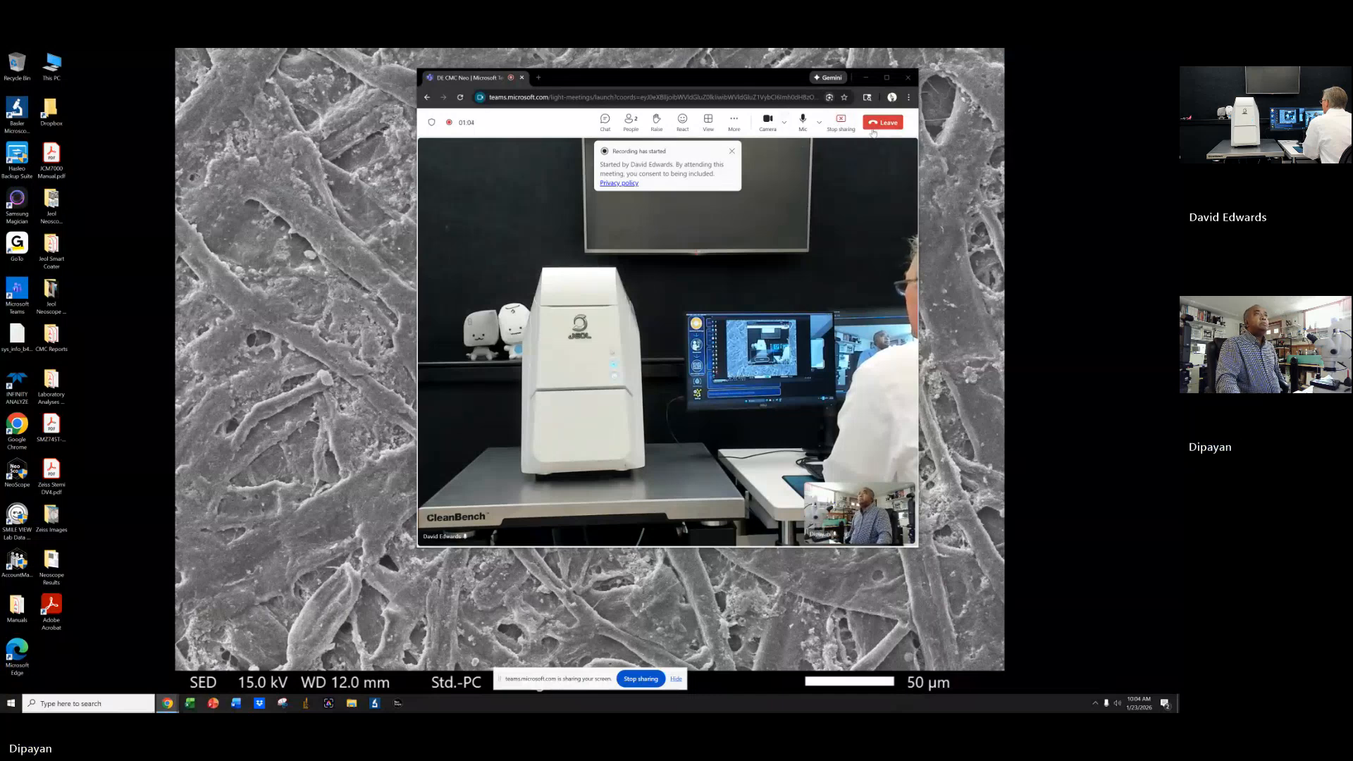
Browse the project list to find the Jan 23, 2026 session project.
click(841, 122)
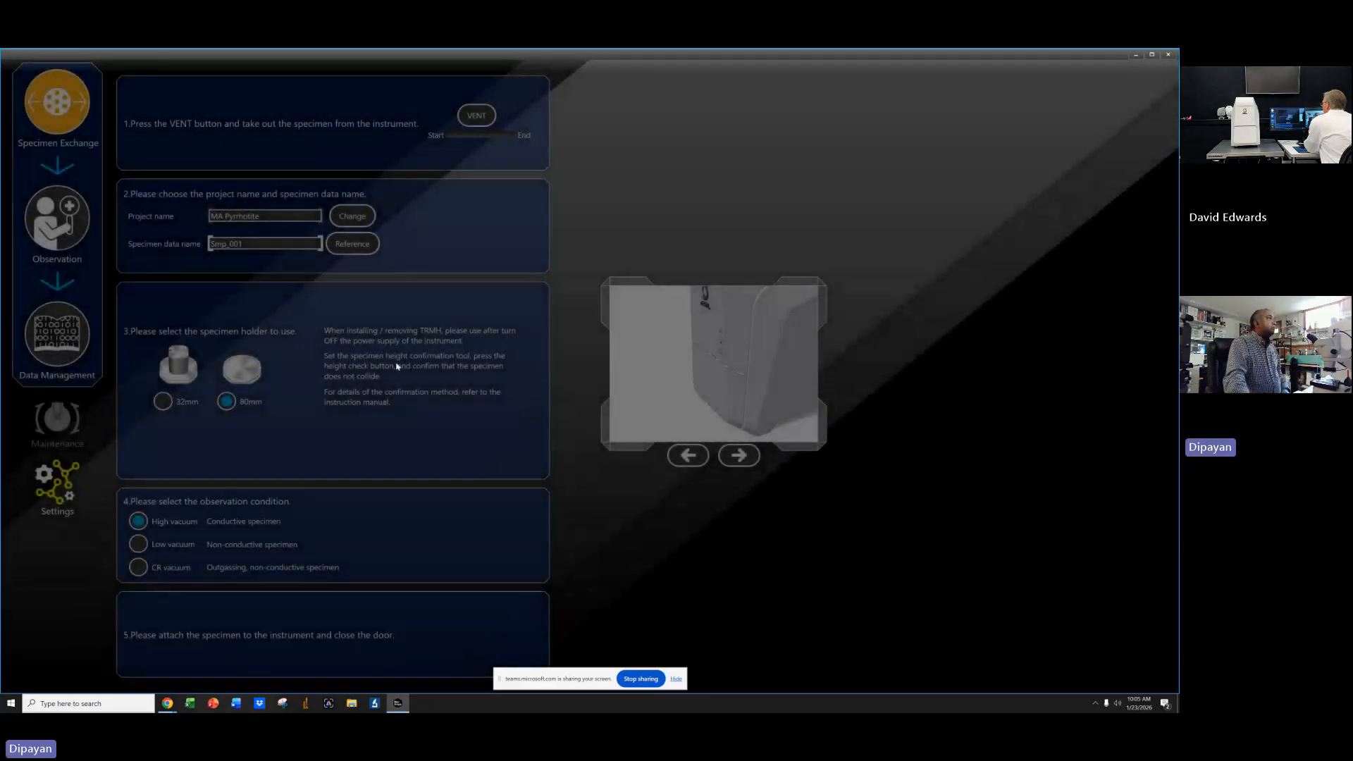
click(351, 222)
scroll(479, 329, down, 5)
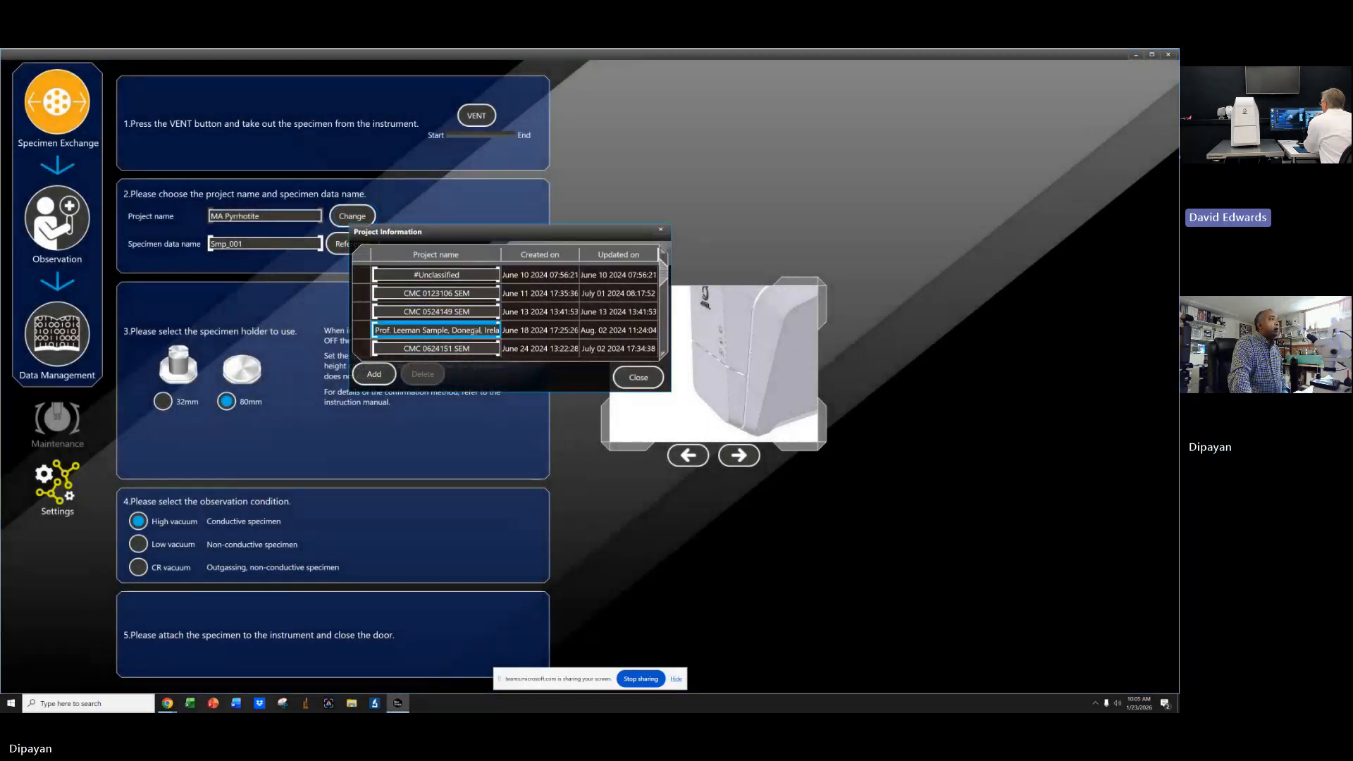
scroll(479, 326, up, 5)
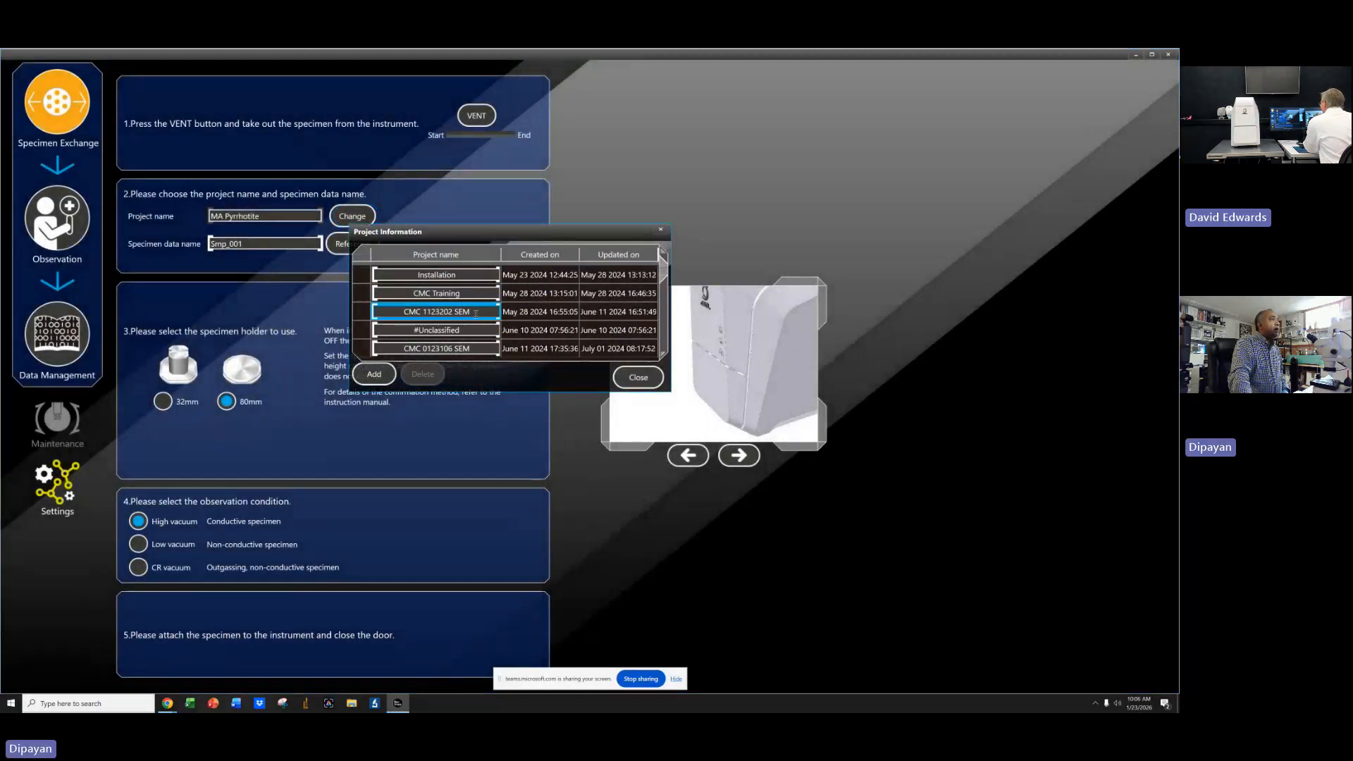
scroll(475, 312, down, 4)
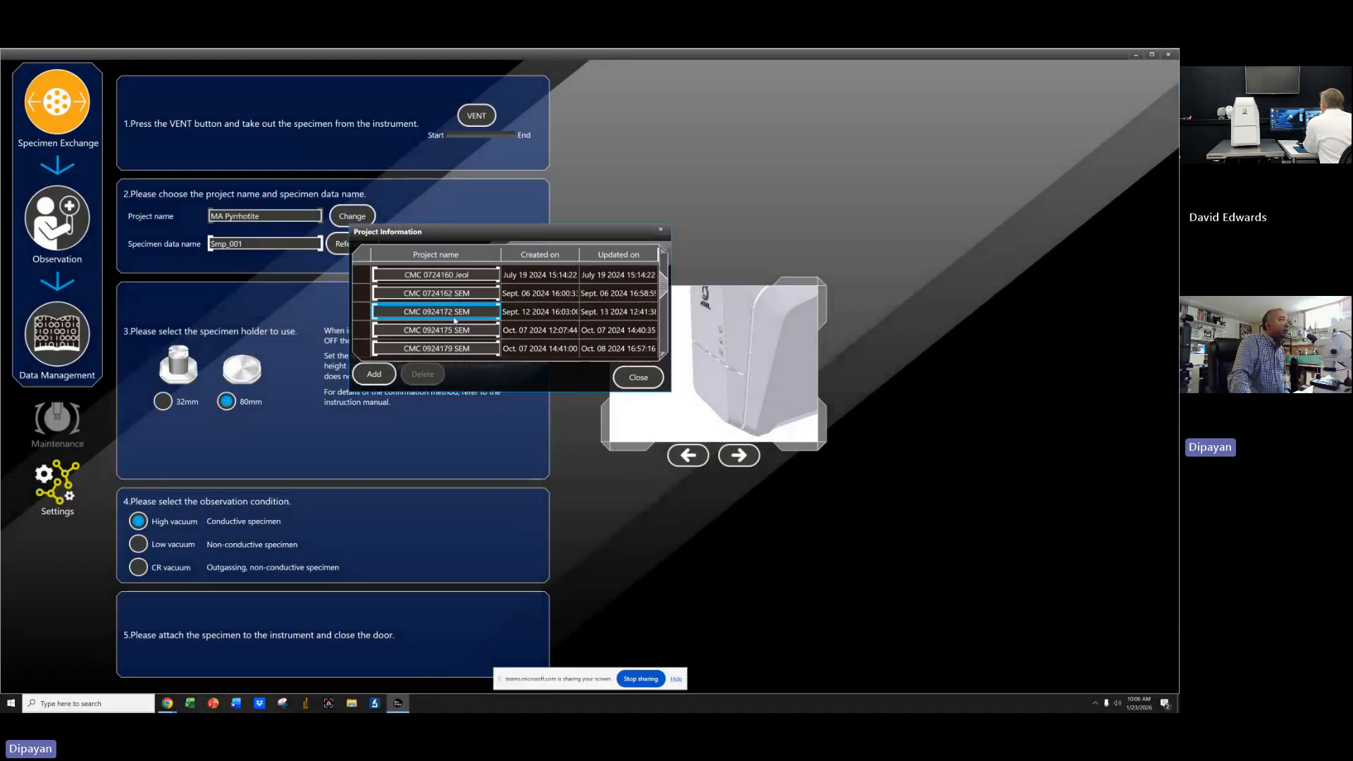
scroll(455, 319, down, 3)
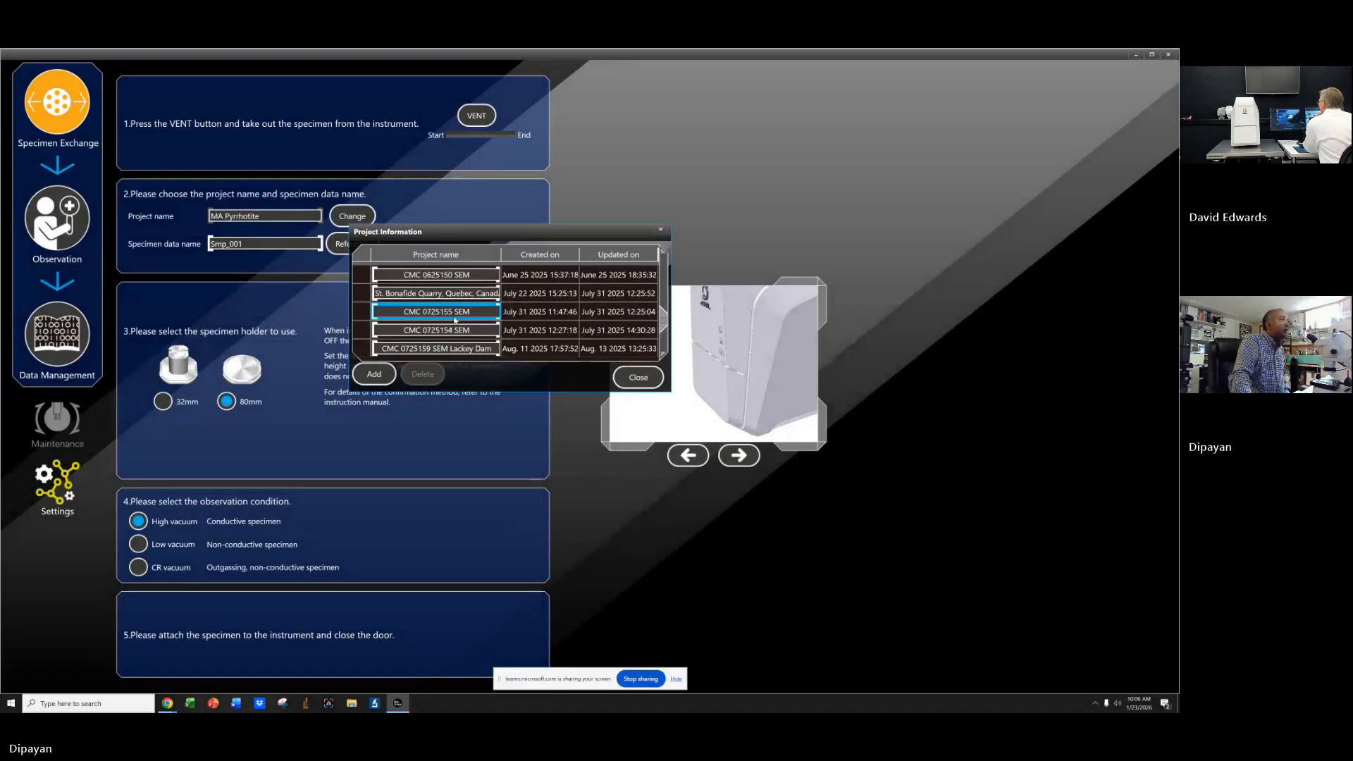
scroll(455, 320, down, 4)
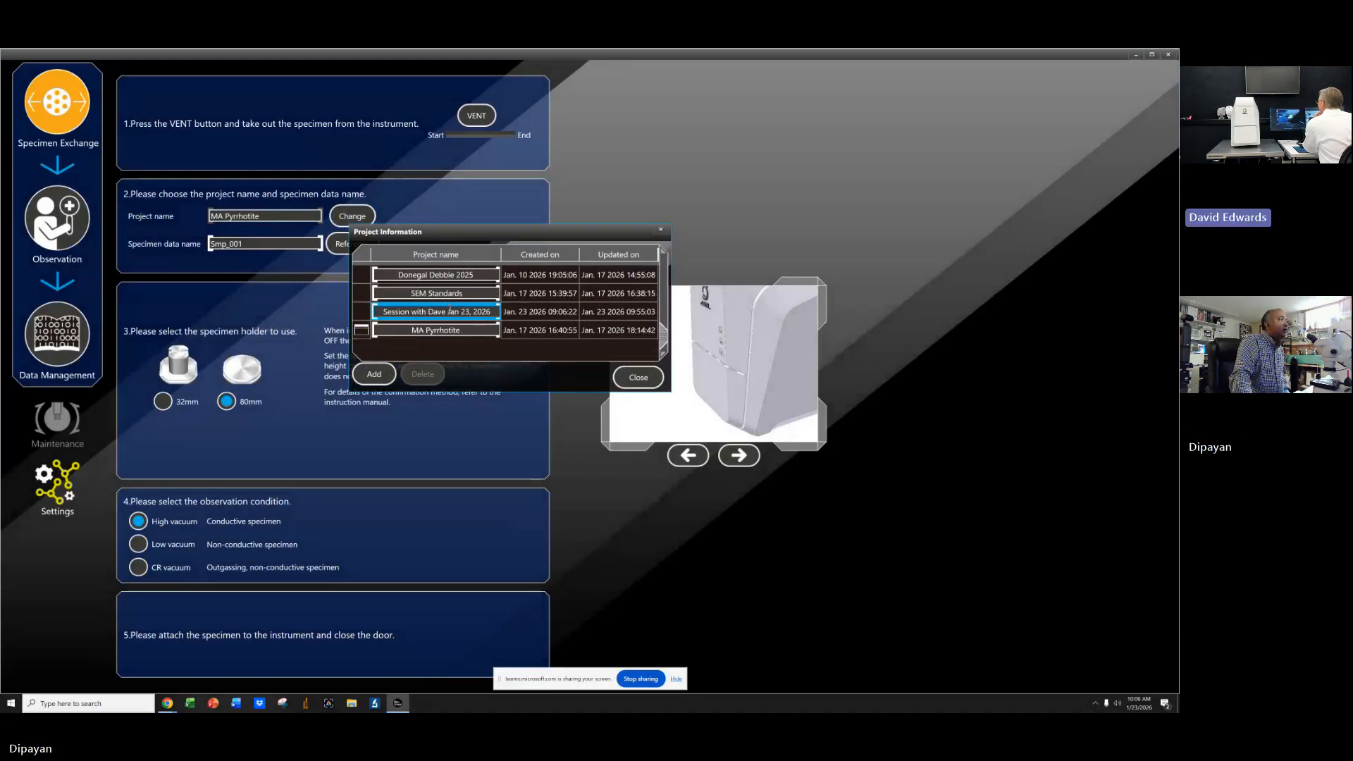
click(450, 311)
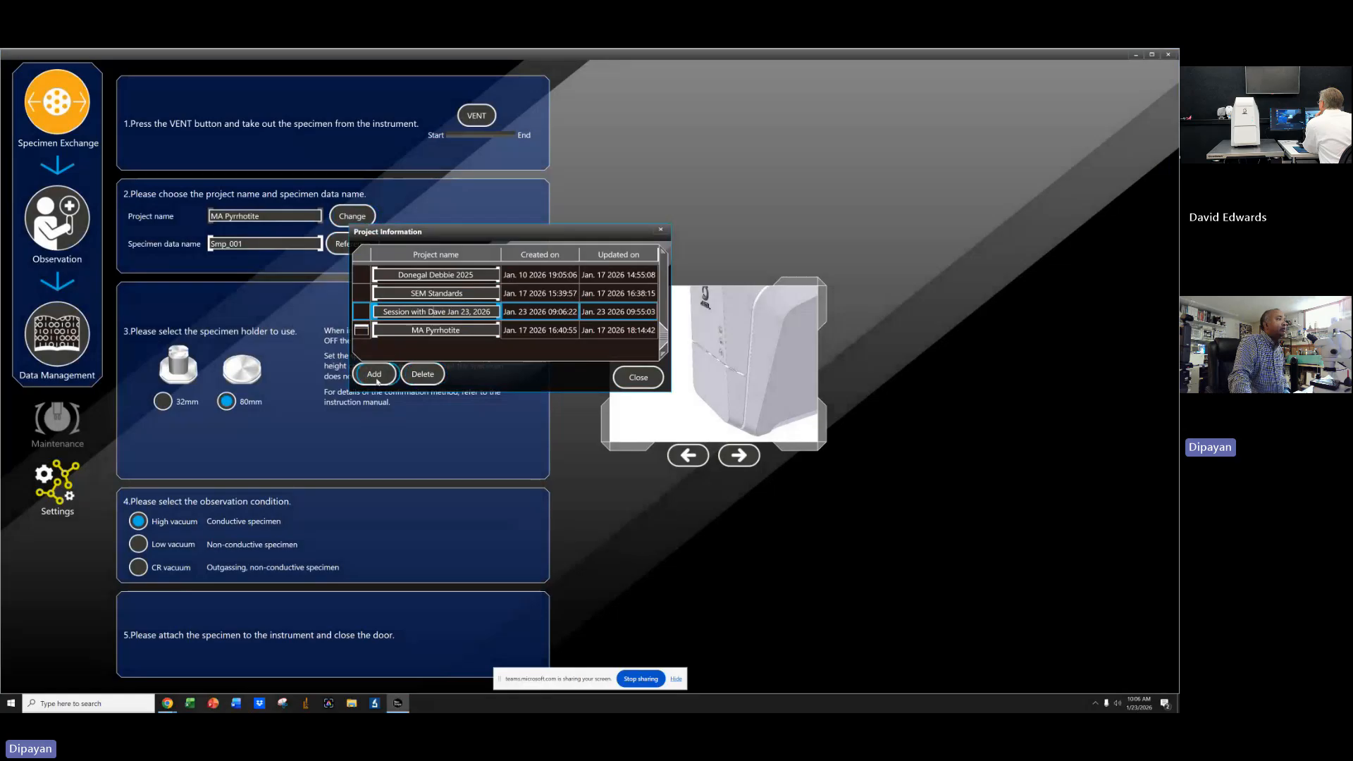
click(623, 377)
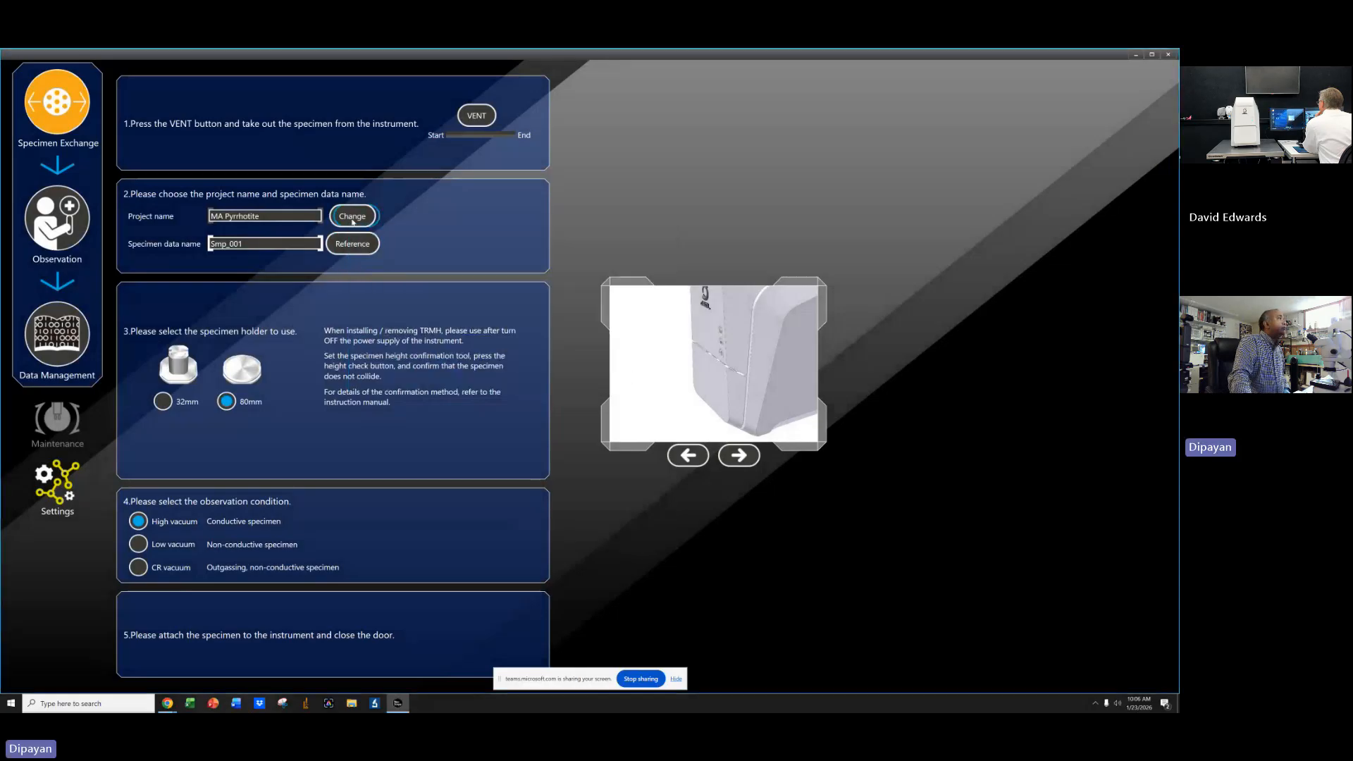
Choose 'Session with Dave Jan 23, 2026' as the project name for the specimen.
click(353, 220)
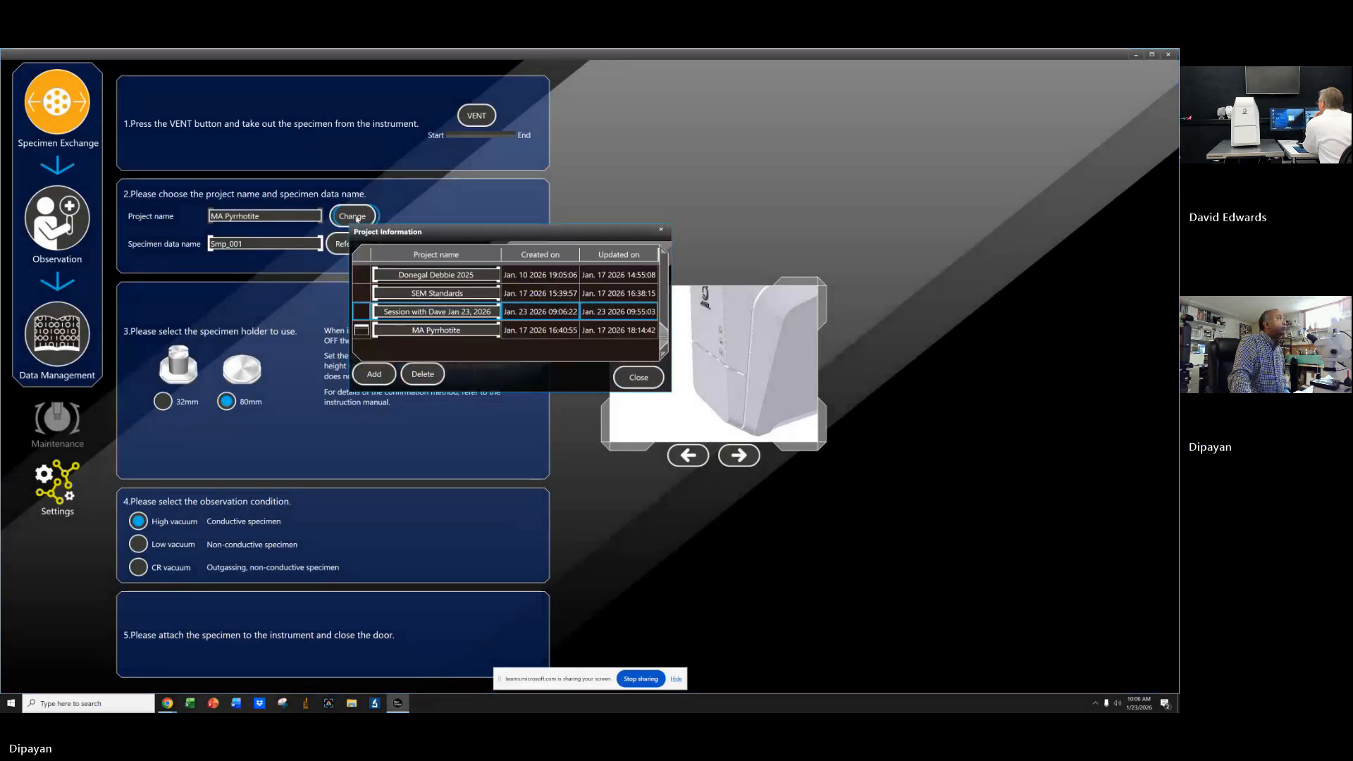
double_click(406, 312)
click(638, 377)
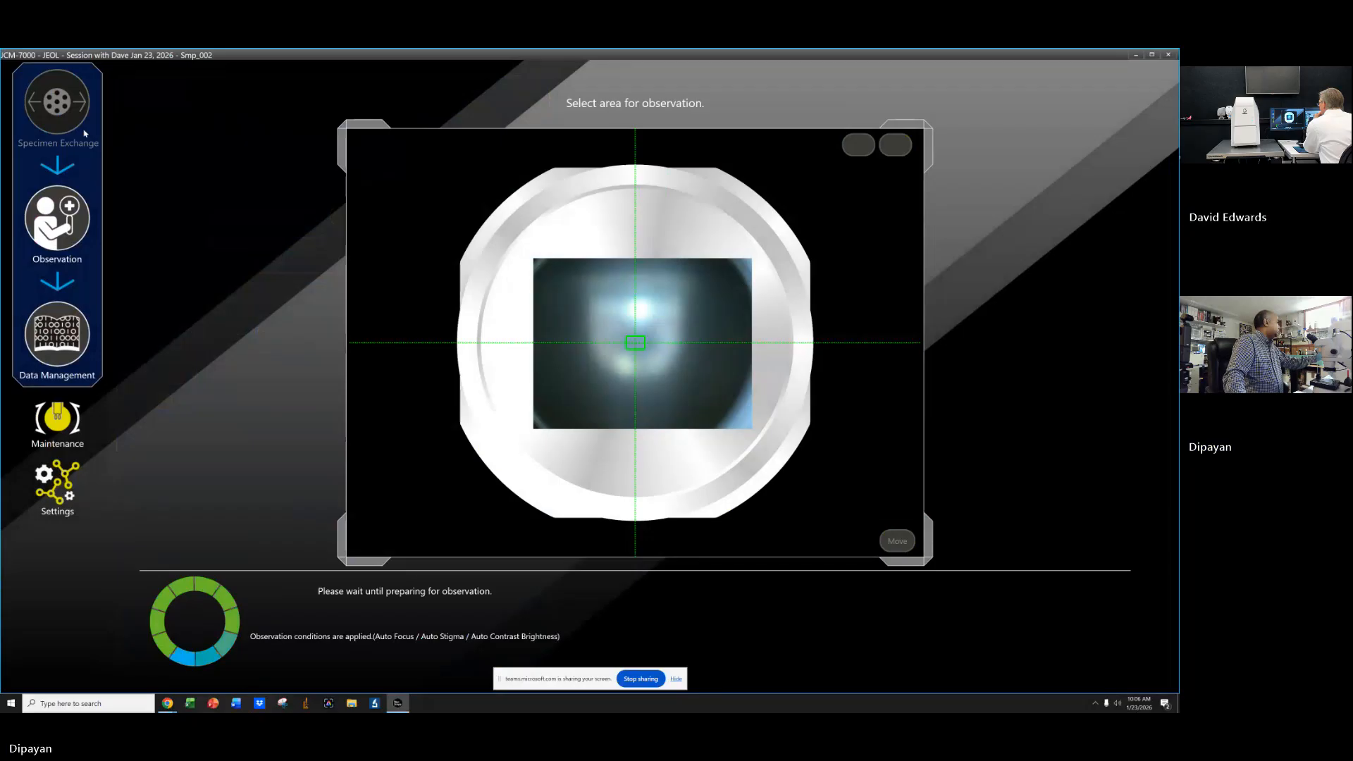
Rescale the EDS spectrum's vertical axis to display full counts.
click(85, 132)
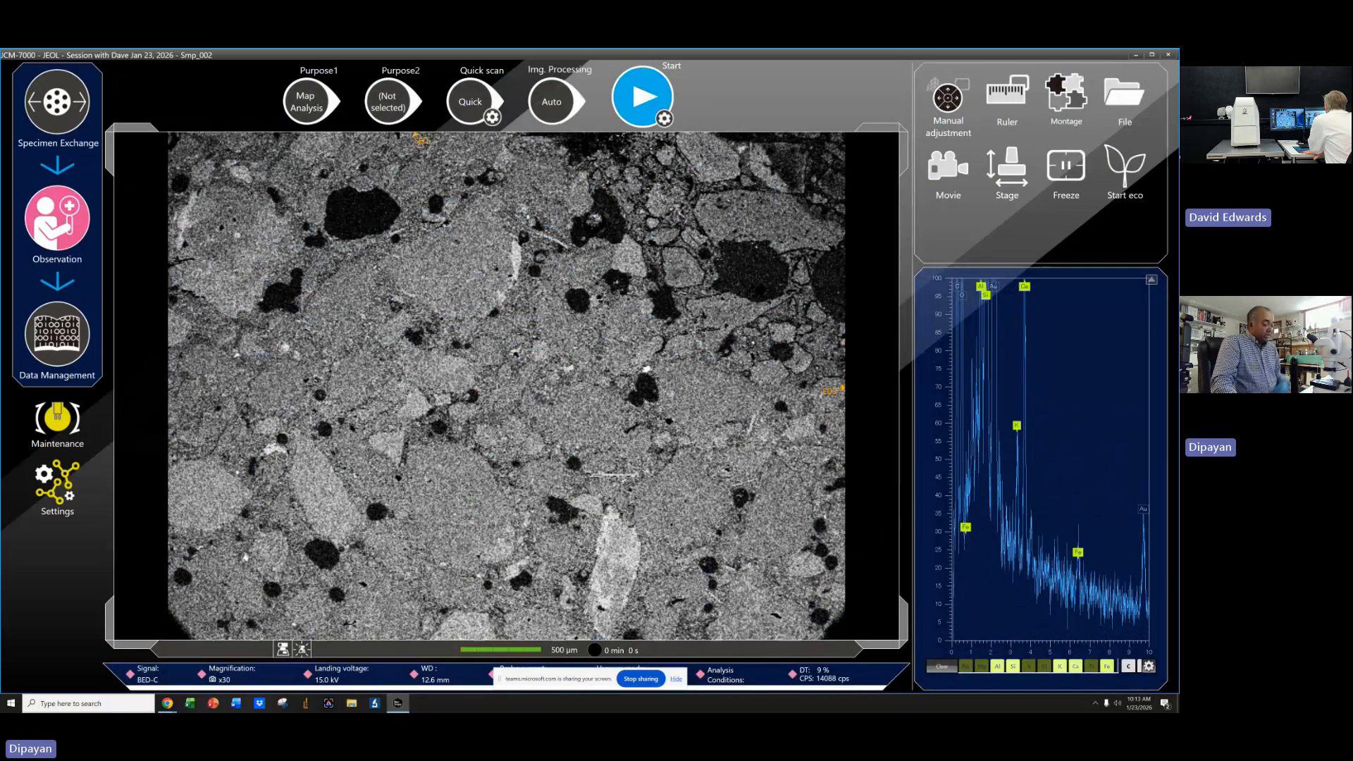
scroll(506, 387, down, 5)
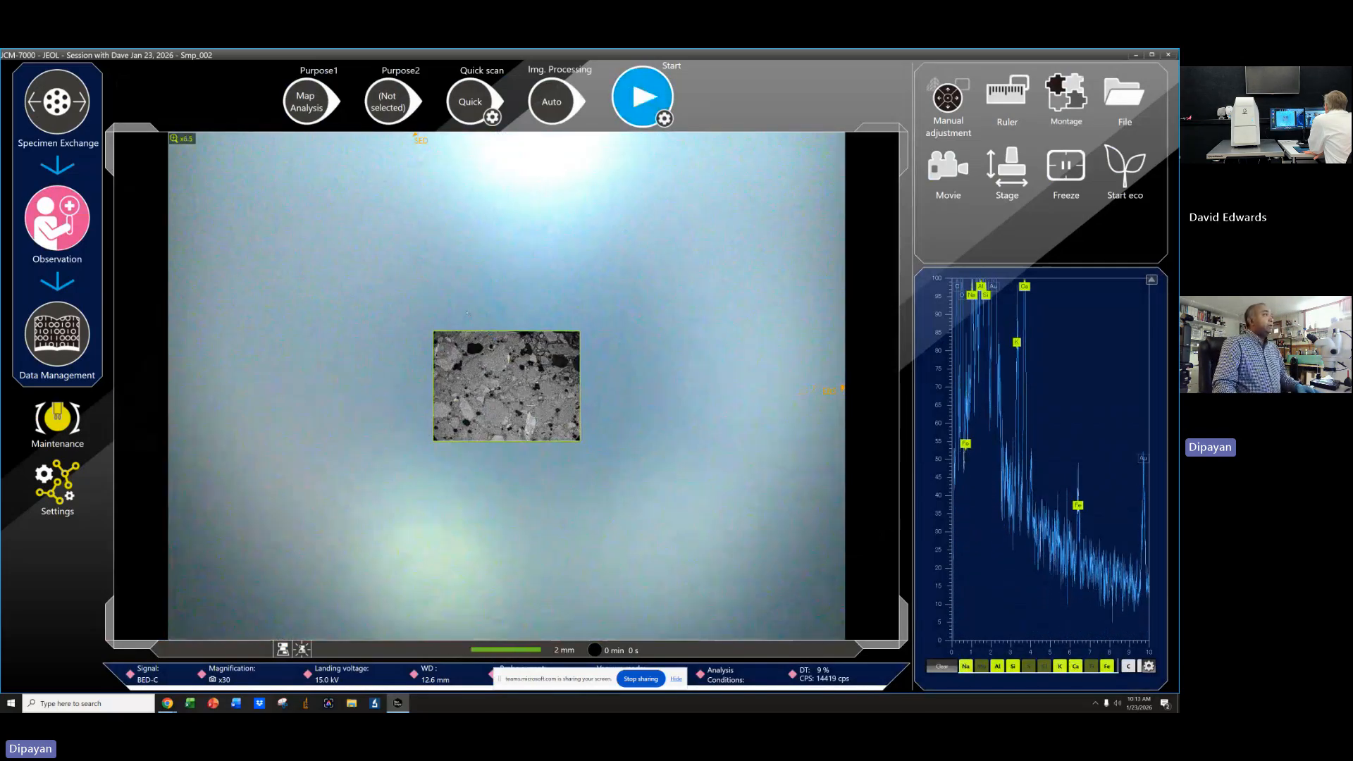
scroll(506, 386, up, 5)
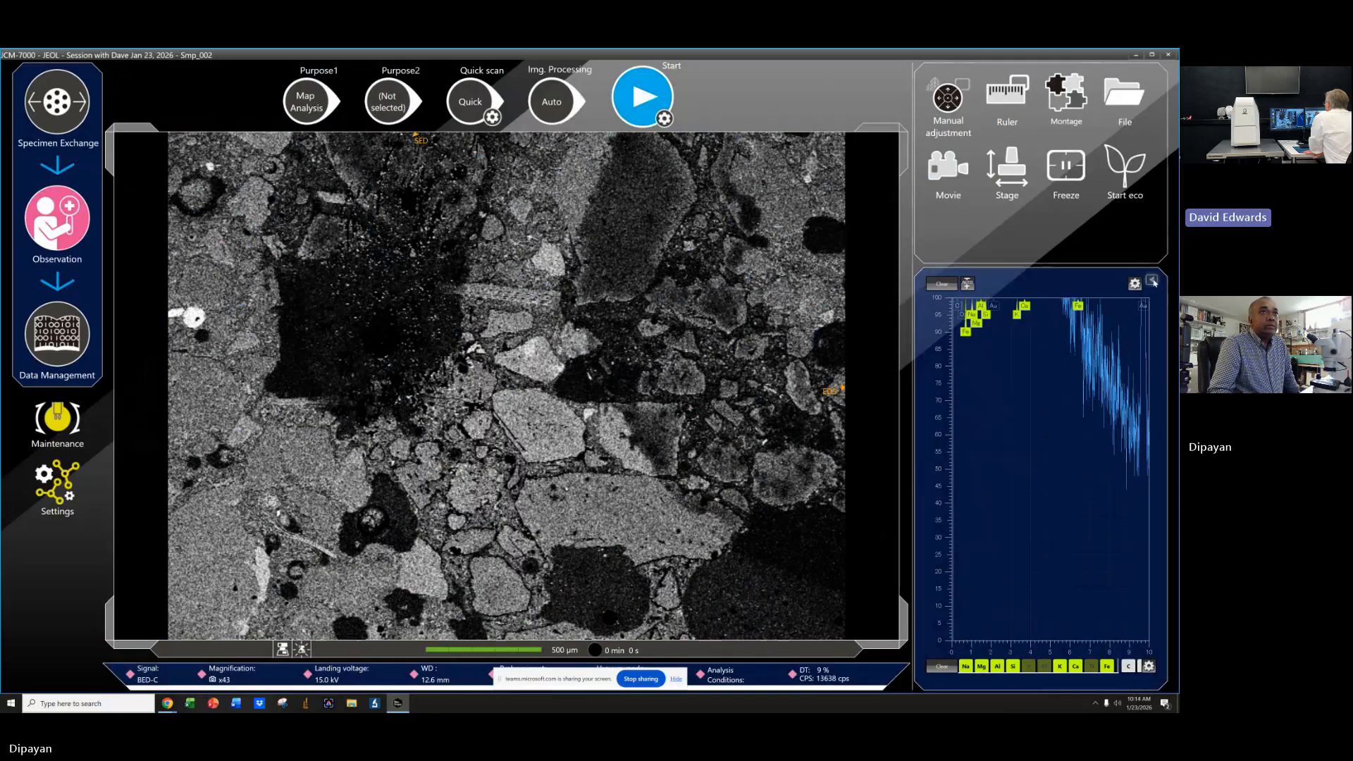
click(1153, 281)
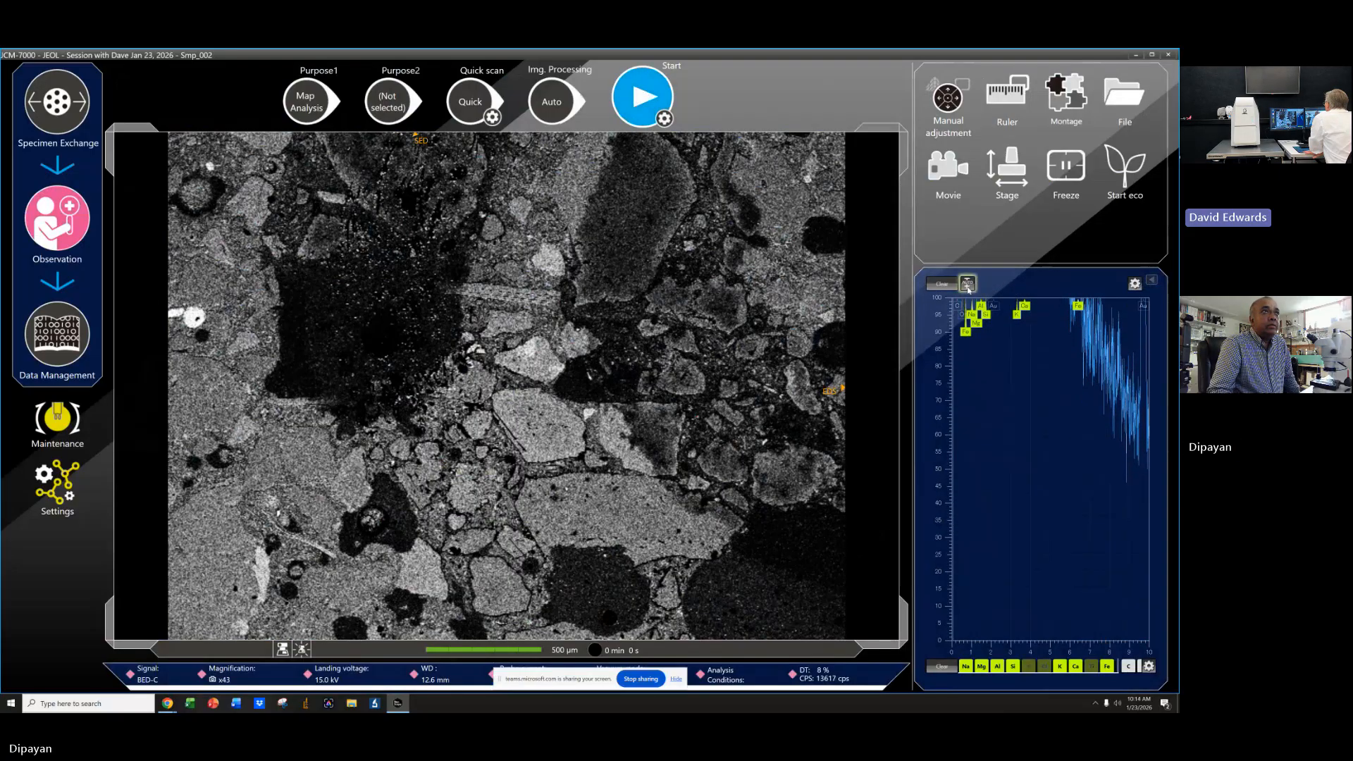
click(968, 285)
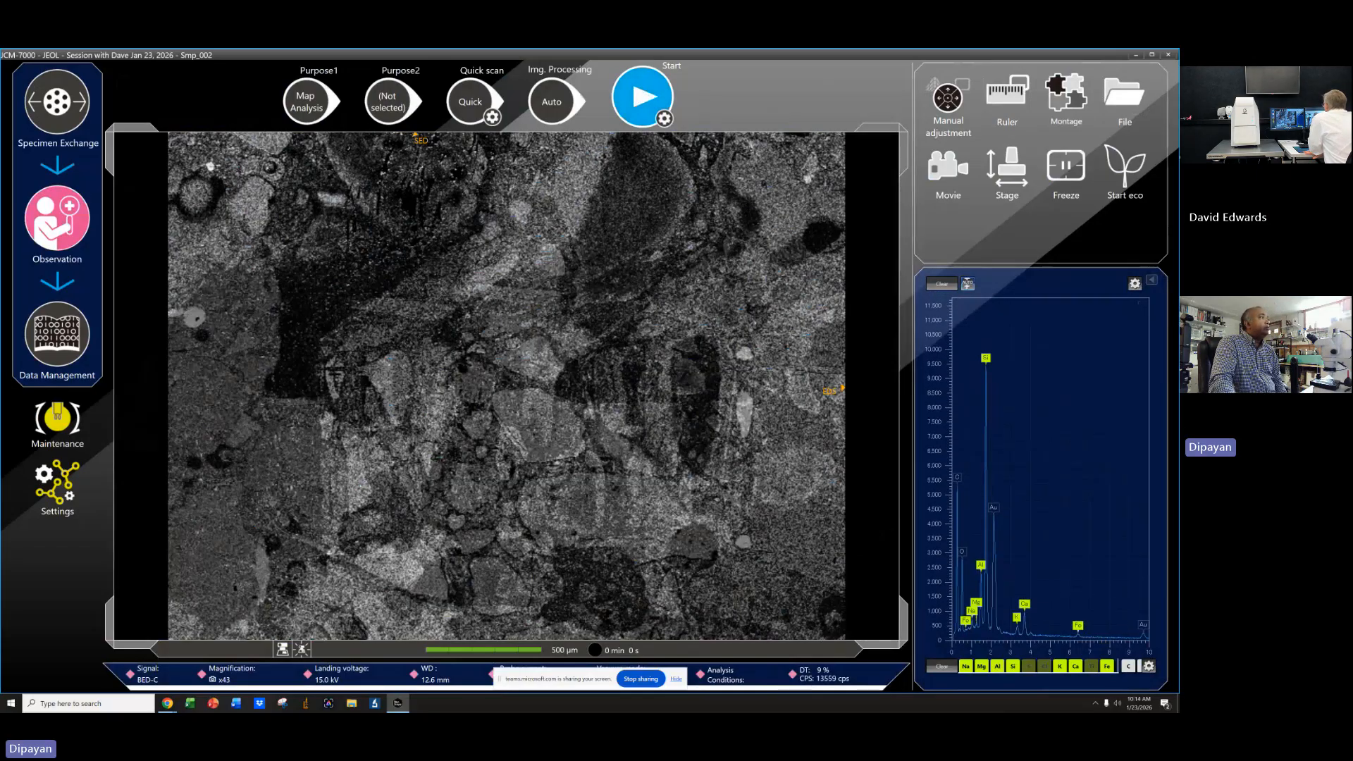
Move to a new area of the specimen and run automatic stigma correction.
drag(451, 474, 636, 425)
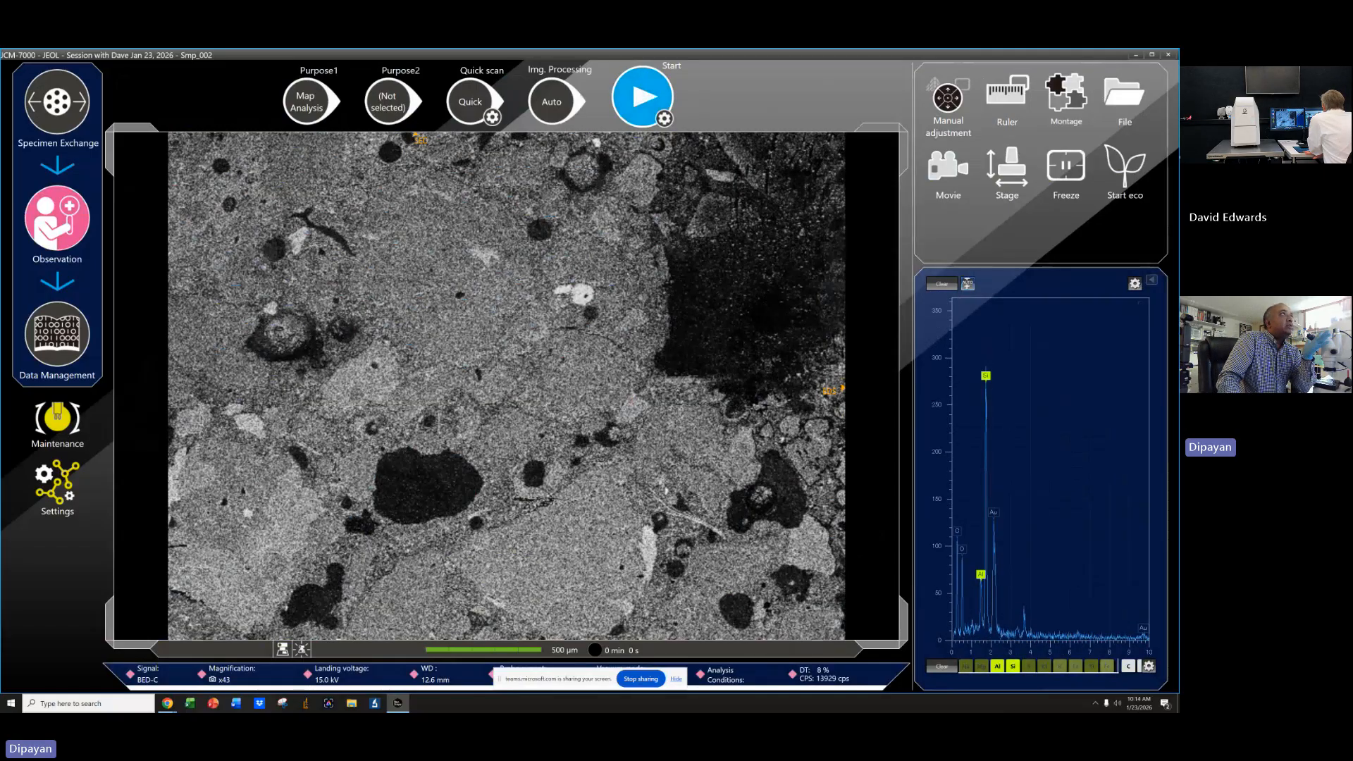
click(948, 98)
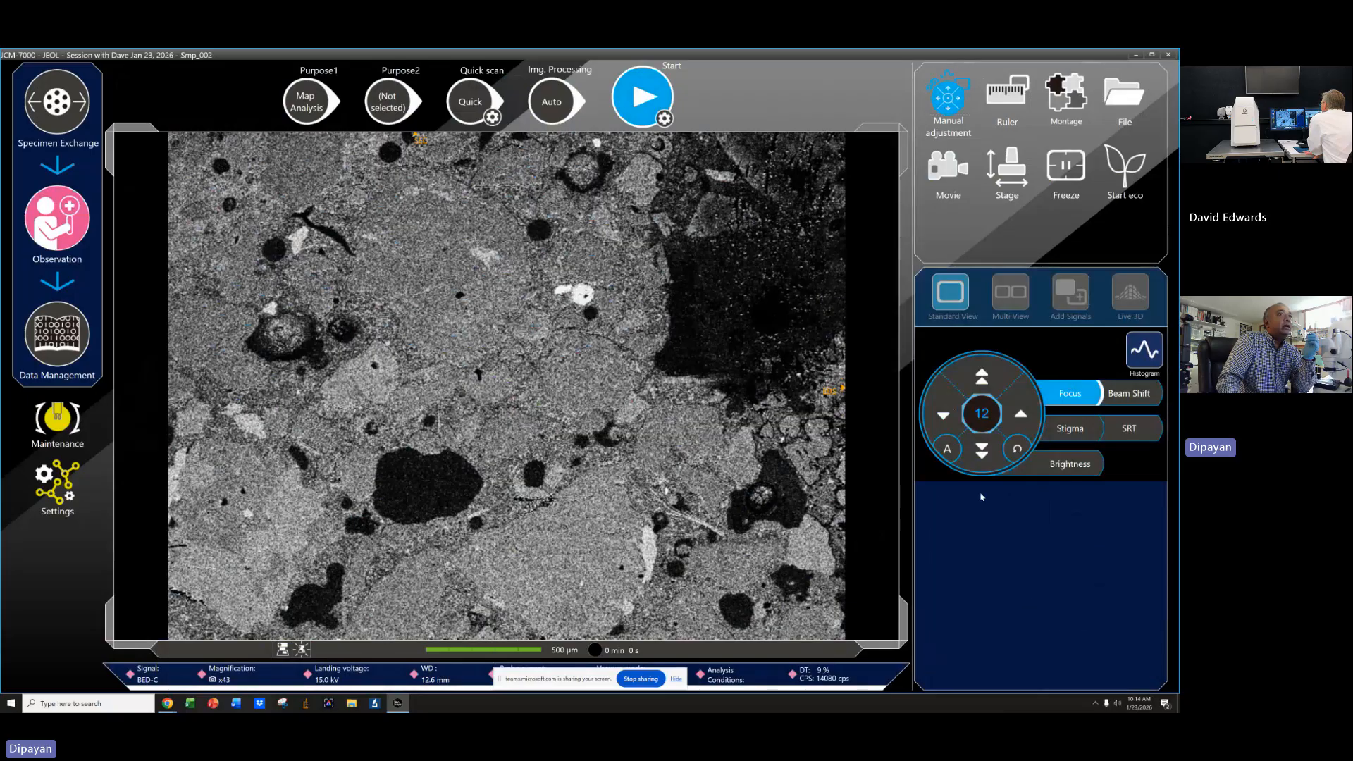
click(1054, 430)
click(950, 450)
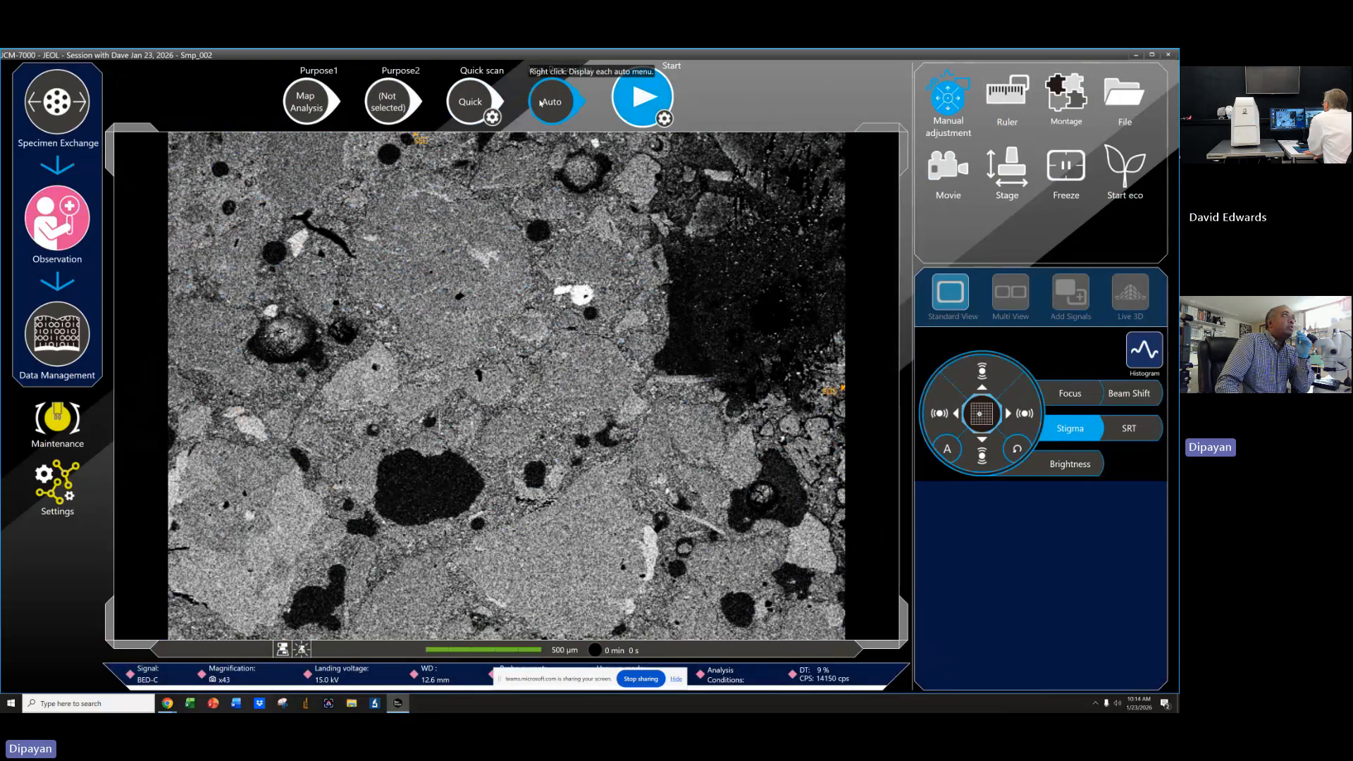
Zoom out on the specimen and apply automatic image processing.
click(470, 102)
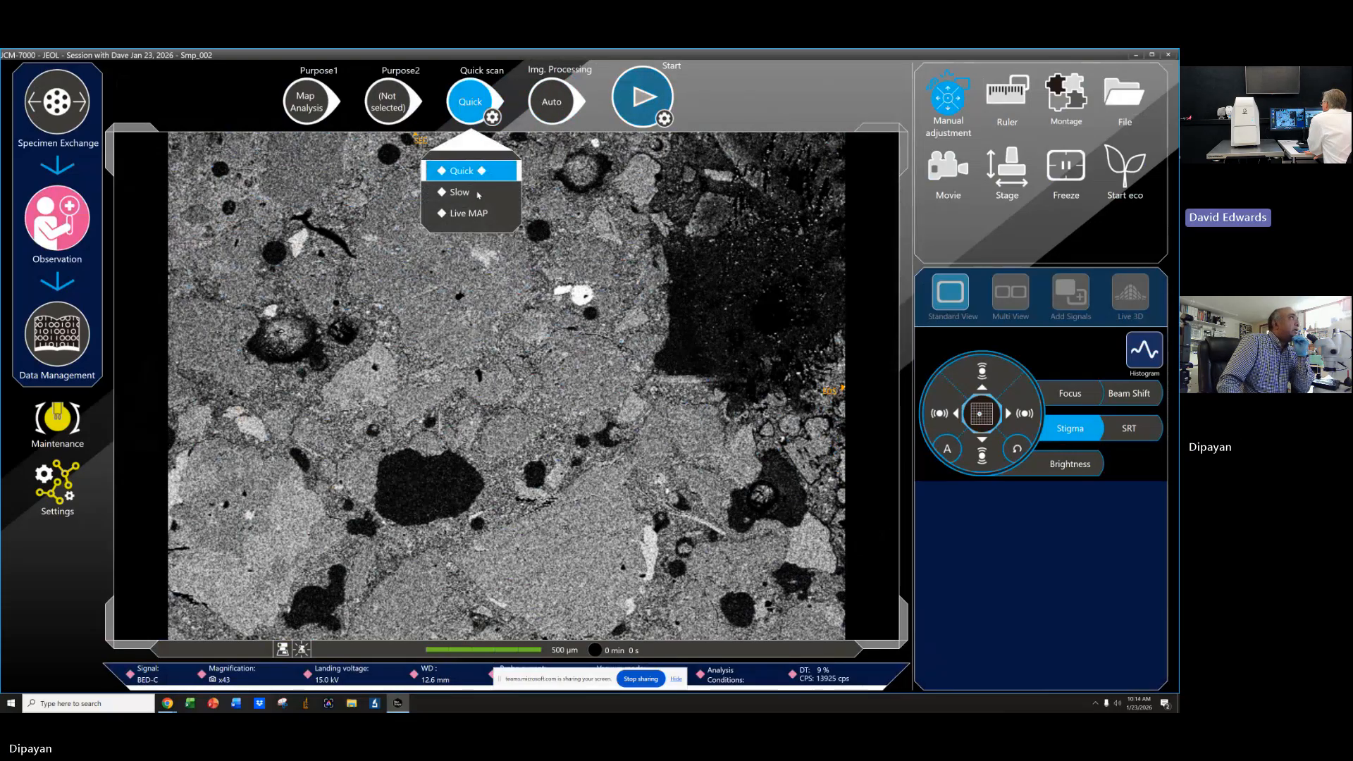
click(749, 95)
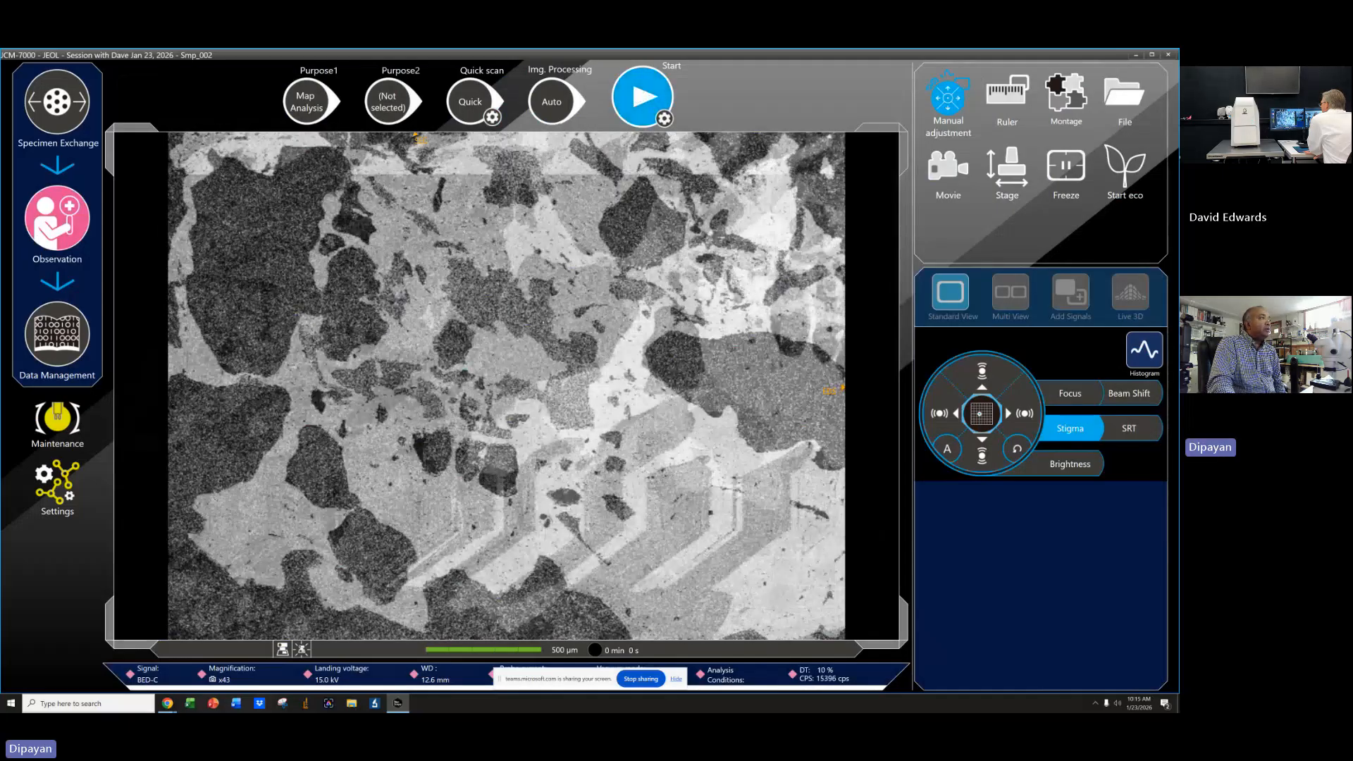
scroll(451, 428, down, 2)
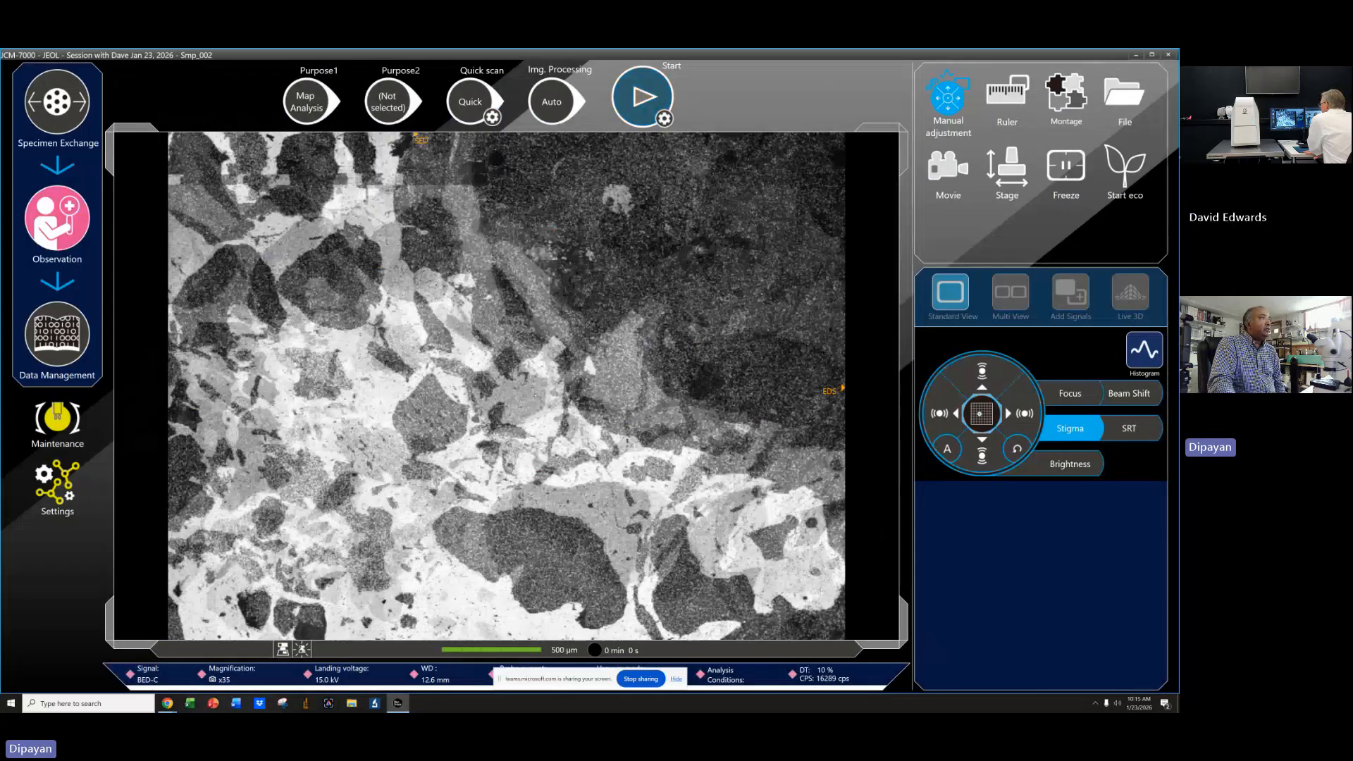
scroll(506, 386, down, 1)
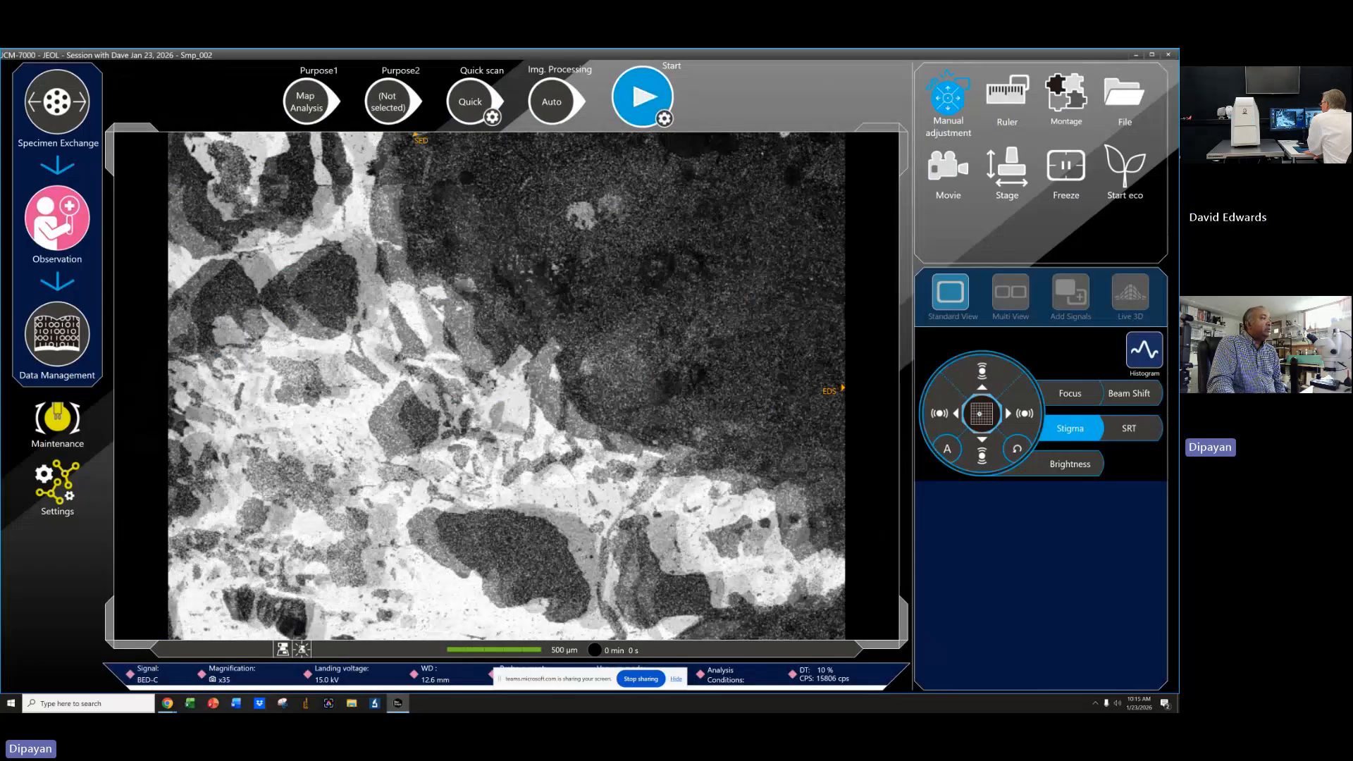
click(546, 100)
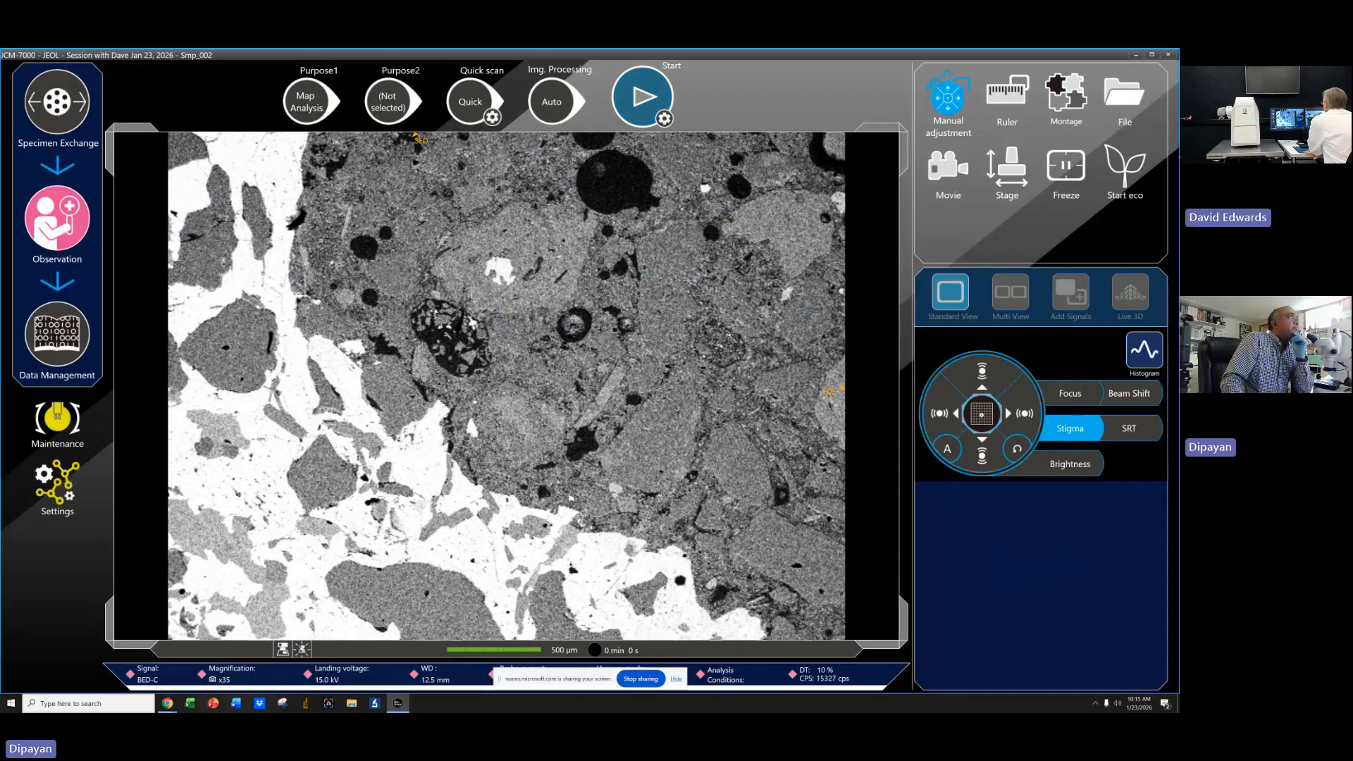
Open the Brightness adjustment and lower the image brightness one step.
click(948, 104)
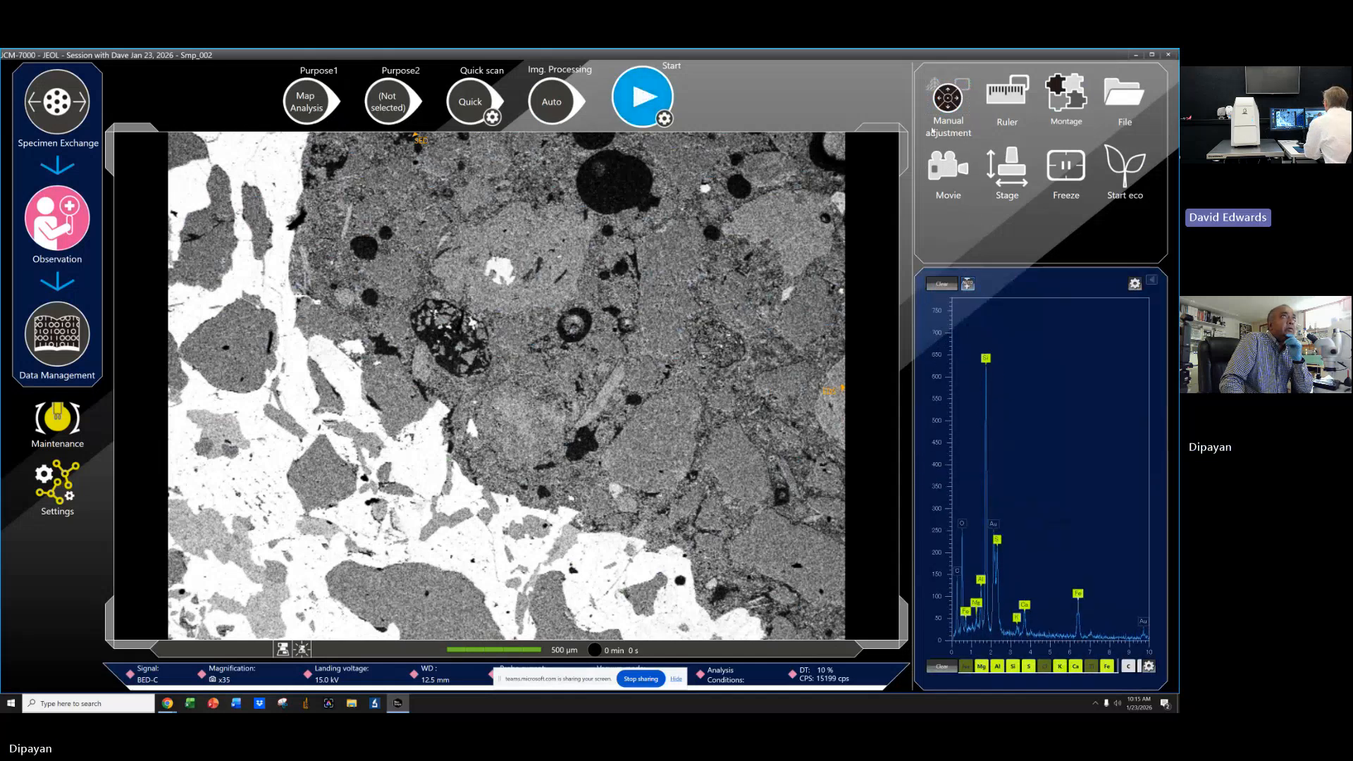
click(948, 100)
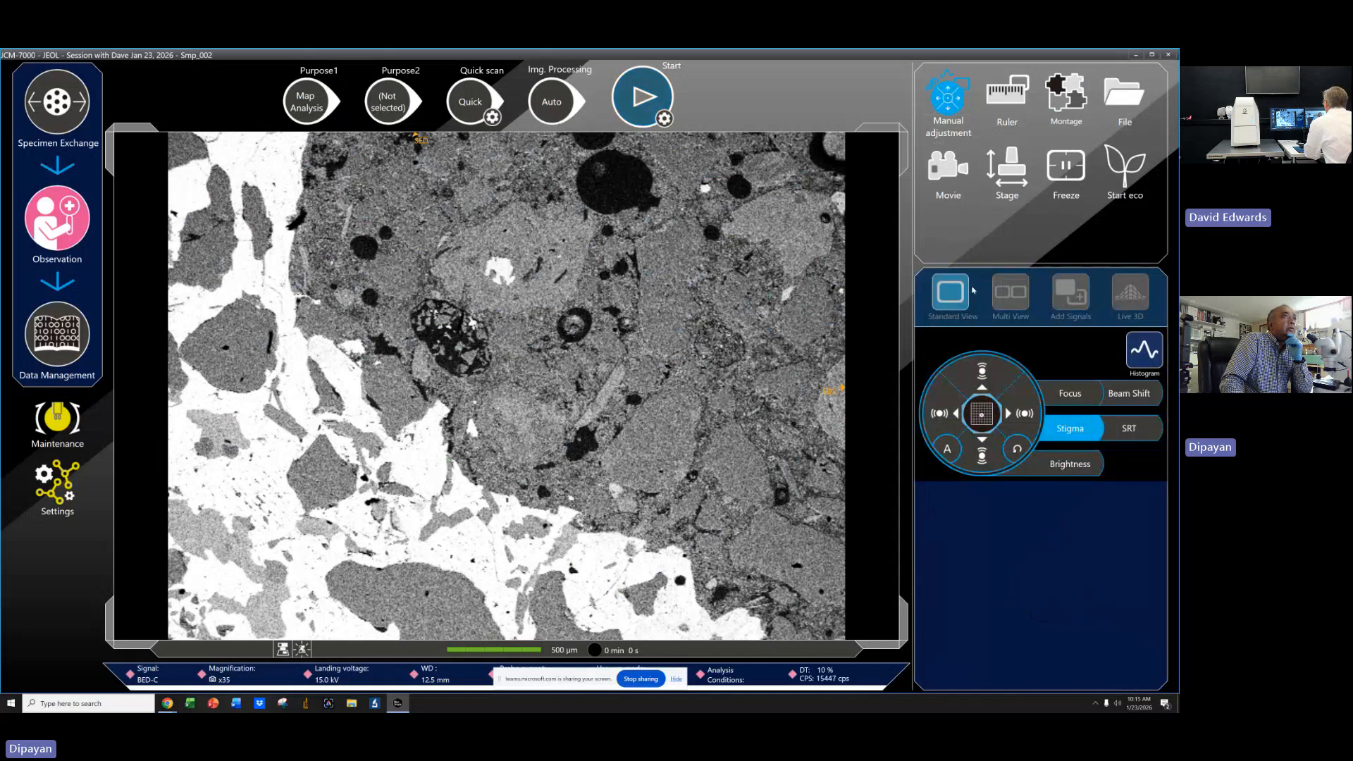
click(1065, 463)
click(982, 455)
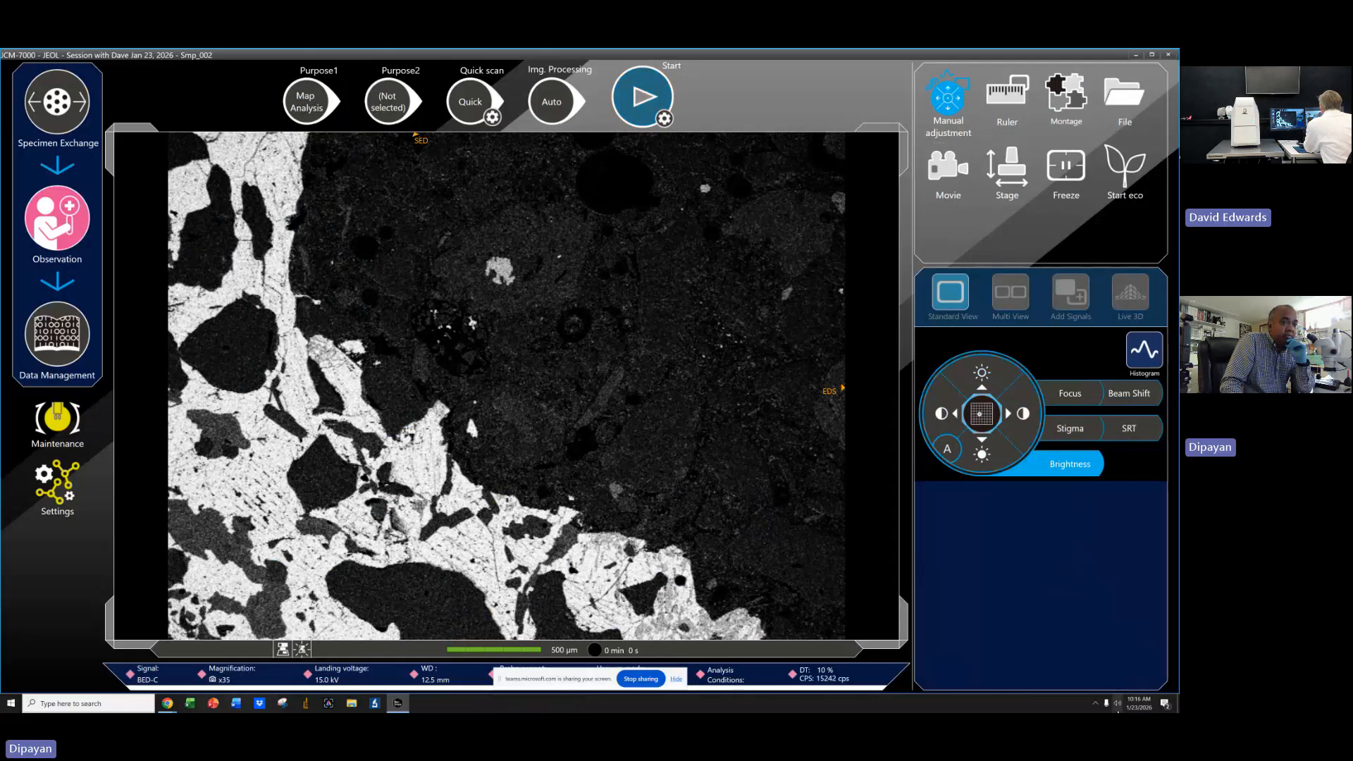
click(1096, 704)
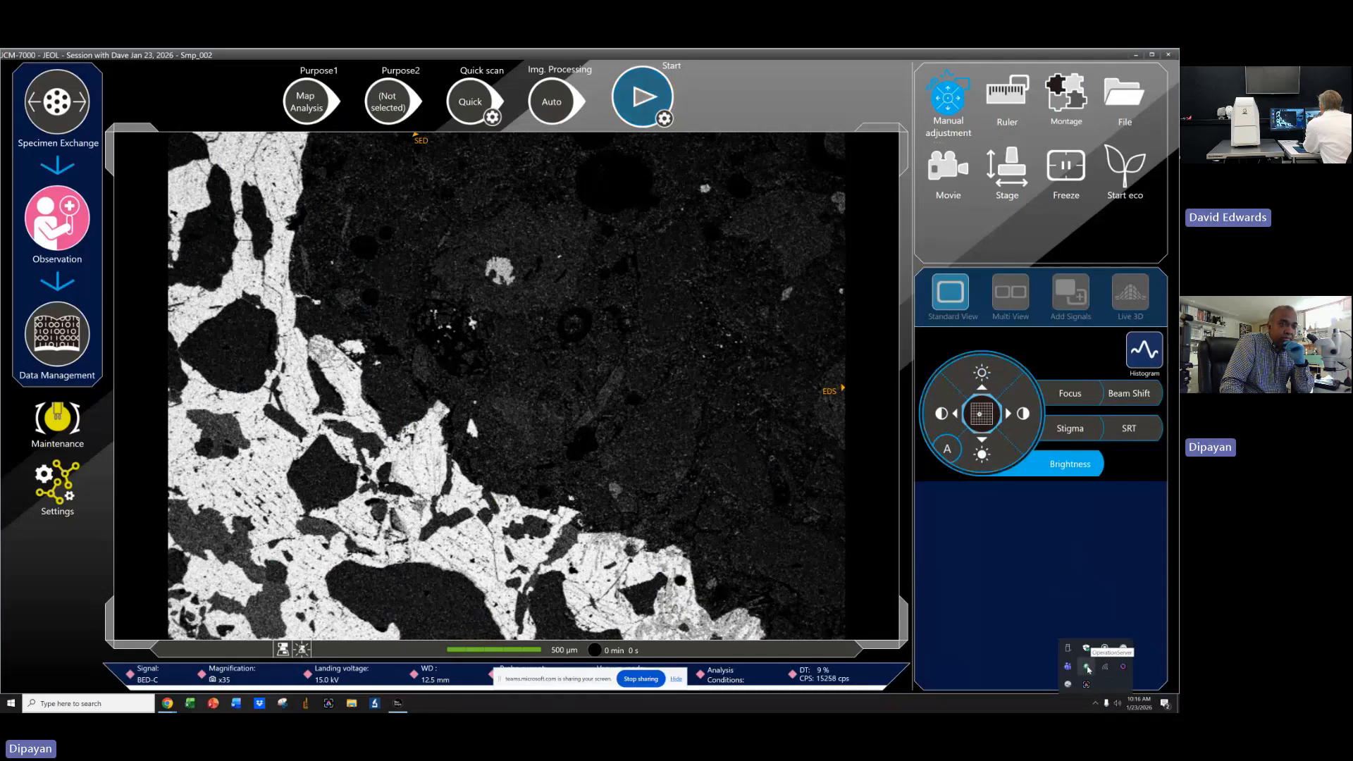
right_click(1088, 668)
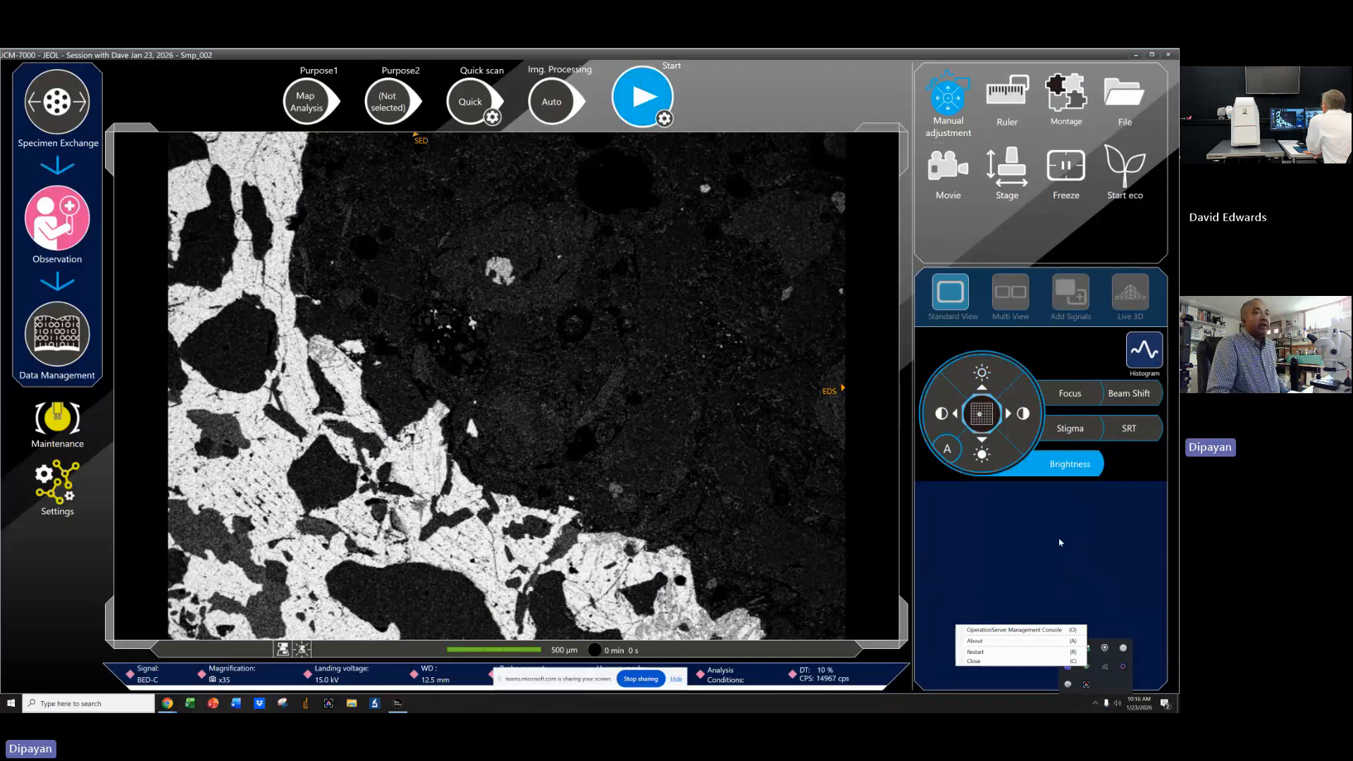
click(893, 403)
Set the scan speed to Slow and raise the brightness two steps.
click(475, 106)
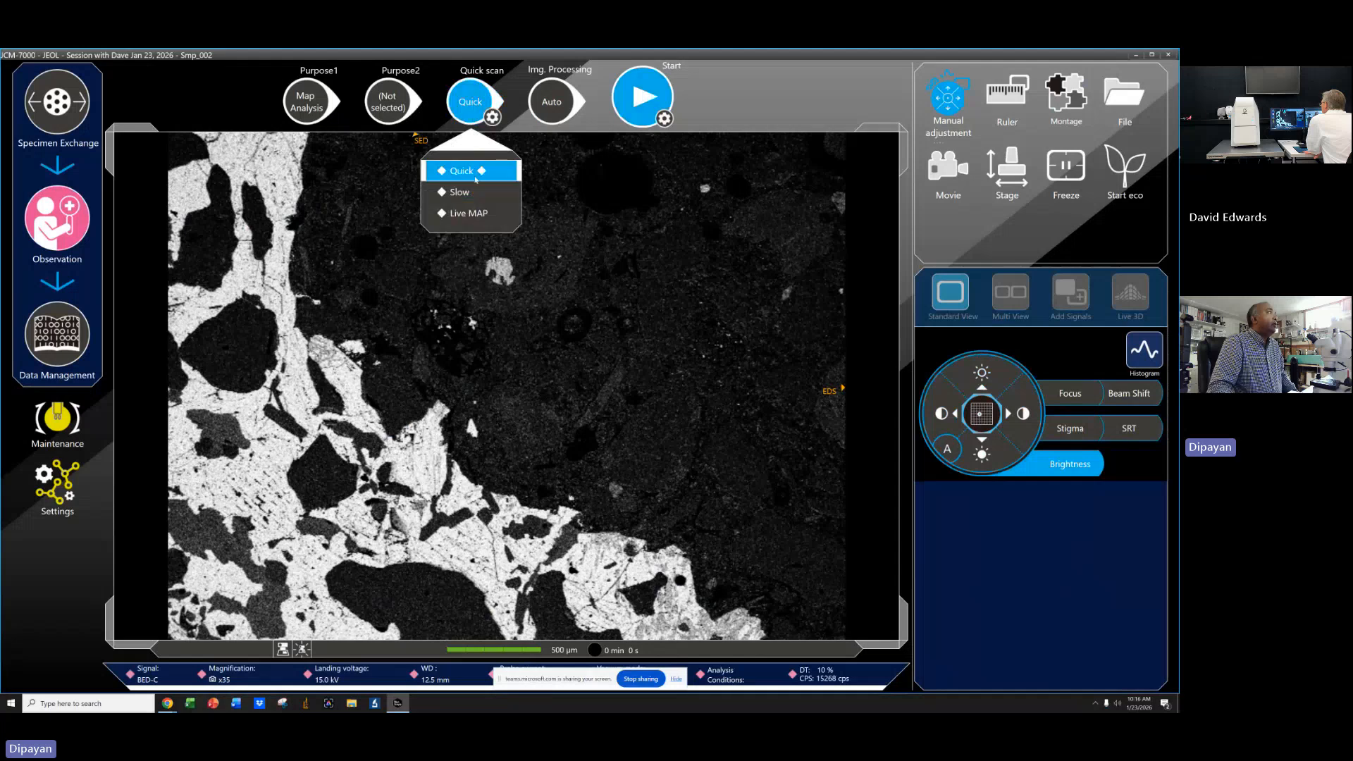
click(468, 189)
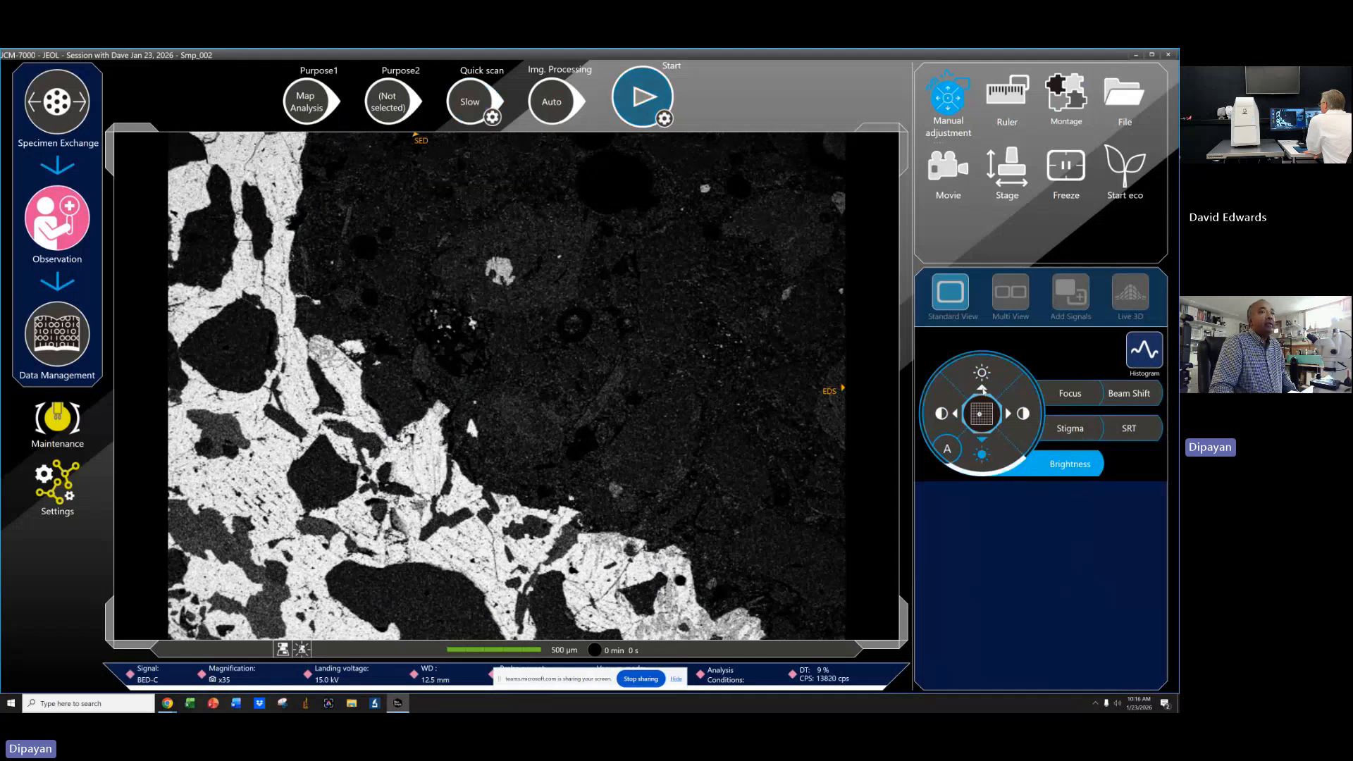
click(986, 375)
click(986, 375)
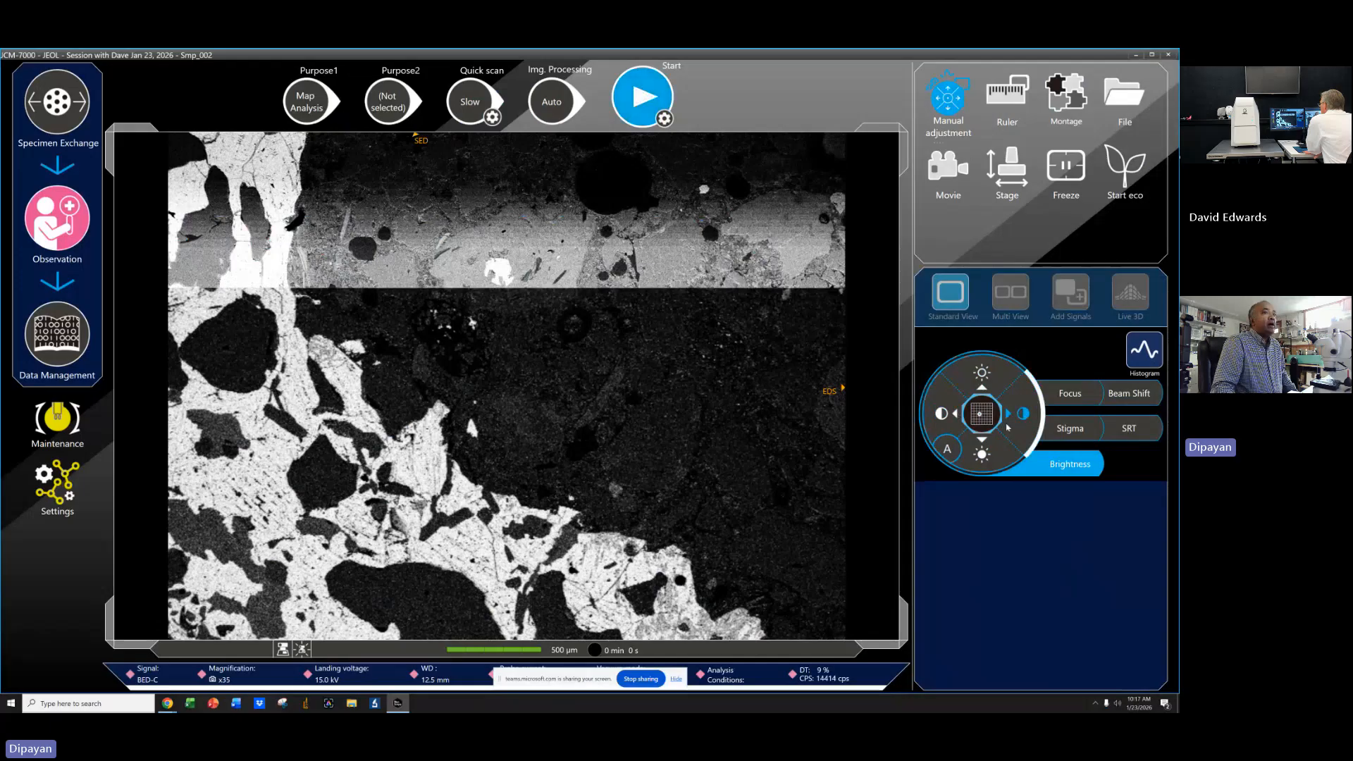
Lower the brightness five steps, then raise it one step.
click(986, 456)
click(987, 457)
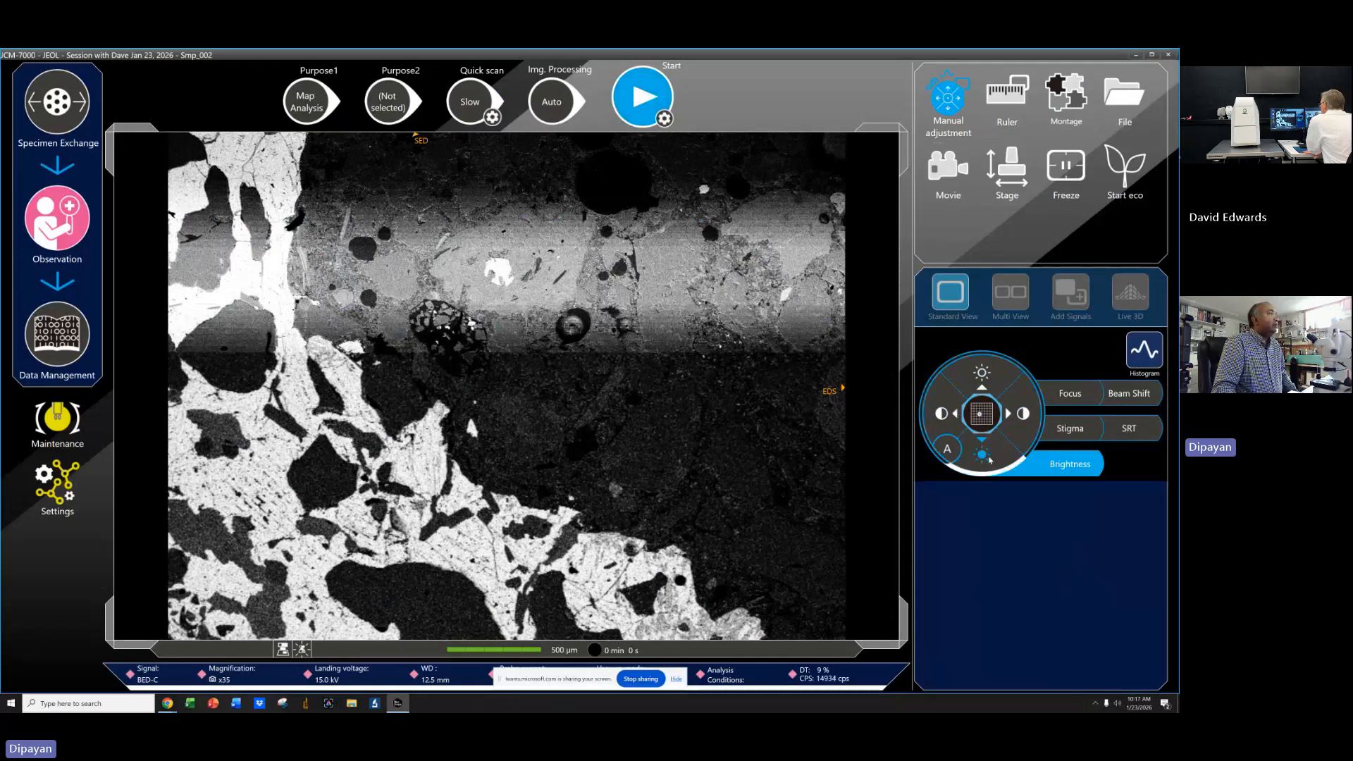
click(983, 456)
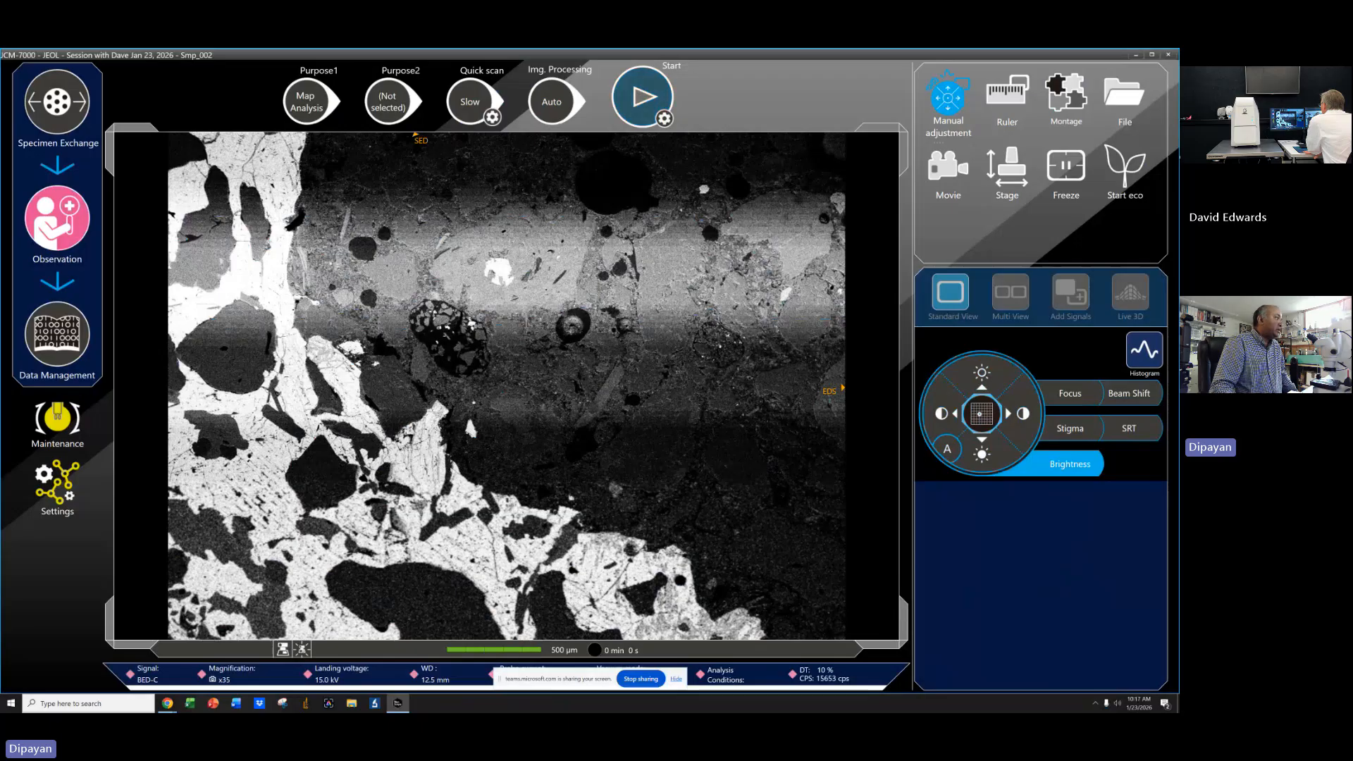
click(986, 456)
click(987, 456)
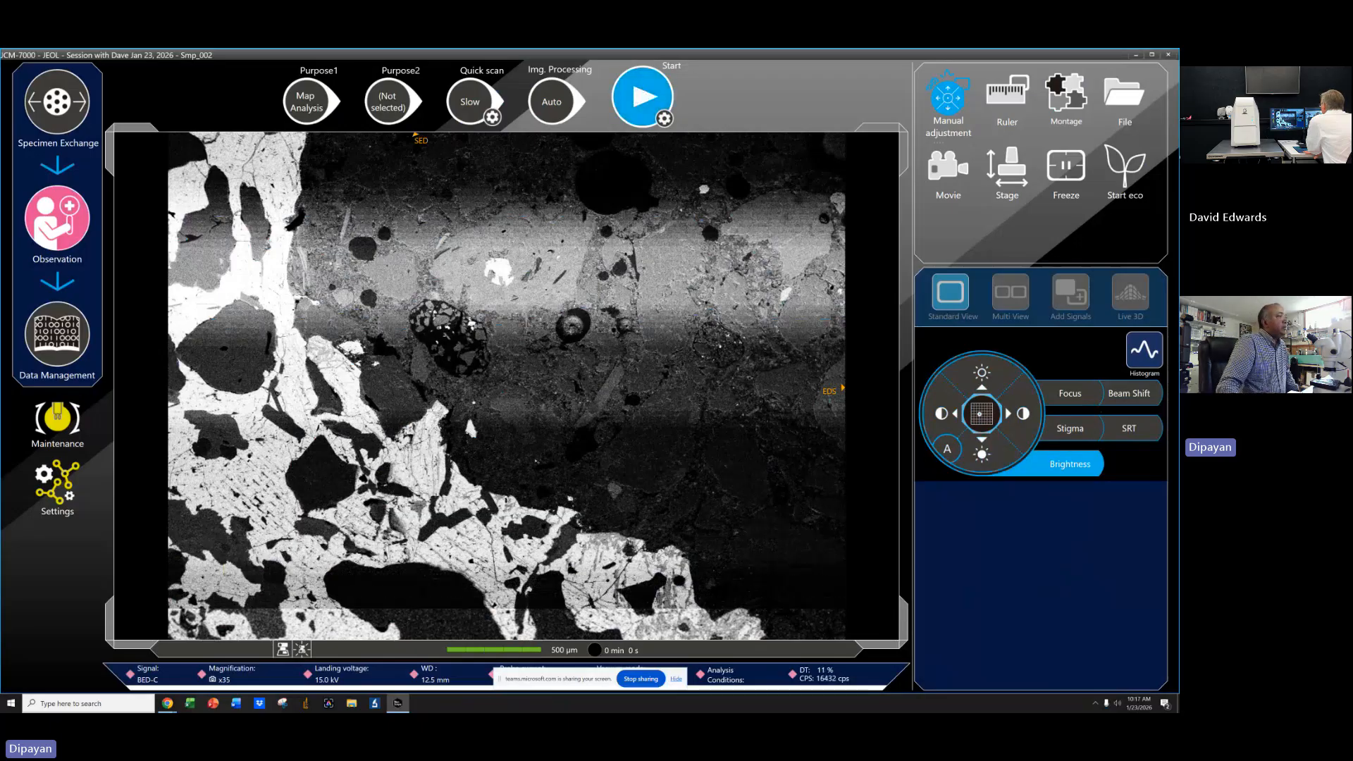
click(982, 373)
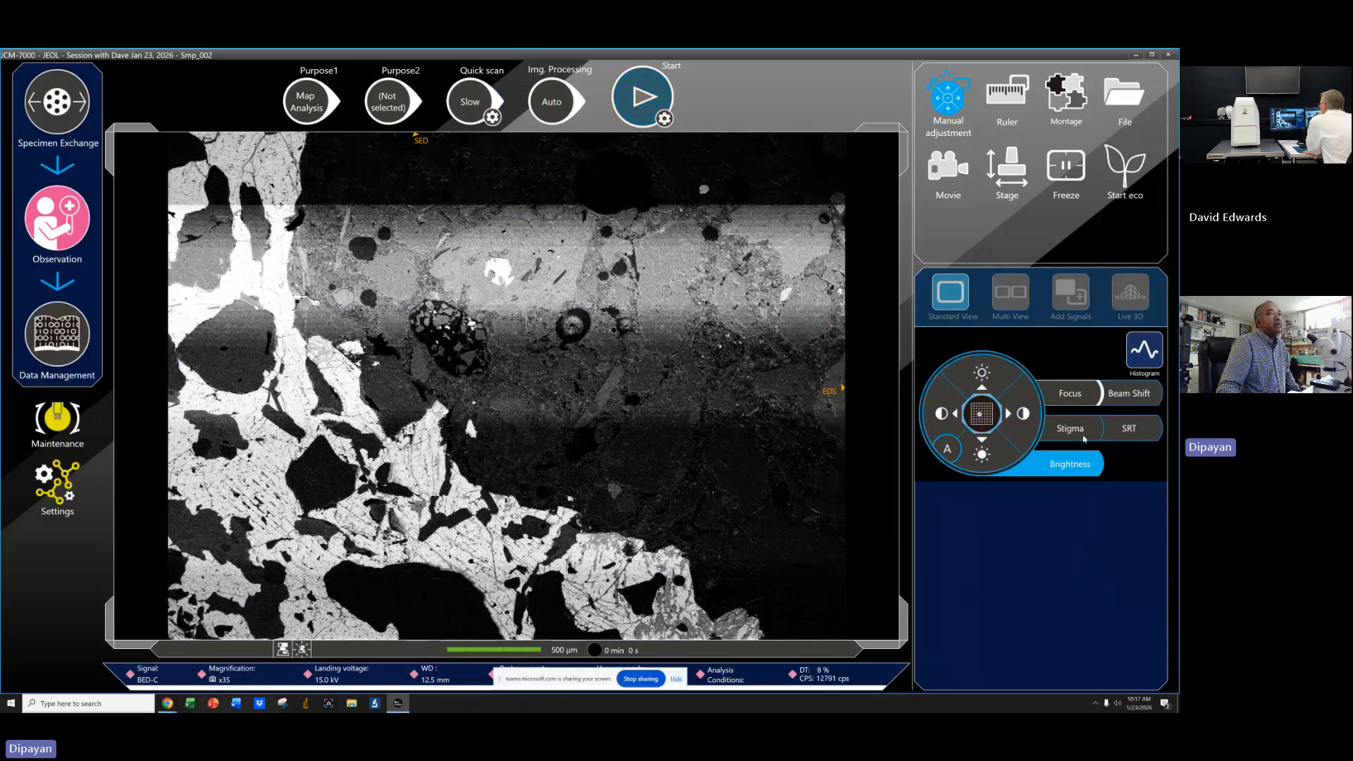
Apply automatic brightness adjustment to the image and close the manual adjustment controls.
click(948, 450)
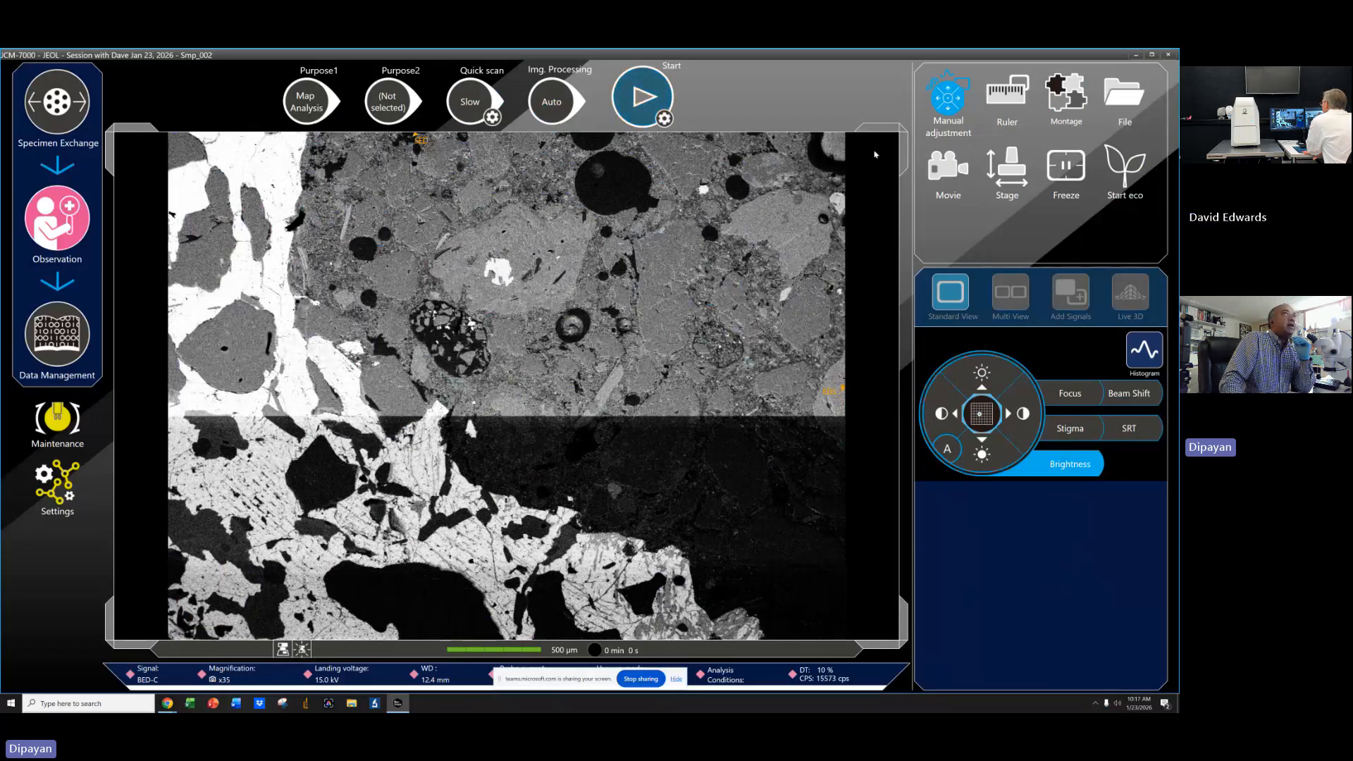
click(935, 109)
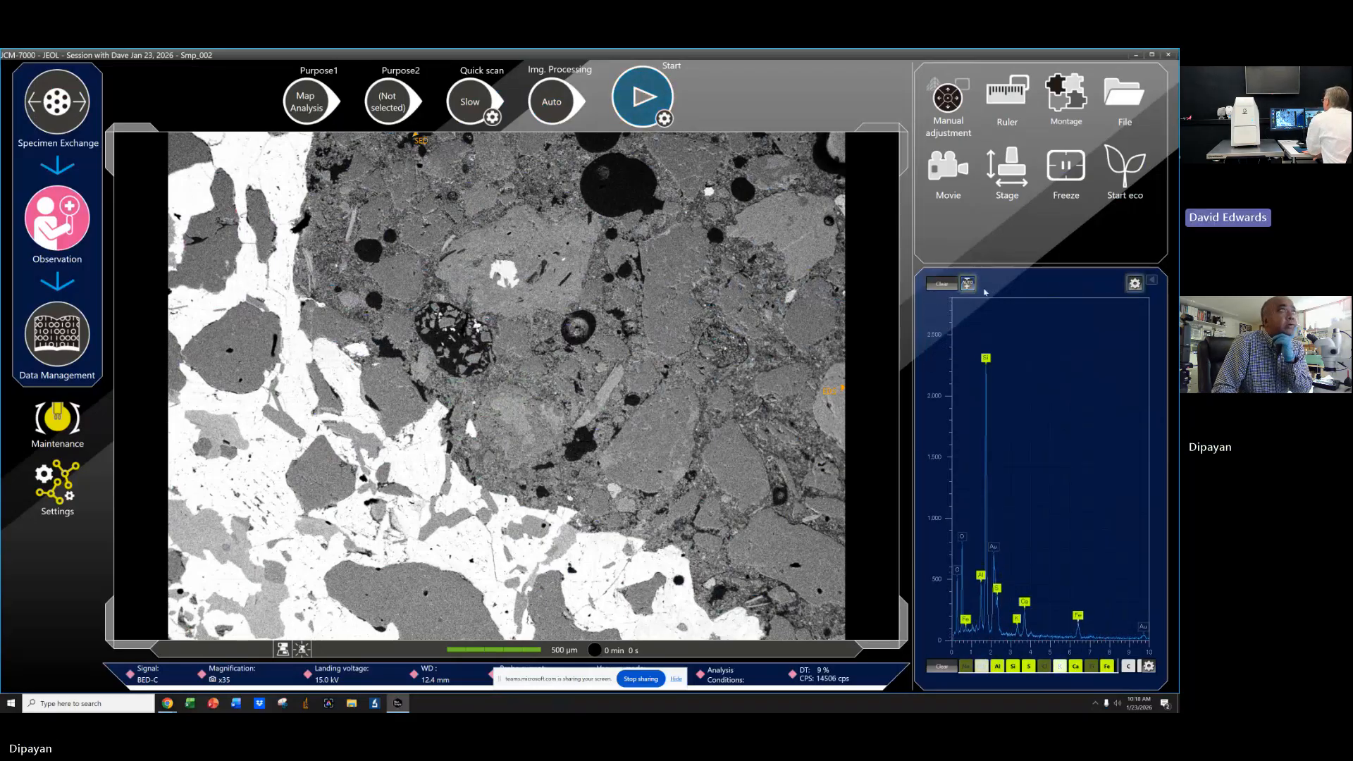
Switch the first purpose to Element Analysis and choose Select Mode for analysis positions.
click(306, 102)
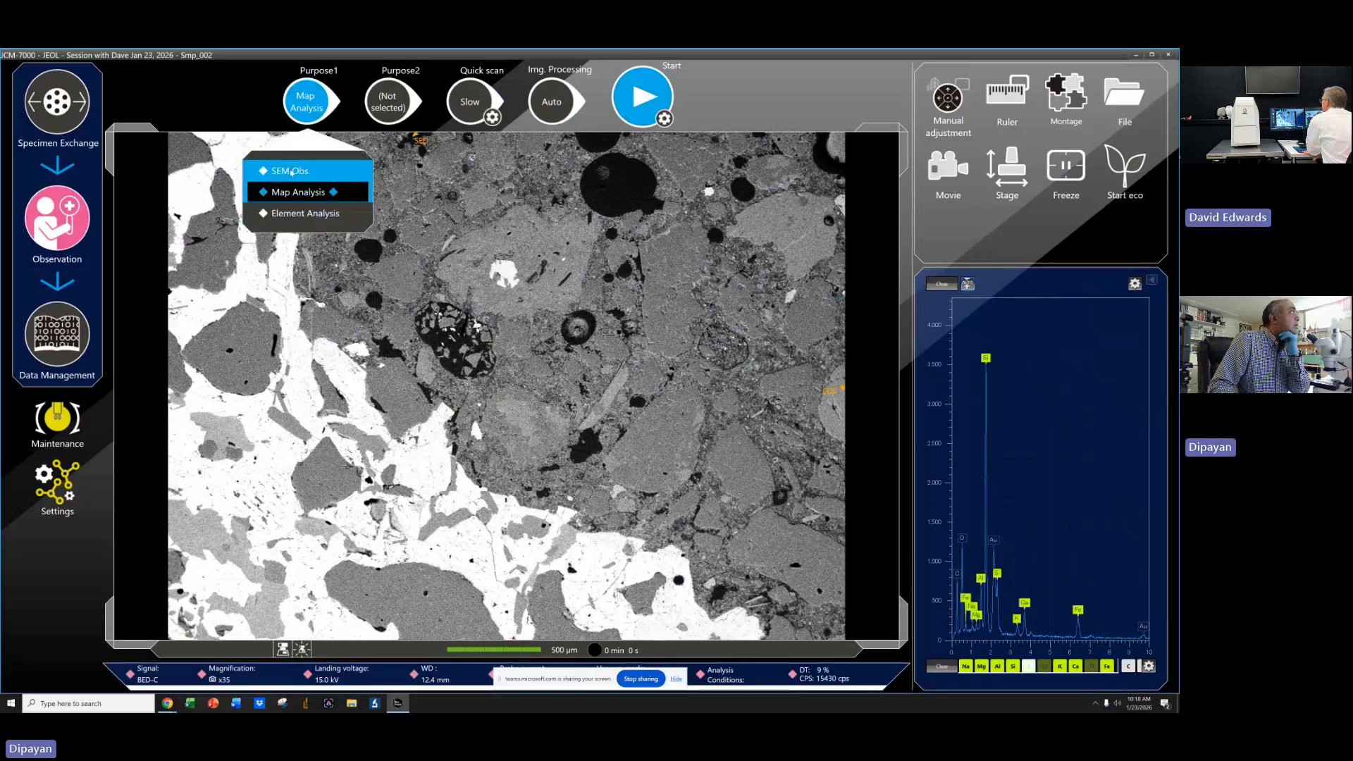
click(305, 213)
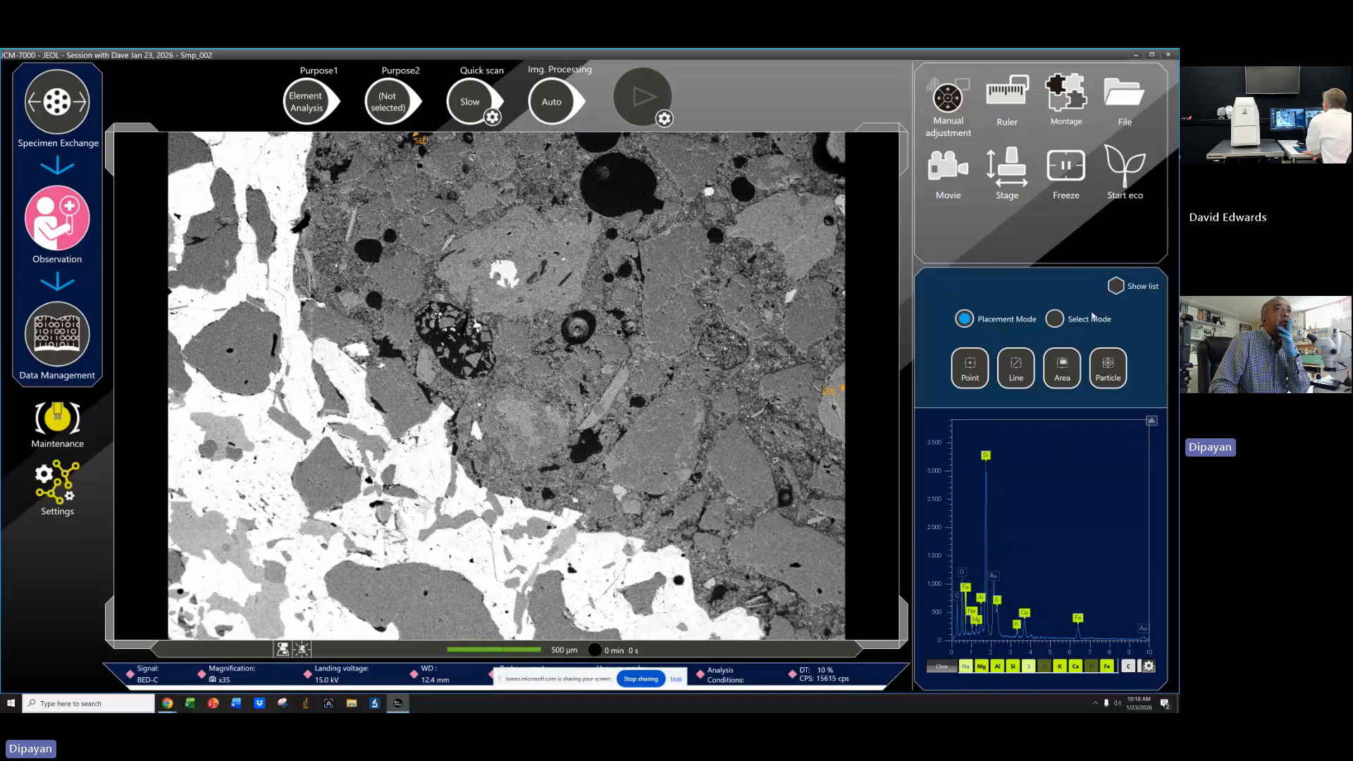
click(1057, 319)
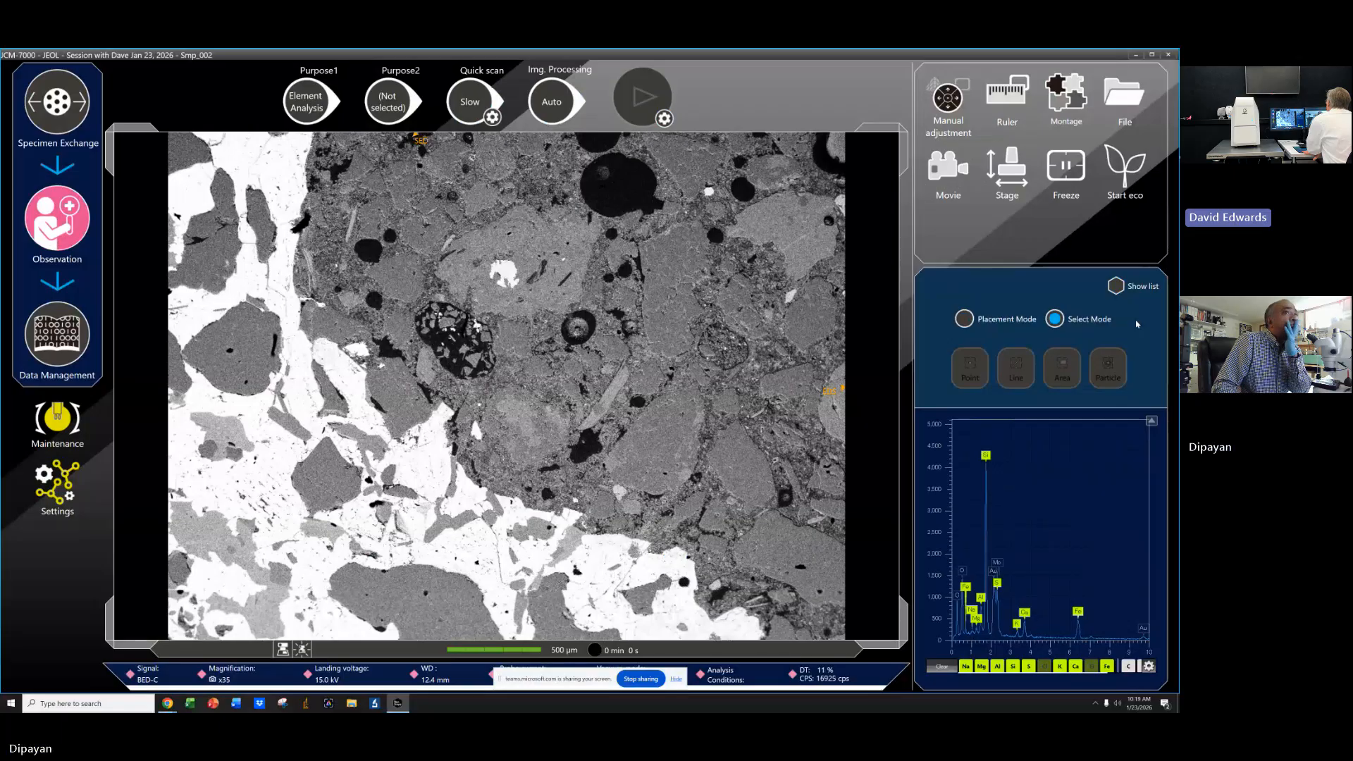
Check instant EDS spectra at several spots across the specimen image.
click(272, 171)
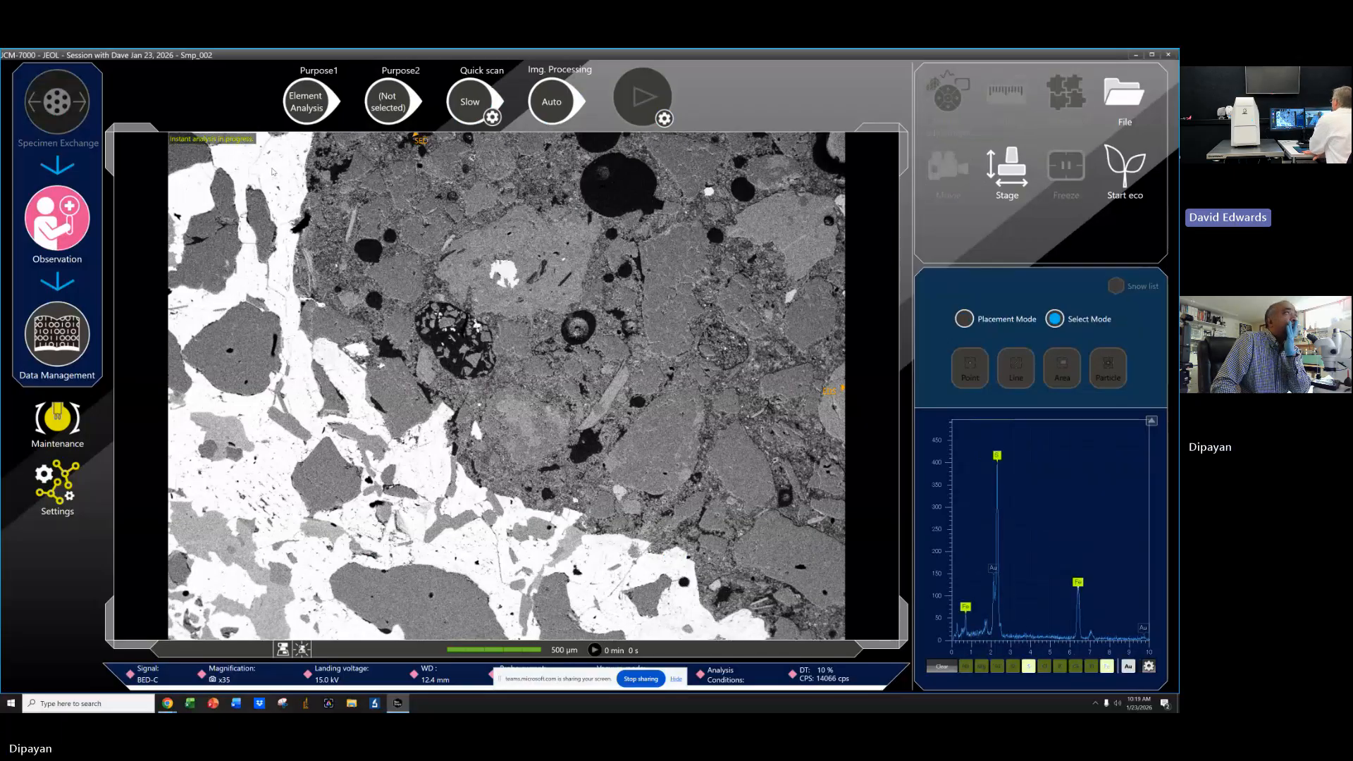
click(684, 263)
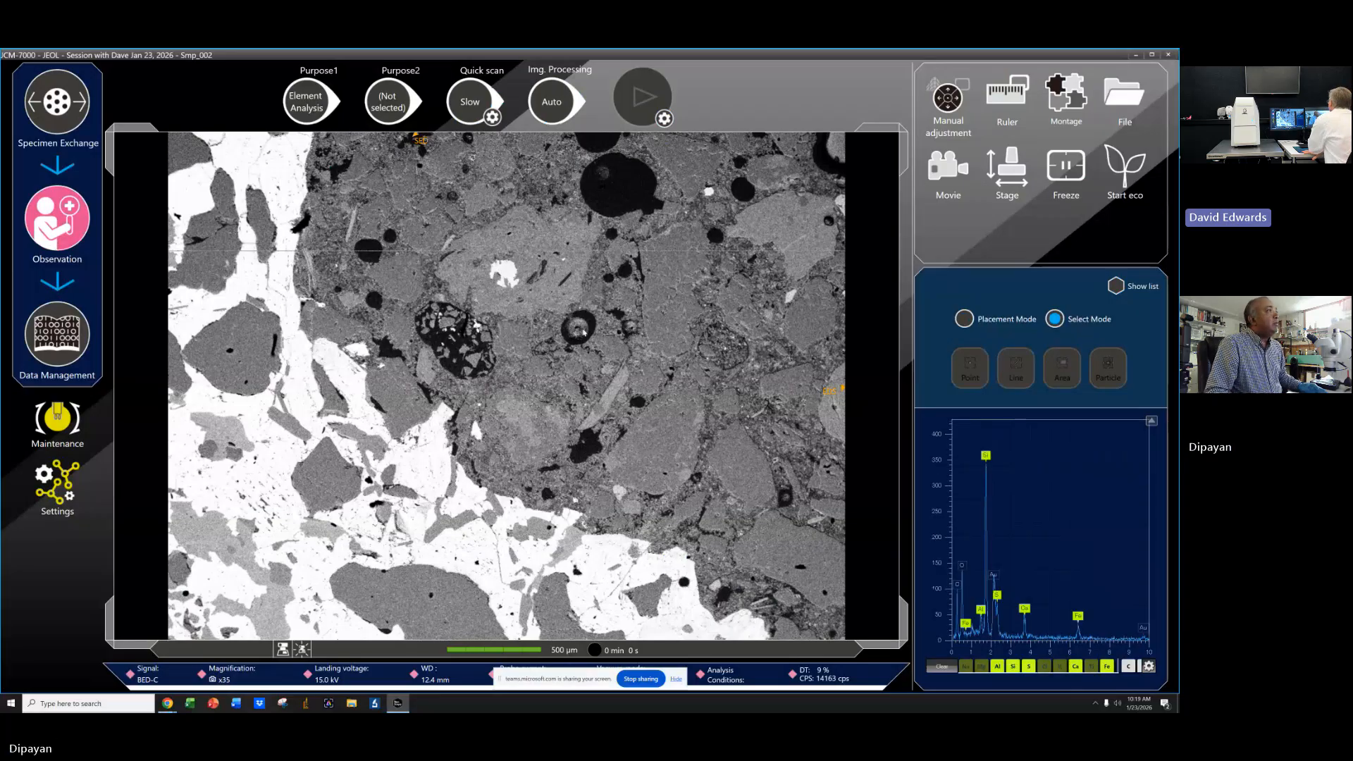
click(783, 219)
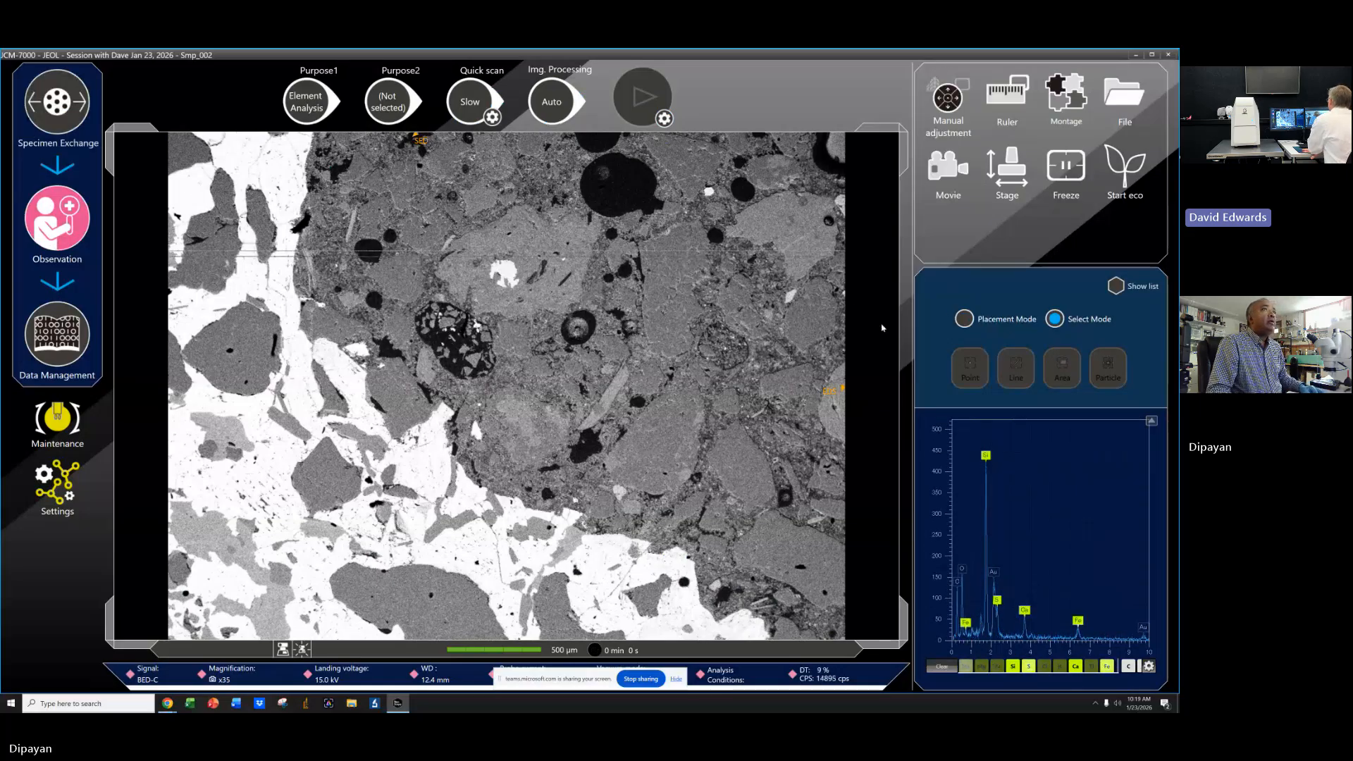
click(661, 290)
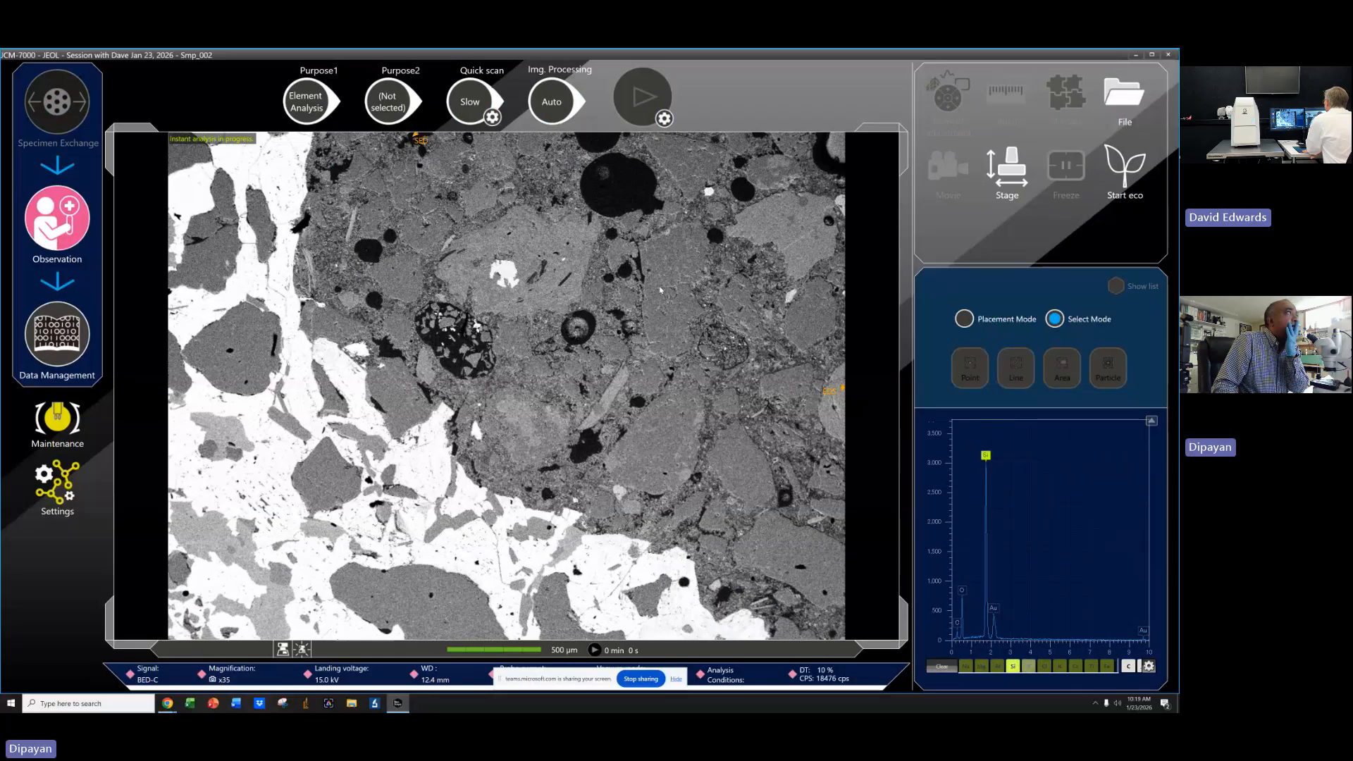
click(257, 160)
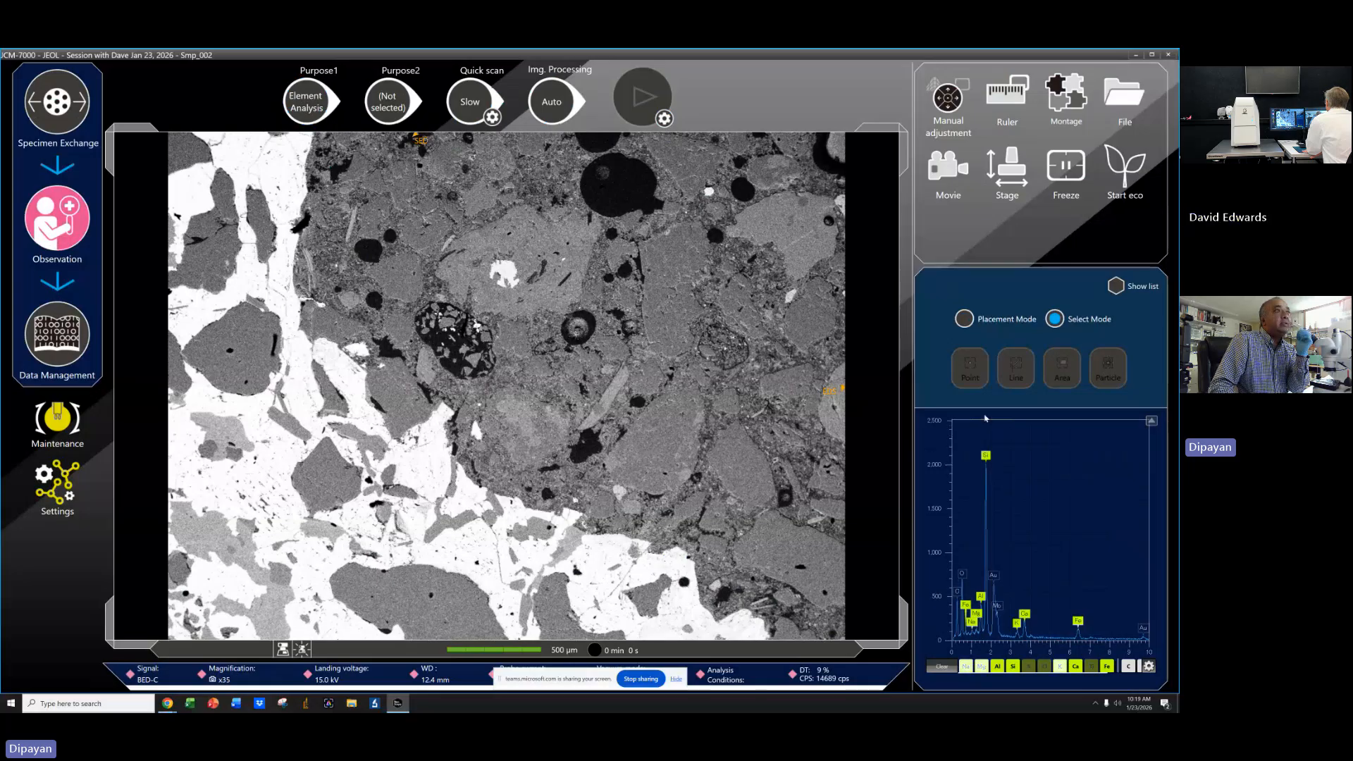
click(750, 473)
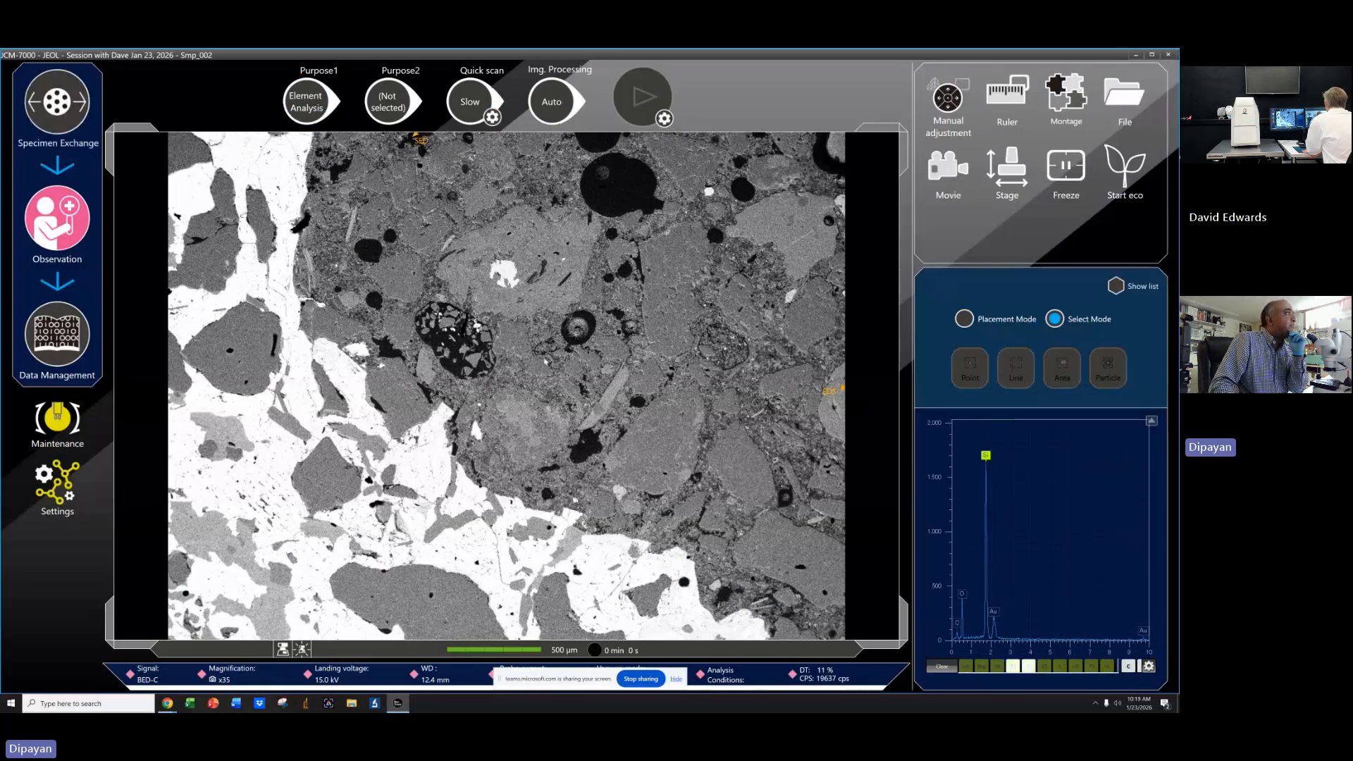
click(505, 270)
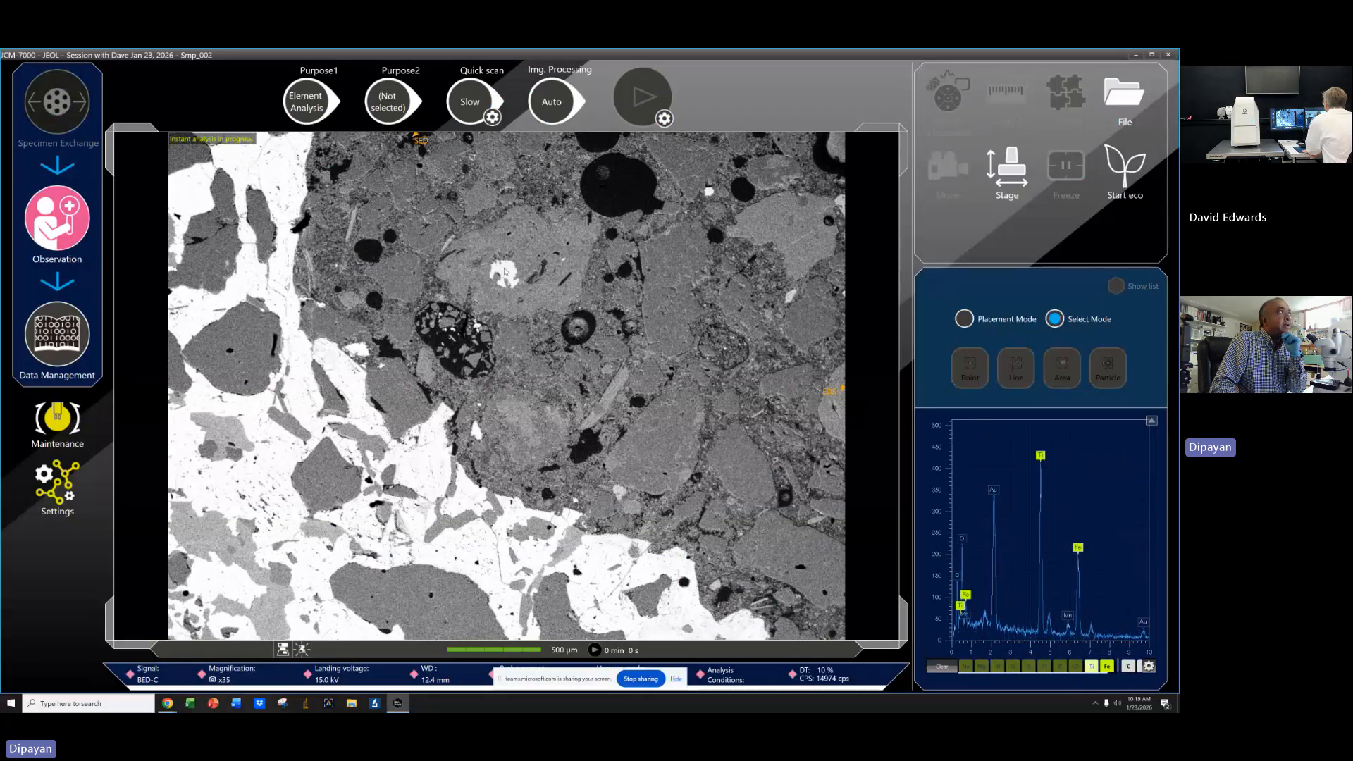
click(785, 215)
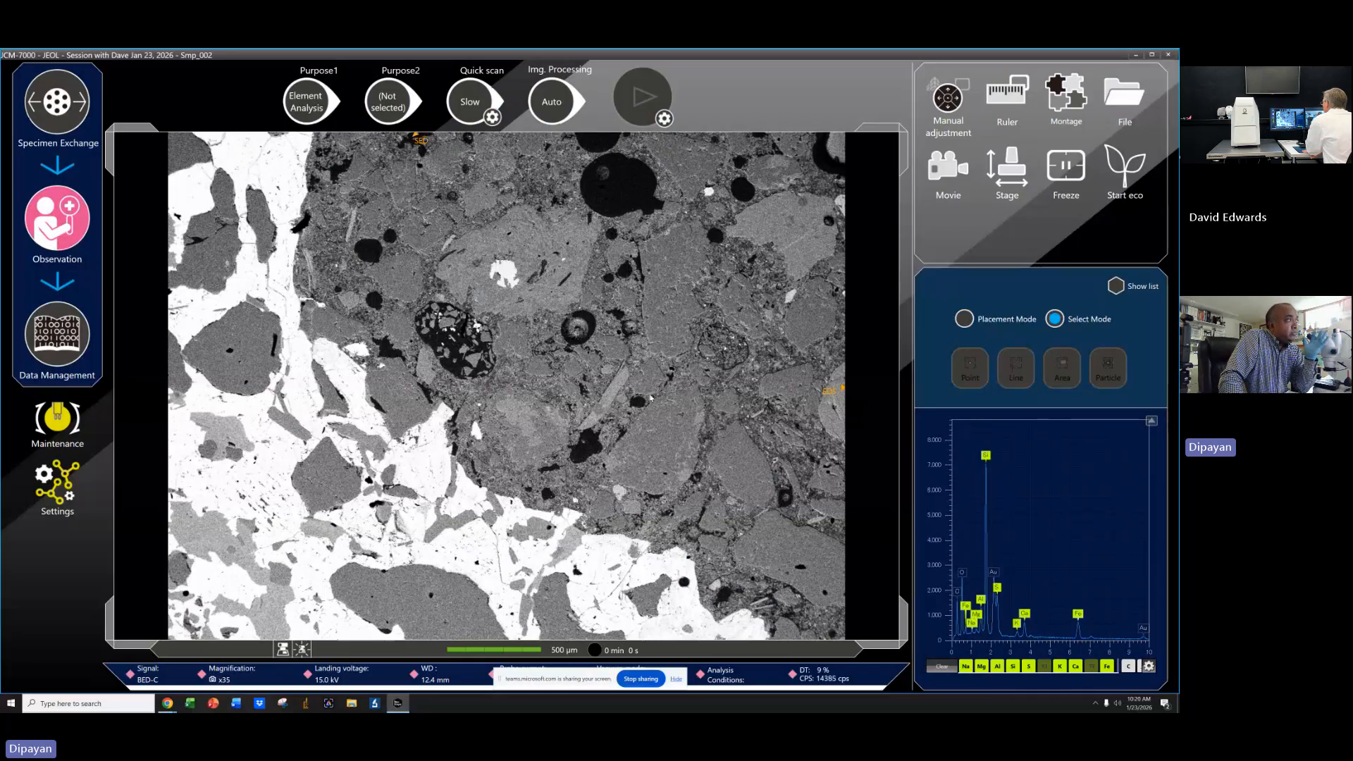
In the spectrum analysis conditions, load the saved ROI settings into the element selection and confirm.
click(740, 673)
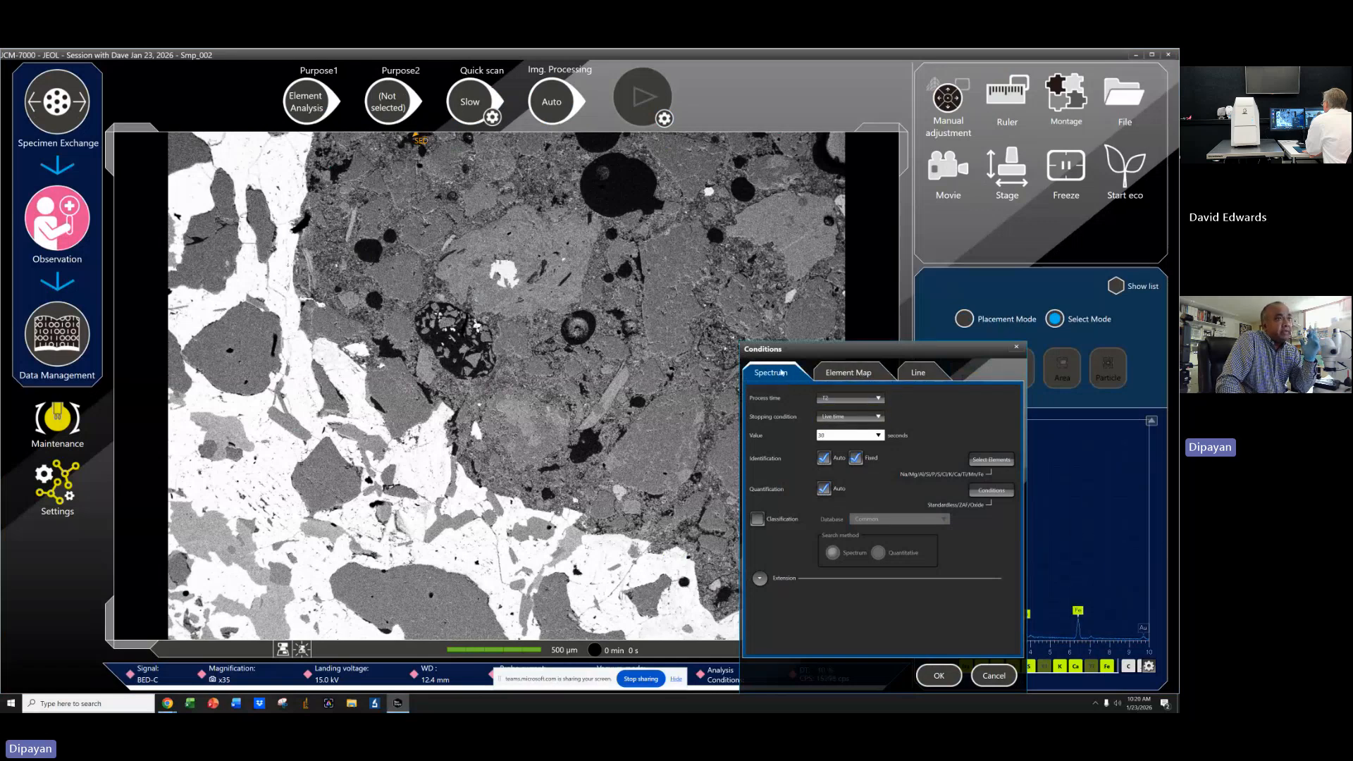
click(992, 459)
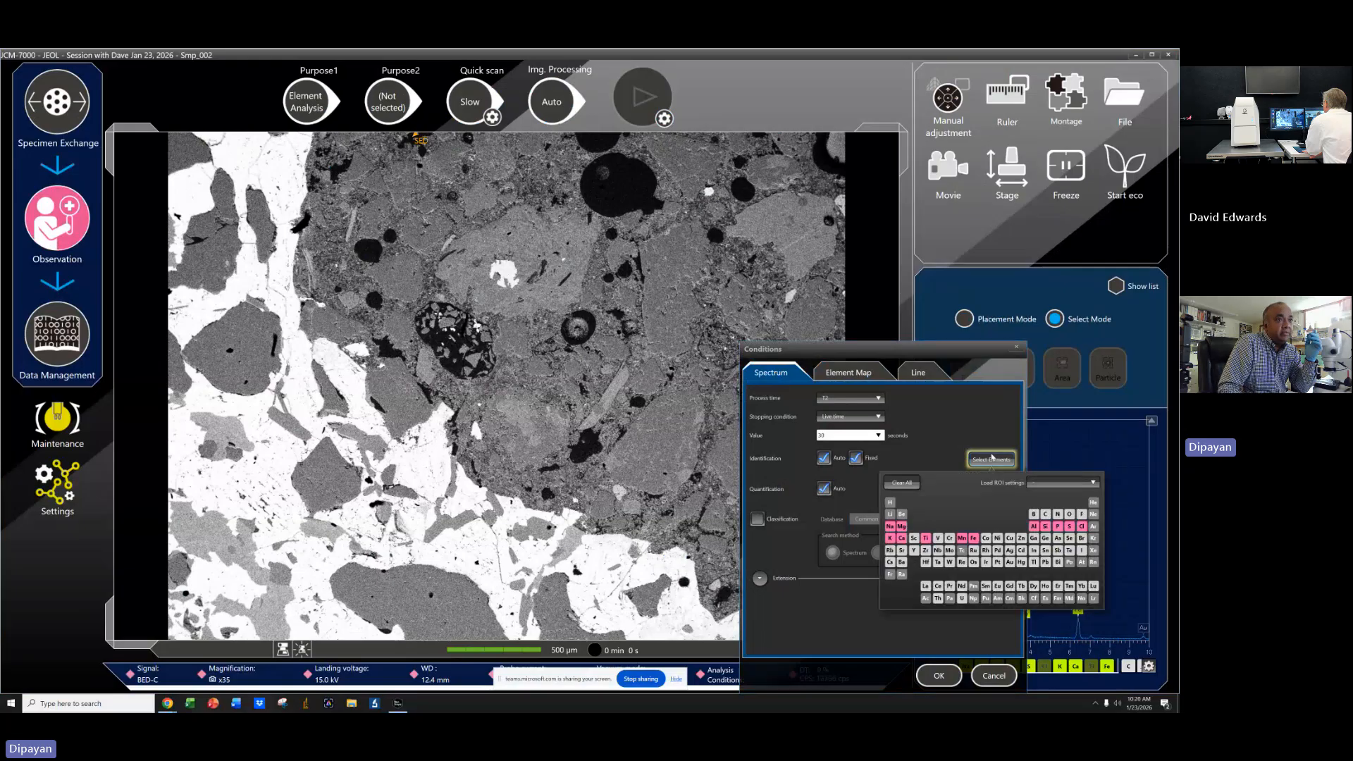
click(1063, 483)
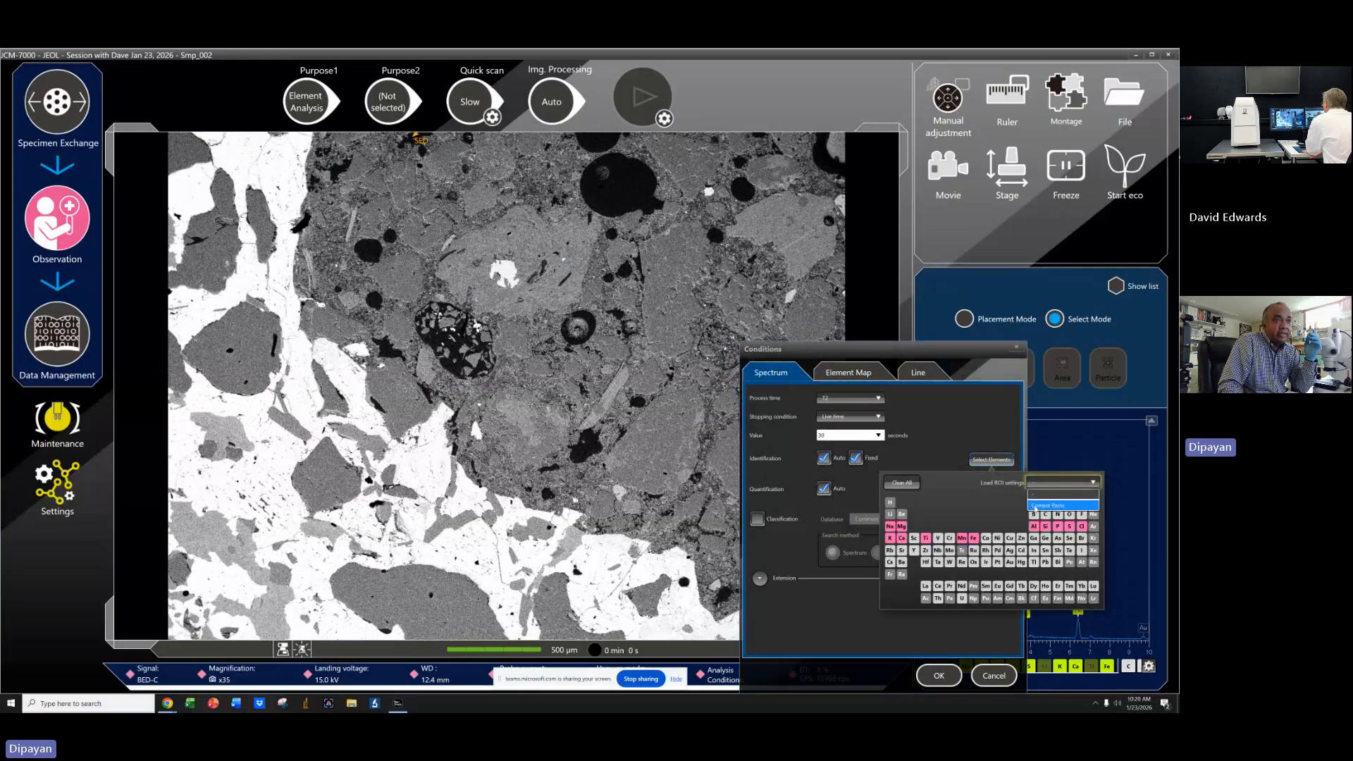
click(1058, 506)
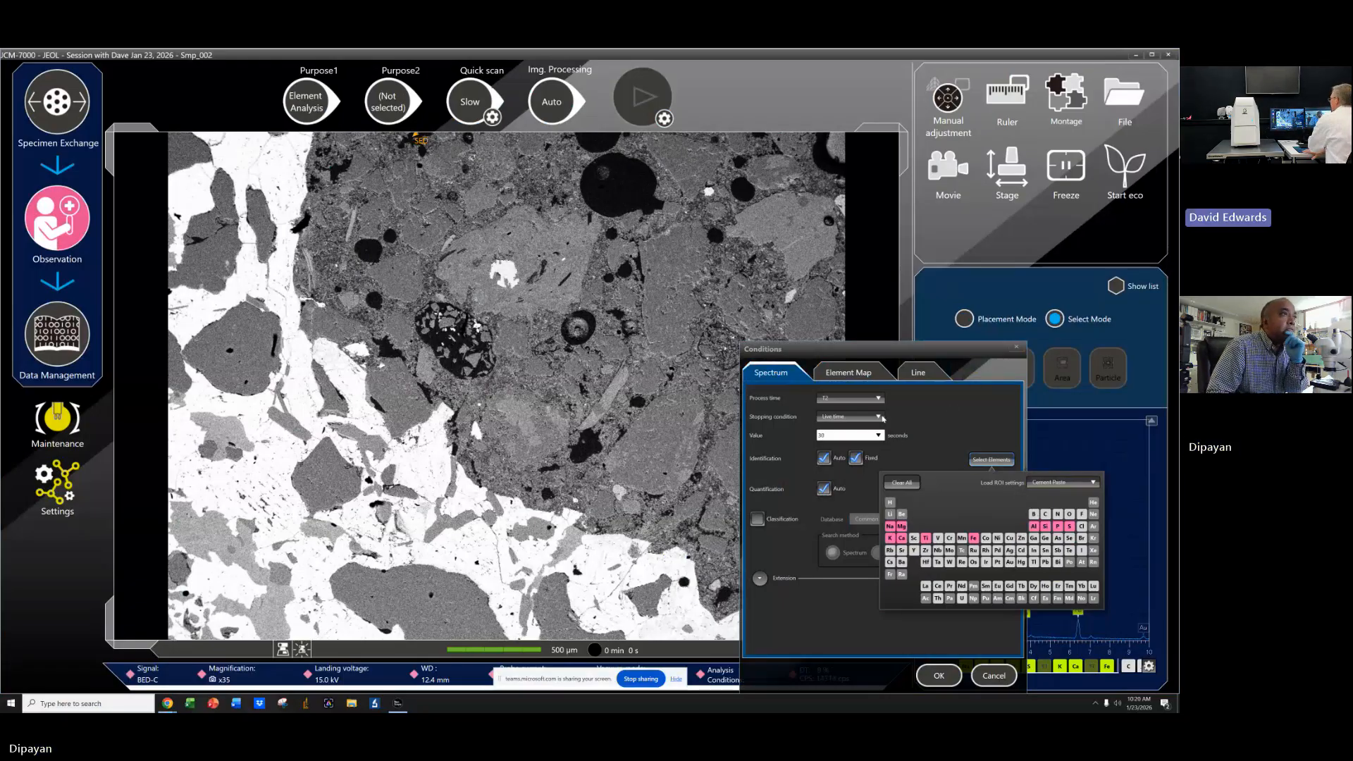
click(841, 404)
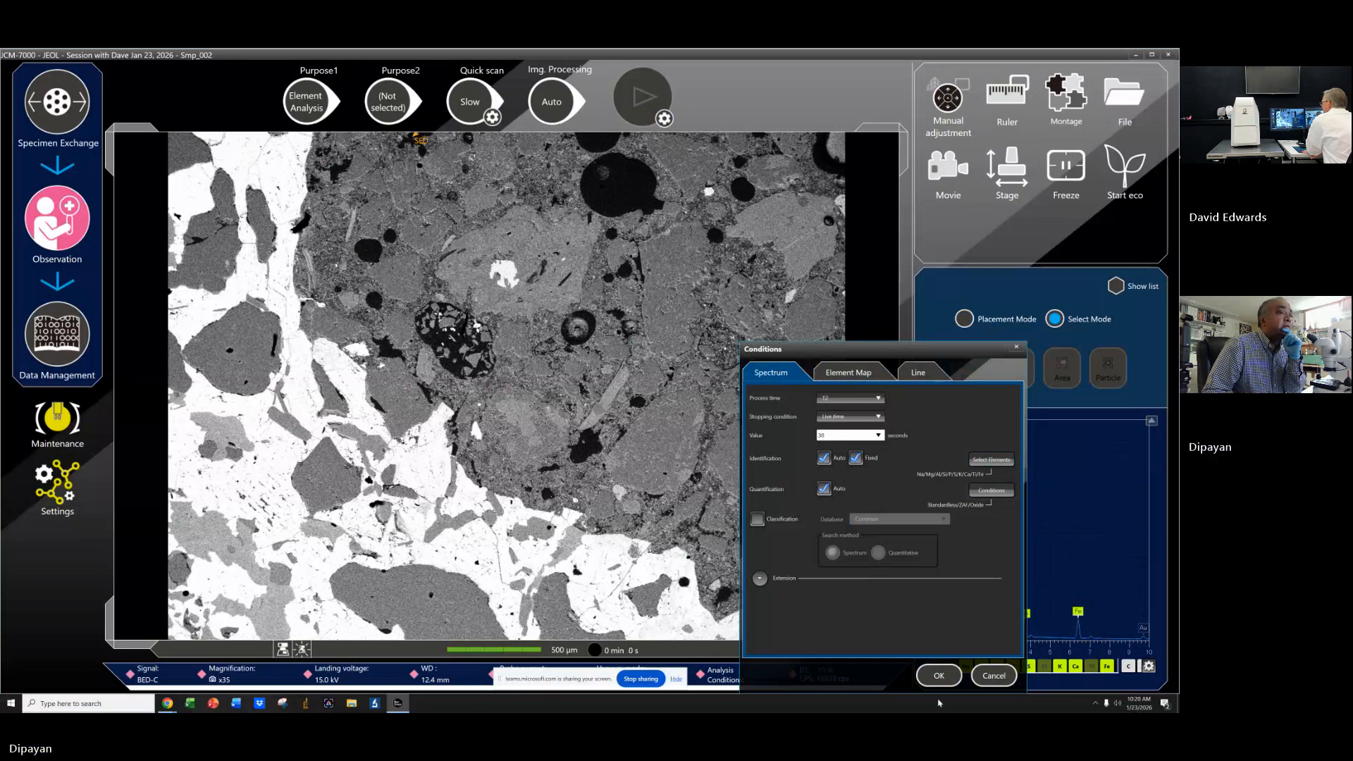
click(939, 675)
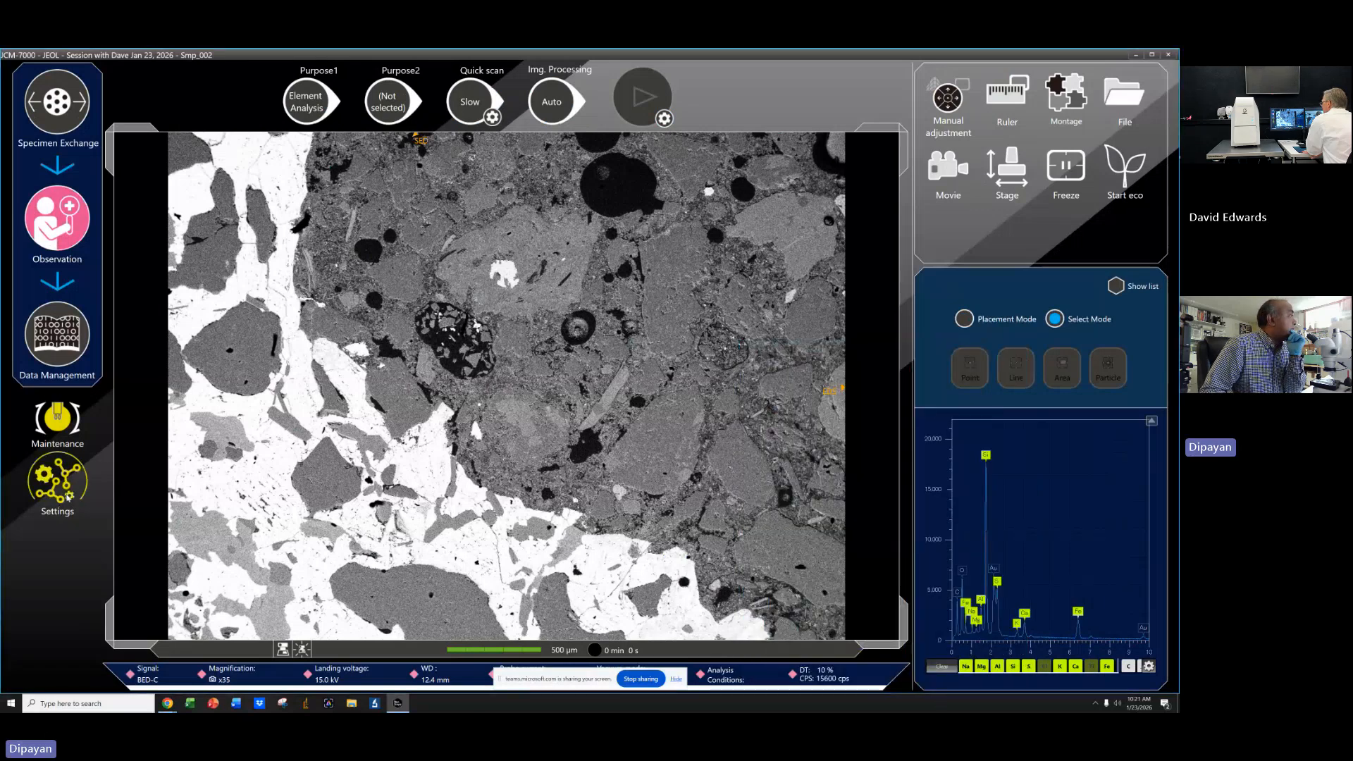
Review the EDS analysis settings, including the disabled elements table, then return to observation.
click(63, 493)
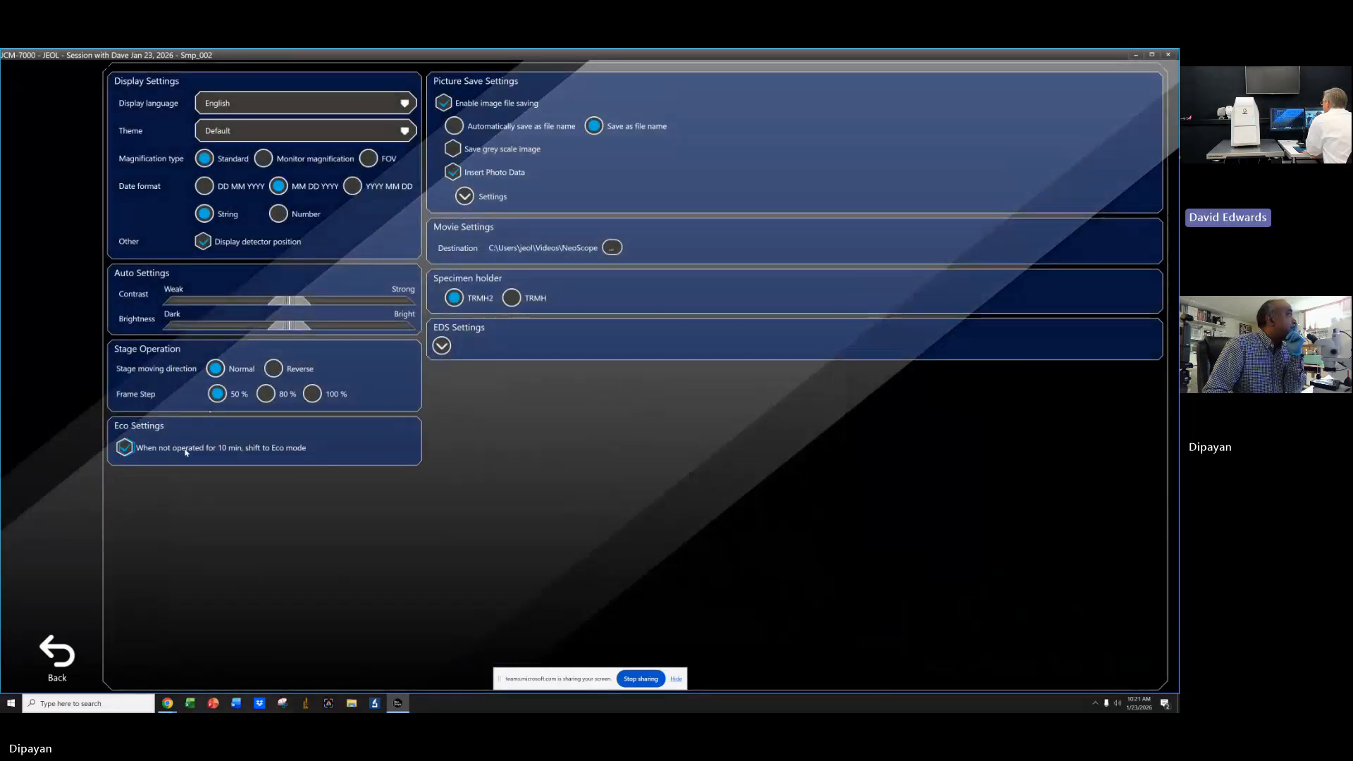
click(441, 346)
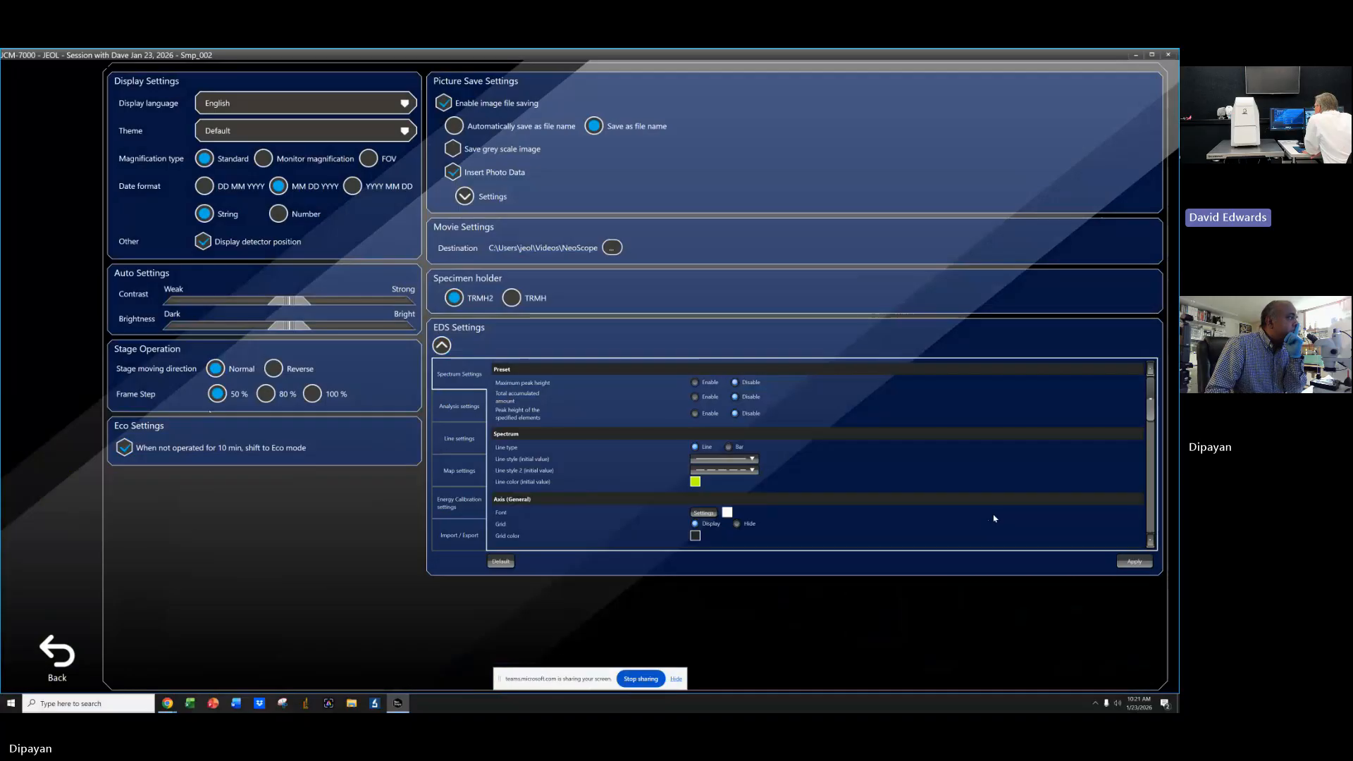
click(460, 407)
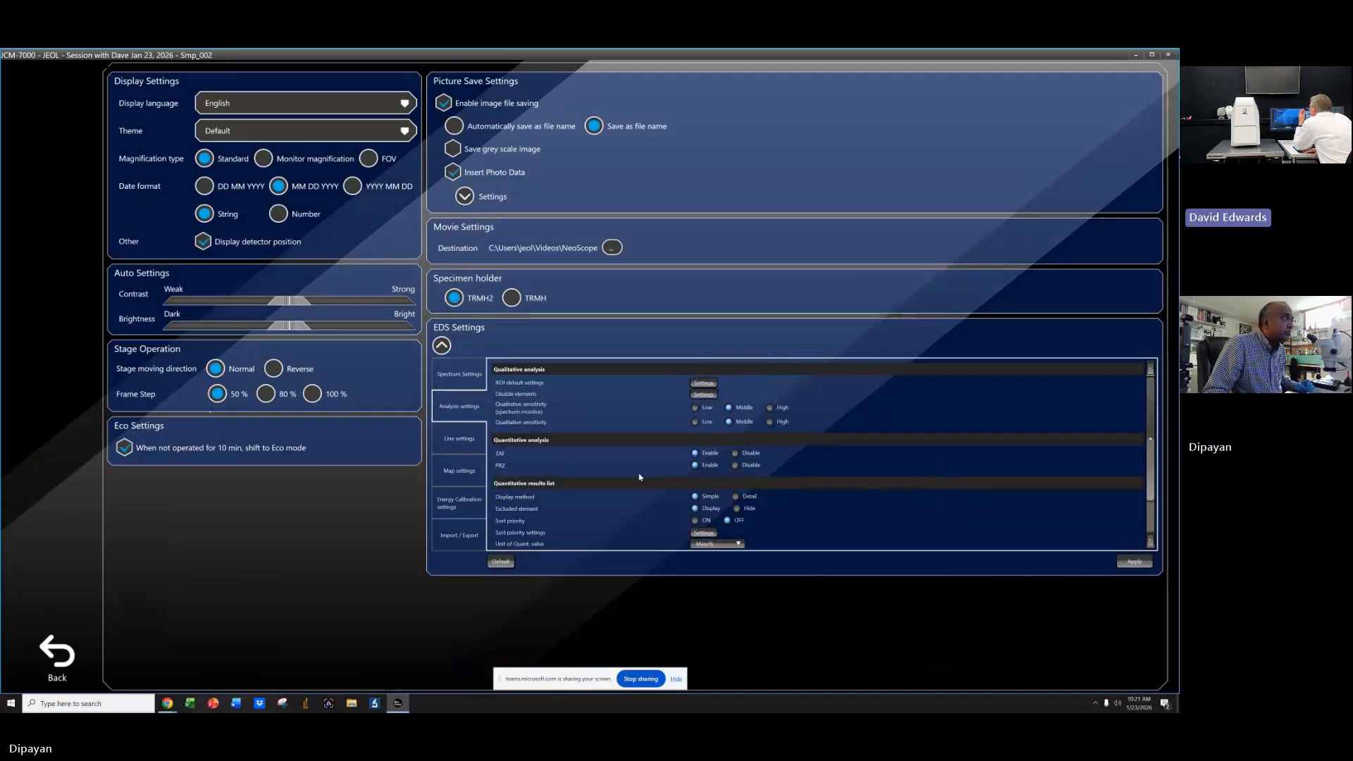
click(705, 395)
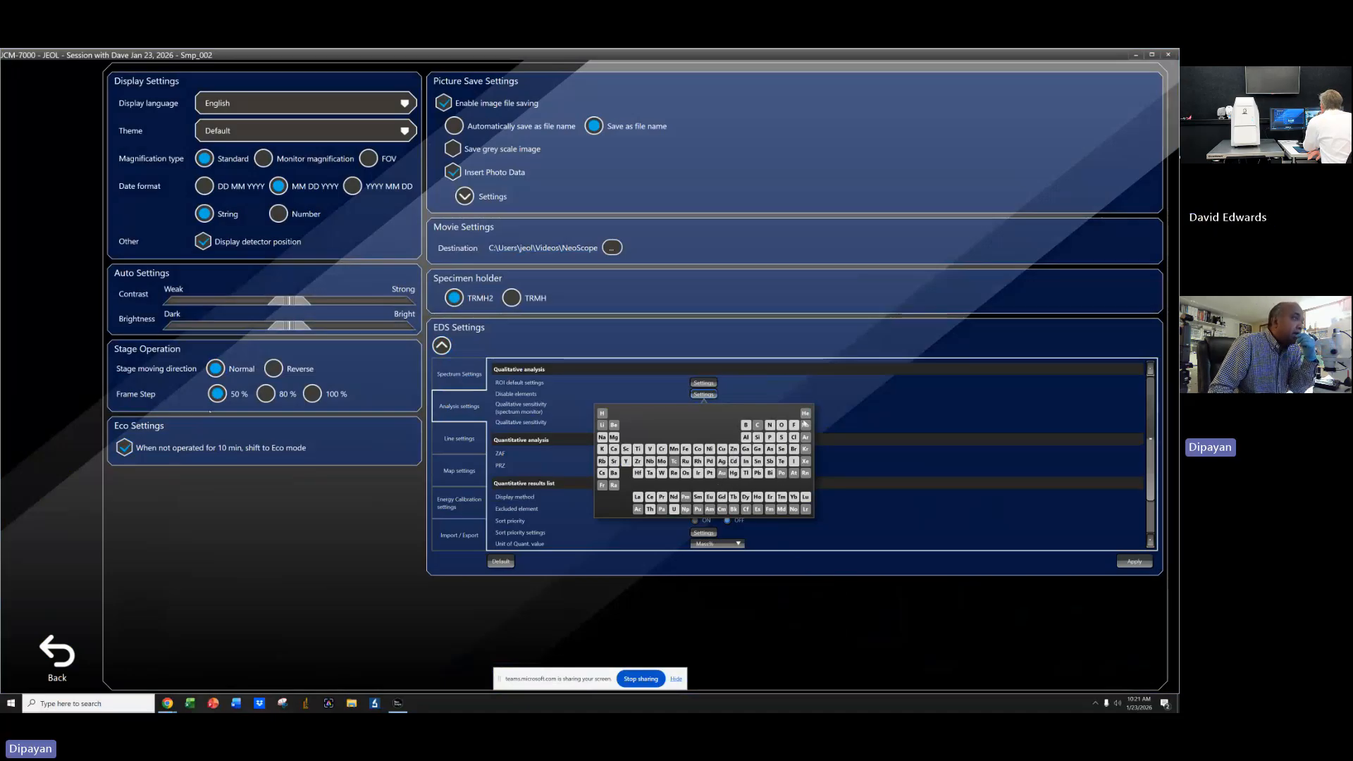
click(851, 412)
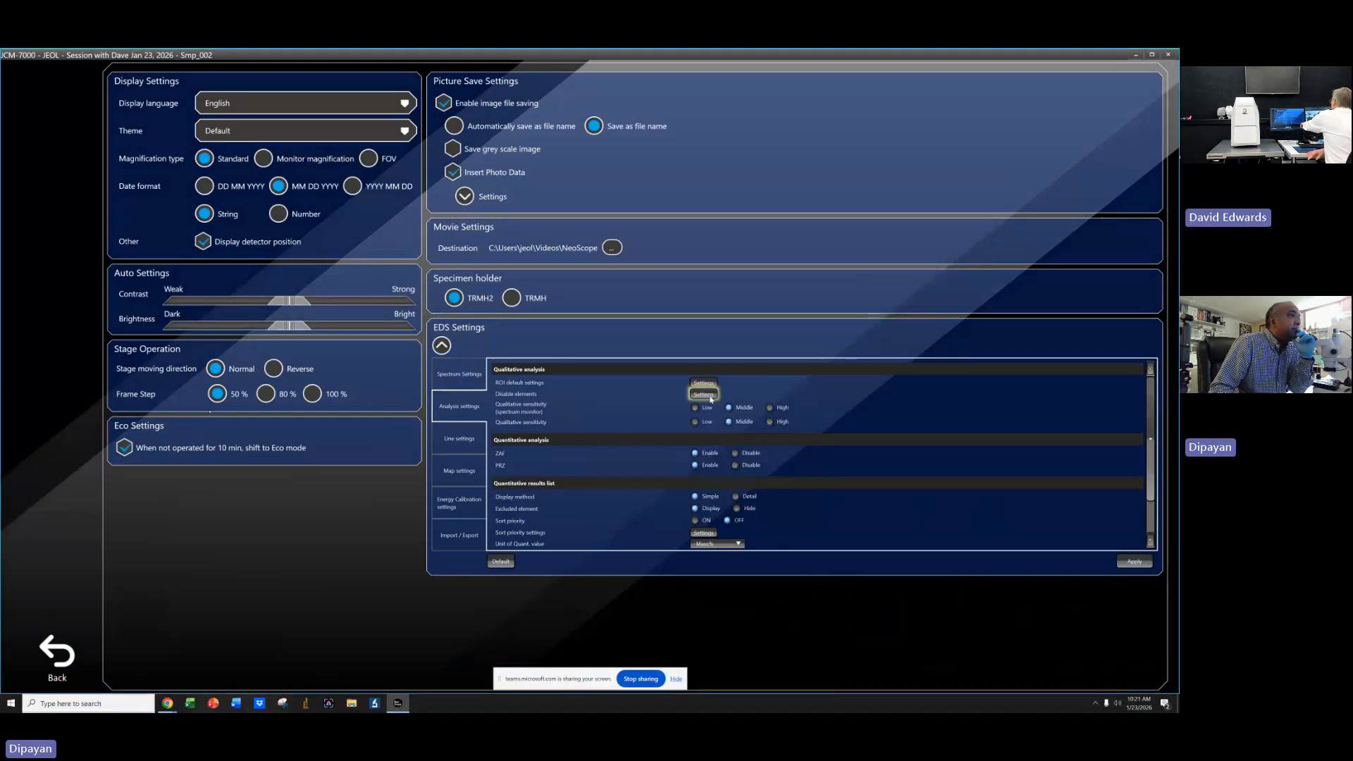
click(704, 394)
click(886, 418)
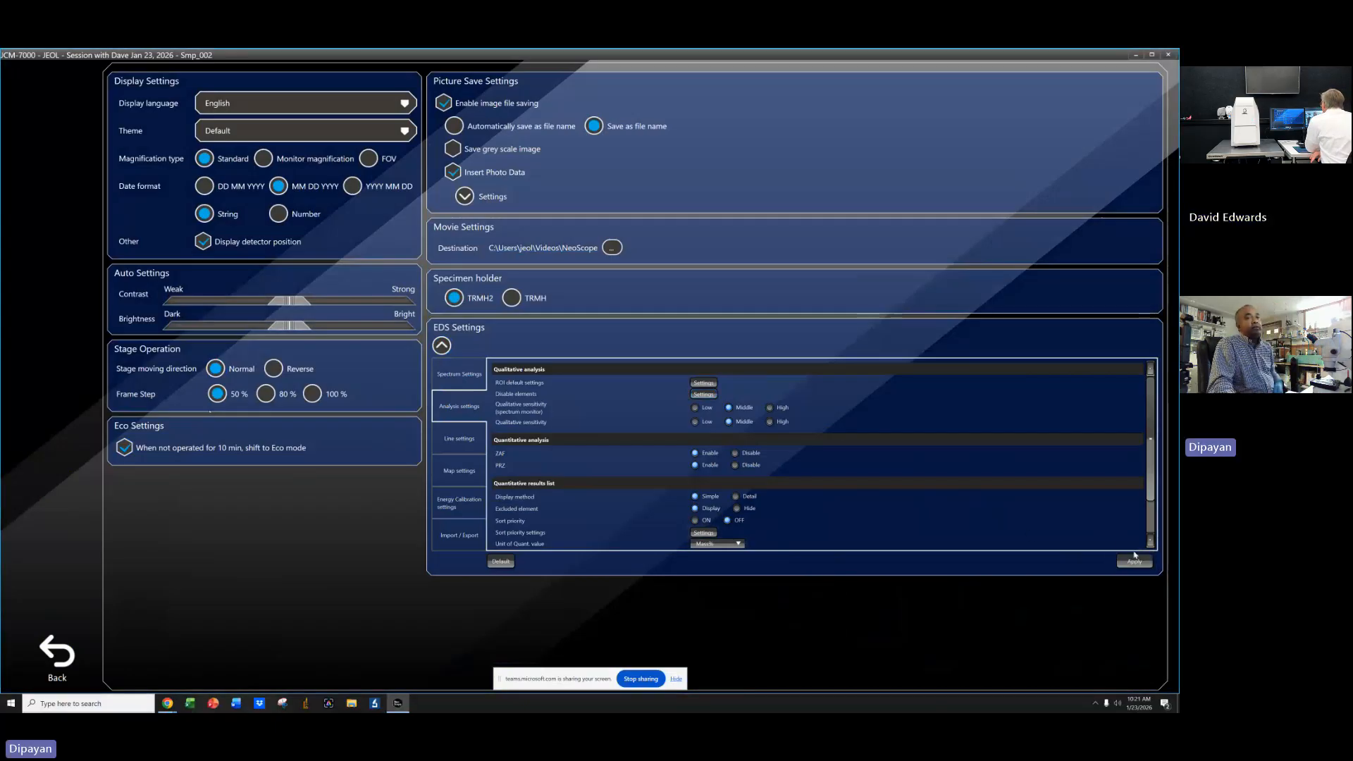
click(69, 660)
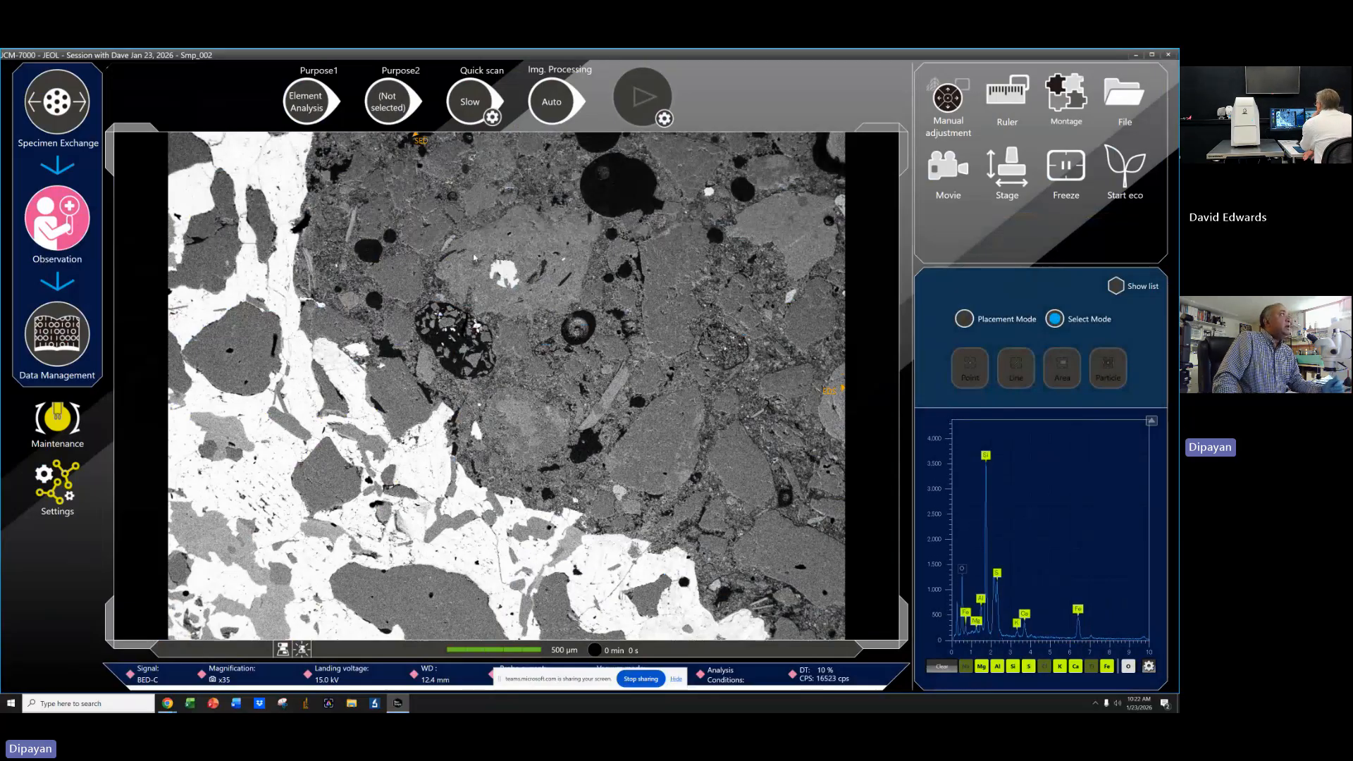
Reopen the spectrum analysis conditions and reload the ROI settings into the selected elements.
click(730, 682)
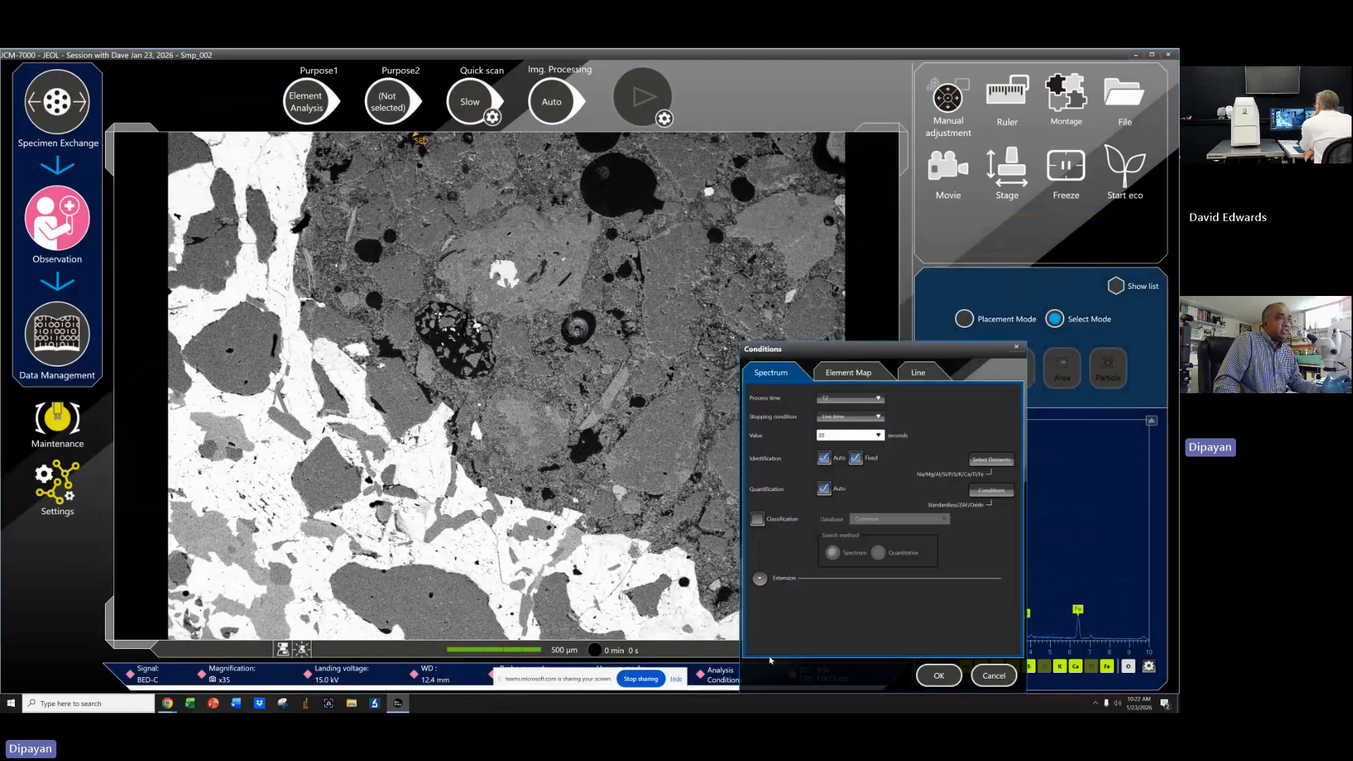
click(990, 460)
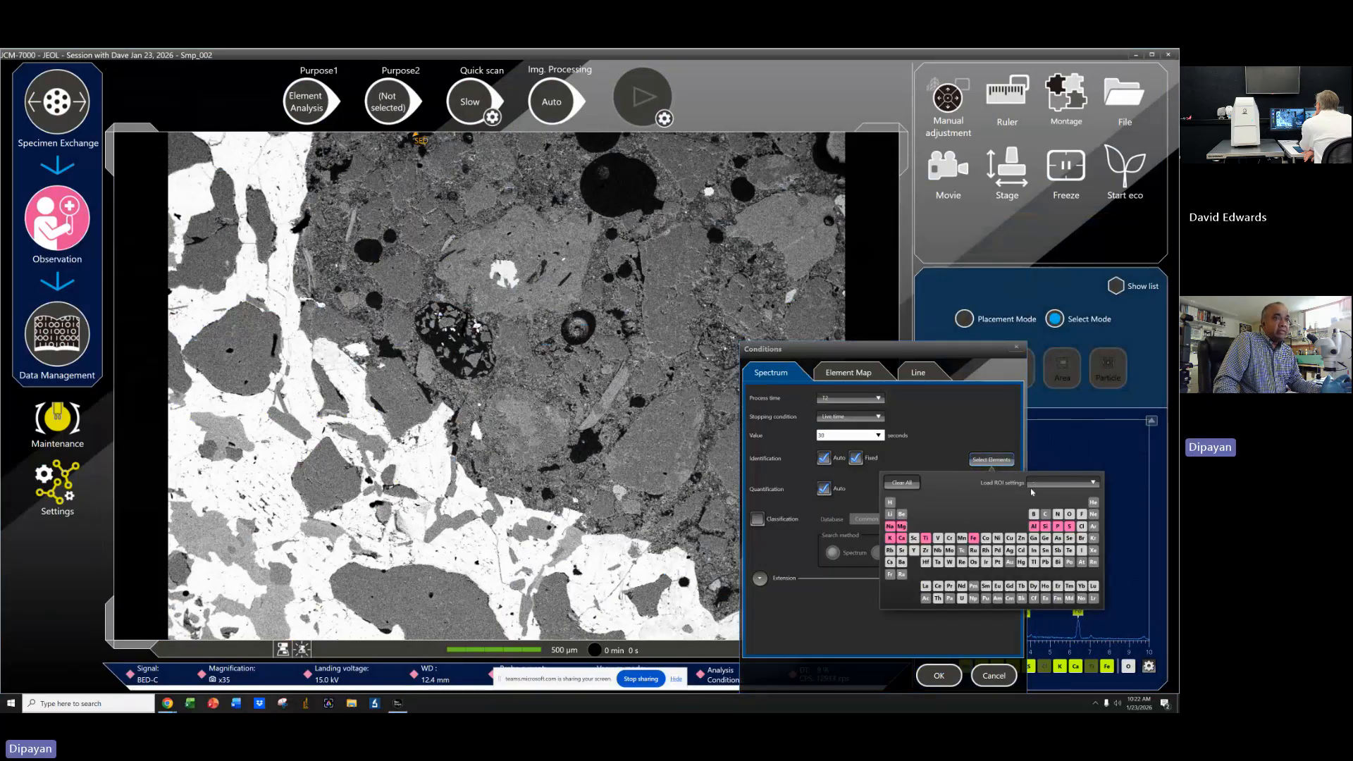
click(1057, 483)
click(1050, 497)
click(951, 419)
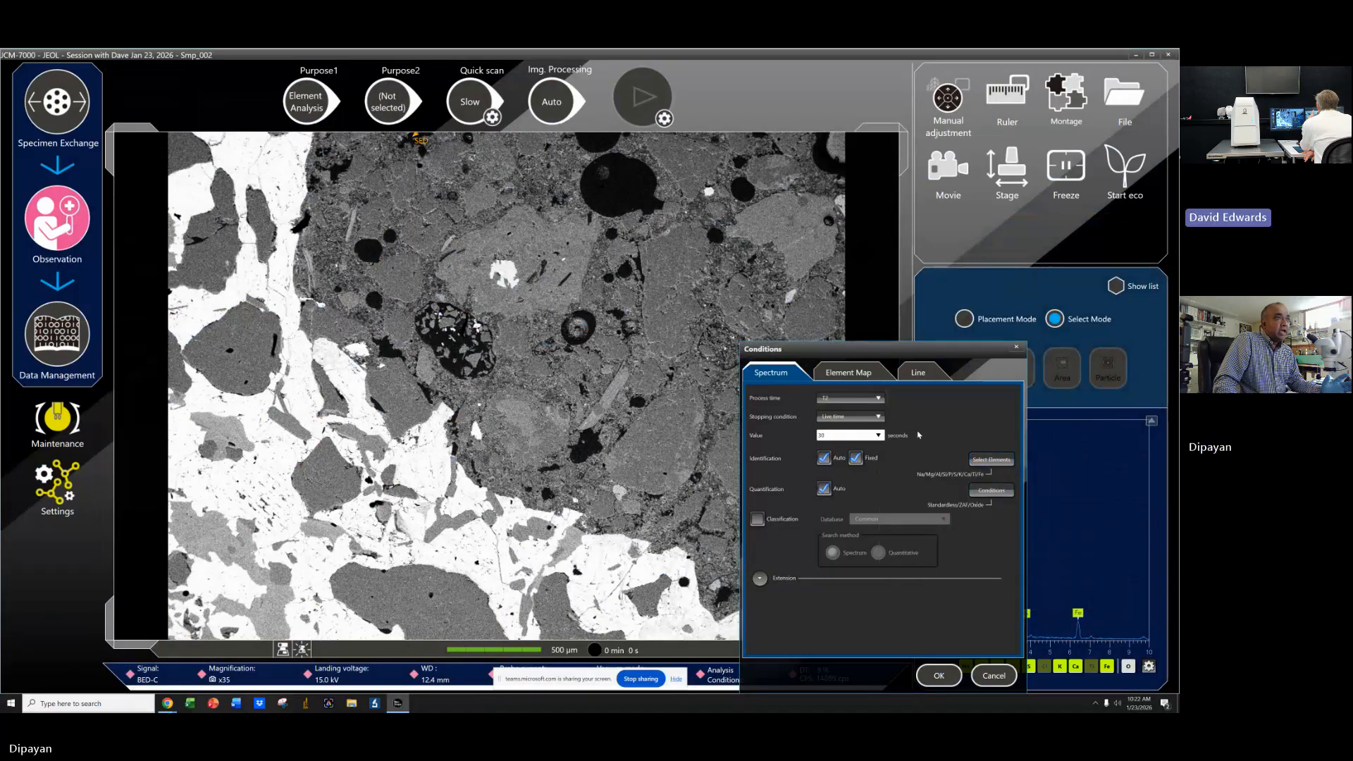
click(989, 461)
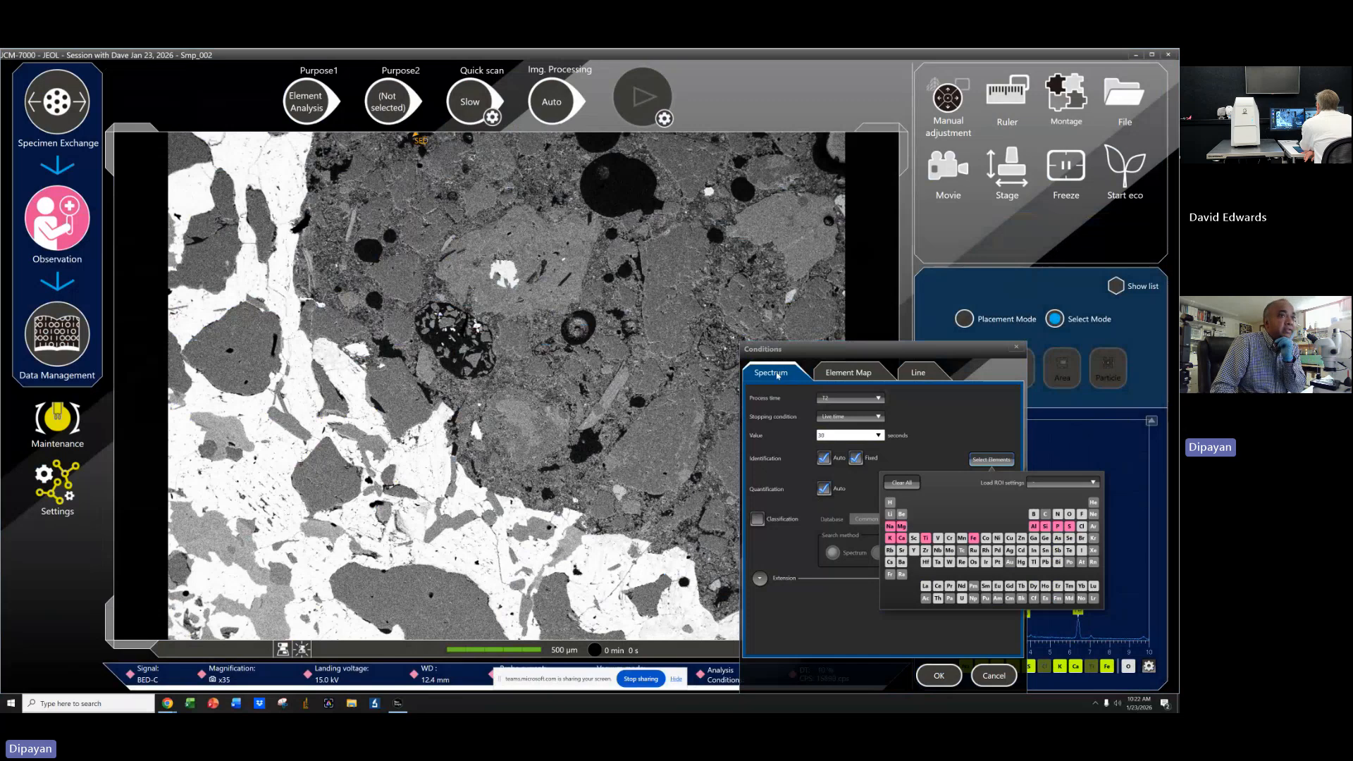
click(951, 423)
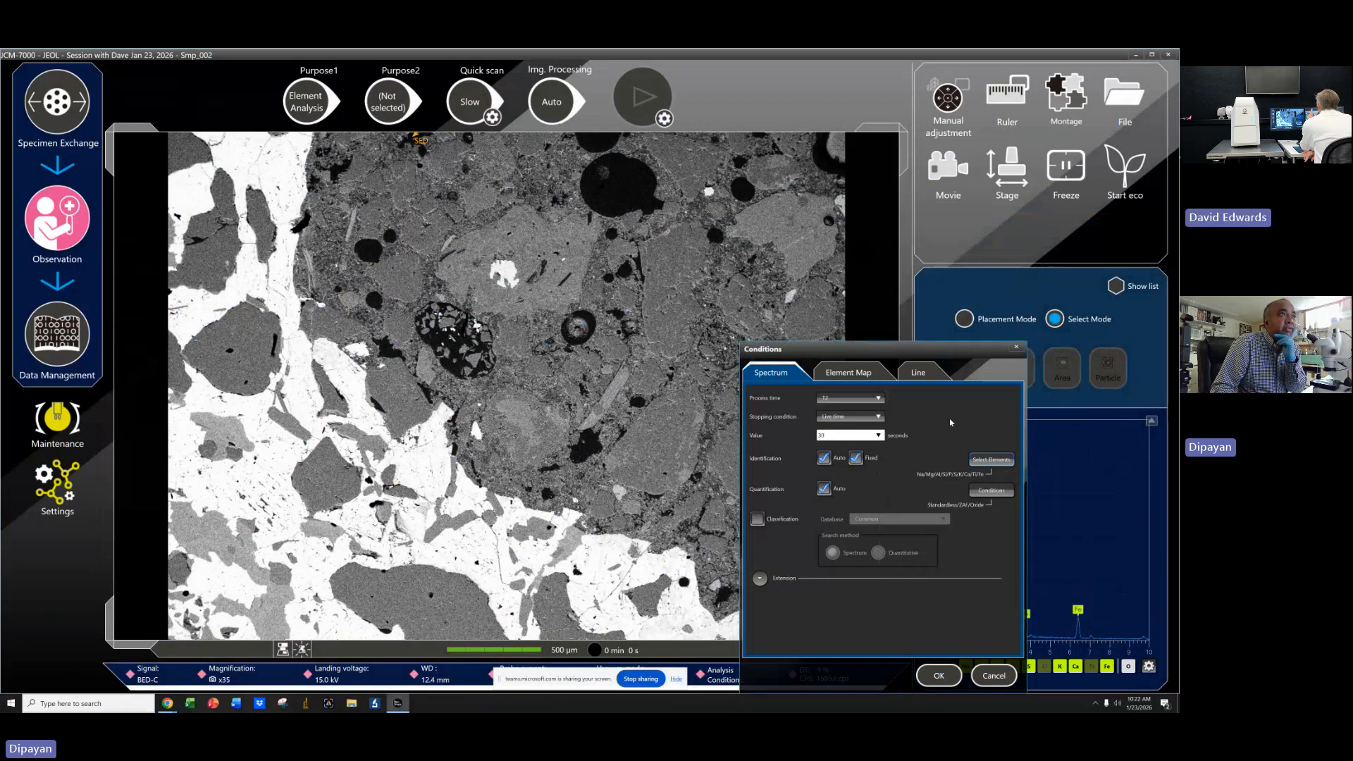
In the element map conditions, load the saved ROI settings into the element selection.
click(849, 371)
click(990, 484)
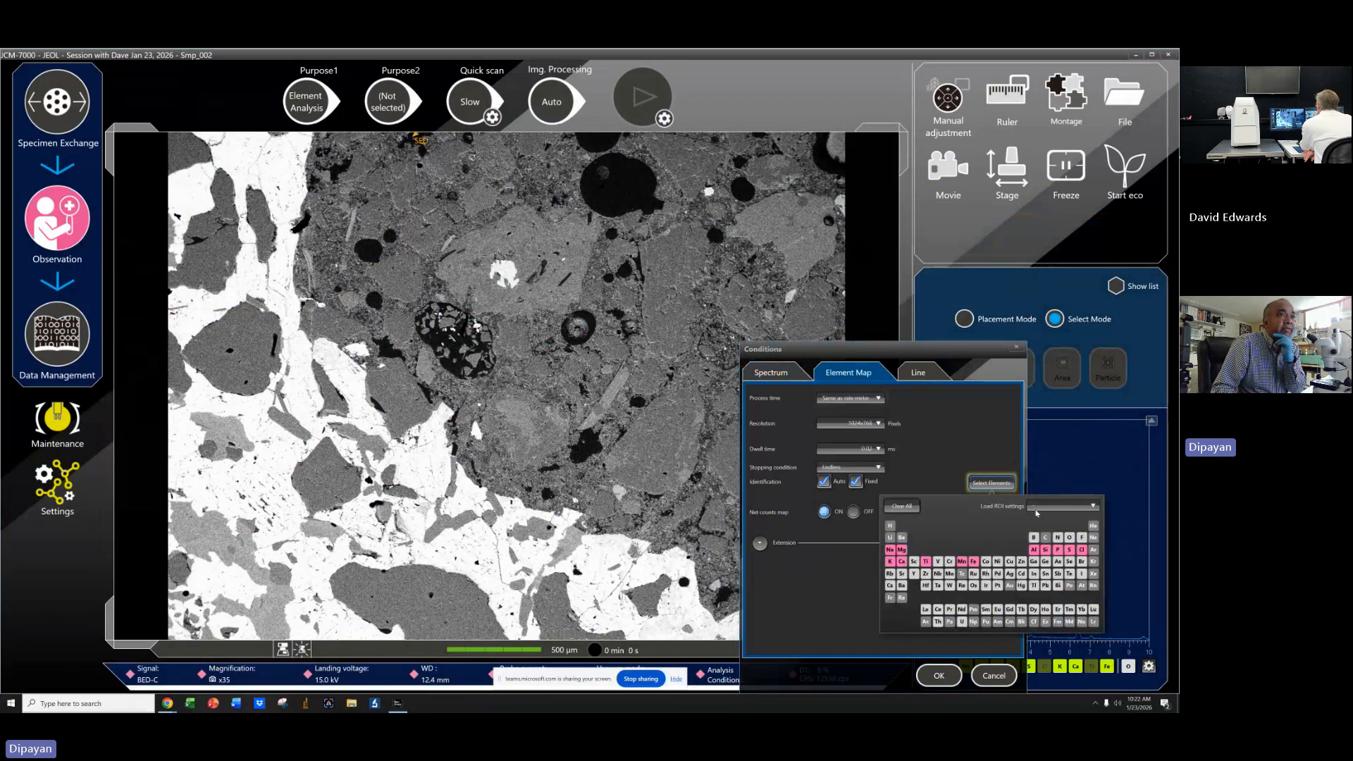
click(1065, 505)
click(1049, 530)
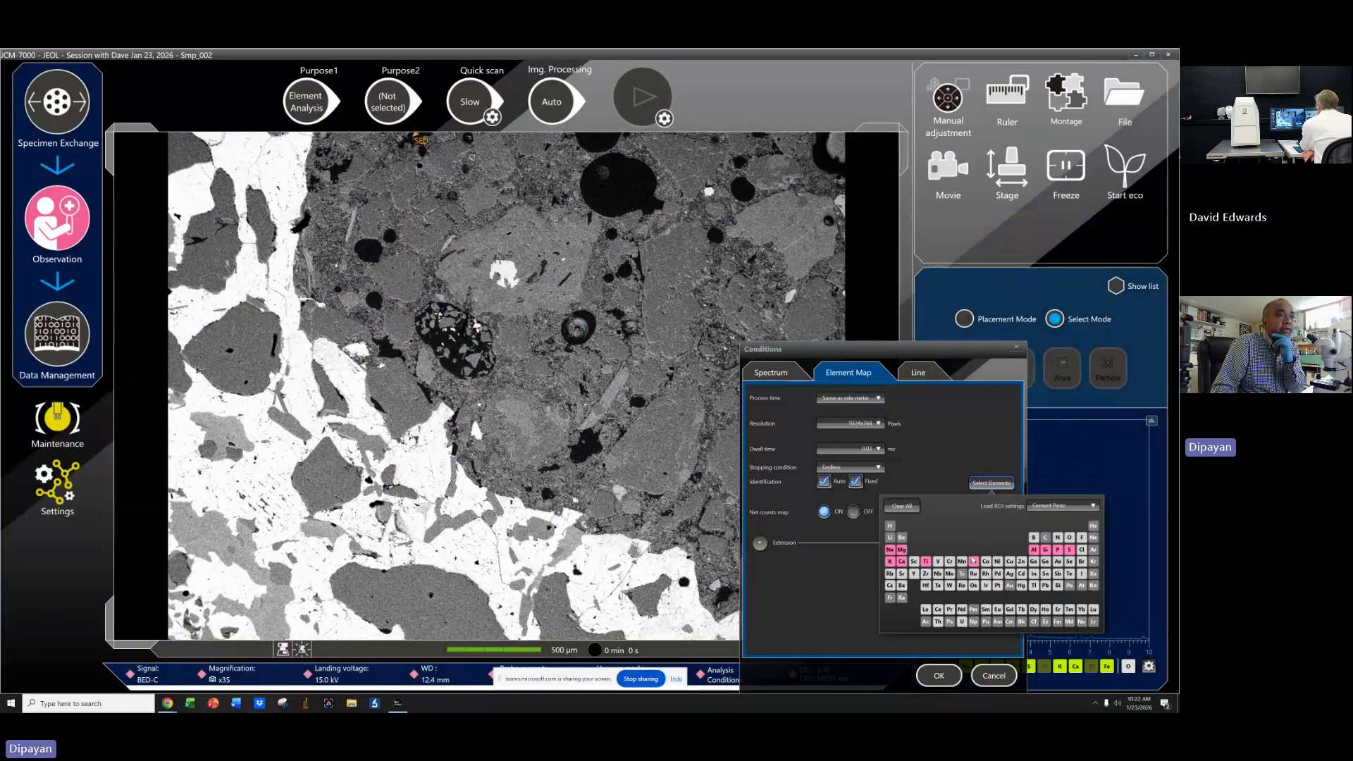
click(942, 423)
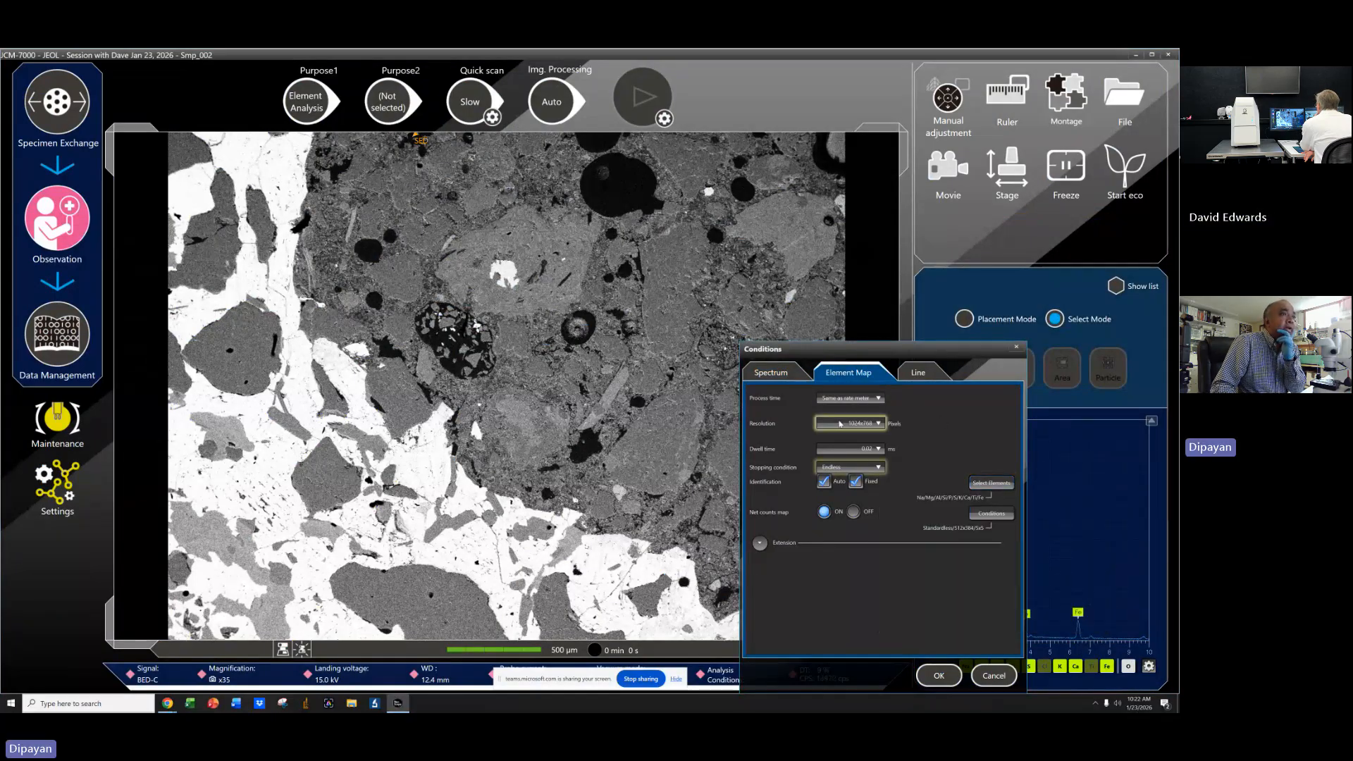
Set the element map resolution to 256x192 pixels.
click(853, 424)
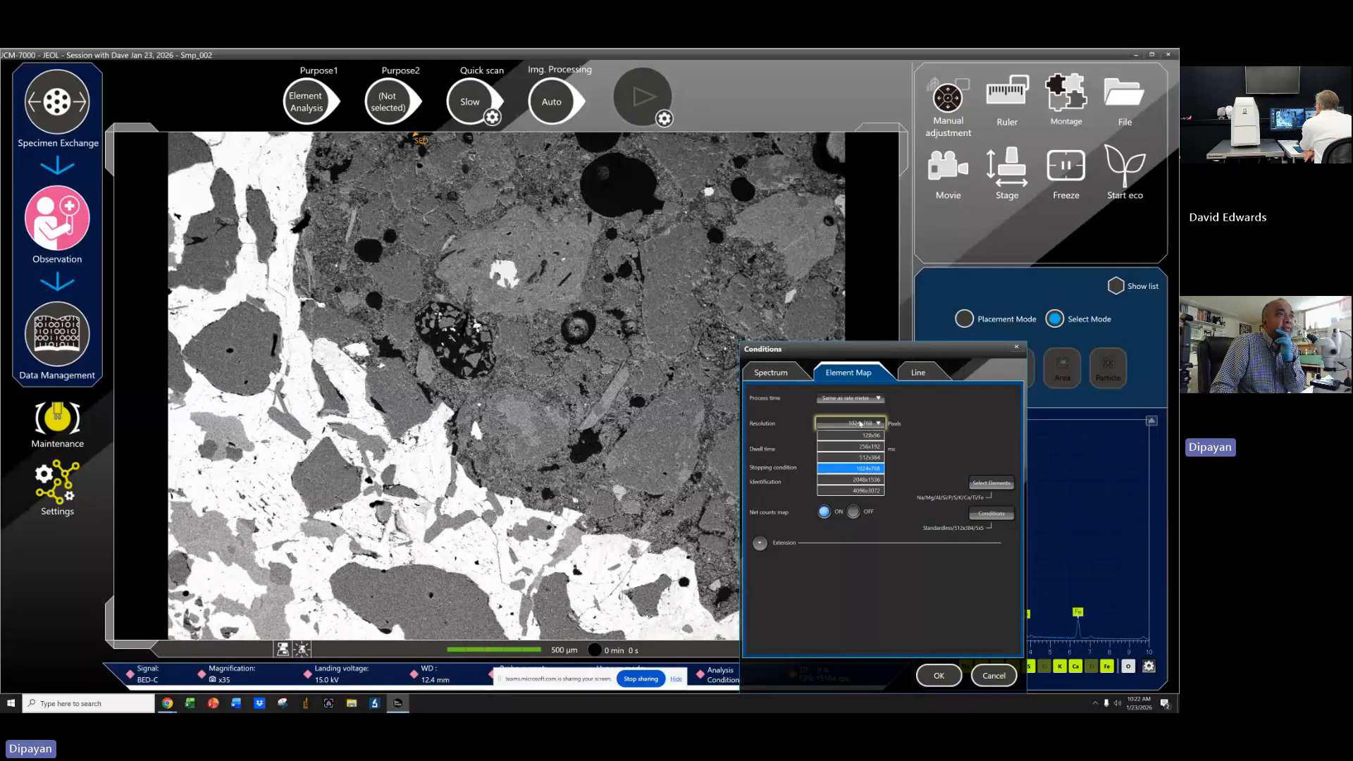
click(862, 458)
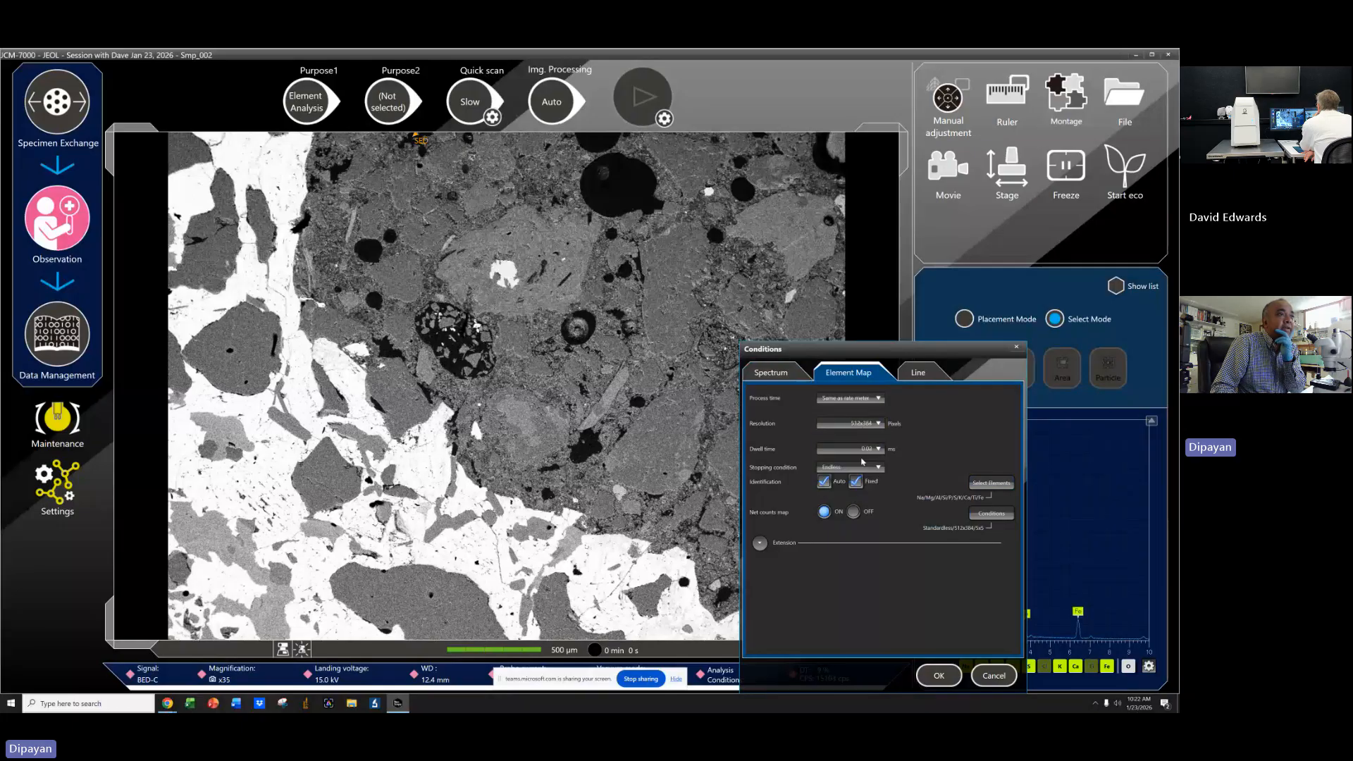
click(867, 426)
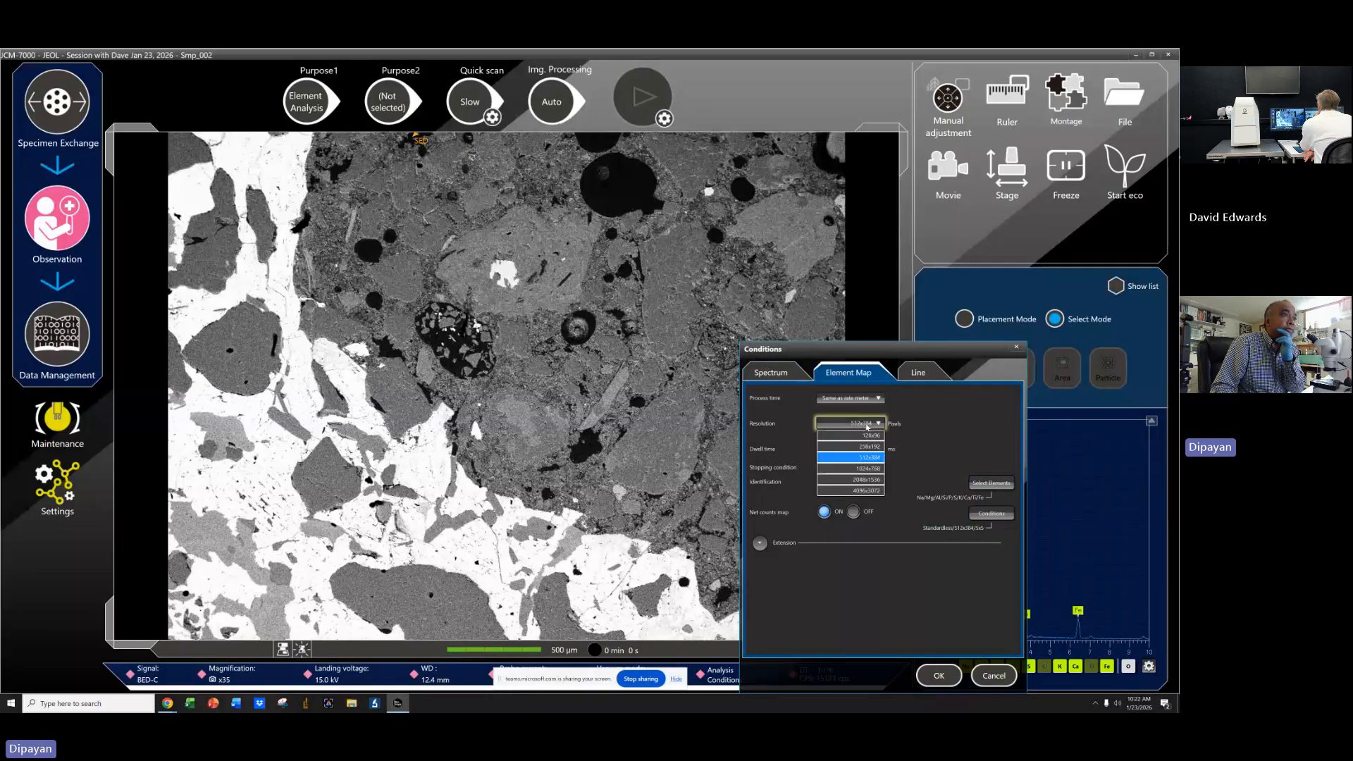
click(866, 468)
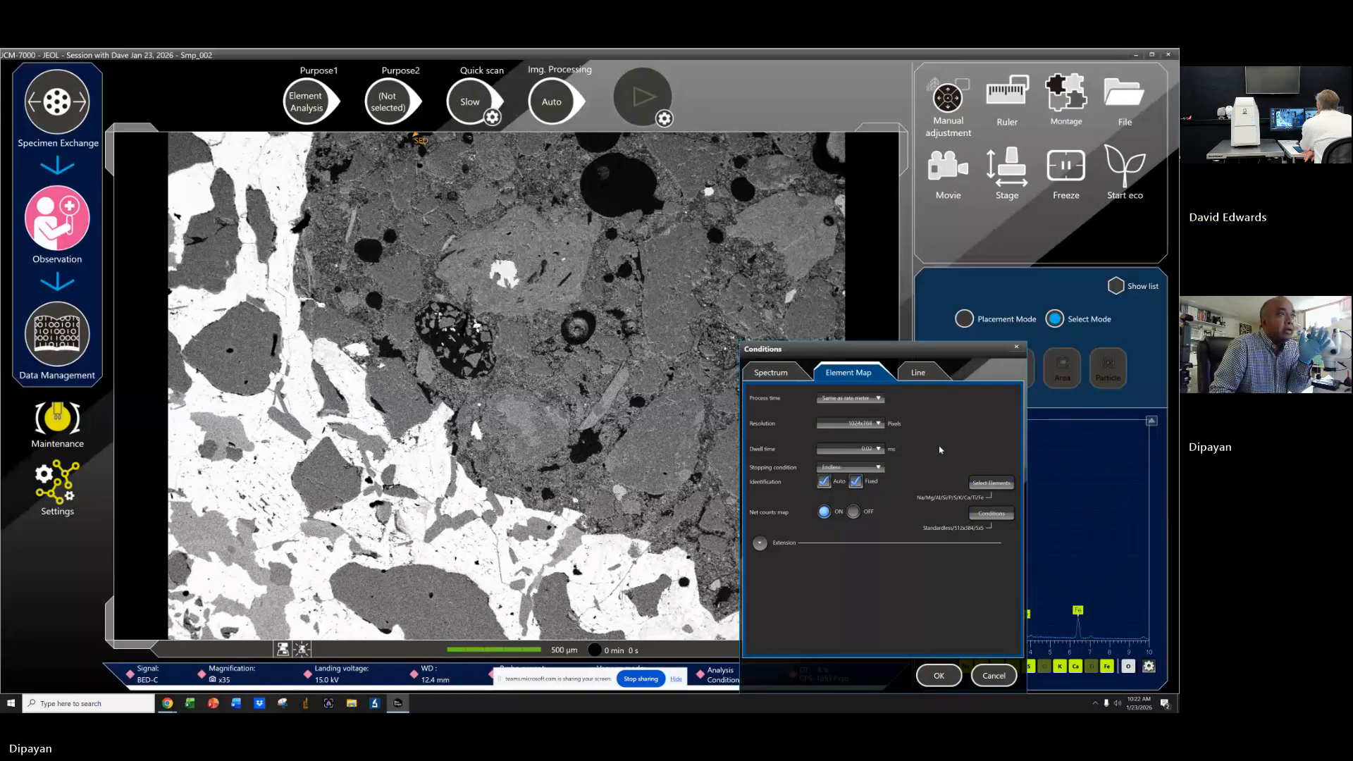
click(871, 425)
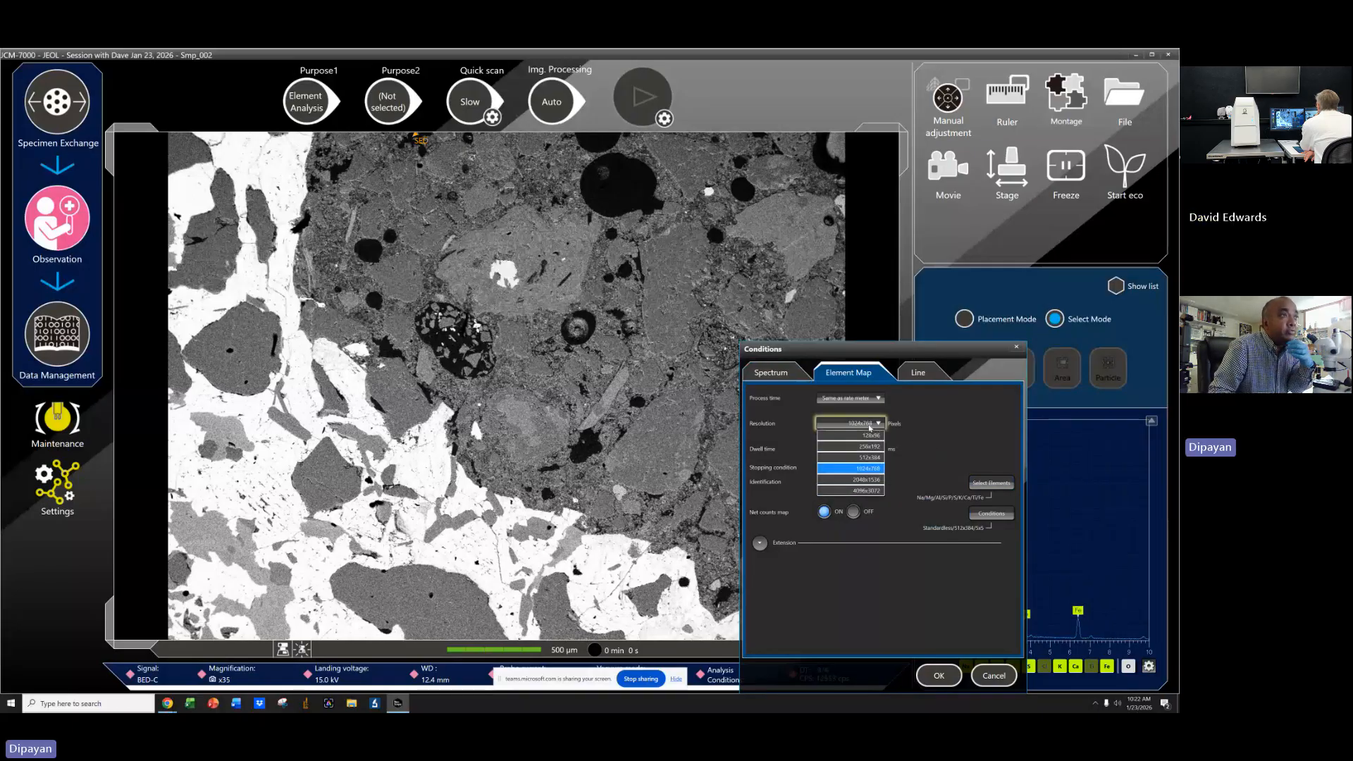
click(865, 447)
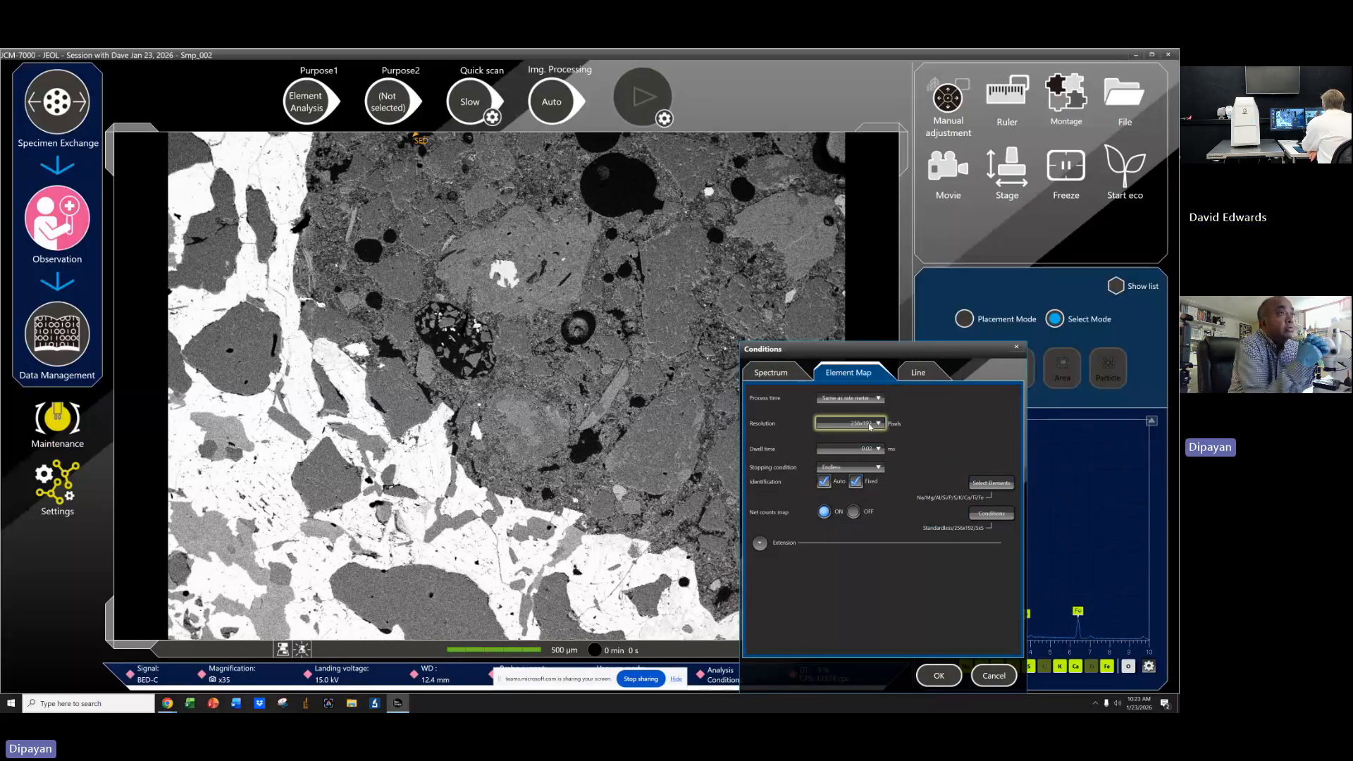
click(870, 426)
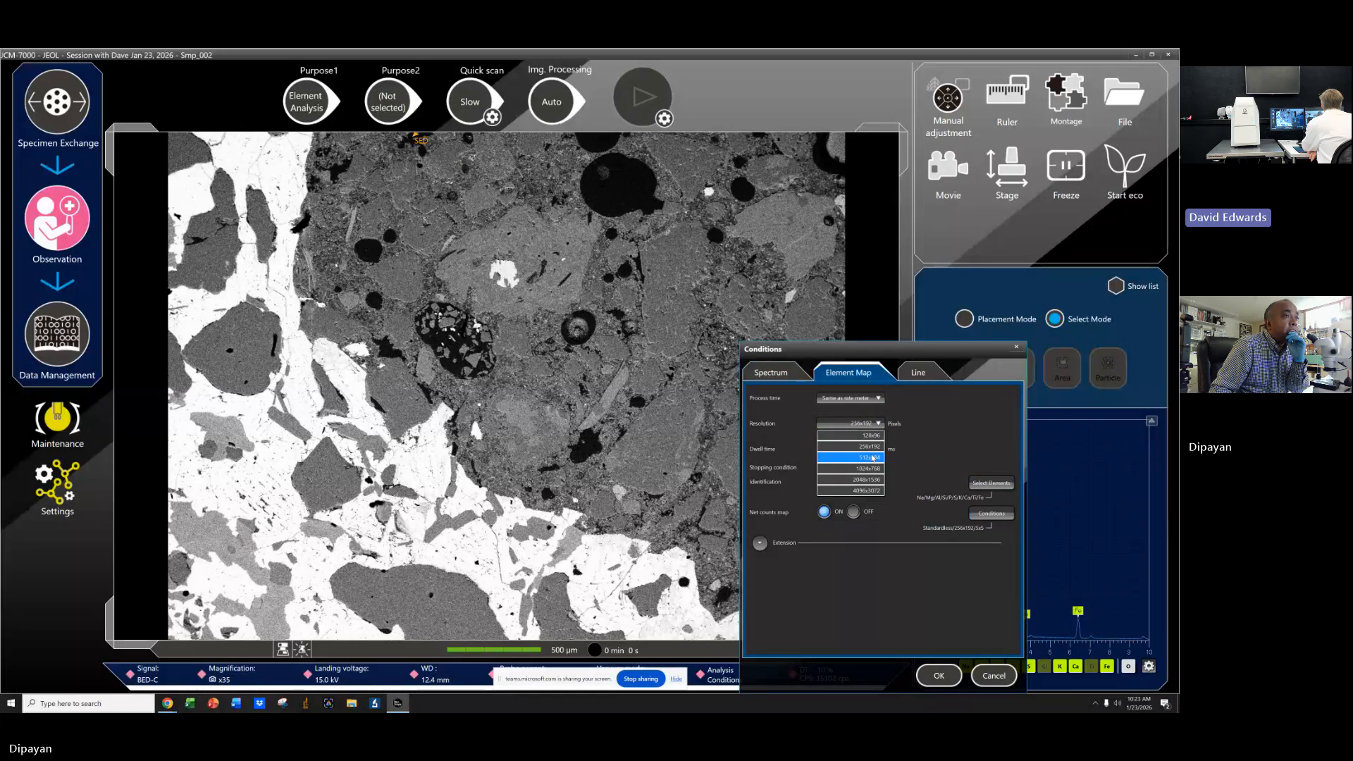
click(849, 446)
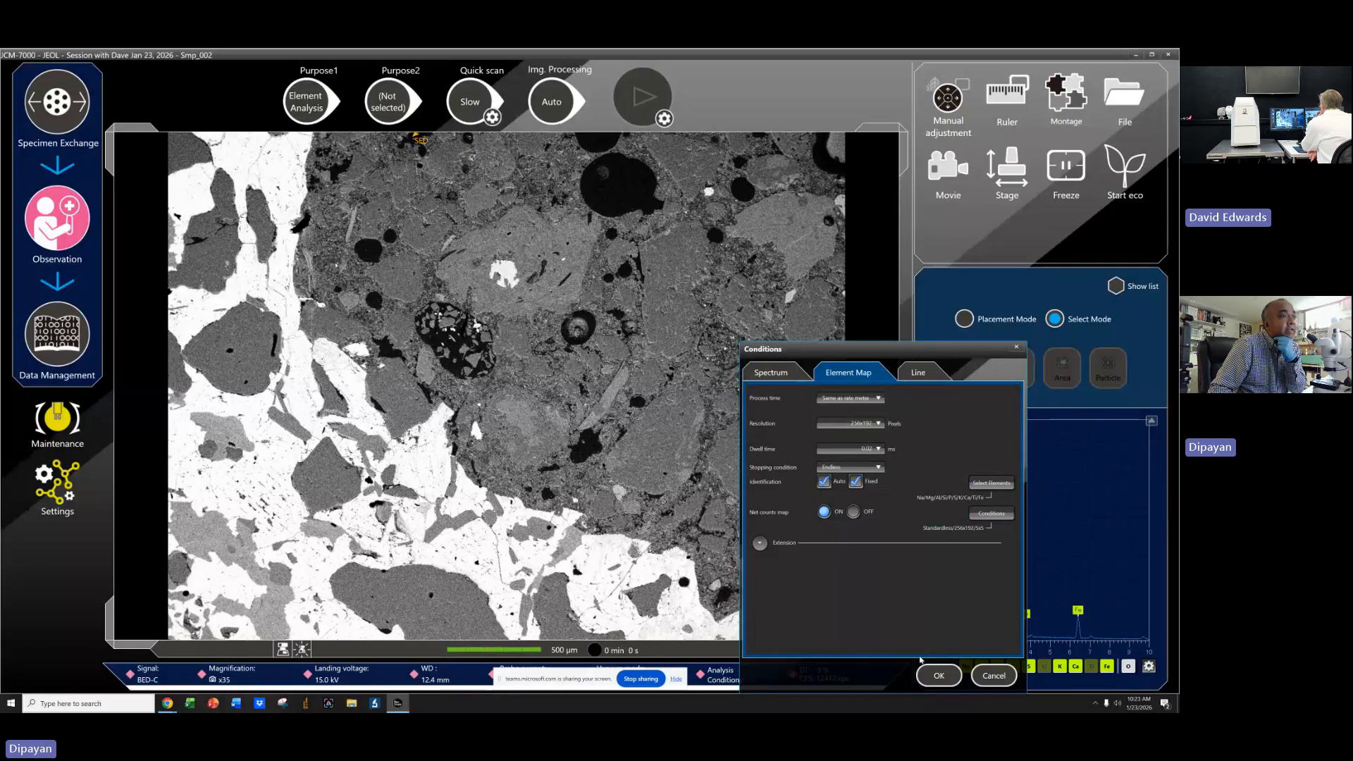
Keep the stopping condition at Endless and expand the extension options.
click(838, 468)
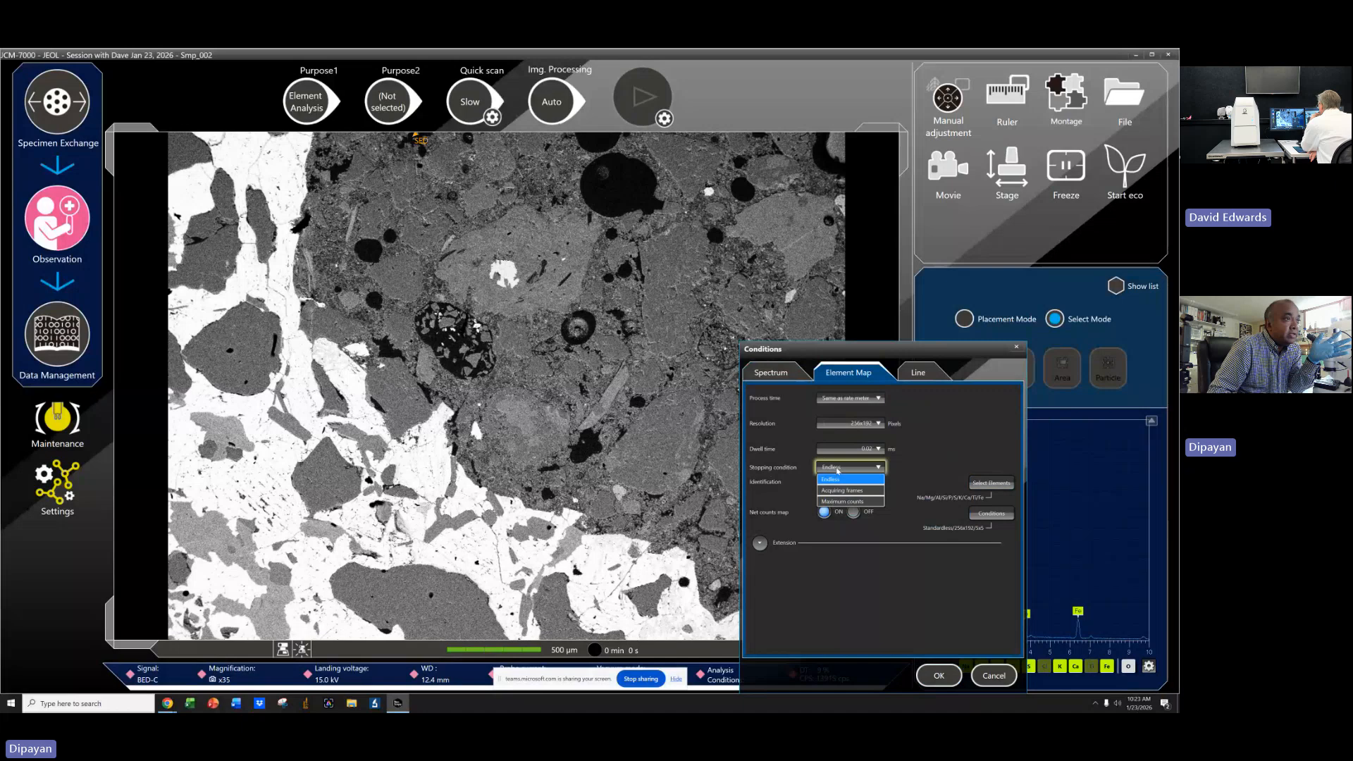
click(838, 479)
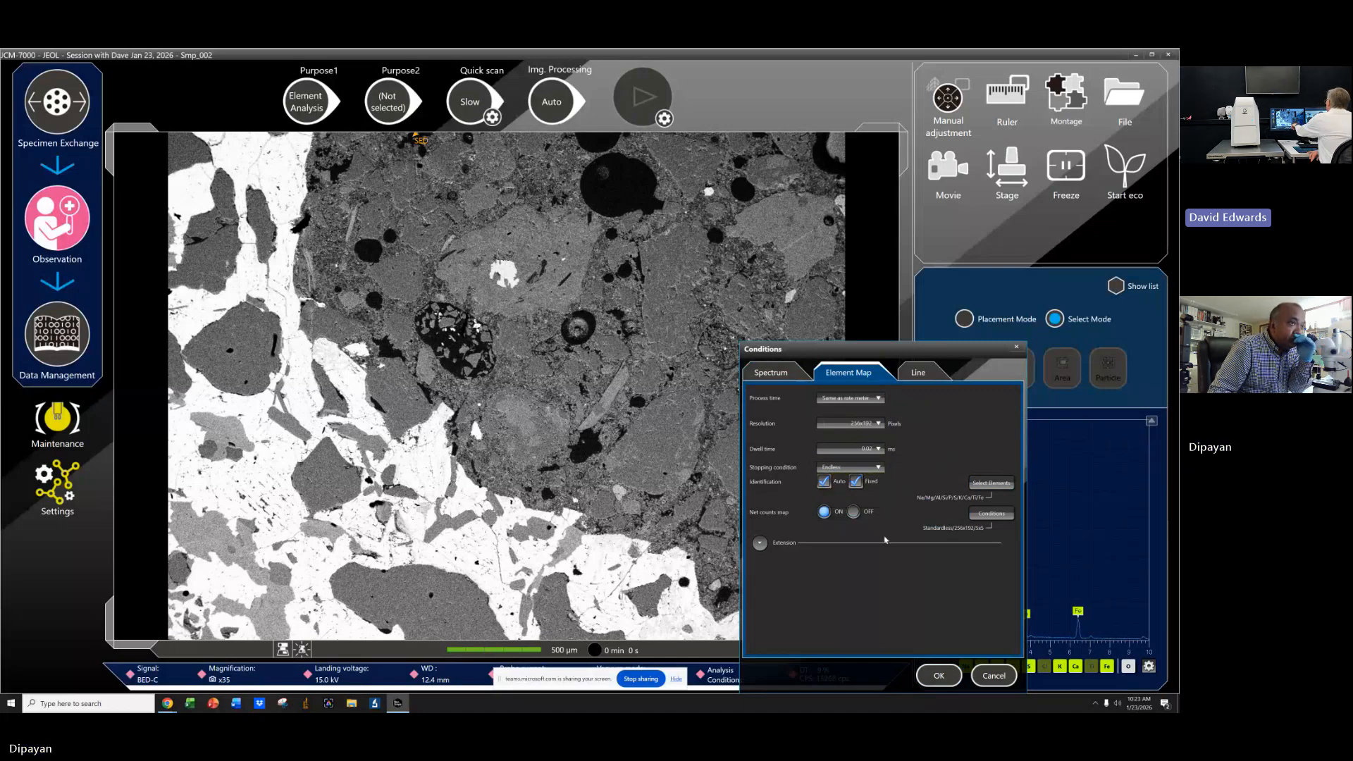
click(760, 543)
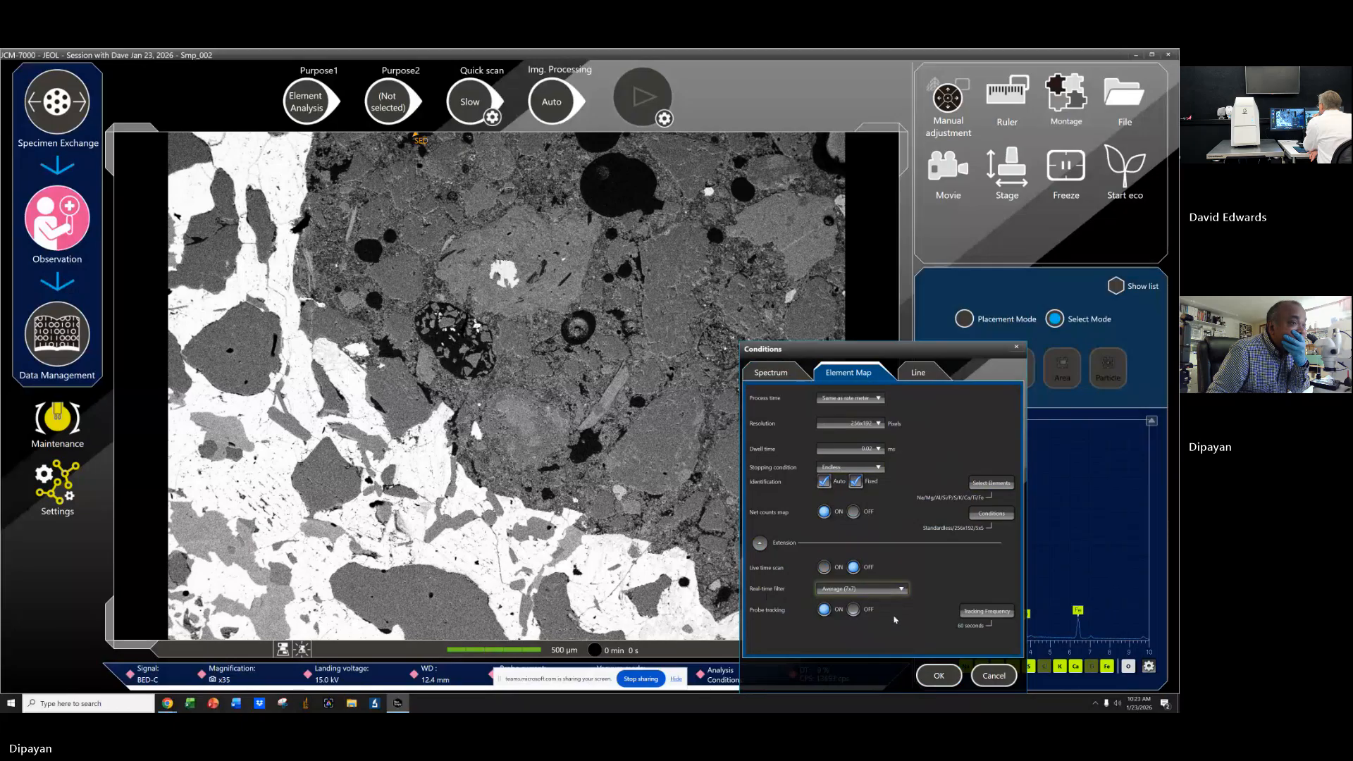
Set the probe tracking frequency to 30 seconds.
click(989, 613)
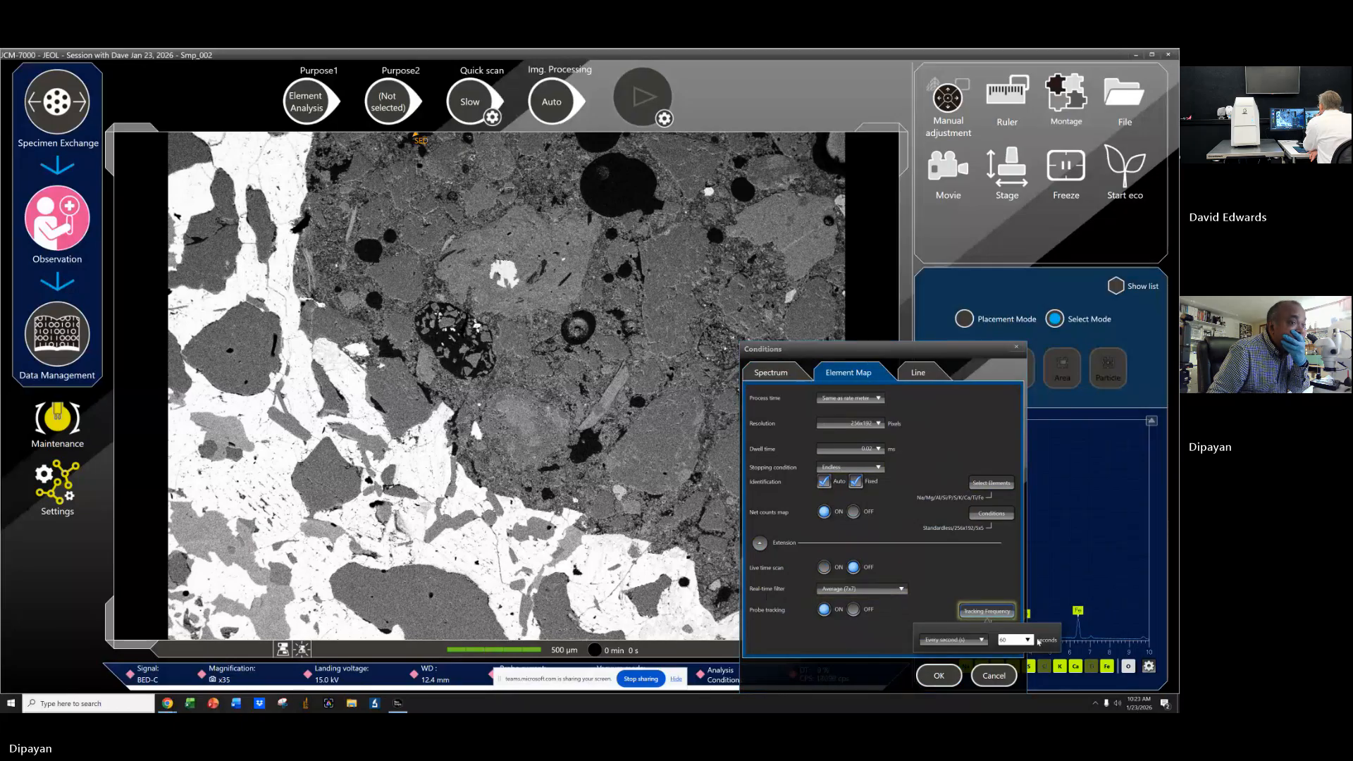
drag(1021, 638, 997, 634)
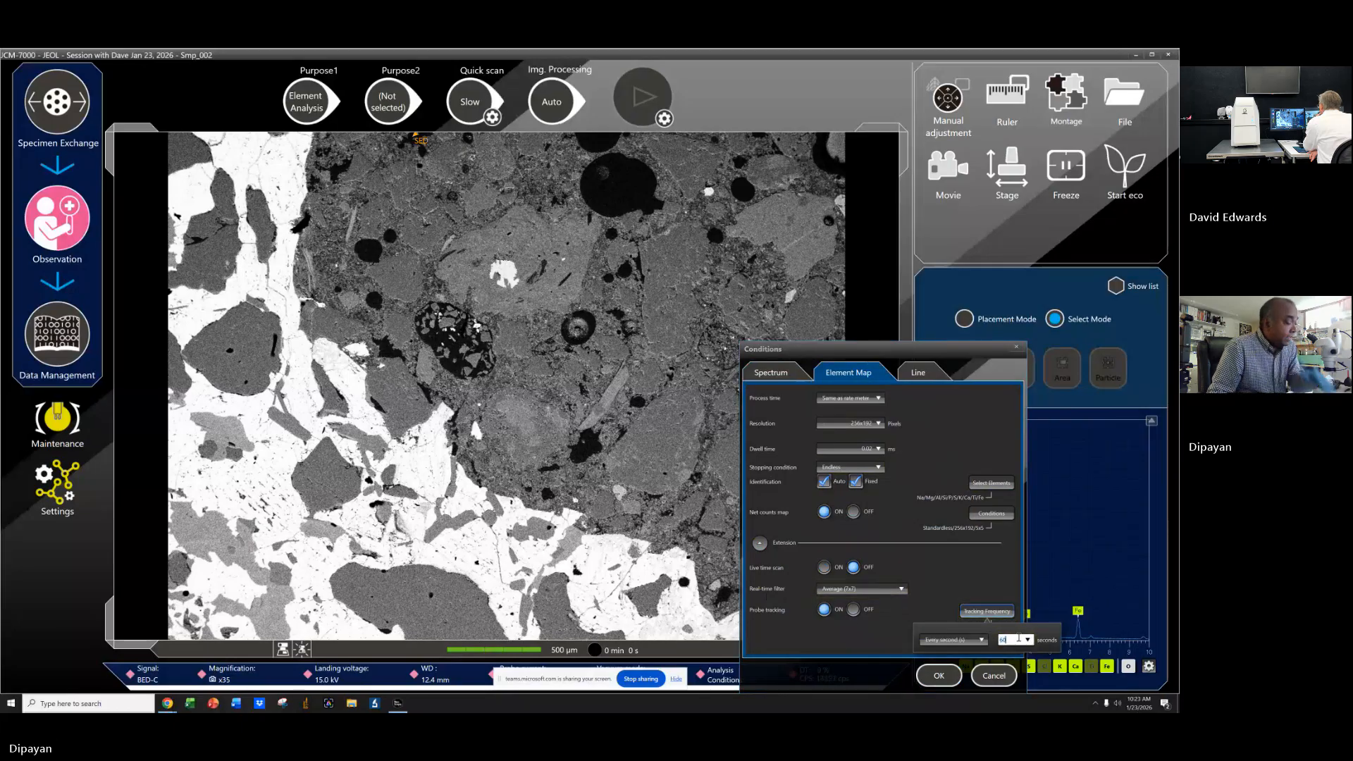
text(3)
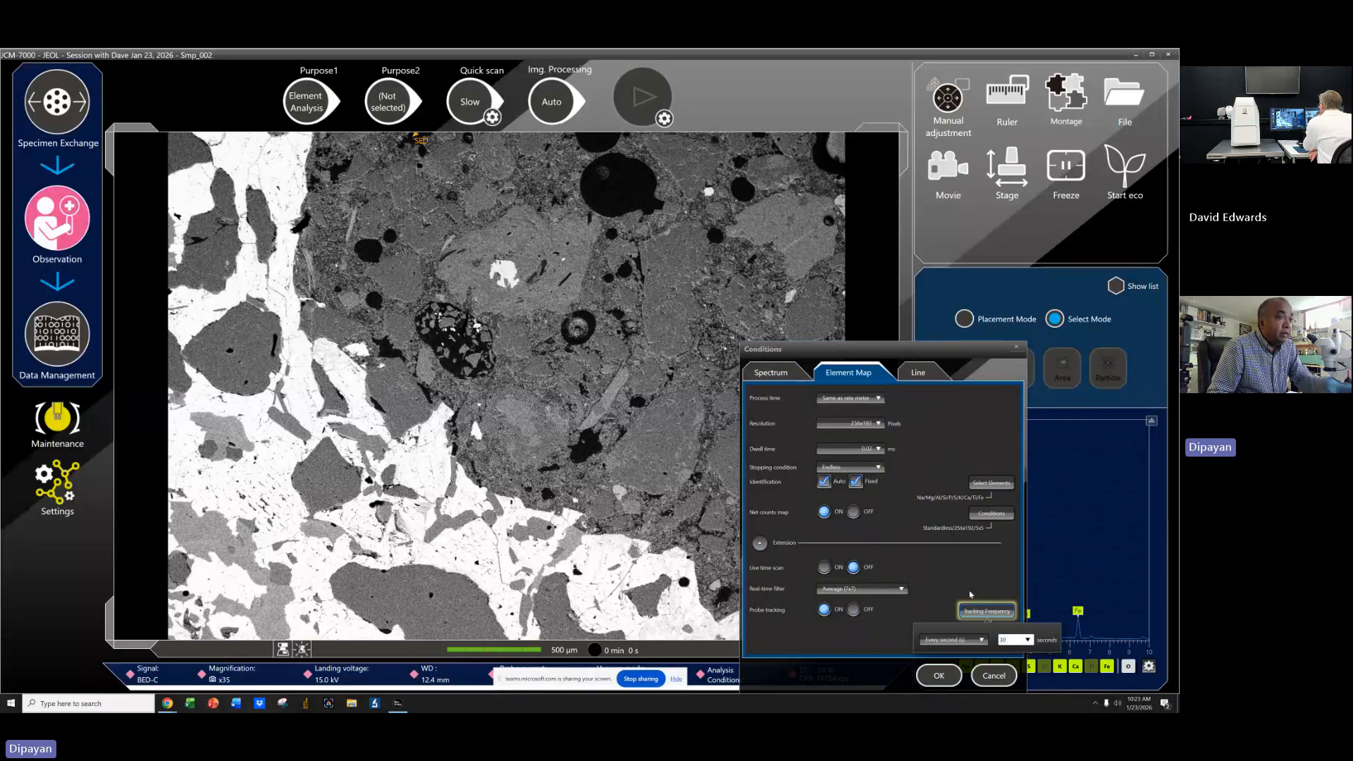
click(972, 583)
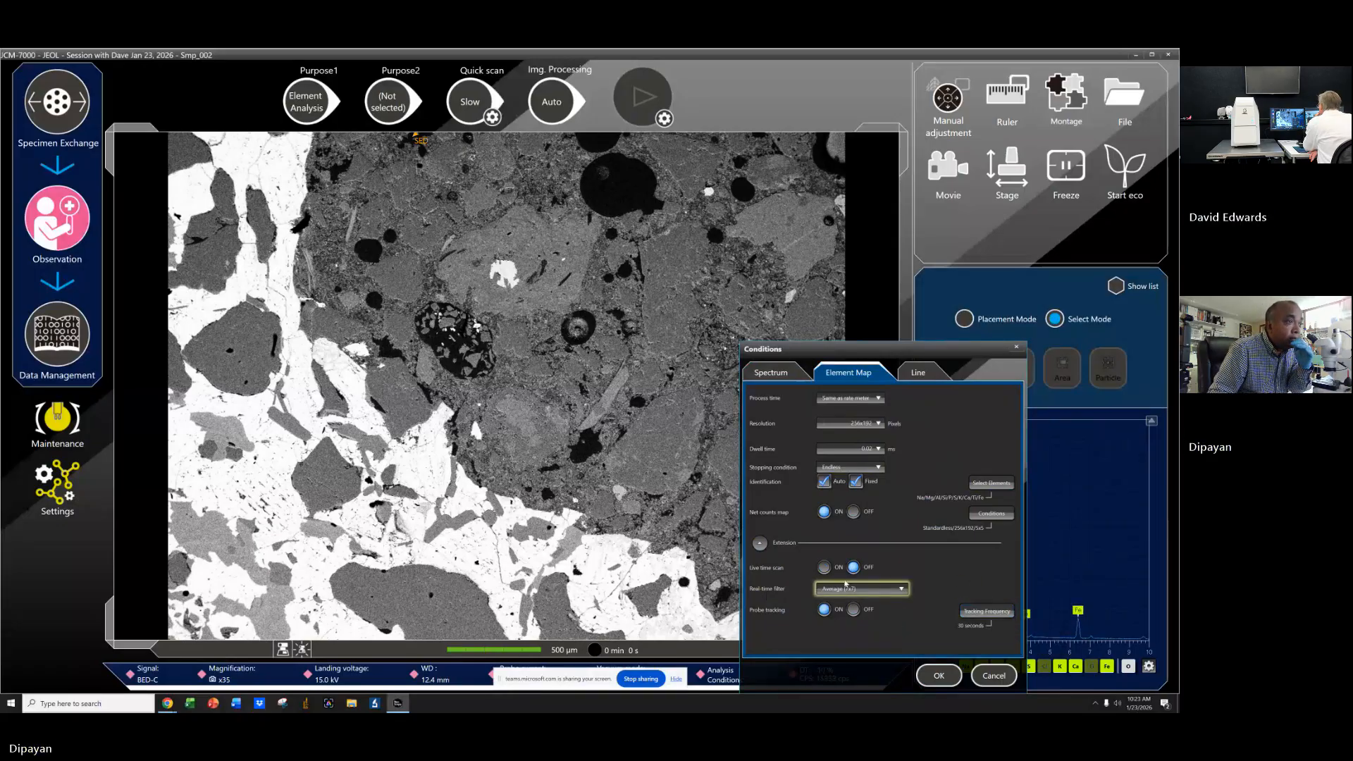
Turn live time scan on, set the real time filter to Weighted average (3x3), and confirm the conditions.
click(824, 568)
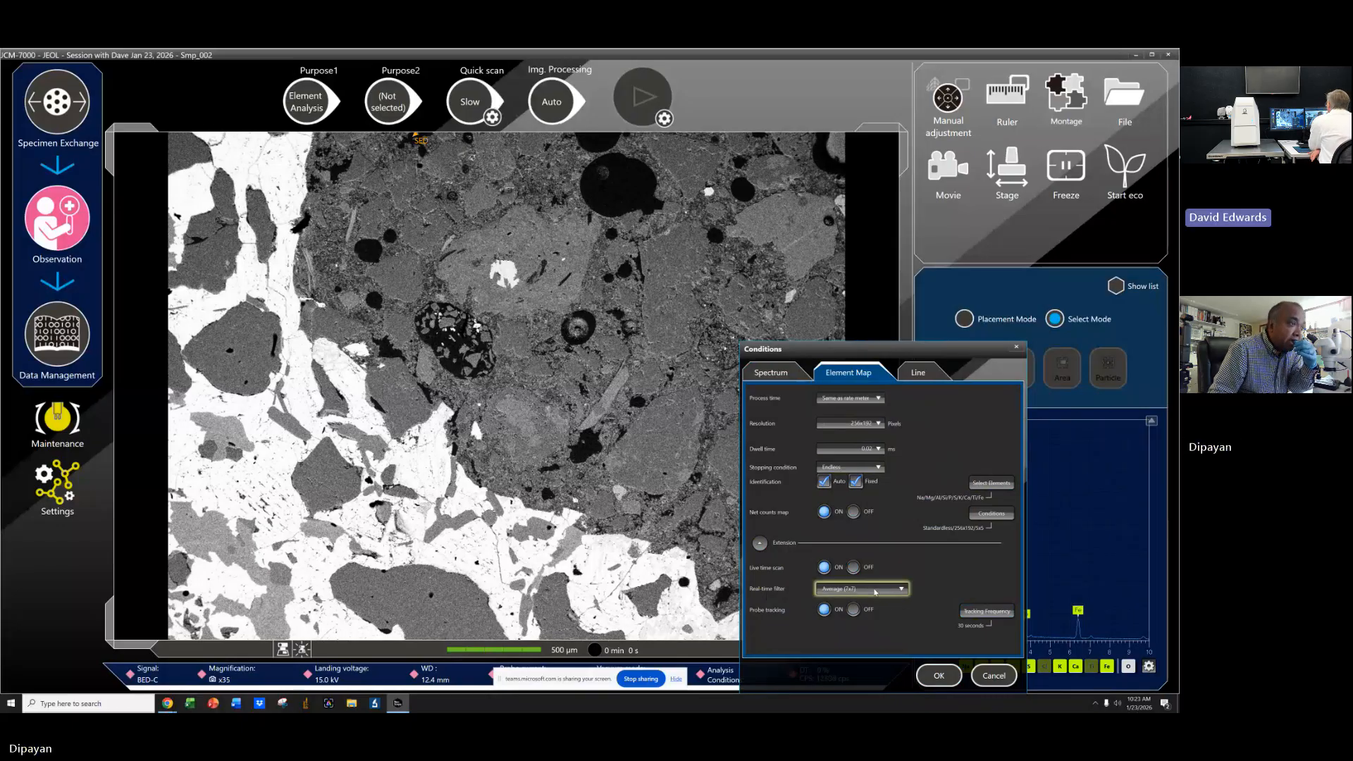
click(875, 592)
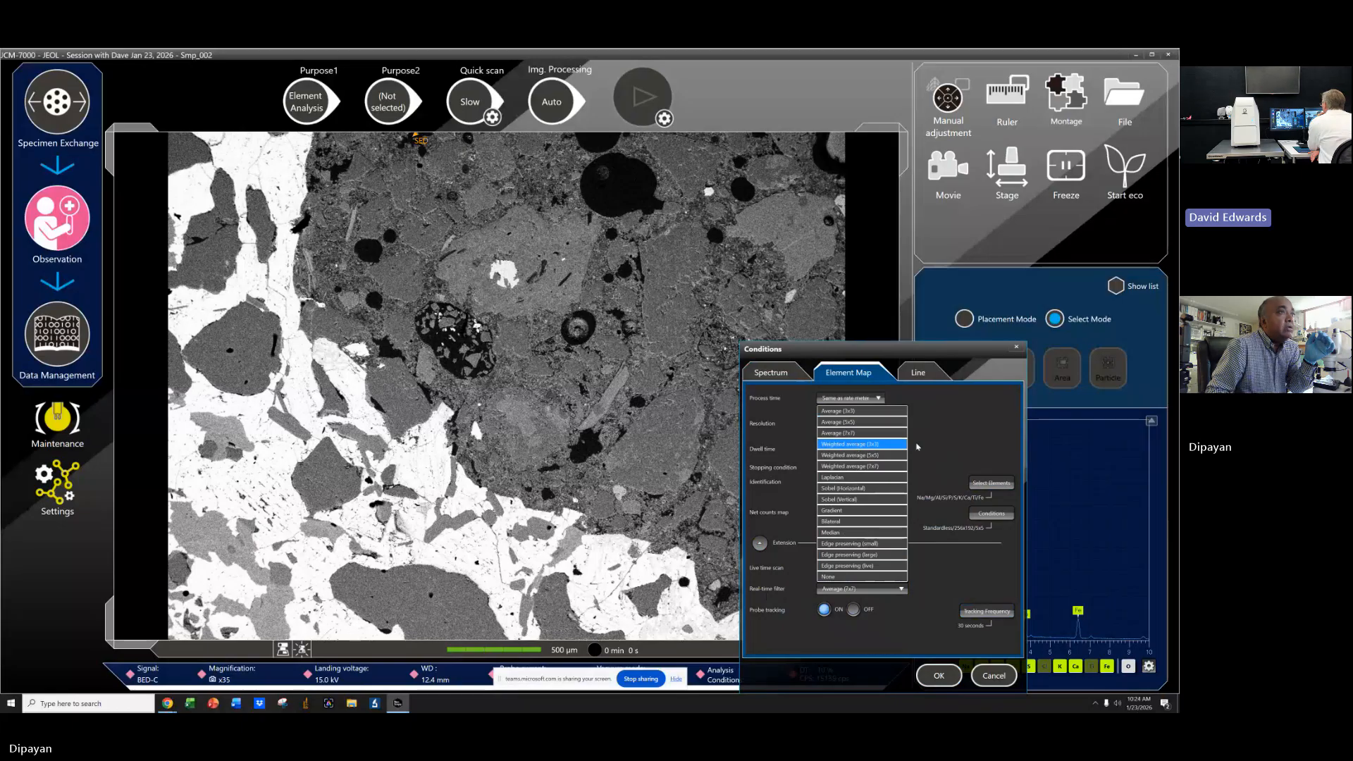
click(941, 442)
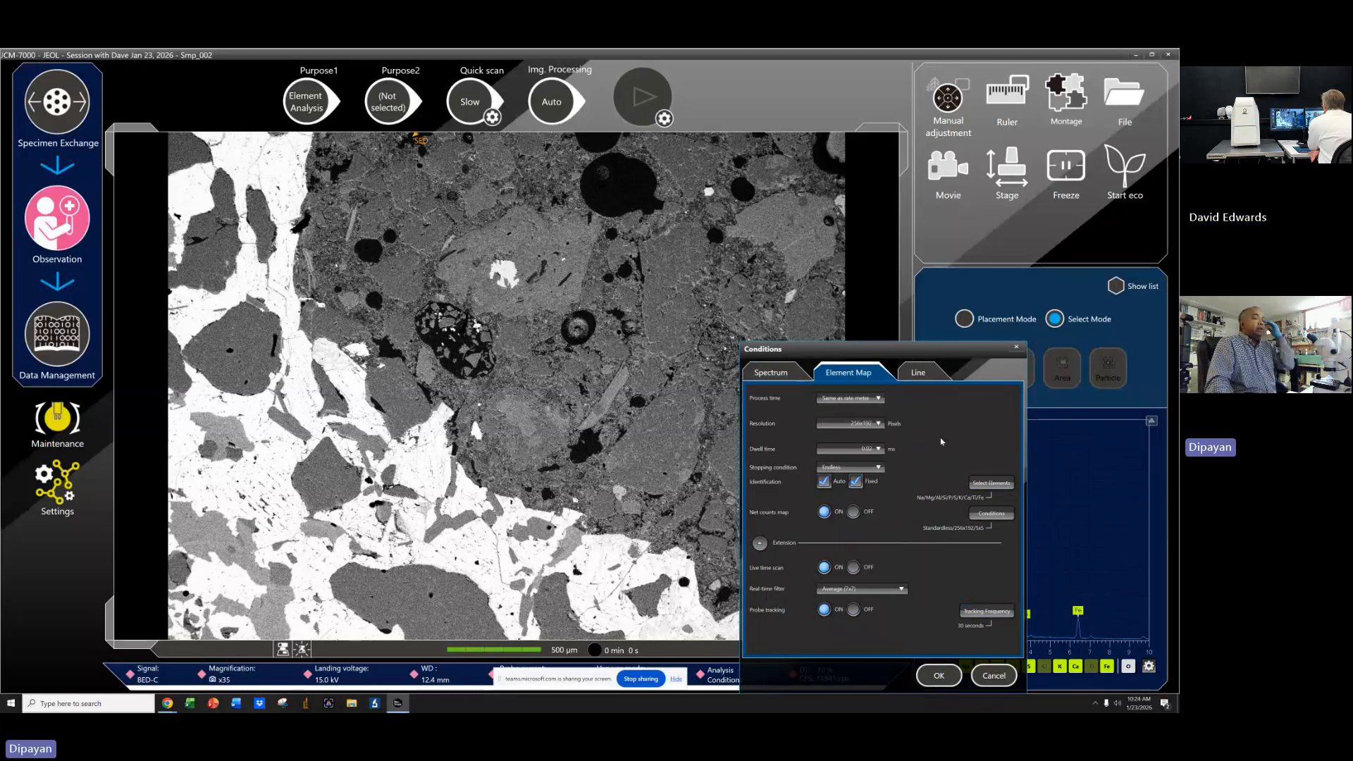
click(835, 591)
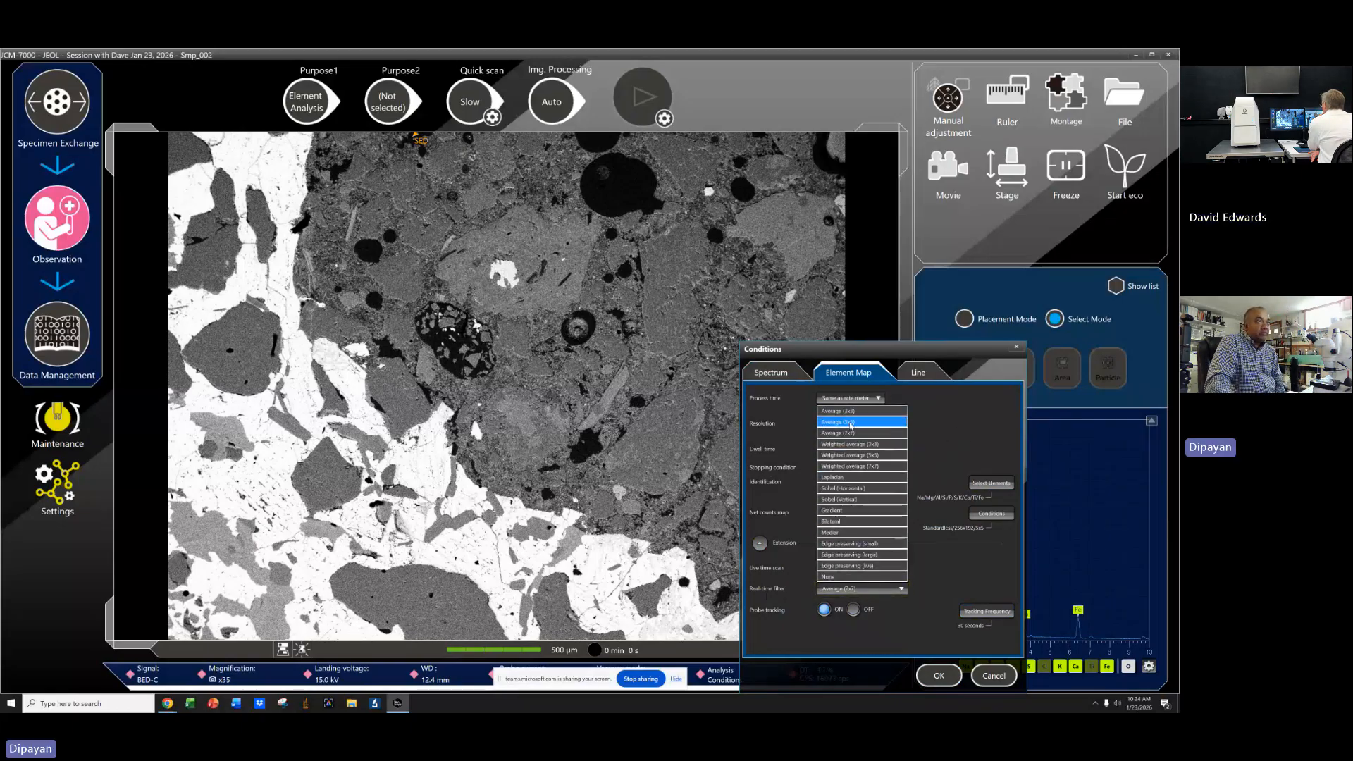
click(853, 433)
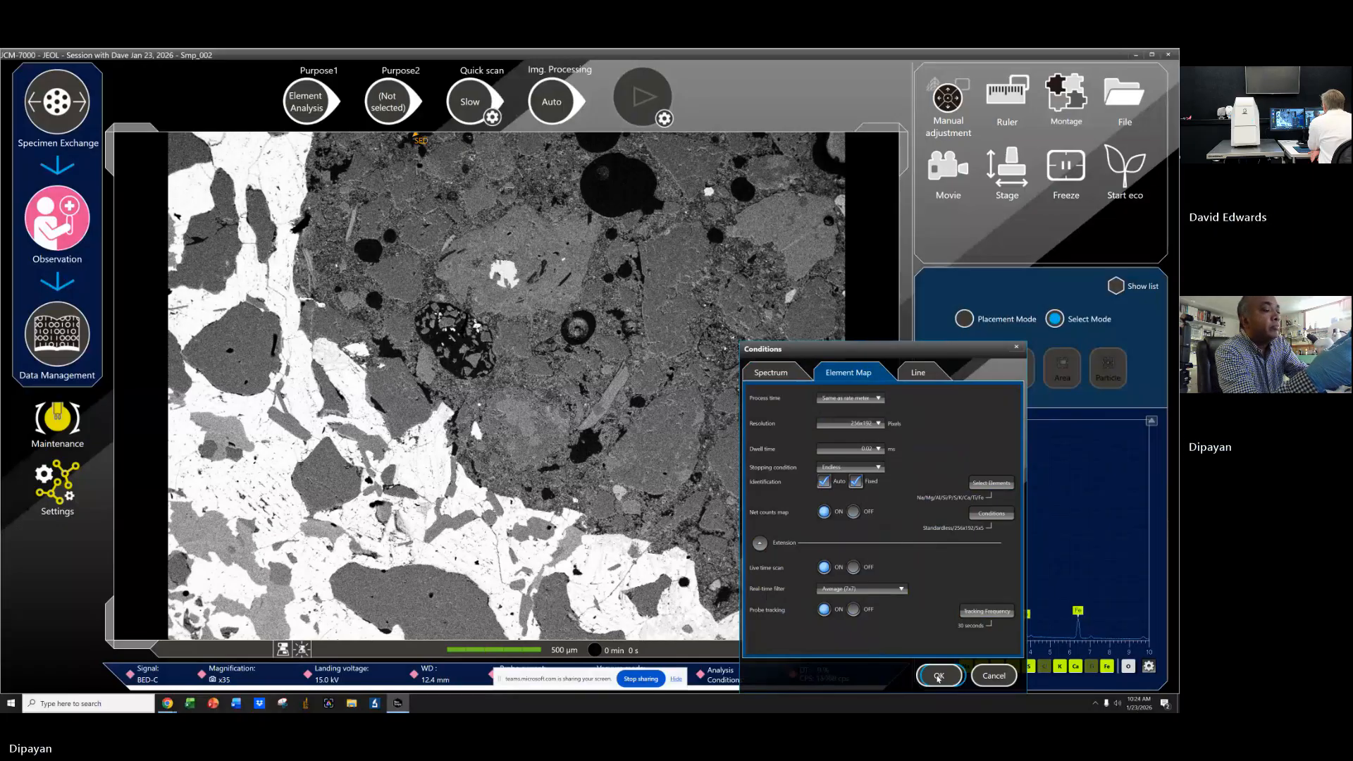
click(837, 589)
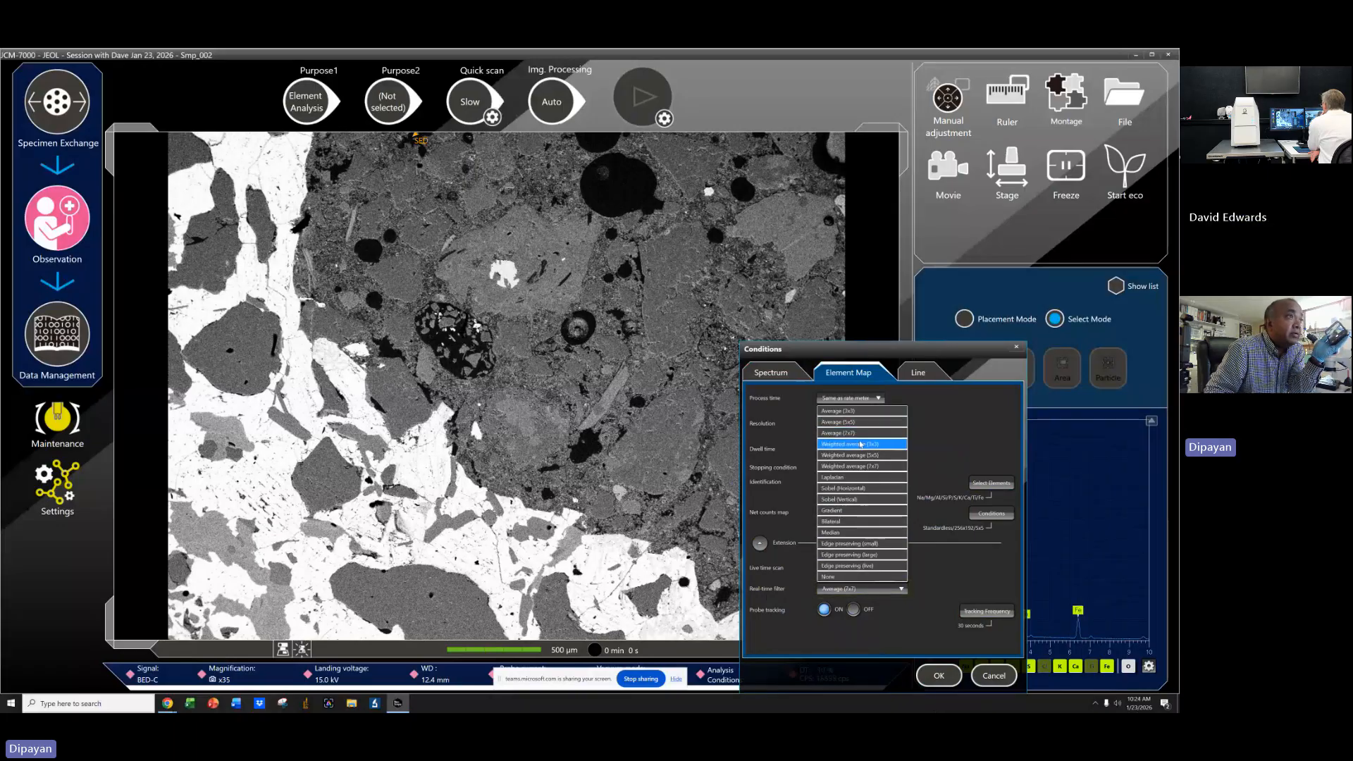
click(862, 445)
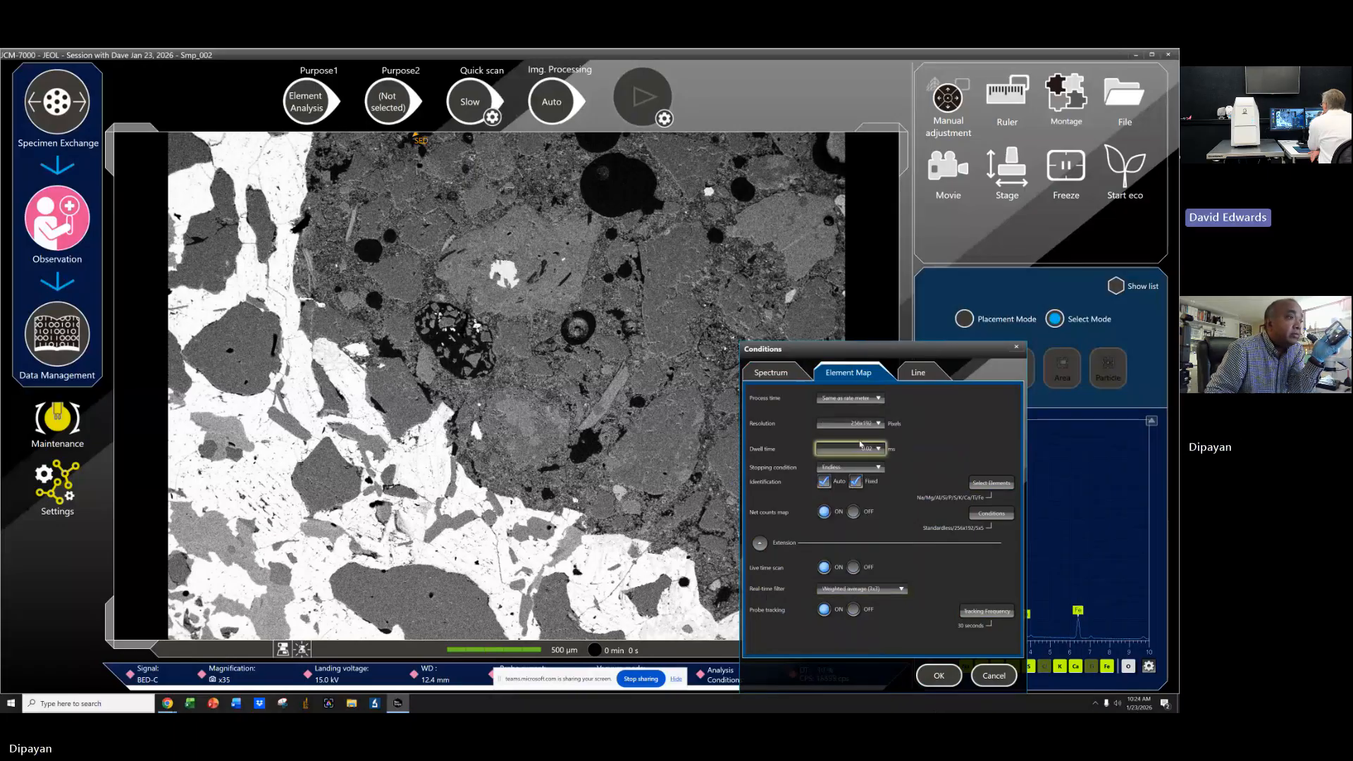
click(891, 590)
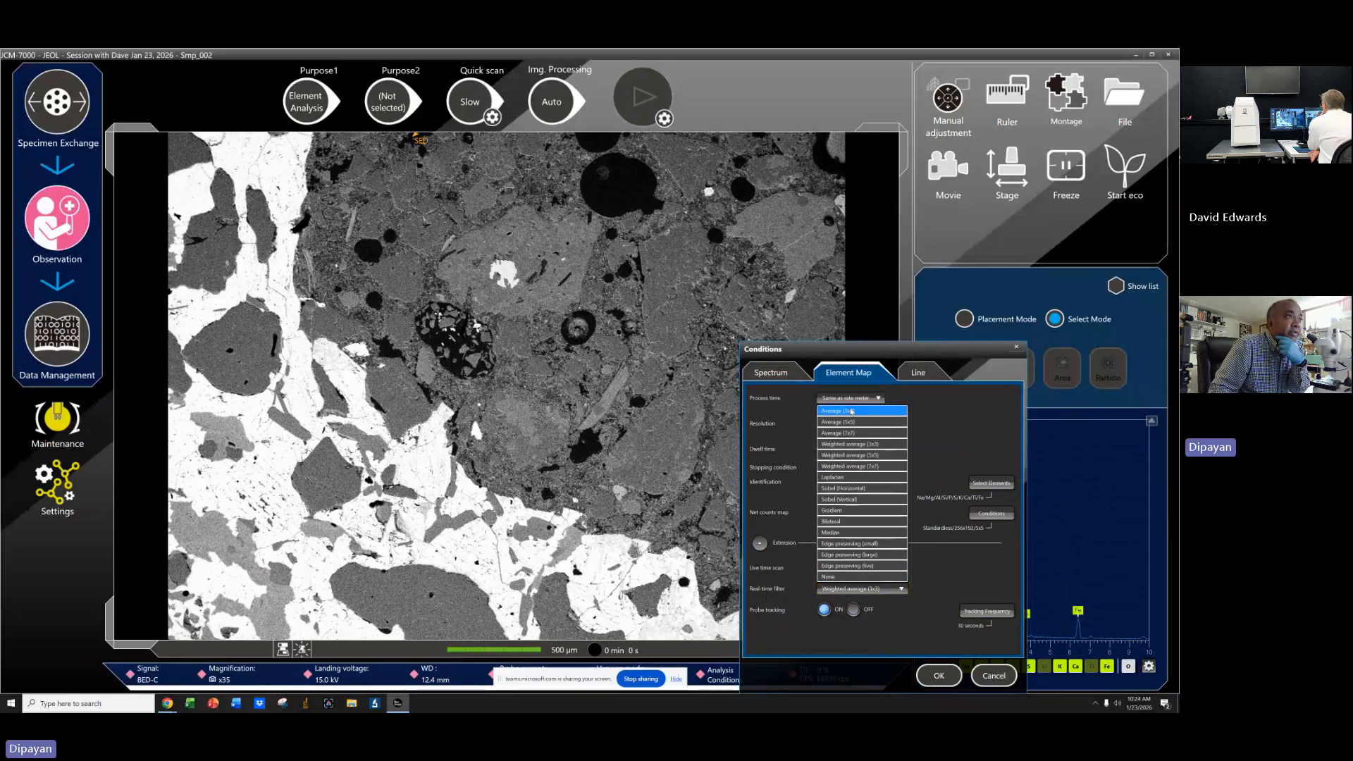
click(851, 411)
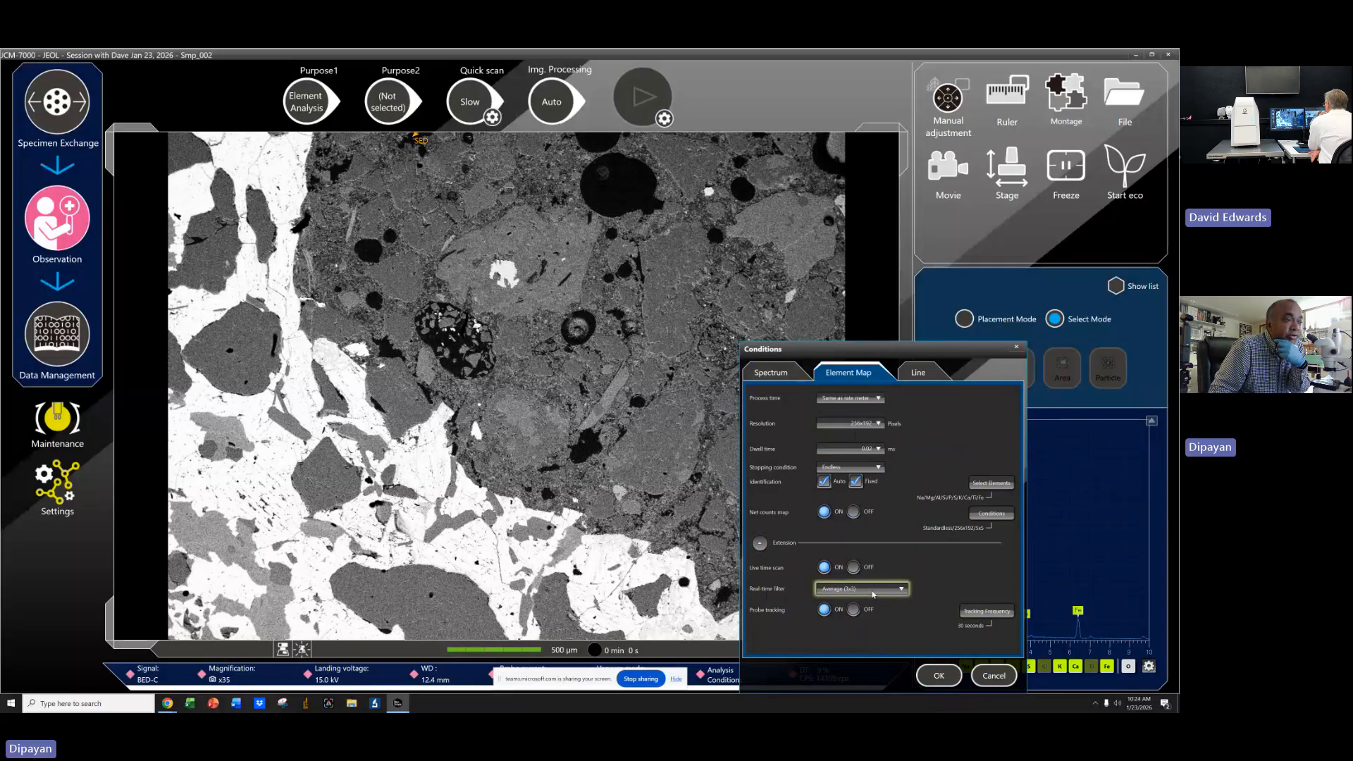
click(872, 593)
click(864, 445)
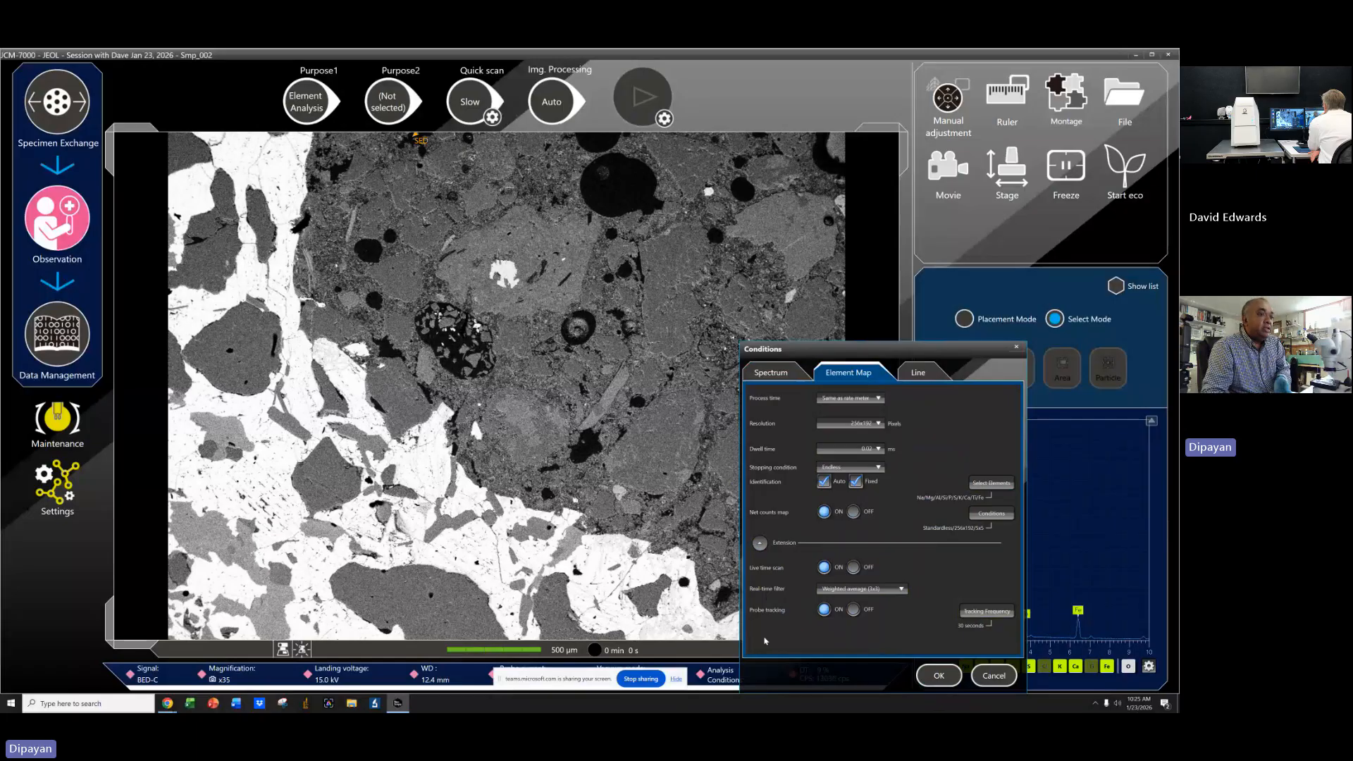
click(938, 675)
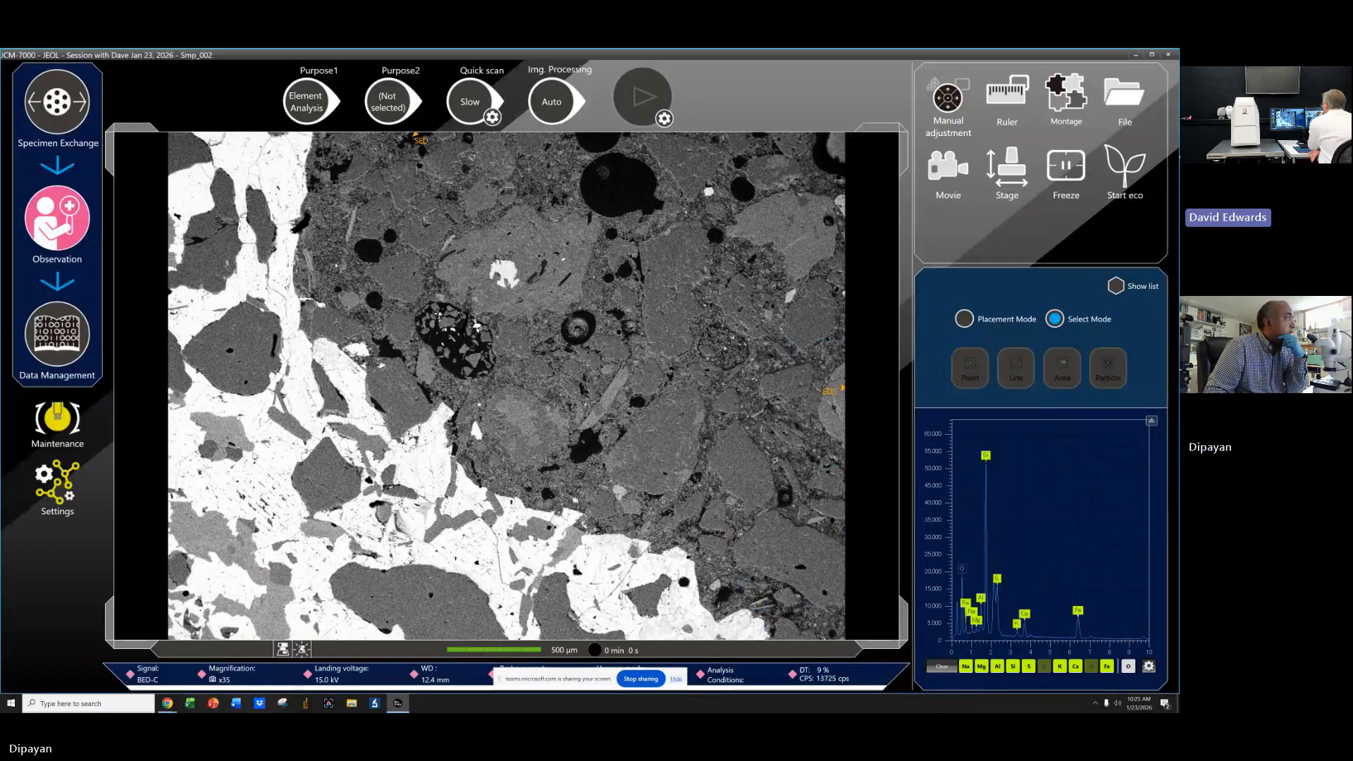
Review the EDS map settings, then return to observation.
click(59, 485)
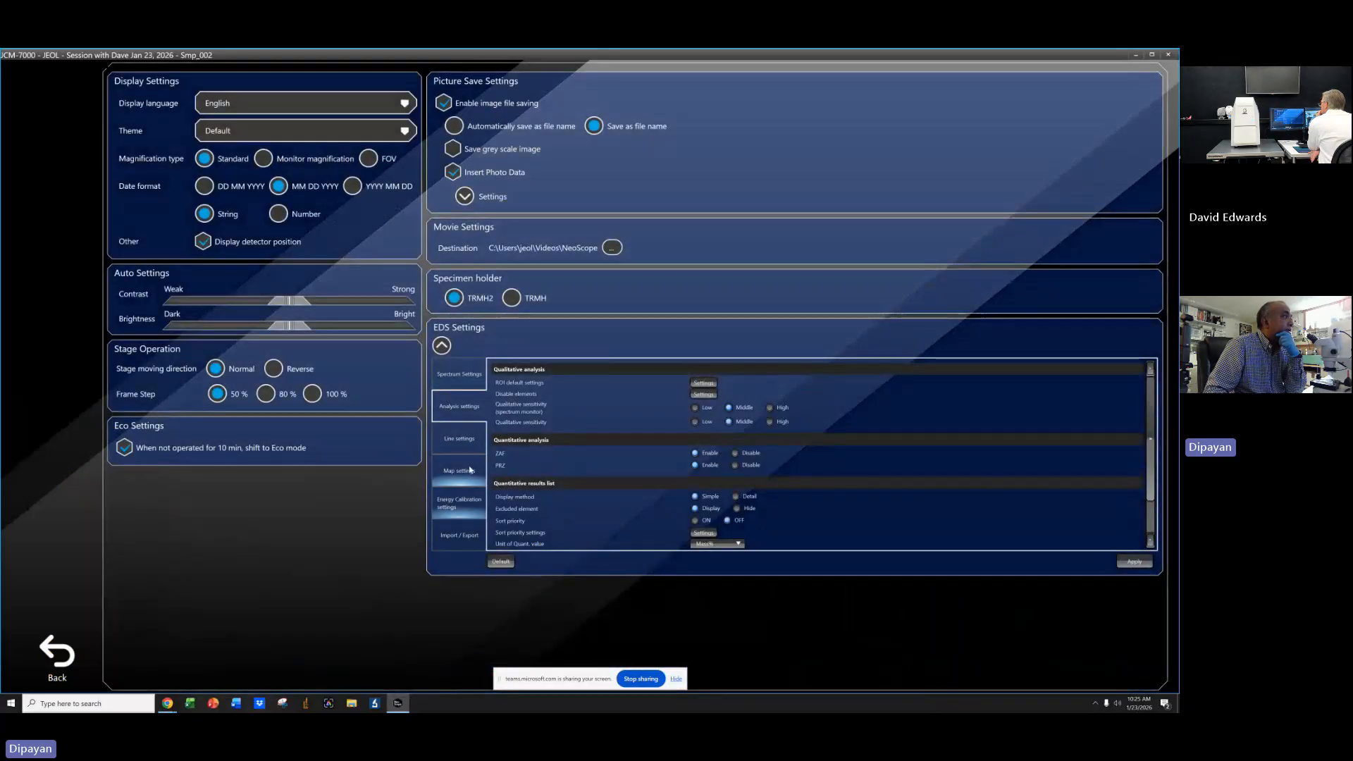
click(462, 471)
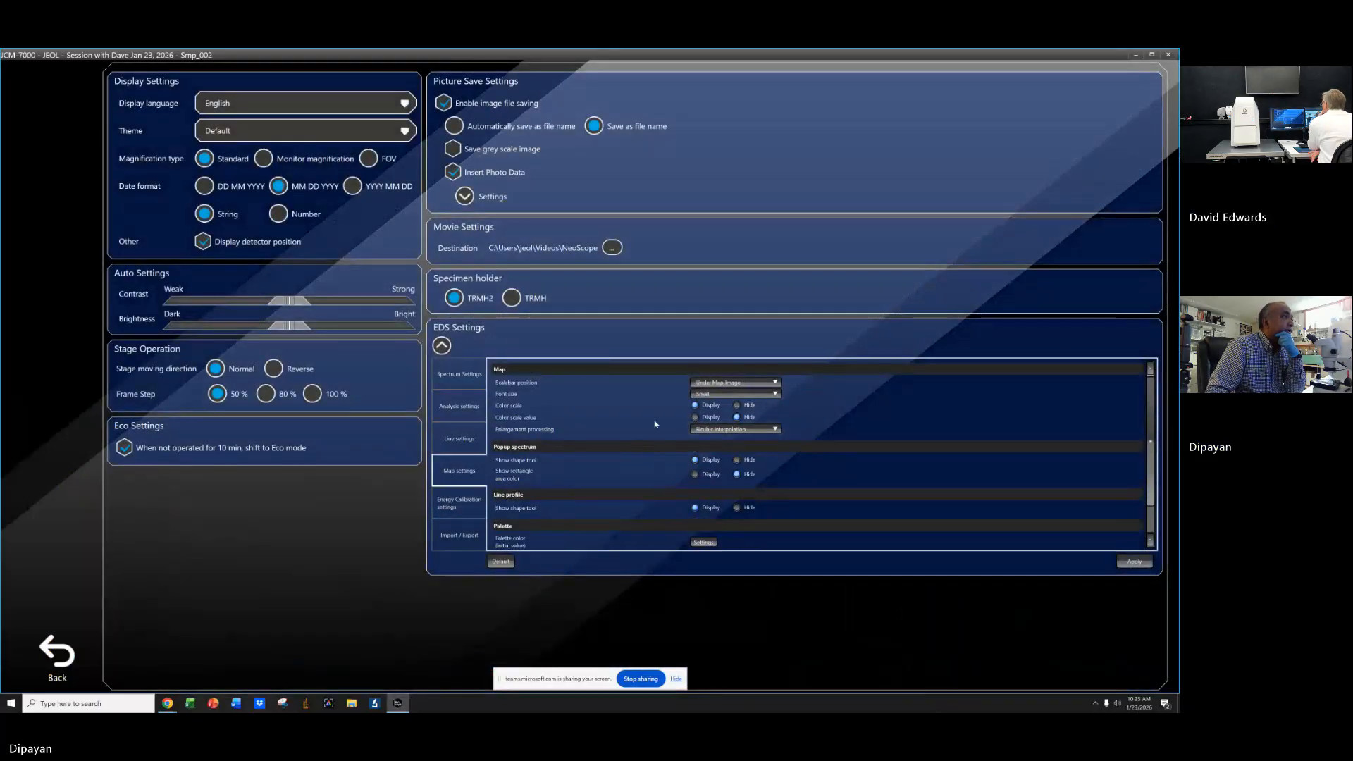
click(55, 654)
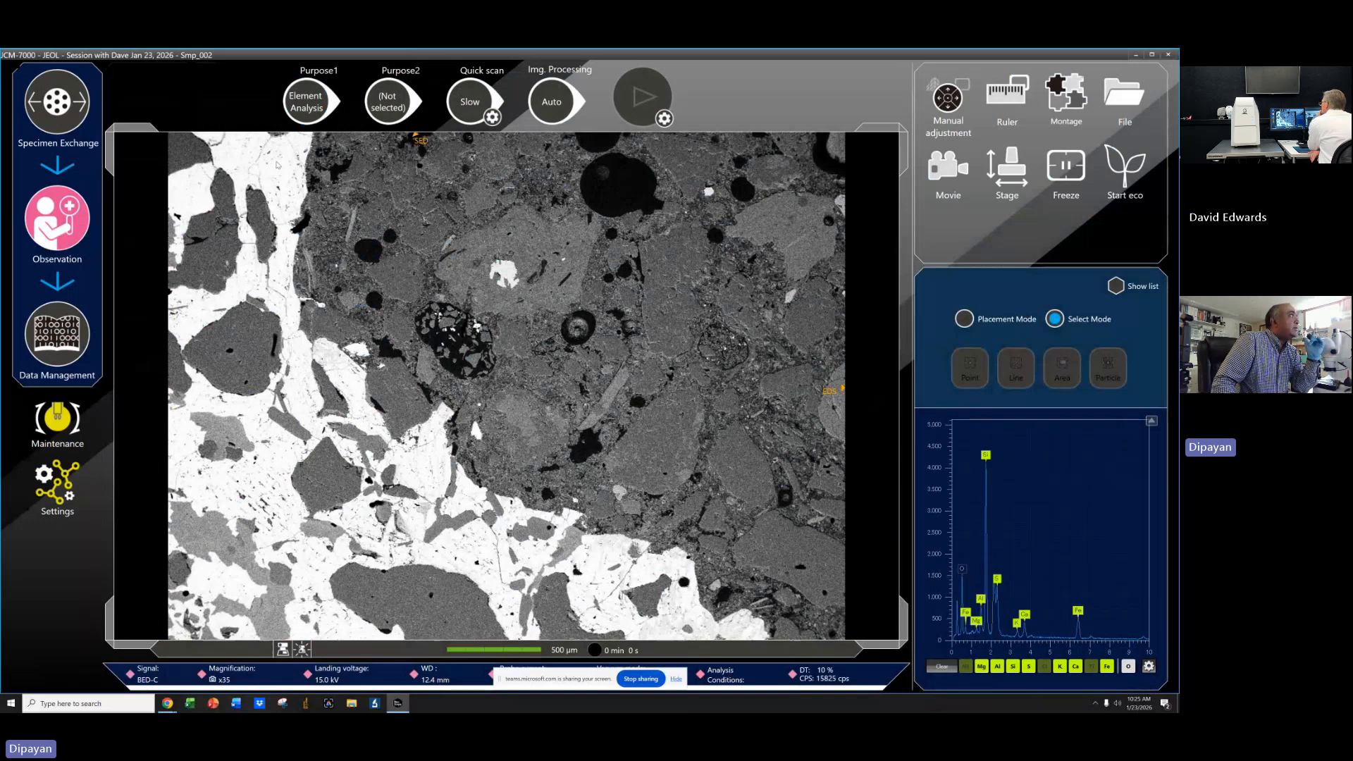
Place two point analysis markers on different phases of the specimen image.
click(948, 98)
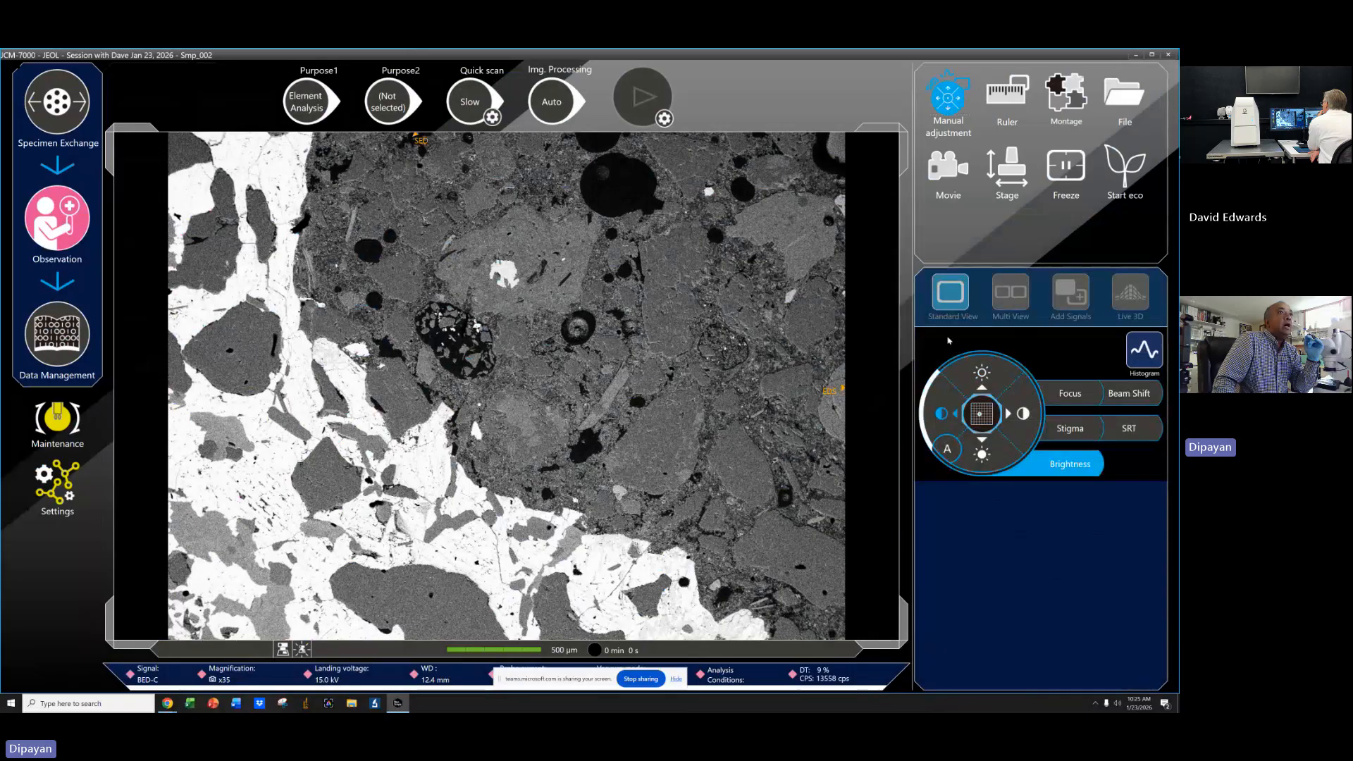
click(948, 102)
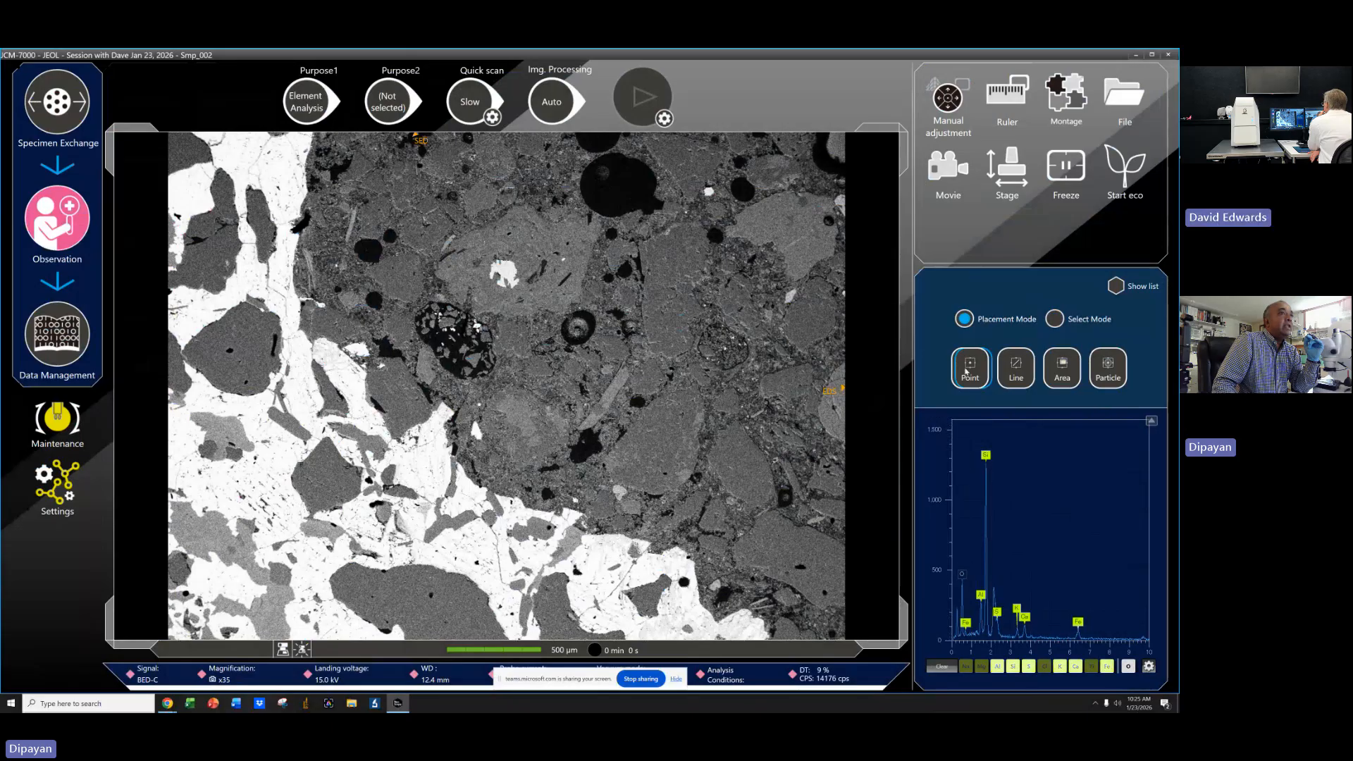
click(968, 368)
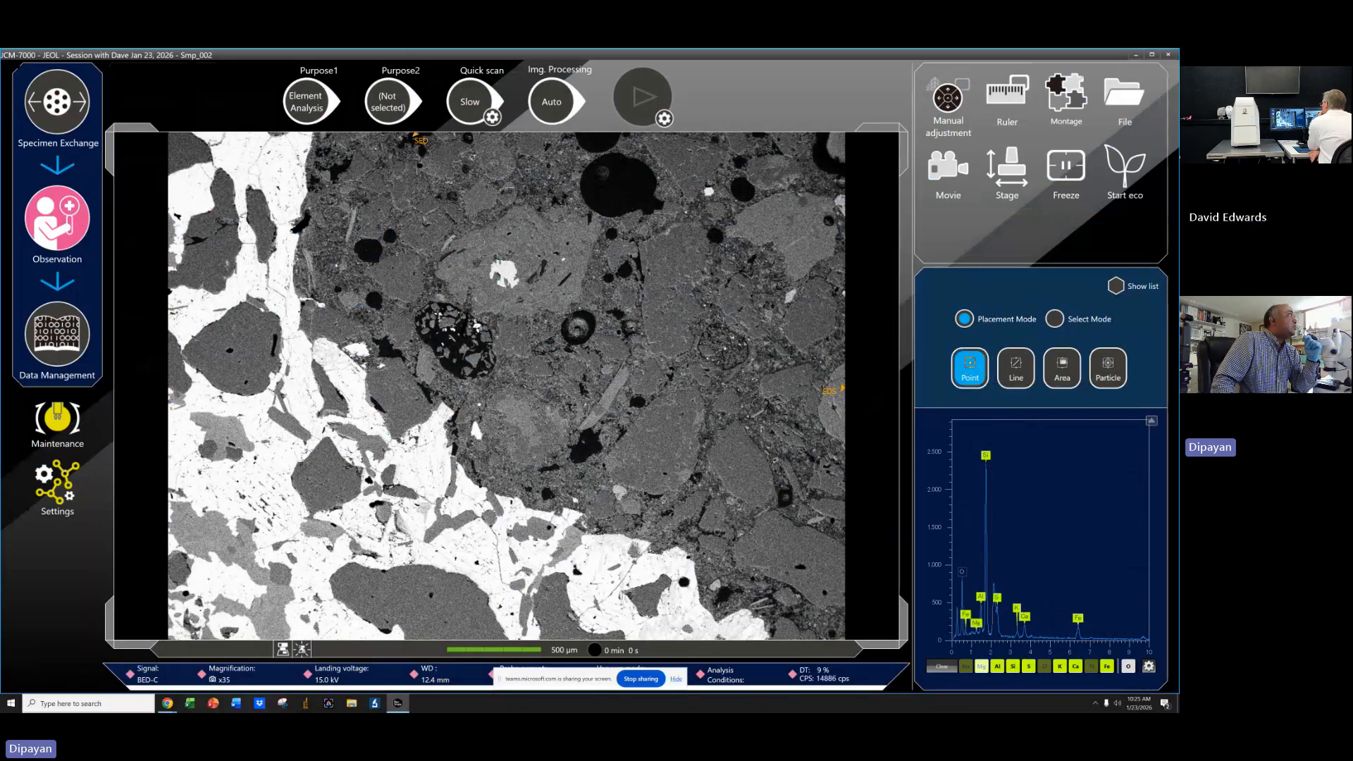
click(282, 175)
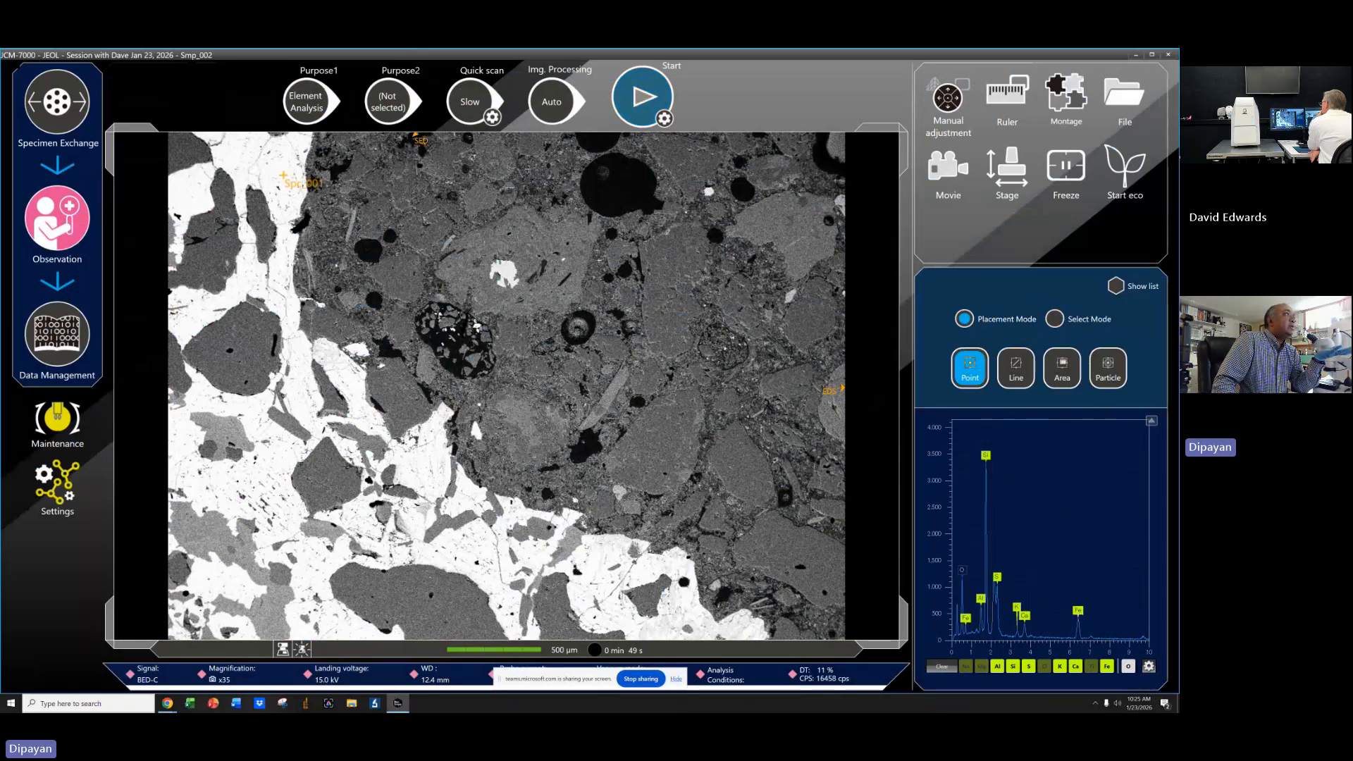
click(595, 263)
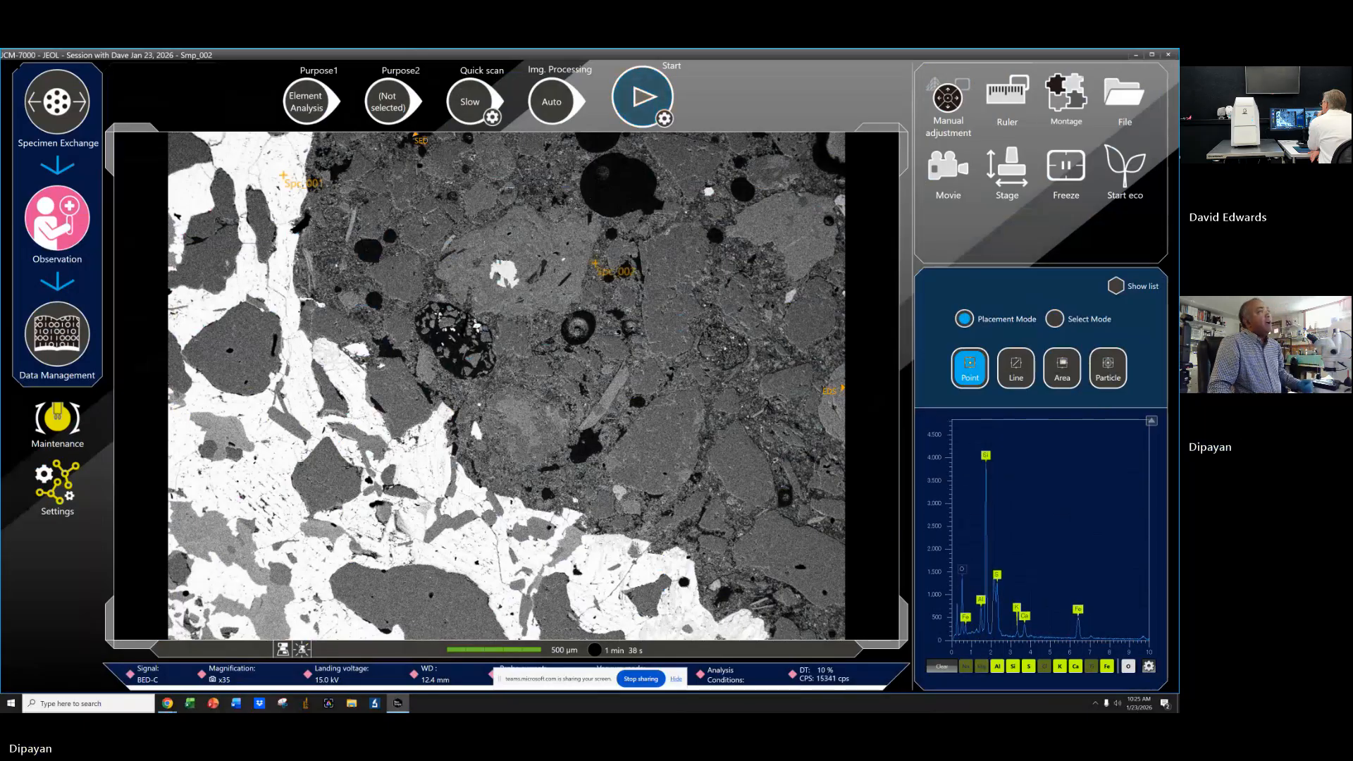
Show the analysis list and rename the two points as 1 and 2.
click(1151, 289)
click(975, 440)
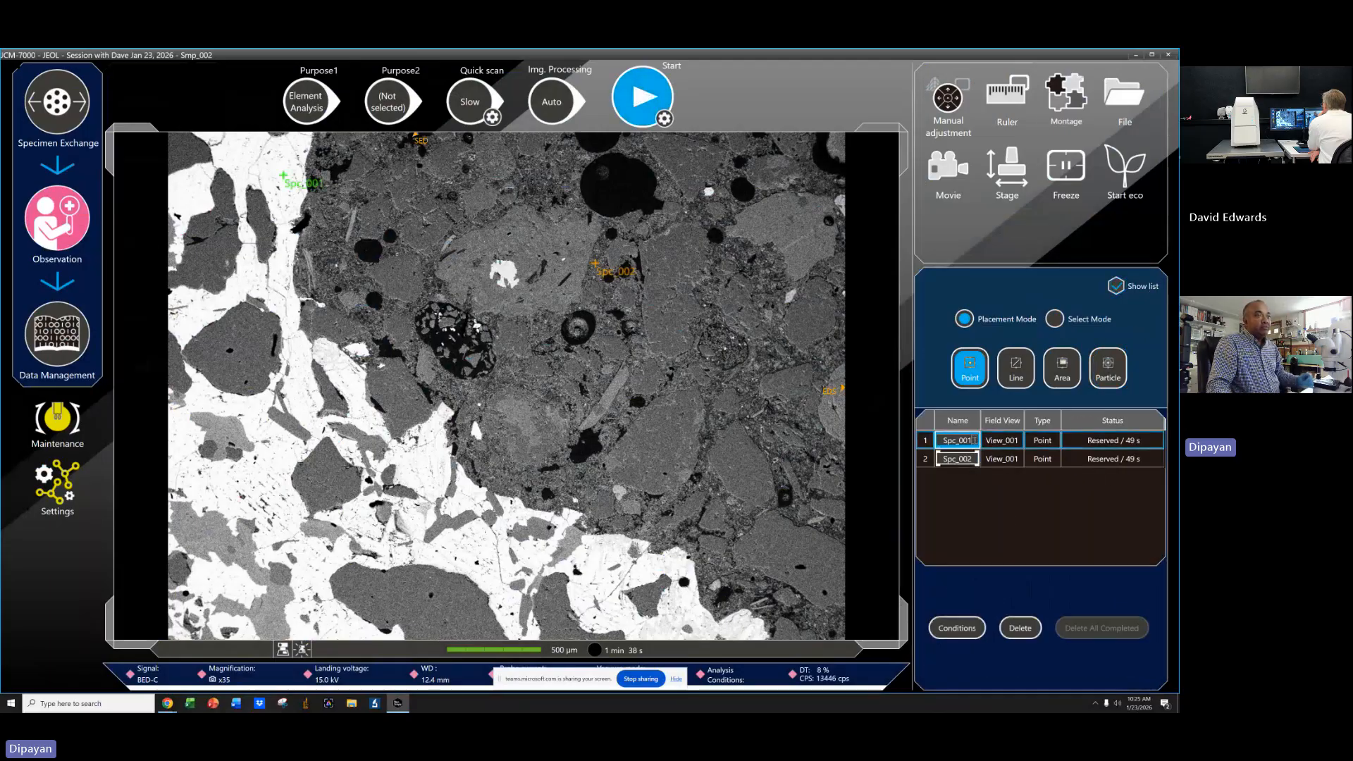
click(974, 459)
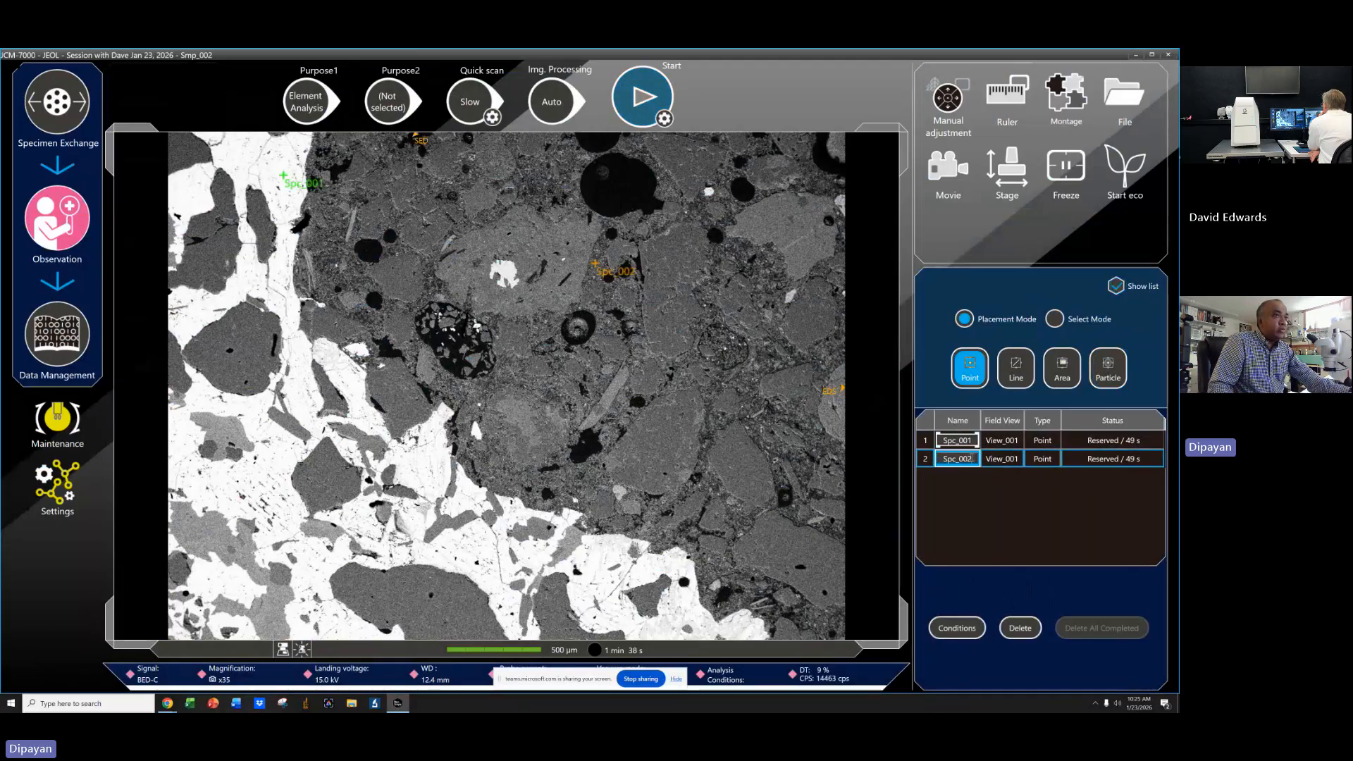
click(941, 440)
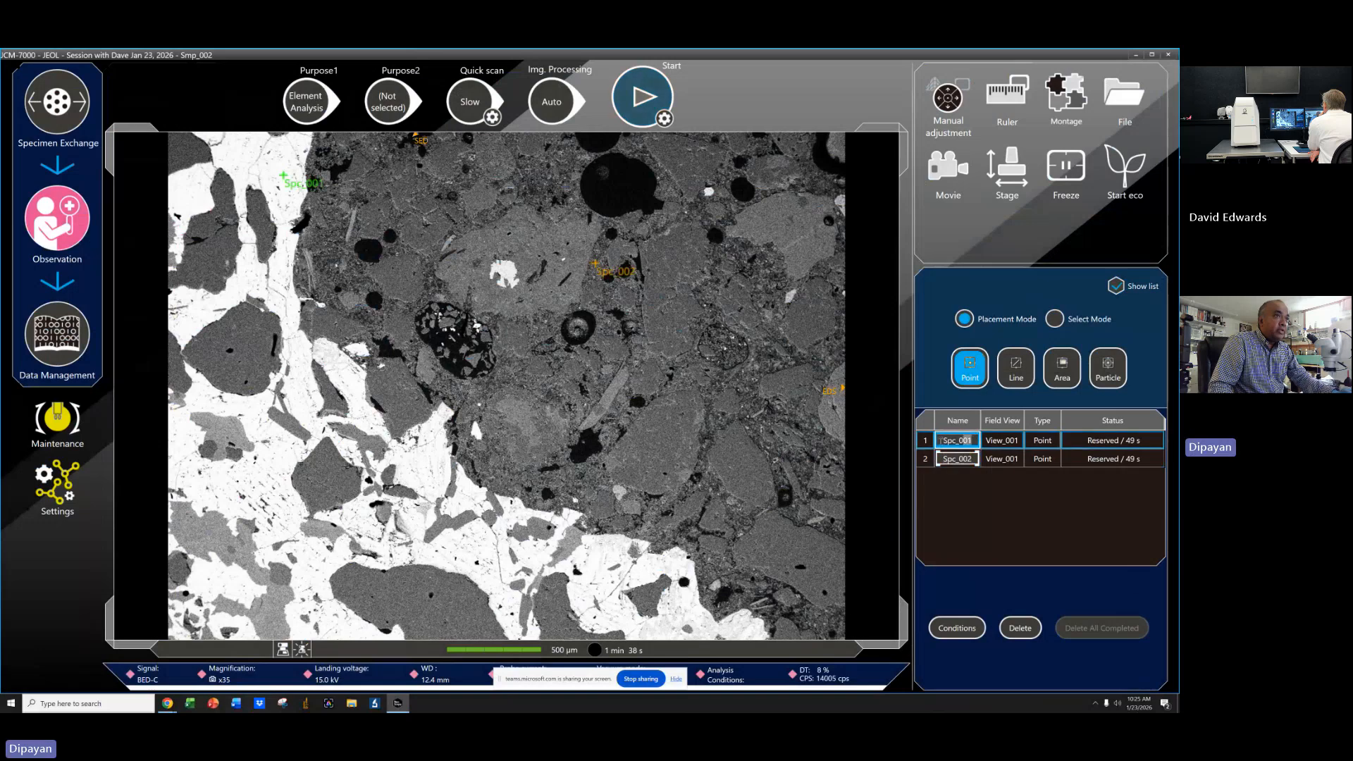
click(975, 459)
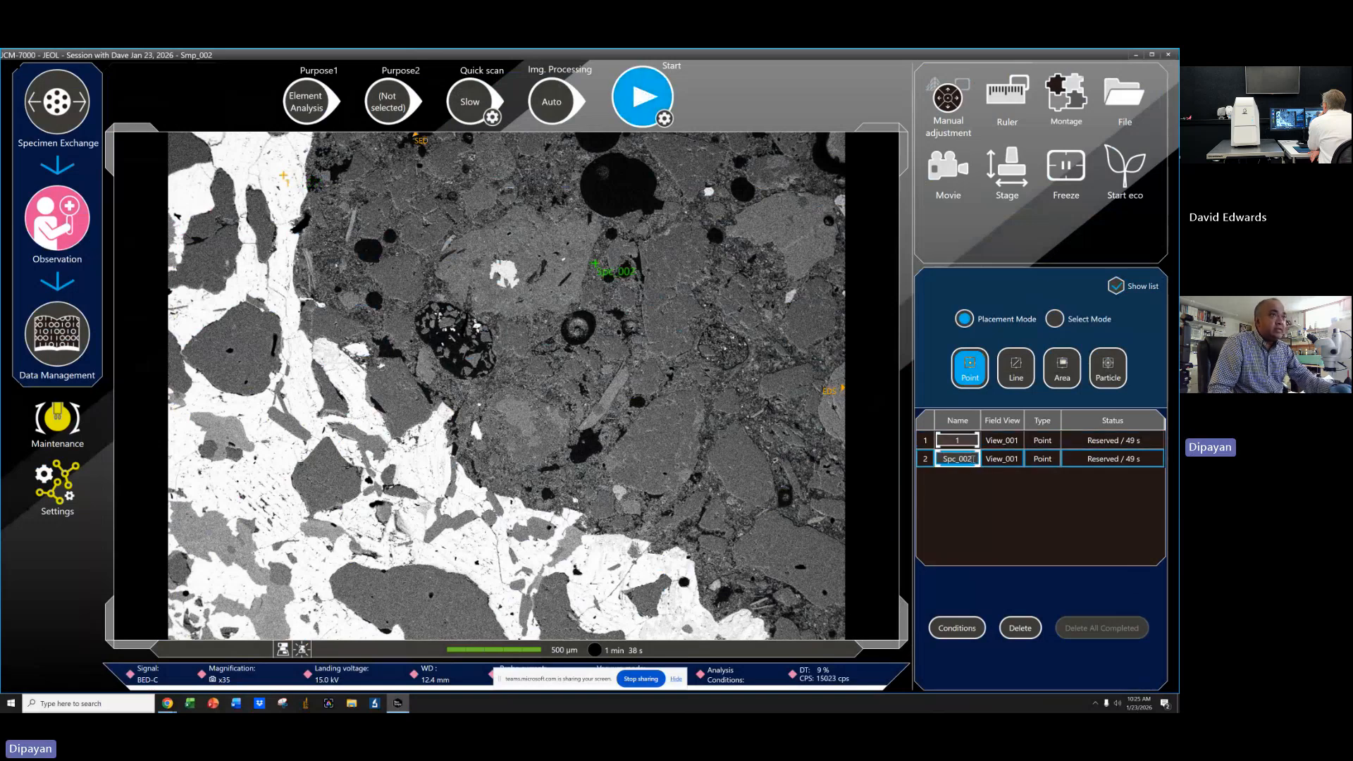
click(922, 459)
key(Return)
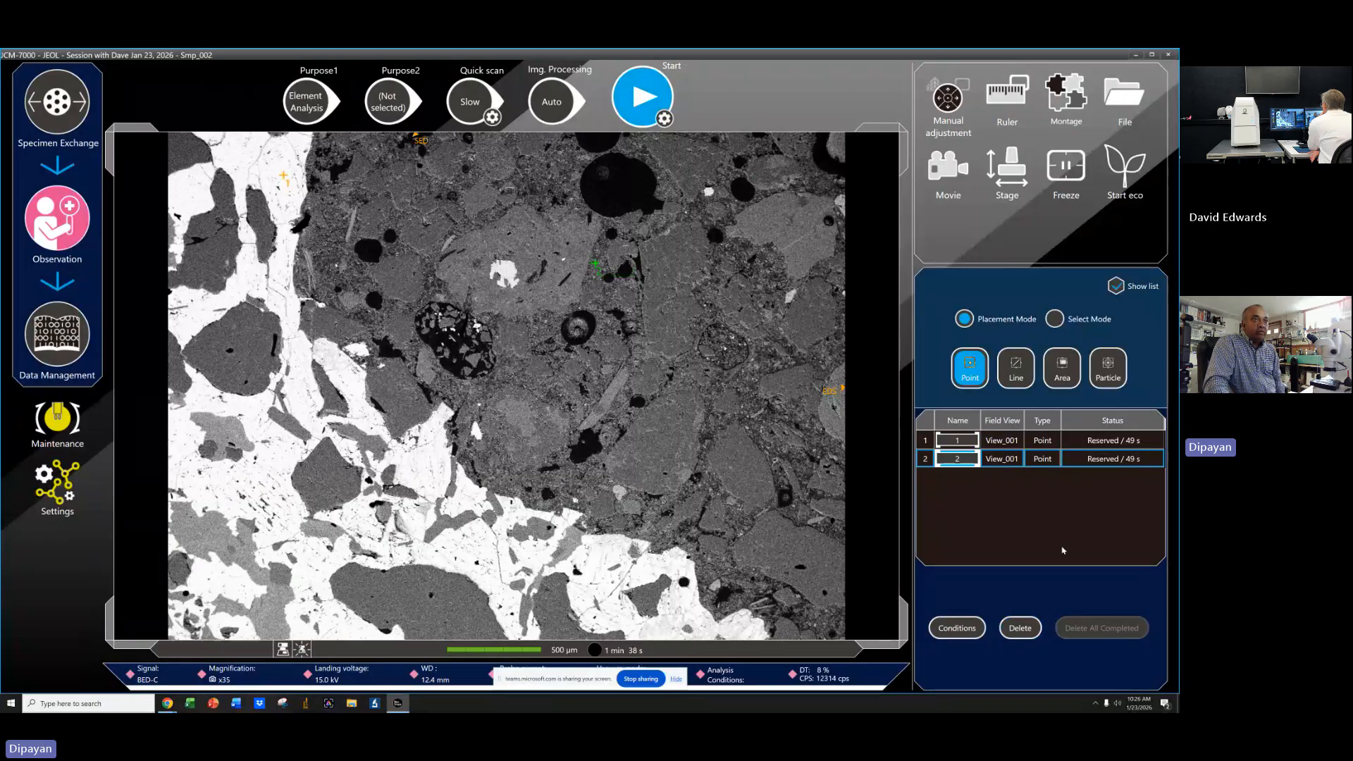
Review the point analysis conditions, close them, and start analysing the two points.
click(954, 629)
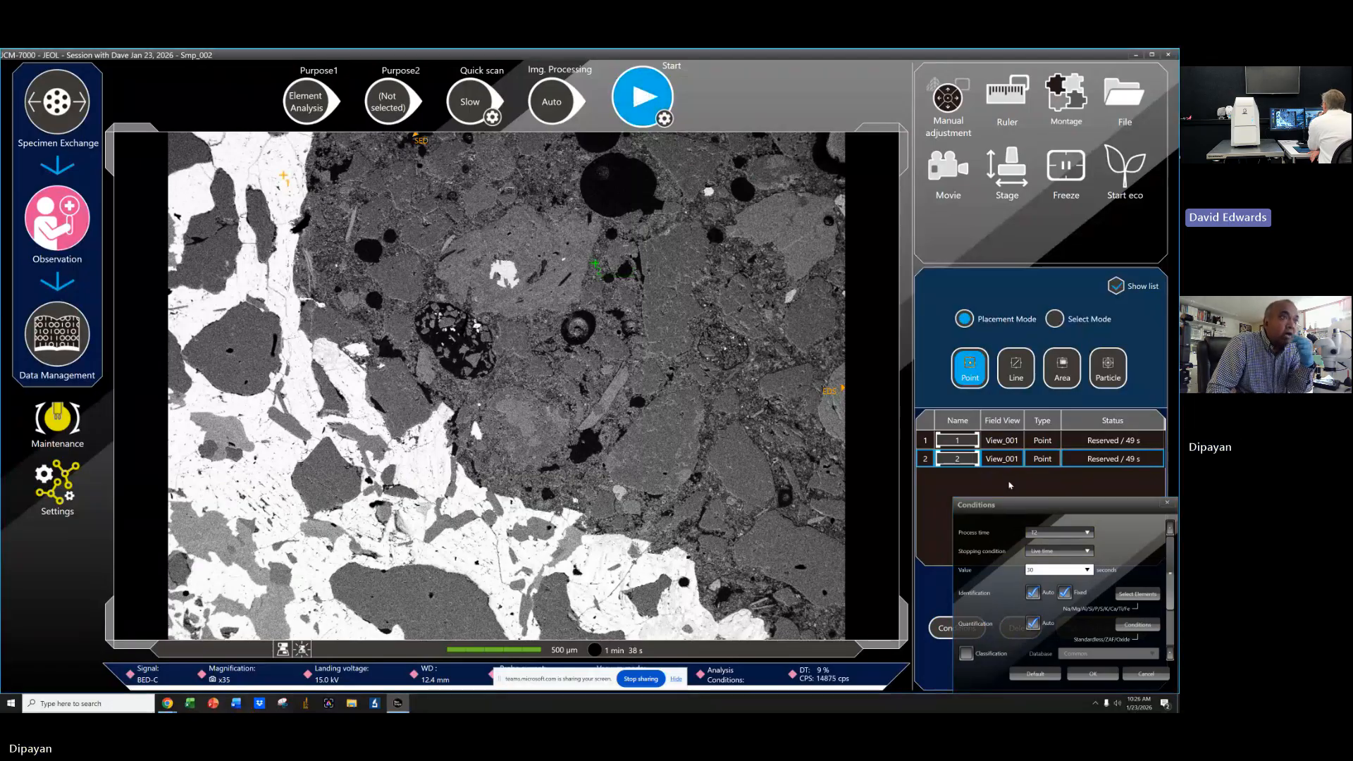
click(1166, 501)
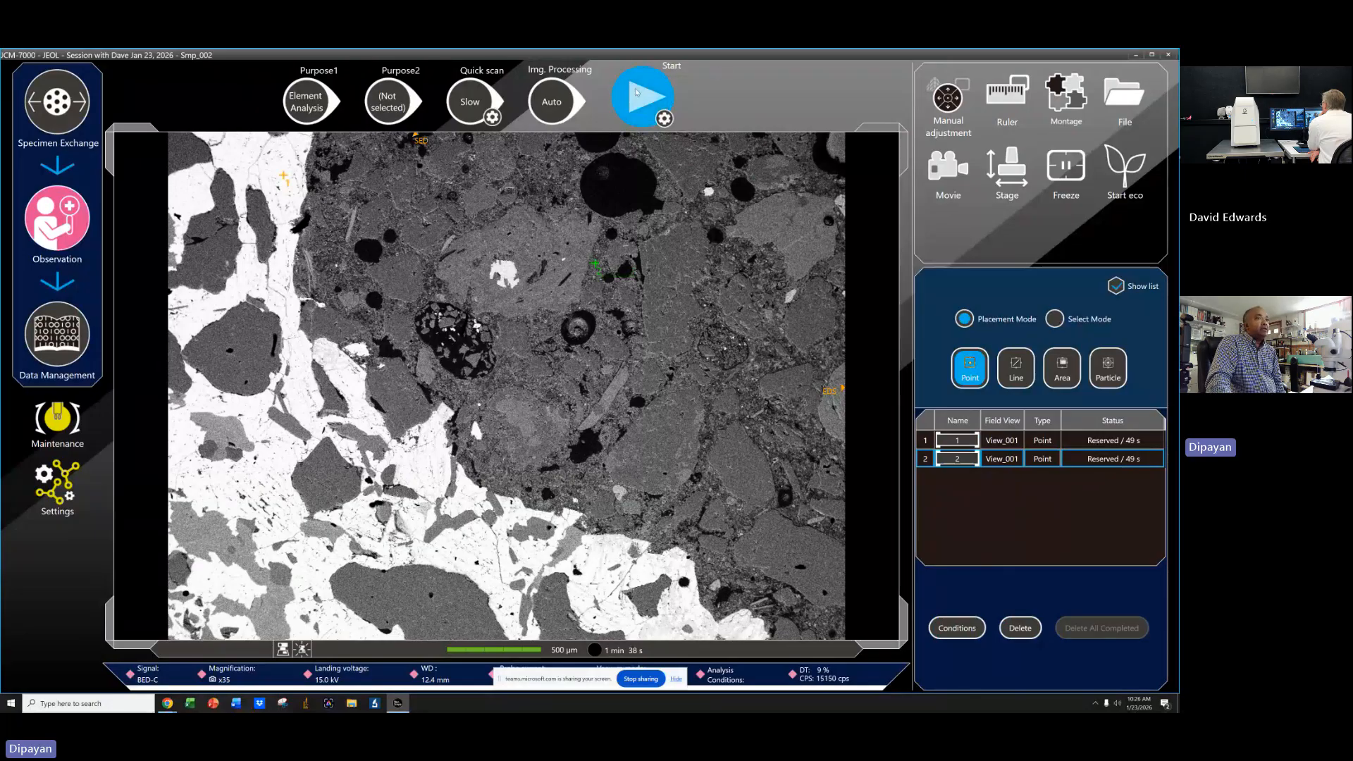
click(636, 93)
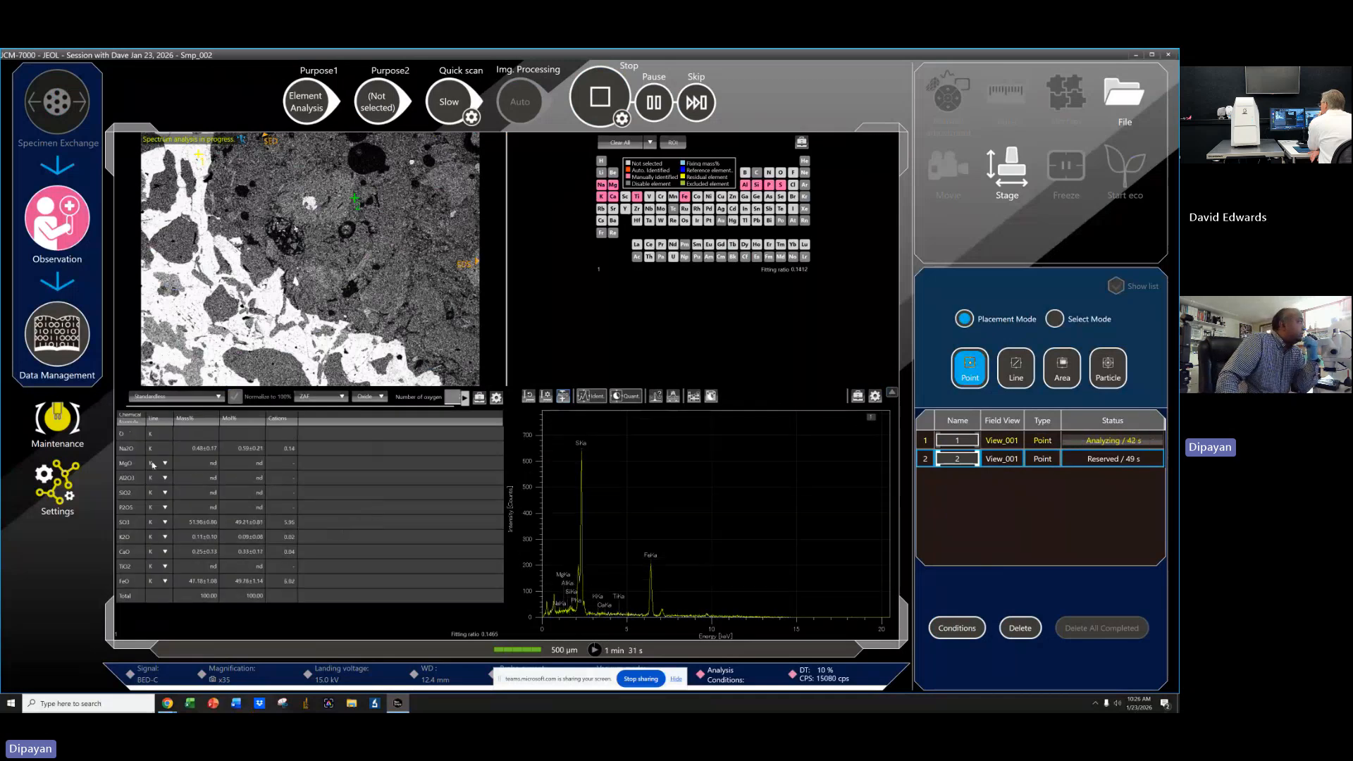
Switch the quantification table's units between the Metal and Oxide options.
click(466, 400)
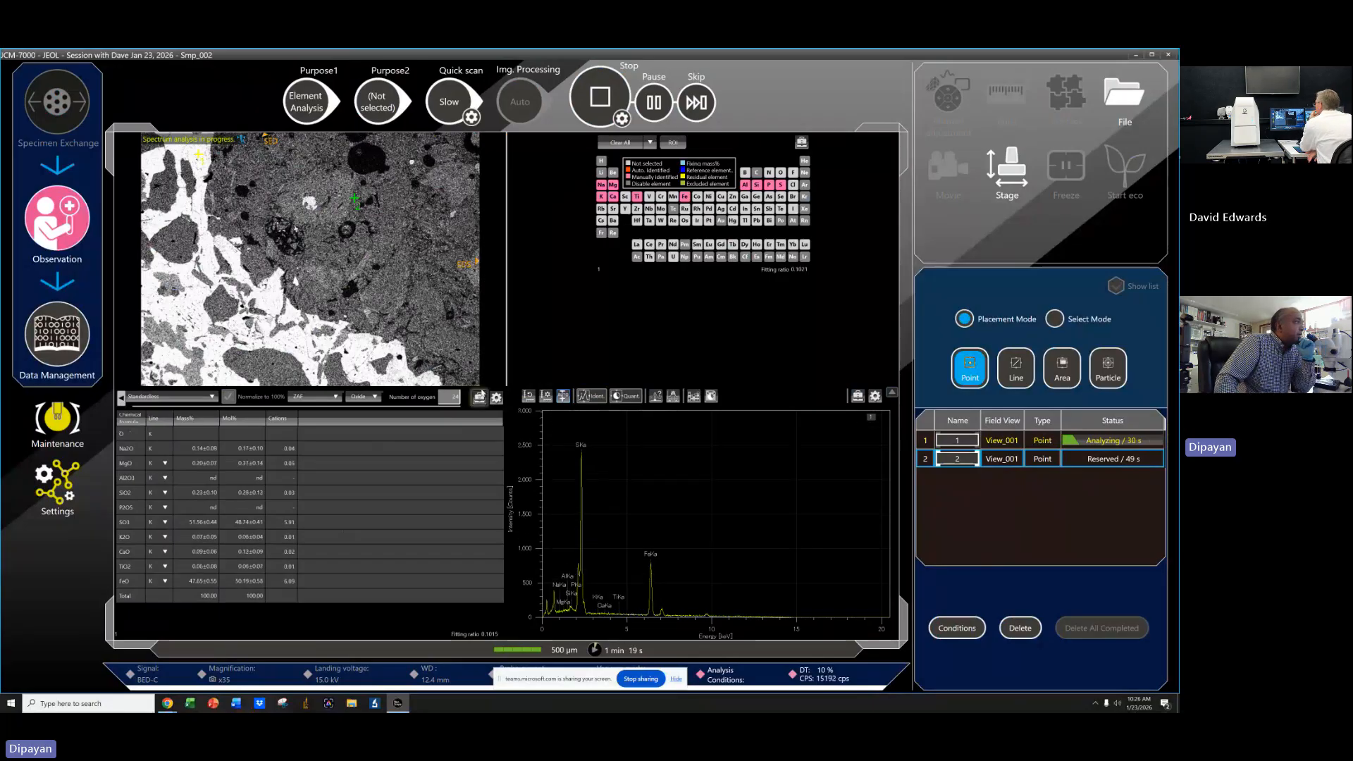
click(373, 399)
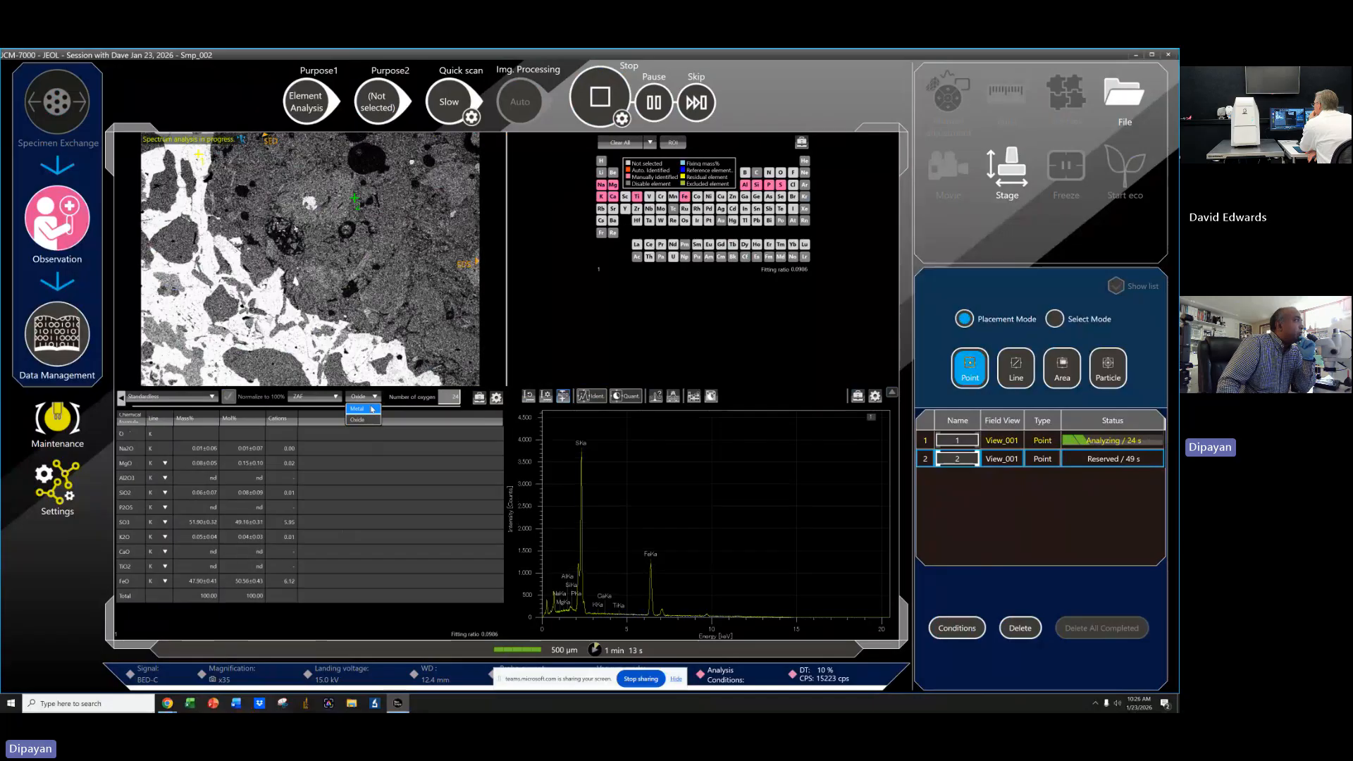
click(379, 397)
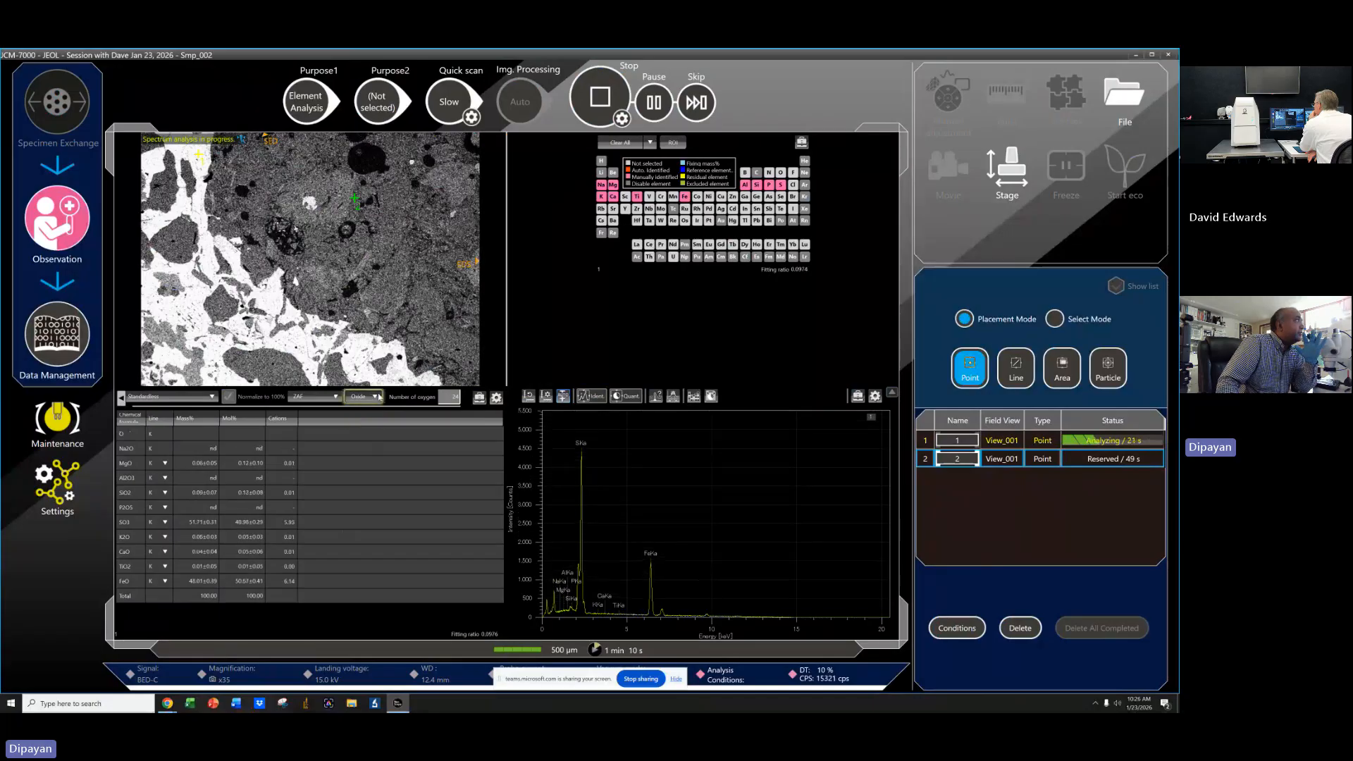
click(374, 398)
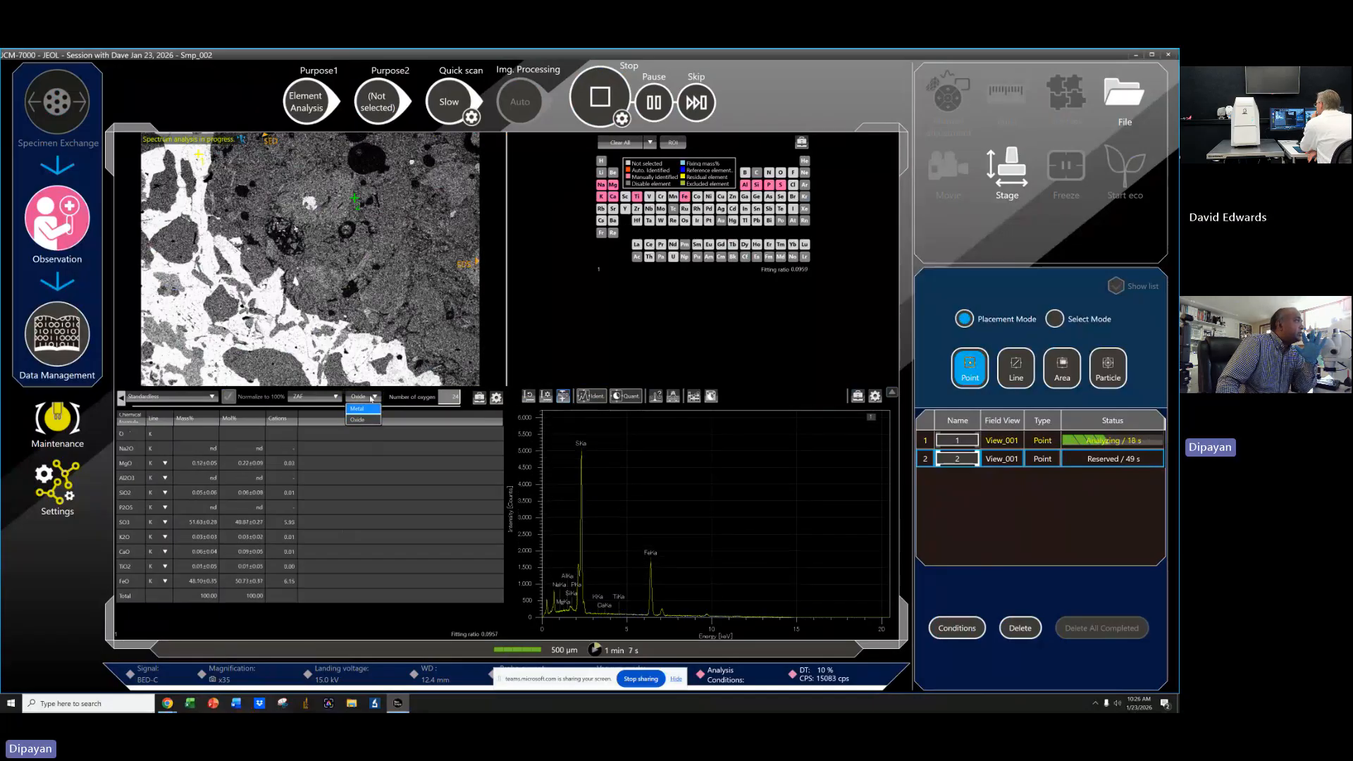
click(375, 398)
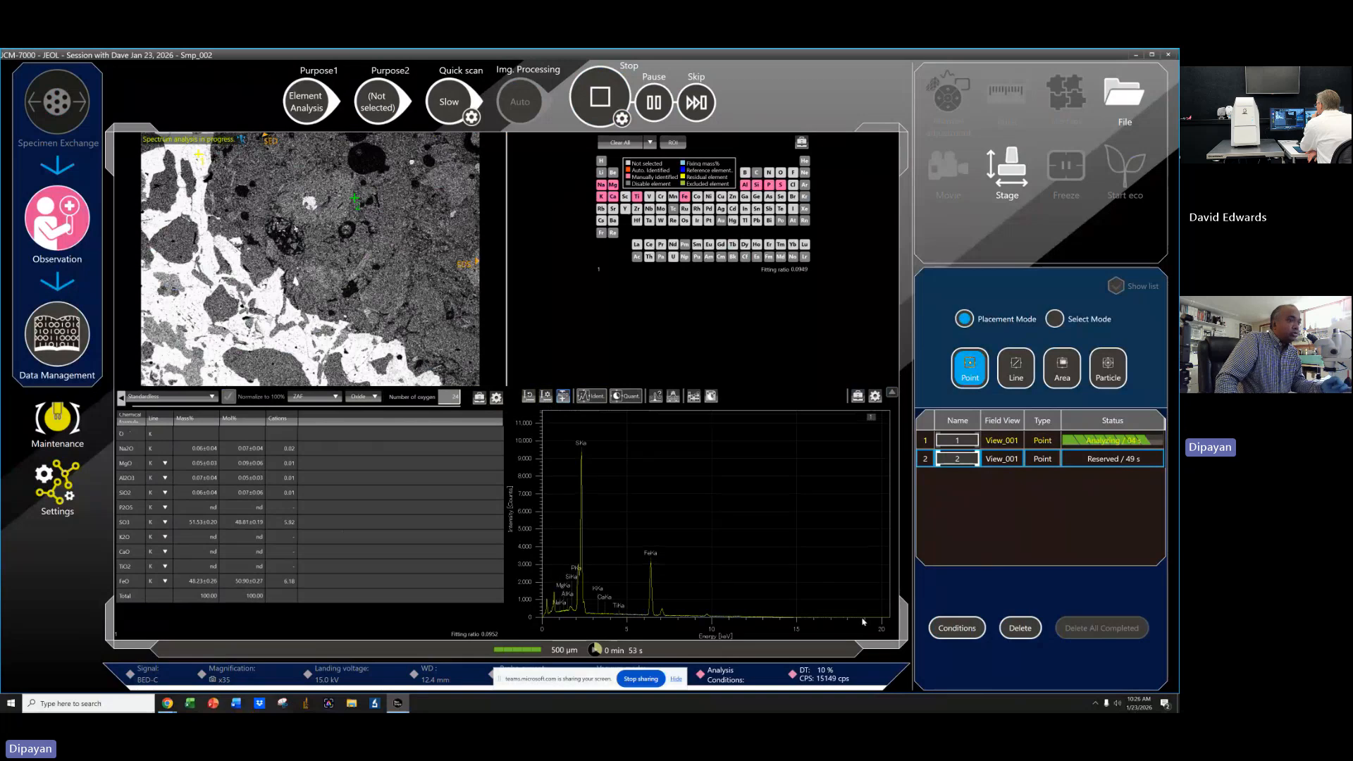
Set the spectrum display's horizontal axis range to 10 keV.
click(875, 397)
drag(989, 518, 1017, 519)
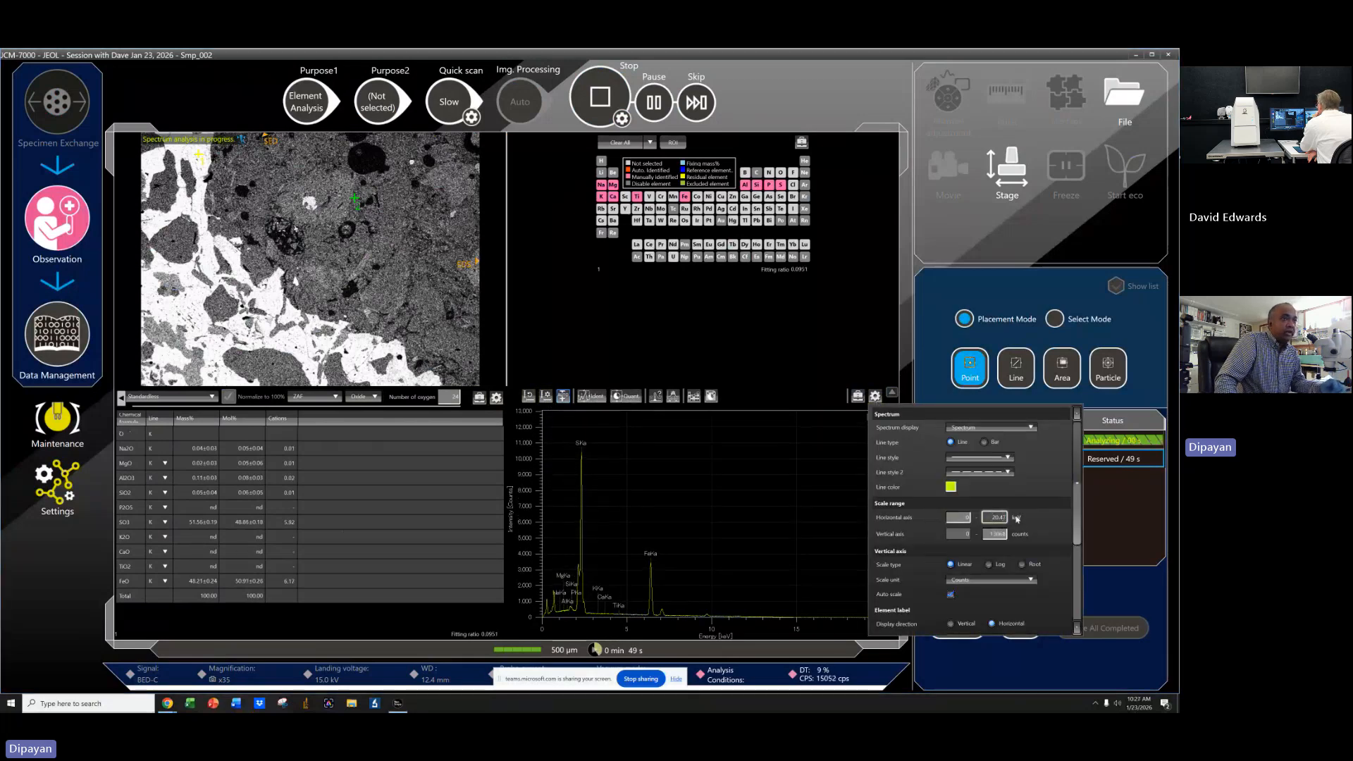
text(10)
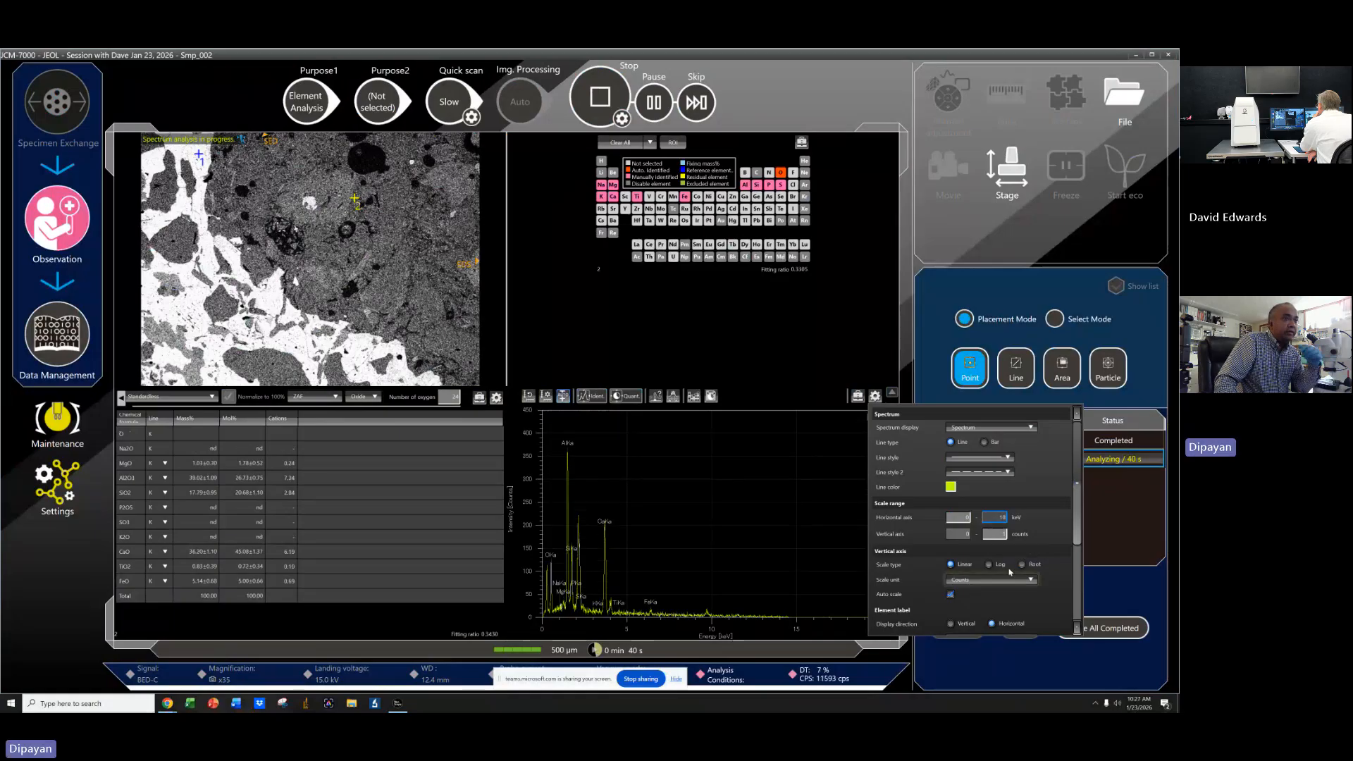
key(Return)
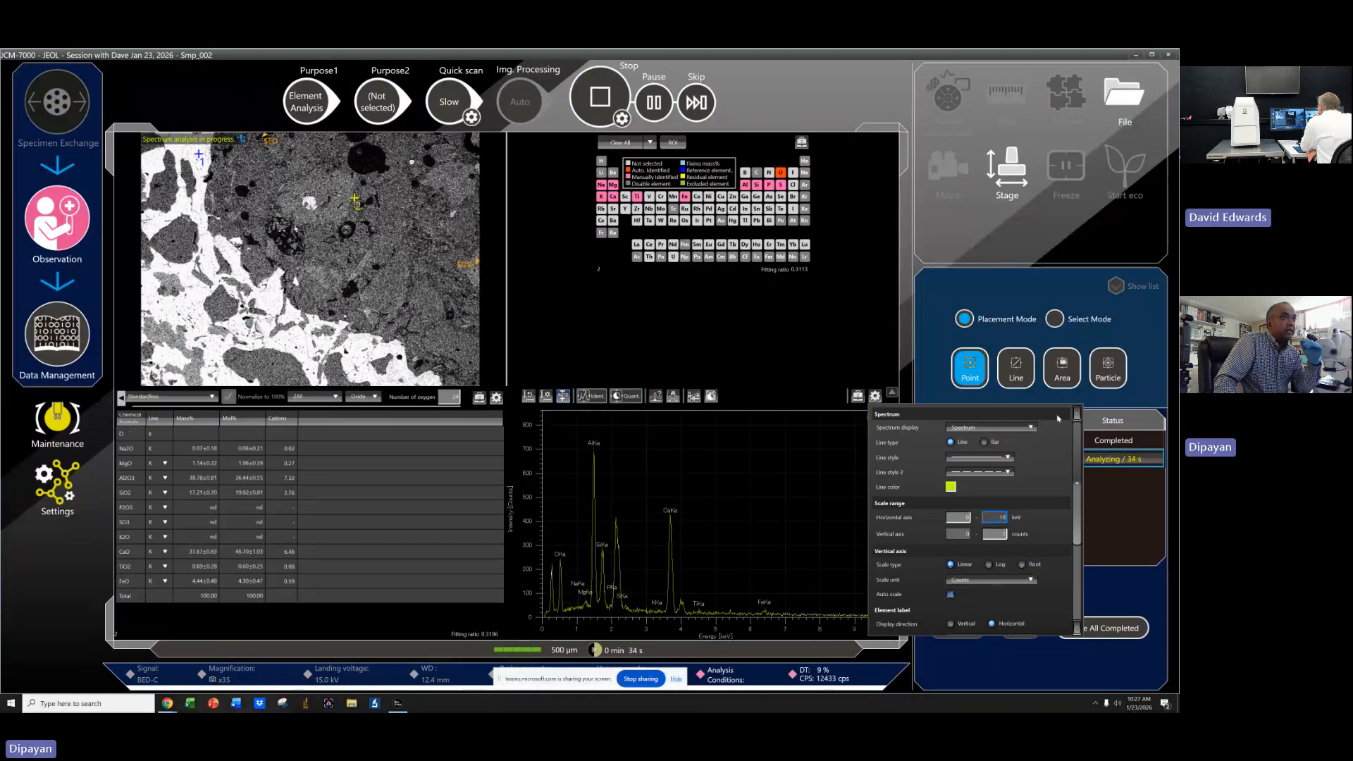
click(808, 407)
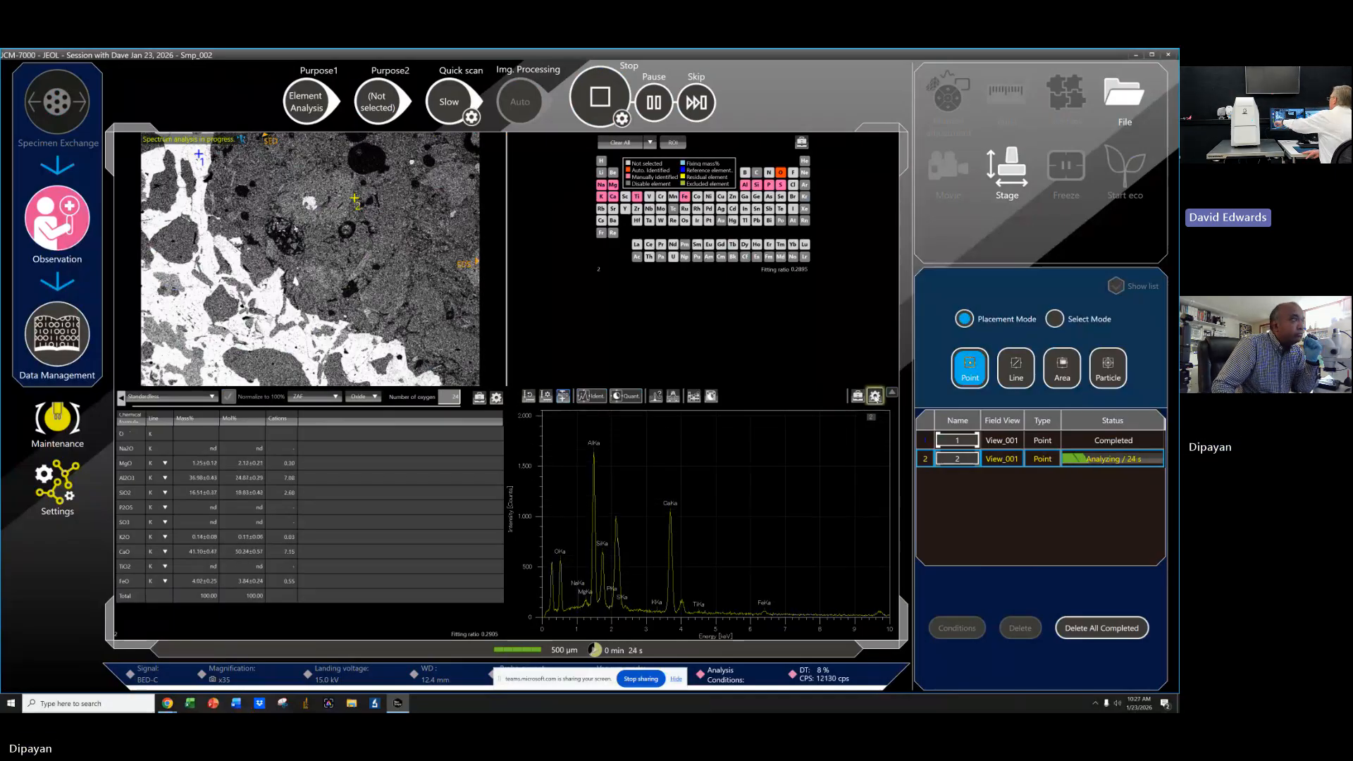
Set the spectrum display's horizontal axis range to 20 keV.
click(875, 396)
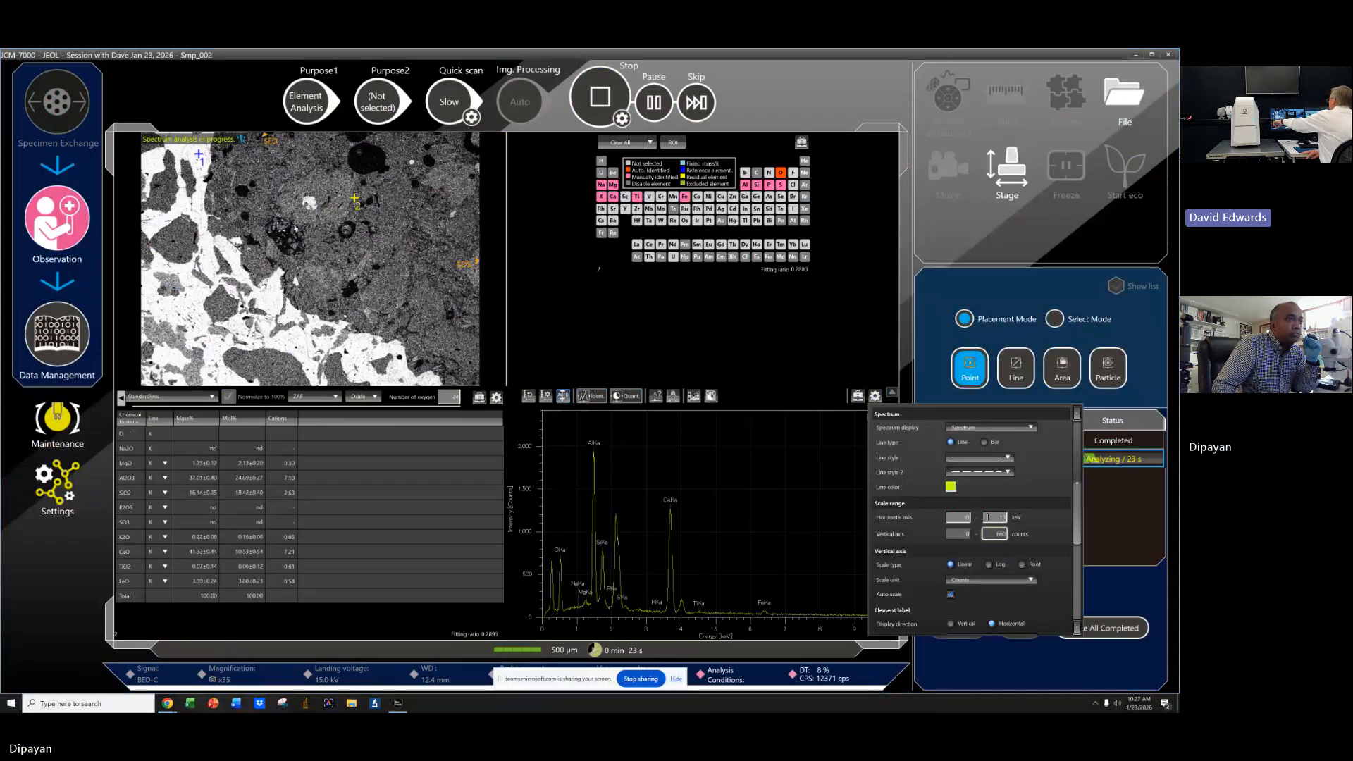
double_click(989, 518)
text(2)
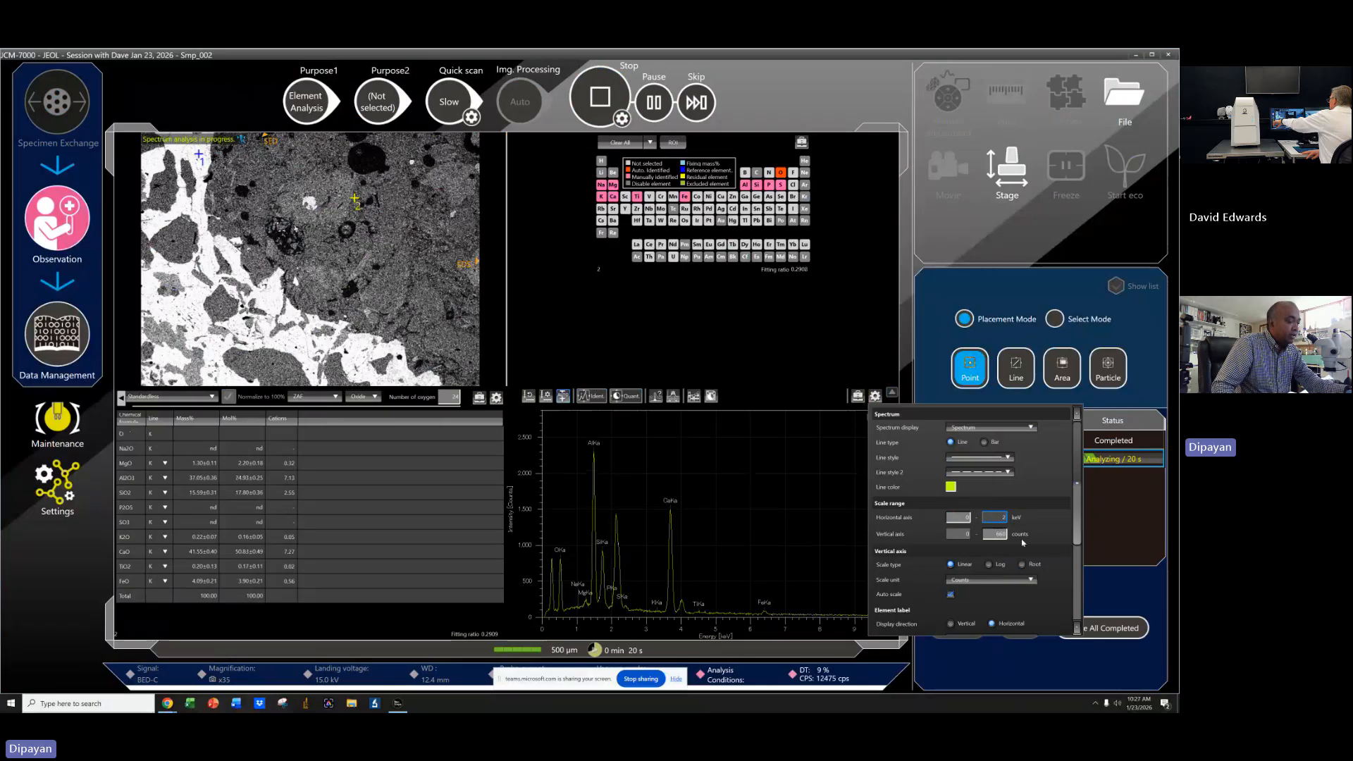
text(0)
Open the EDS spectrum settings, dismiss the eco mode prompt, and set the initial line color to red.
click(816, 368)
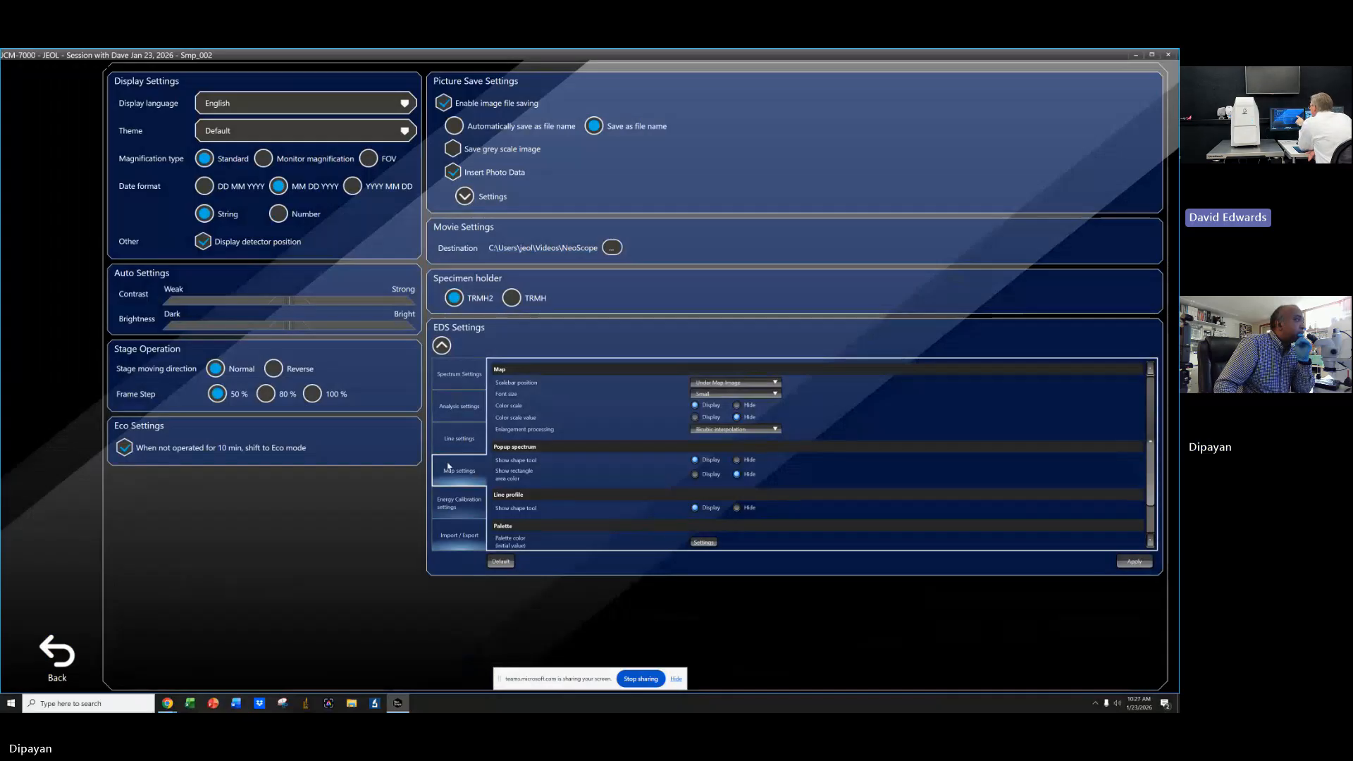
click(459, 381)
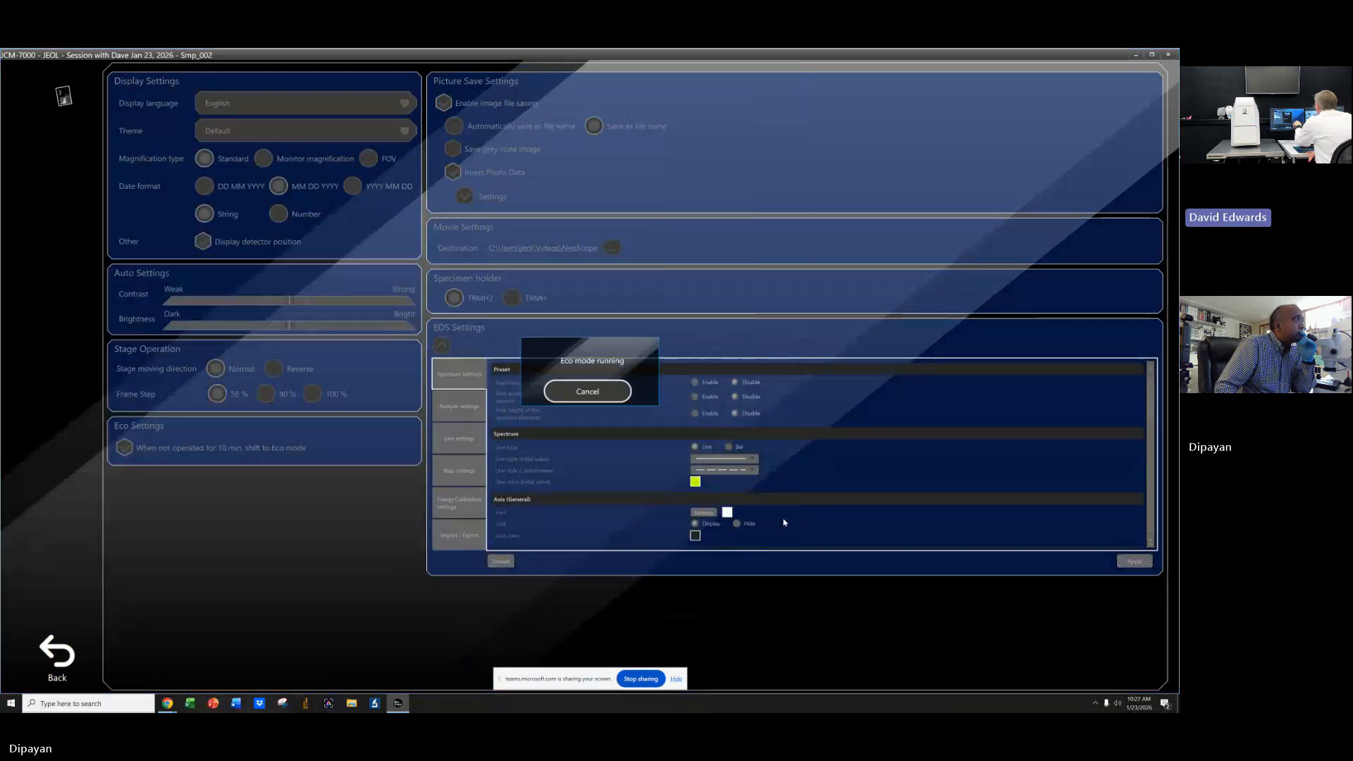
click(587, 391)
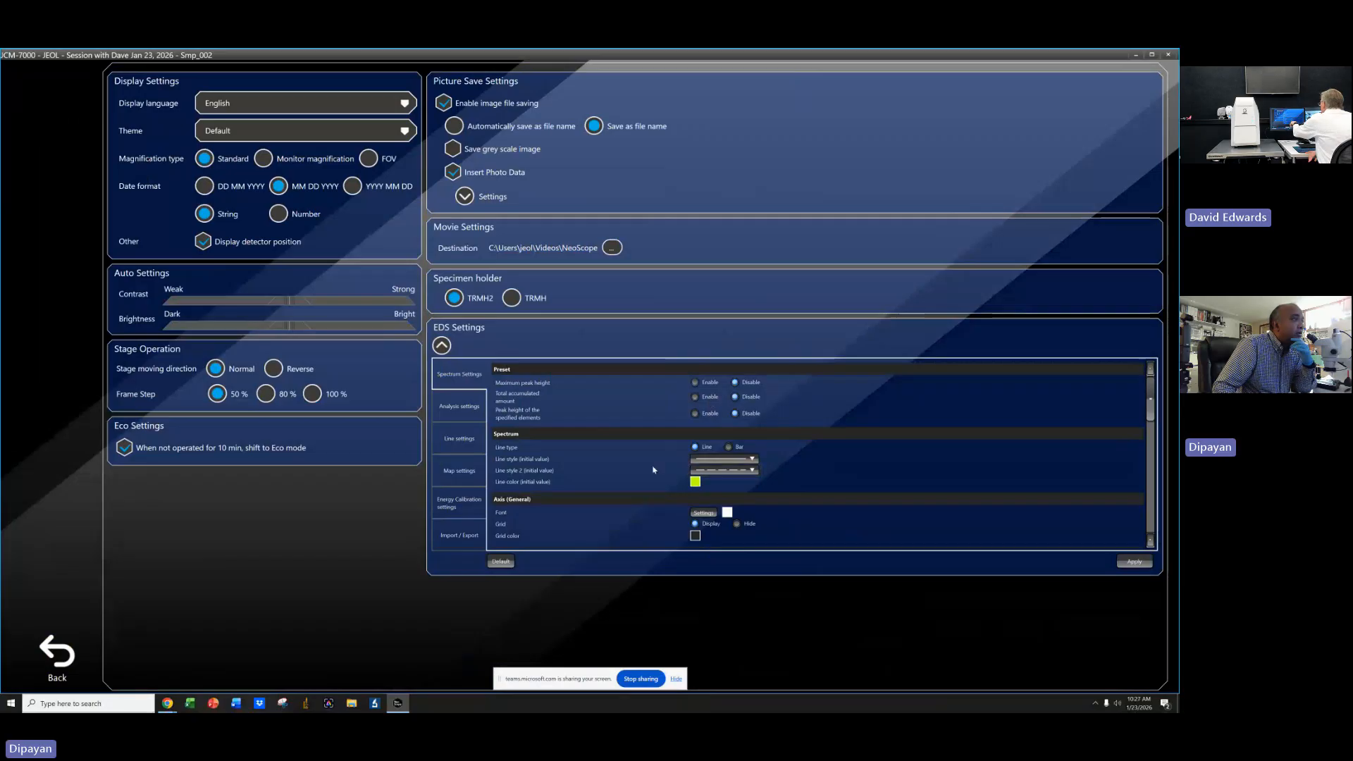
click(694, 483)
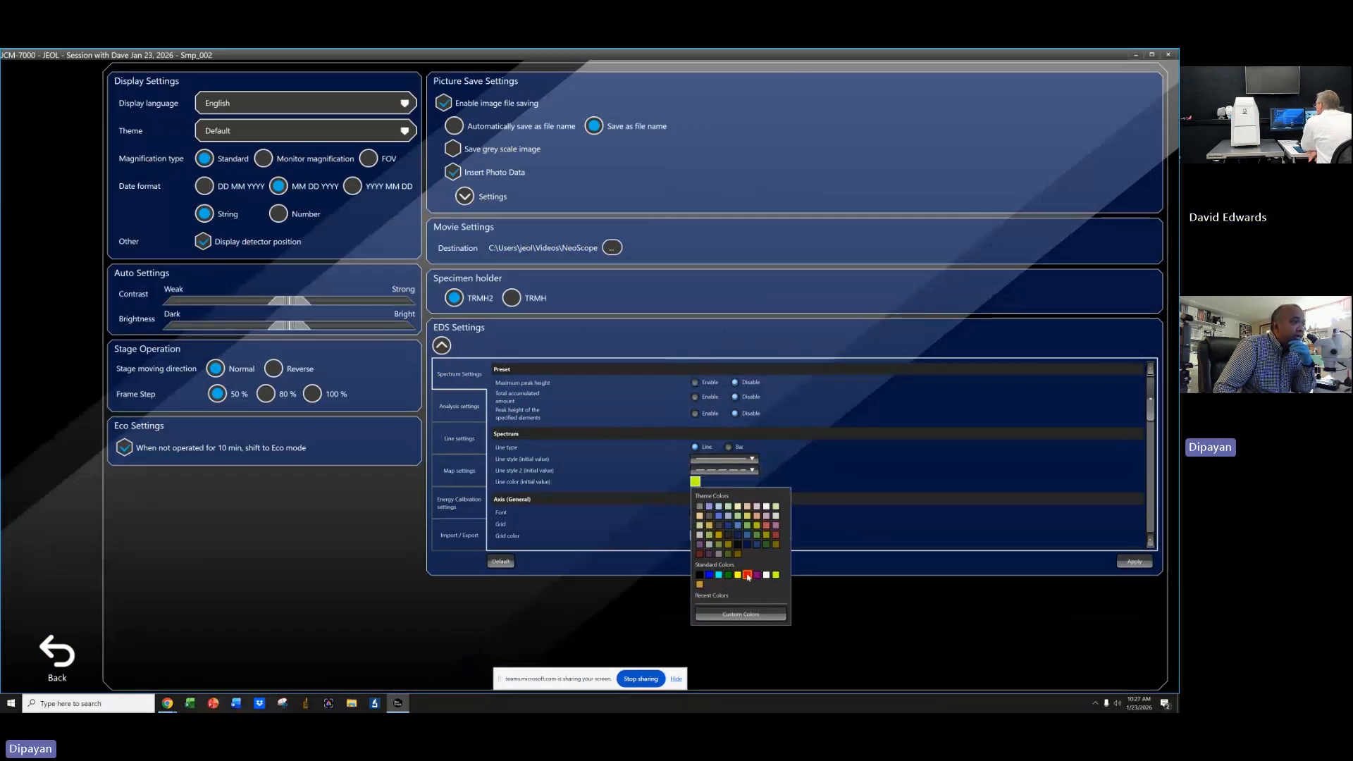
click(747, 575)
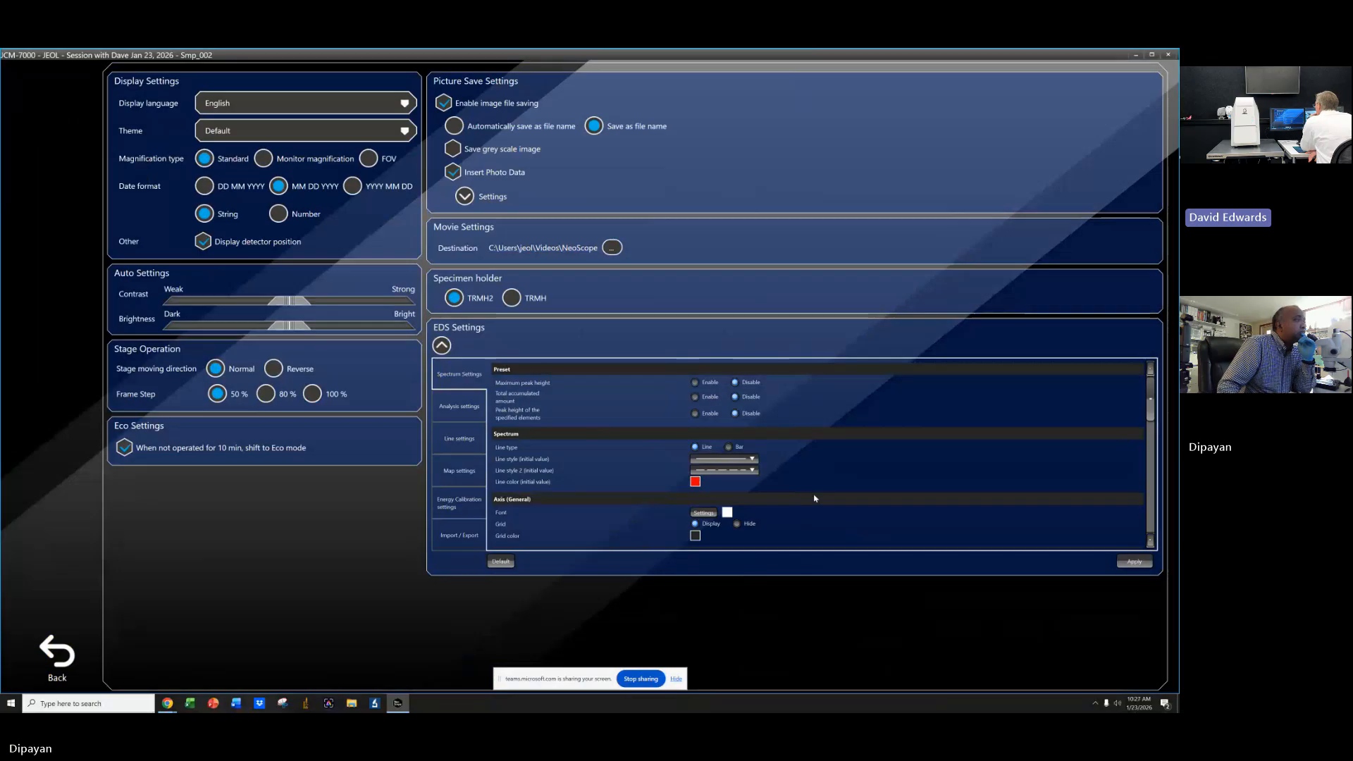
Browse the EDS spectrum settings and change the spectrum cursor type.
scroll(817, 501, down, 3)
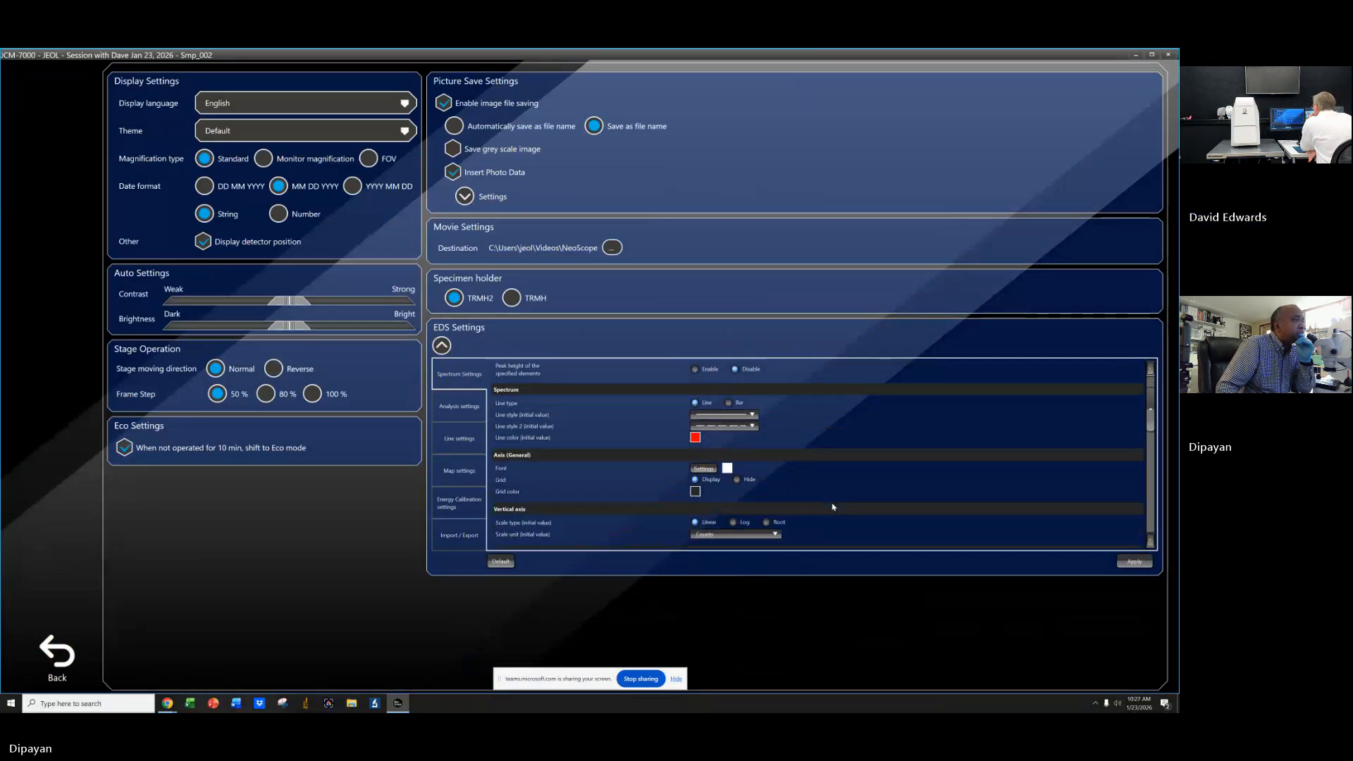
scroll(832, 507, down, 4)
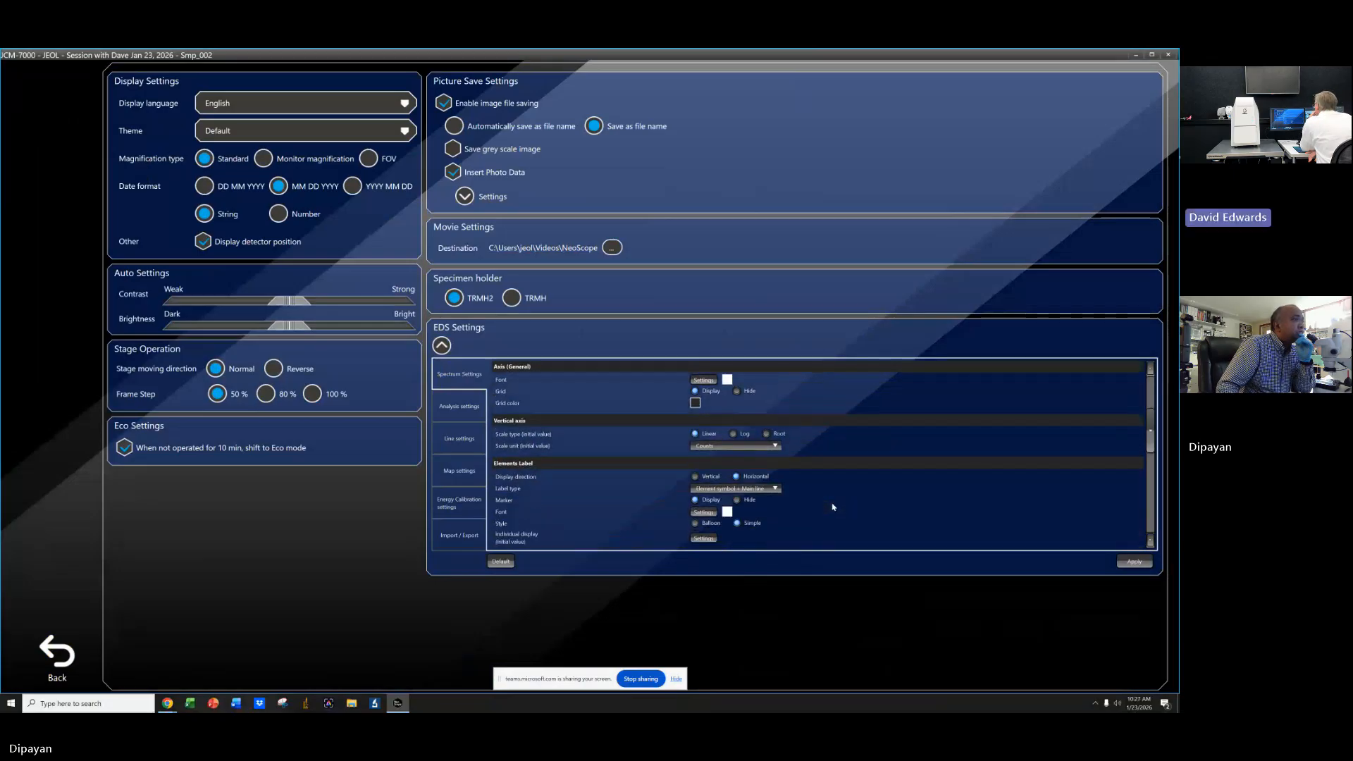
scroll(833, 506, down, 3)
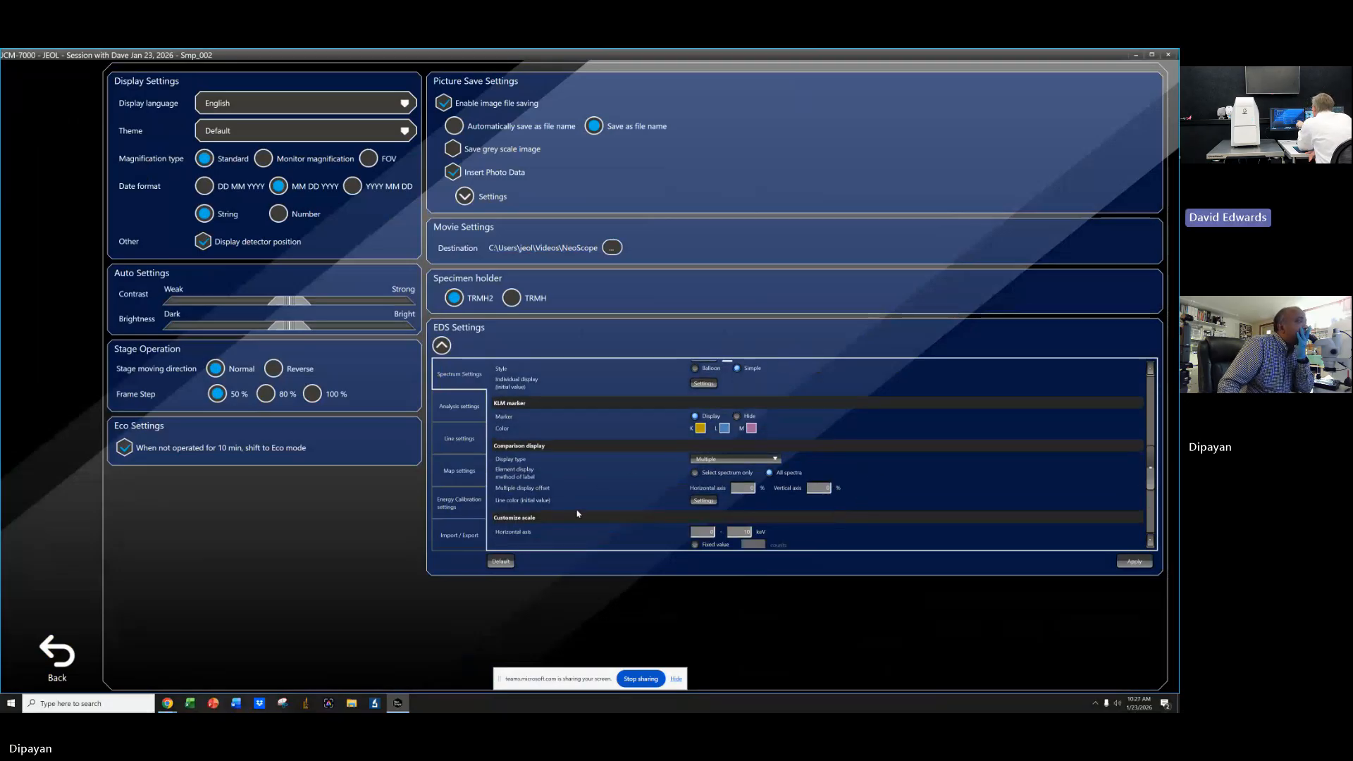
scroll(576, 513, down, 3)
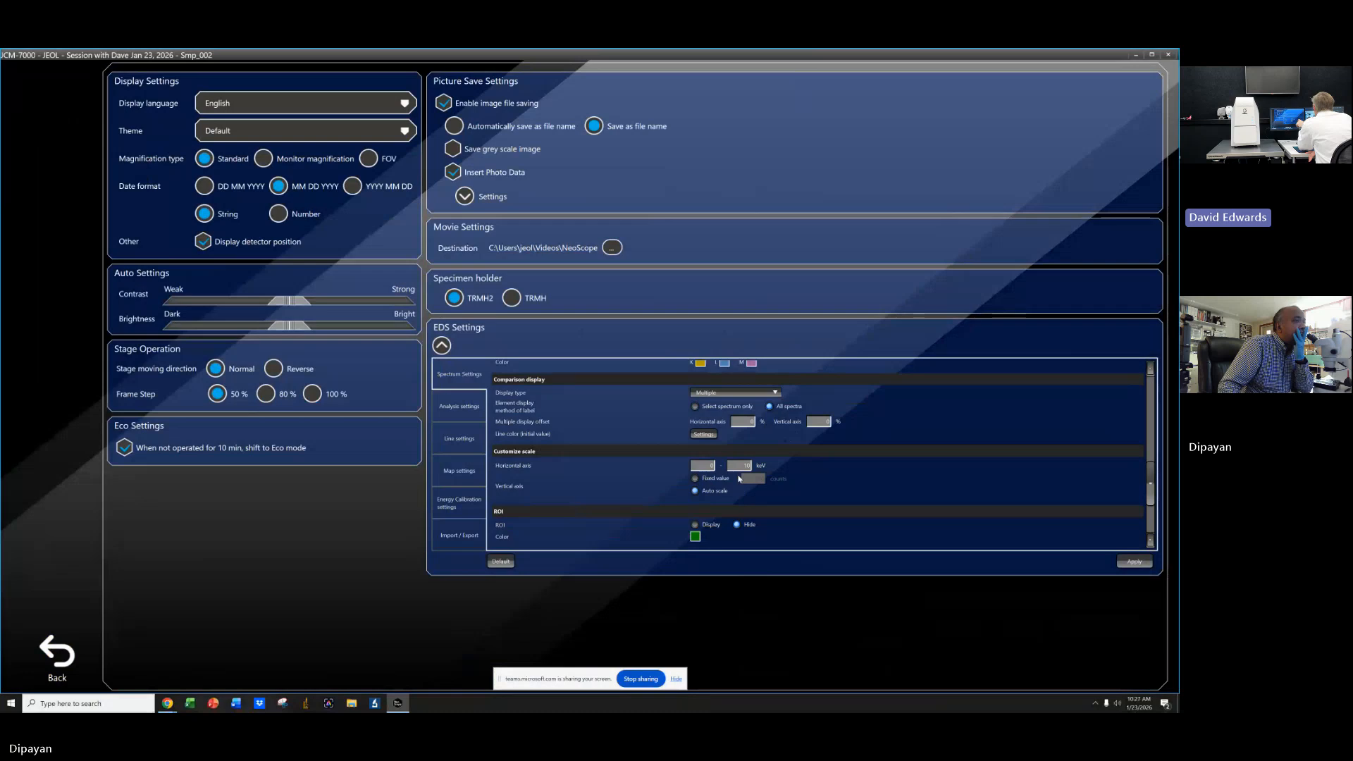
click(740, 465)
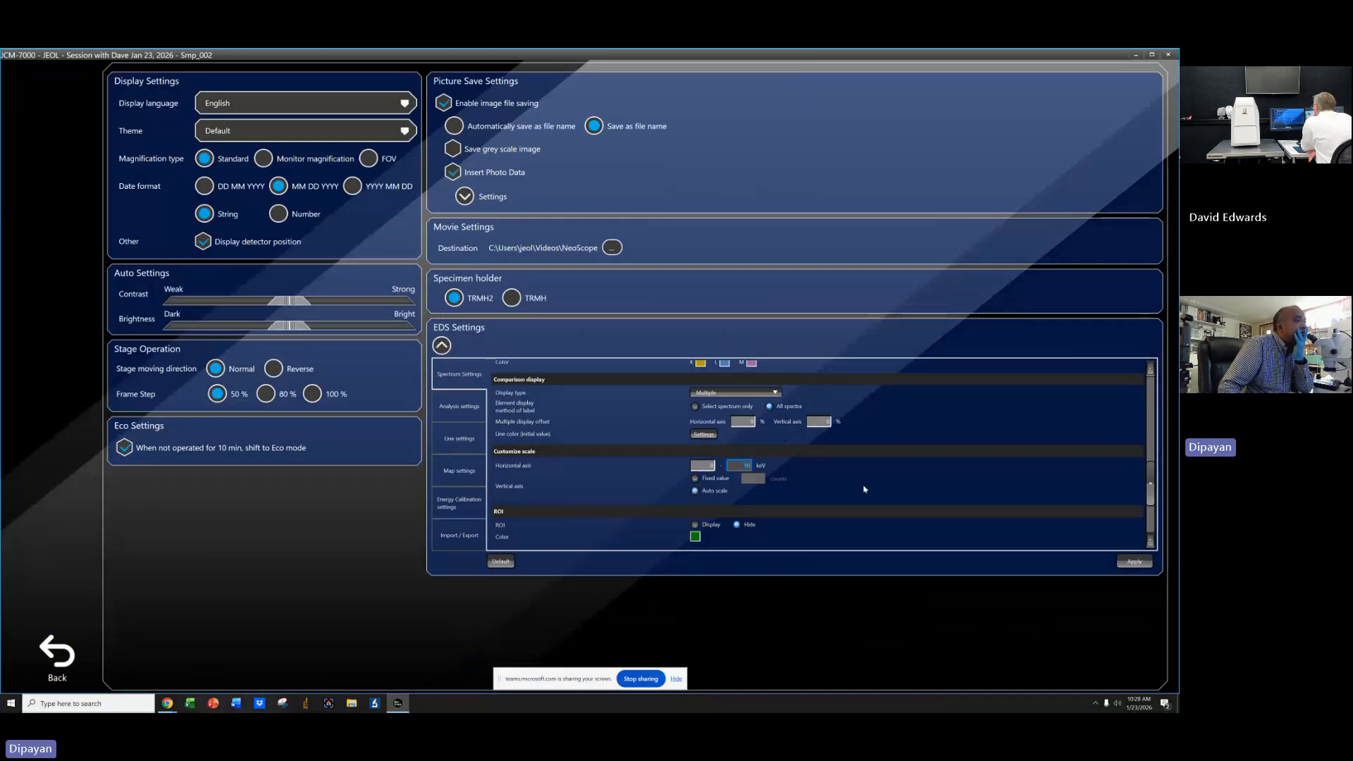
scroll(865, 489, down, 2)
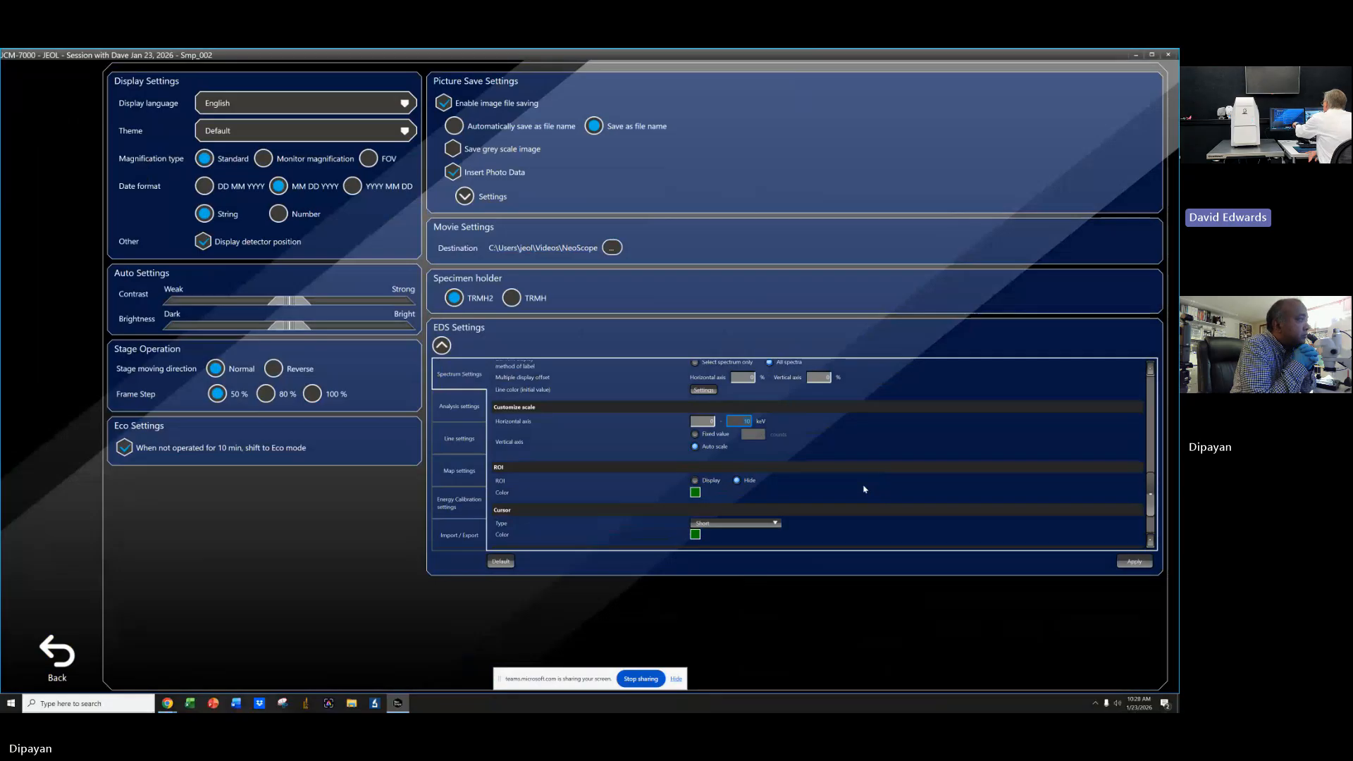
scroll(841, 489, down, 2)
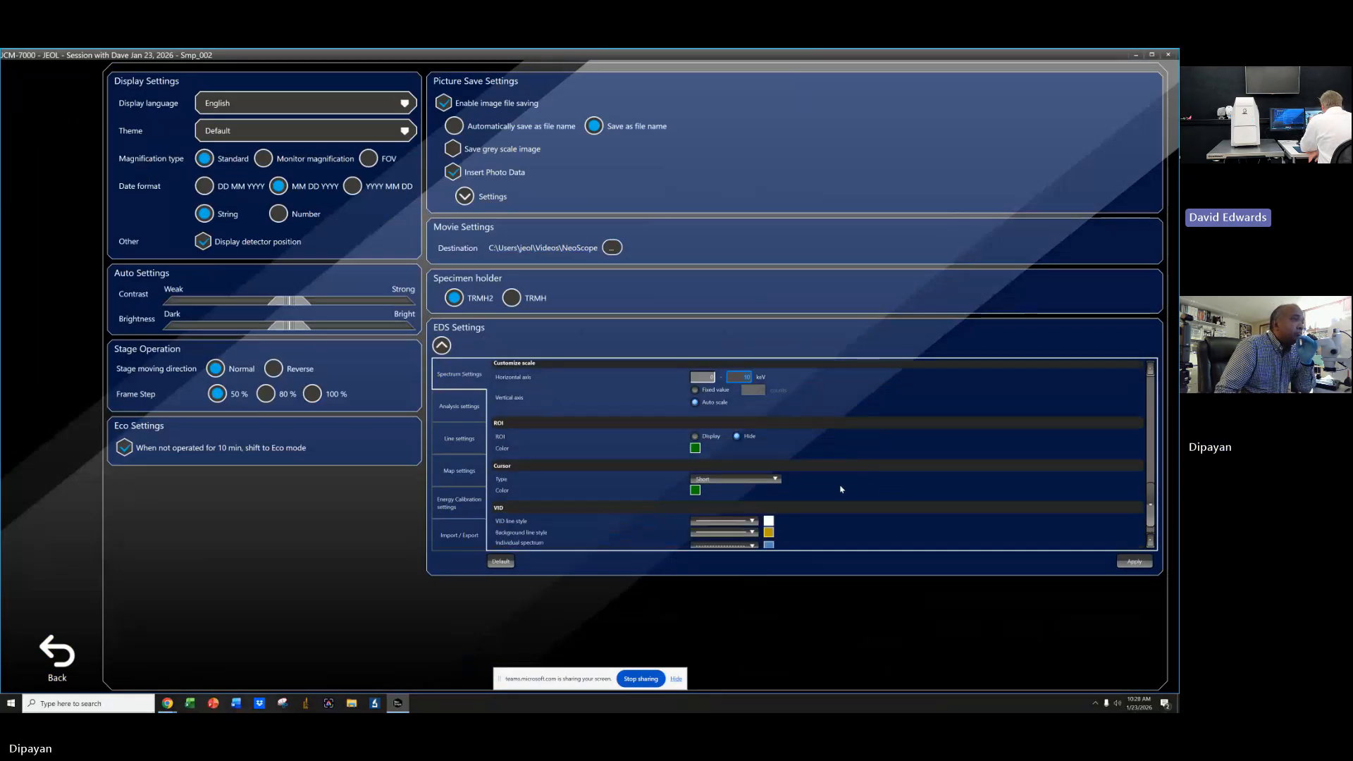
click(735, 479)
click(724, 514)
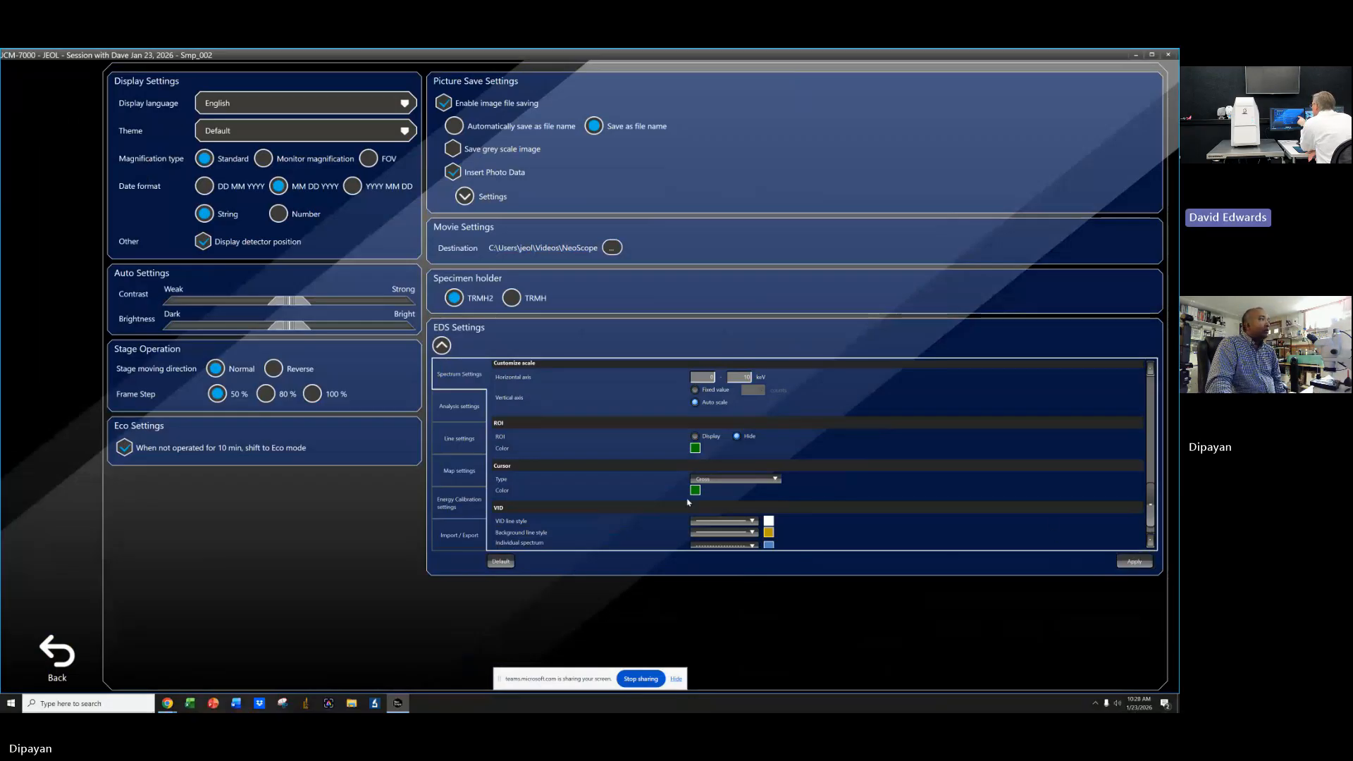
Browse the analysis and map settings, open the map palette color settings and toggle the Auto palette option.
click(459, 406)
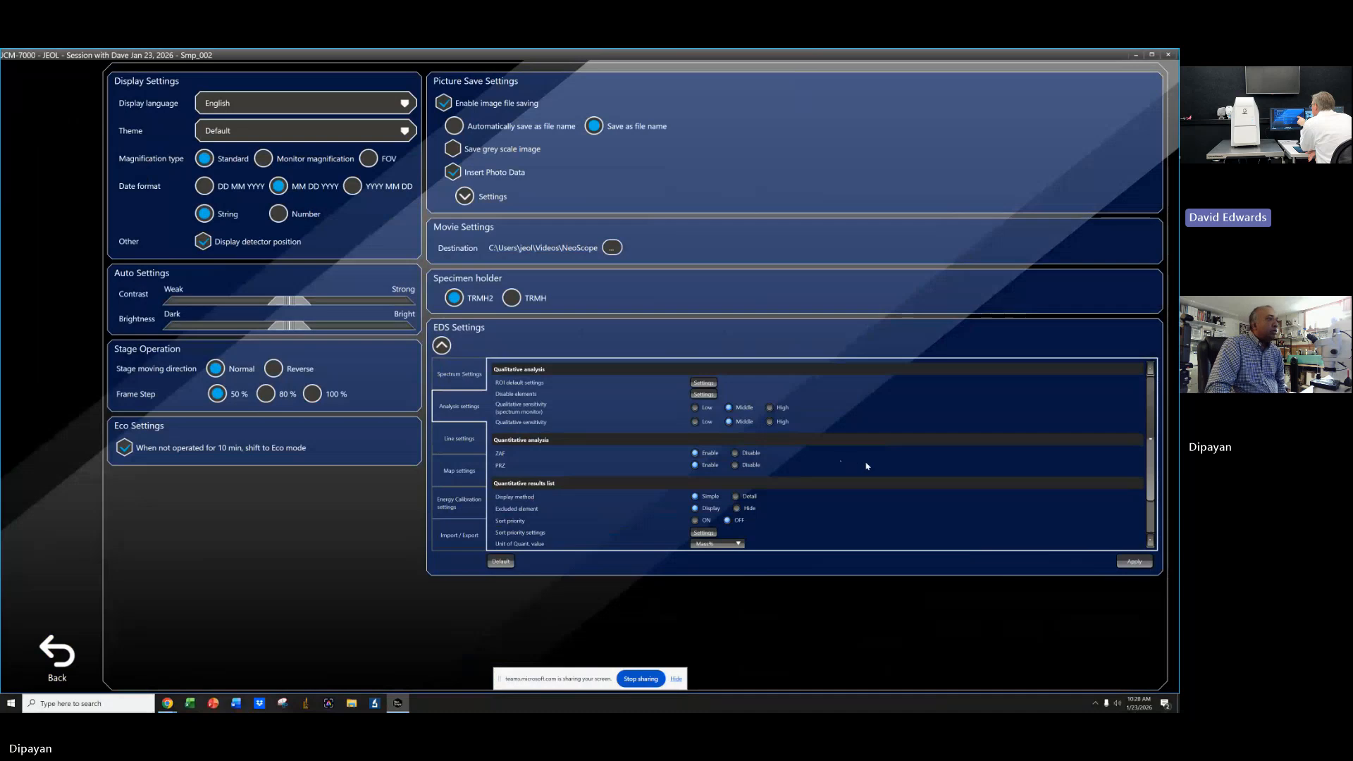
scroll(867, 466, down, 1)
scroll(858, 469, down, 4)
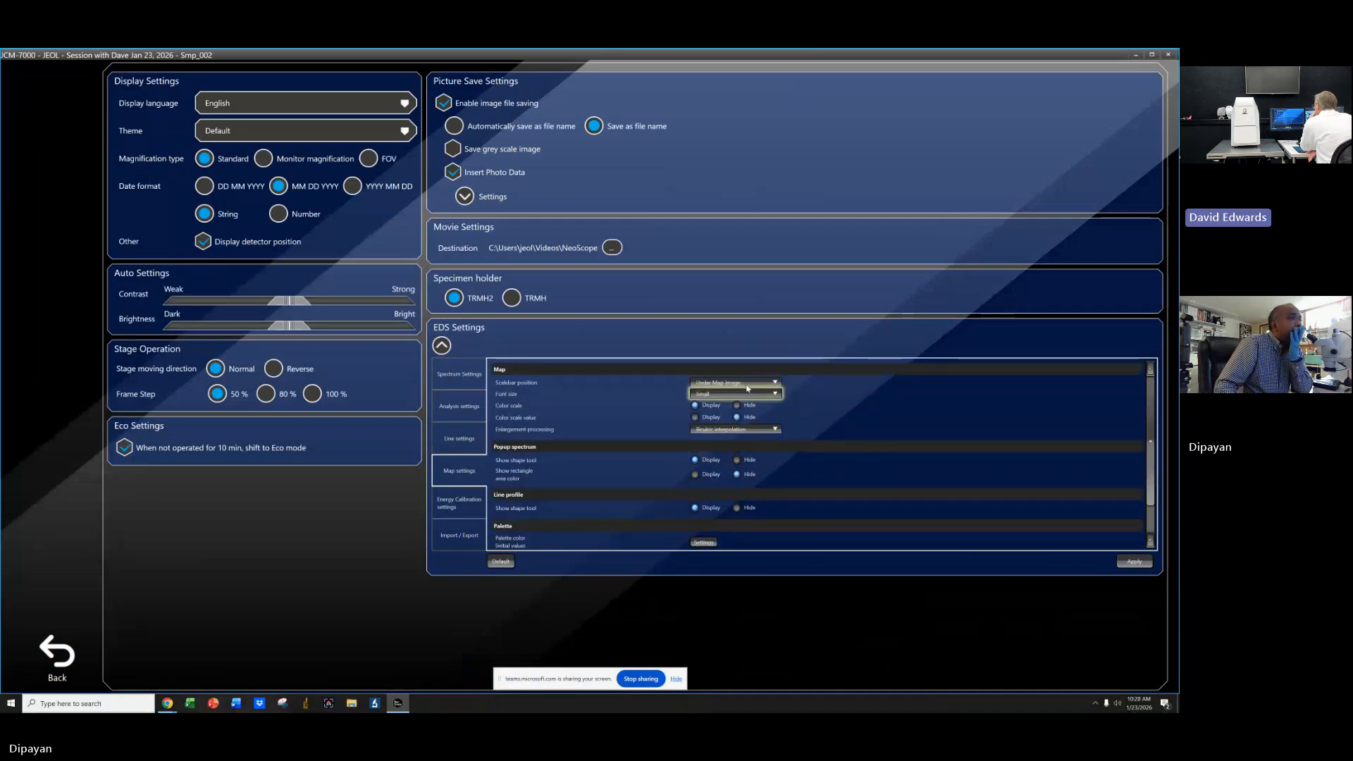
scroll(812, 469, down, 2)
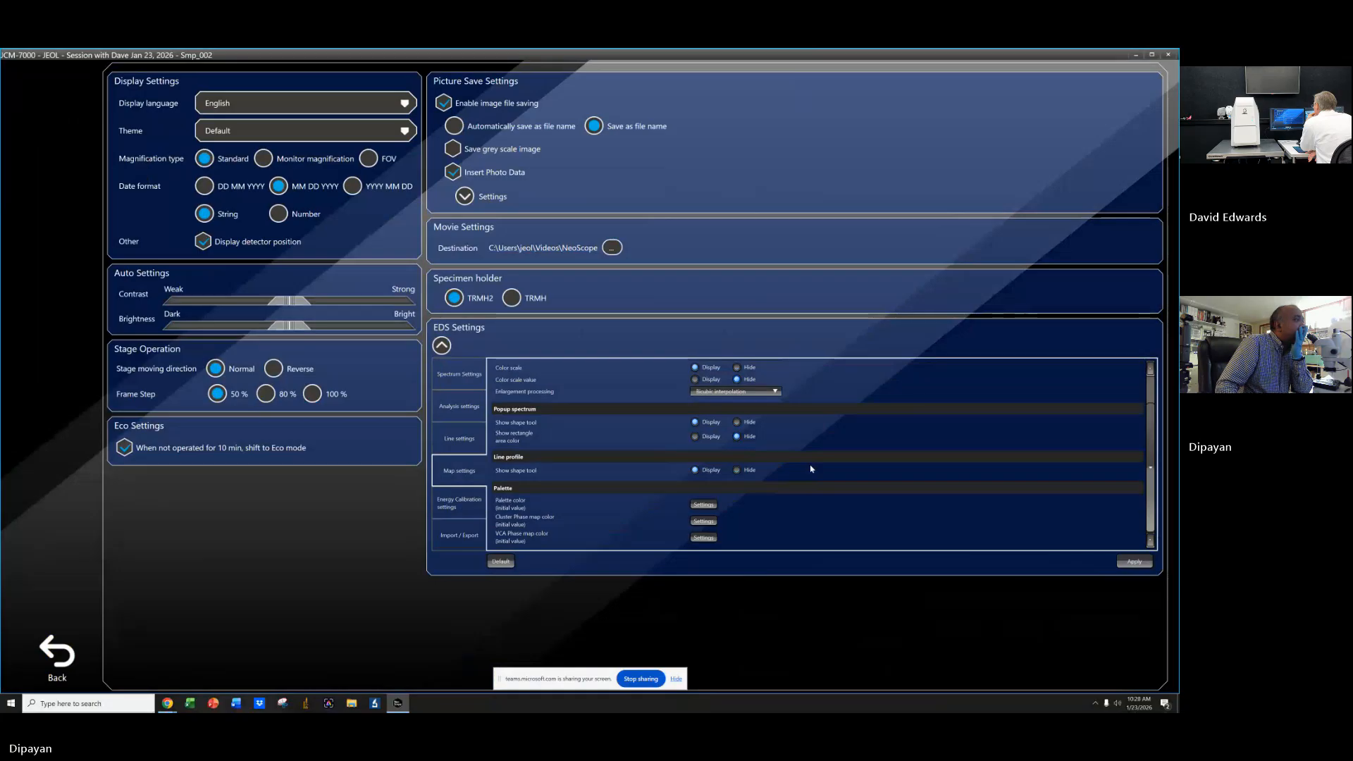
click(702, 505)
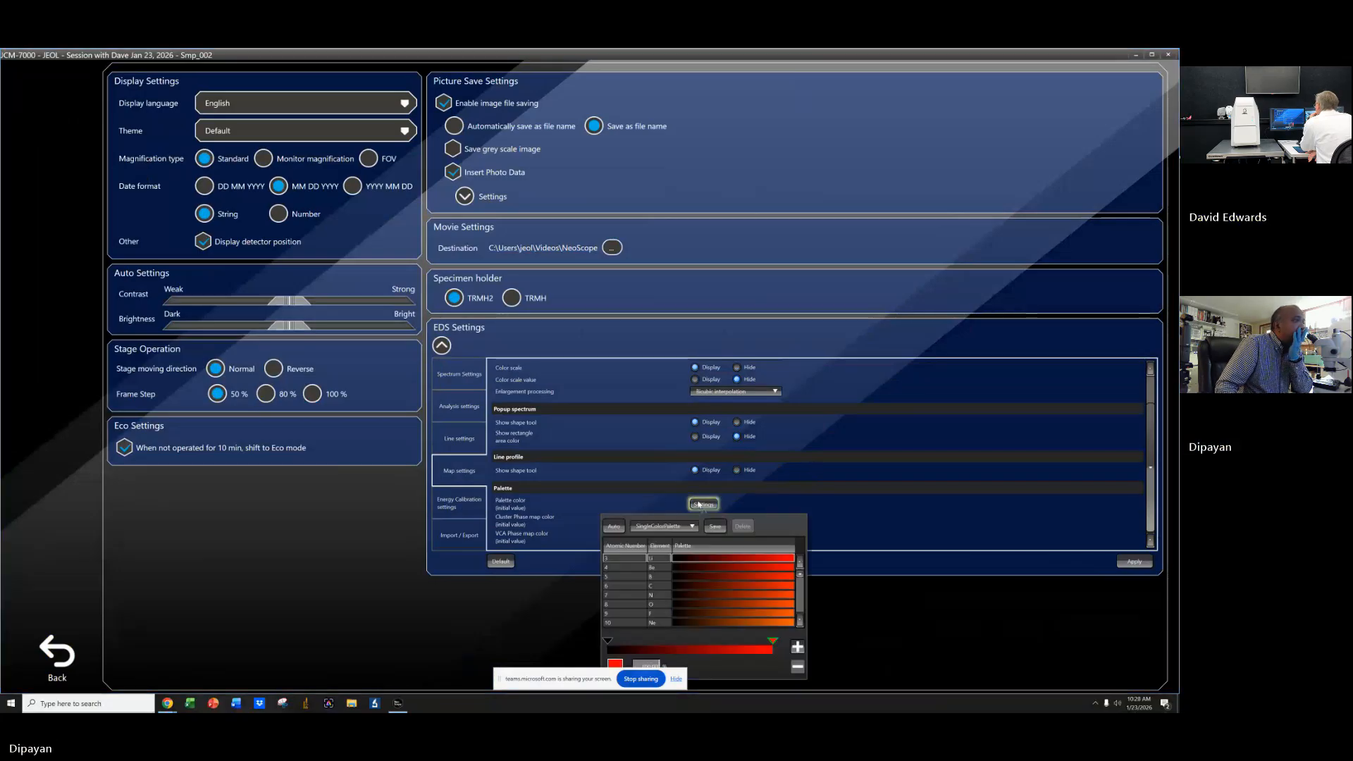
click(615, 526)
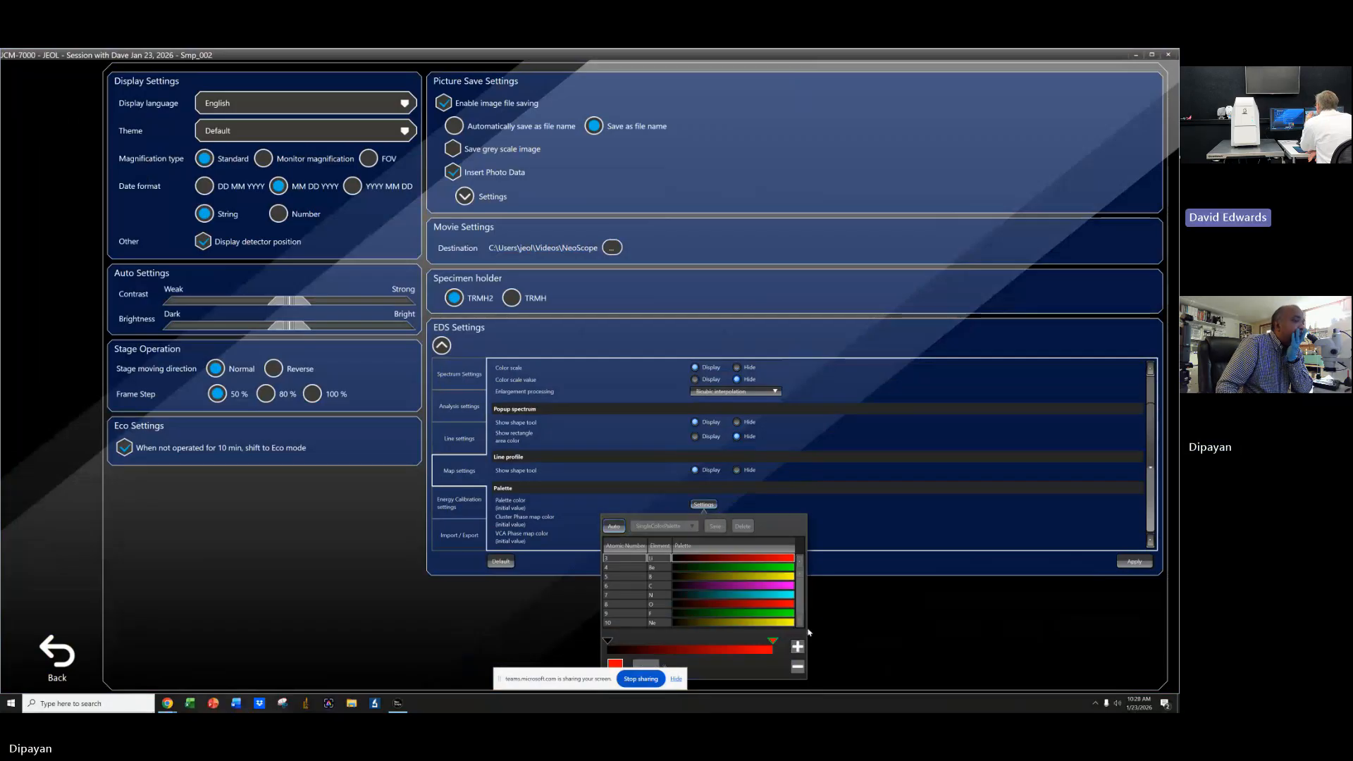
click(844, 523)
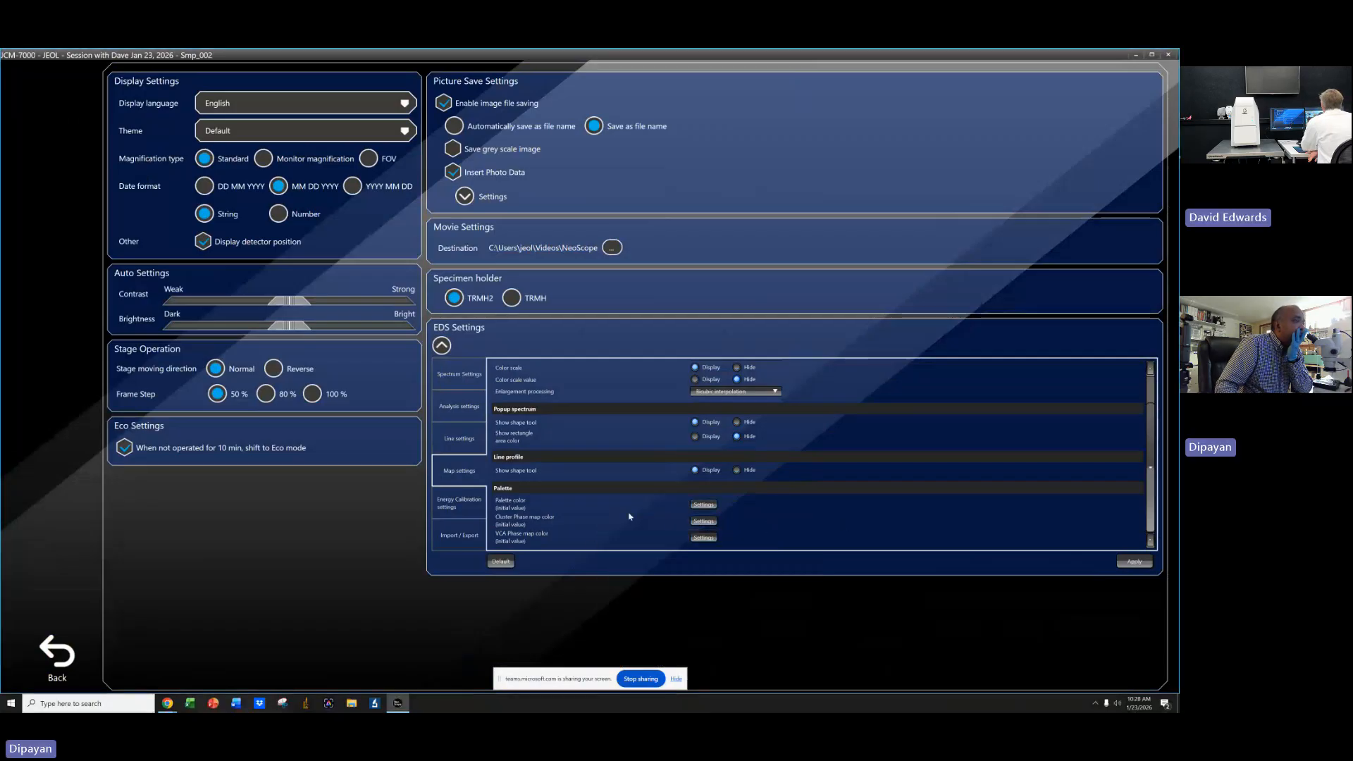
Open and close the Cluster Phase map color settings.
click(703, 522)
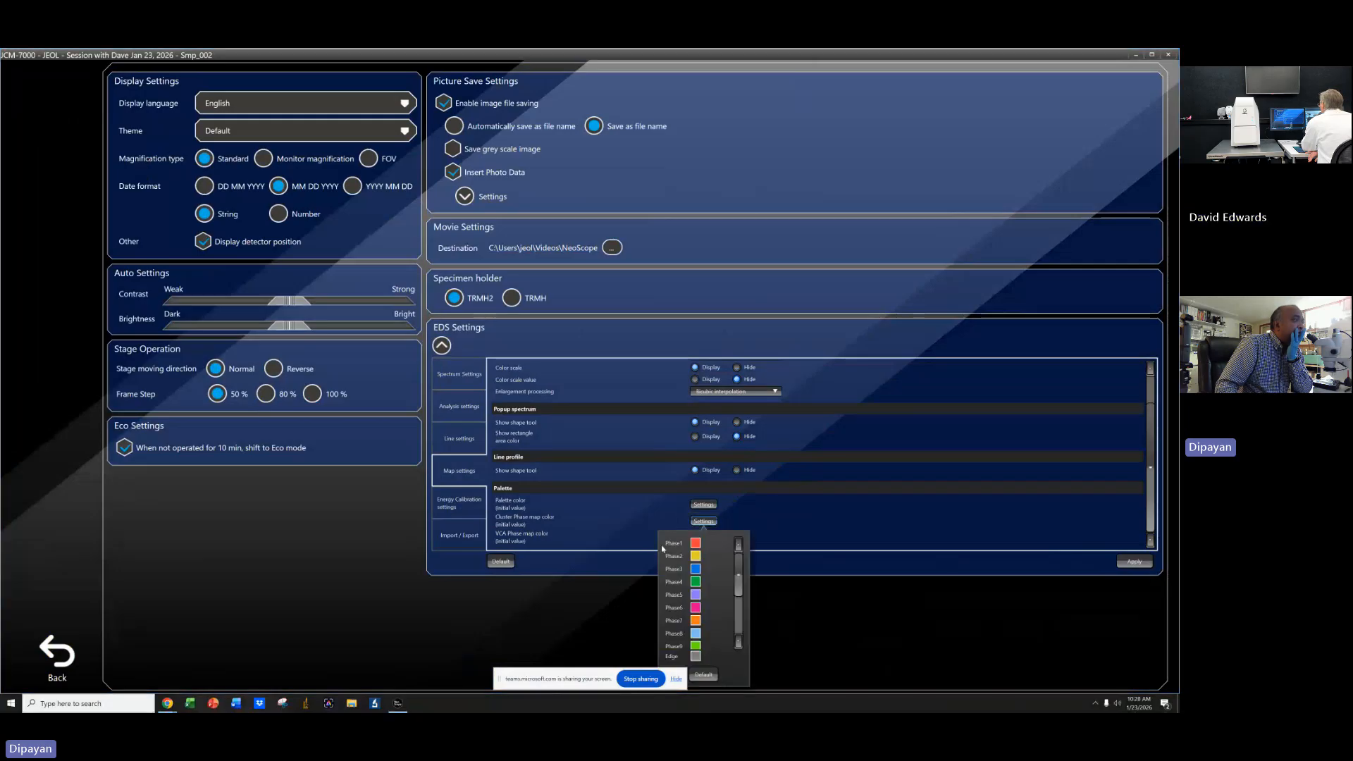
click(790, 520)
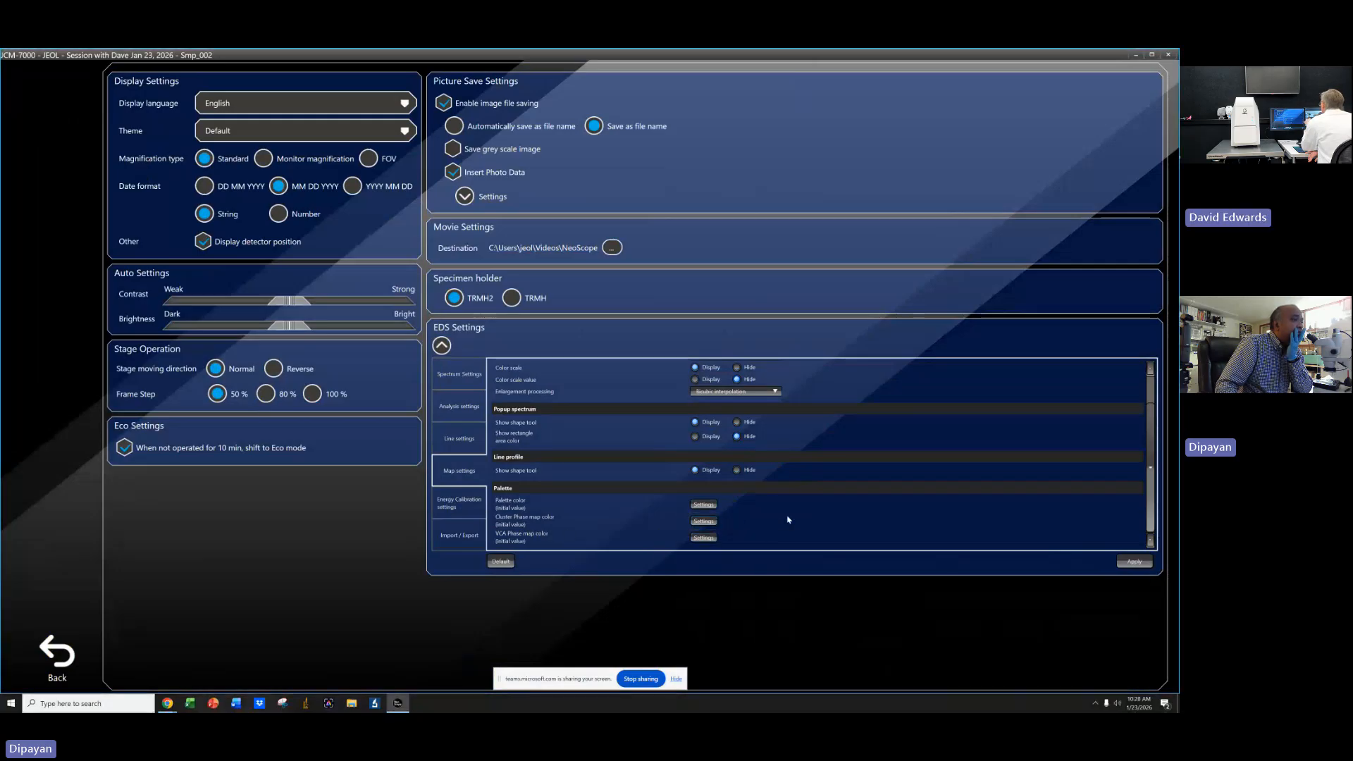
Reopen the palette color settings and toggle the Auto option again.
click(705, 506)
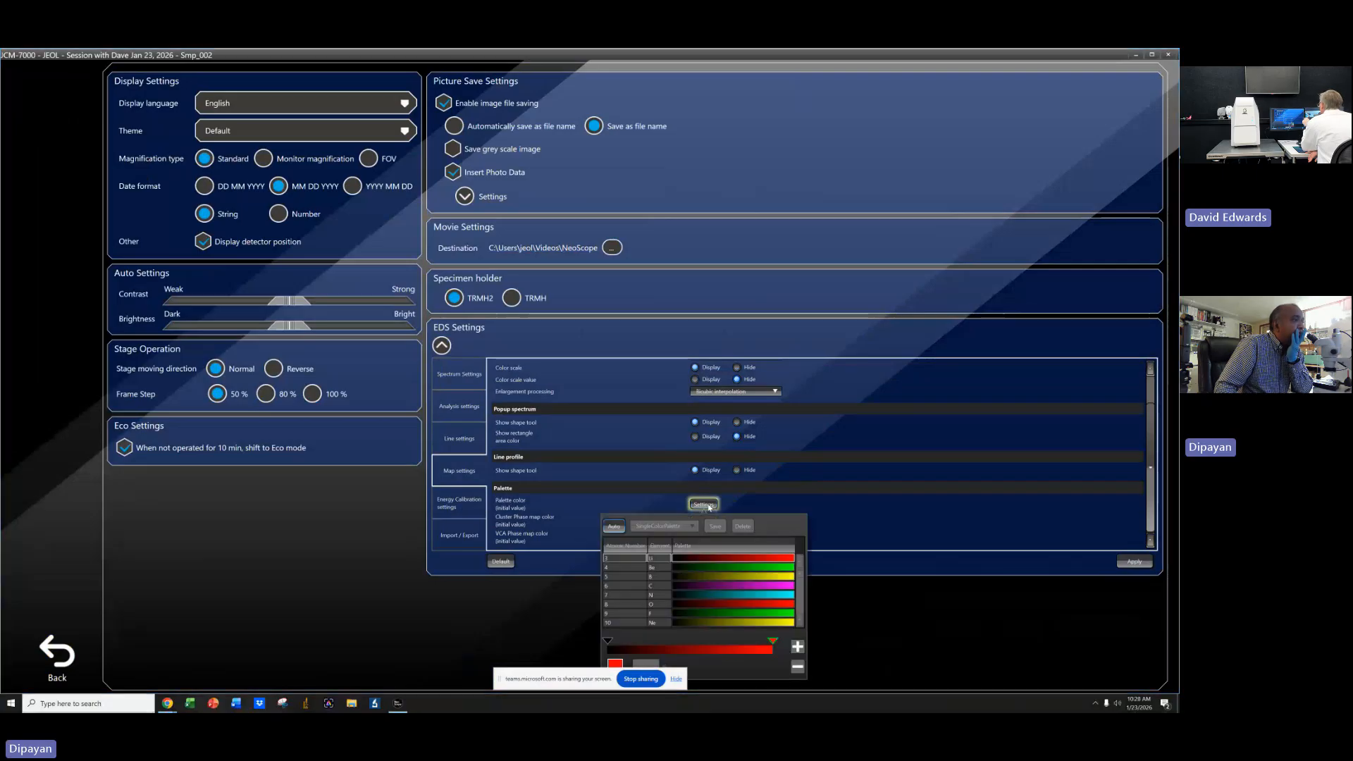
click(615, 526)
click(848, 524)
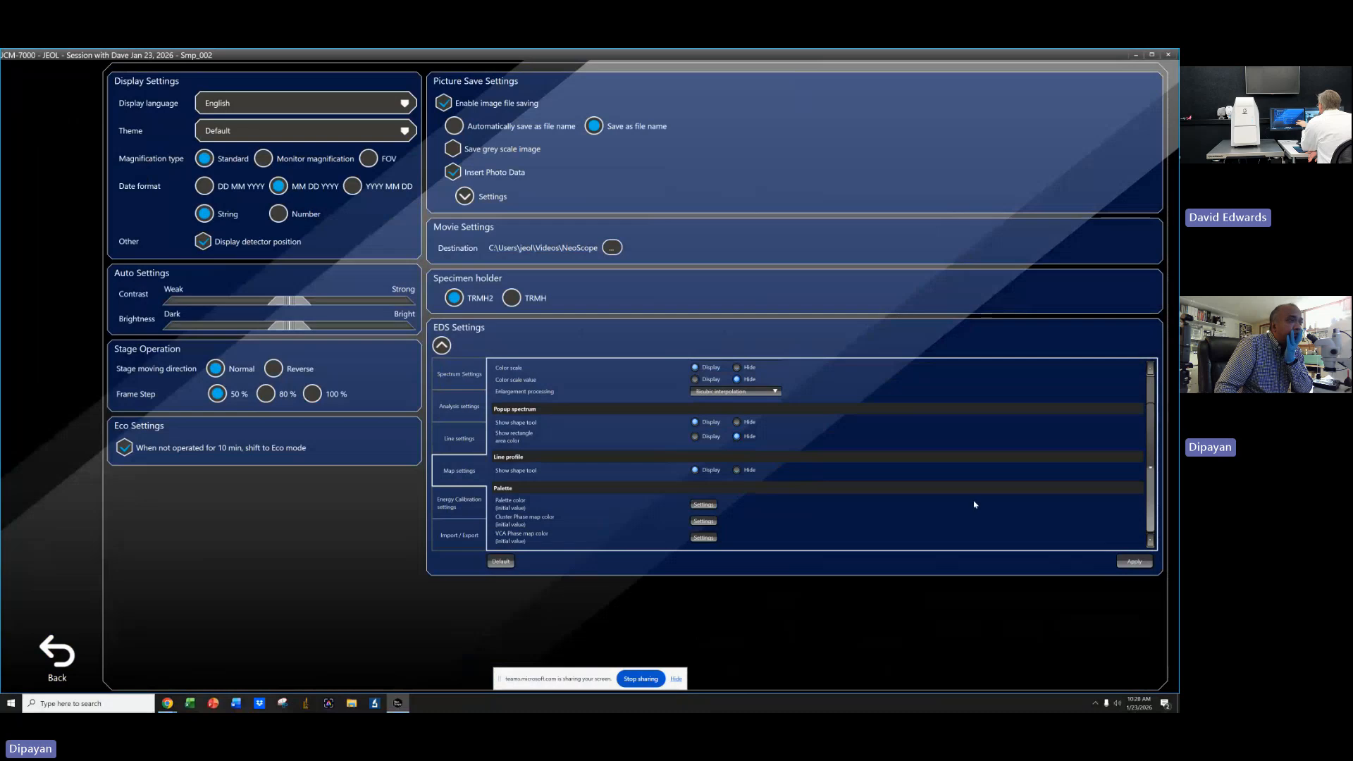
Set the map palette color to the Auto multi-color palette and apply the EDS settings.
click(716, 507)
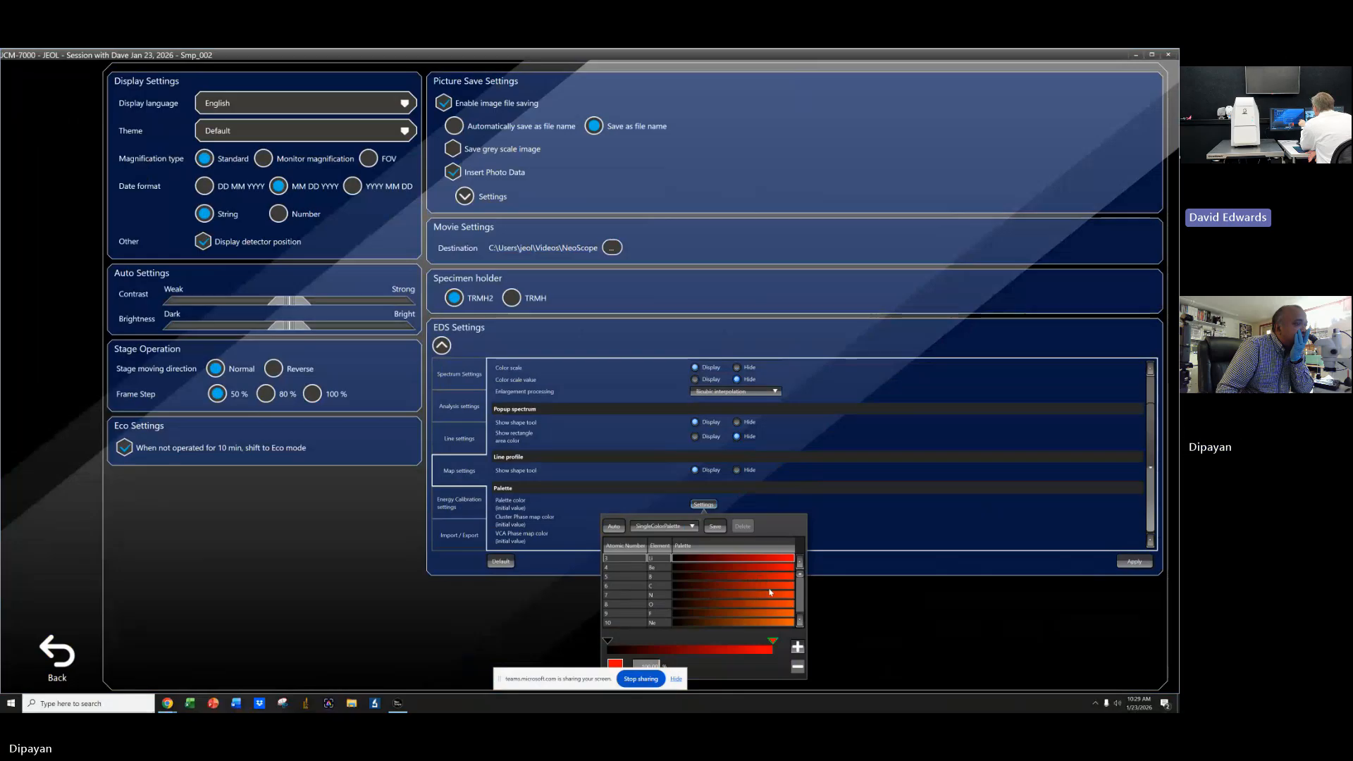
click(660, 589)
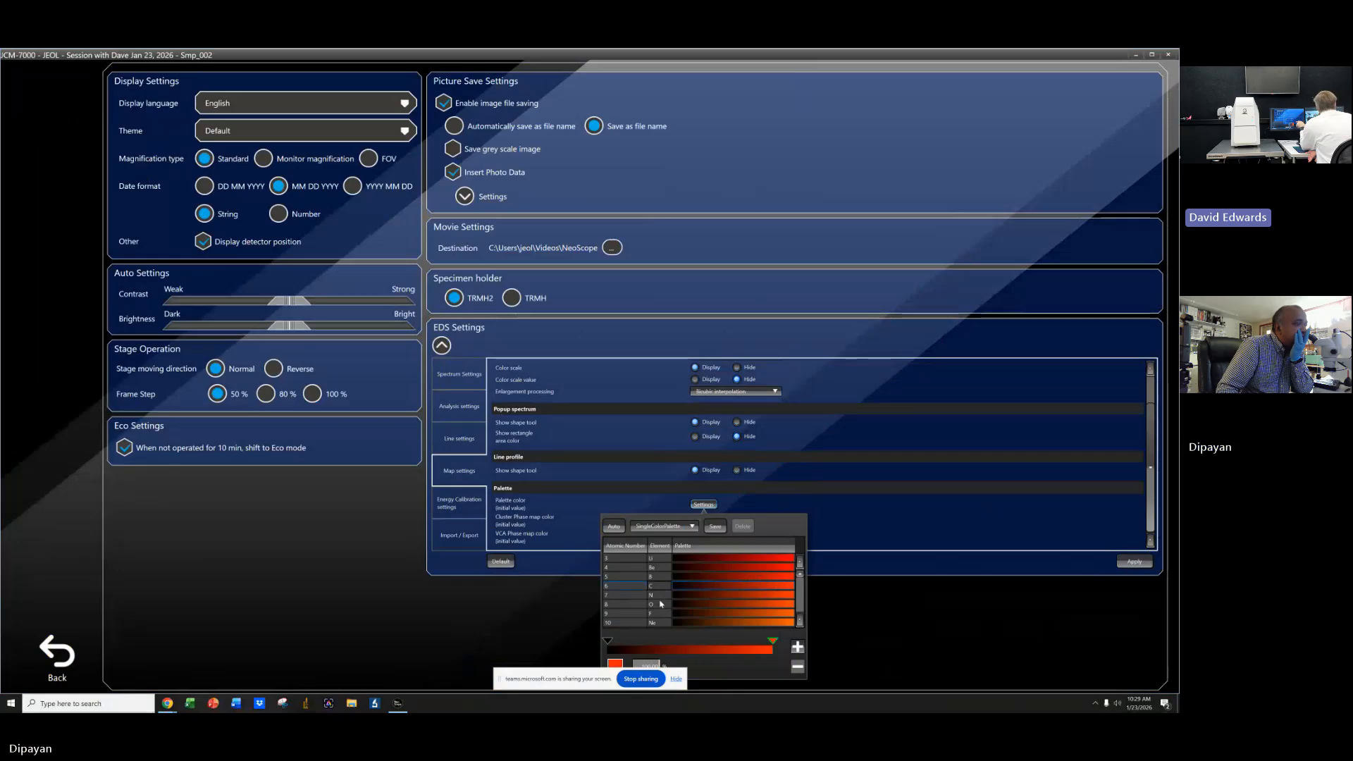
click(801, 602)
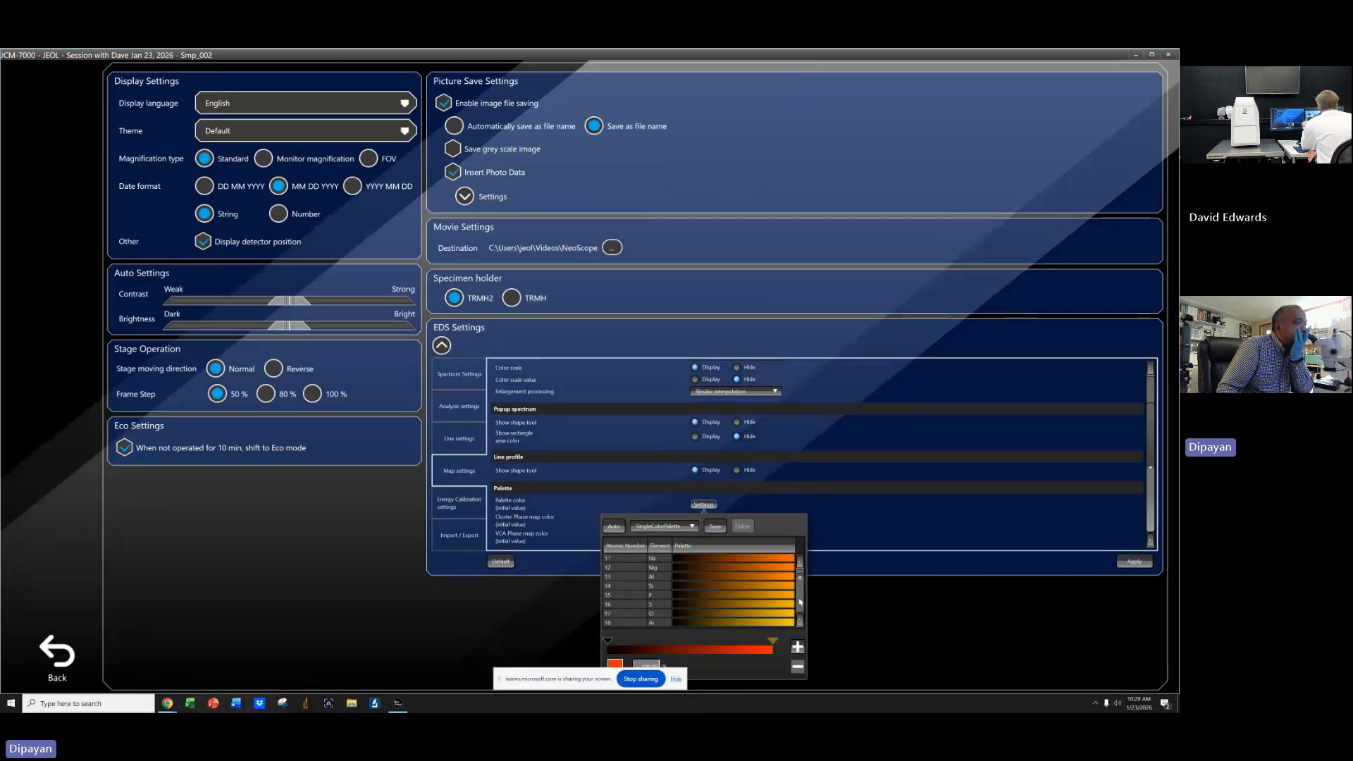
click(801, 602)
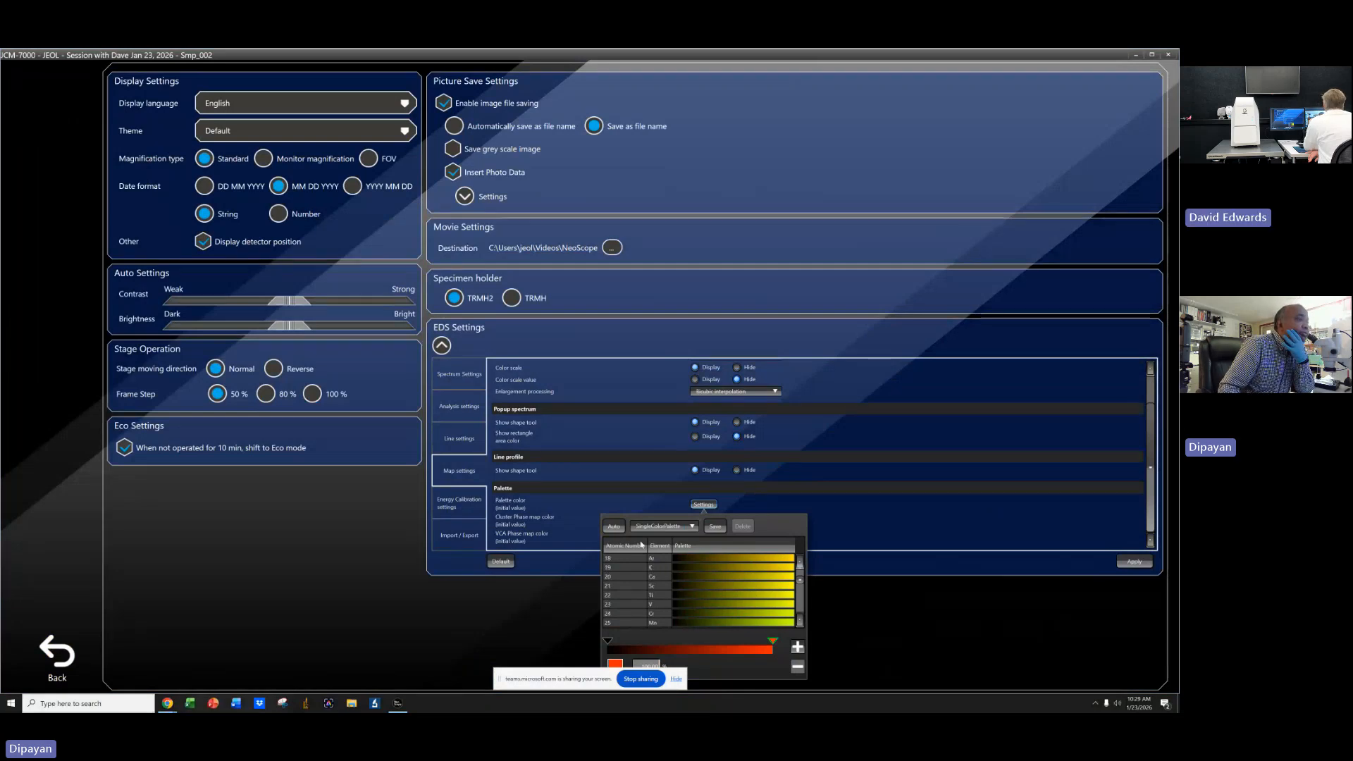
click(617, 528)
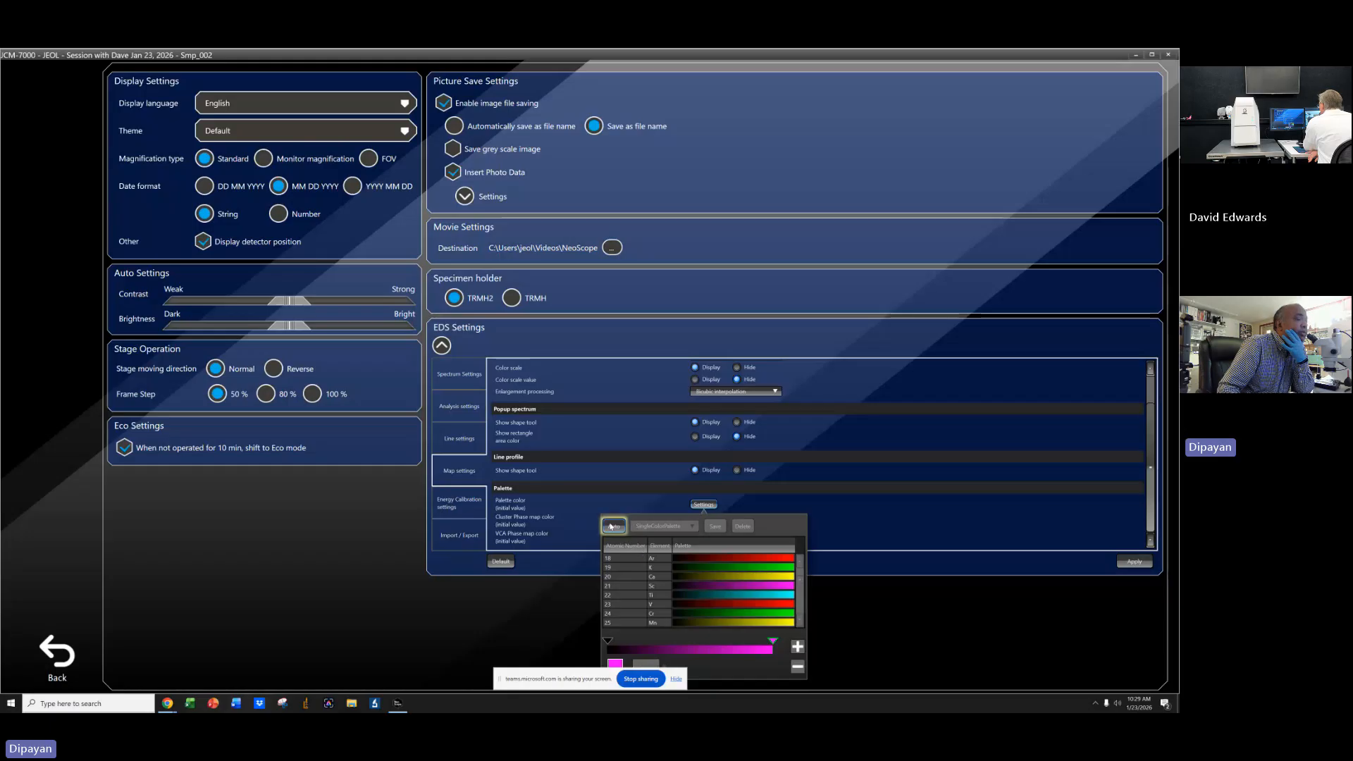
click(861, 533)
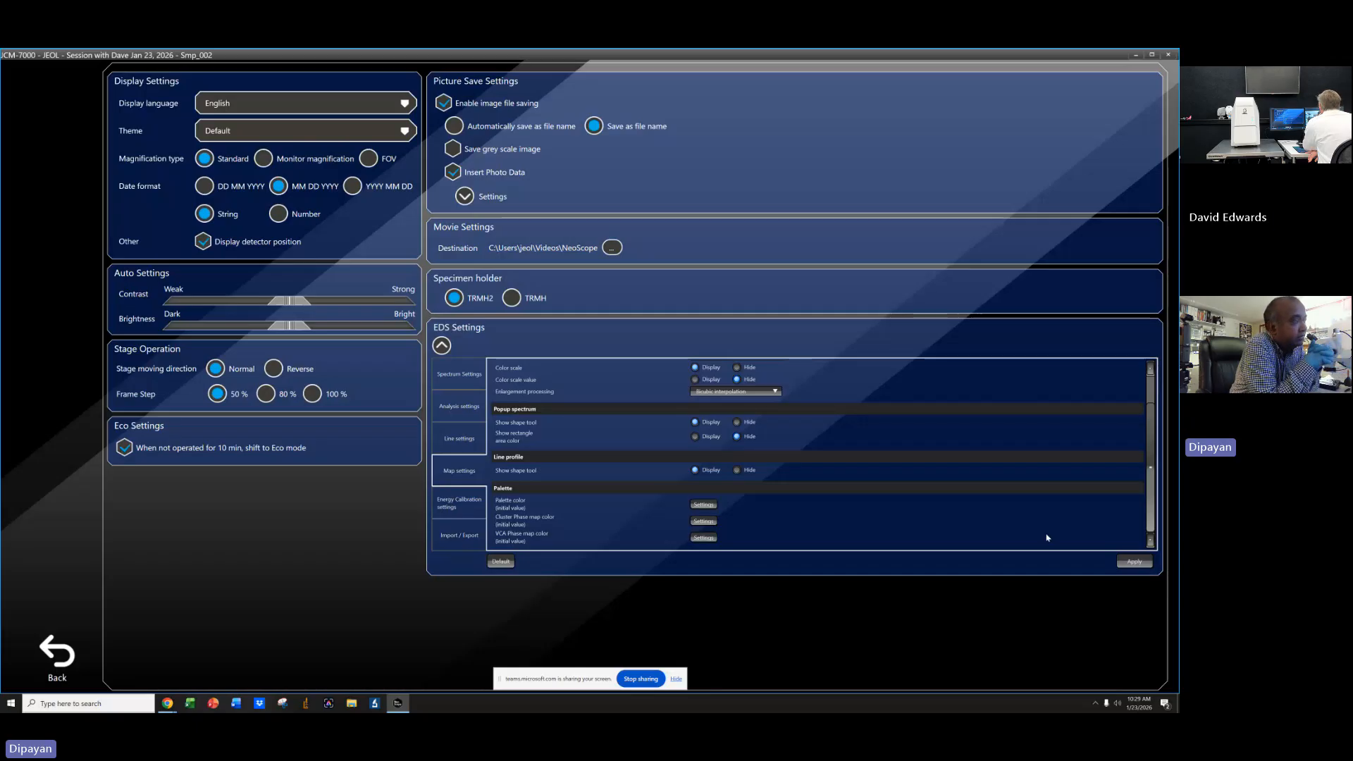
click(1120, 562)
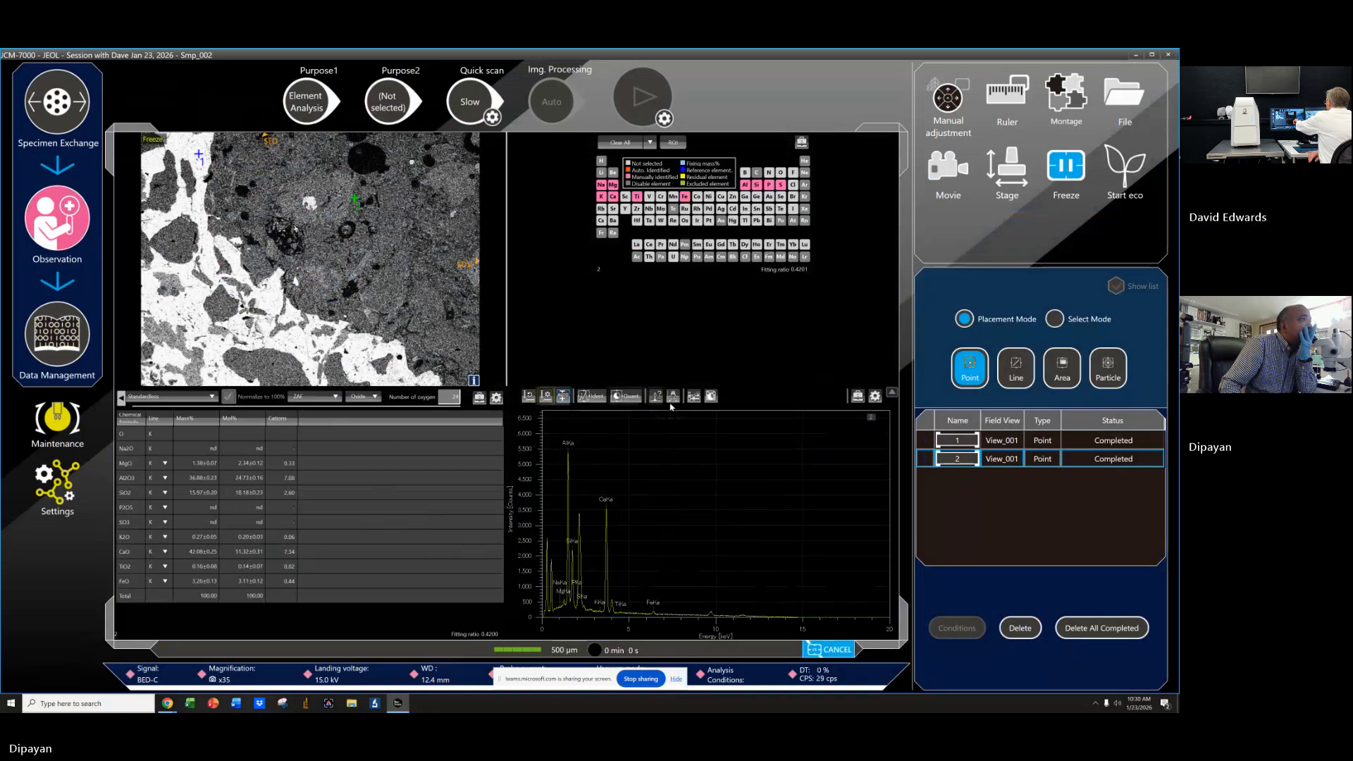
Open the enlarged quantification table and close it.
click(713, 397)
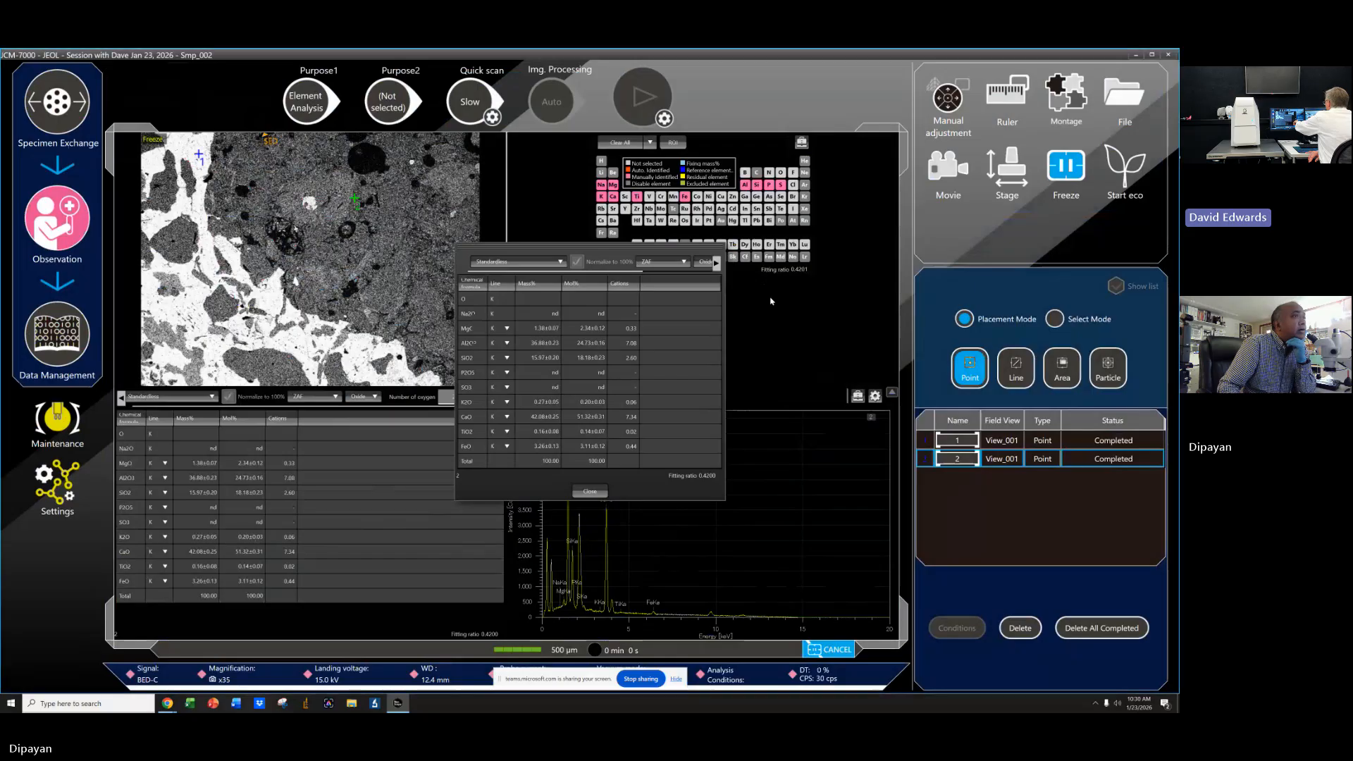
click(590, 491)
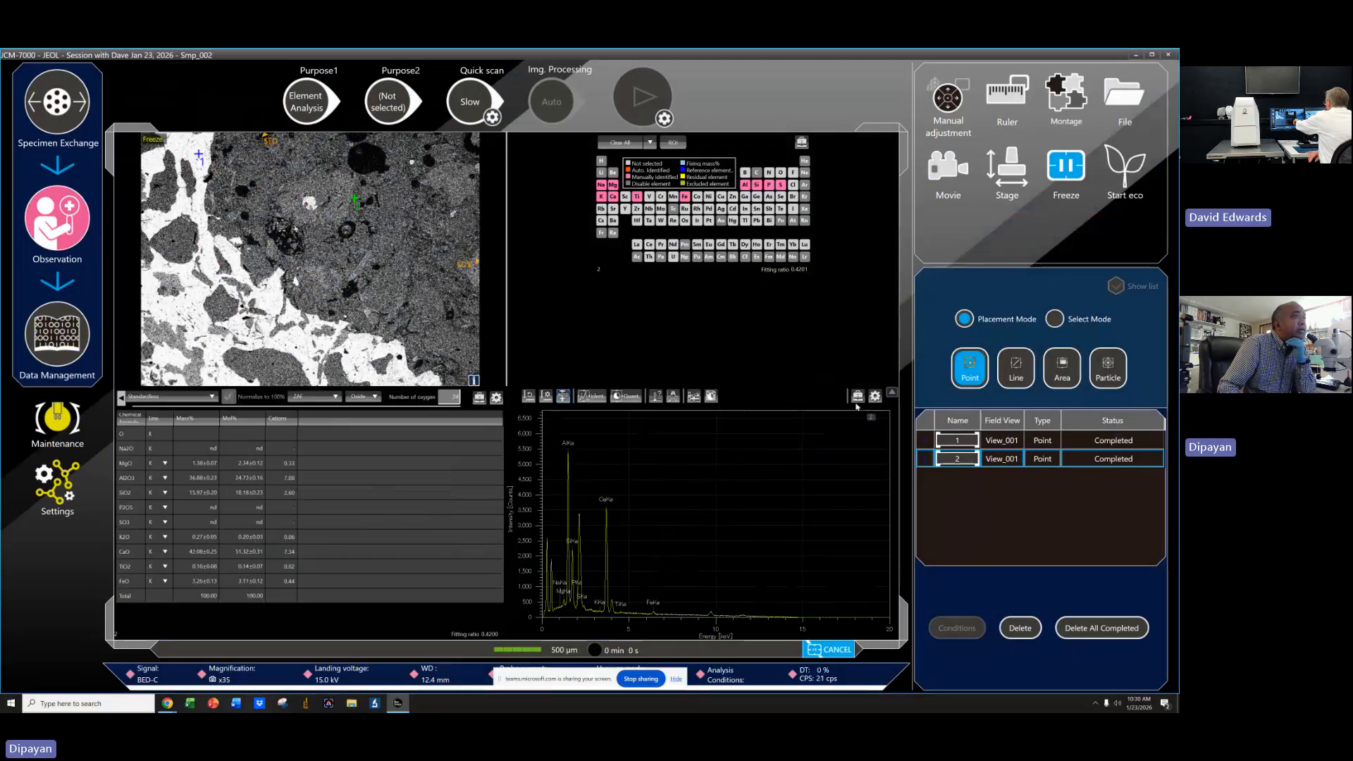
Set the current spectrum's line color to red in the spectrum display settings.
click(875, 396)
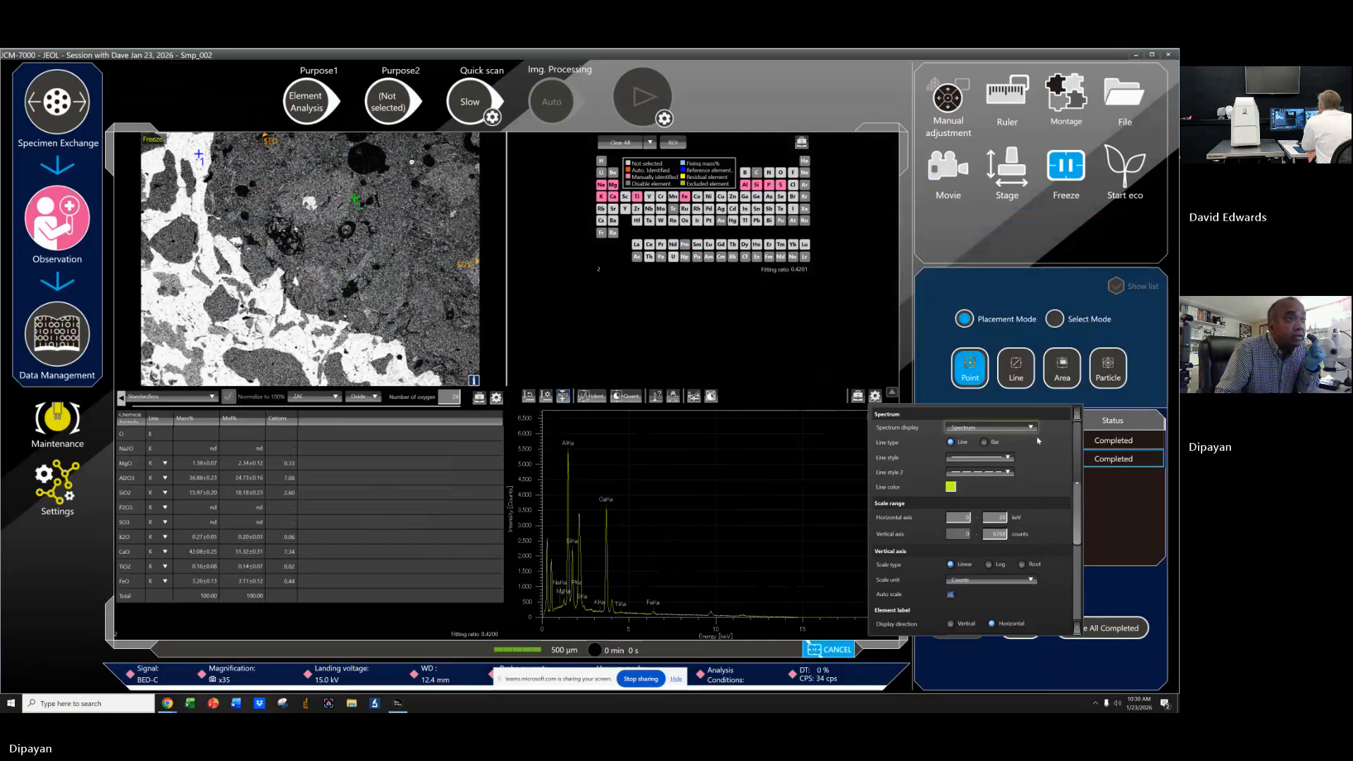
click(952, 488)
click(958, 613)
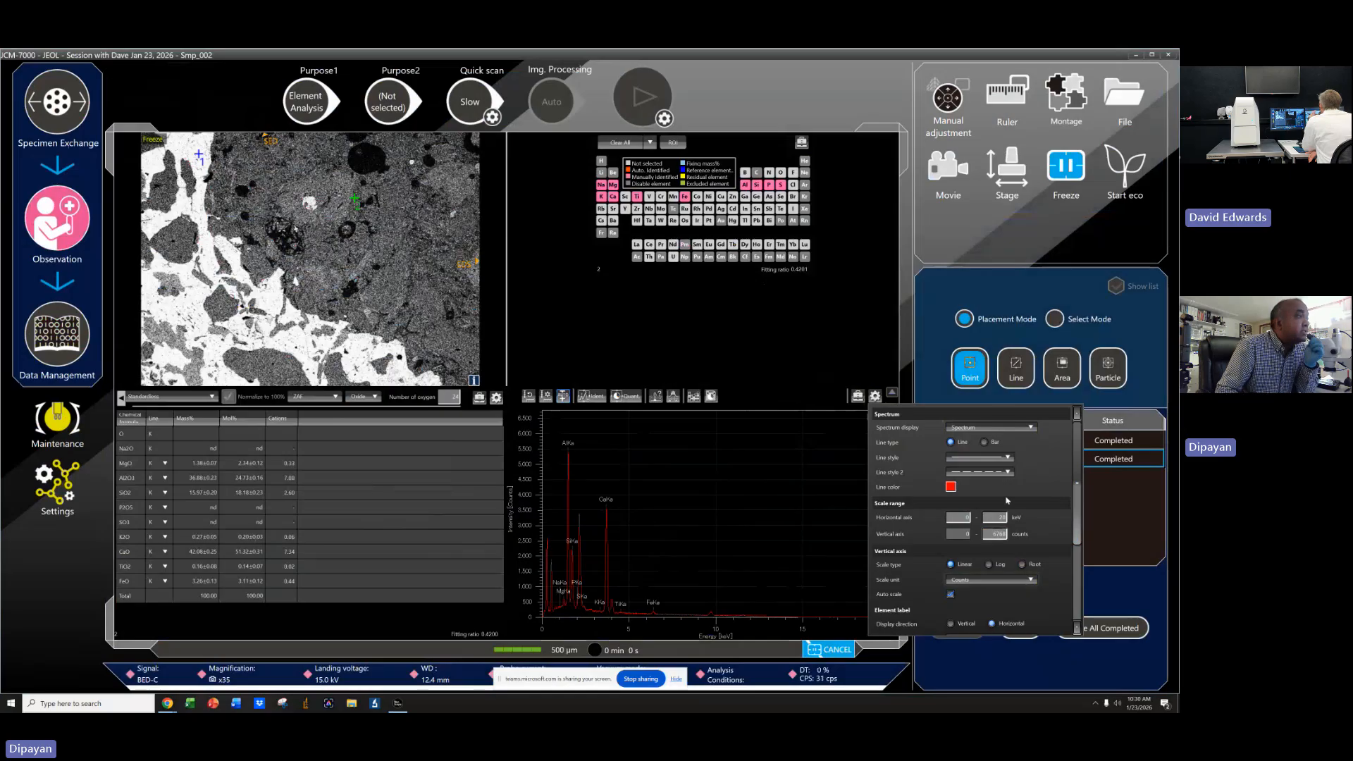
click(861, 372)
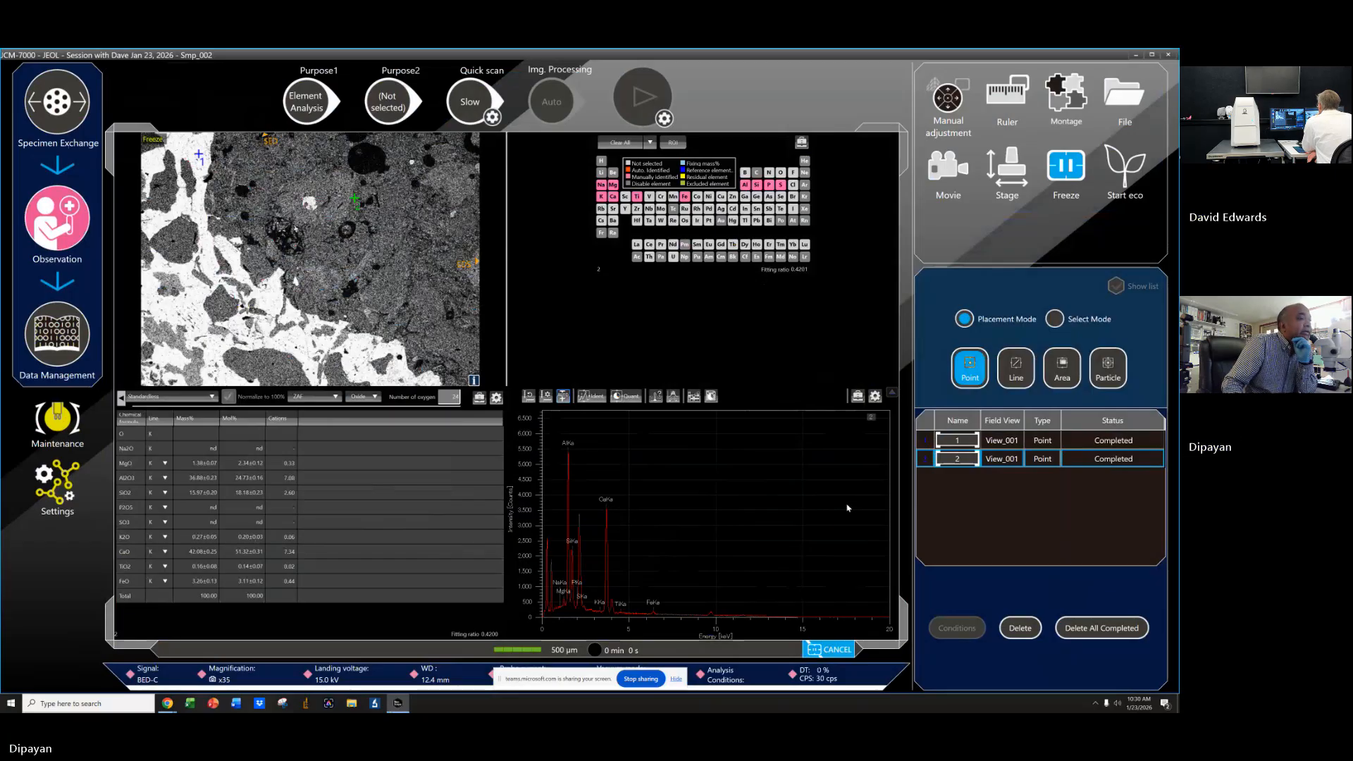
Set the spectrum display's horizontal axis range to 10 keV.
click(875, 397)
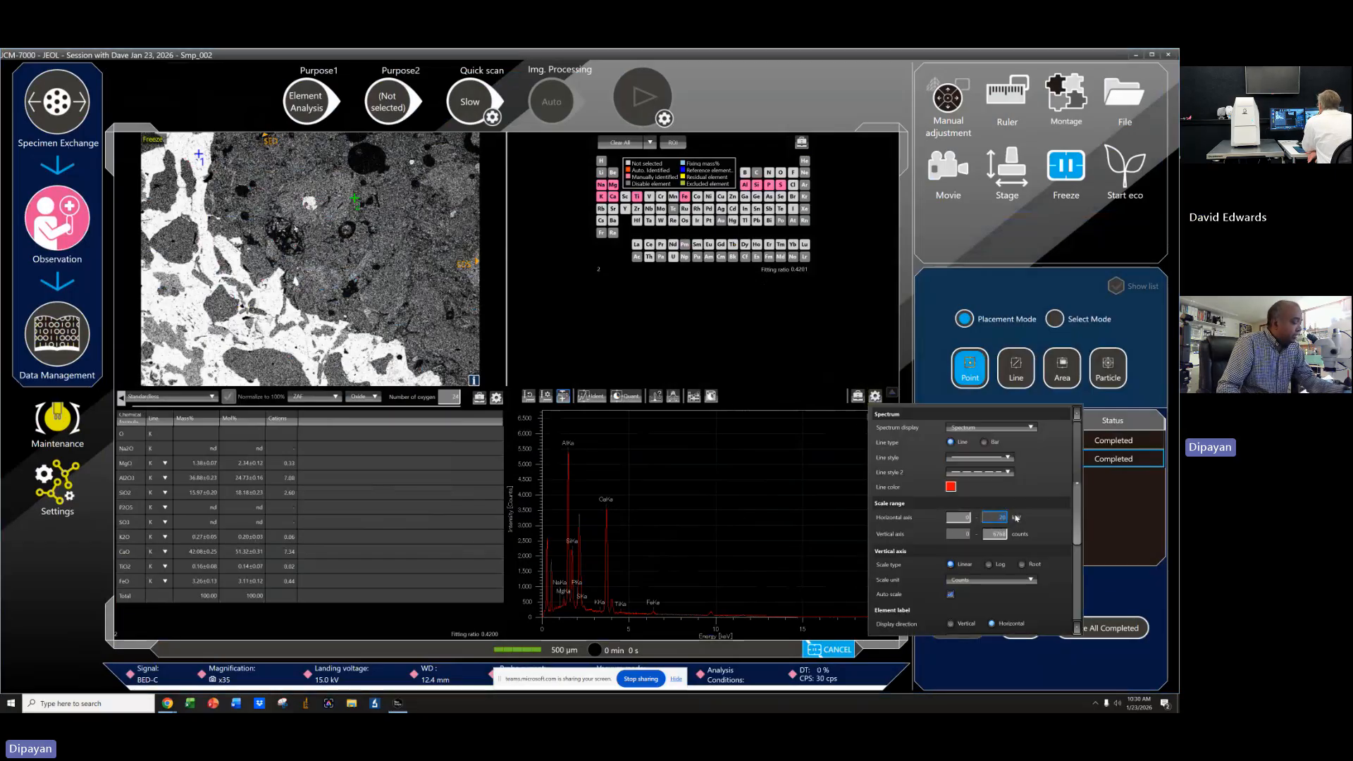
click(855, 354)
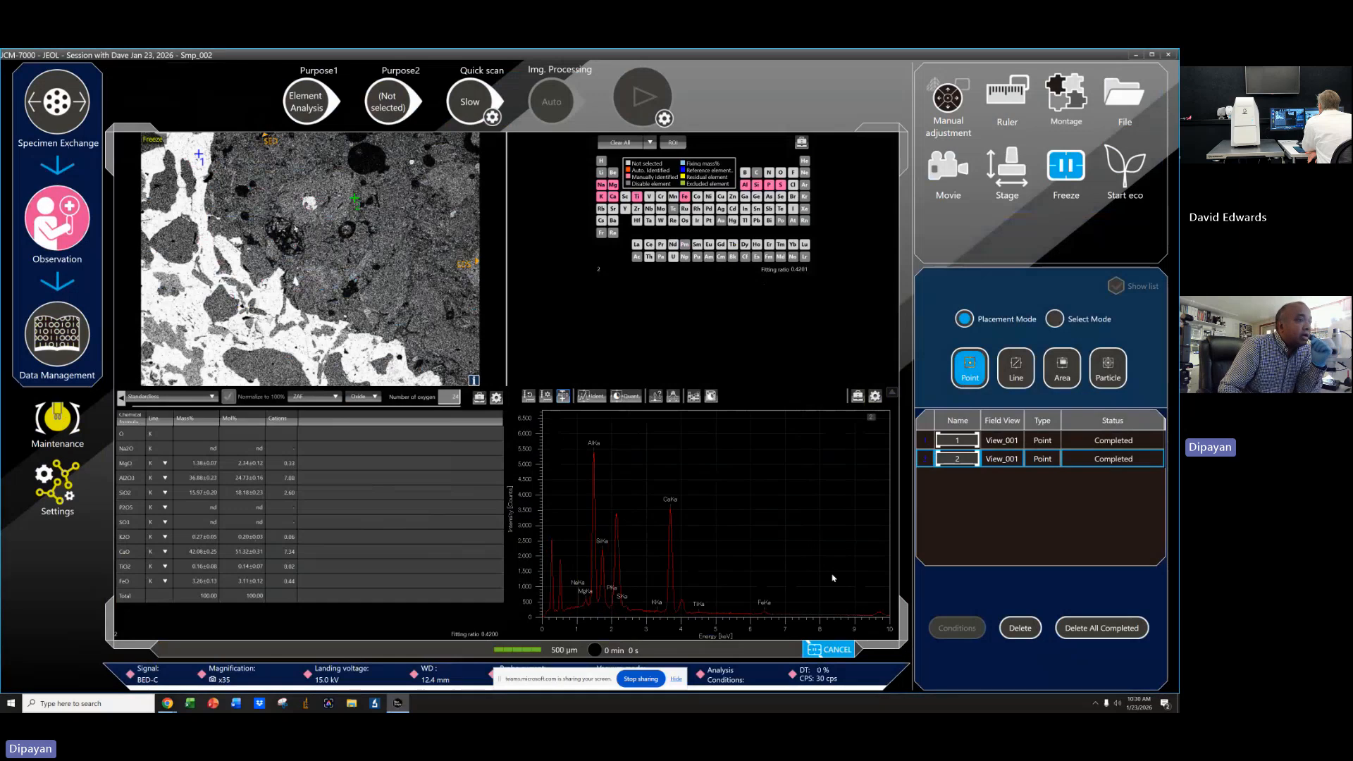
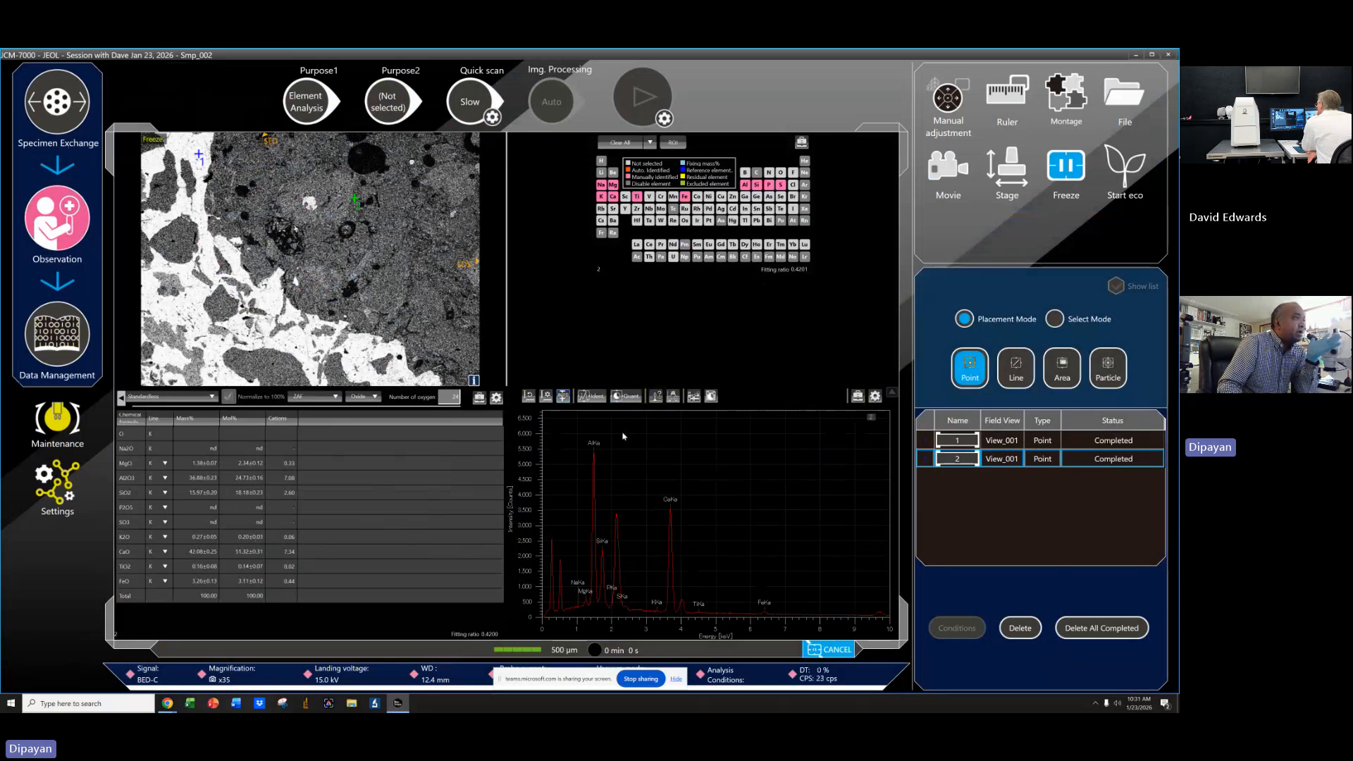
Open the enlarged quantification table, scroll through its header options, and close it again.
click(711, 397)
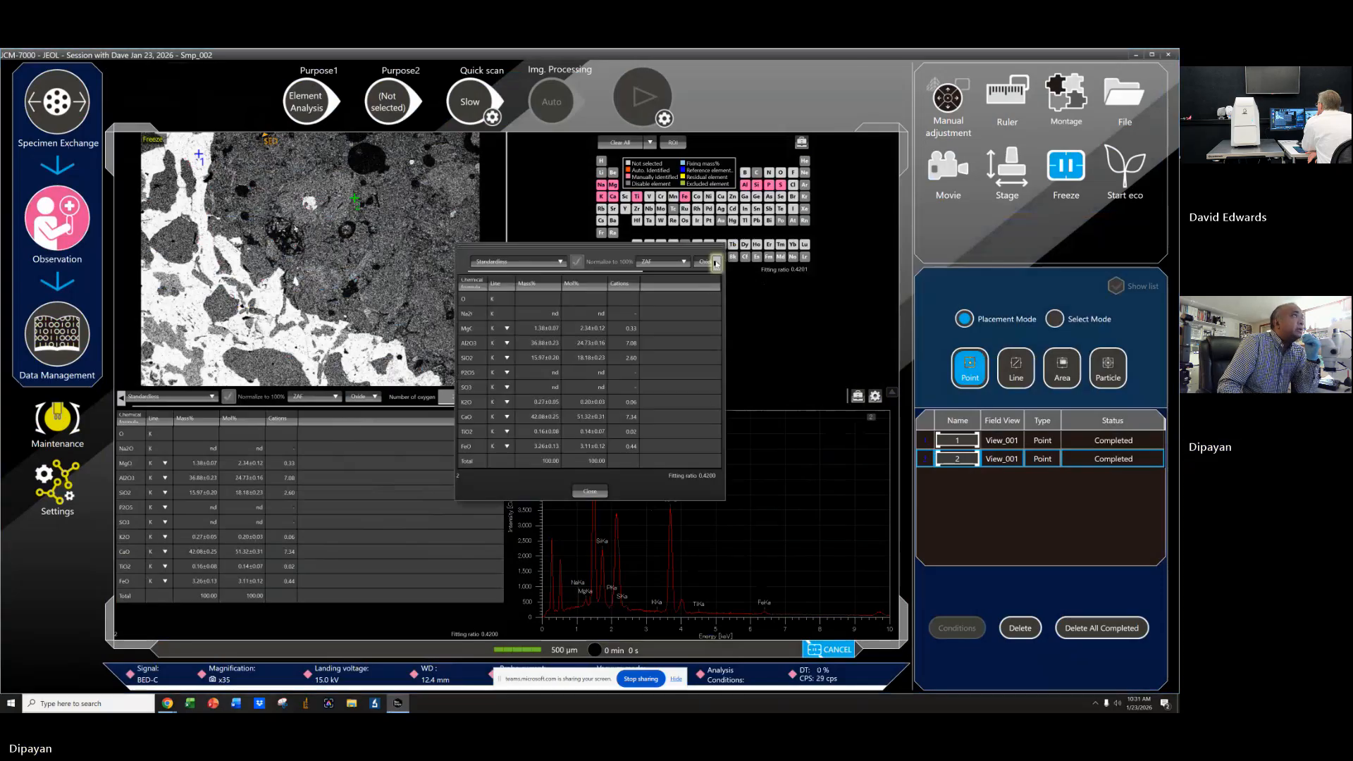
click(716, 263)
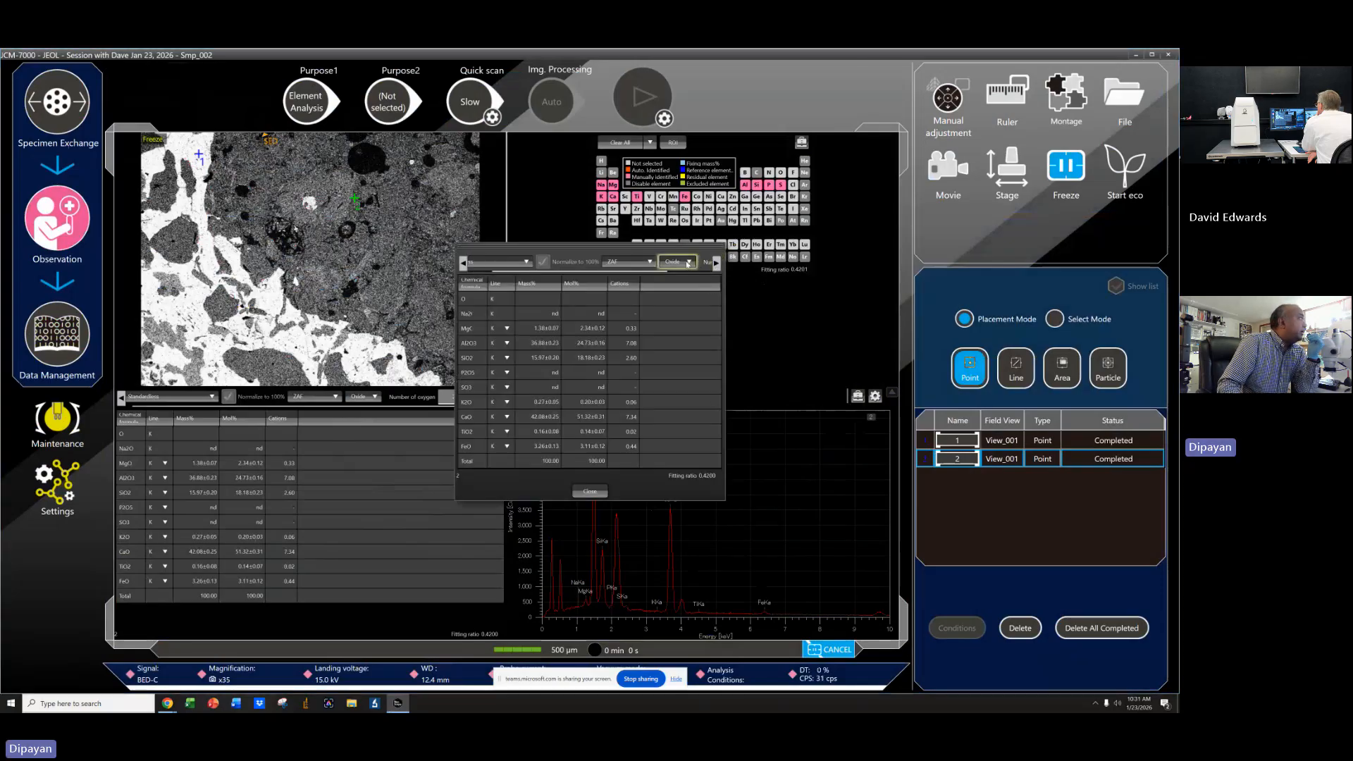
click(578, 494)
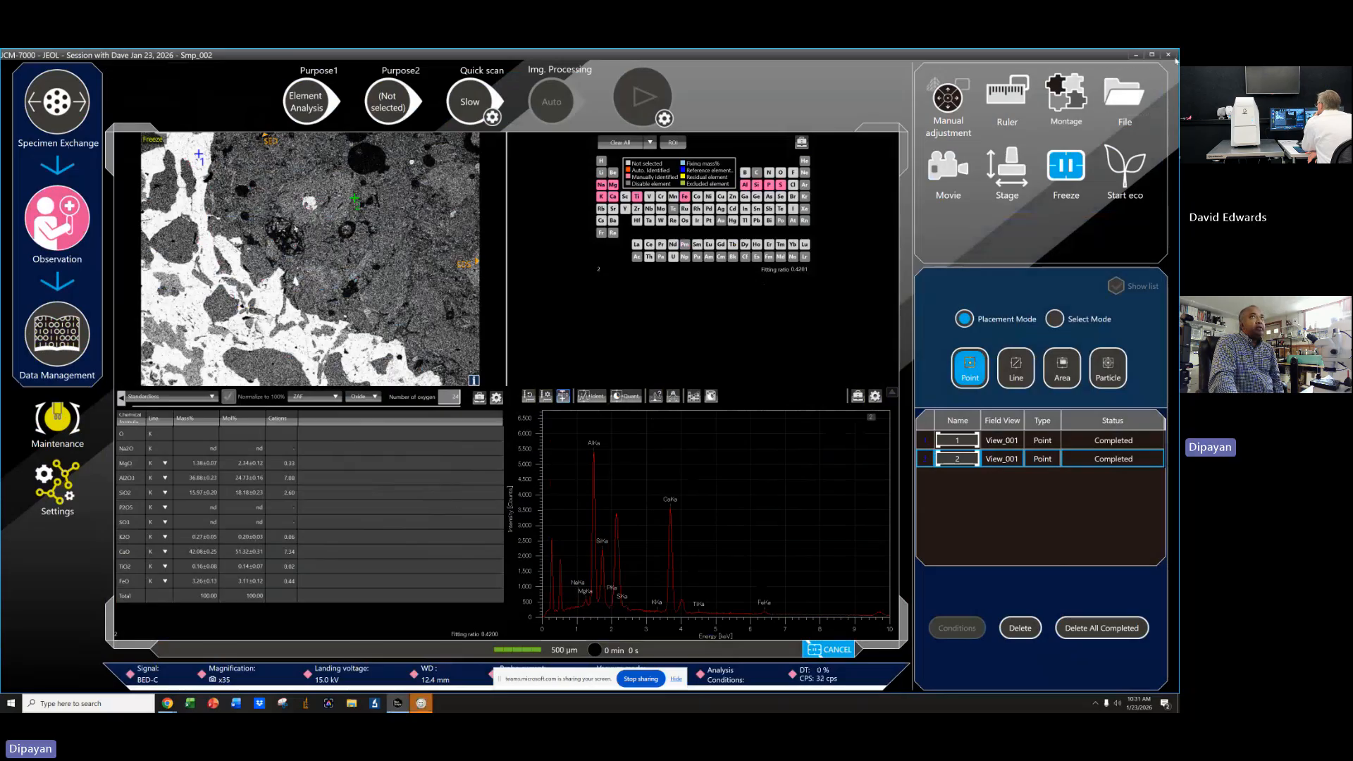
Switch to the Project - Data Control window and maximize it.
click(1135, 55)
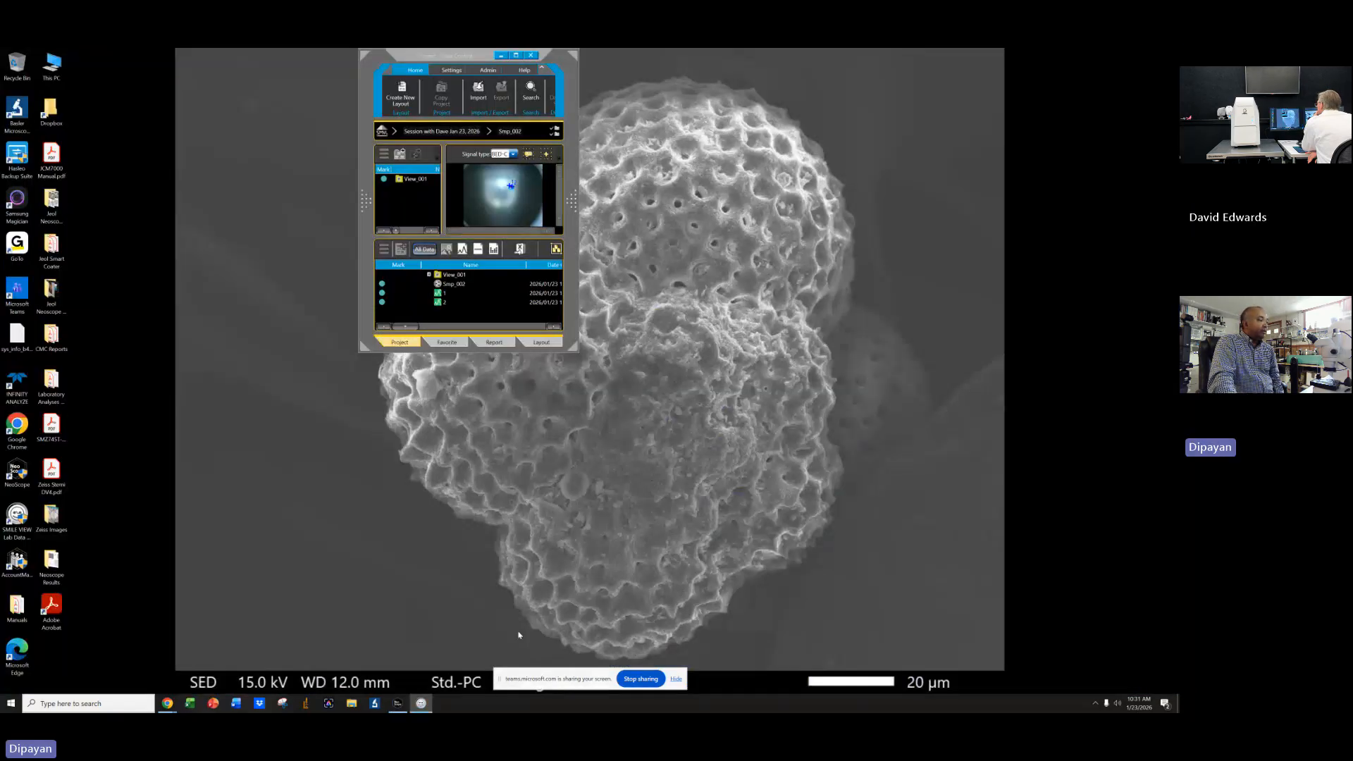
click(420, 703)
click(420, 703)
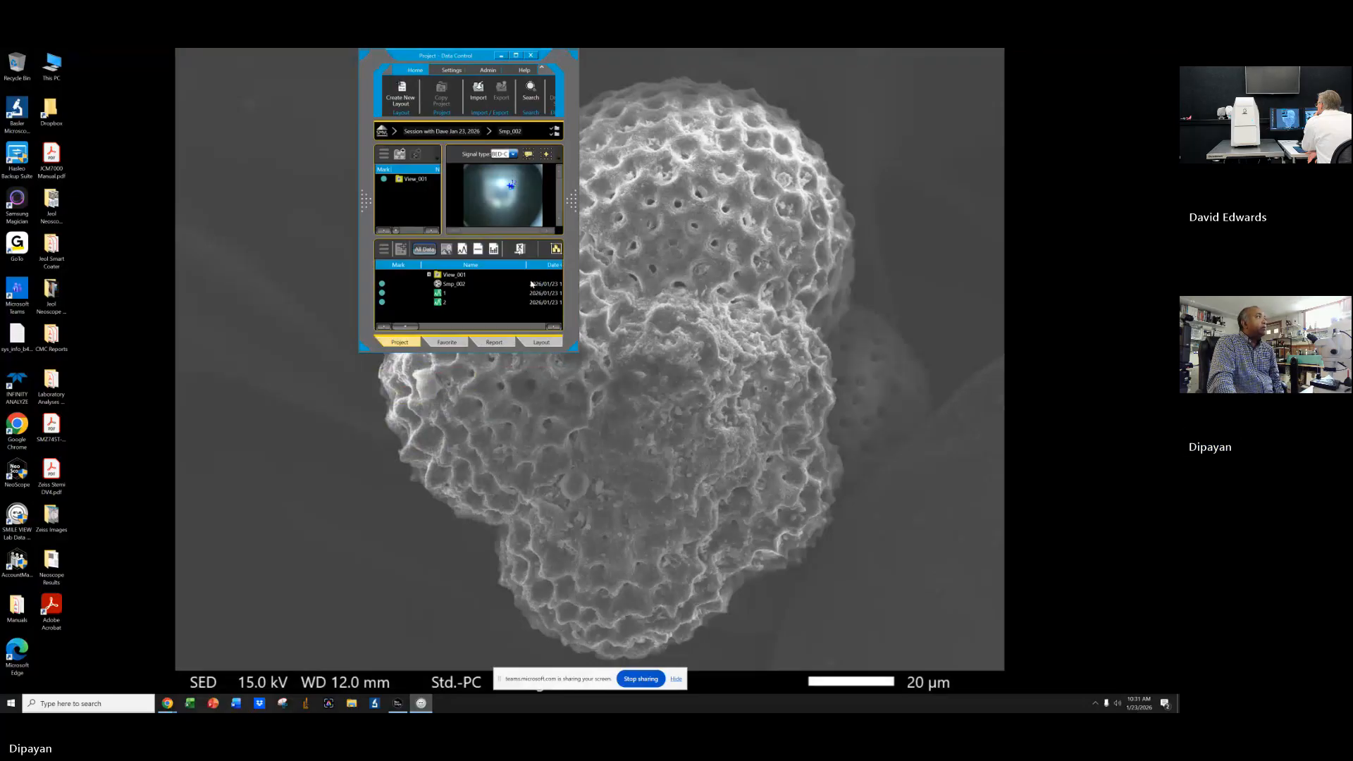
click(516, 56)
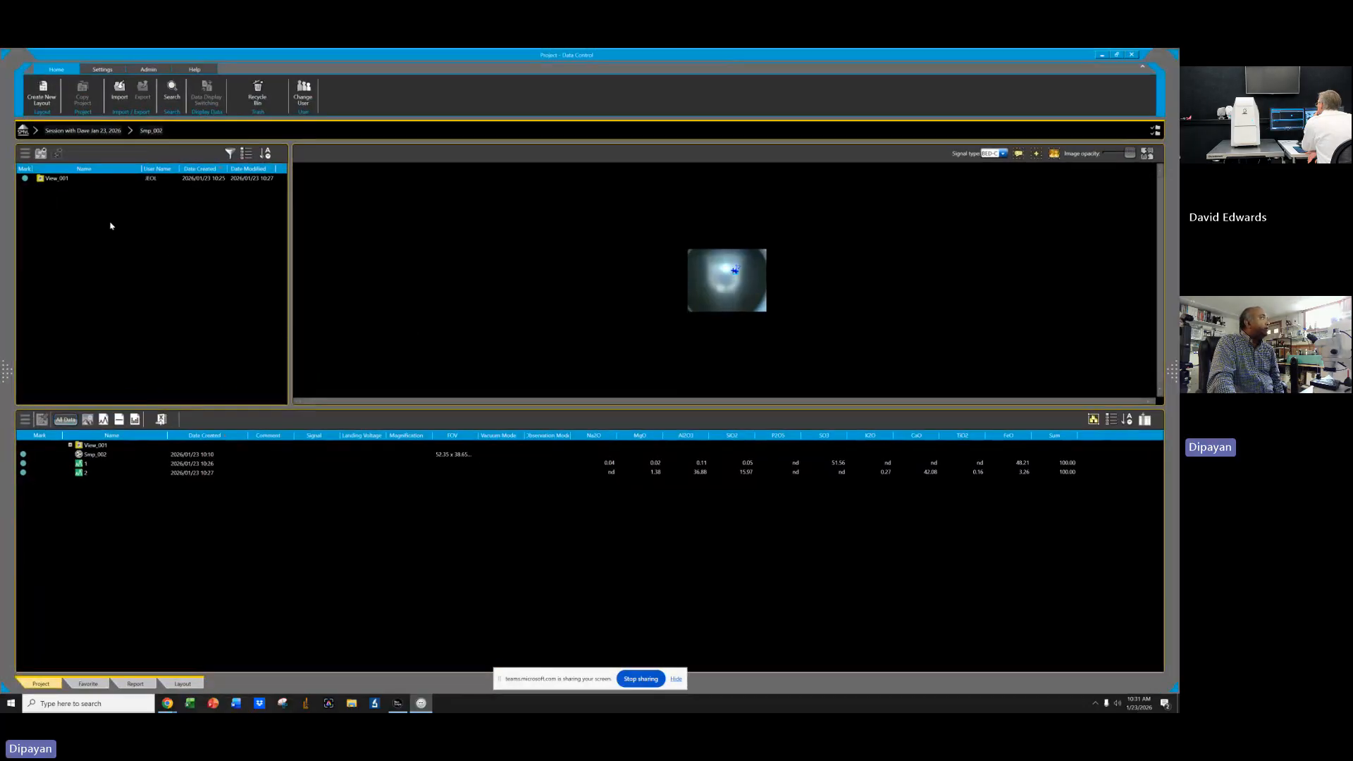
Select point analyses 1 and 2 and open them together in an analysis window.
click(82, 473)
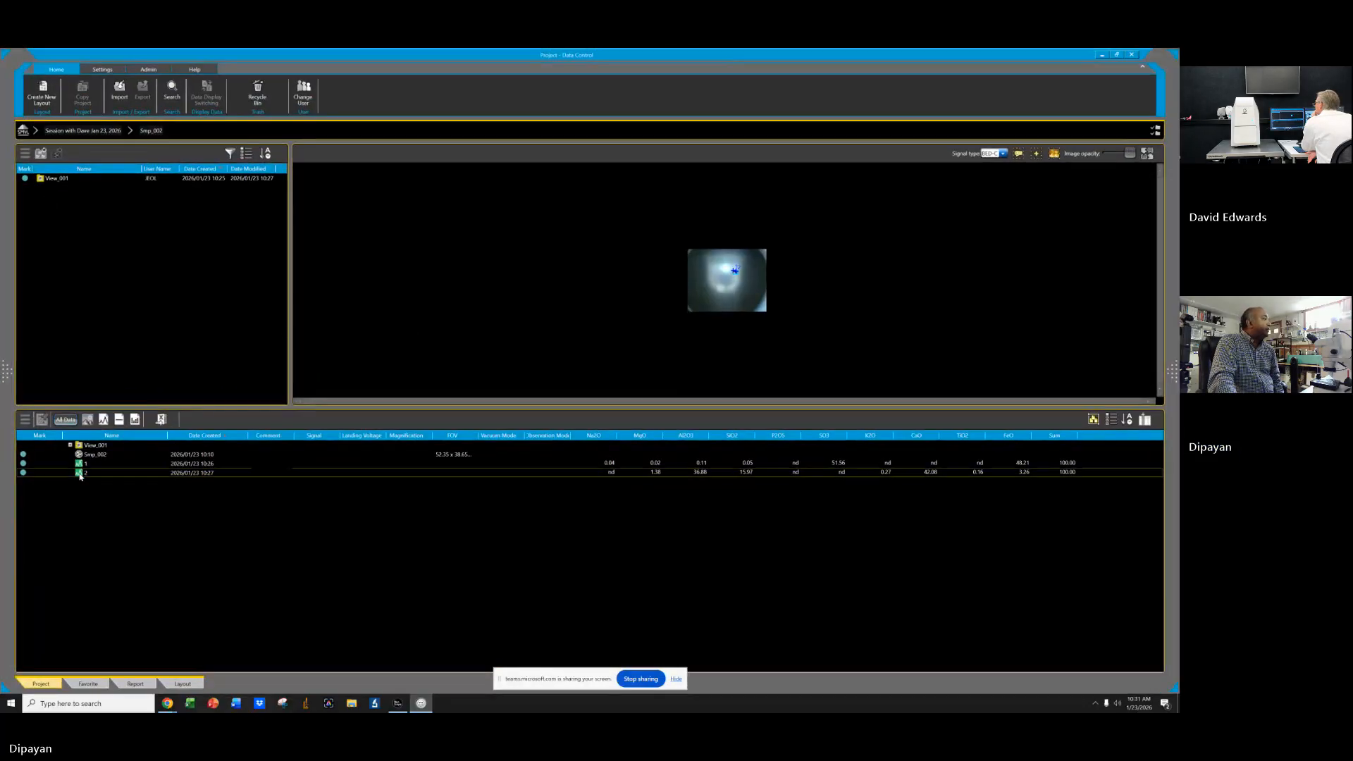
click(86, 466)
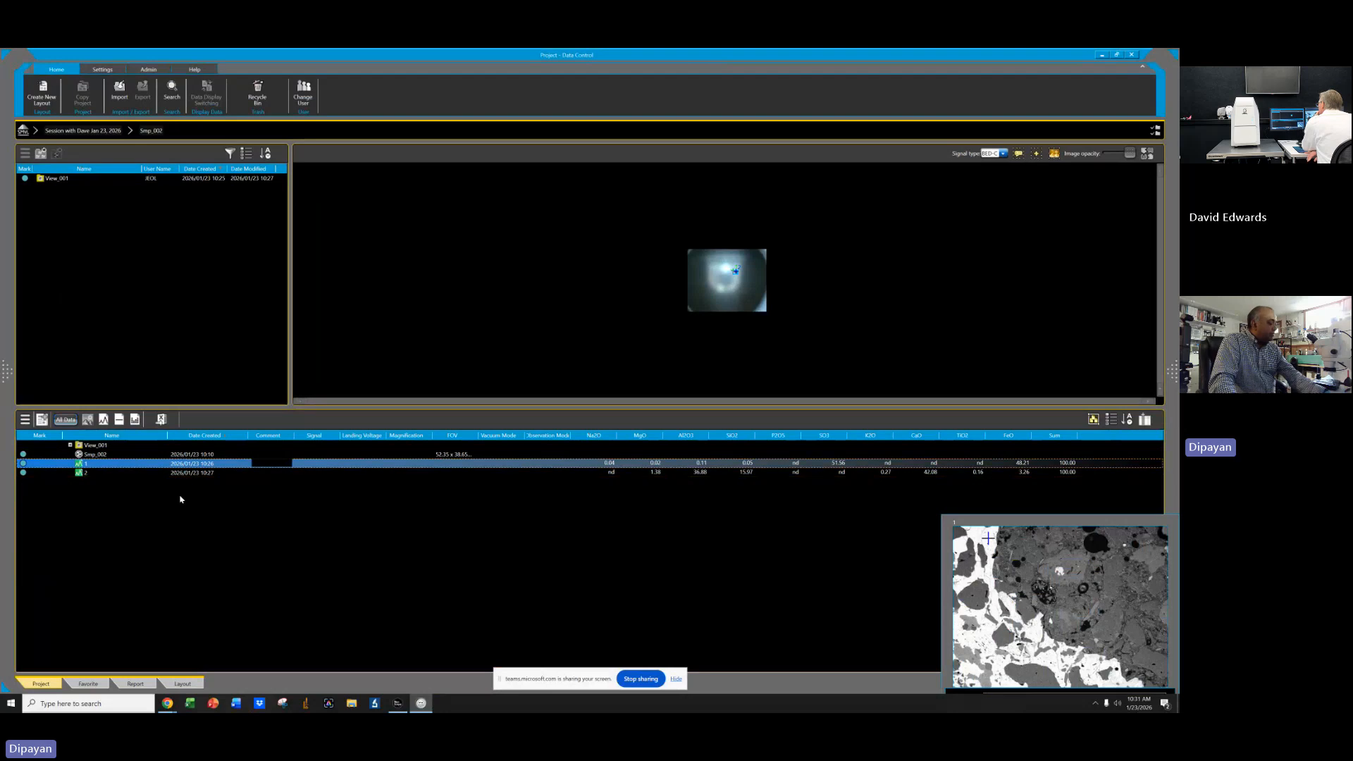
shift+click(99, 473)
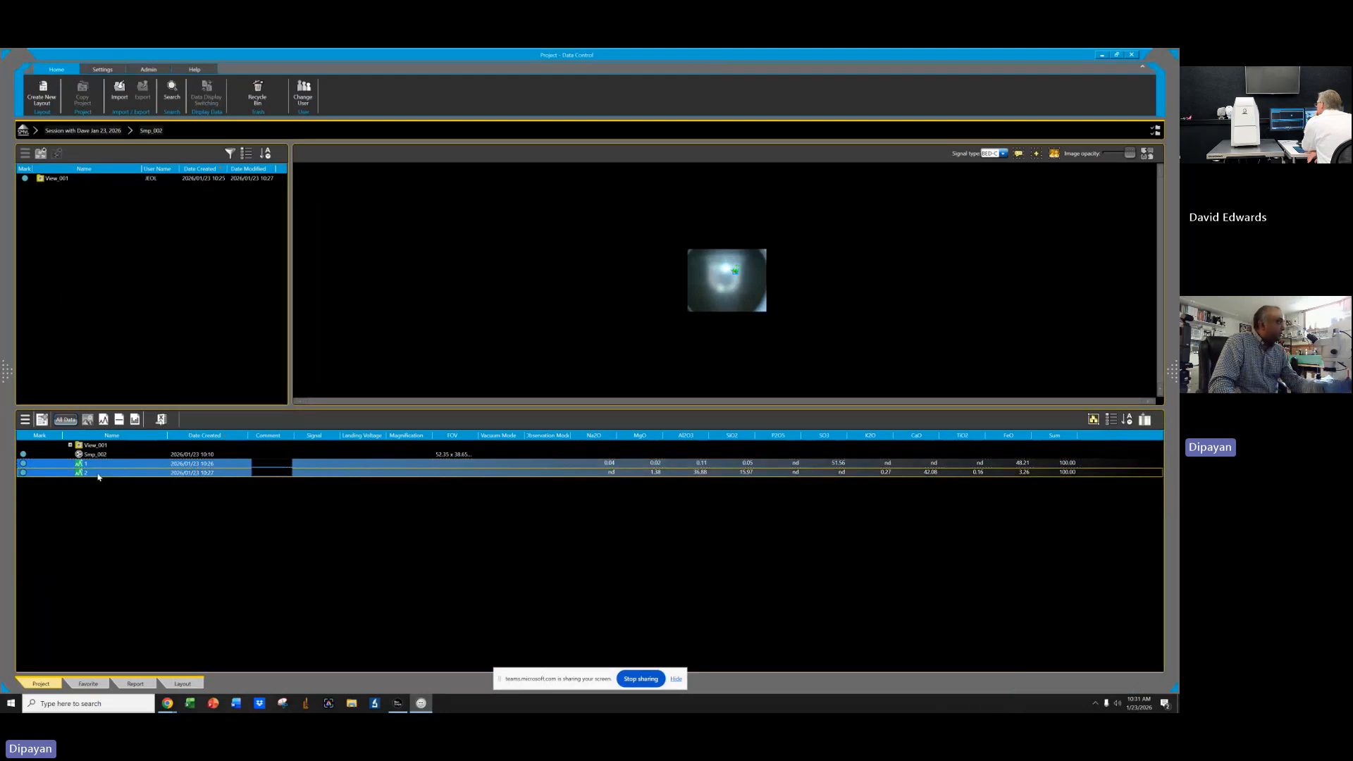
right_click(98, 475)
click(114, 480)
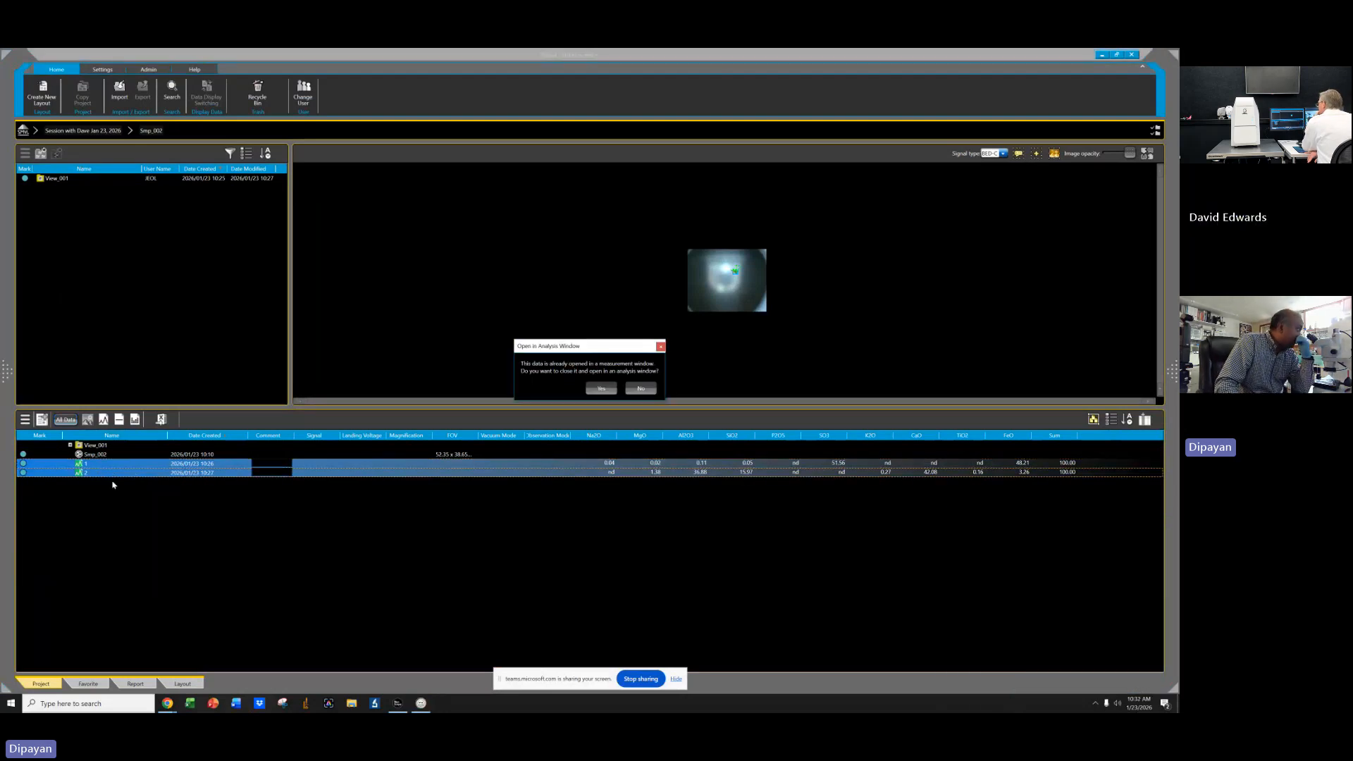
click(600, 389)
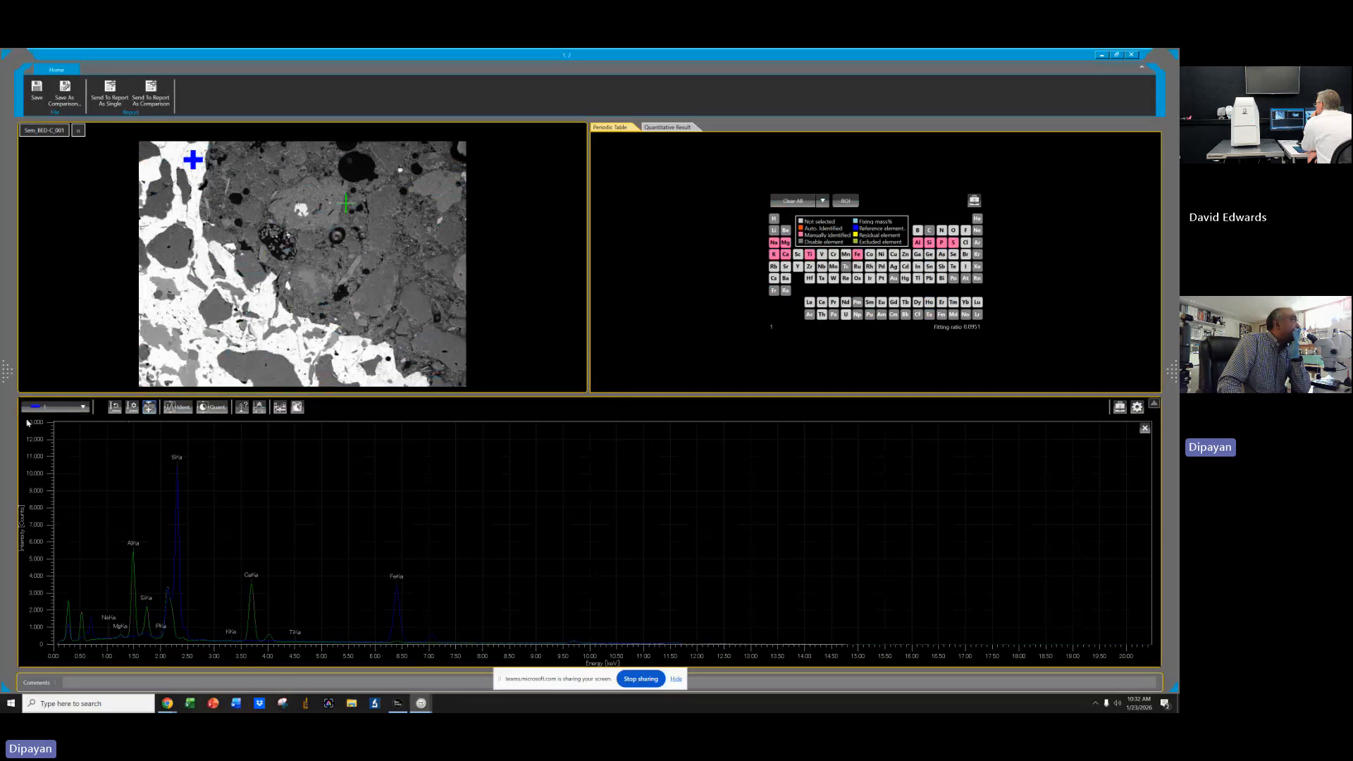
Set the quantification table to Metal mode and show the Quantitative Result tab beside the image.
click(297, 408)
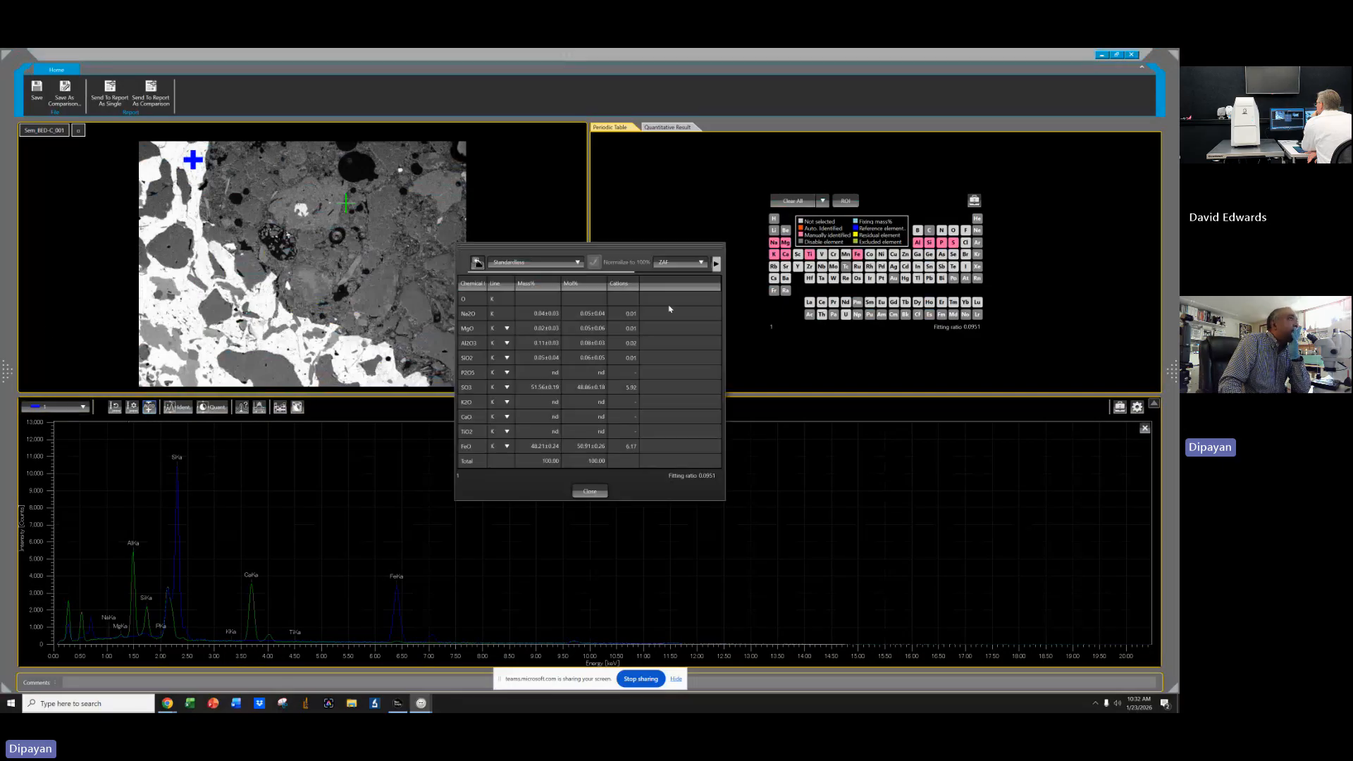
click(715, 265)
click(698, 263)
click(696, 276)
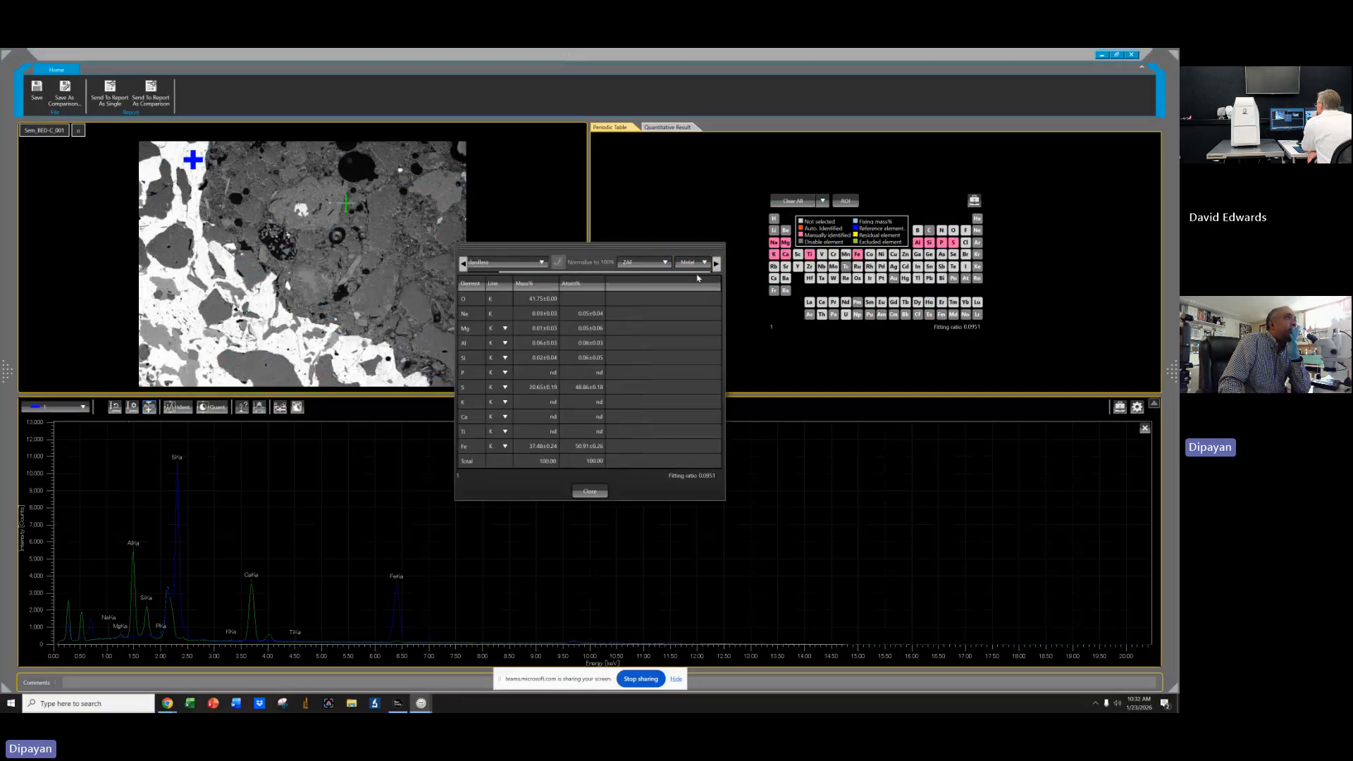
click(590, 477)
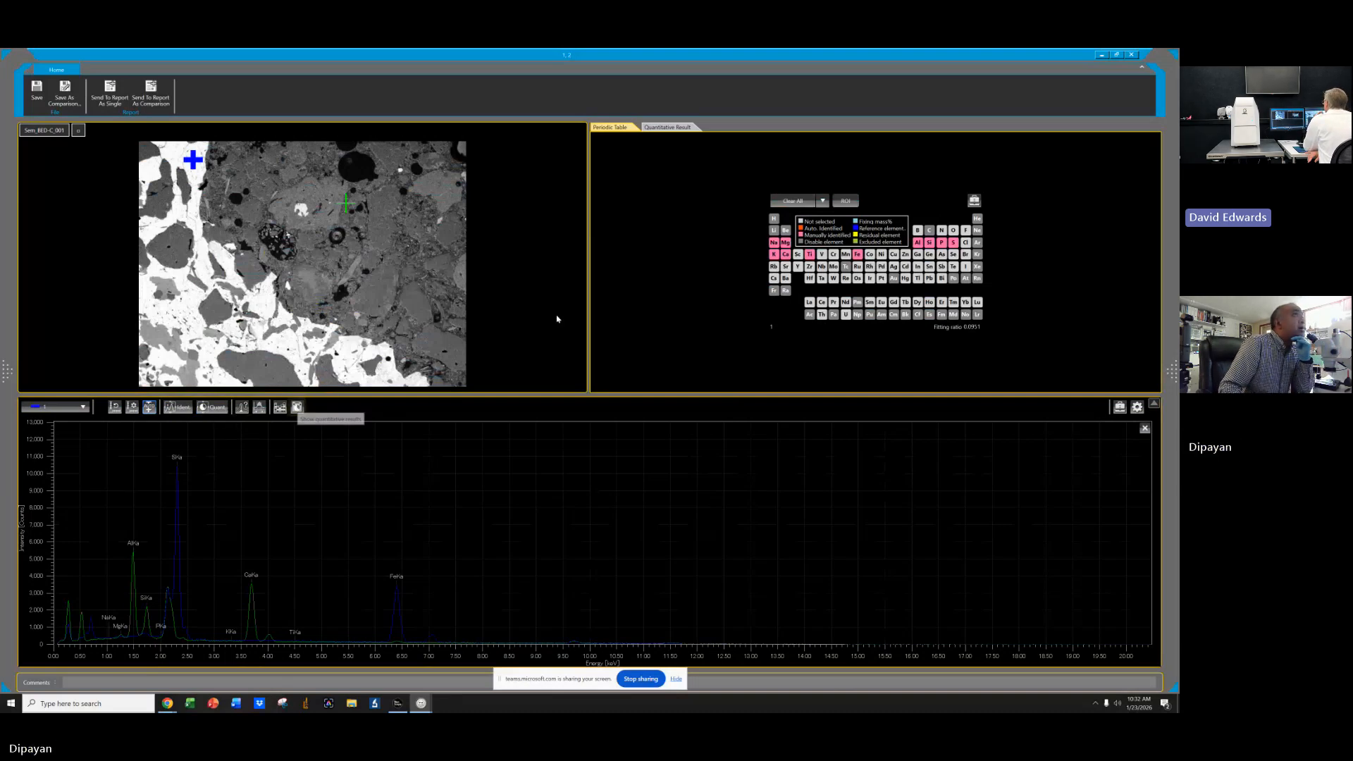
click(667, 128)
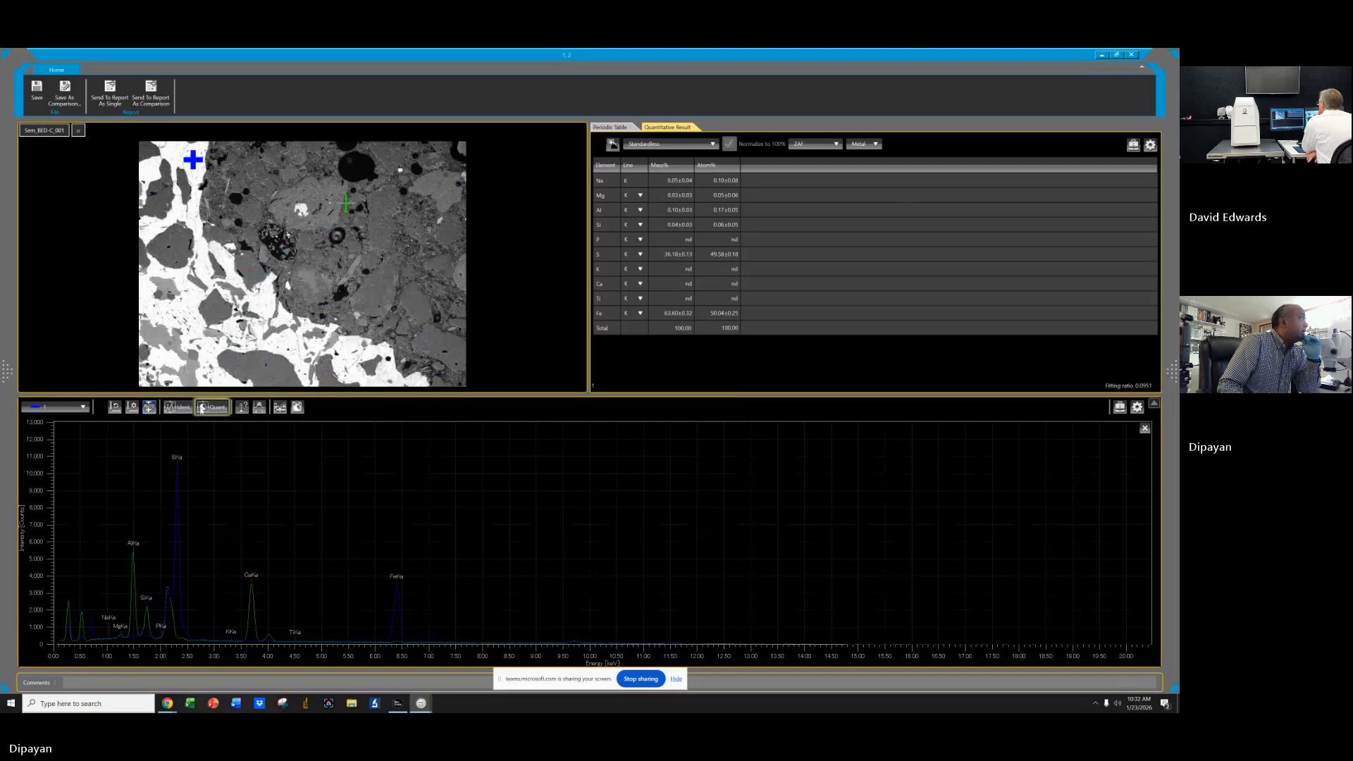
Open the spectrum selector and the periodic-table popups from the spectrum toolbar, closing each.
click(83, 409)
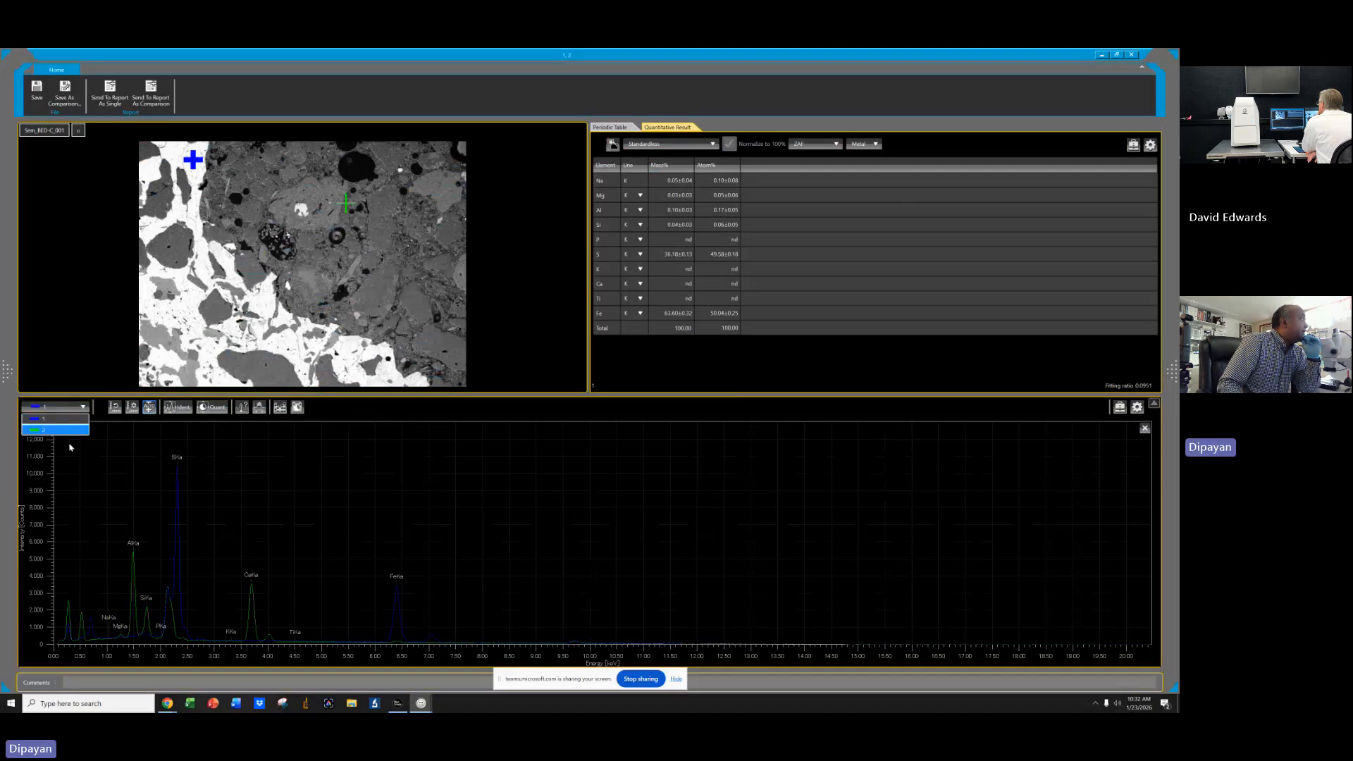
click(280, 407)
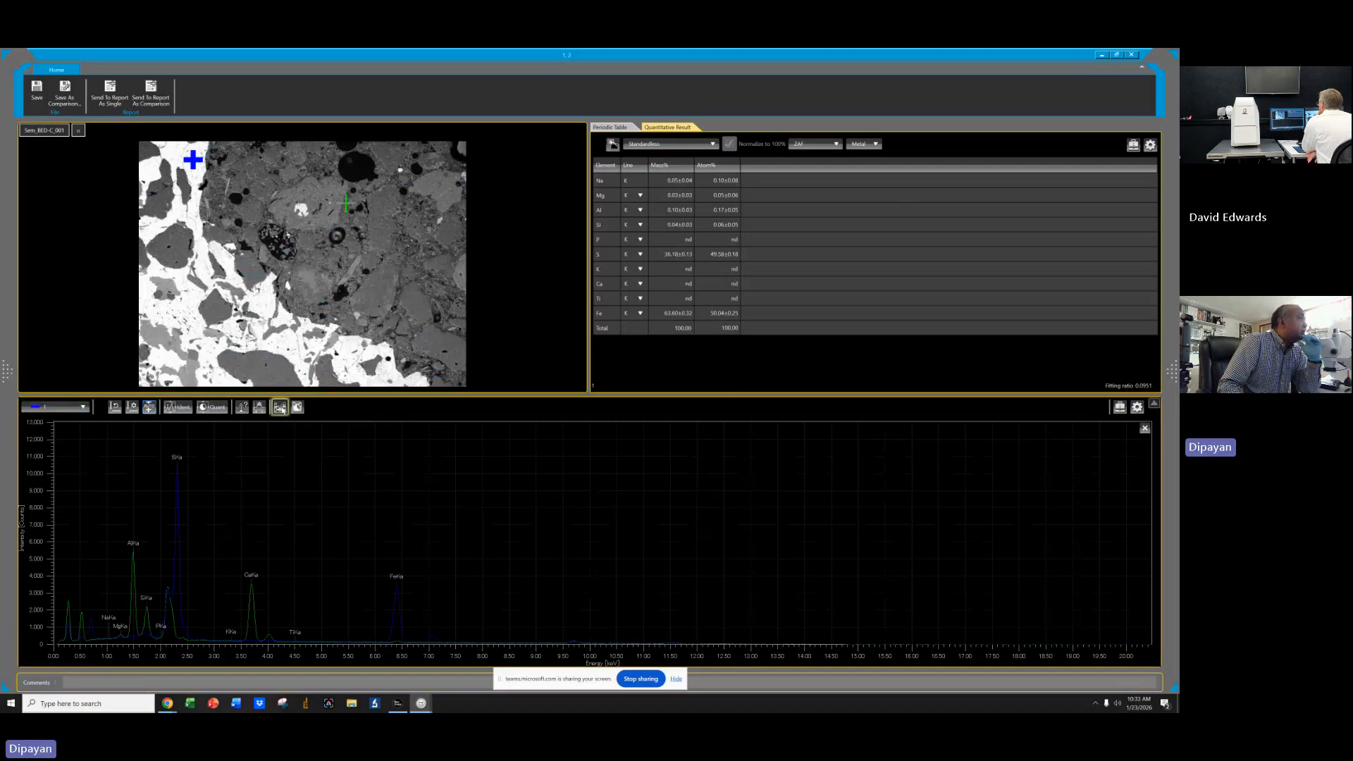
click(259, 407)
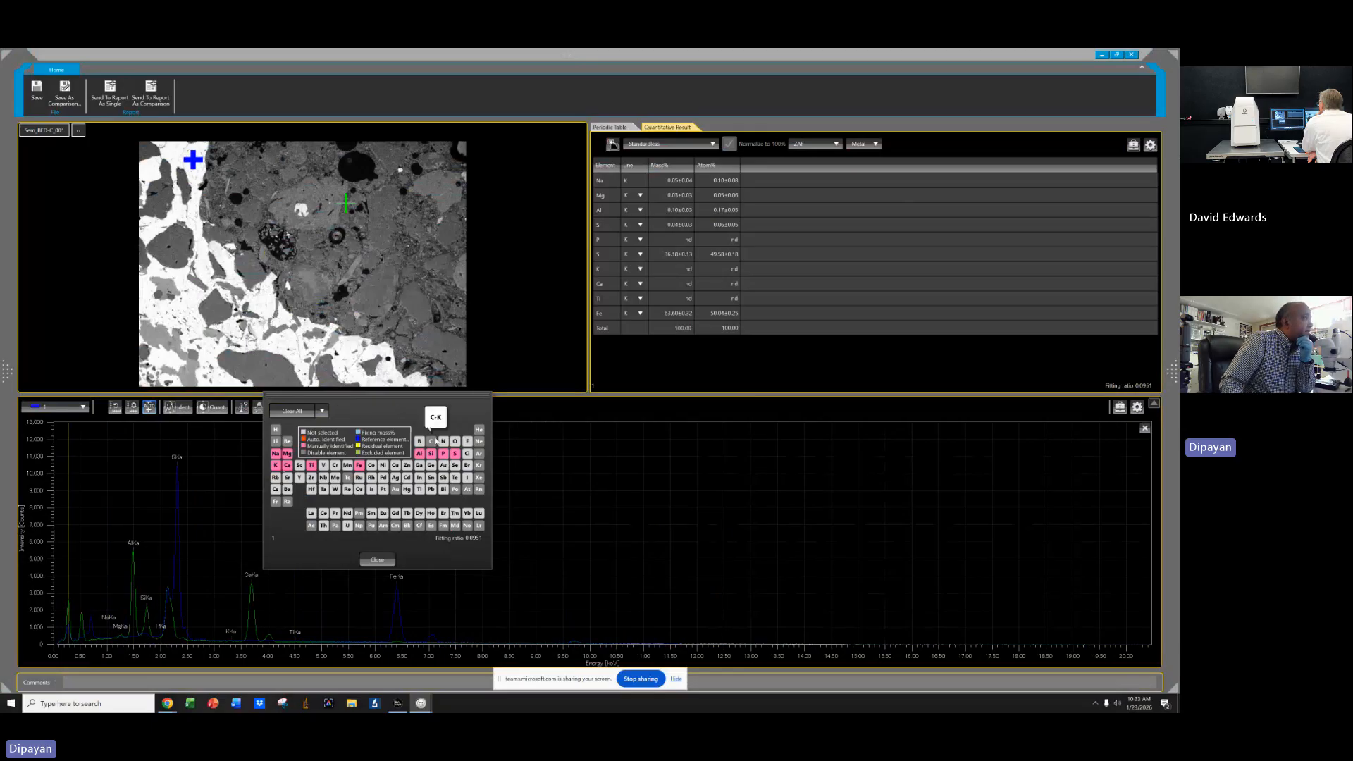
click(377, 559)
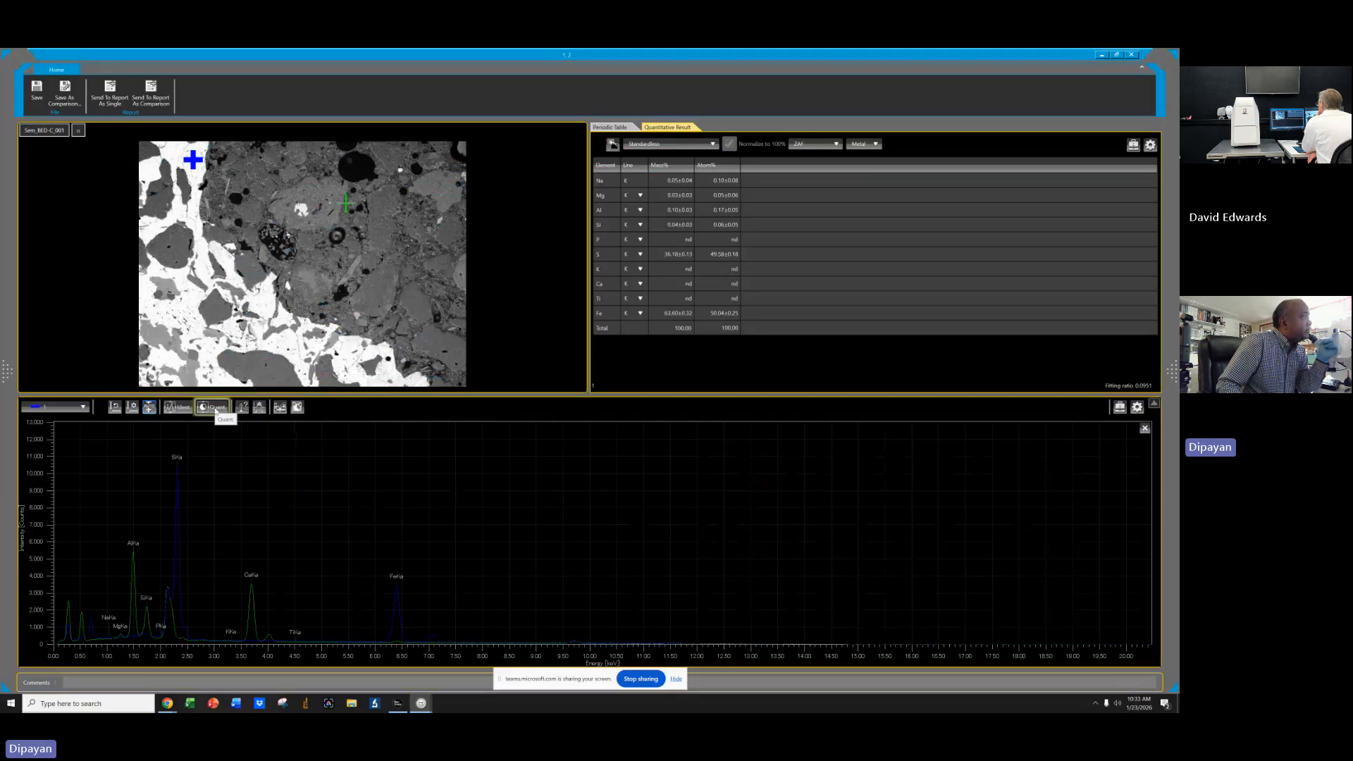
click(280, 407)
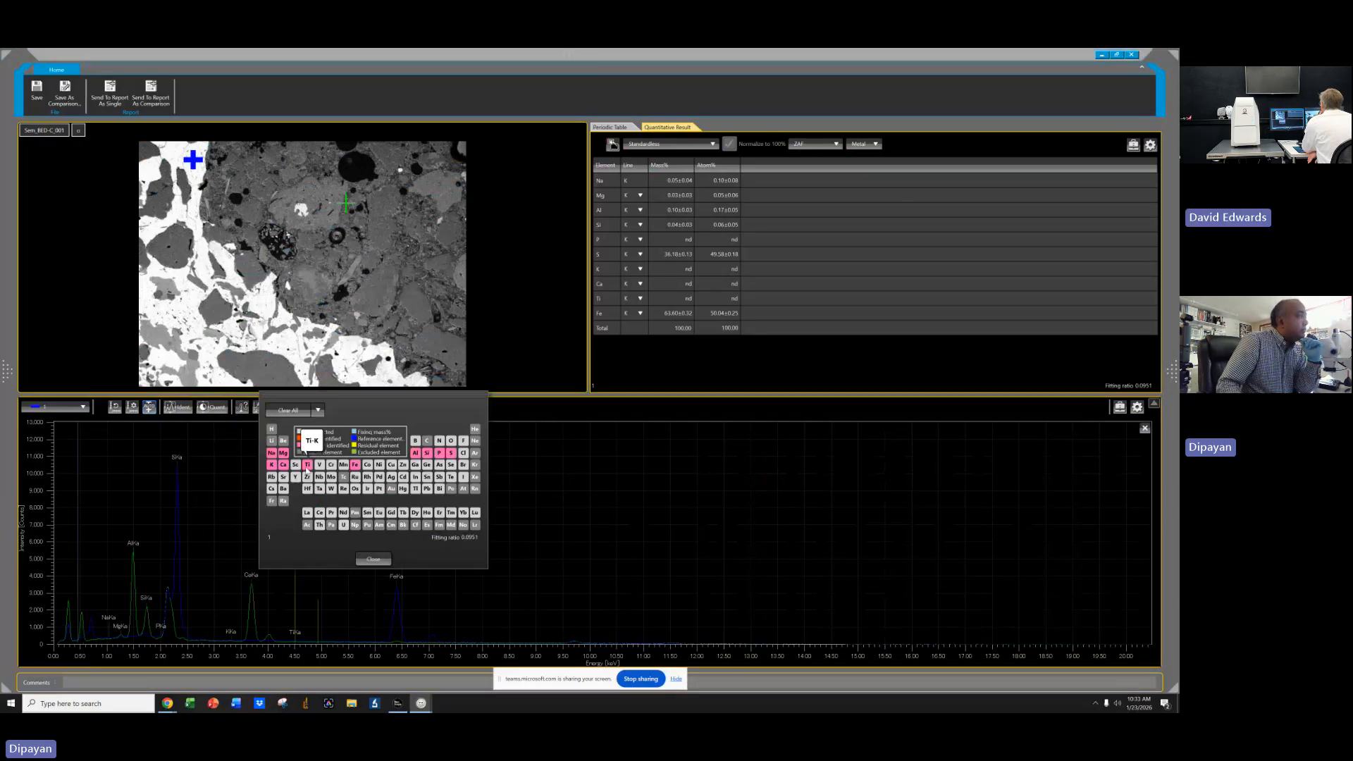
click(376, 560)
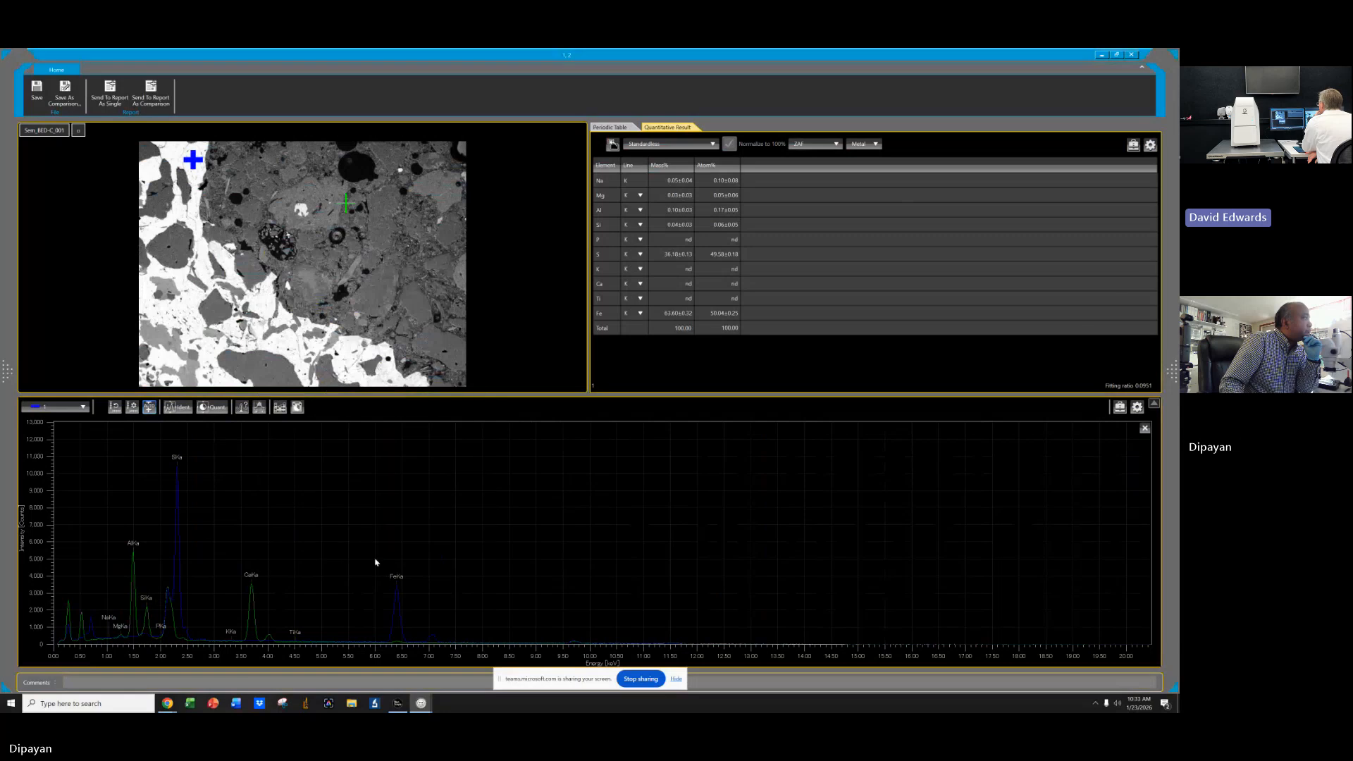
Return to the SEM control window and review the spectrum analysis conditions, including the extension options.
click(1101, 54)
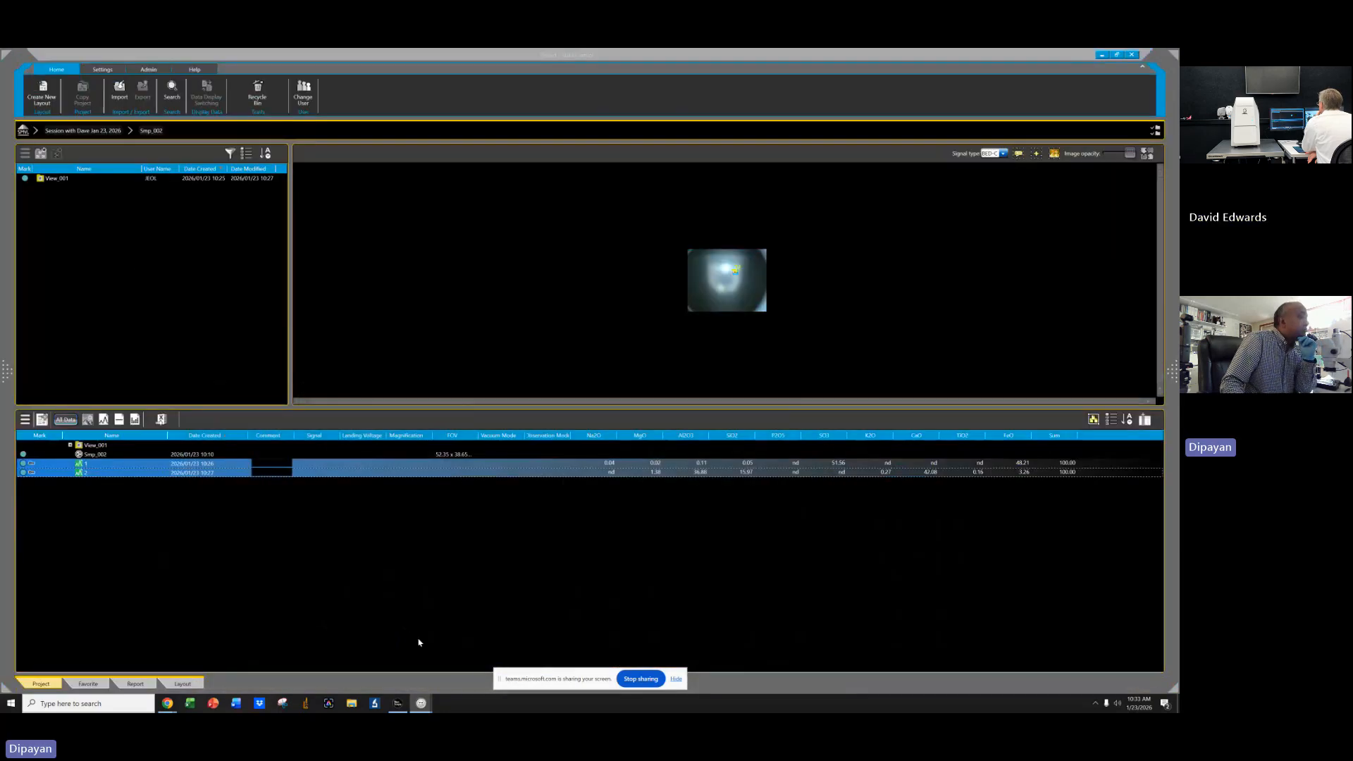
click(1105, 54)
click(397, 704)
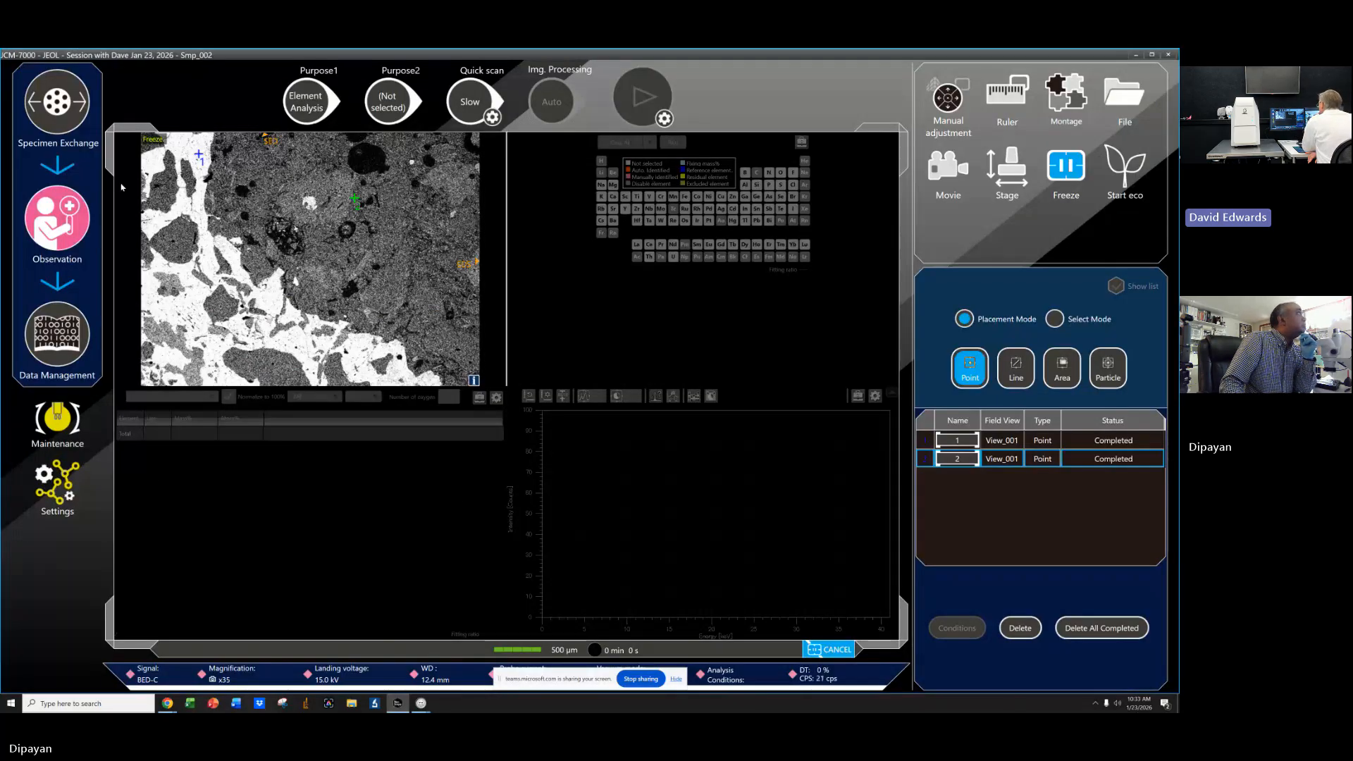
click(705, 680)
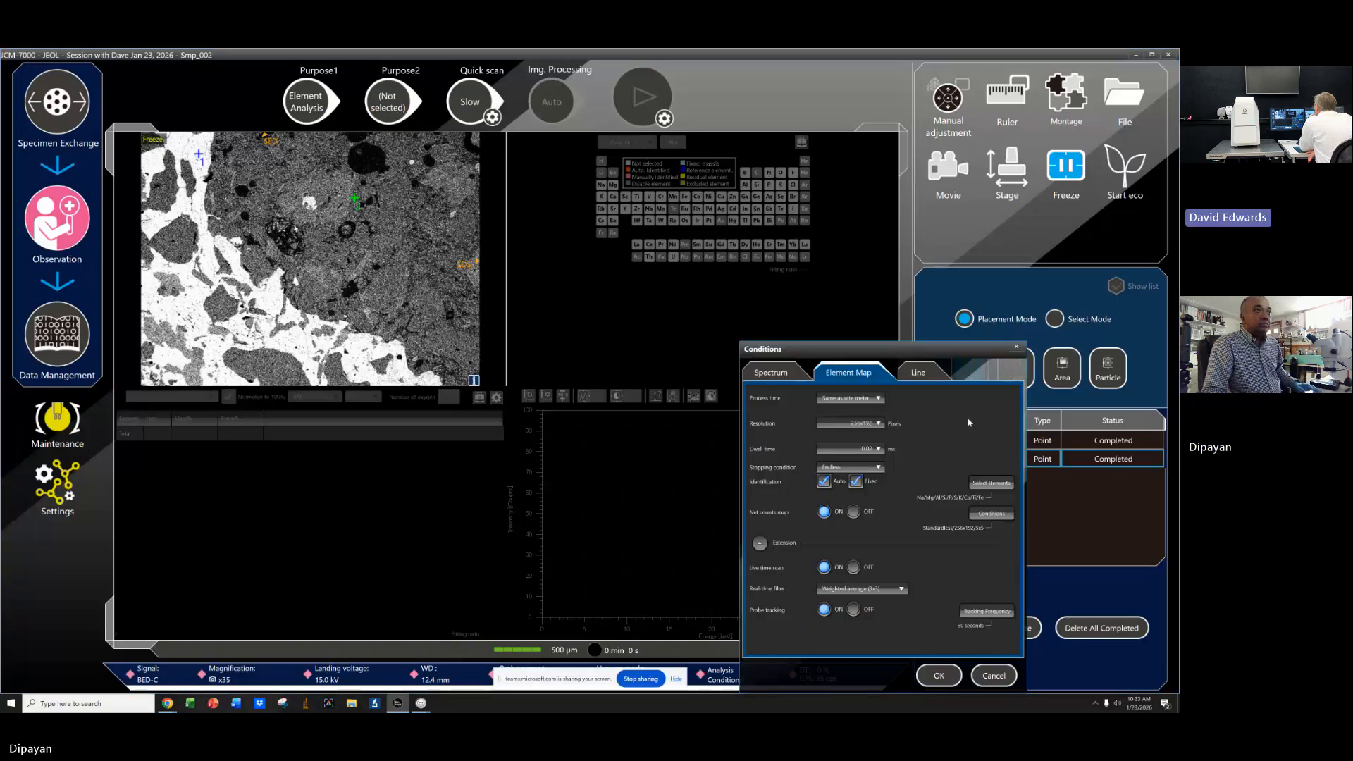
click(771, 372)
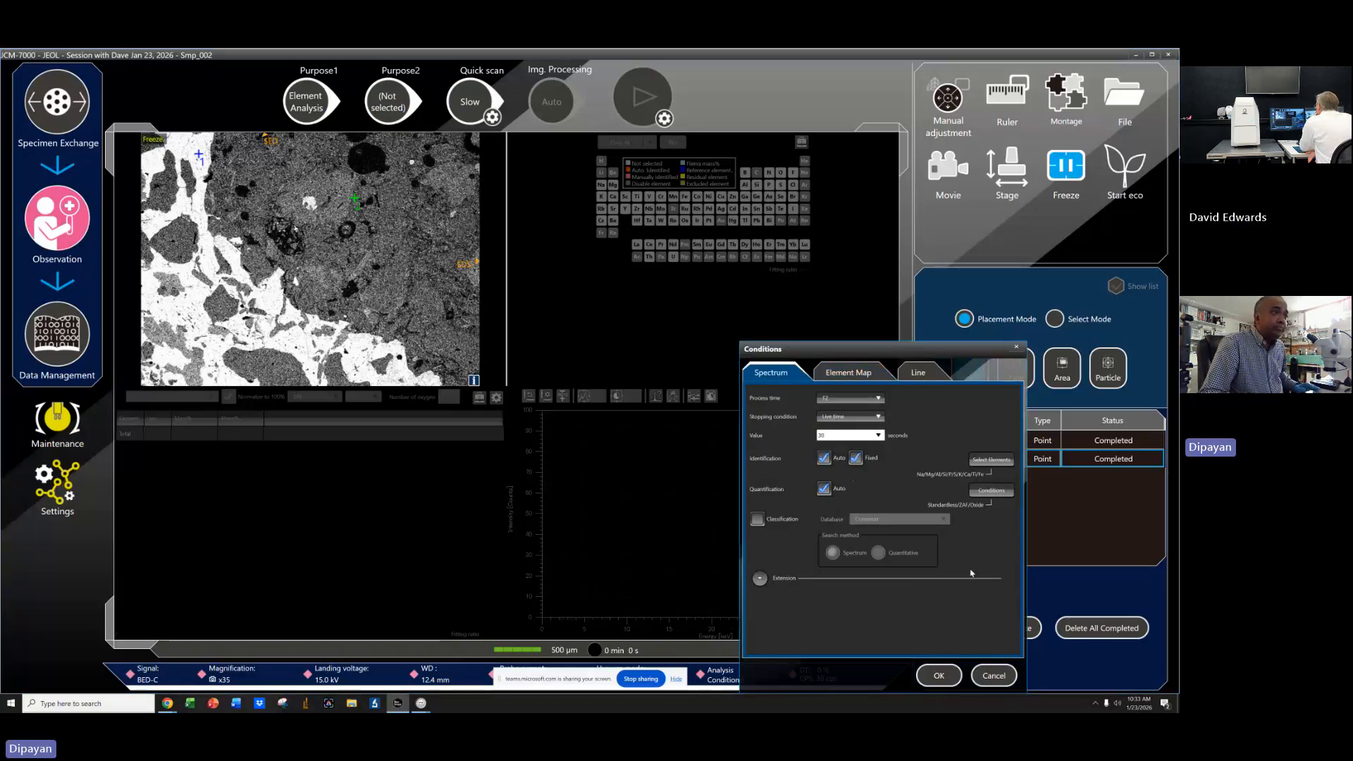
click(760, 578)
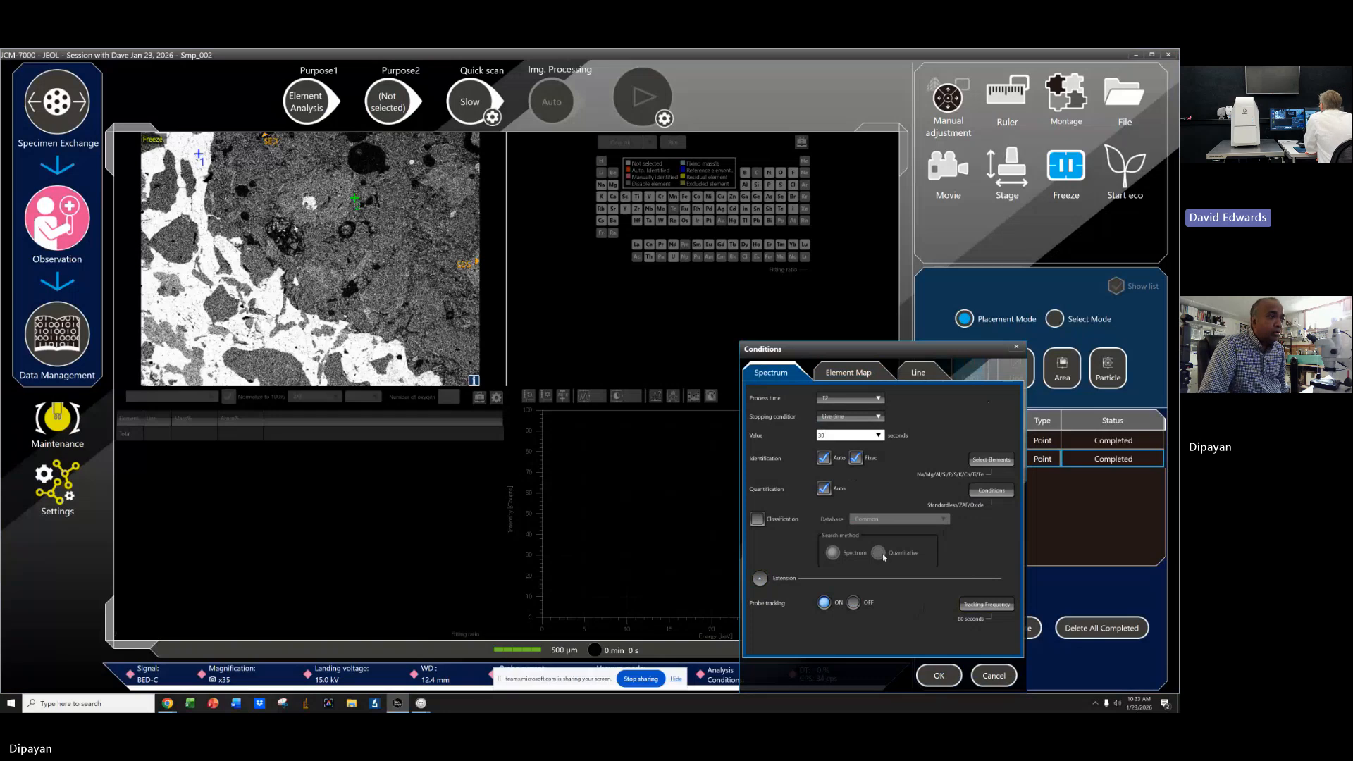
click(1016, 349)
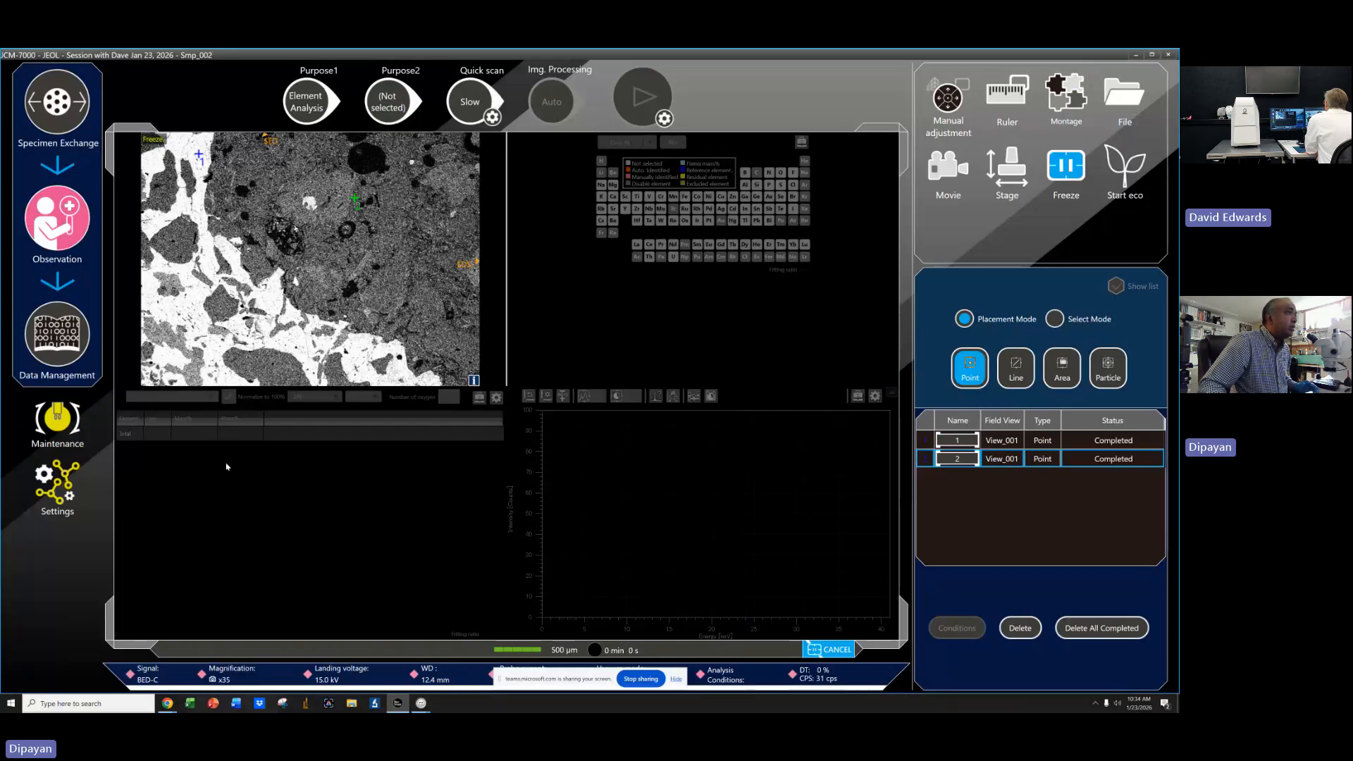
click(57, 485)
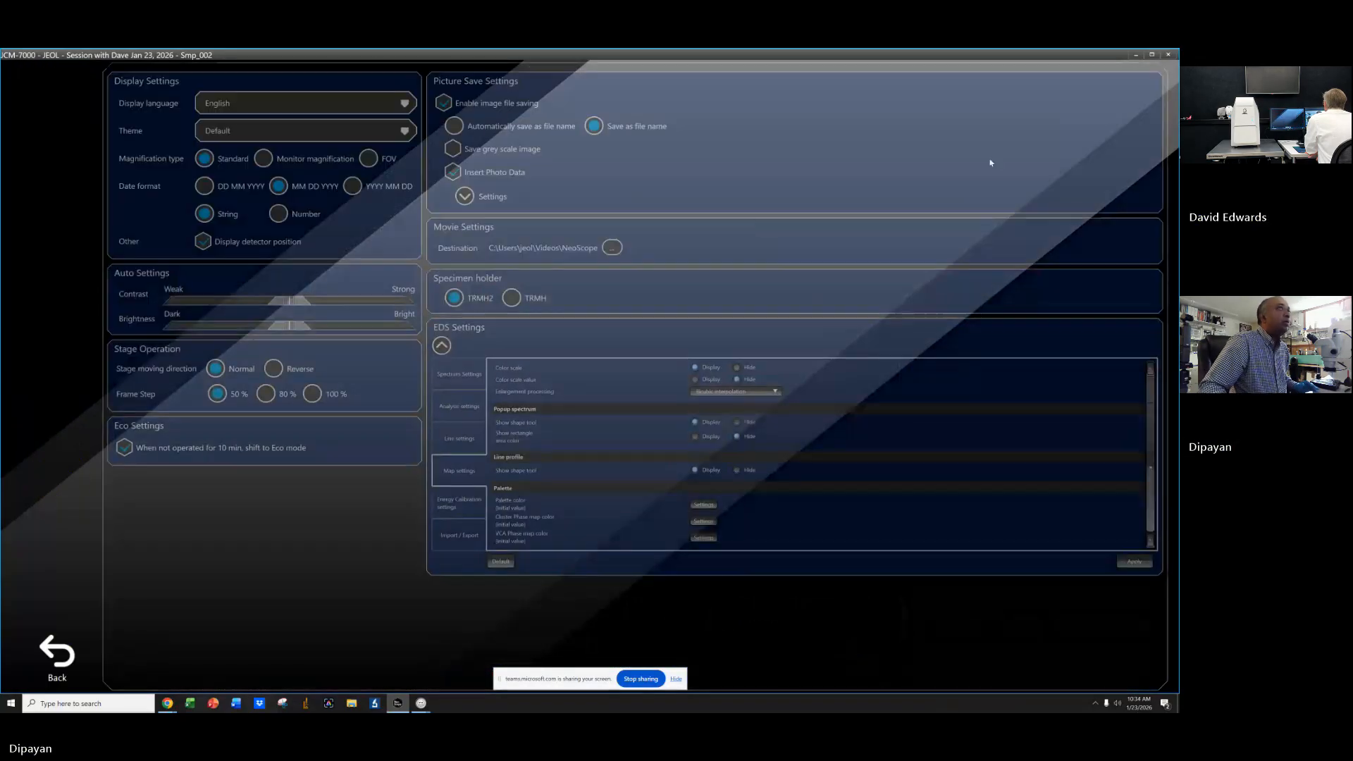
click(41, 565)
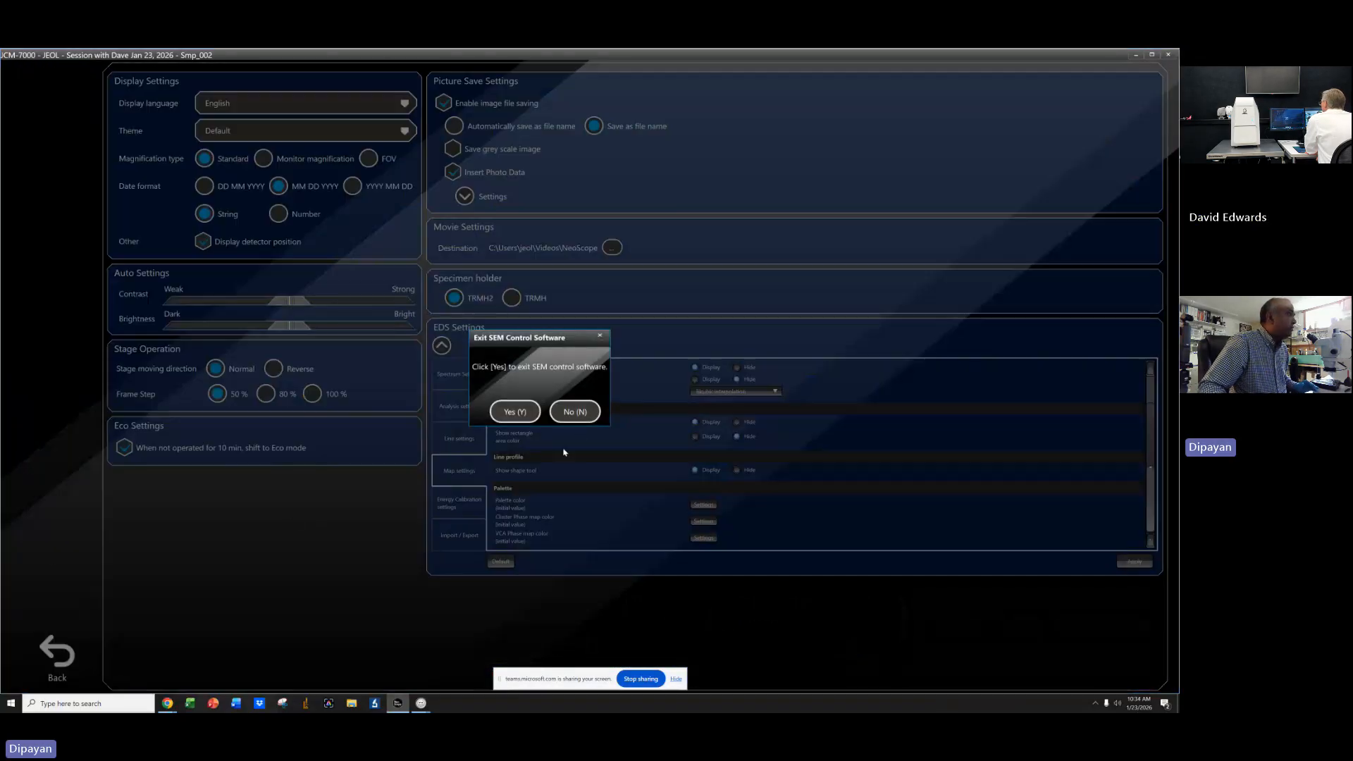
click(591, 410)
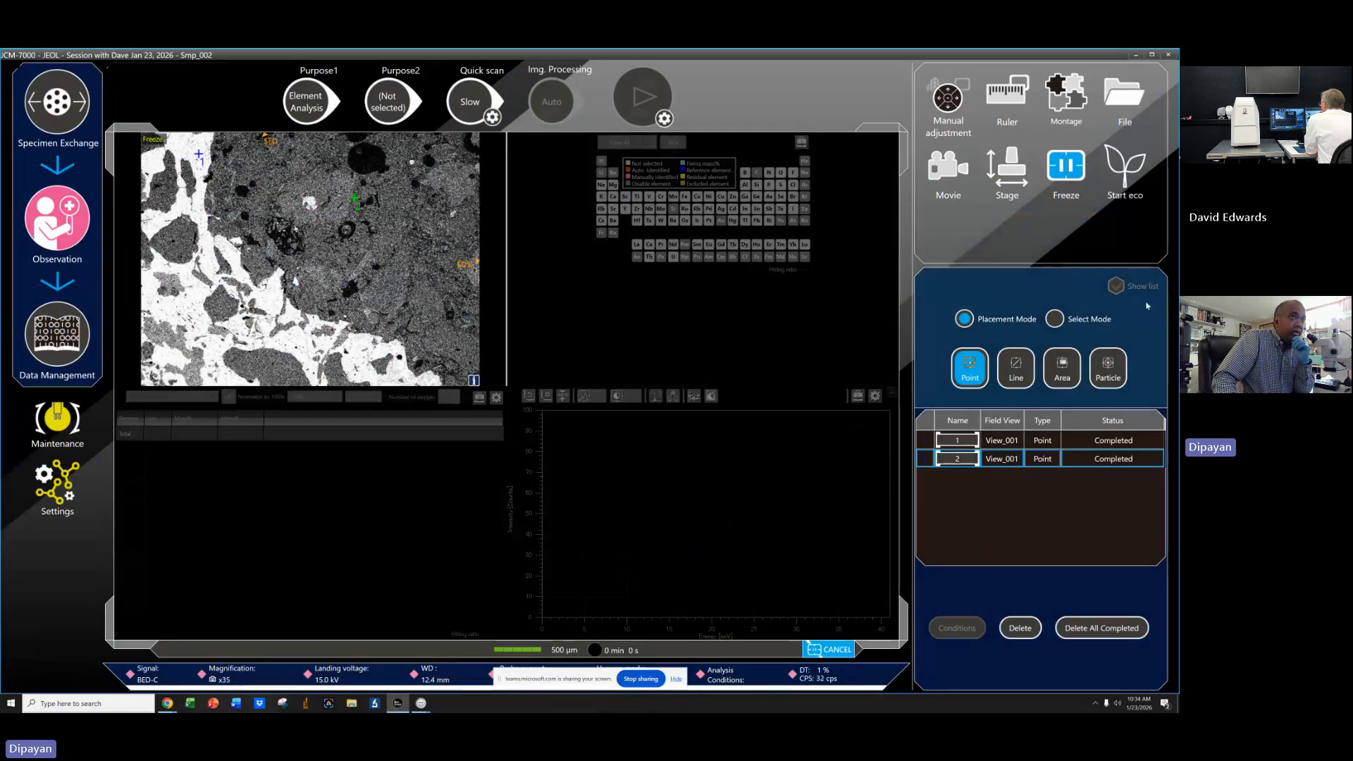
Reopen the analysis conditions and confirm them.
click(739, 678)
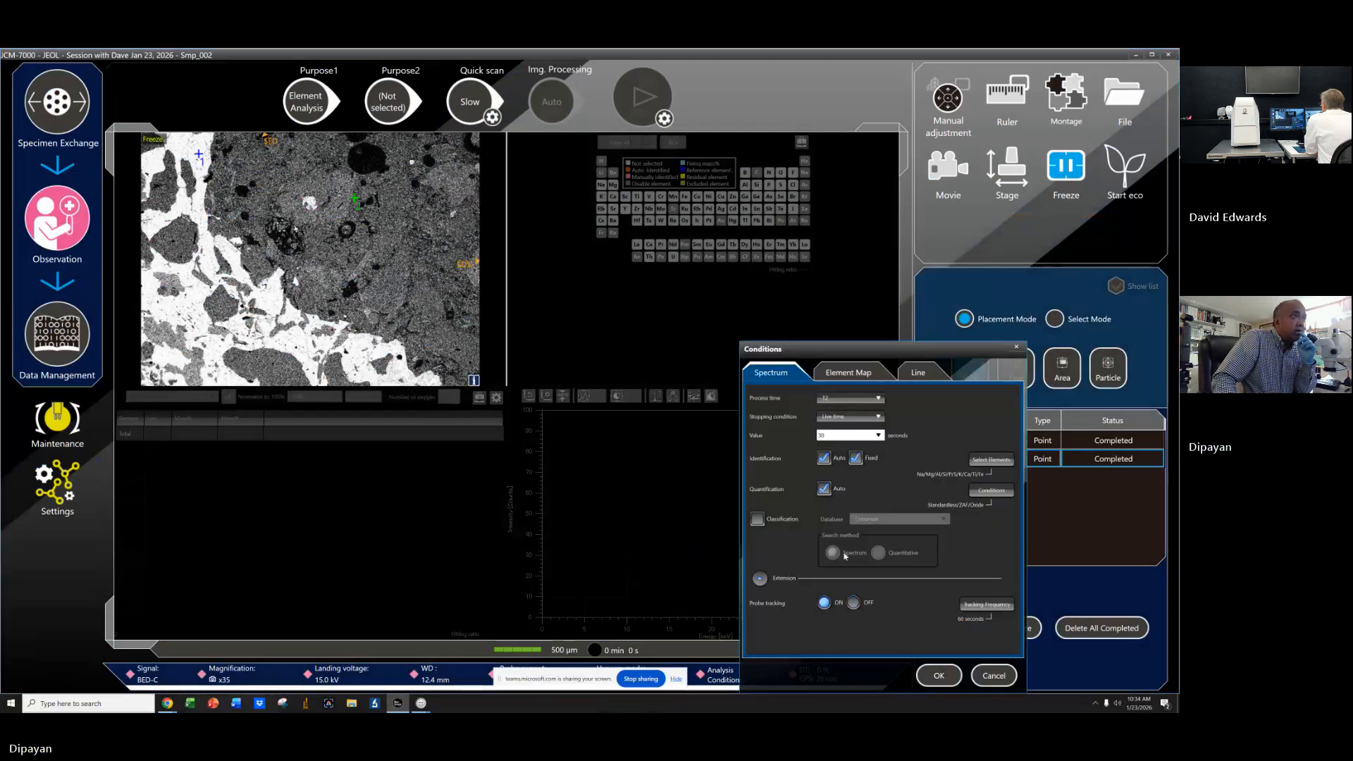
click(939, 678)
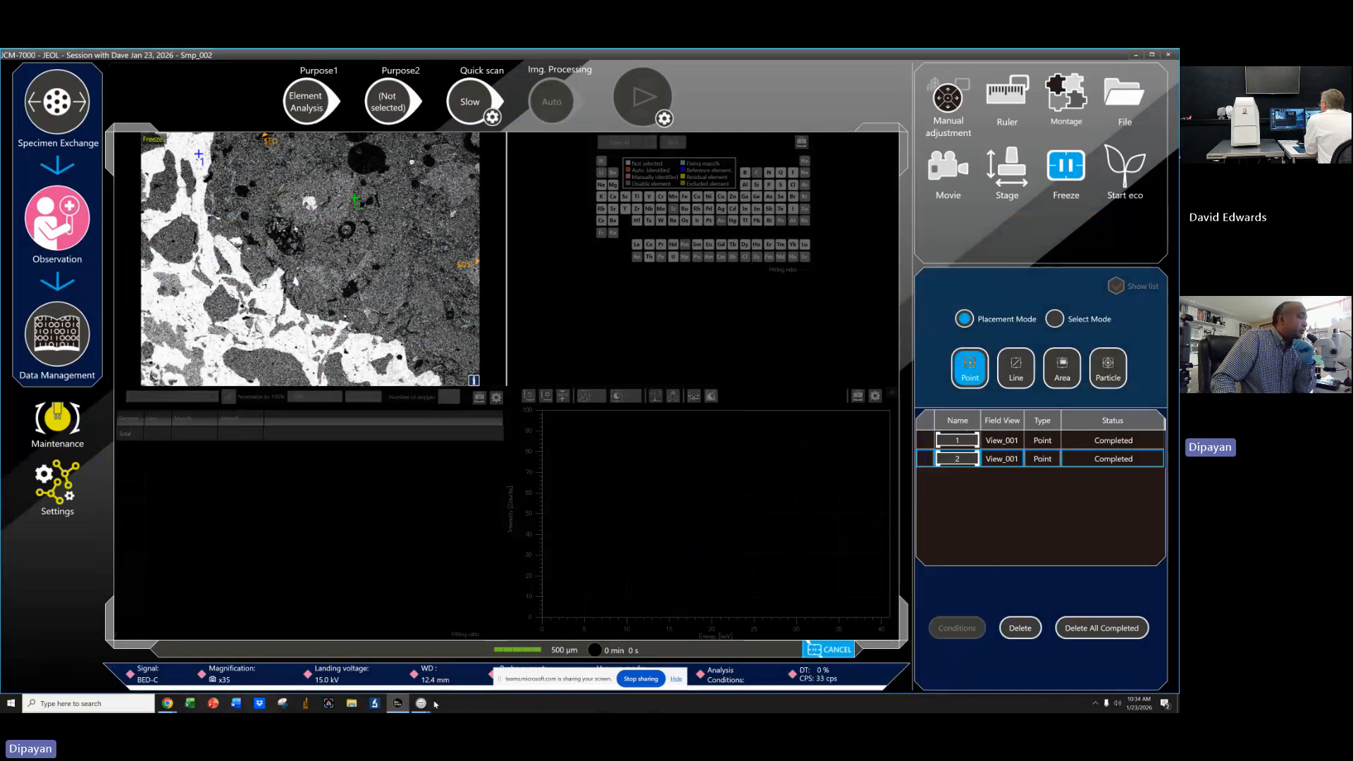
Switch to the analysis window and display spectrum 2 with its quantification results.
mouse_move(423, 704)
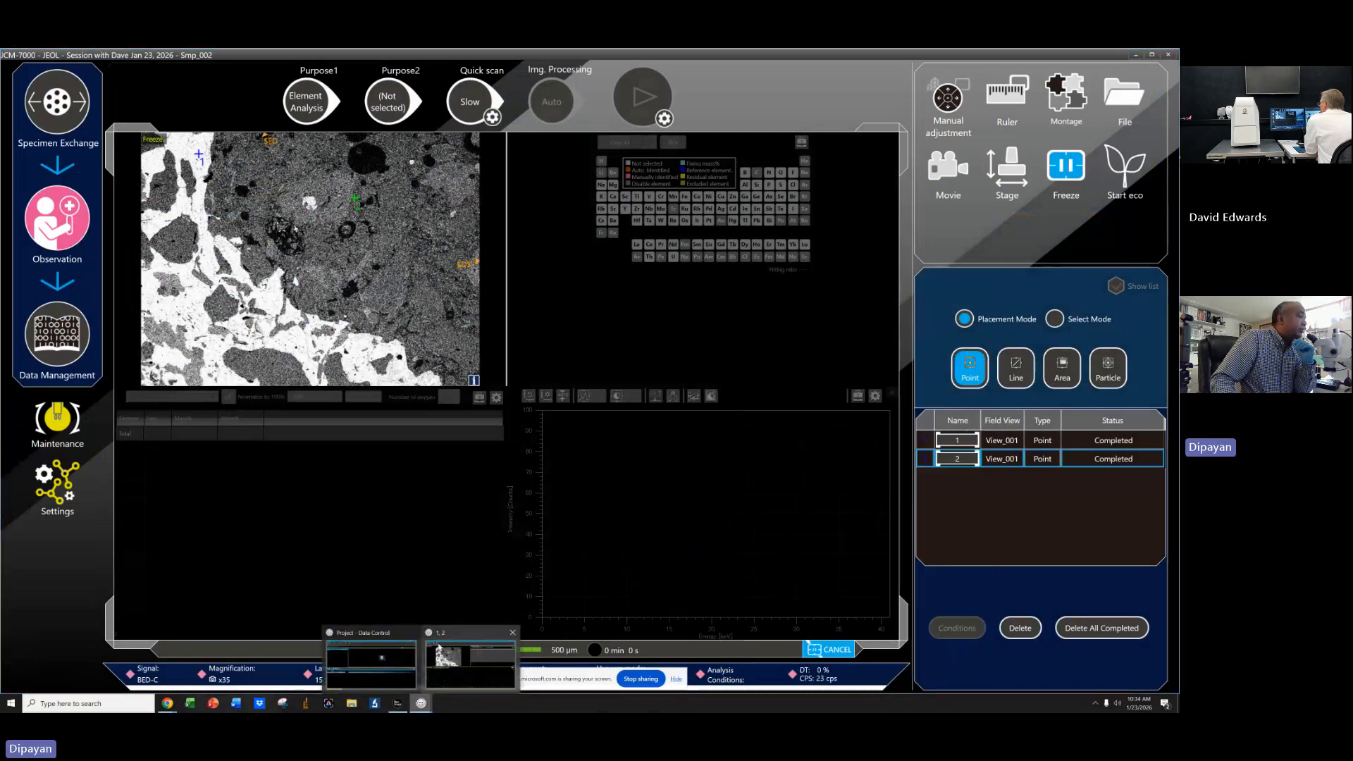
click(477, 672)
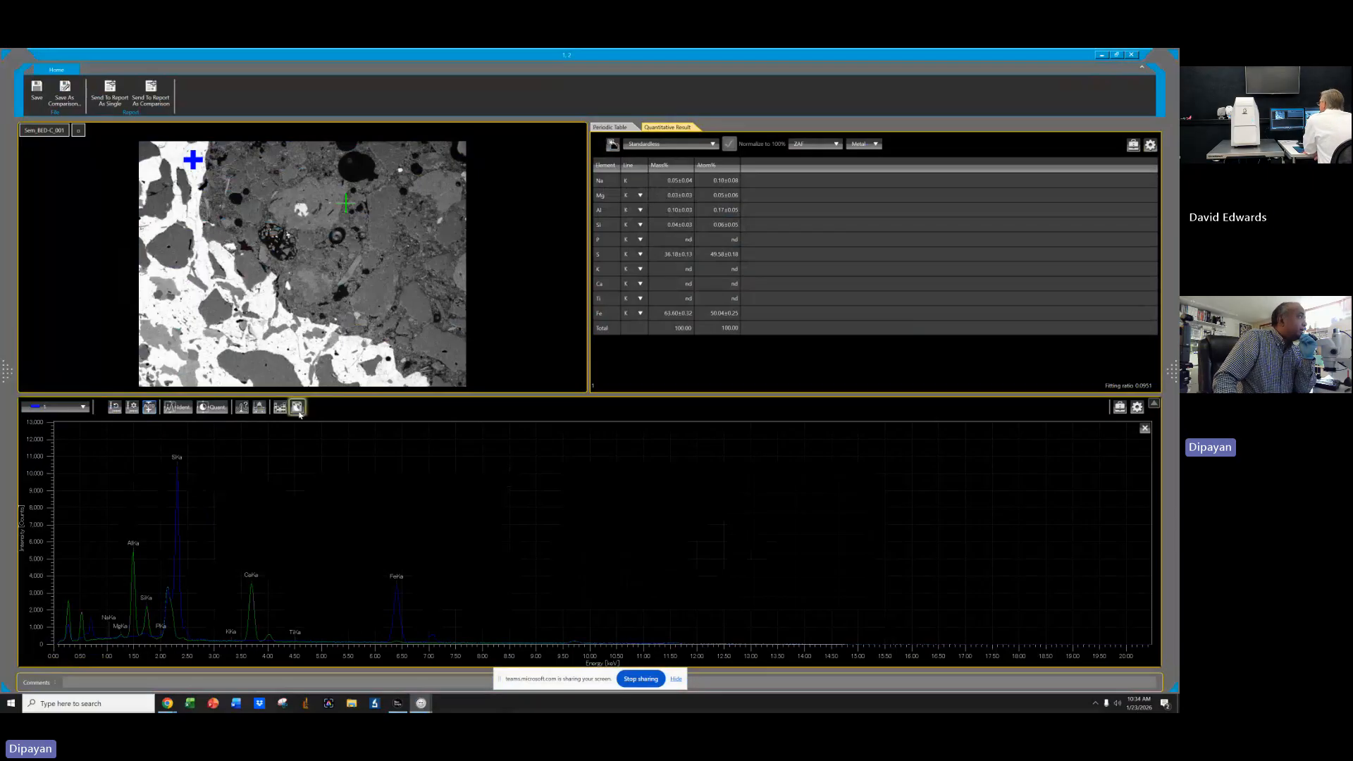
click(57, 407)
click(56, 430)
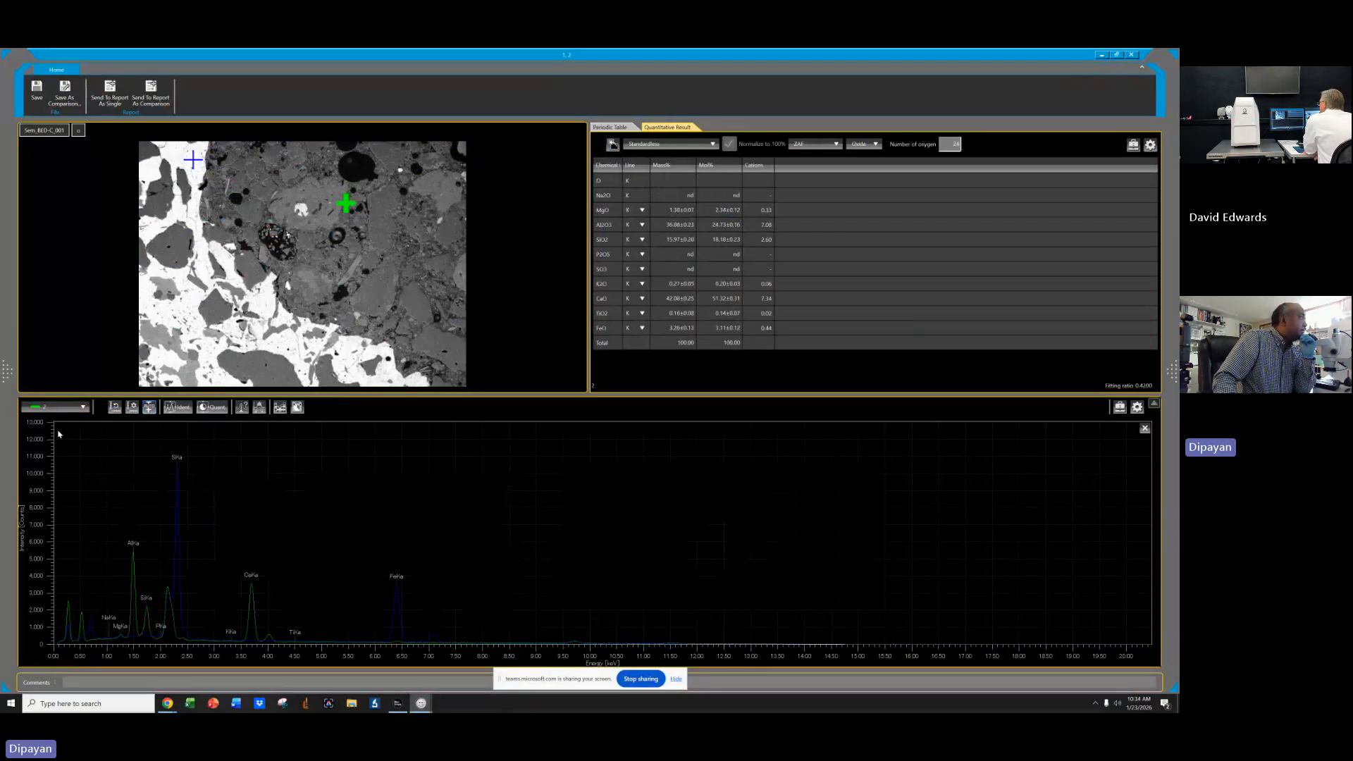
Open the quantitative result in a floating popup, page through its options, and close it.
click(297, 409)
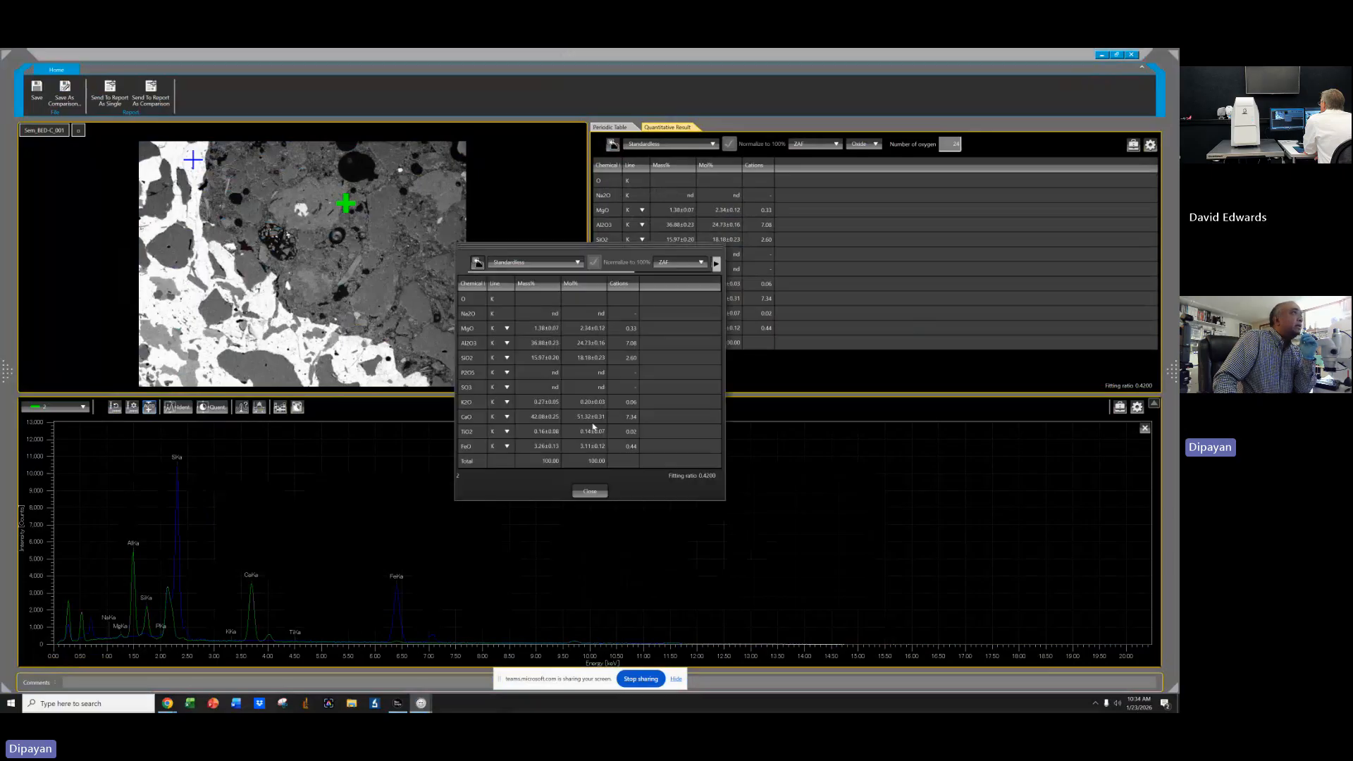
click(716, 263)
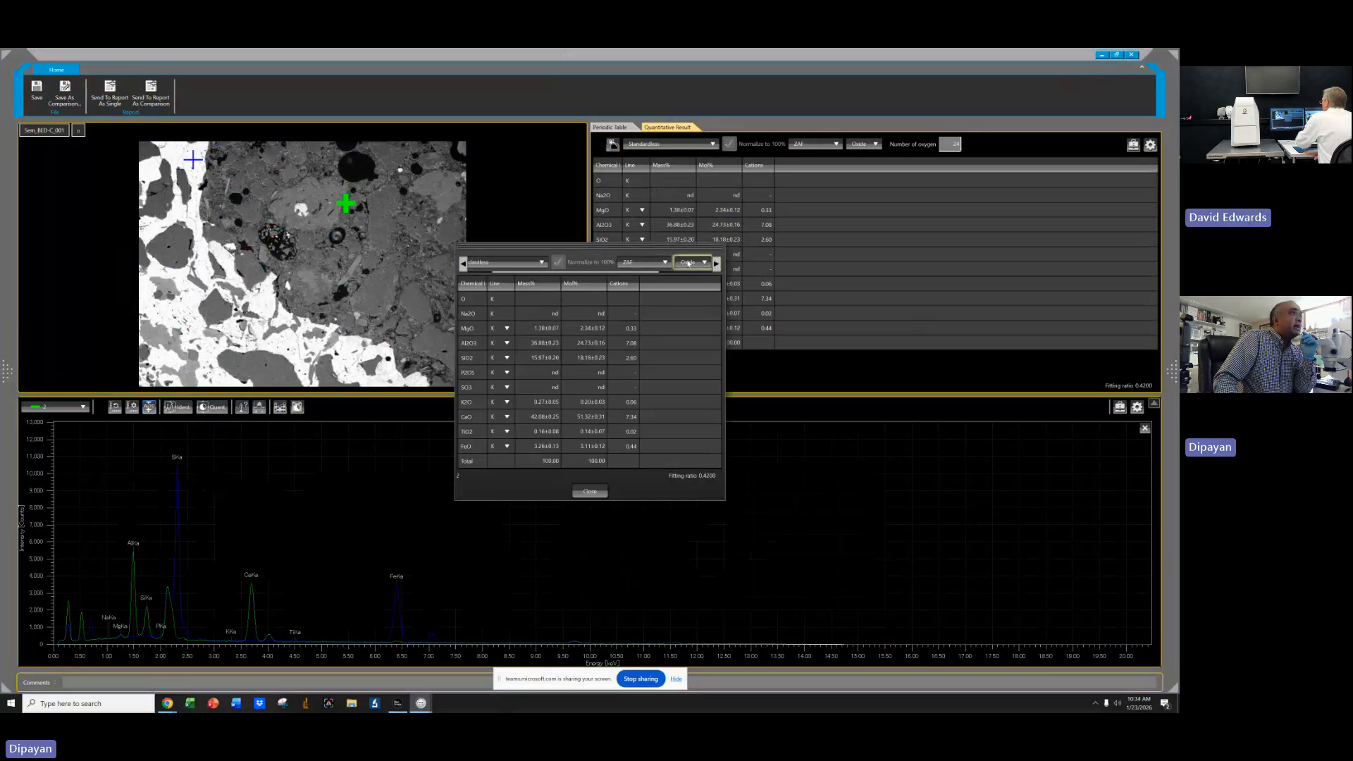
click(590, 492)
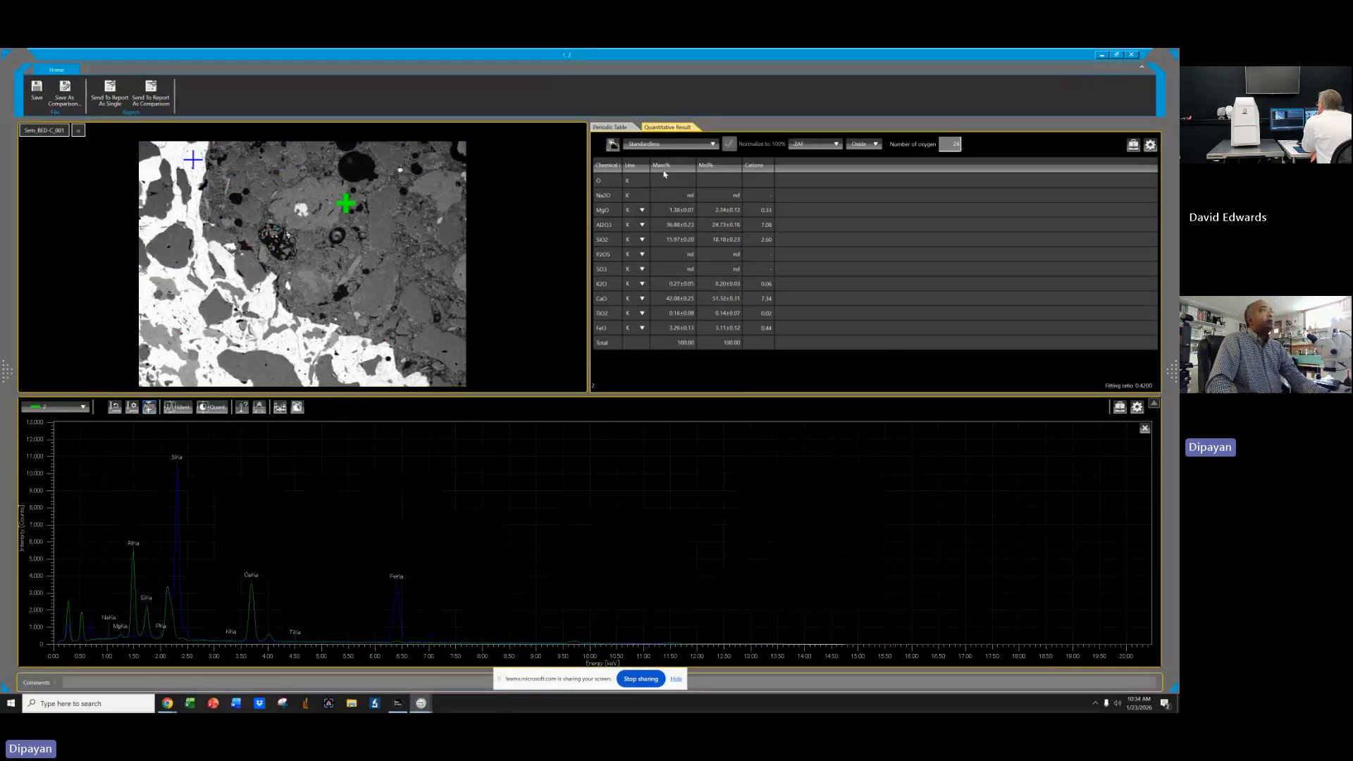
Switch the displayed spectrum to spectrum 1 and back to spectrum 2 to compare their quantification results.
click(55, 407)
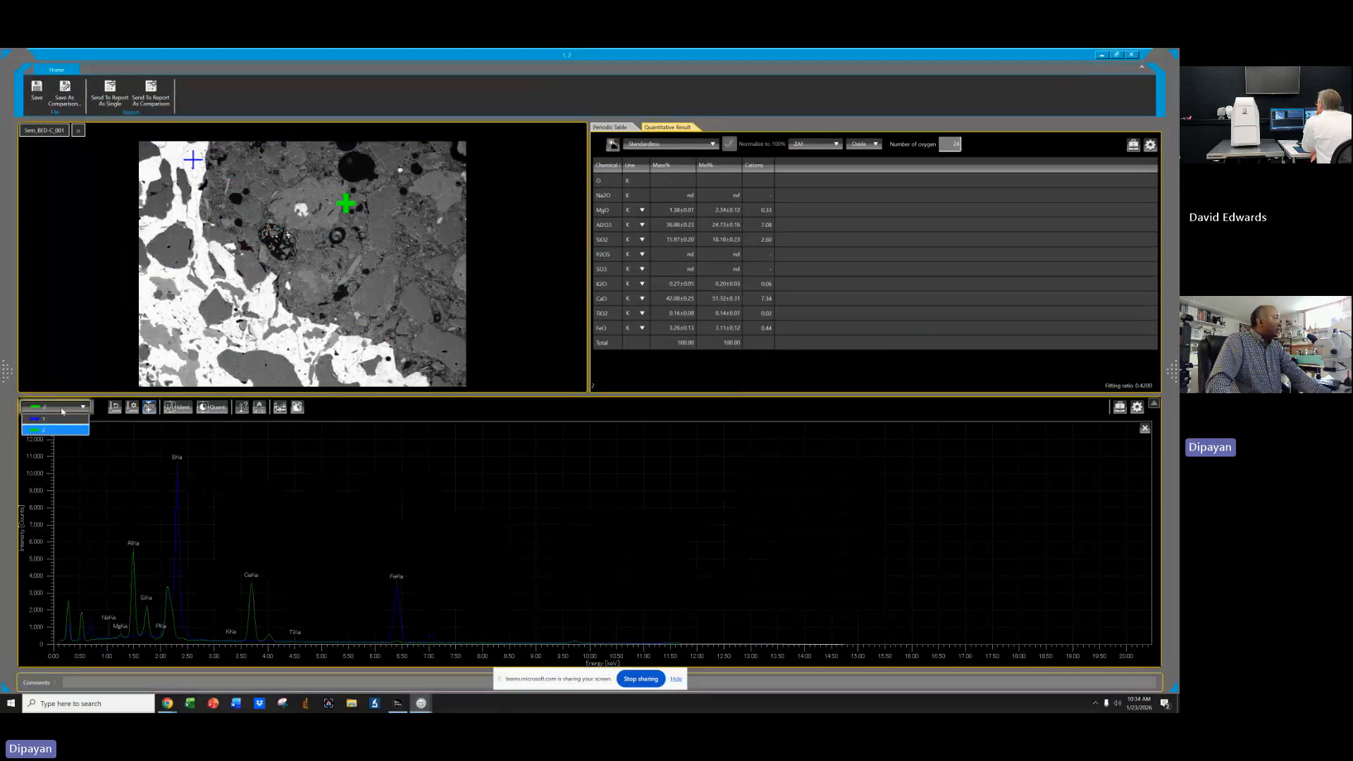
click(49, 419)
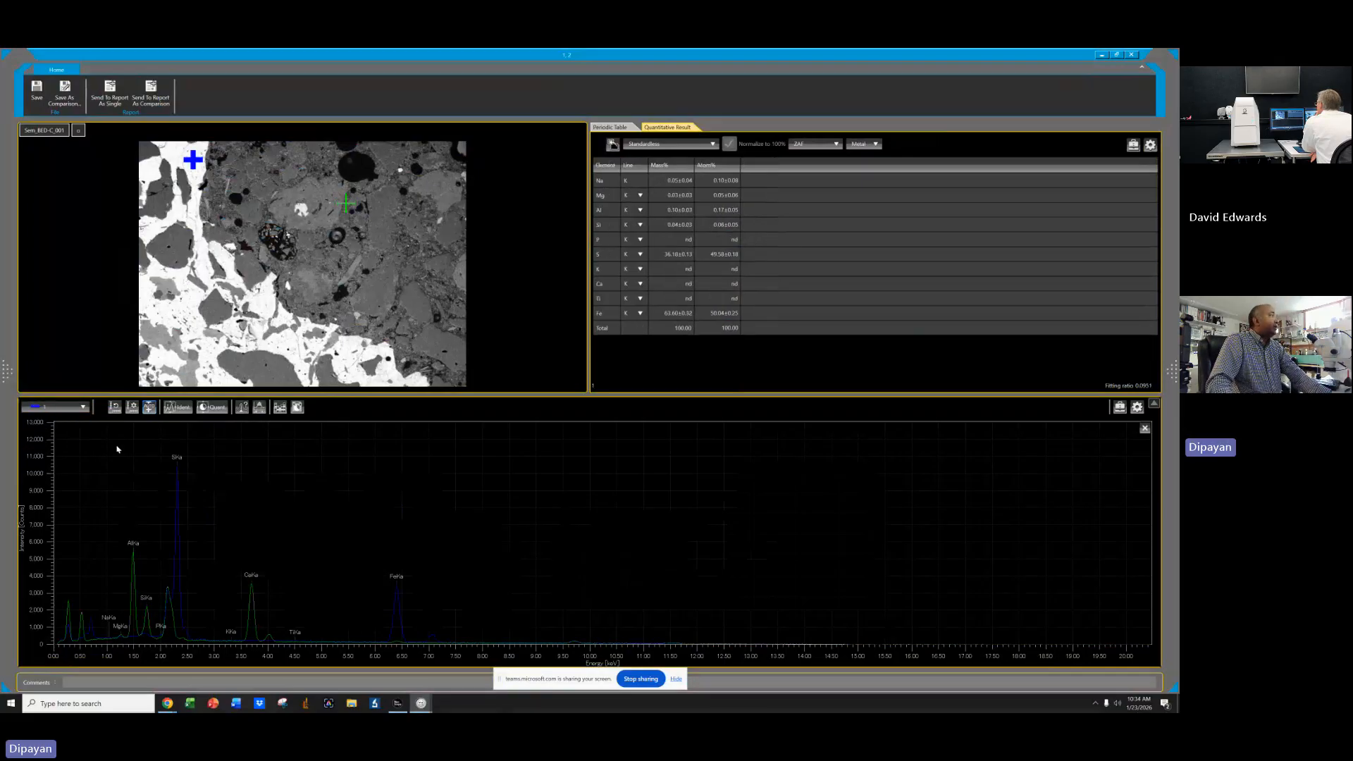
click(55, 407)
click(49, 431)
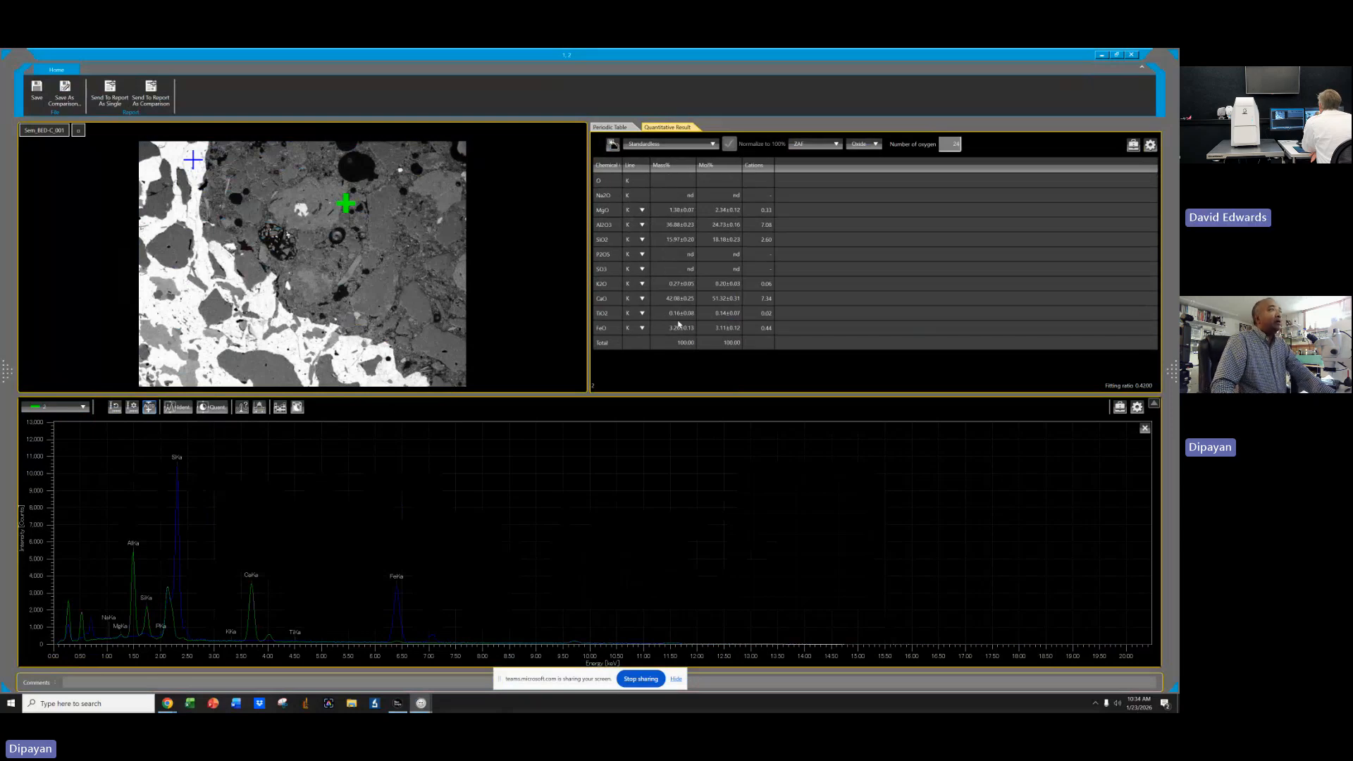
Save the spectrum comparison under the name test.
click(63, 94)
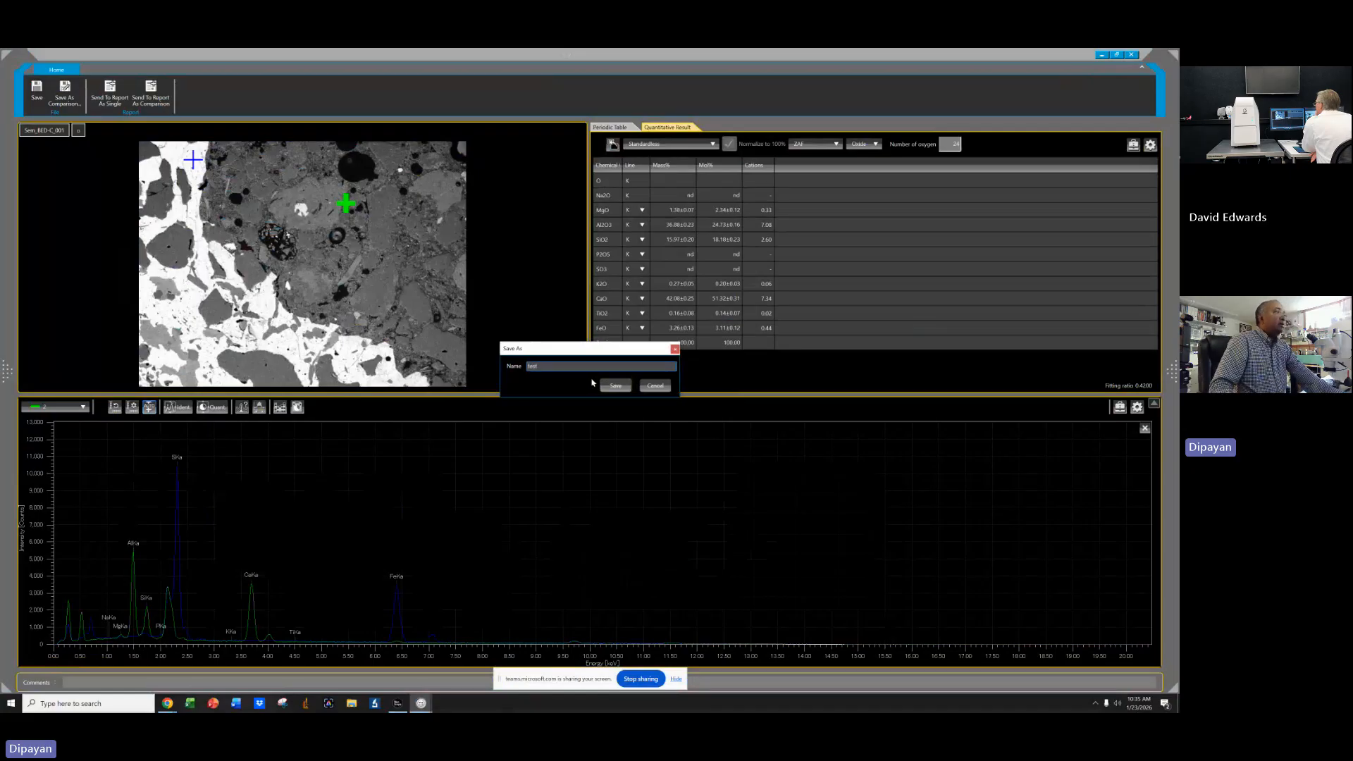
click(614, 386)
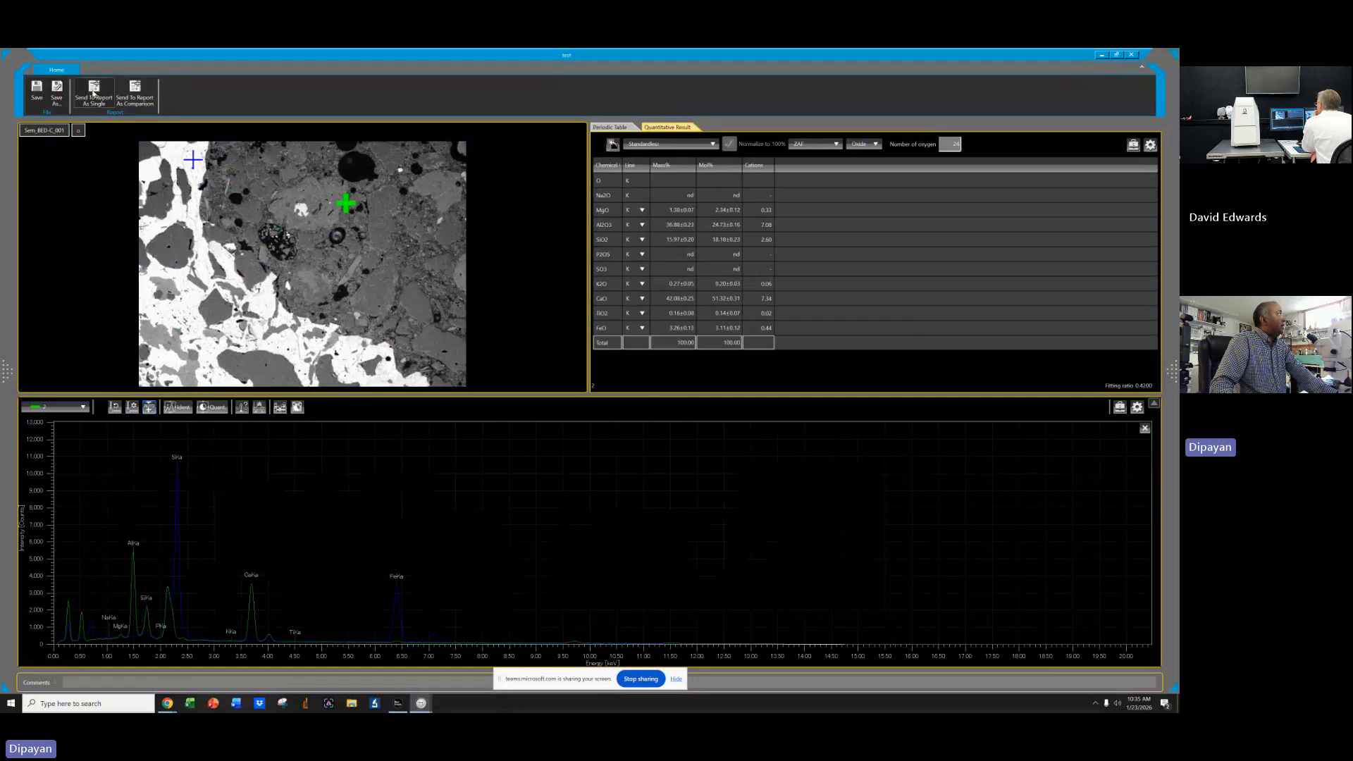
Send the analysis to a single-spectrum report and save the report as test.
click(141, 100)
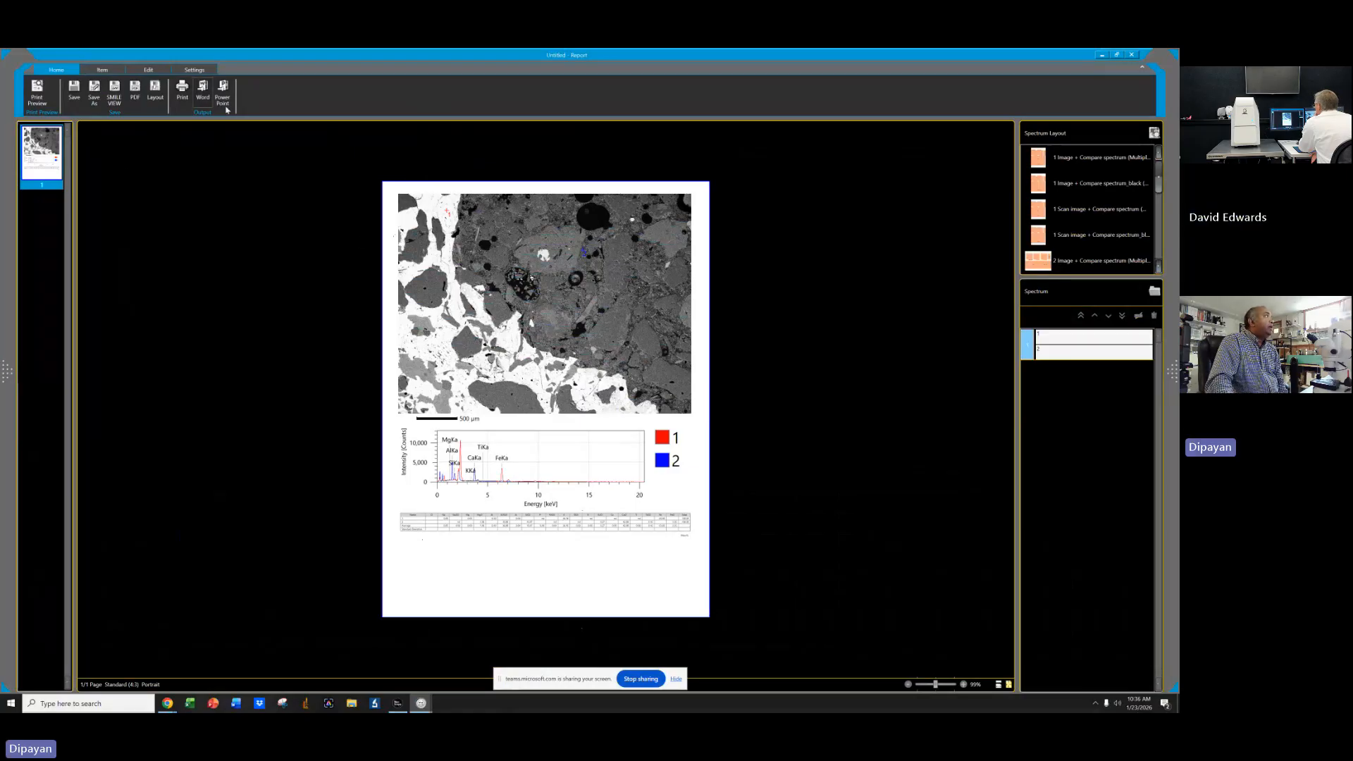
click(96, 93)
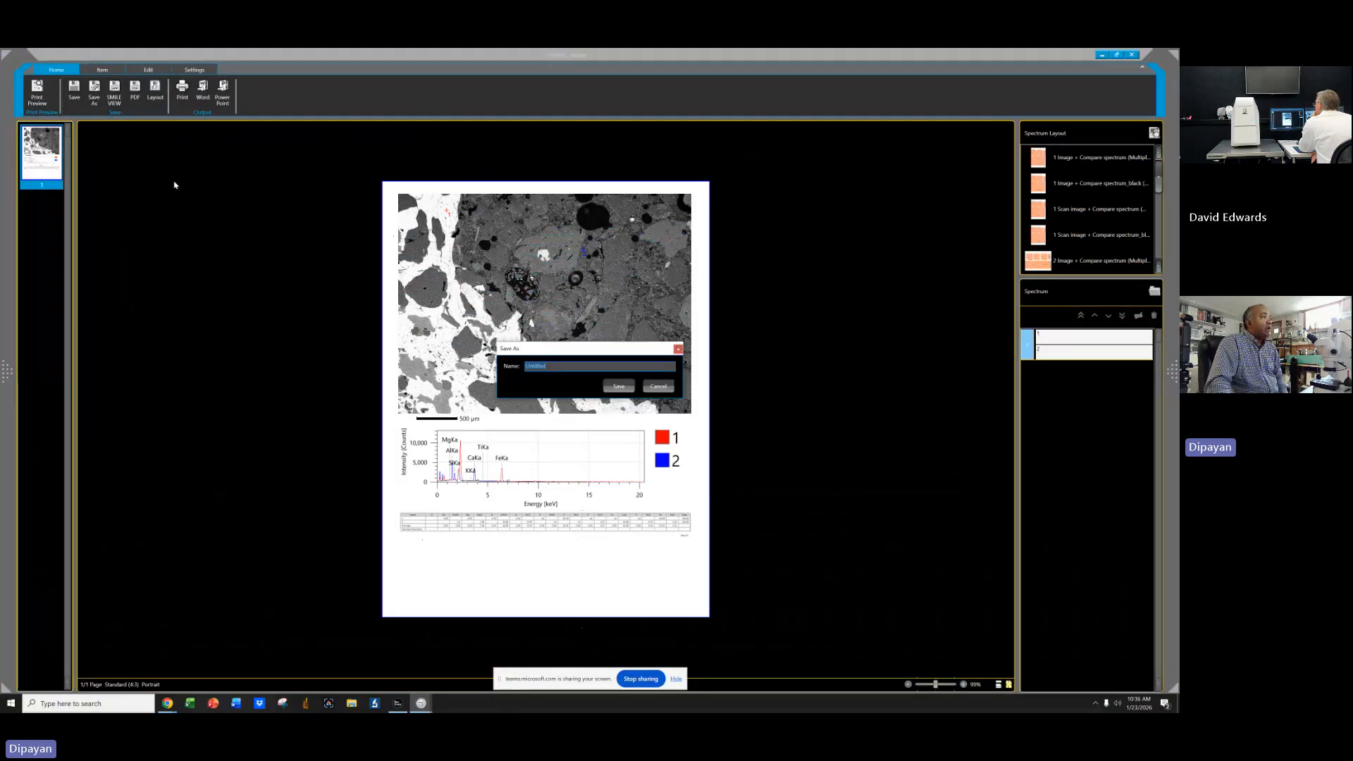
text(tseting)
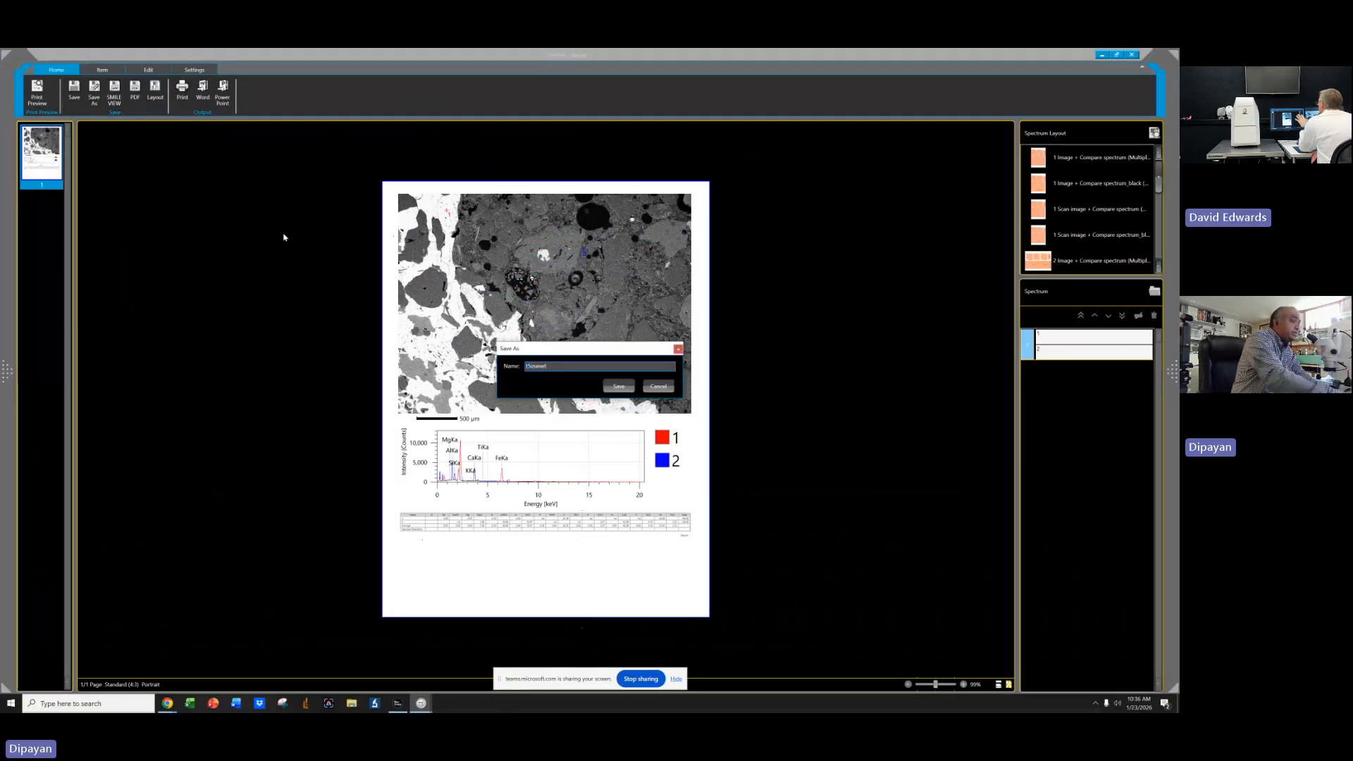
key(BackSpace)
key(BackSpace)
key(BackSpace)
key(BackSpace)
key(BackSpace)
key(BackSpace)
text(est)
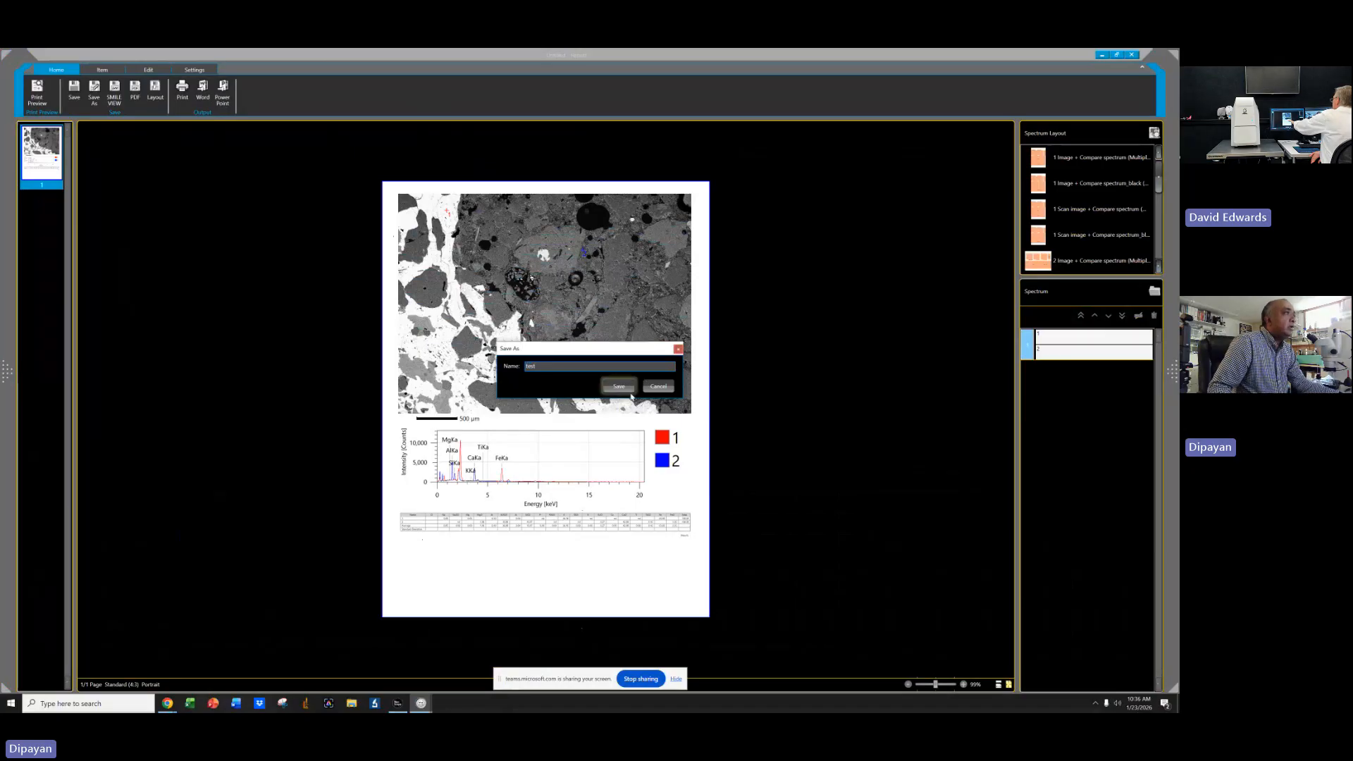
key(Return)
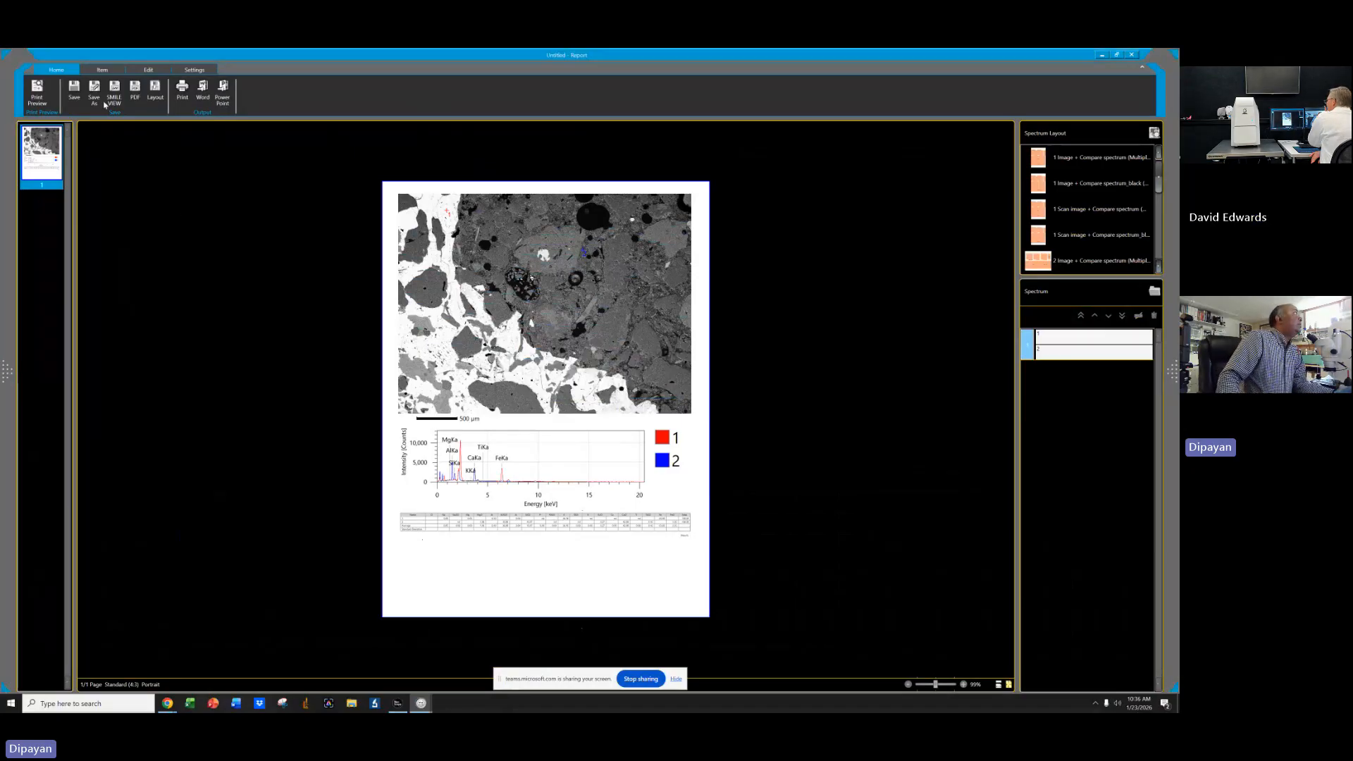
Export the report to PowerPoint, then close the presentation without saving it.
click(224, 97)
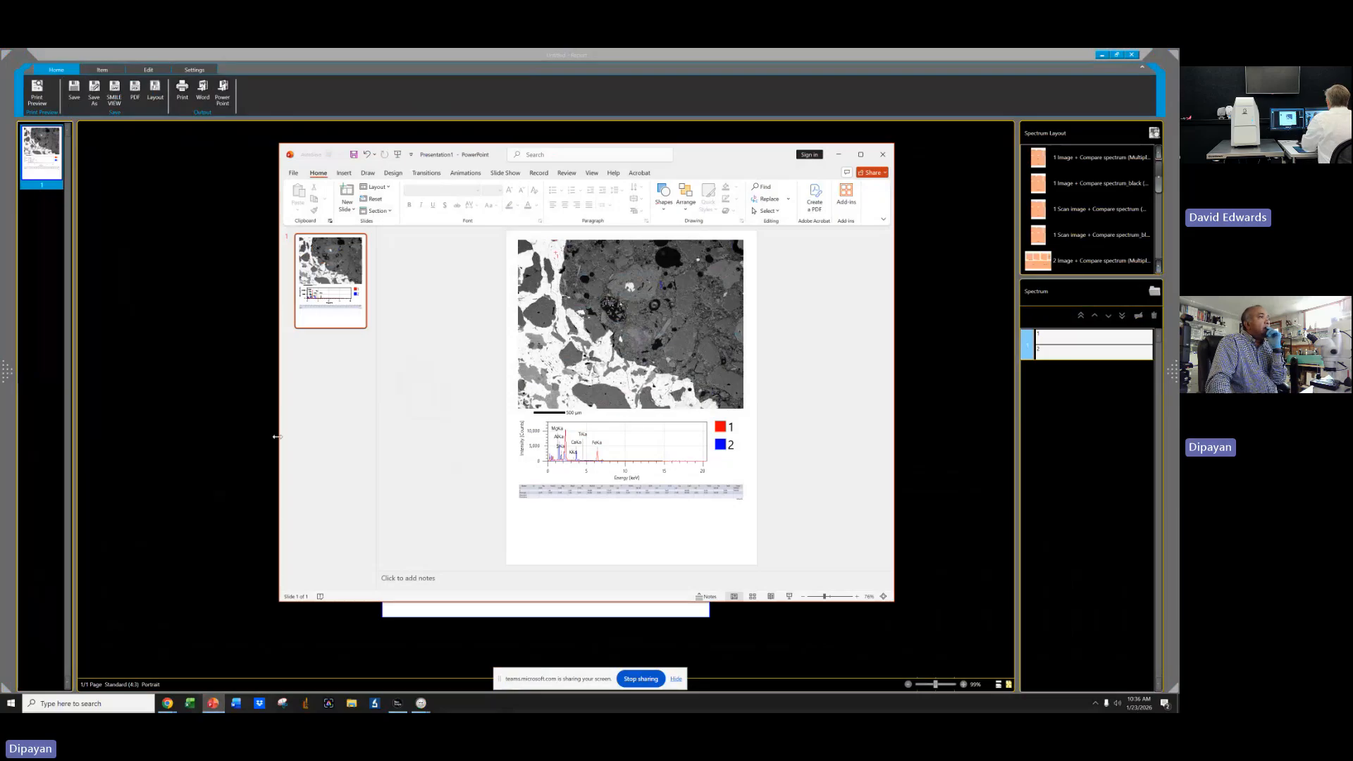
click(883, 157)
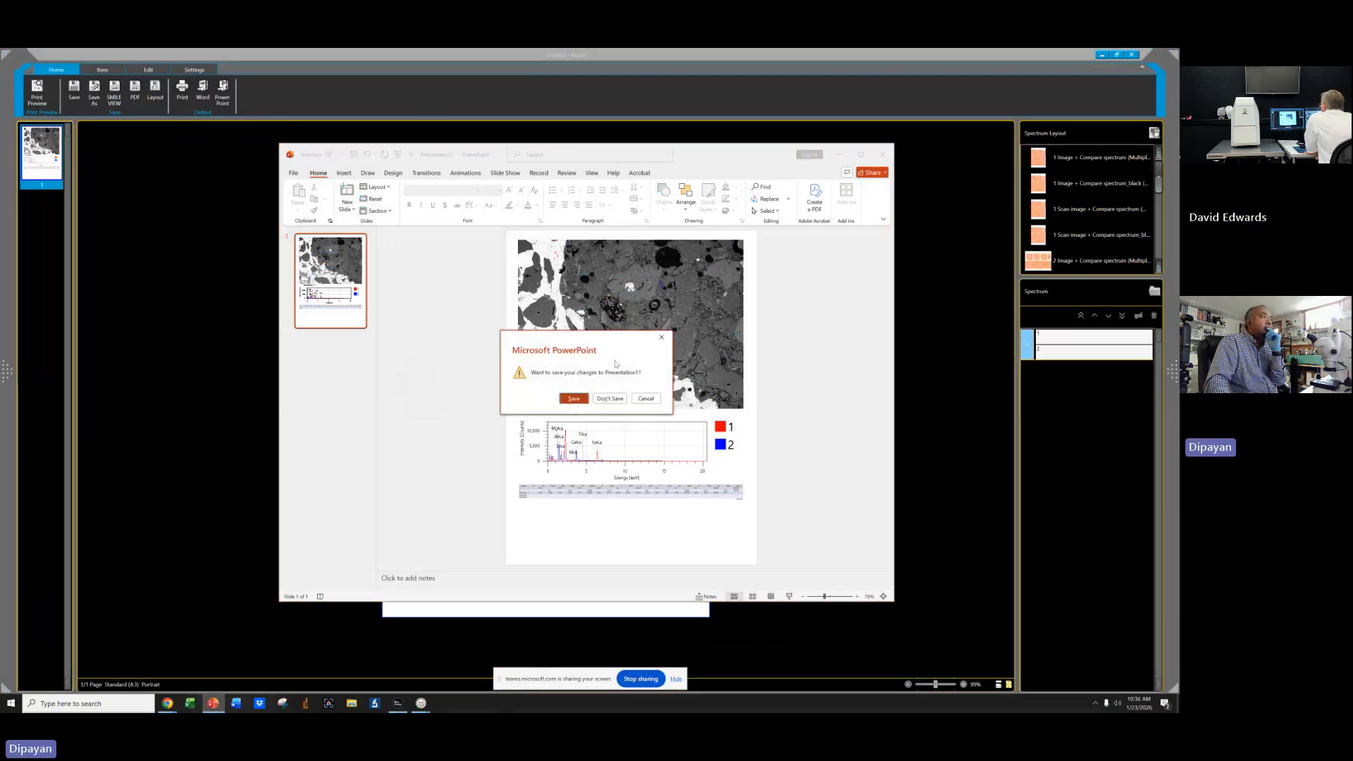
click(610, 398)
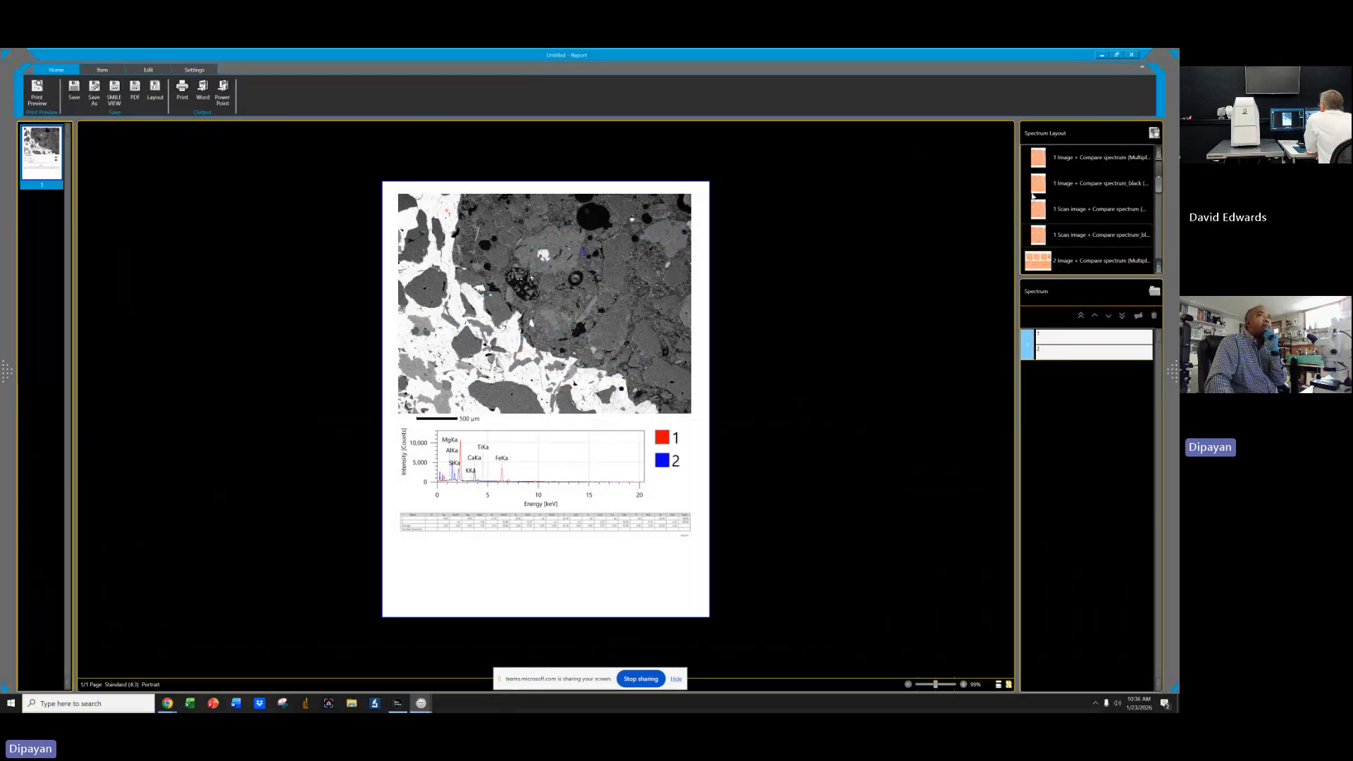
Close the report window without saving its changes.
click(1132, 55)
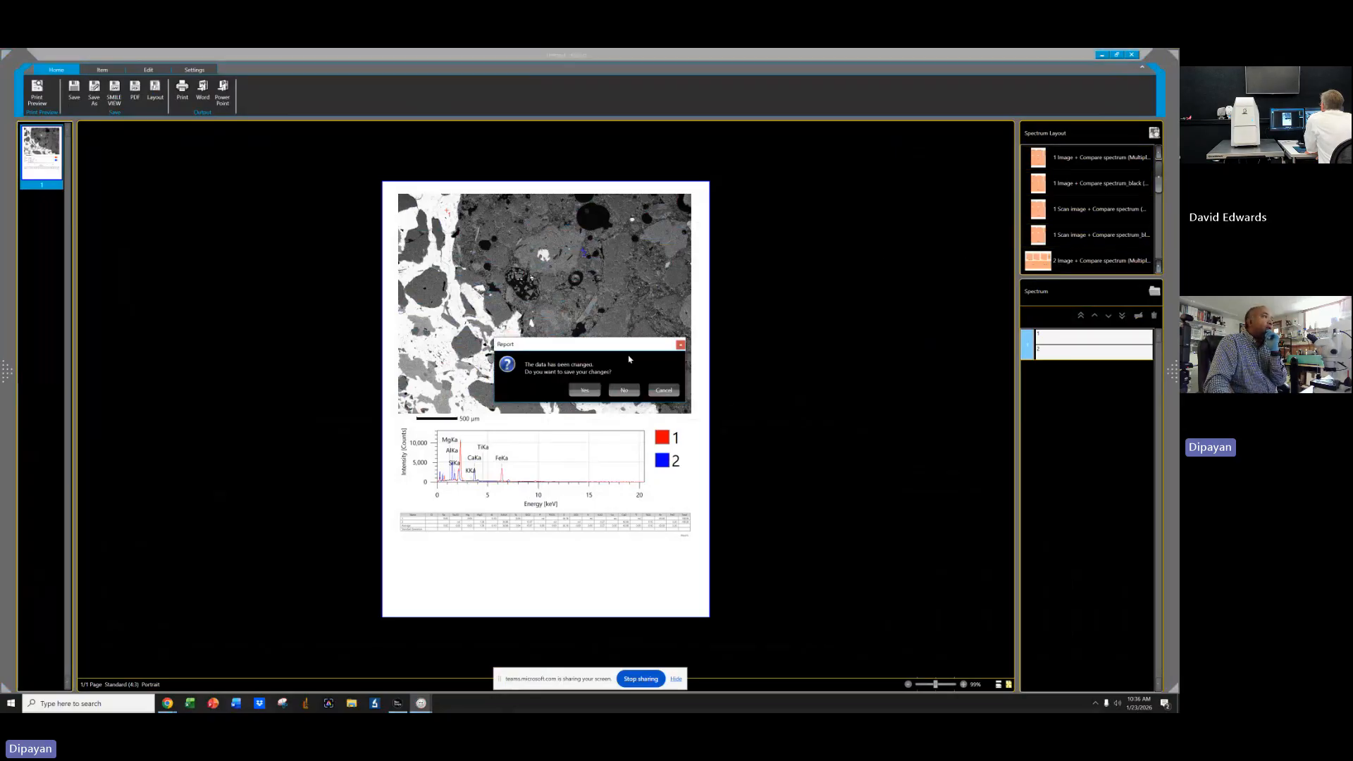
click(625, 389)
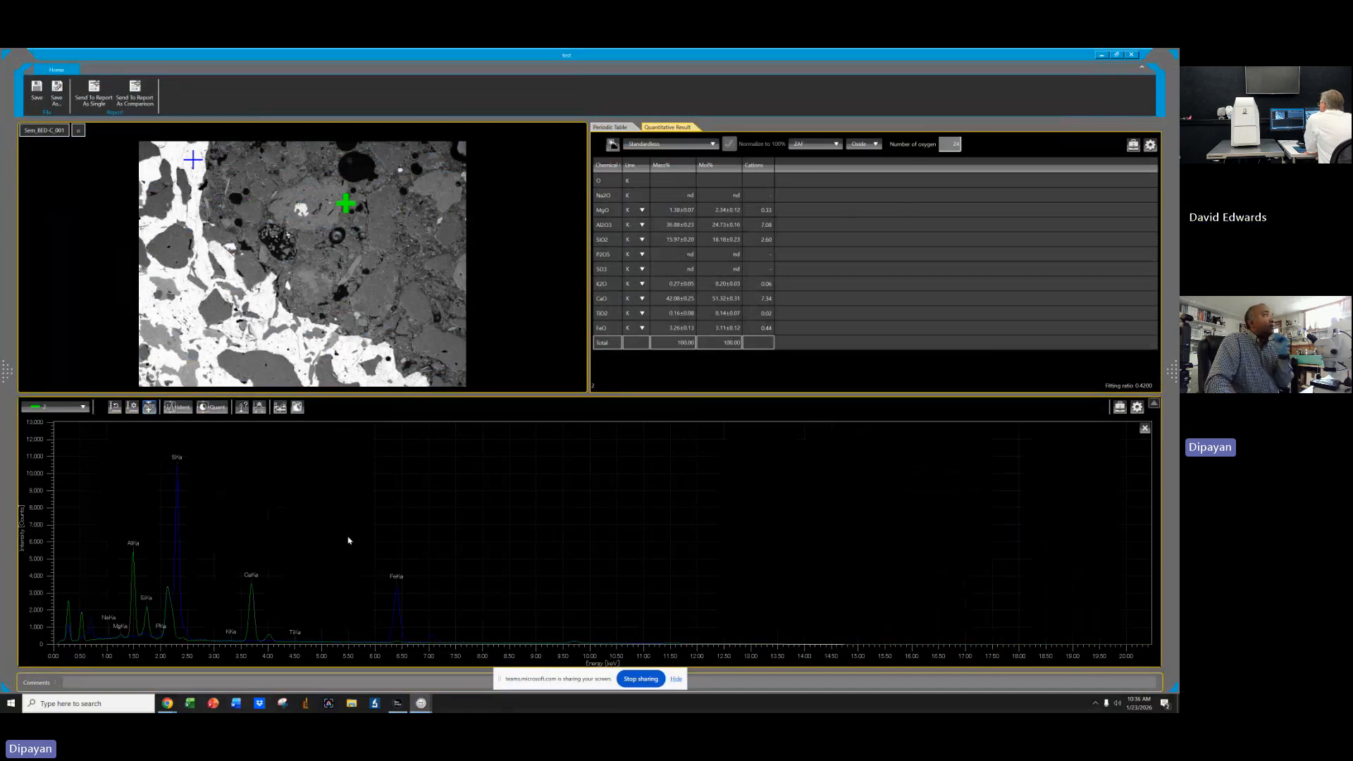
Show spectrum 1's quantification results in the analysis window, then minimize that window.
click(214, 411)
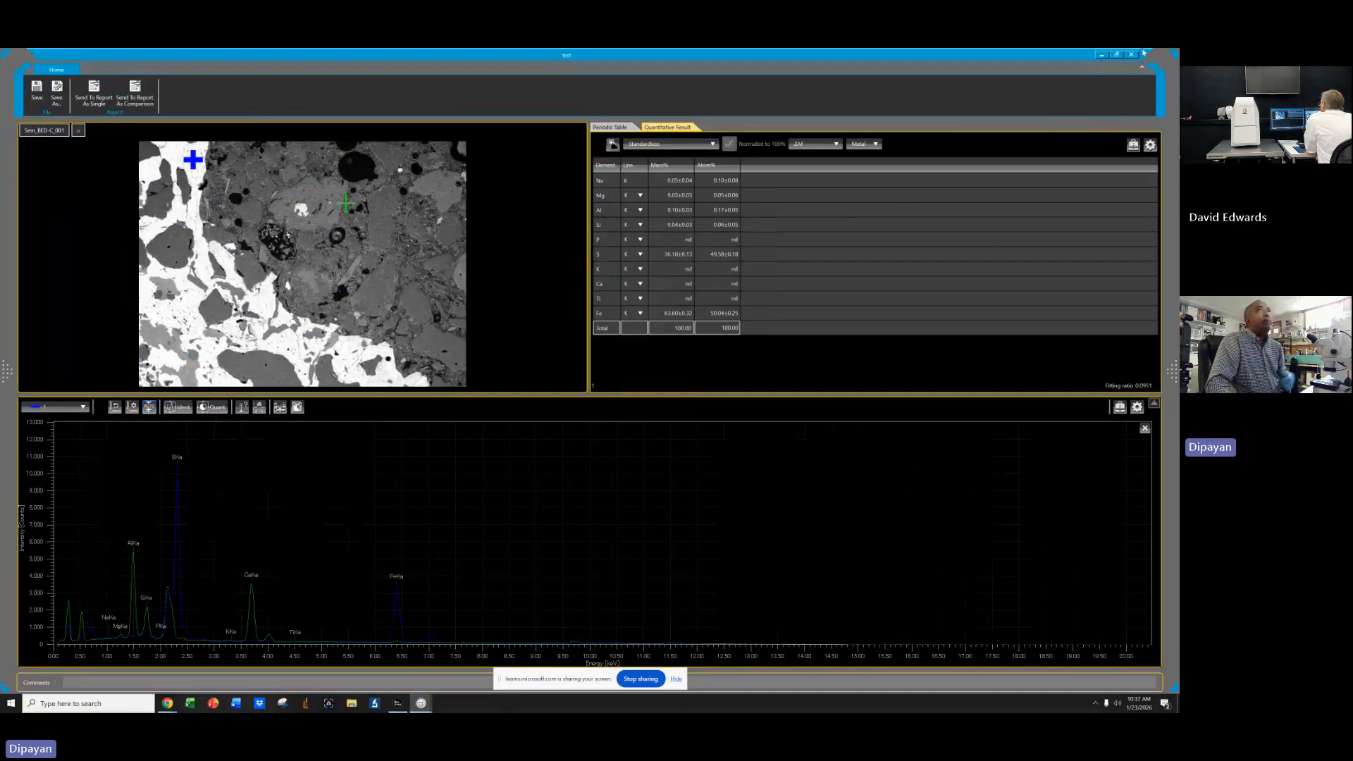
click(1103, 55)
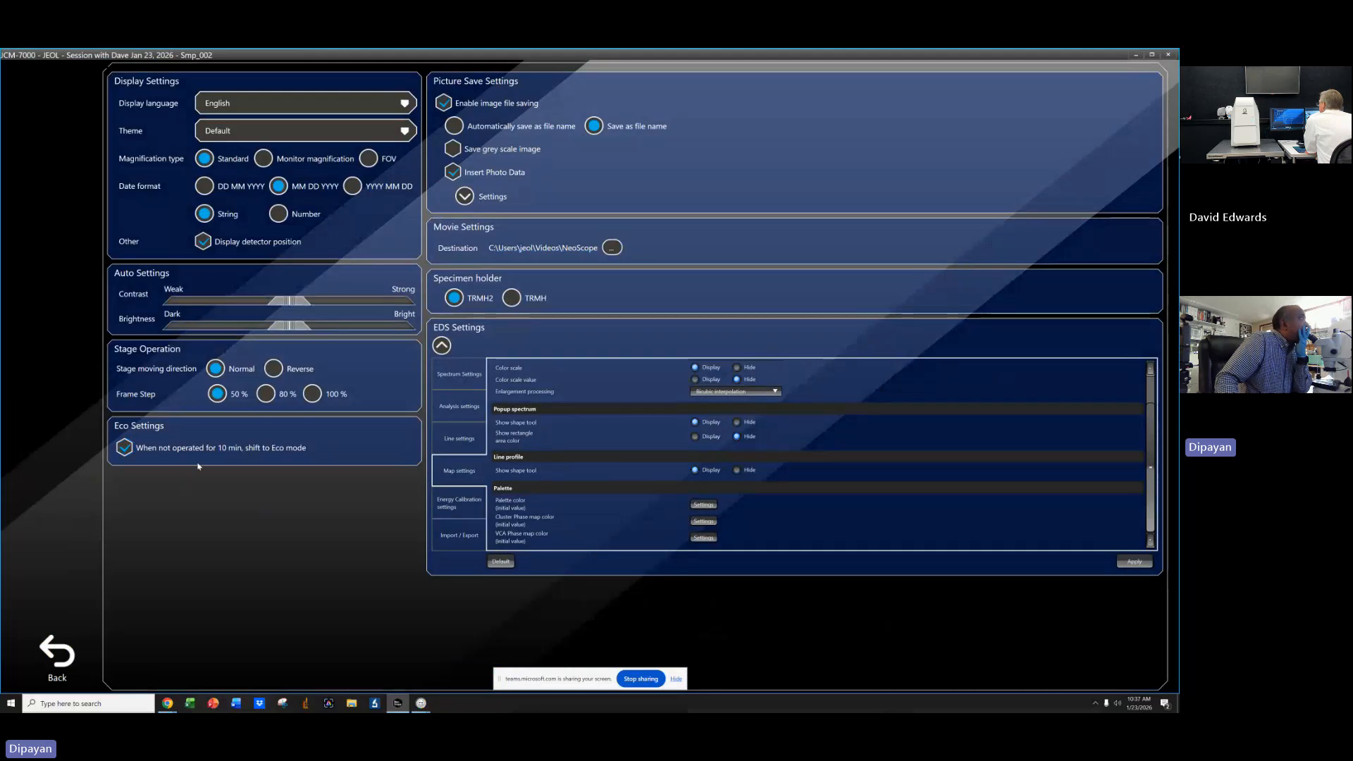
Scroll through the EDS map settings and return to the main observation screen.
scroll(805, 470, up, 1)
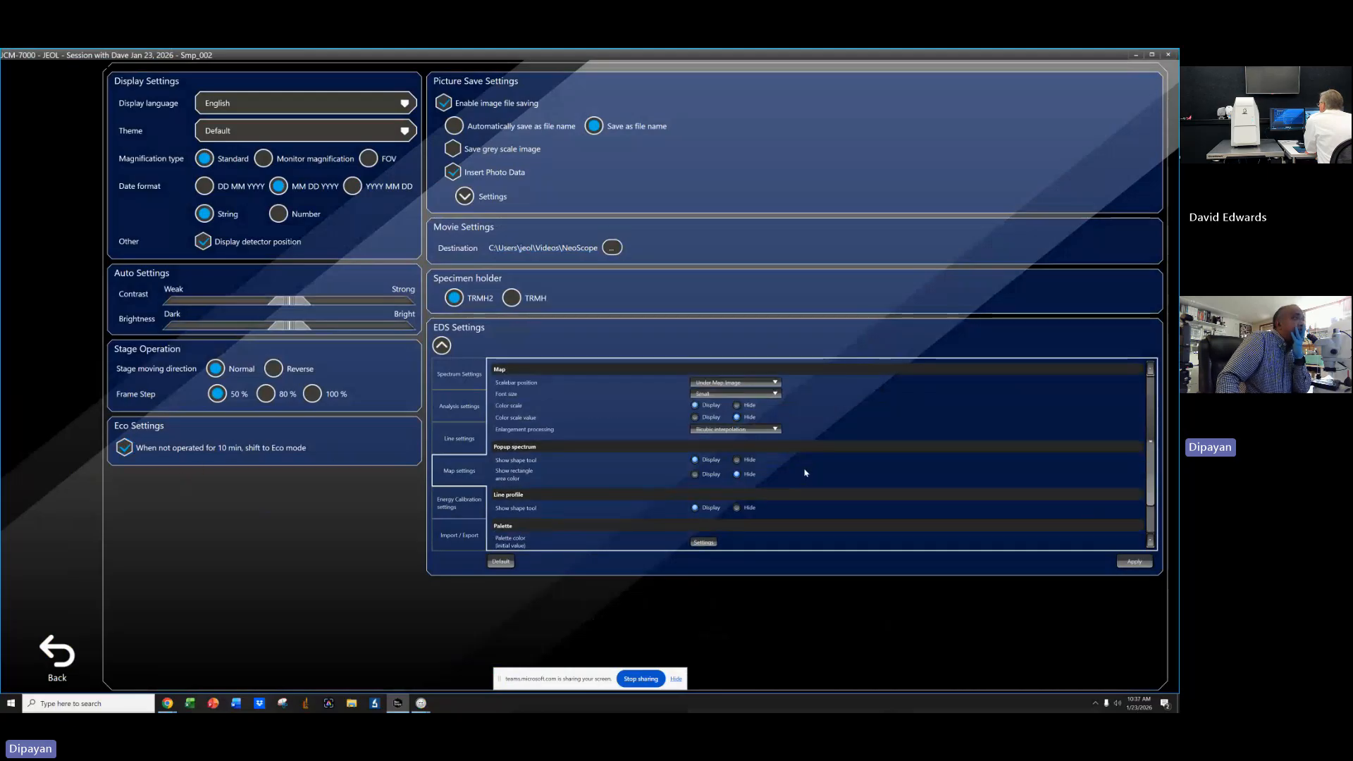
scroll(805, 469, down, 1)
scroll(801, 468, up, 1)
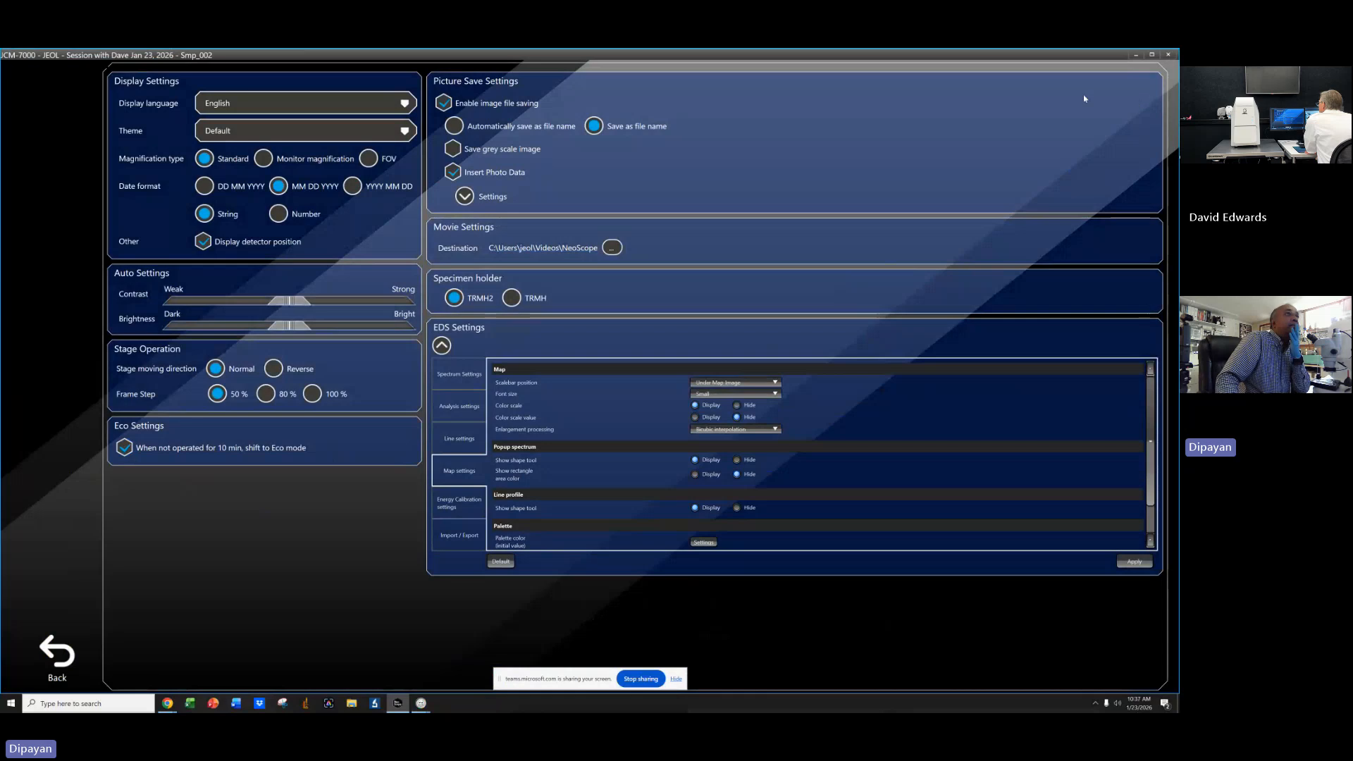
click(58, 654)
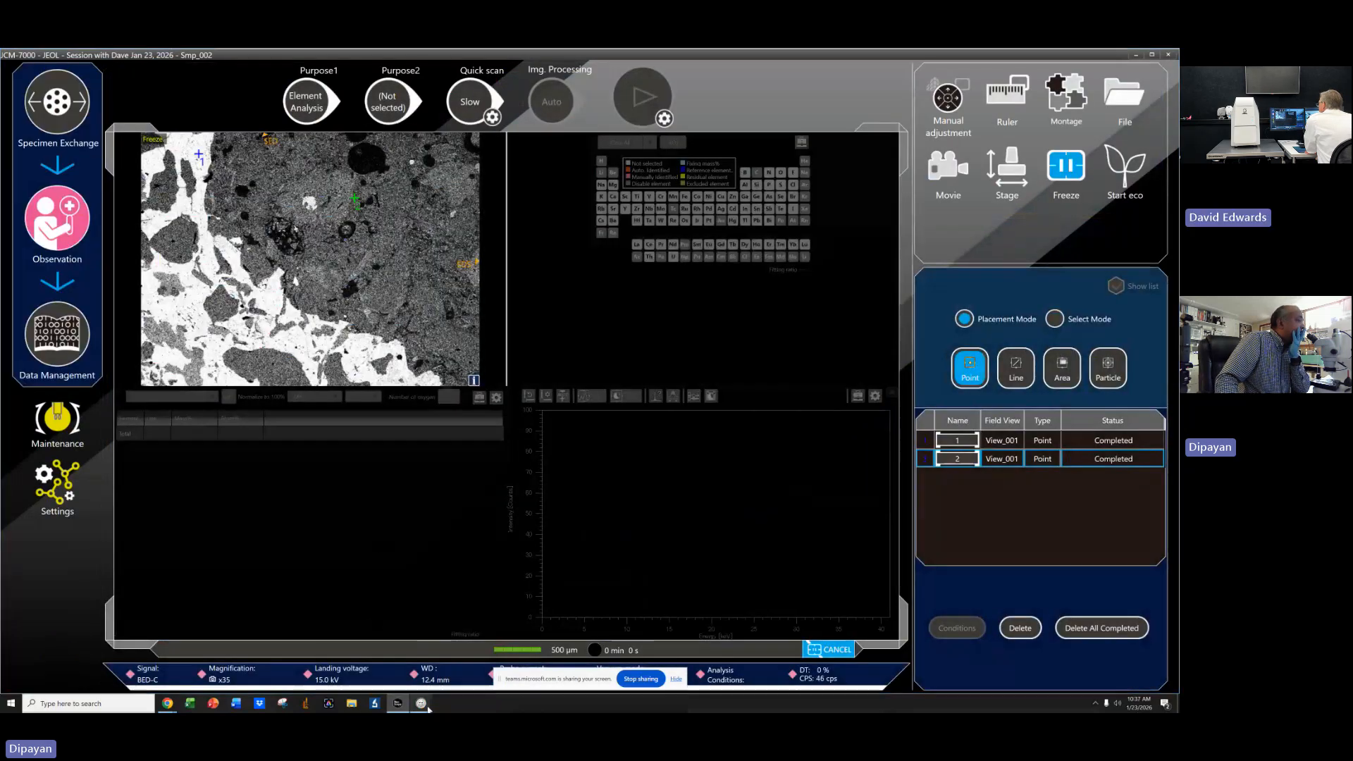
Close the analysis window without saving its changes.
mouse_move(421, 703)
click(442, 673)
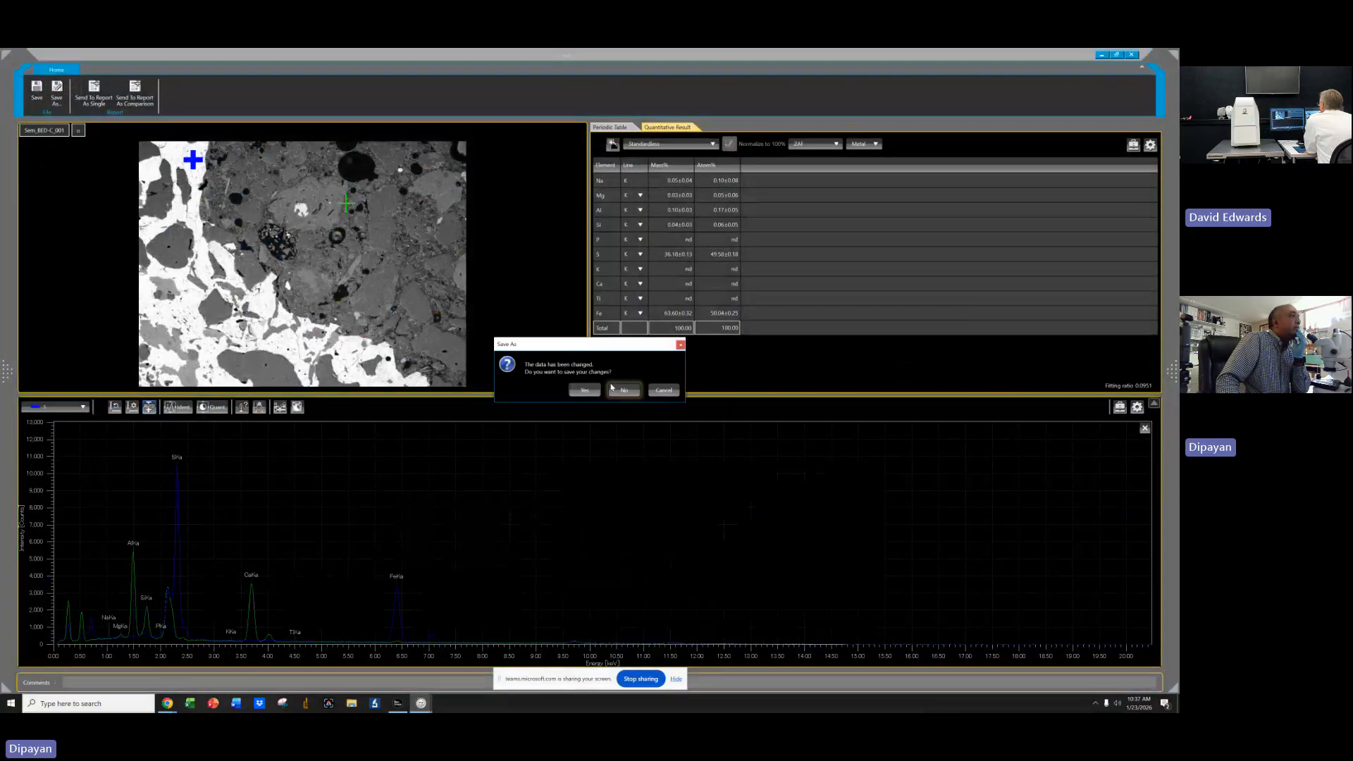
click(620, 391)
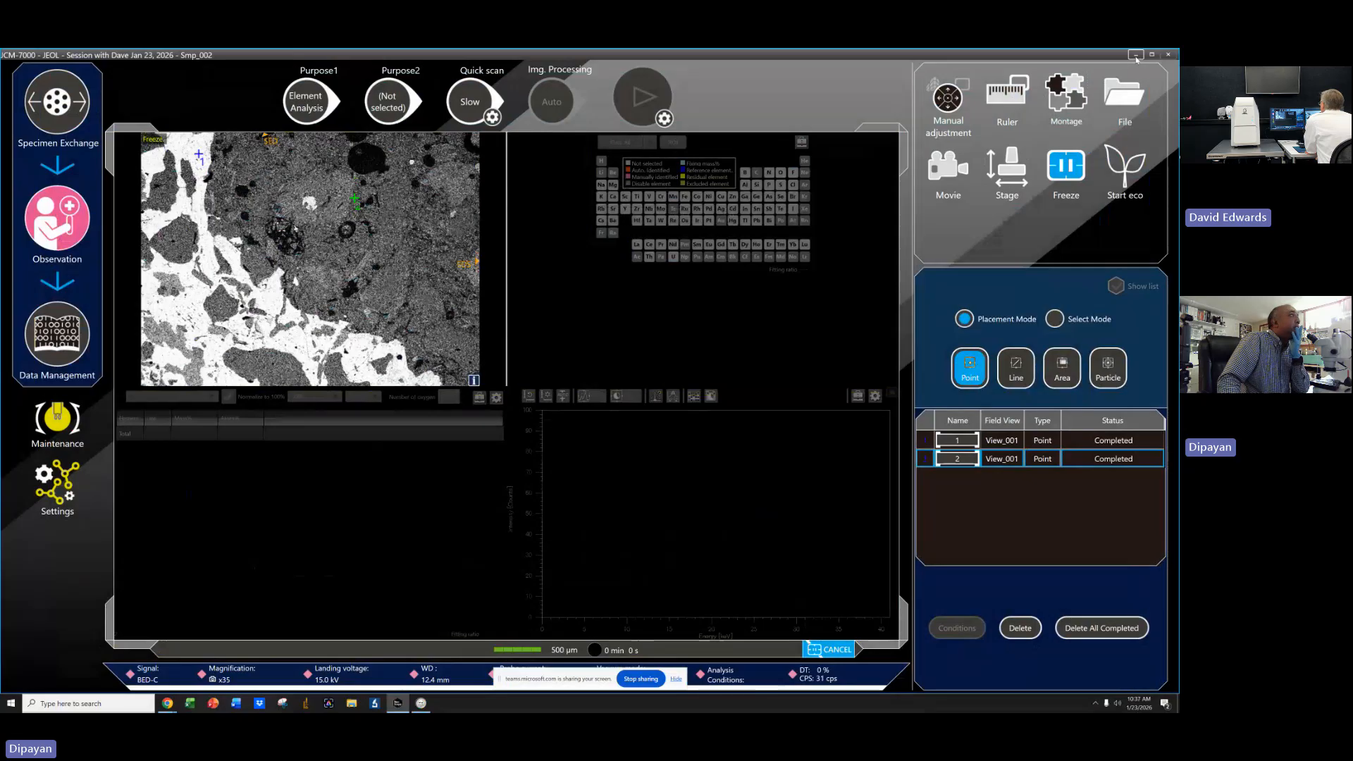
Switch to Data Control and browse the report layout library, selecting the CMC Composite map layout.
click(1137, 56)
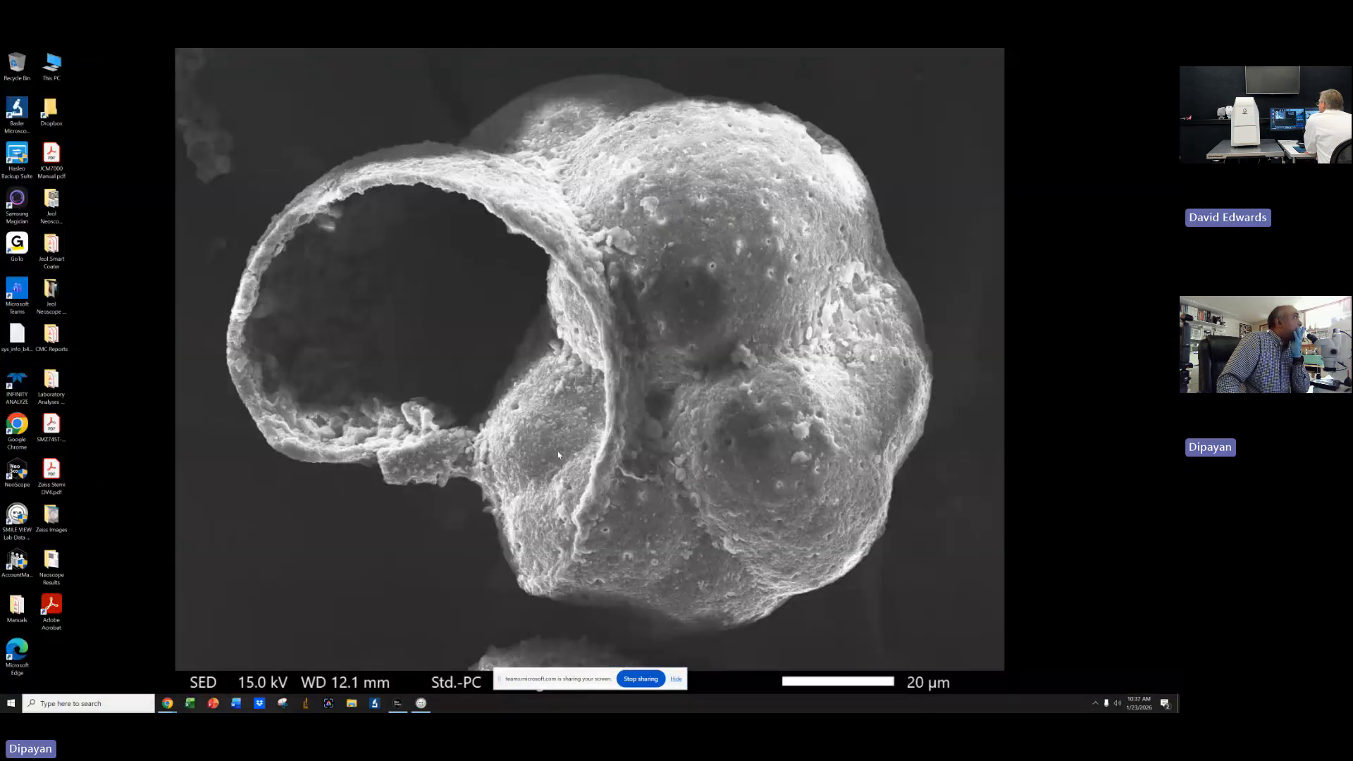
click(406, 708)
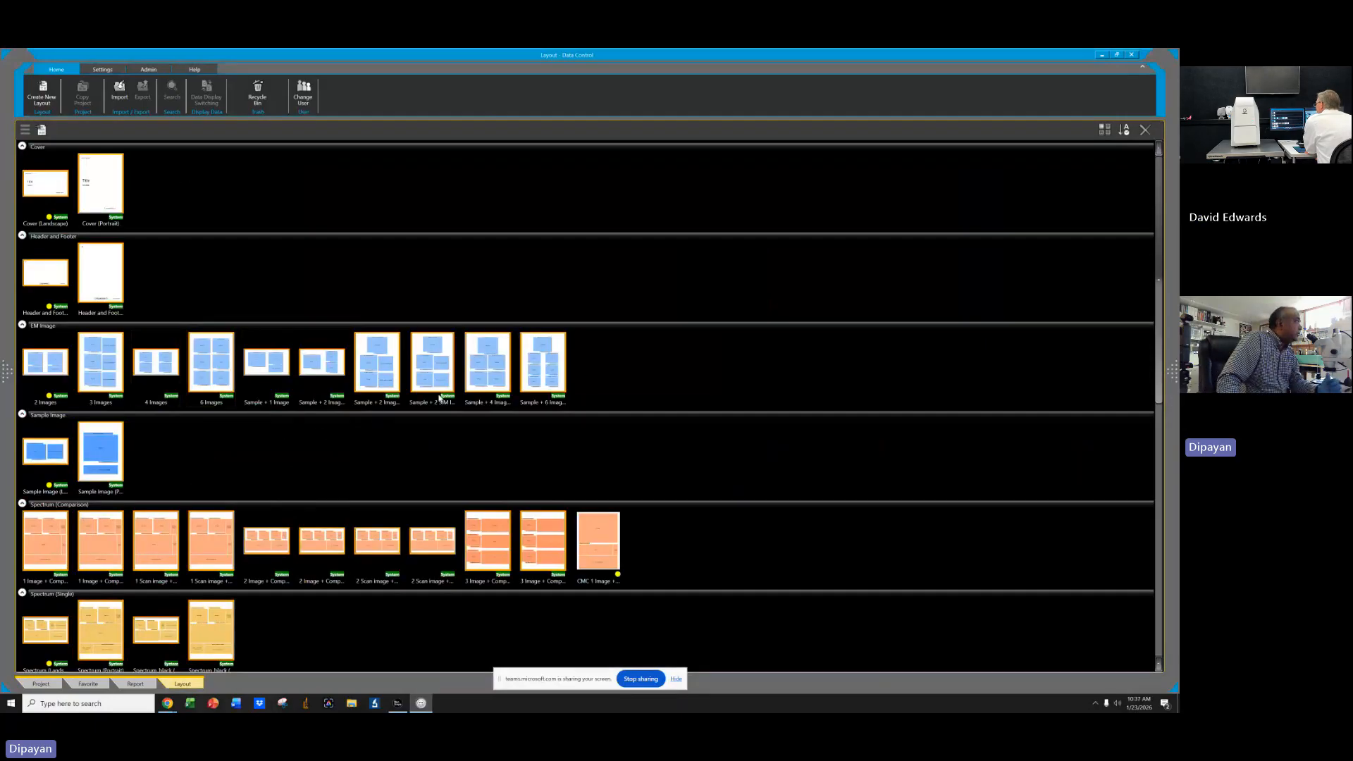
scroll(314, 305, down, 5)
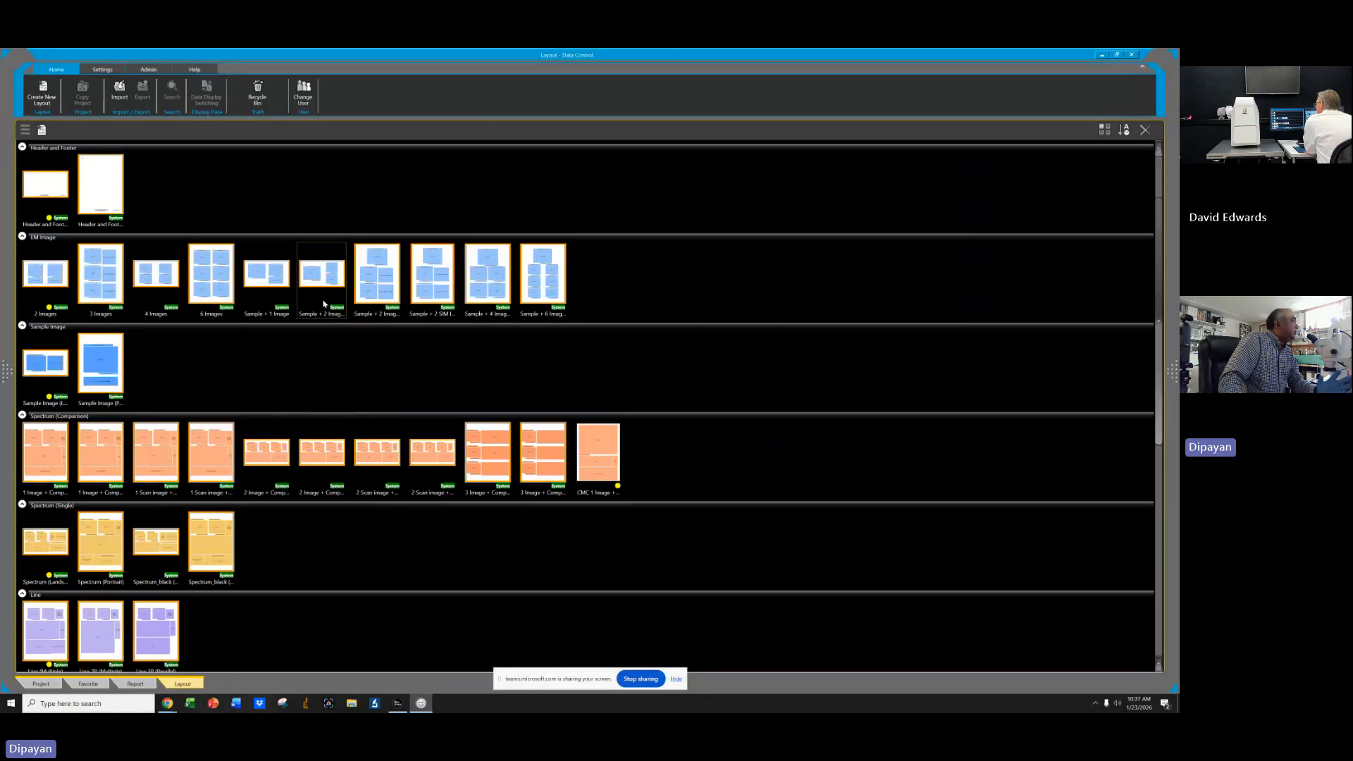
scroll(327, 307, down, 6)
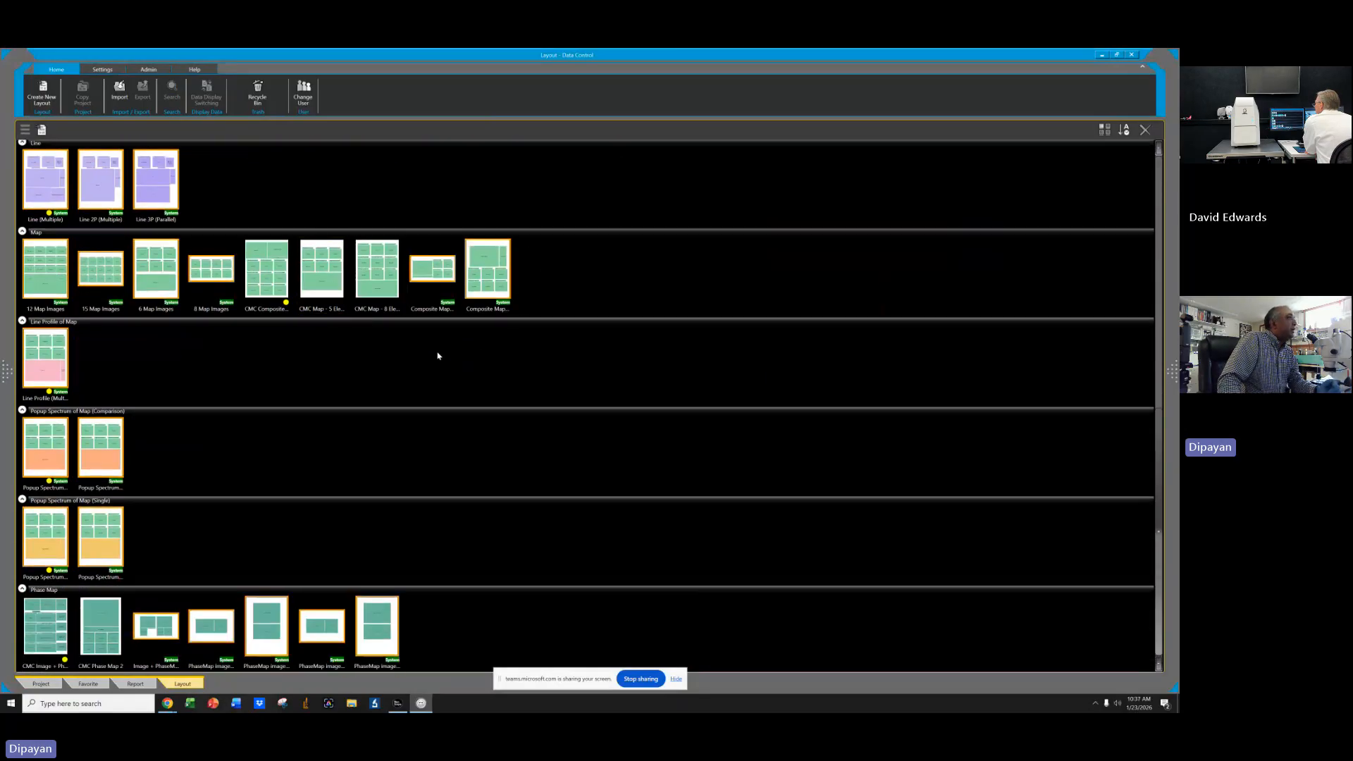
click(260, 265)
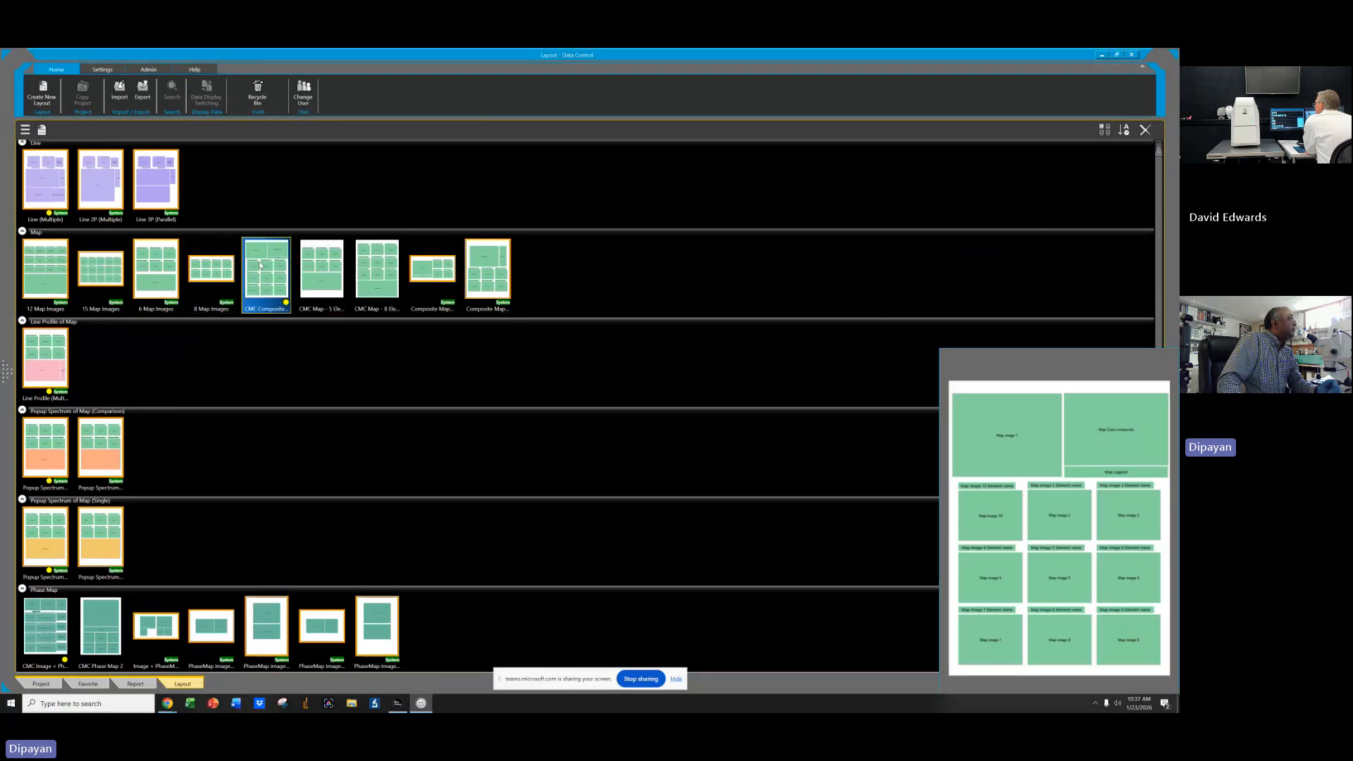
double_click(260, 265)
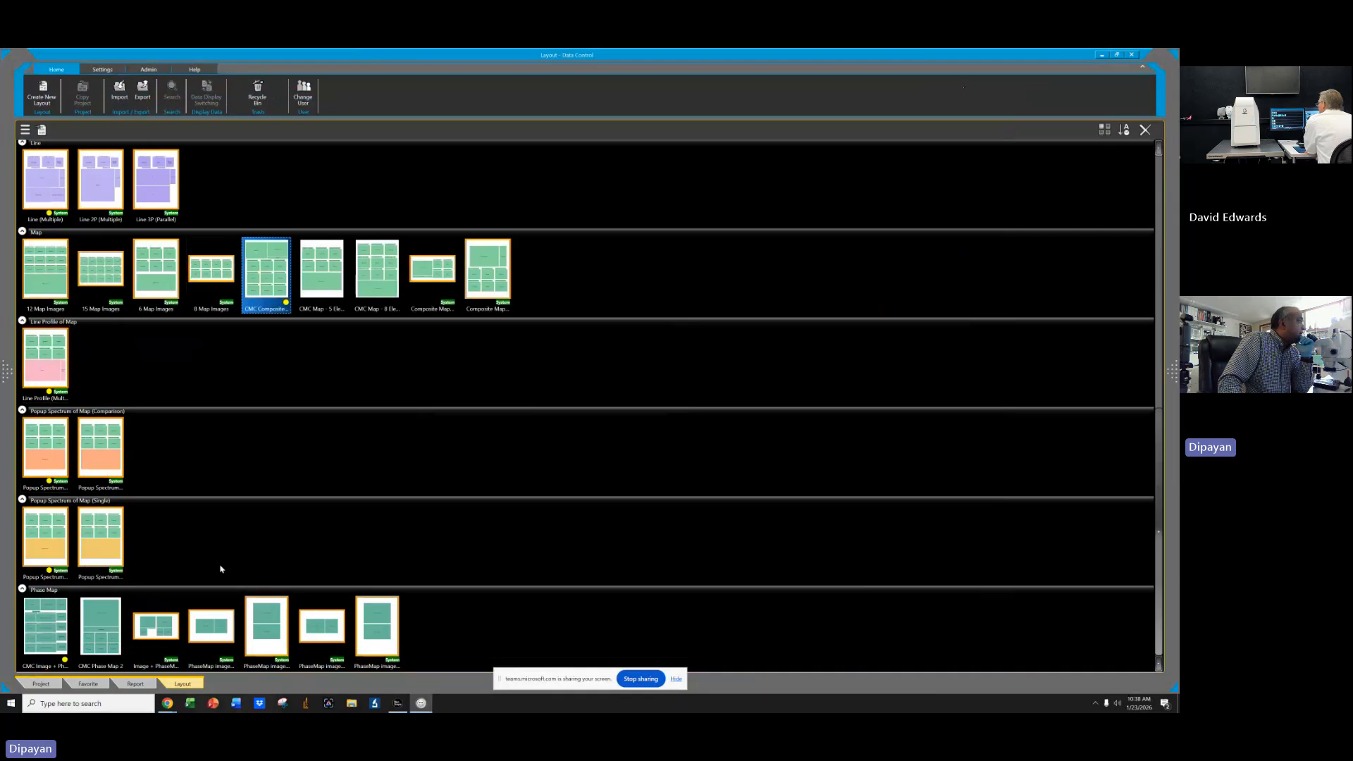
scroll(221, 567, up, 5)
scroll(220, 565, down, 5)
scroll(314, 500, up, 3)
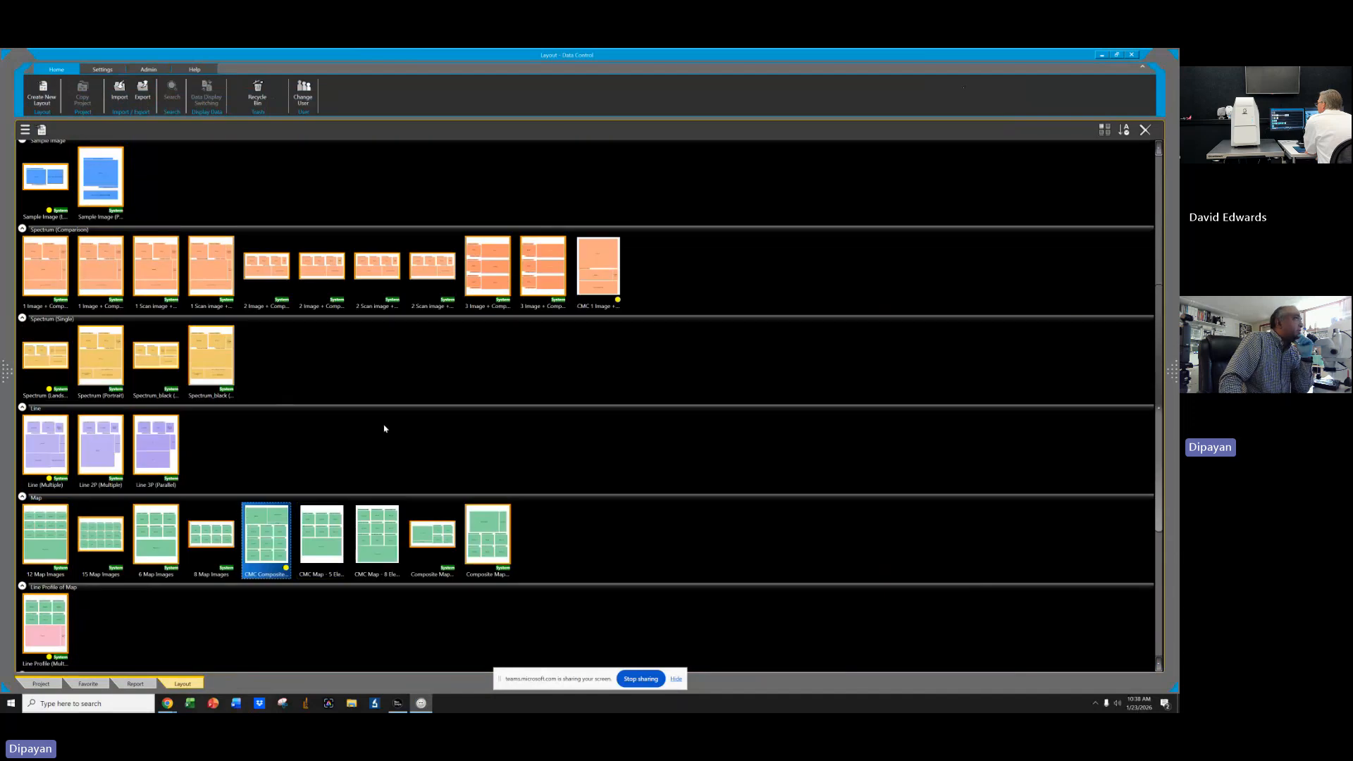
scroll(384, 429, up, 1)
Open the CMC 1 Image + Compare spectrum layout in the layout editor.
double_click(582, 307)
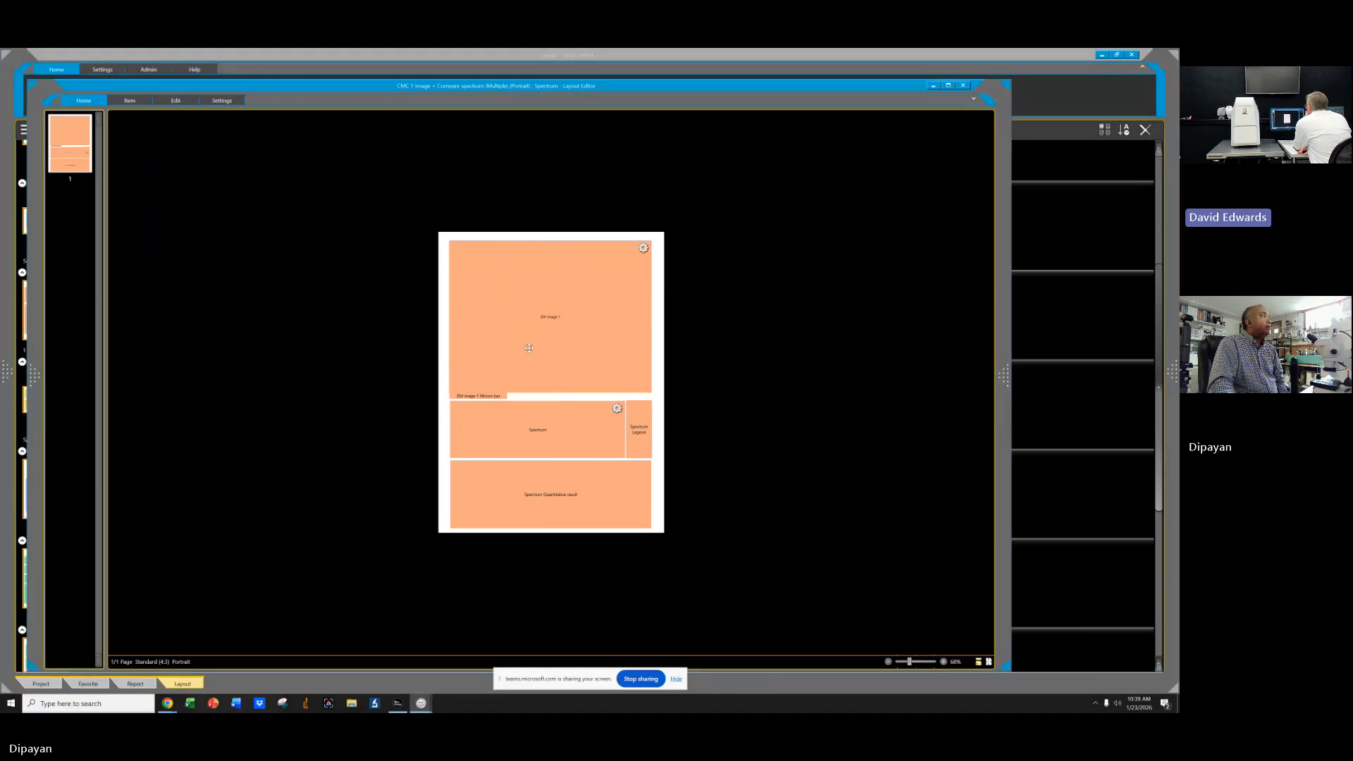
click(944, 662)
click(944, 661)
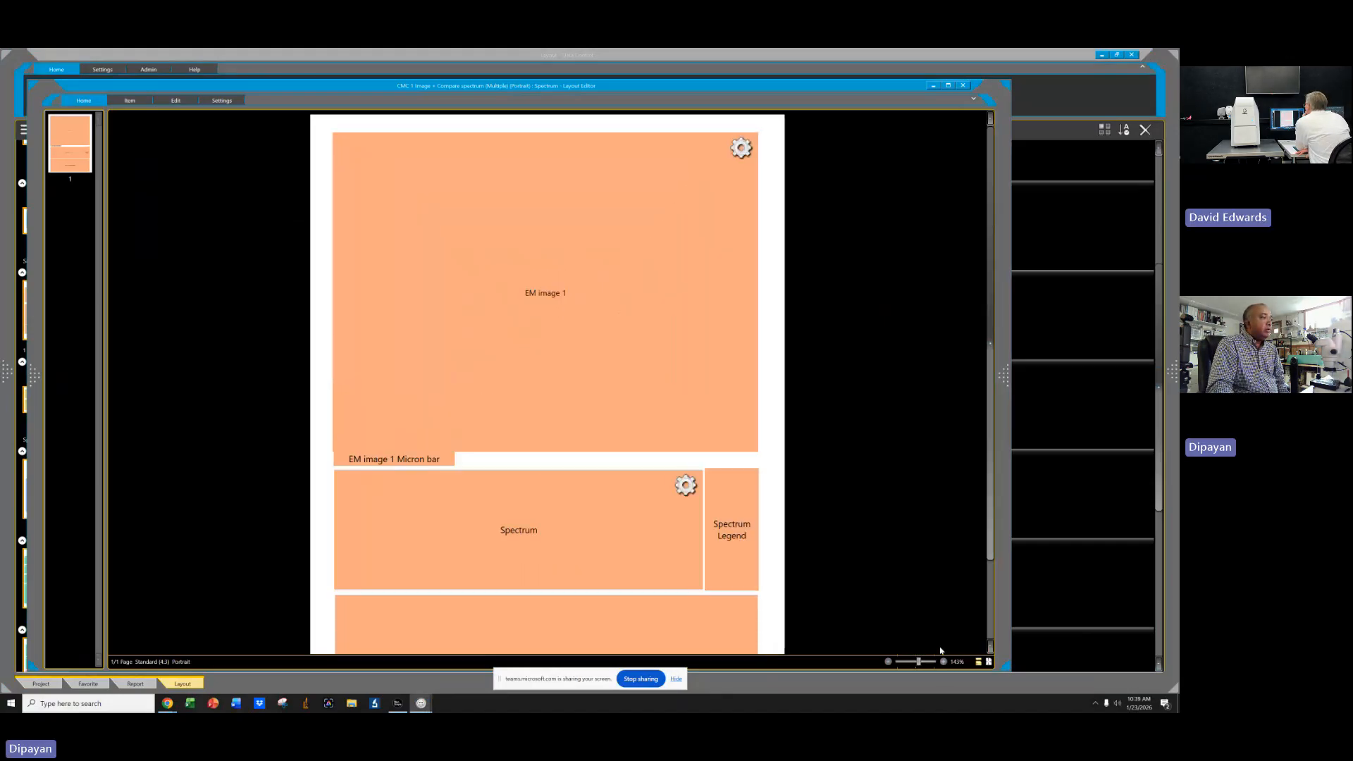
click(888, 662)
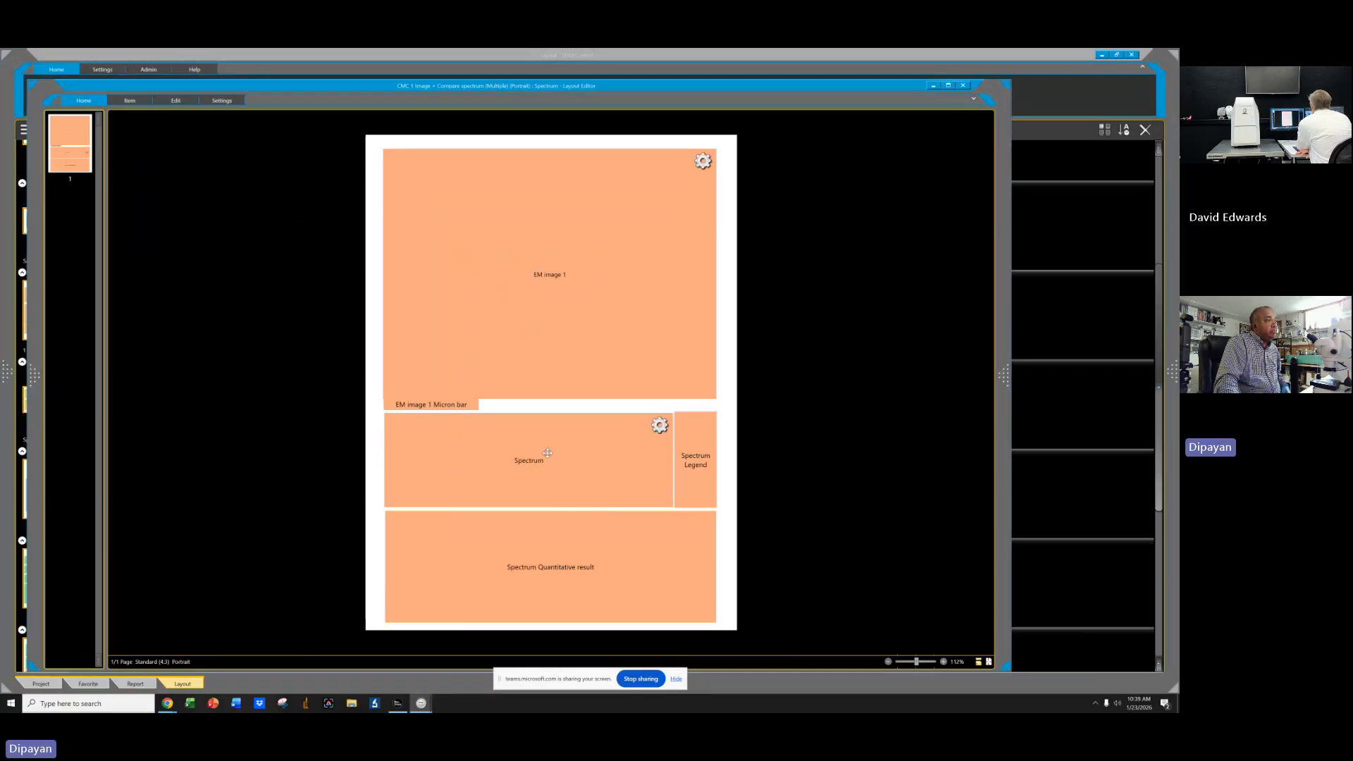
Inspect the spectrum block of the layout, then close the layout editor and the layout library.
click(570, 427)
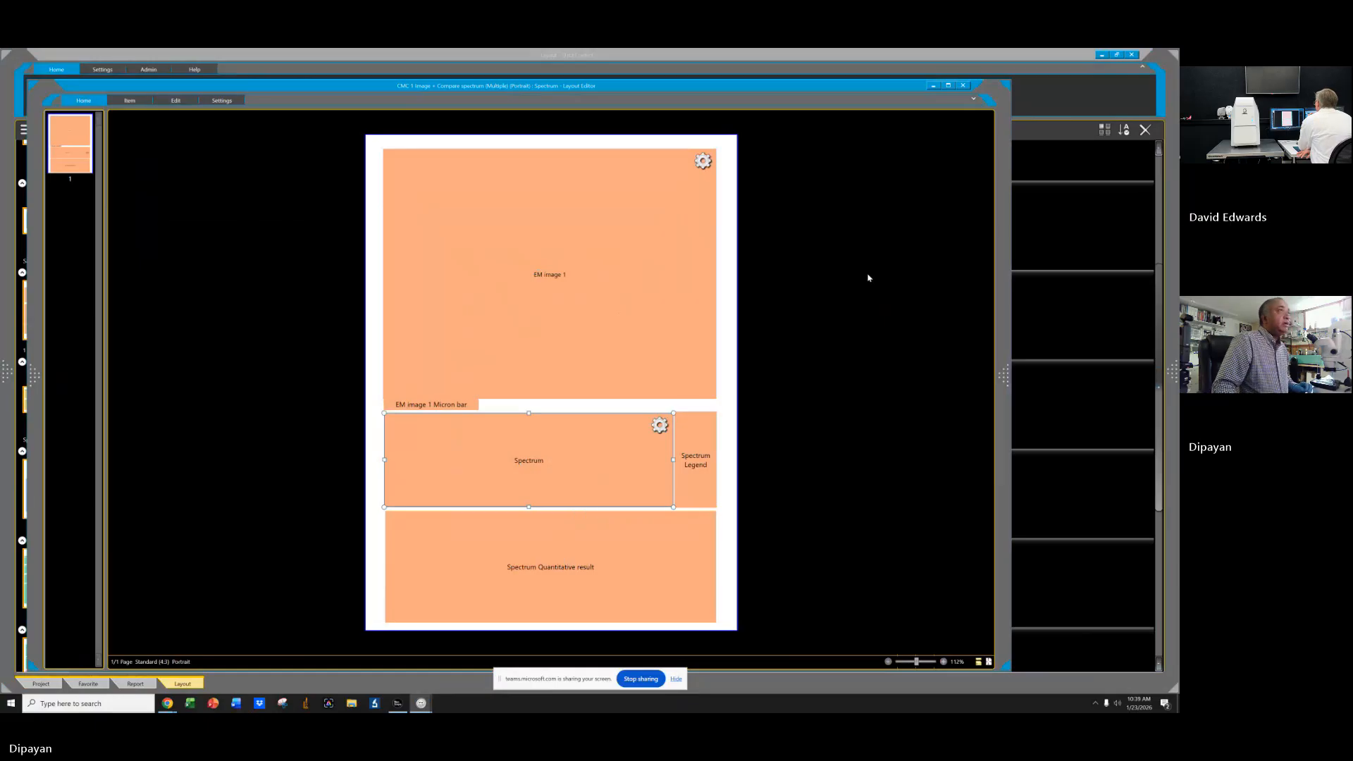
click(964, 86)
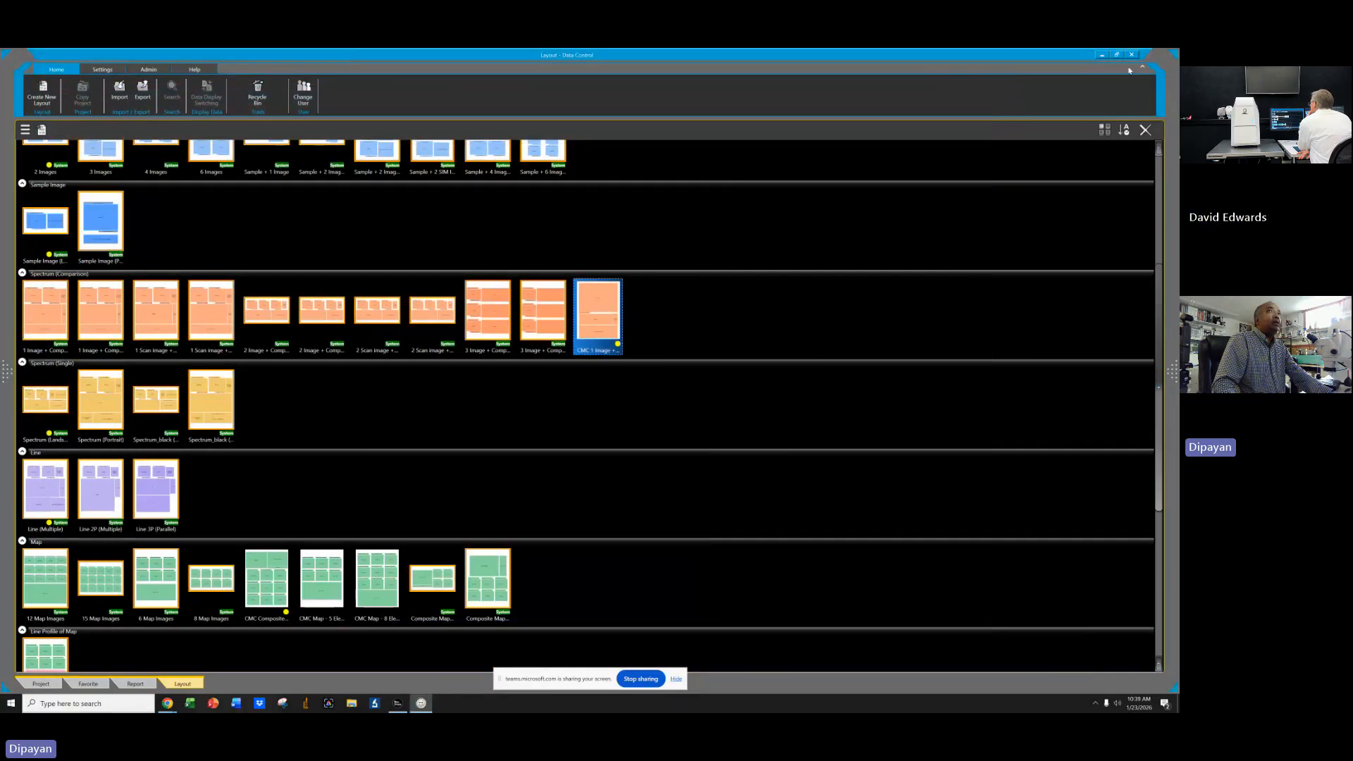
click(1133, 55)
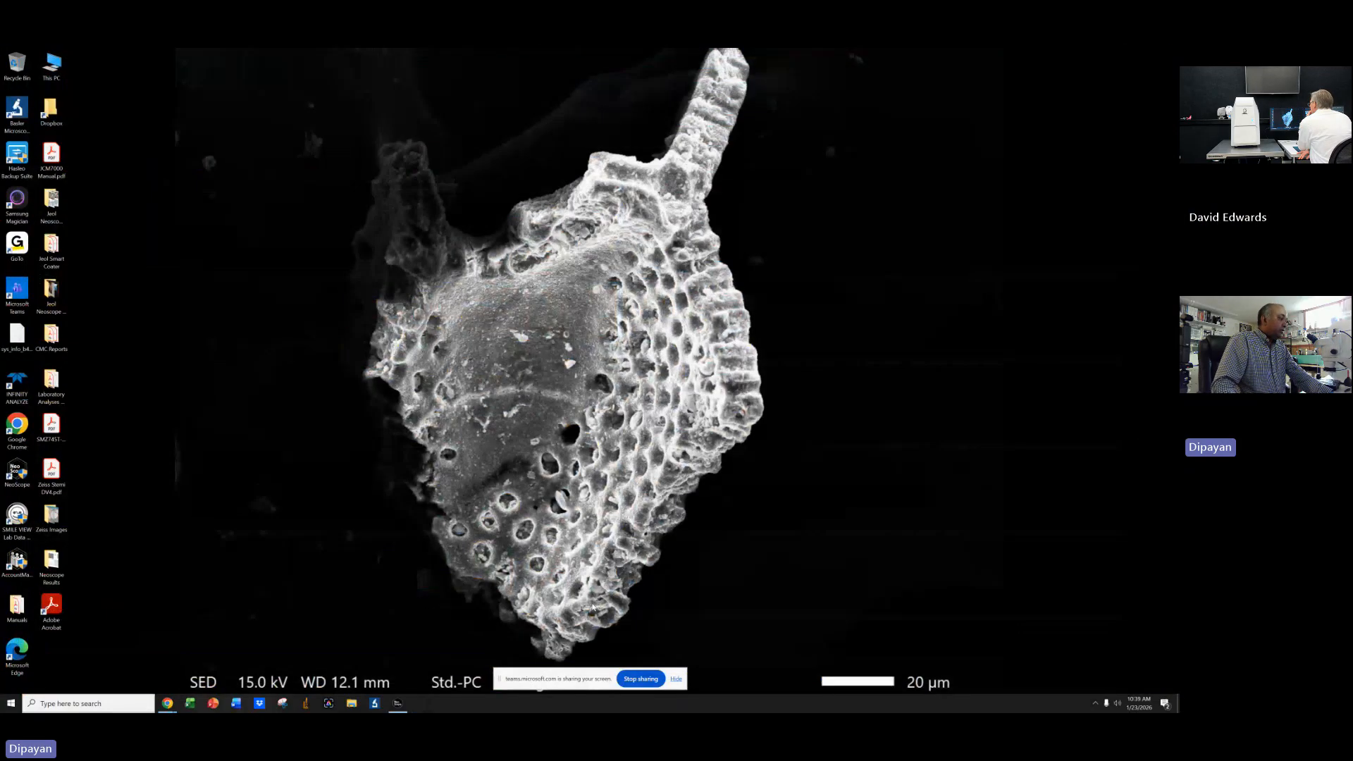
Switch to the Data Control project and open the saved test spectrum data.
click(407, 702)
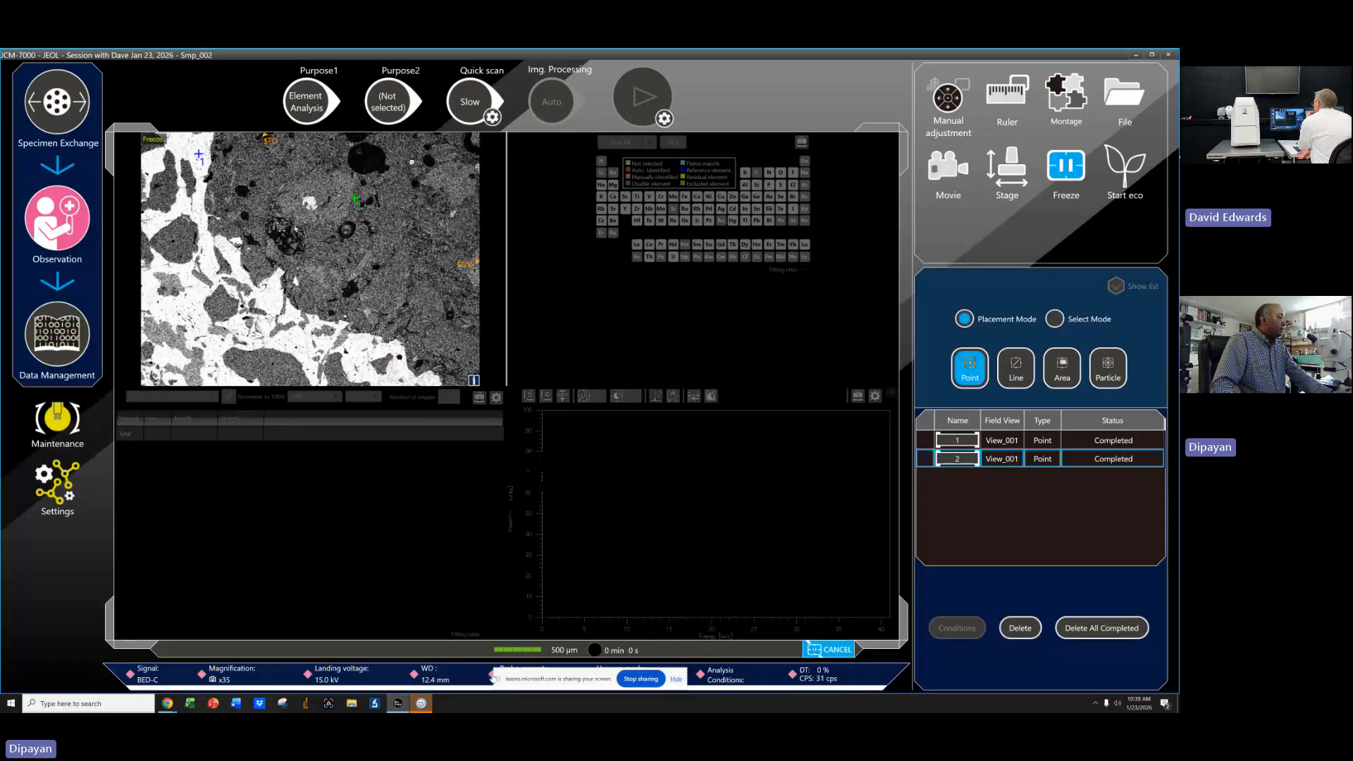
click(422, 703)
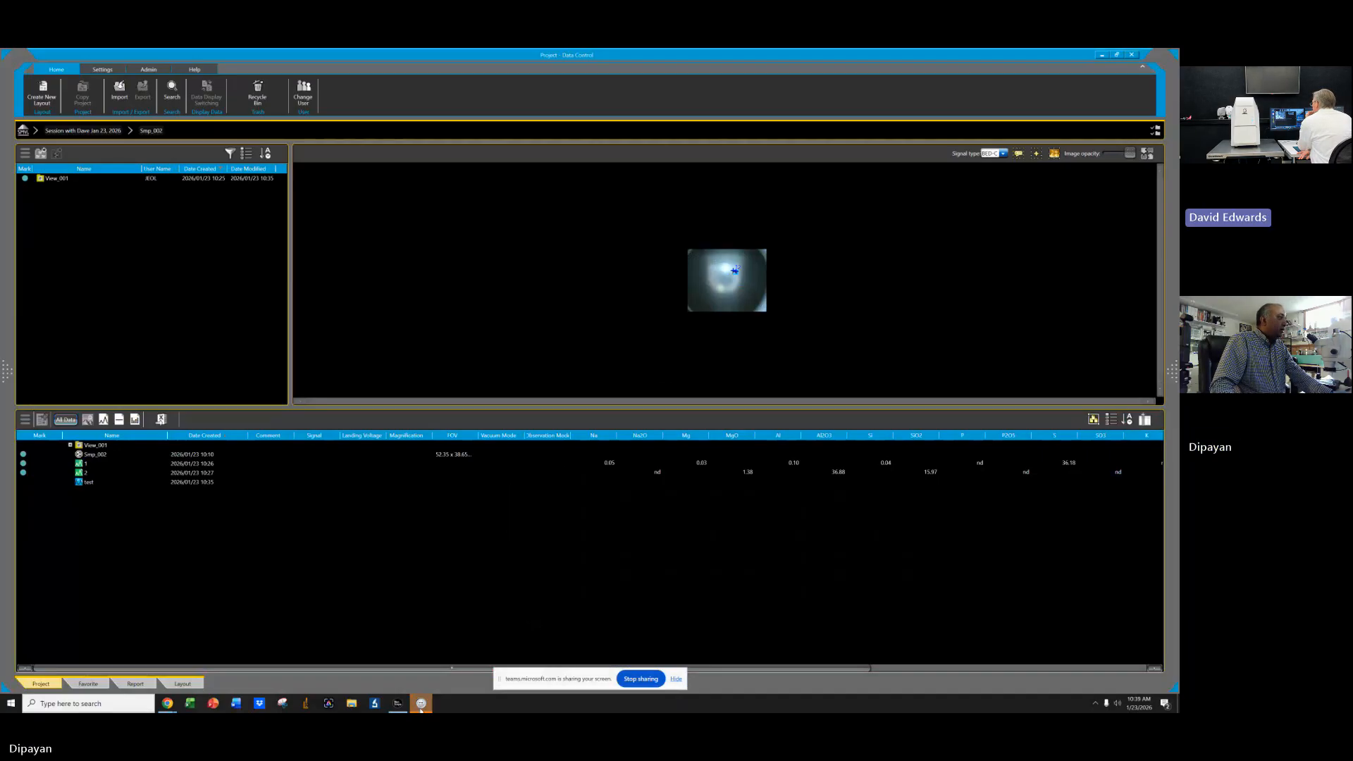
double_click(85, 482)
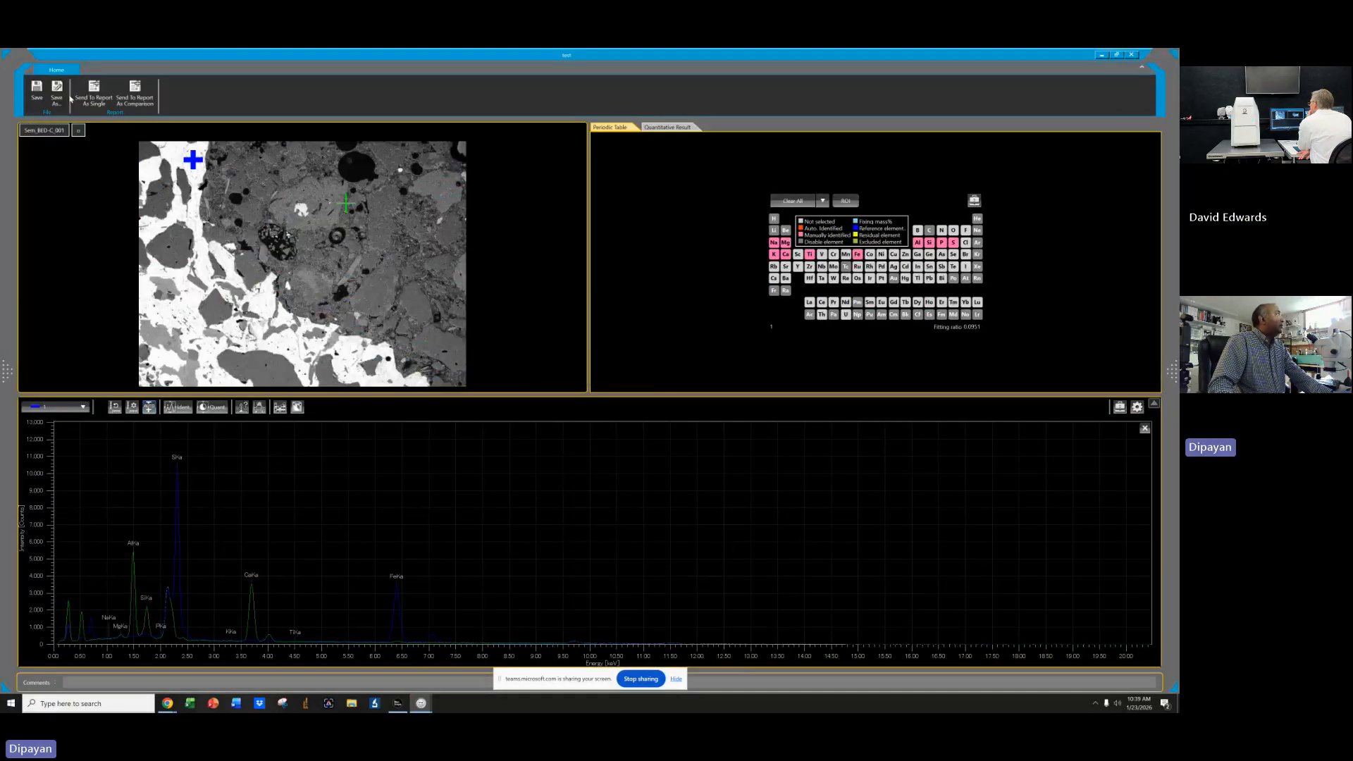
Send the test spectra to a comparison report and export the report to PowerPoint.
click(134, 105)
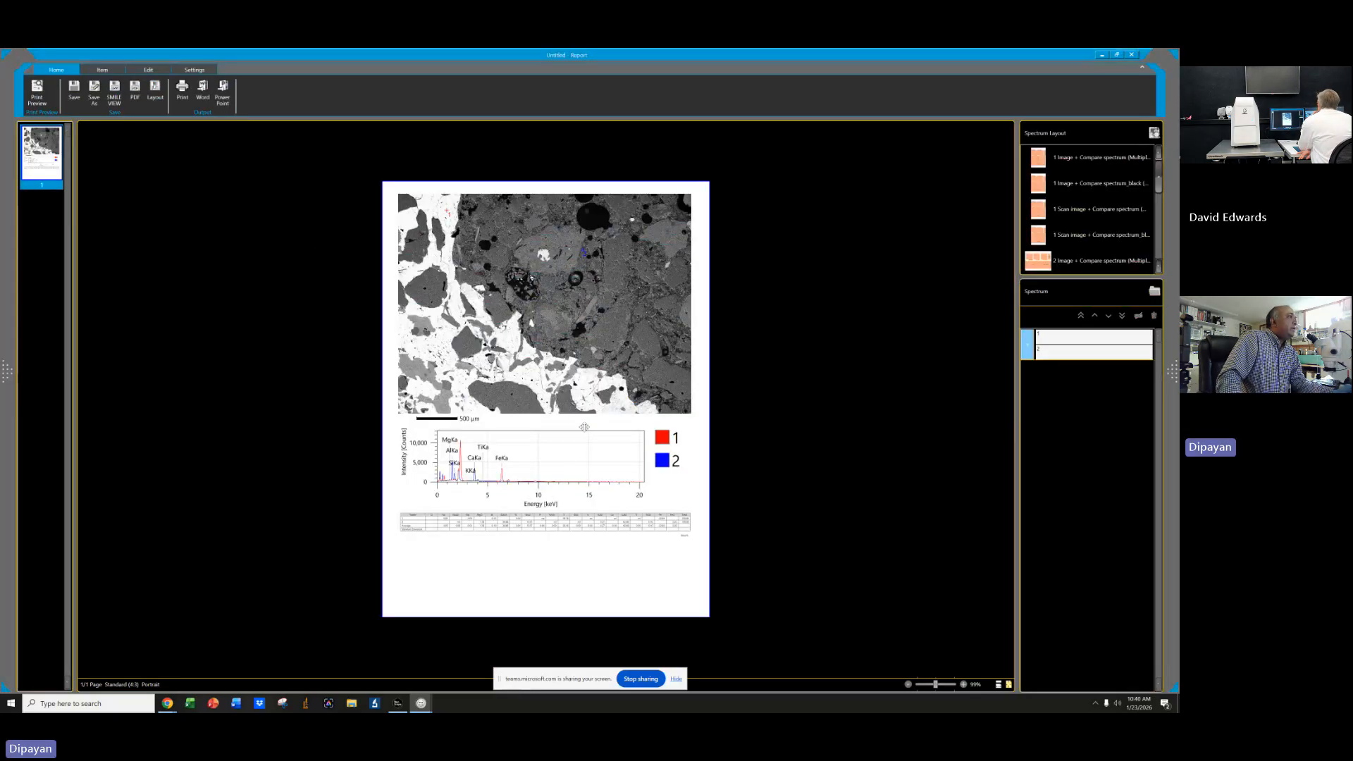
click(540, 470)
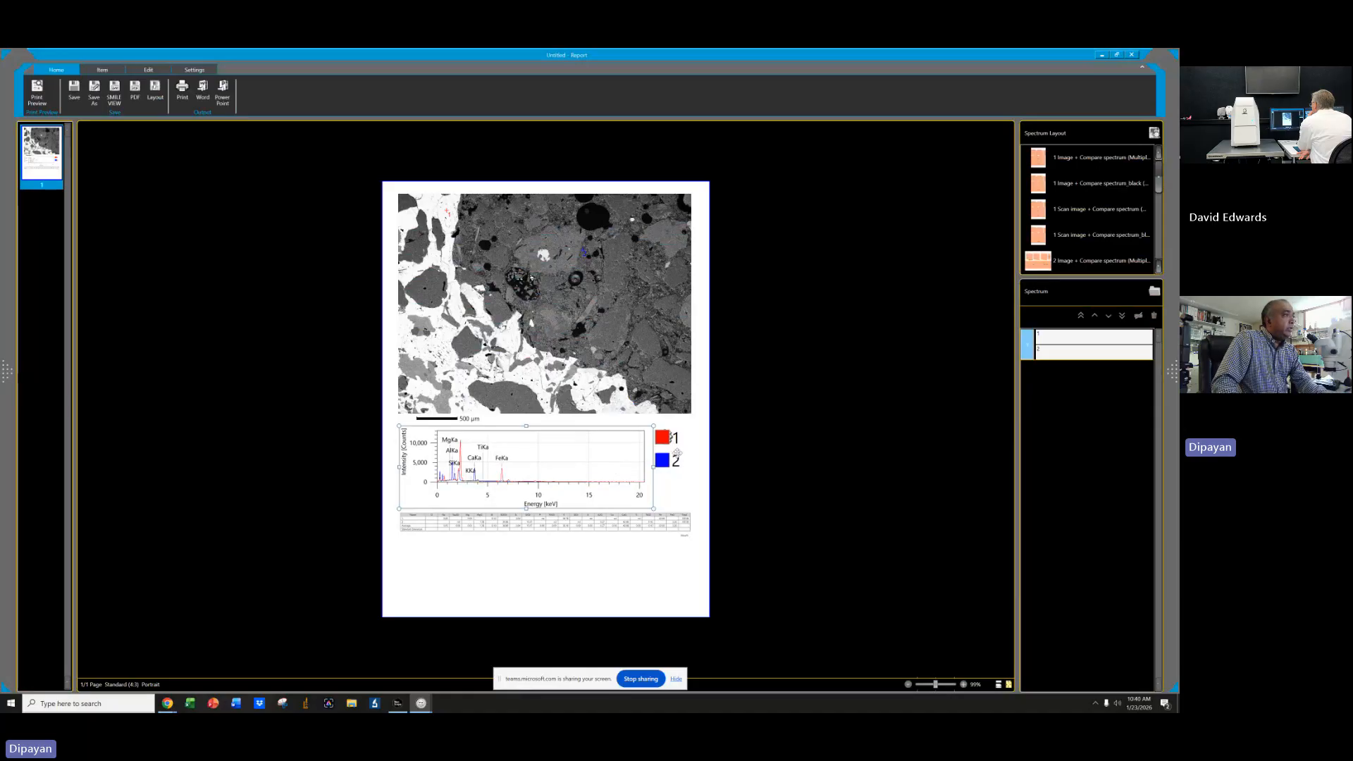
drag(393, 416, 740, 520)
click(719, 516)
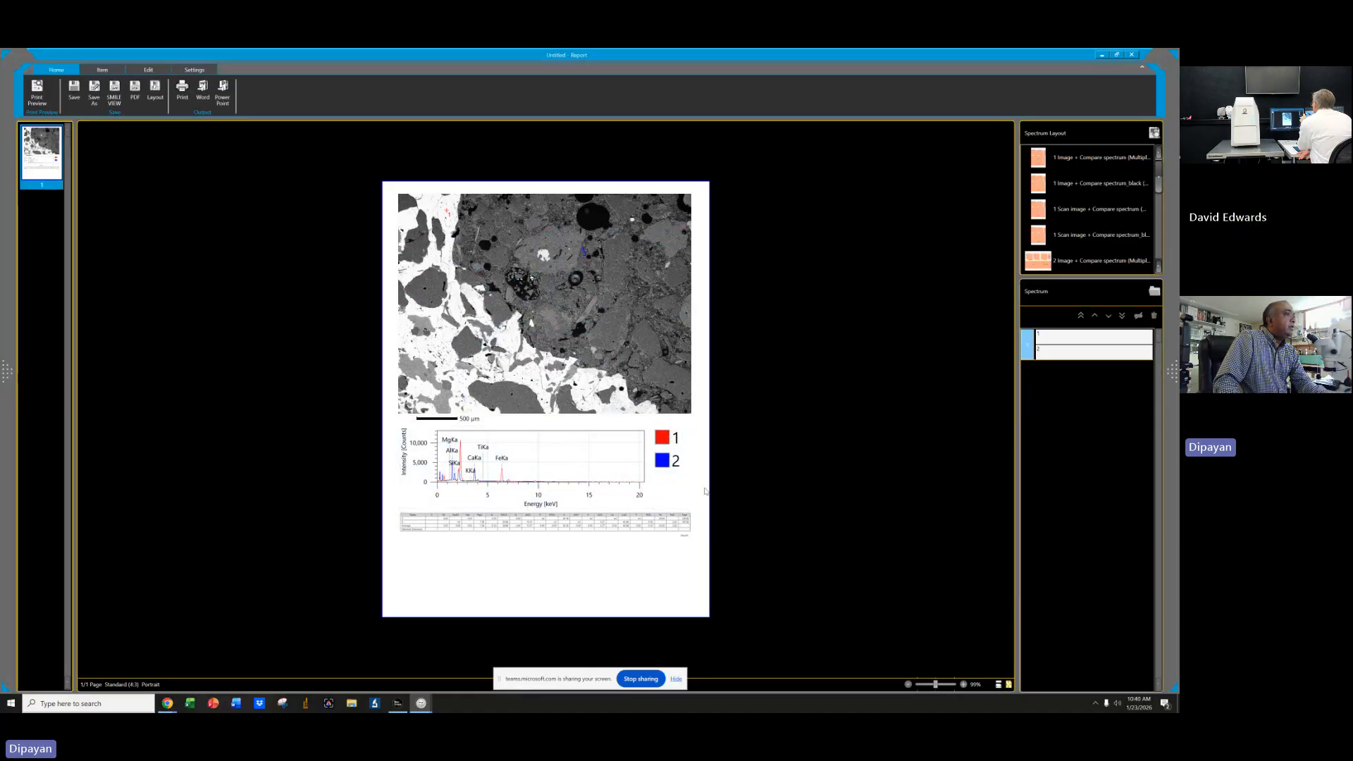
click(223, 97)
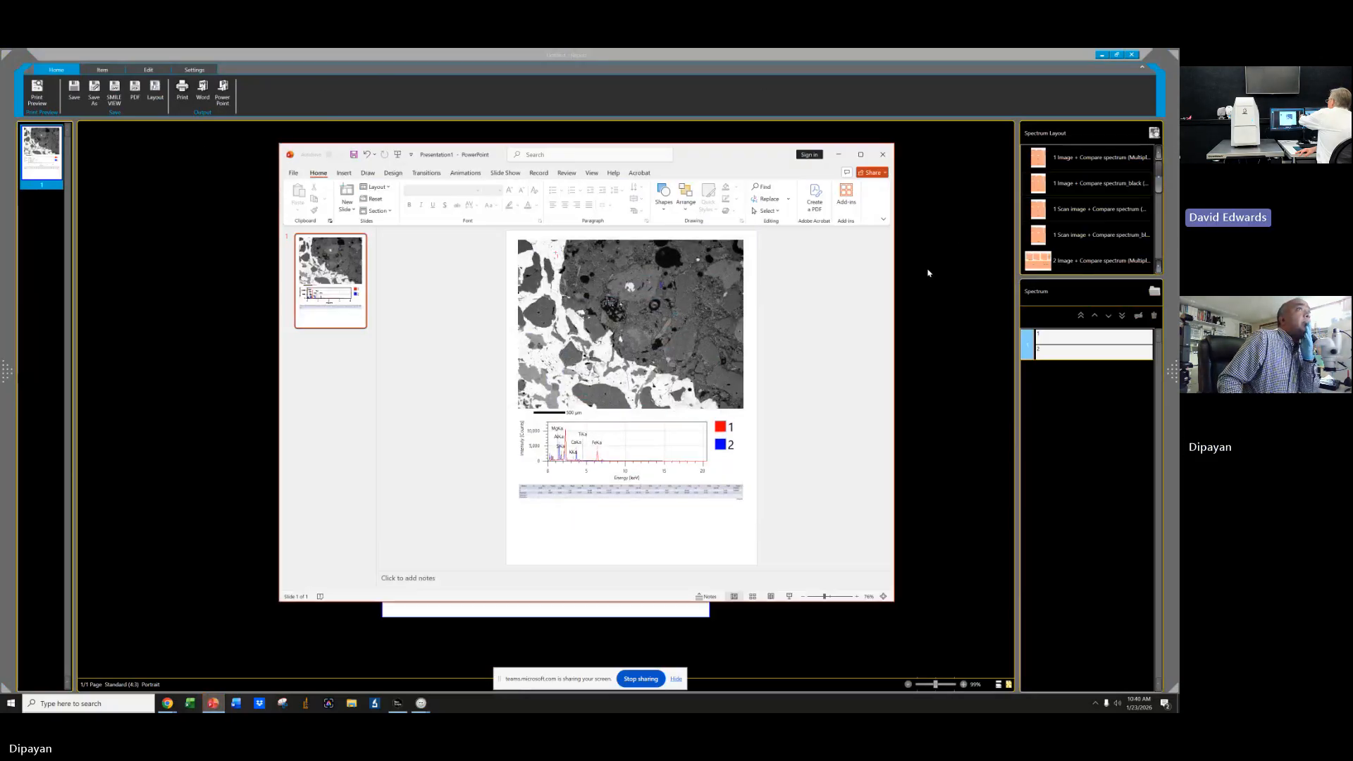
Preview the report in the Spectrum_black (Portrait), Spectrum_black (Landscape) and Spectrum (Portrait) layouts, returning to CMC 1 Image + Compare spectrum.
click(1160, 234)
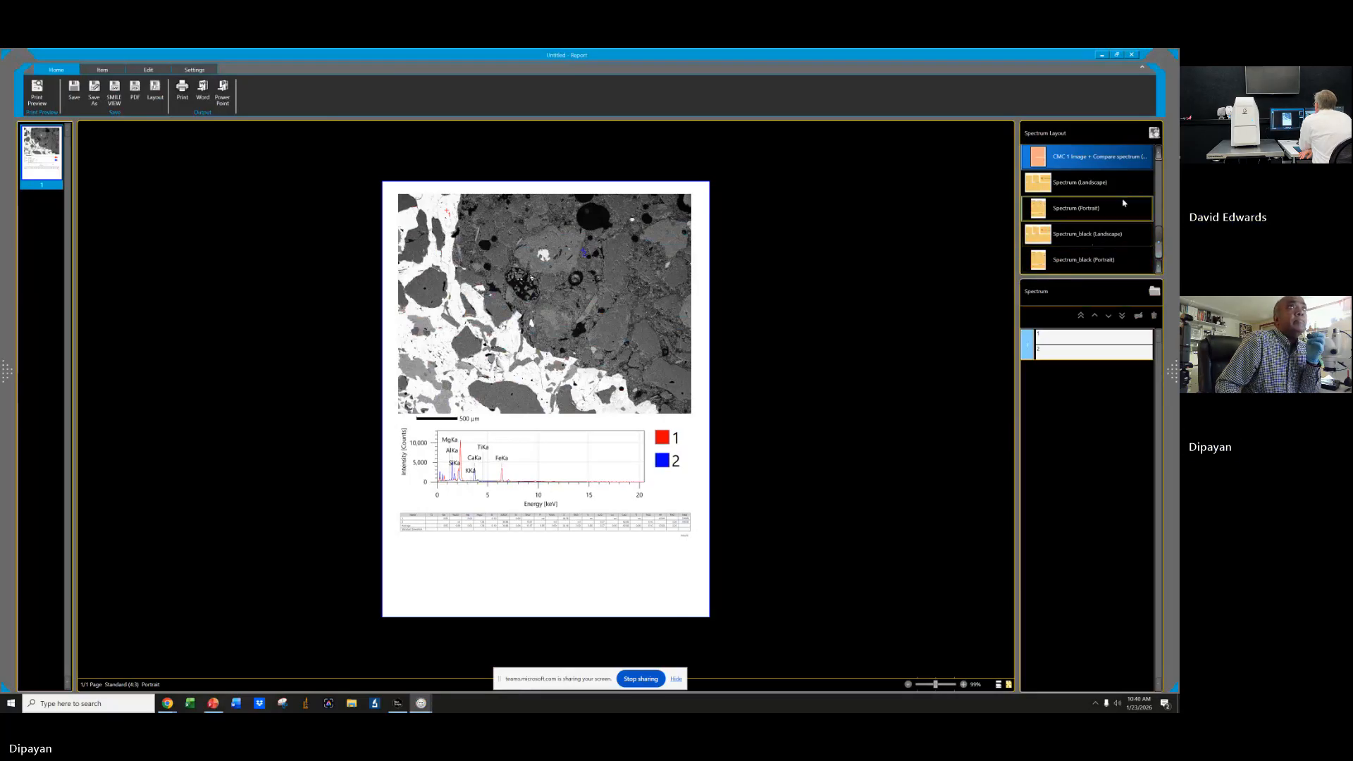
click(1161, 184)
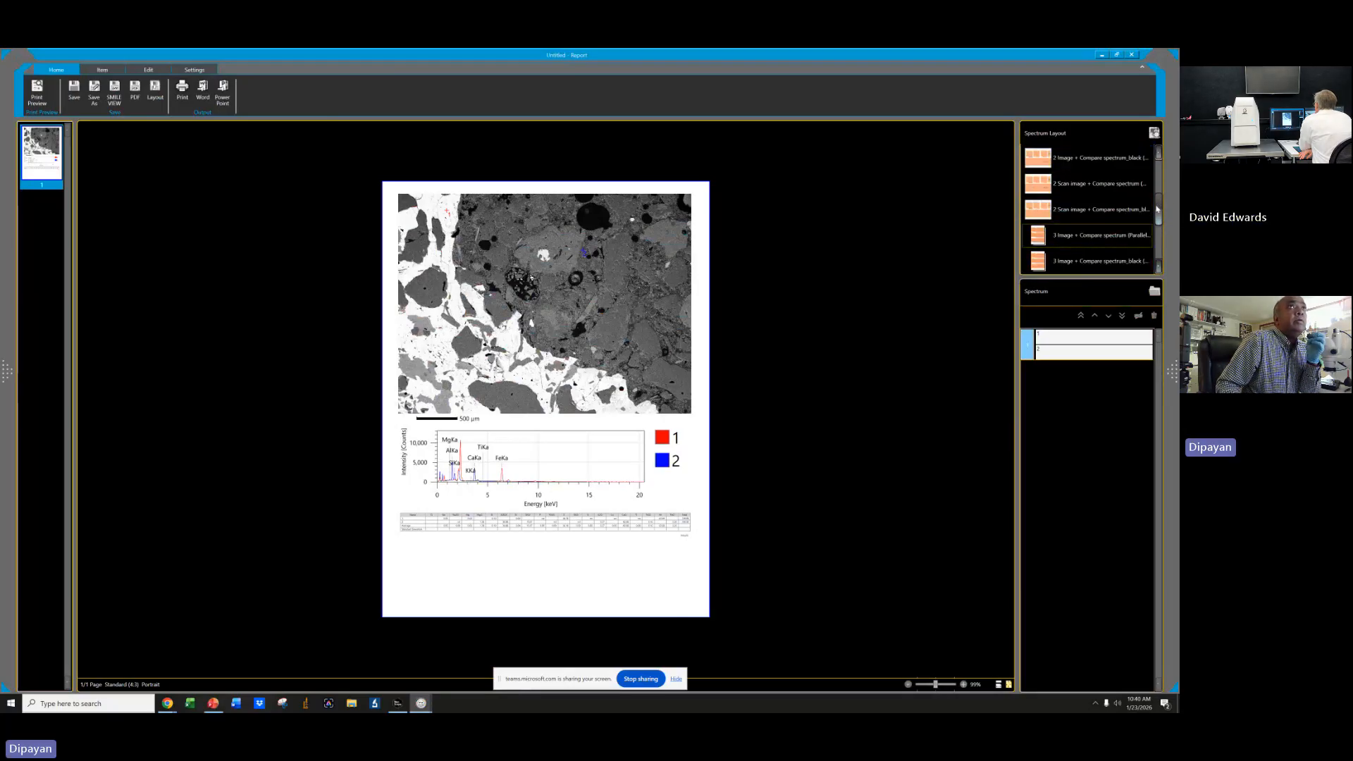
click(1158, 181)
drag(1158, 174, 1161, 237)
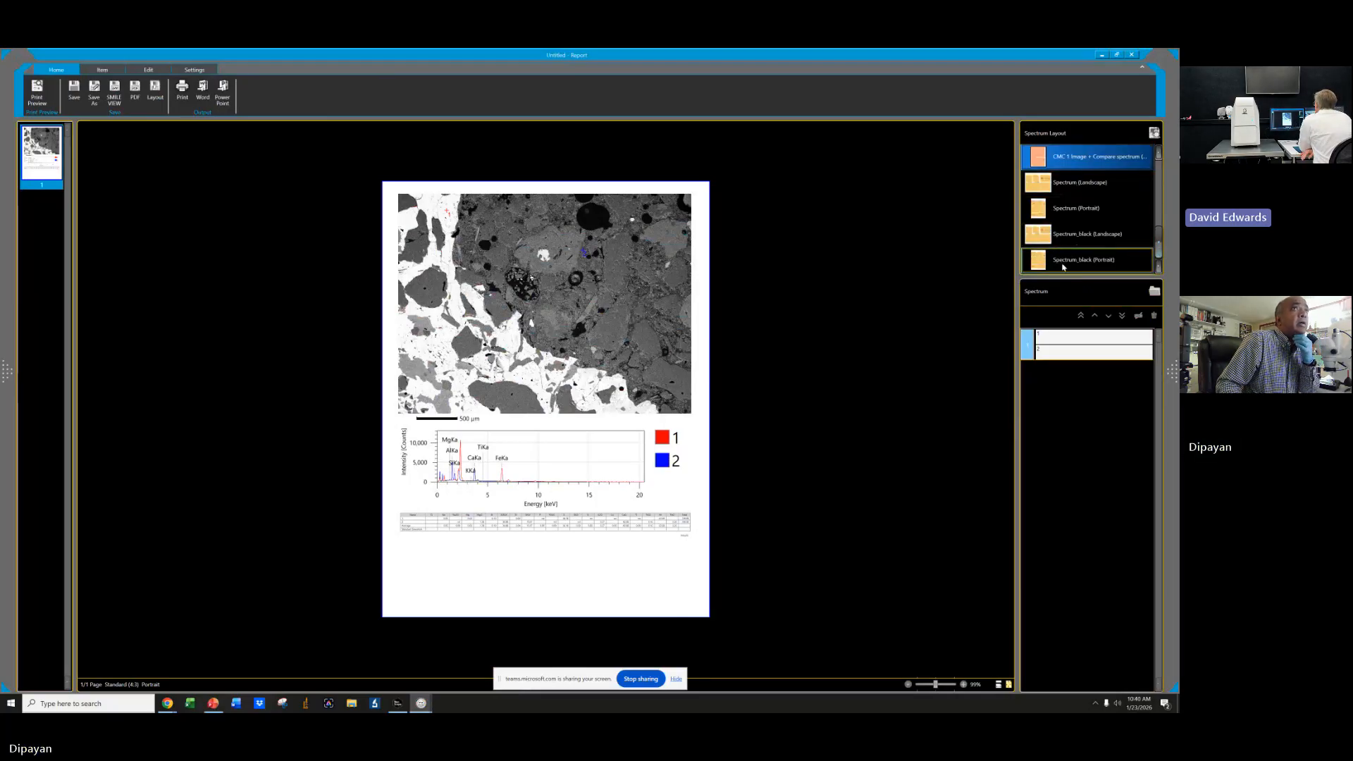
click(1101, 260)
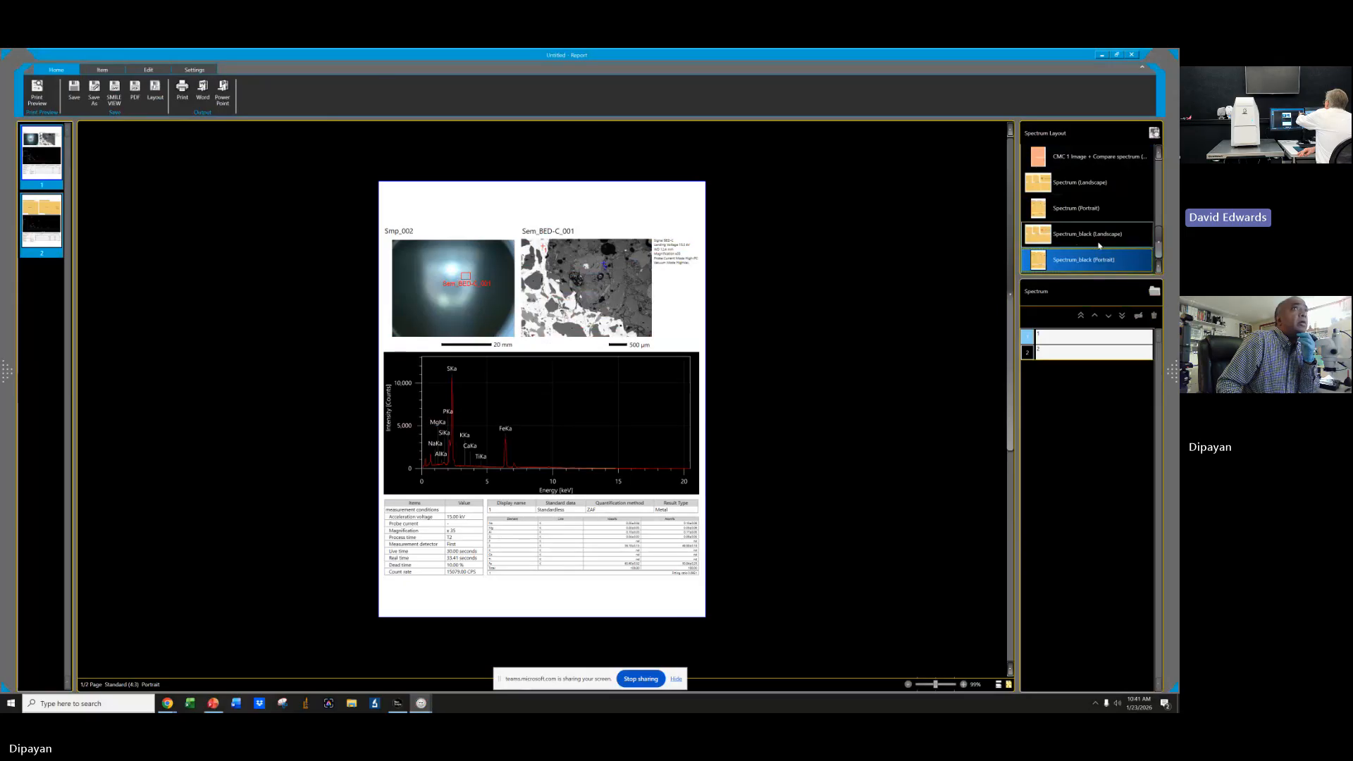
click(1102, 236)
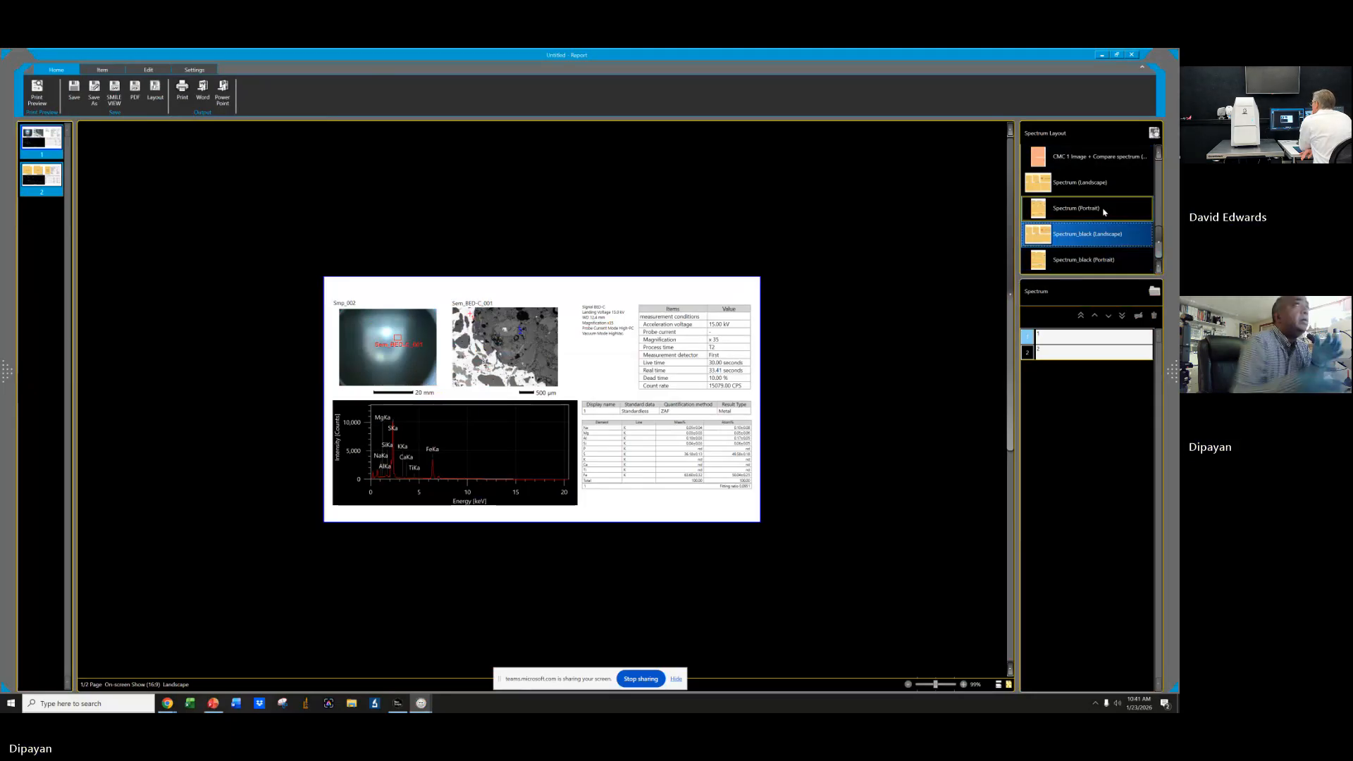
click(1063, 209)
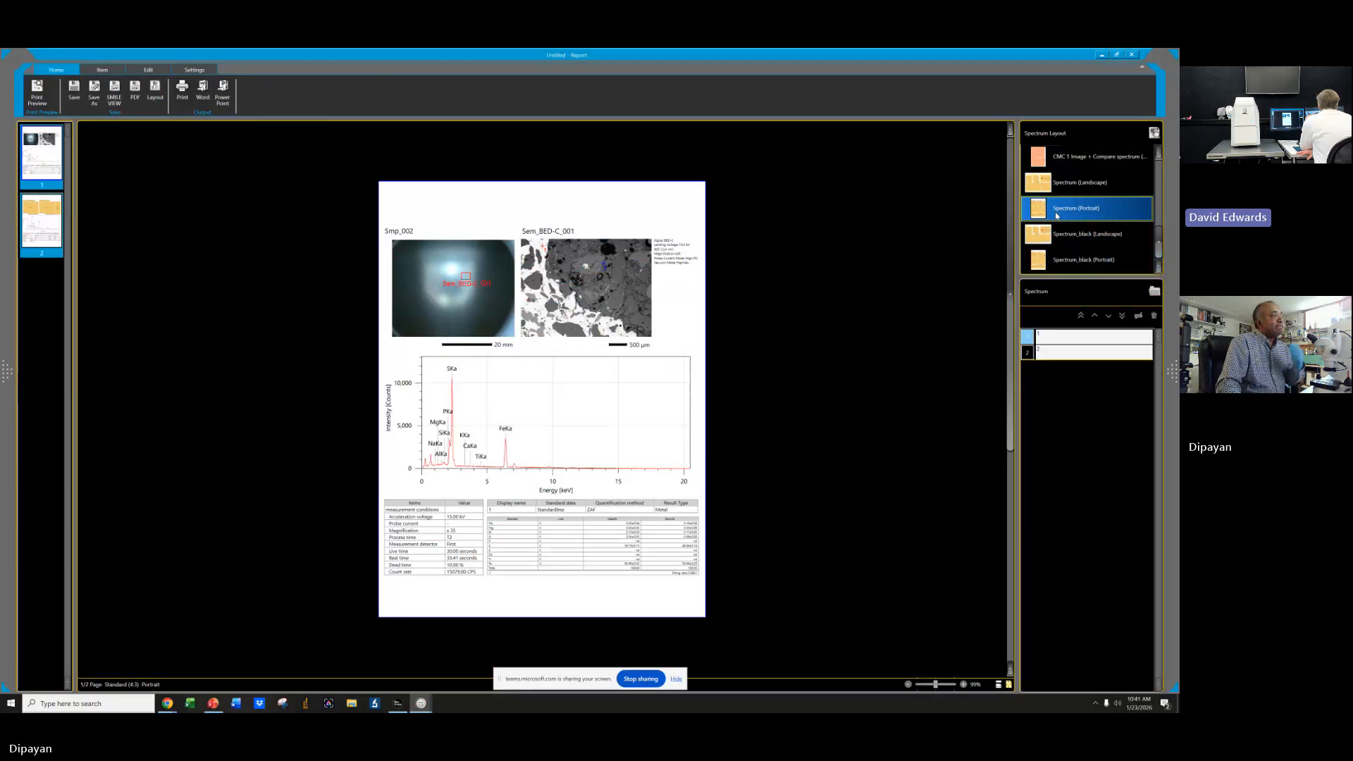
click(1087, 161)
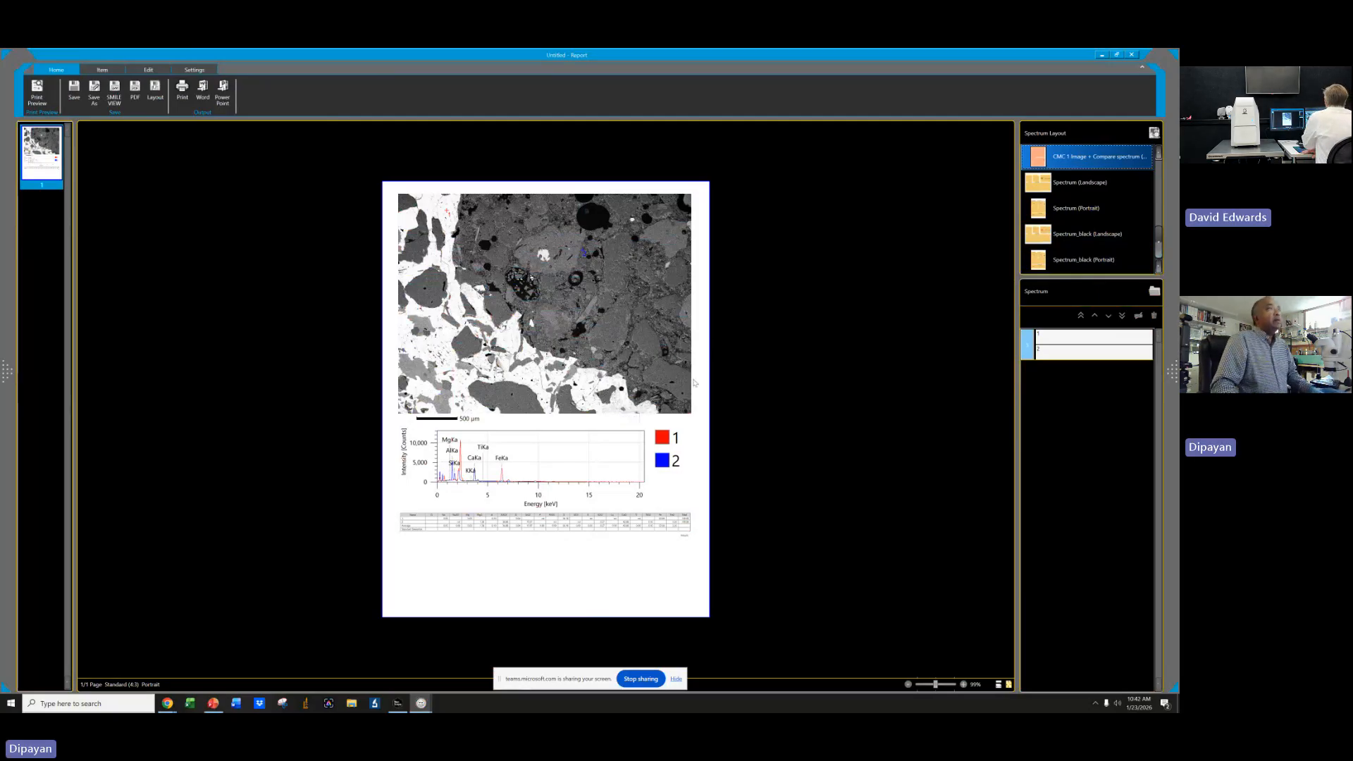
Close the report without saving, then close PowerPoint, the analysis window and Data Control.
click(1132, 55)
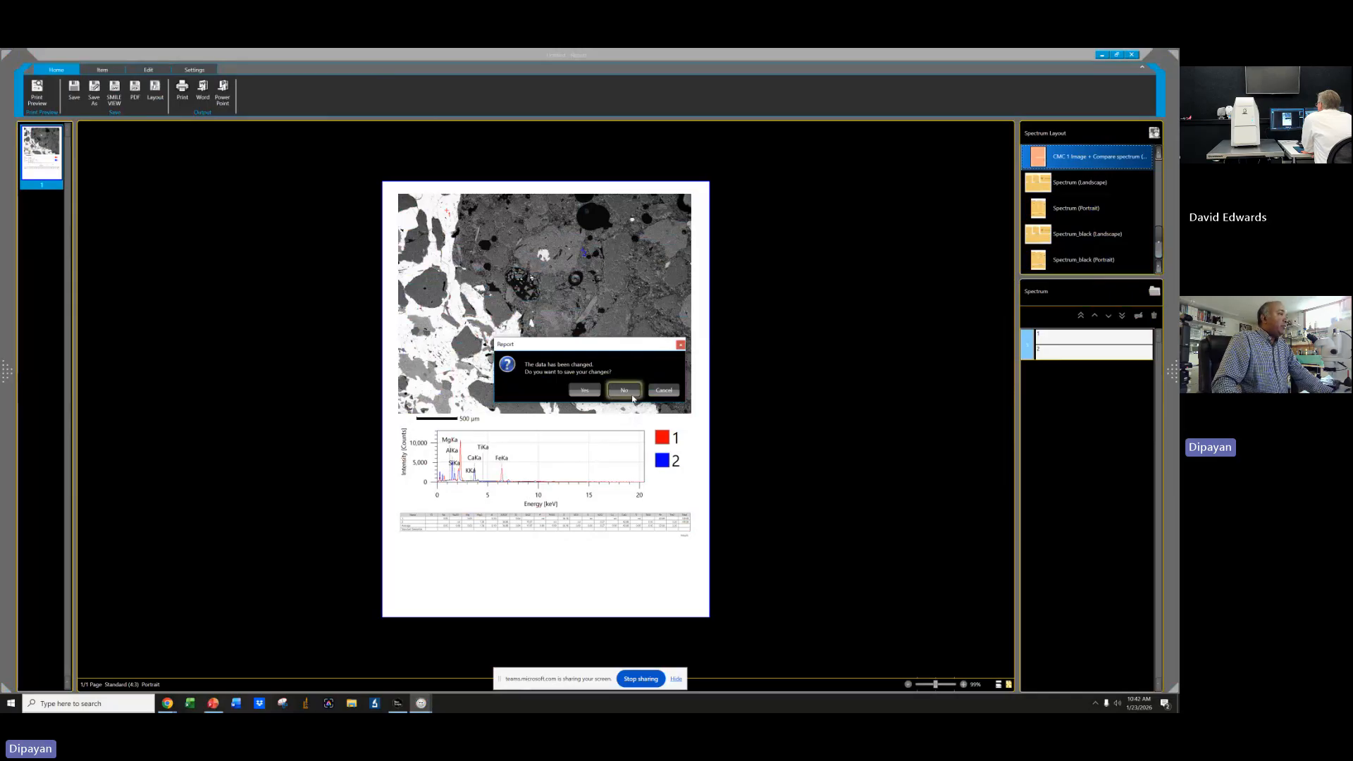
click(632, 397)
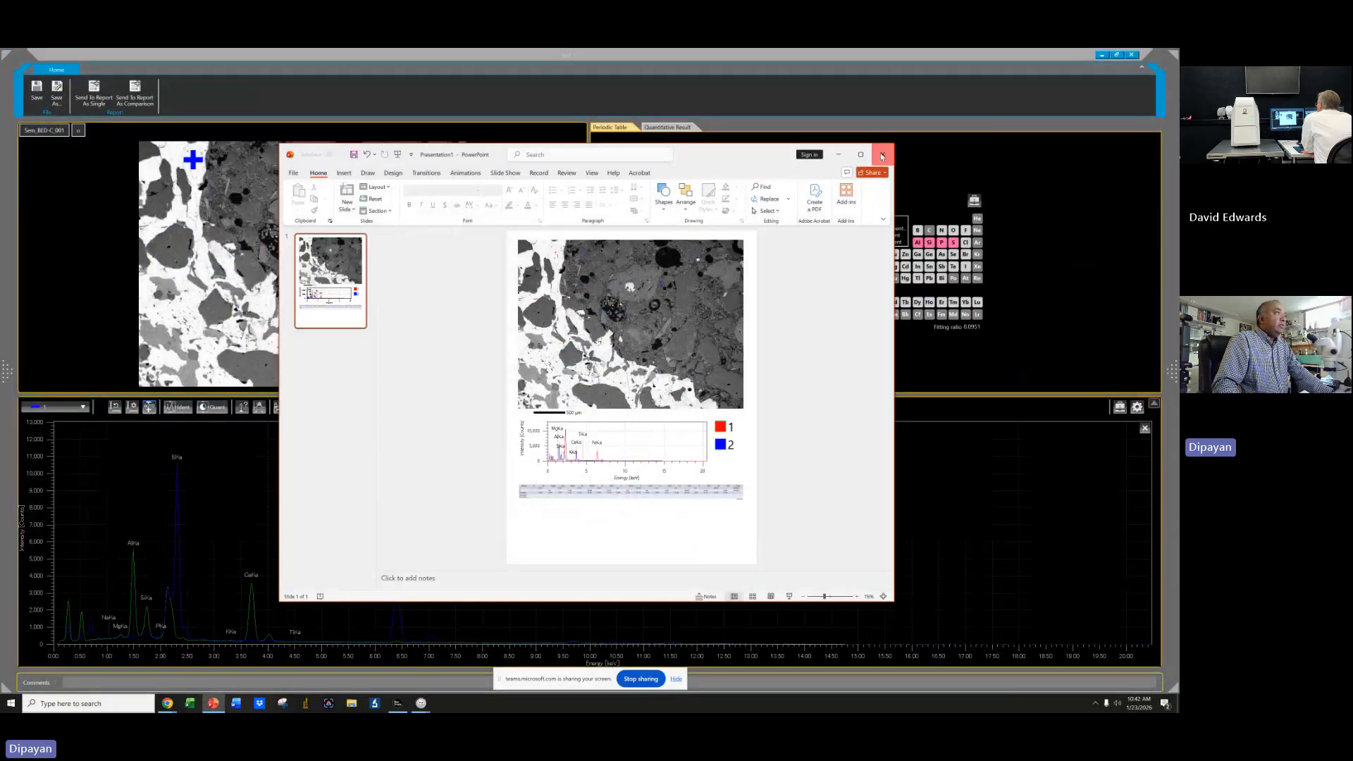
click(883, 156)
click(610, 398)
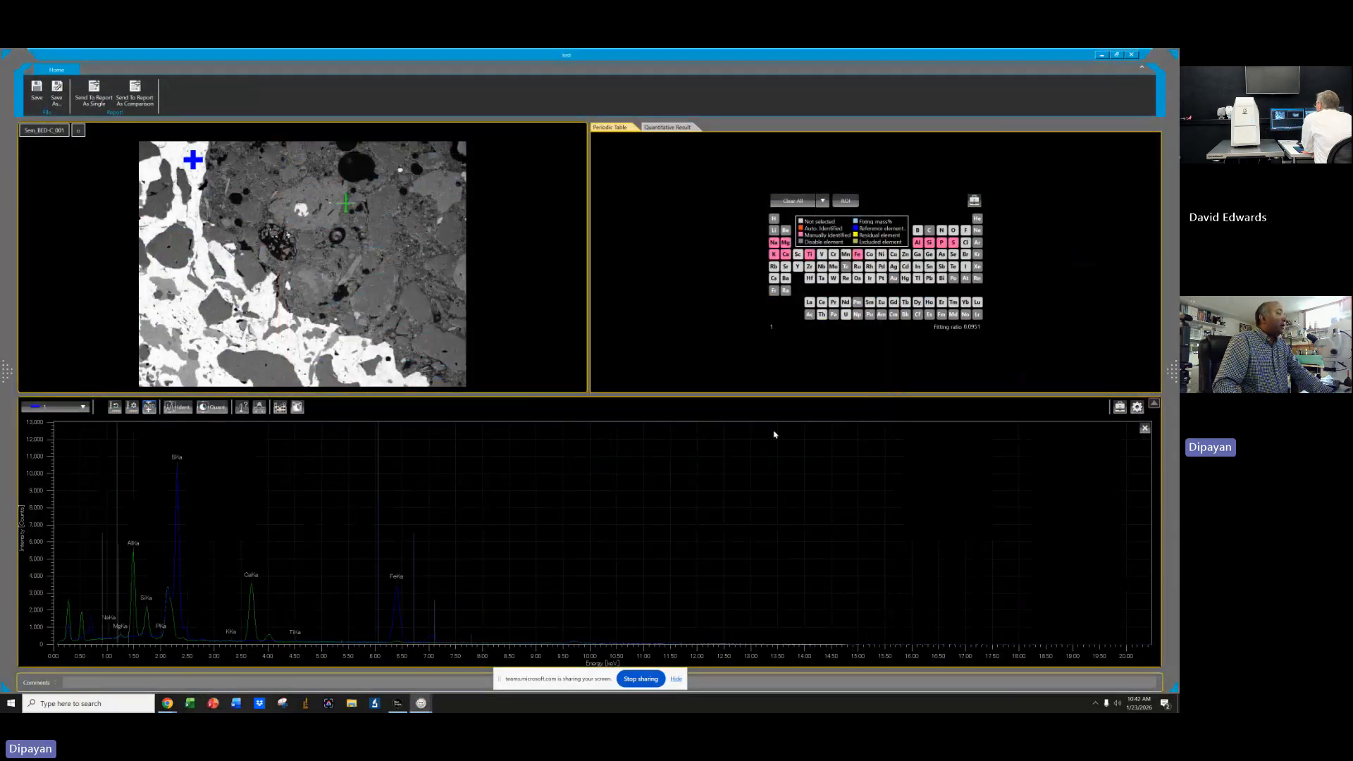
click(1131, 55)
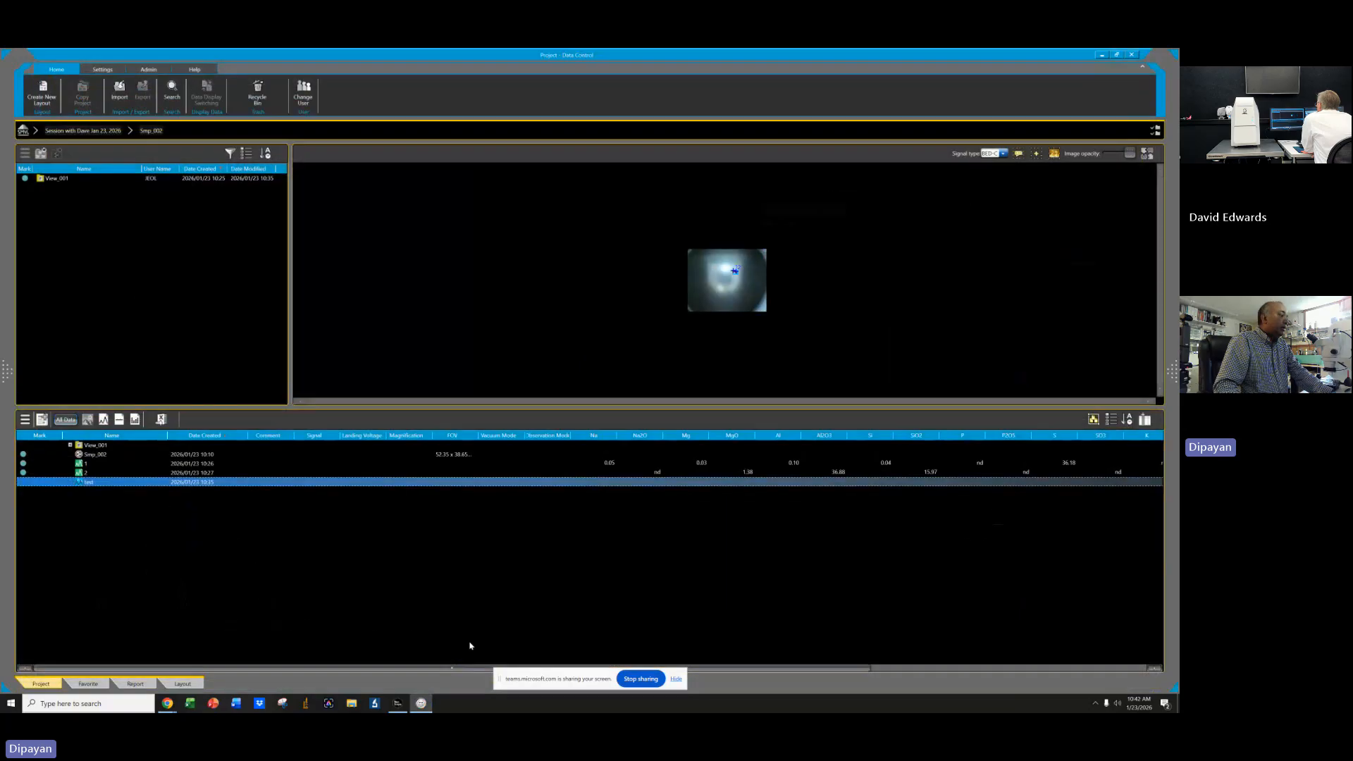
click(1133, 55)
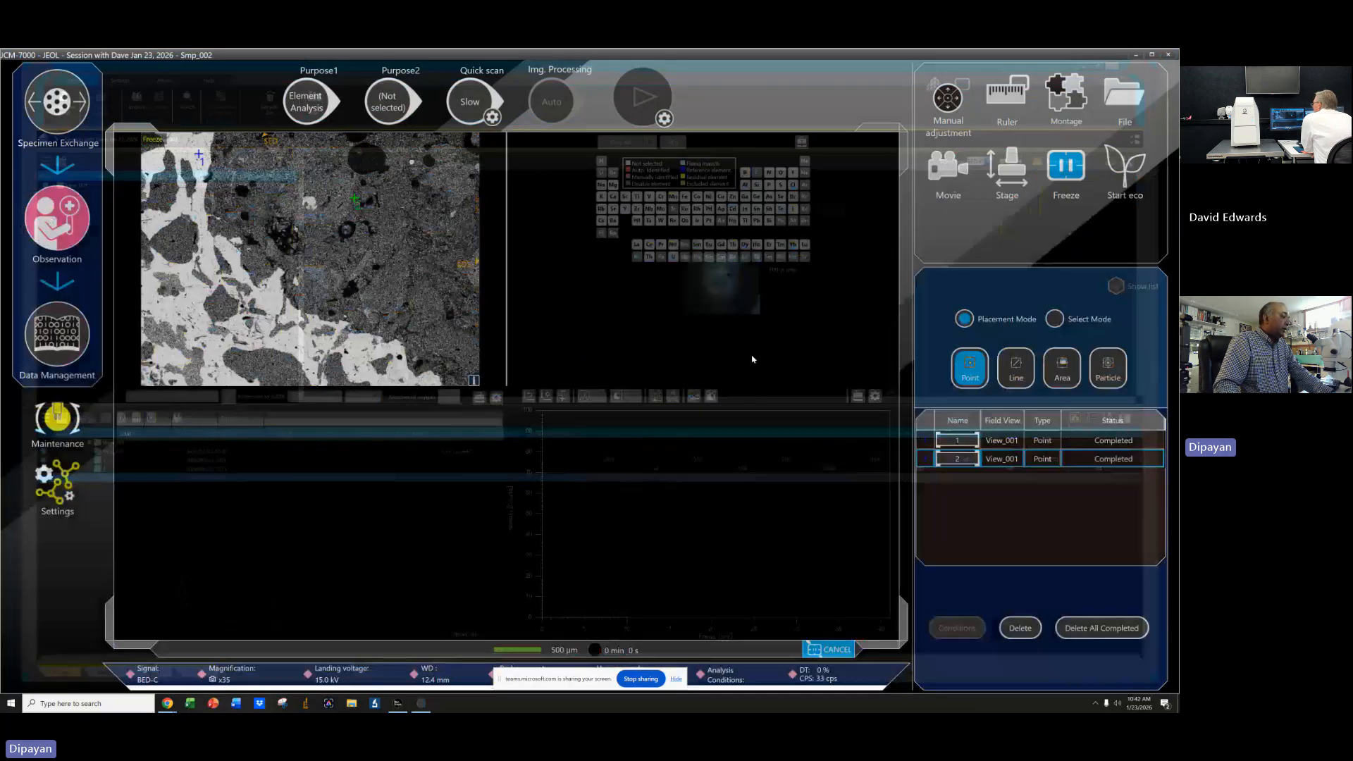
Set the primary purpose to Map Analysis and review the EDS map settings page before going back.
click(307, 102)
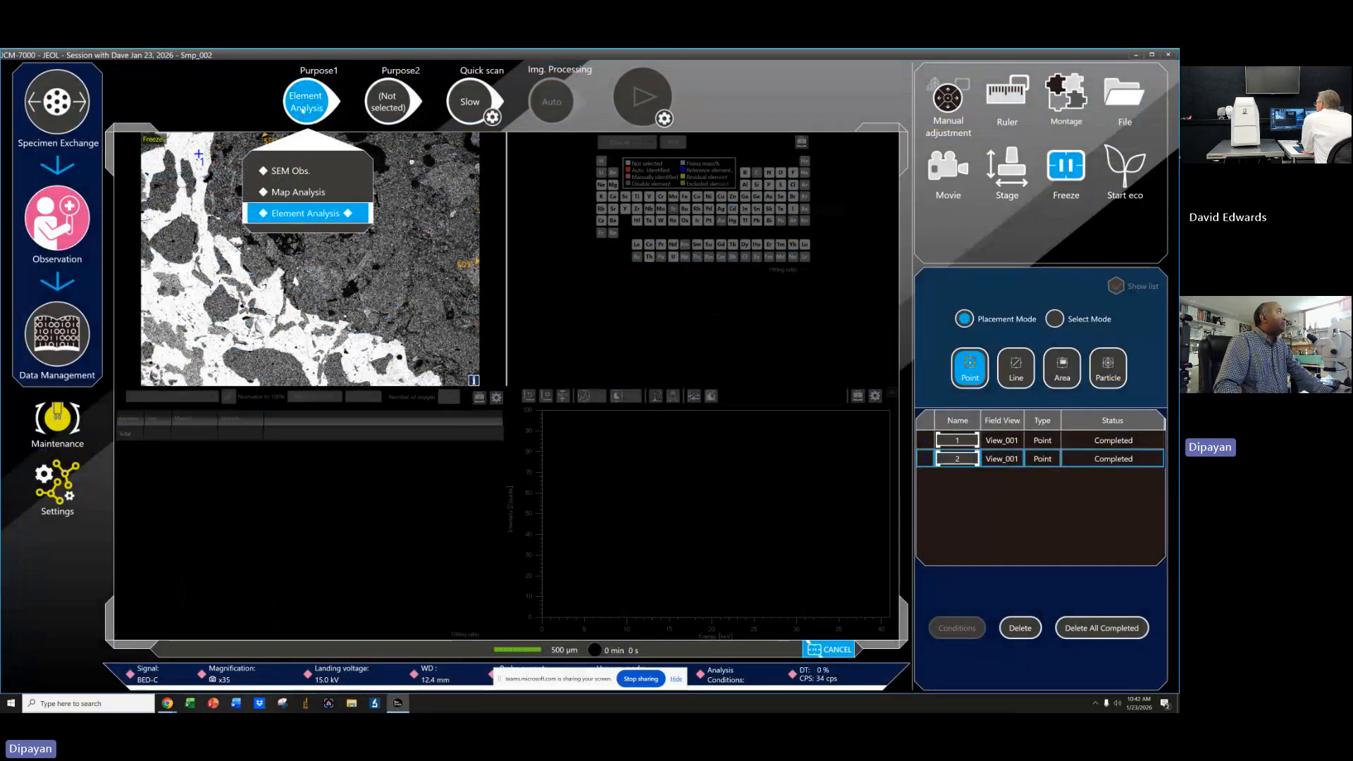
click(298, 191)
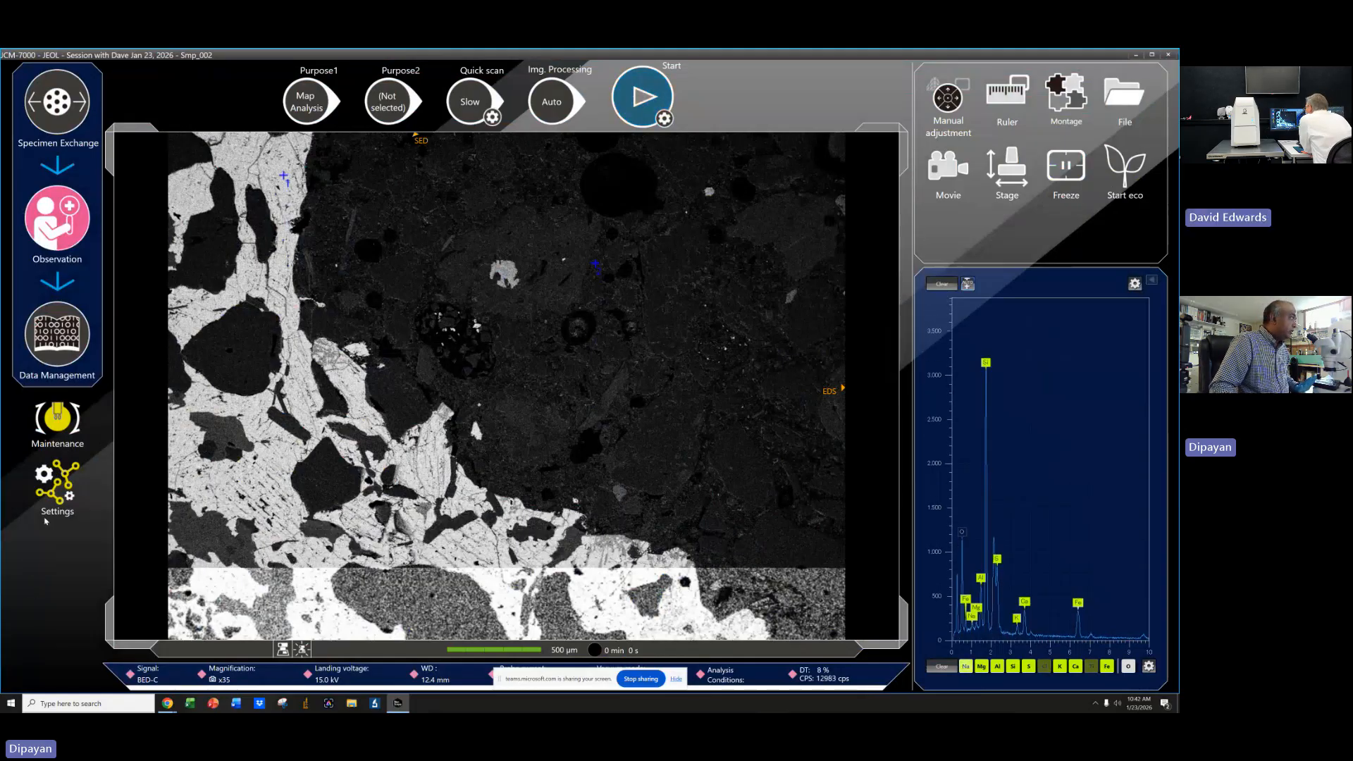
click(55, 487)
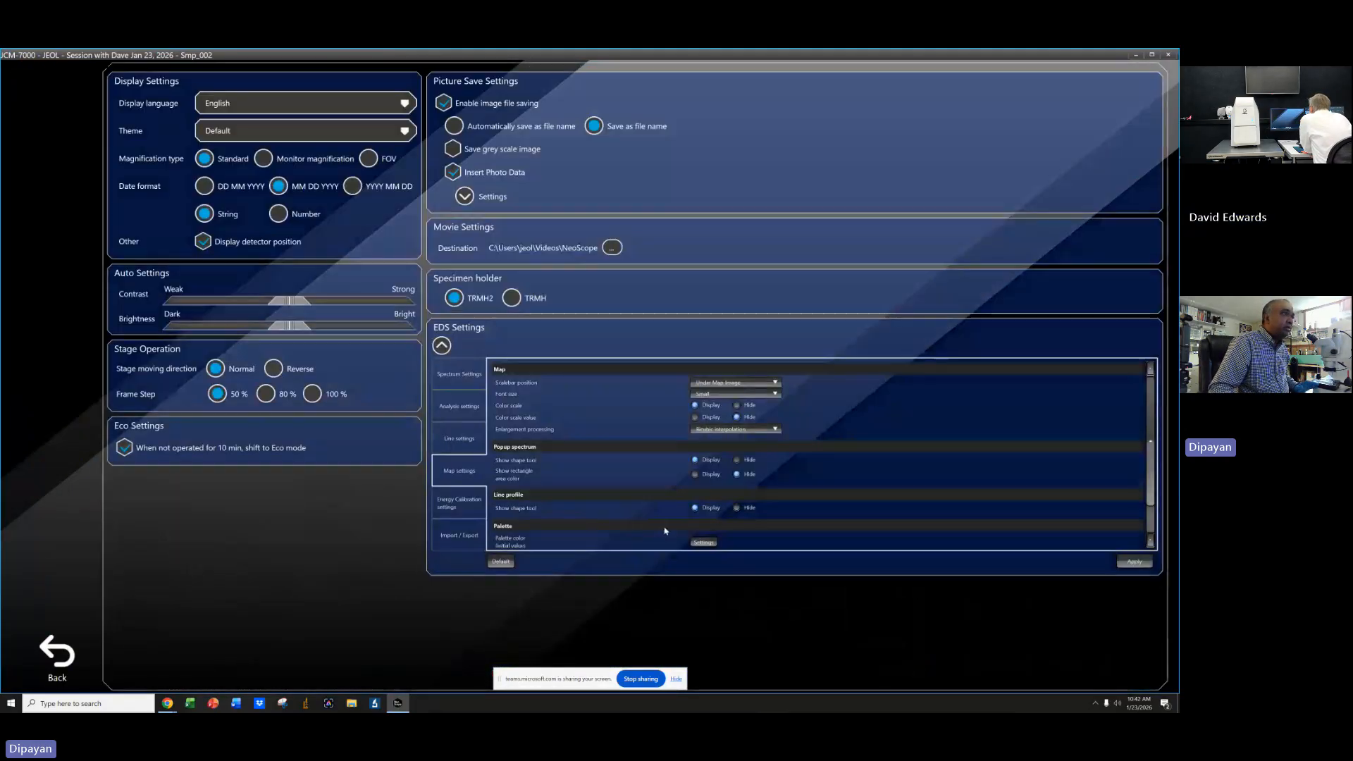
click(449, 451)
click(451, 472)
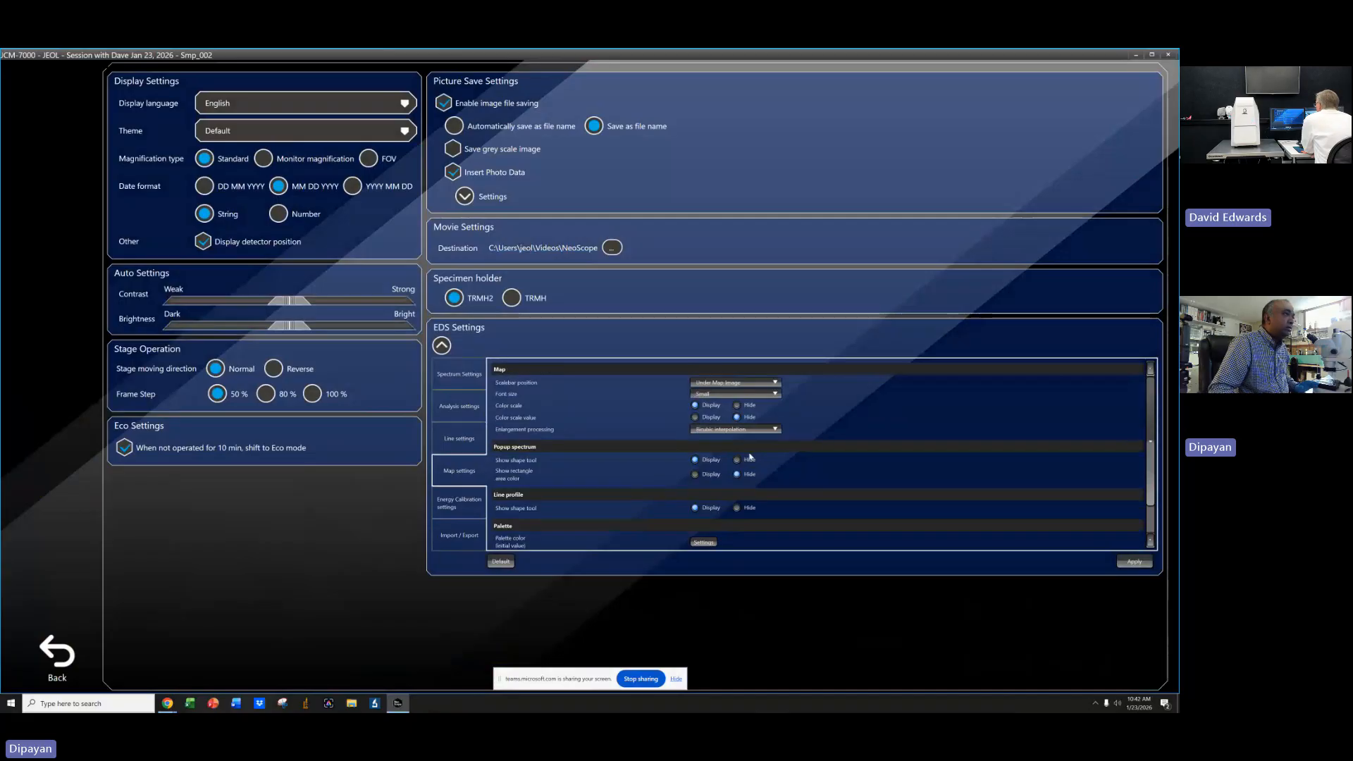
click(62, 654)
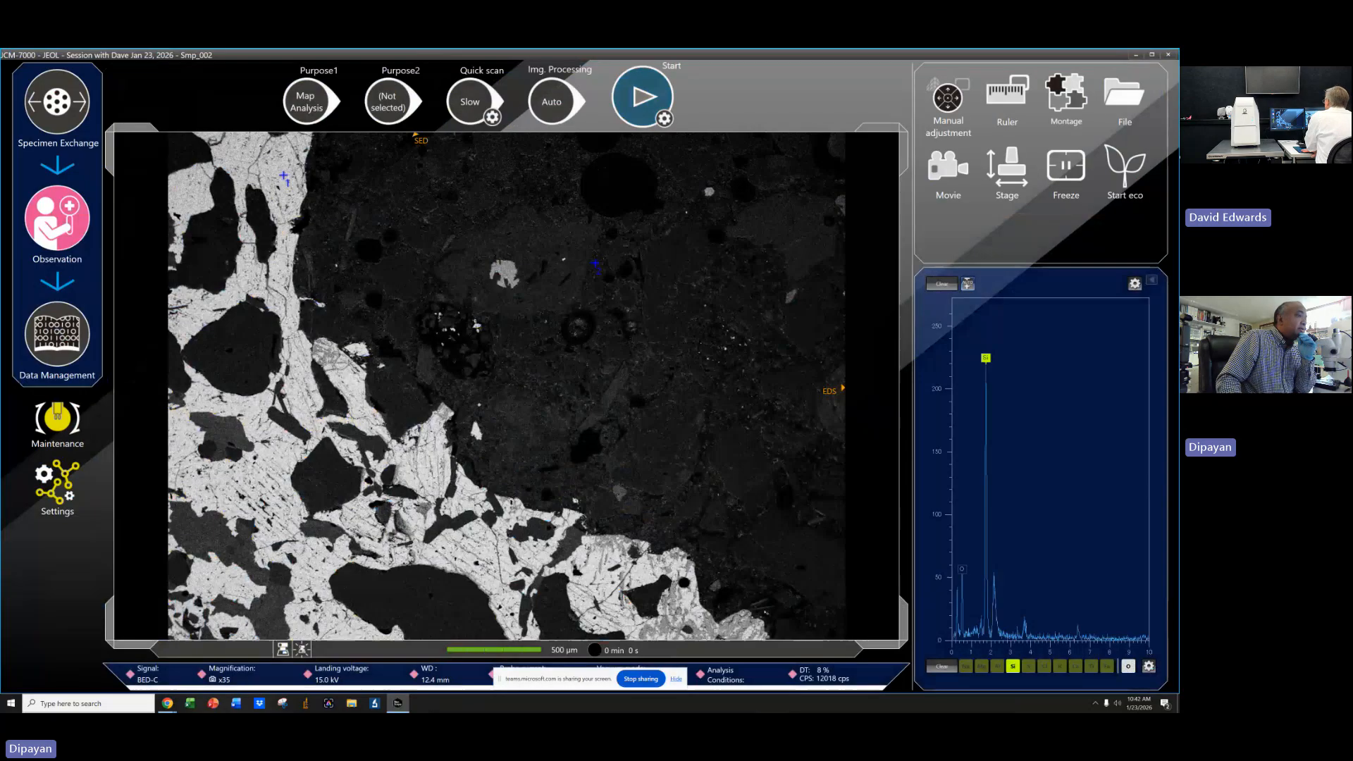
Review the element map analysis conditions, confirm them and start the map analysis.
click(726, 680)
click(844, 374)
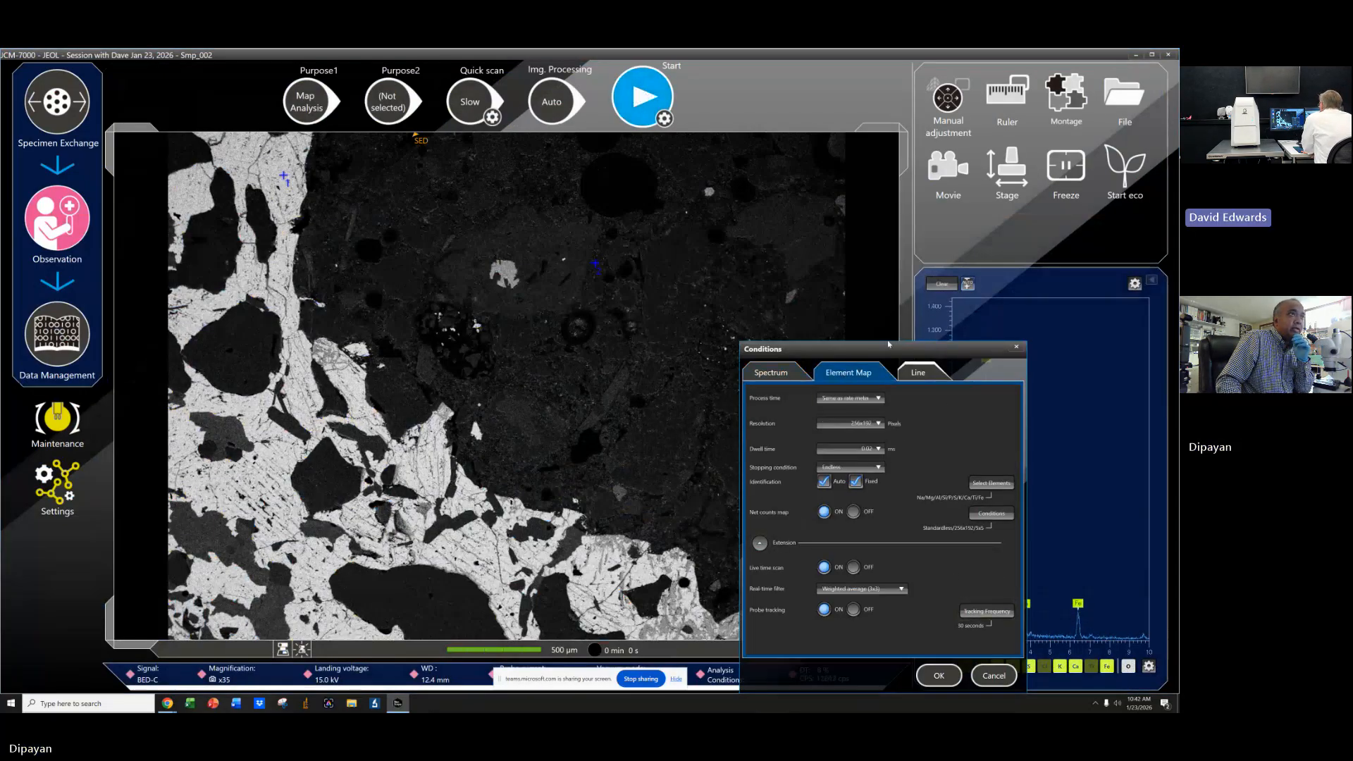
click(877, 300)
click(940, 676)
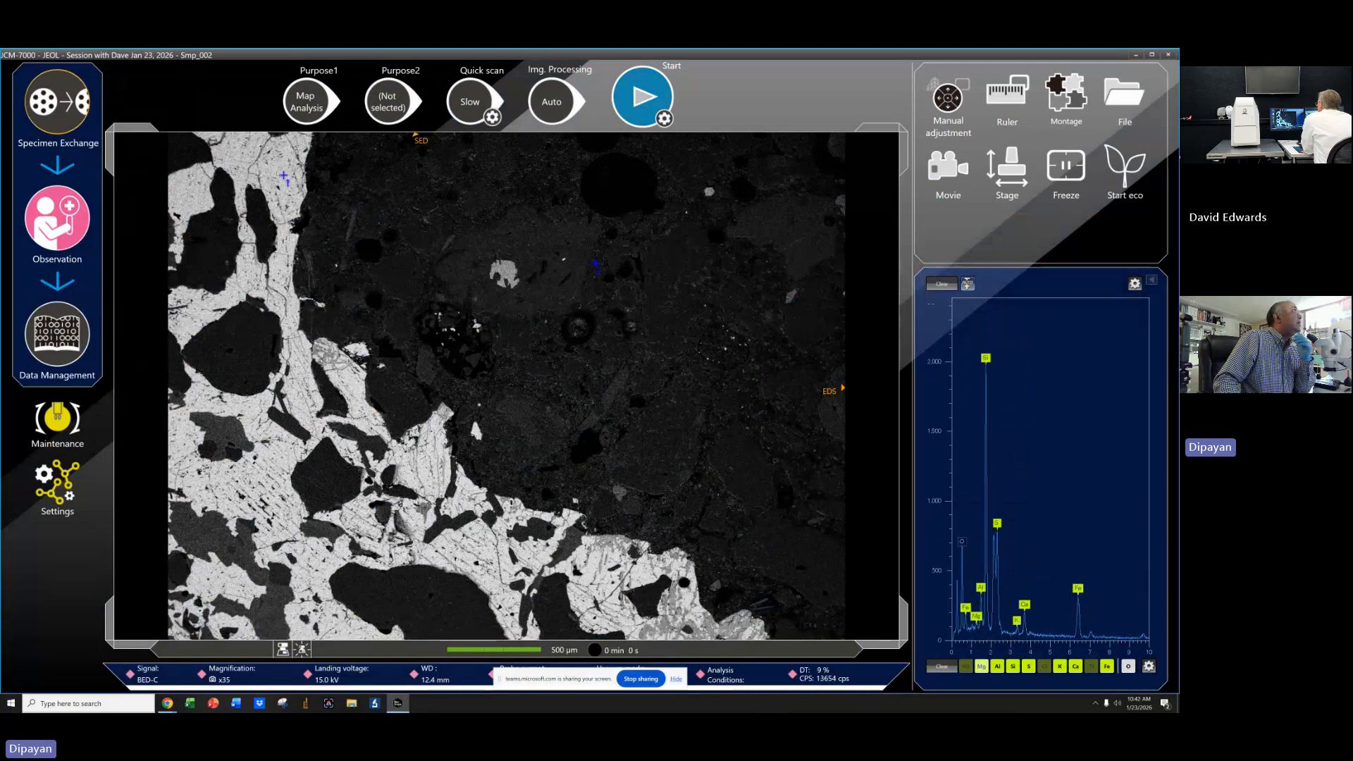
click(635, 97)
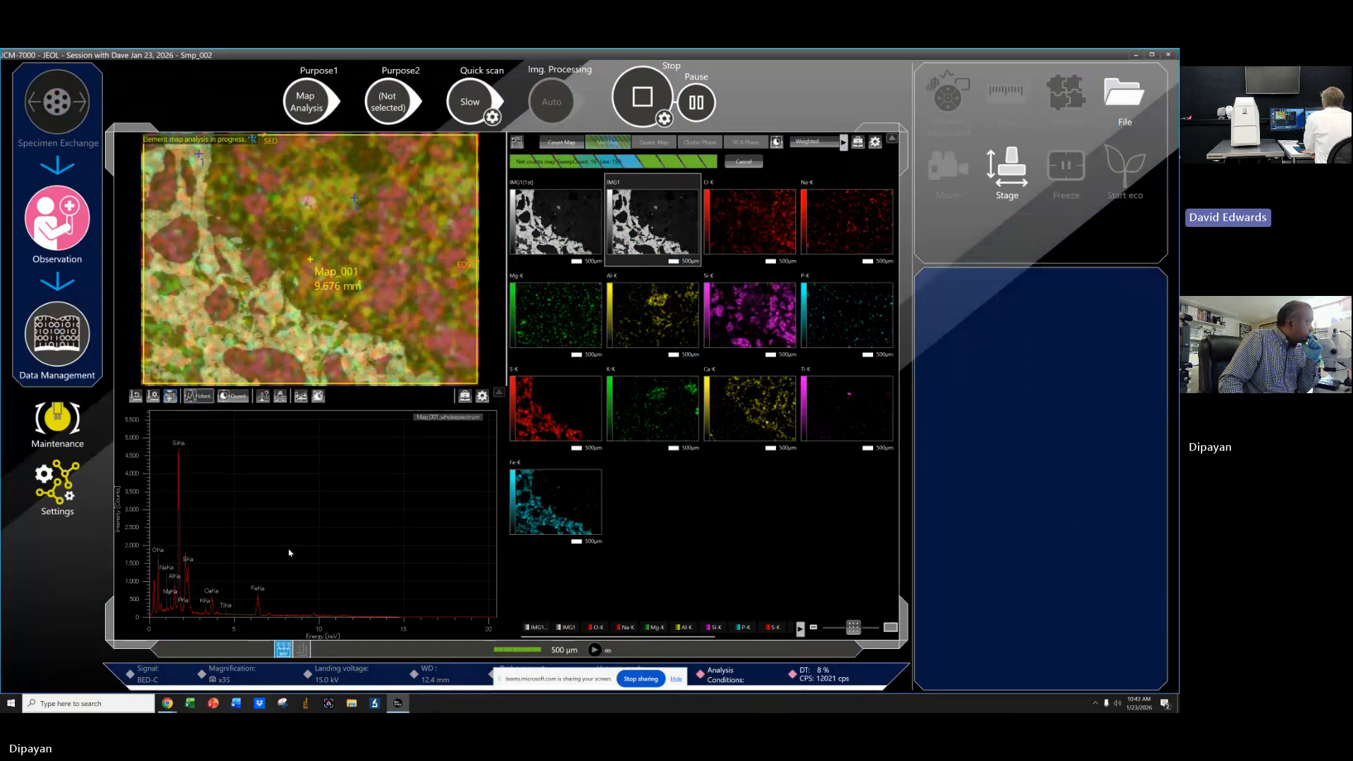
Open the EDS map palette colour settings, then return to the running map view.
click(50, 486)
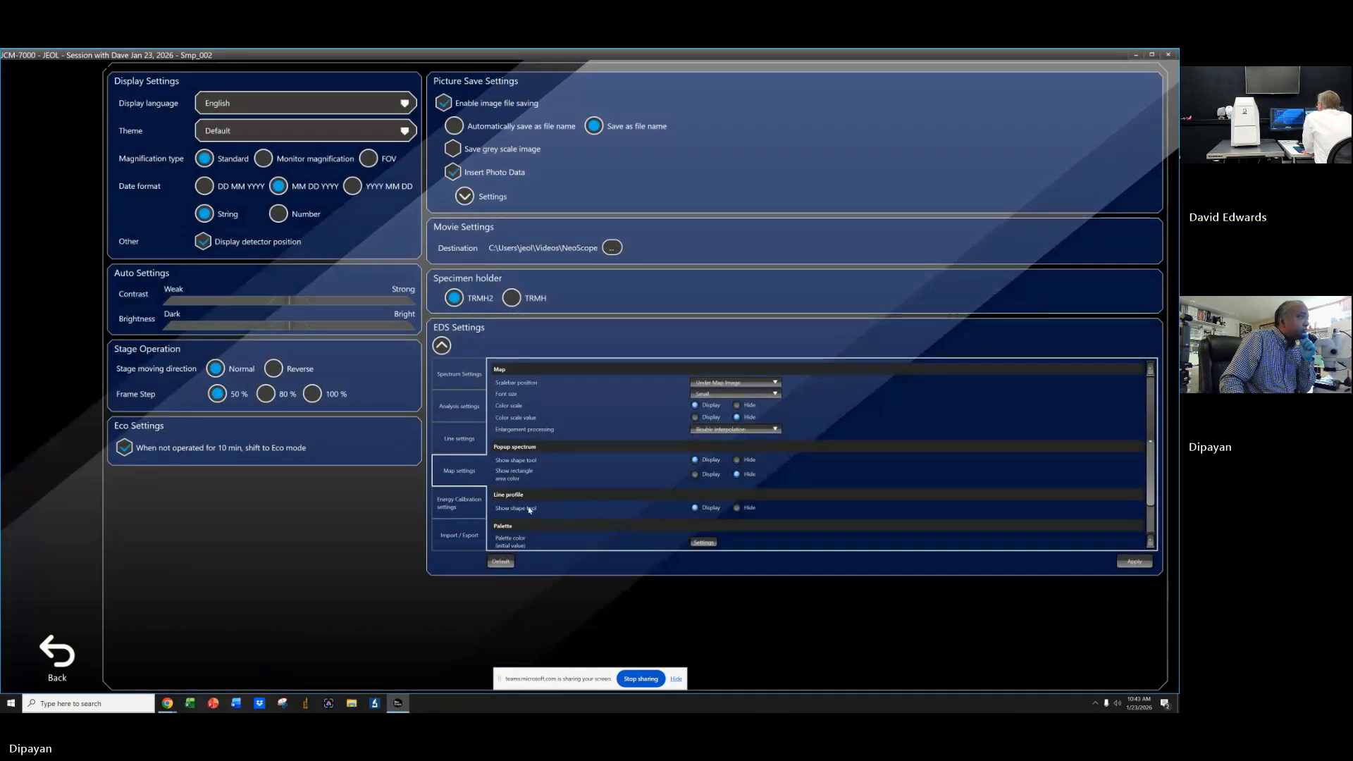
scroll(571, 519, down, 1)
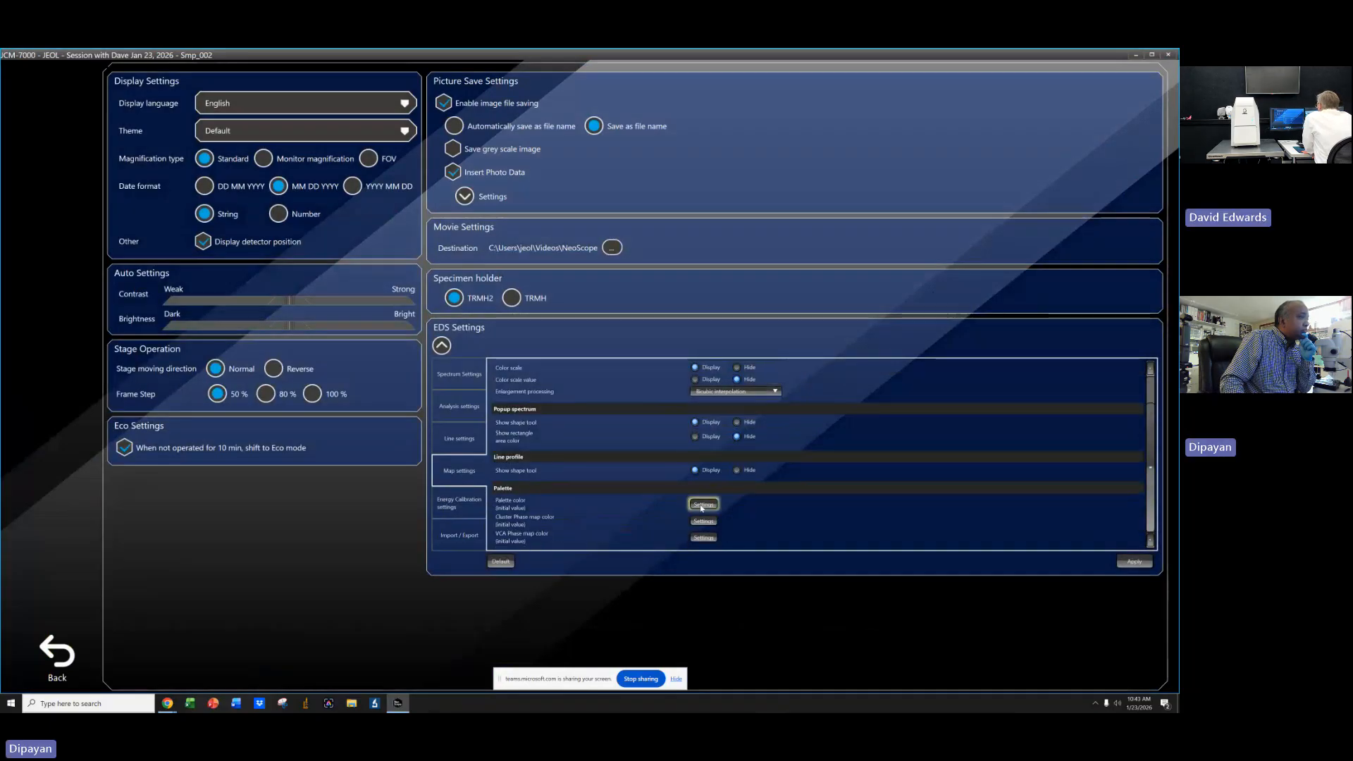
click(704, 505)
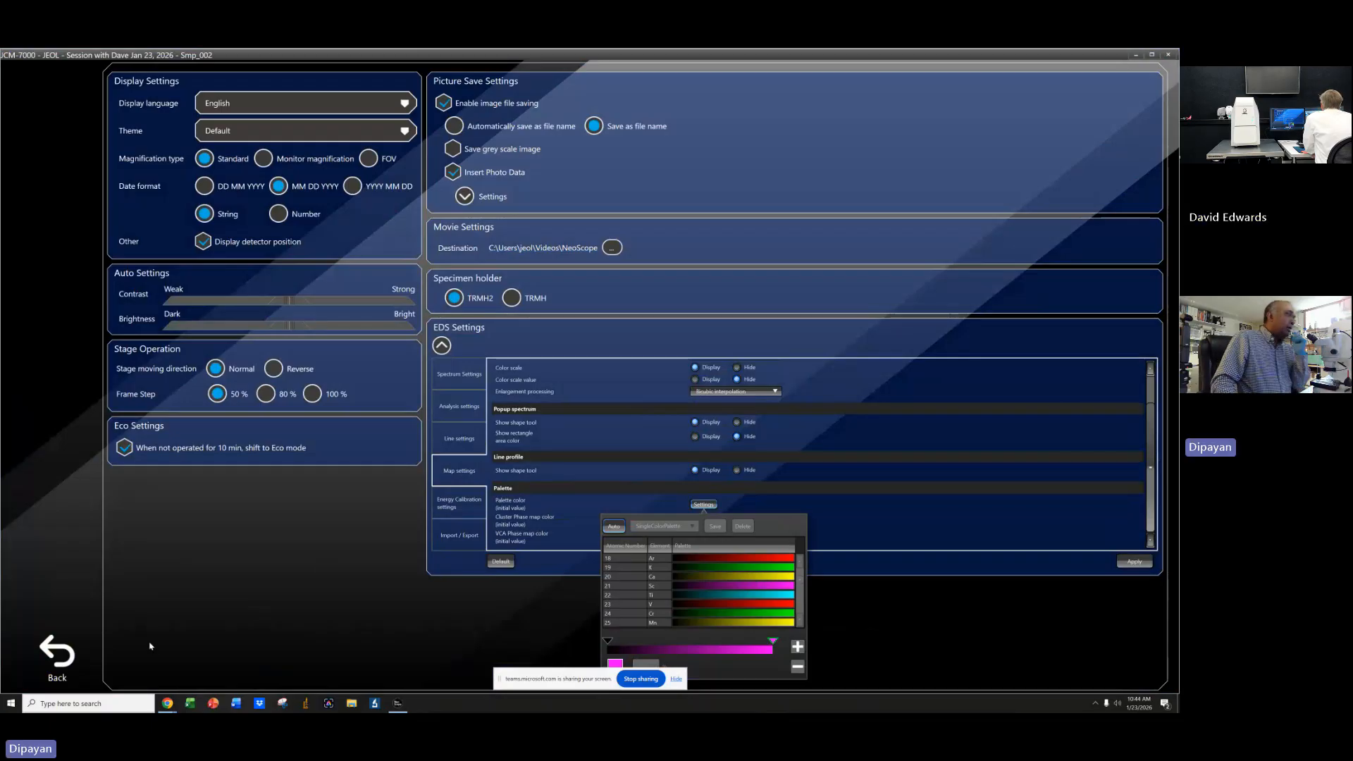
click(48, 656)
click(47, 656)
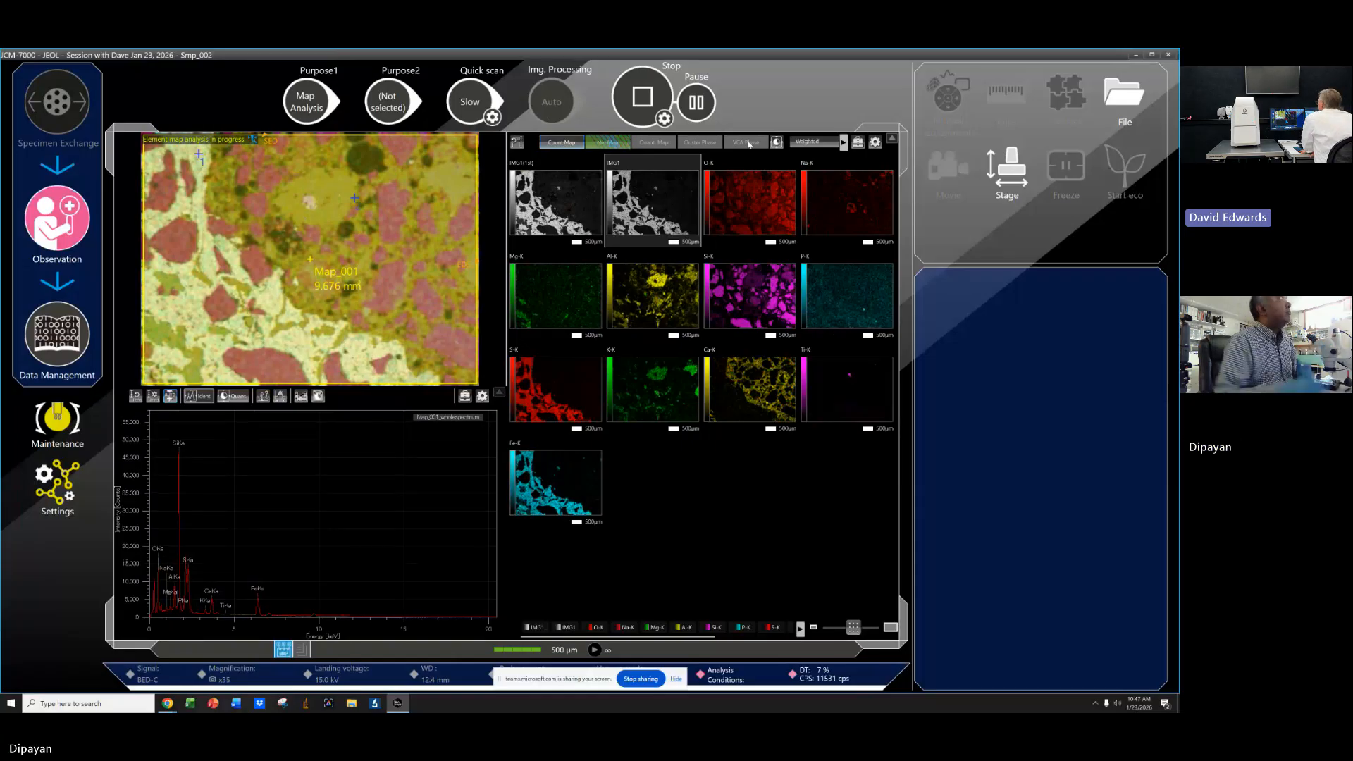
Stop the running element map analysis at the end of the current frame.
click(642, 97)
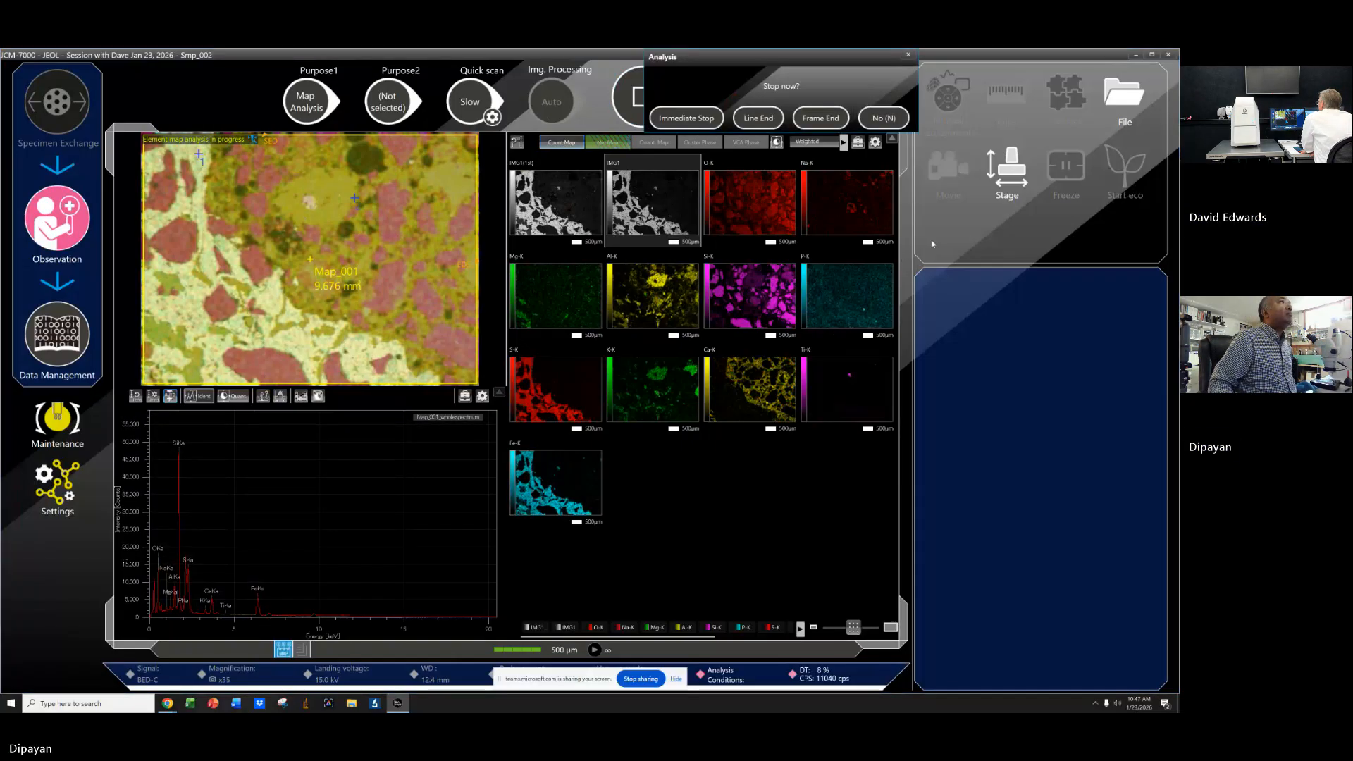
click(812, 120)
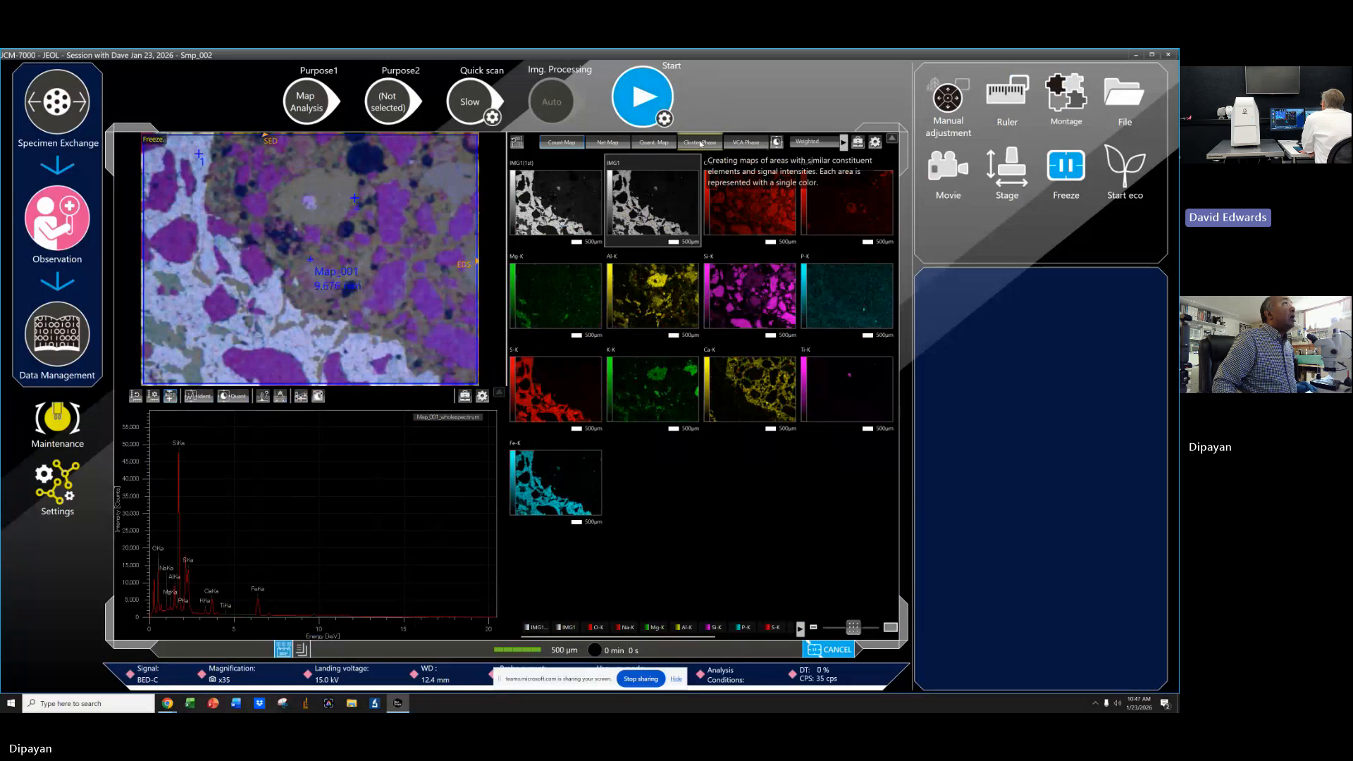
Display the NCA Phase maps and scroll through the phase spectra and compositions.
click(745, 142)
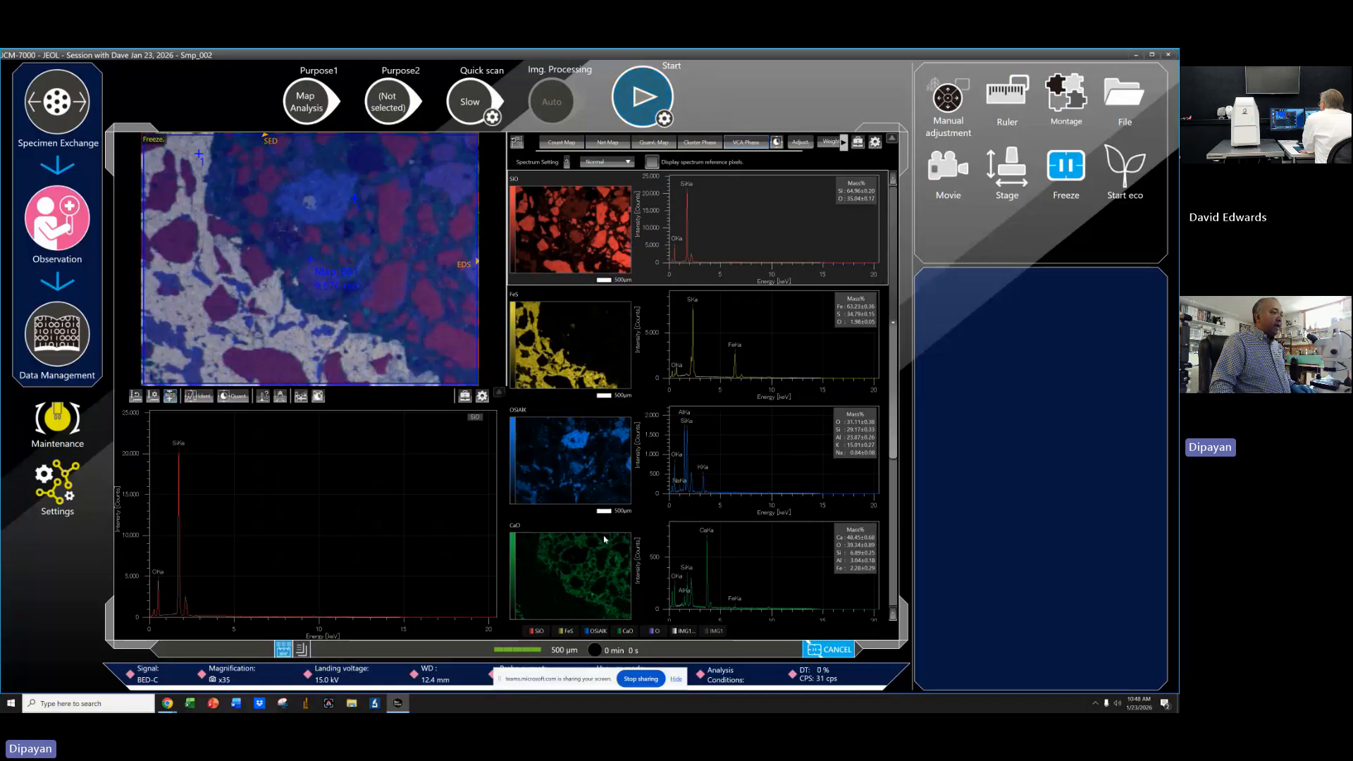
scroll(787, 547, down, 5)
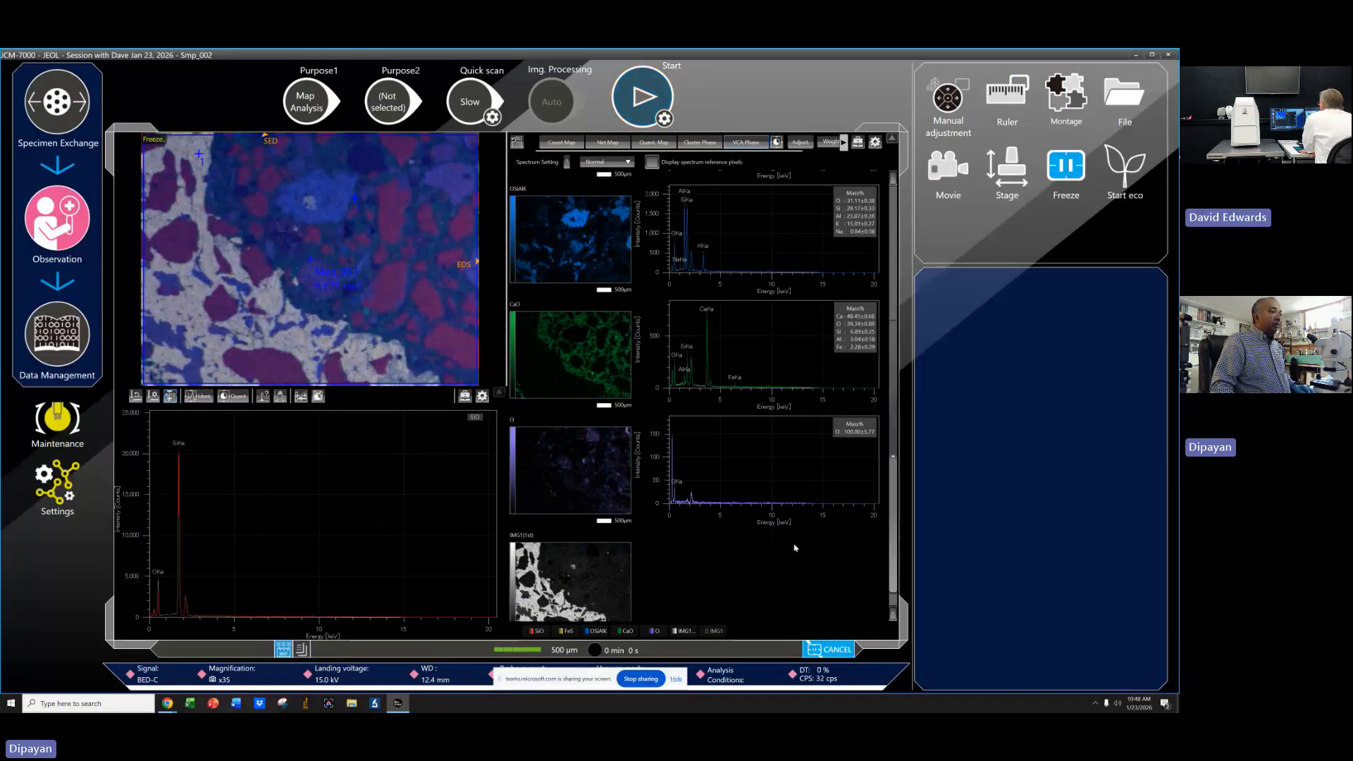
scroll(796, 540, up, 5)
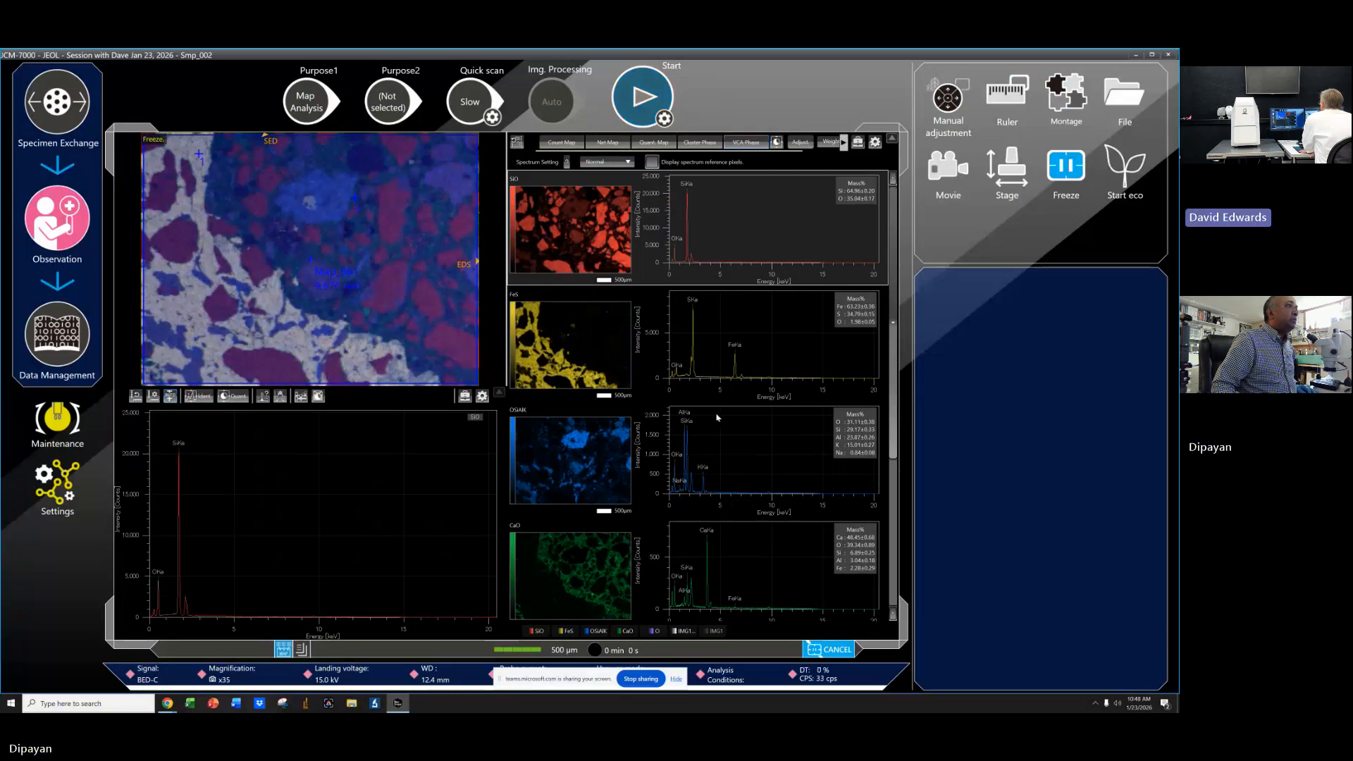
scroll(717, 418, down, 4)
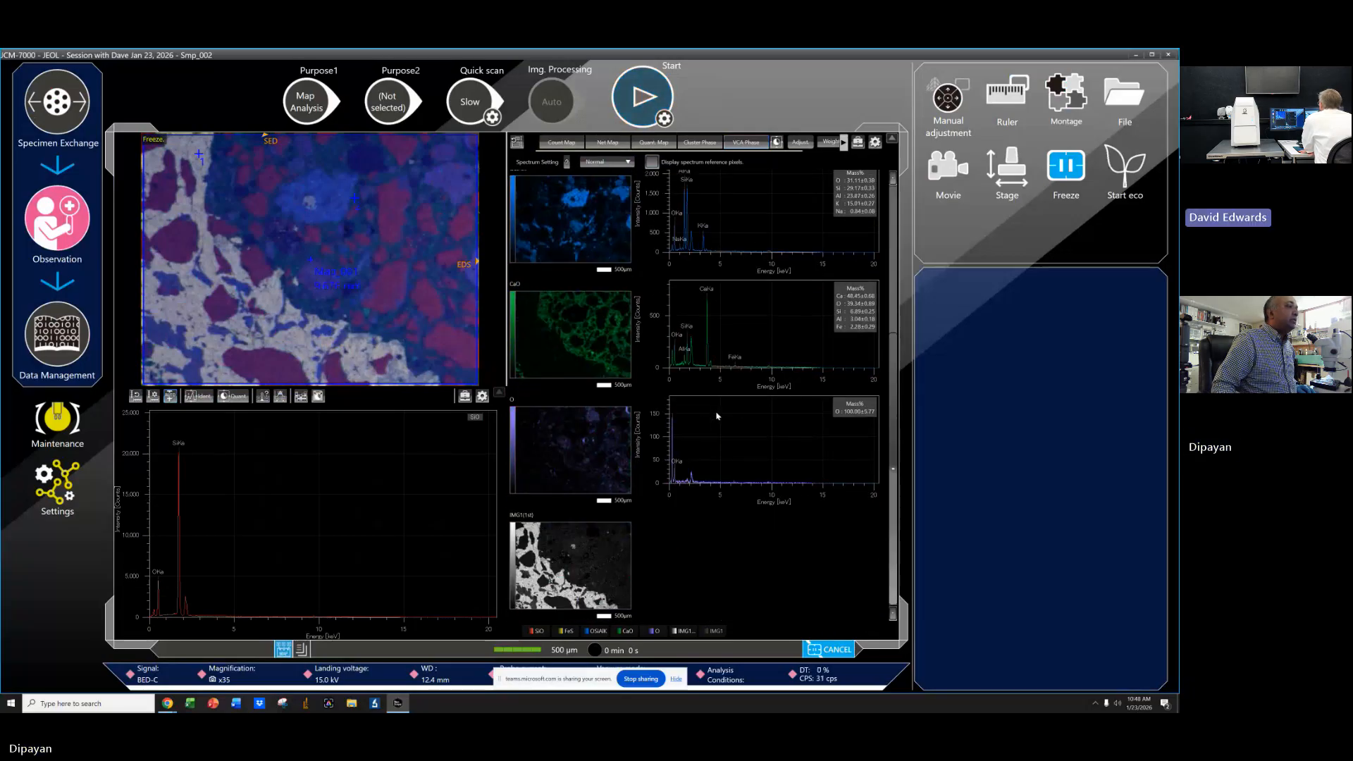
scroll(716, 416, up, 3)
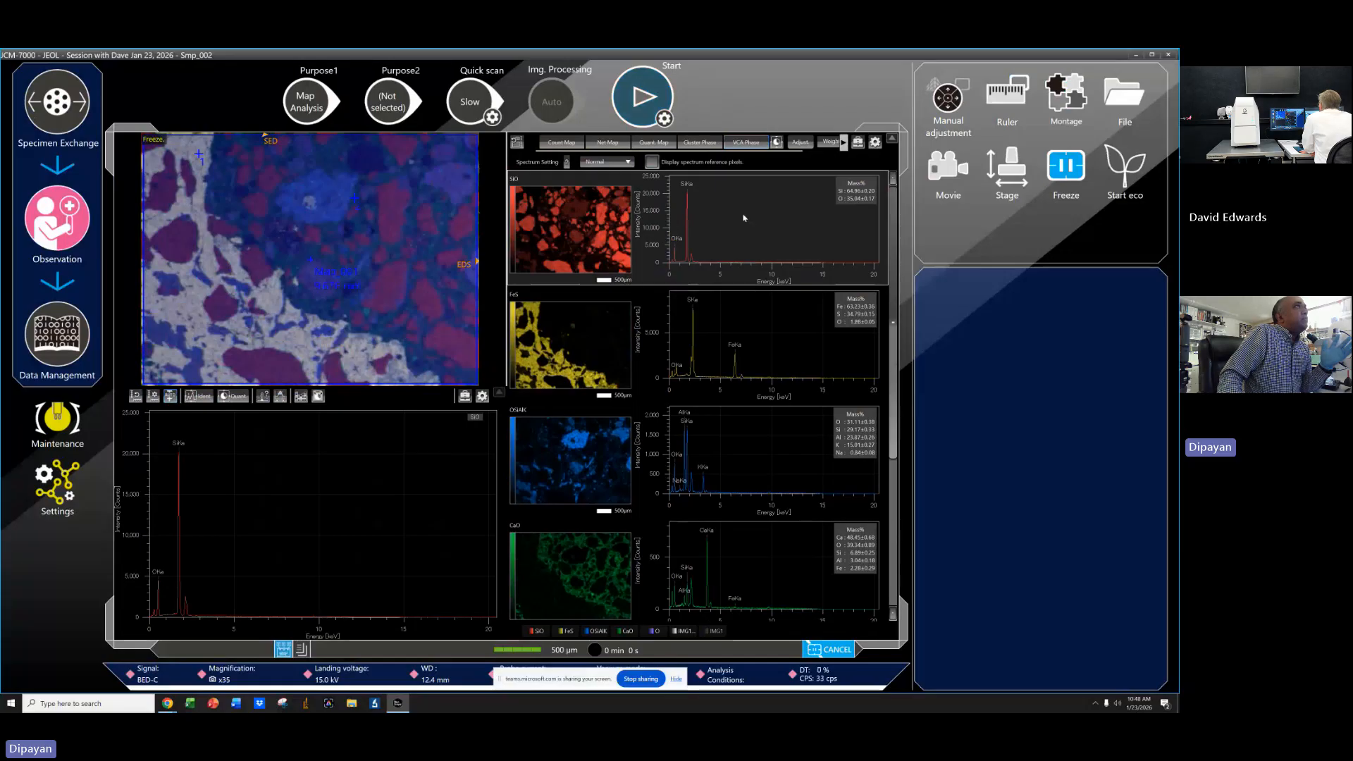
Switch the map display to the Cluster Phase view.
click(567, 149)
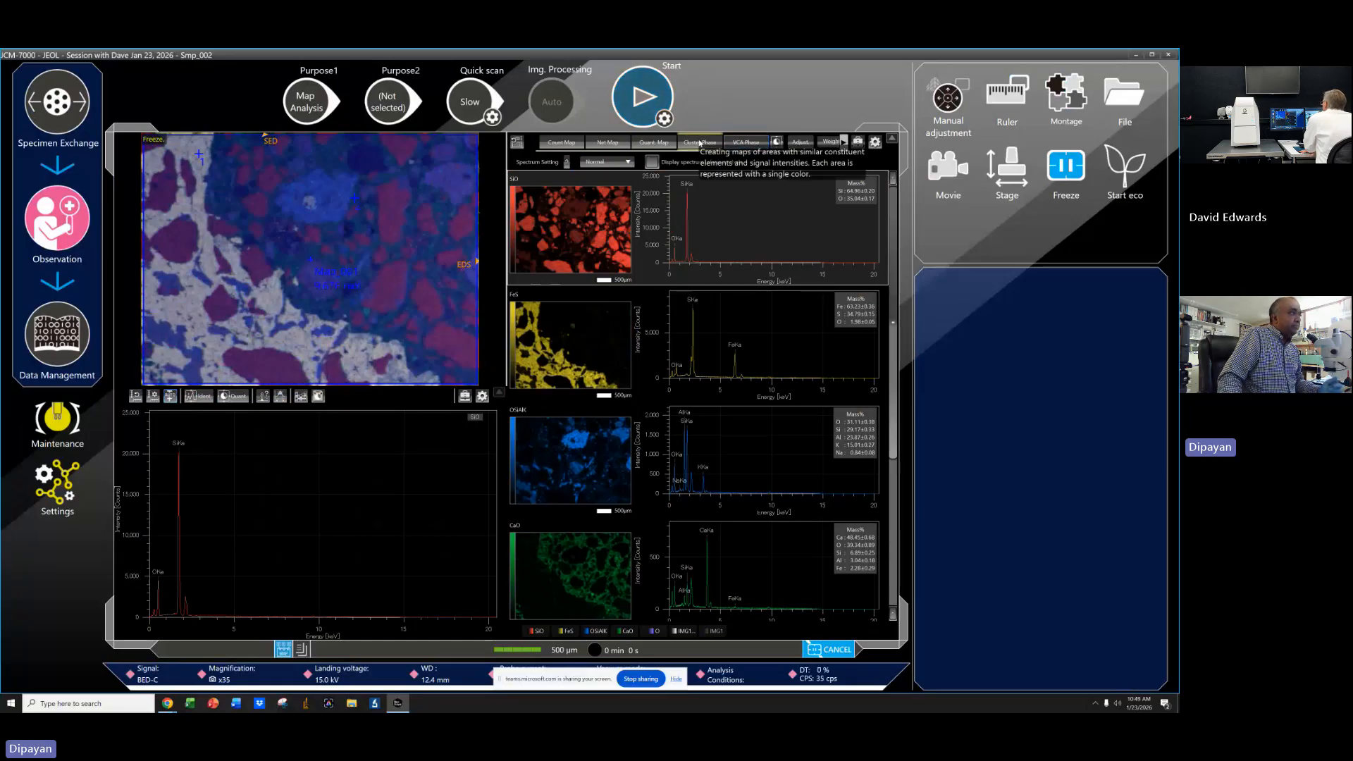
click(700, 143)
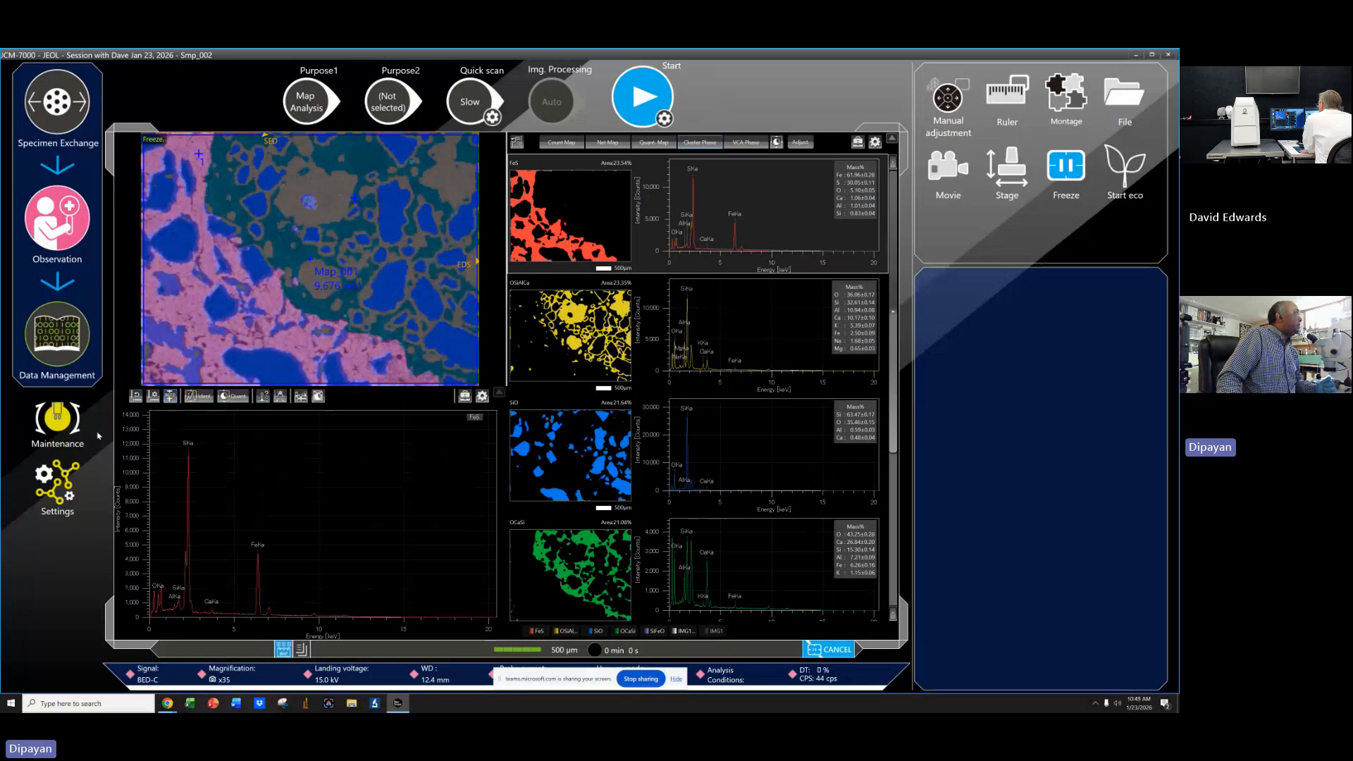
Switch to Data Control and open the Map_001 analysis data.
click(398, 705)
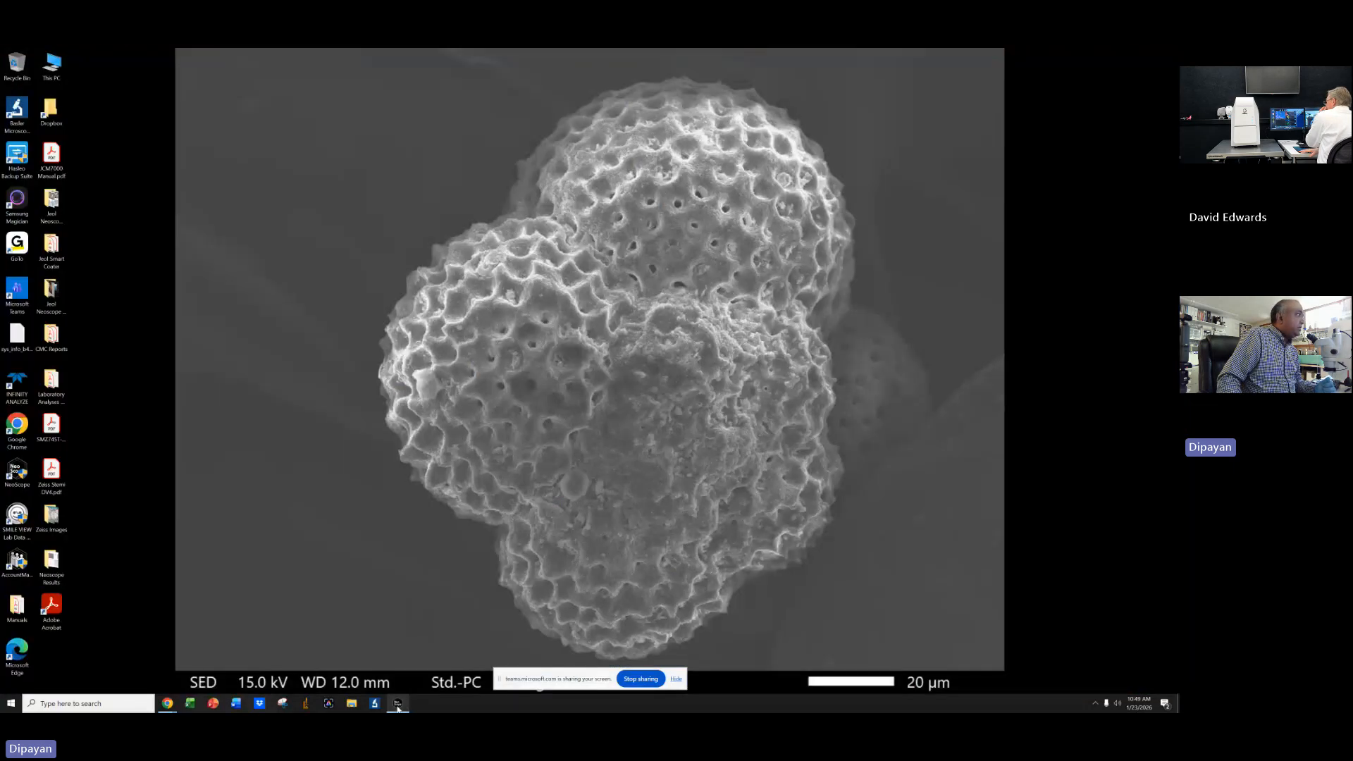
click(398, 705)
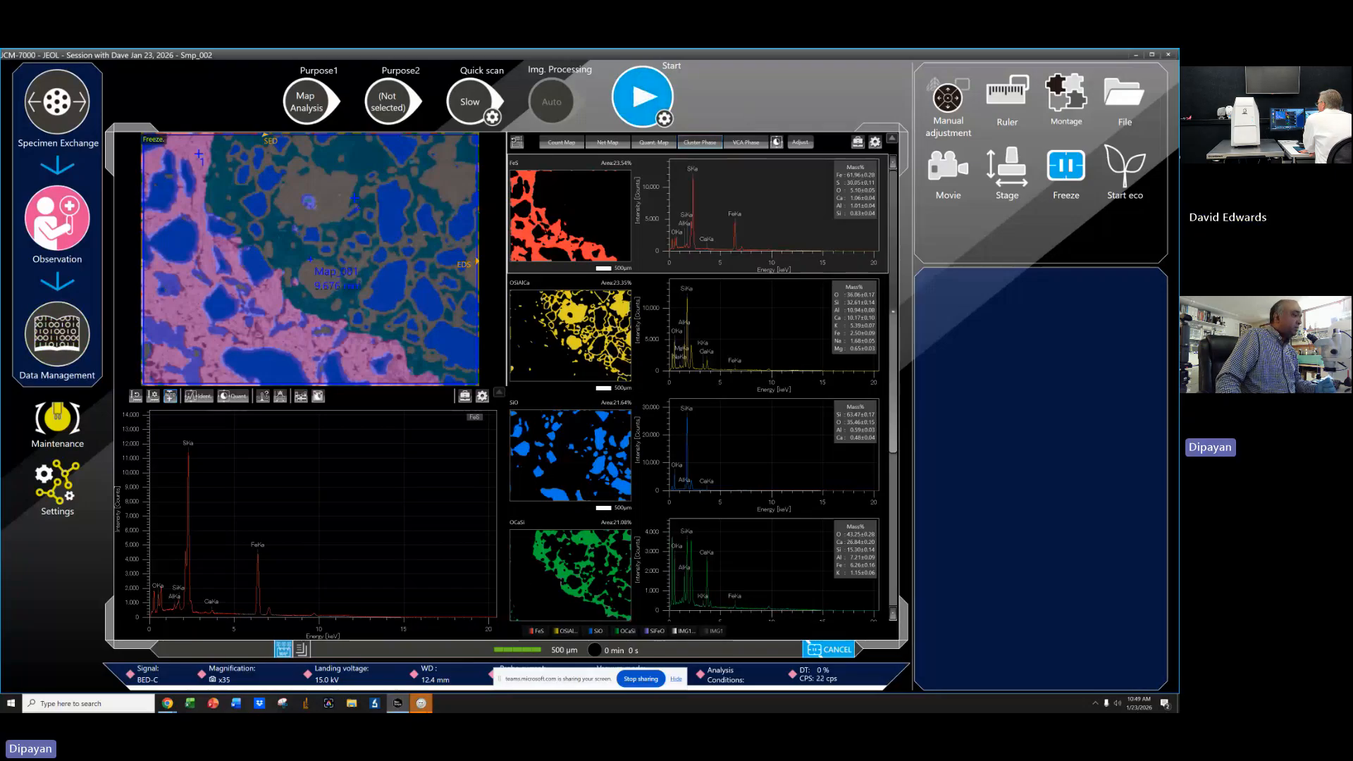
click(421, 703)
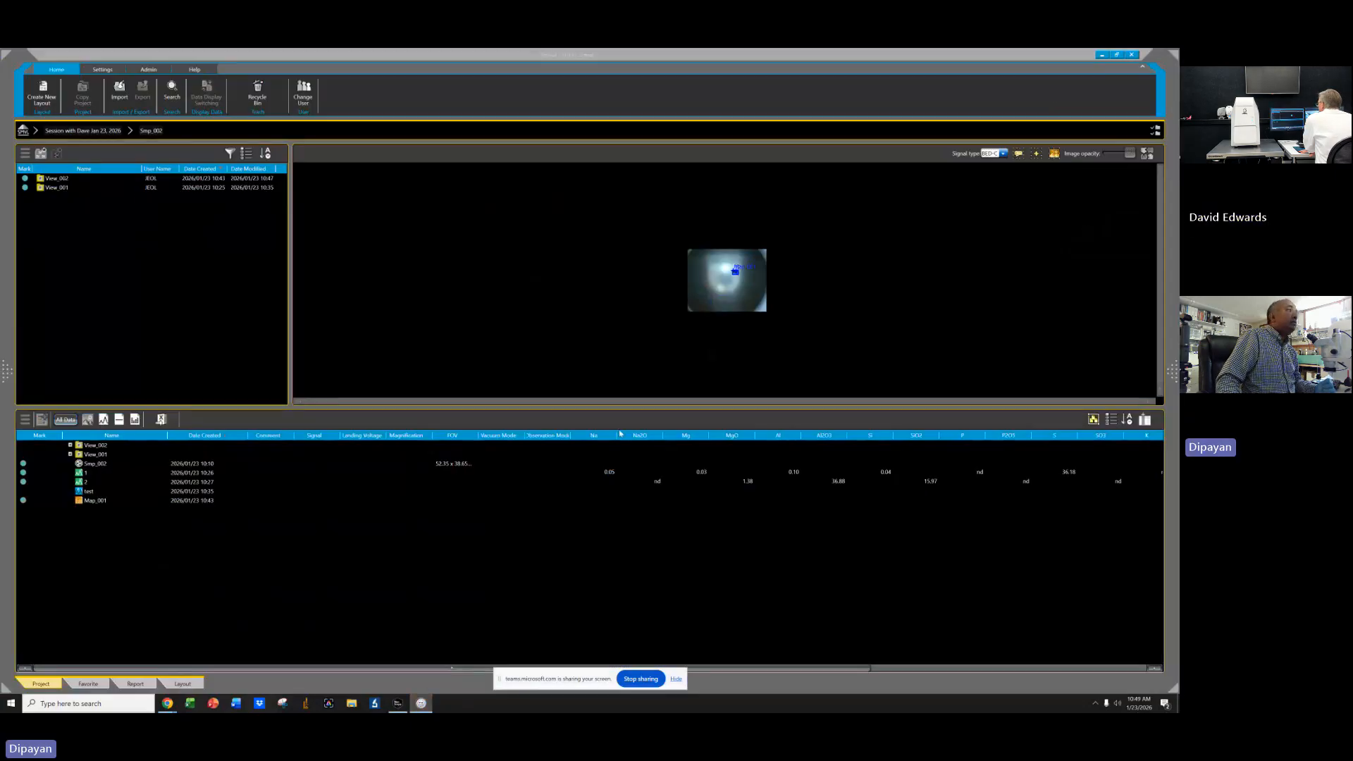
right_click(98, 502)
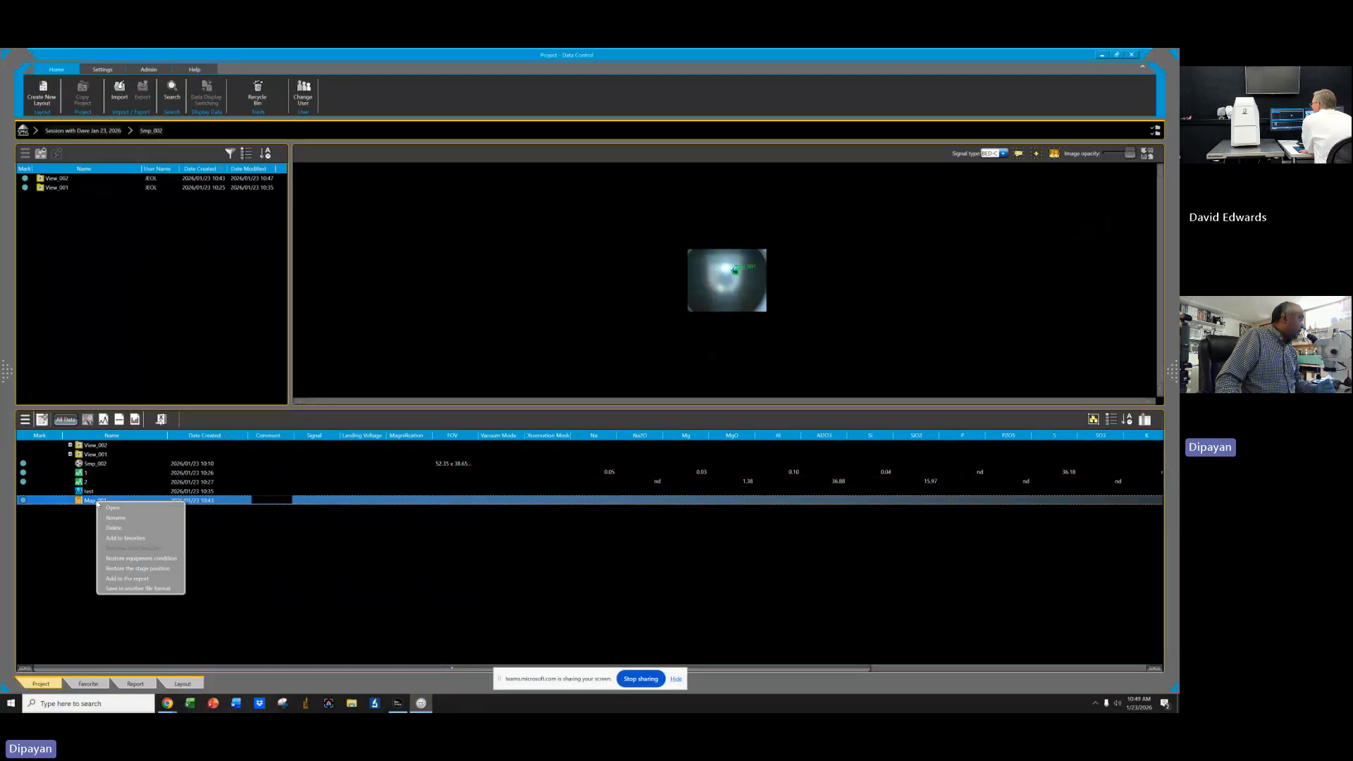
click(107, 507)
click(589, 392)
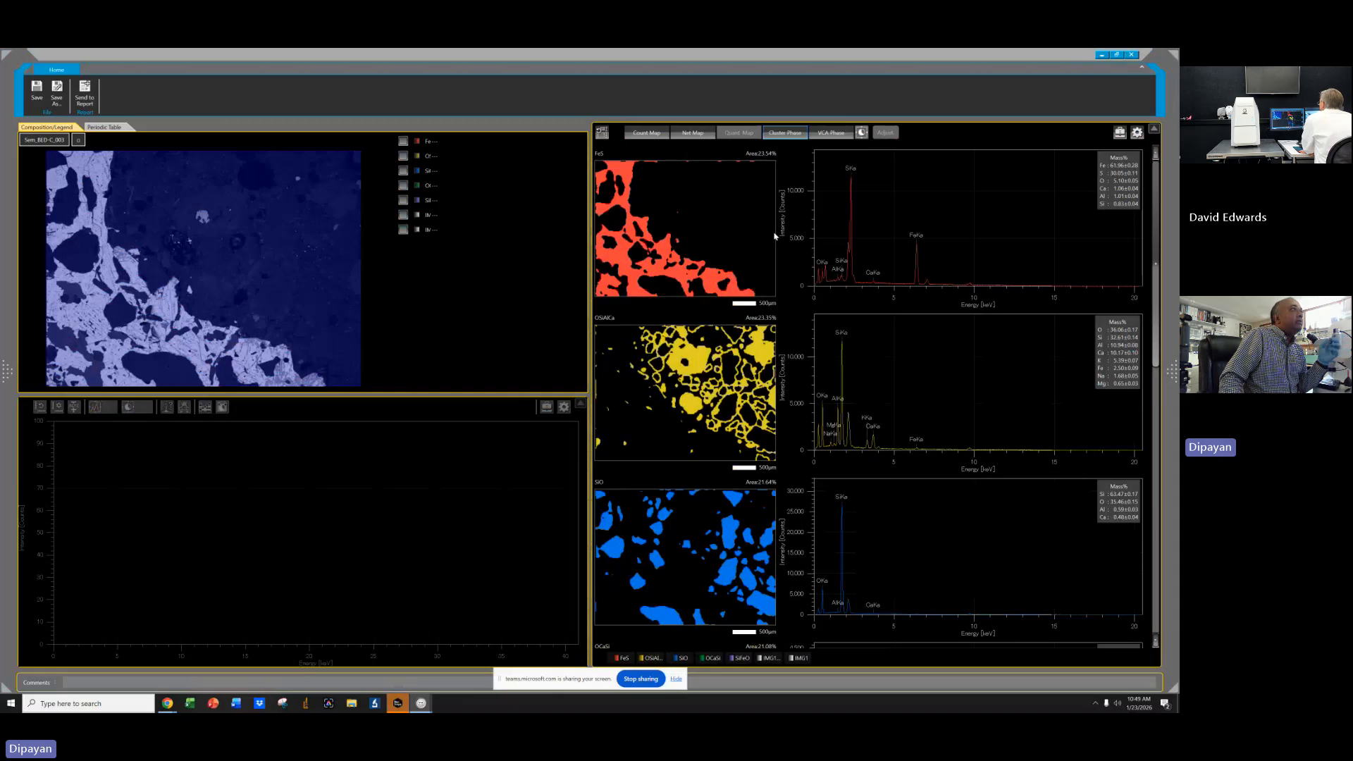
Show the FeS phase spectrum and hide the image overlay on the composite phase map.
click(775, 236)
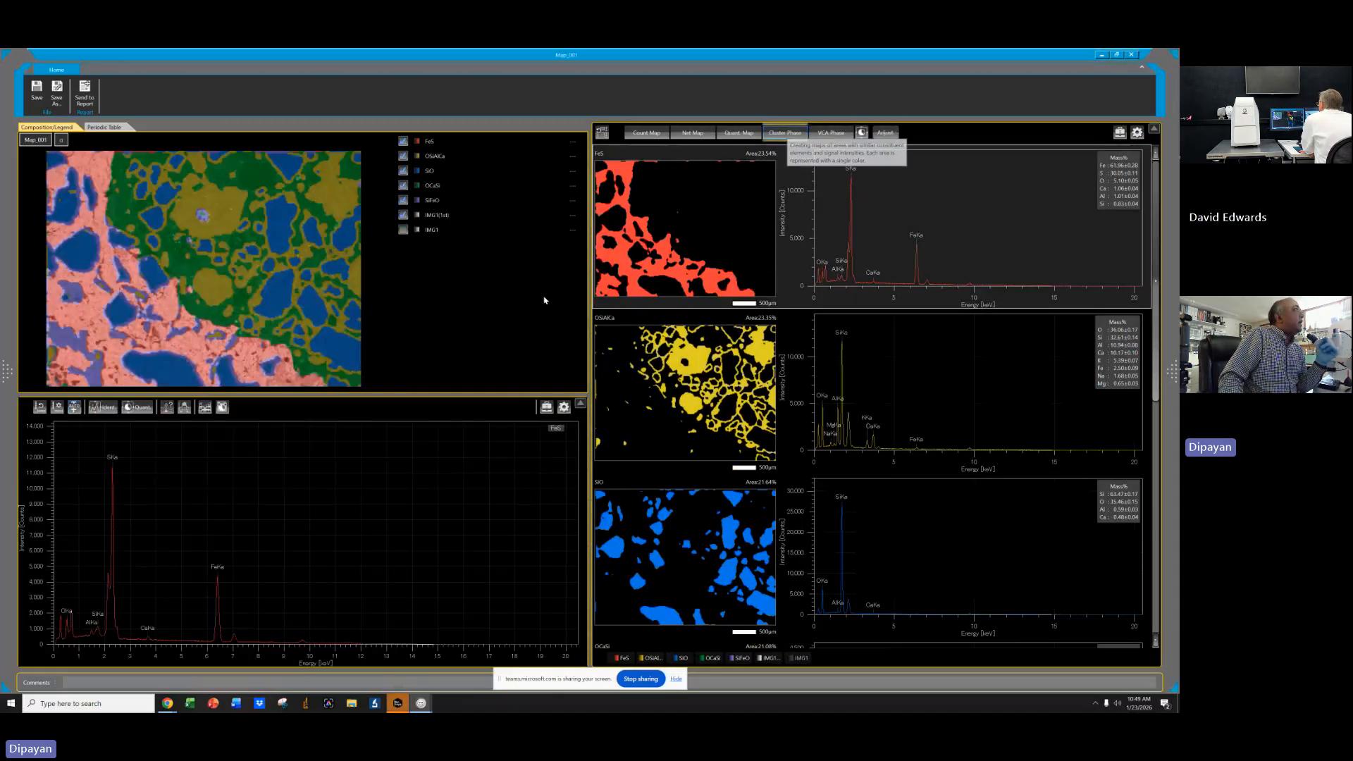
click(404, 216)
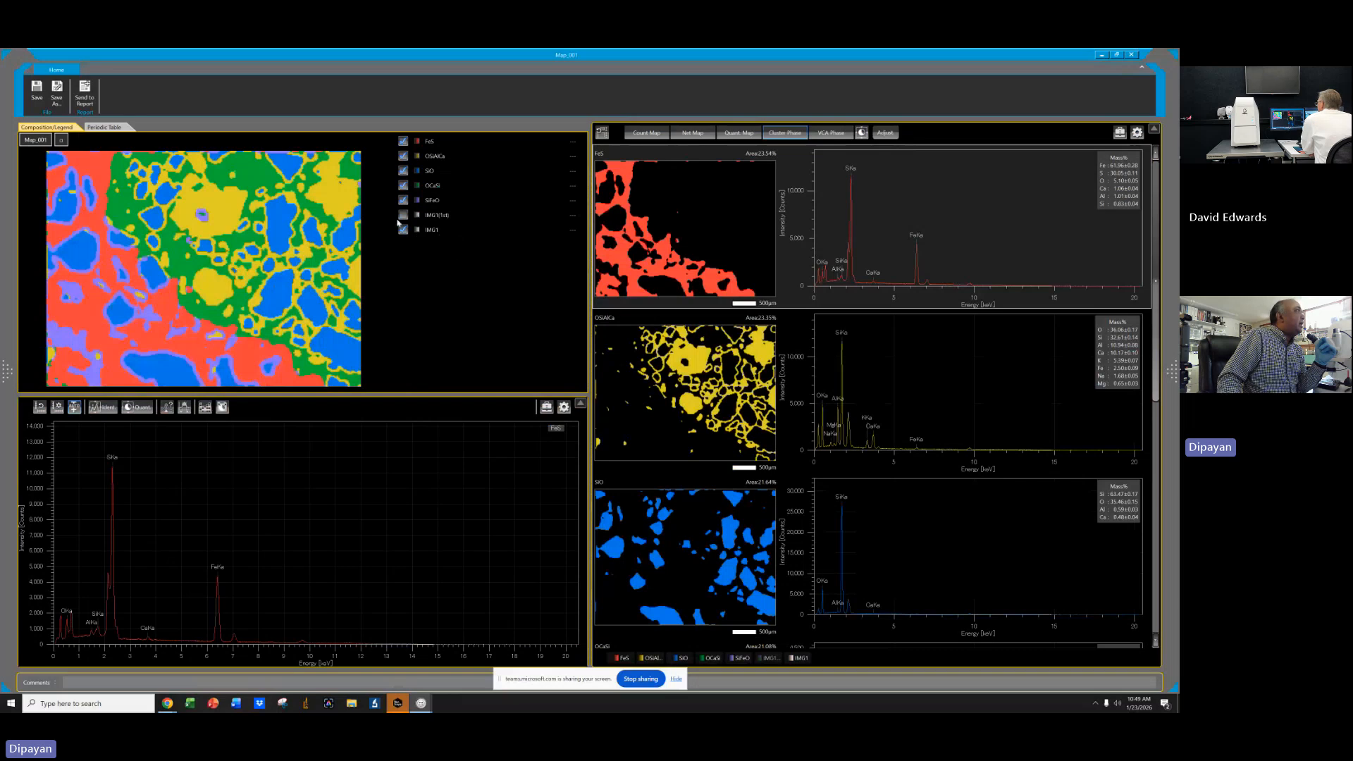
click(403, 215)
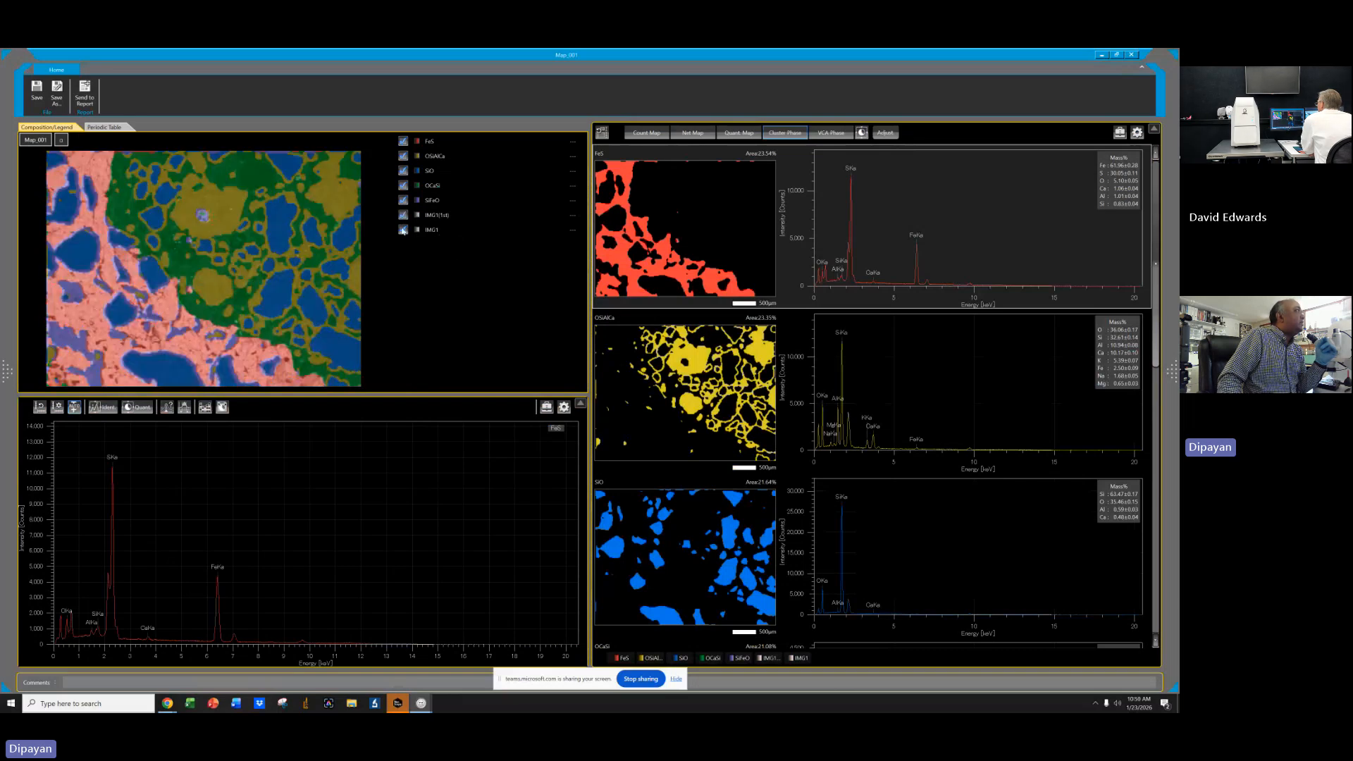
click(403, 215)
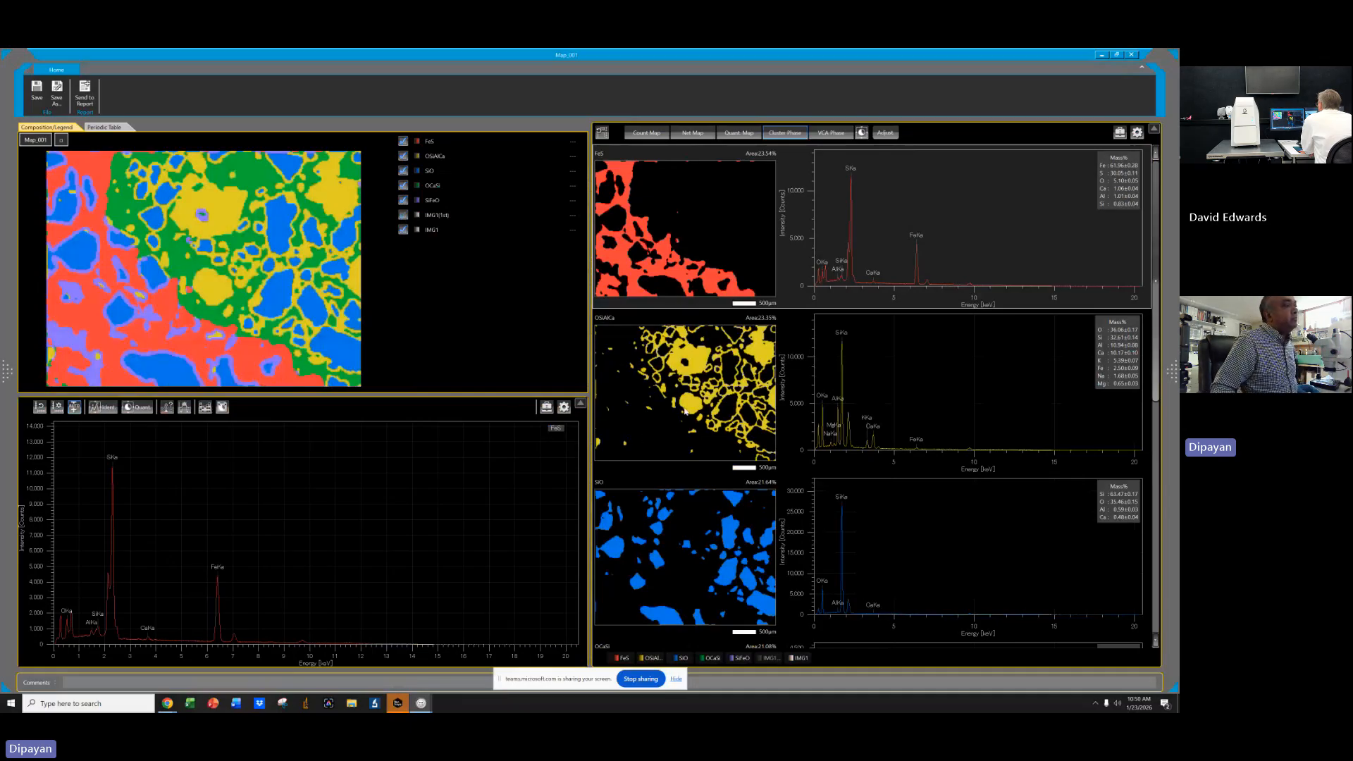
Show the SiFeO phase spectrum and hide that phase from the composite phase map.
scroll(1055, 499, down, 3)
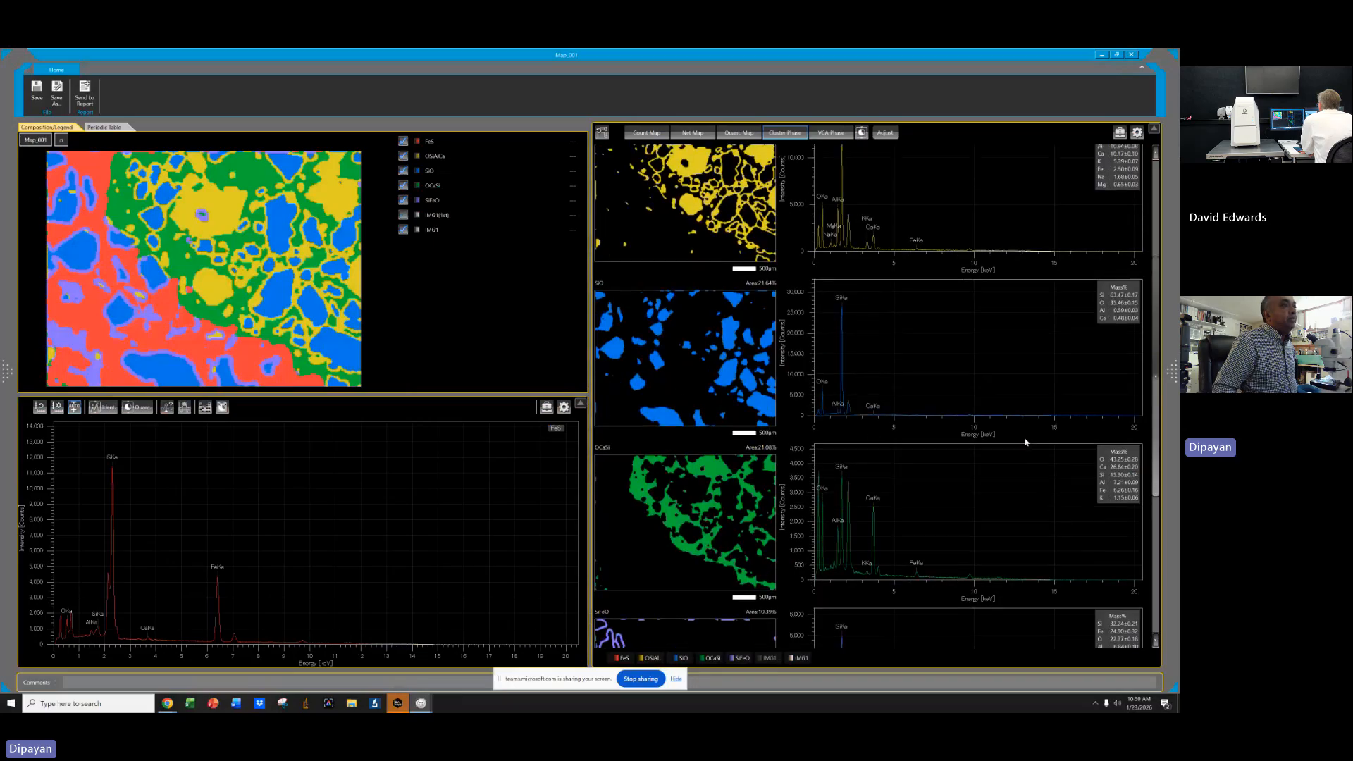
scroll(1025, 445, down, 5)
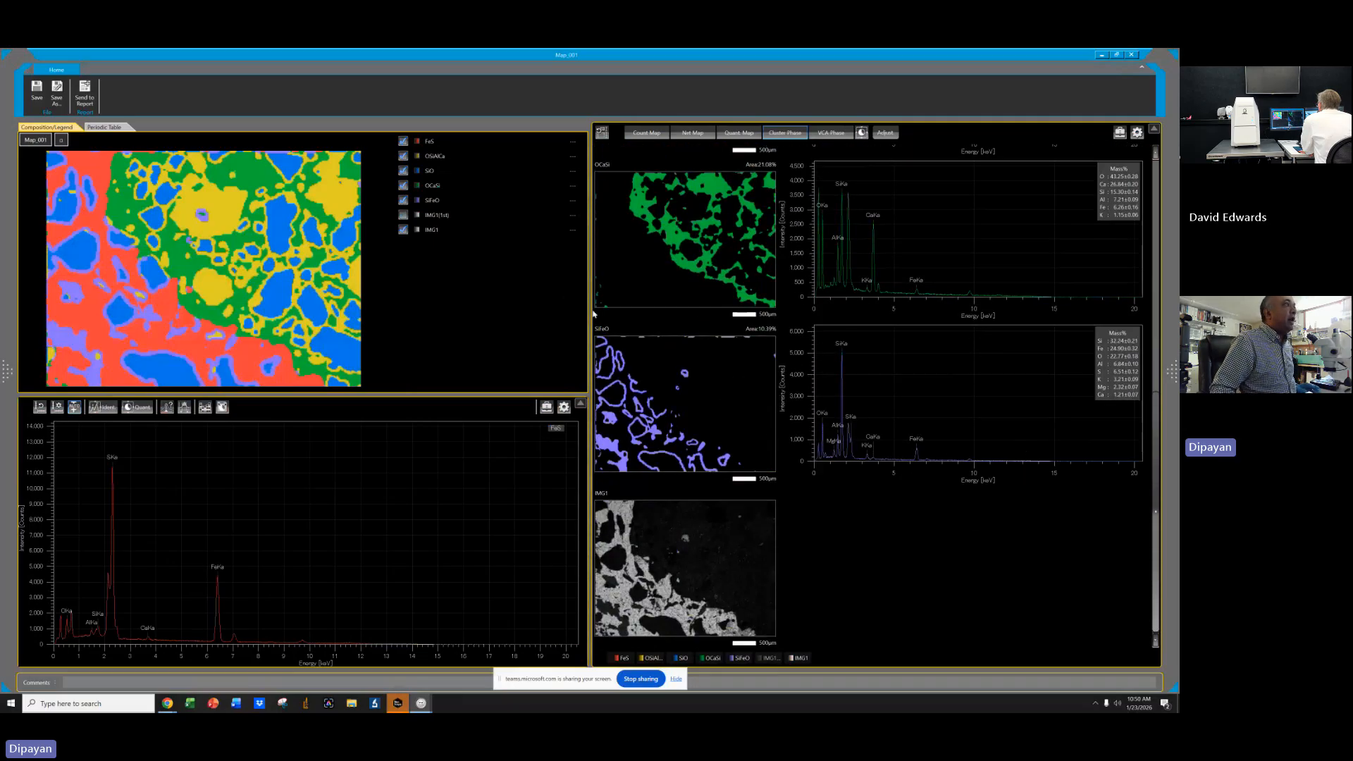
click(648, 412)
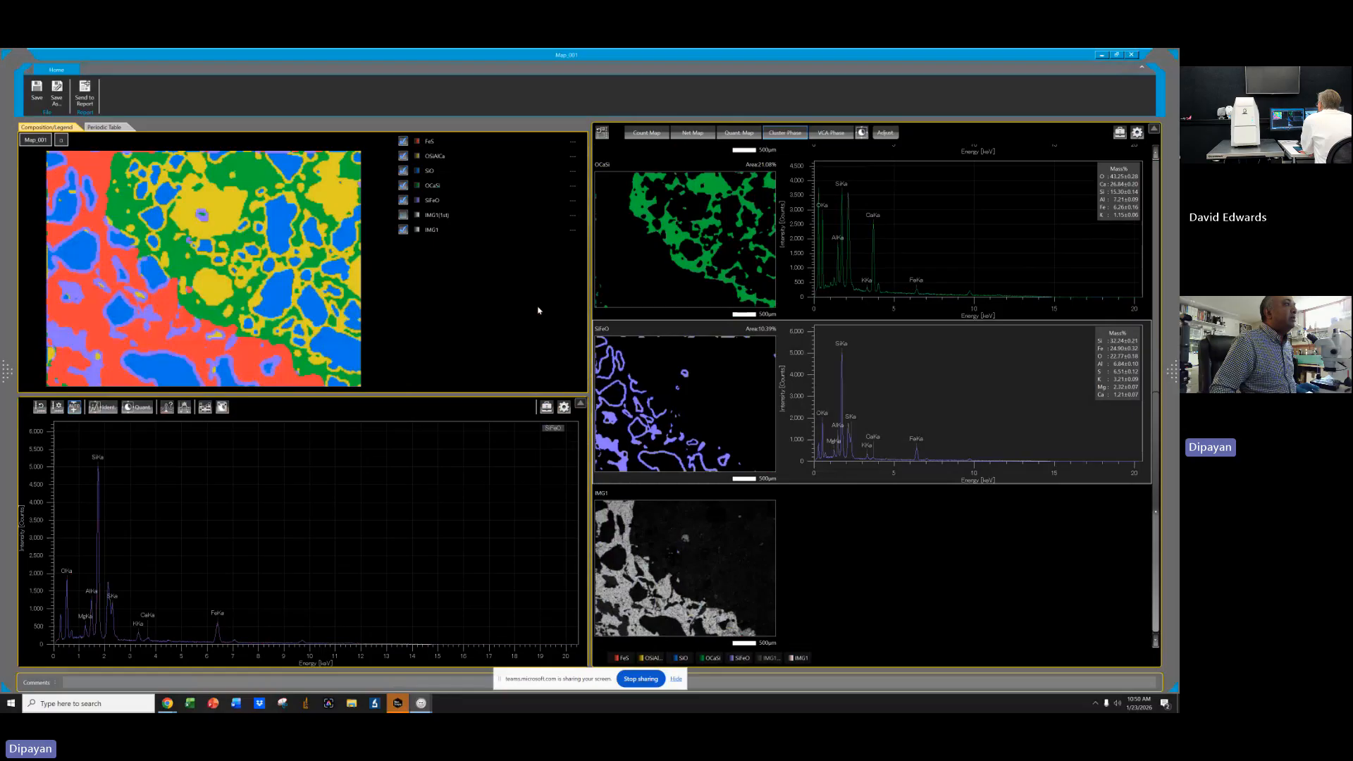
click(404, 201)
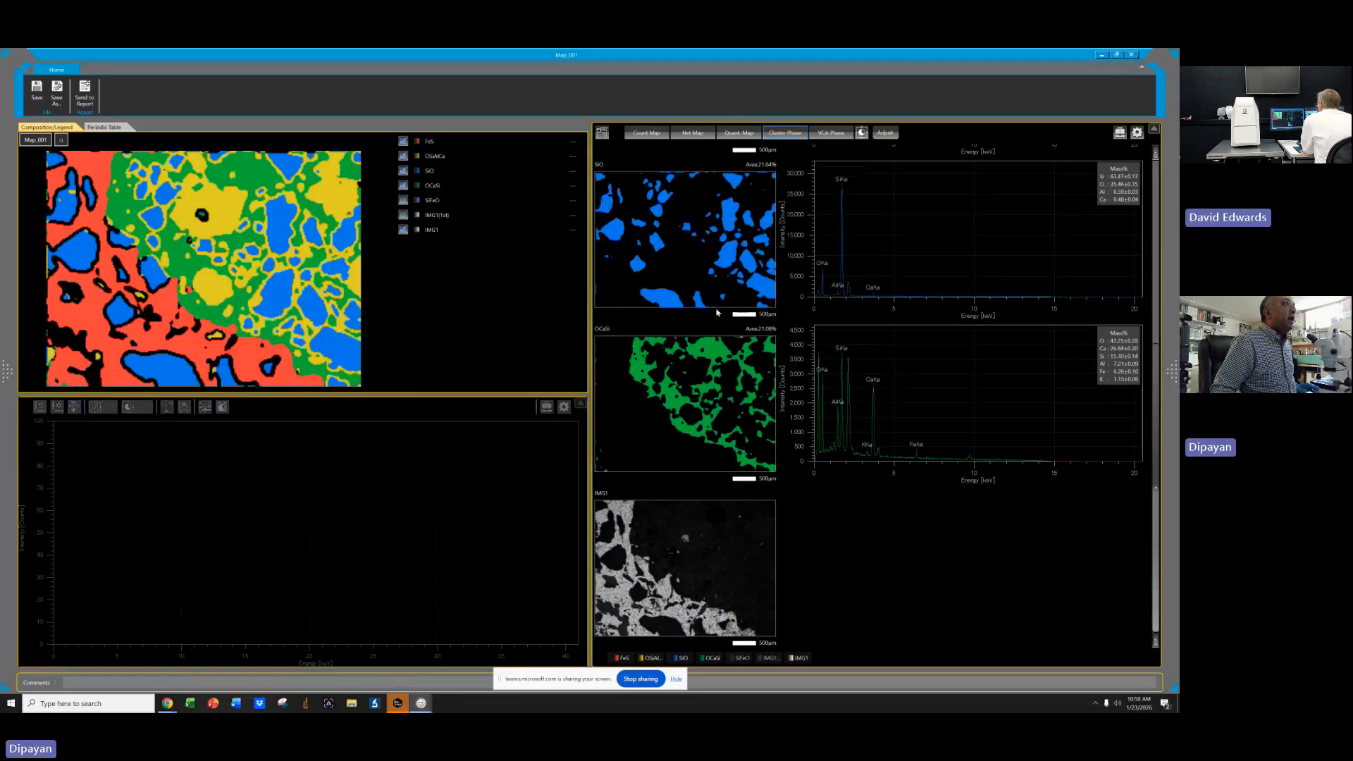
scroll(855, 350, up, 4)
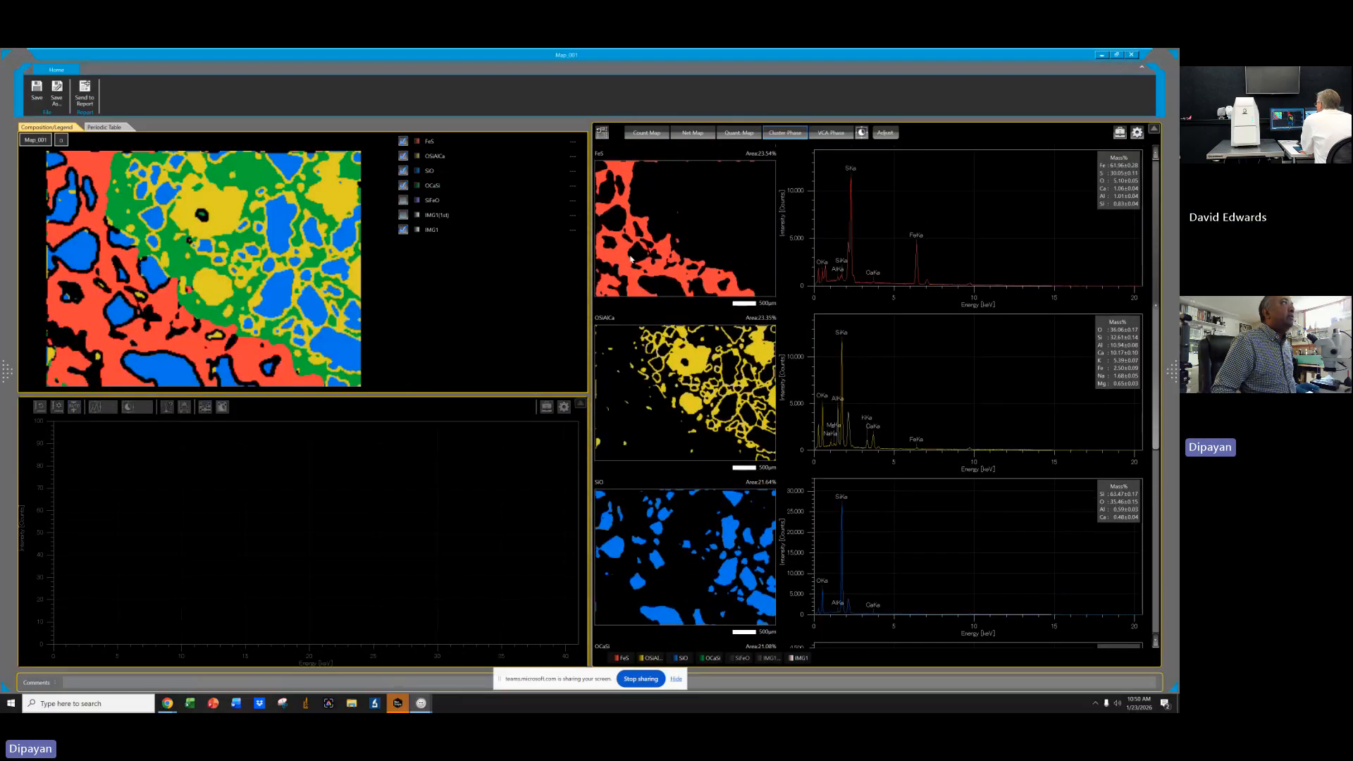
Rename the FeS phase to Pyrrhotite.
click(630, 253)
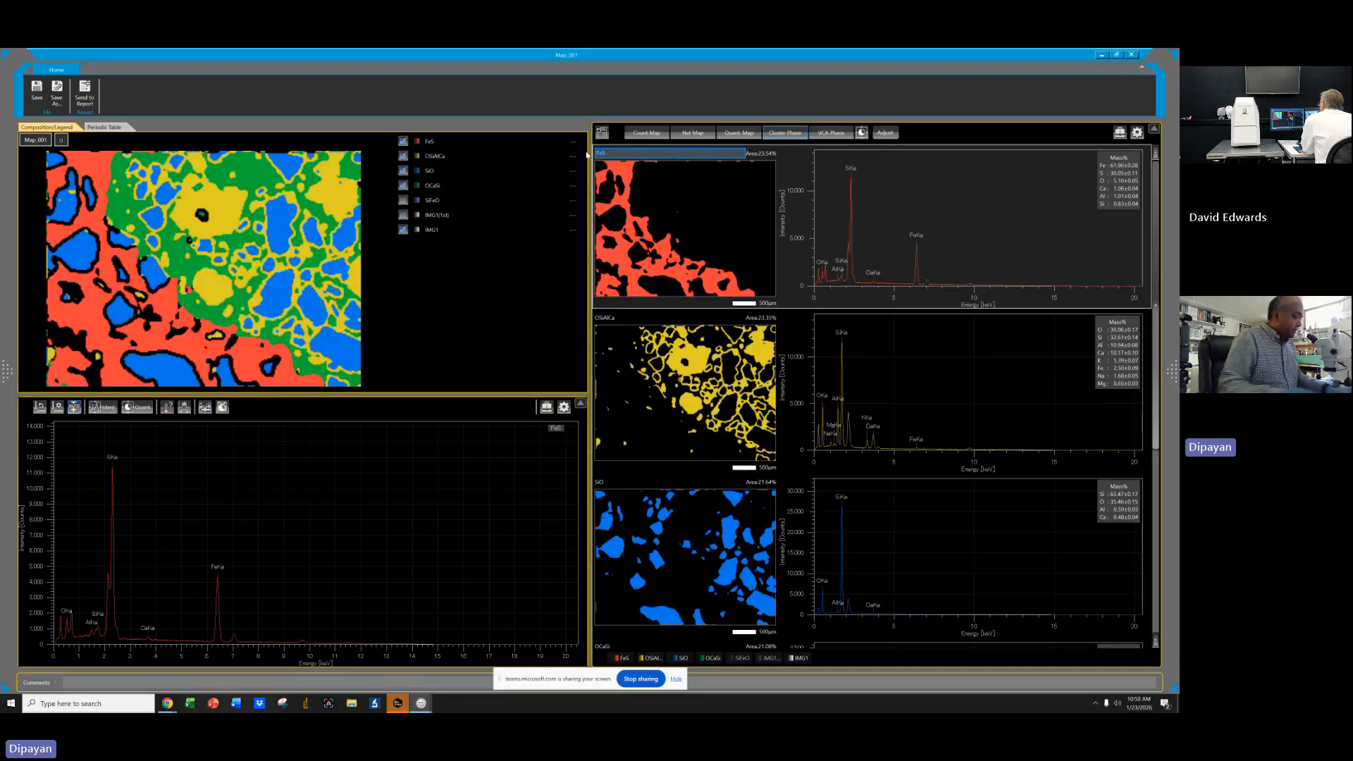
text(Pyrrh)
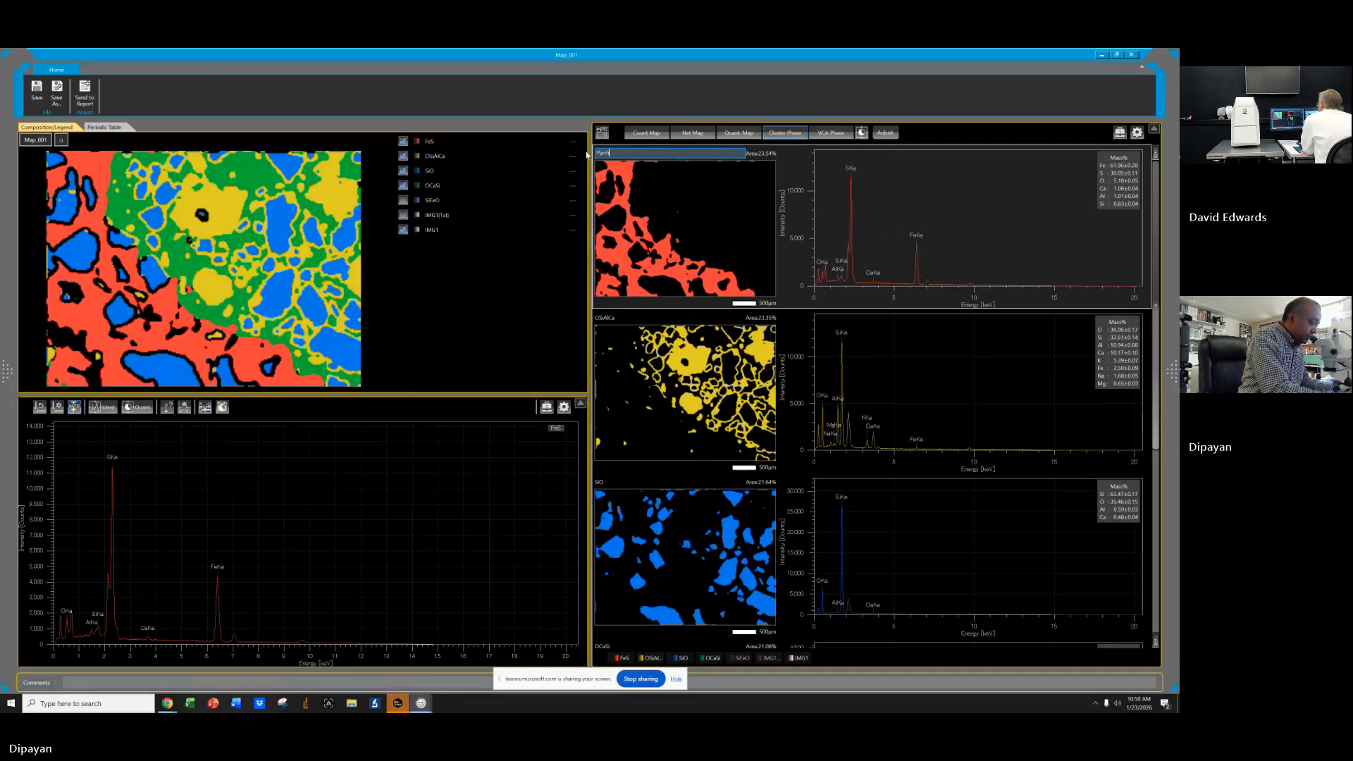
text(otite)
key(Return)
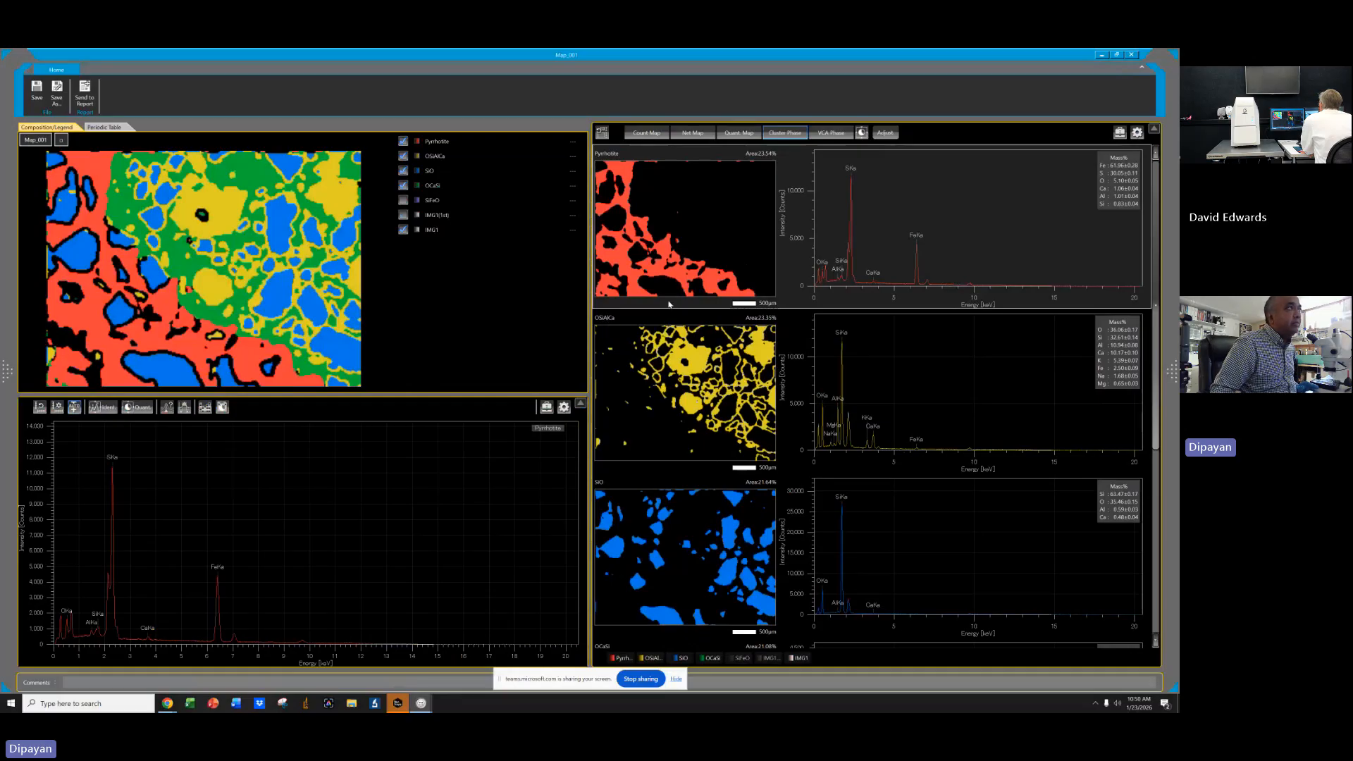
Rename the OSAlKCa phase to Sand.
drag(624, 318, 583, 321)
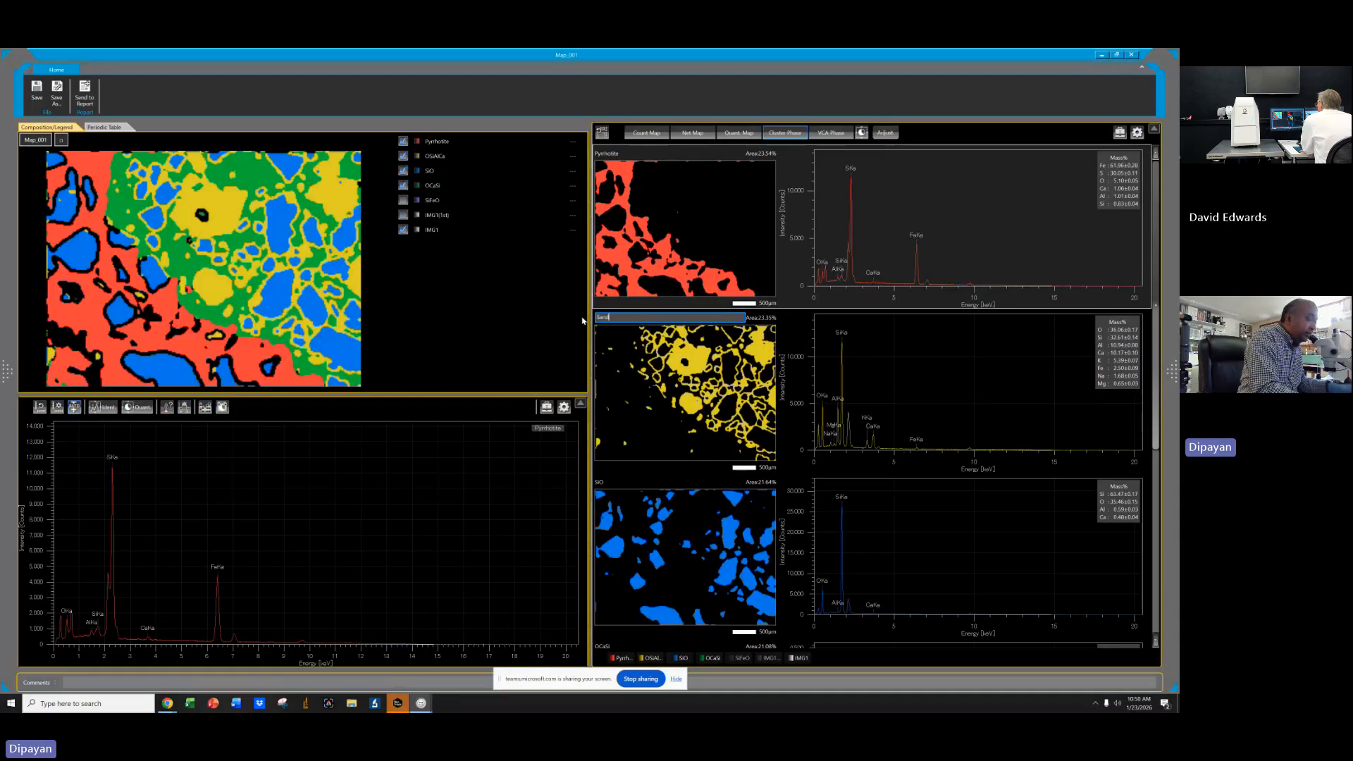
text(Sand)
key(Return)
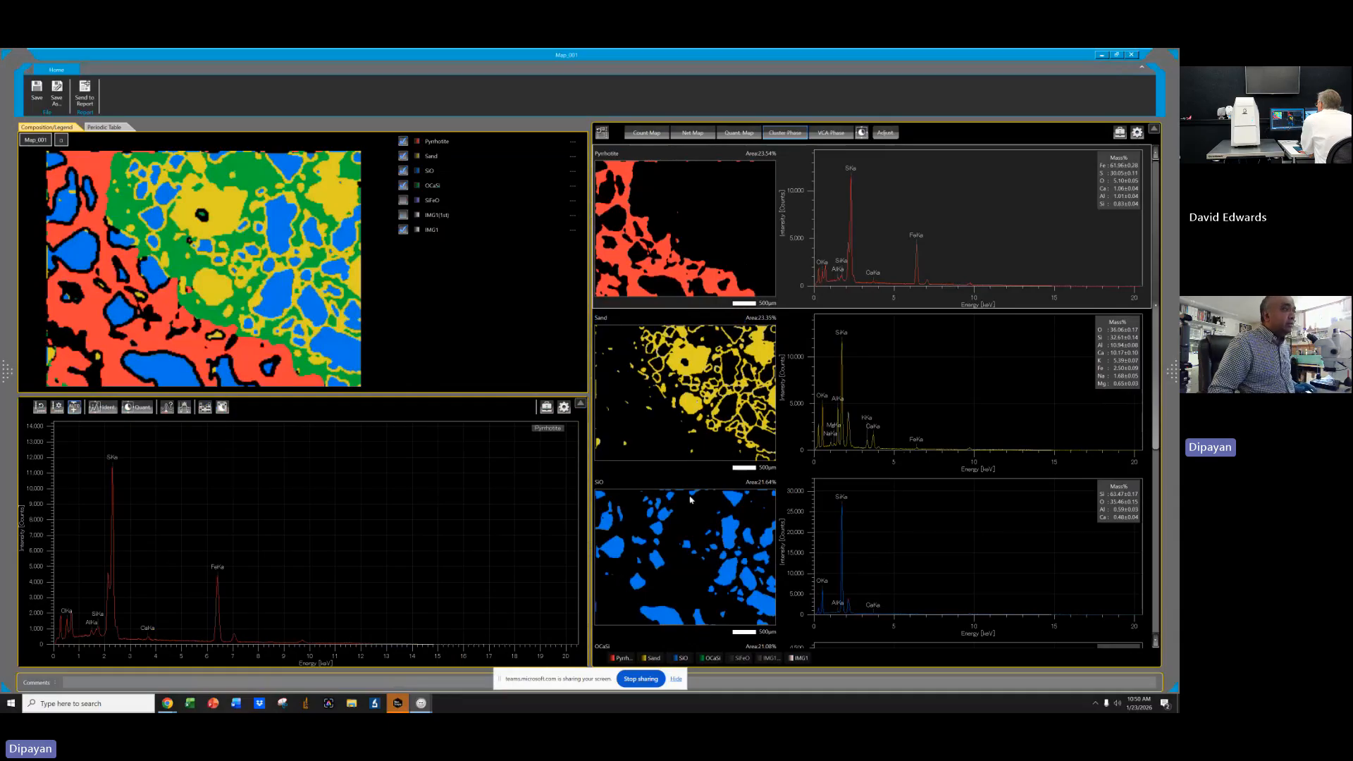
Rename the SiO phase to Quartz.
double_click(597, 486)
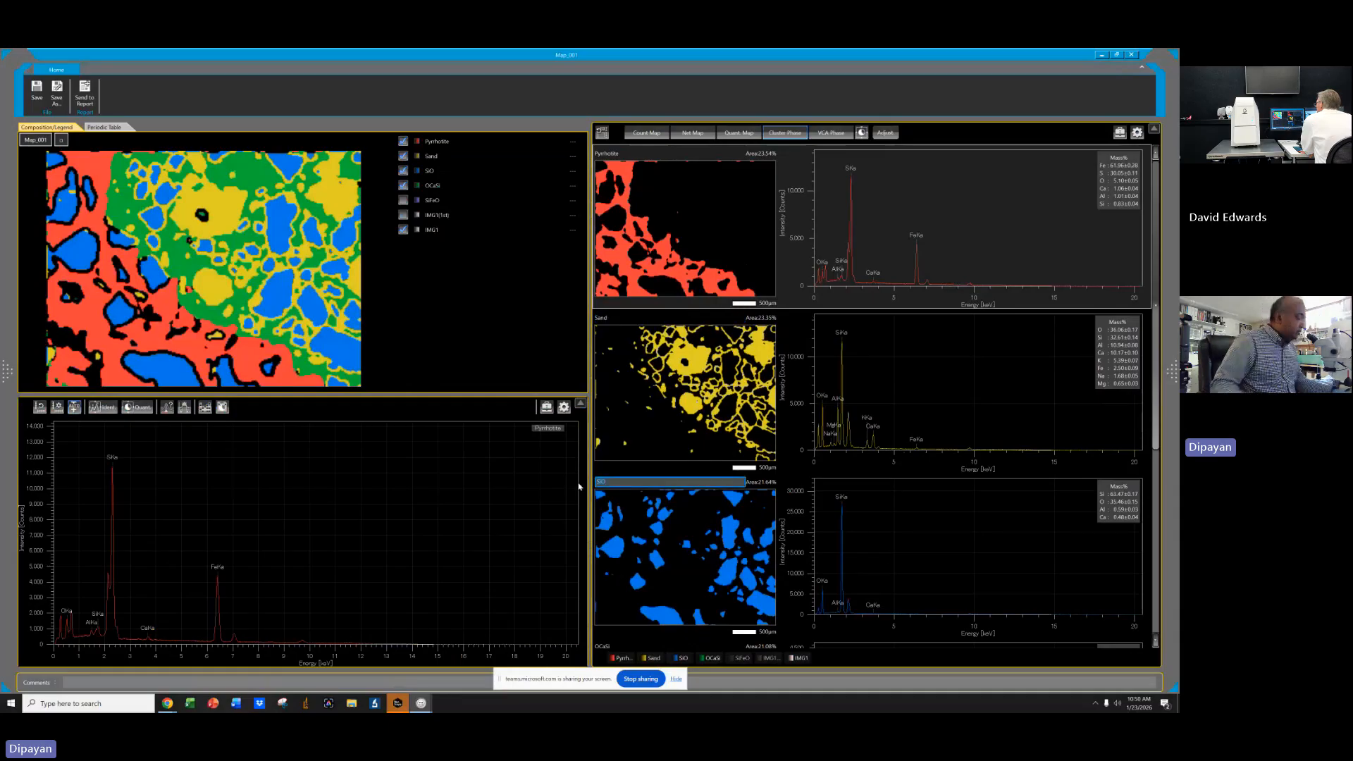
text(Qua)
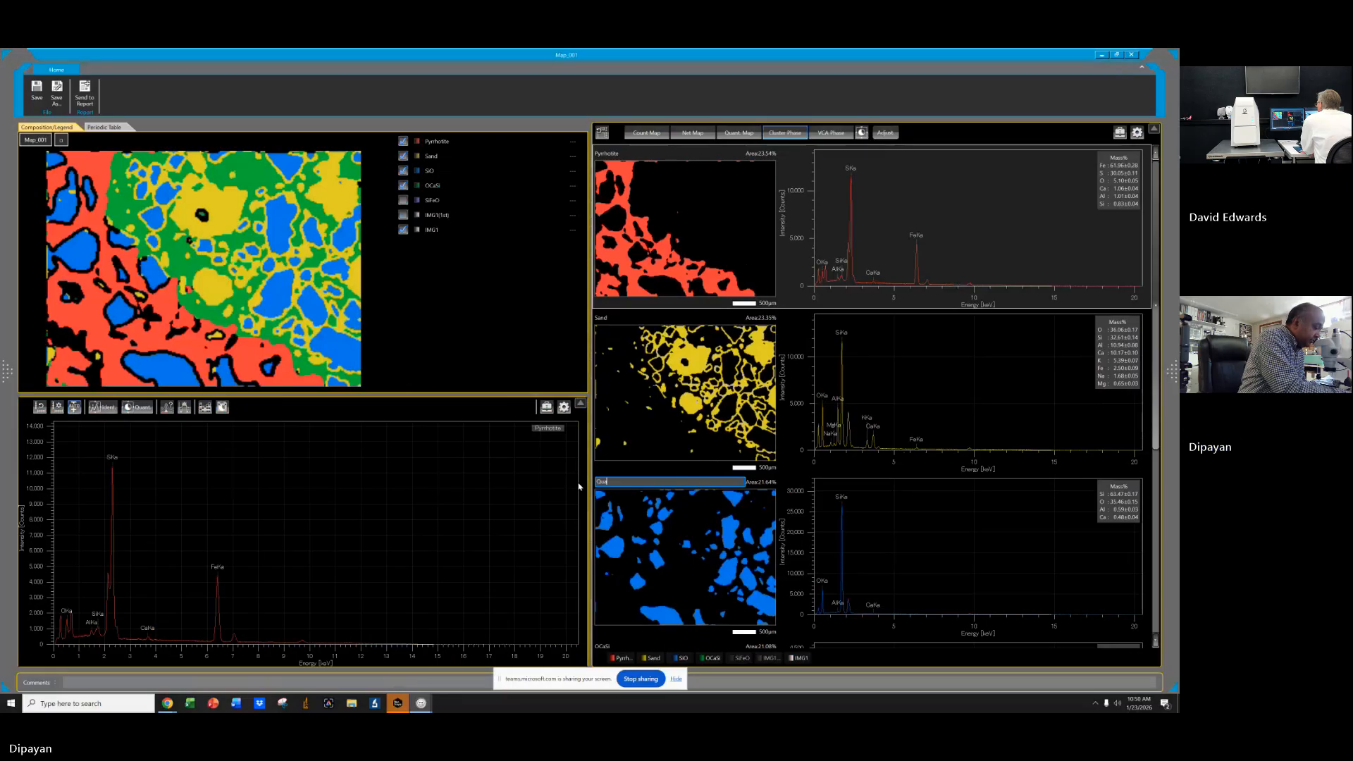
text(rtz)
key(Return)
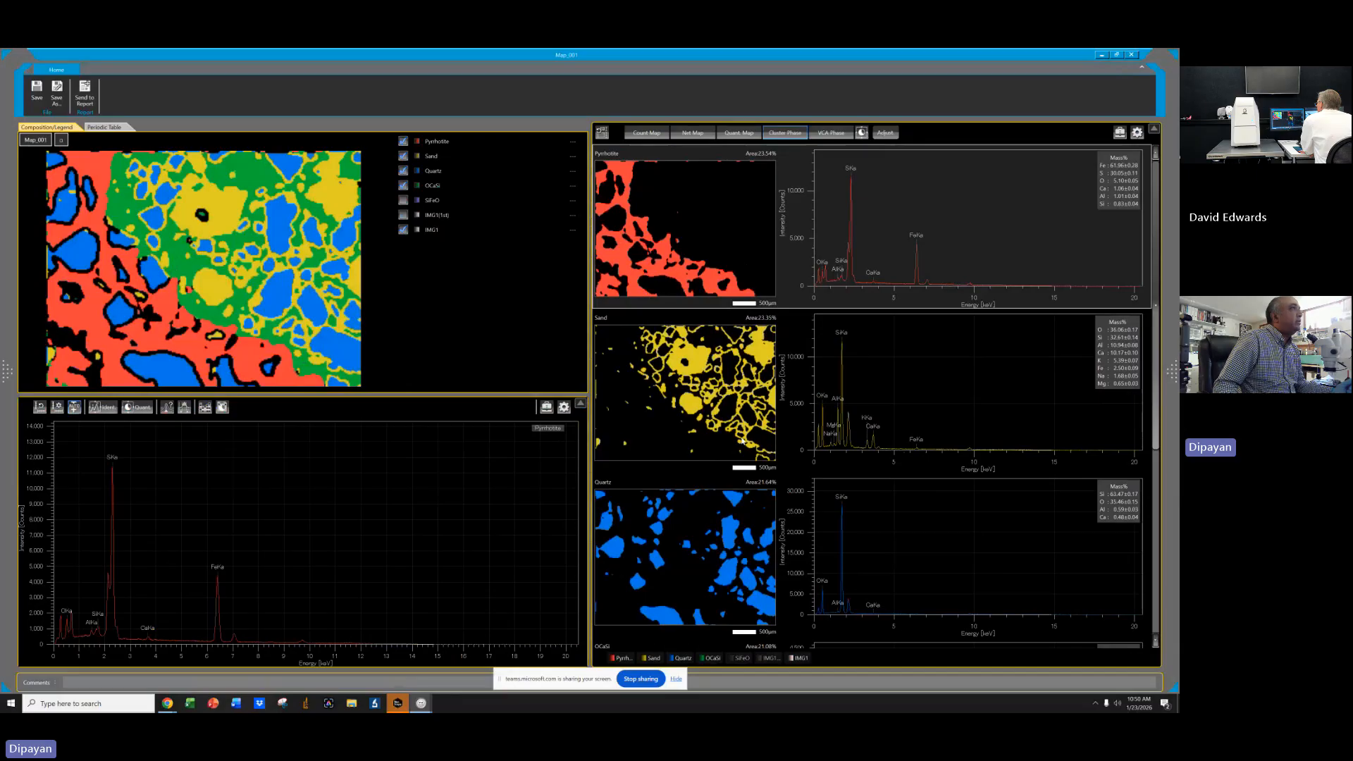
Rename the OCaSi phase to Paste.
scroll(894, 454, down, 2)
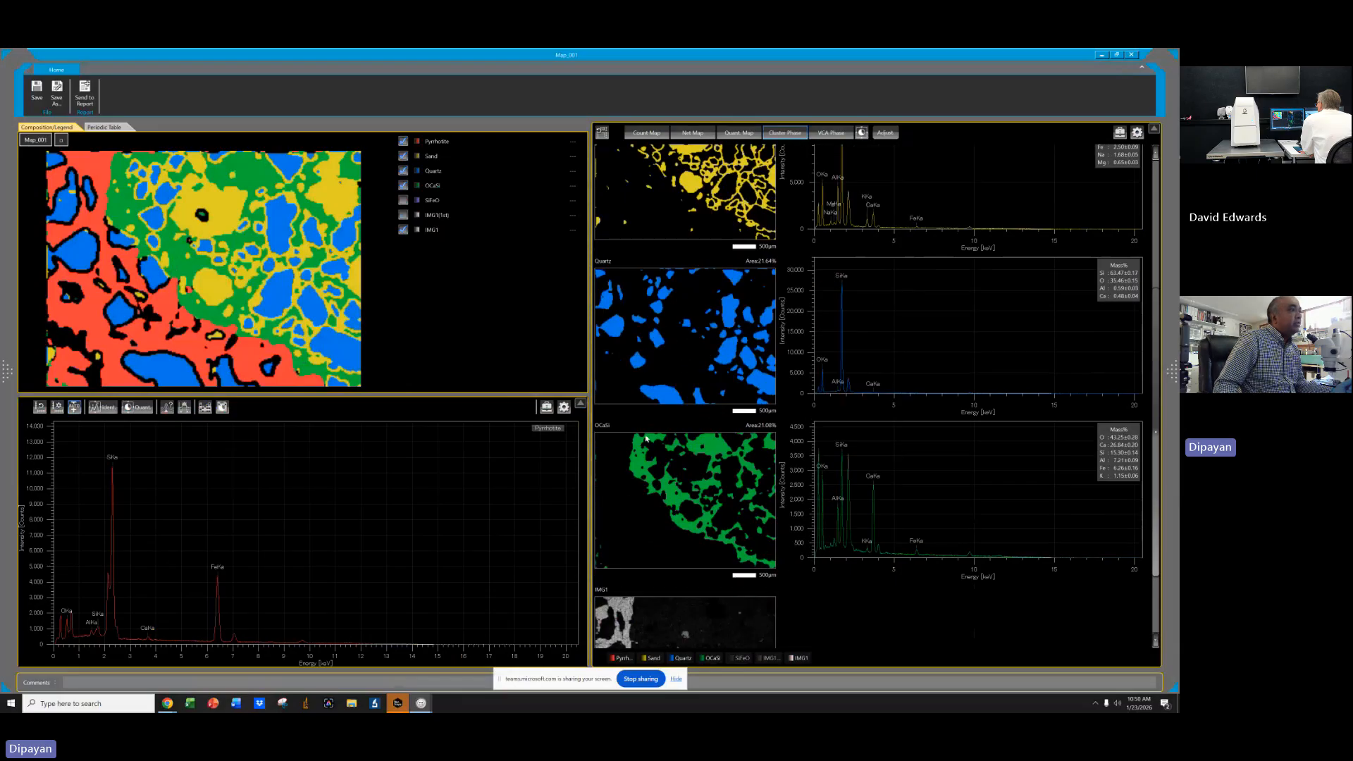
double_click(598, 426)
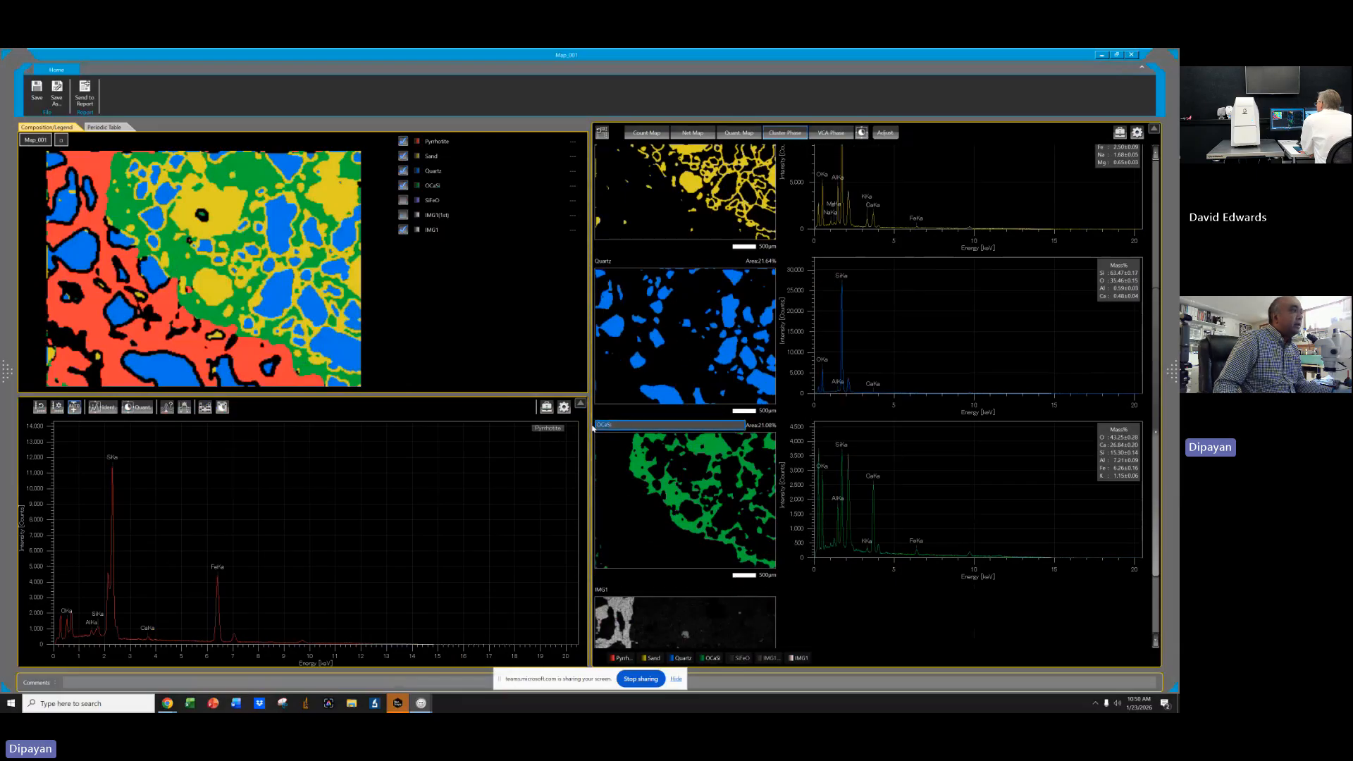
text(Past)
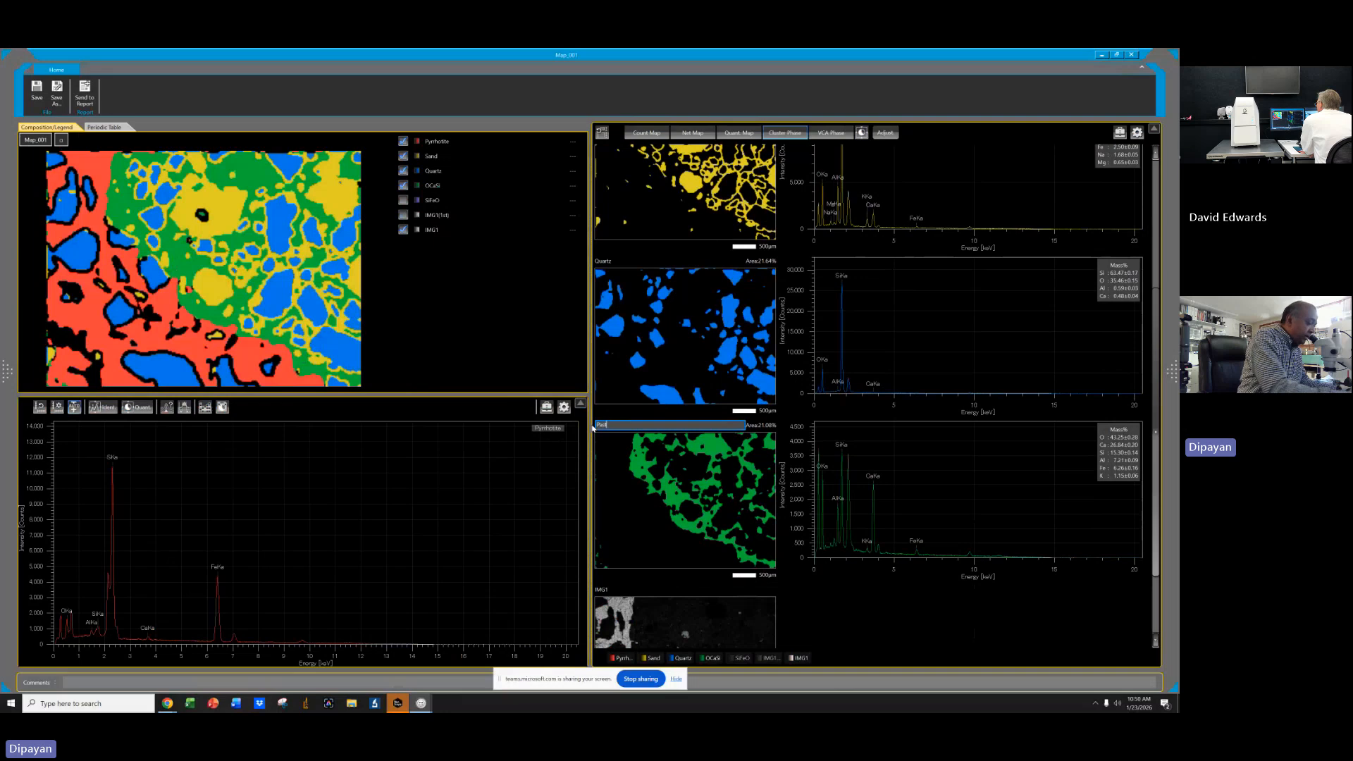
text(e)
key(Return)
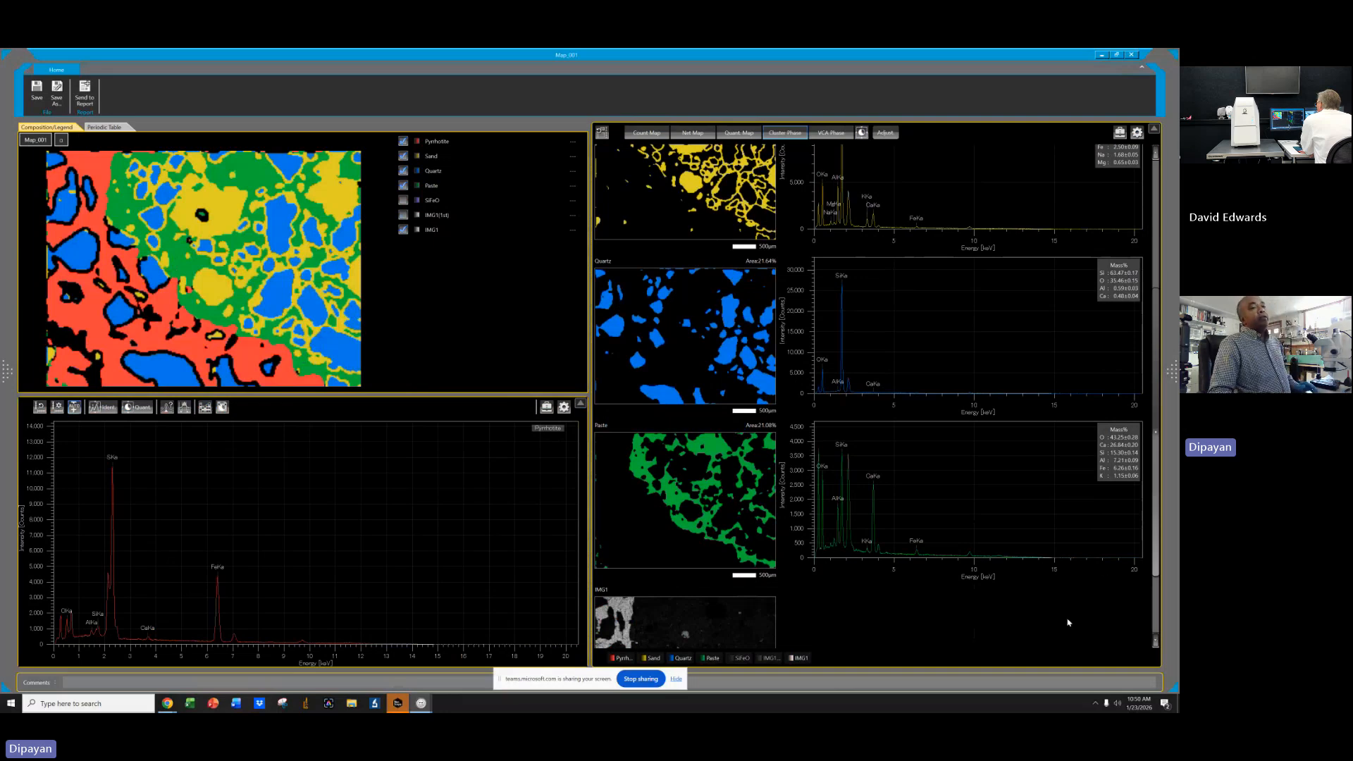
Review the phase panels and open the phase adjustment settings twice without applying any changes.
scroll(1069, 623, down, 1)
scroll(1015, 547, up, 3)
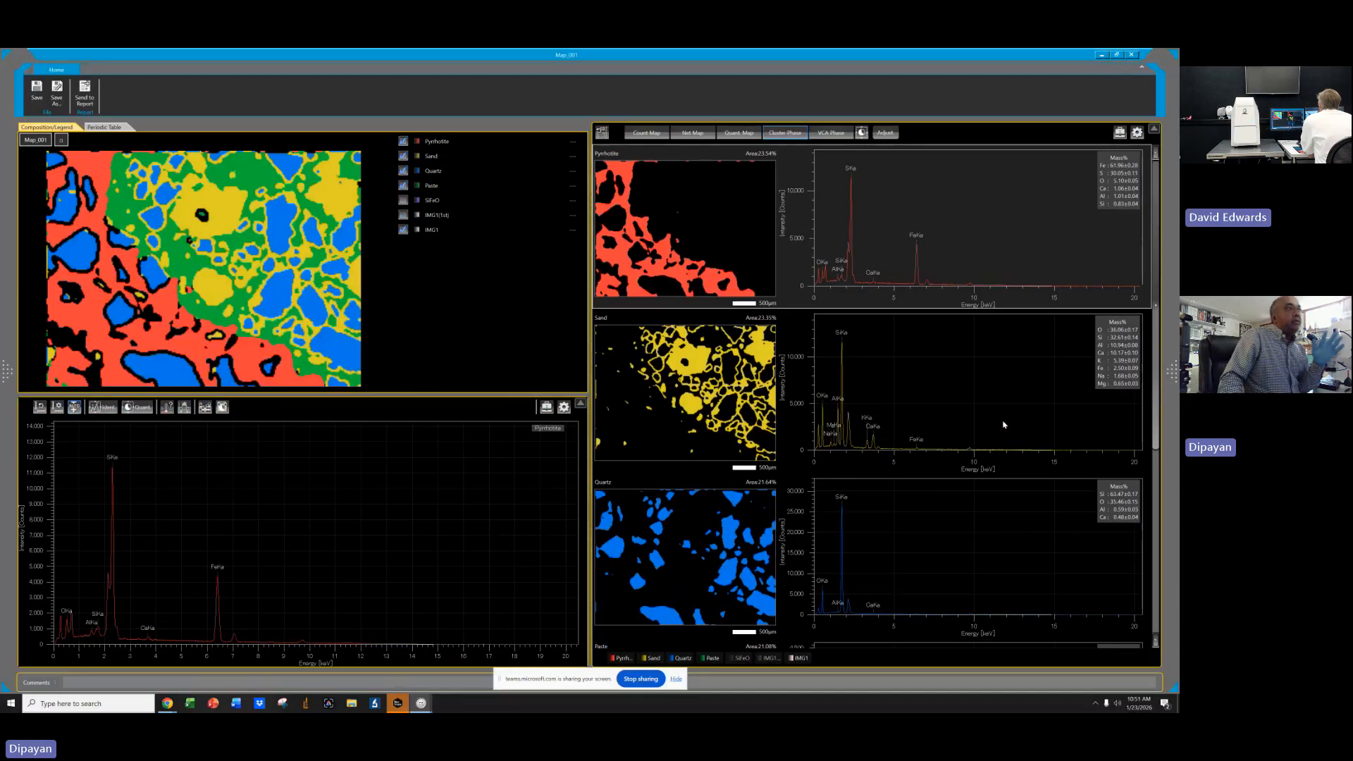
click(883, 133)
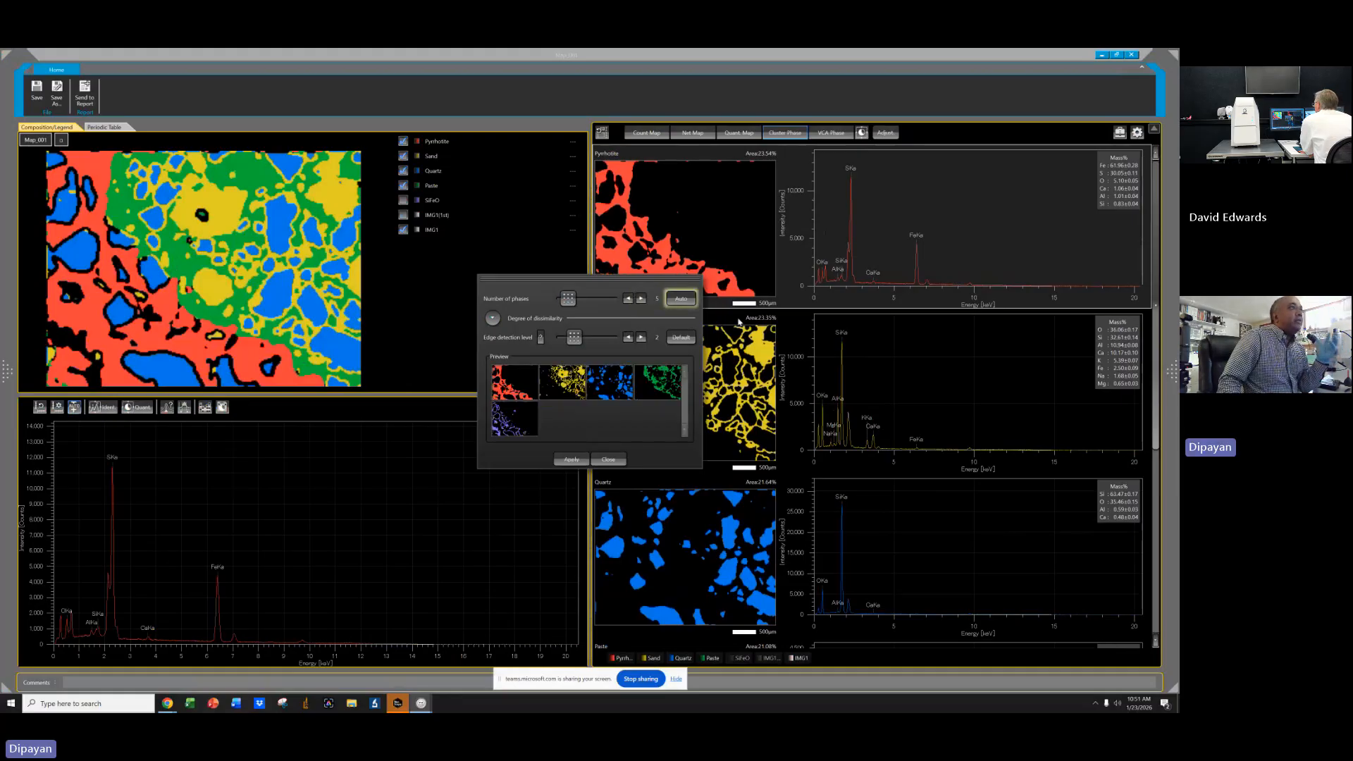
click(609, 460)
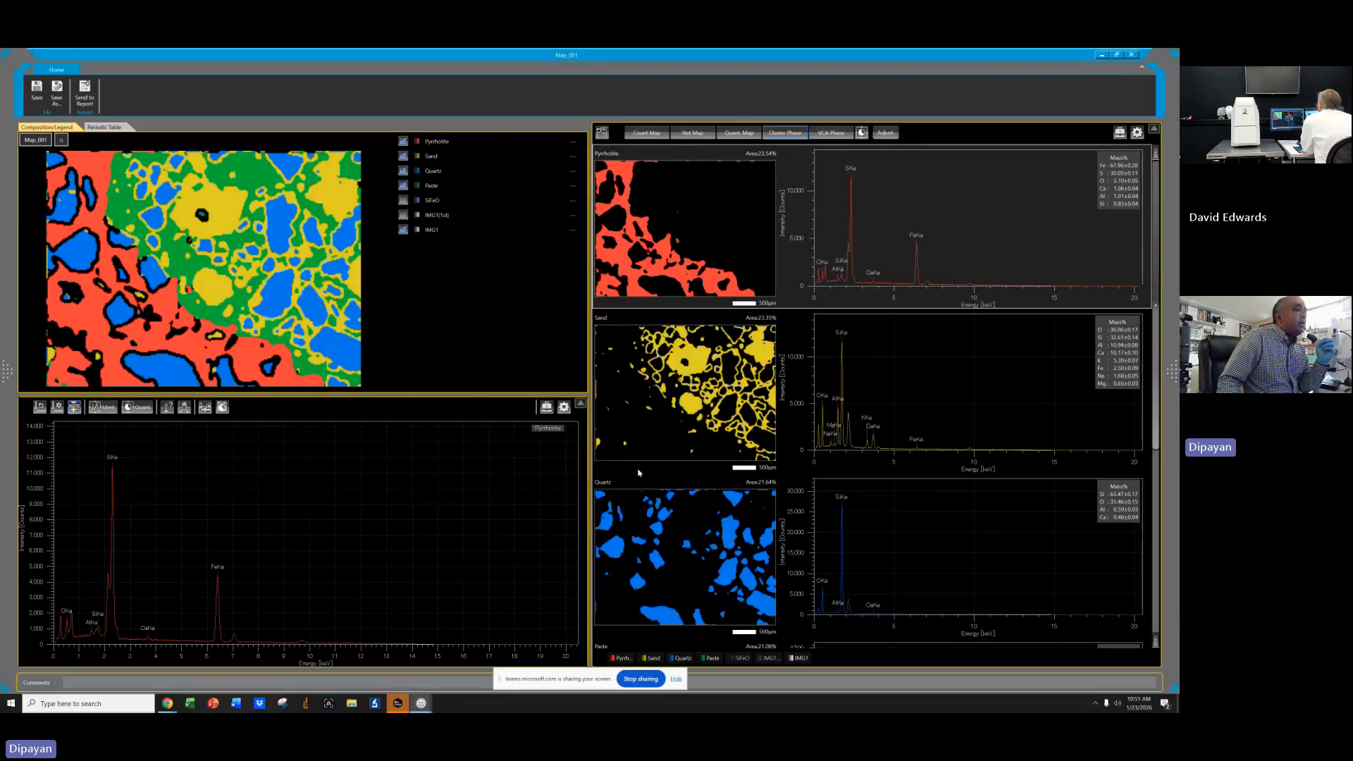
scroll(911, 547, down, 4)
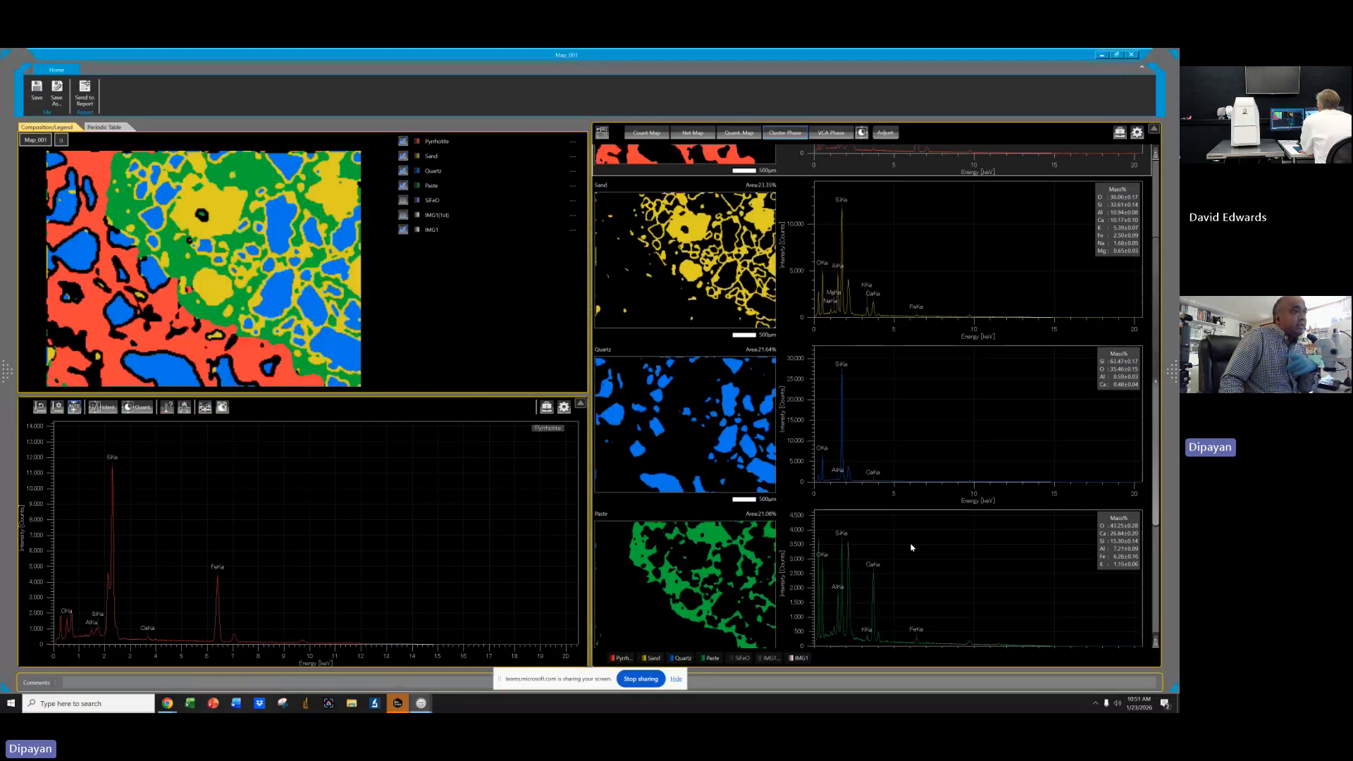
scroll(911, 545, down, 1)
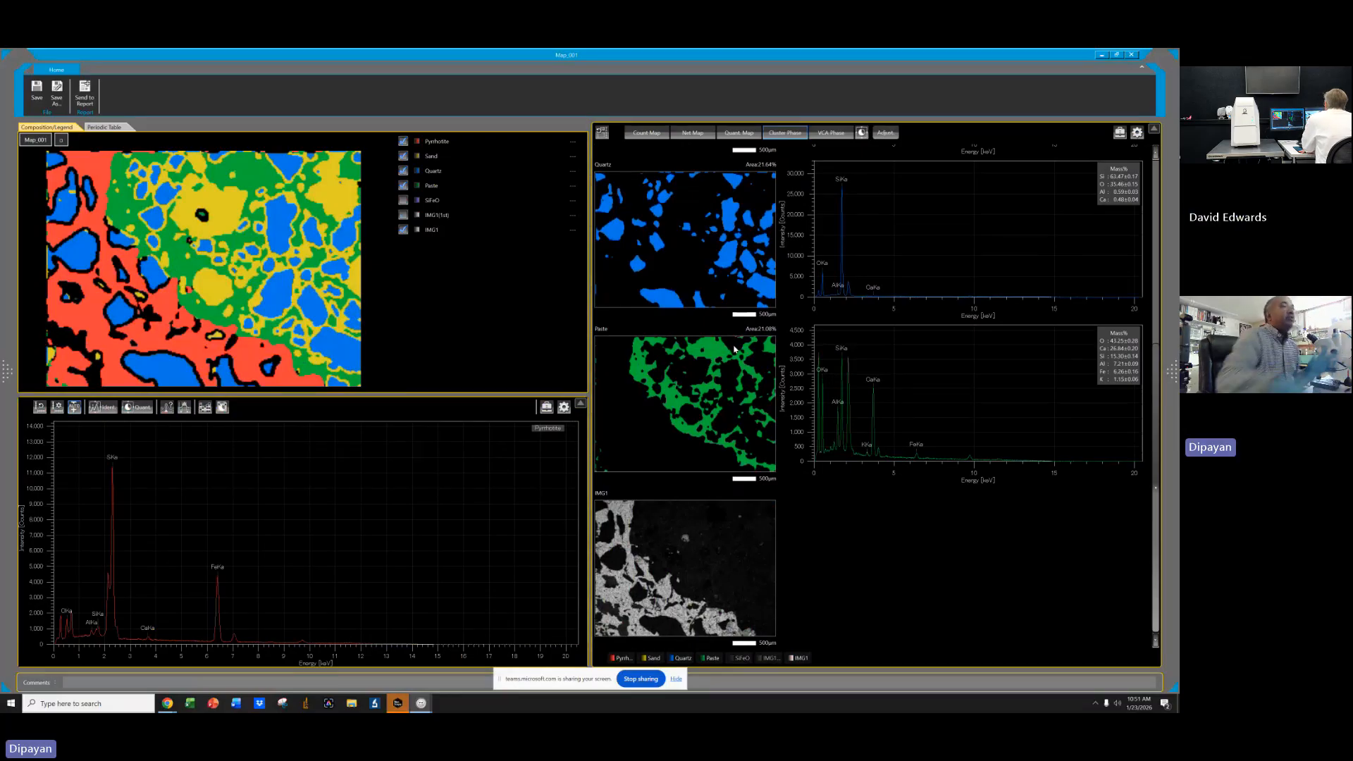
click(884, 132)
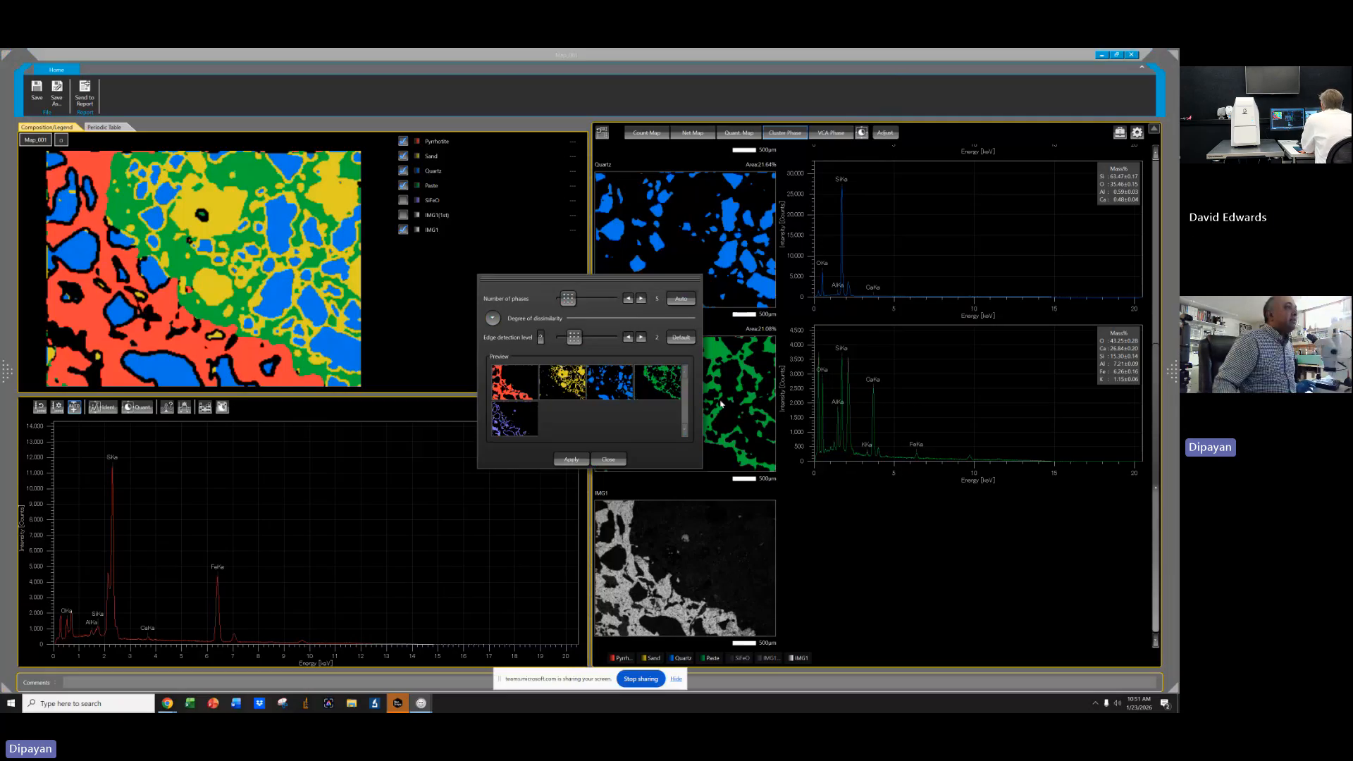
click(609, 460)
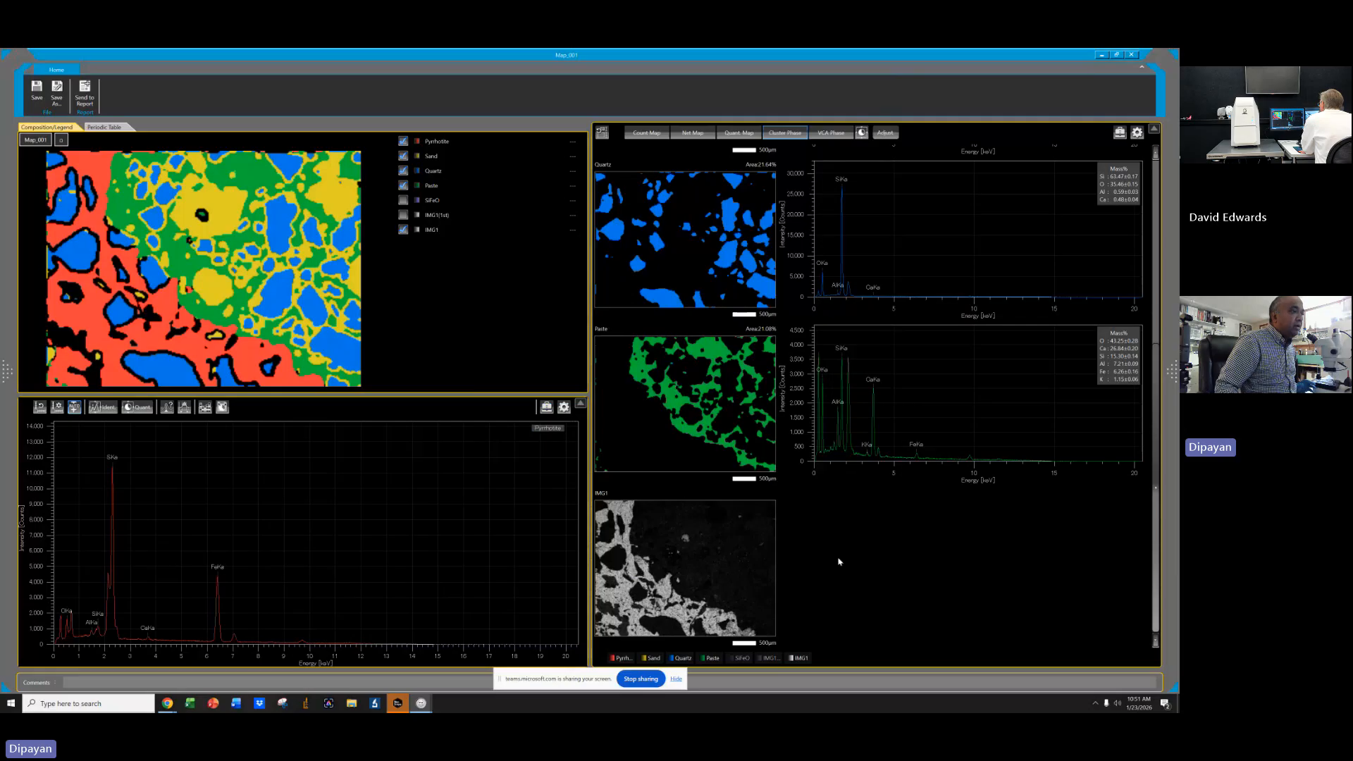
scroll(828, 581, up, 3)
scroll(835, 594, down, 3)
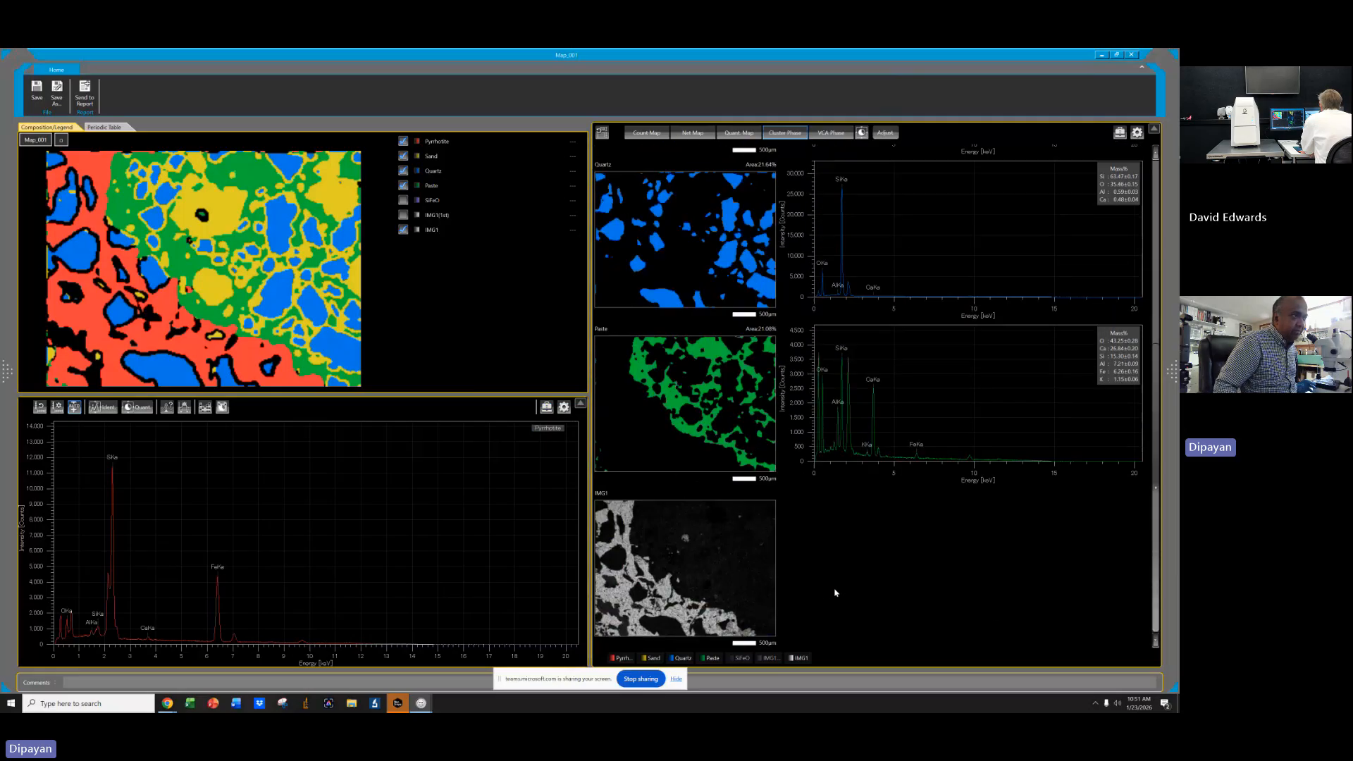
scroll(835, 589, up, 5)
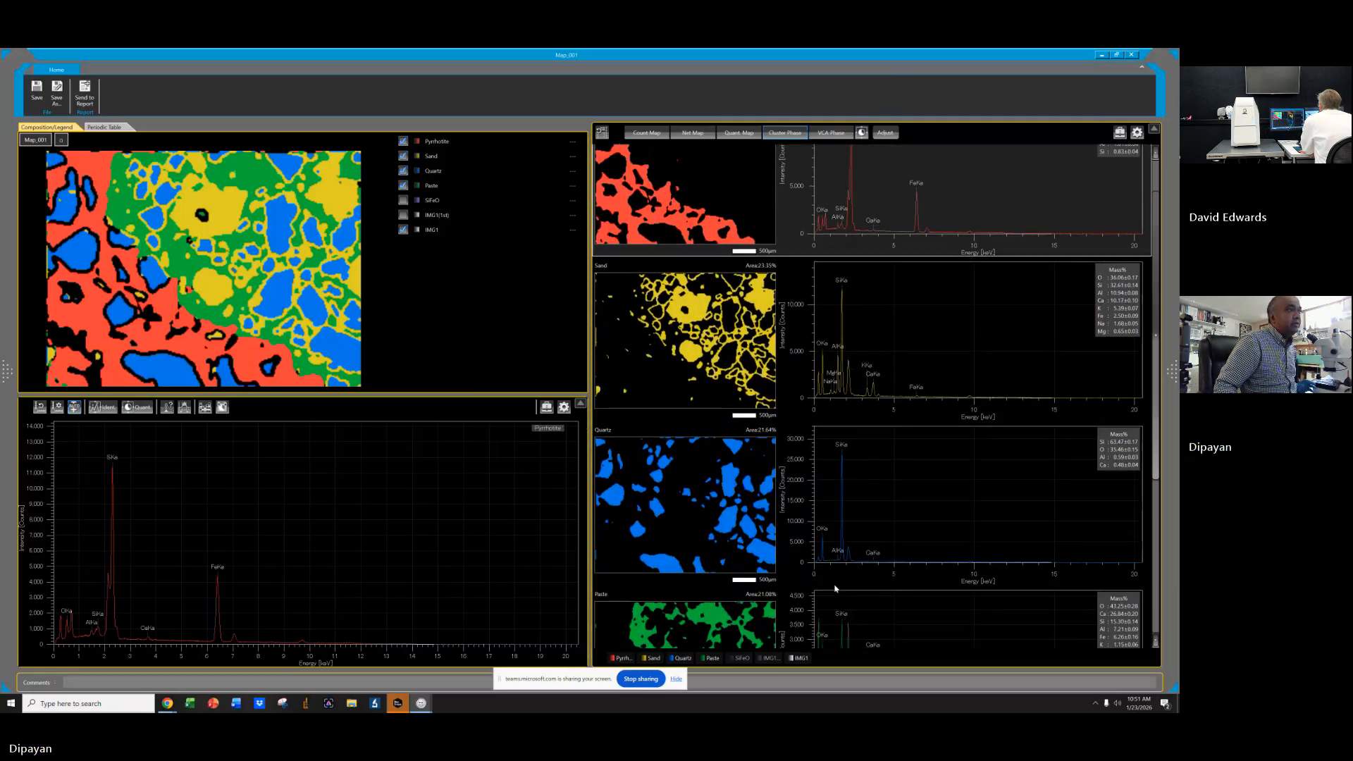
scroll(835, 589, down, 2)
Temporarily show the SiFeO phase on the composite map and inspect its spectrum and phase options.
click(403, 200)
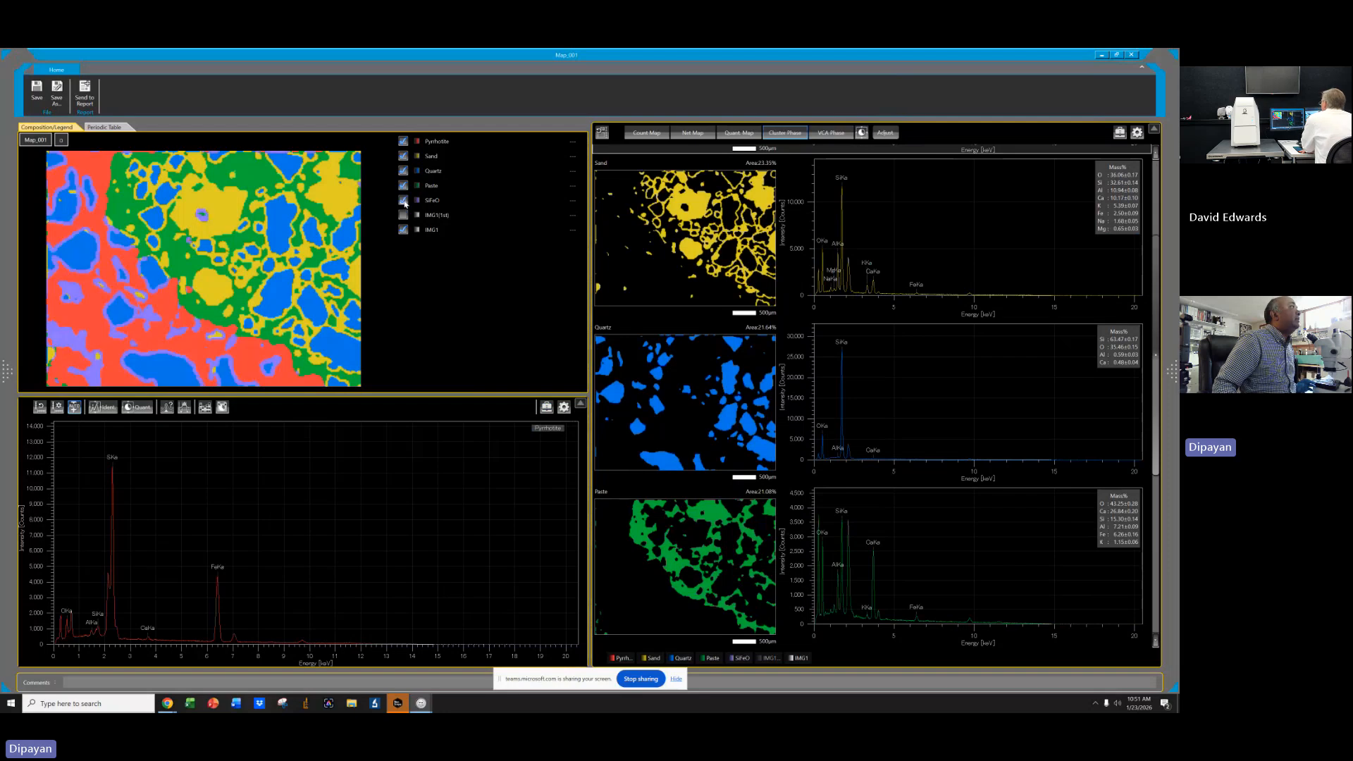
scroll(894, 530, up, 2)
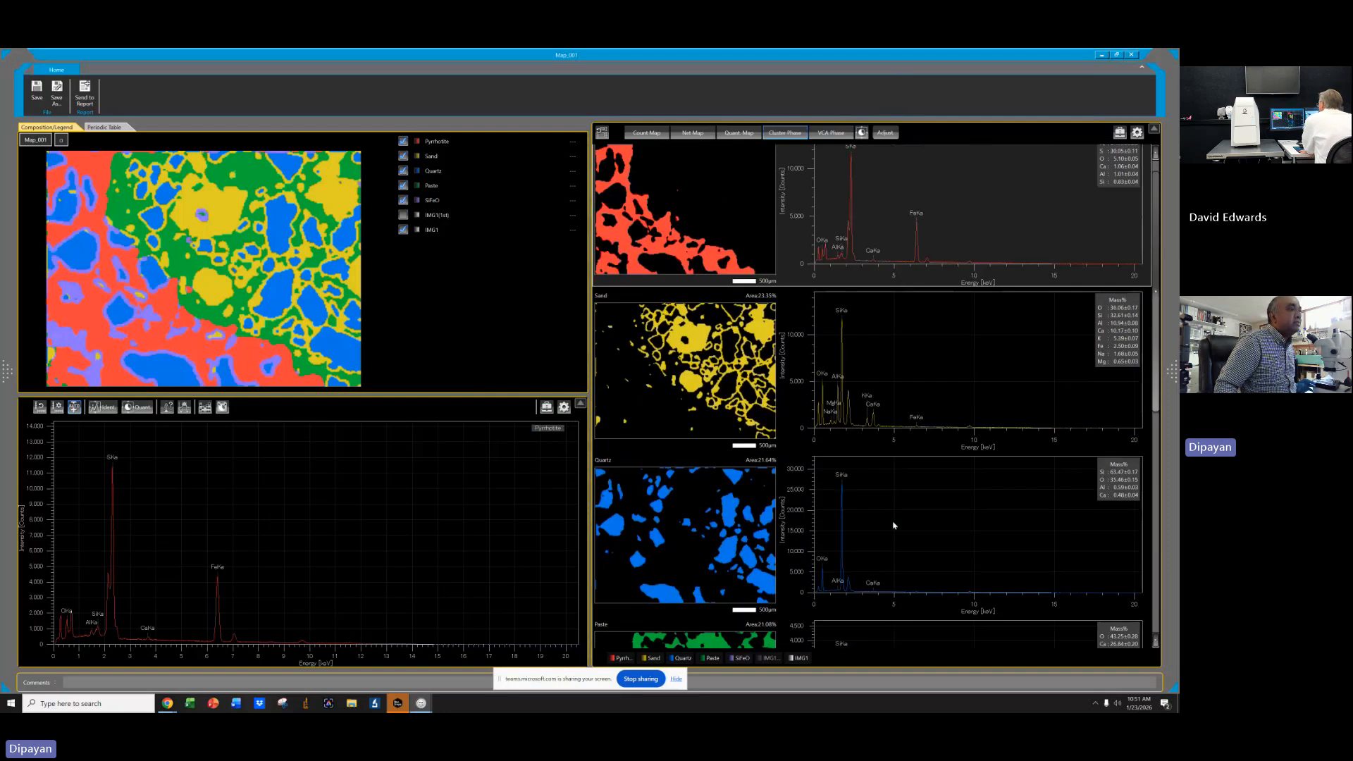
scroll(894, 531, down, 5)
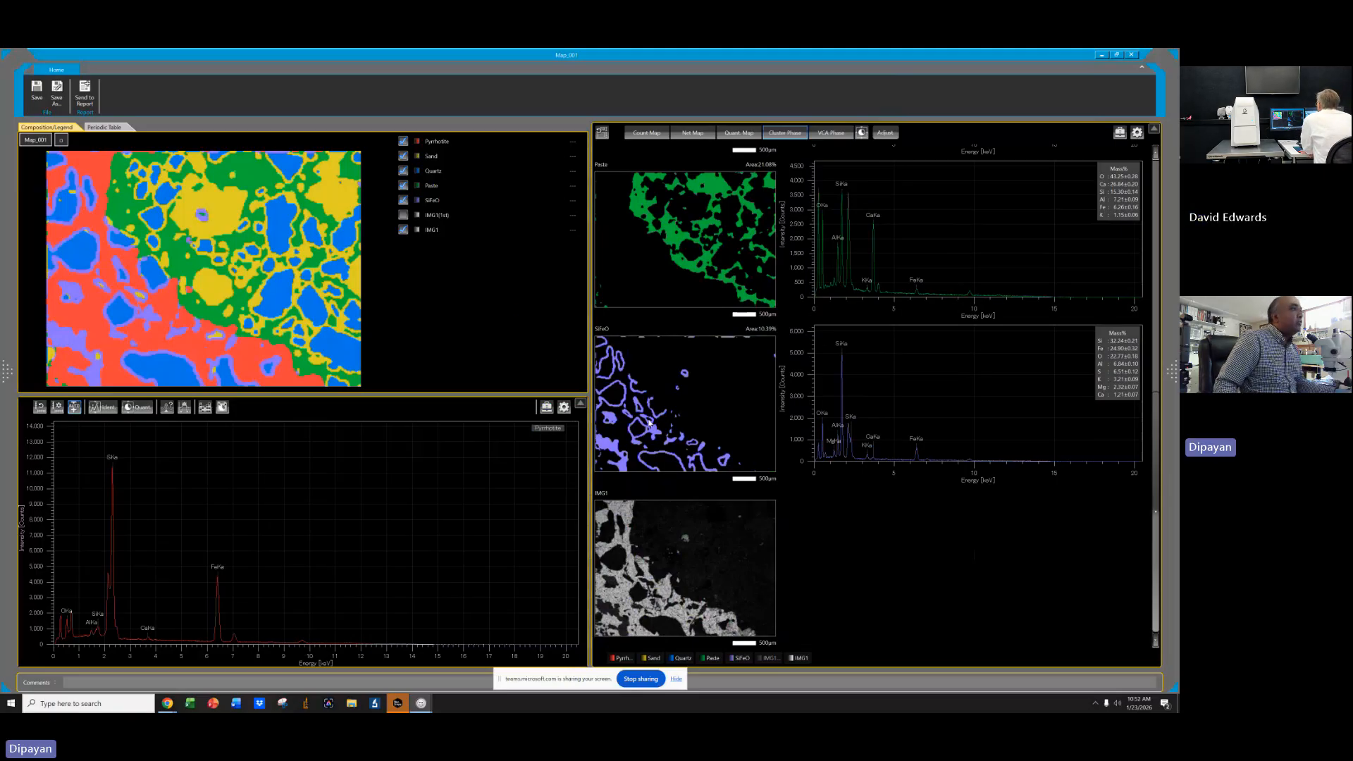
click(798, 397)
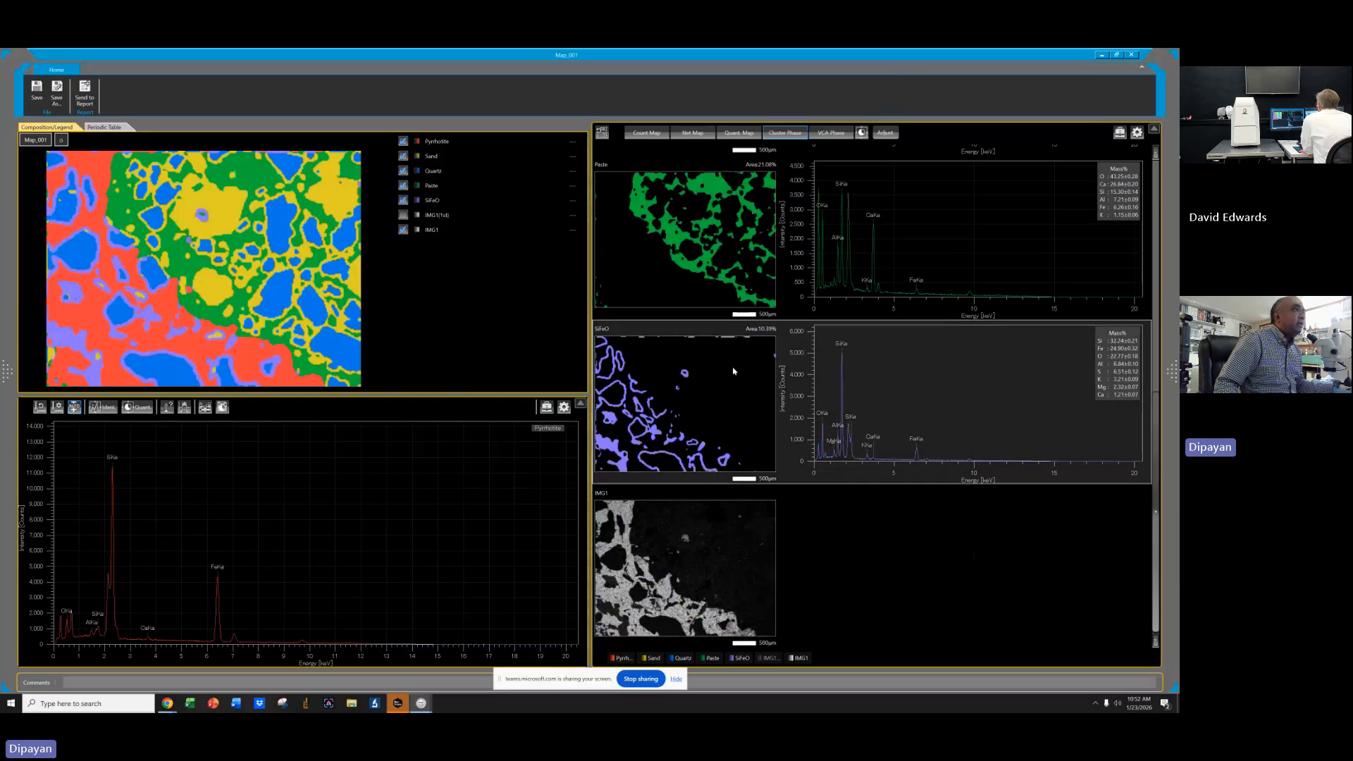
scroll(900, 428, up, 5)
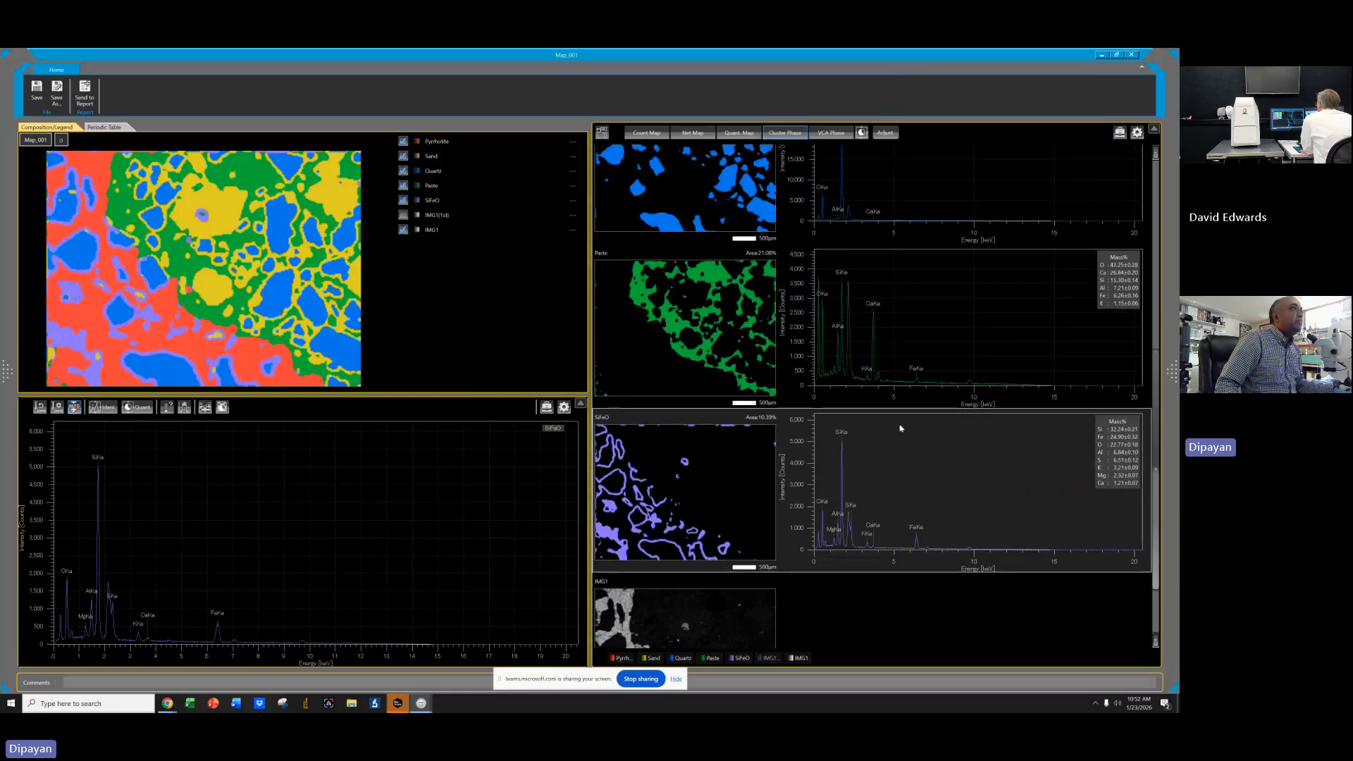
scroll(899, 426, up, 1)
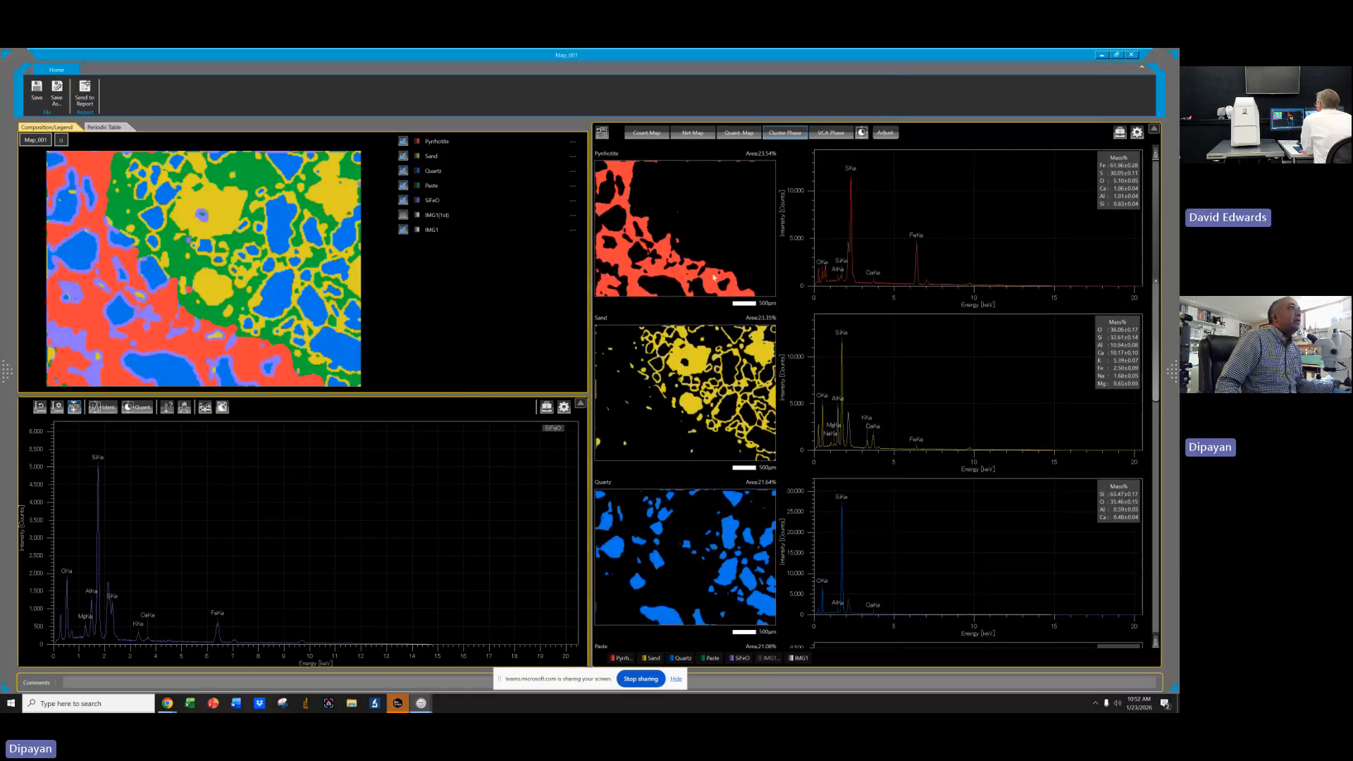
scroll(815, 368, down, 1)
scroll(792, 326, up, 1)
shift+click(648, 230)
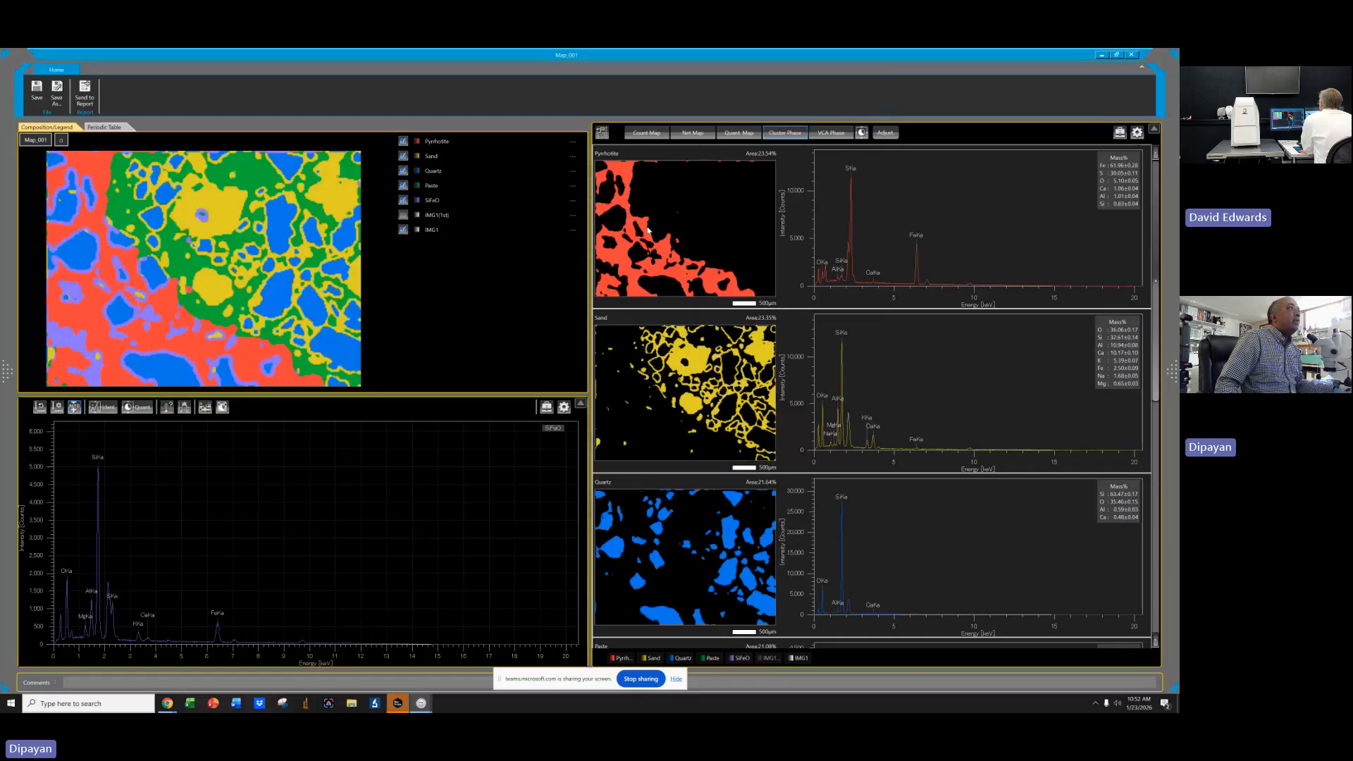
right_click(649, 230)
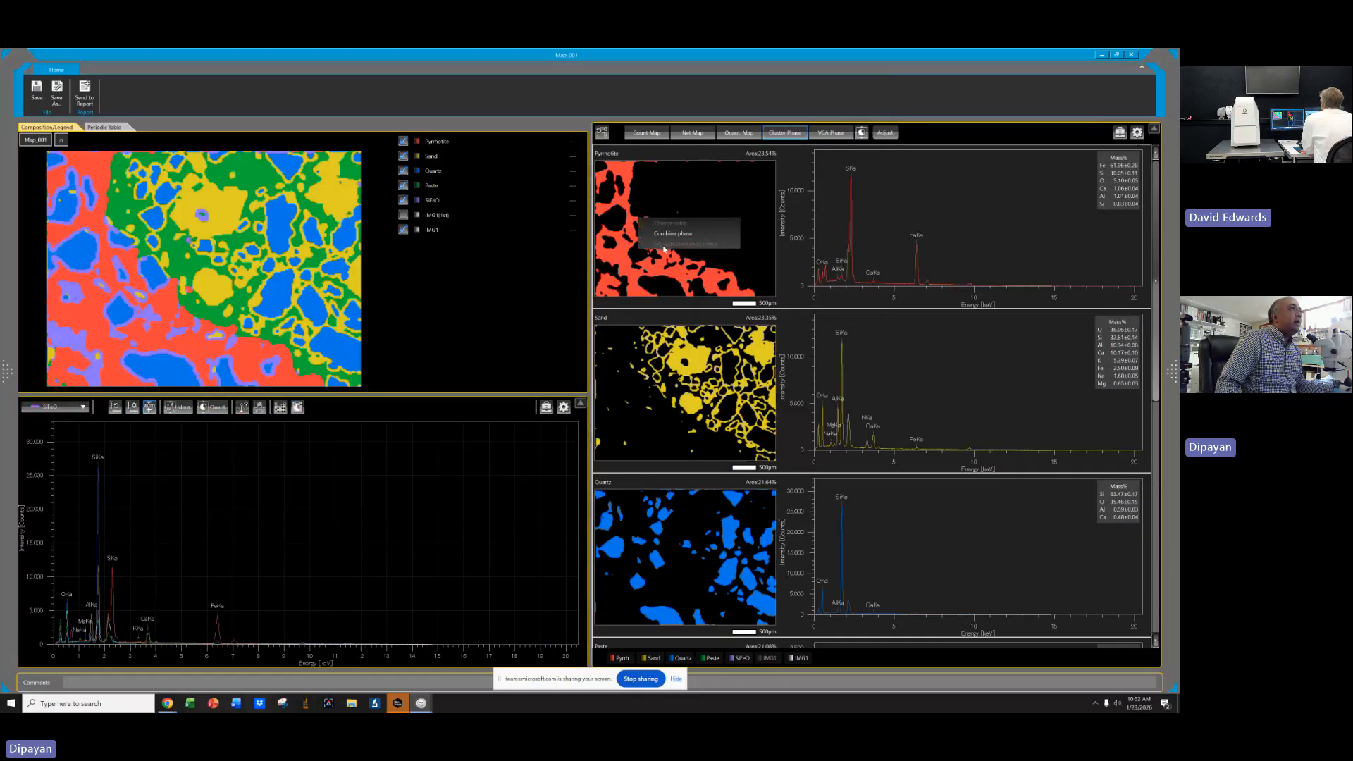
click(971, 139)
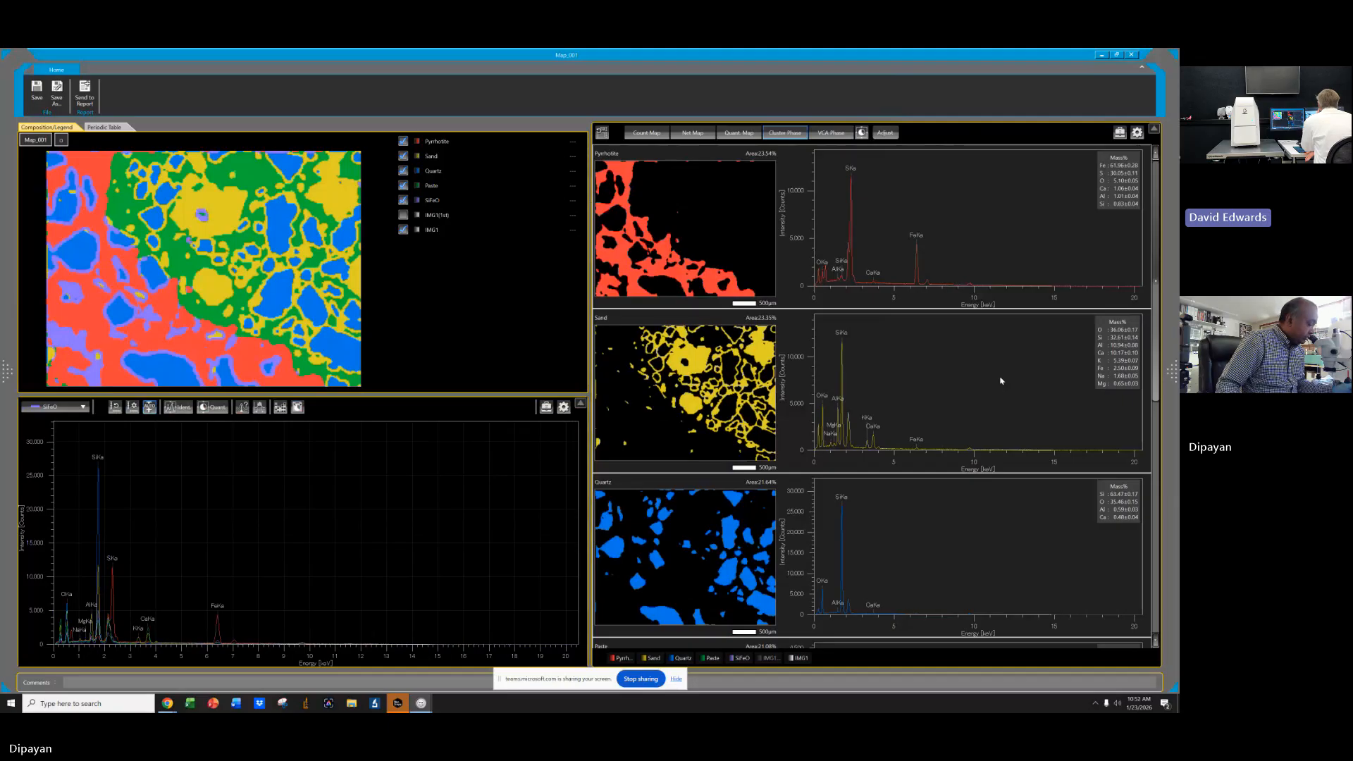
click(963, 290)
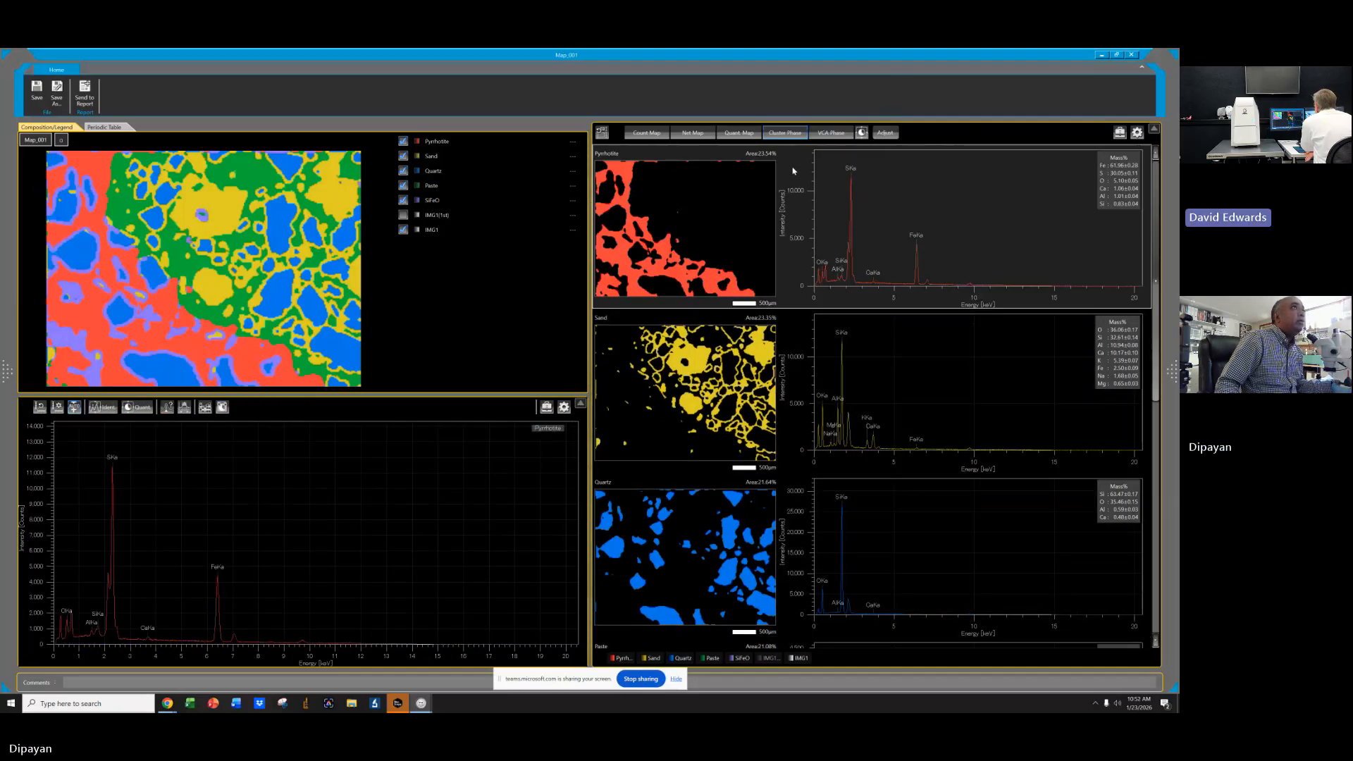
scroll(881, 354, down, 7)
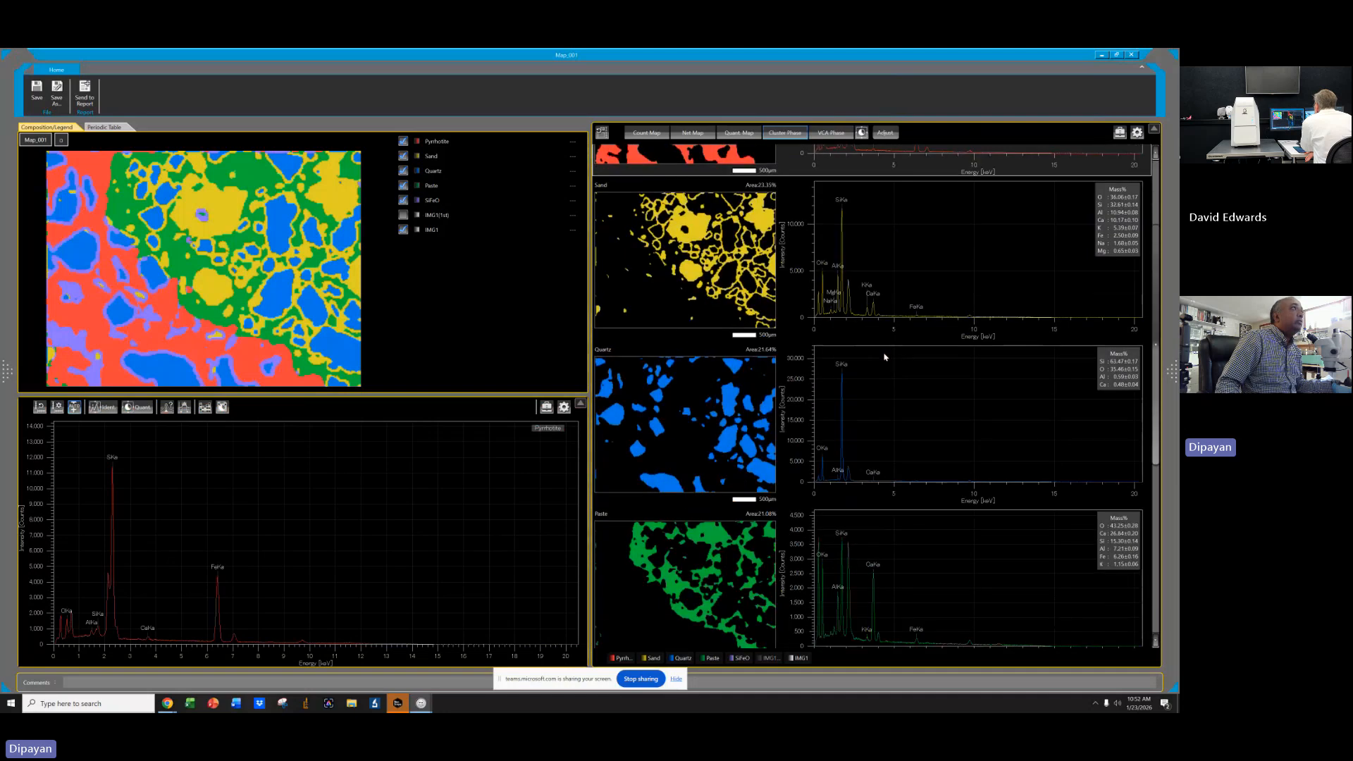
ctrl+click(742, 451)
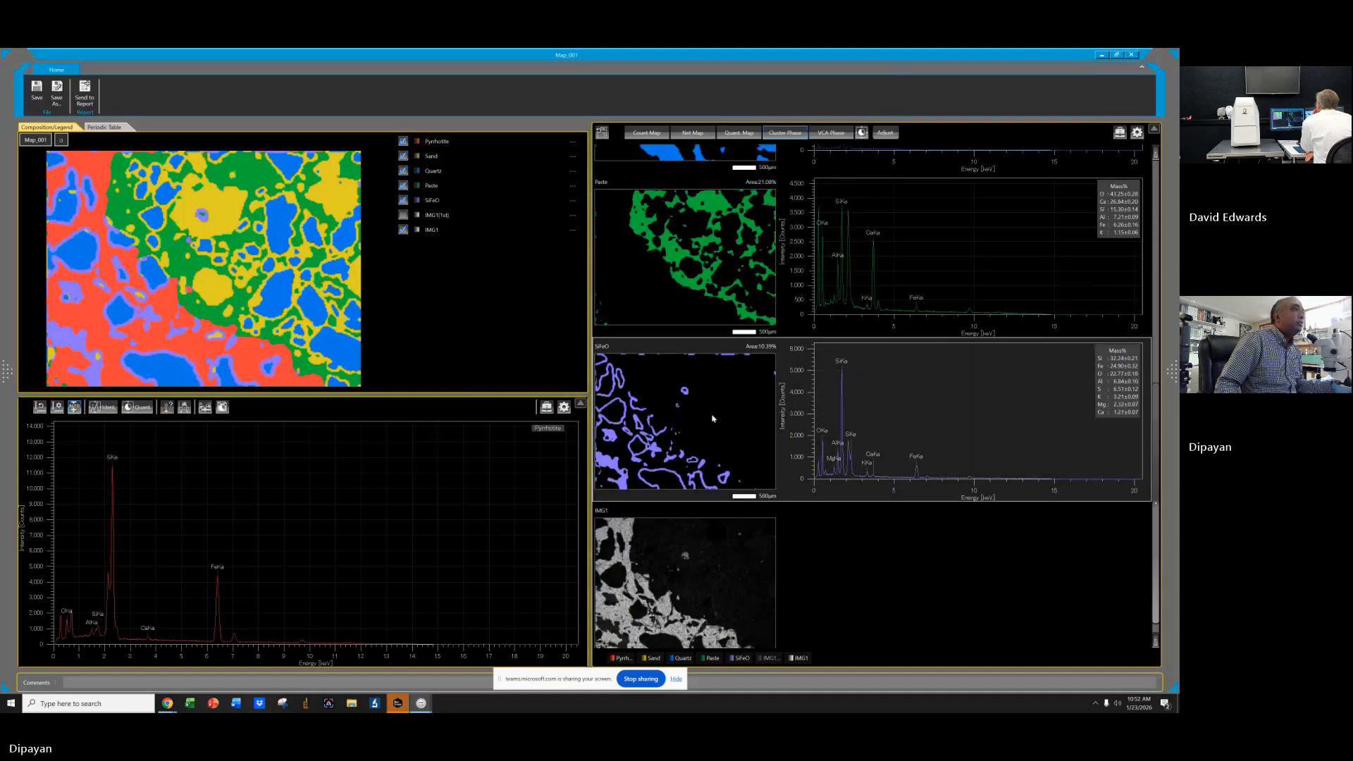
right_click(704, 407)
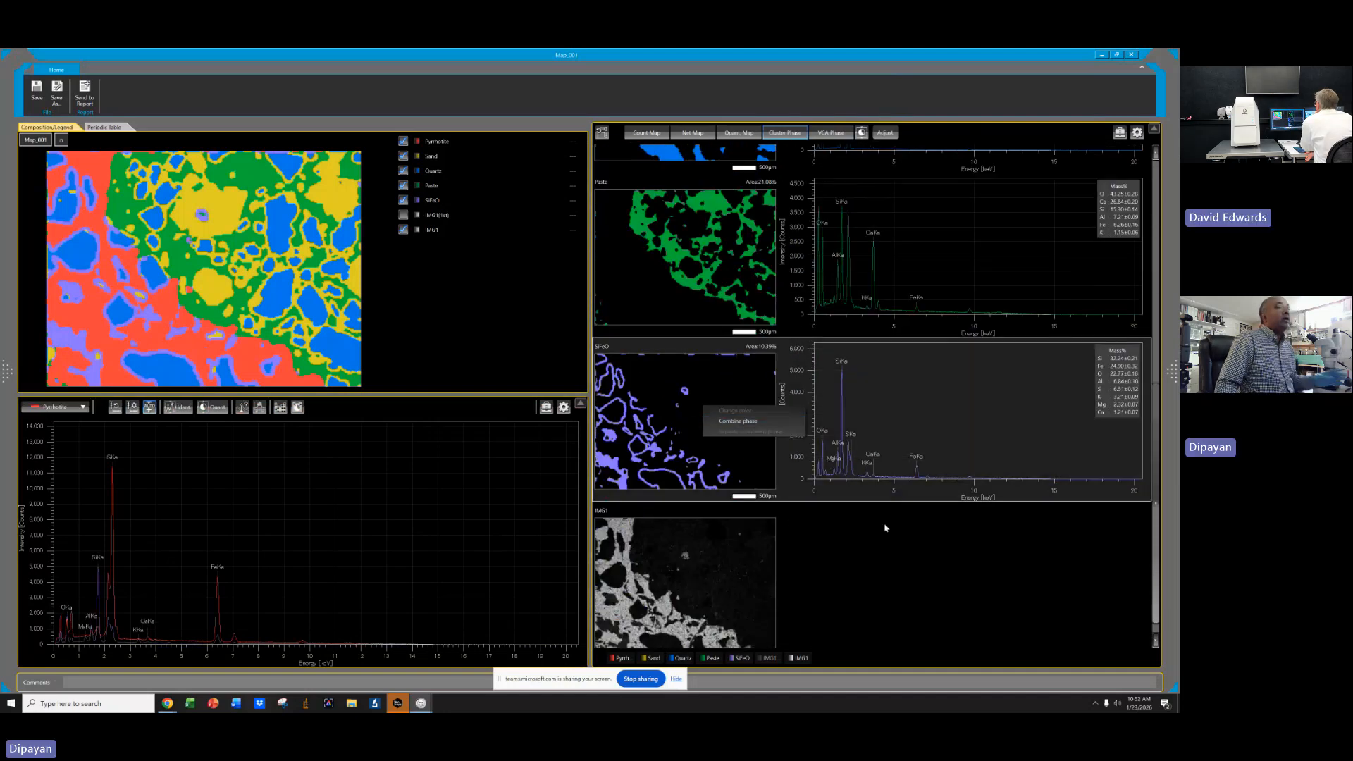
scroll(895, 536, down, 1)
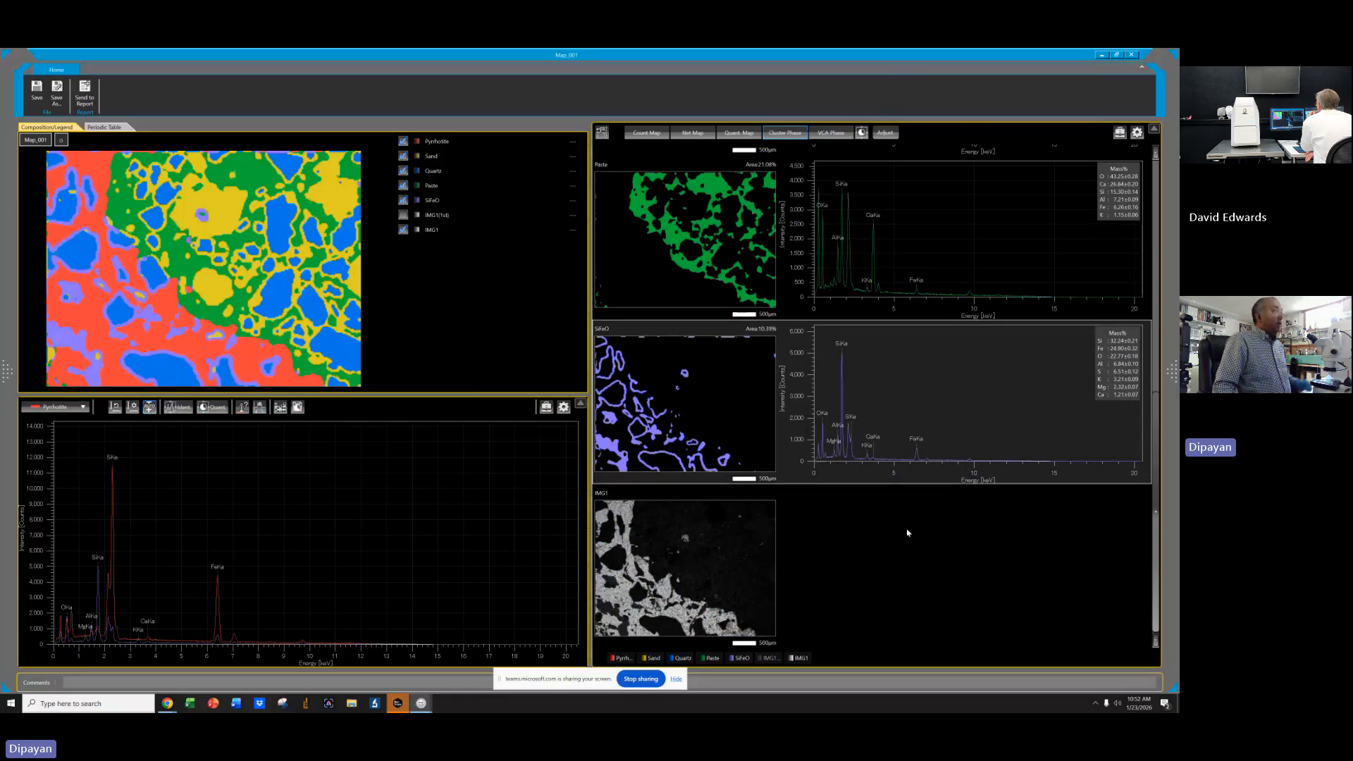
scroll(916, 529, up, 5)
scroll(931, 515, up, 5)
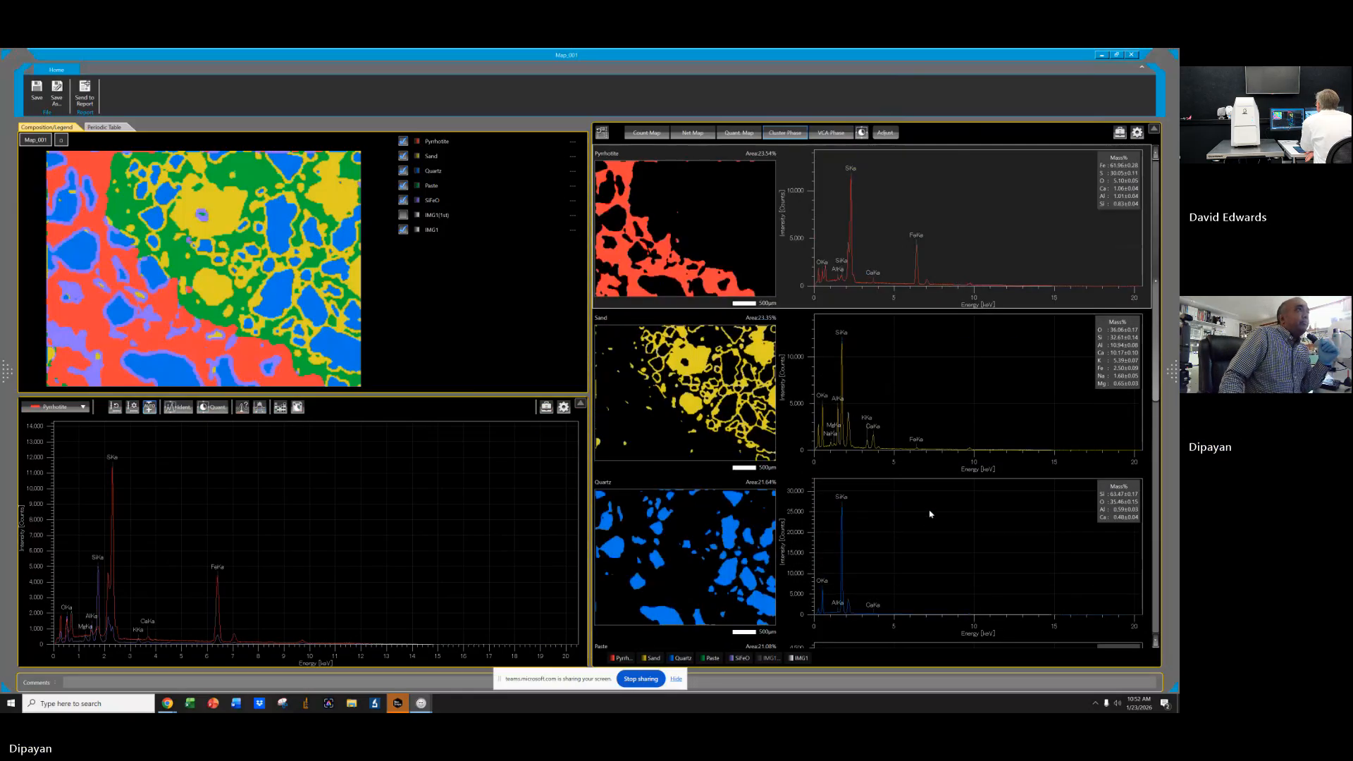
scroll(910, 493, down, 10)
scroll(900, 525, down, 5)
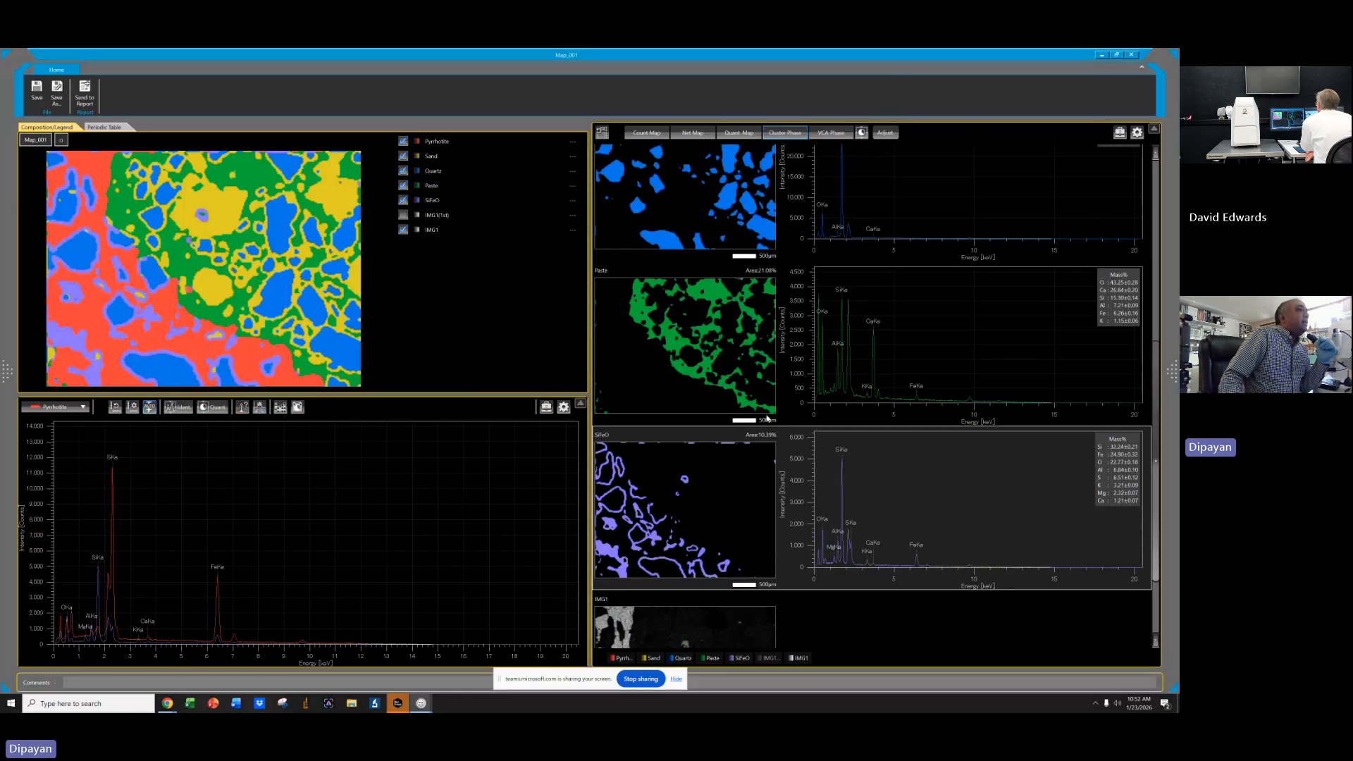
click(403, 200)
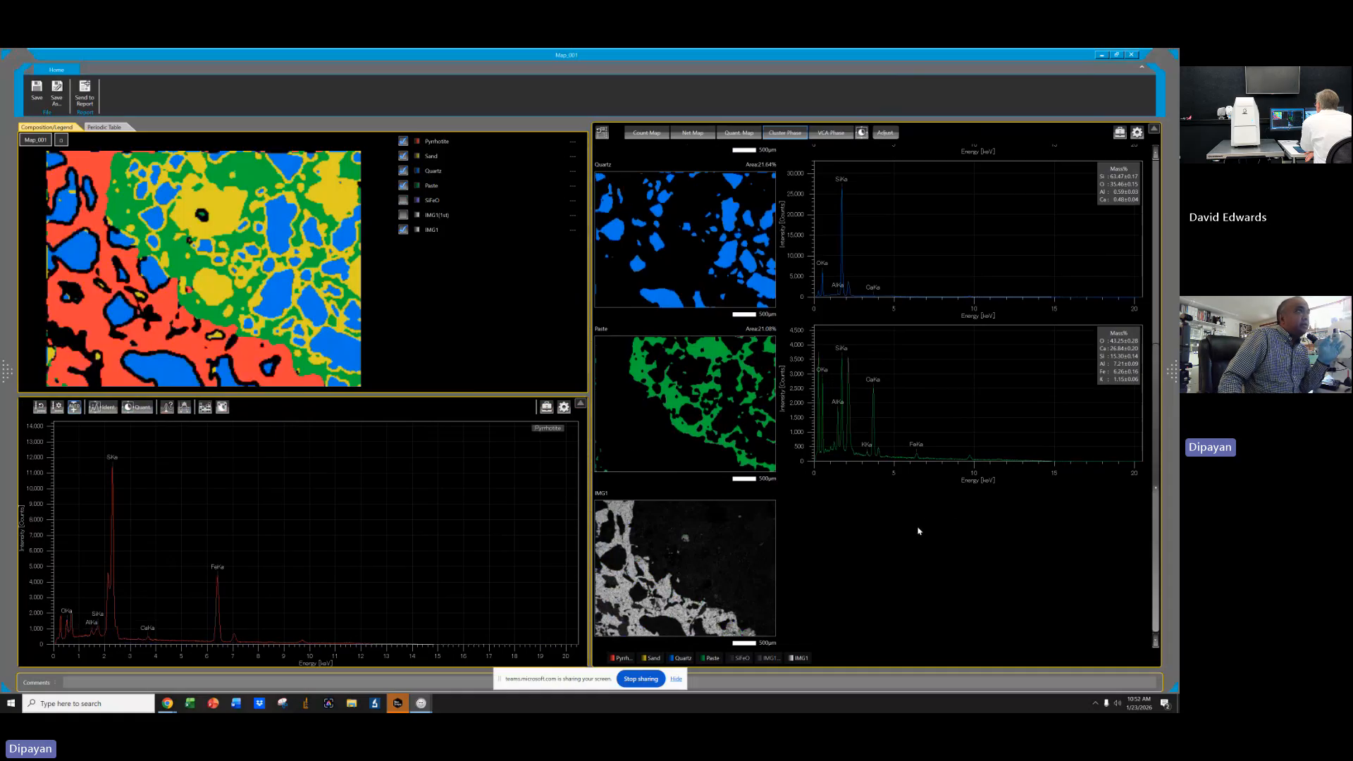
Compare the phase spectra and rename the Sand phase to Ca and K Fedspars.
scroll(920, 530, up, 10)
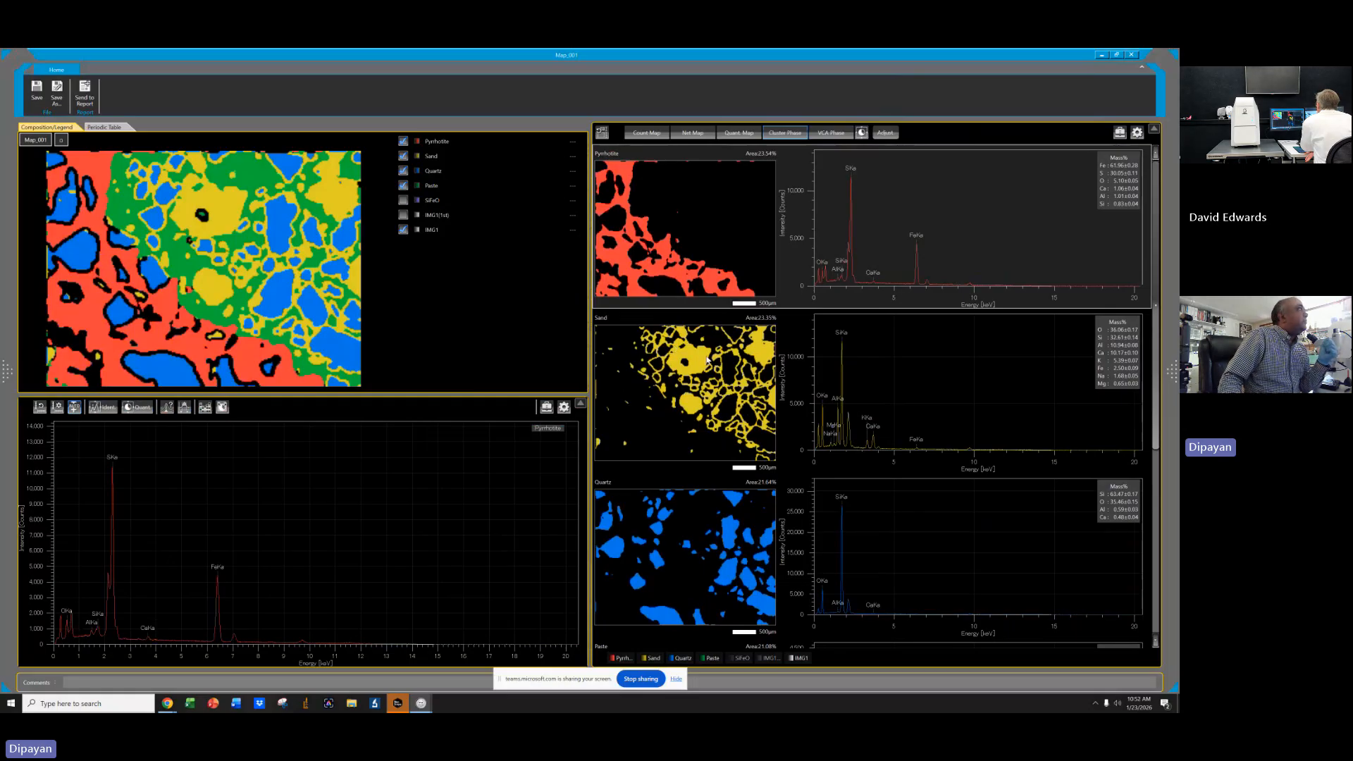
click(688, 387)
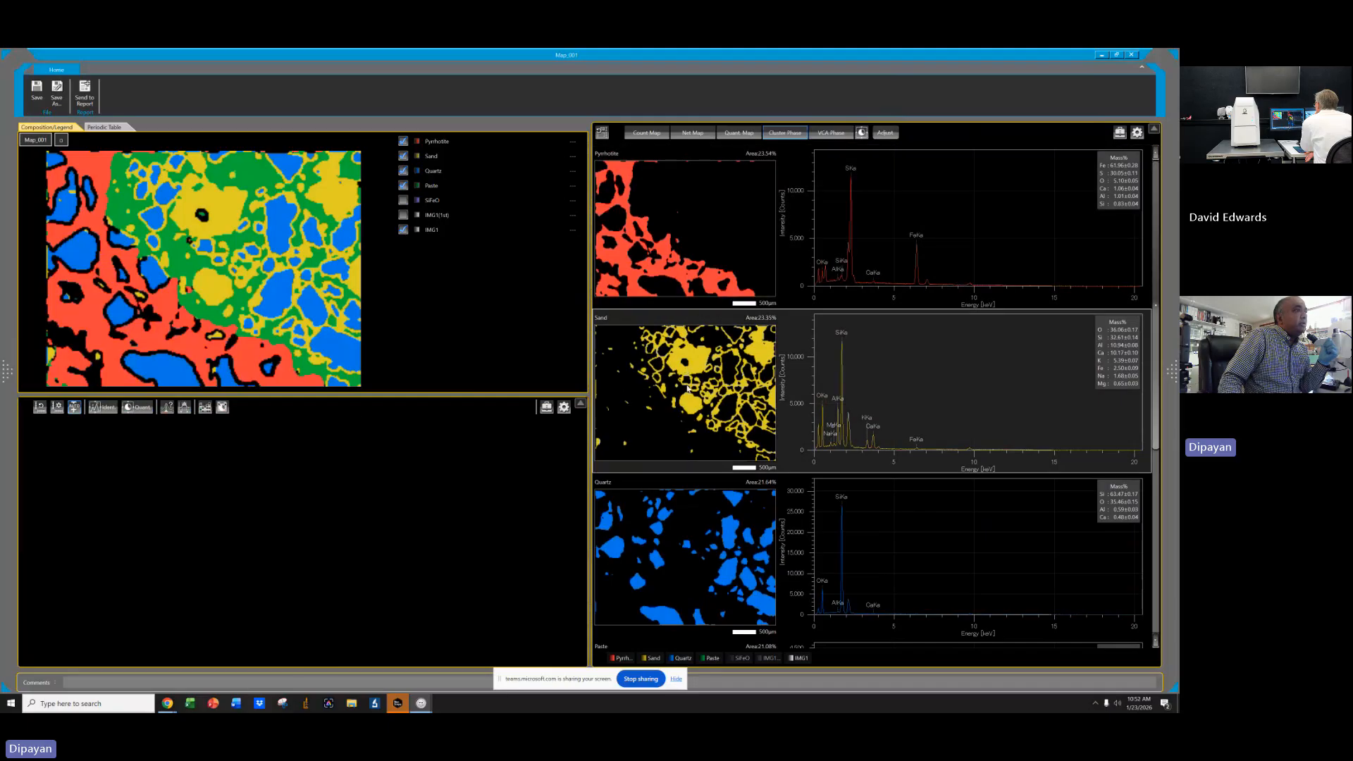
click(703, 530)
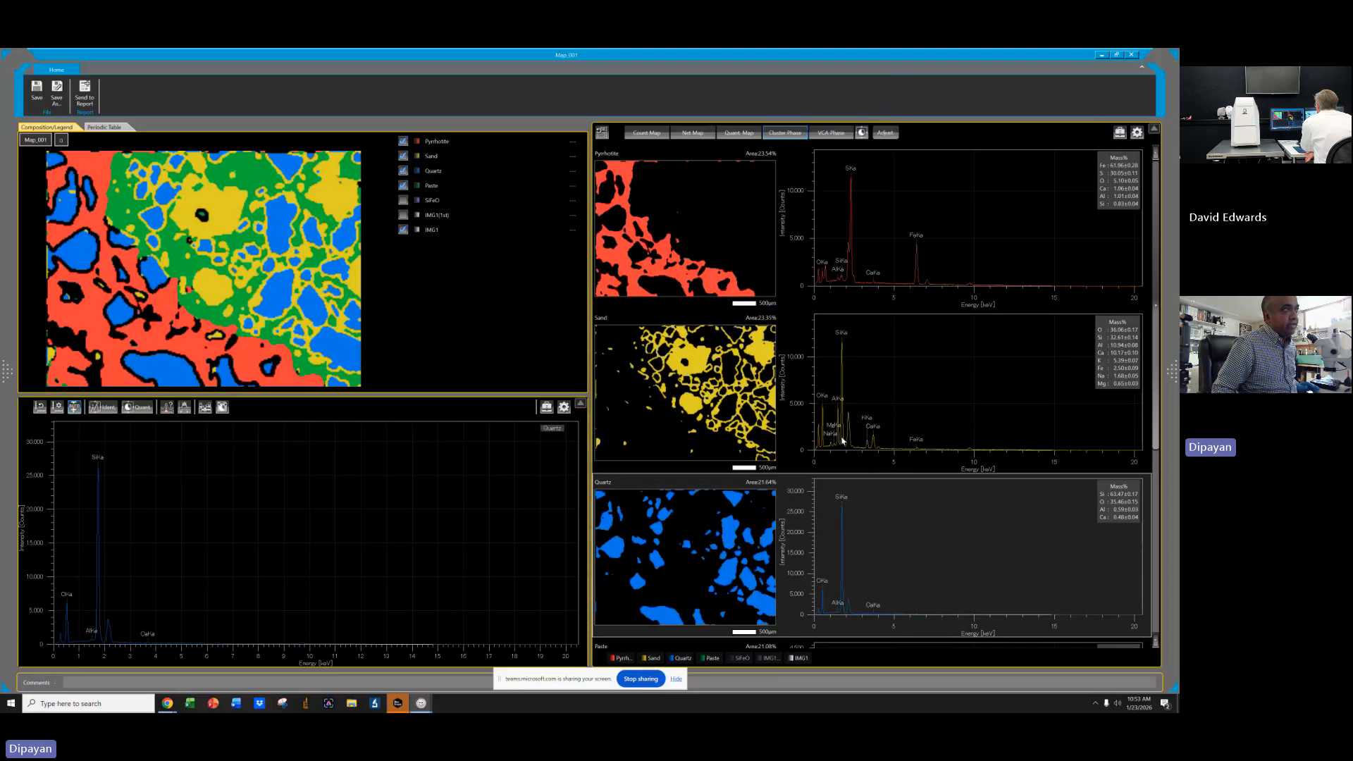
click(697, 375)
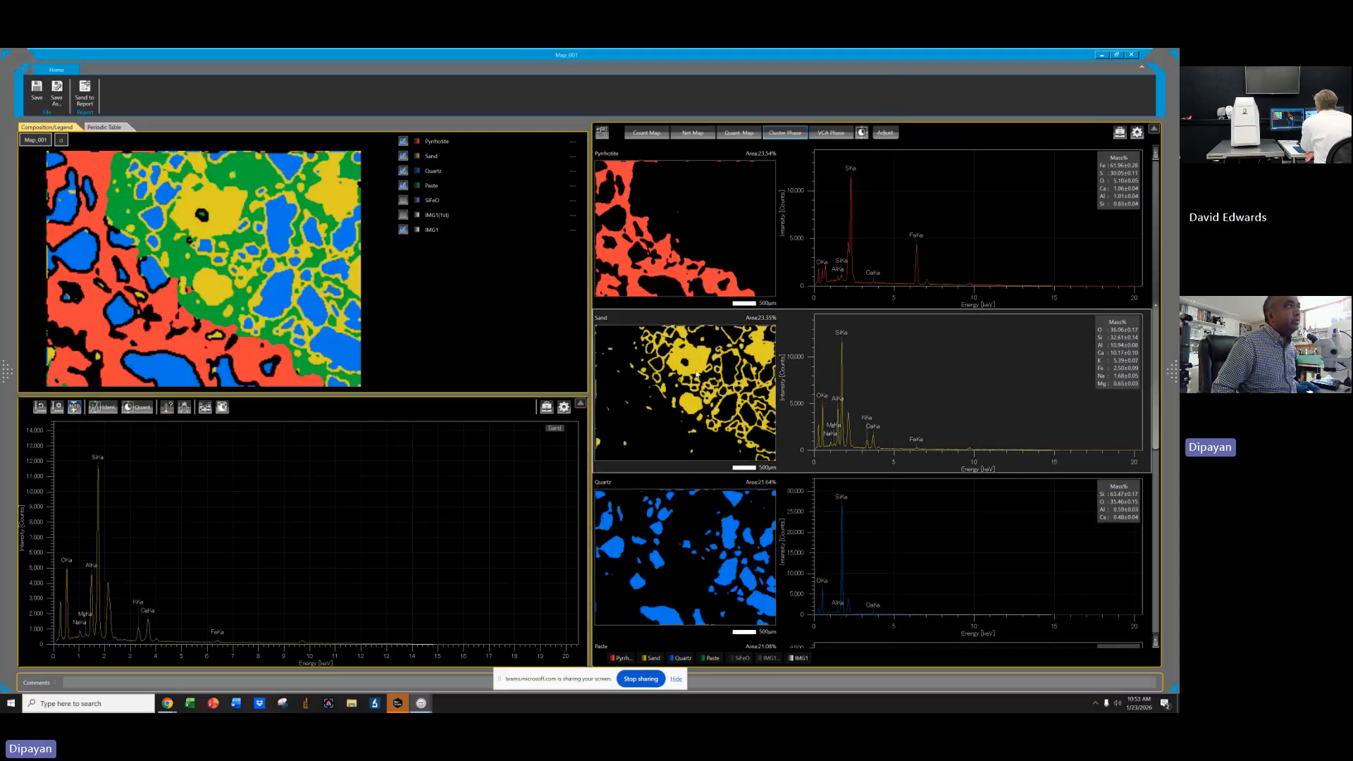
double_click(602, 322)
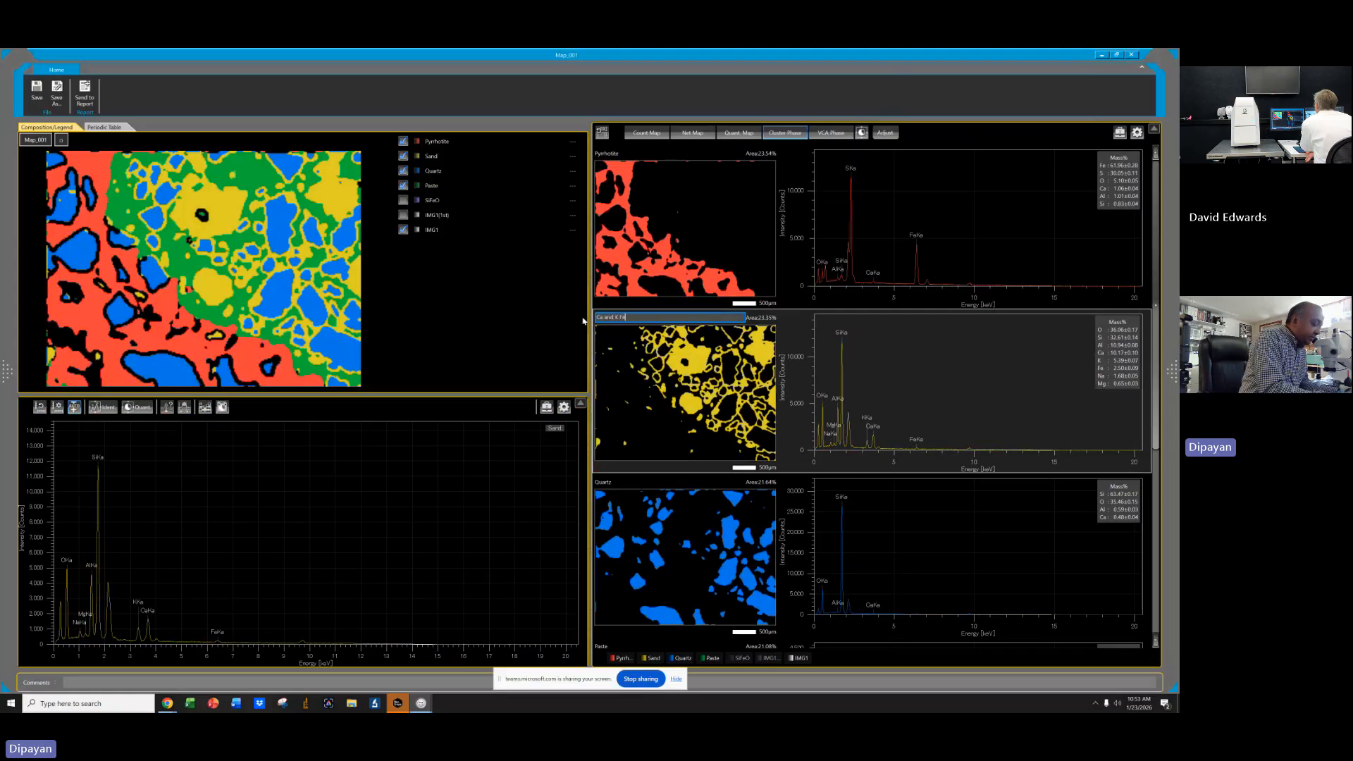
text(Ca and K Fedspar)
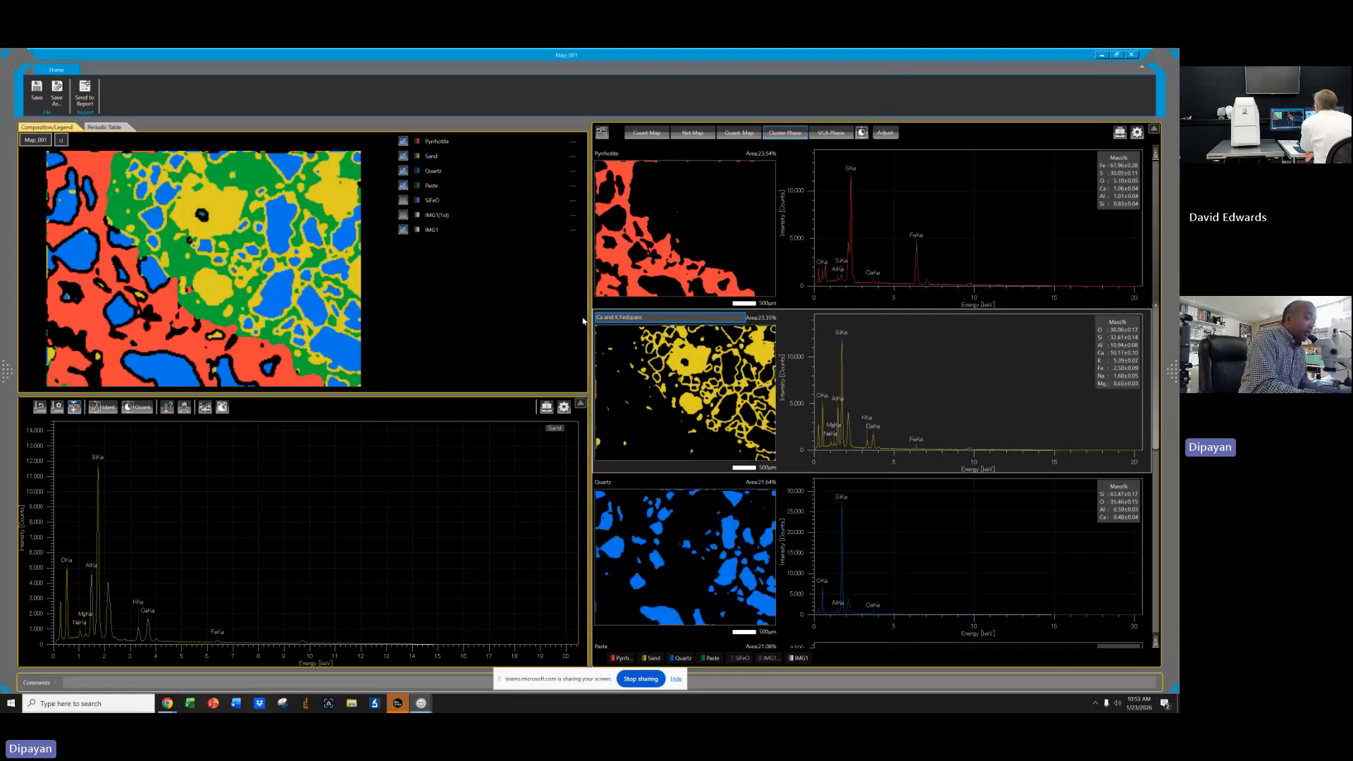
text(s)
key(Return)
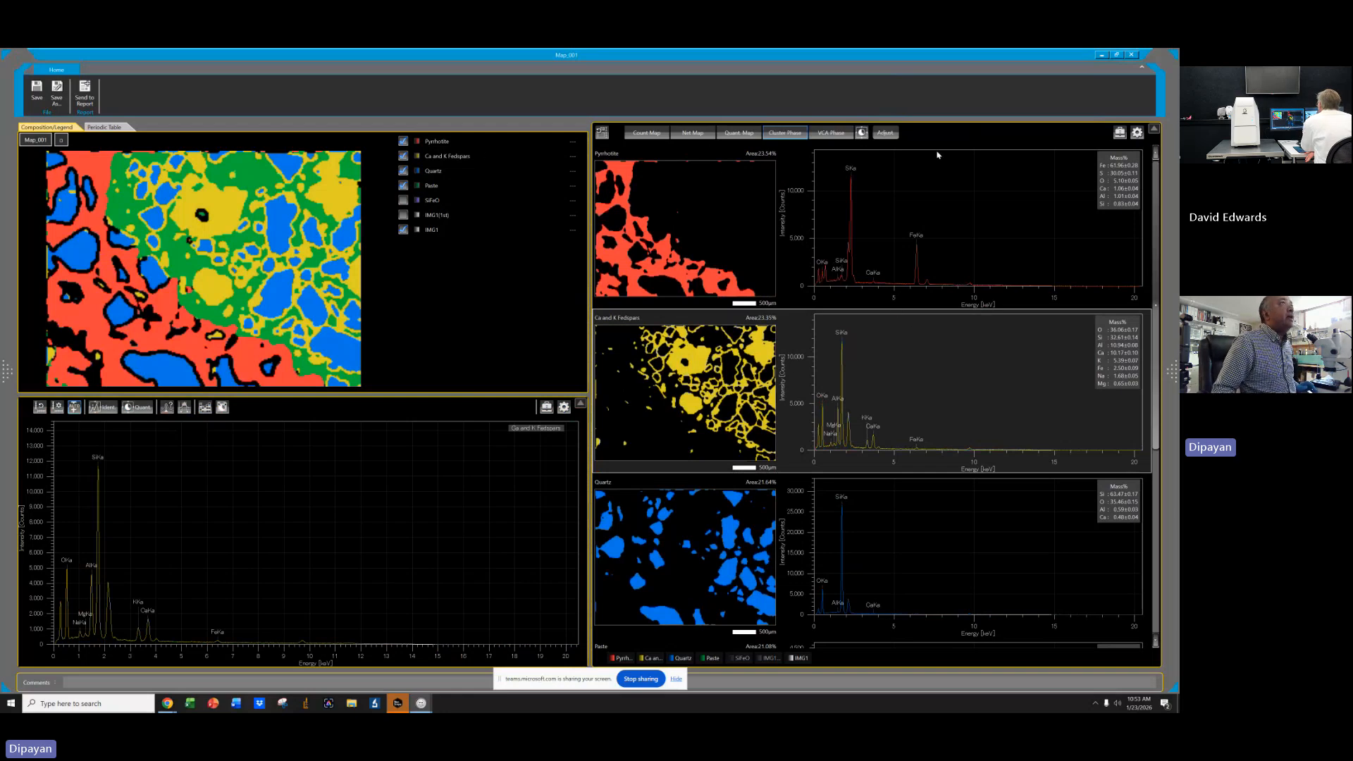
Recalculate the phase analysis with the number of phases set to 7.
click(886, 133)
click(641, 298)
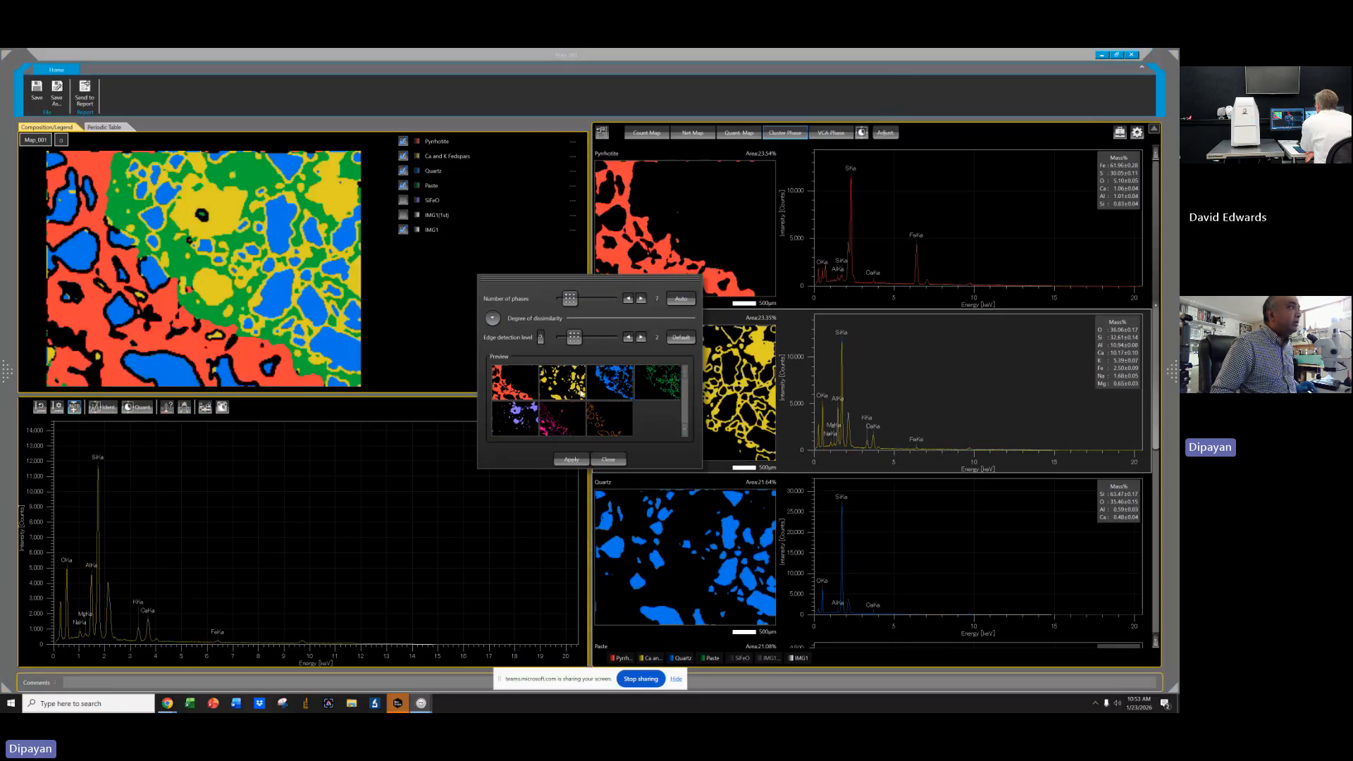
click(571, 460)
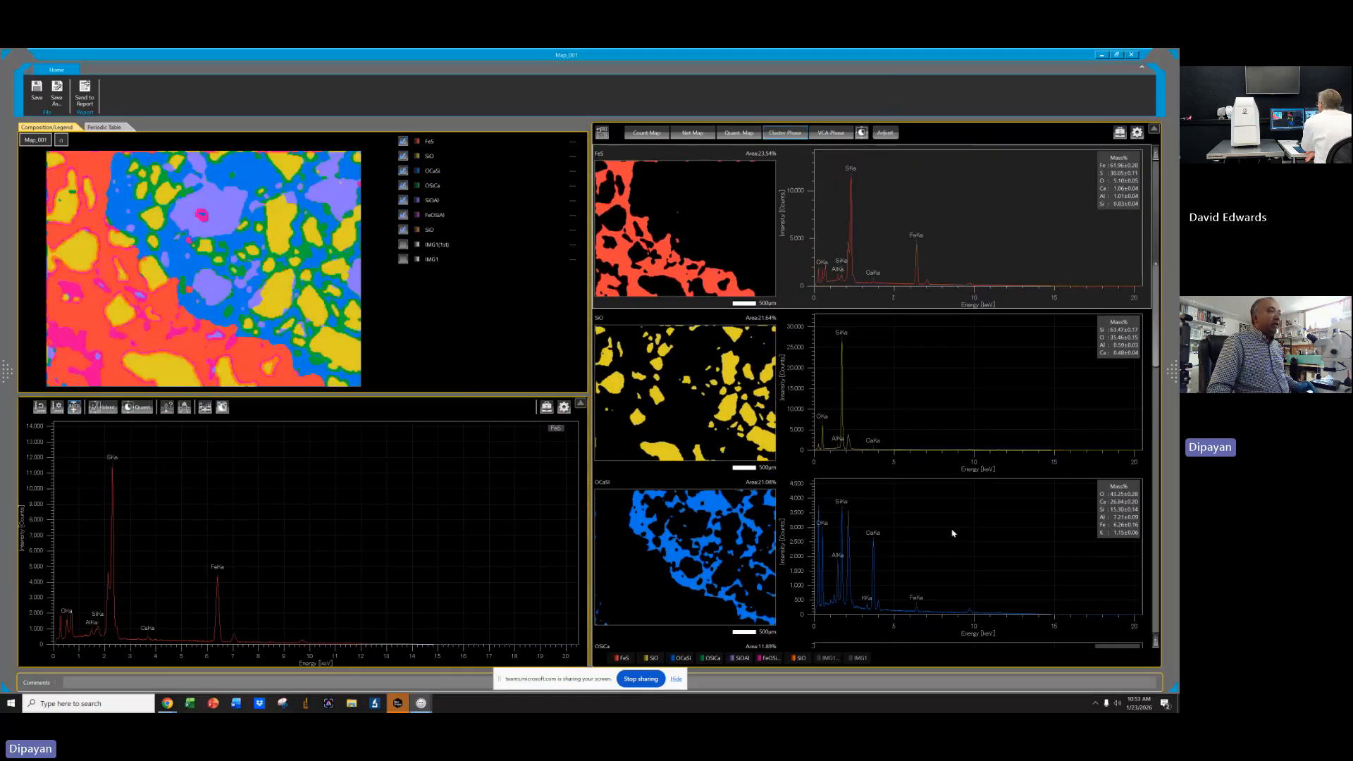
Scroll through the phase panels and compare the SiOAl, SiO and FeS phase spectra.
scroll(956, 525, down, 2)
scroll(957, 524, down, 5)
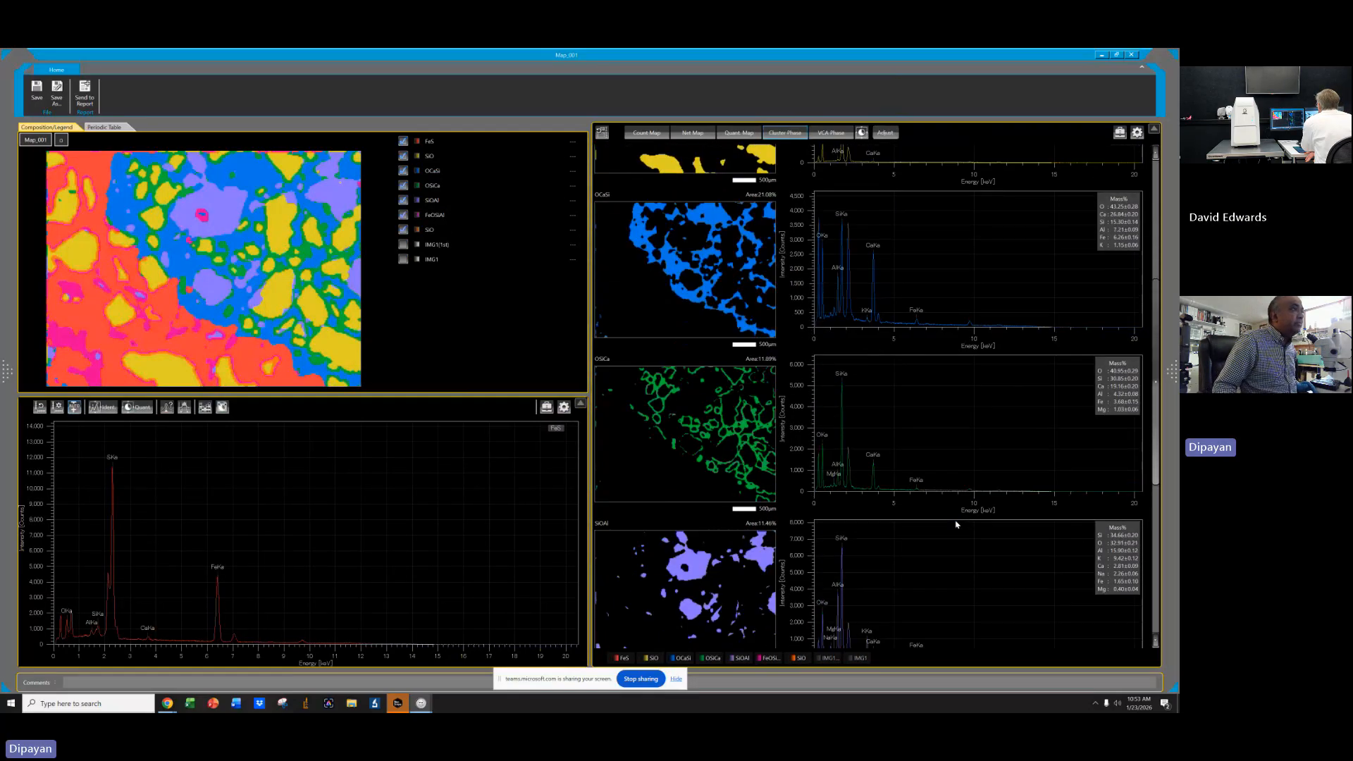
scroll(953, 522, up, 1)
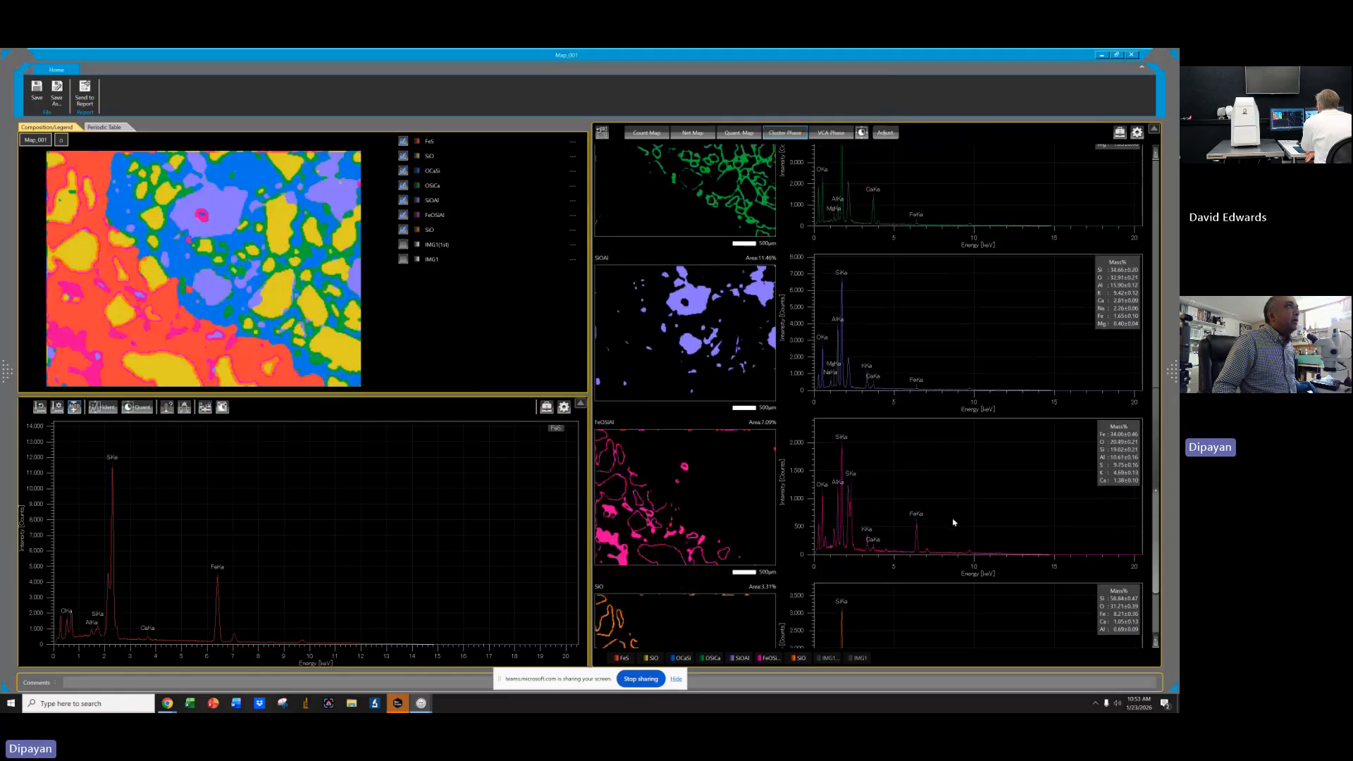
click(760, 342)
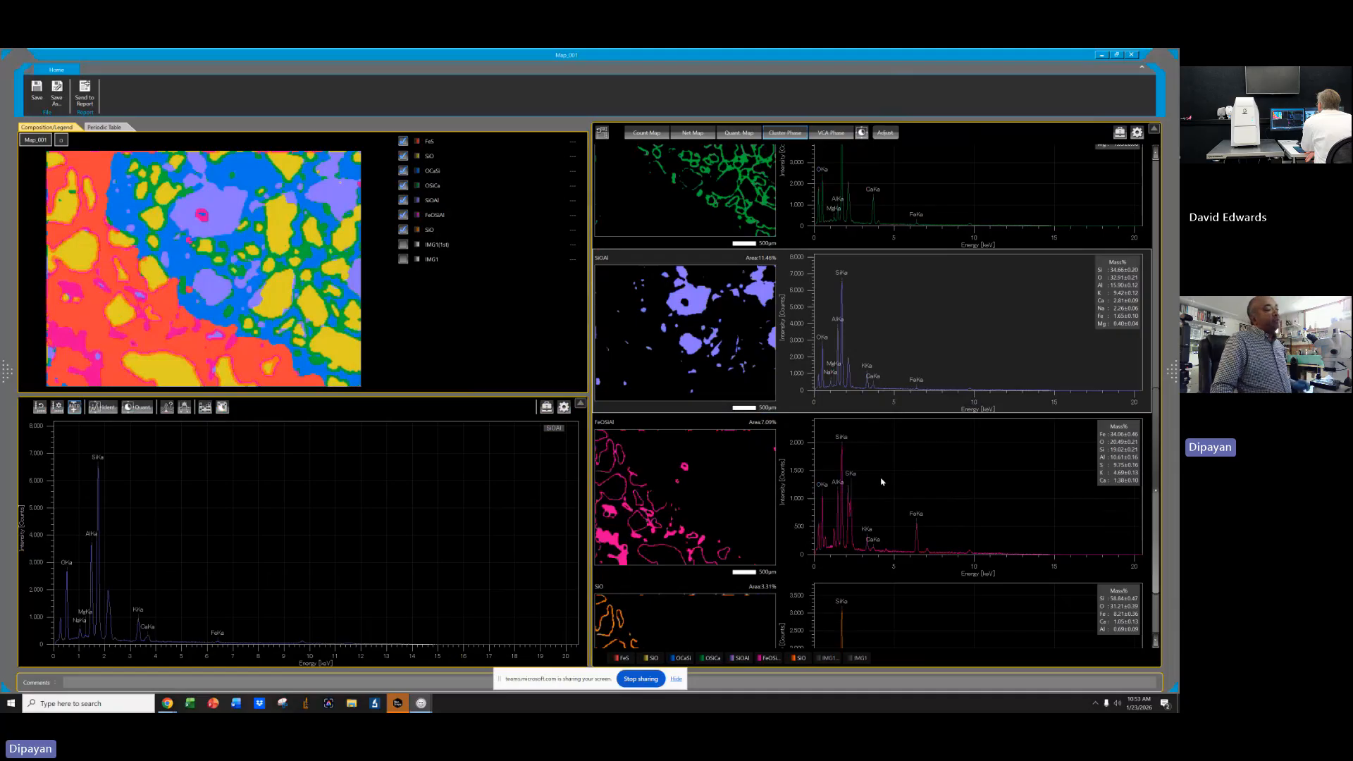
scroll(880, 475, down, 2)
scroll(879, 472, up, 3)
scroll(880, 472, up, 3)
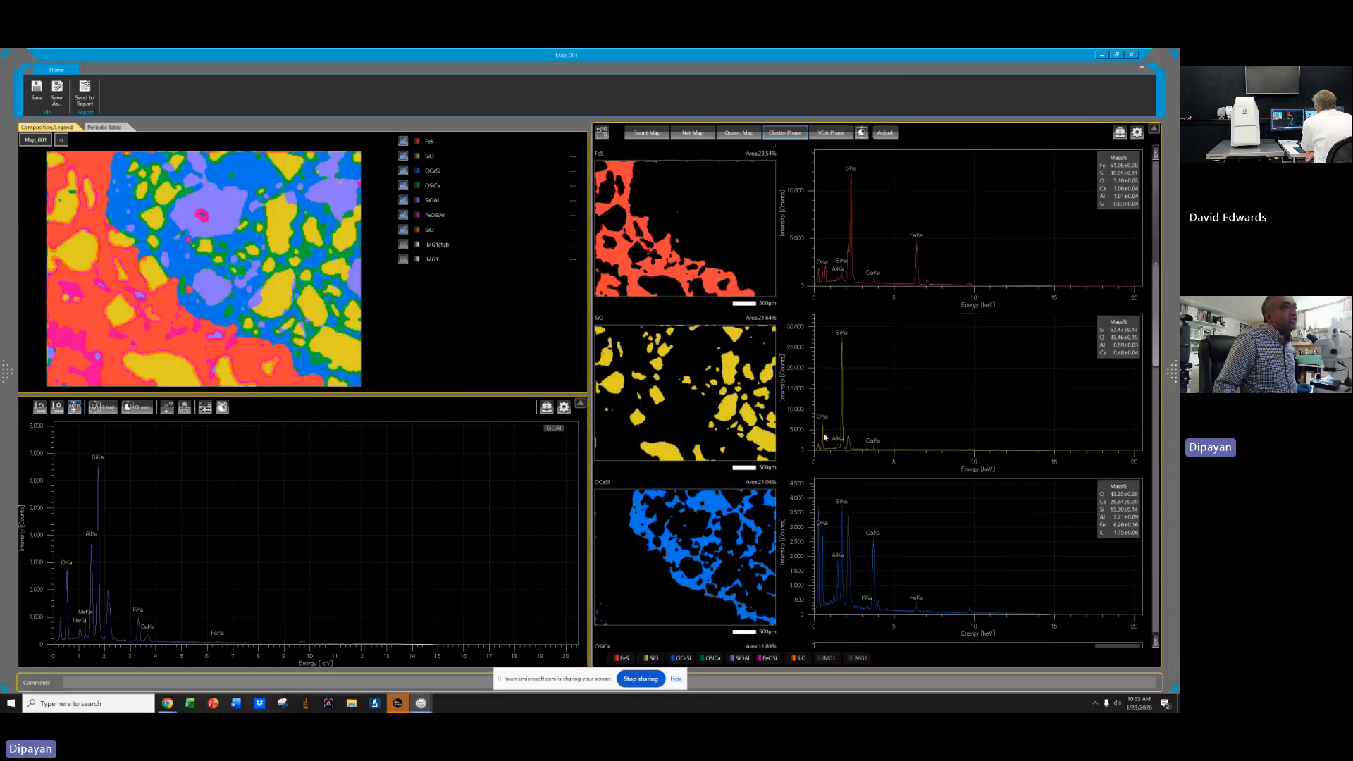
click(851, 377)
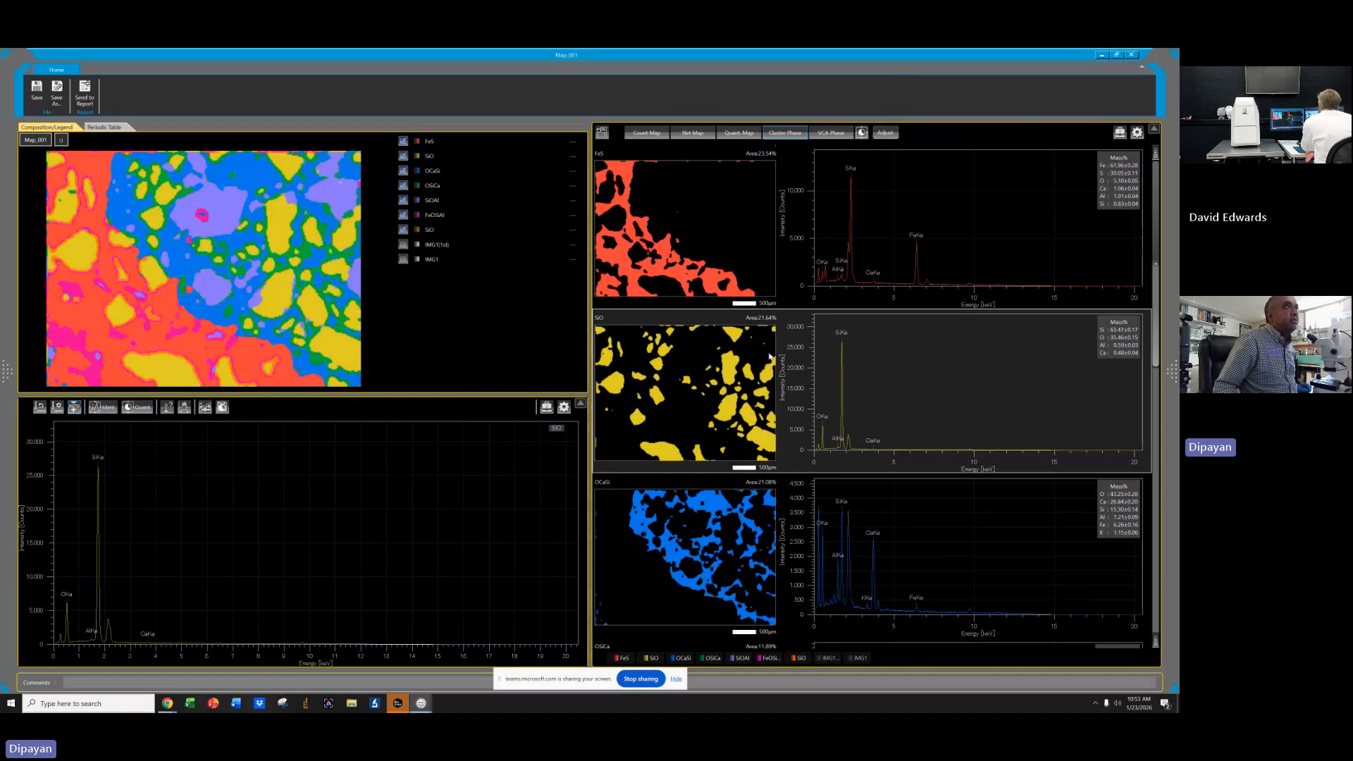
click(790, 221)
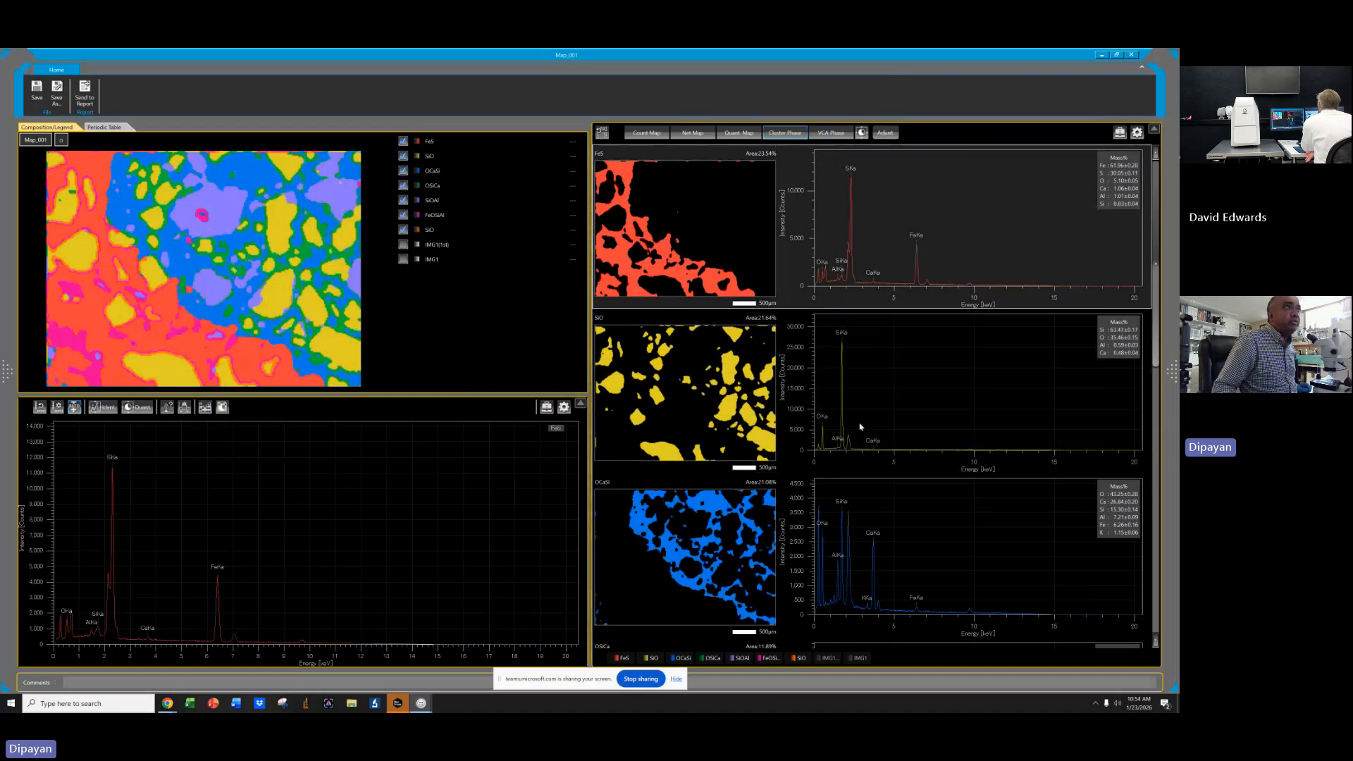
click(900, 415)
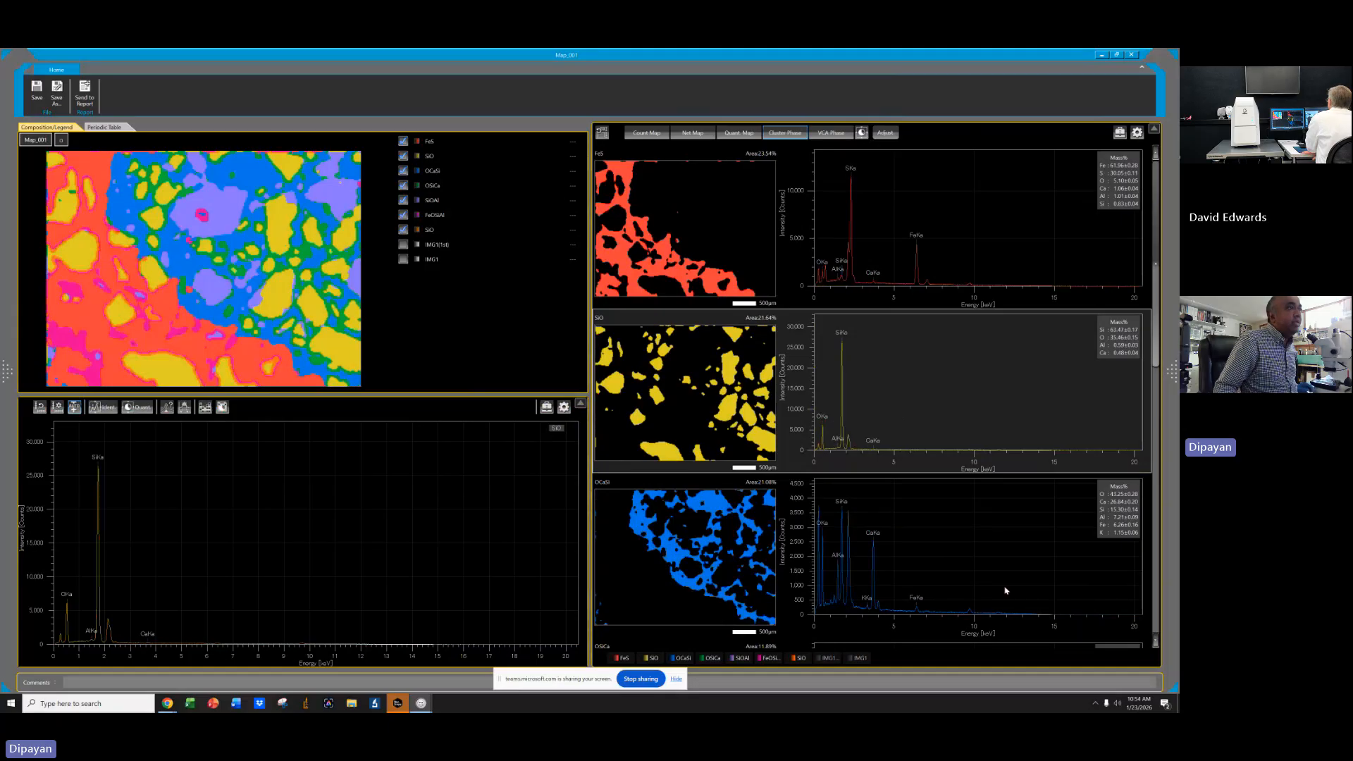
Combine the OSiCa phase with the OCaSi phase.
click(656, 571)
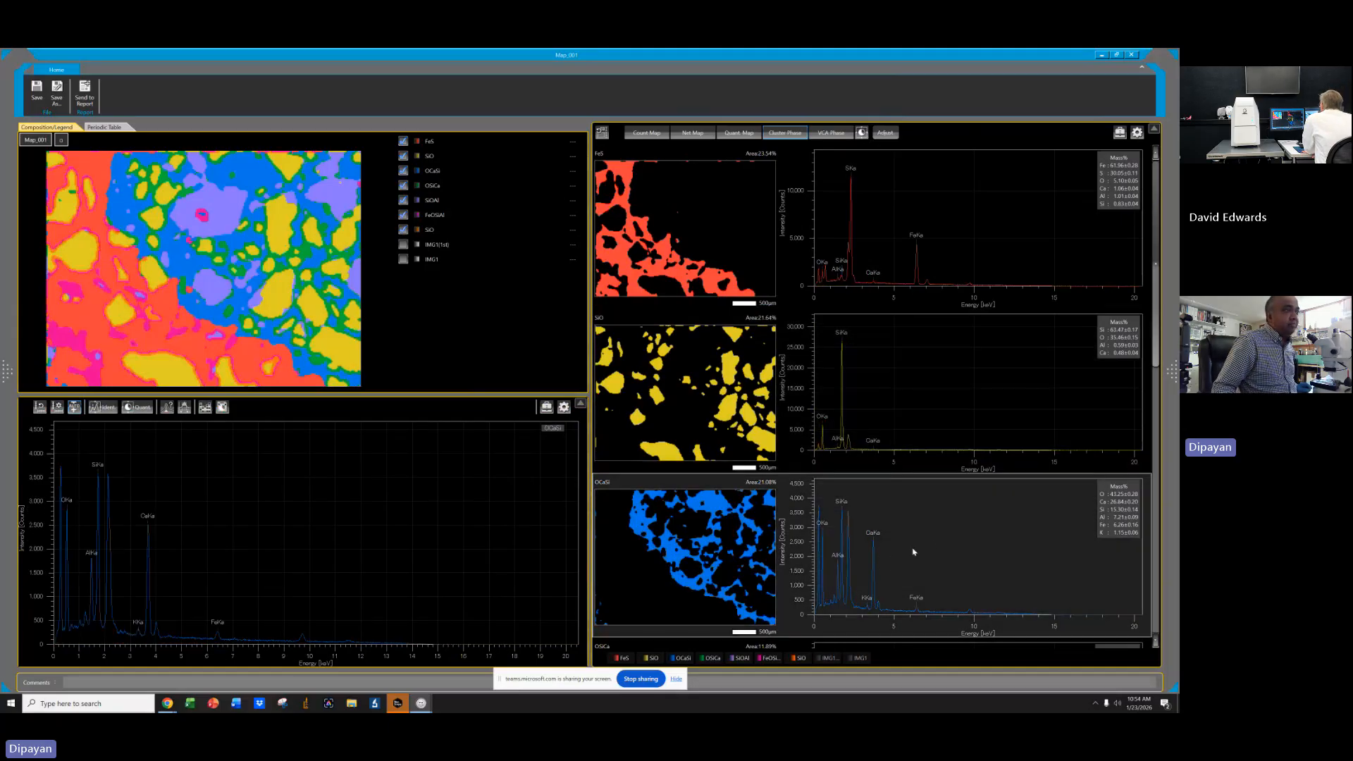
scroll(923, 547, down, 3)
click(670, 449)
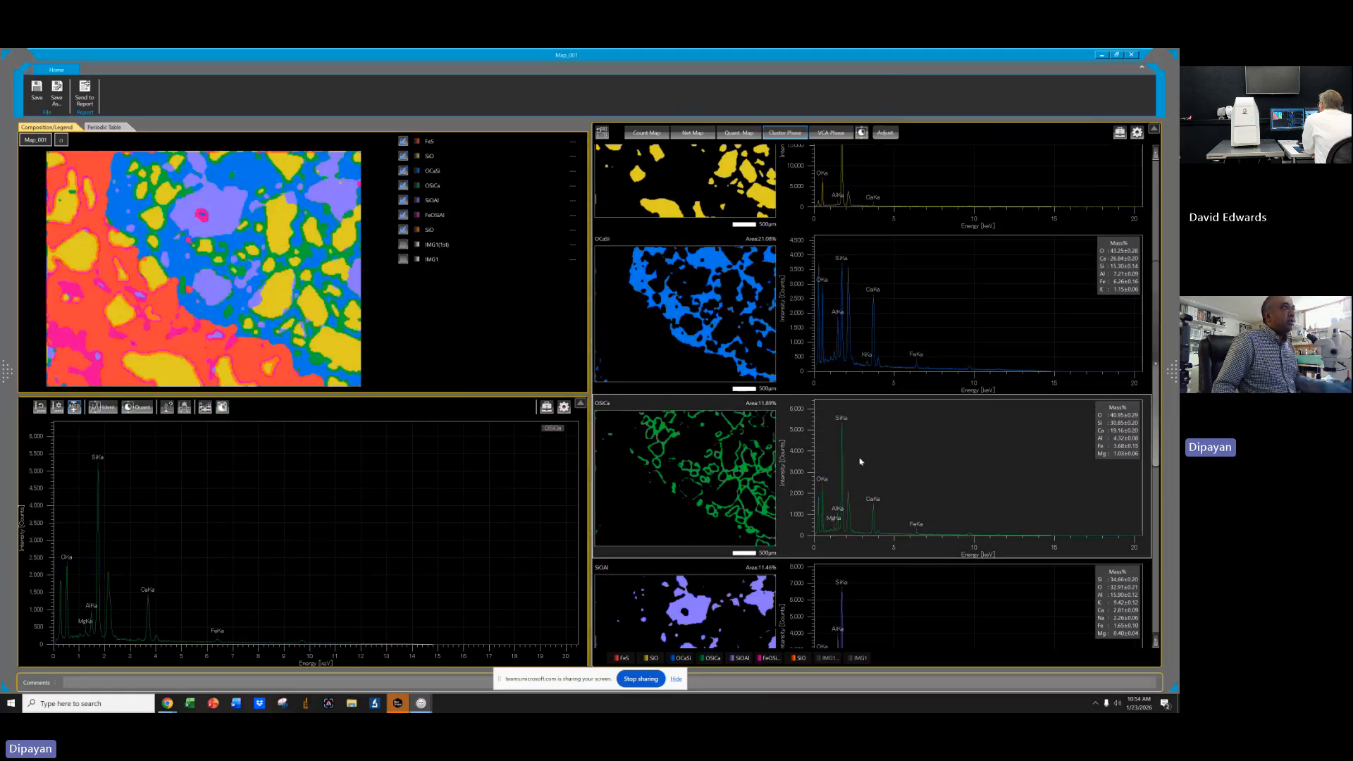
click(796, 316)
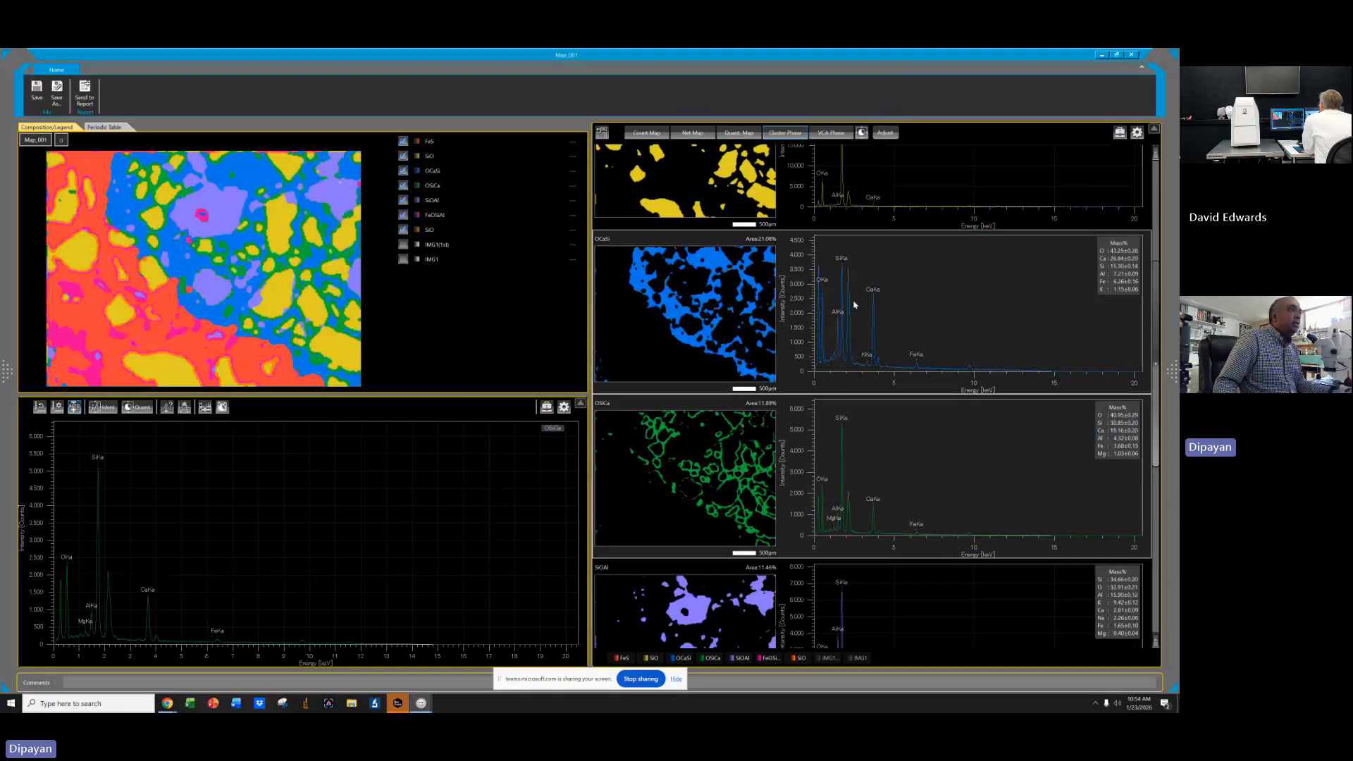
right_click(858, 295)
click(880, 308)
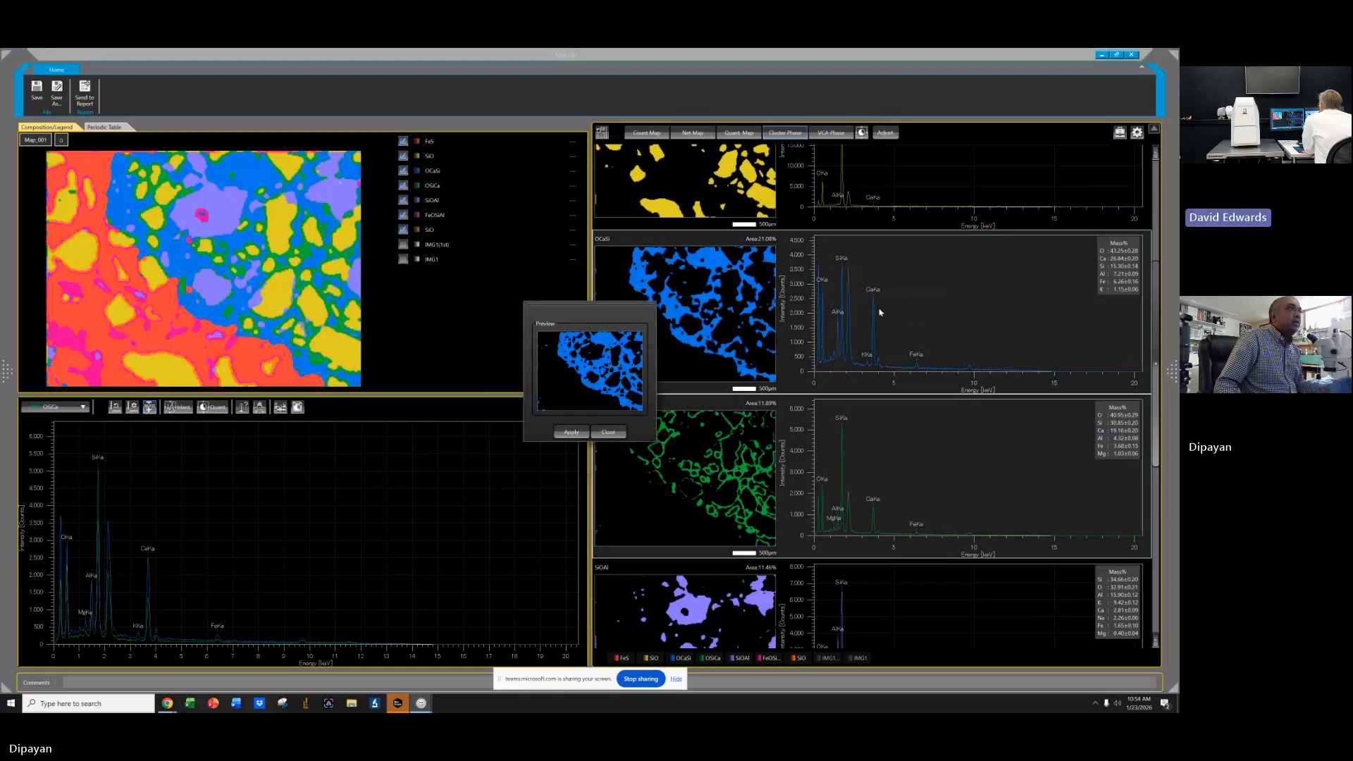
click(605, 433)
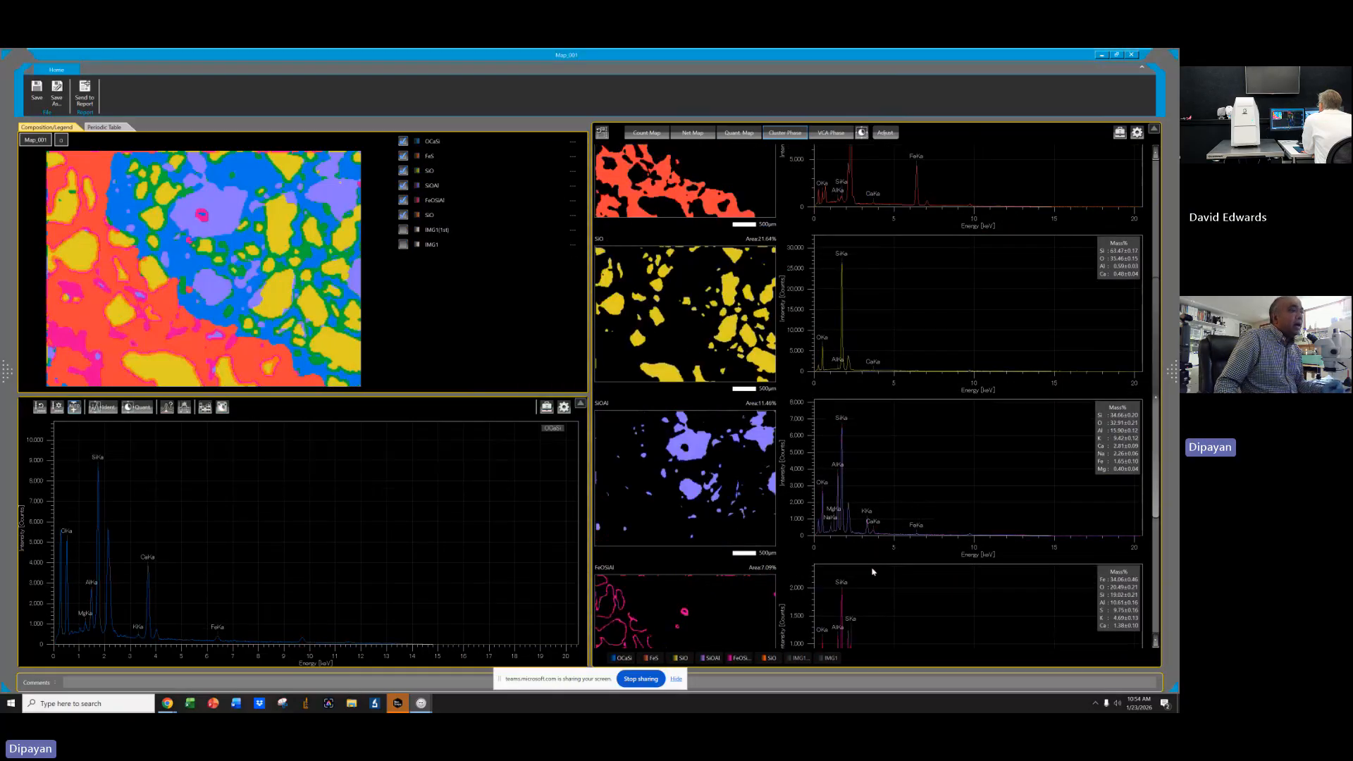
Hide the FeOSiAl phase on the composite phase map.
click(644, 617)
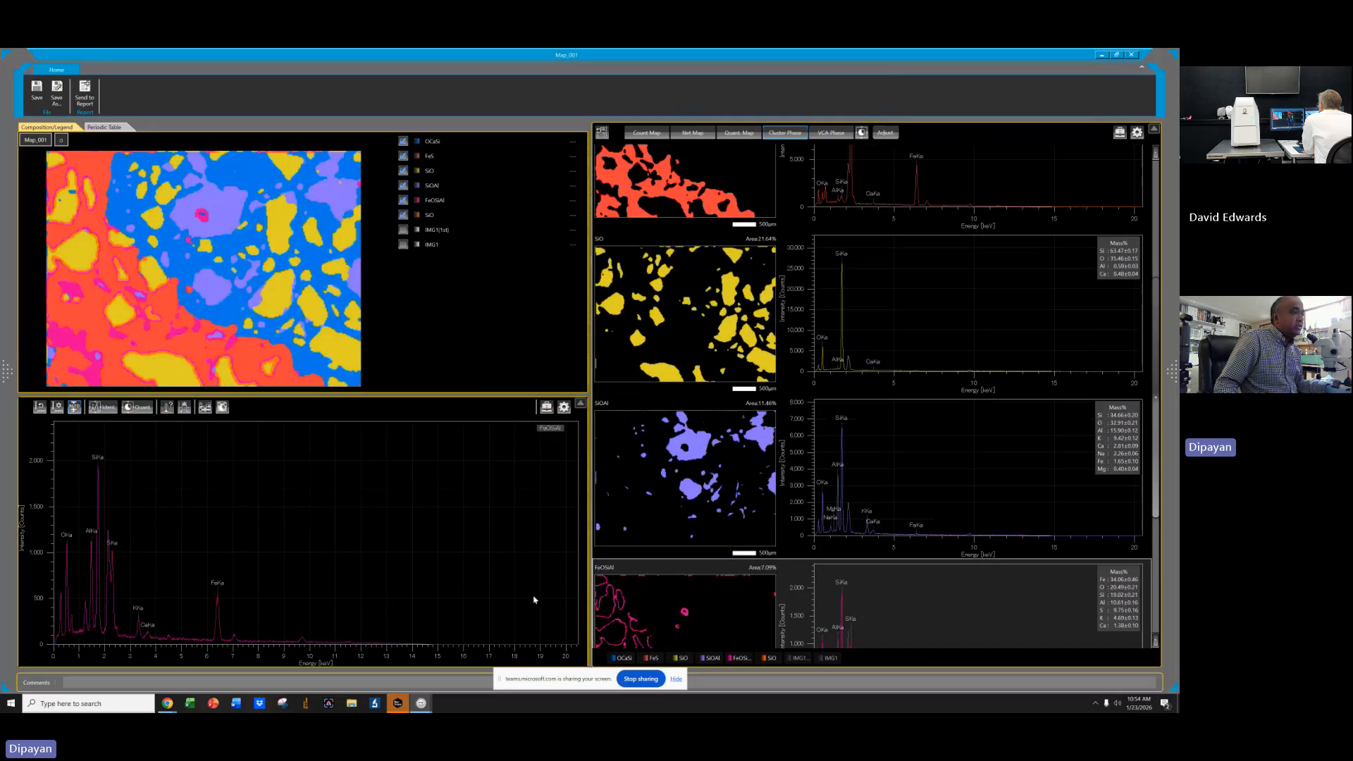
scroll(941, 556, down, 3)
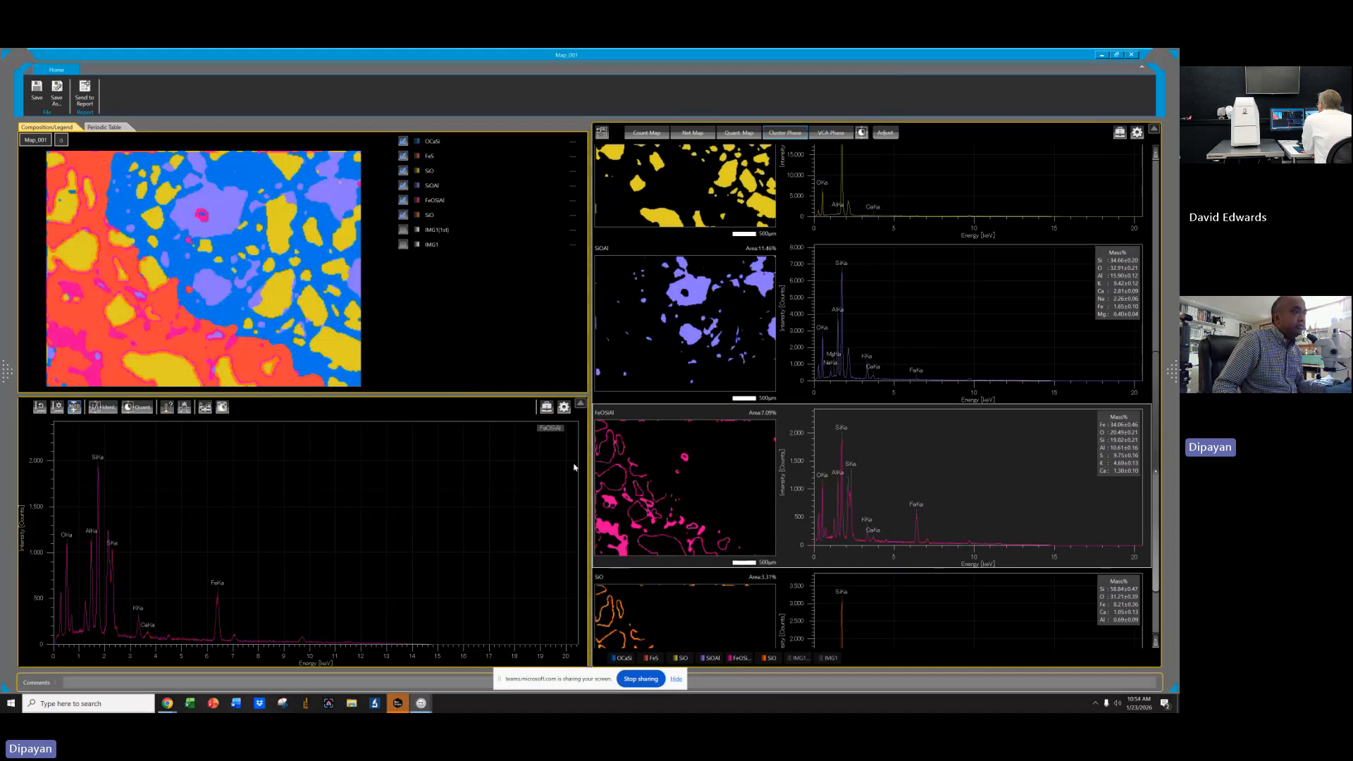
click(404, 202)
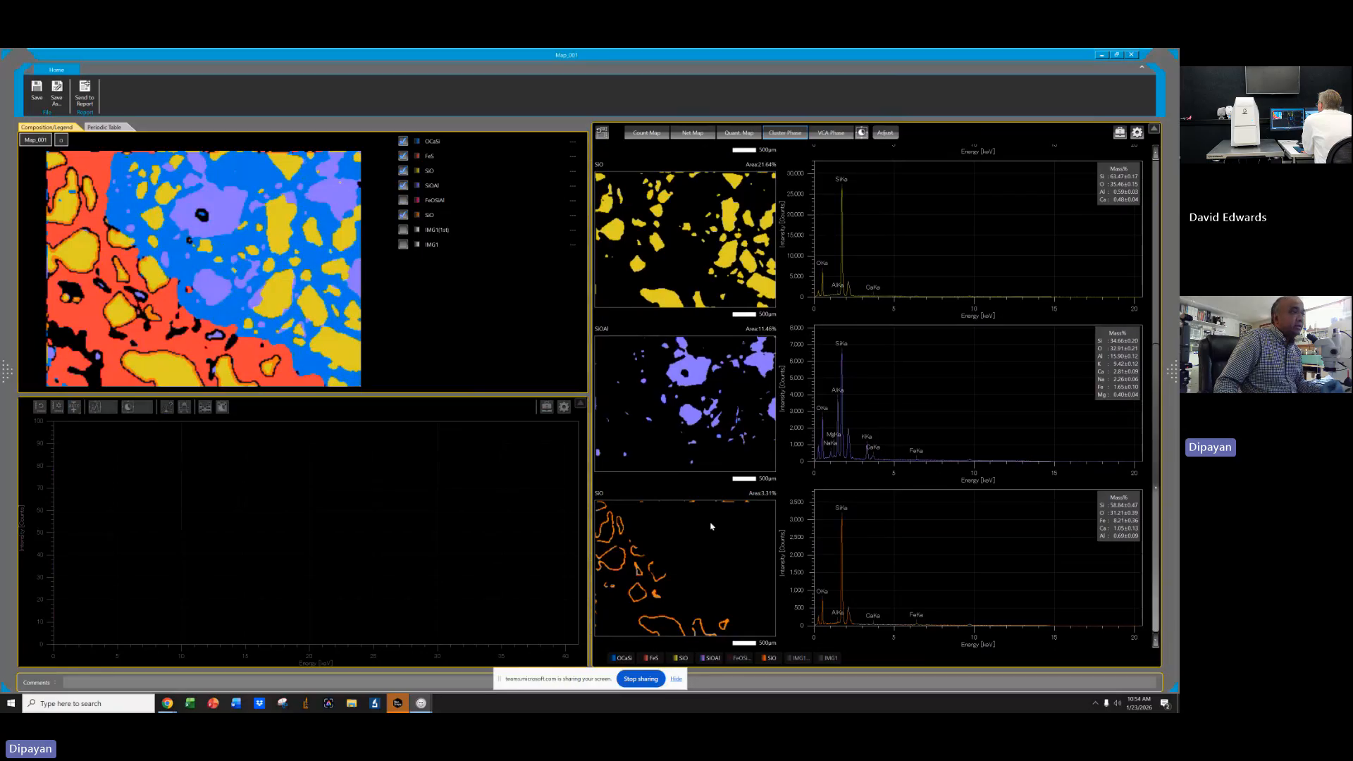
Combine the two SiO phases into a single SiO phase.
click(841, 546)
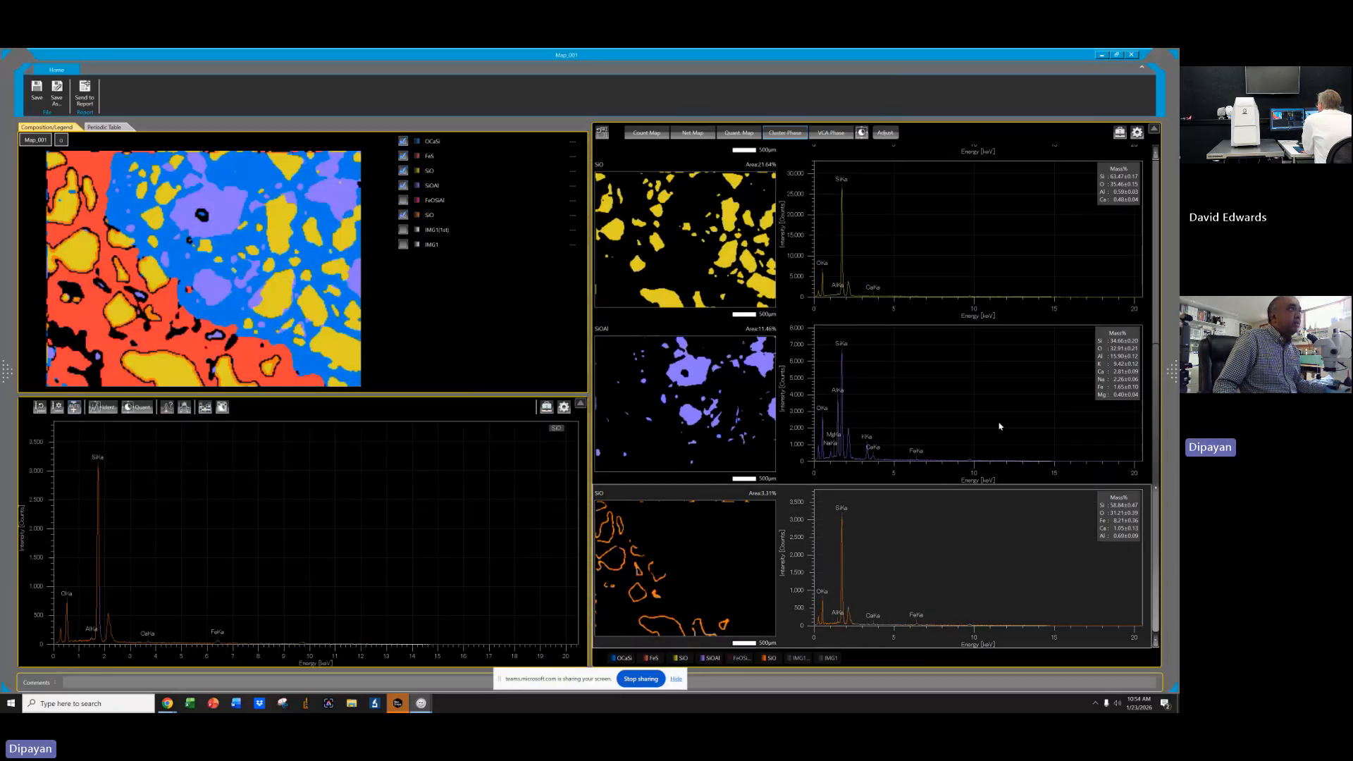
scroll(1003, 406, up, 3)
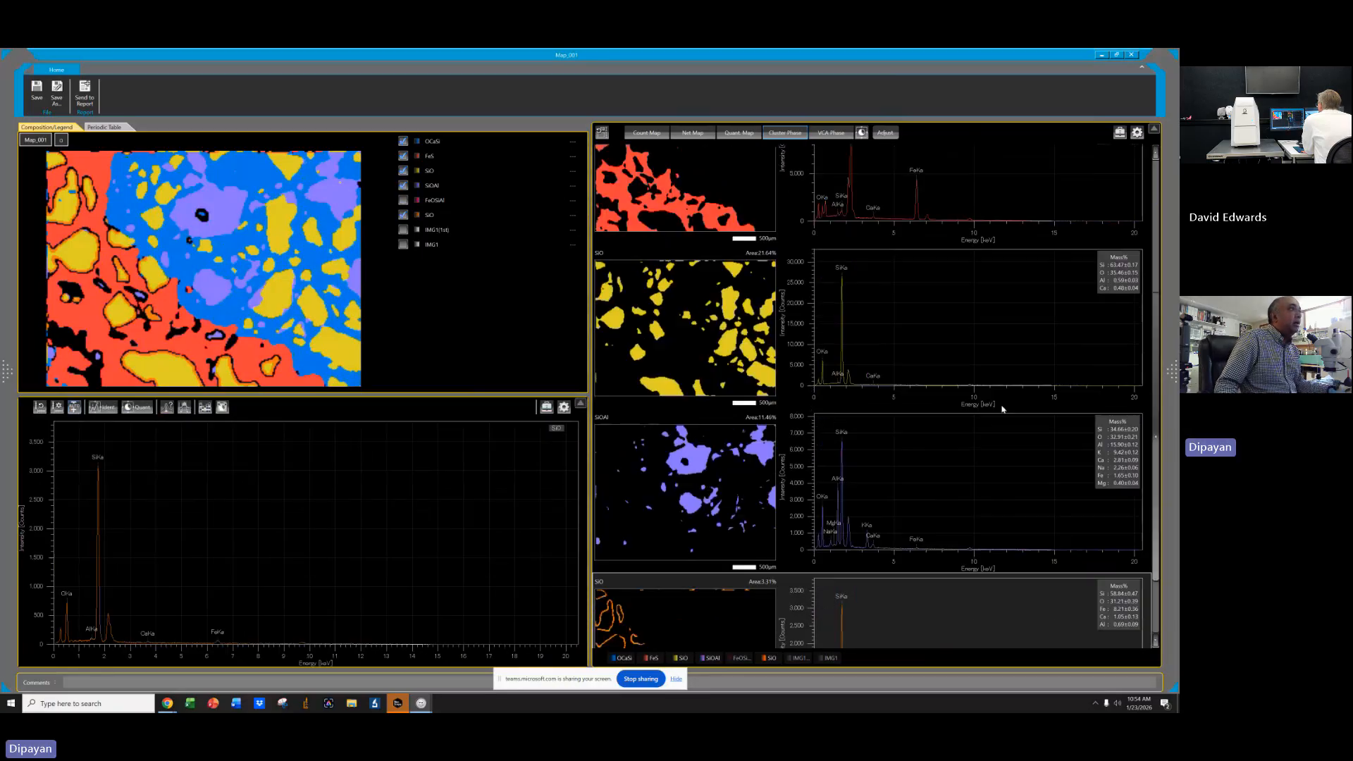
click(698, 397)
right_click(698, 396)
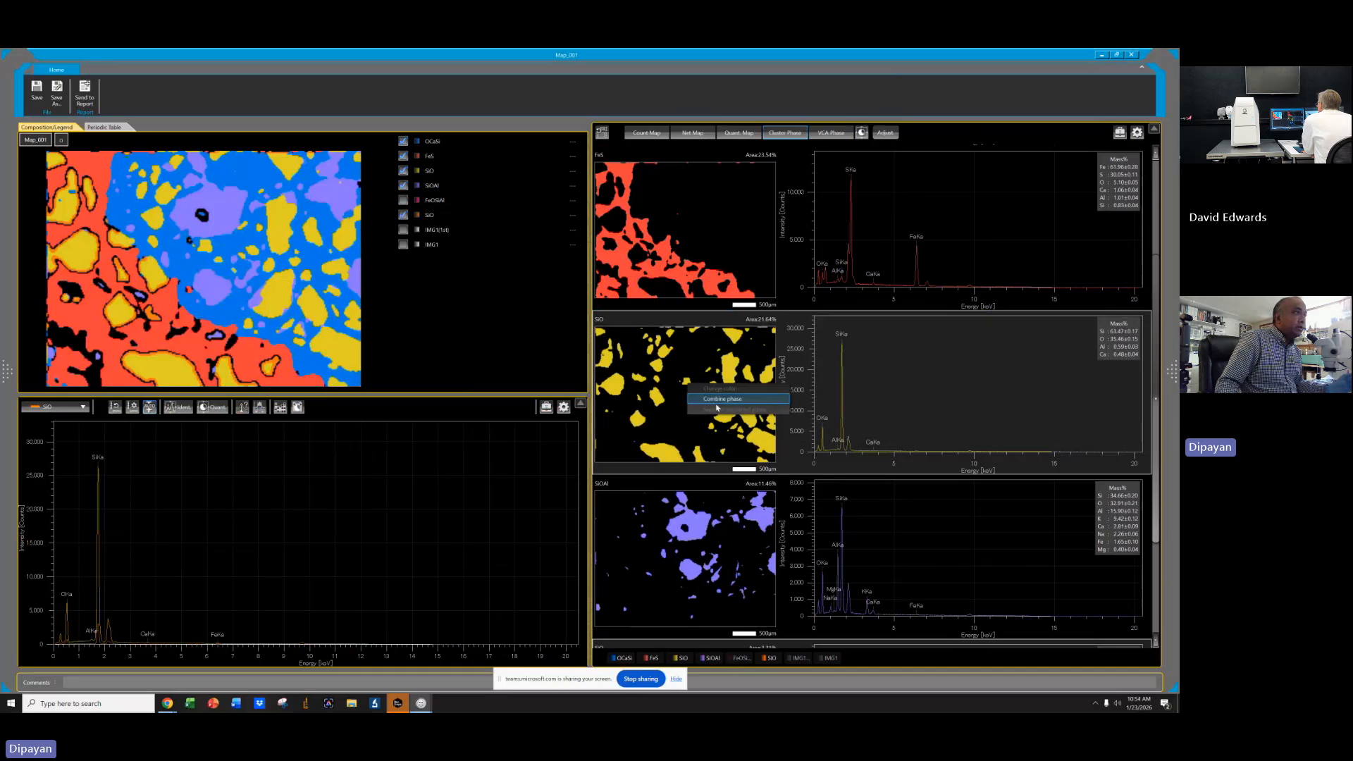
click(718, 396)
click(572, 432)
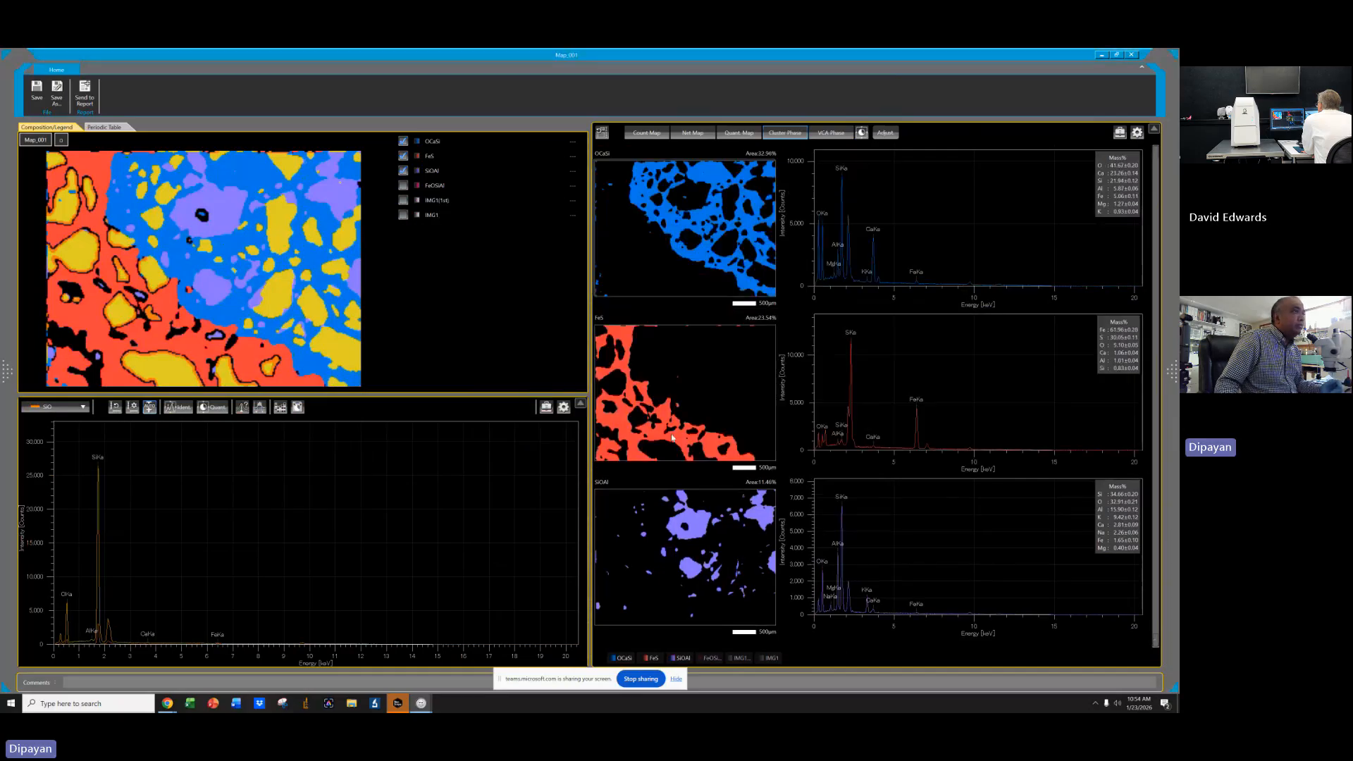
Review the remaining phase maps and their spectra after combining phases.
scroll(1002, 496, up, 2)
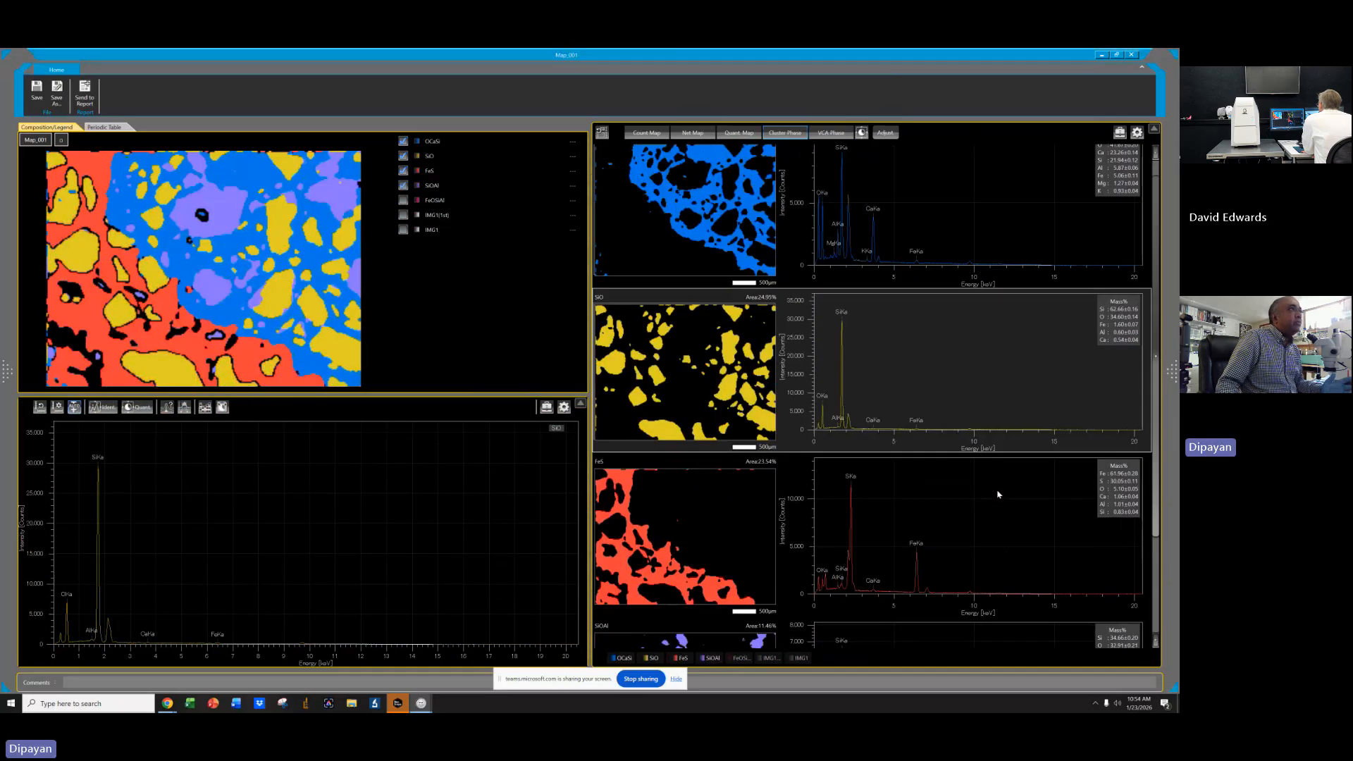
scroll(997, 494, down, 1)
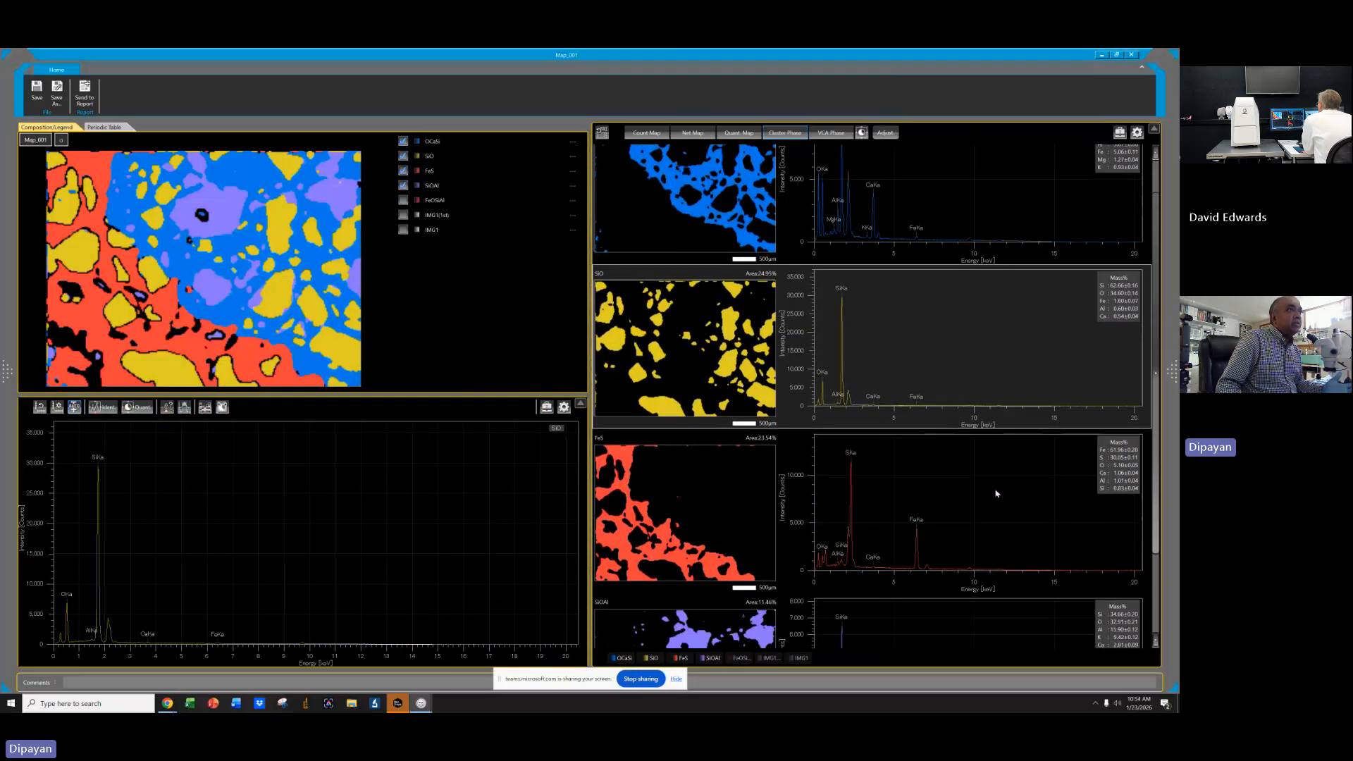
scroll(996, 490, up, 1)
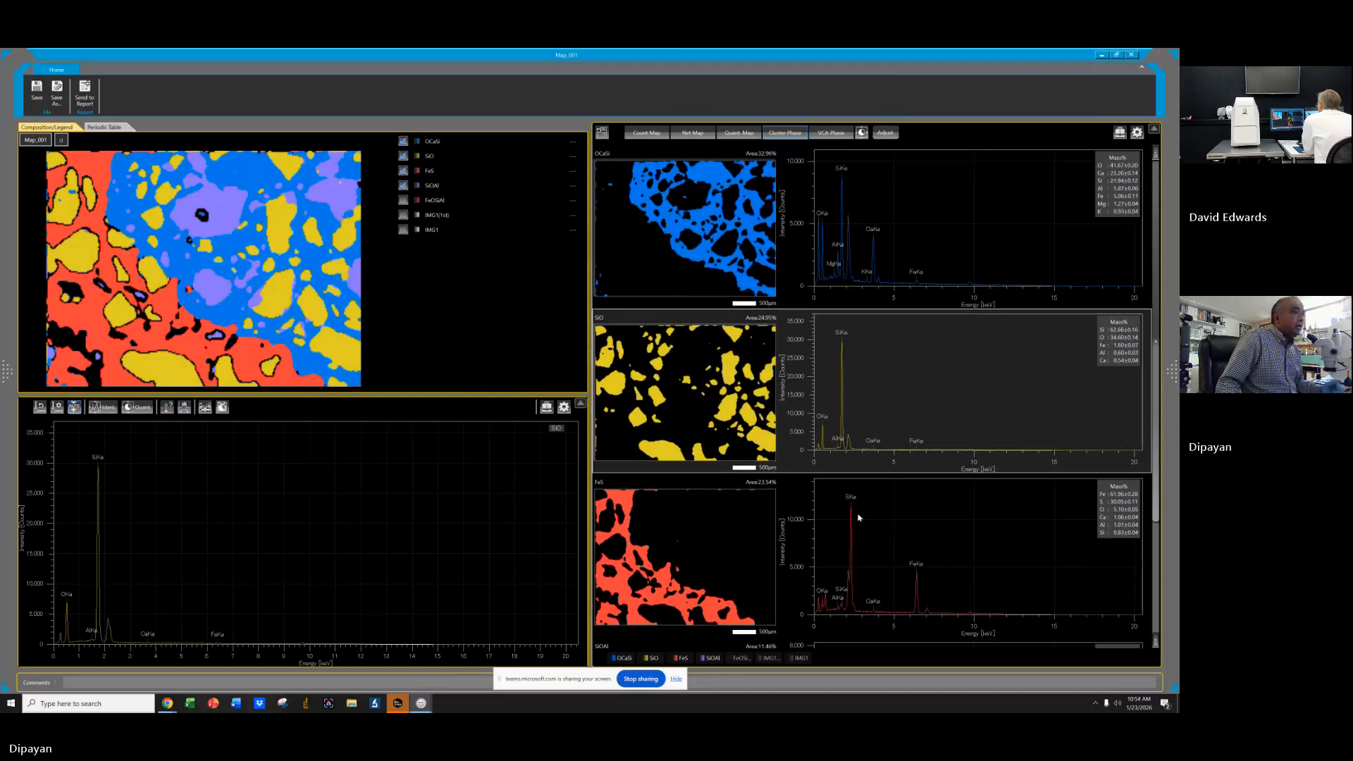
scroll(996, 486, down, 1)
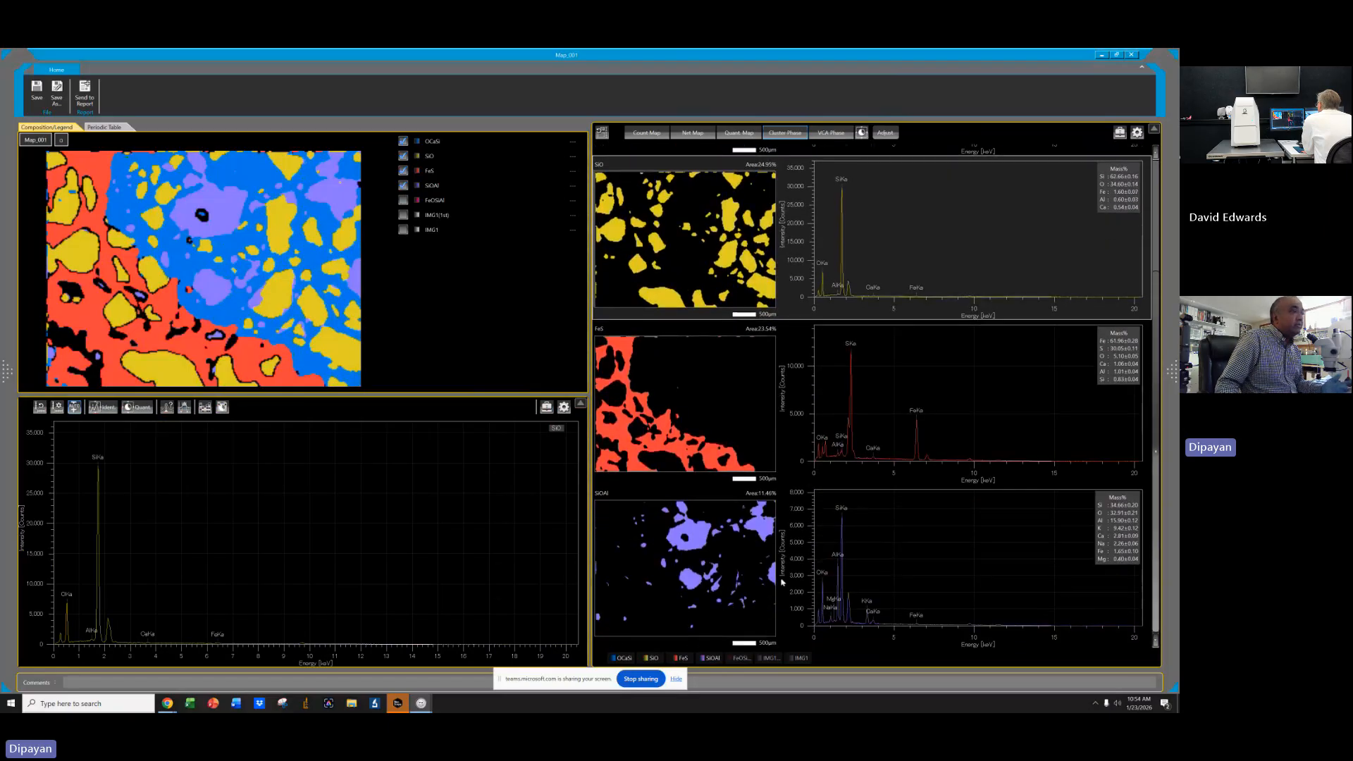
scroll(686, 382, up, 3)
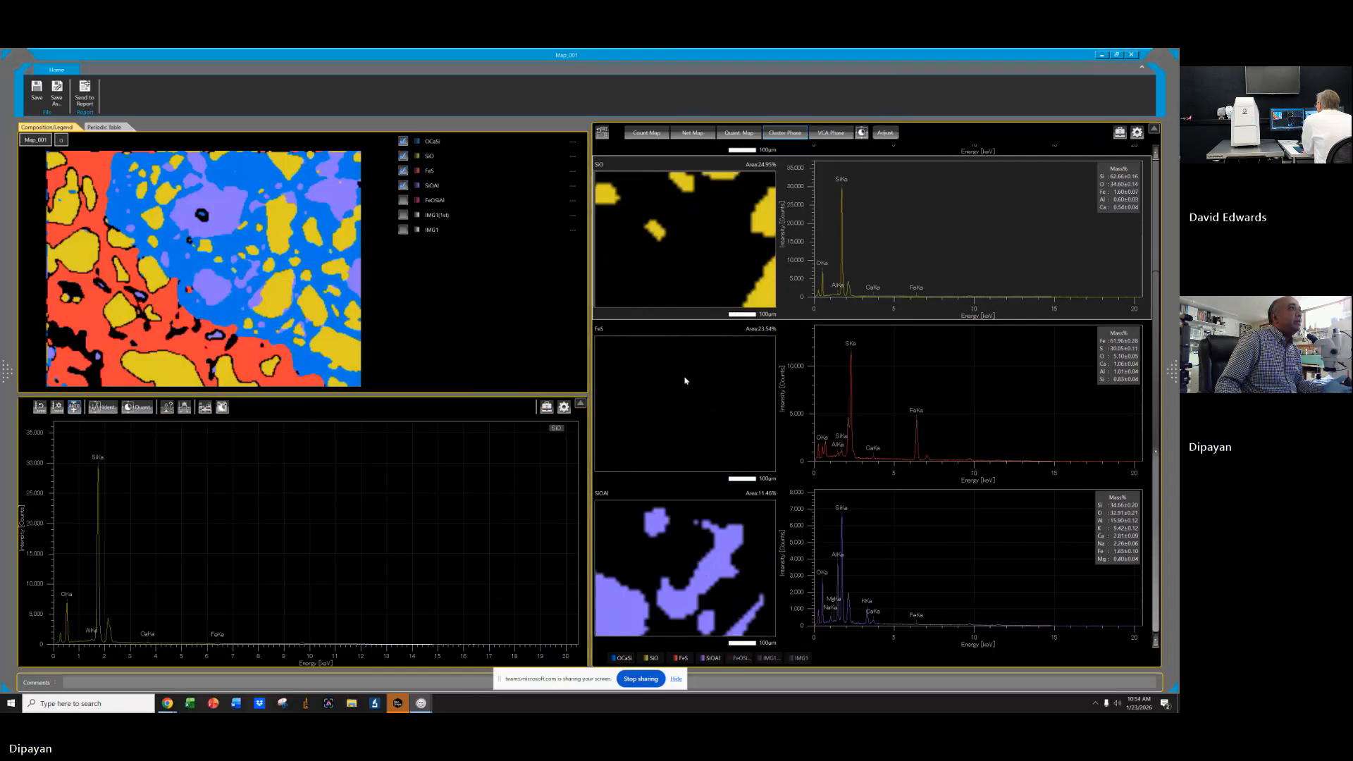
scroll(687, 384, down, 3)
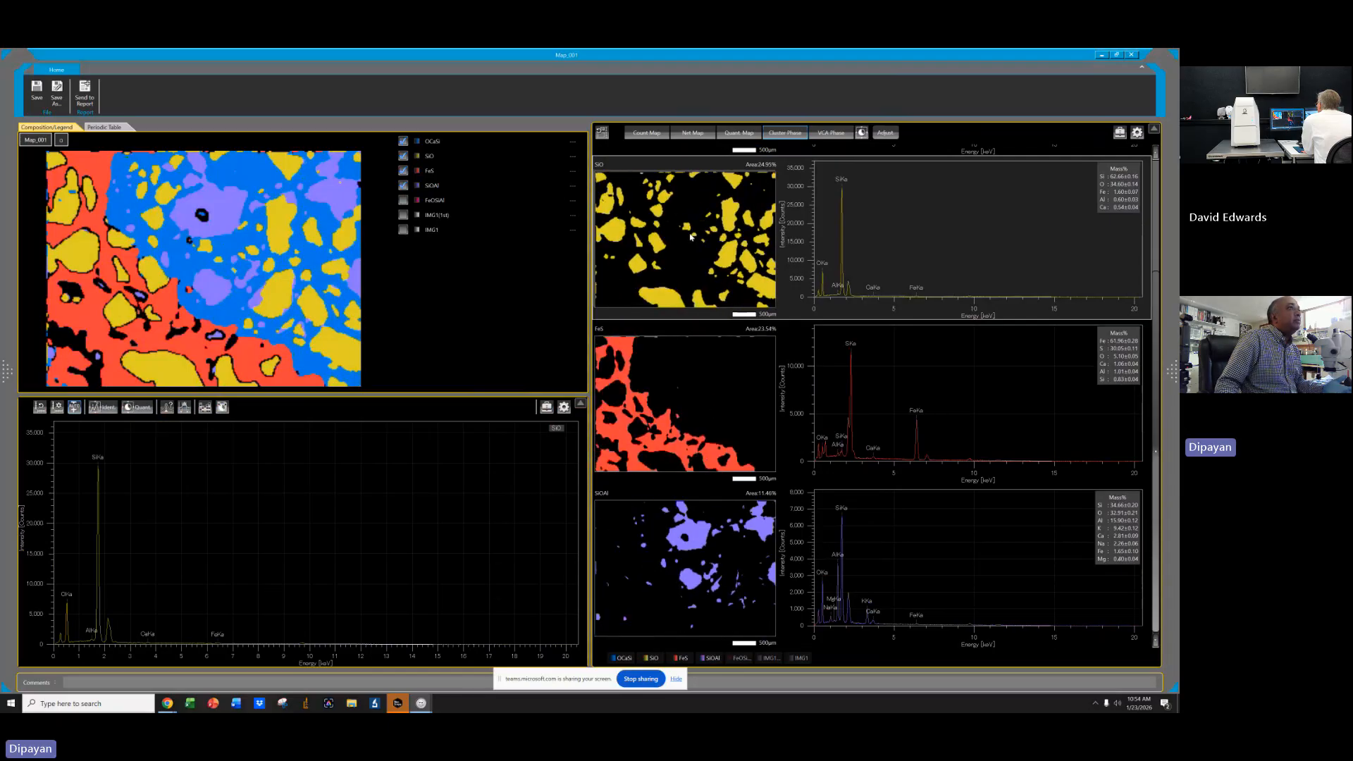
scroll(905, 225, up, 2)
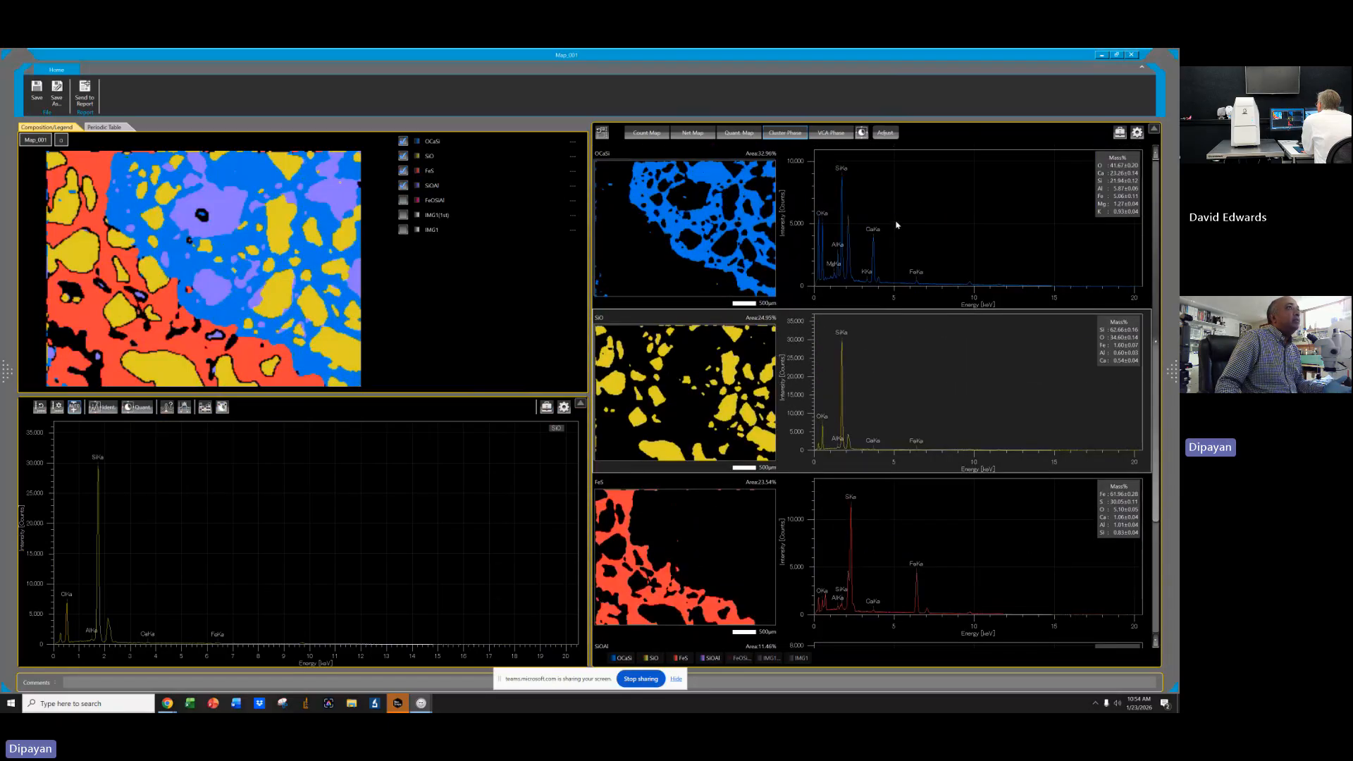
click(897, 228)
scroll(962, 357, down, 1)
scroll(963, 357, up, 1)
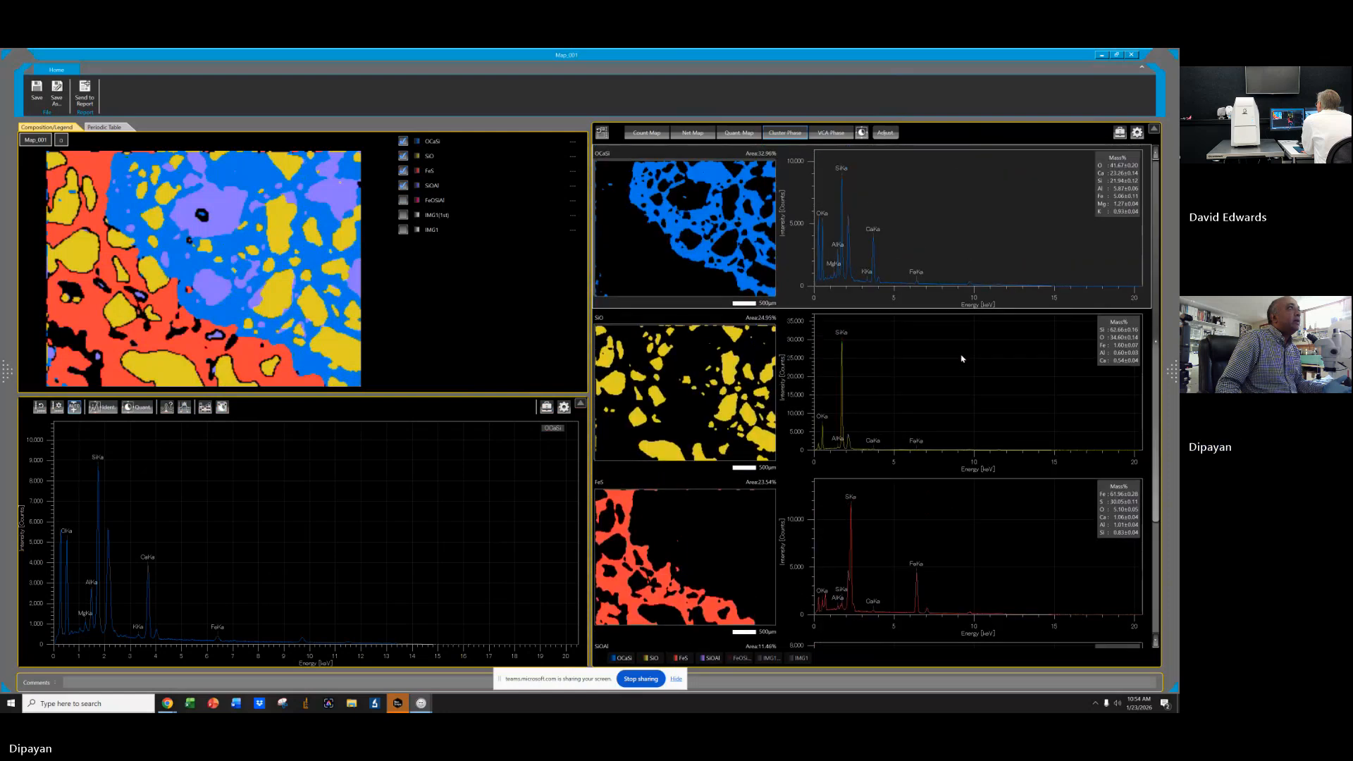
scroll(962, 356, down, 1)
click(960, 339)
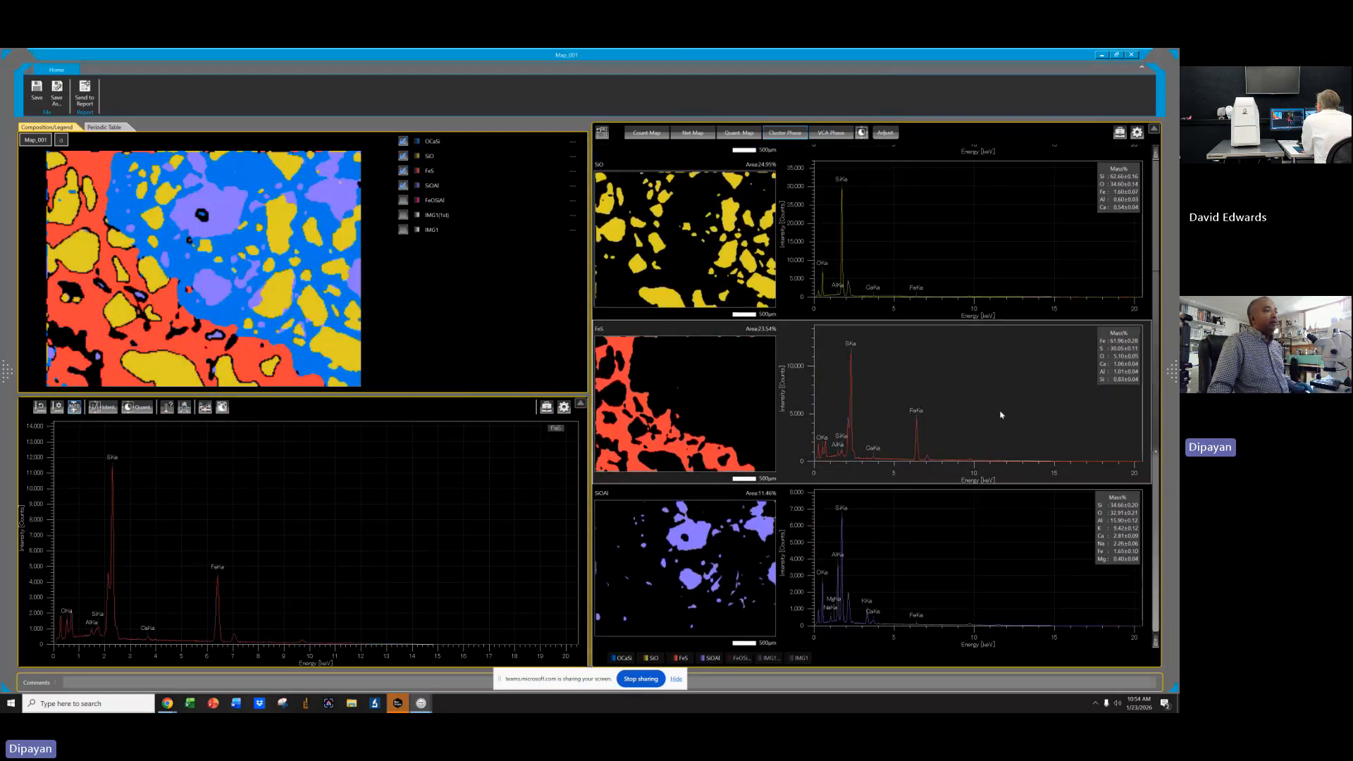
click(977, 573)
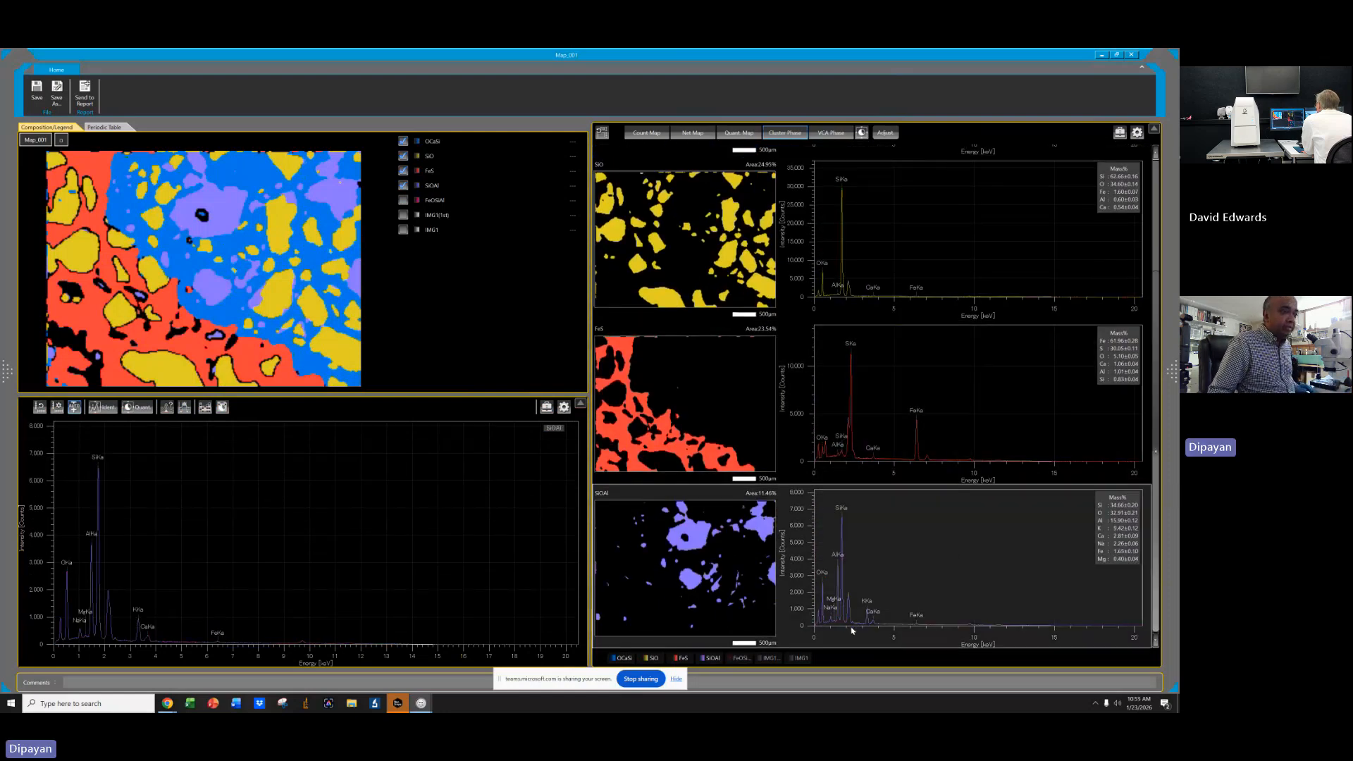
scroll(934, 554, up, 4)
scroll(933, 556, down, 4)
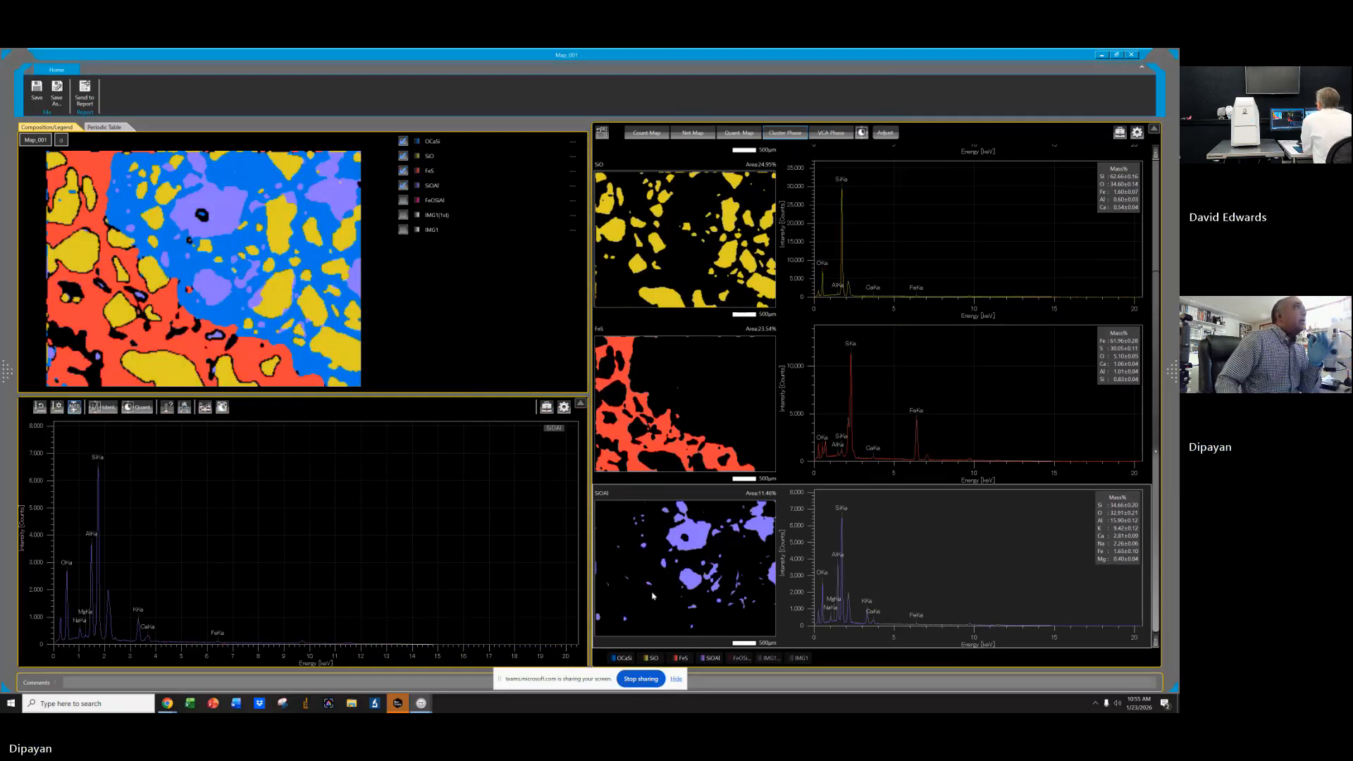
Re-run the phase clustering with the number of phases raised to 9 and edge detection level set to 4.
click(885, 133)
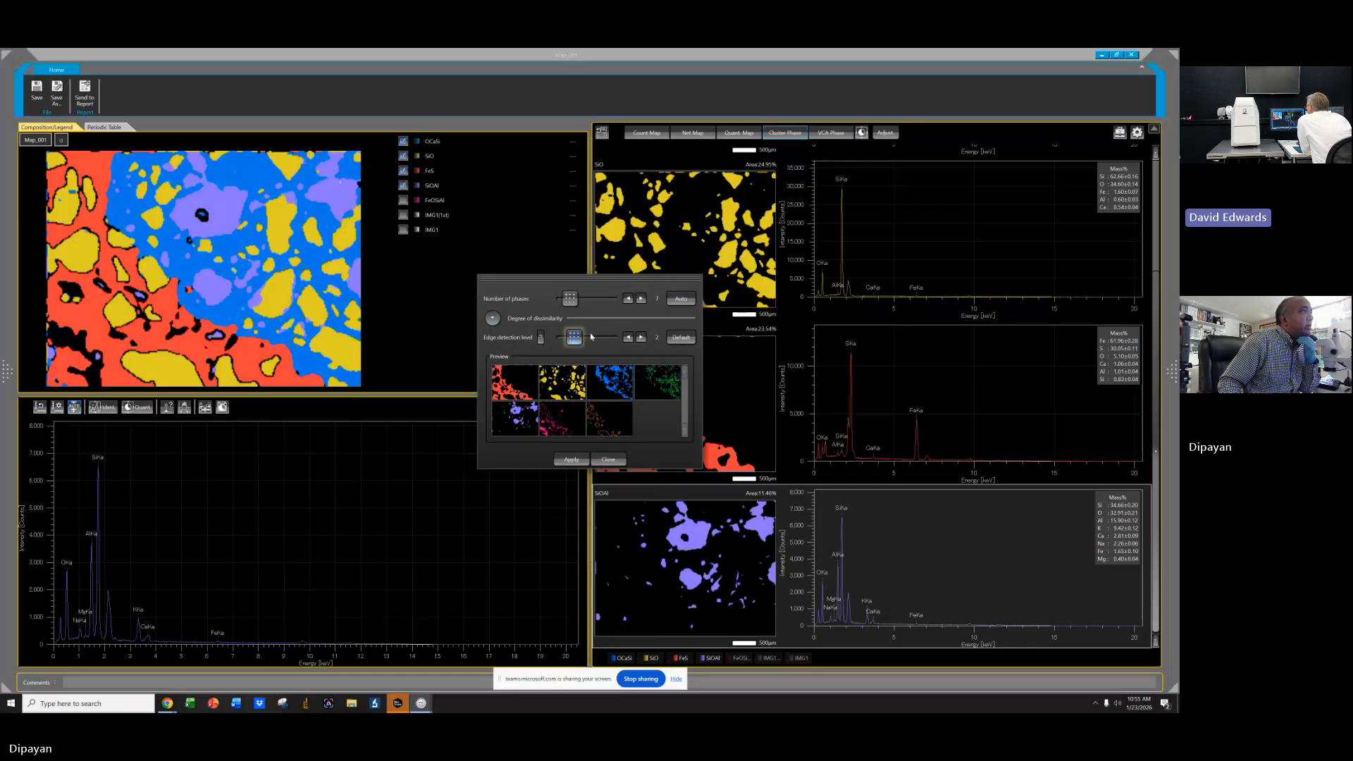
mouse_move(541, 340)
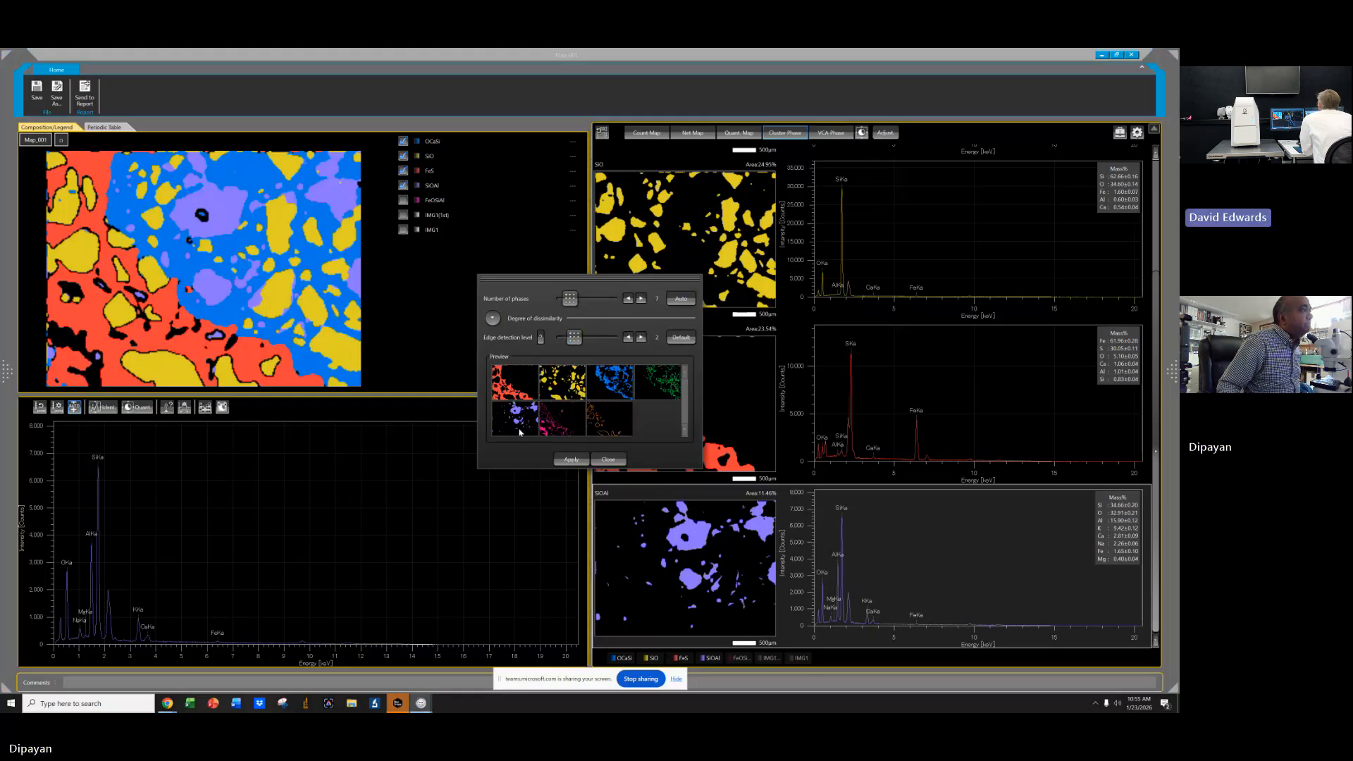
click(639, 337)
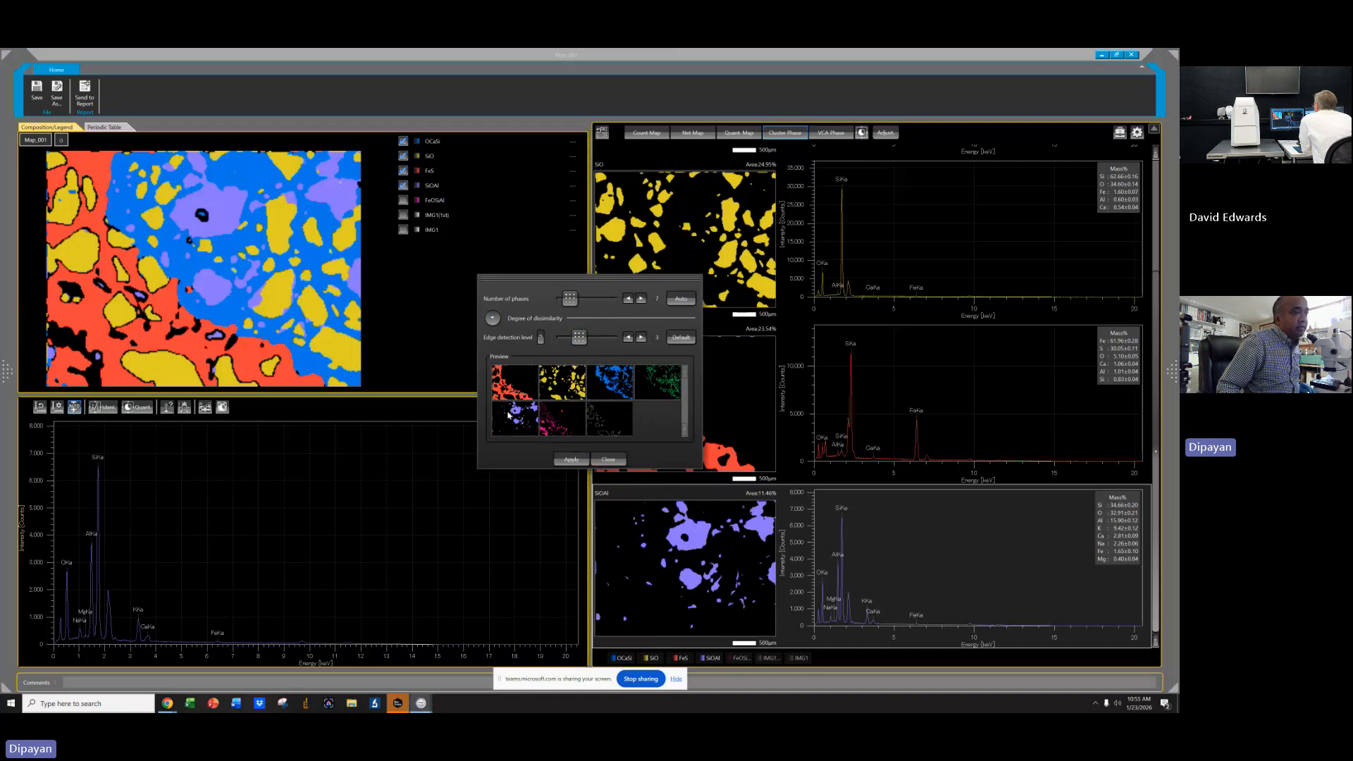
click(642, 338)
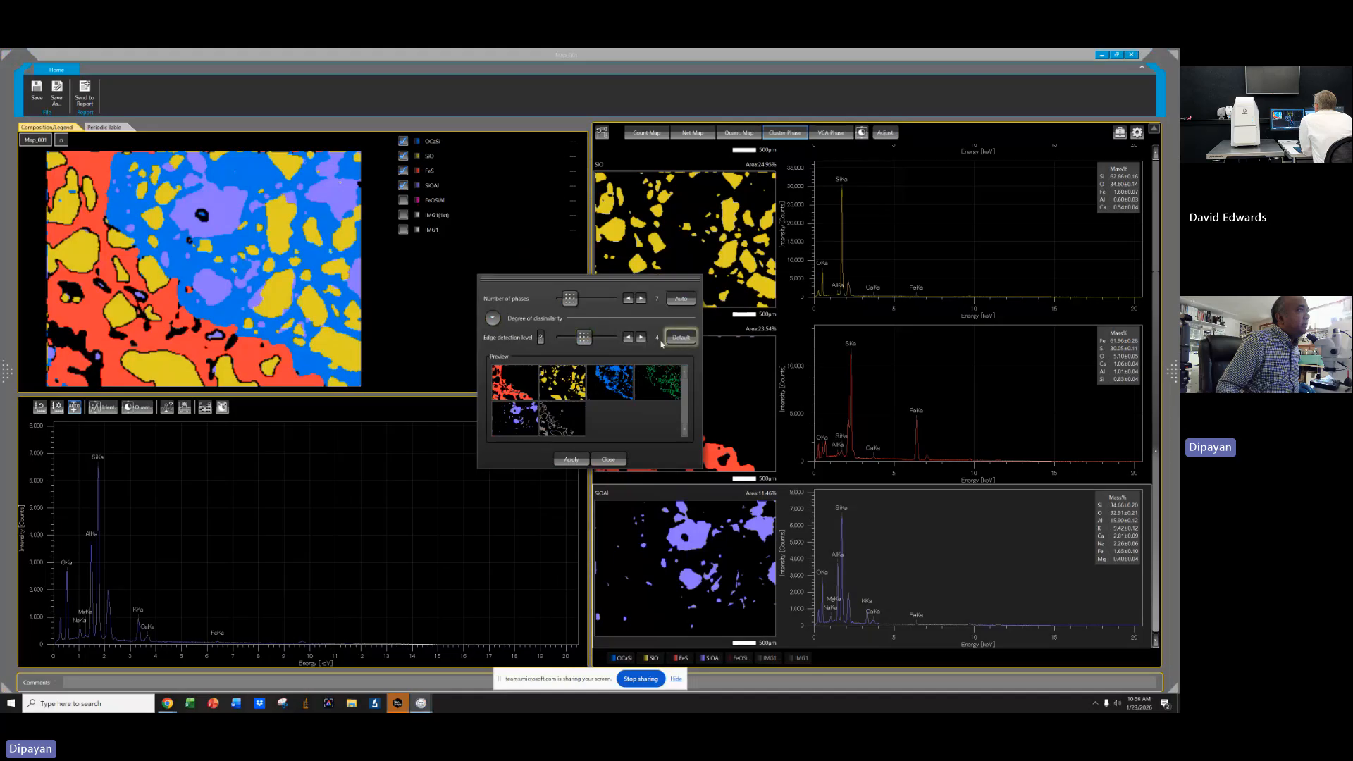
click(642, 299)
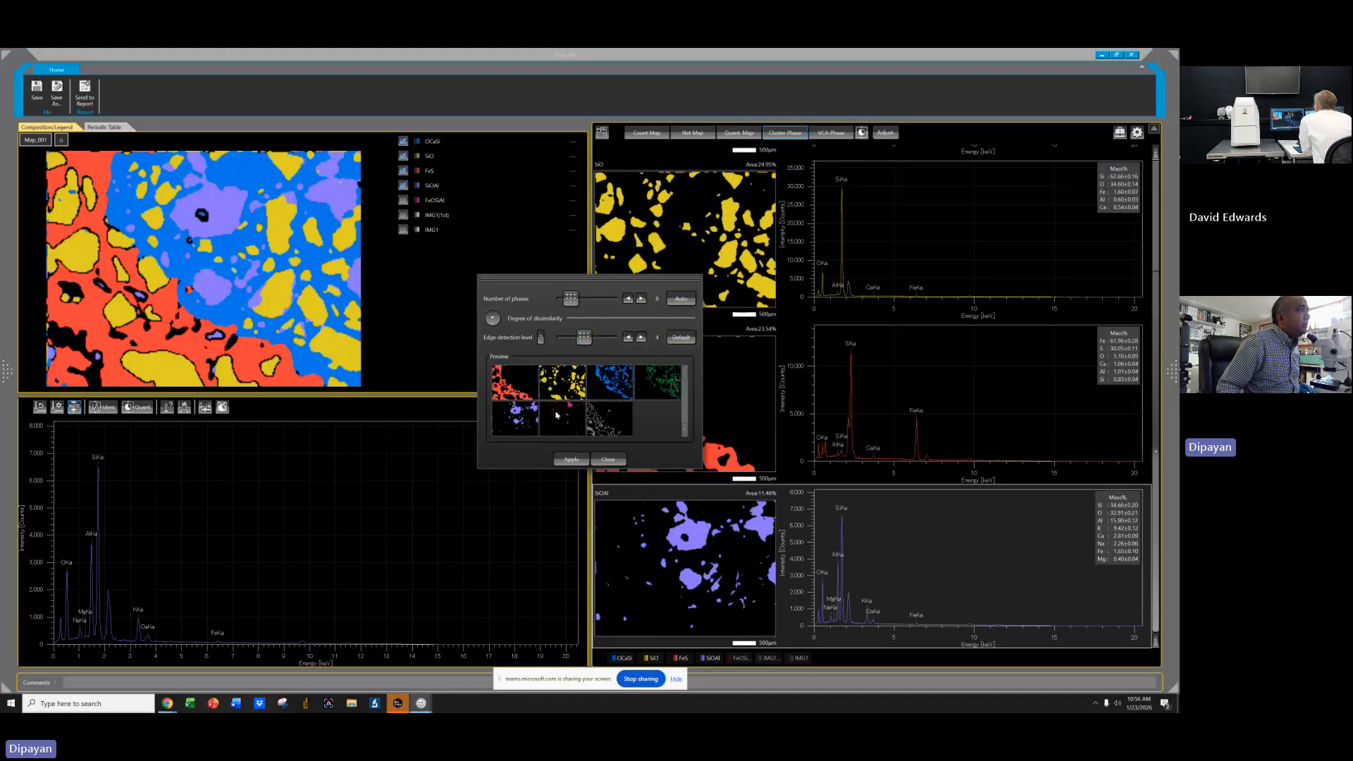
click(642, 299)
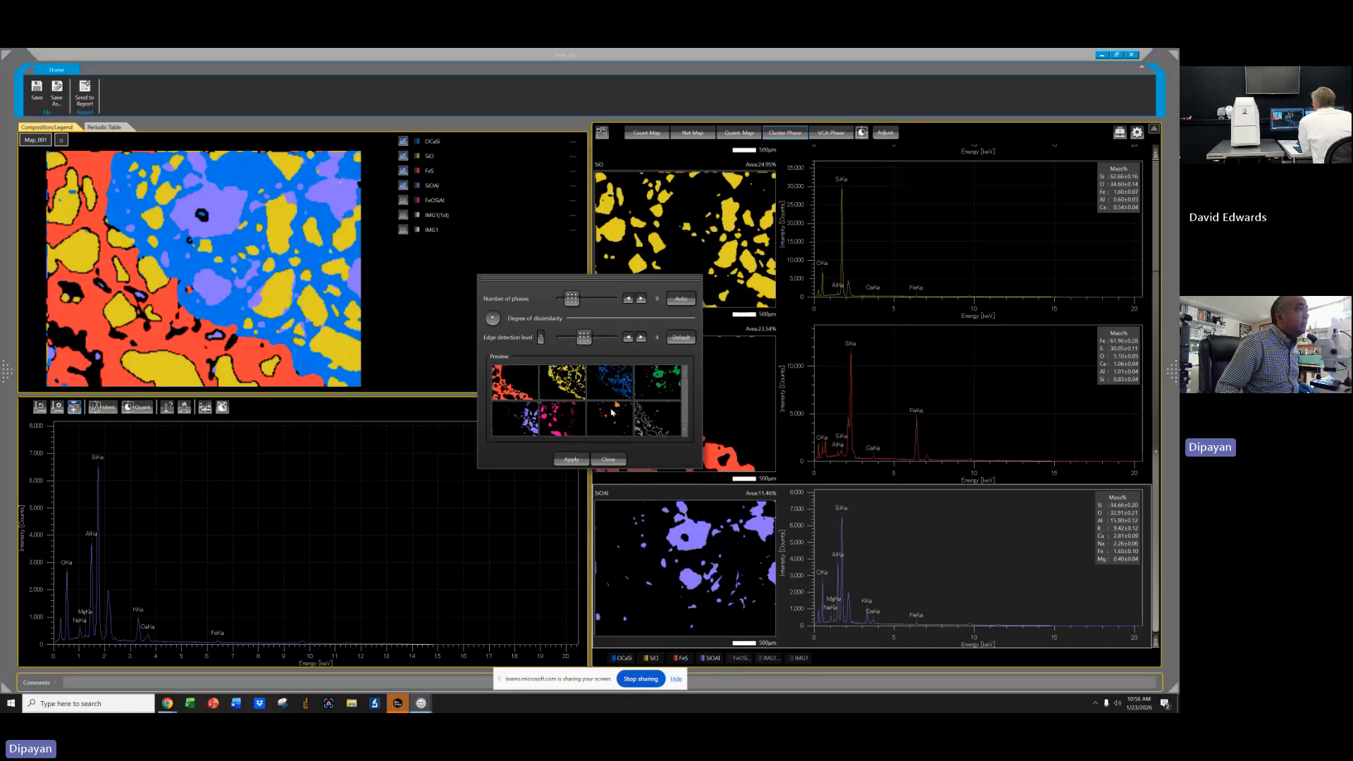
click(571, 459)
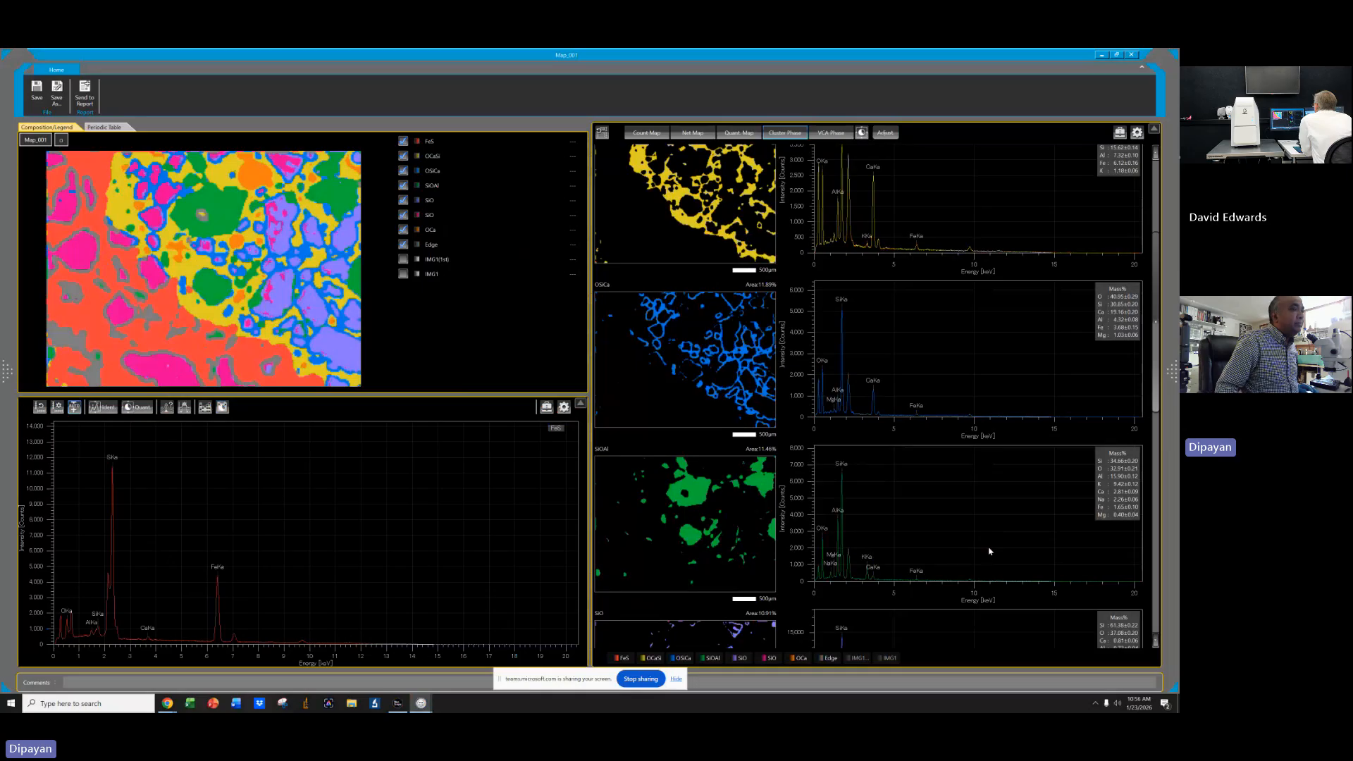
Rename the orange OCa phase to Voids.
scroll(990, 551, down, 10)
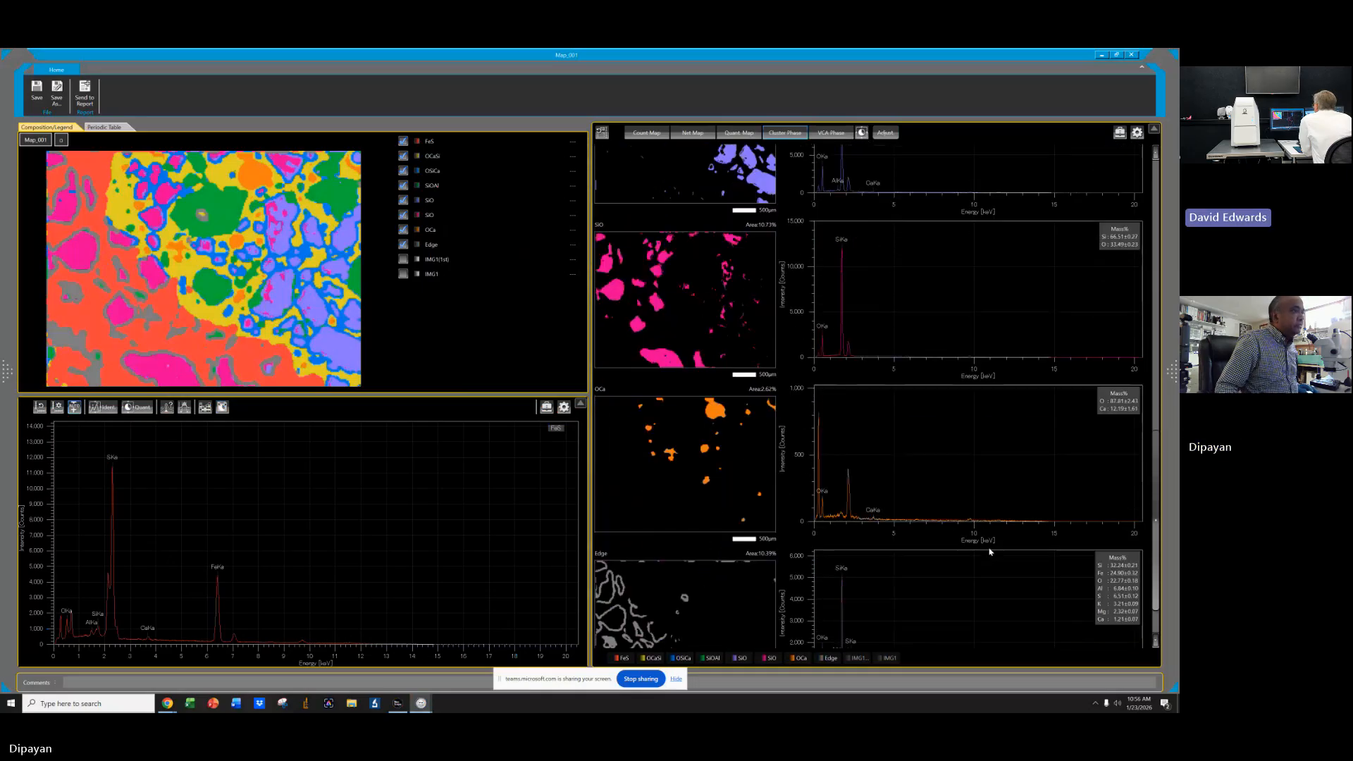
click(693, 399)
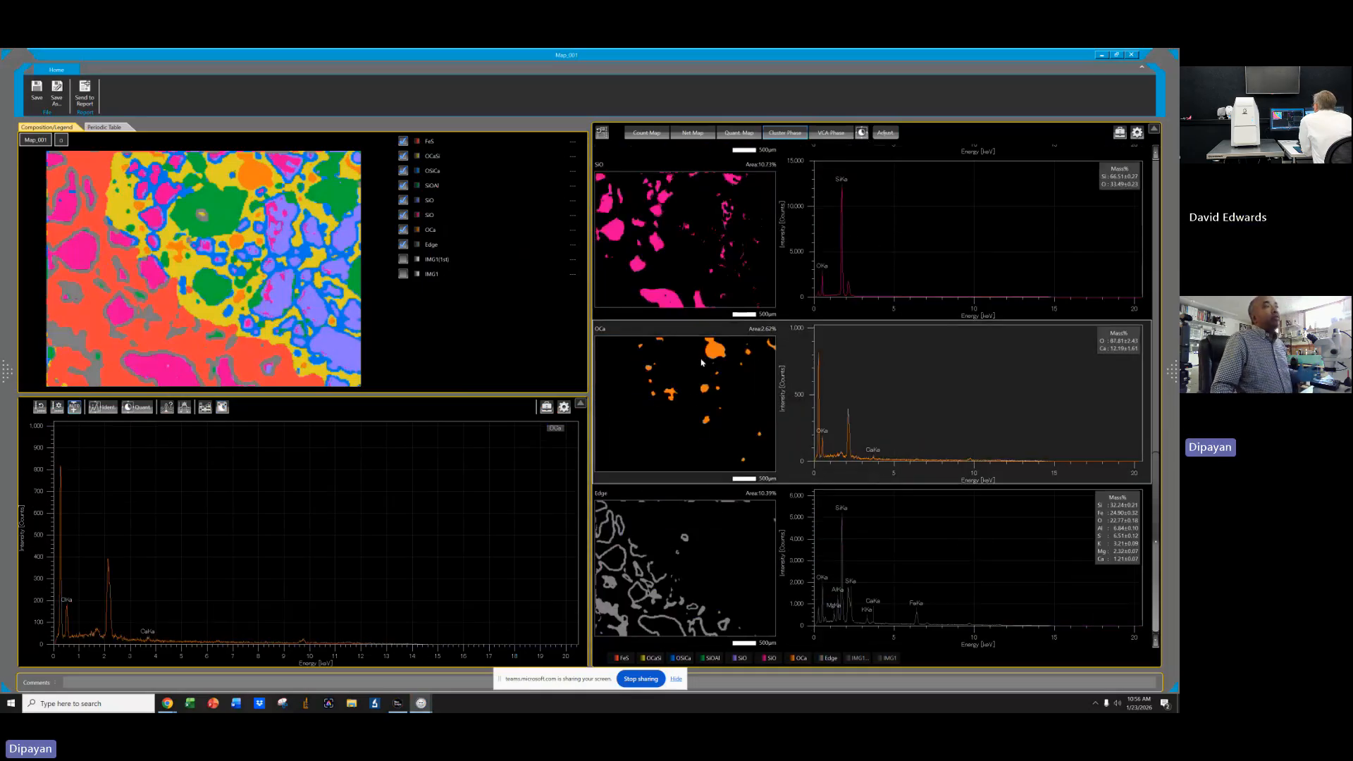
click(601, 328)
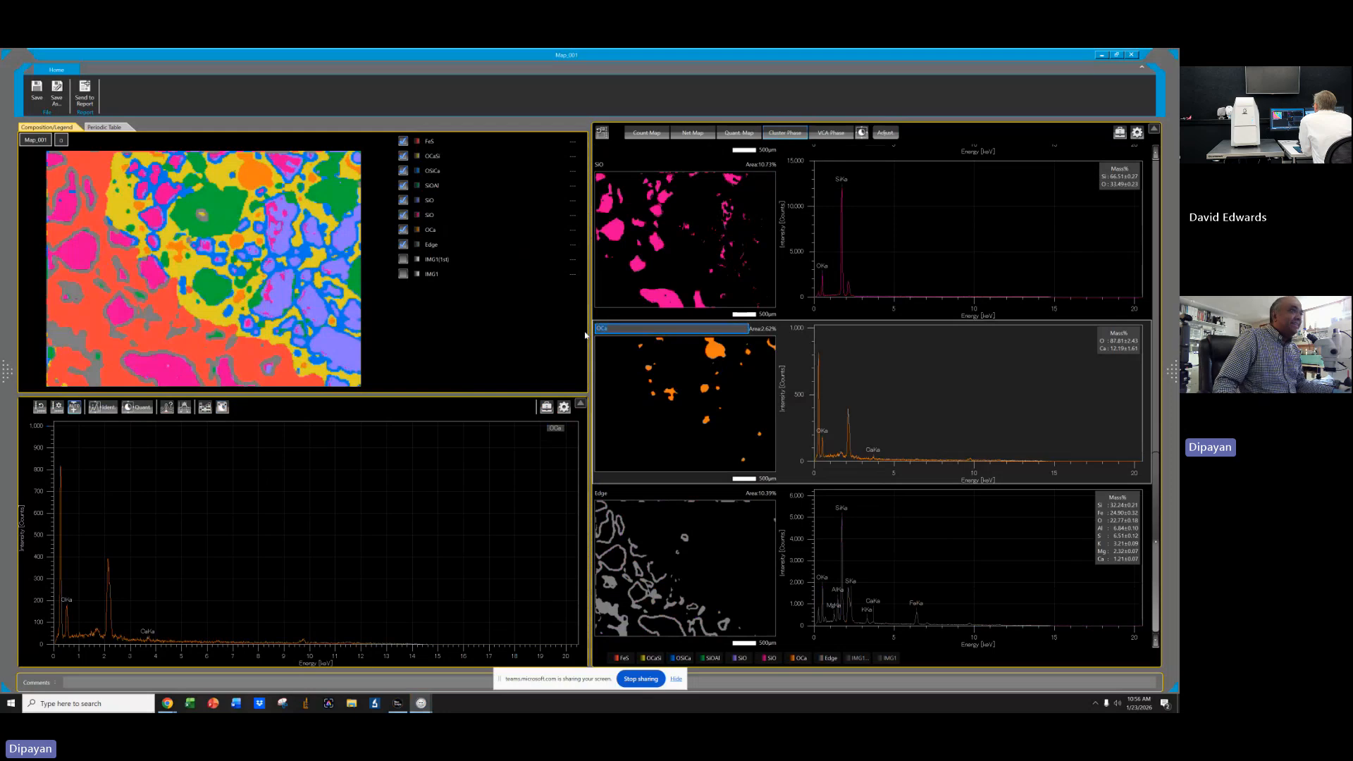
text(Voids)
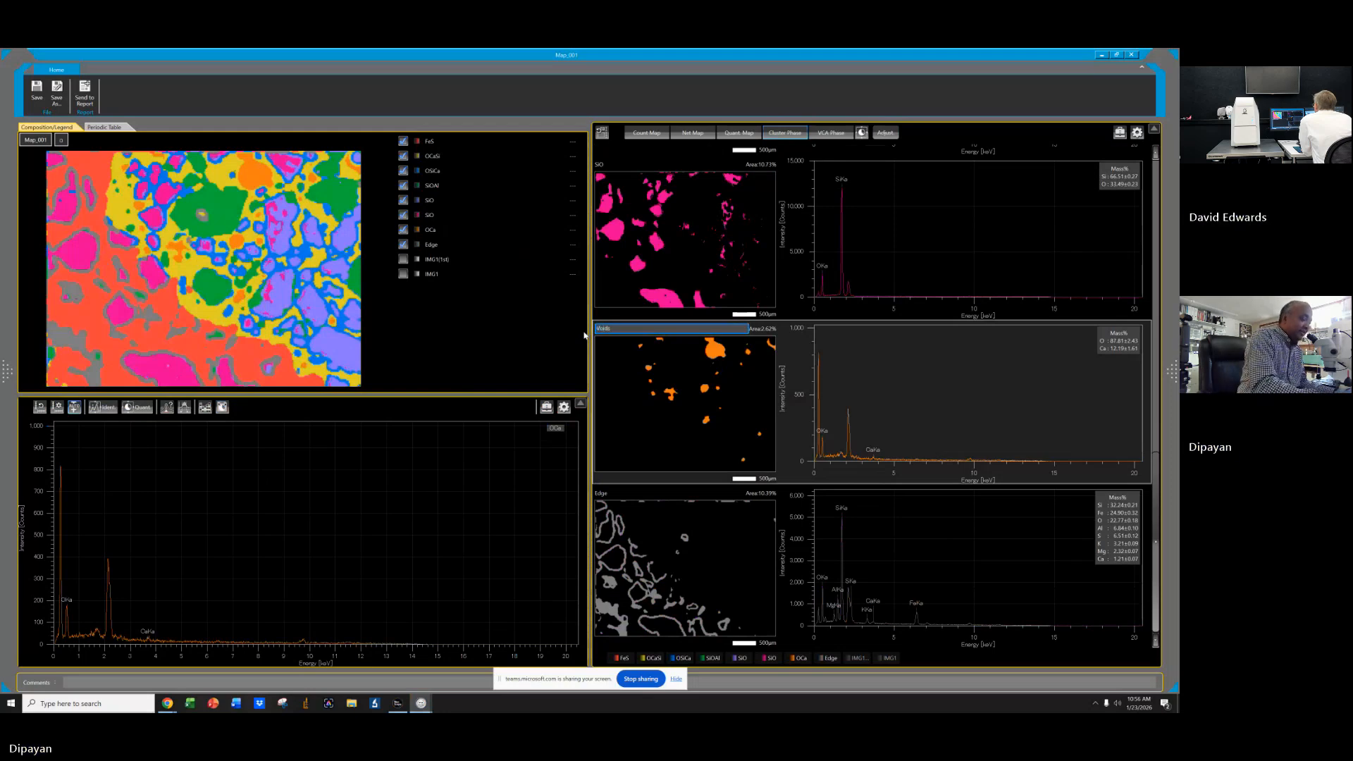
key(Return)
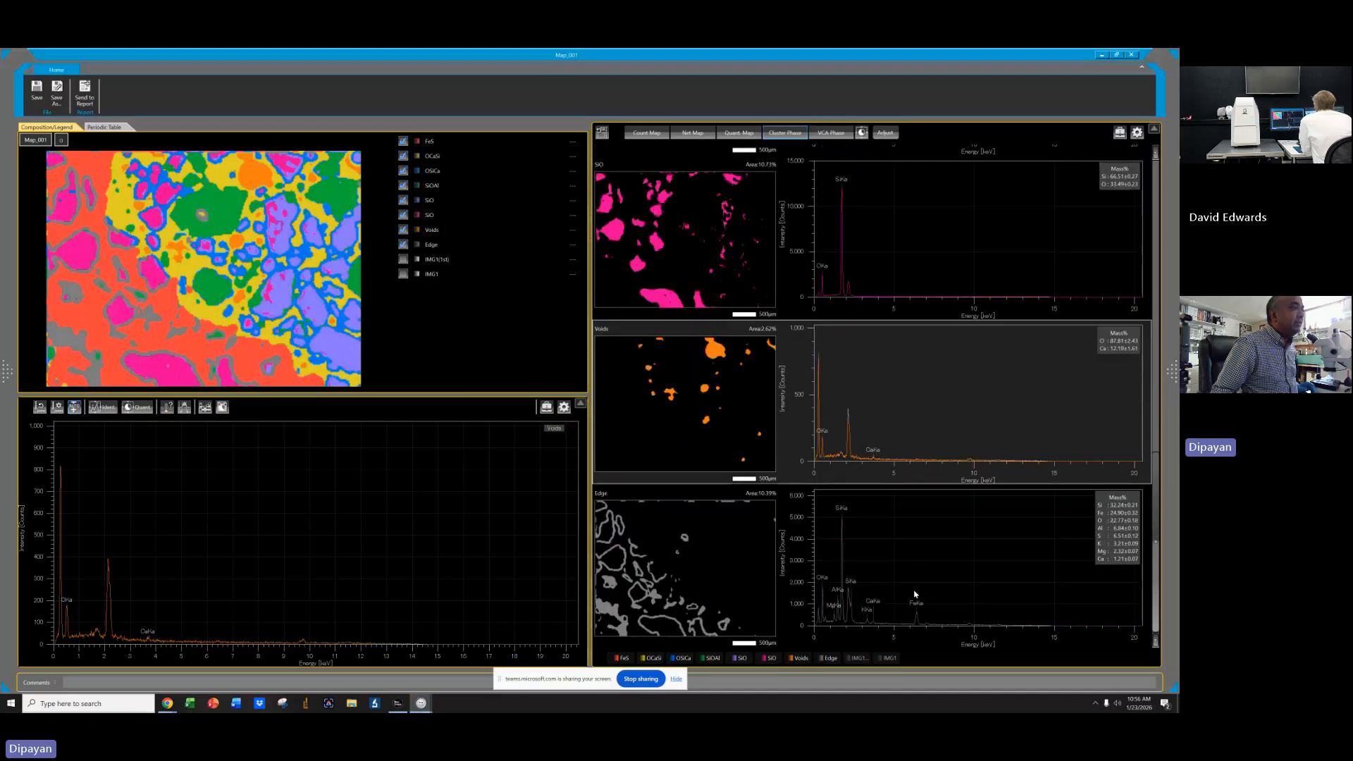
Hide the Edge phase on the composite phase map.
click(715, 567)
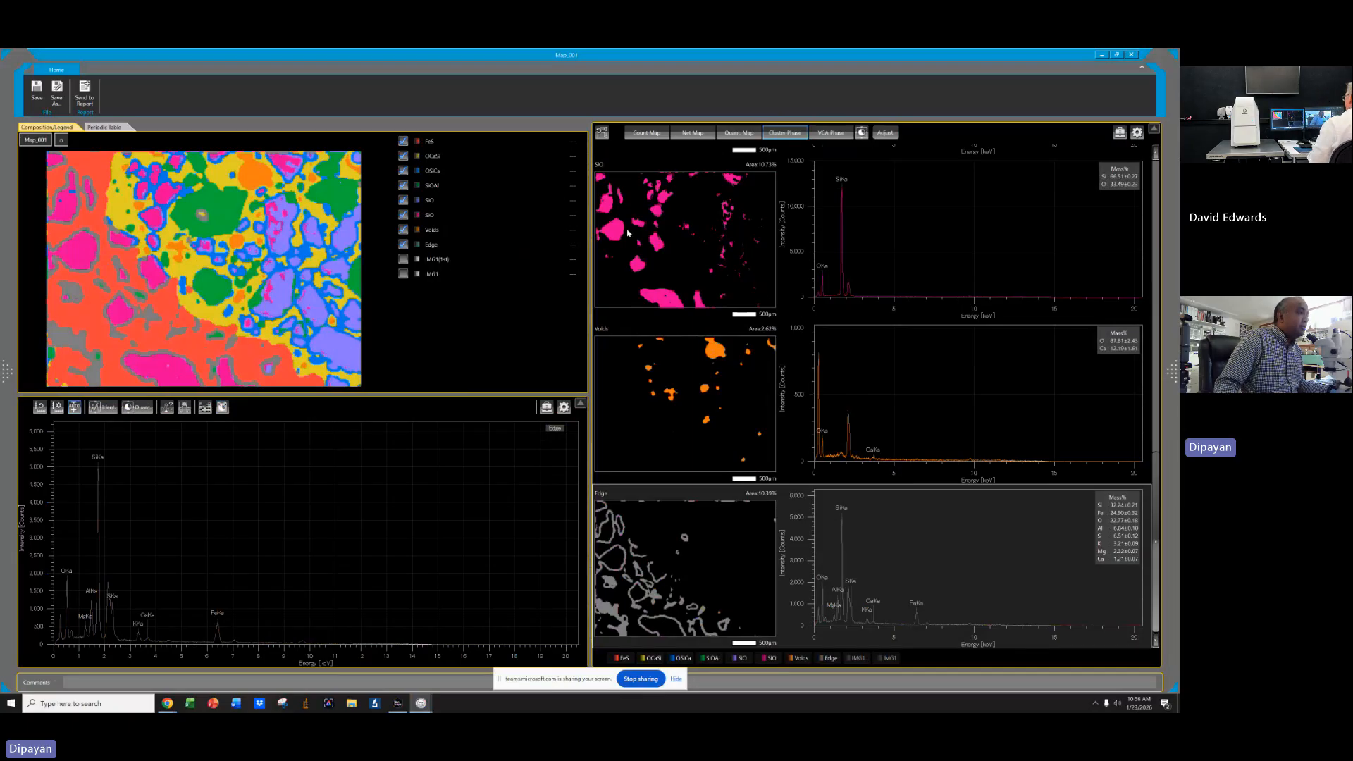
scroll(948, 441, up, 1)
scroll(948, 441, up, 4)
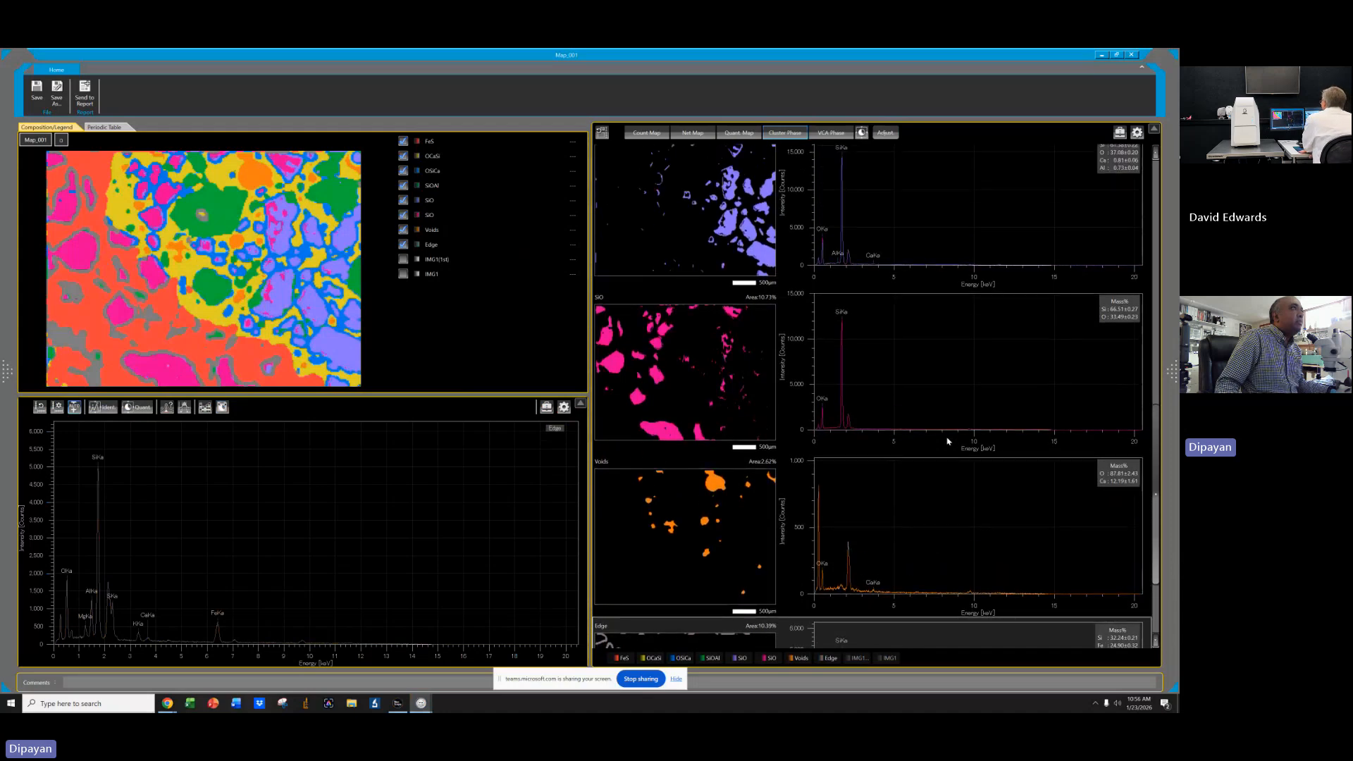
scroll(905, 386, down, 5)
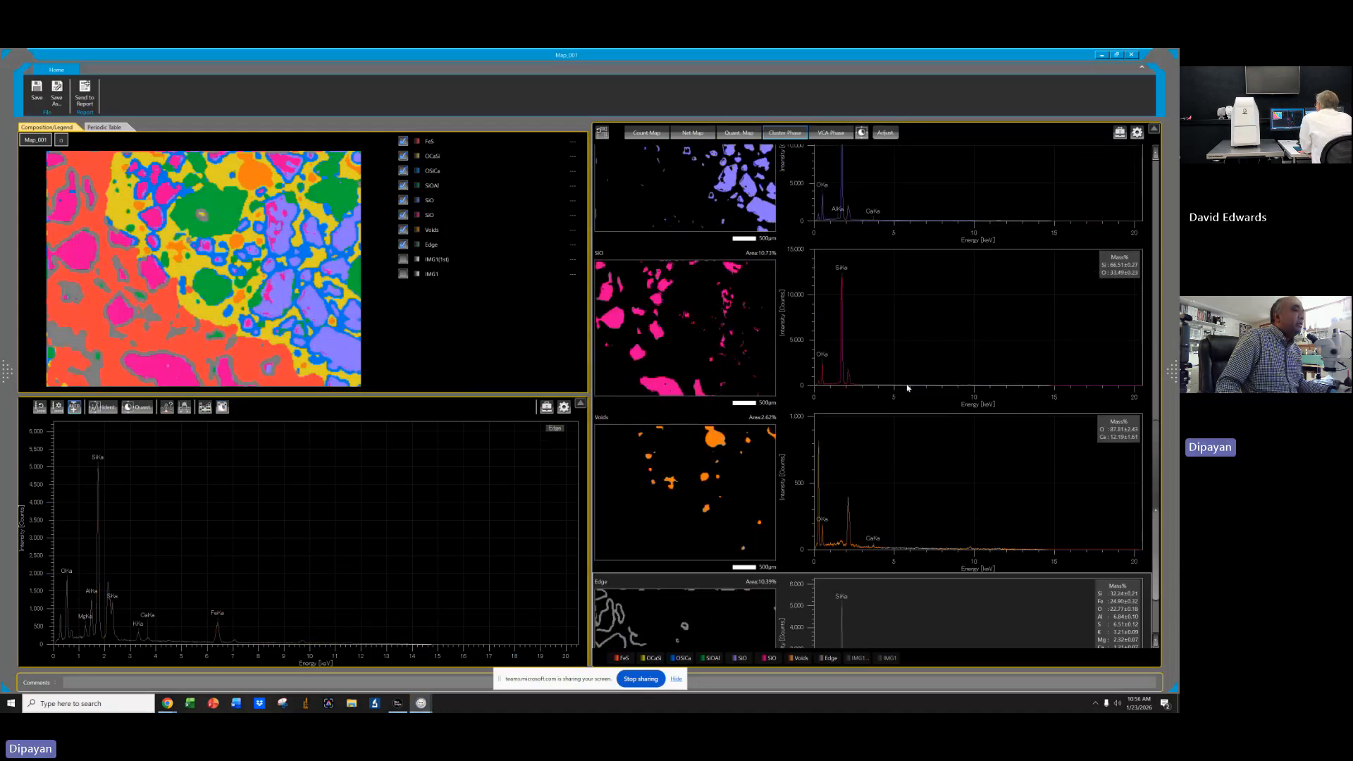
click(404, 244)
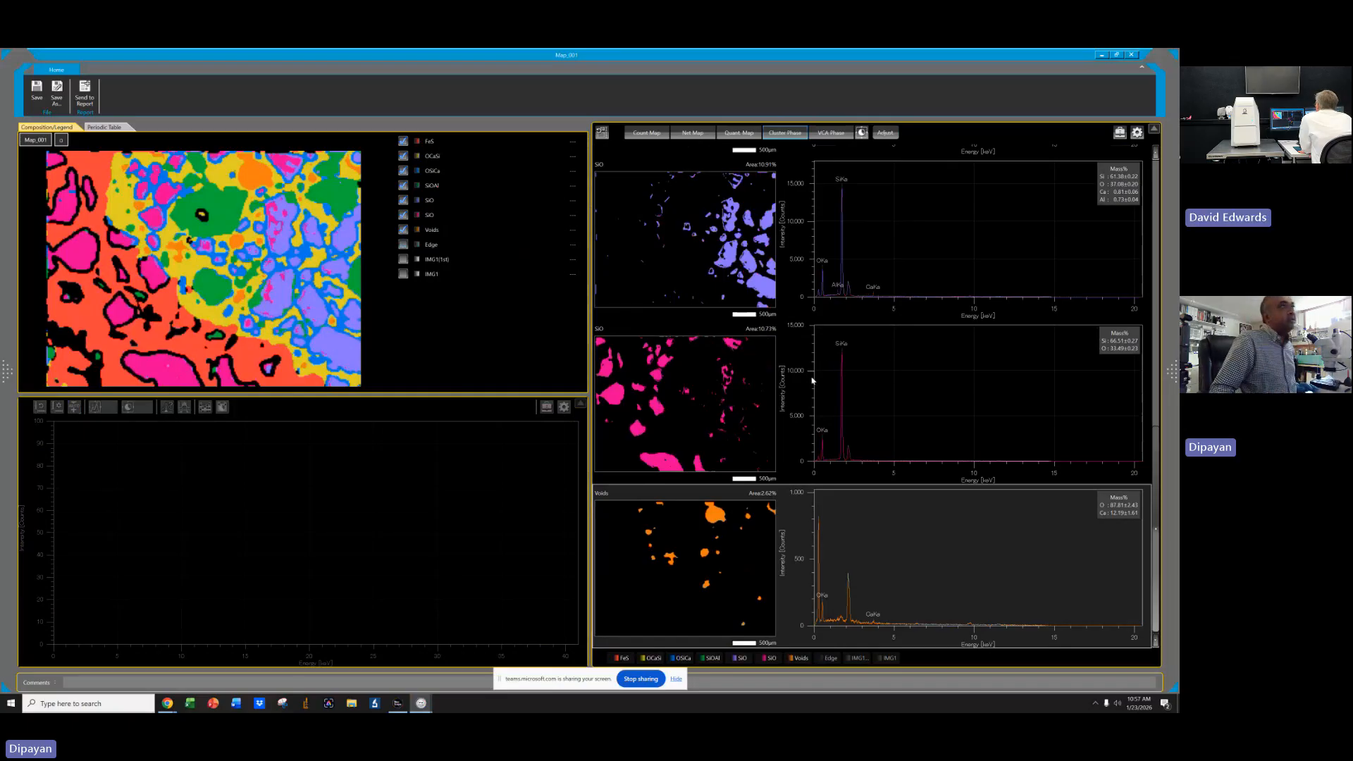
Show the Edge phase on the composite phase map again.
scroll(938, 373, up, 3)
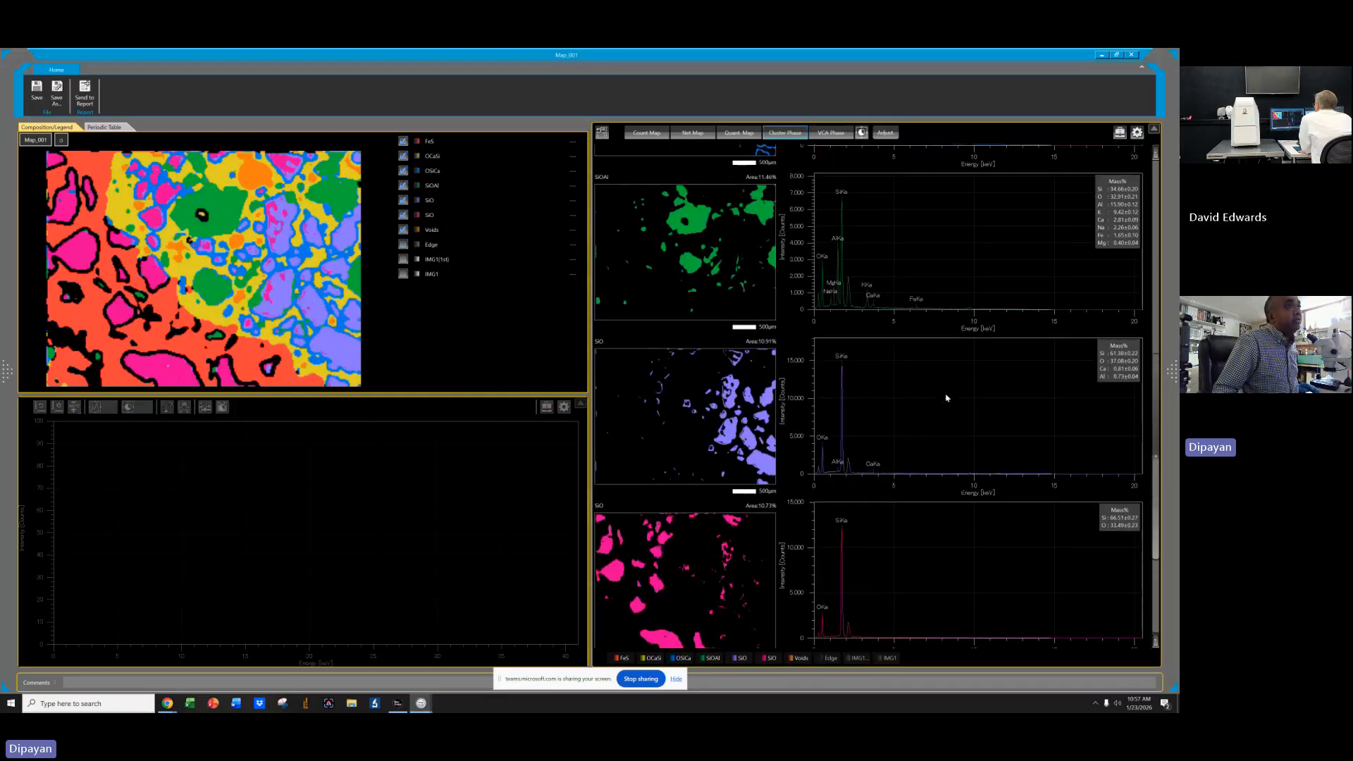
scroll(945, 396, up, 3)
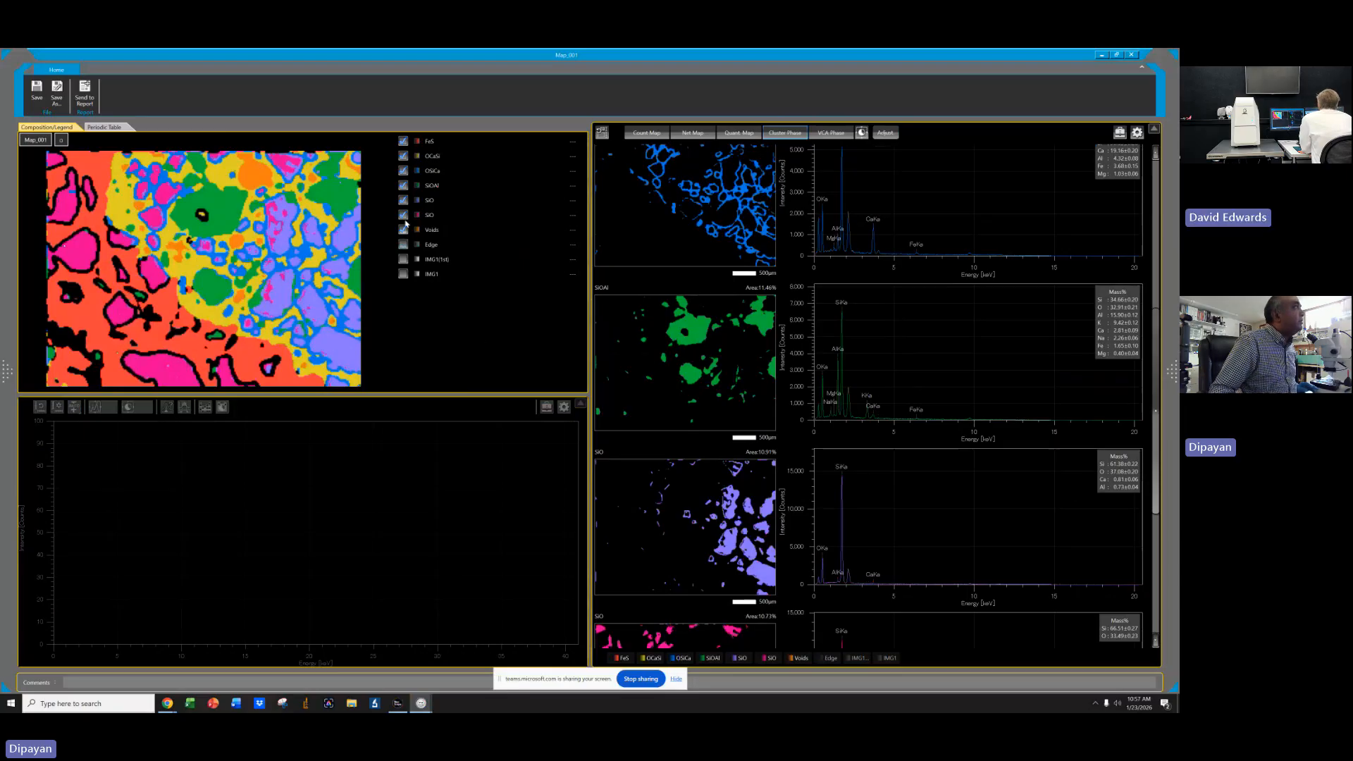
click(403, 245)
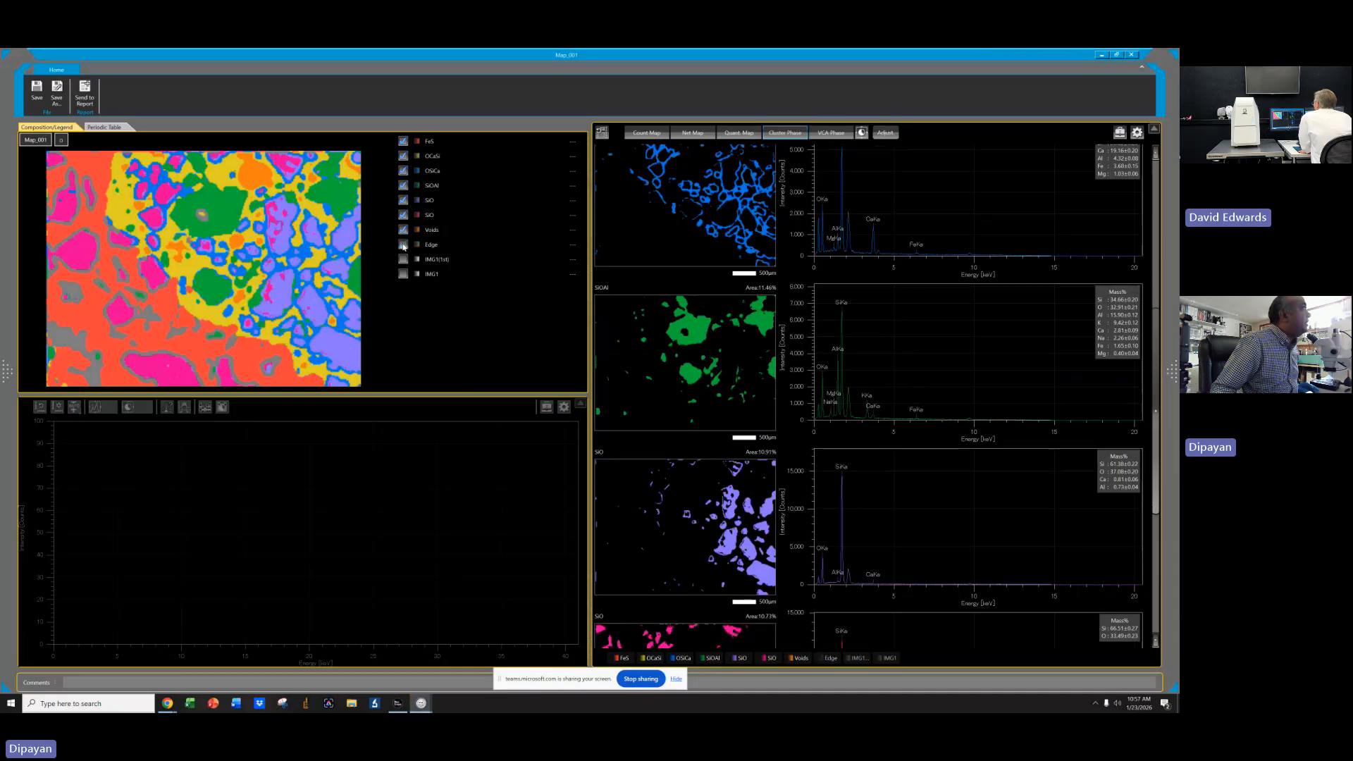
click(403, 245)
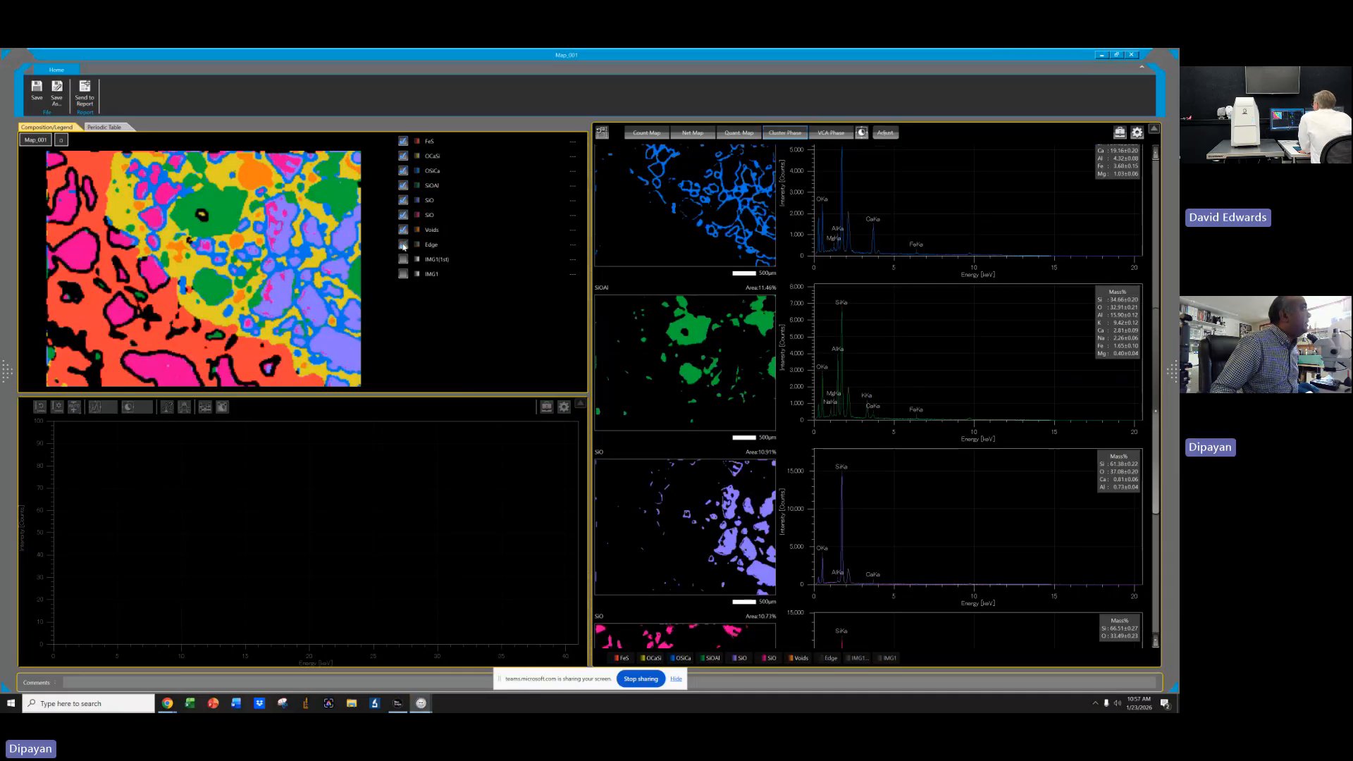
click(403, 245)
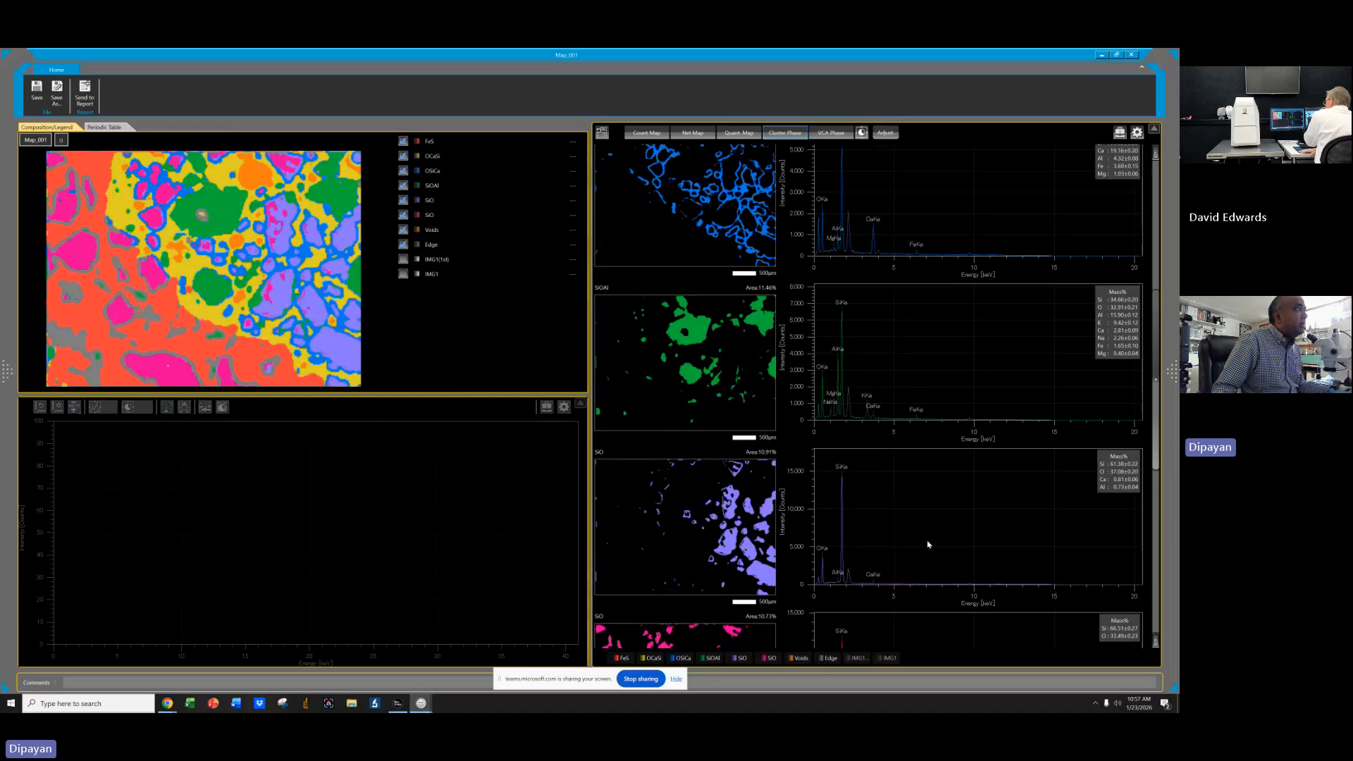
Combine the Edge phase into the pink SiO phase.
scroll(935, 545, down, 8)
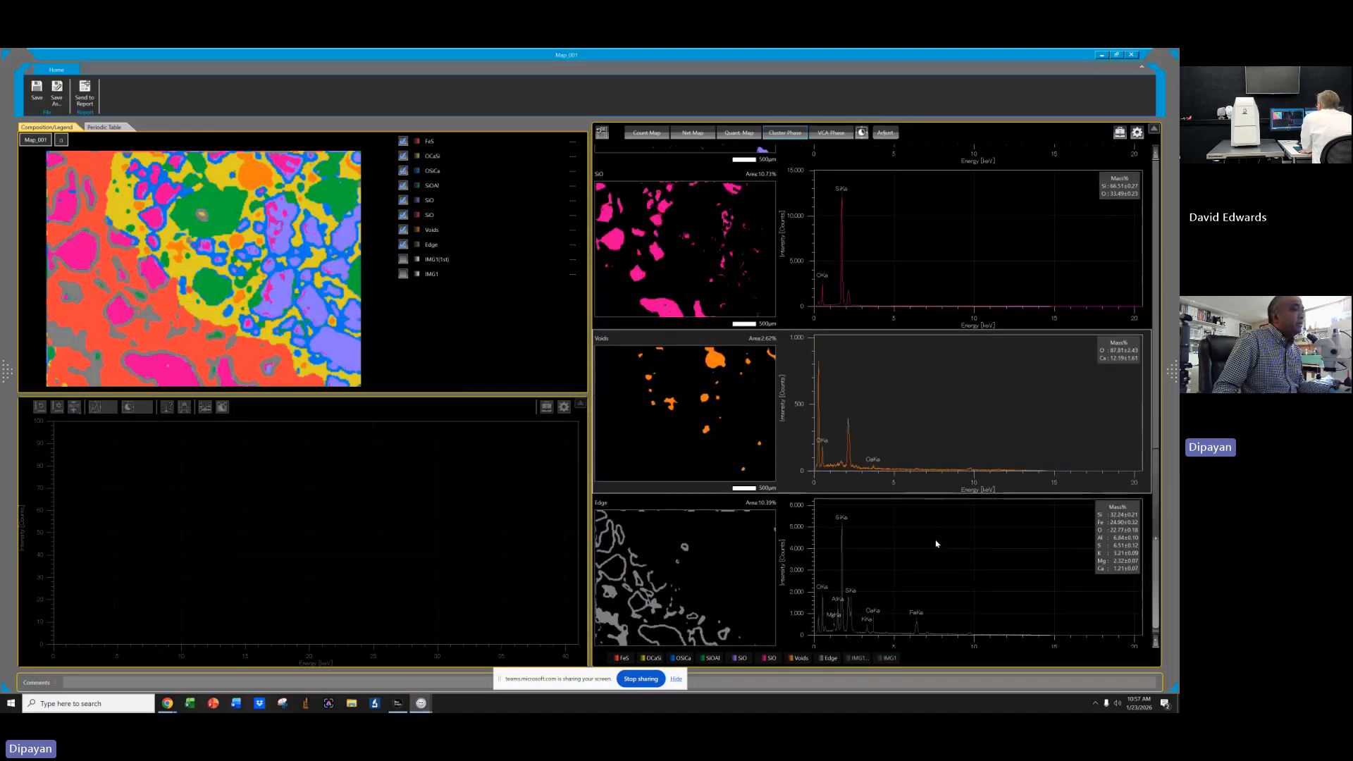
click(731, 586)
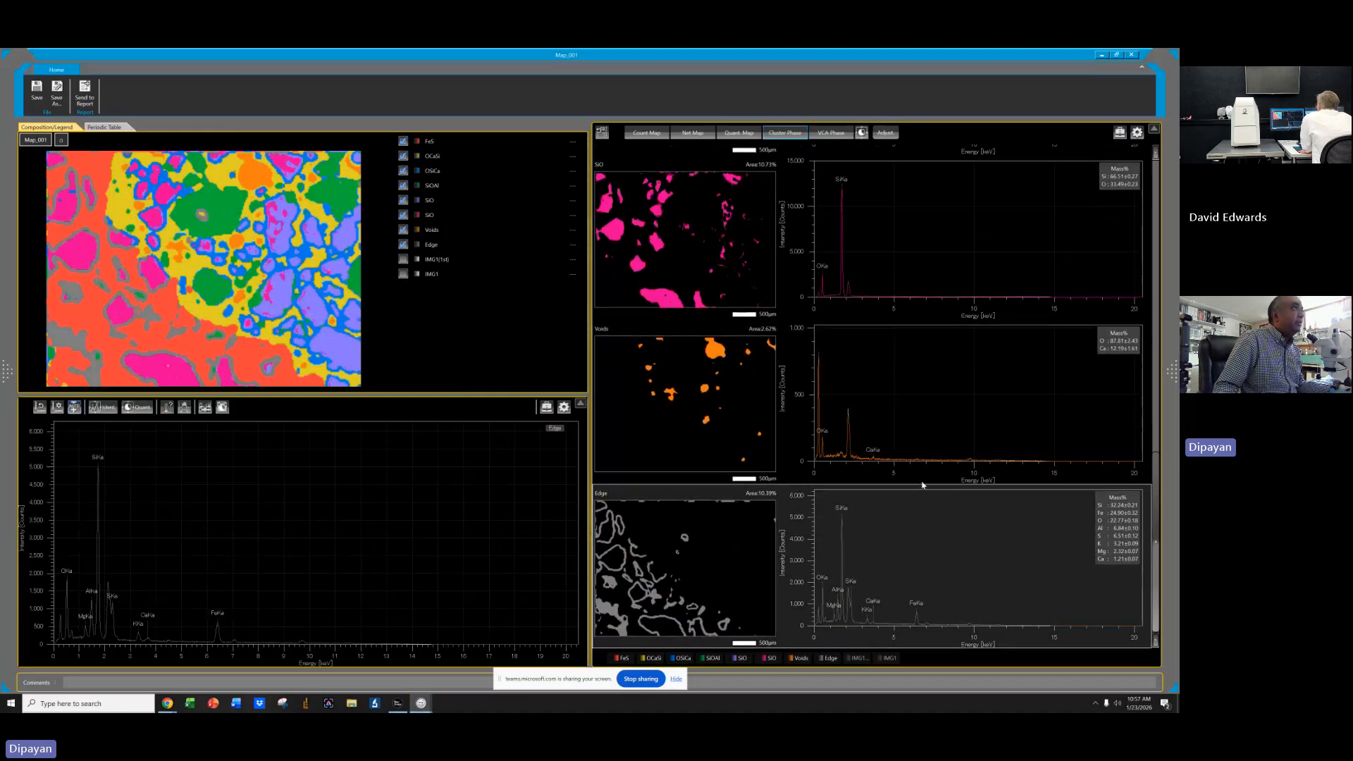
scroll(923, 485, up, 1)
click(741, 243)
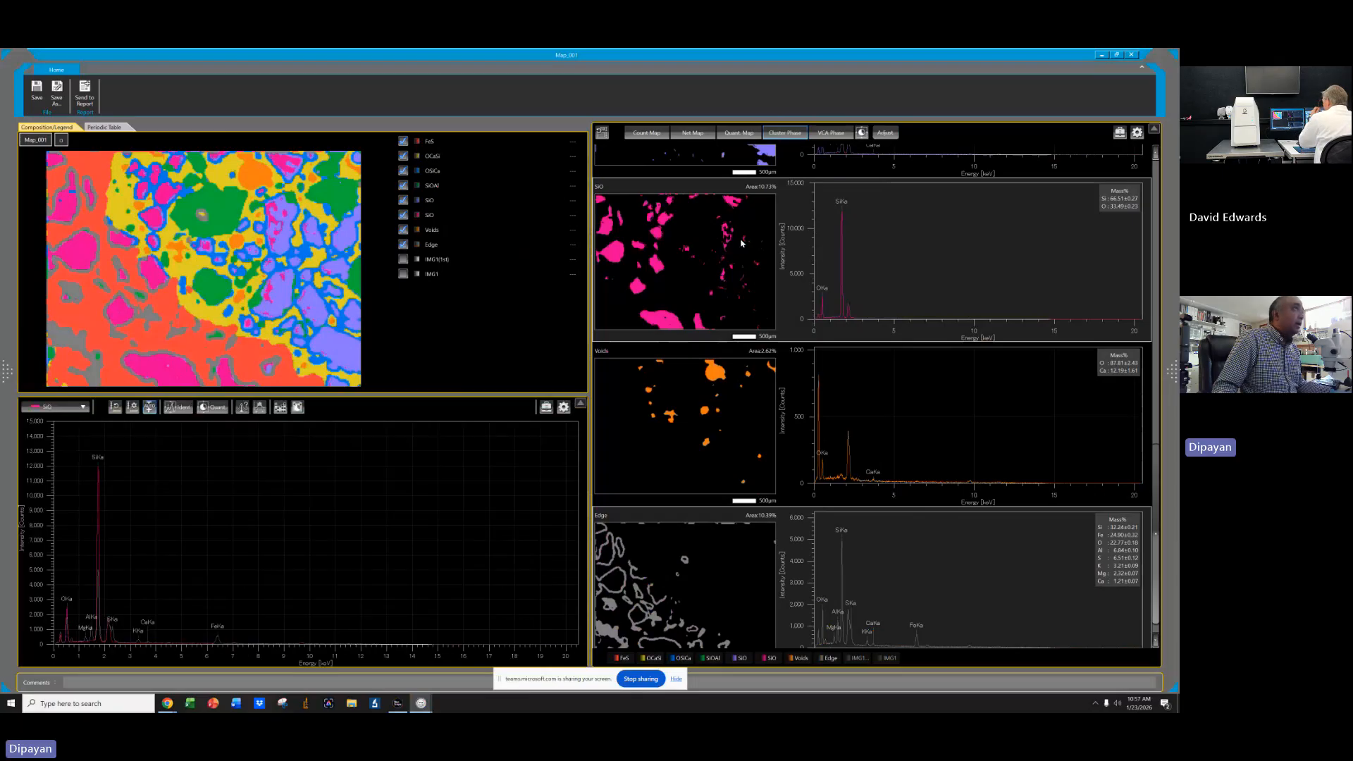
right_click(742, 244)
click(765, 253)
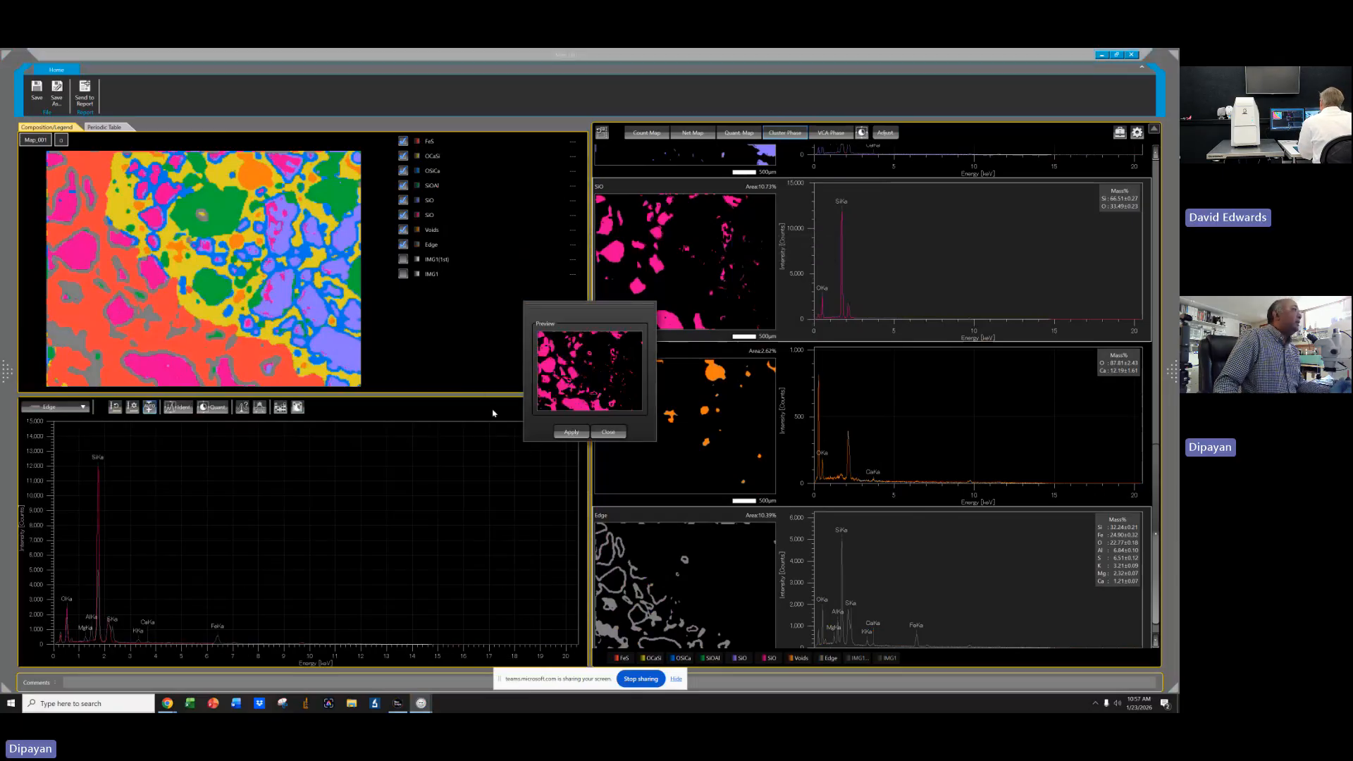
click(571, 433)
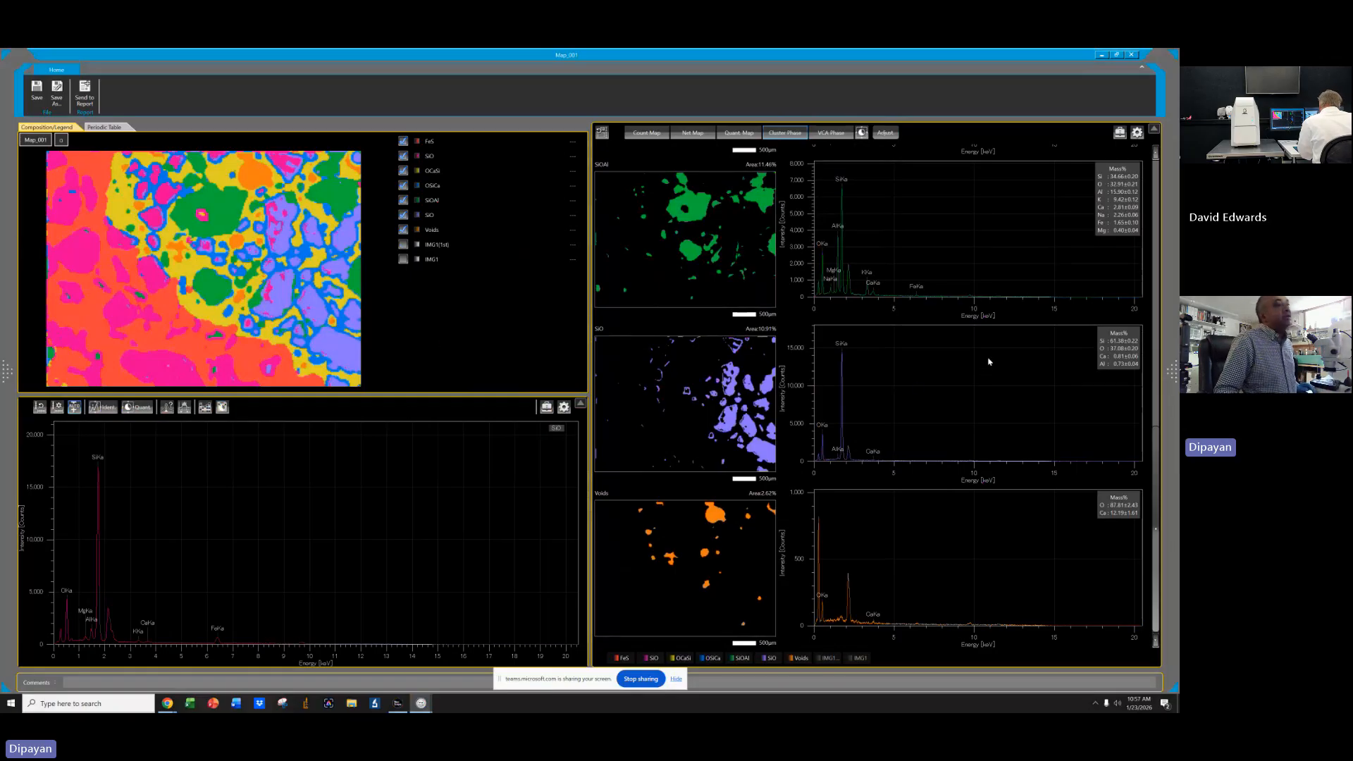
Review the refined phase maps and their spectra.
scroll(993, 356, up, 3)
scroll(992, 356, up, 4)
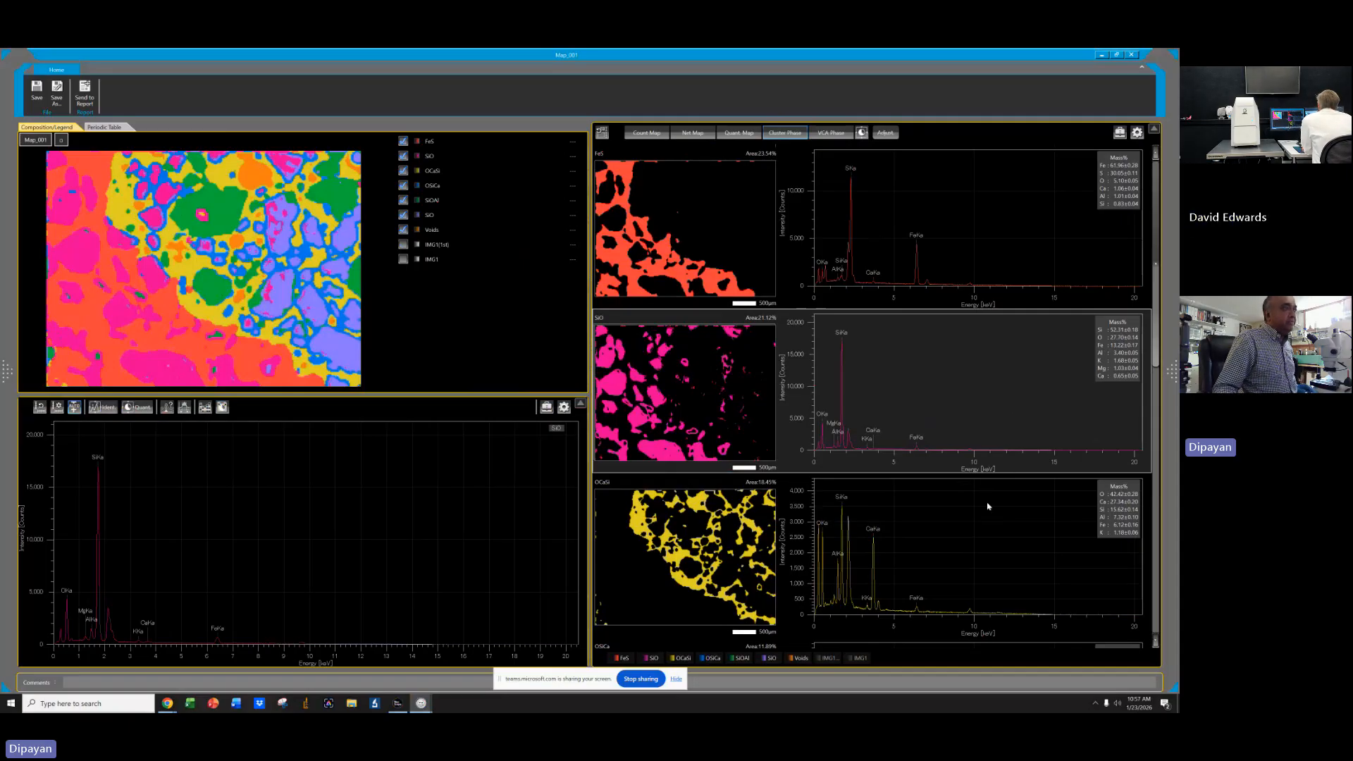
scroll(988, 504, down, 5)
scroll(988, 519, down, 2)
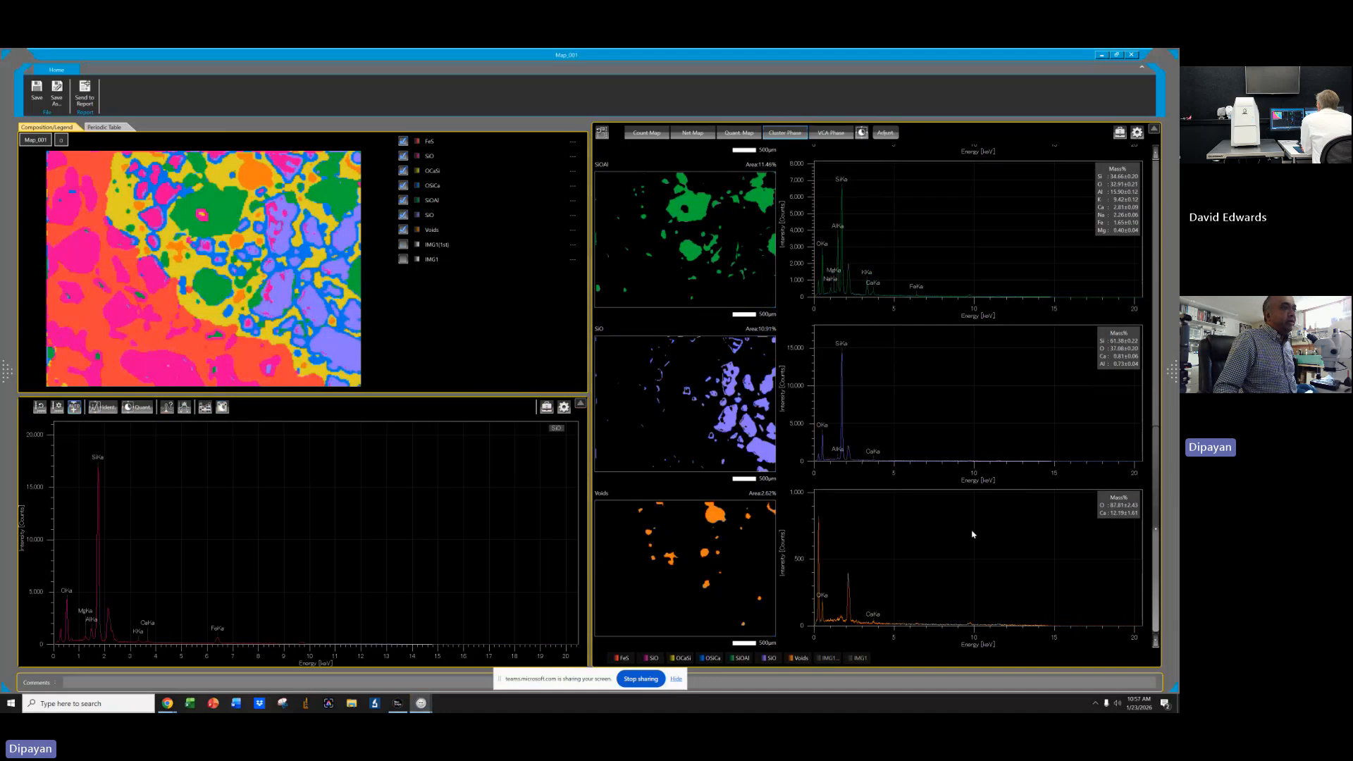
scroll(983, 522, up, 3)
scroll(994, 518, up, 1)
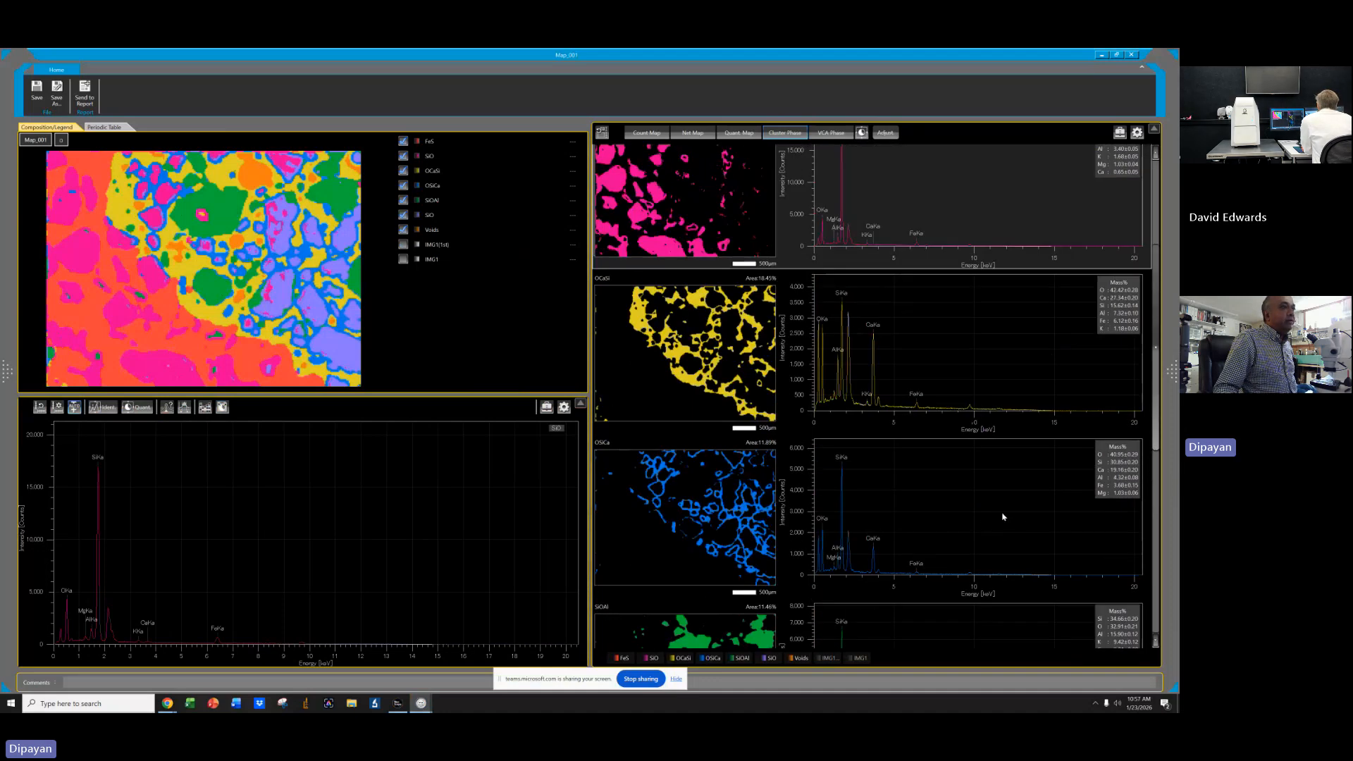
scroll(1008, 516, up, 2)
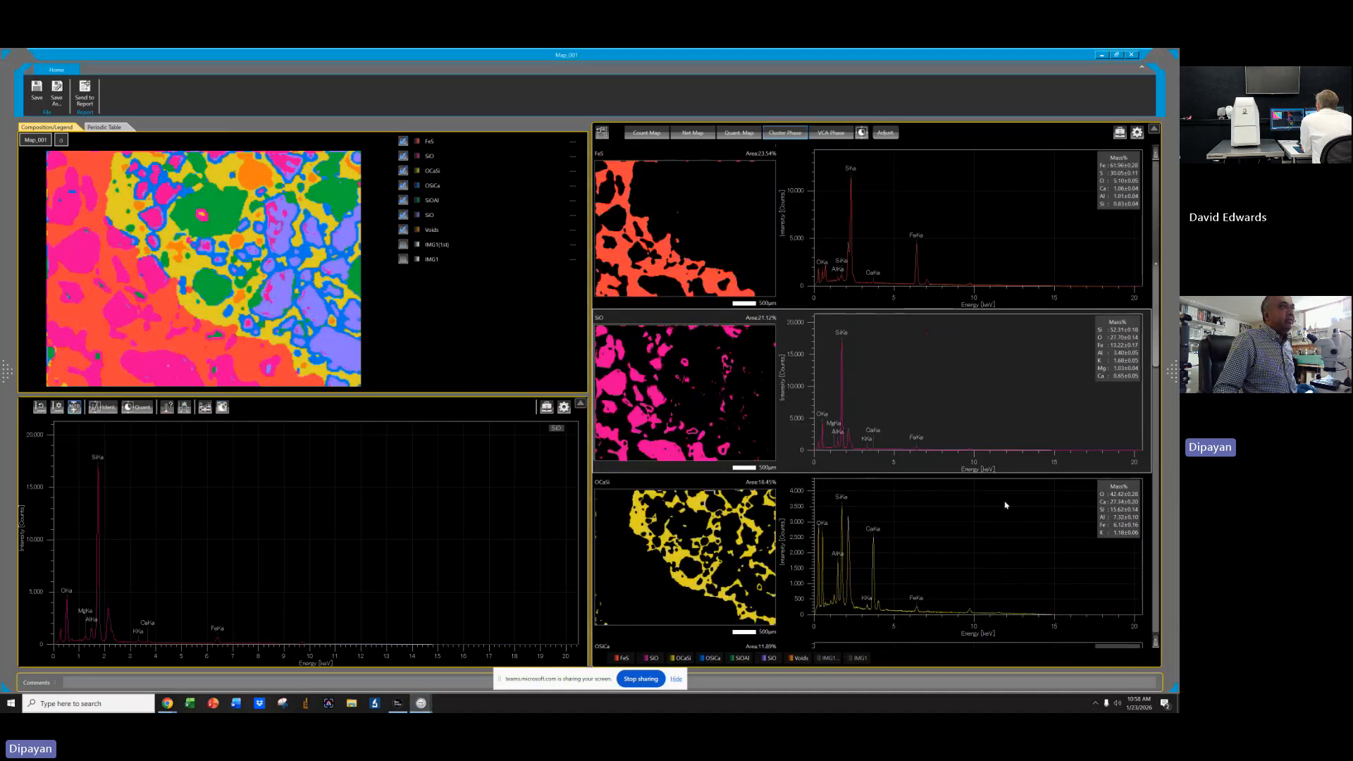
scroll(1006, 502, down, 2)
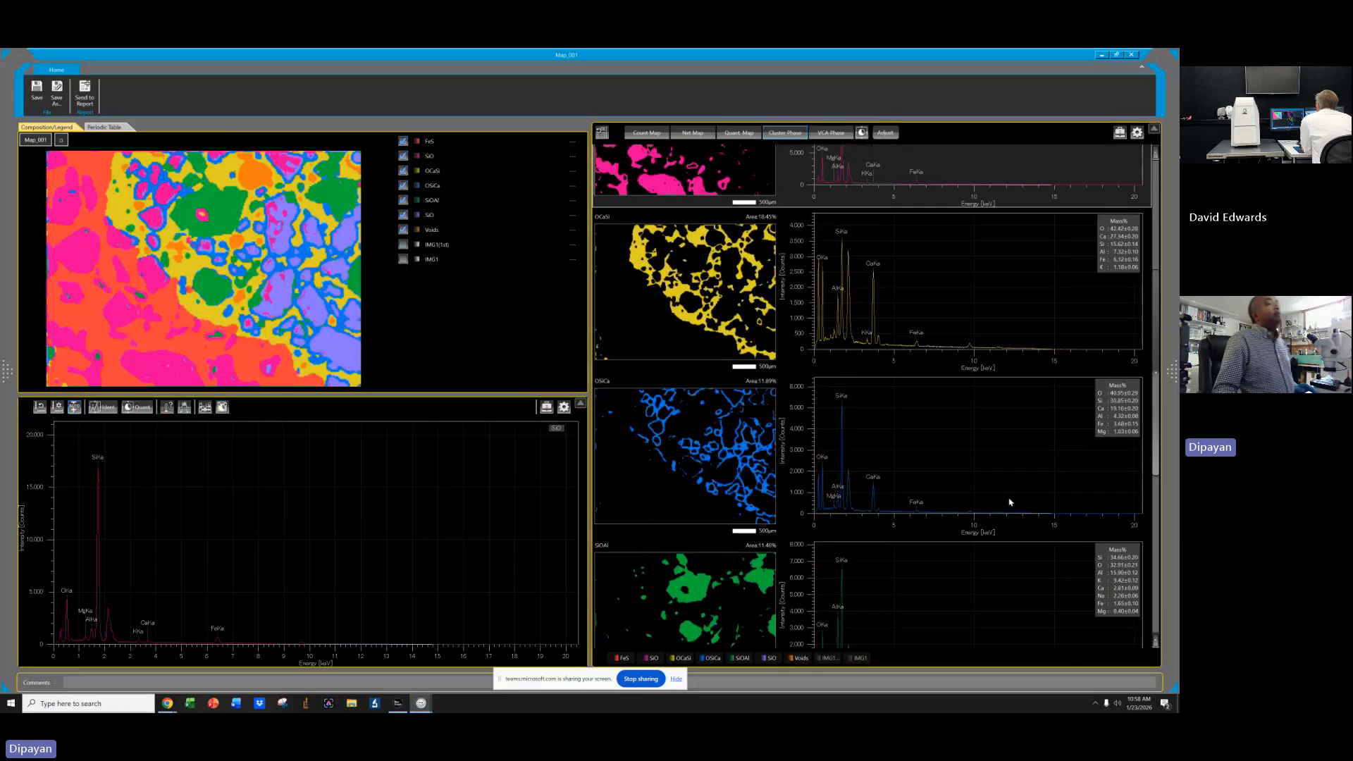
scroll(1004, 487, up, 2)
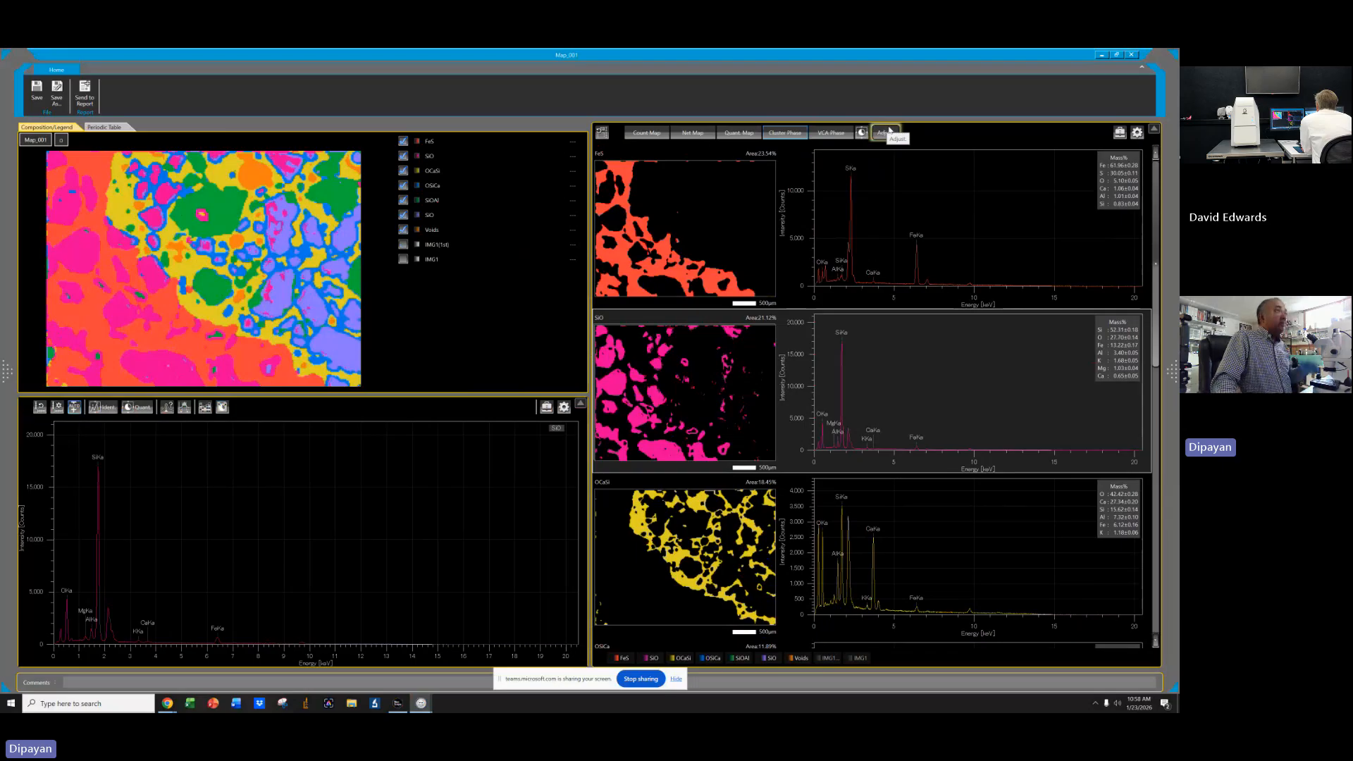
scroll(958, 556, down, 5)
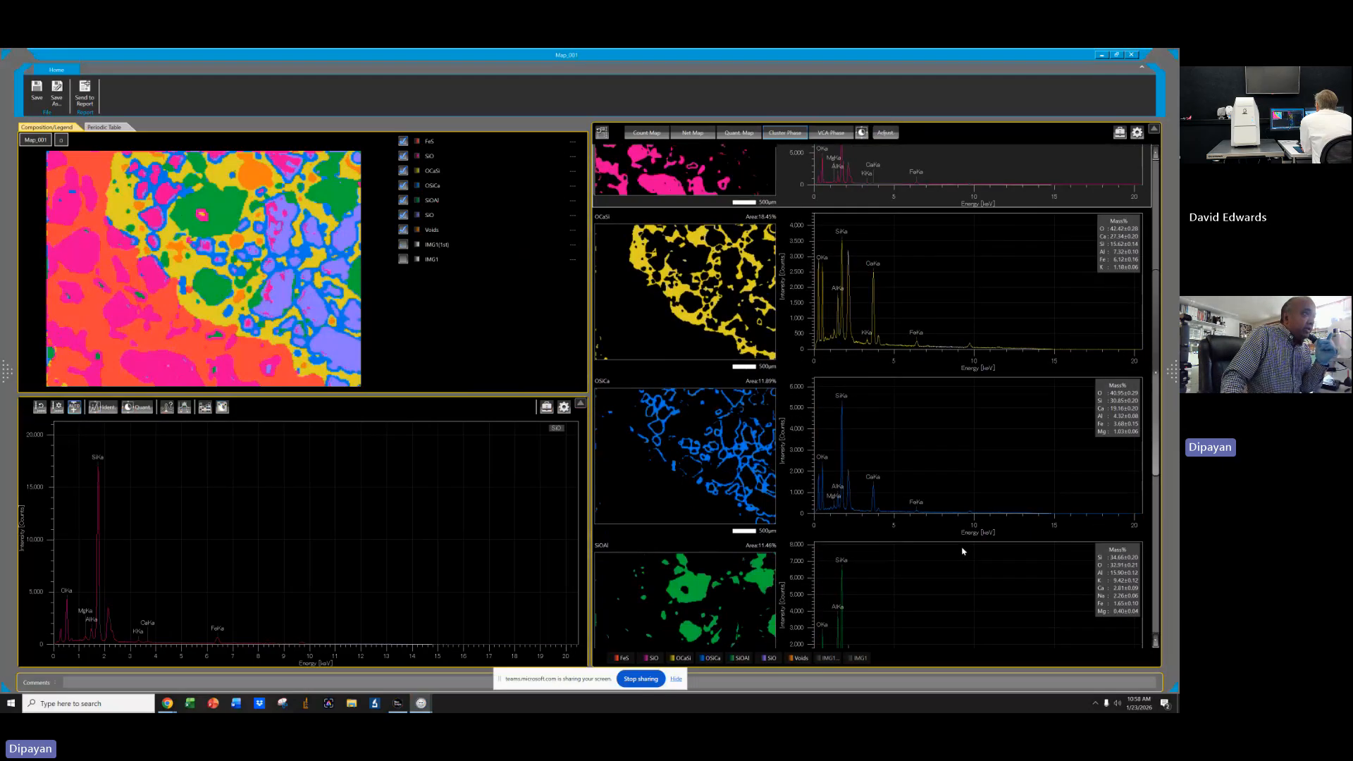
scroll(962, 552, down, 2)
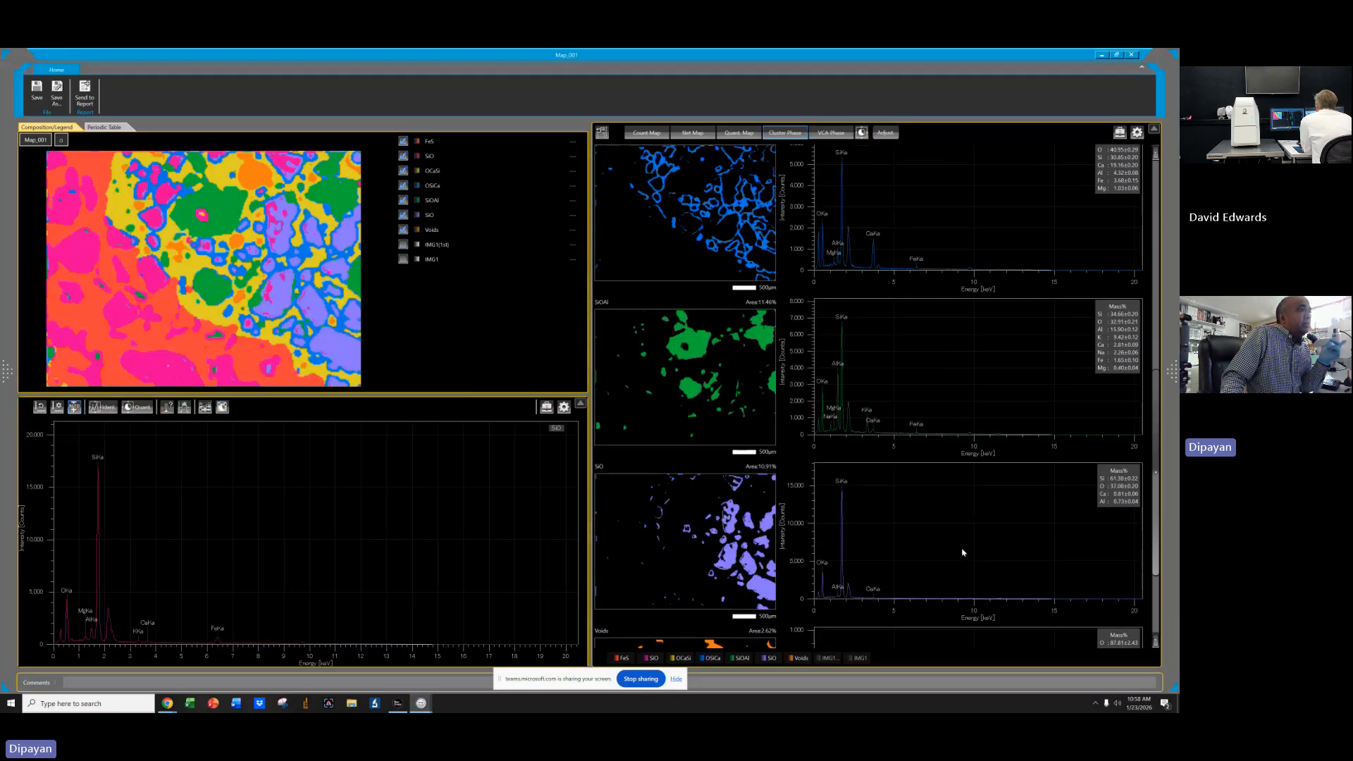
scroll(963, 552, up, 5)
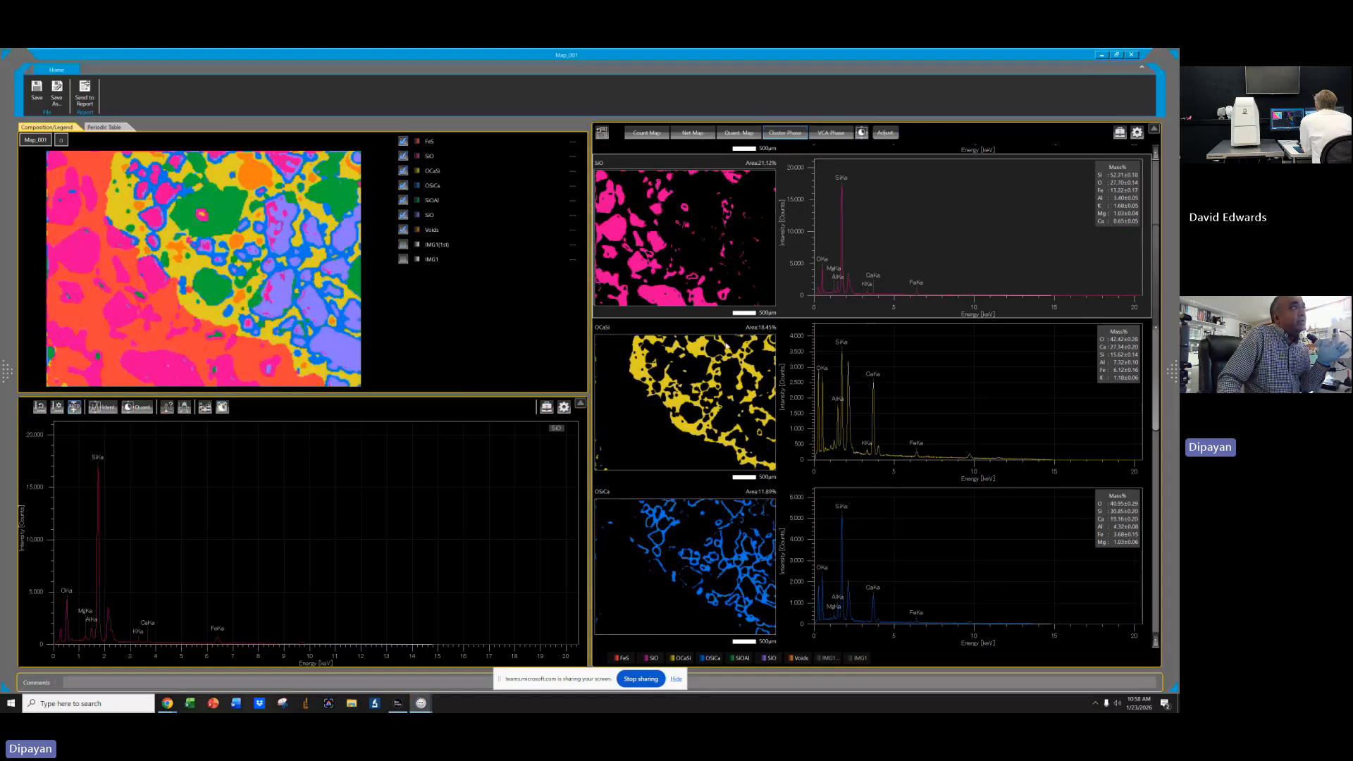
Compare the spectra of the SiOAl and SiO phase maps in the phase list.
scroll(959, 532, down, 5)
scroll(969, 504, down, 1)
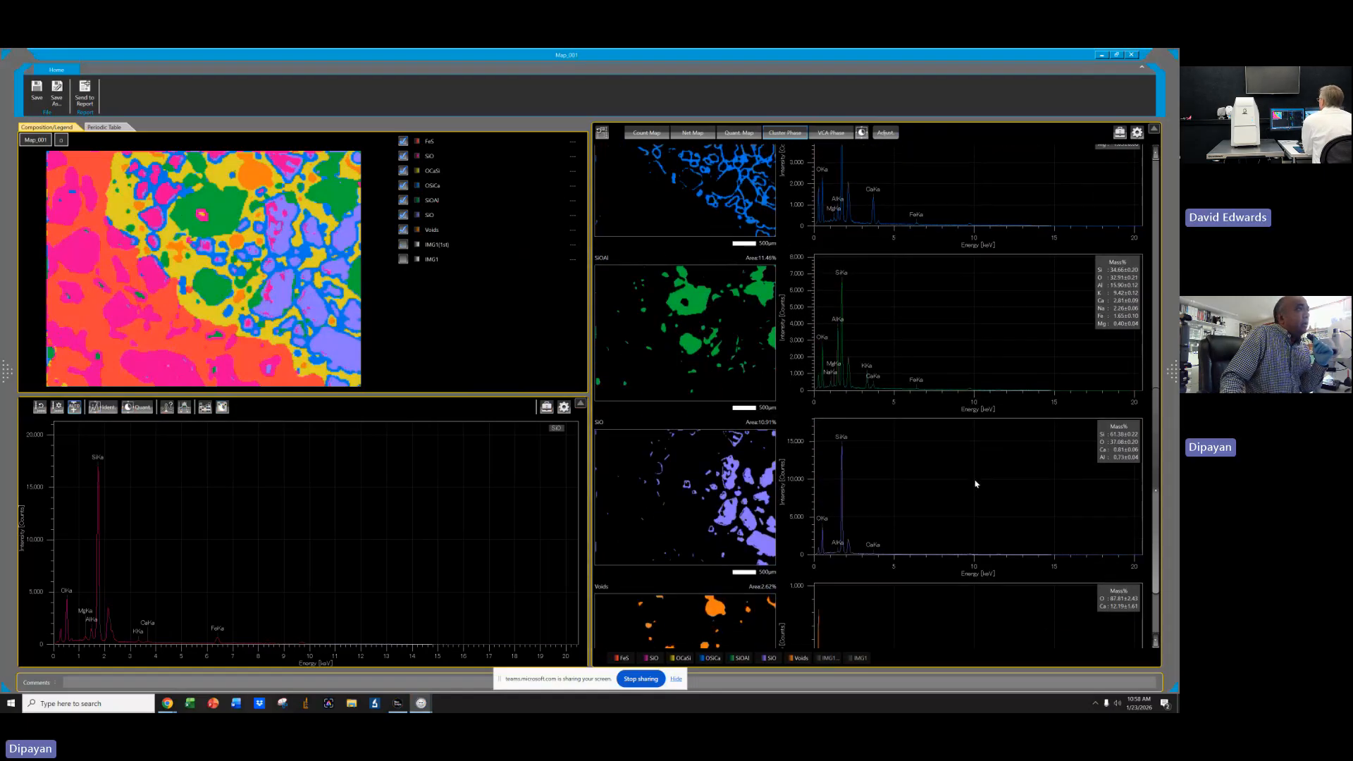
click(699, 302)
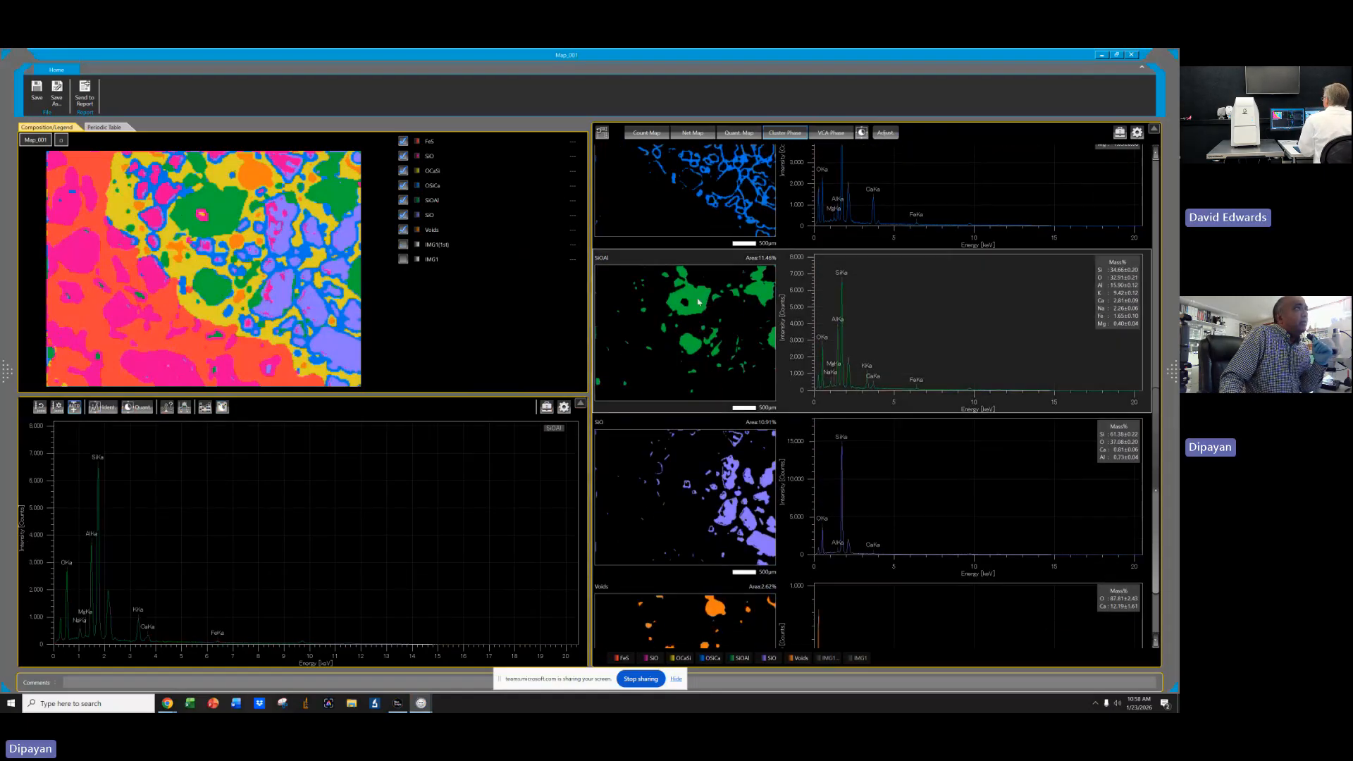
scroll(967, 518, up, 6)
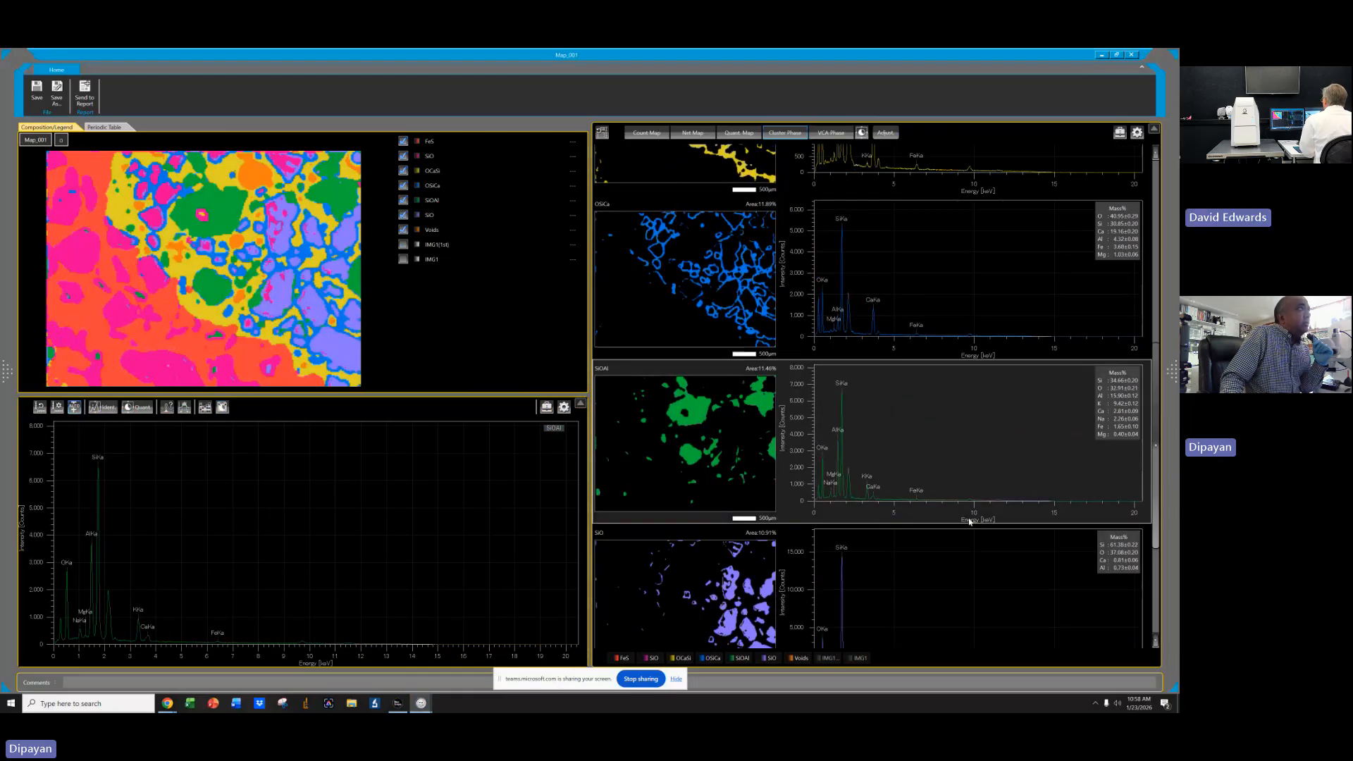
scroll(970, 499, up, 1)
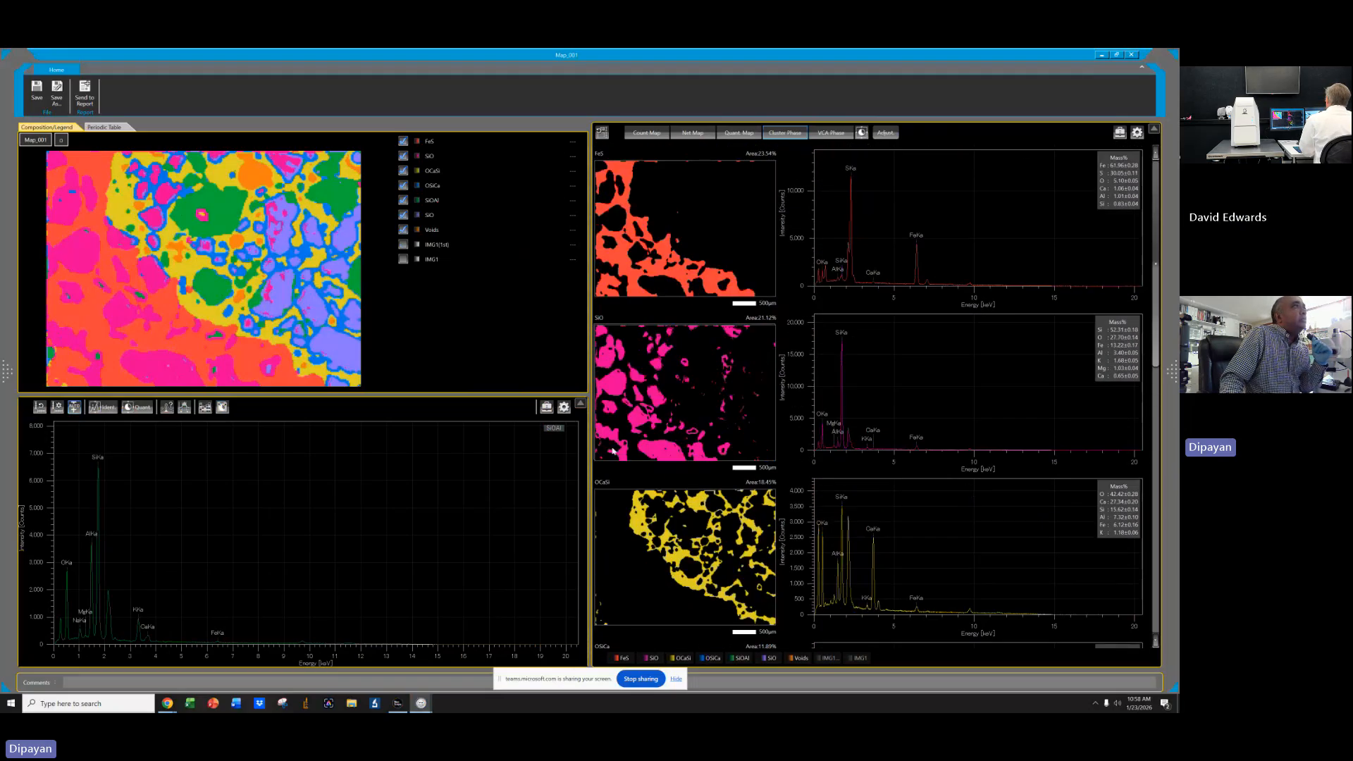
click(635, 387)
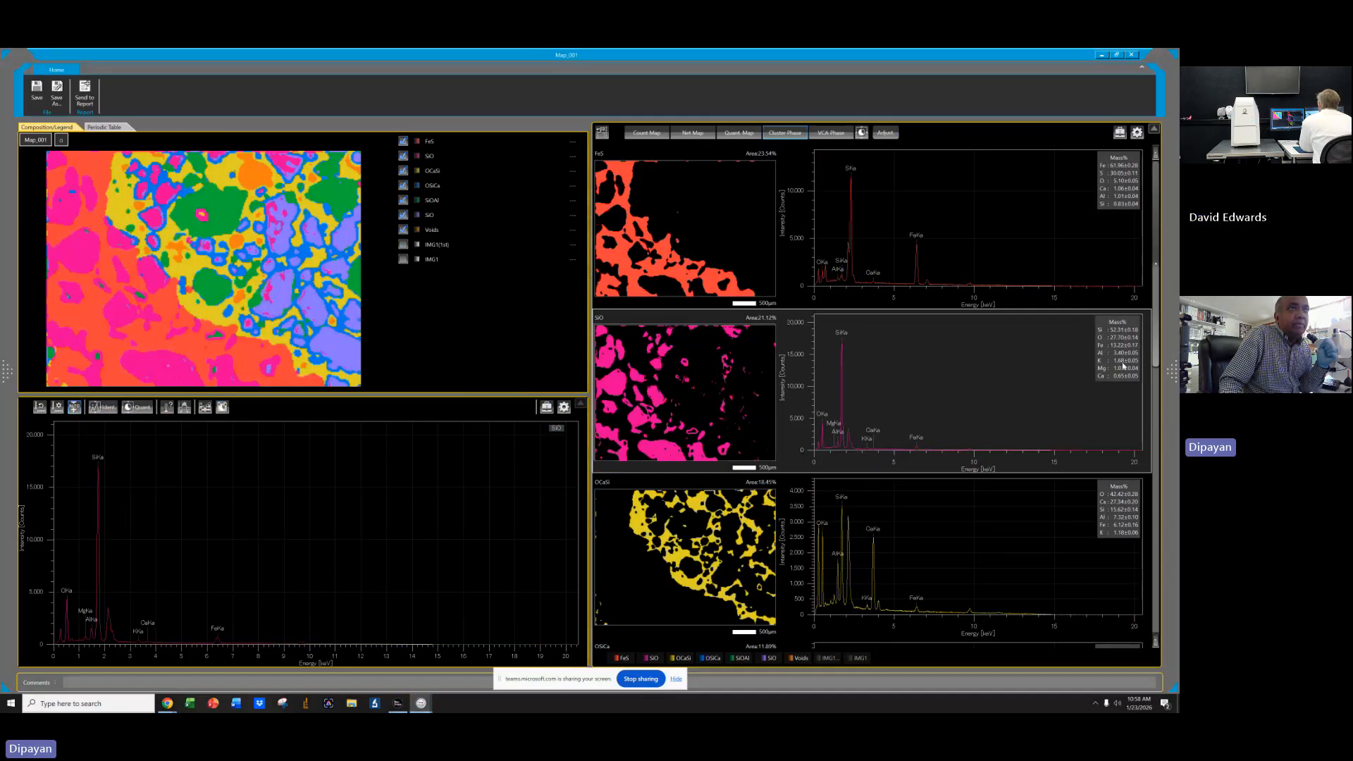
right_click(639, 388)
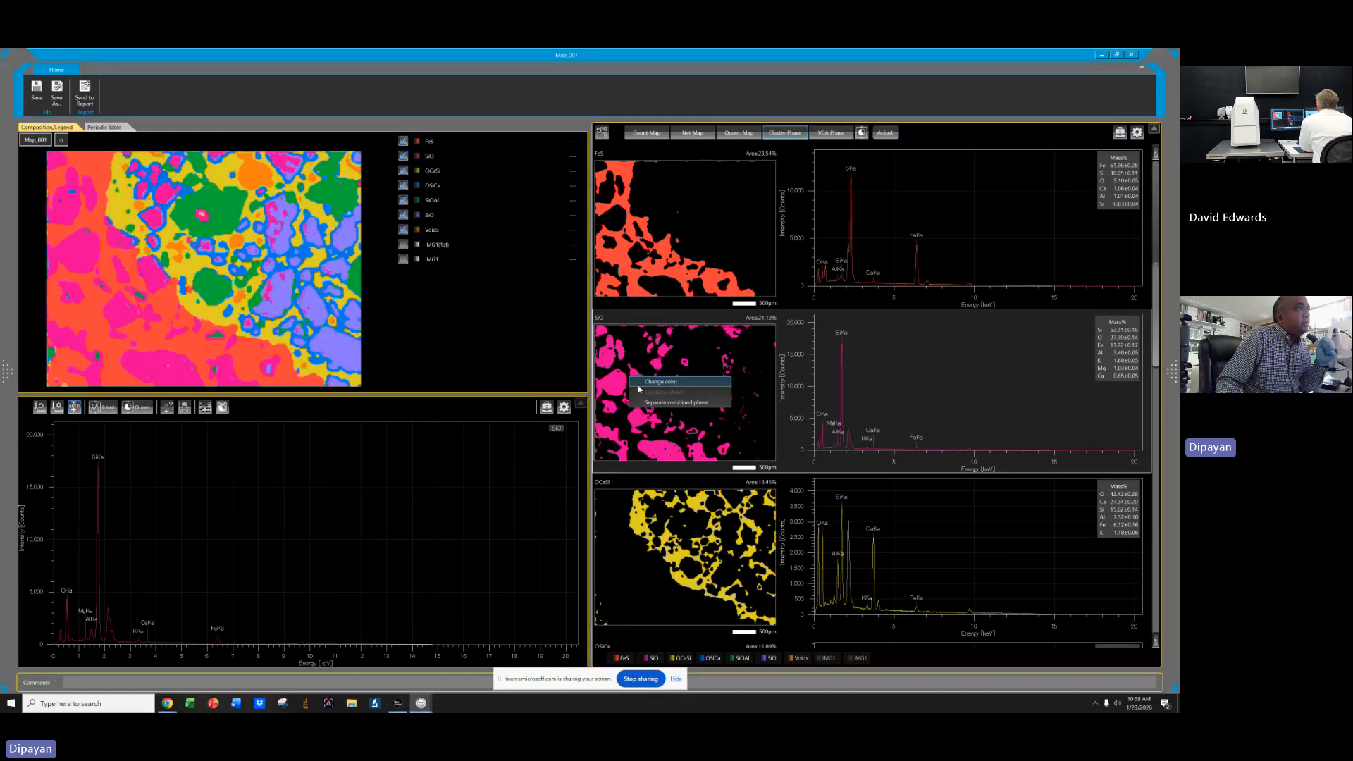
click(646, 323)
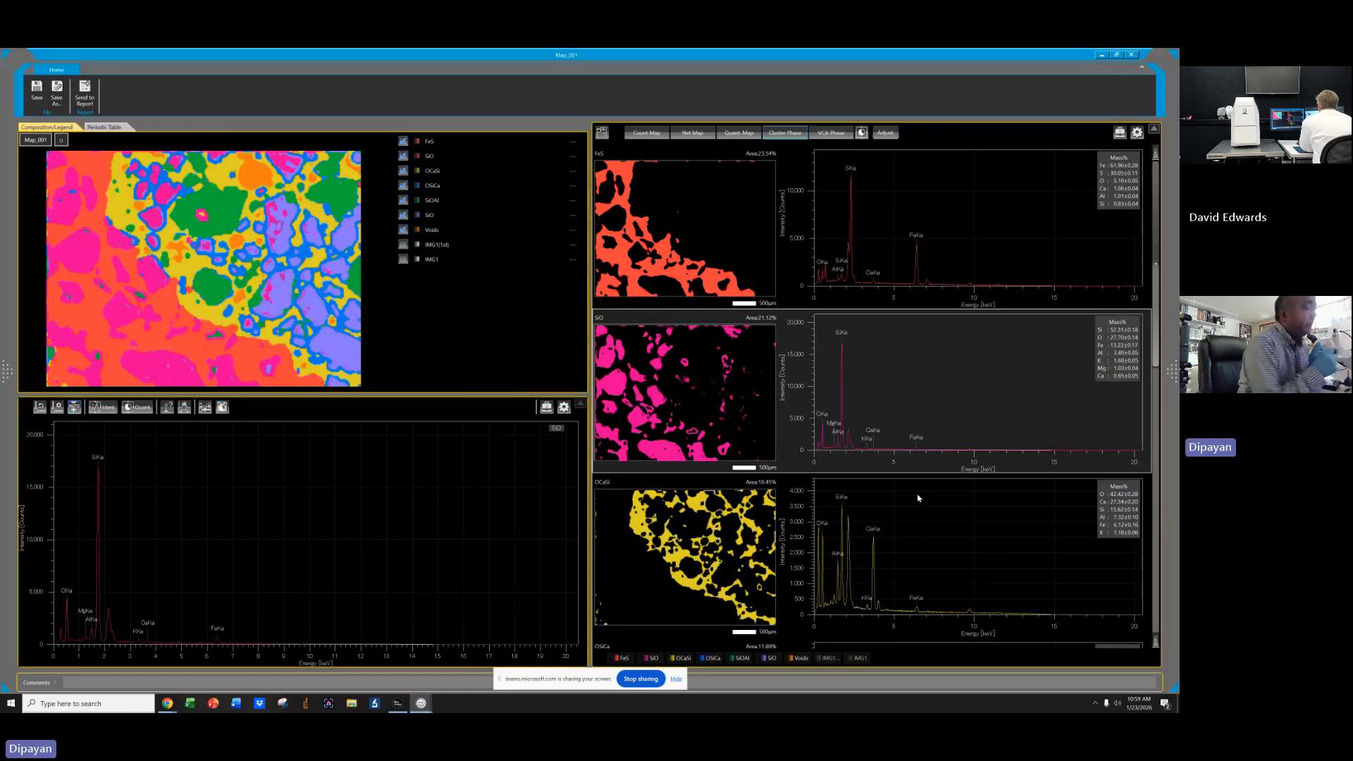
scroll(932, 544, down, 1)
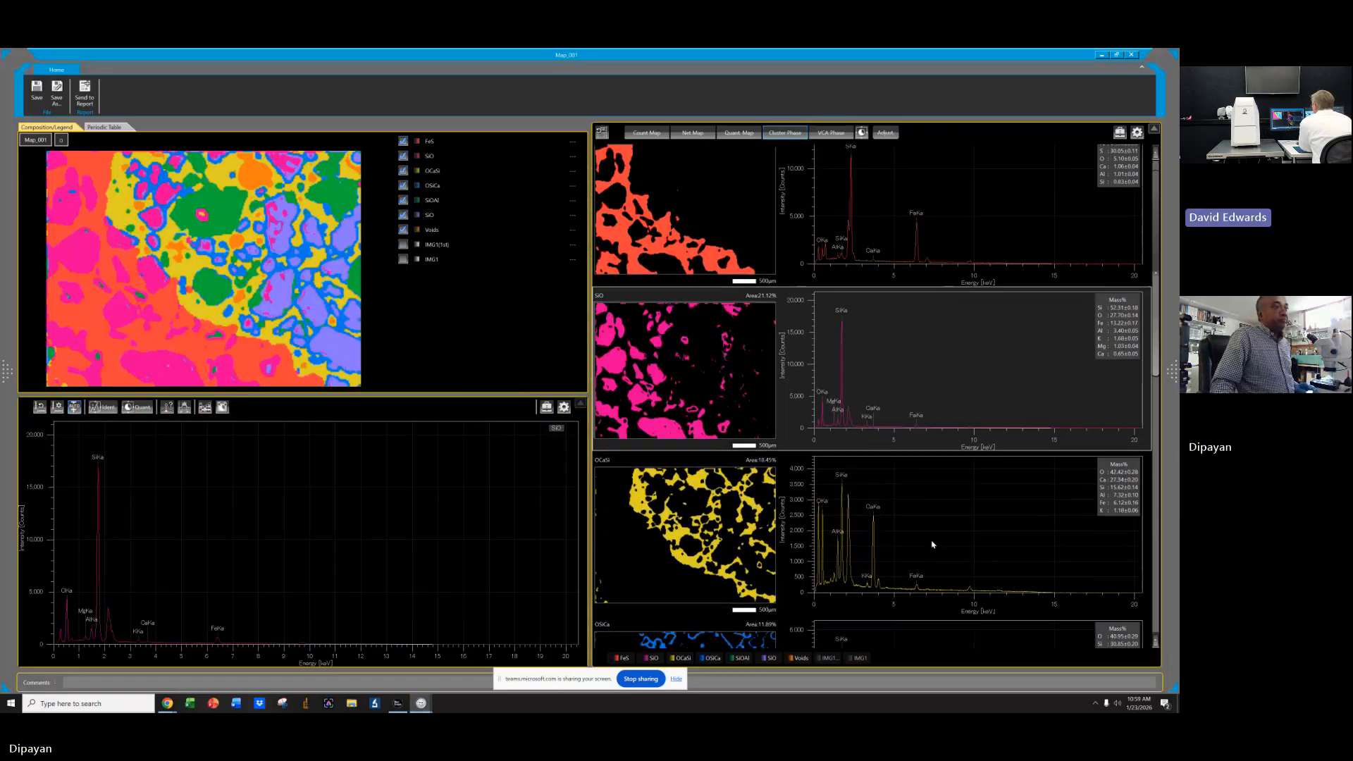
scroll(932, 544, down, 5)
scroll(932, 546, up, 6)
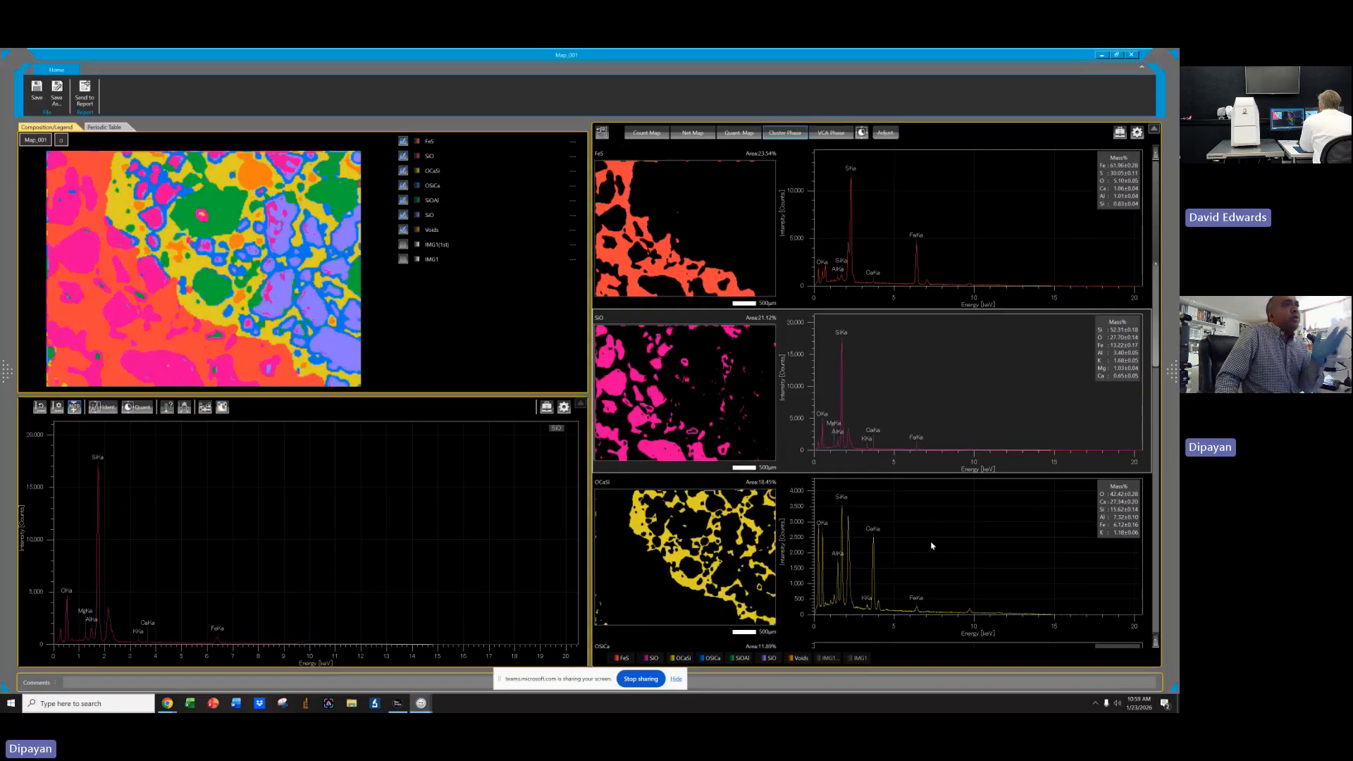
right_click(756, 351)
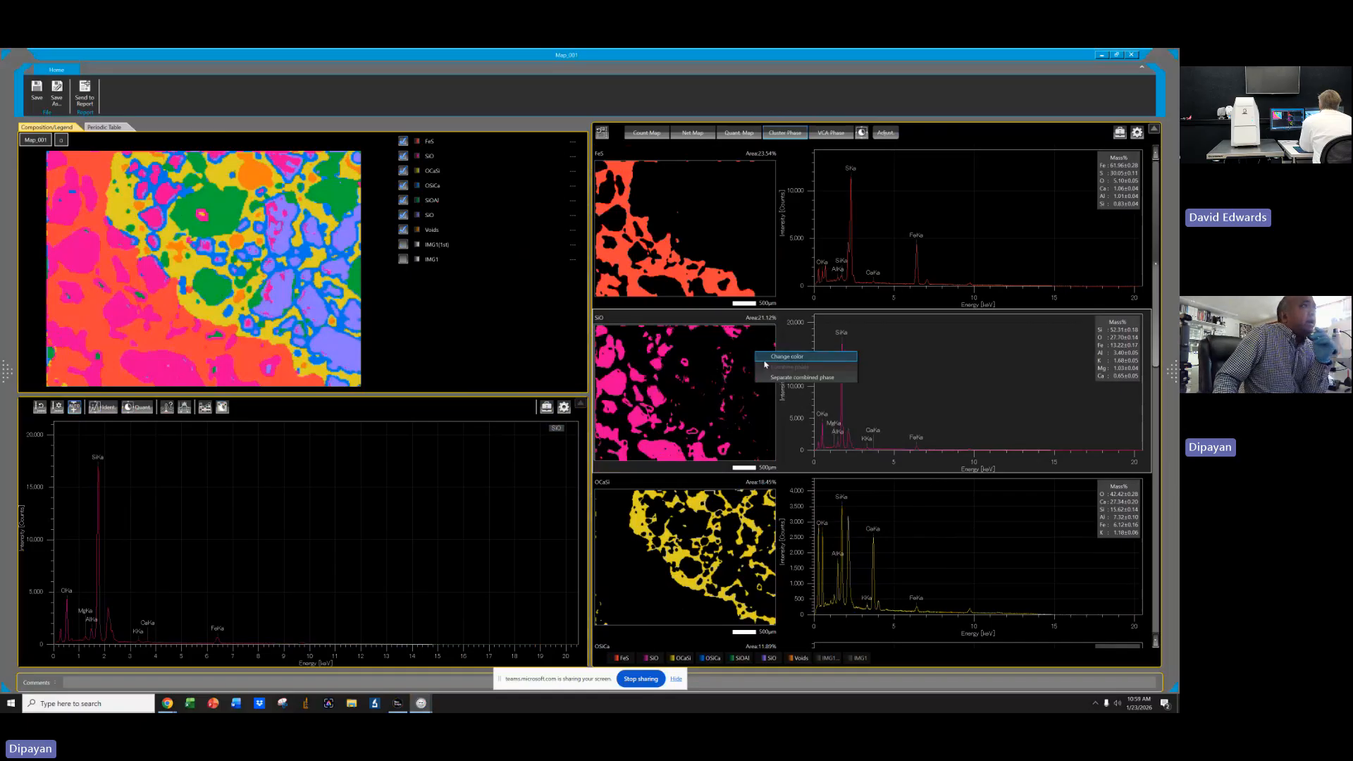
click(806, 317)
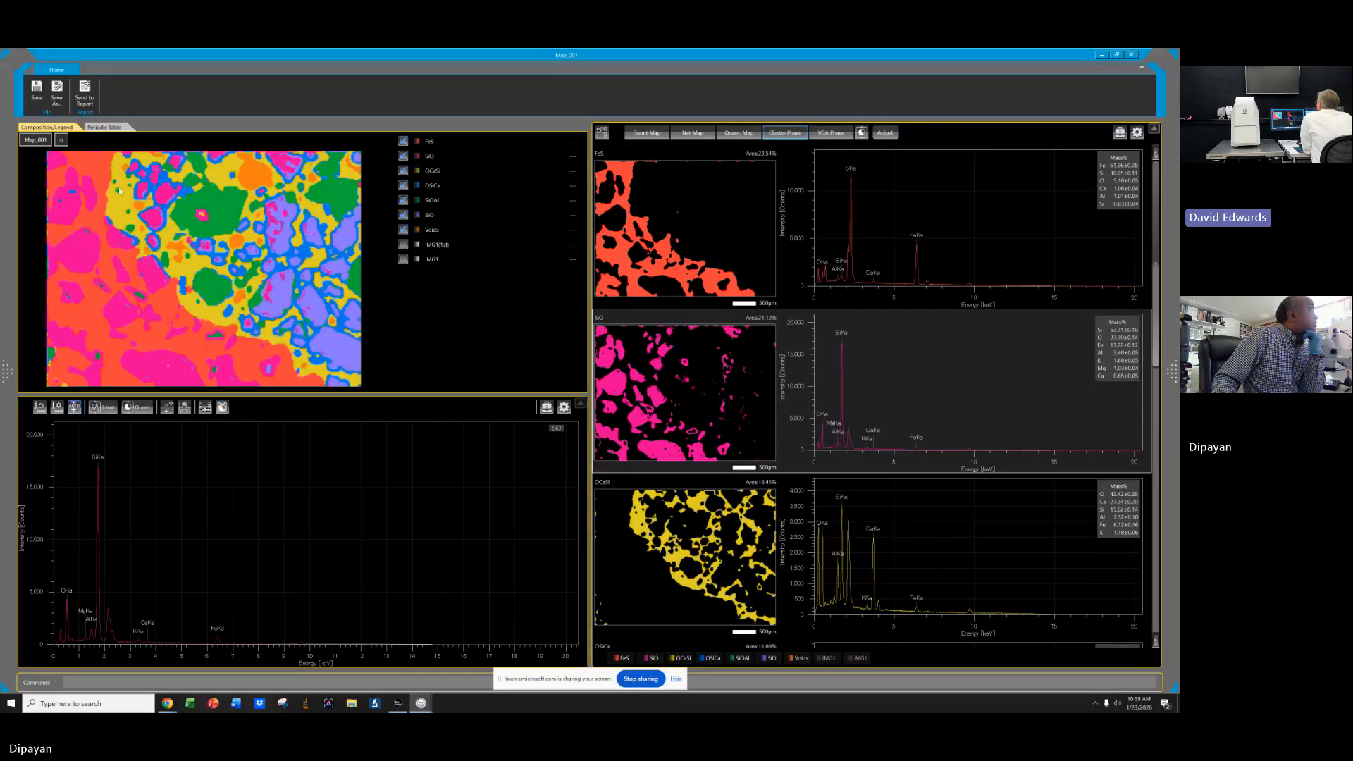
Switch to the net element maps, then close the map analysis window.
click(694, 133)
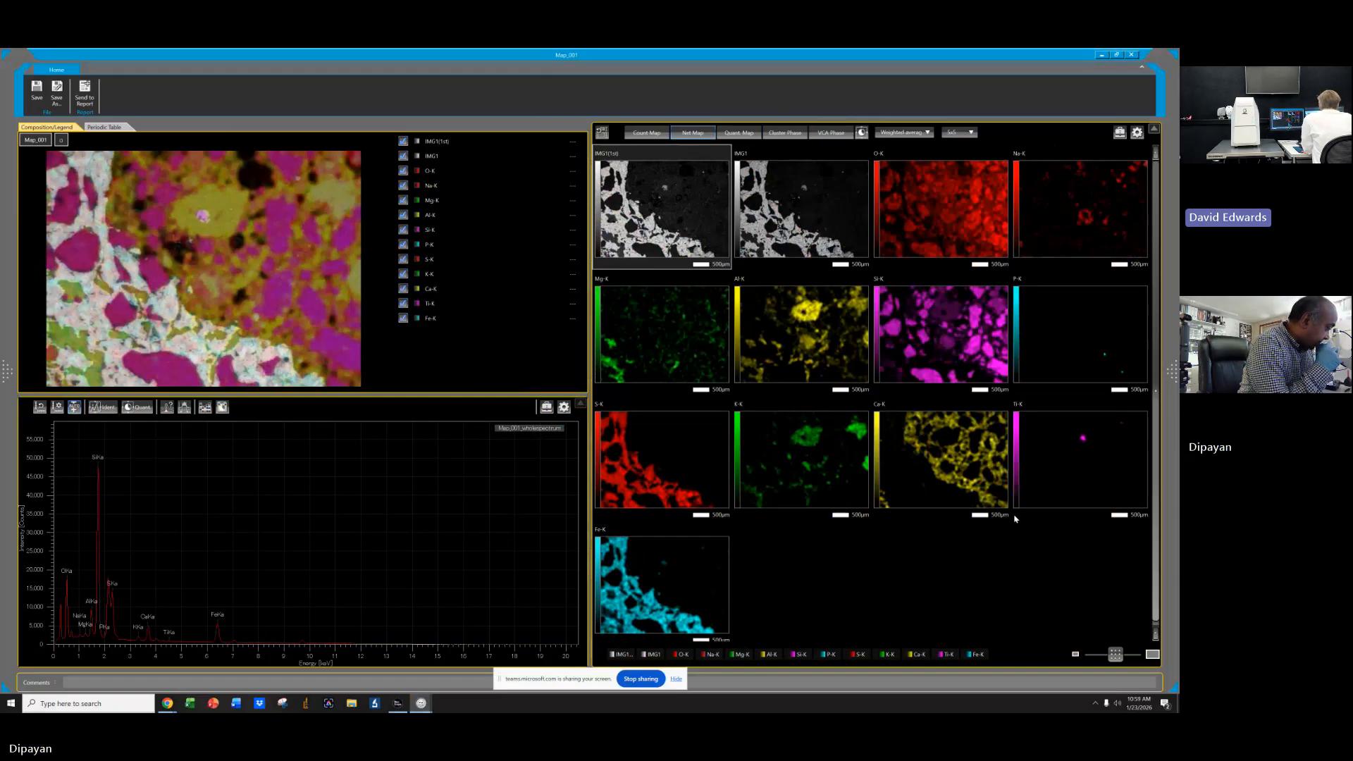
scroll(843, 378, down, 1)
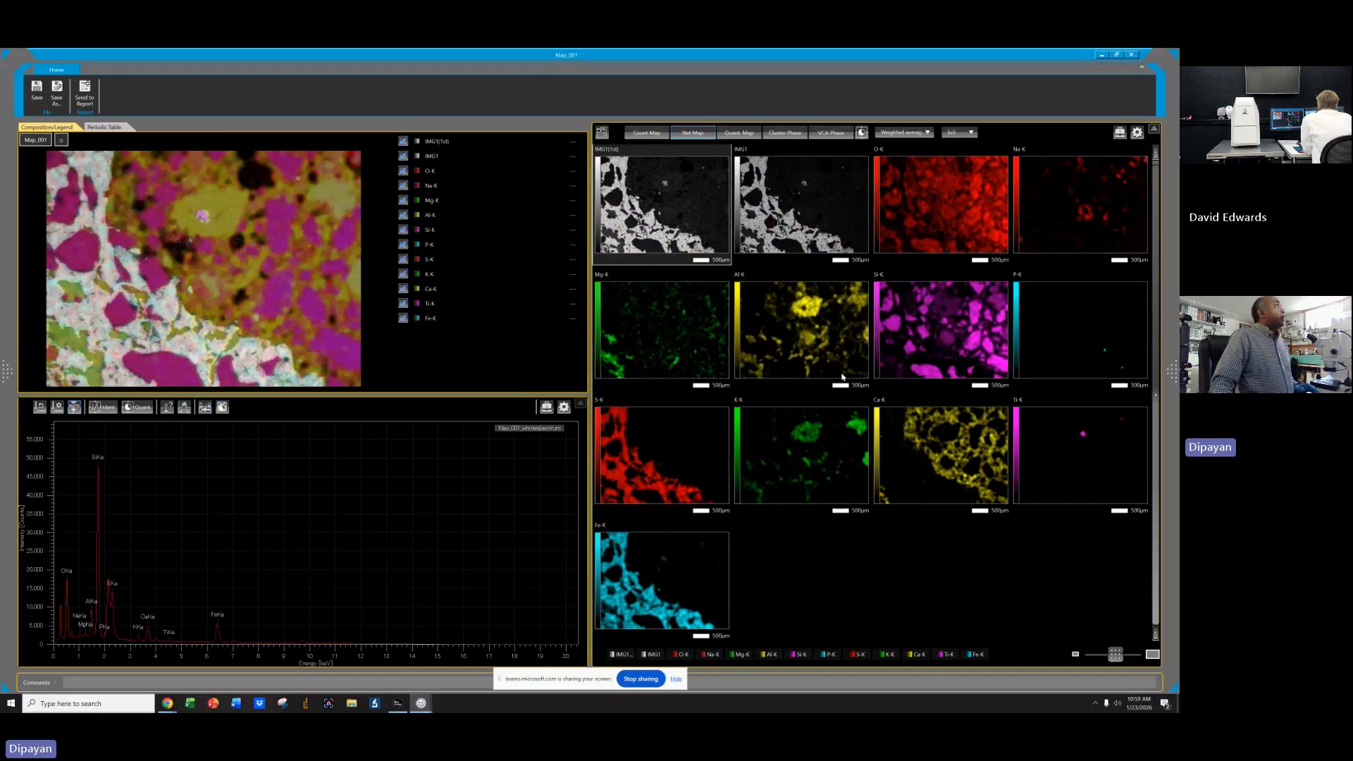
click(1132, 55)
click(627, 390)
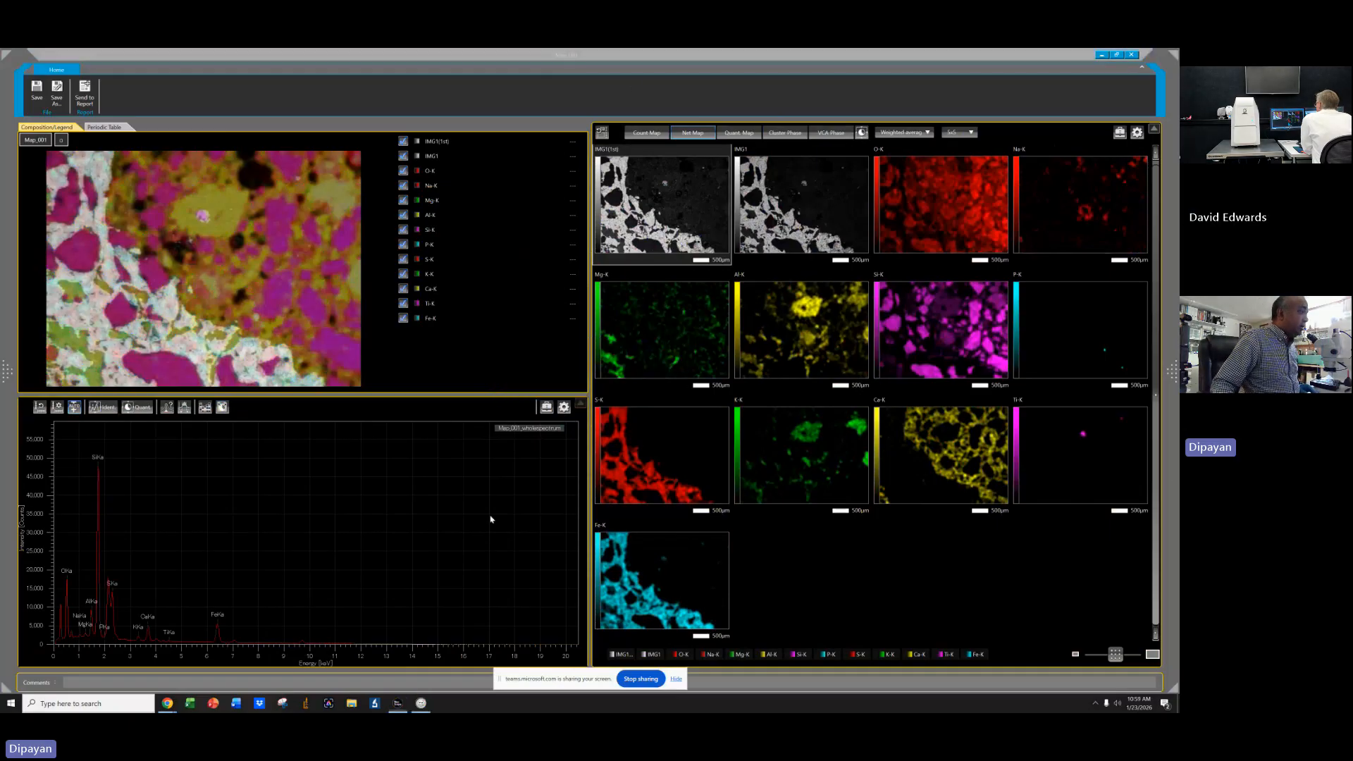
Open spectrum analysis 1 from the project data list.
click(84, 474)
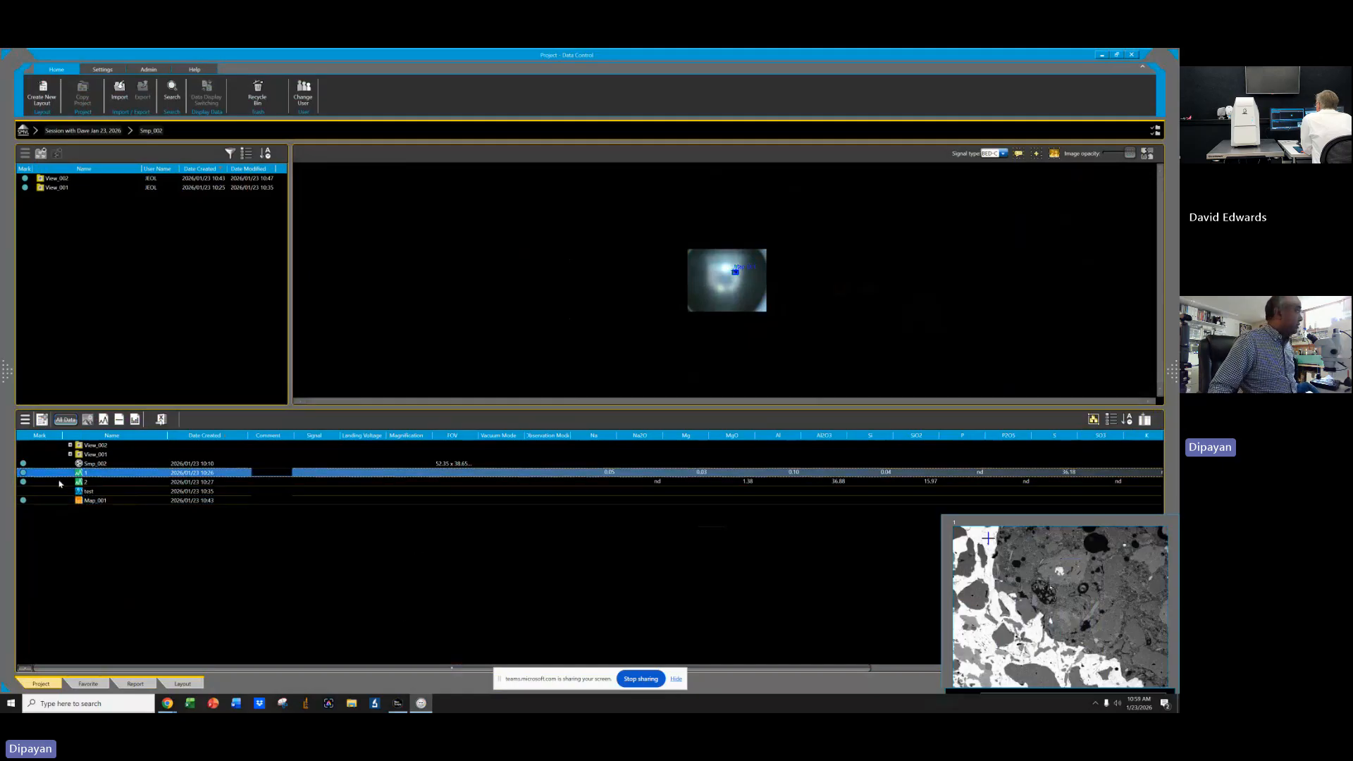
right_click(101, 474)
click(112, 478)
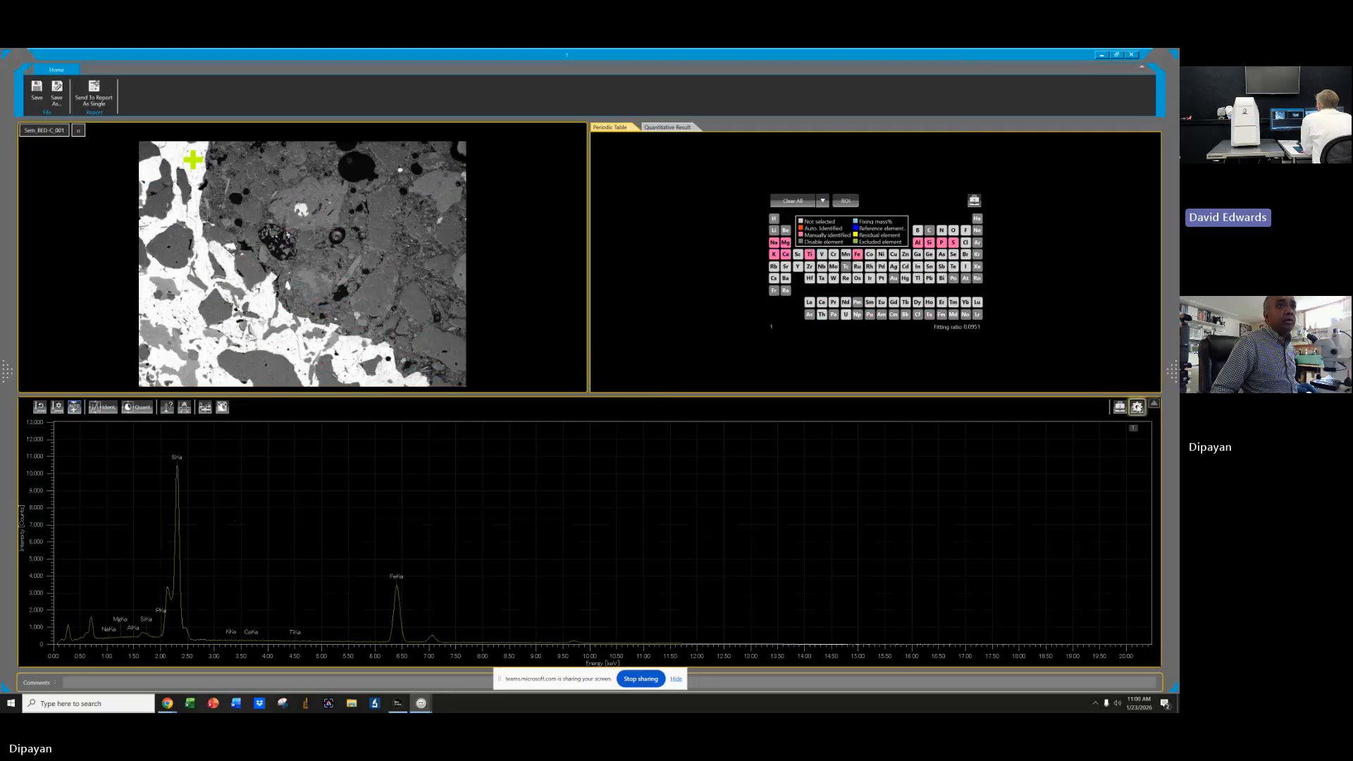
In the spectrum's class manager, create a new class database named Pyrrhotite.
click(1120, 408)
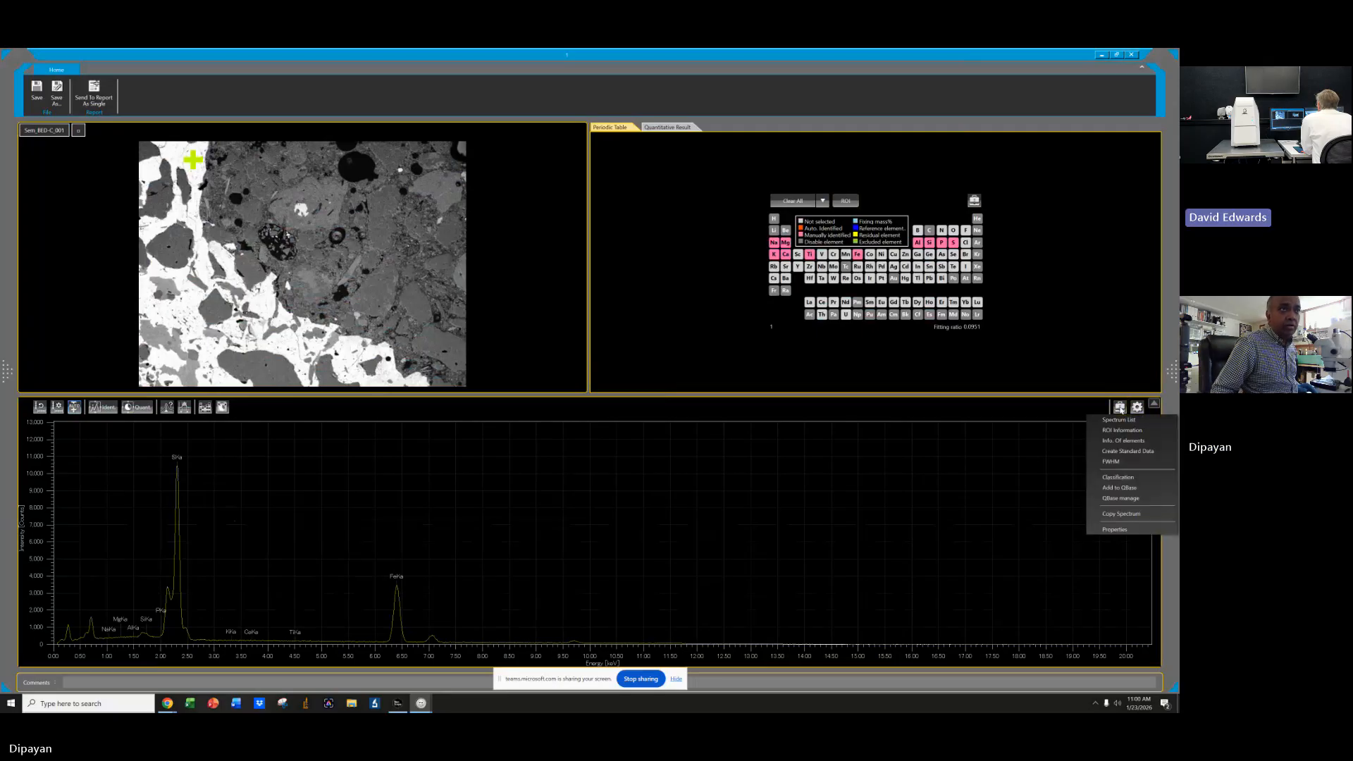
click(1120, 498)
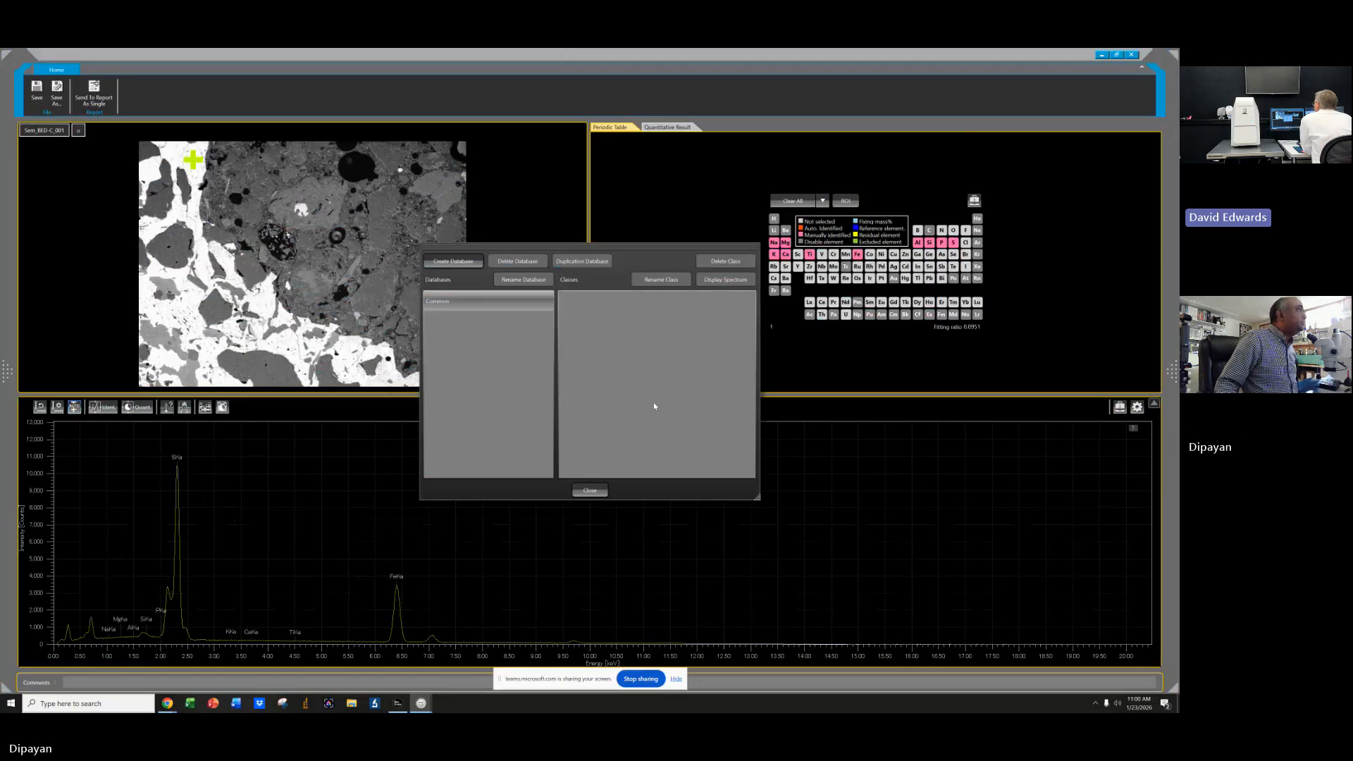
click(453, 261)
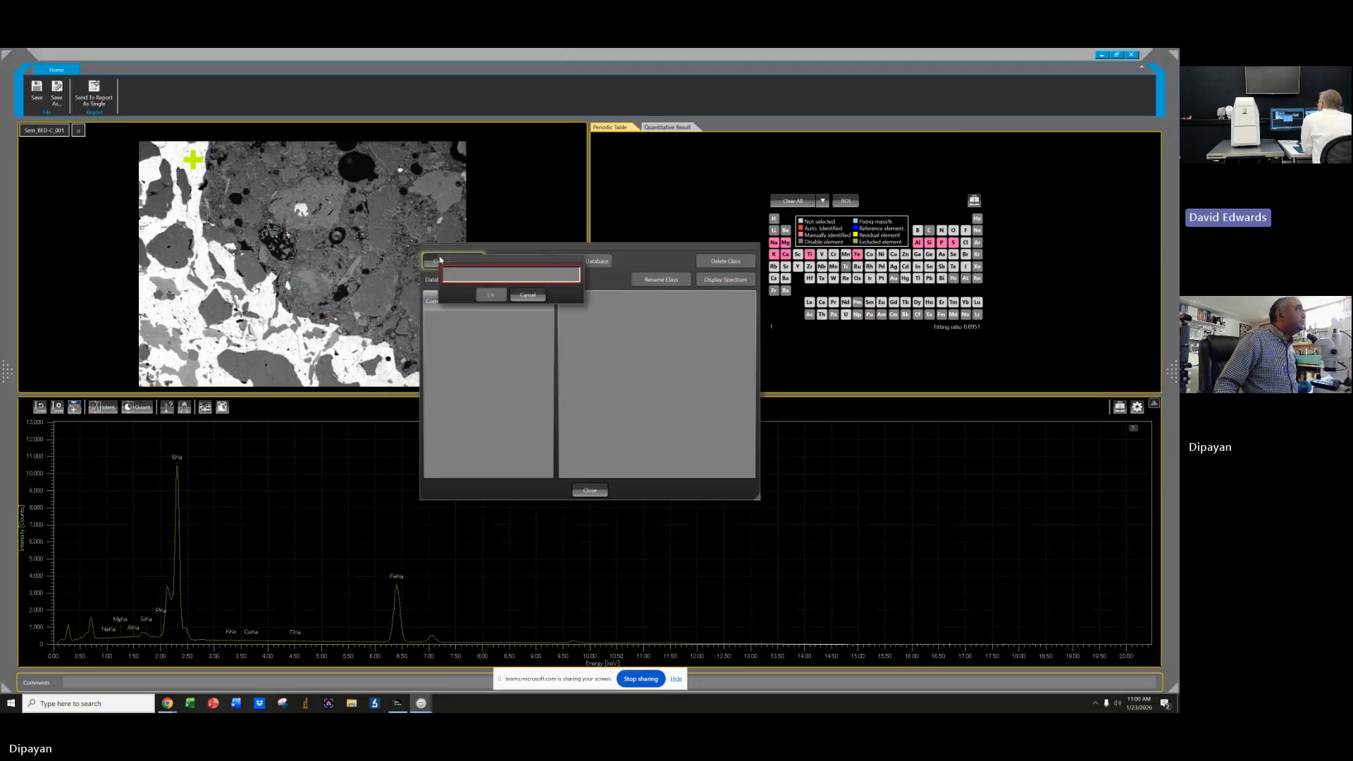
click(485, 275)
text(p)
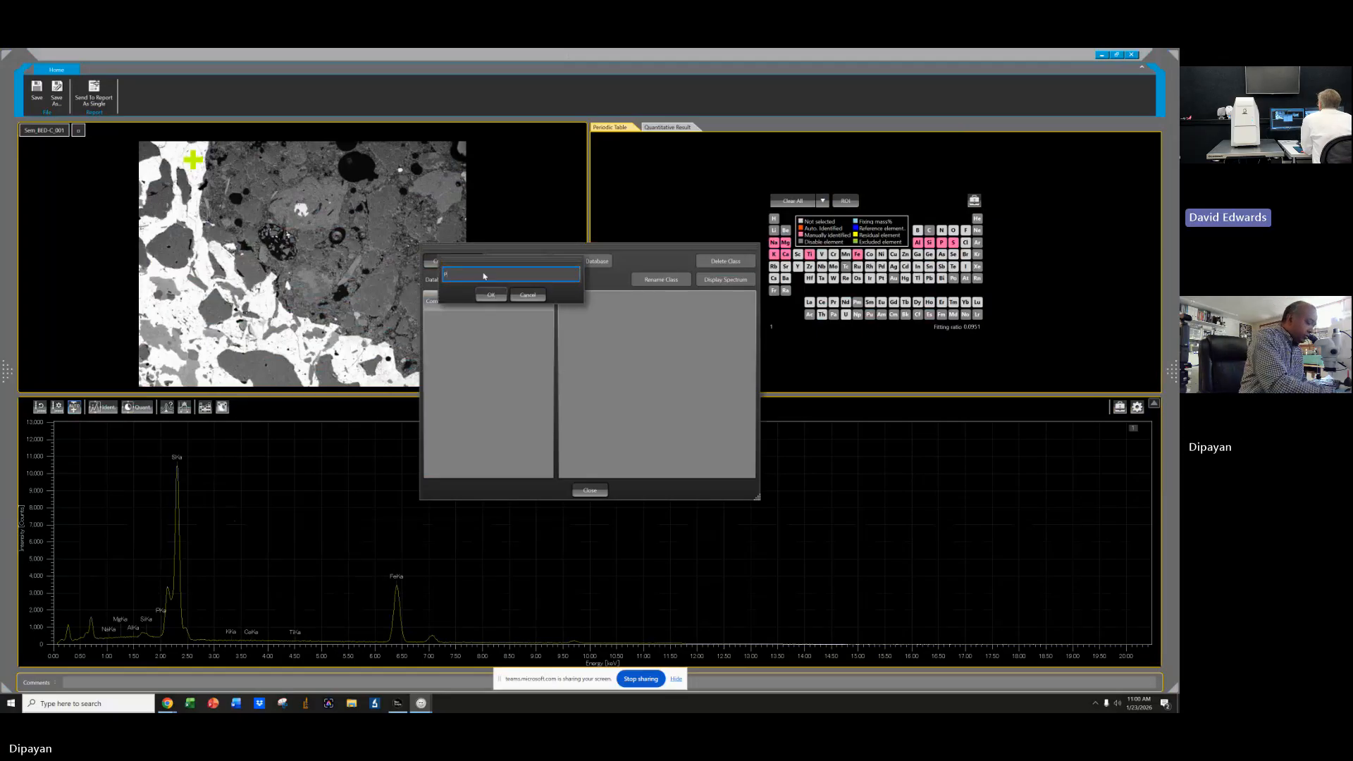
key(BackSpace)
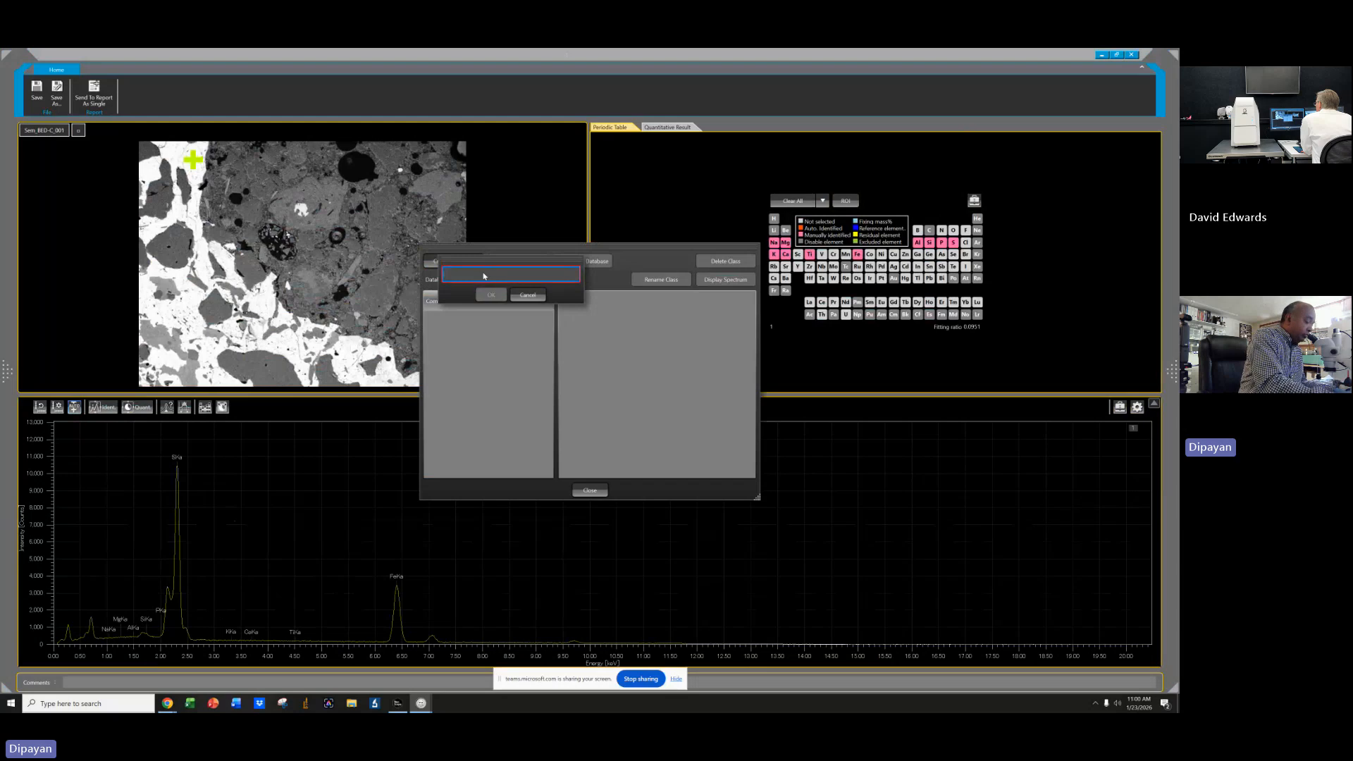
text(Minei)
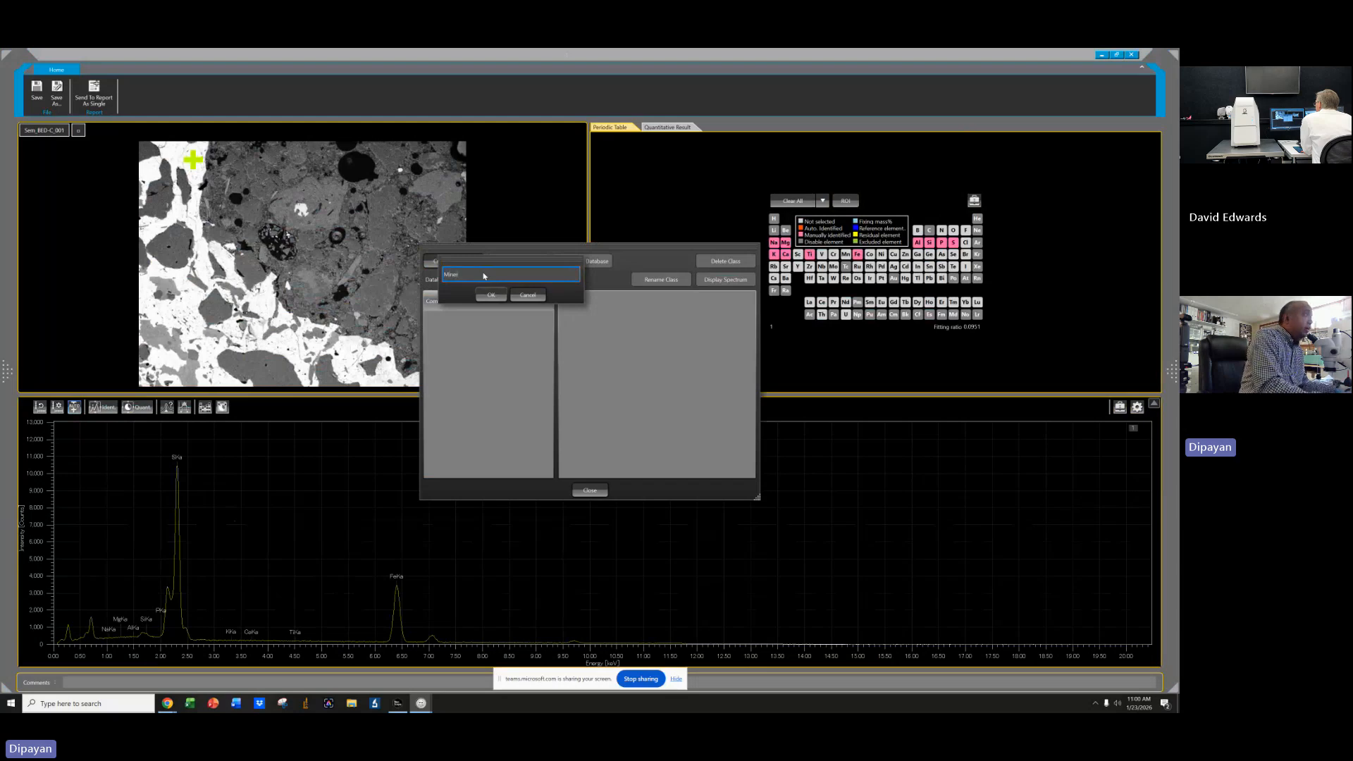
key(BackSpace)
key(BackSpace)
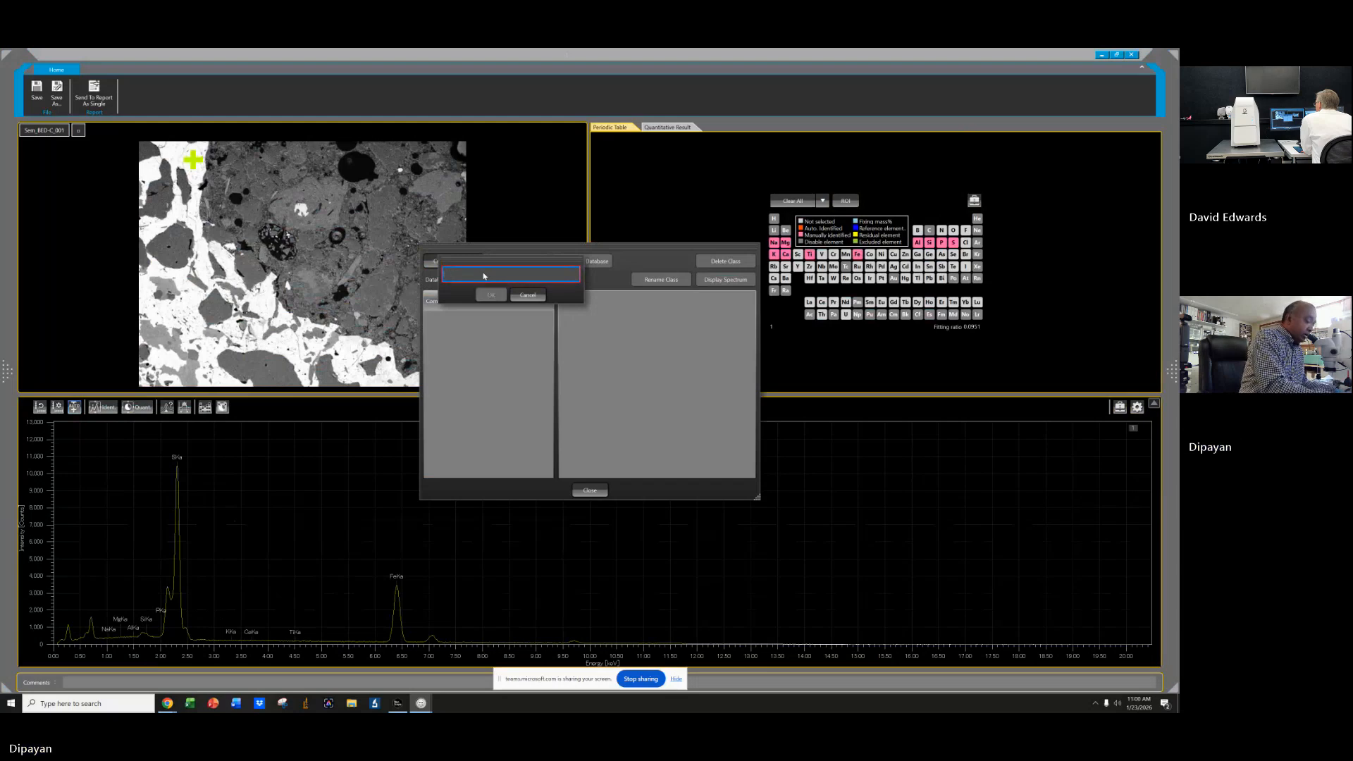
text(p)
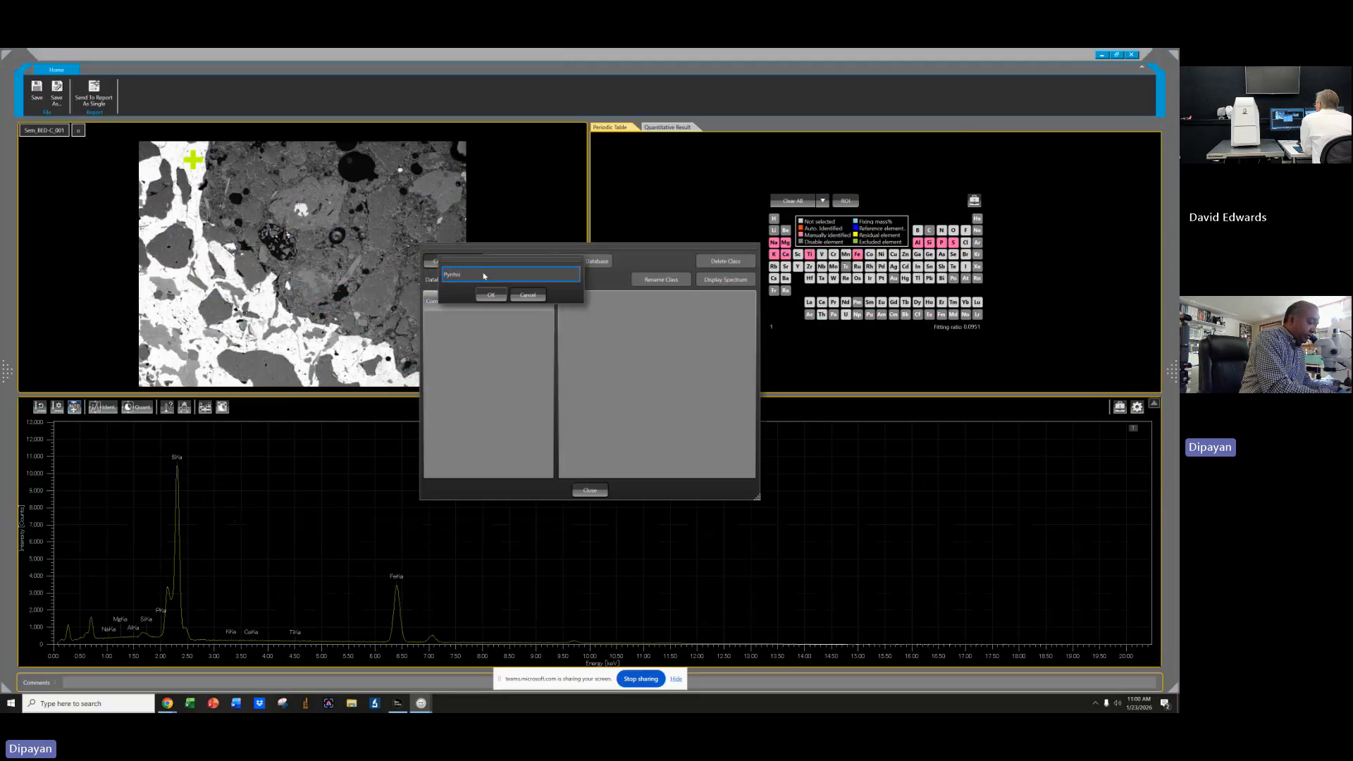
text(yrrhotite)
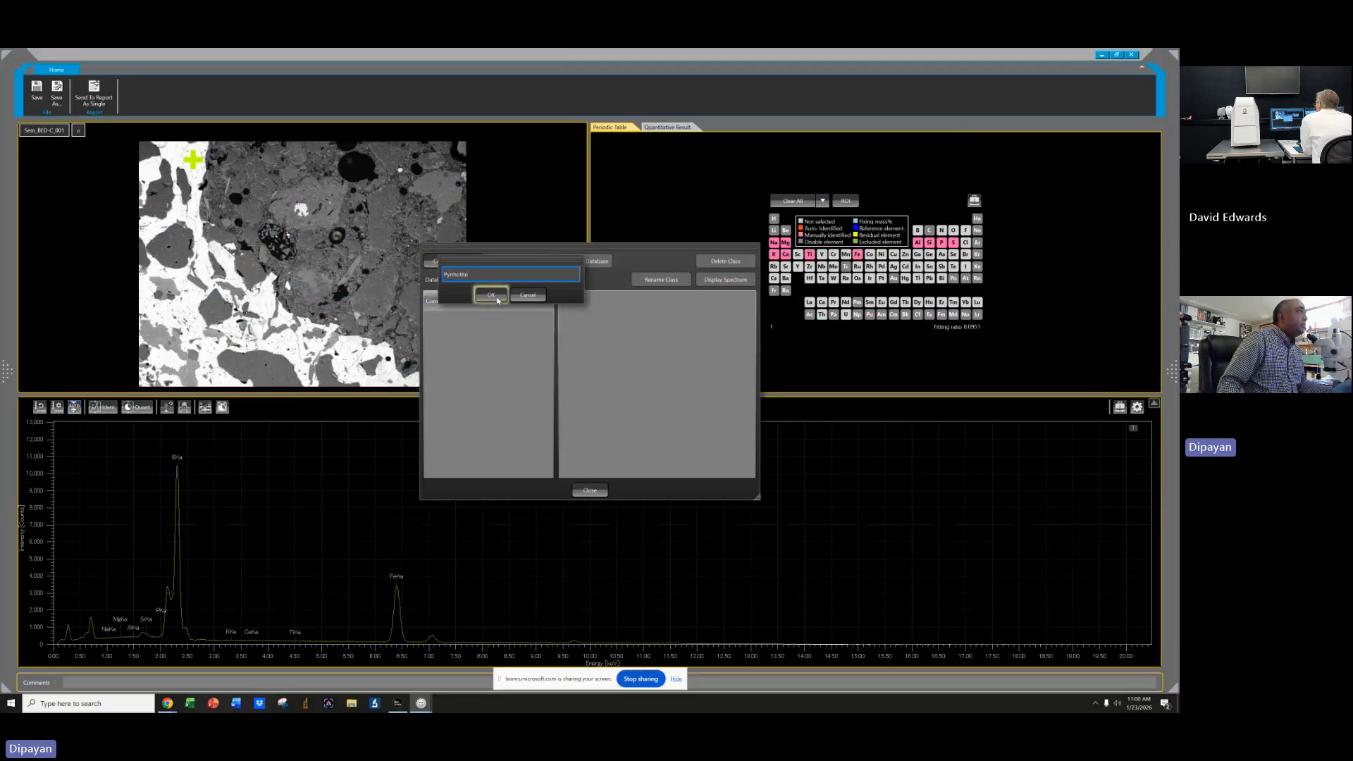
click(492, 295)
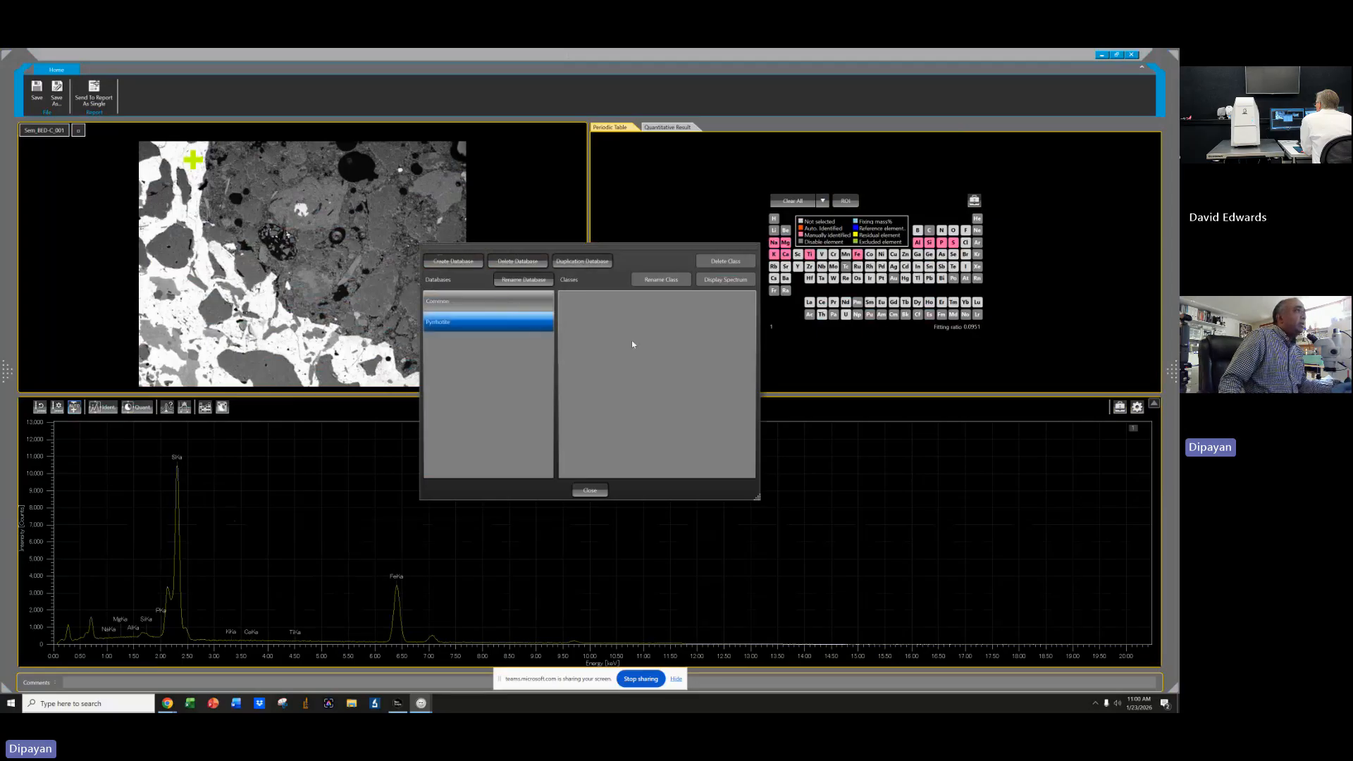
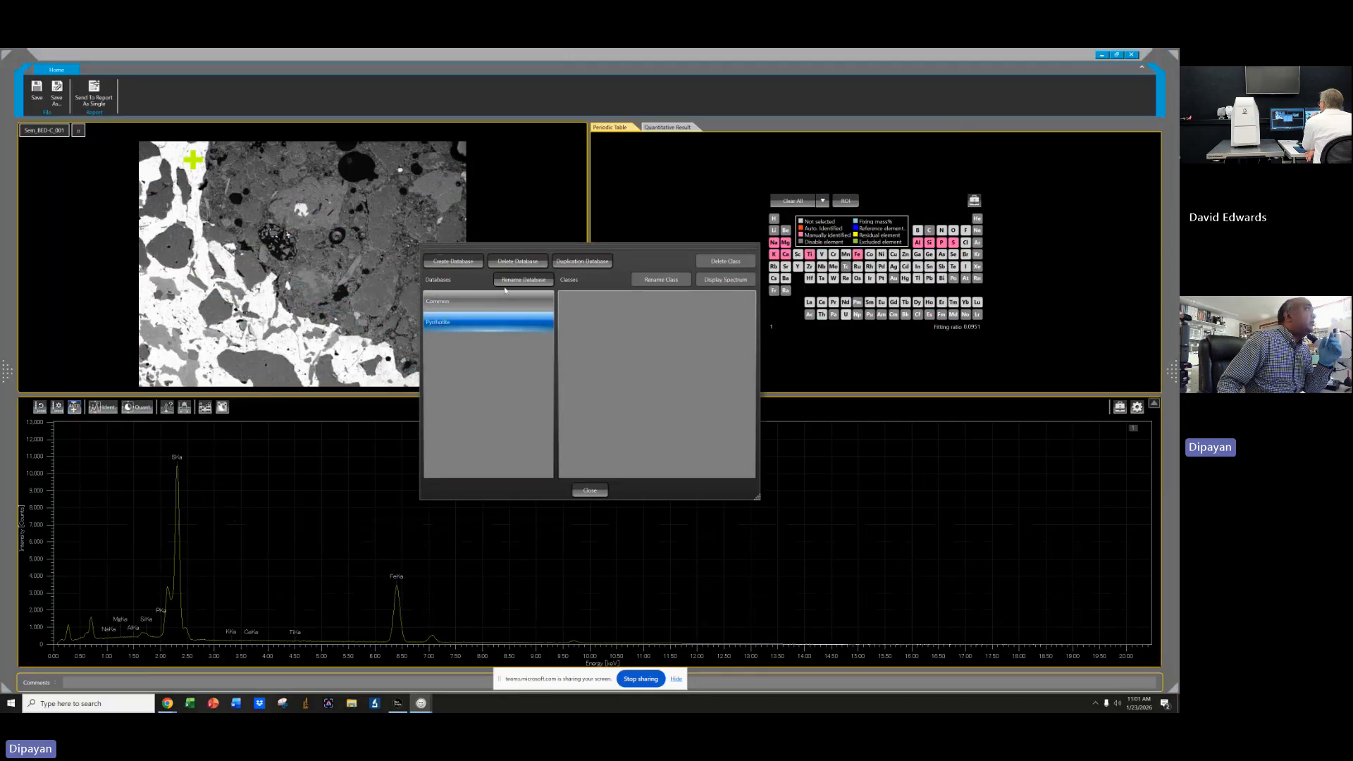
Delete the Pyrrhotite class database, create a new database named Minerals, and close the class manager.
click(517, 261)
click(532, 294)
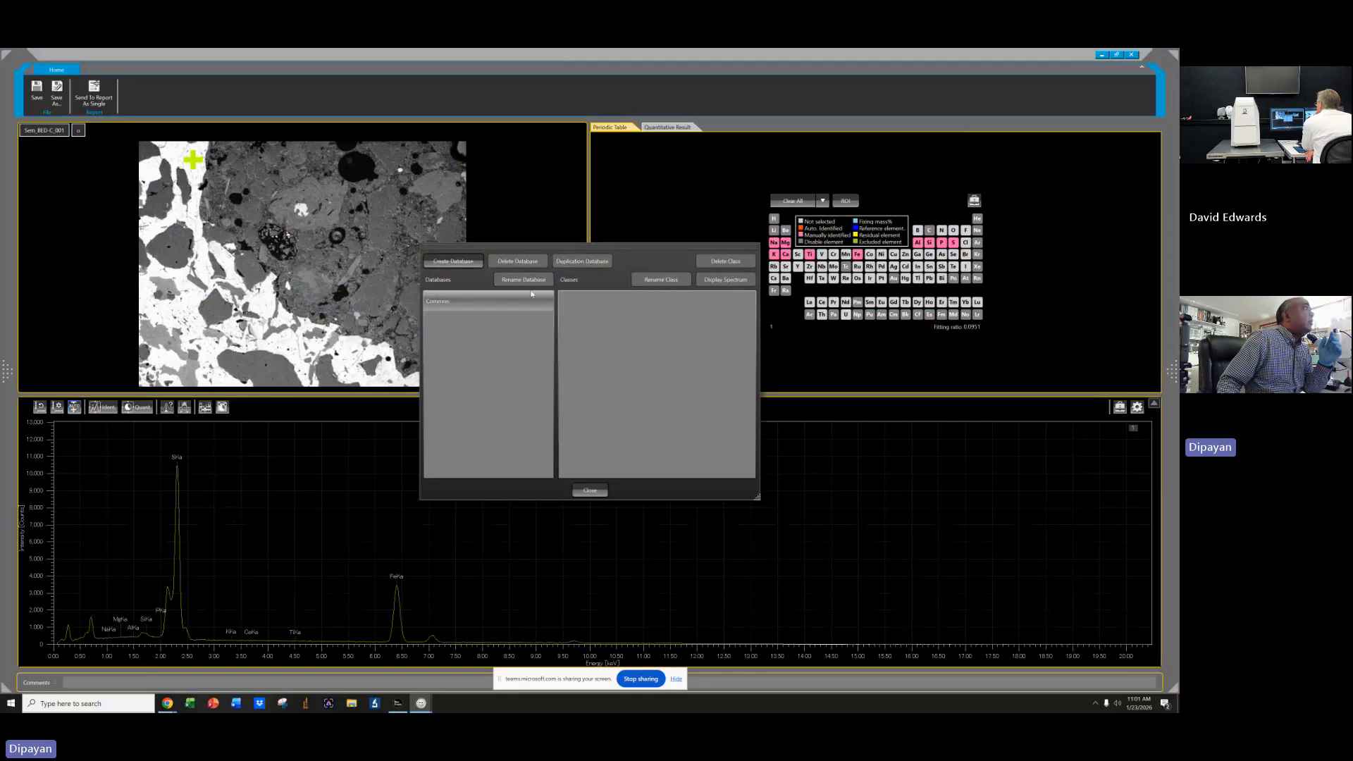
click(453, 261)
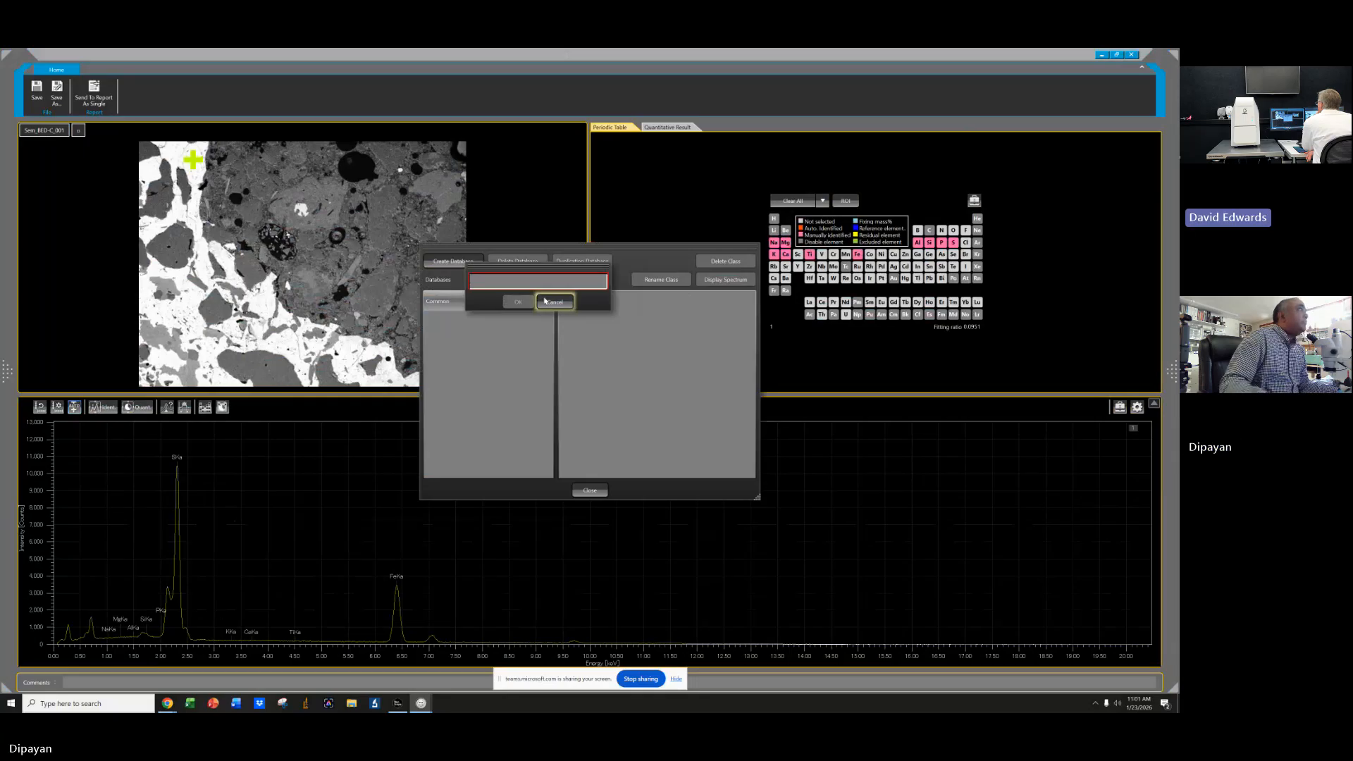
click(537, 277)
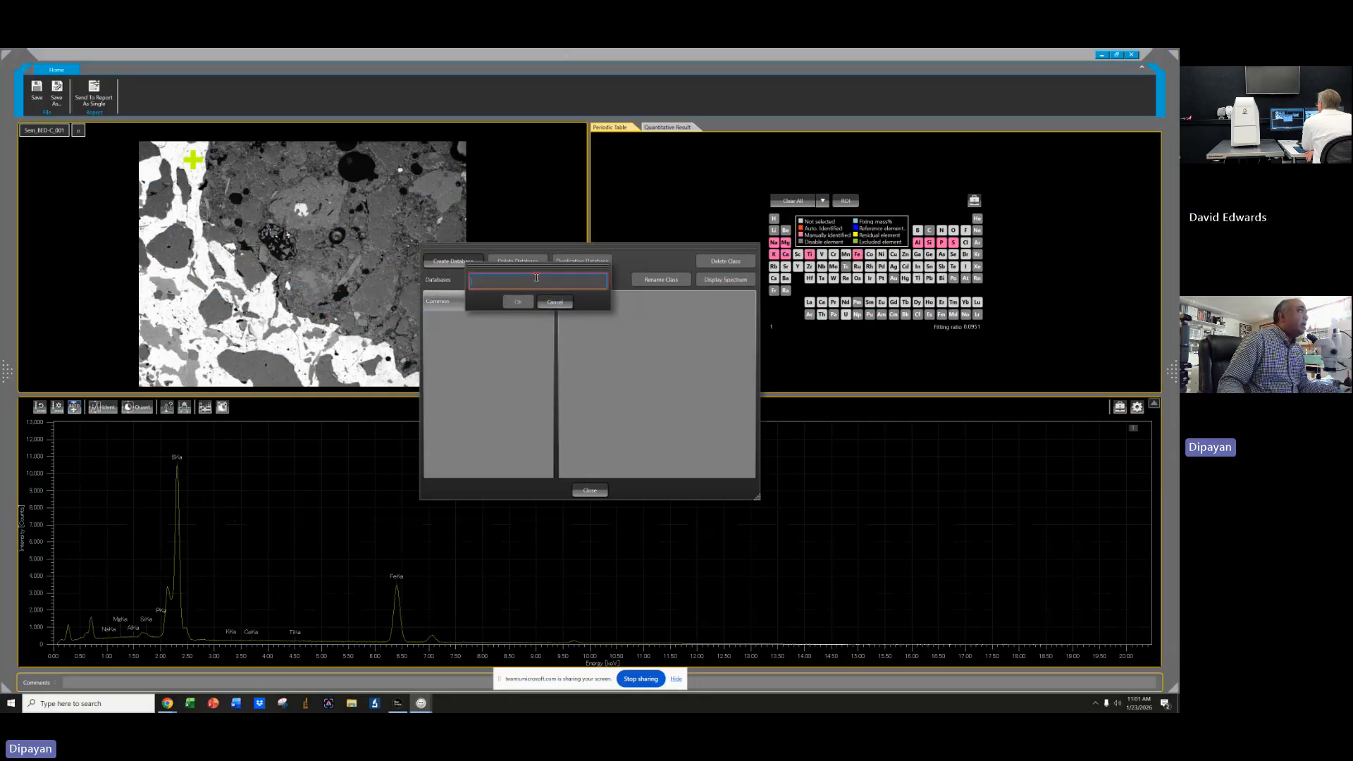
text(Mine)
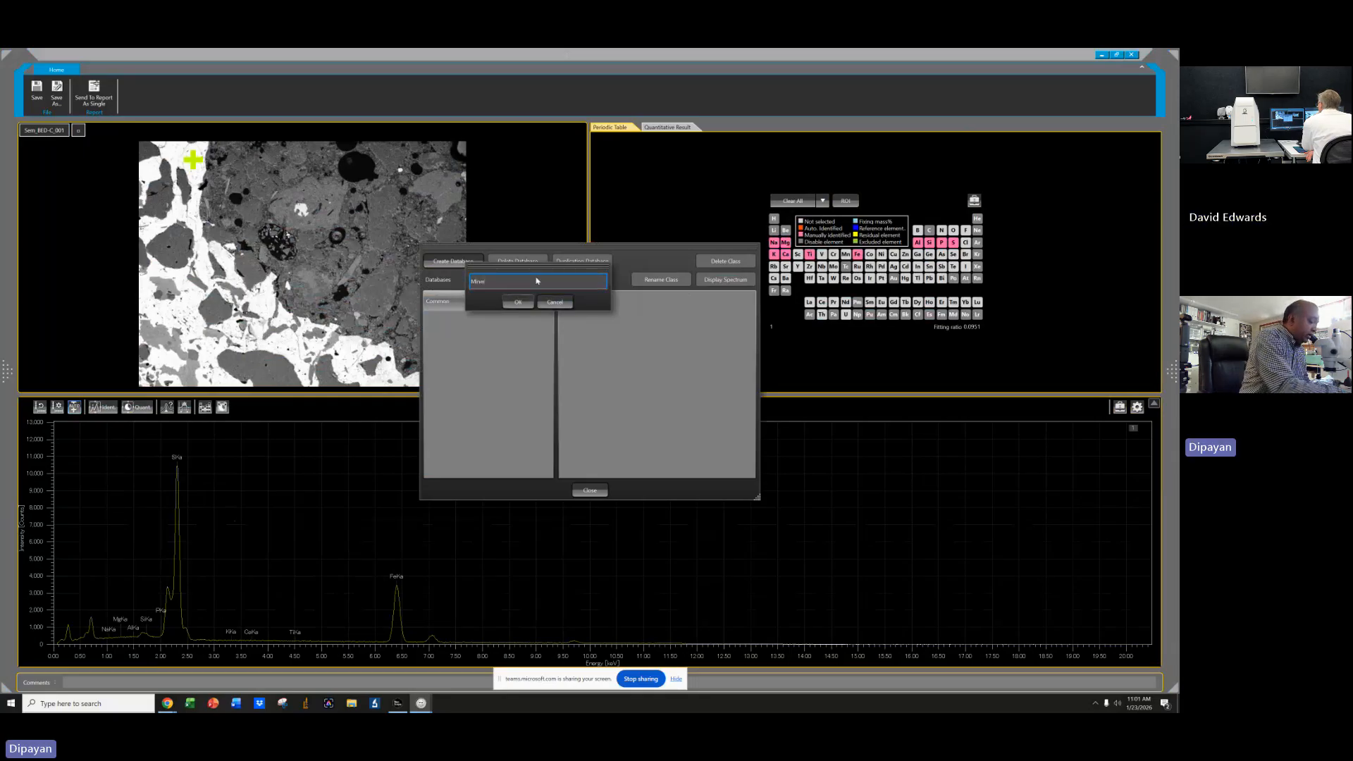
text(rals)
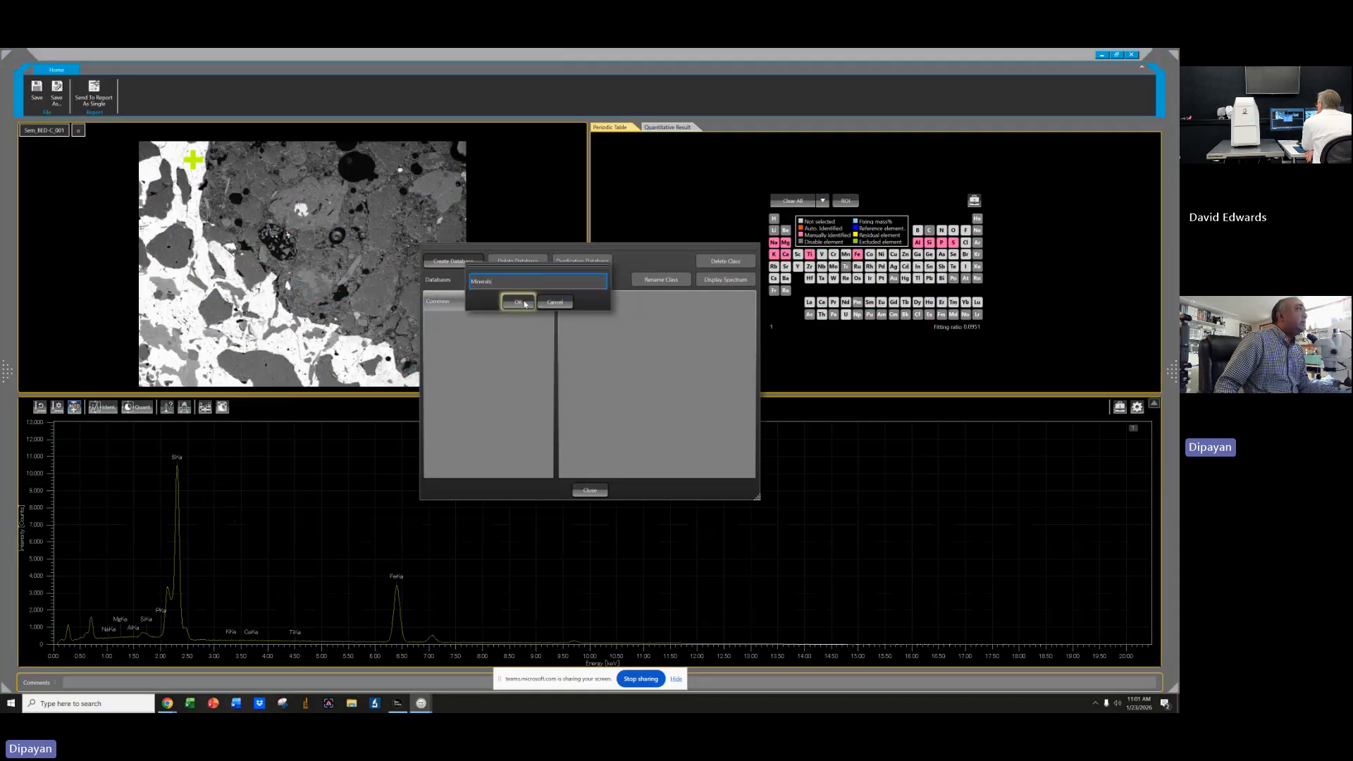
click(519, 303)
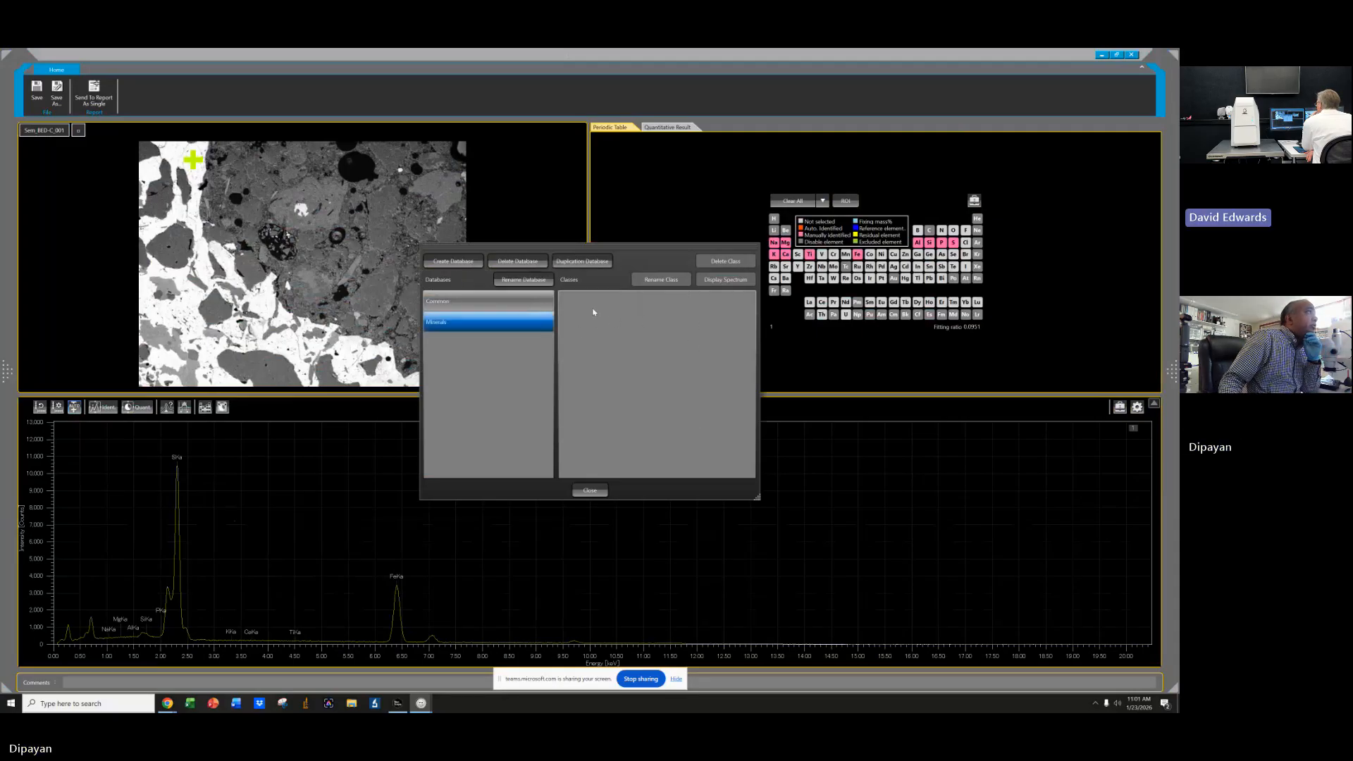
click(590, 490)
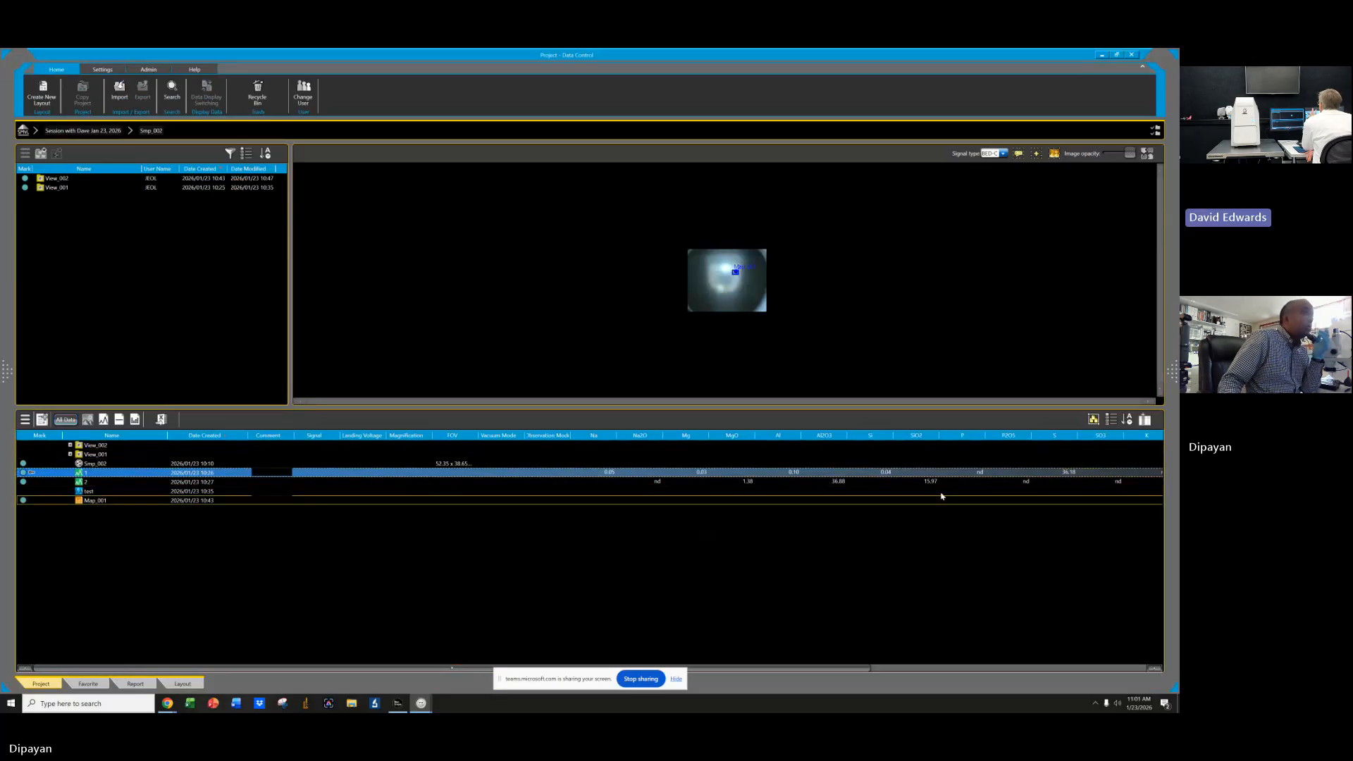
Reopen spectrum analysis 1 from the project data list.
right_click(1044, 476)
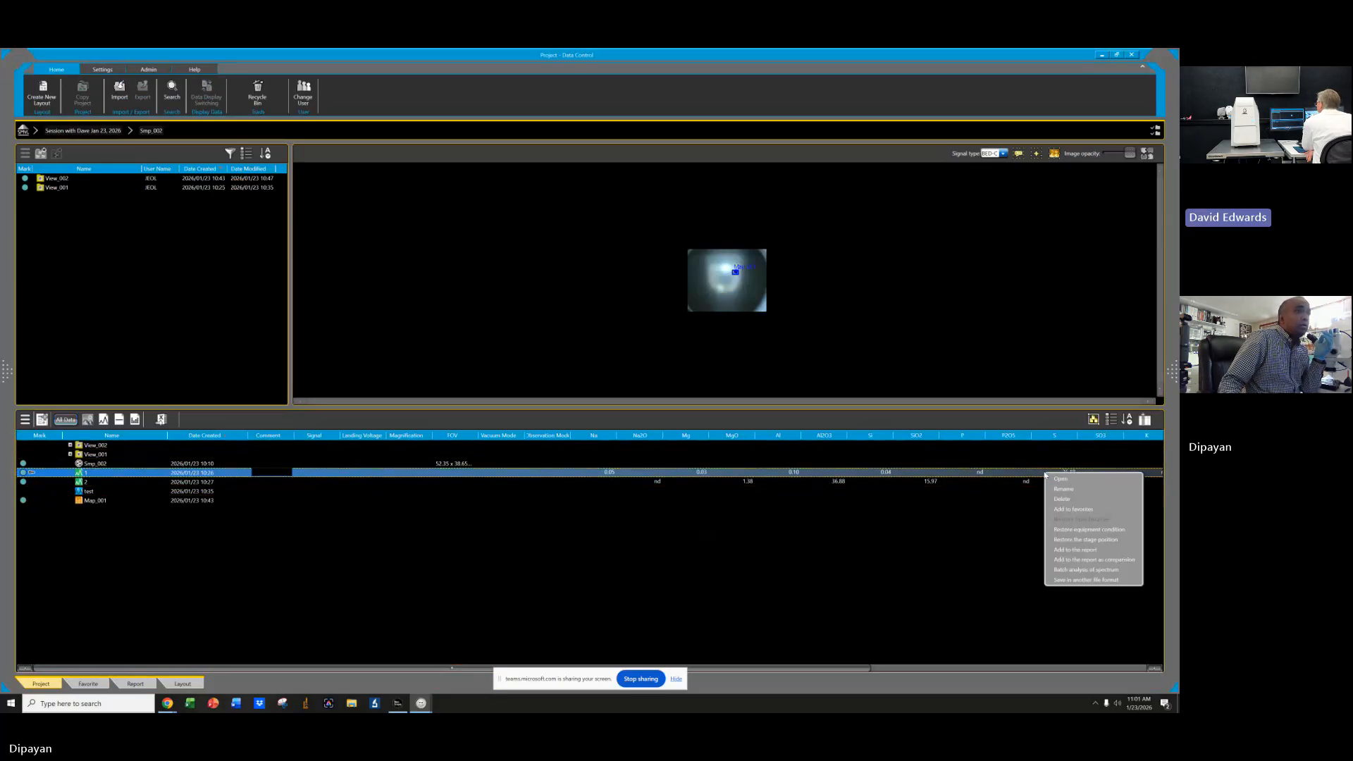
click(103, 474)
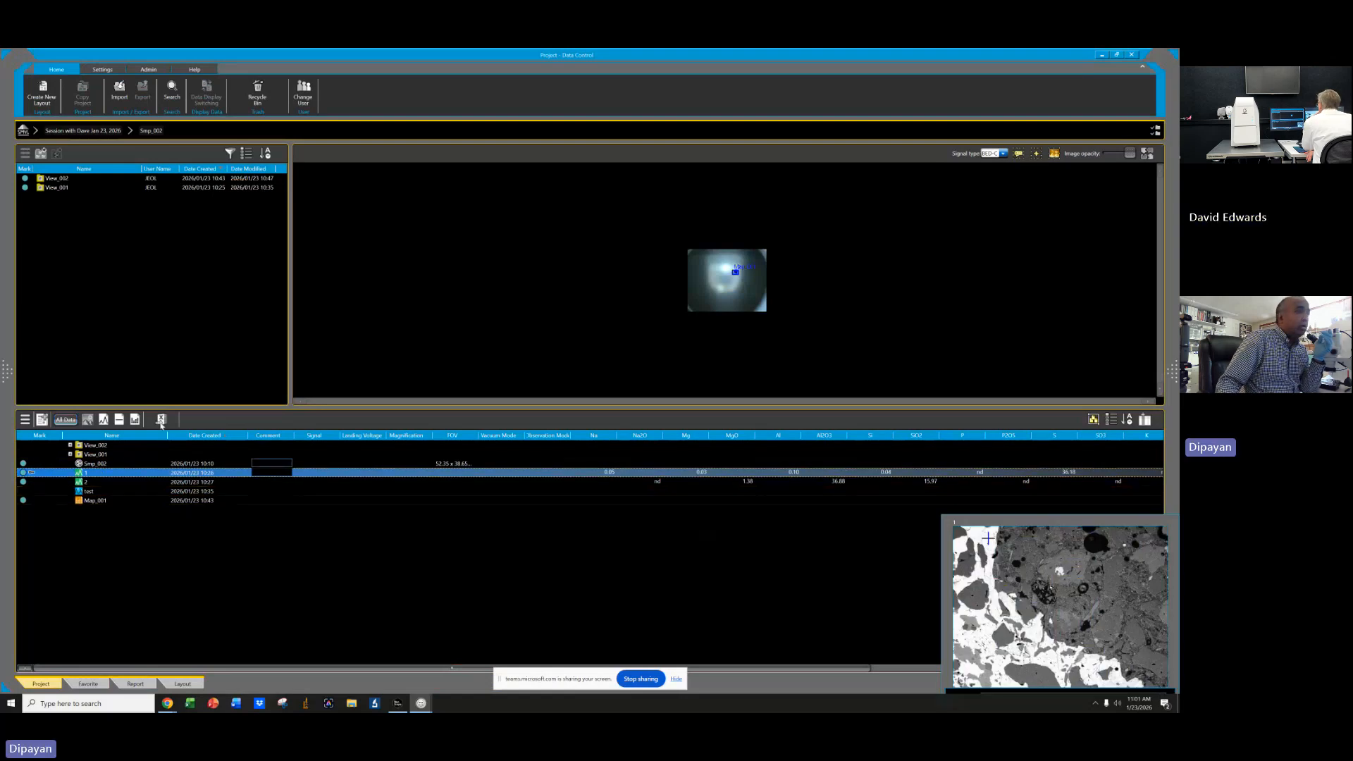
right_click(109, 473)
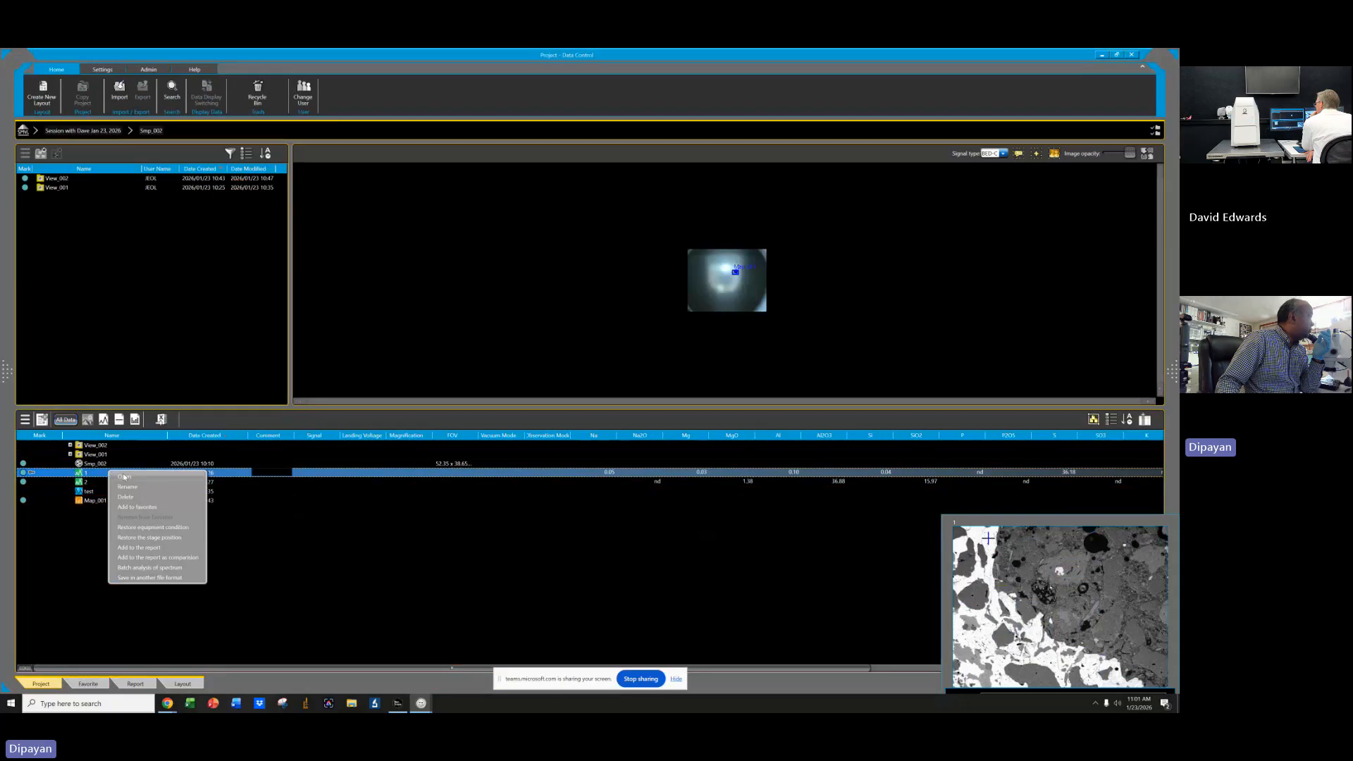
click(122, 476)
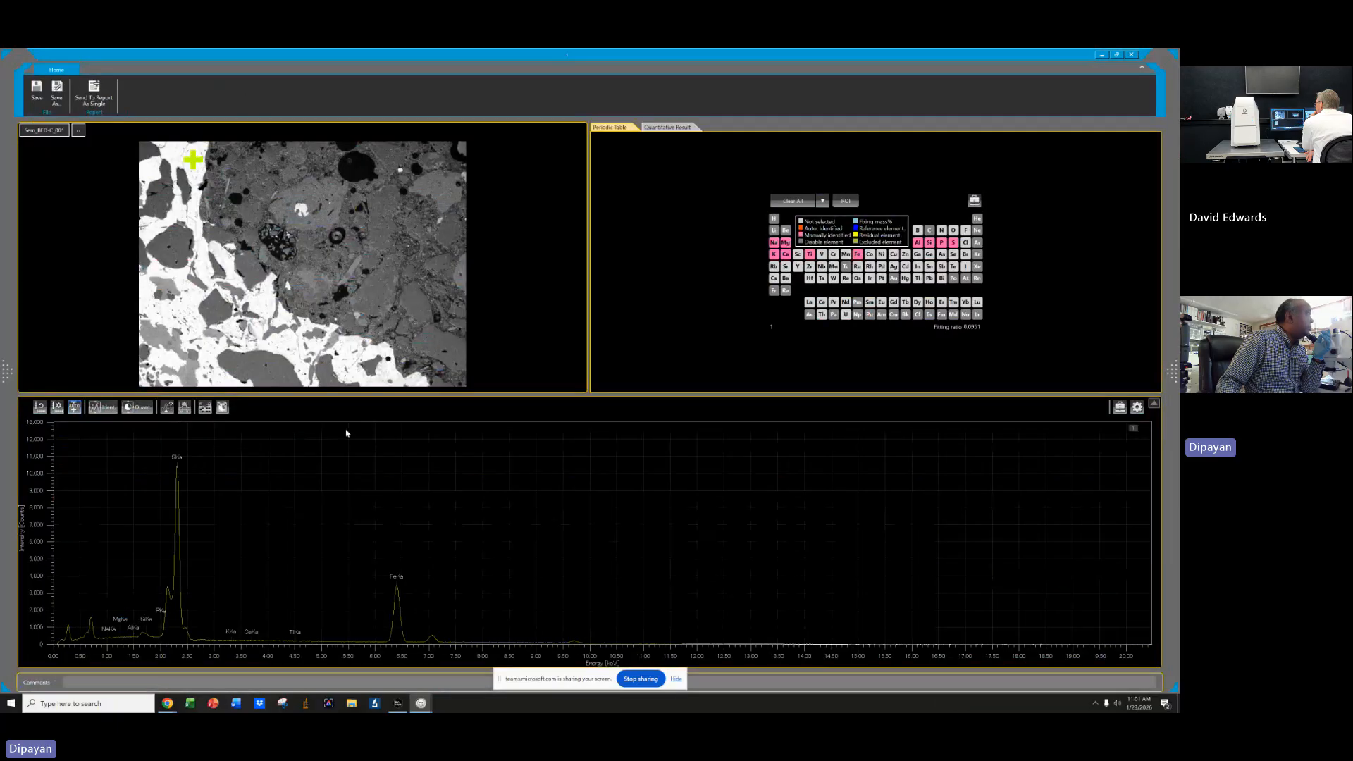
Add the spectrum to the Minerals database as a new class named Pyrrhotite, MA.
click(1138, 408)
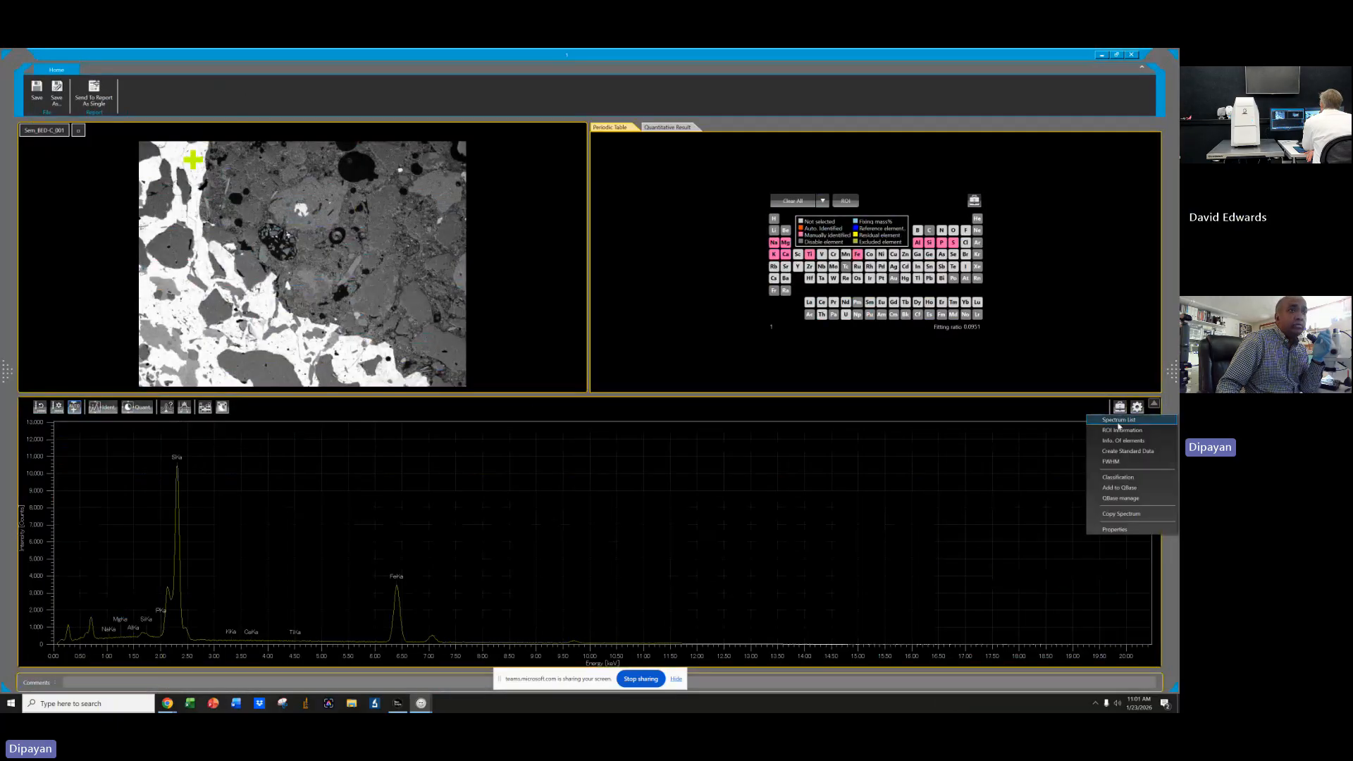
click(1125, 487)
click(607, 356)
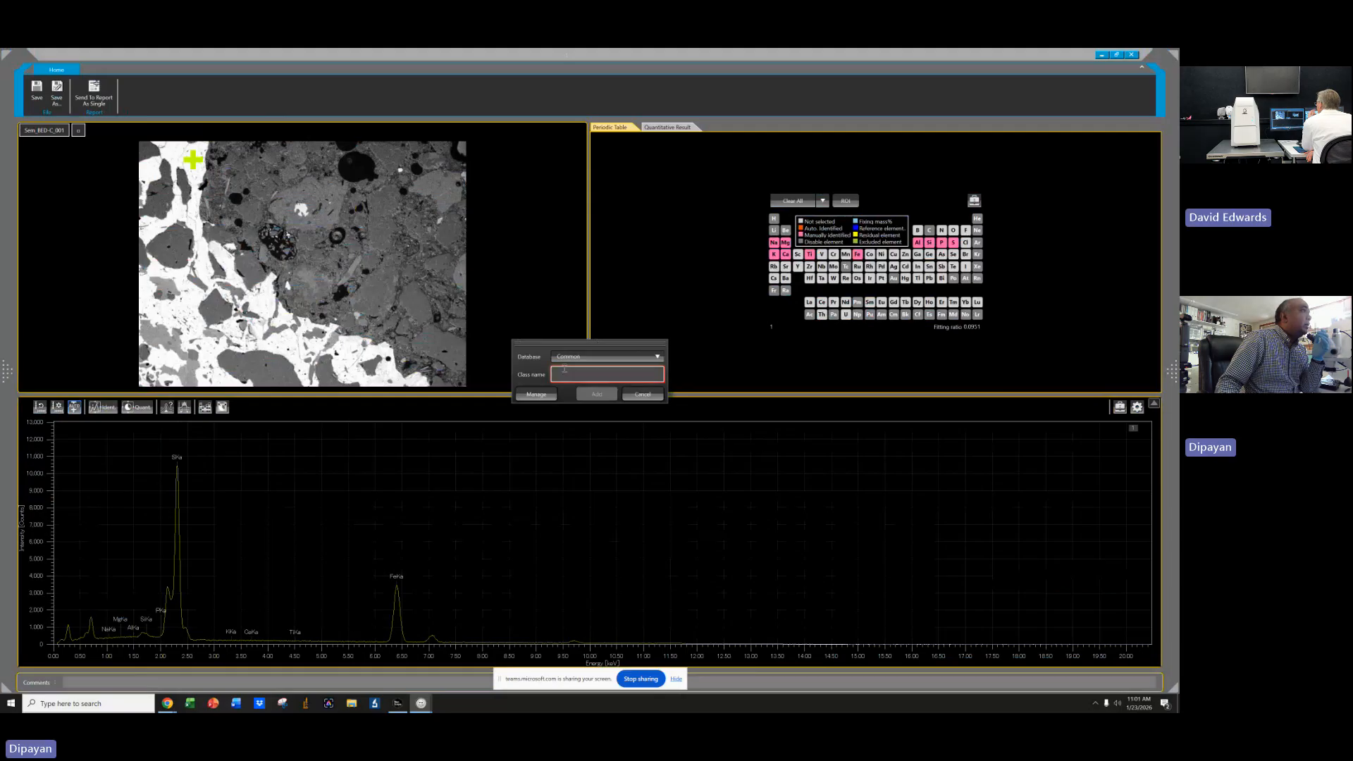
click(611, 375)
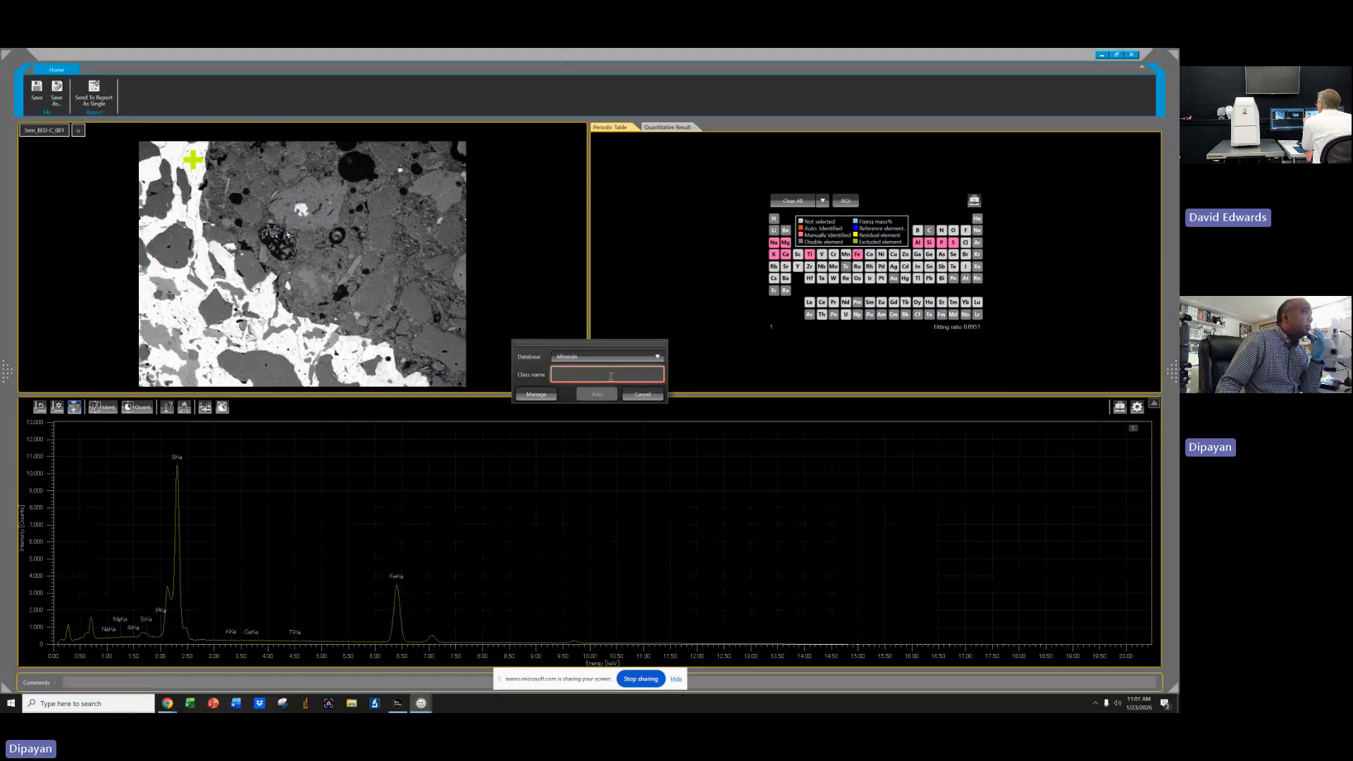
text(Pyrrhotite)
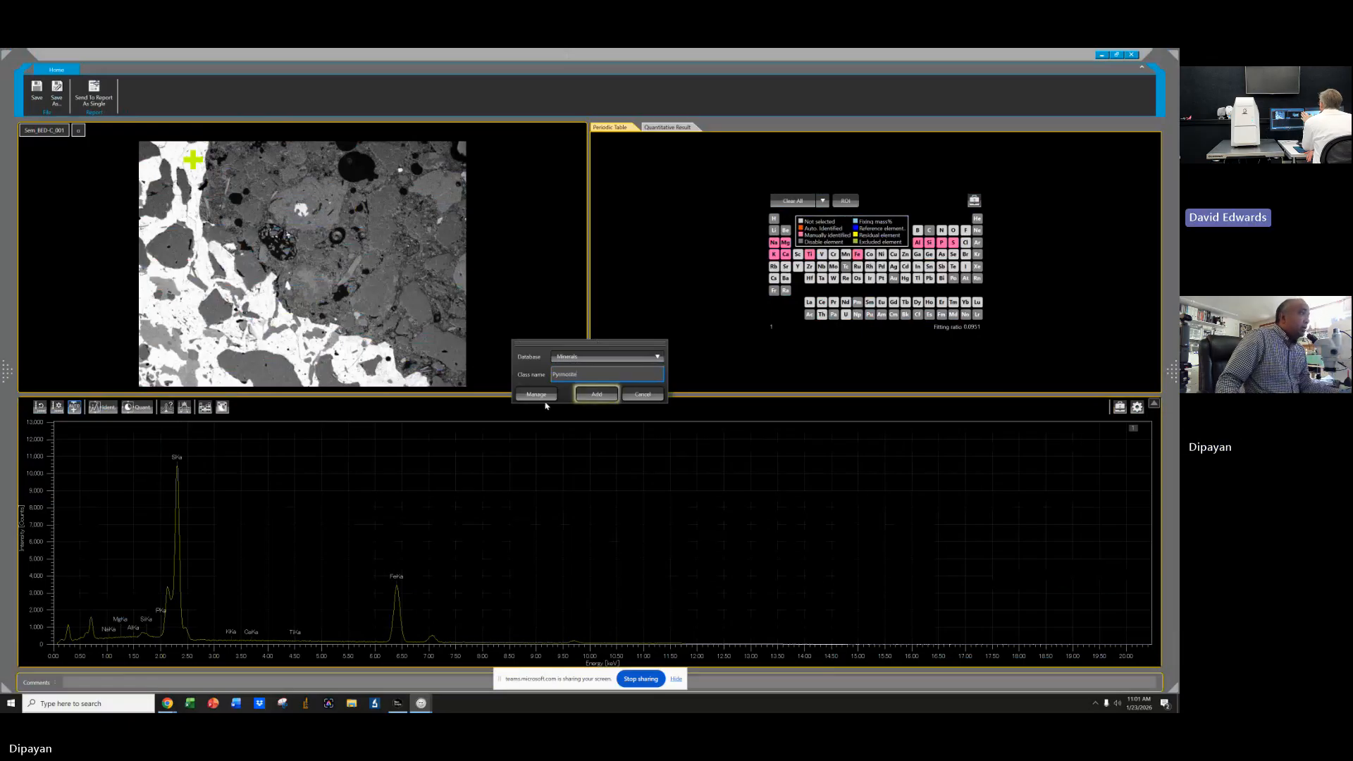
text(, MA)
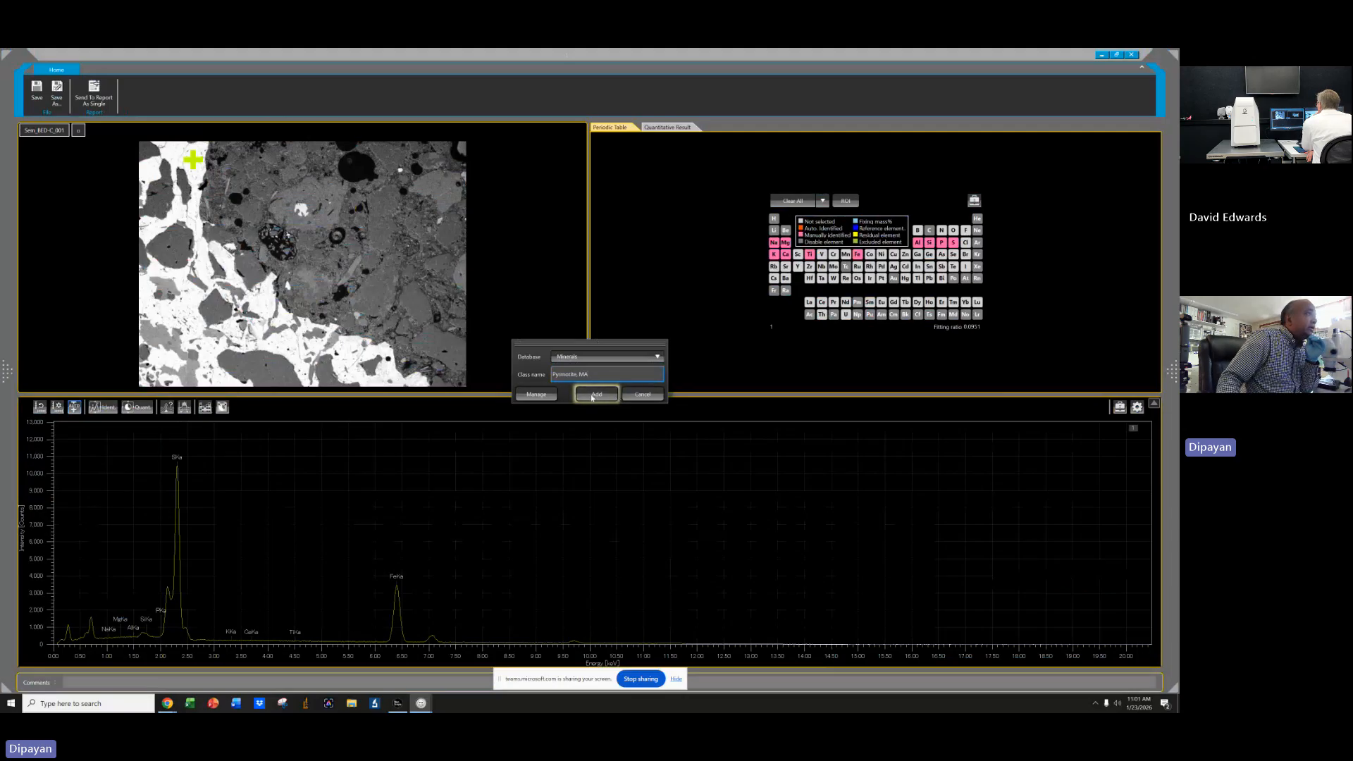
click(596, 395)
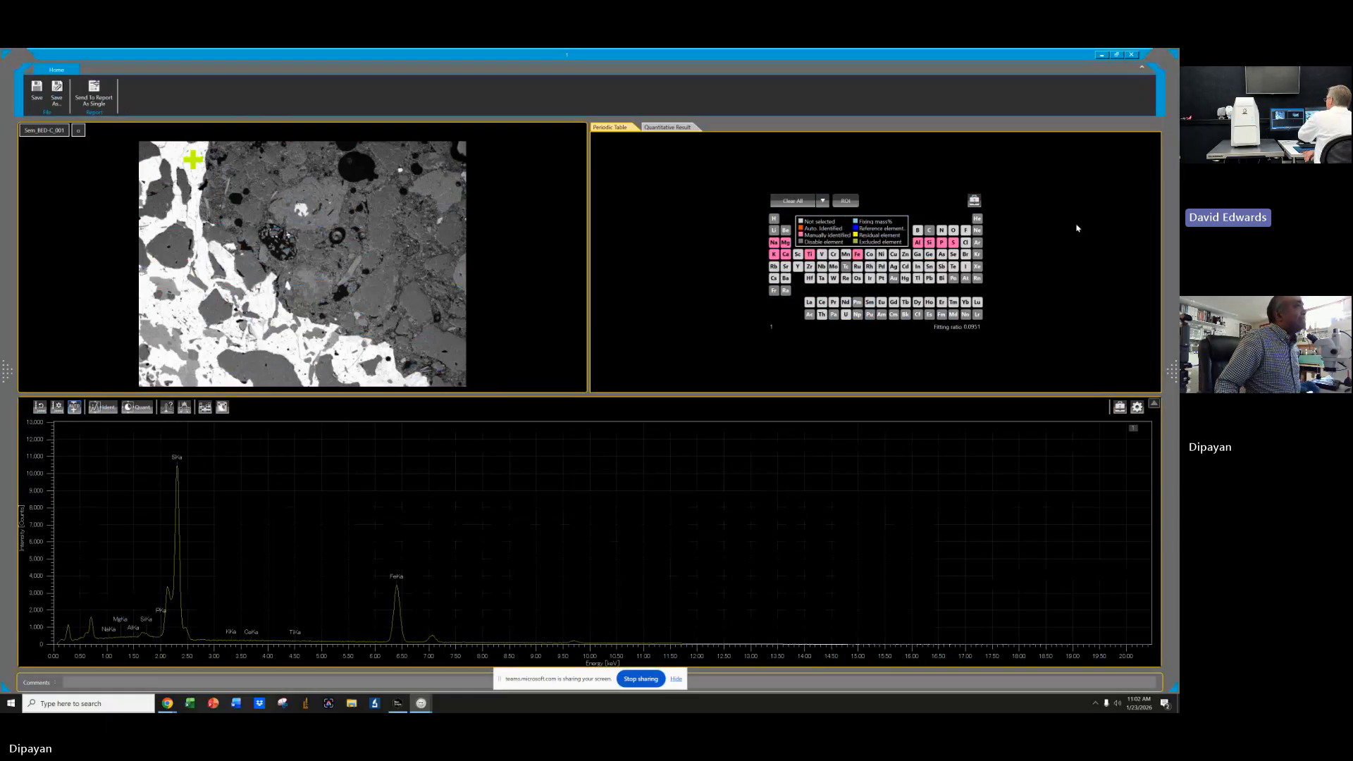
Open the Map_001 map analysis from the project data list.
click(1101, 55)
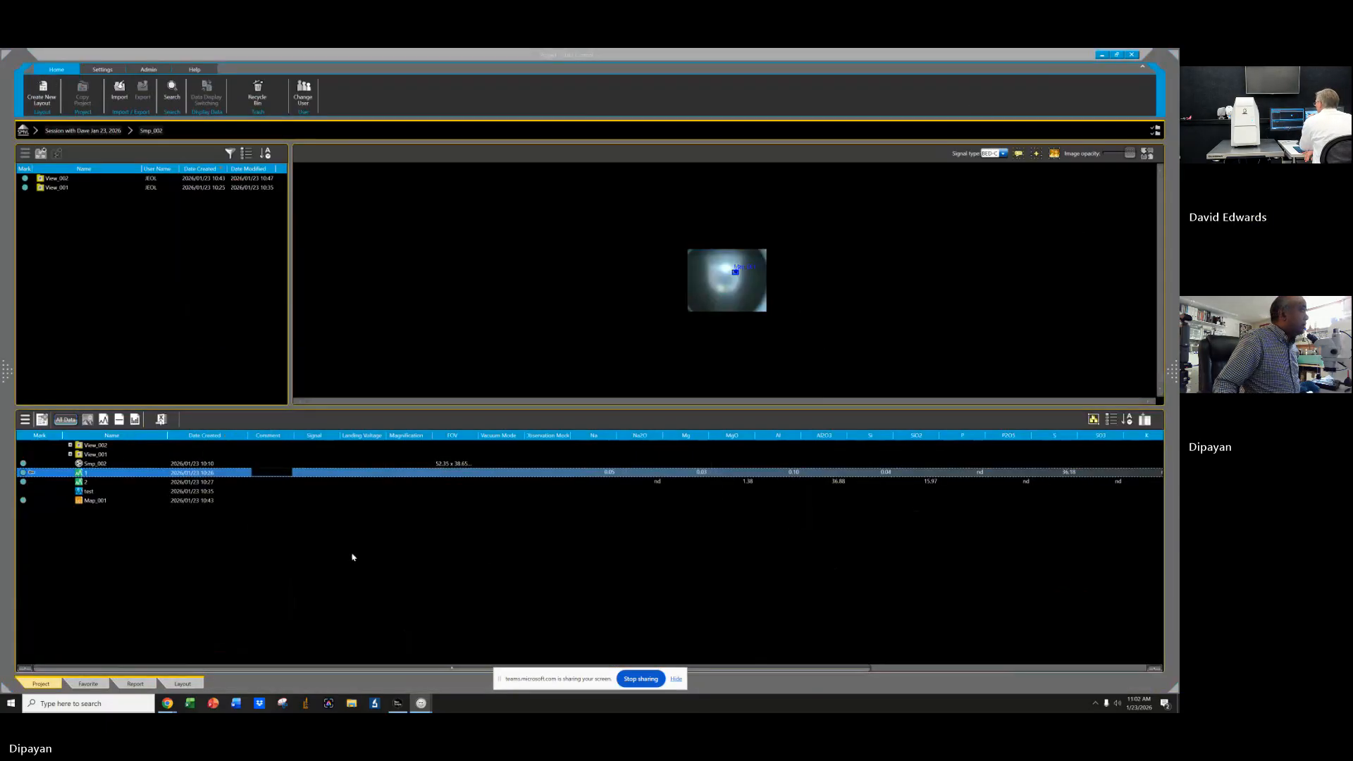
right_click(86, 502)
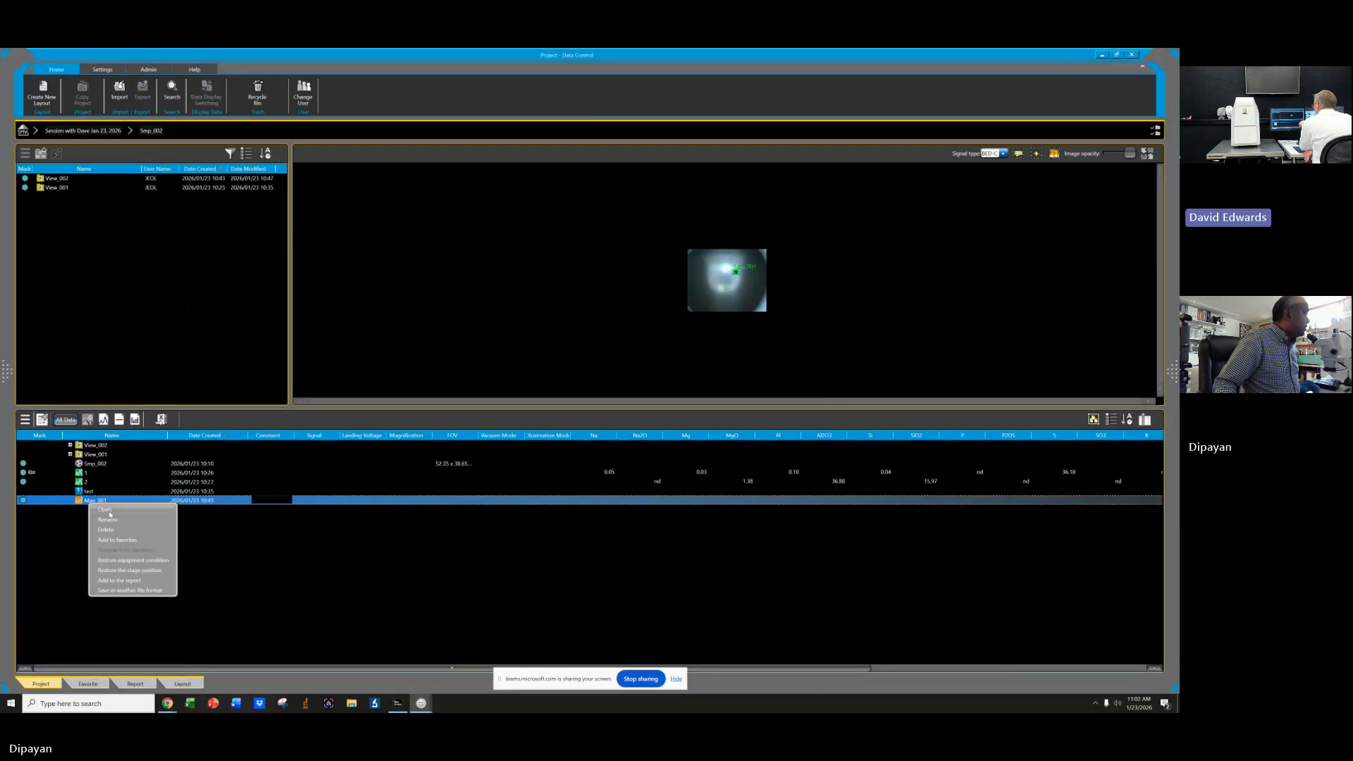
click(105, 509)
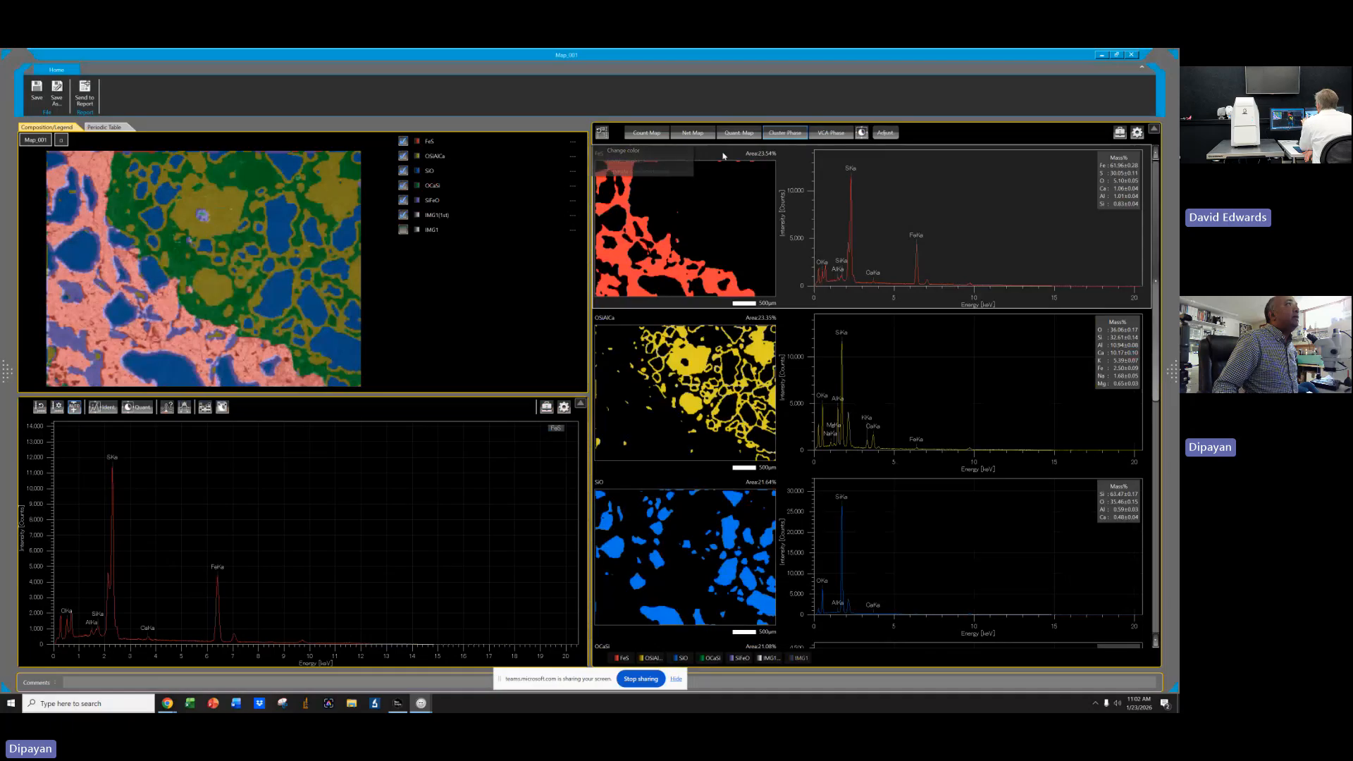
right_click(678, 217)
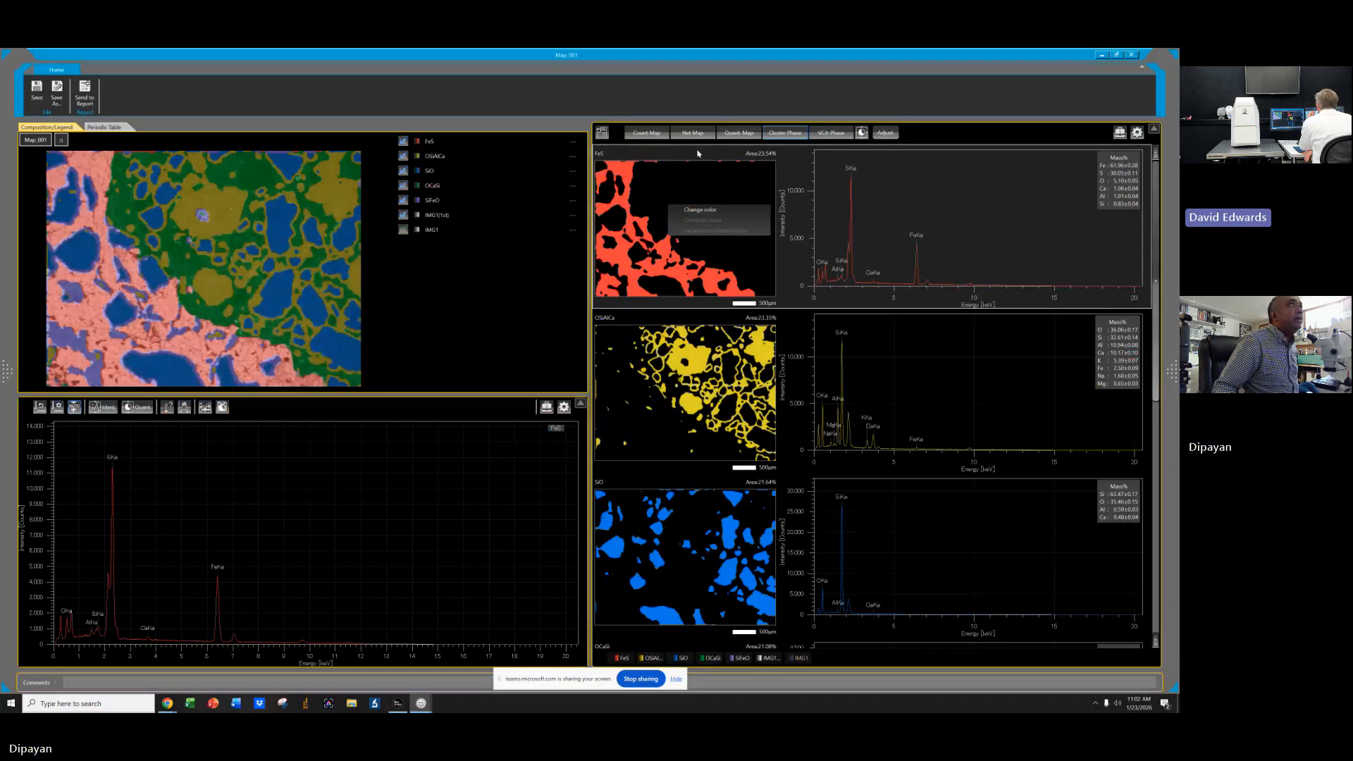
click(1102, 54)
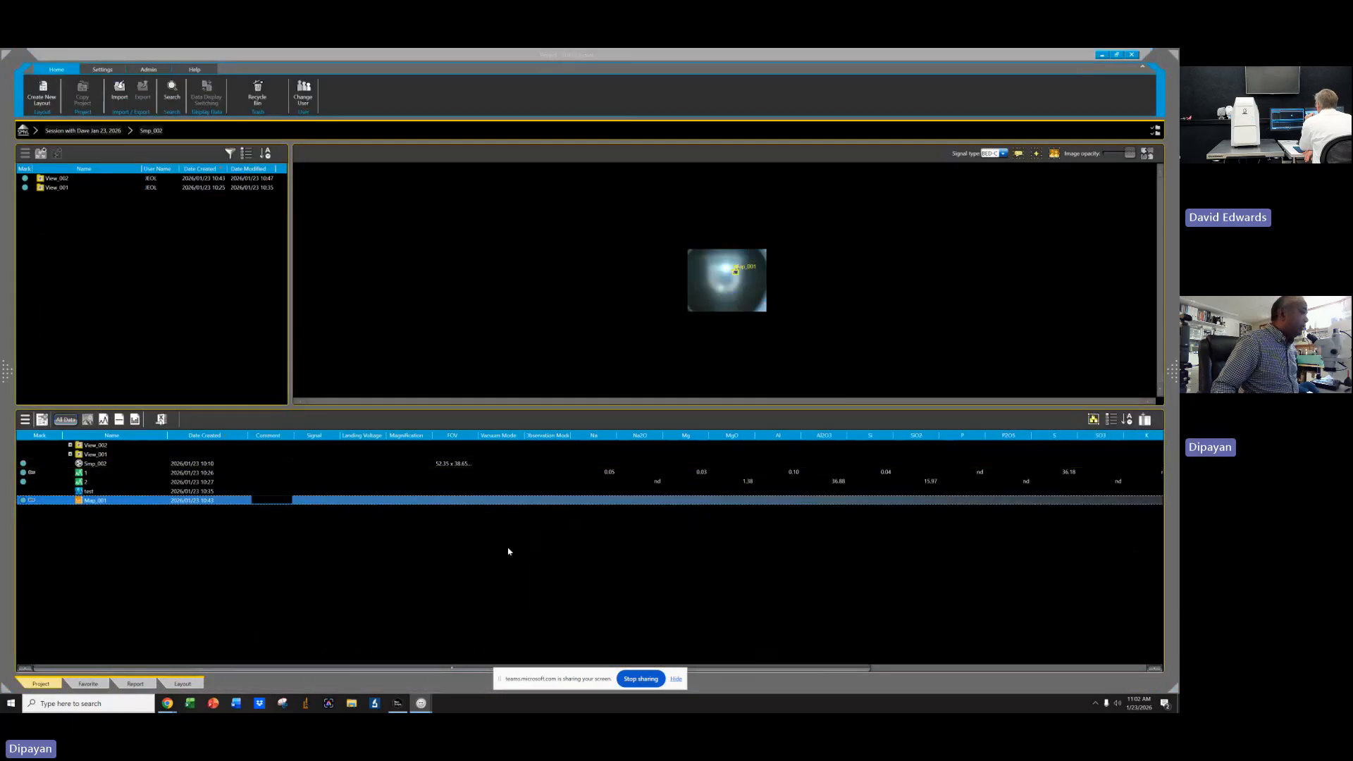
click(1102, 55)
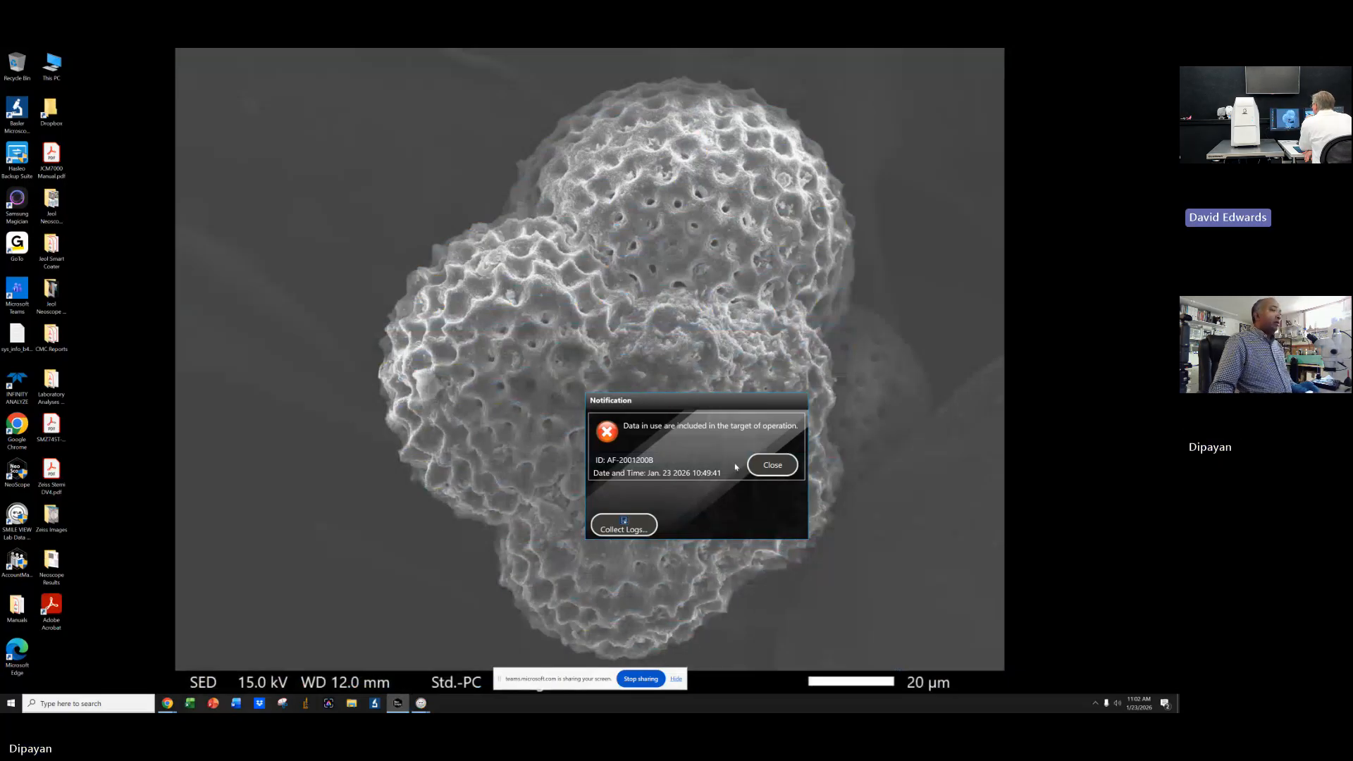
click(772, 464)
Cancel eco mode in the SEM observation window and review the element map analysis conditions.
click(397, 703)
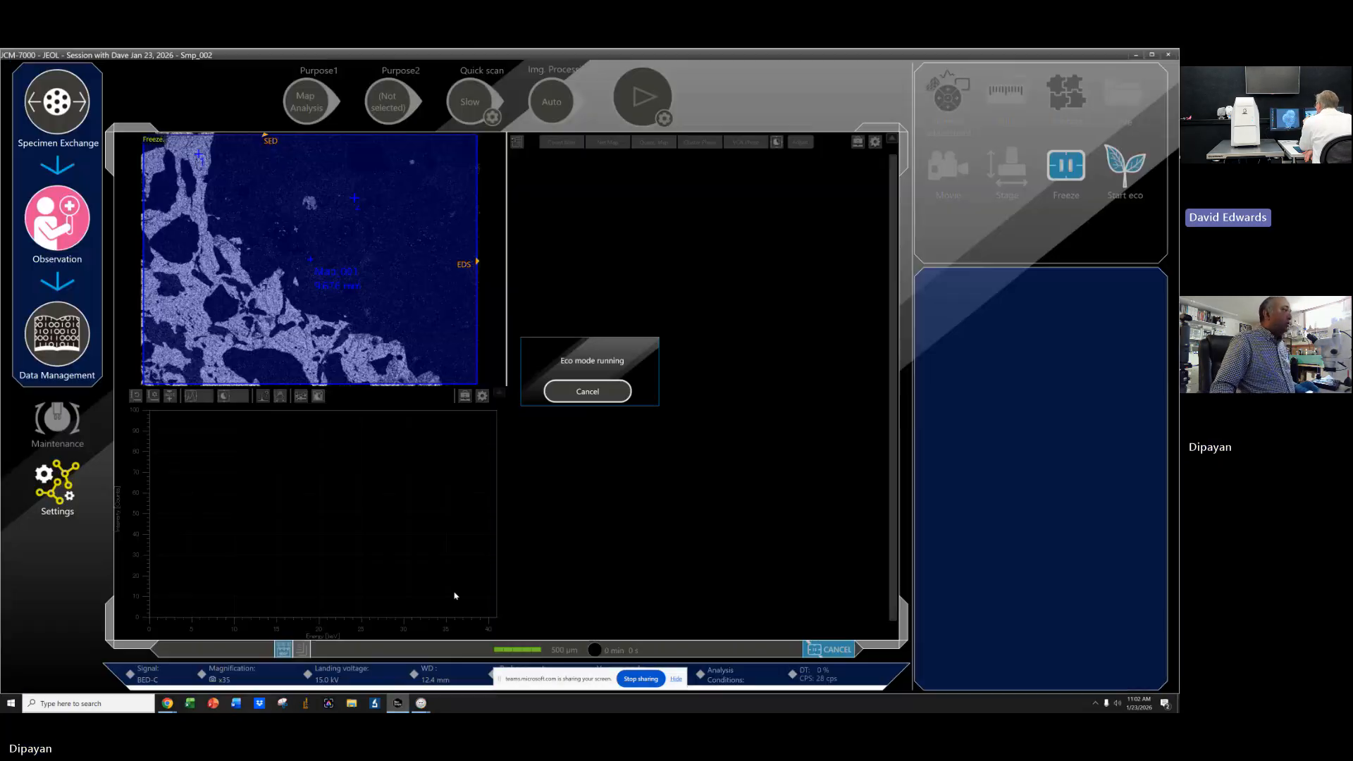
click(591, 393)
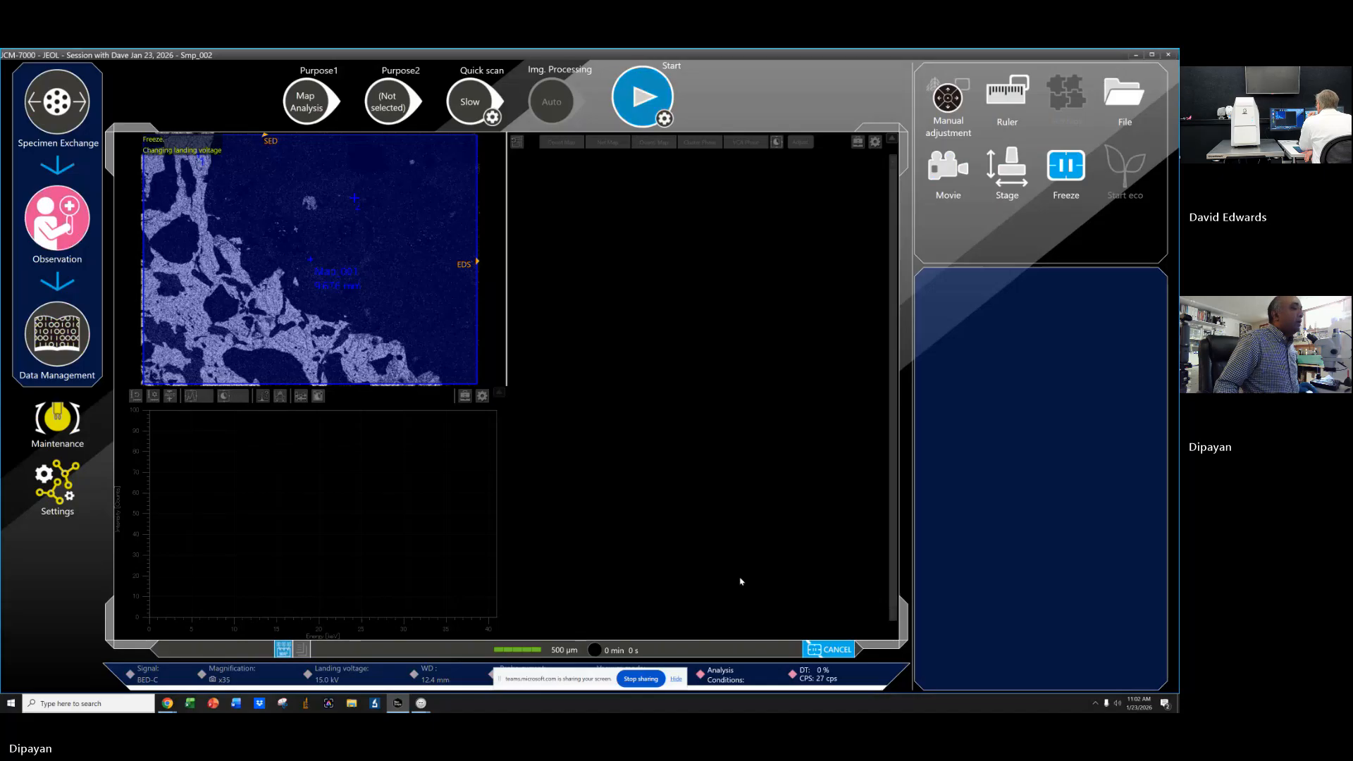
click(720, 675)
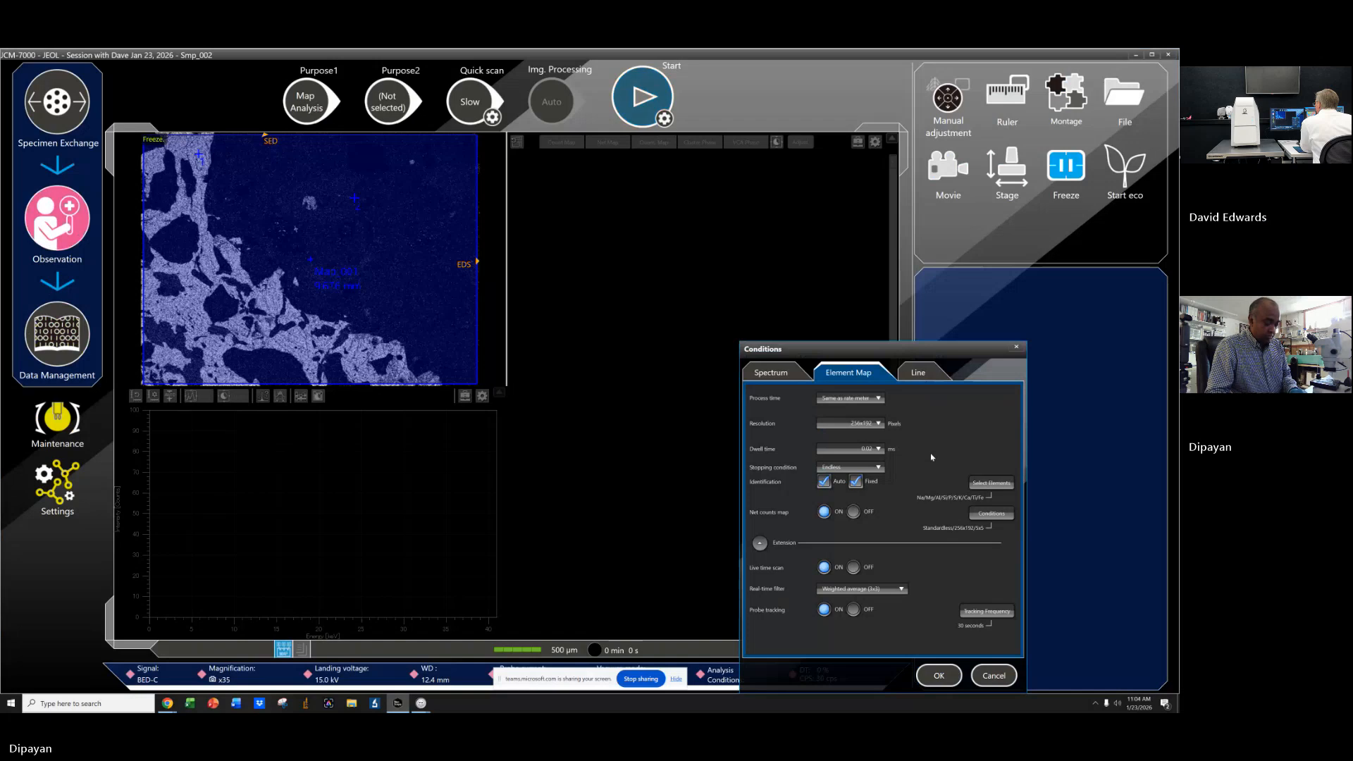
click(940, 676)
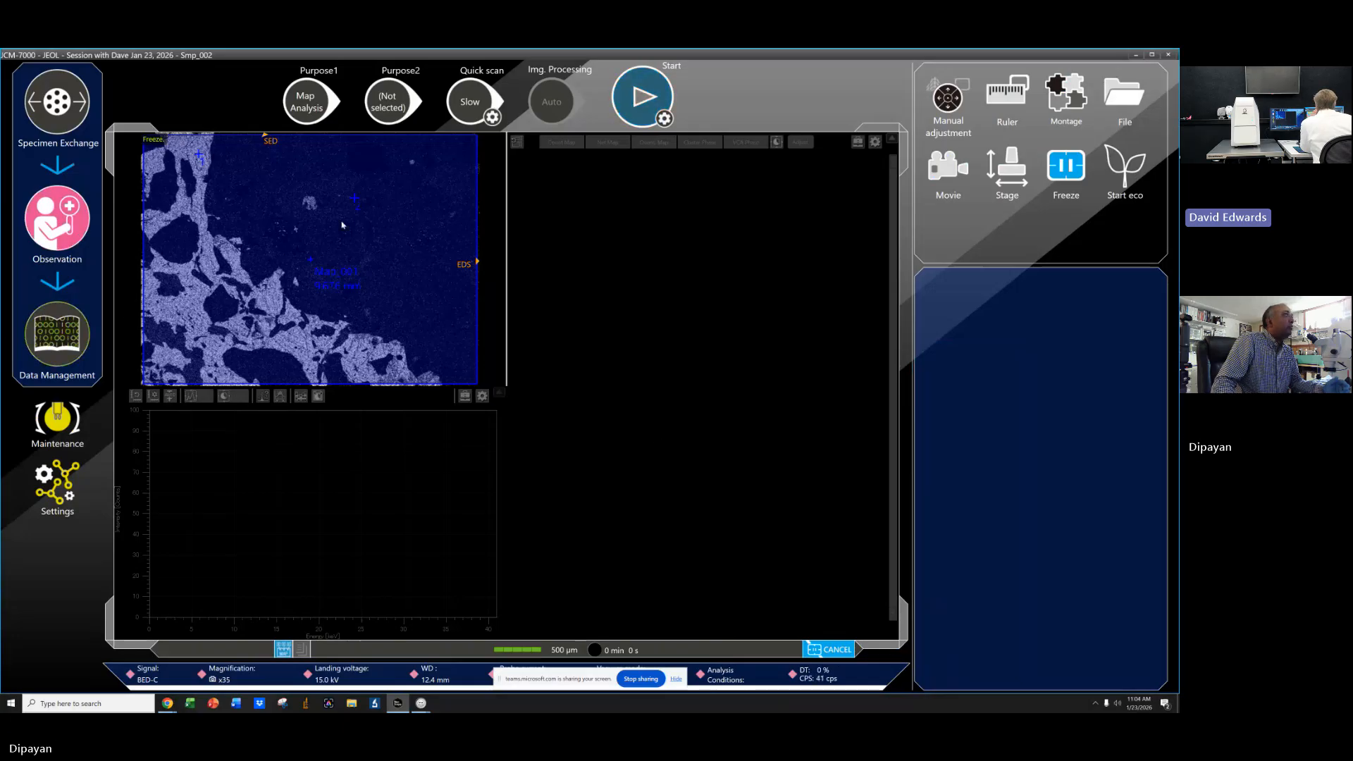
In the Map_001 cluster phase settings, set phase labeling to Classification using the Minerals database.
click(1135, 56)
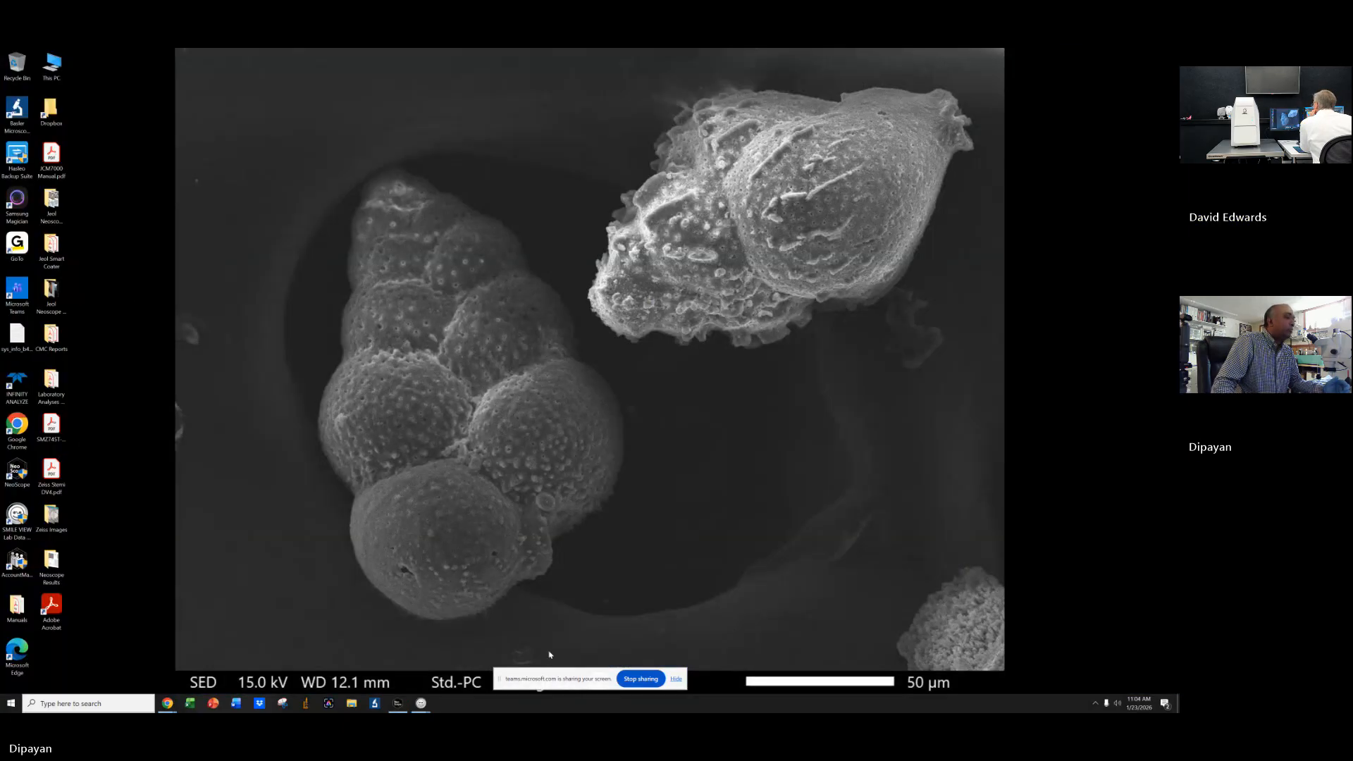
mouse_move(421, 702)
mouse_move(421, 662)
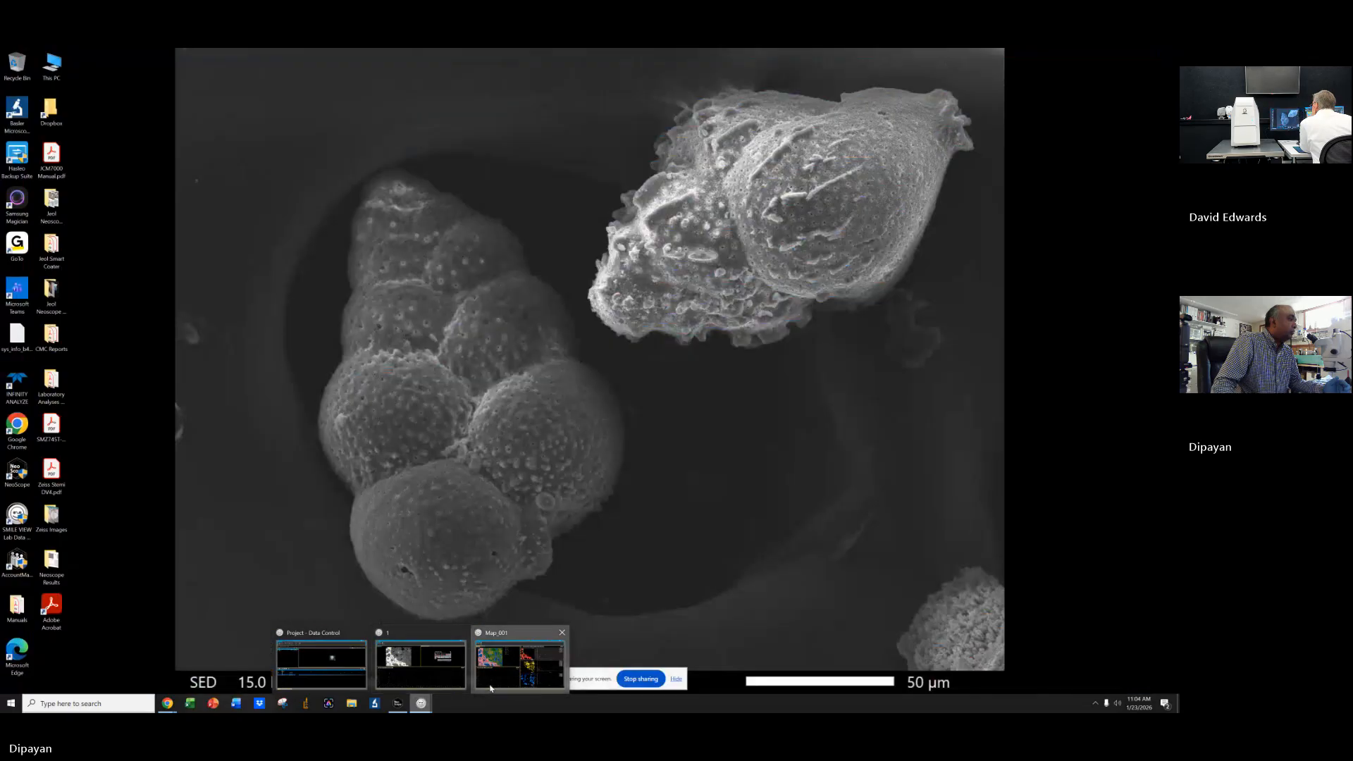
click(519, 663)
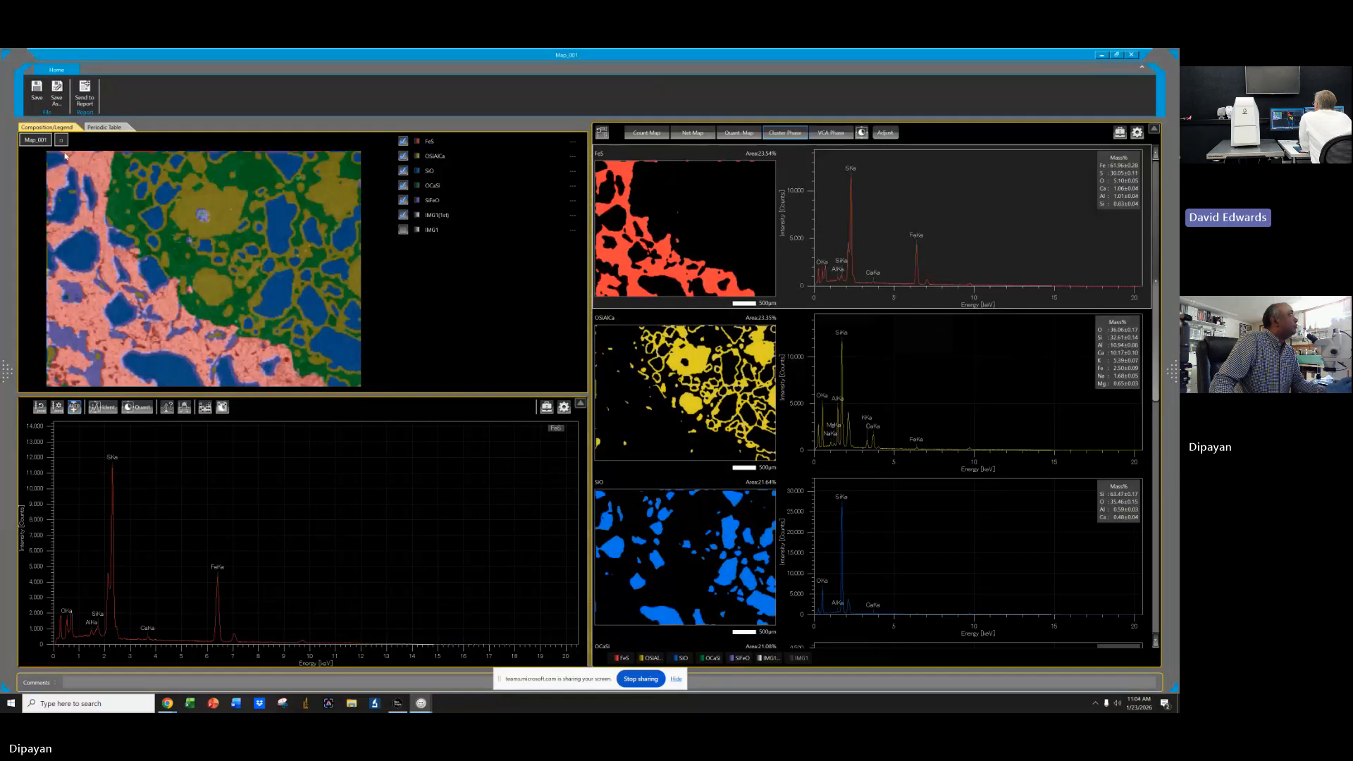
click(862, 133)
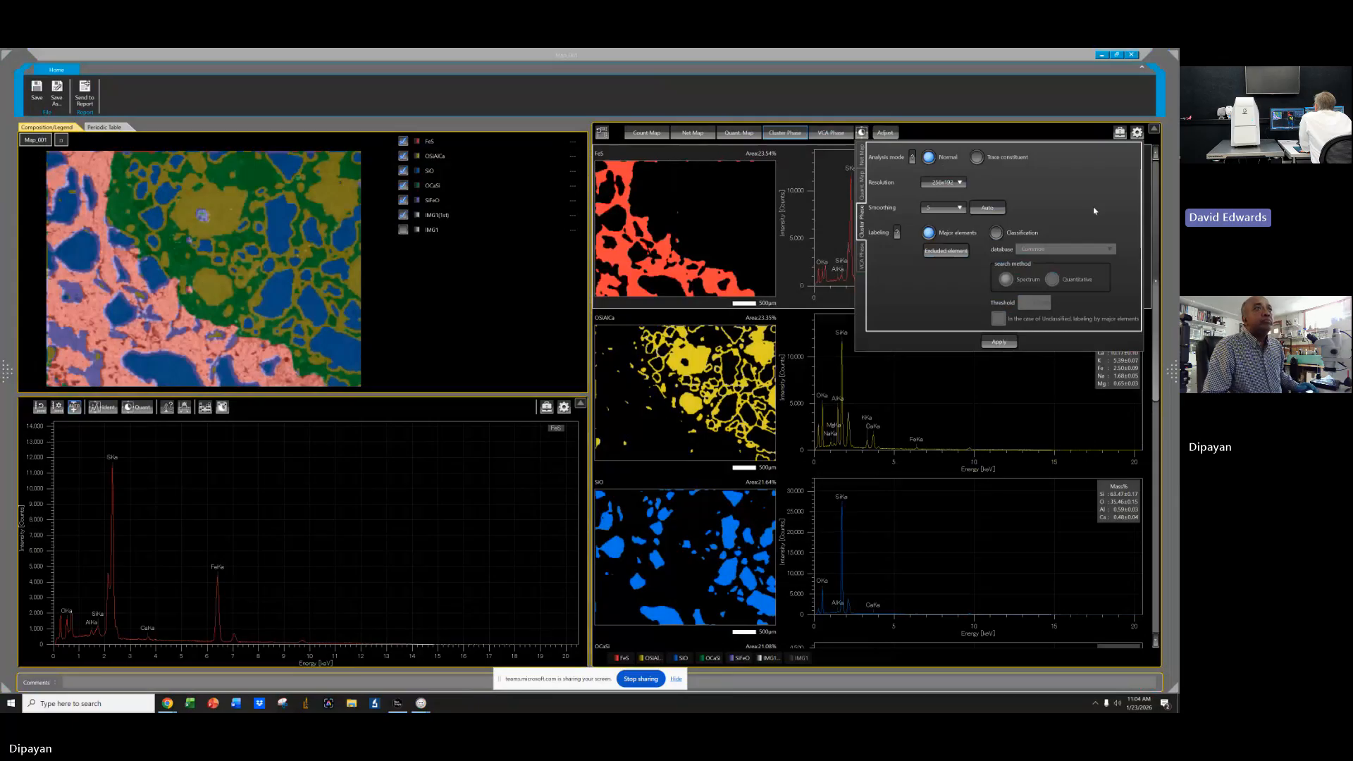
click(996, 232)
click(1075, 249)
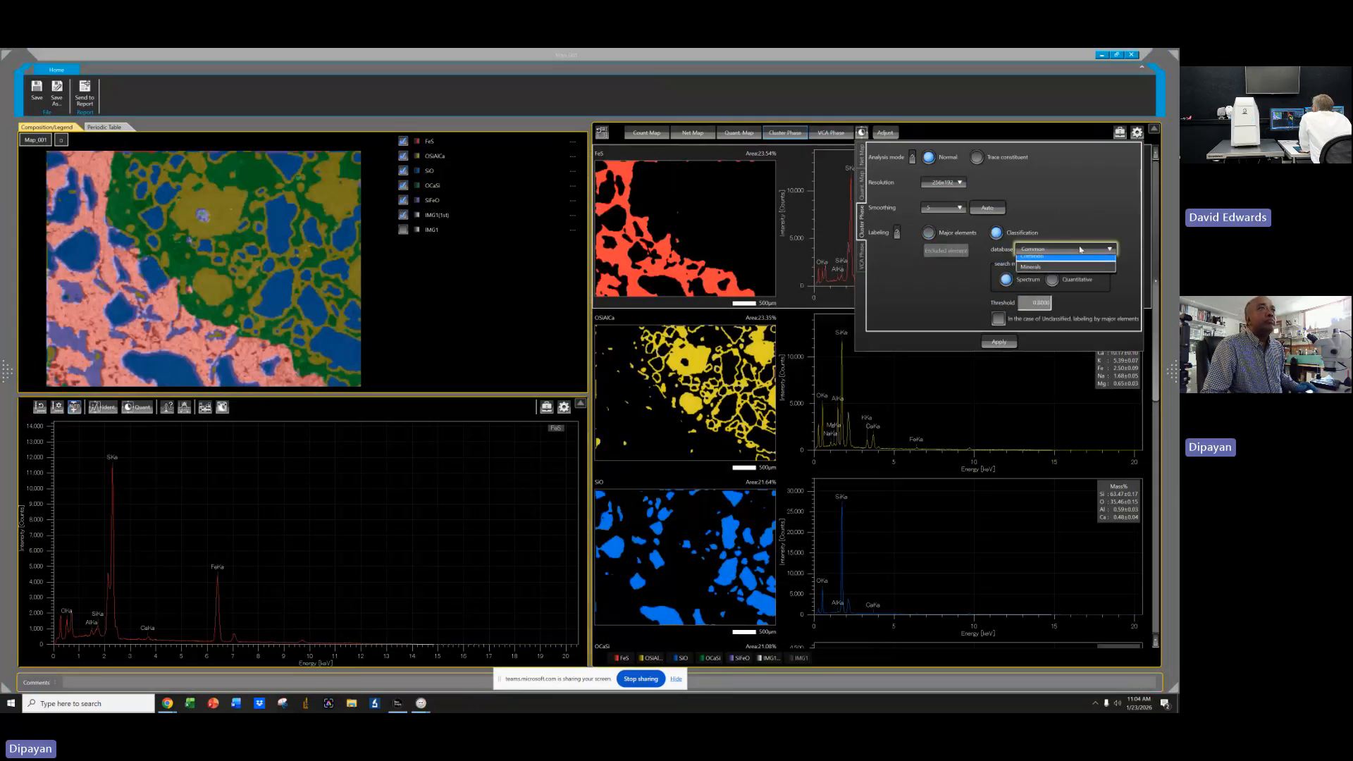
click(1071, 273)
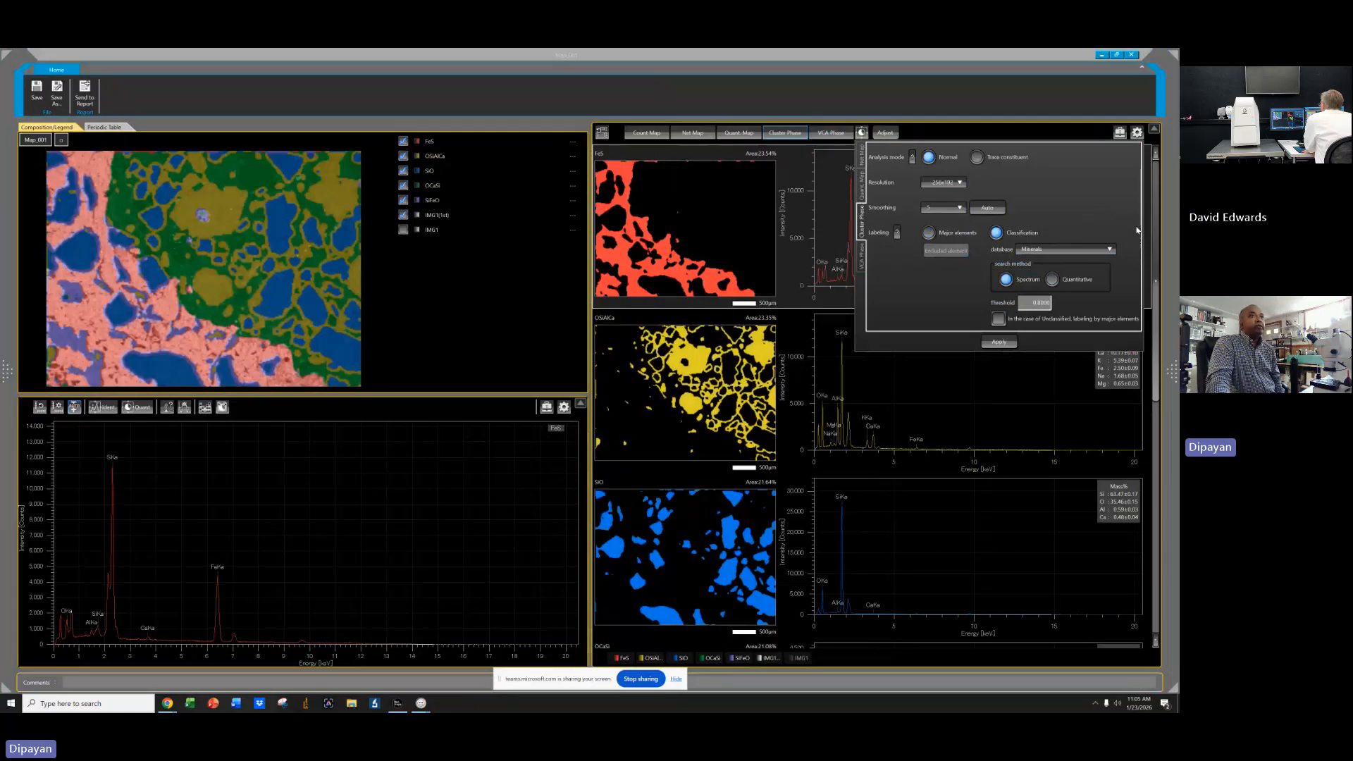
Switch the cluster phase labeling back to Major elements.
click(1032, 303)
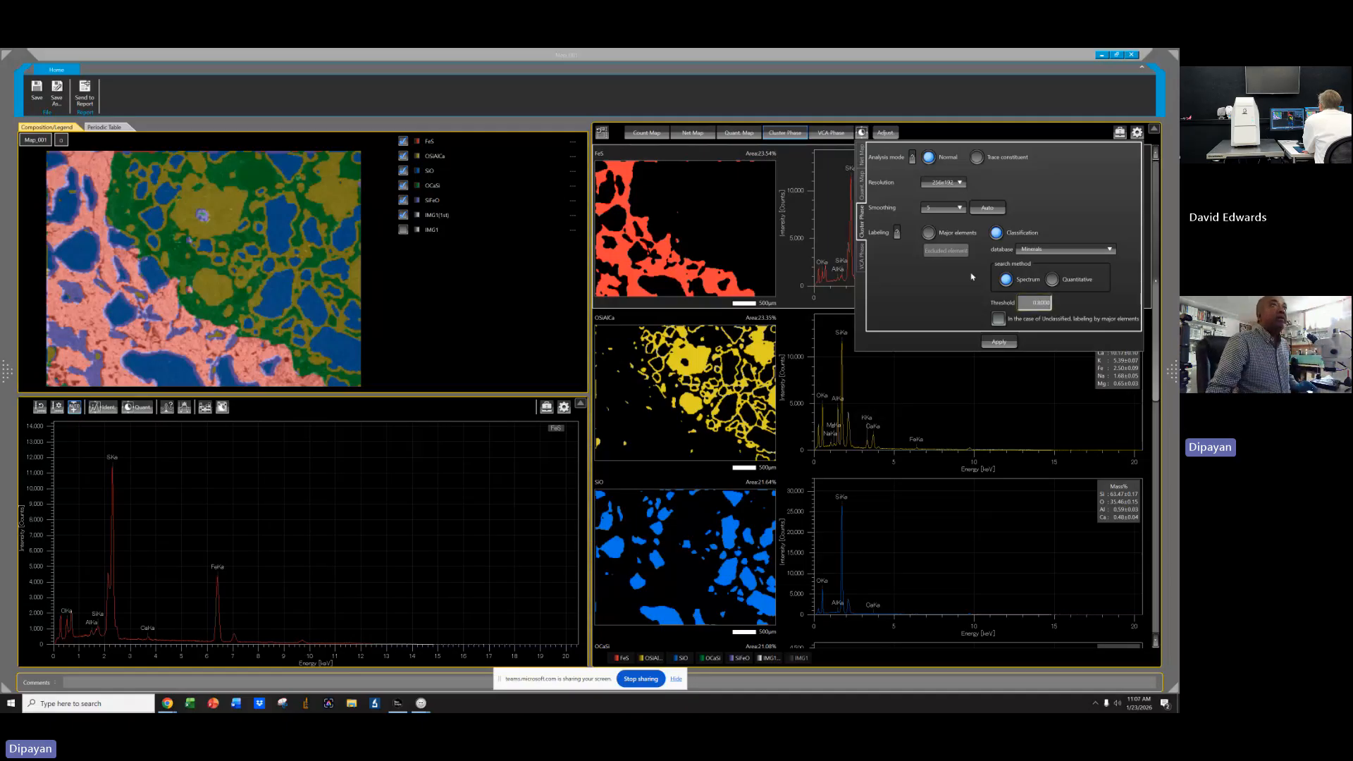
click(953, 234)
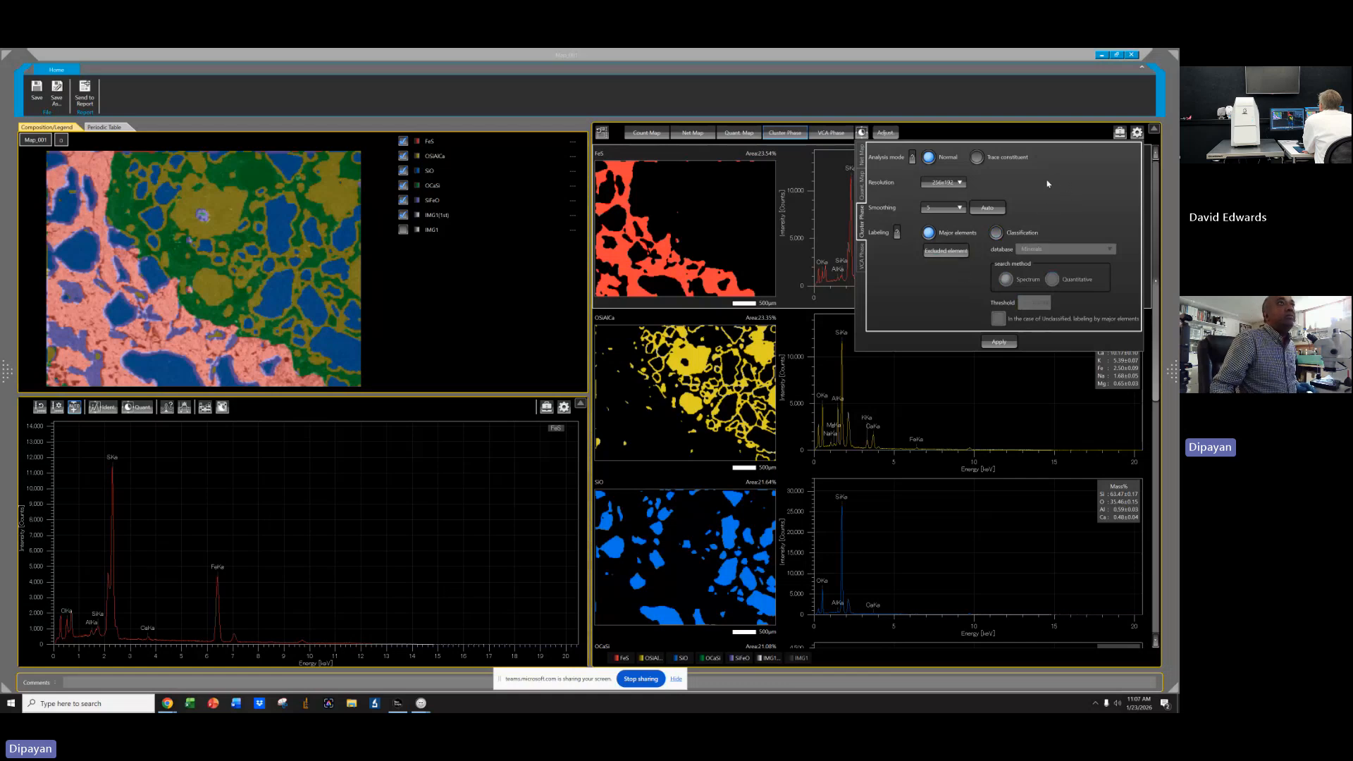
Apply the Major elements labeling to the cluster phase map, confirming that the map data be overwritten.
click(1001, 342)
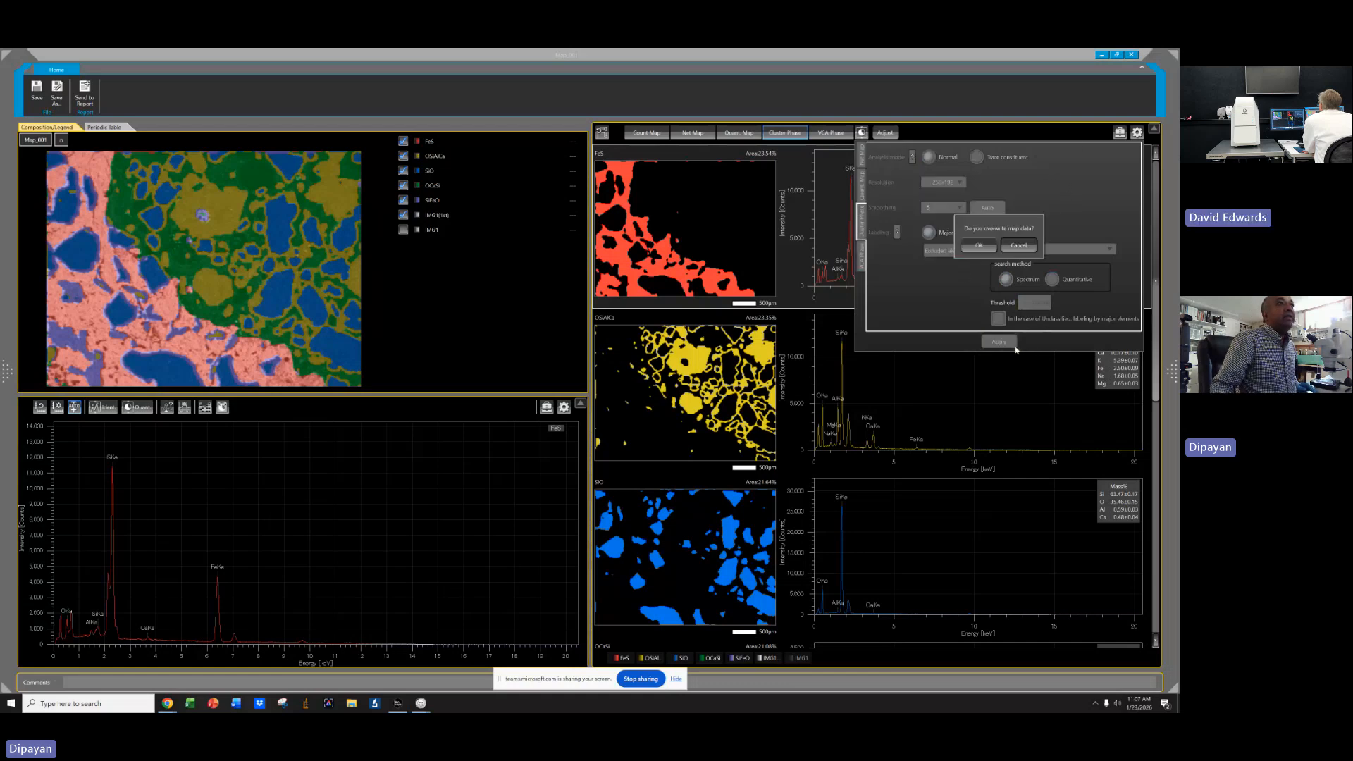
click(980, 245)
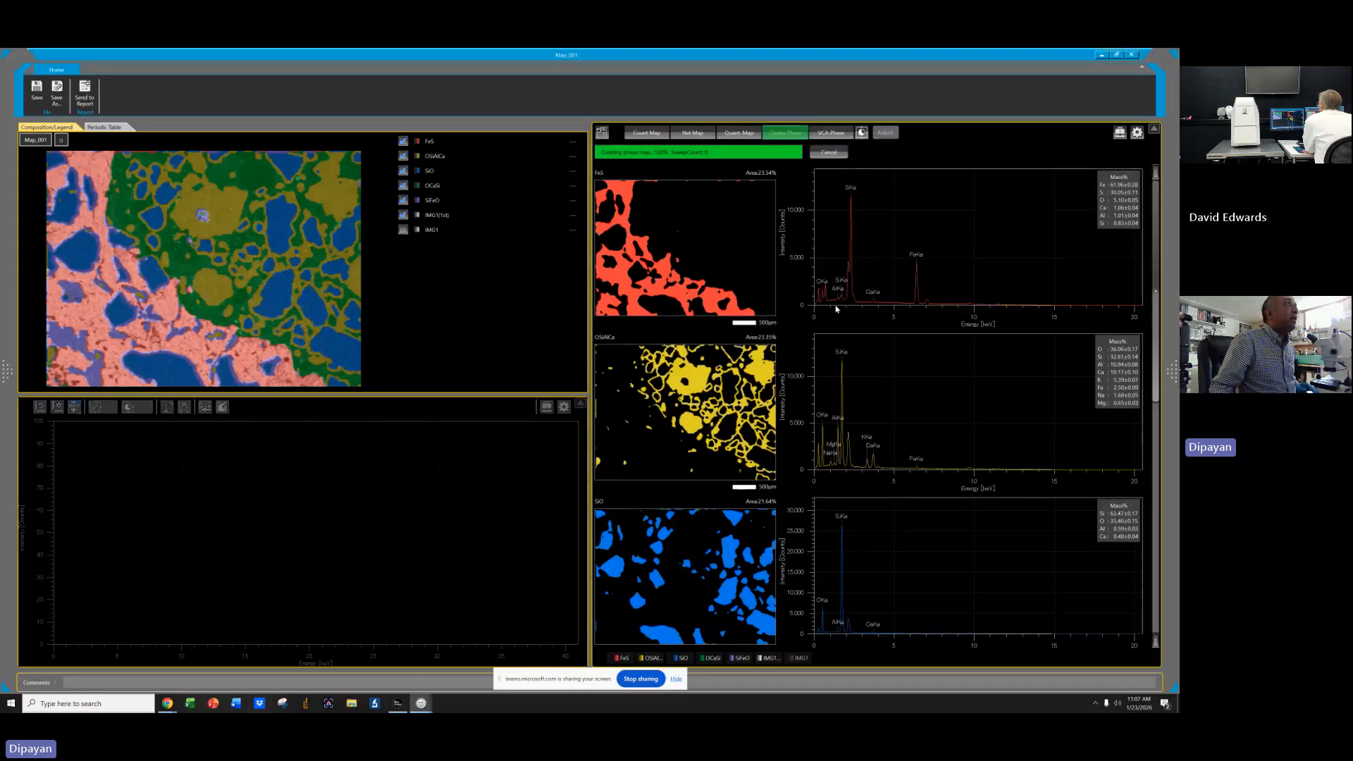
scroll(962, 474, down, 3)
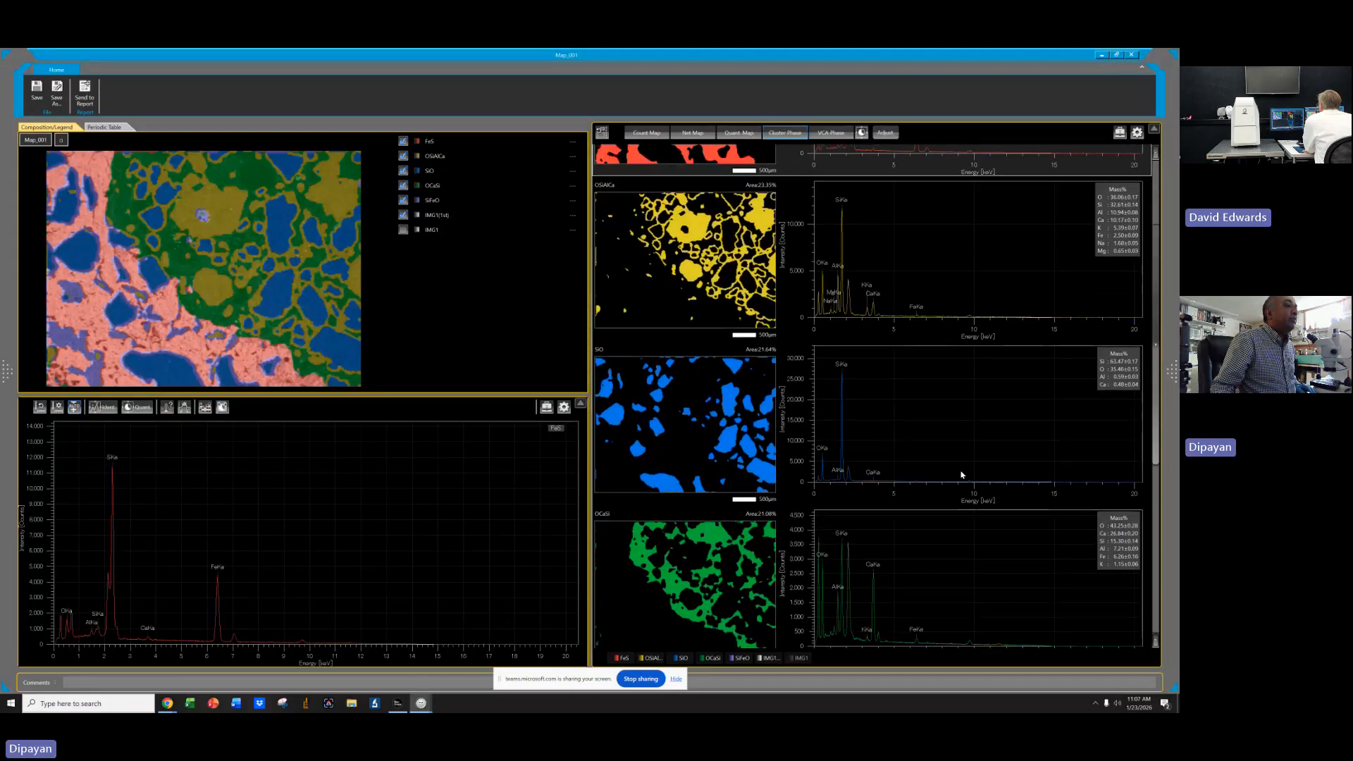
scroll(962, 475, down, 2)
scroll(961, 469, up, 2)
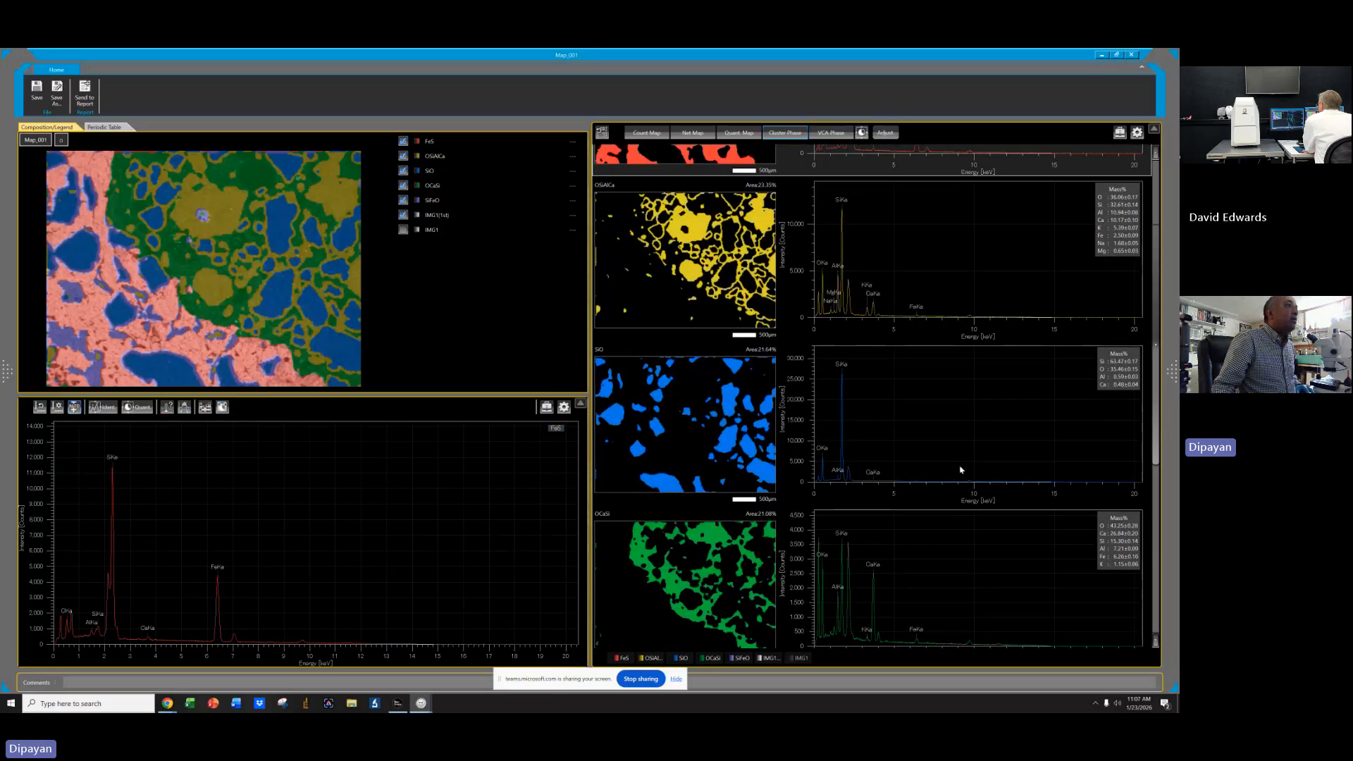
scroll(960, 469, up, 1)
scroll(895, 423, down, 2)
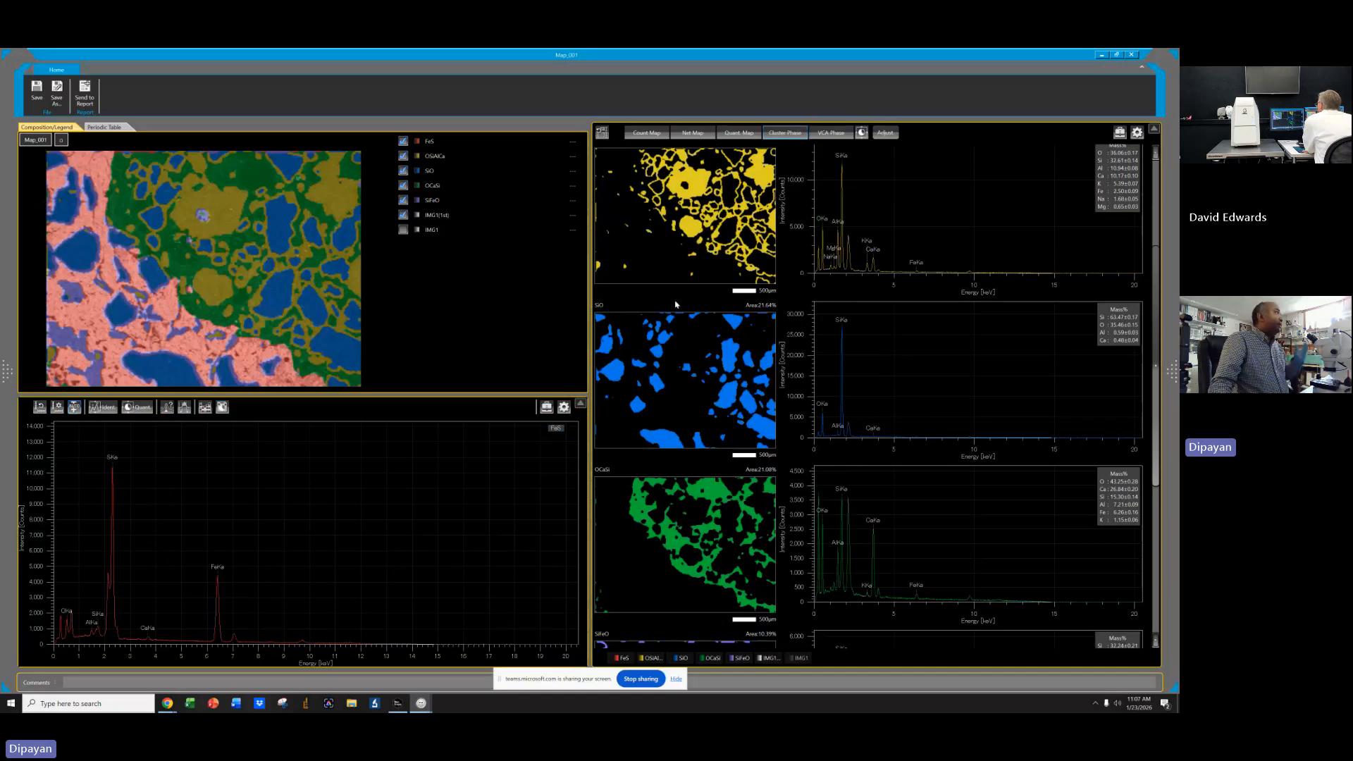
scroll(675, 338, down, 4)
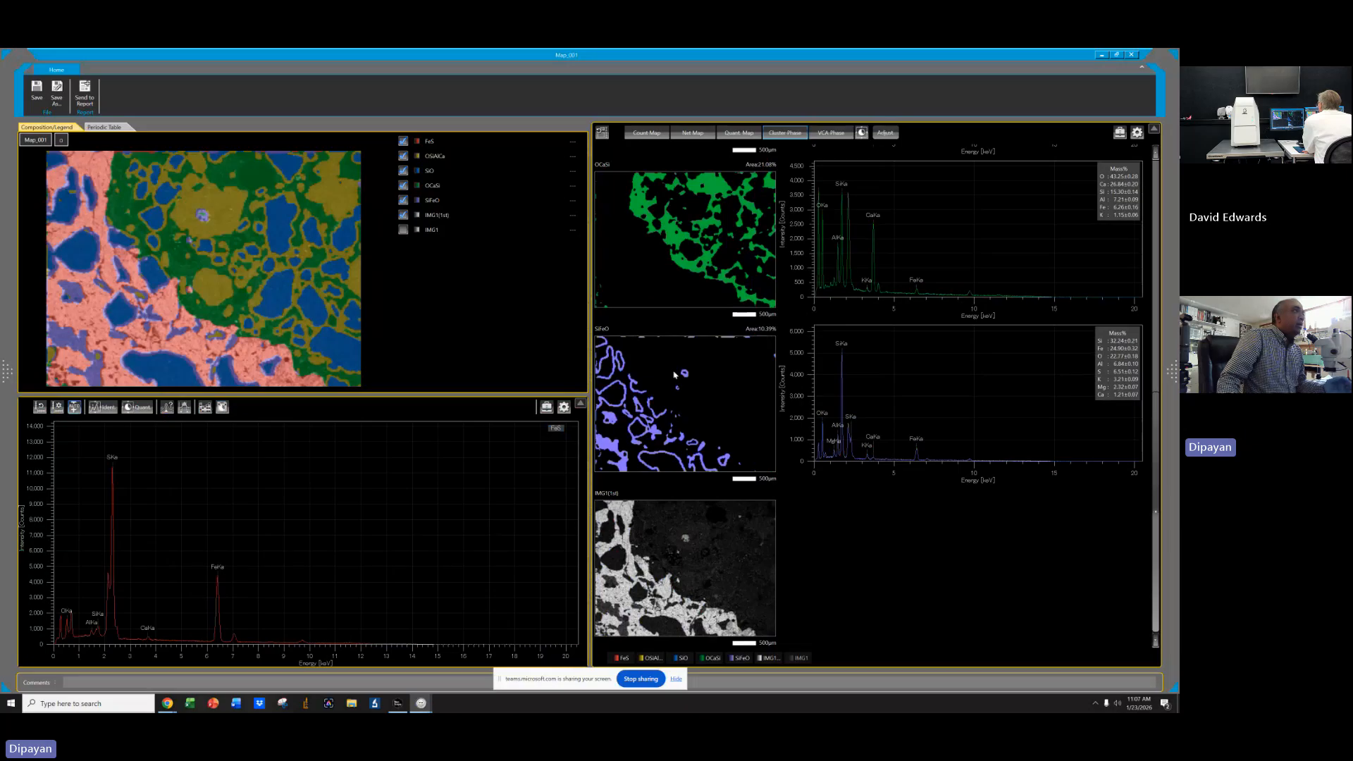
Merge the SiFeO phase into the SiO phase in the cluster phase results.
click(403, 200)
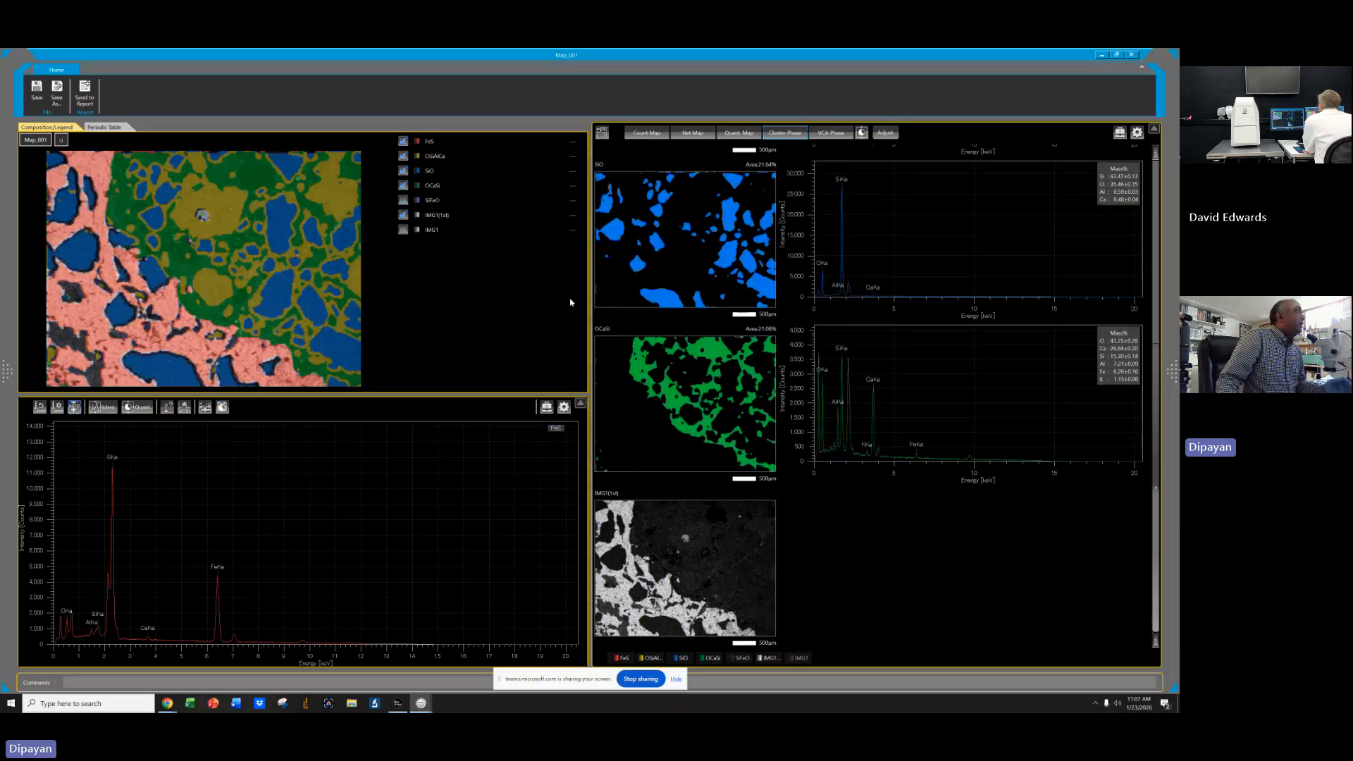
click(403, 200)
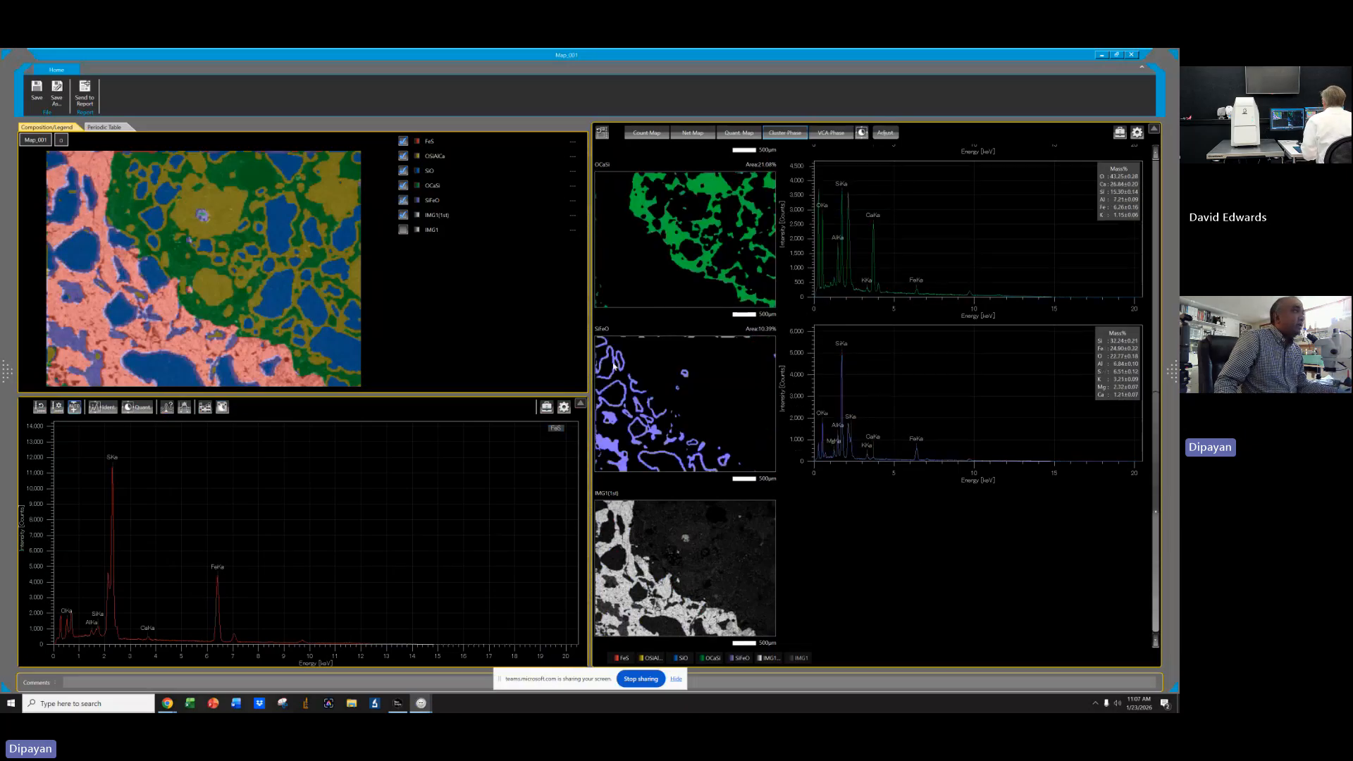
click(724, 418)
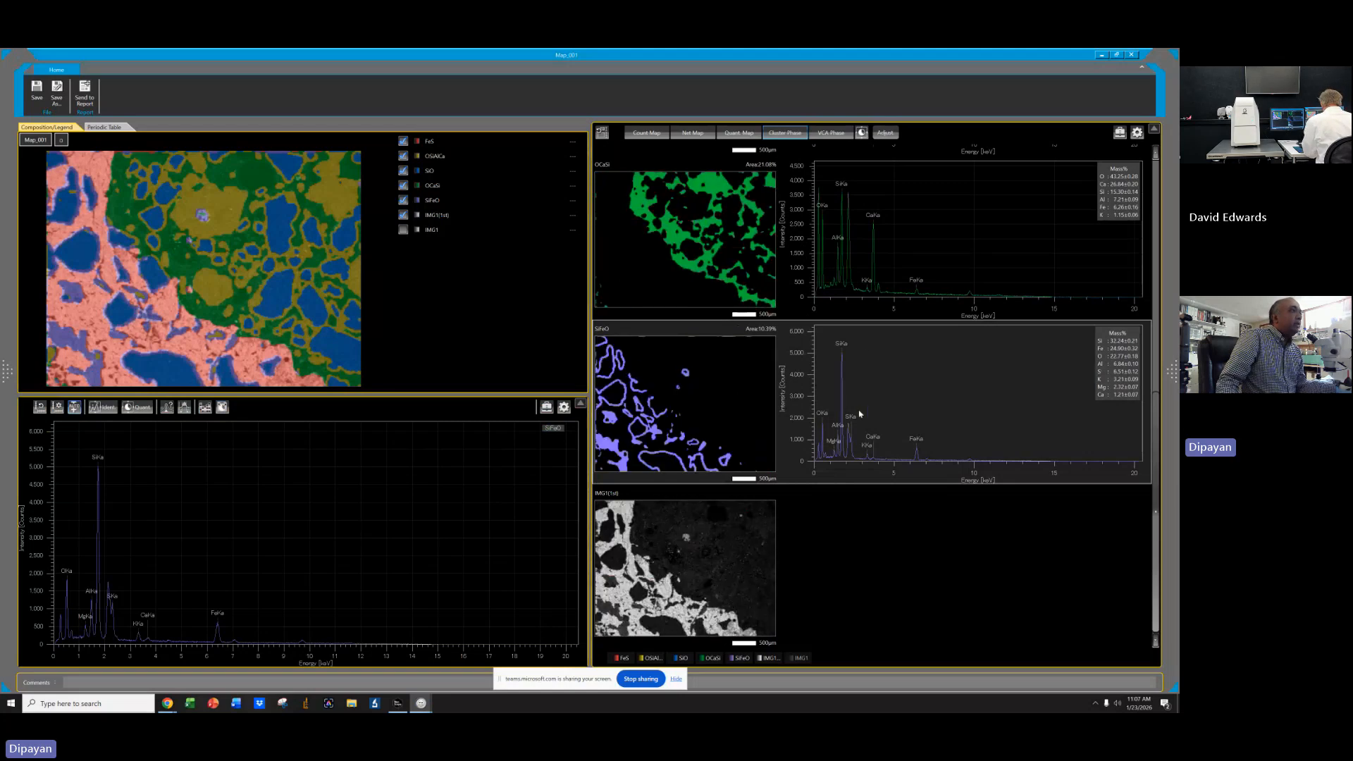
scroll(860, 415, up, 4)
click(662, 352)
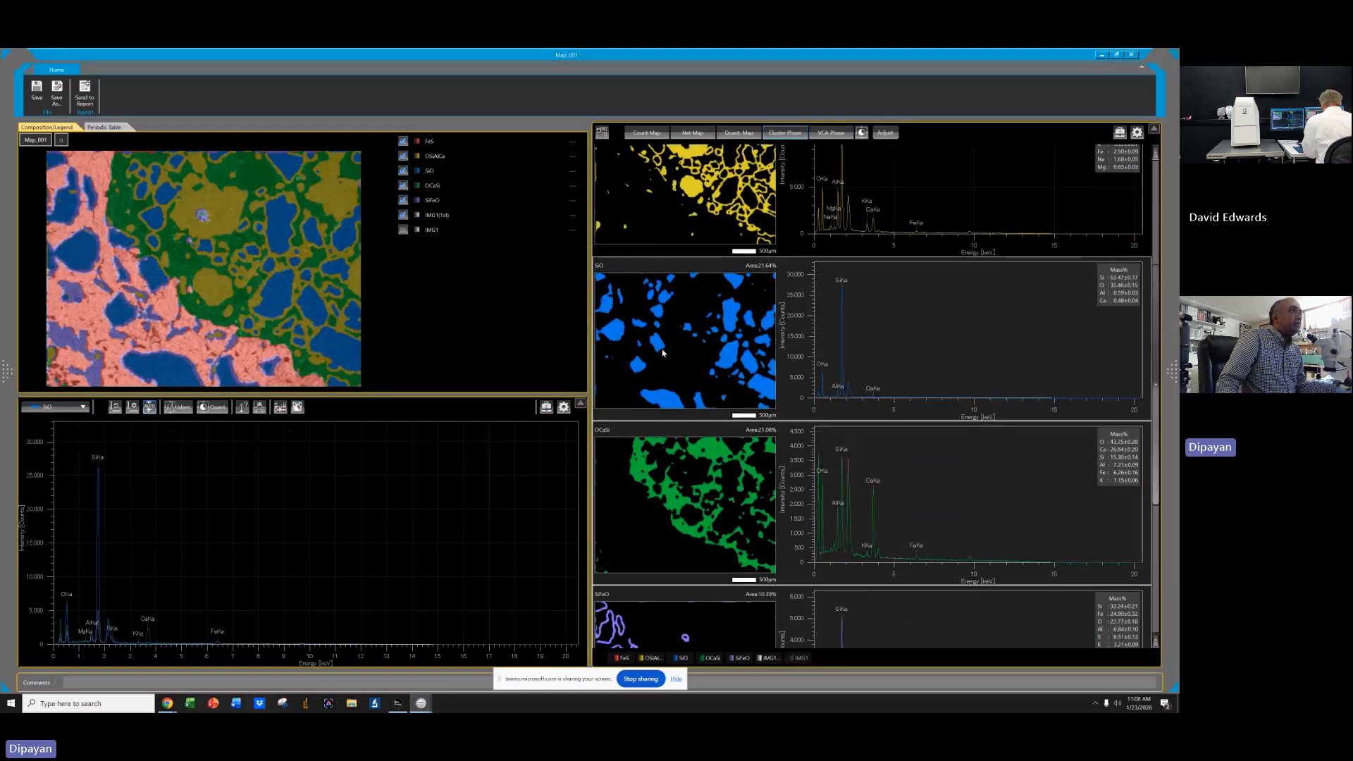
right_click(654, 342)
click(678, 361)
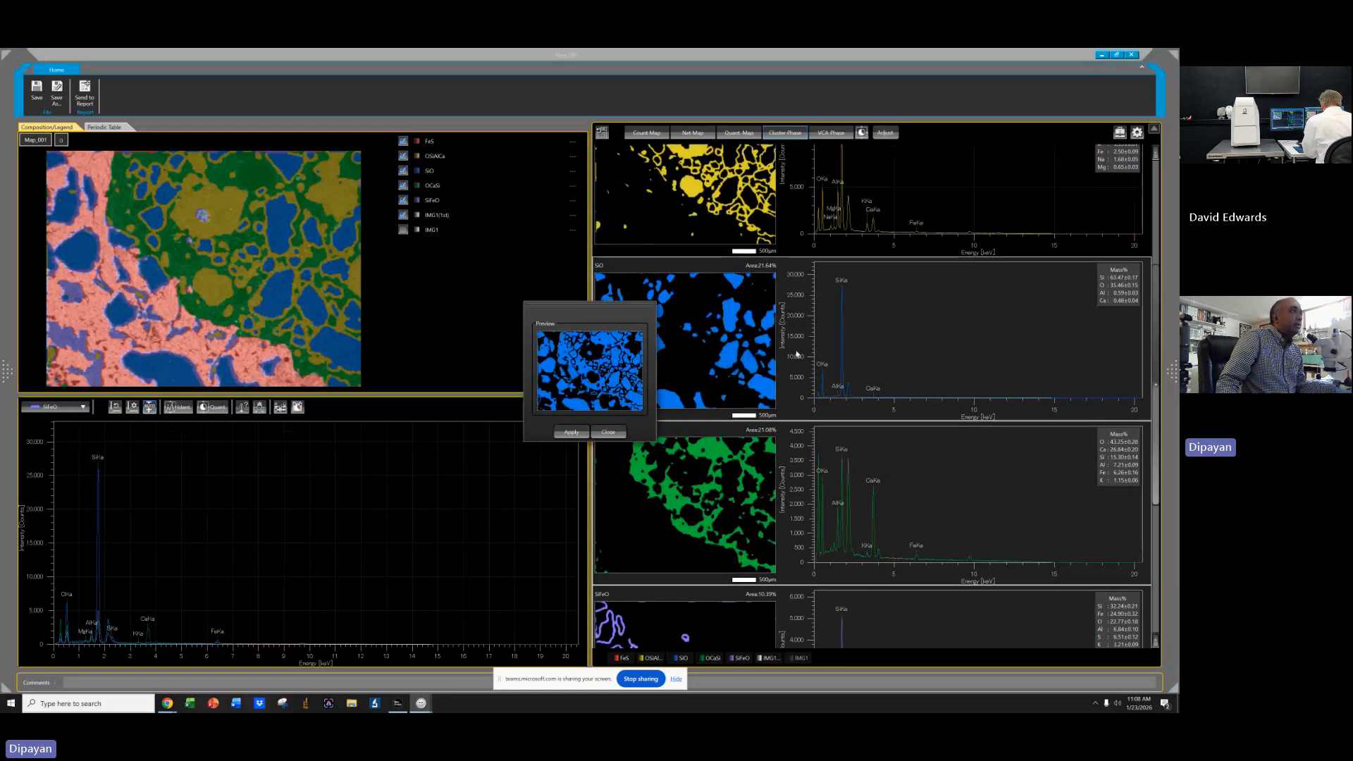
click(577, 435)
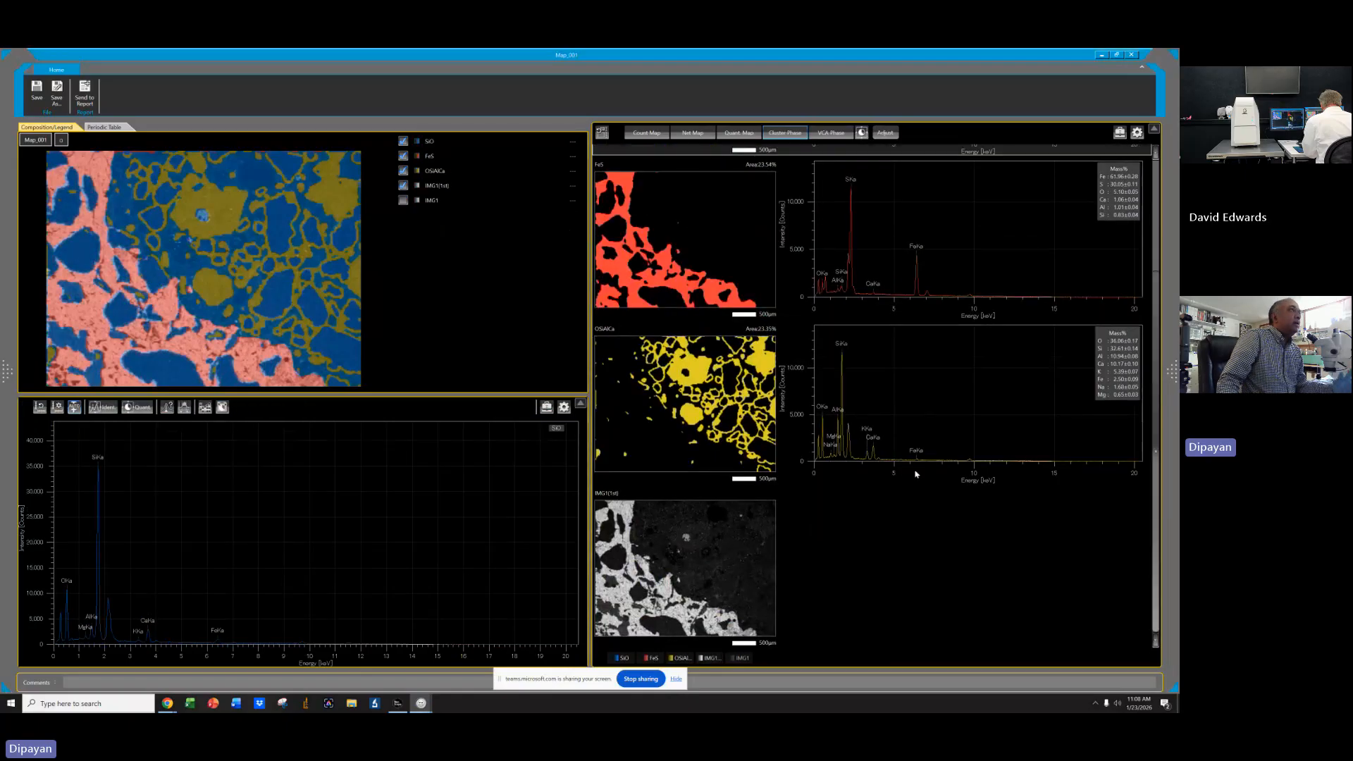
Send the phase map to a report, then close the report without saving changes.
scroll(917, 475, up, 3)
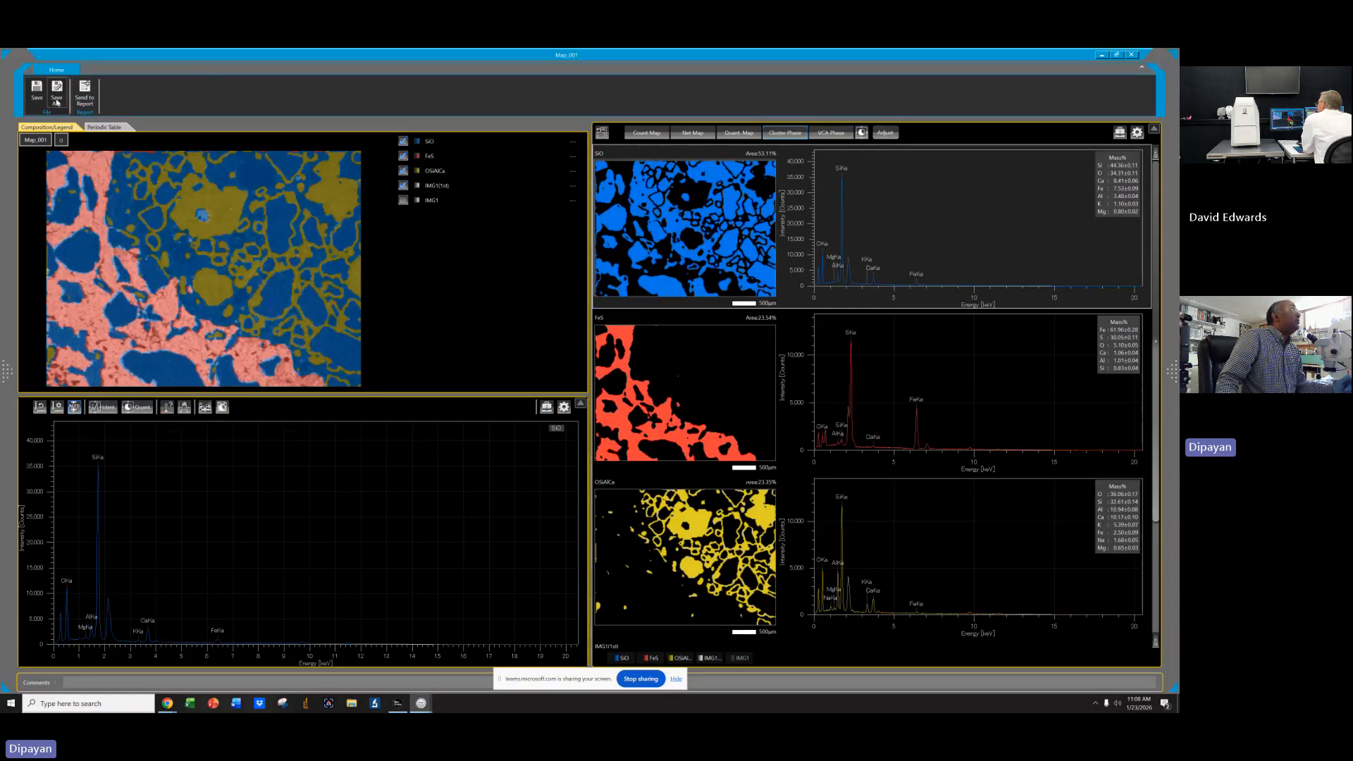
click(85, 92)
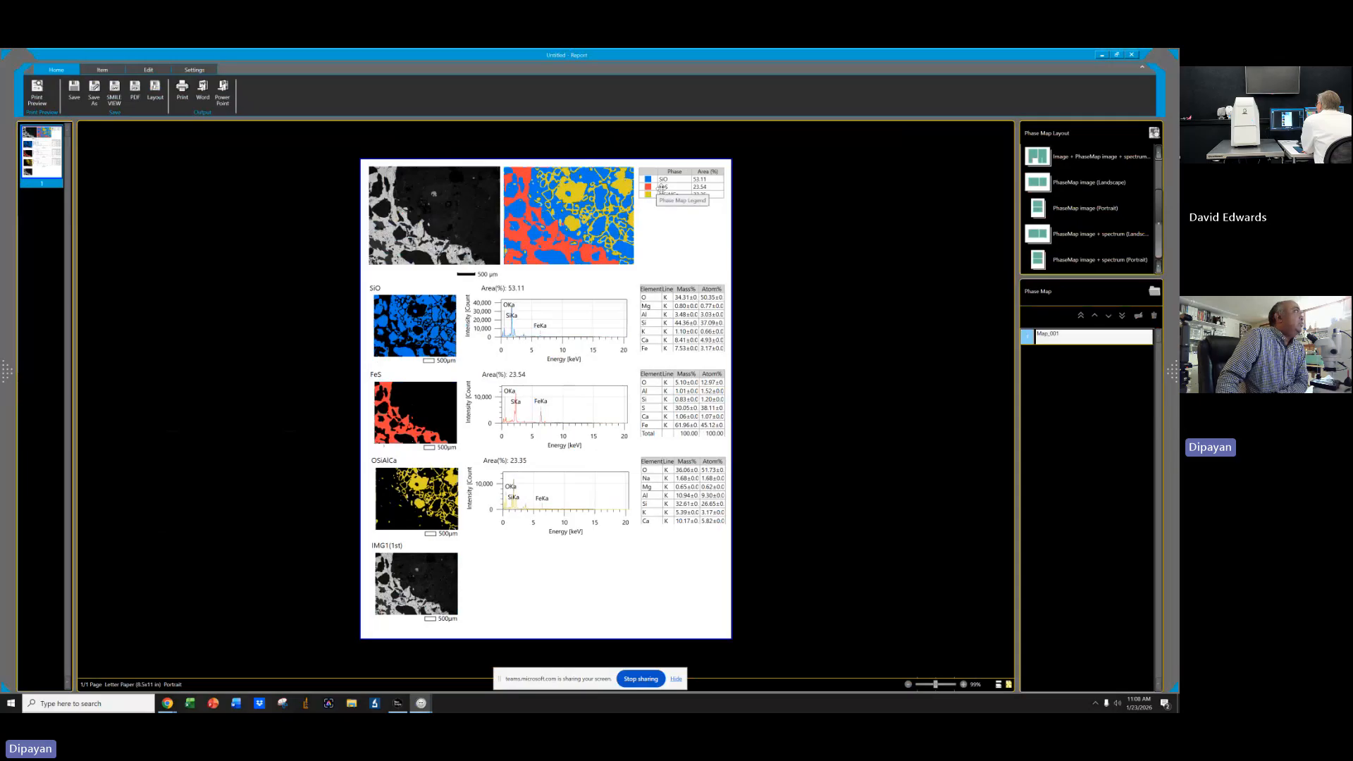
click(1132, 54)
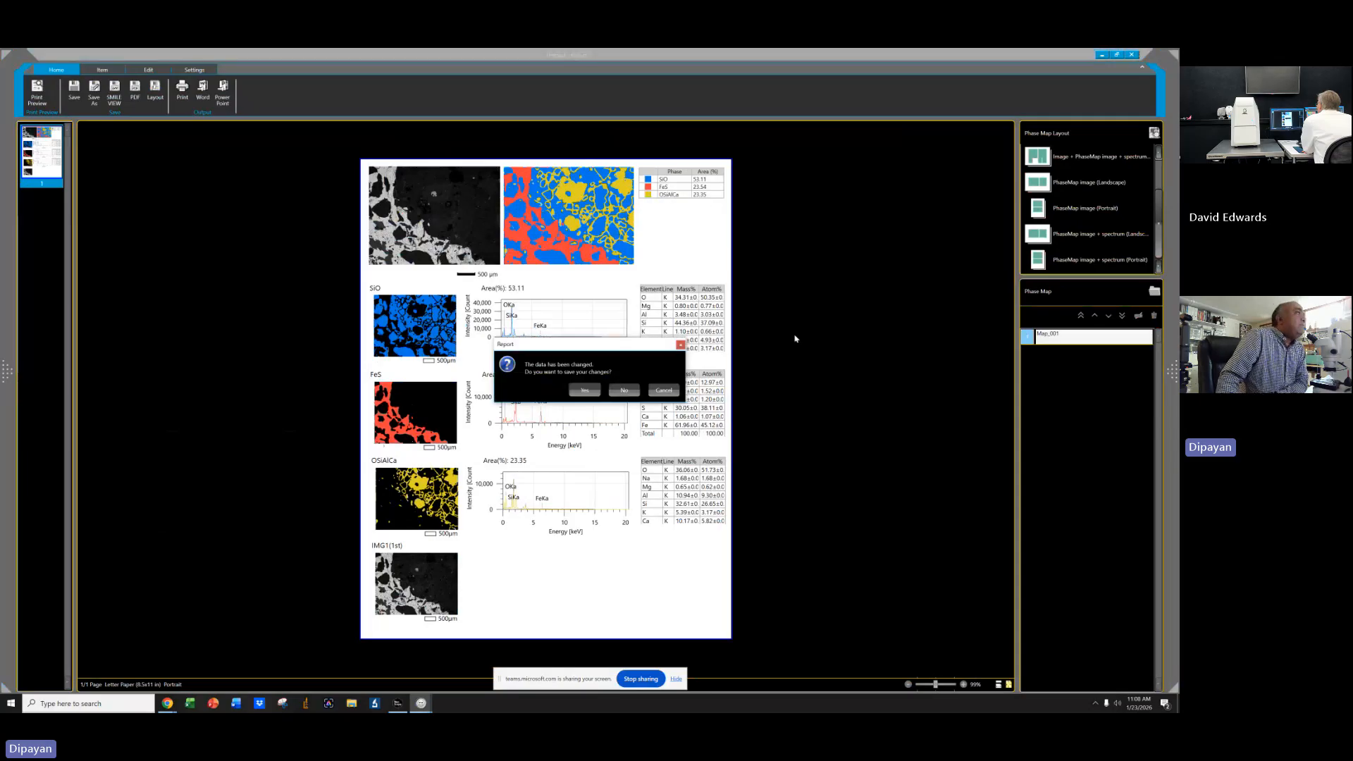
click(625, 390)
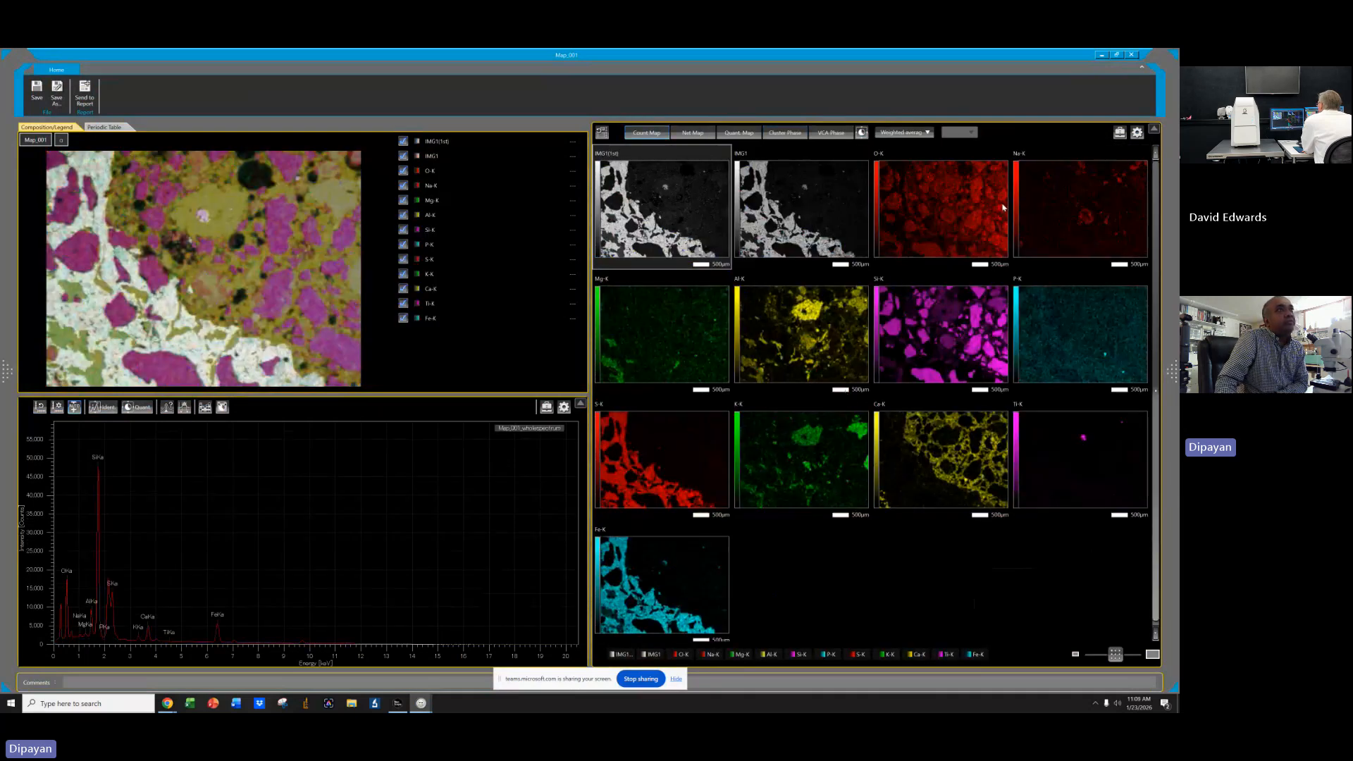
Switch the count map filter between None and Weighted average (3x3), leaving it at None.
click(905, 132)
click(899, 144)
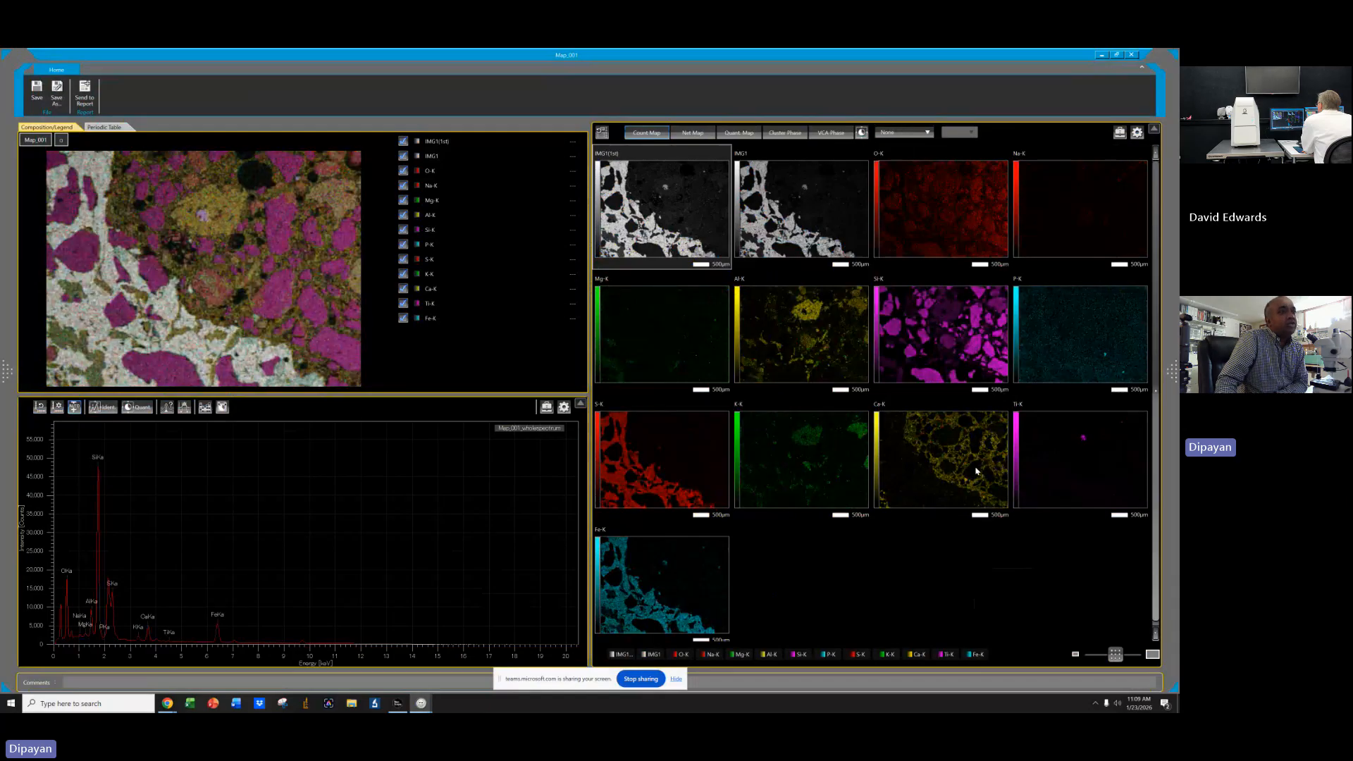
click(905, 131)
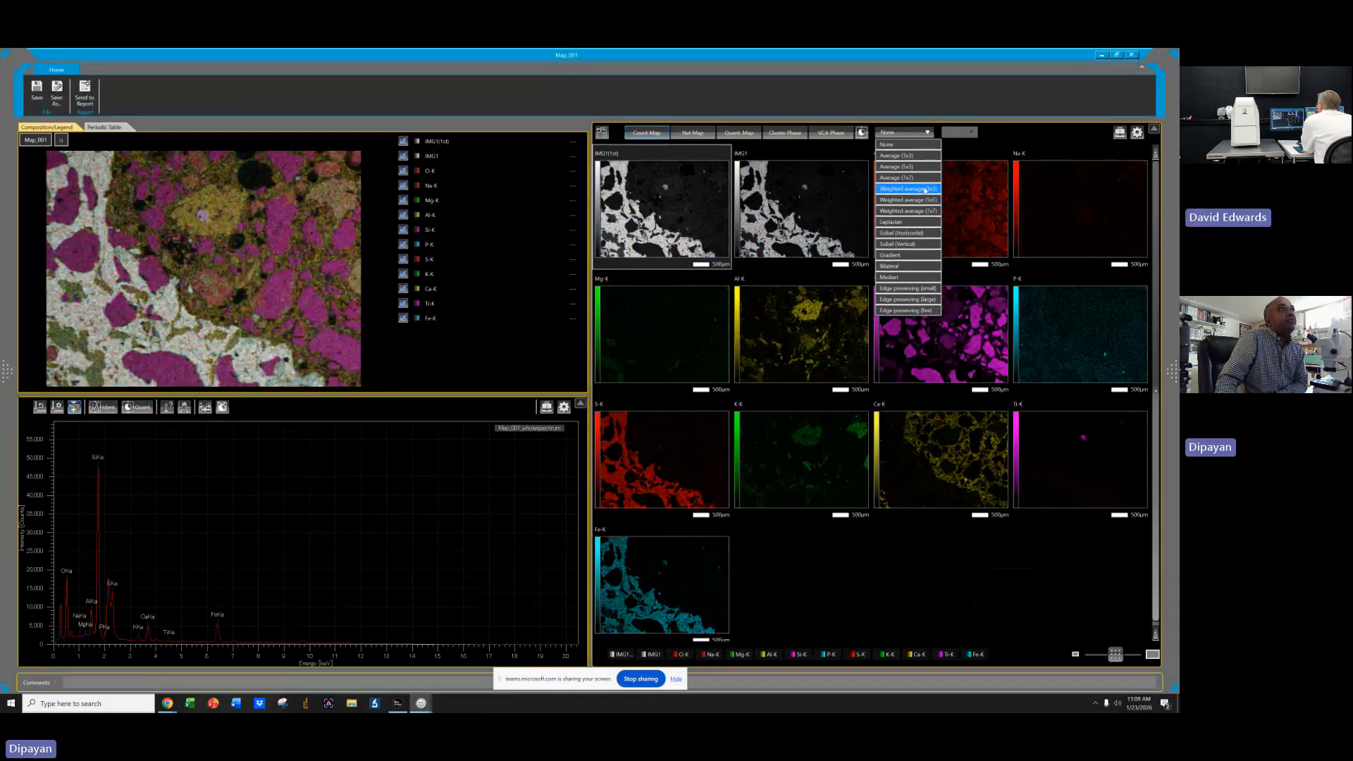
click(925, 189)
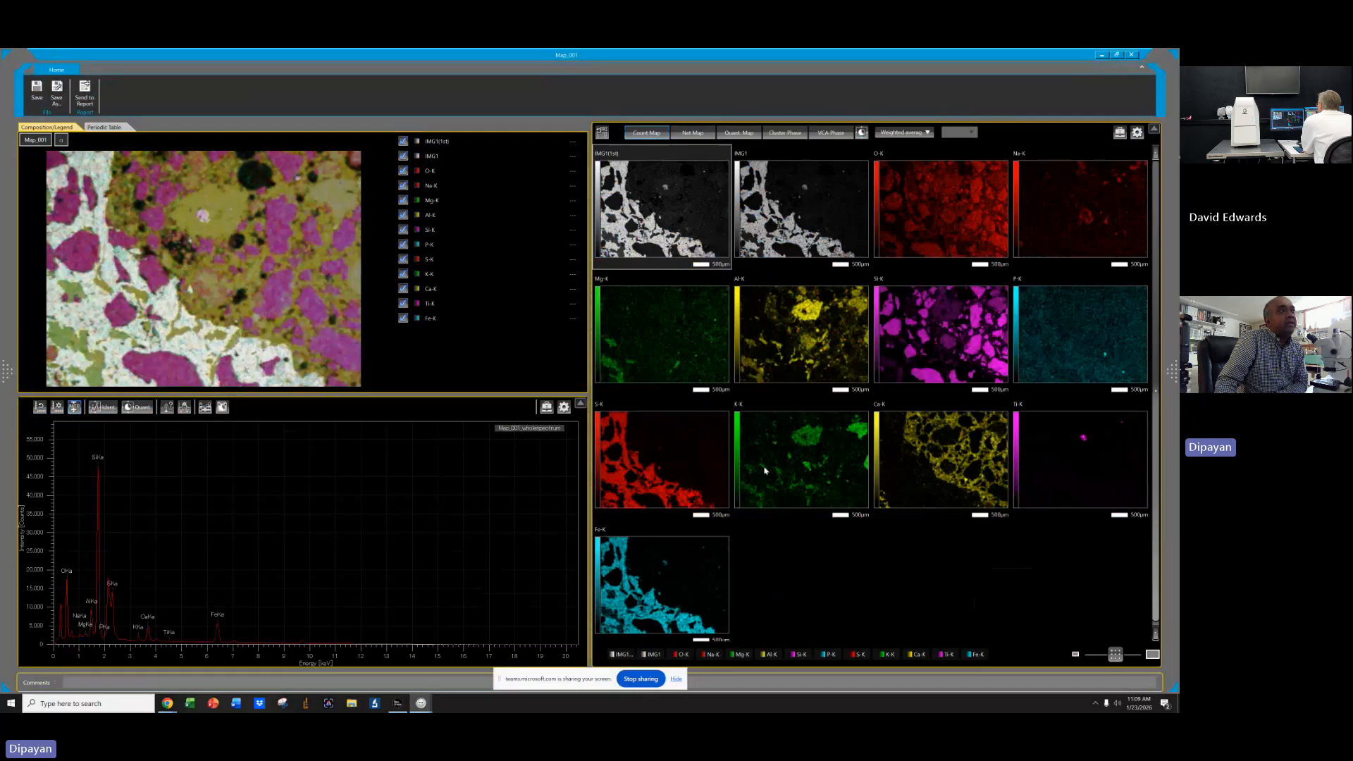
click(922, 134)
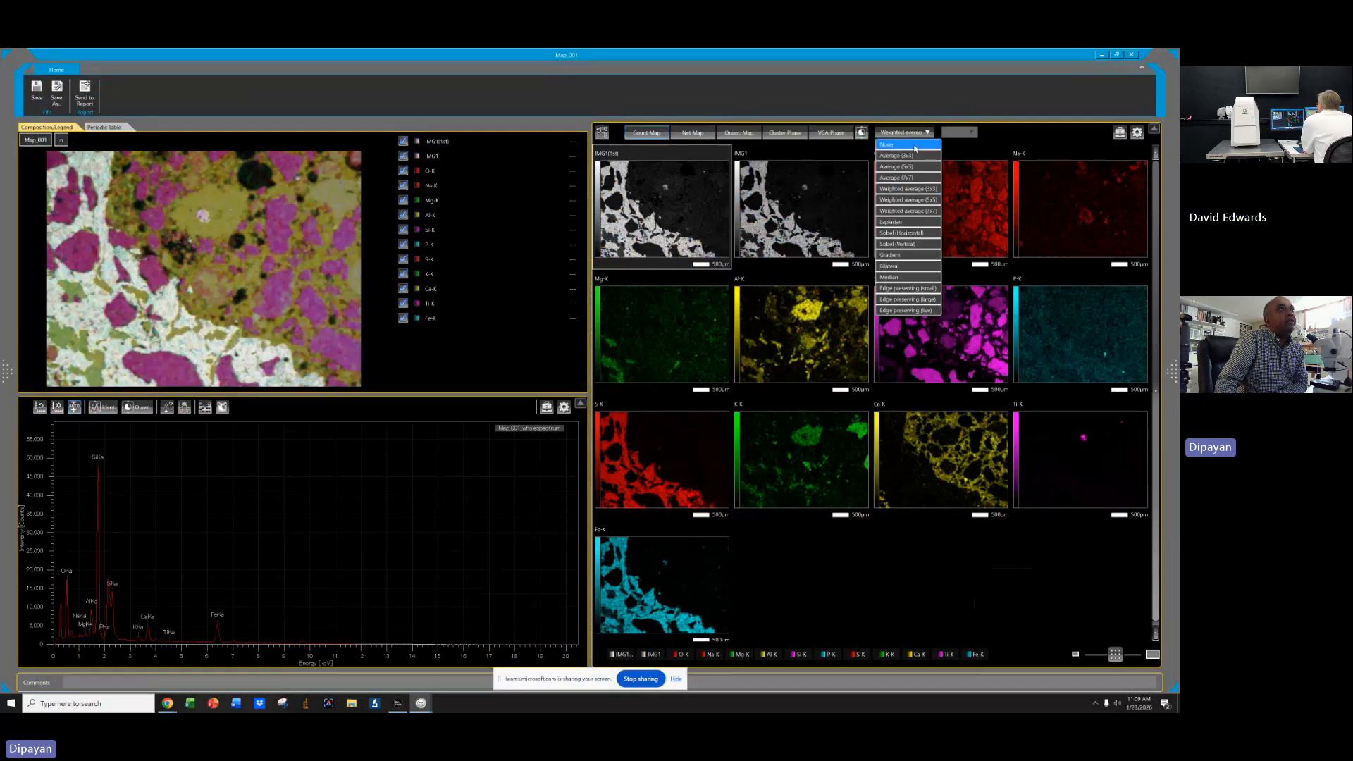
click(898, 142)
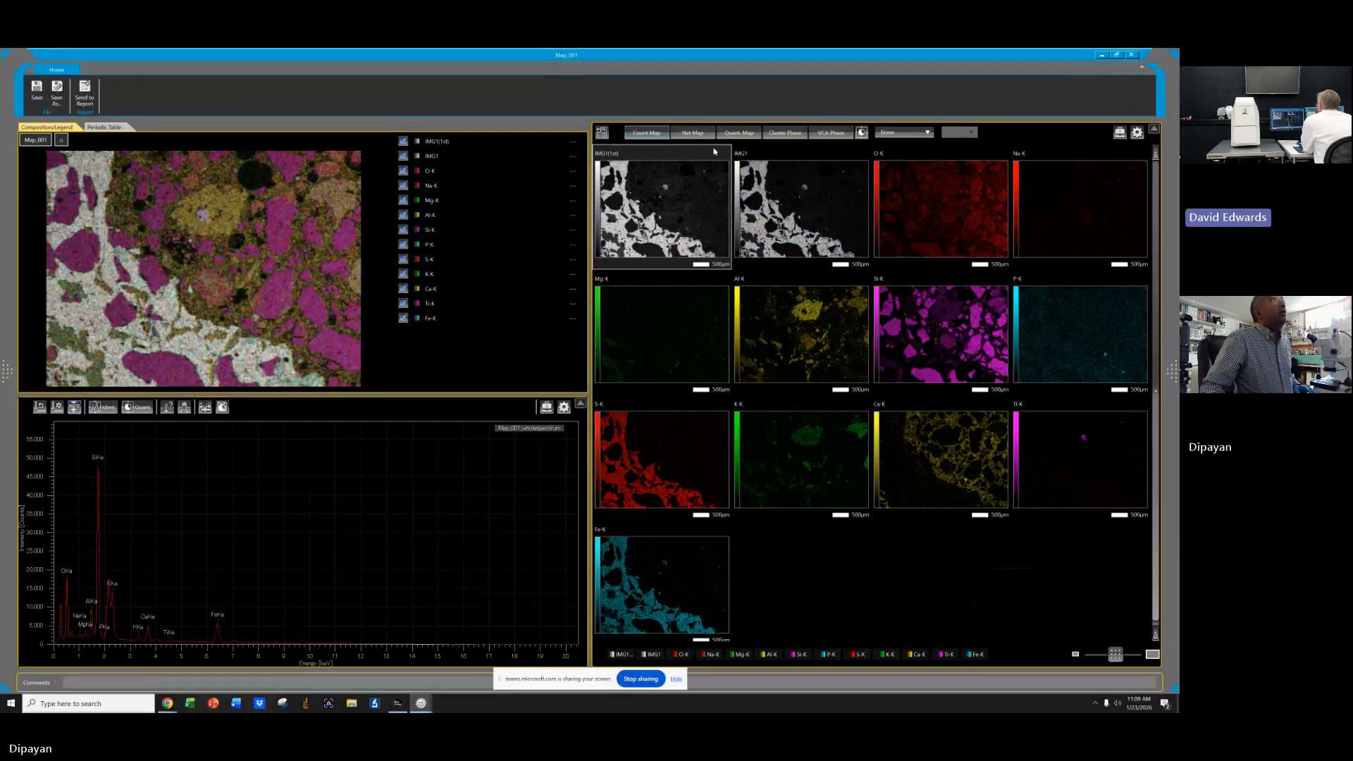
Switch to the Quant map and inspect the Si-K map's color histogram/palette before closing it.
click(690, 133)
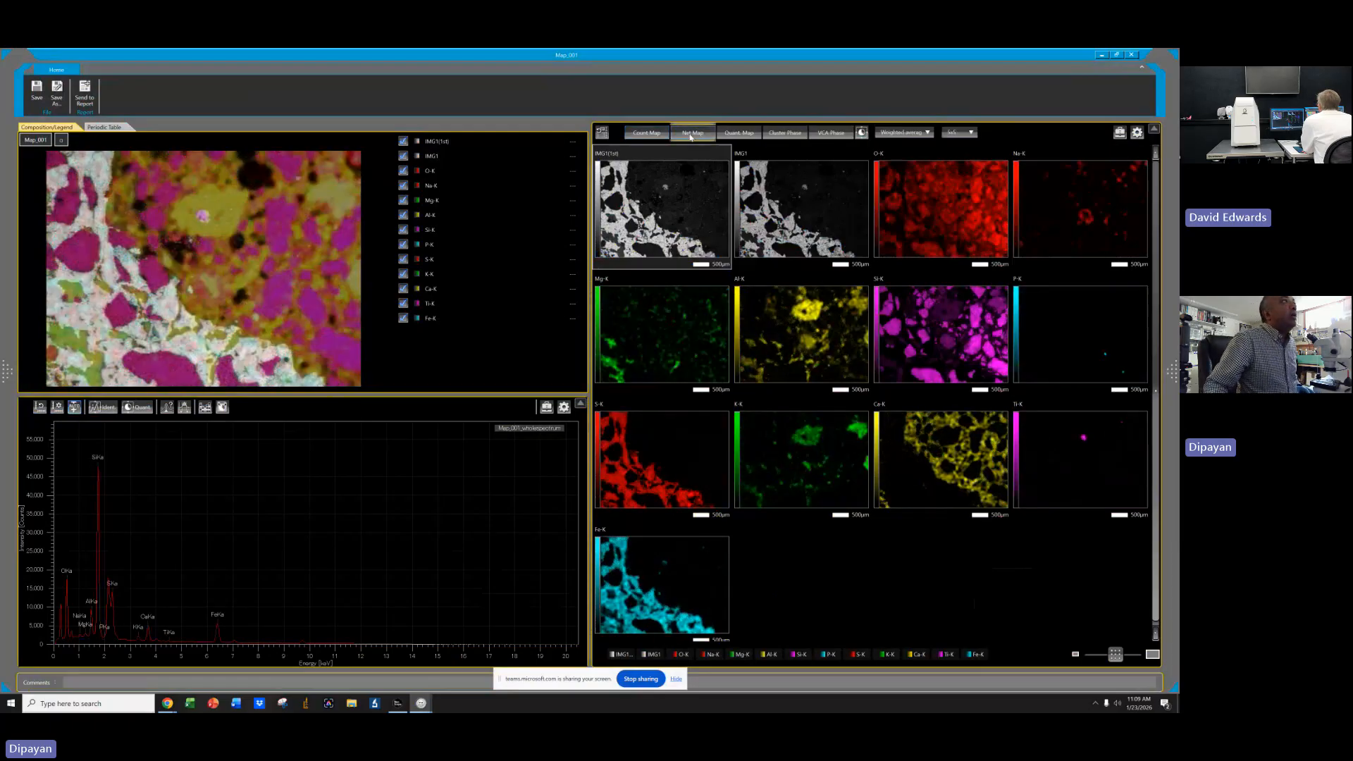
click(747, 134)
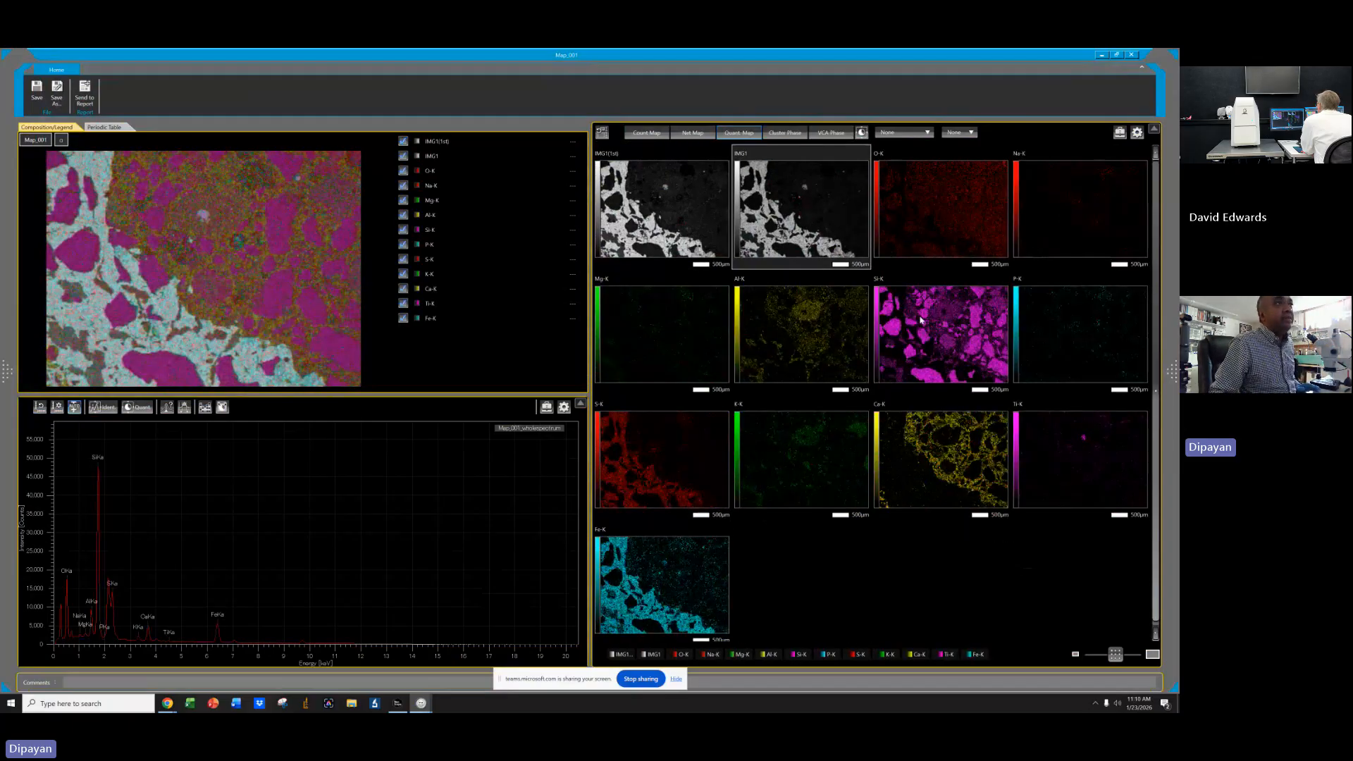
click(921, 319)
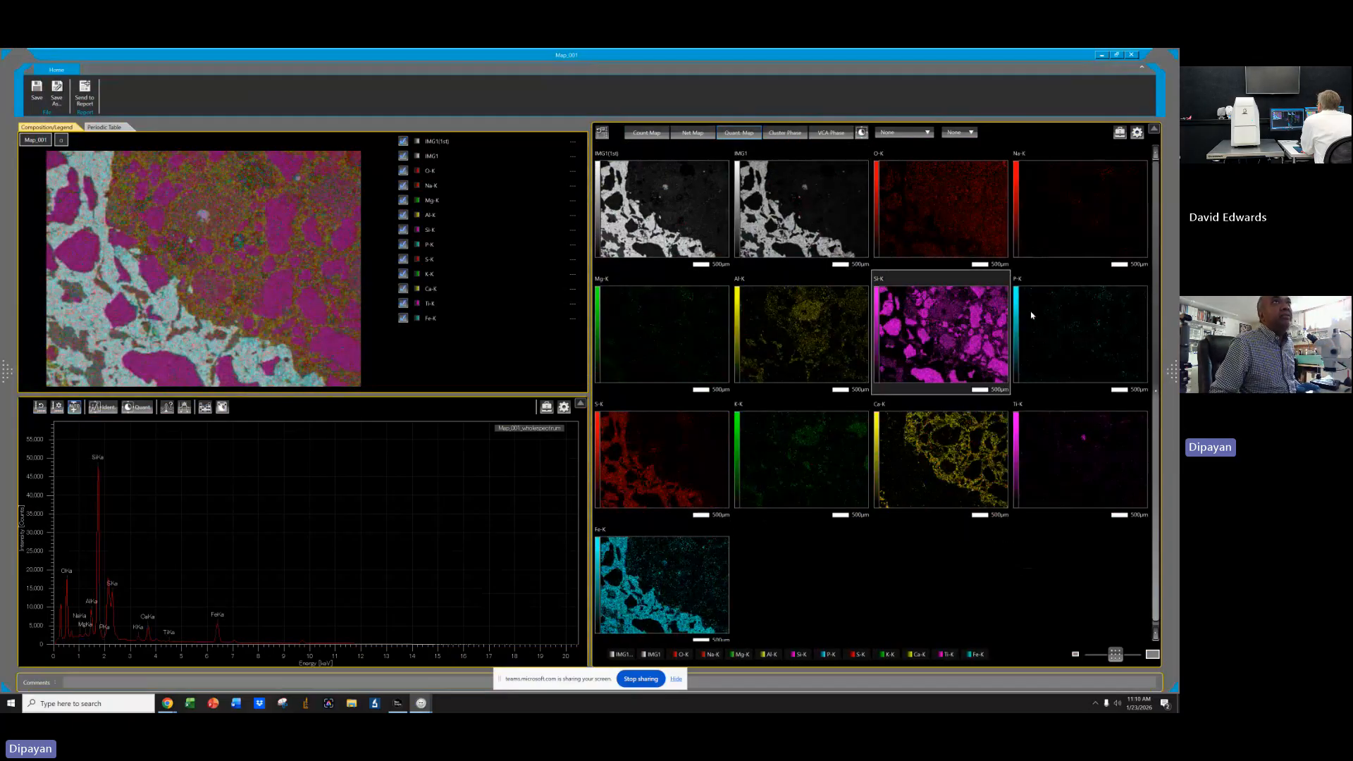
click(1137, 132)
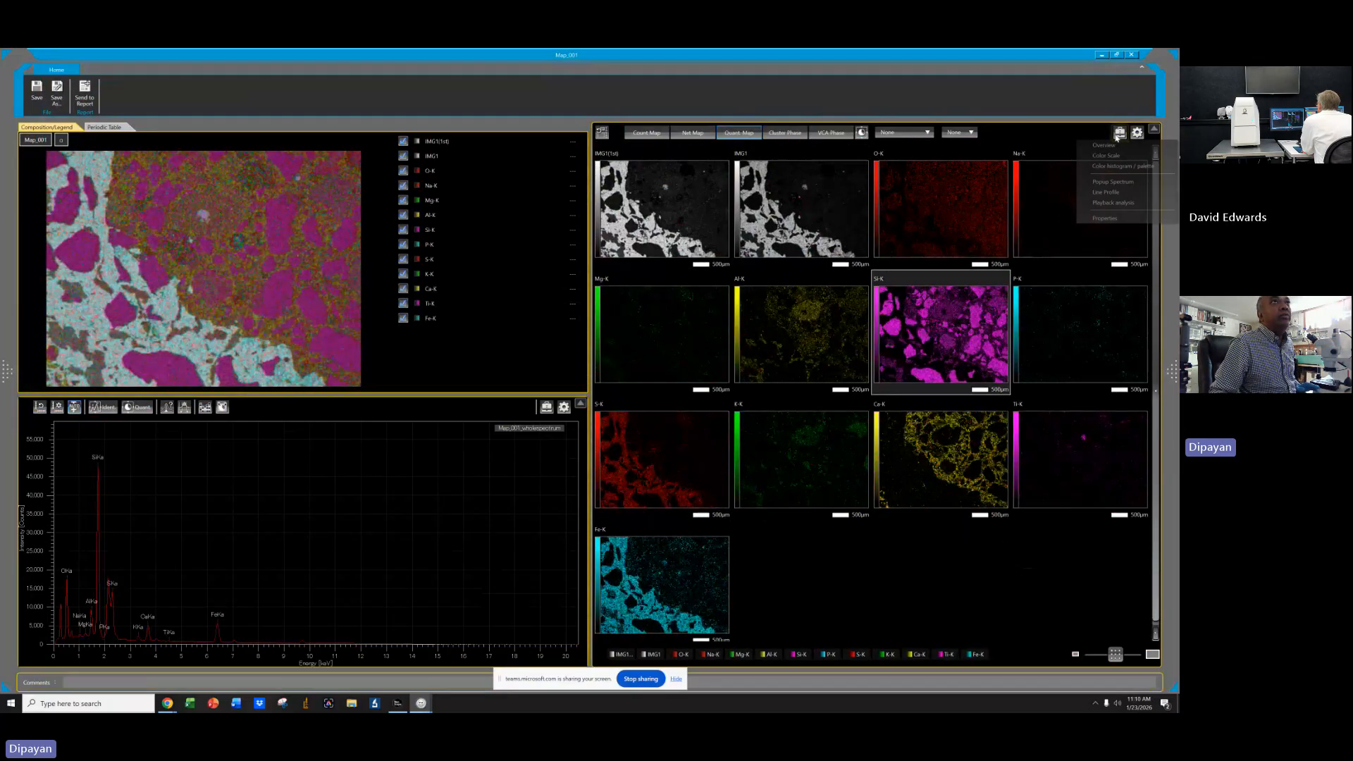
click(1098, 167)
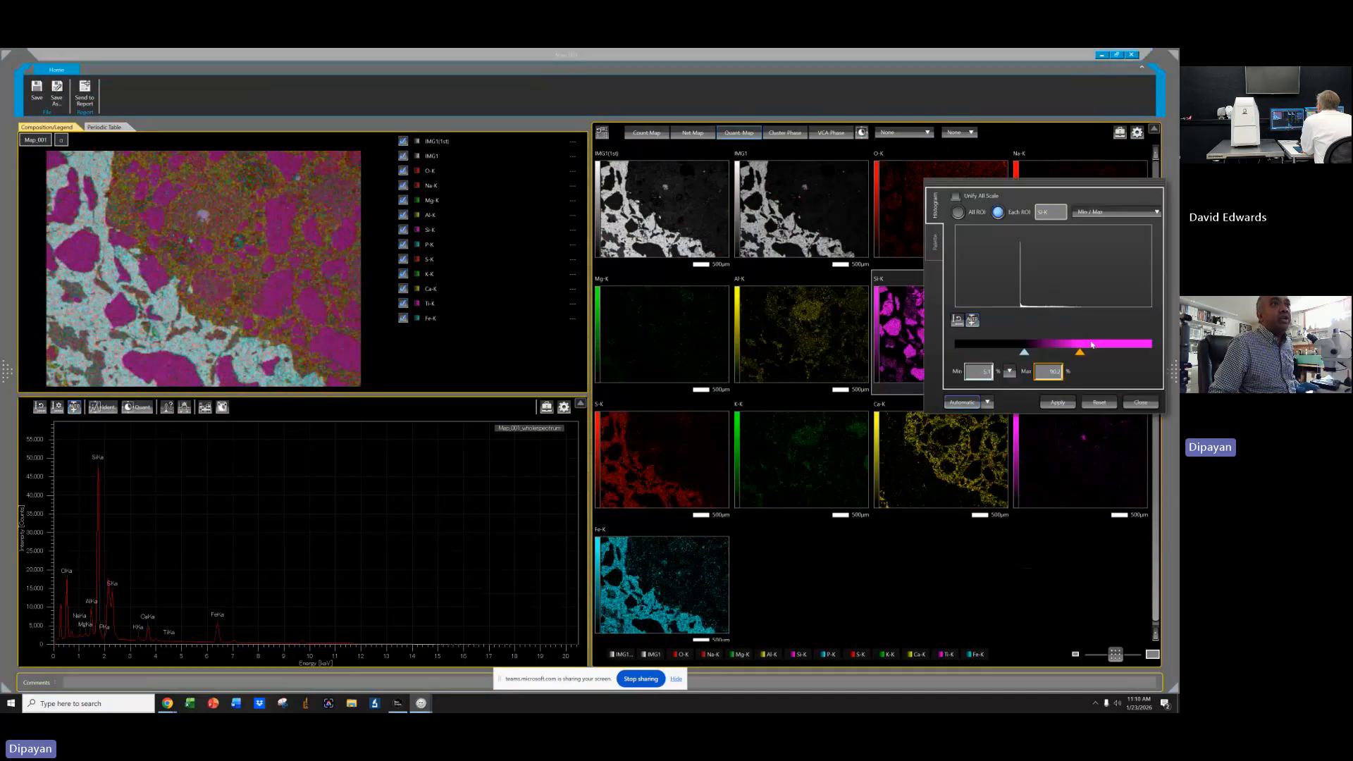
mouse_move(1082, 357)
mouse_down()
mouse_move(1054, 355)
mouse_move(1081, 355)
mouse_up()
click(1141, 403)
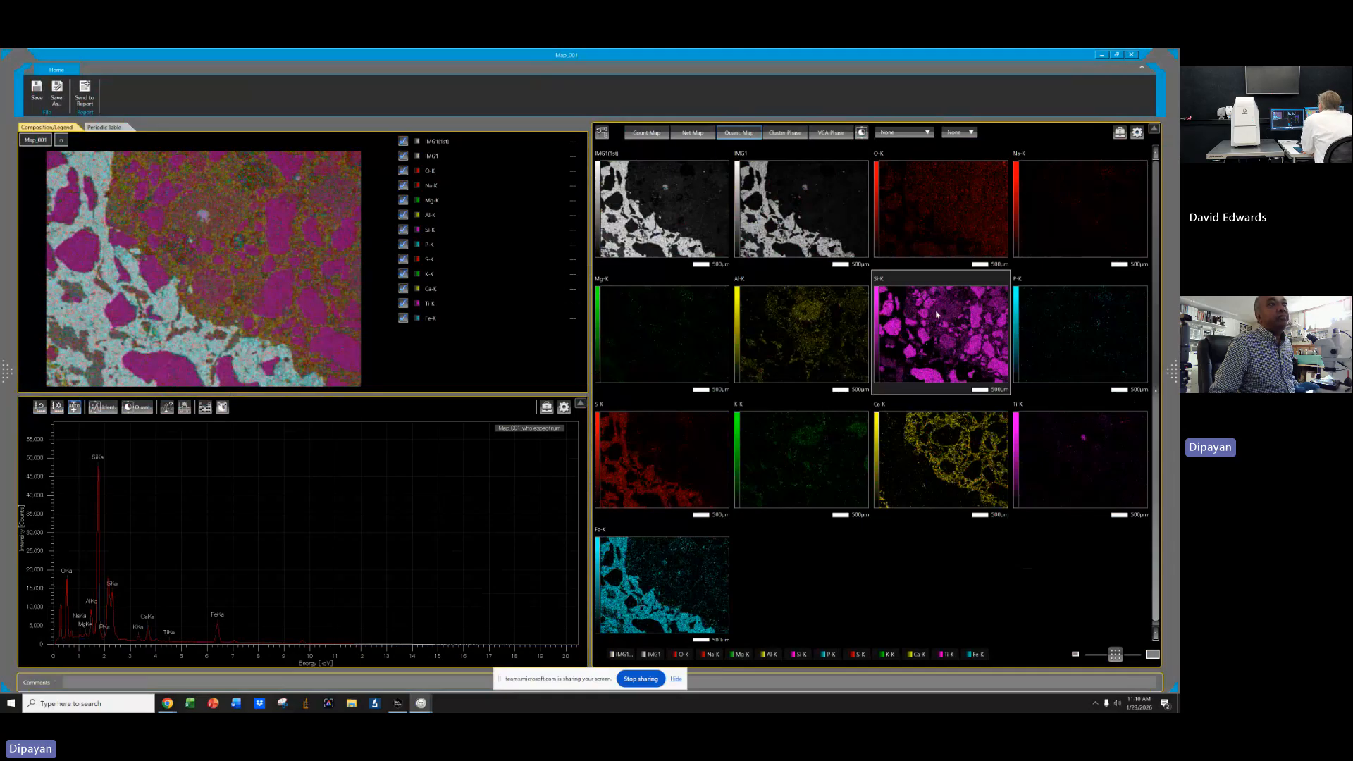
Set the Quant map filter to Weighted average (3x3).
click(906, 133)
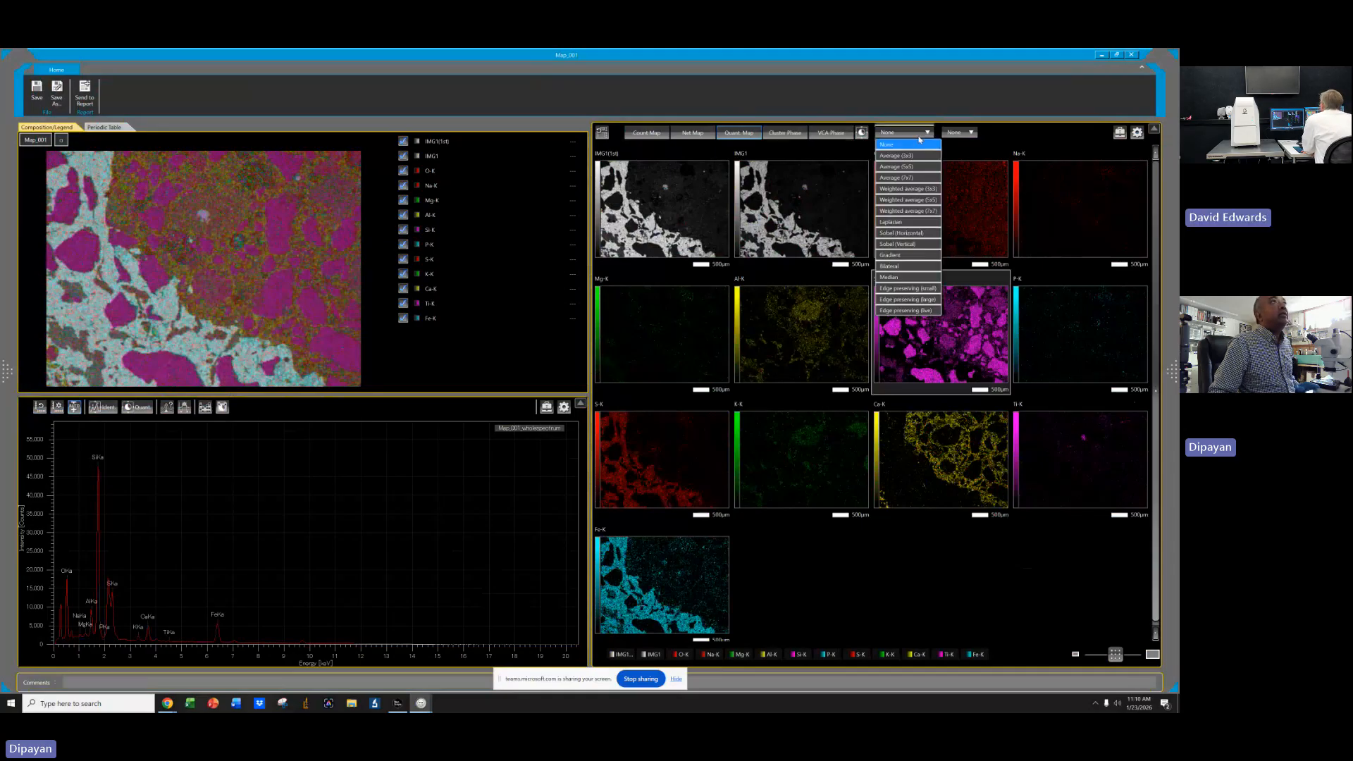
click(909, 155)
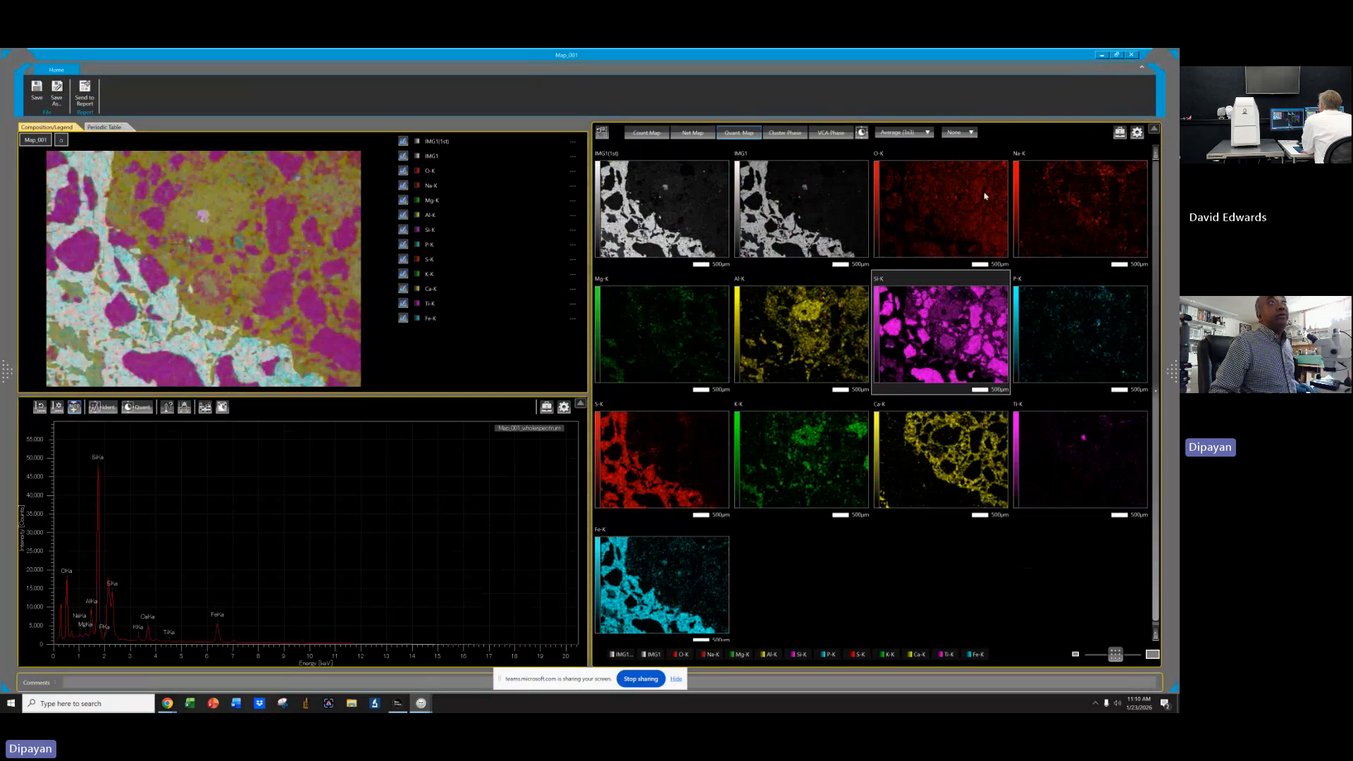
click(906, 132)
click(907, 189)
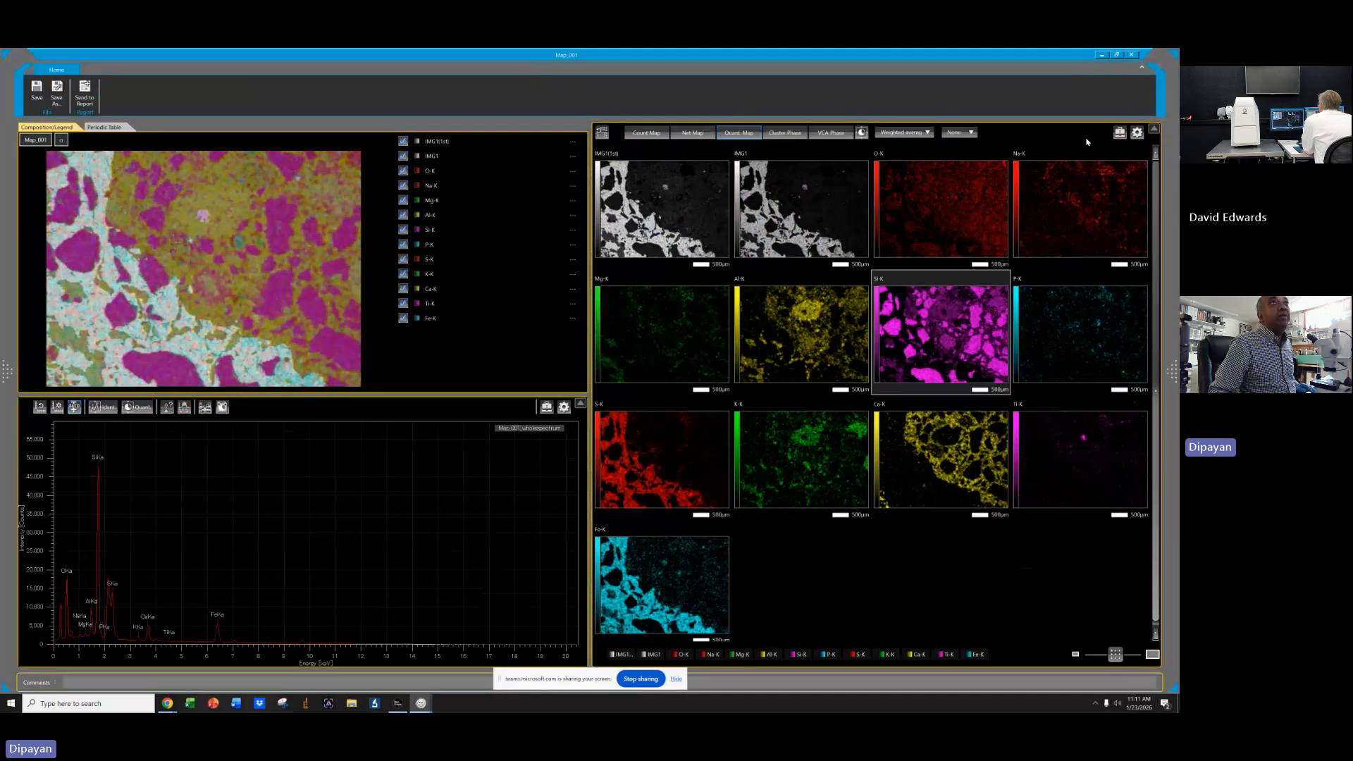
Raise the element map's color histogram maximum slider slightly and apply it.
click(1137, 133)
click(1124, 157)
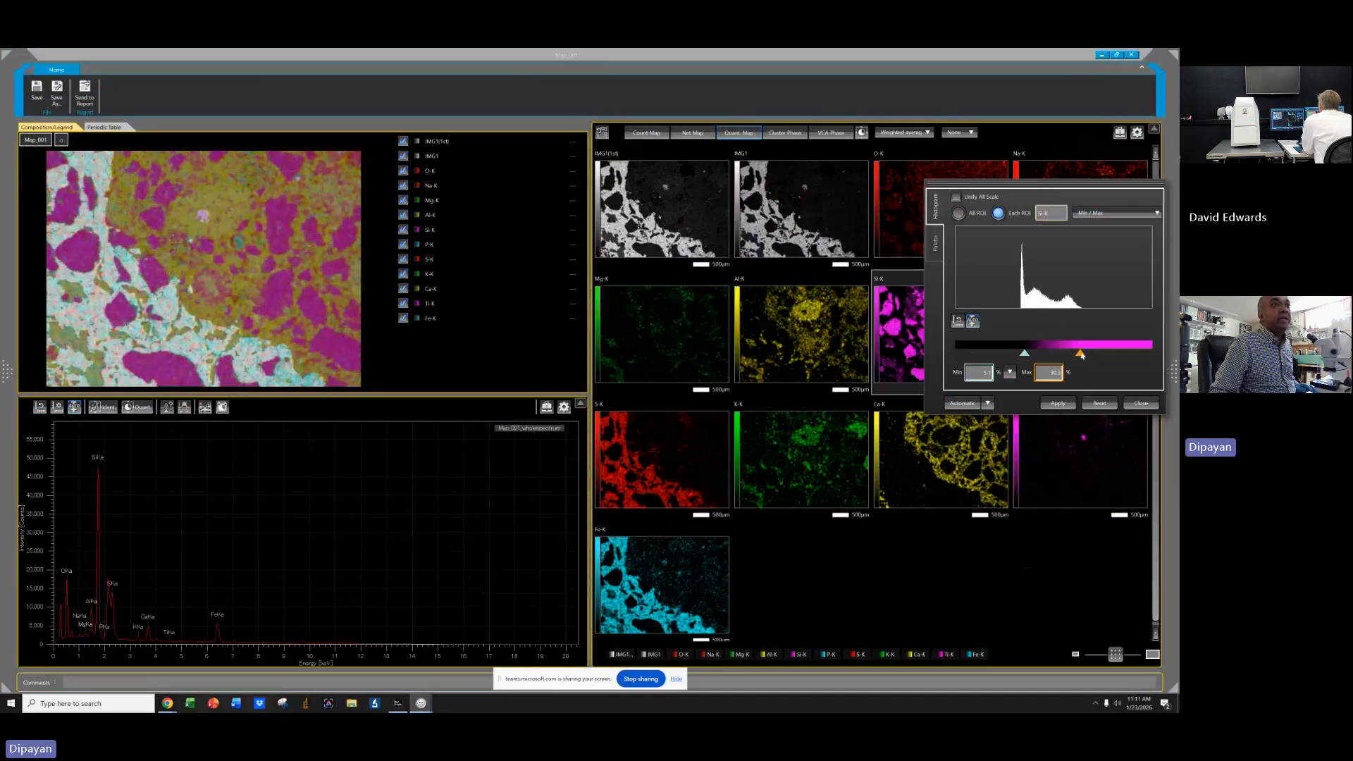
mouse_move(1080, 355)
mouse_down()
mouse_move(1036, 355)
mouse_move(1089, 354)
mouse_up()
click(1058, 403)
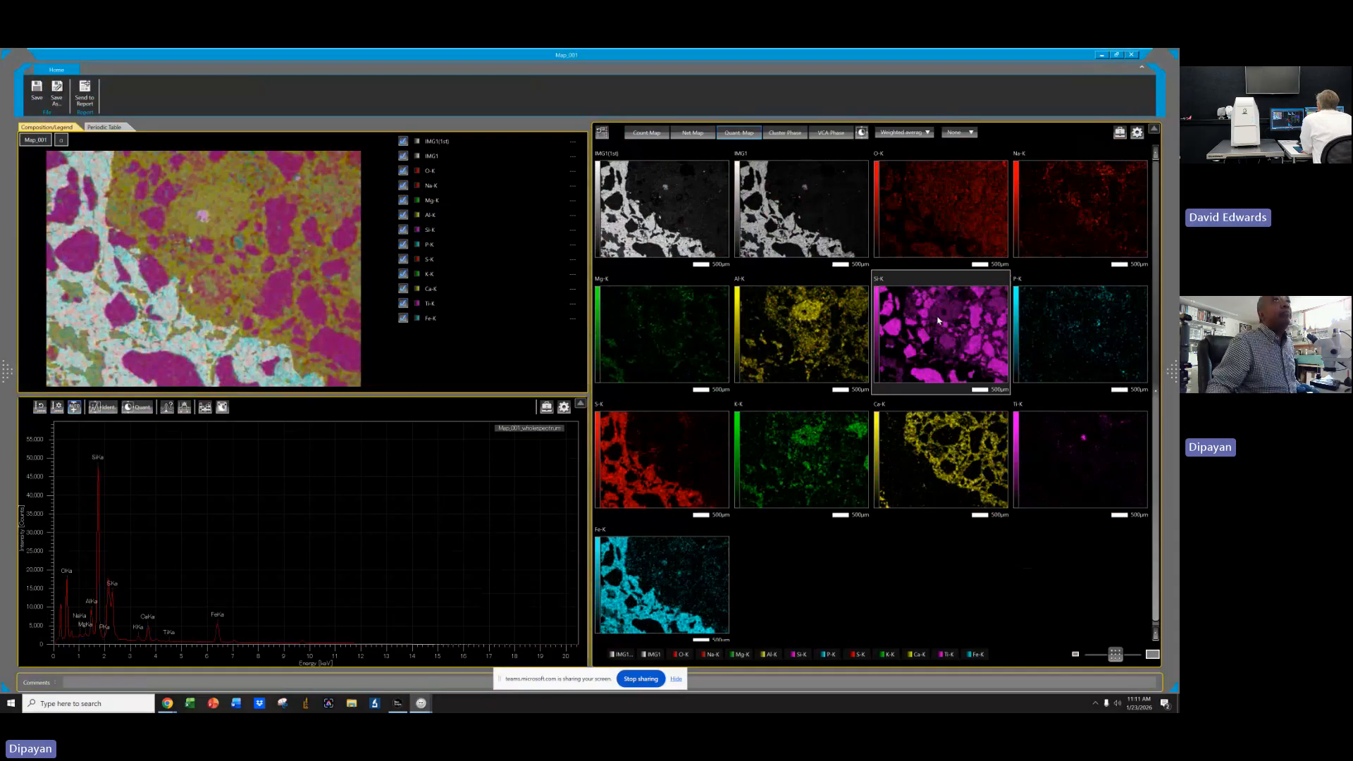
Open the Si-K map's color histogram, nudge its minimum slider slightly, and close the dialog.
click(1137, 133)
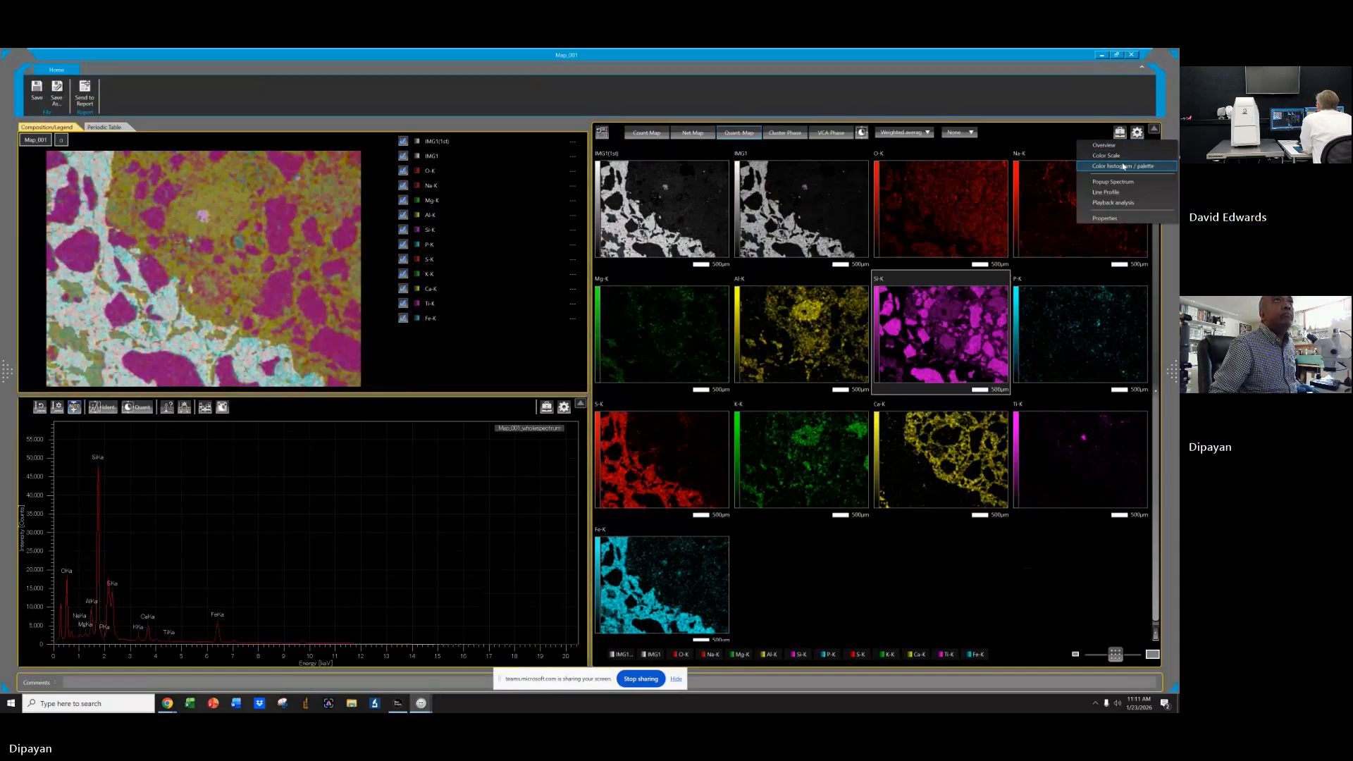
click(1125, 166)
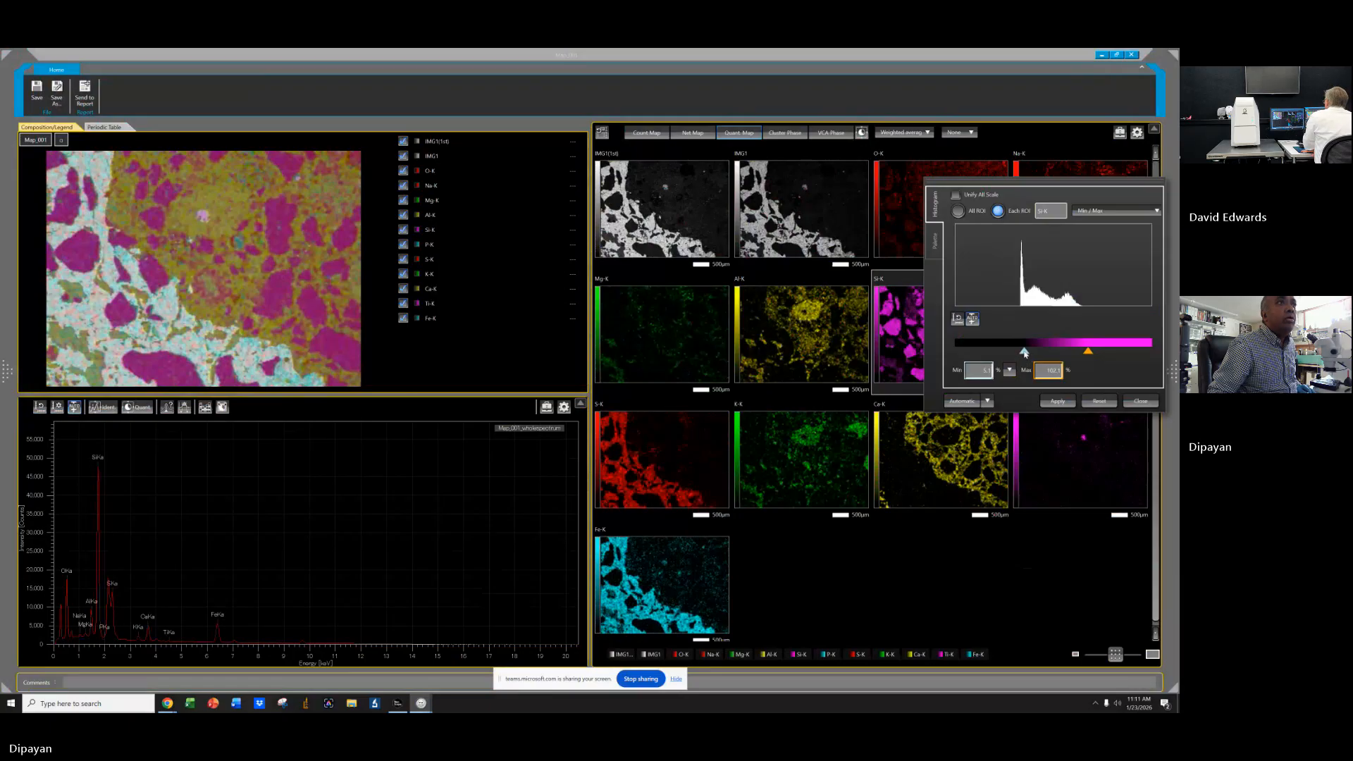
drag(1024, 351, 1027, 352)
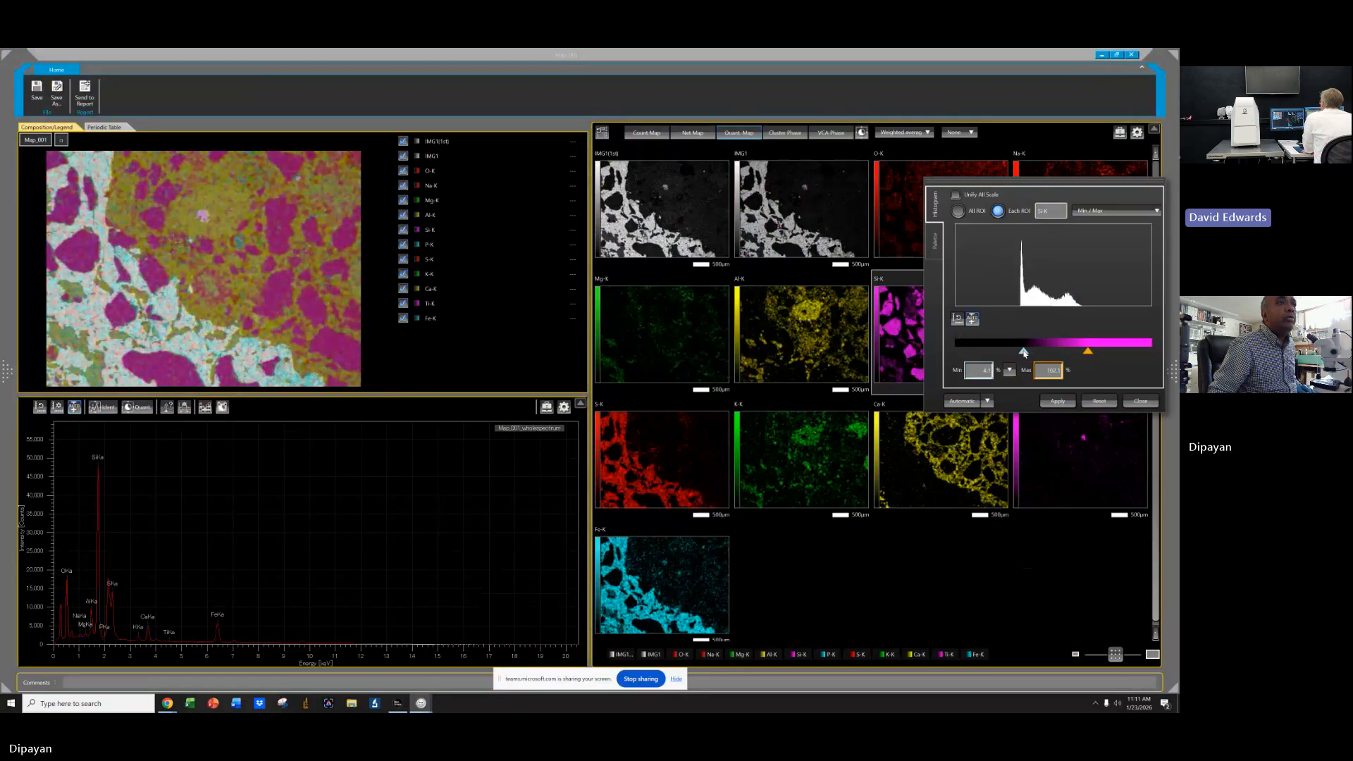
drag(1074, 183, 744, 211)
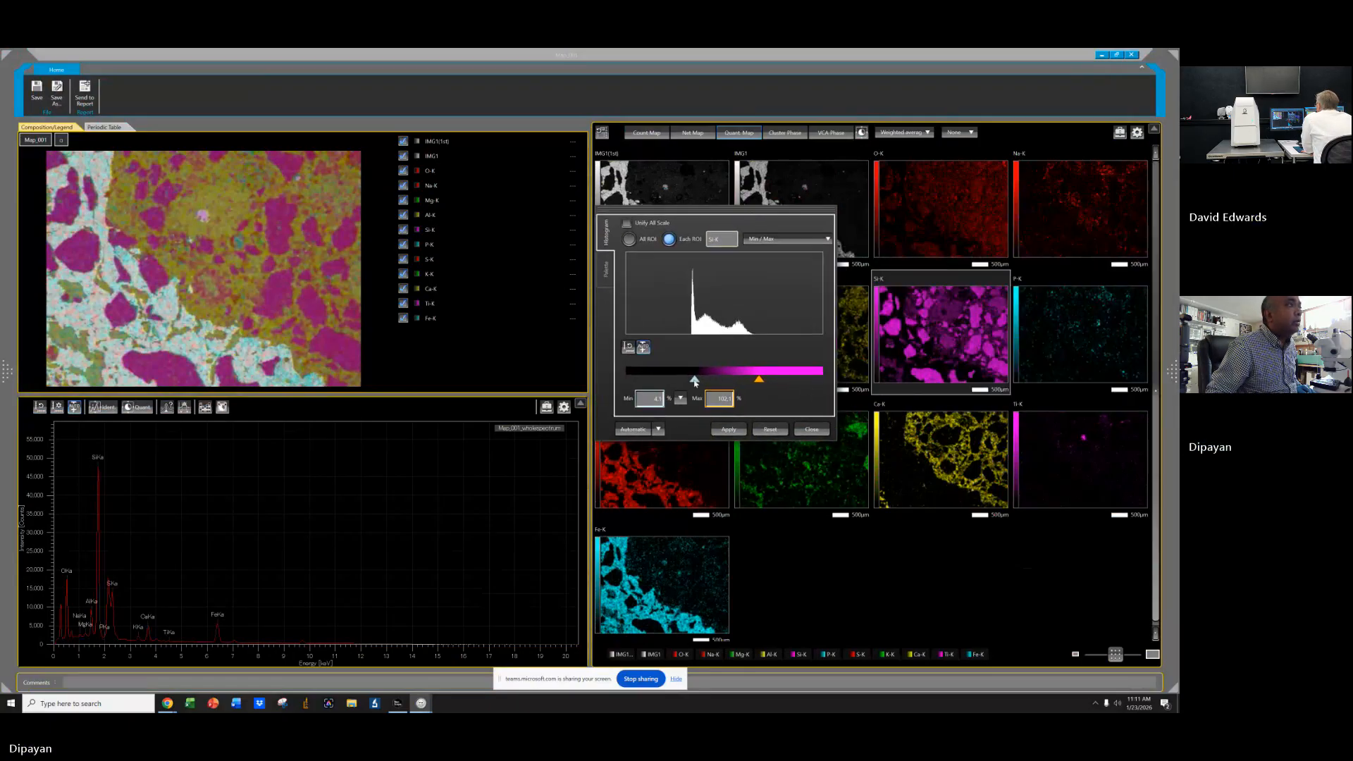
drag(695, 382, 705, 381)
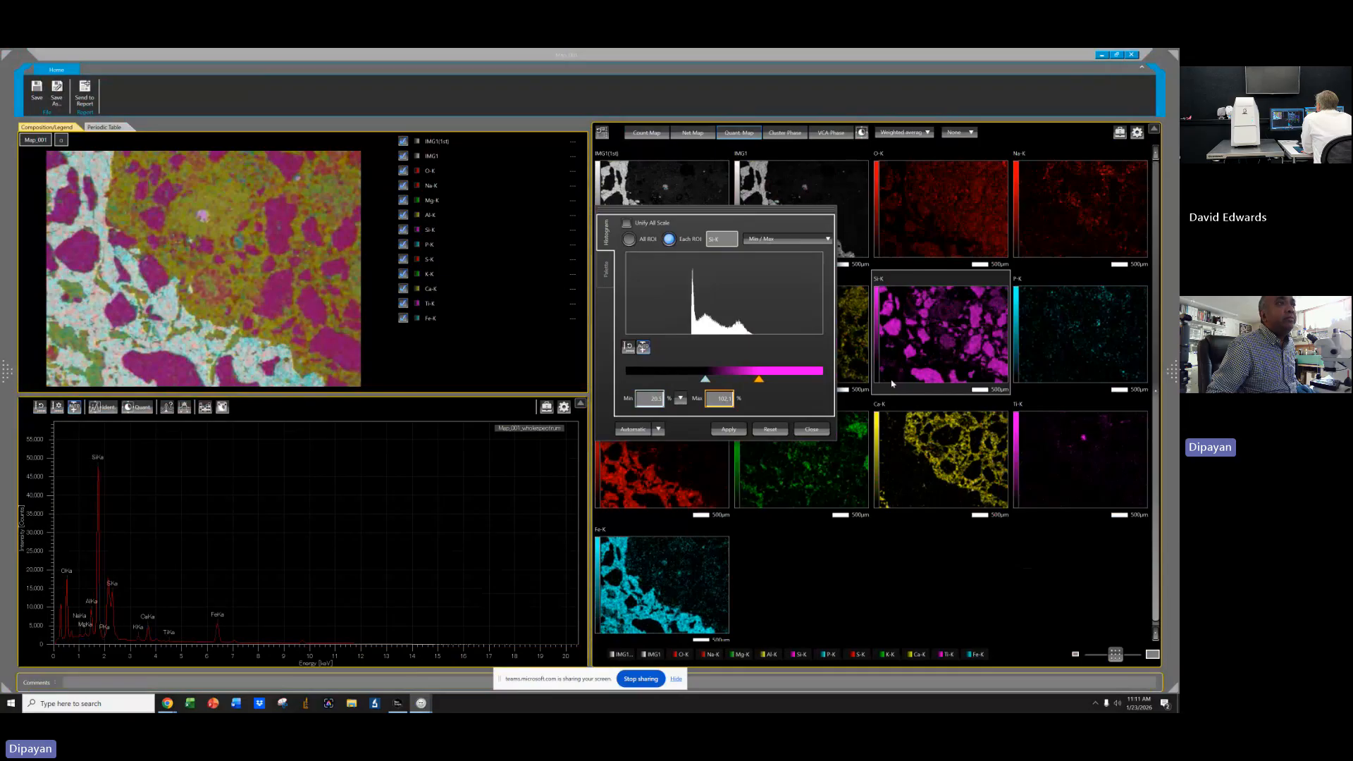
drag(704, 381, 692, 385)
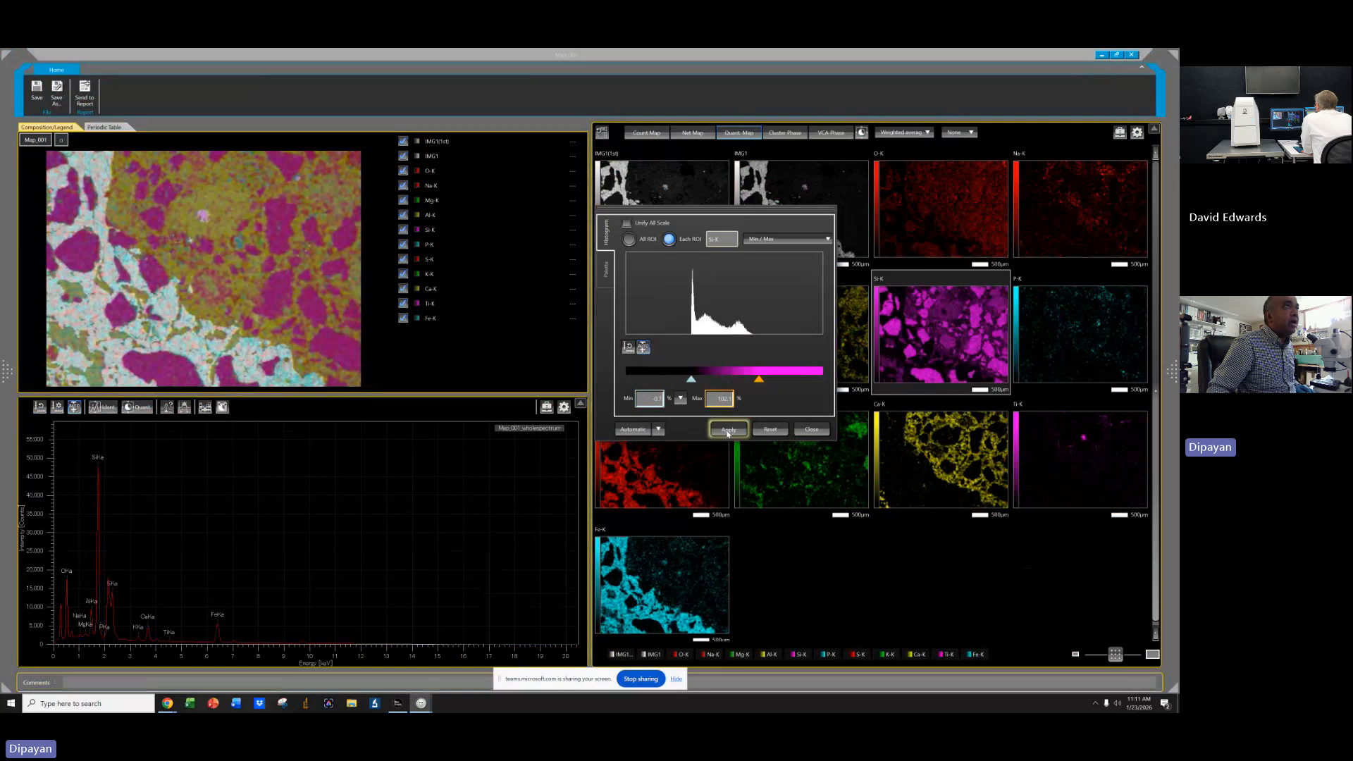
click(810, 430)
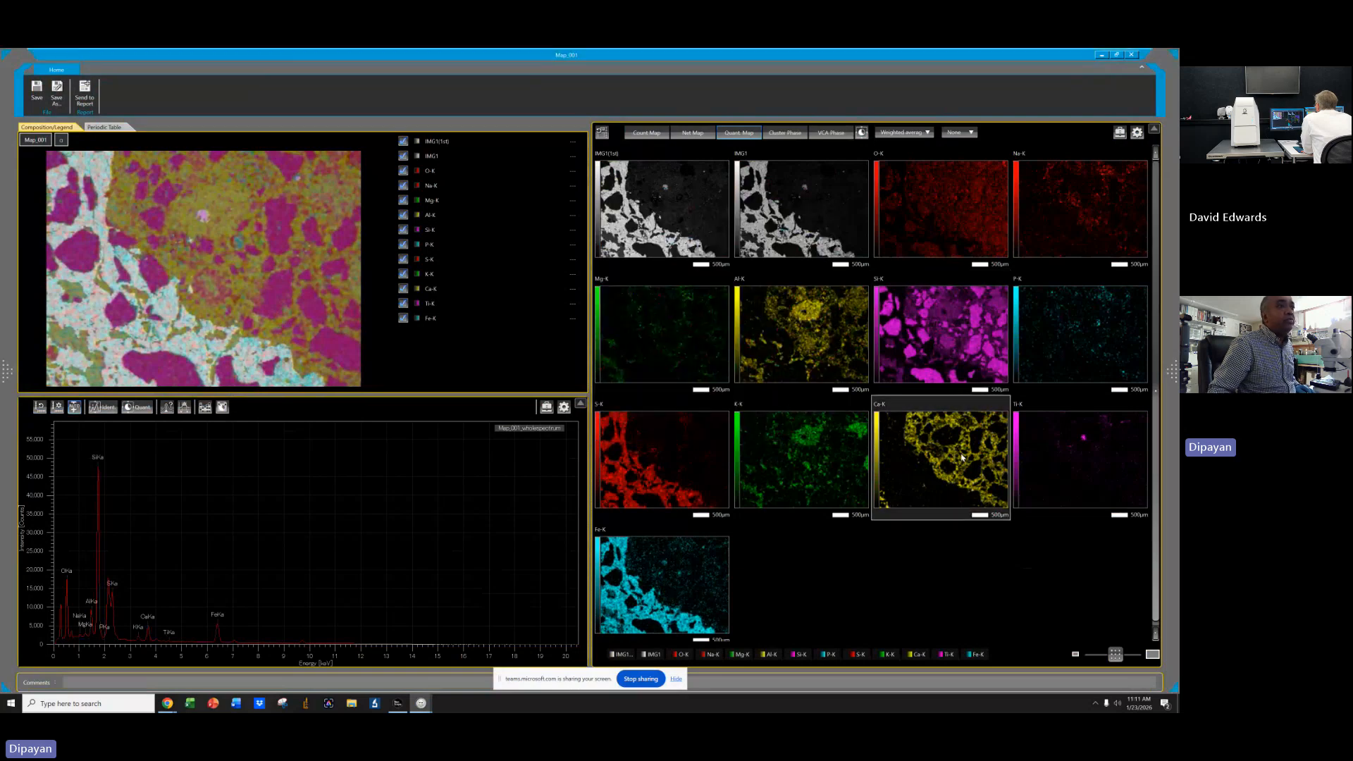
Open the Ca-K map's color histogram, lower its maximum slider, and close the dialog.
click(1121, 132)
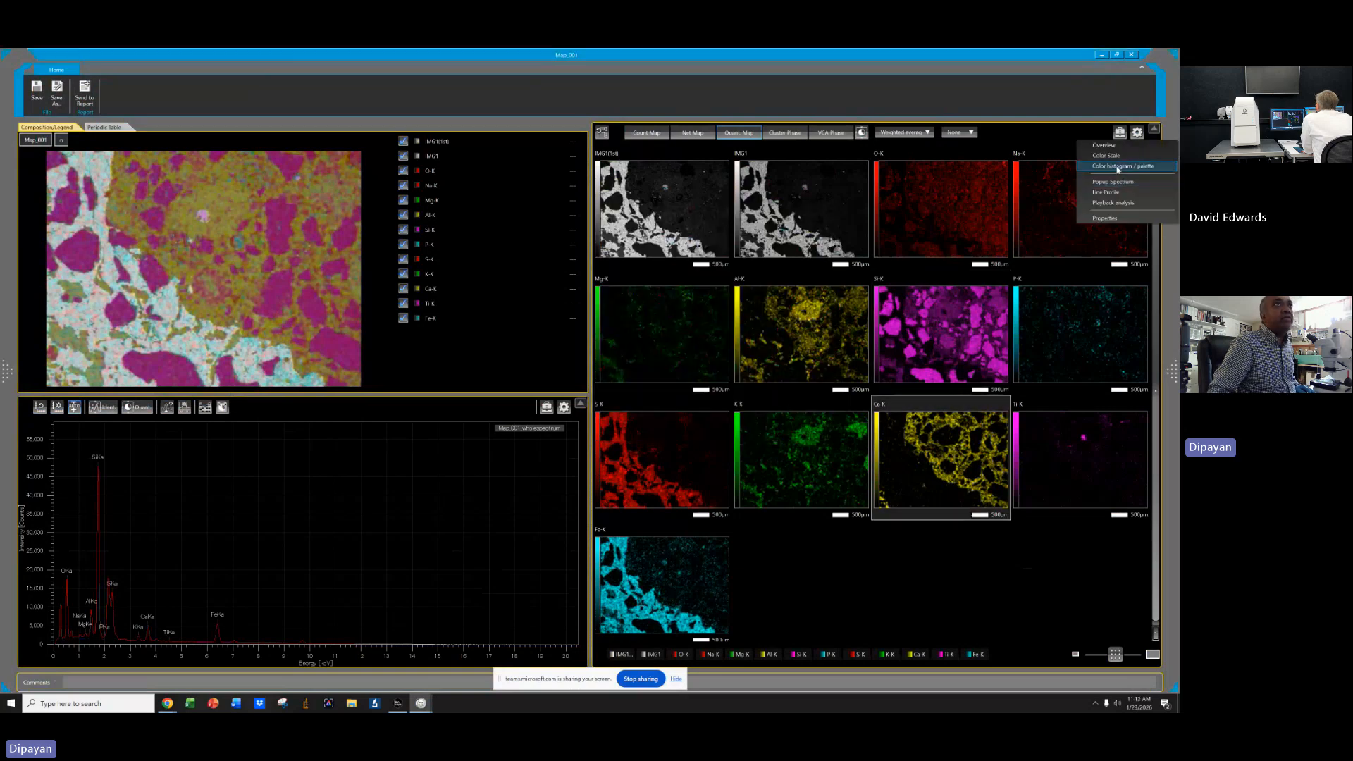
click(1108, 165)
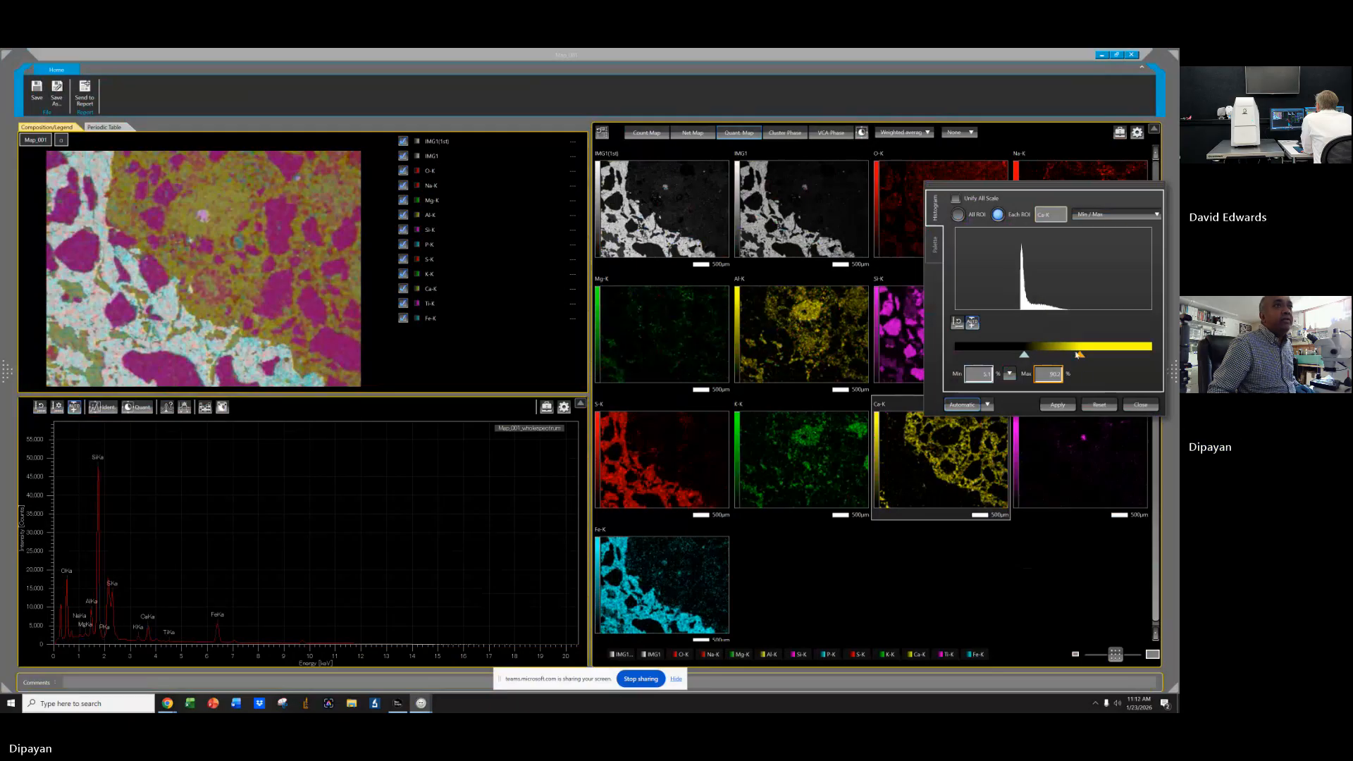
drag(1060, 191, 708, 344)
drag(727, 509, 690, 509)
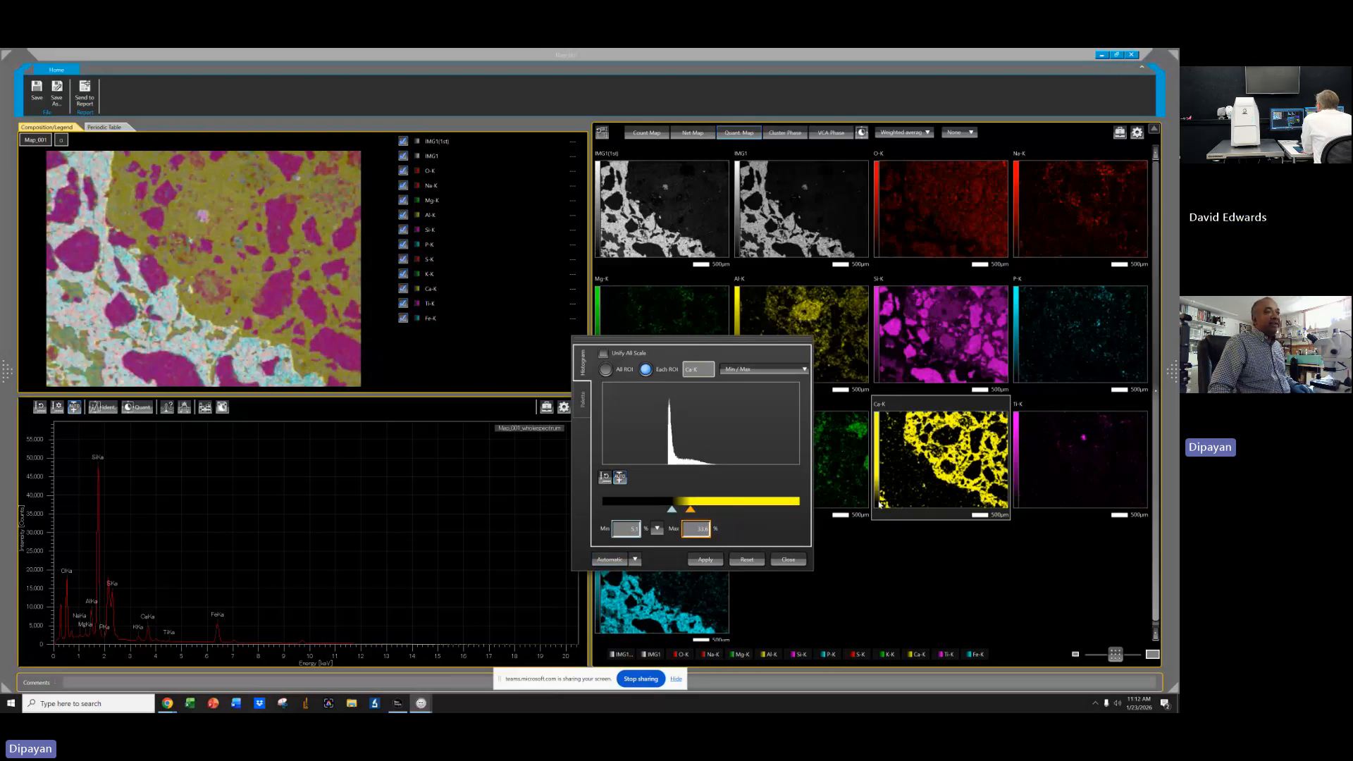
mouse_move(695, 511)
mouse_down()
mouse_move(718, 509)
mouse_move(695, 510)
mouse_up()
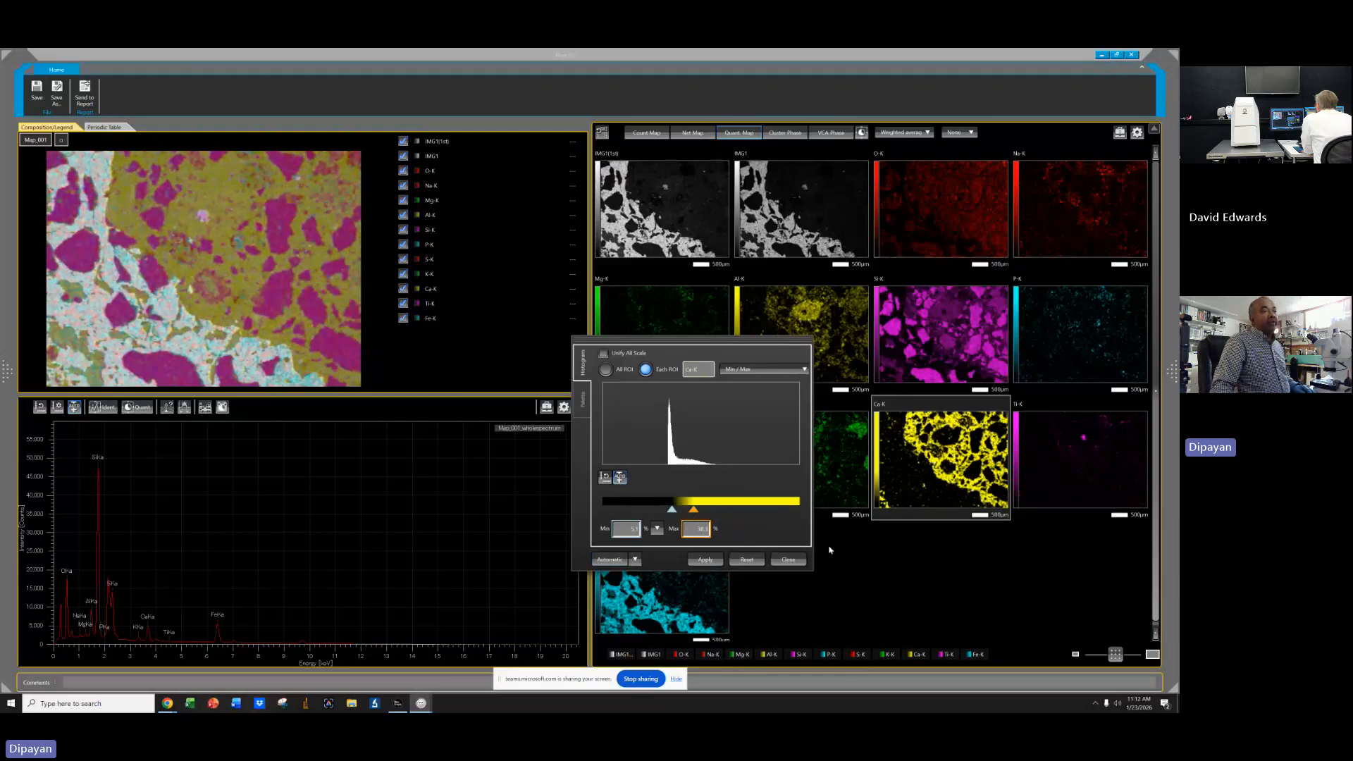
click(788, 560)
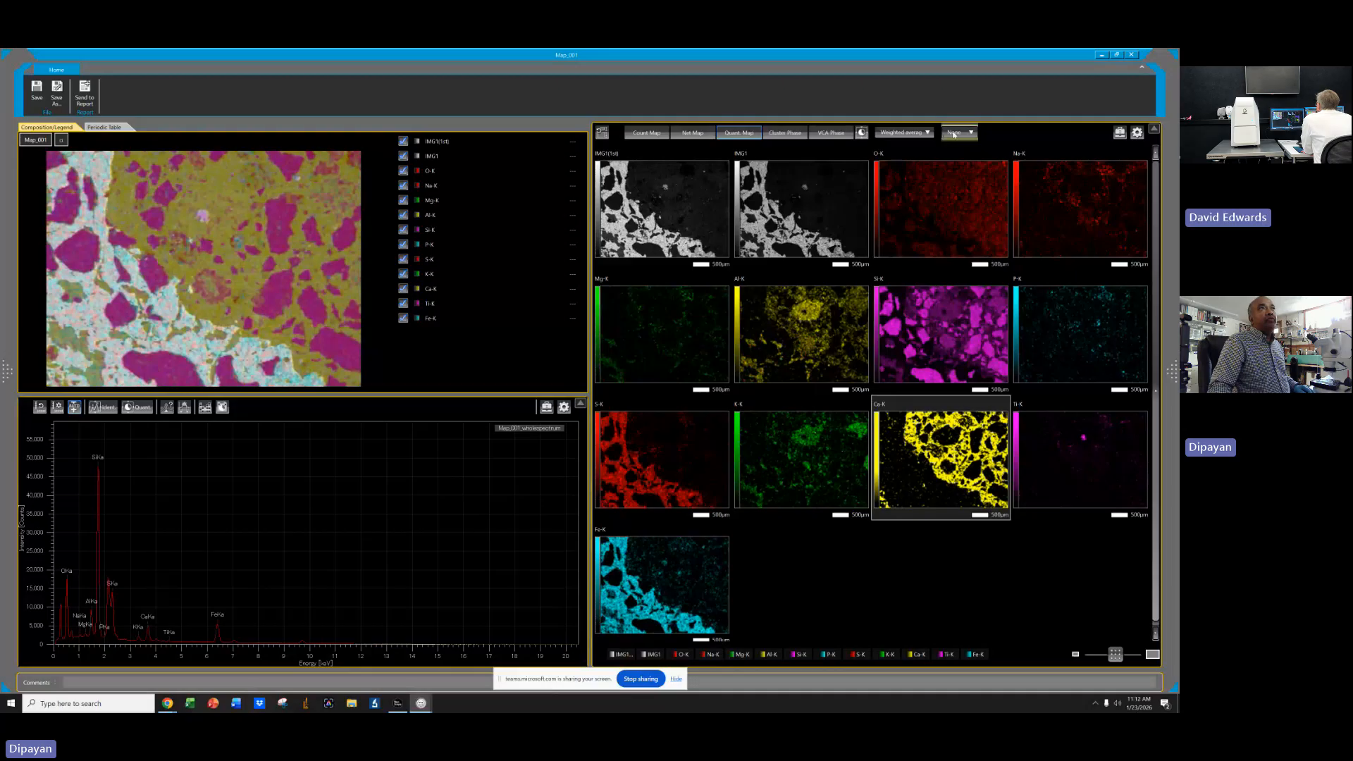
Set the Quant map filter to None.
click(902, 132)
click(902, 143)
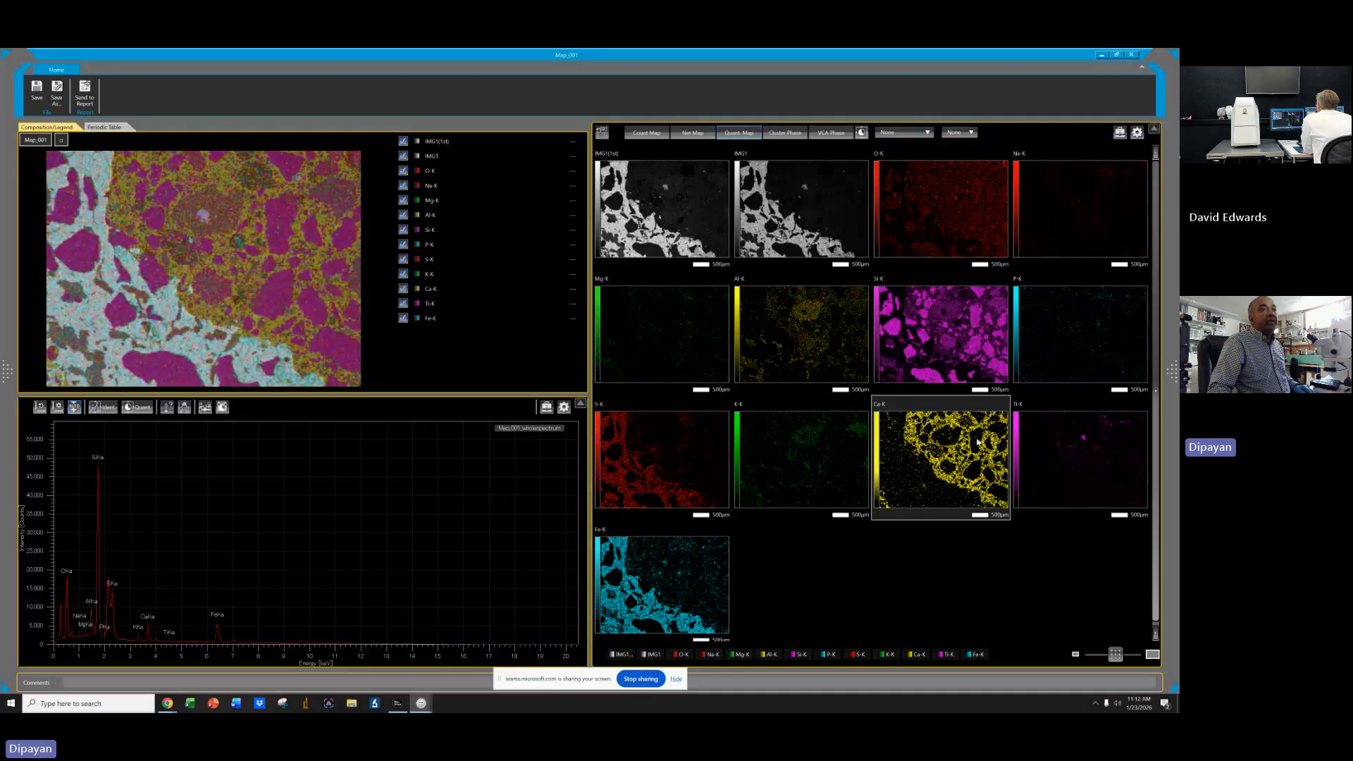
Select the K-K map, lower its color histogram maximum slider, and close the dialog.
click(787, 448)
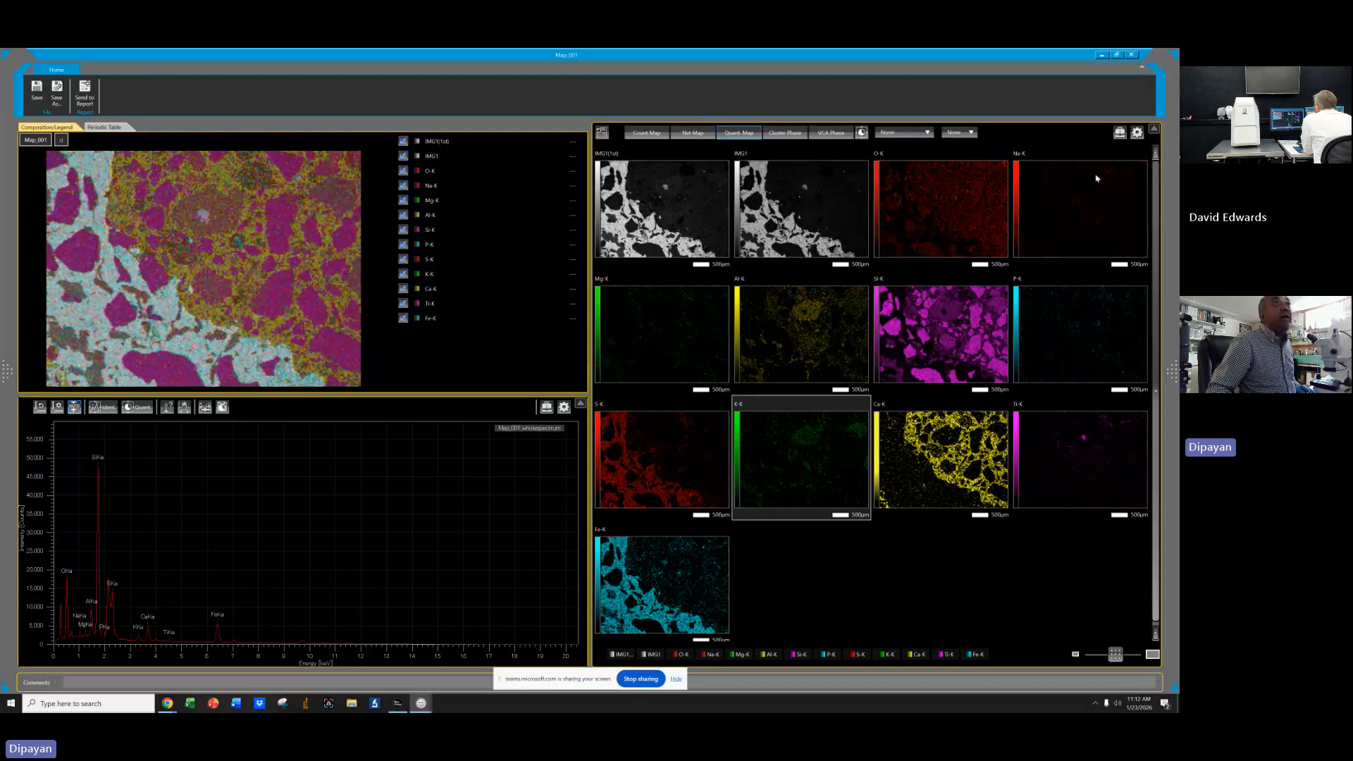
click(1120, 132)
click(1125, 168)
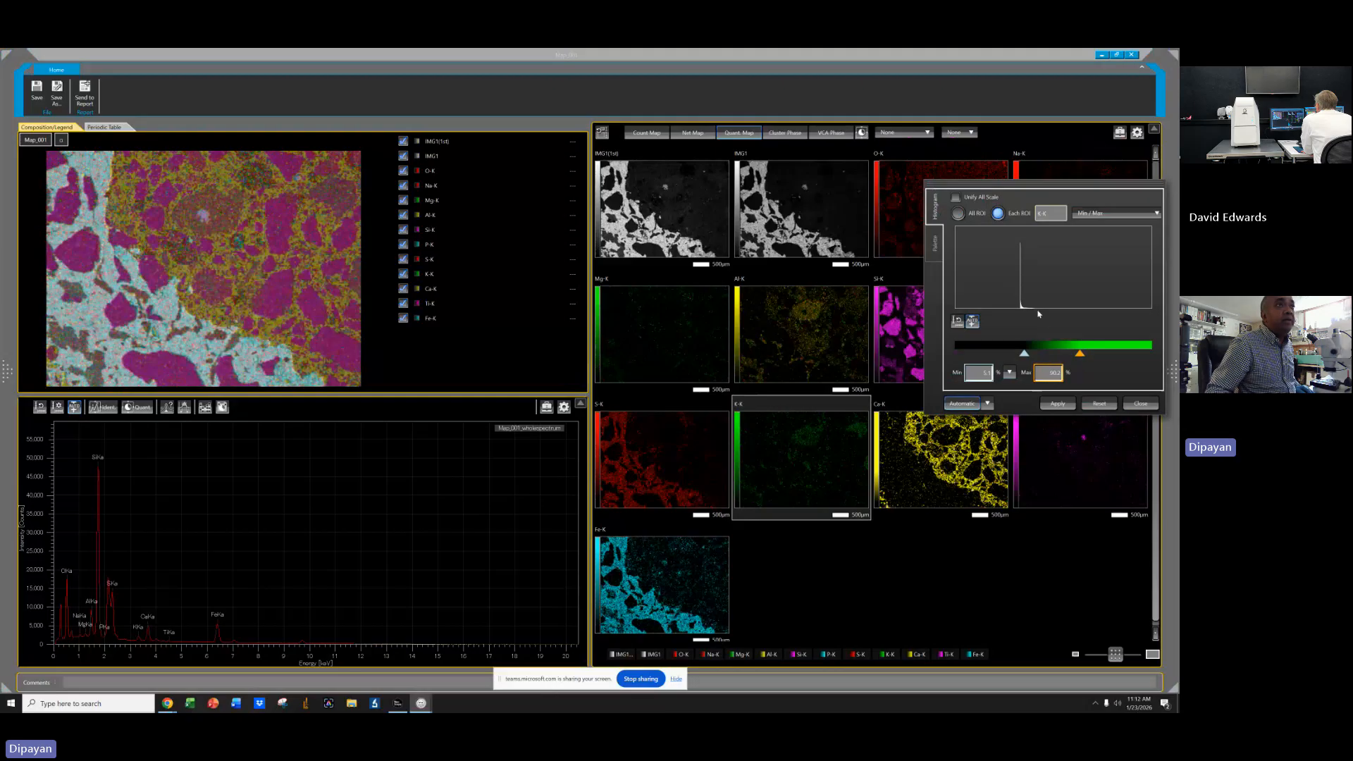
drag(1085, 359, 1044, 355)
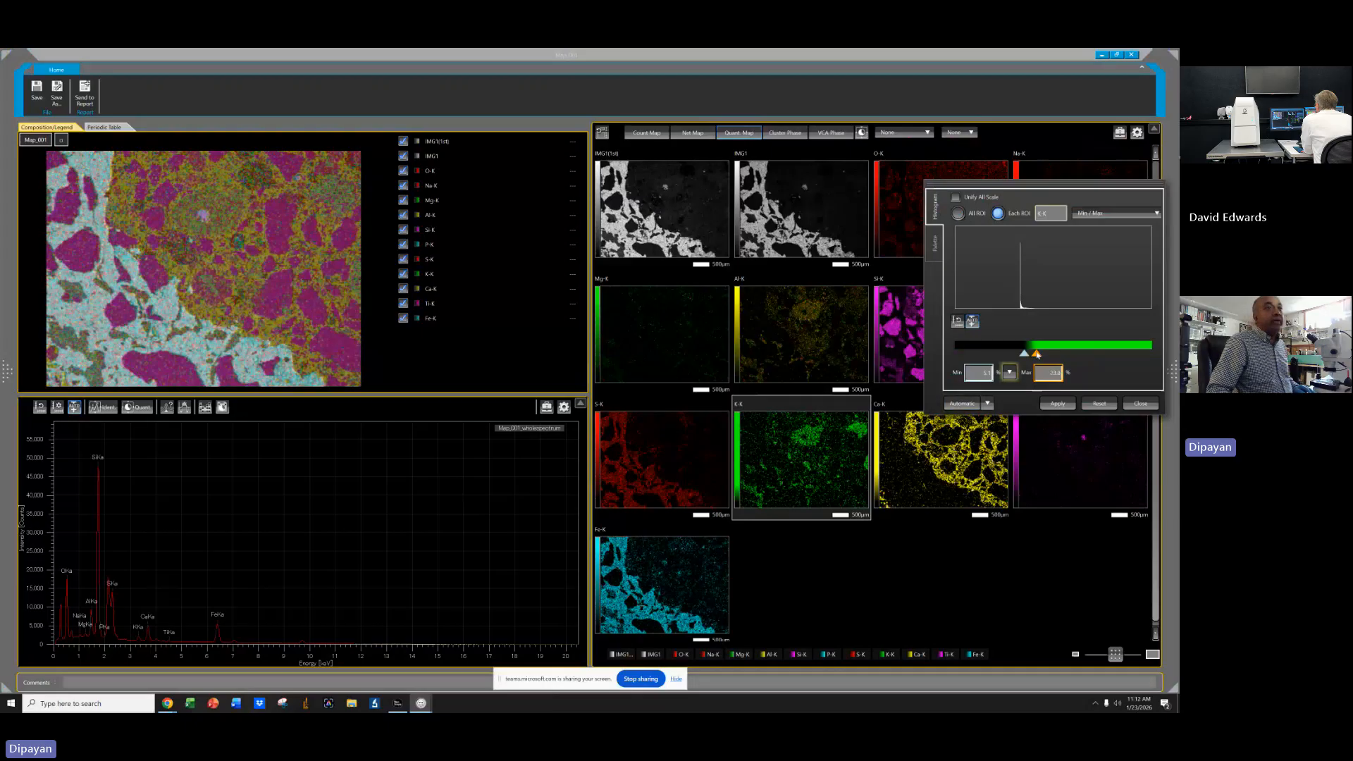
drag(1036, 353, 1042, 355)
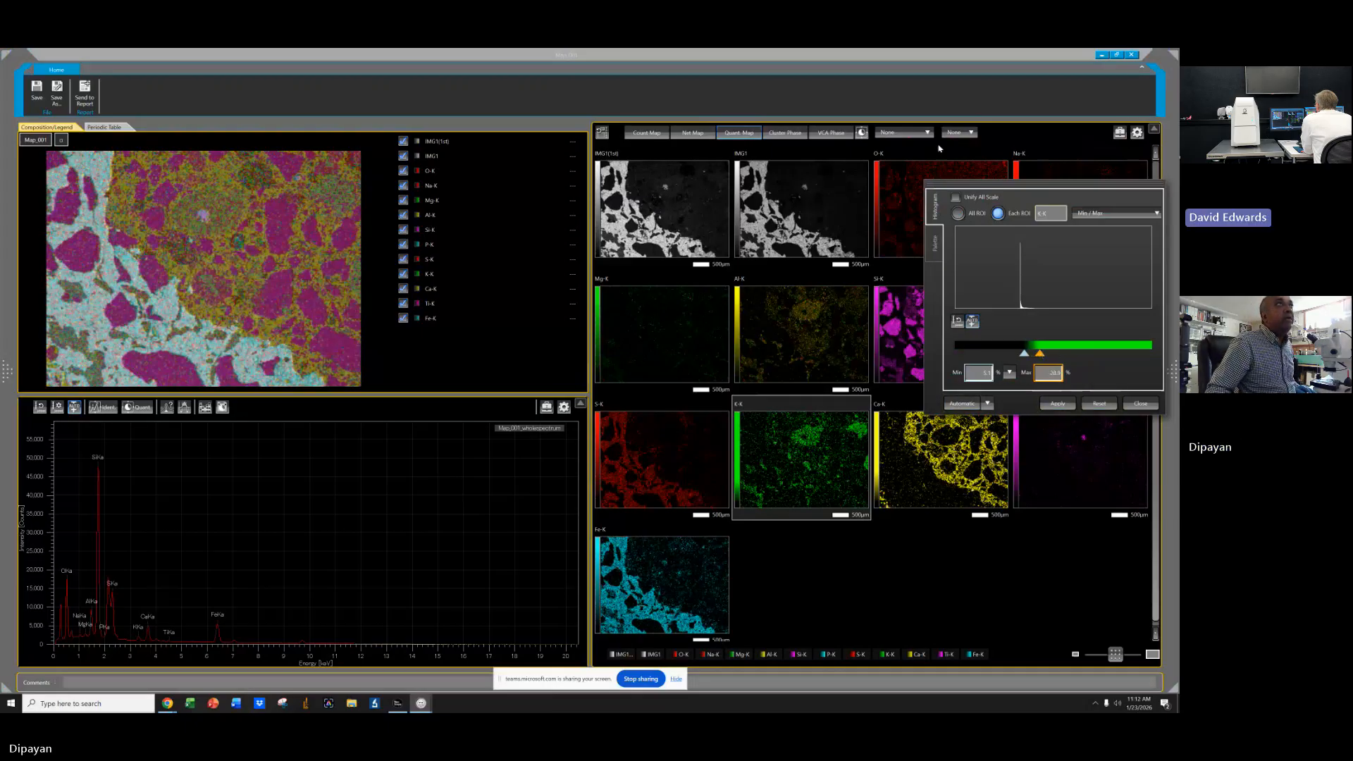
click(1141, 404)
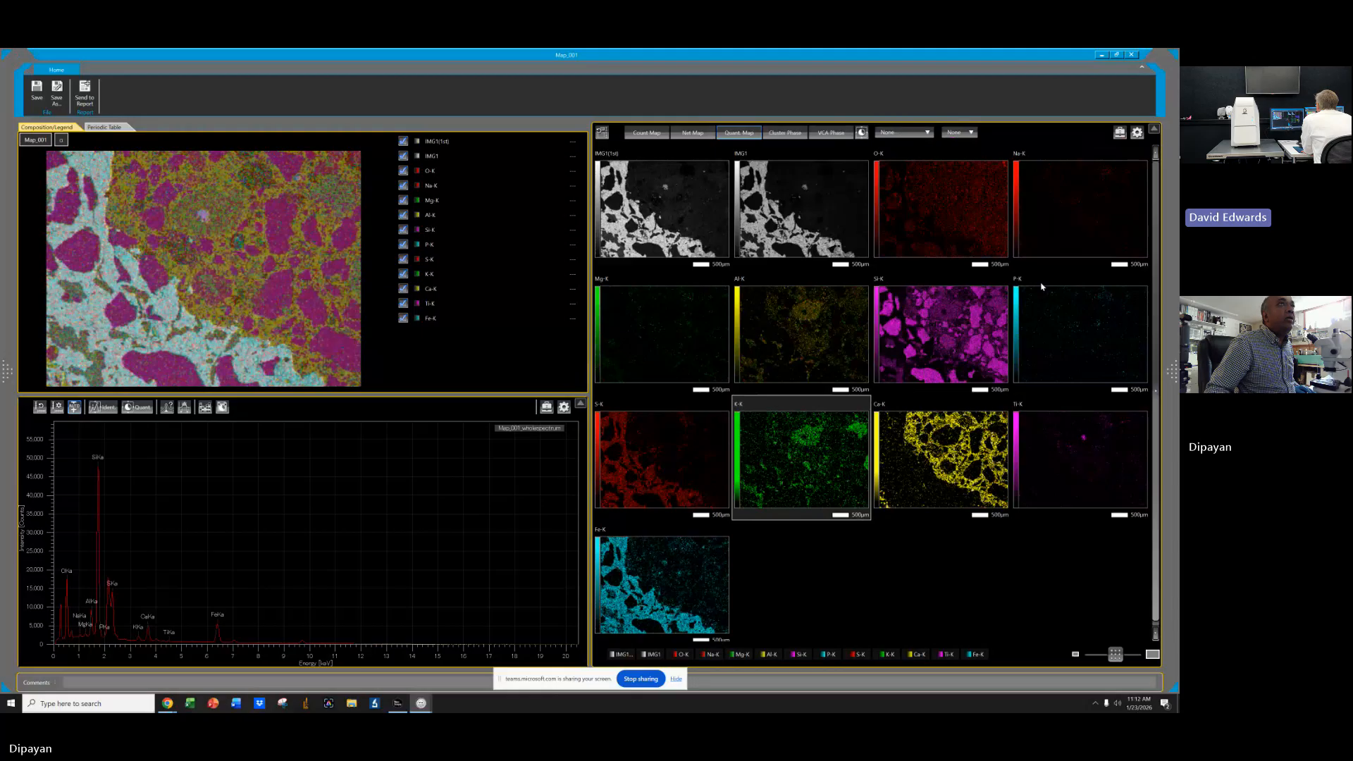
Reopen the K-K map's color histogram, nudge its minimum slider, and close the dialog.
click(1120, 132)
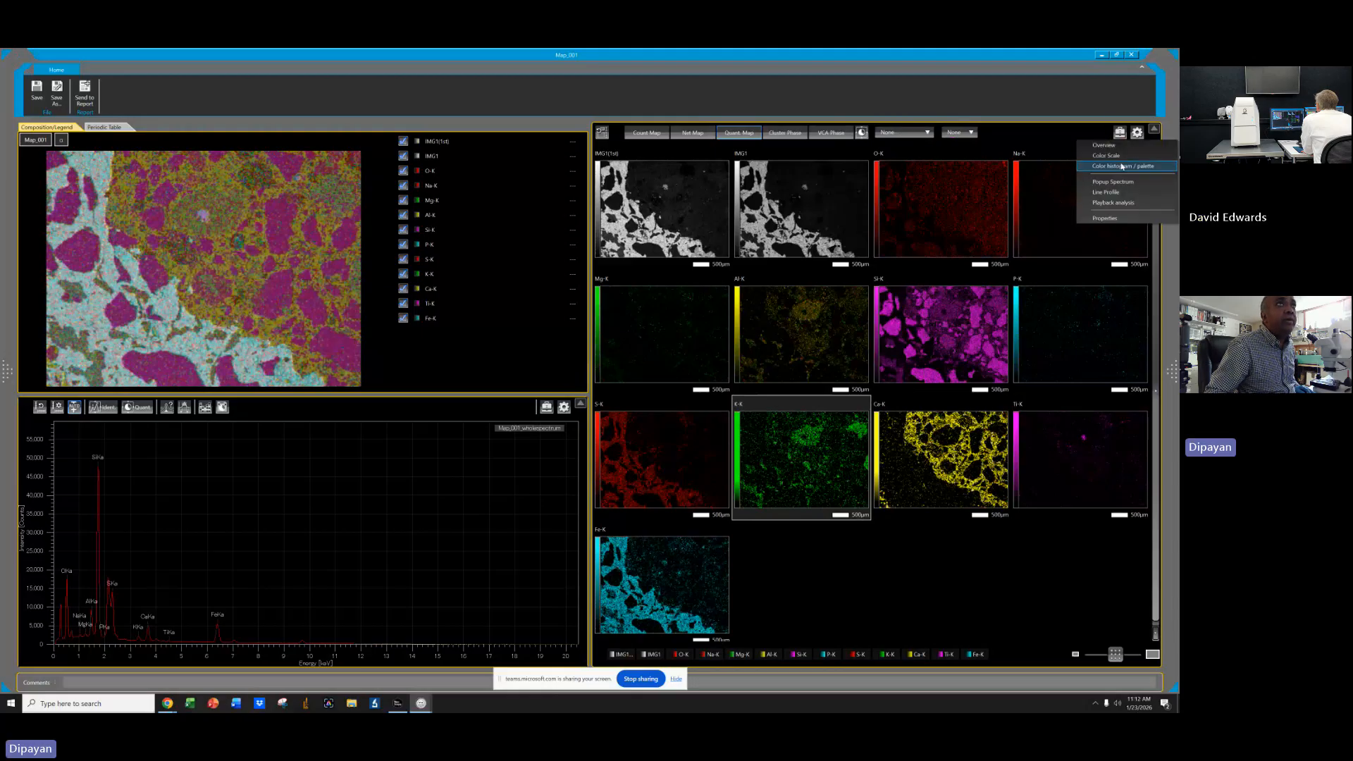
click(1113, 166)
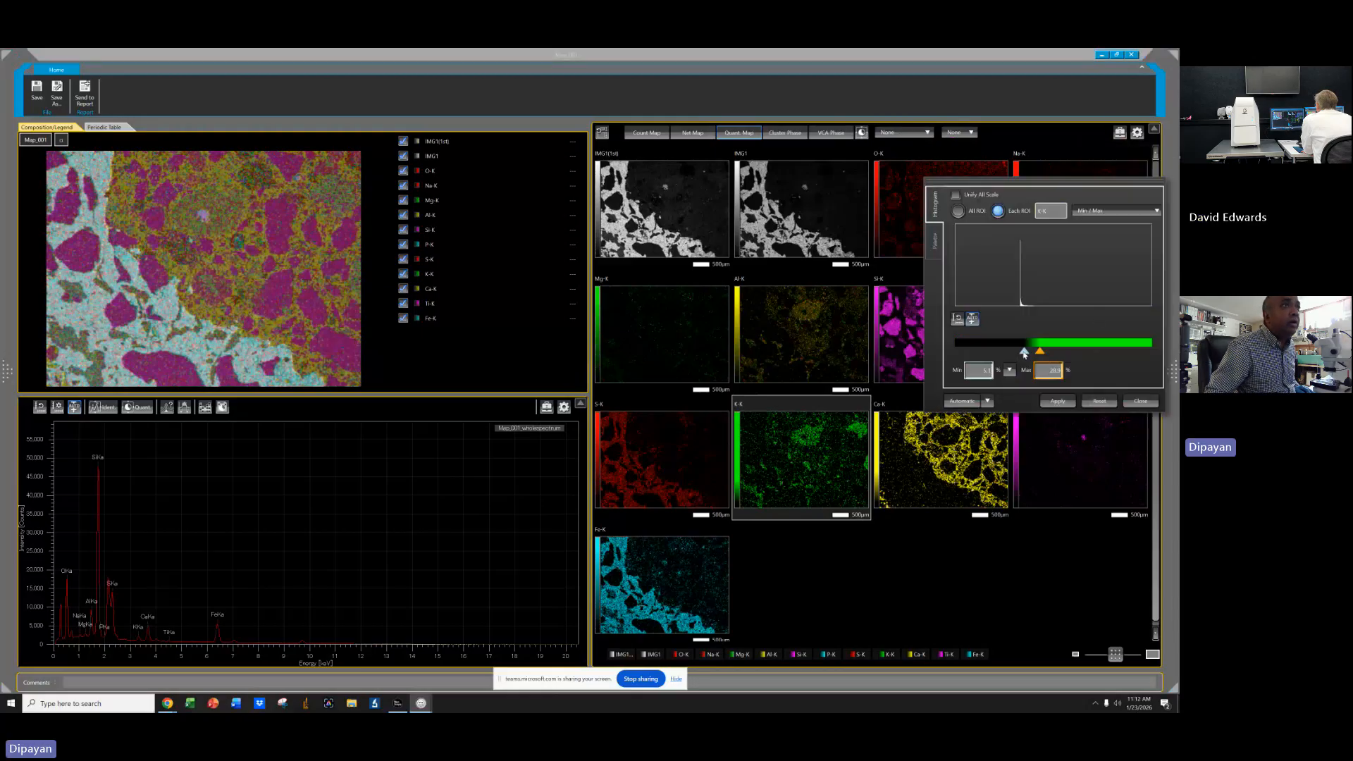
drag(1025, 354, 1025, 353)
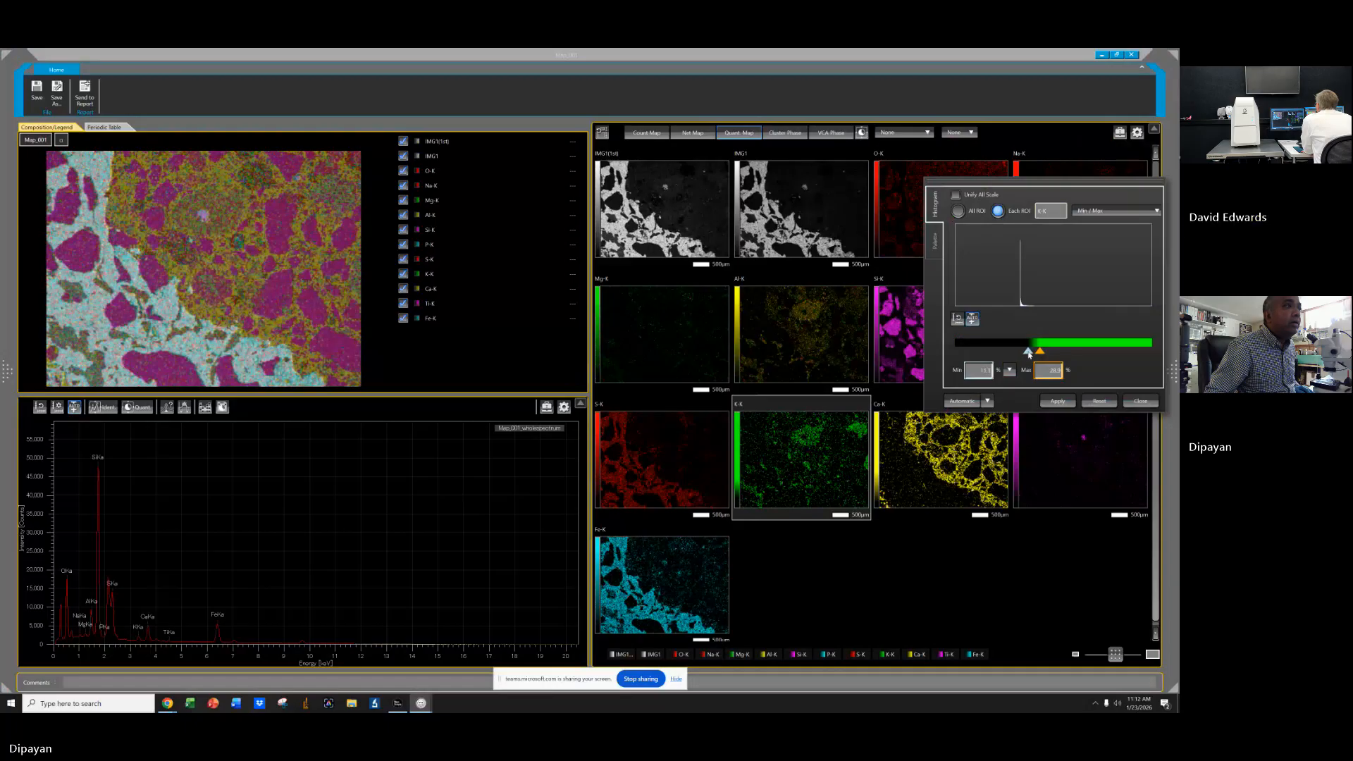
drag(1029, 354, 1030, 354)
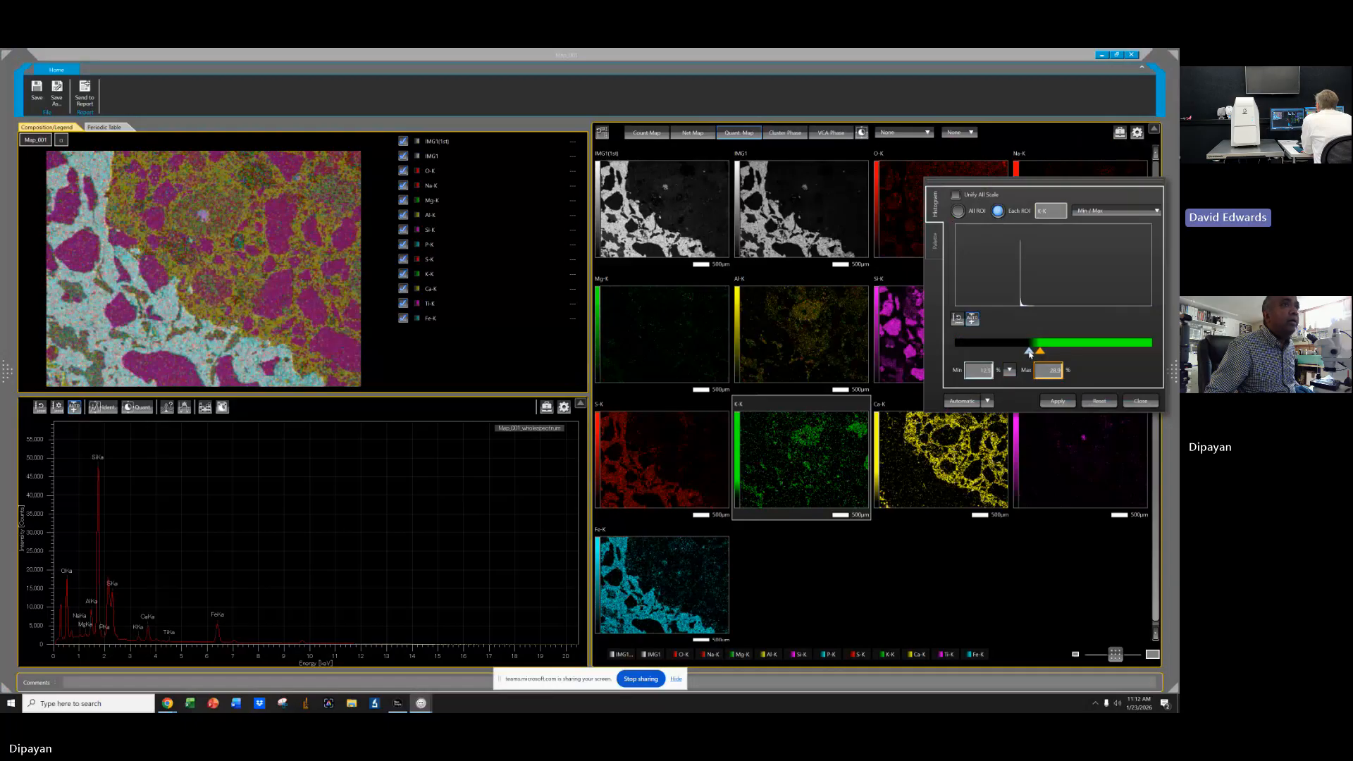
click(1141, 401)
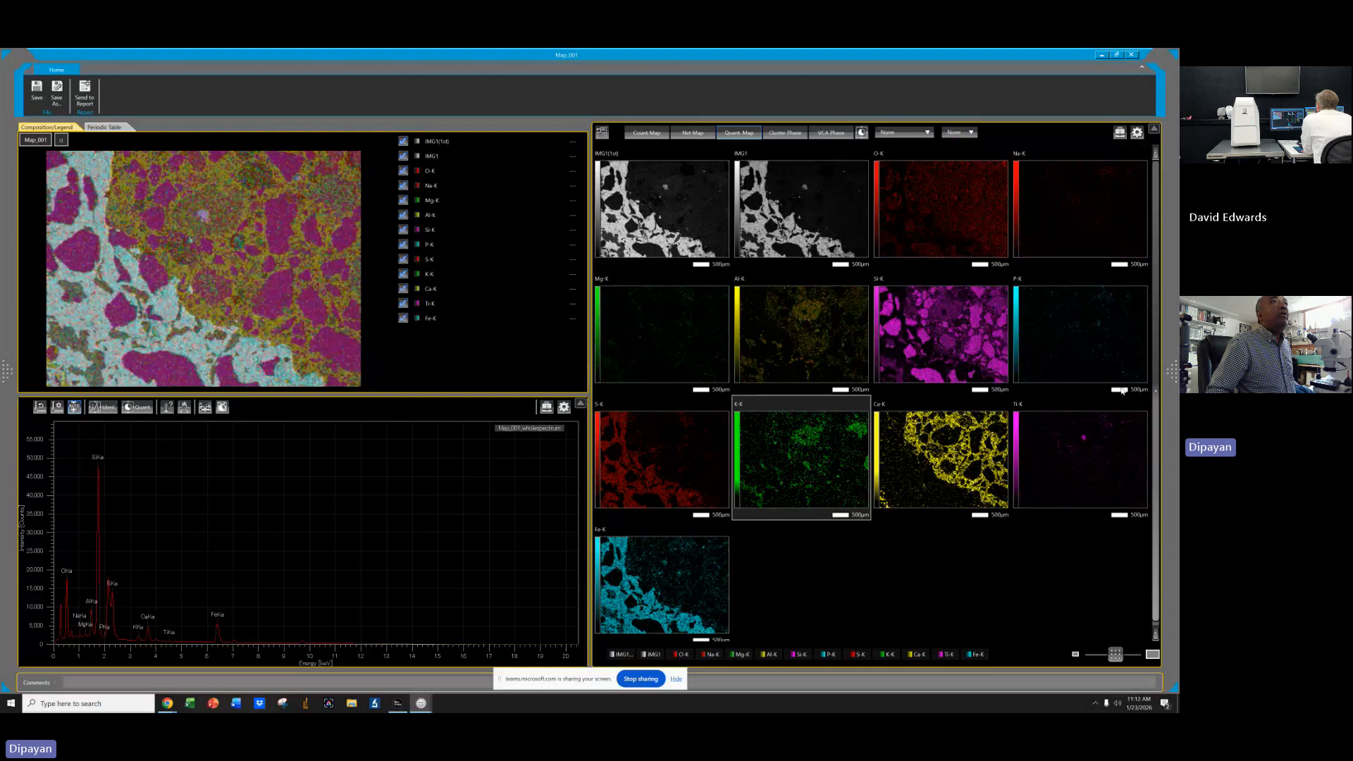
Try the Average (5x5) and Average (3x3) filters, finally setting the Quant map filter to Weighted average (3x3).
click(904, 131)
click(911, 170)
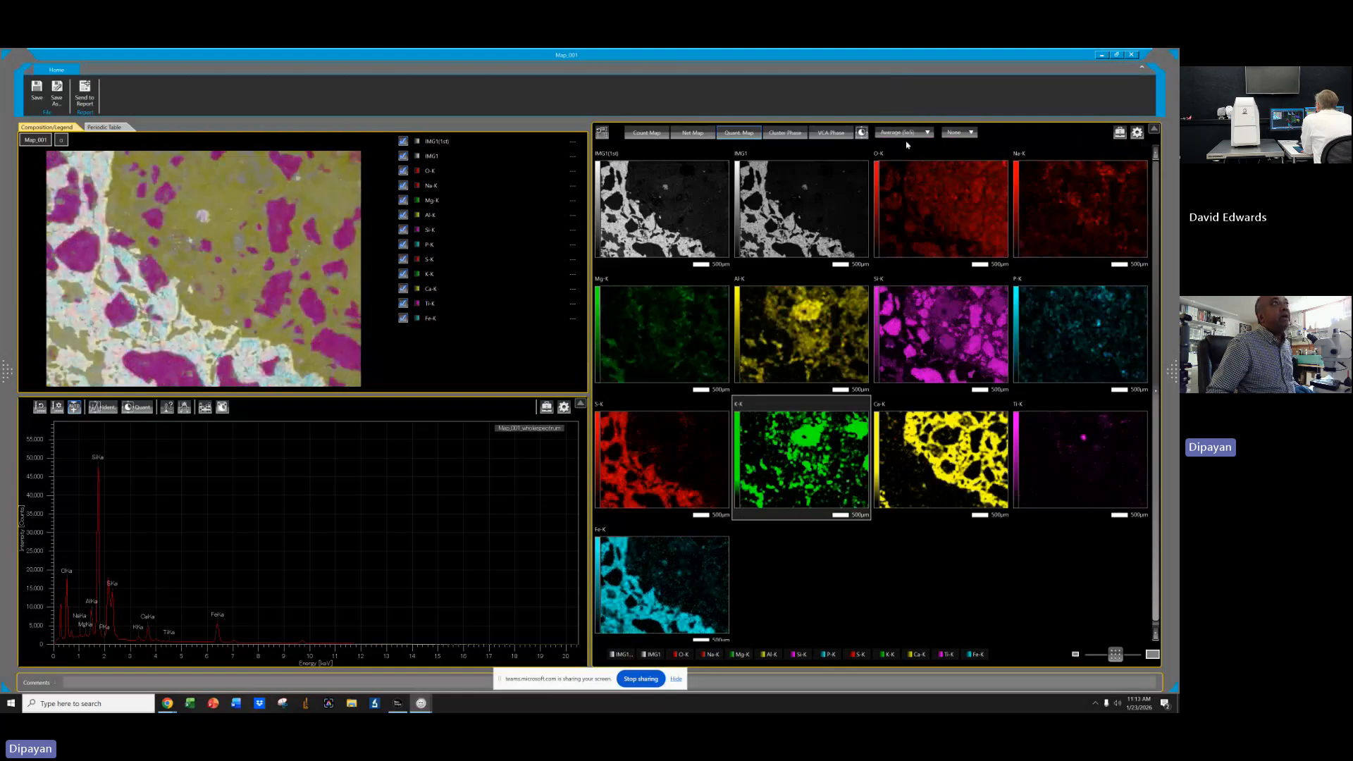
click(904, 132)
click(906, 158)
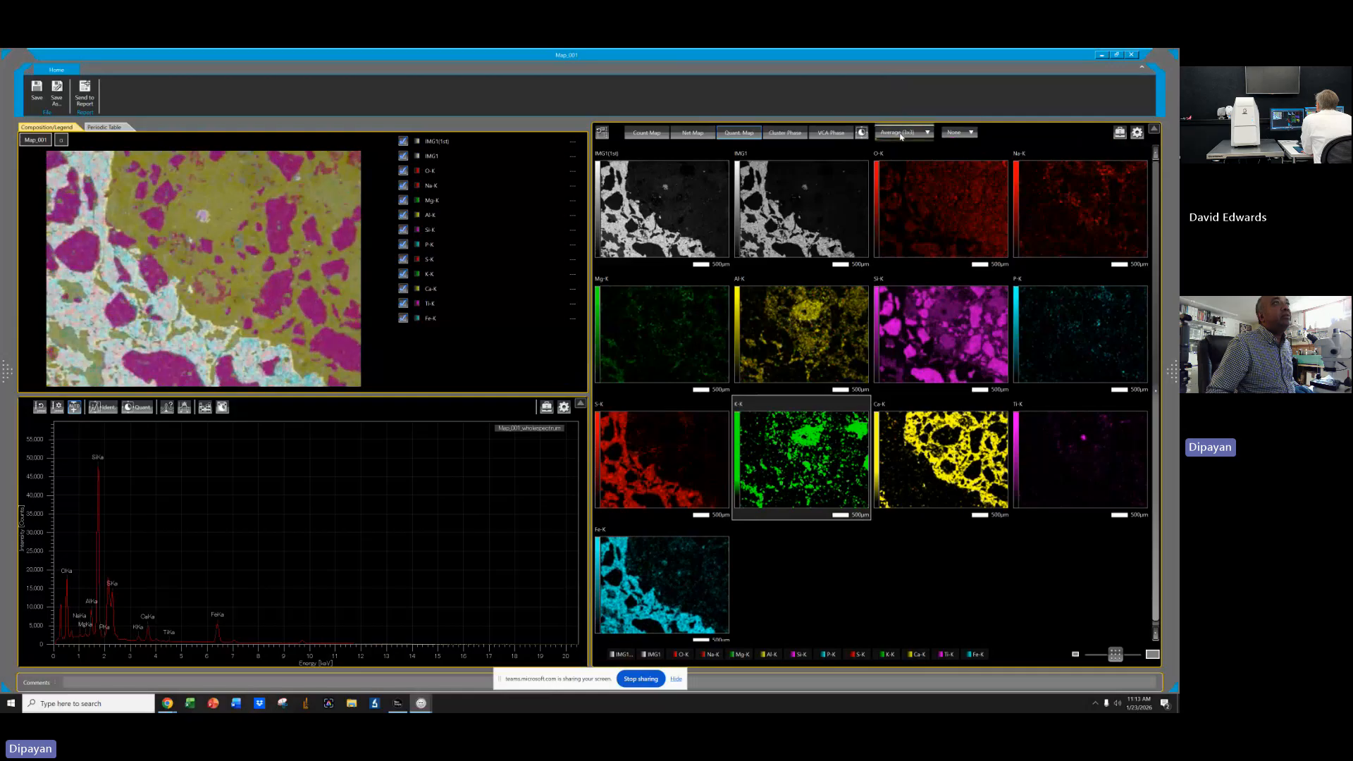
click(905, 132)
click(910, 184)
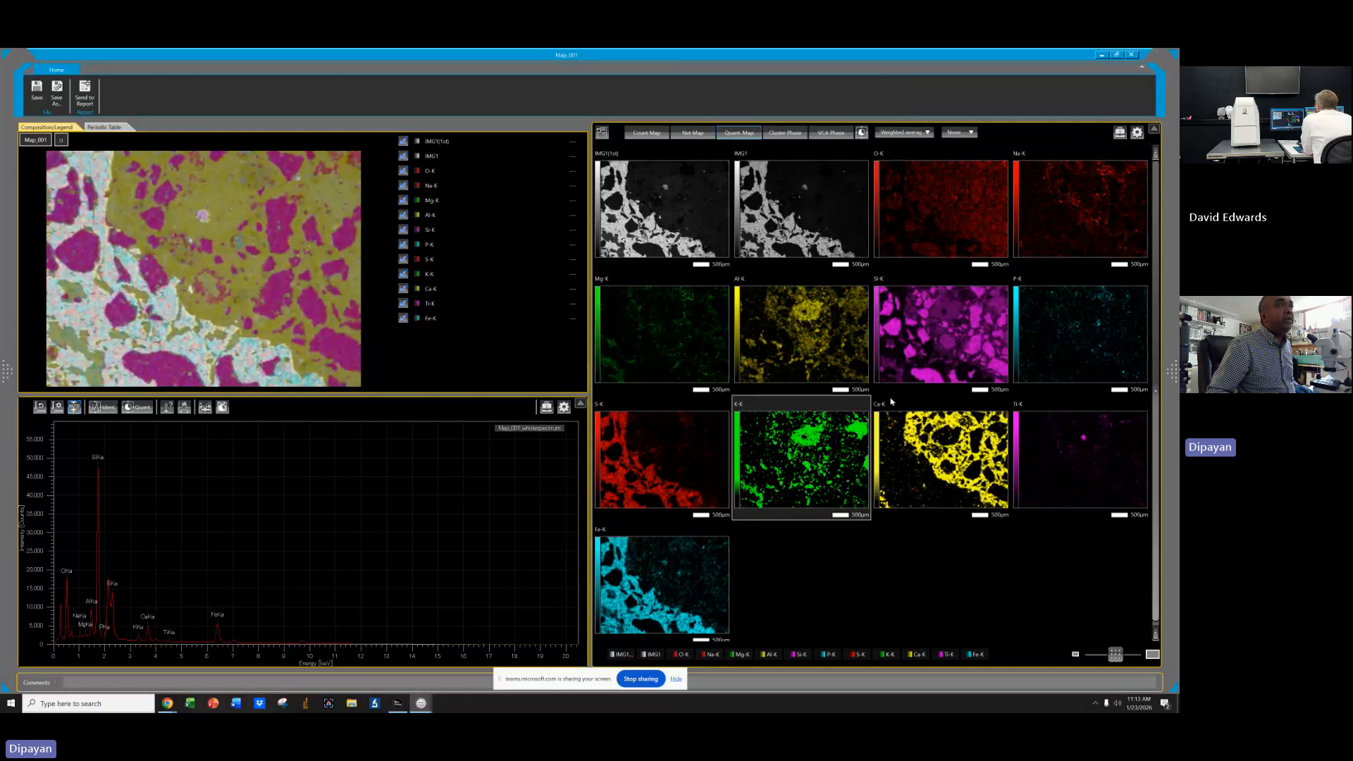
Open the K-K map's color histogram, raise its maximum slider, and close the dialog.
click(1120, 134)
click(1128, 168)
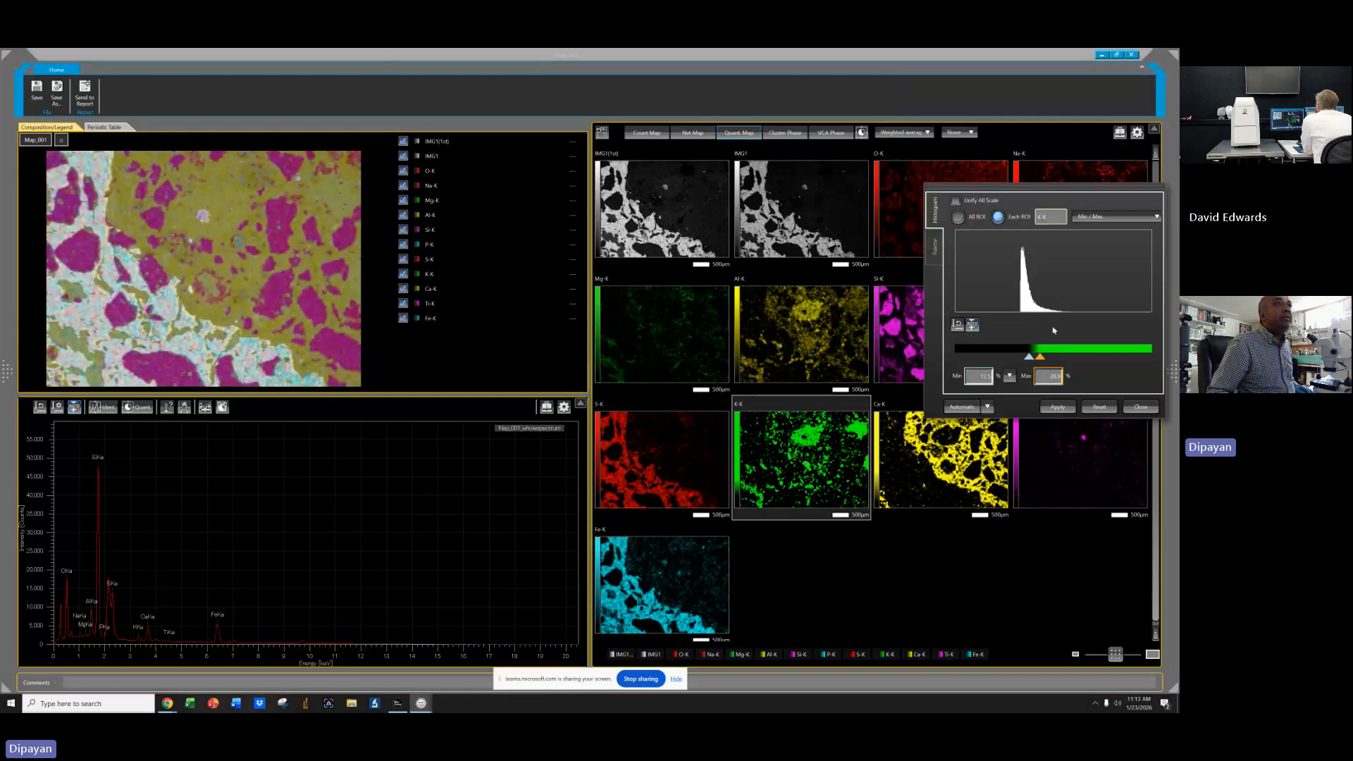
drag(1040, 358, 1057, 358)
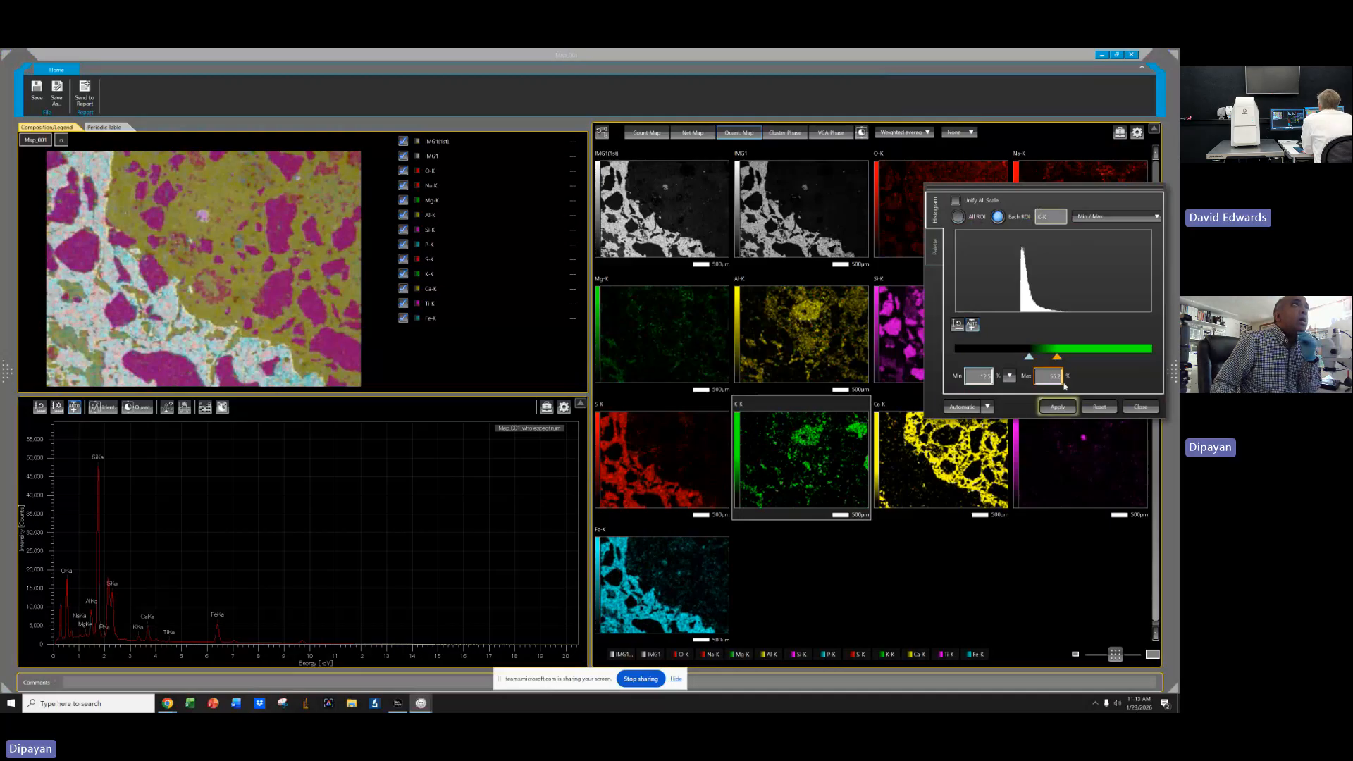
click(1144, 407)
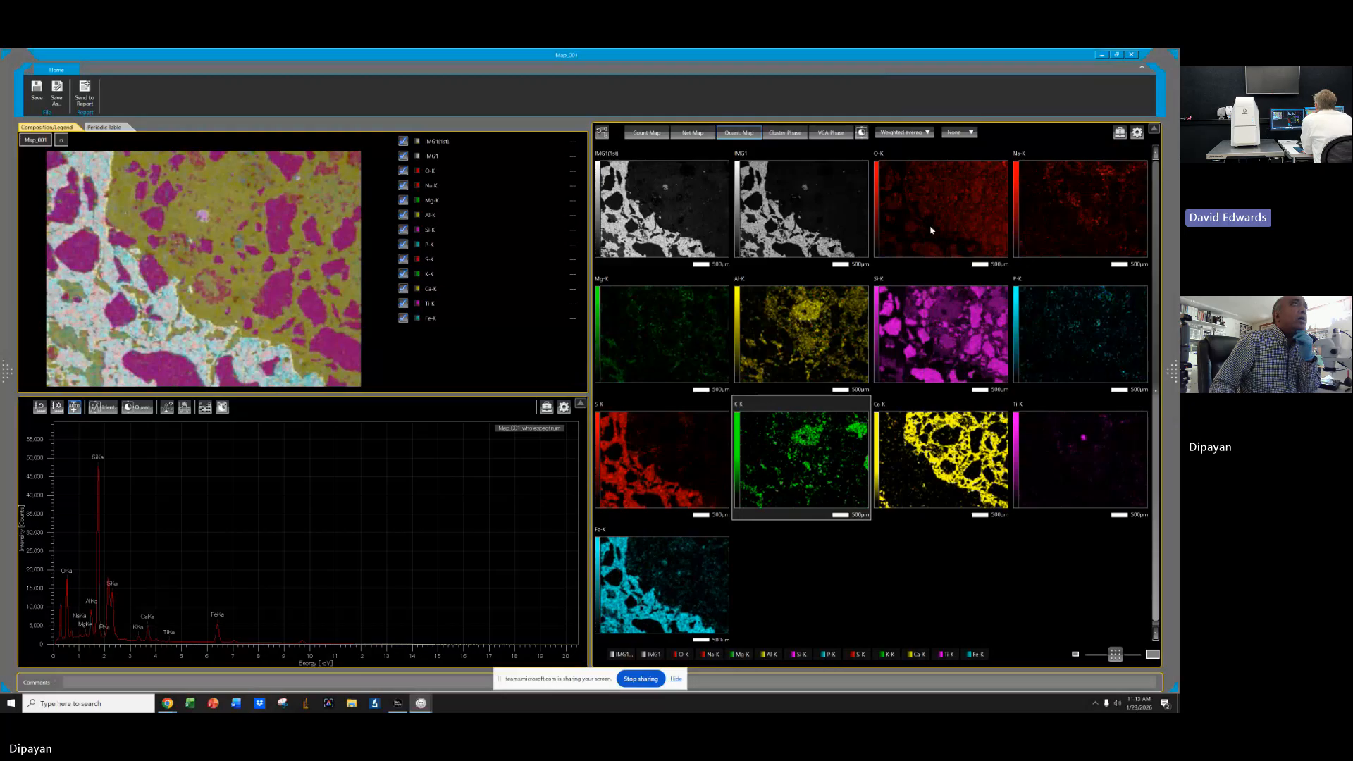
Set the Quant map filter back to None.
click(906, 133)
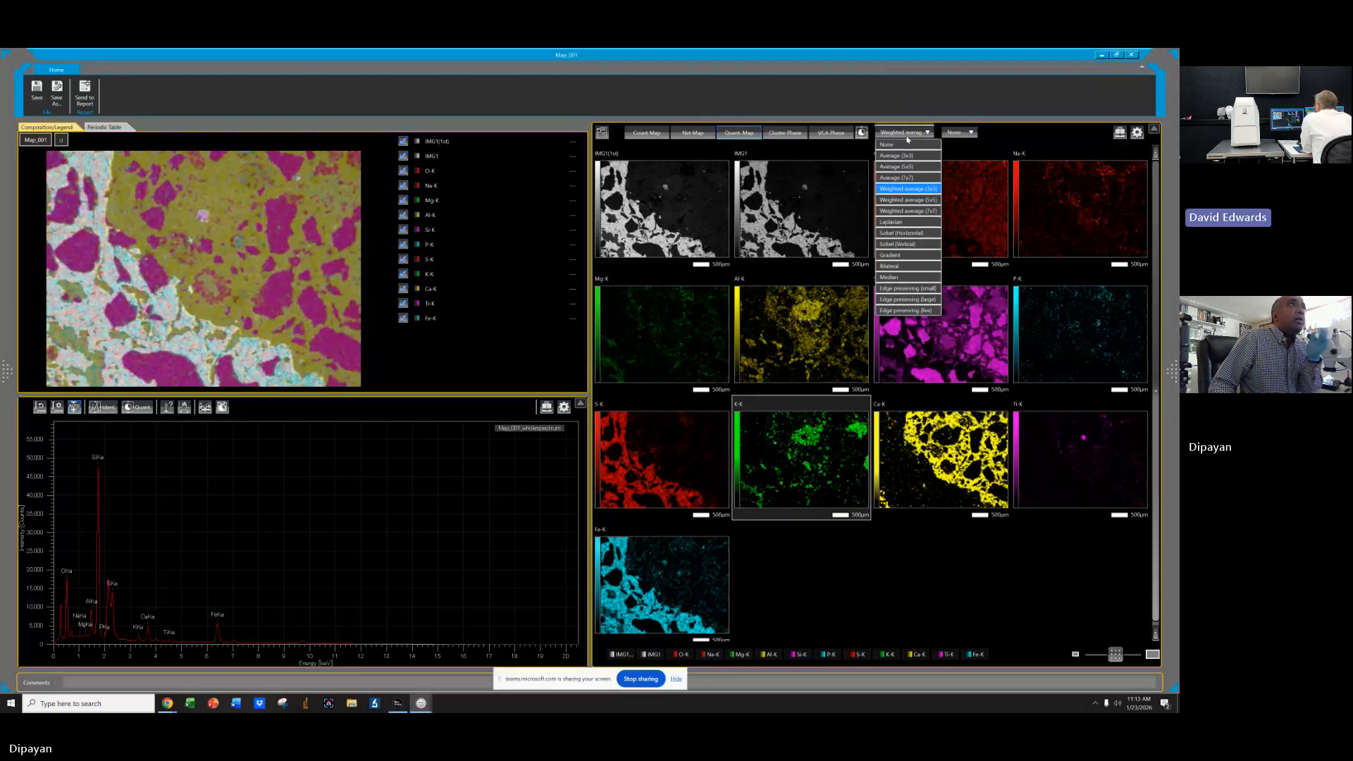
click(908, 145)
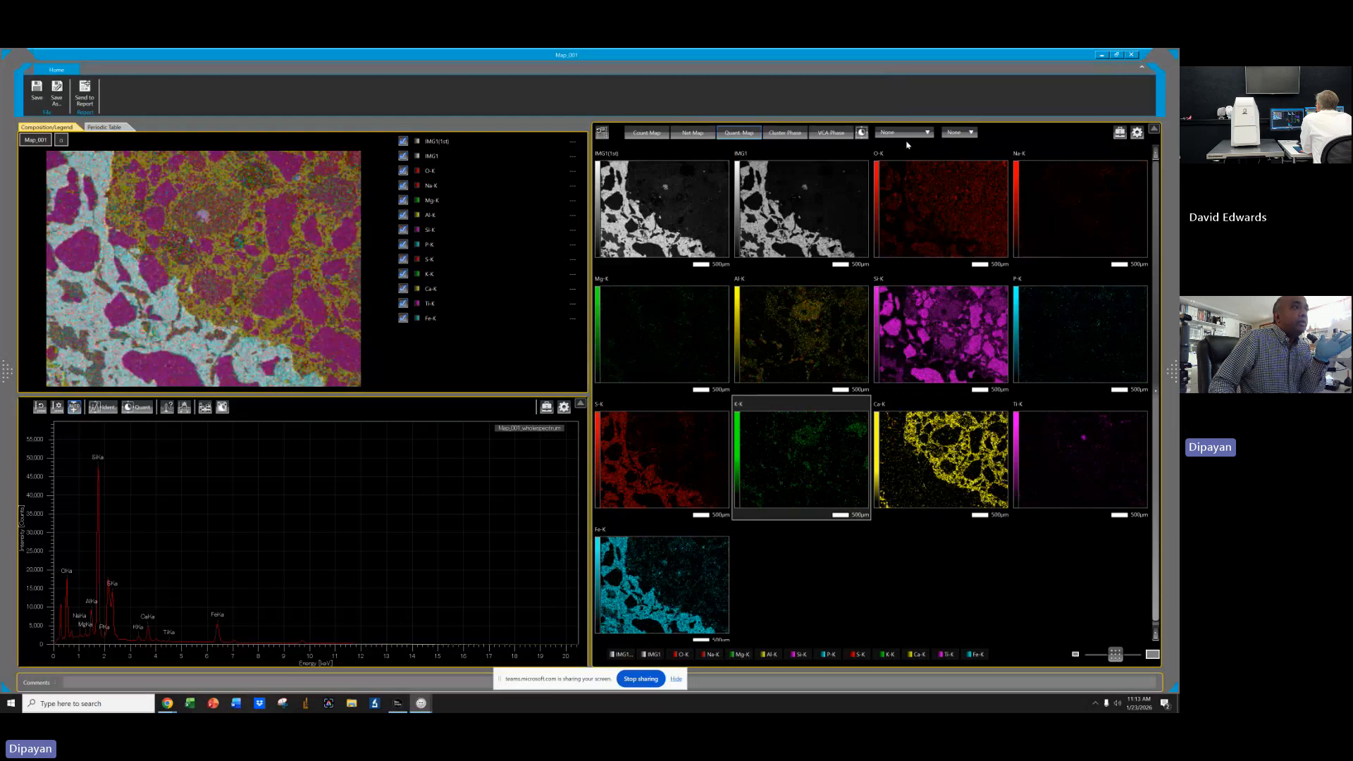
click(906, 134)
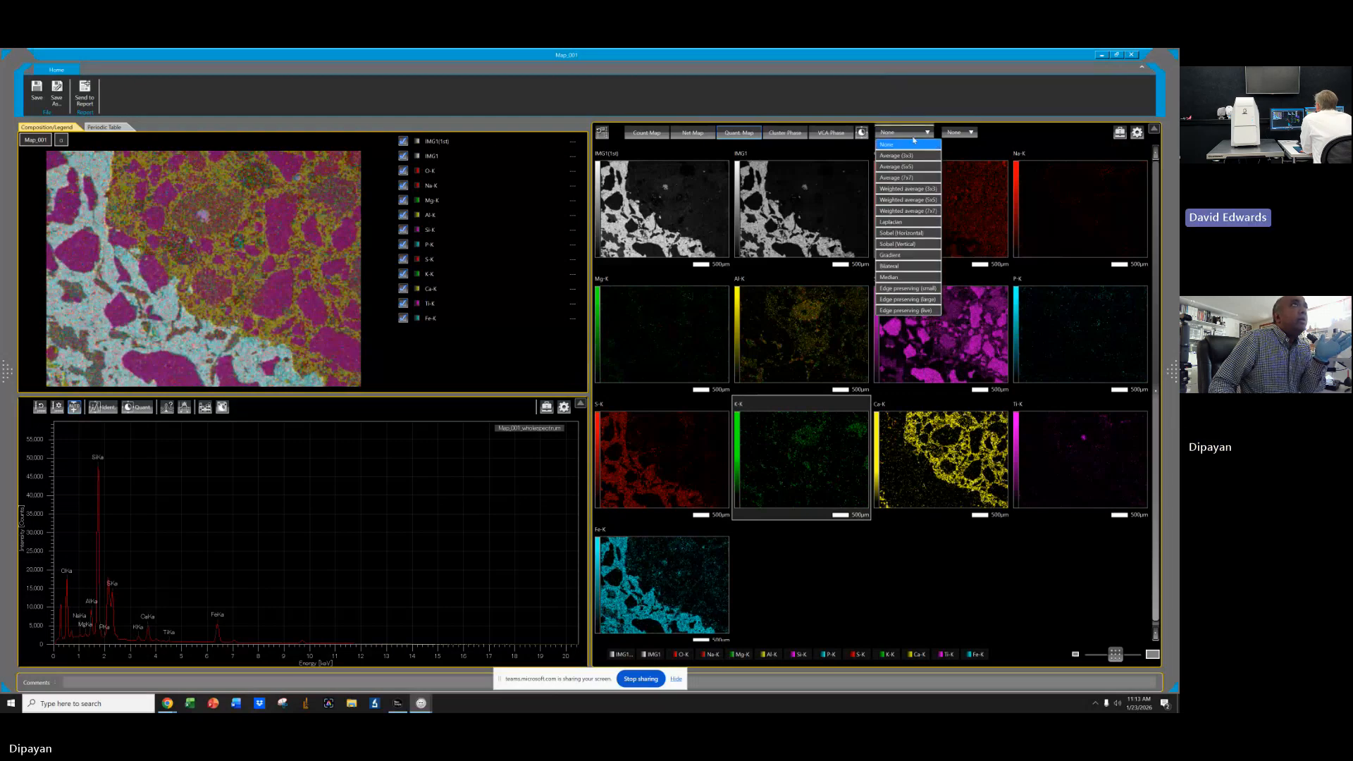
click(909, 146)
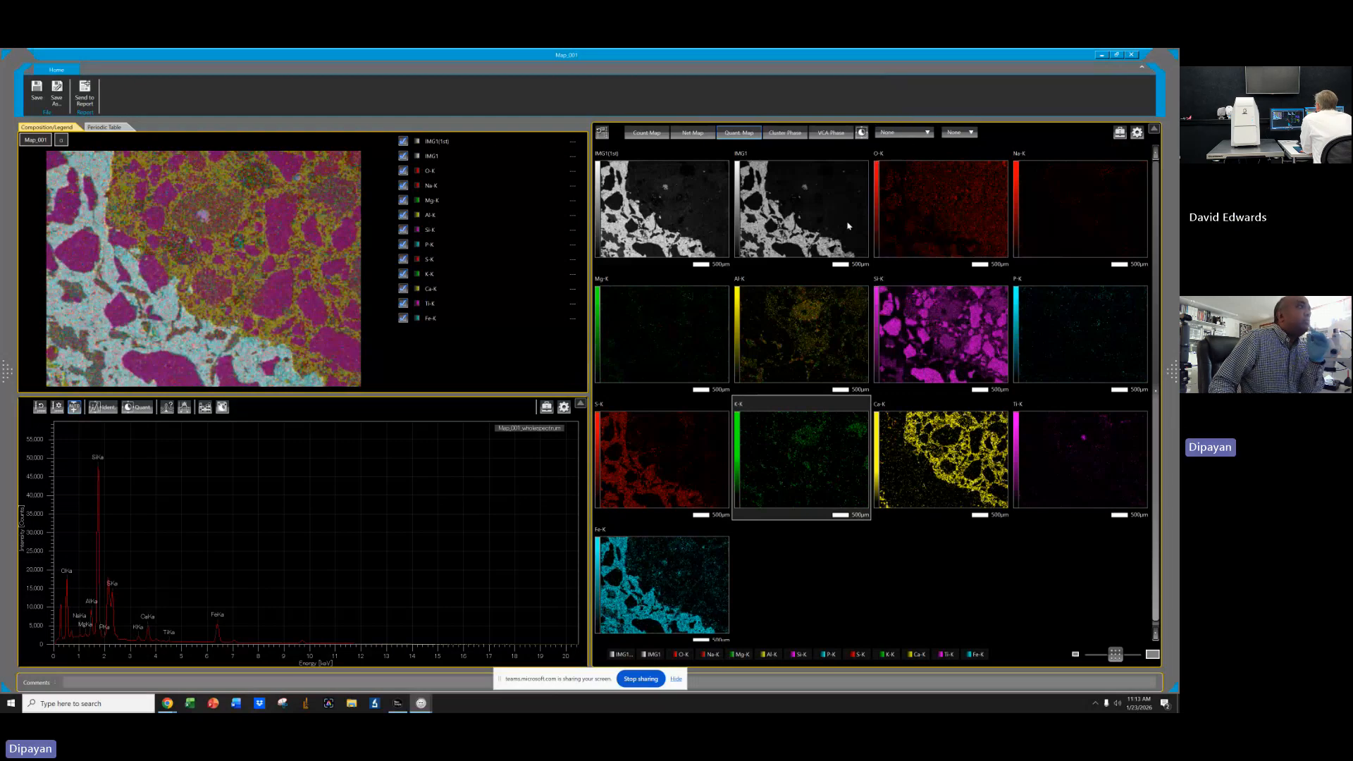
Open the S-K map's color histogram, lower its maximum slider, and close the dialog.
click(680, 477)
click(1120, 134)
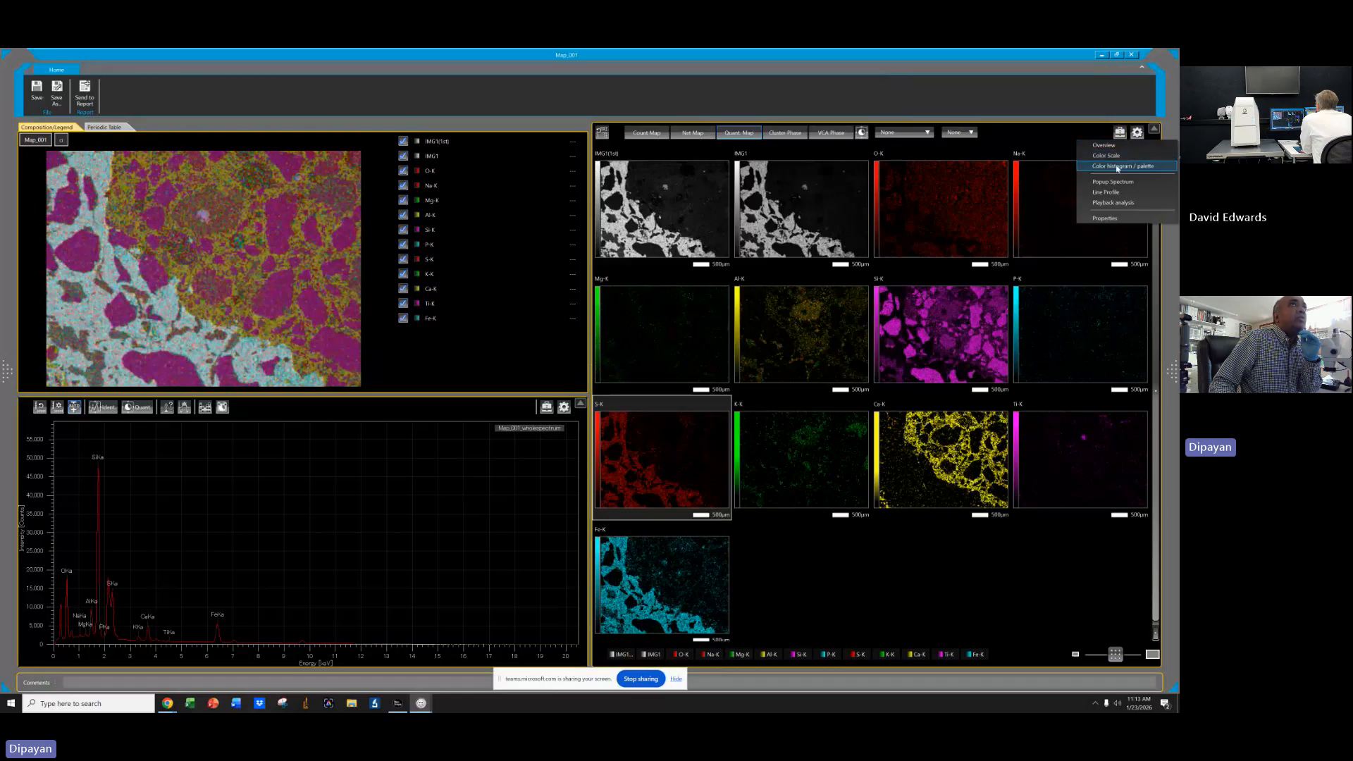
click(1117, 166)
drag(1080, 354, 1027, 355)
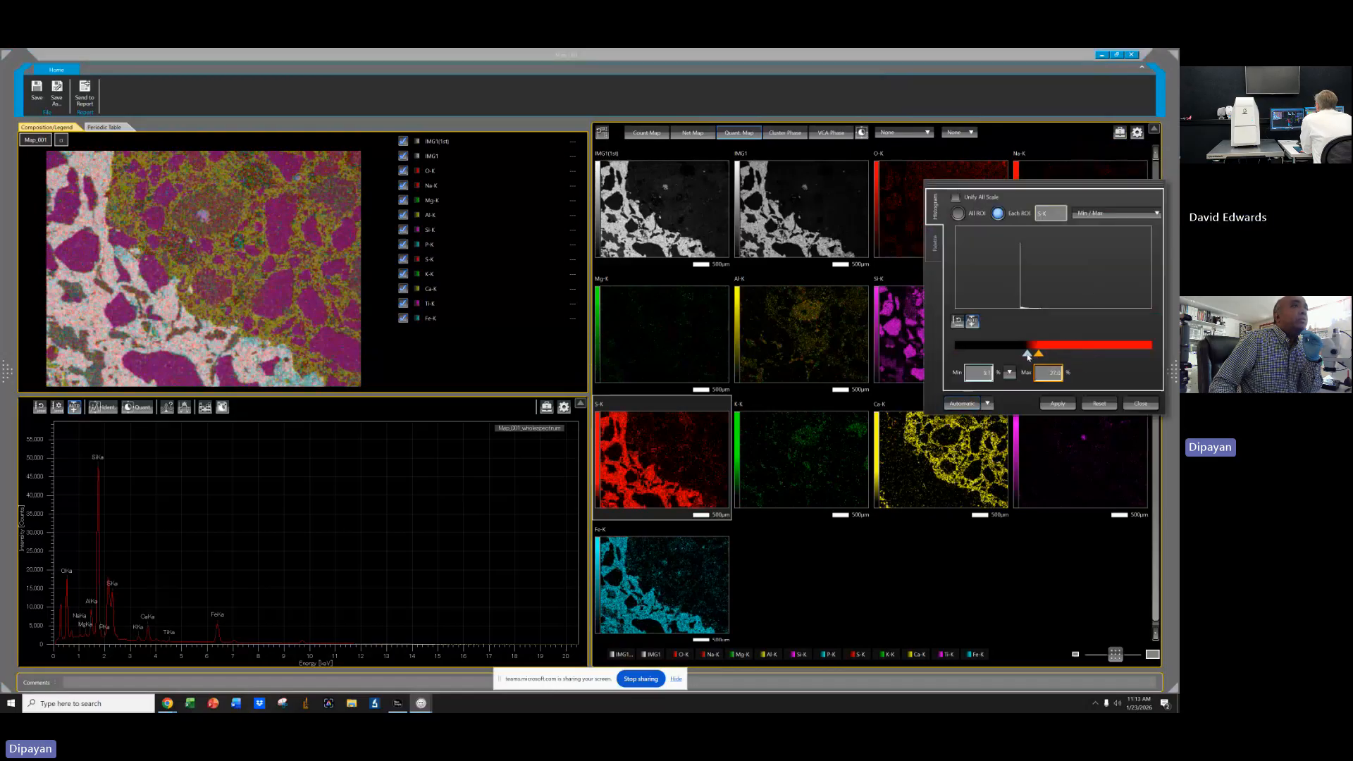
click(1141, 403)
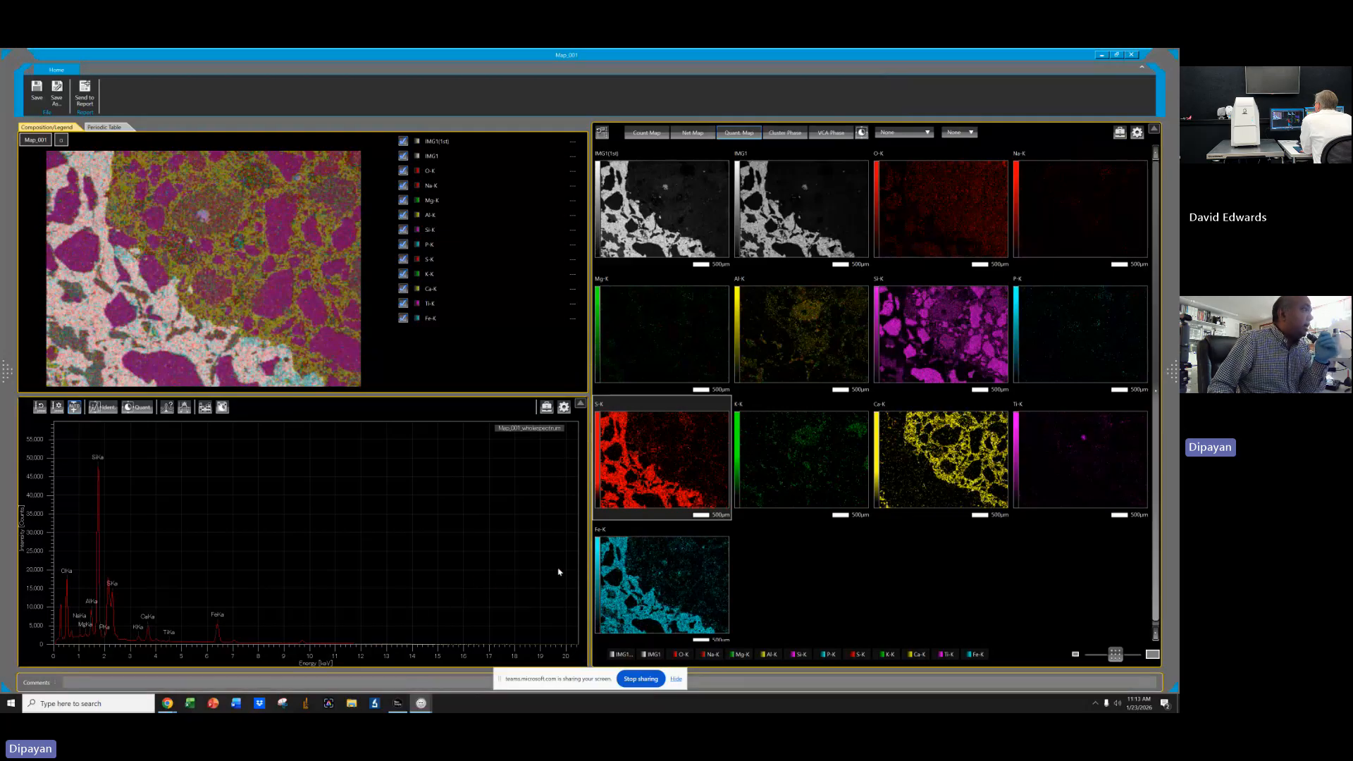
Open the Al-K map's color histogram, lower its maximum slider, apply, and close the dialog.
click(1088, 468)
click(1076, 347)
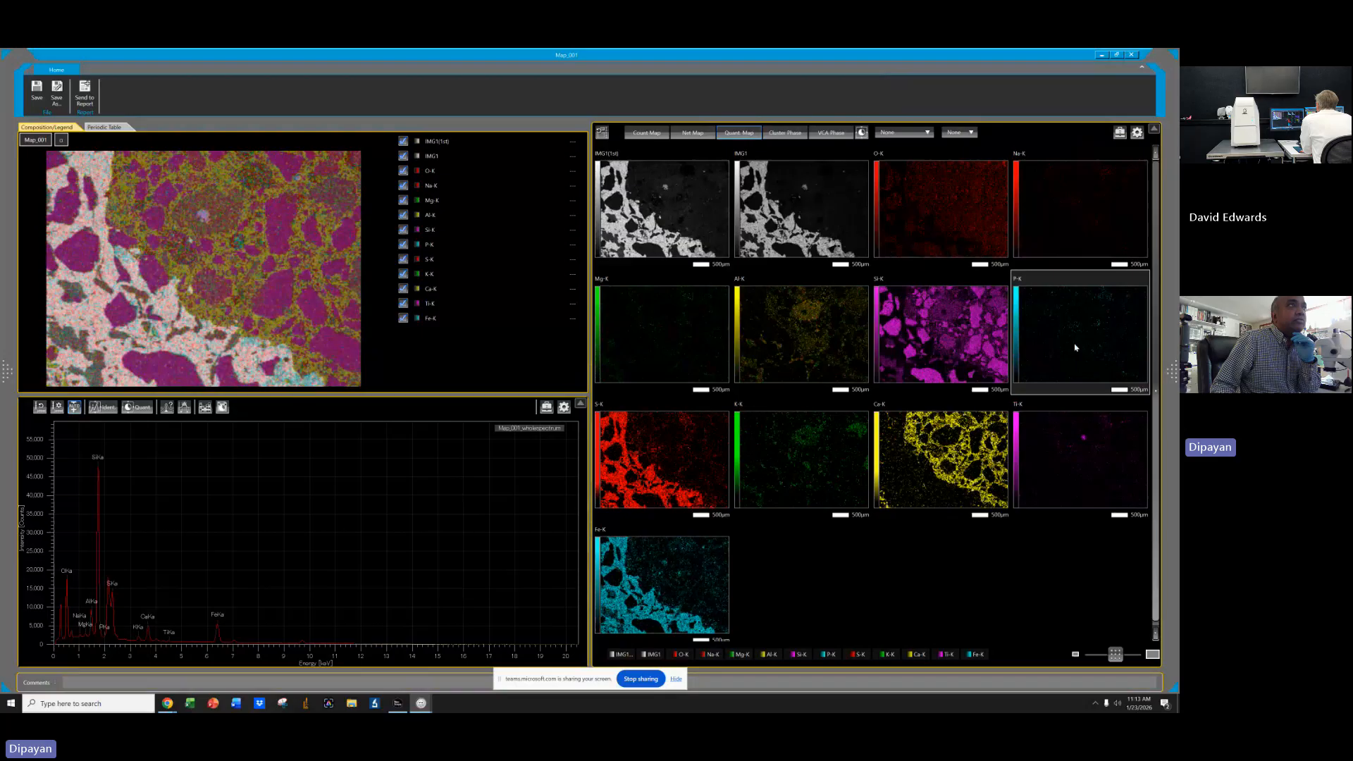
click(801, 341)
click(1120, 132)
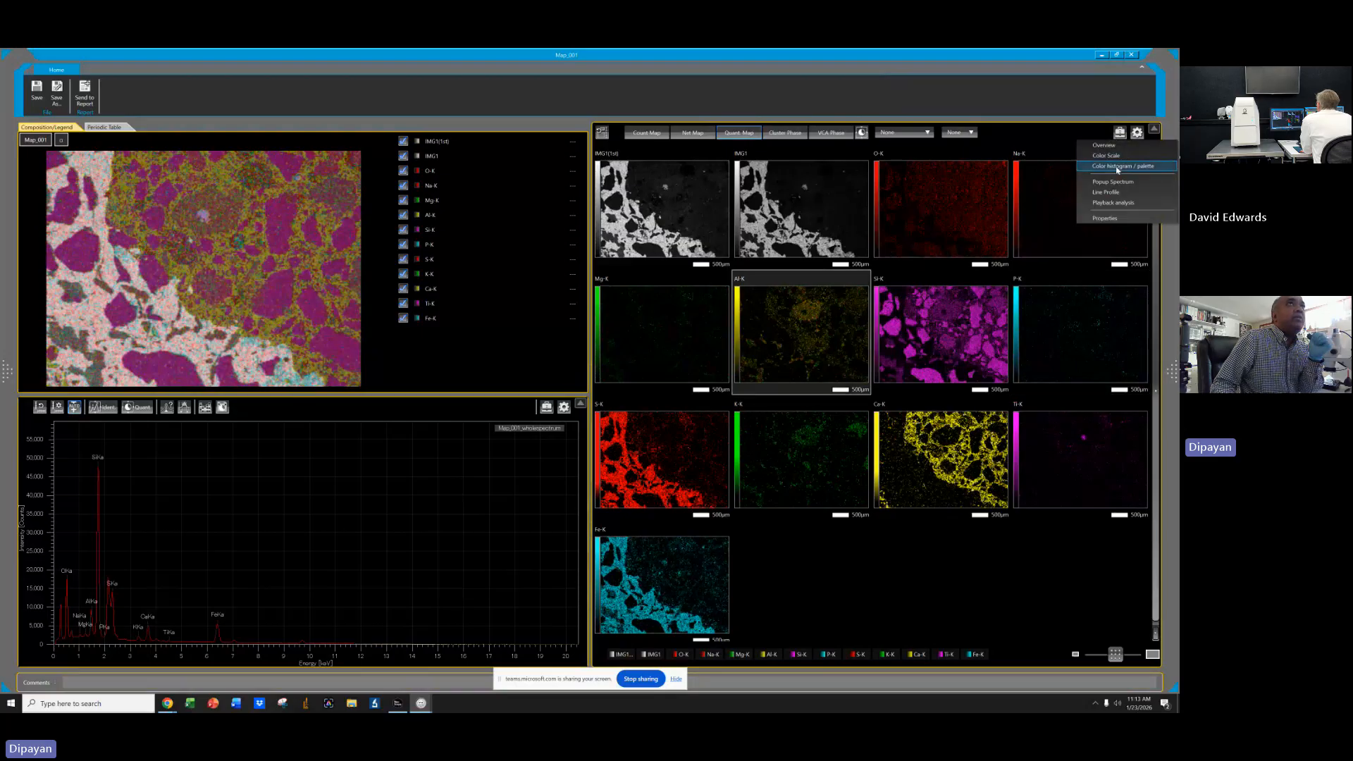
click(1115, 169)
drag(1080, 354, 1046, 355)
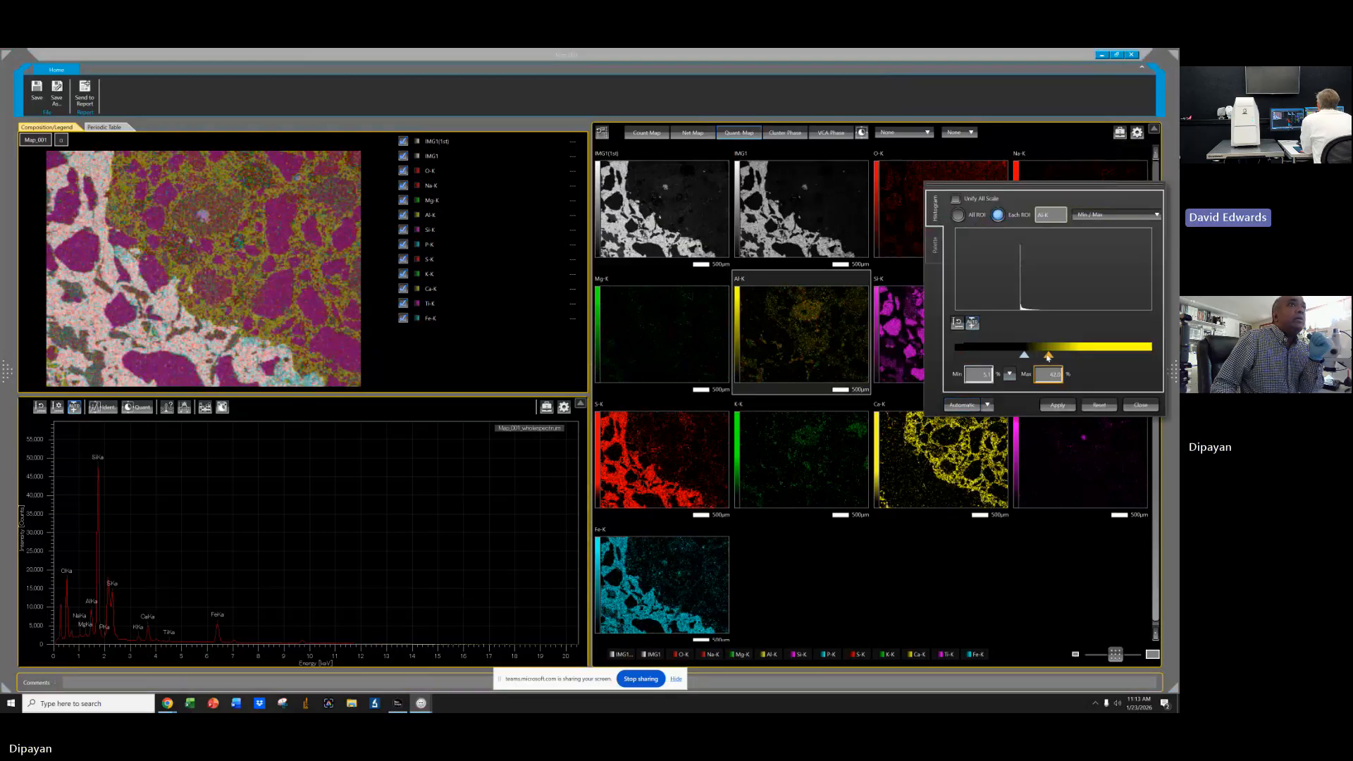
click(1061, 406)
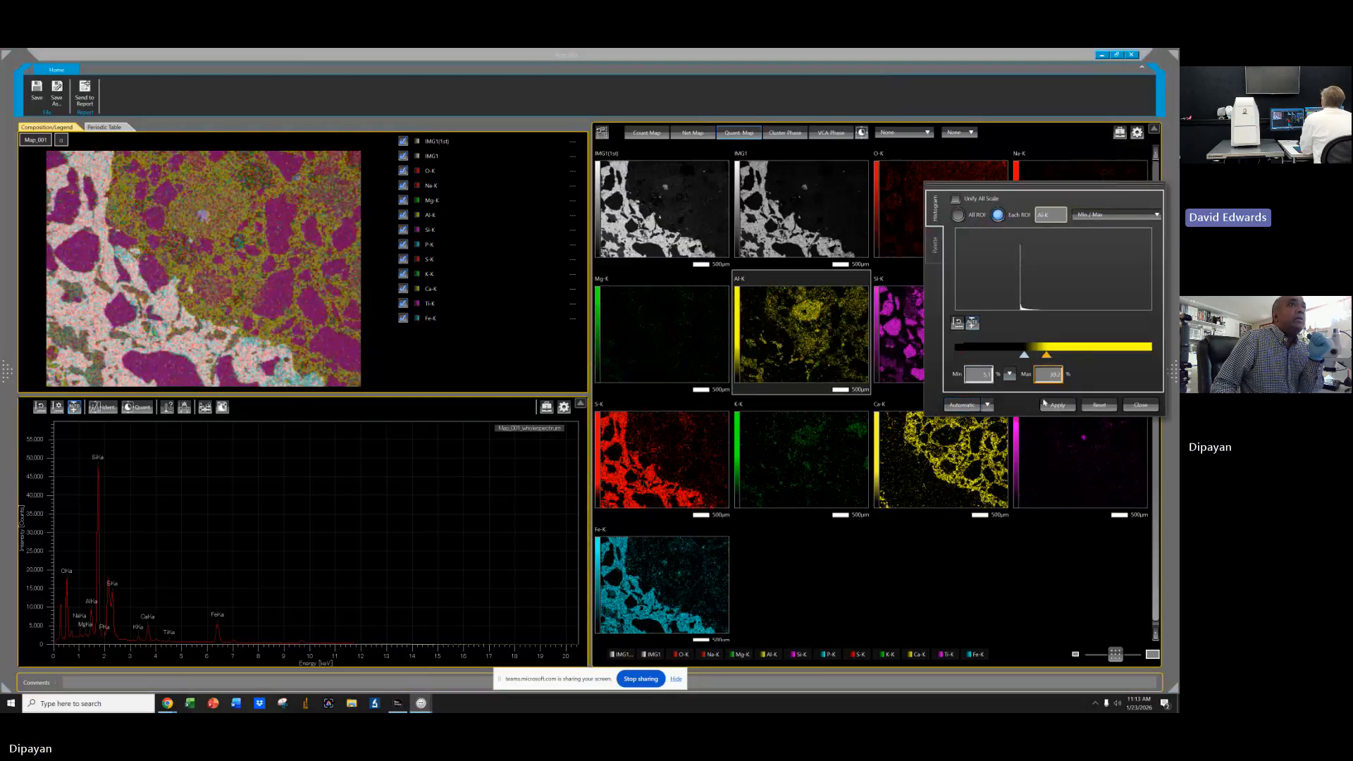
click(1137, 405)
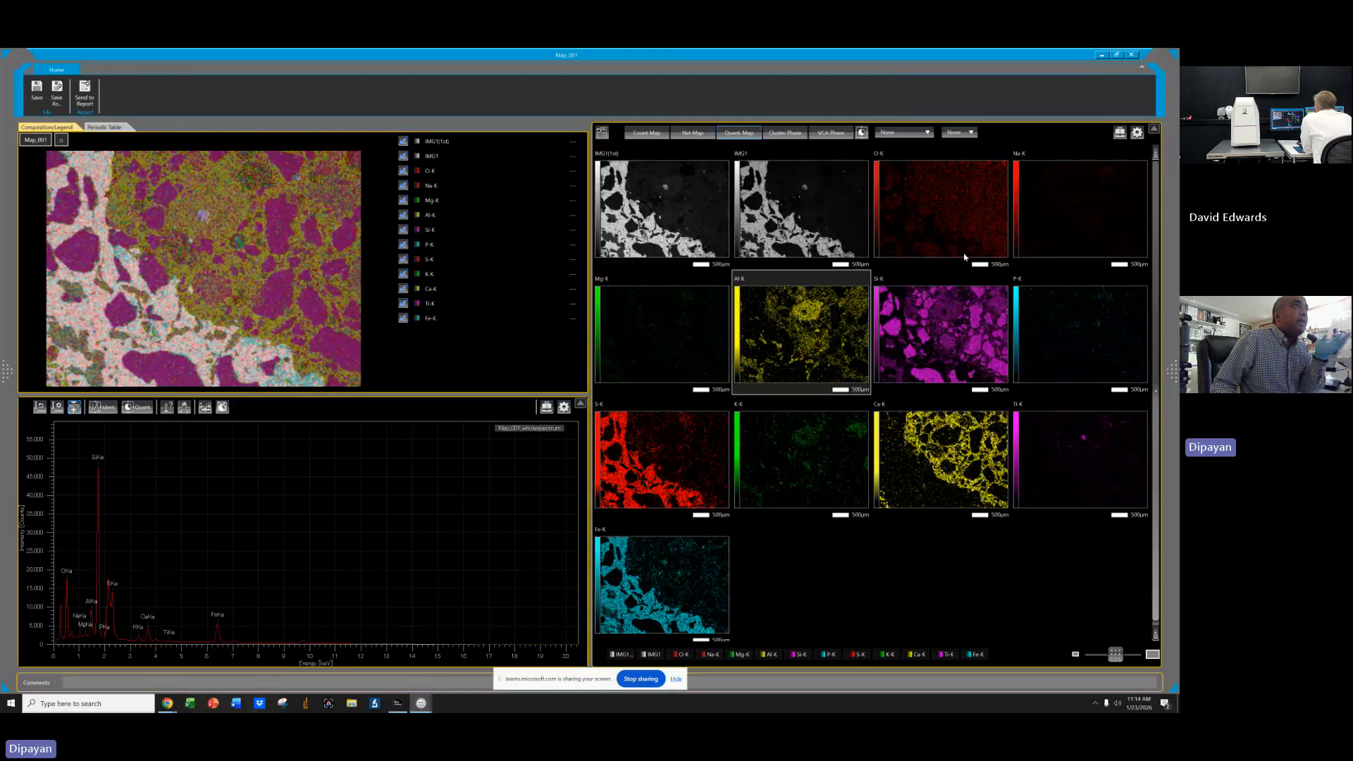
Set the Quant map filter to Weighted average (3x3) and raise the Al-K histogram's maximum slider slightly.
click(910, 134)
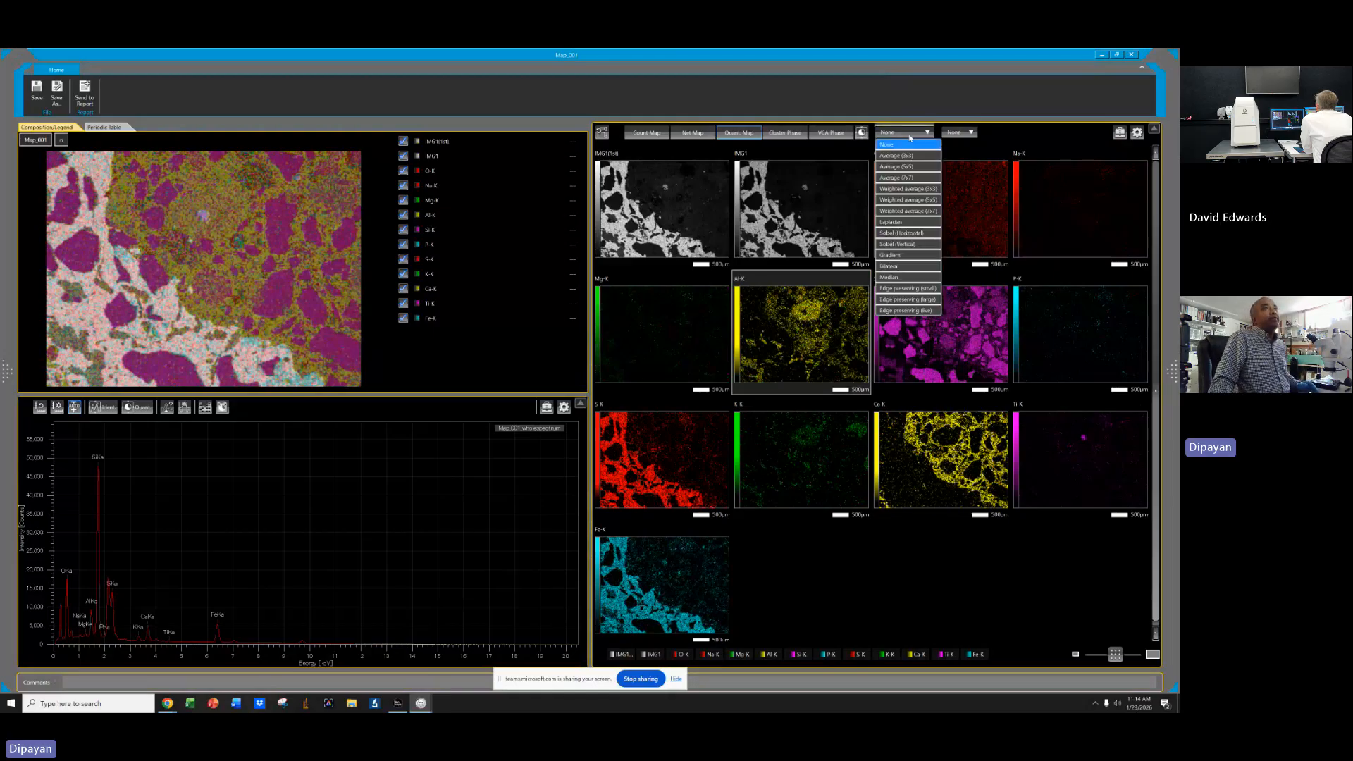
click(916, 189)
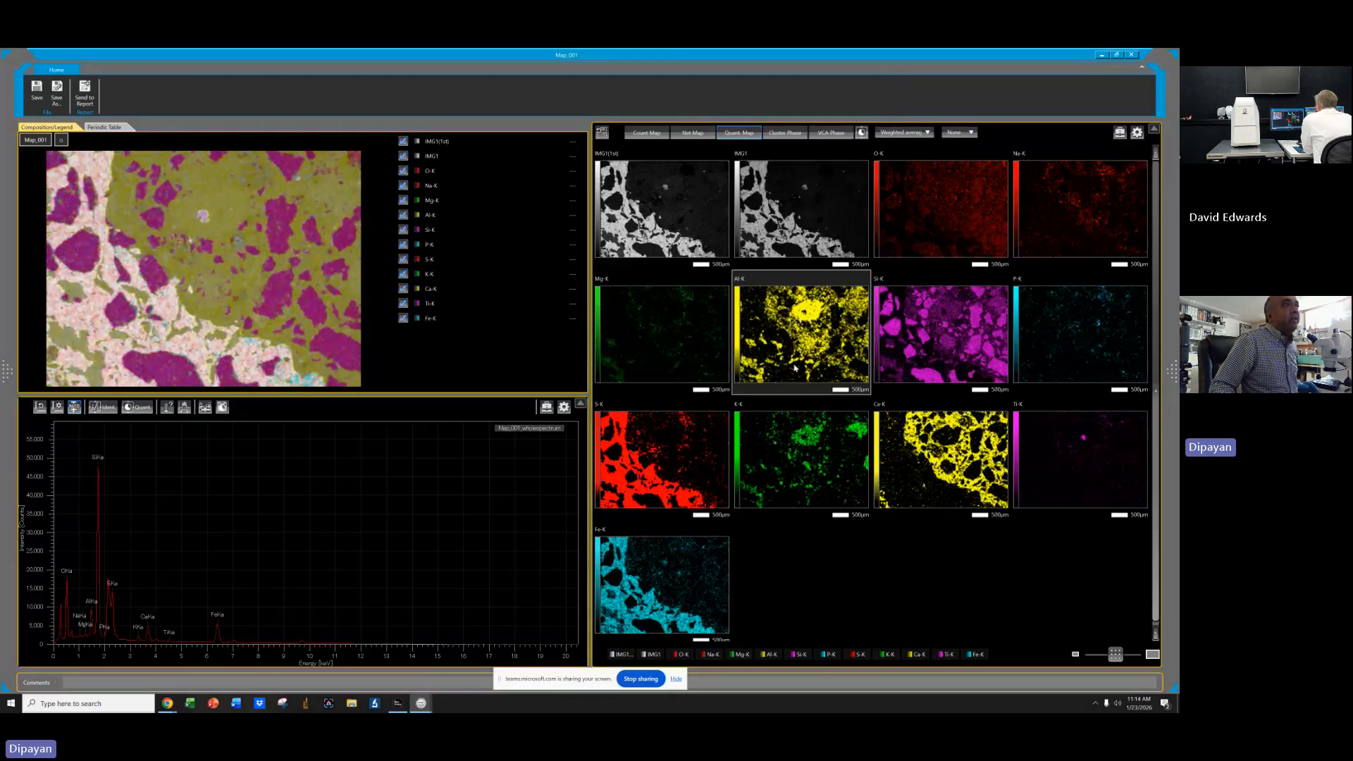
click(1137, 132)
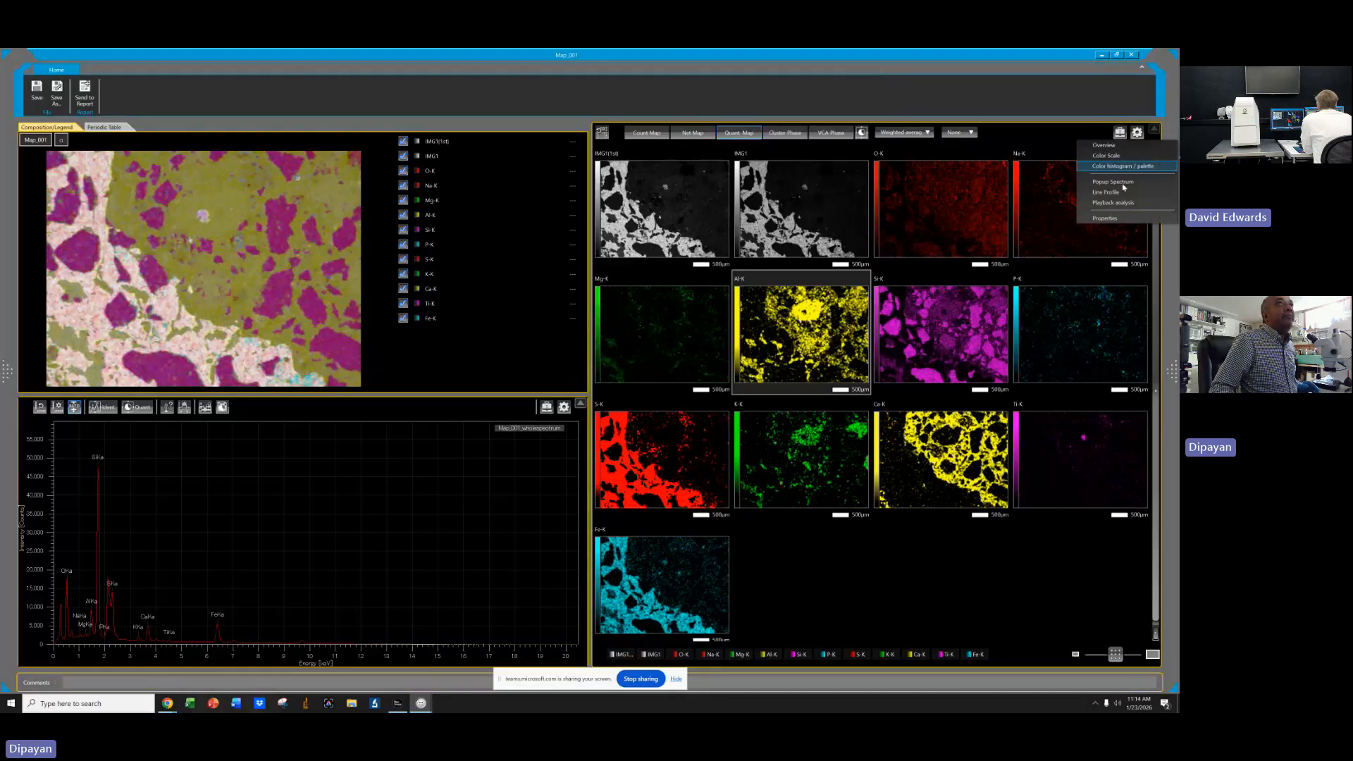
click(1117, 169)
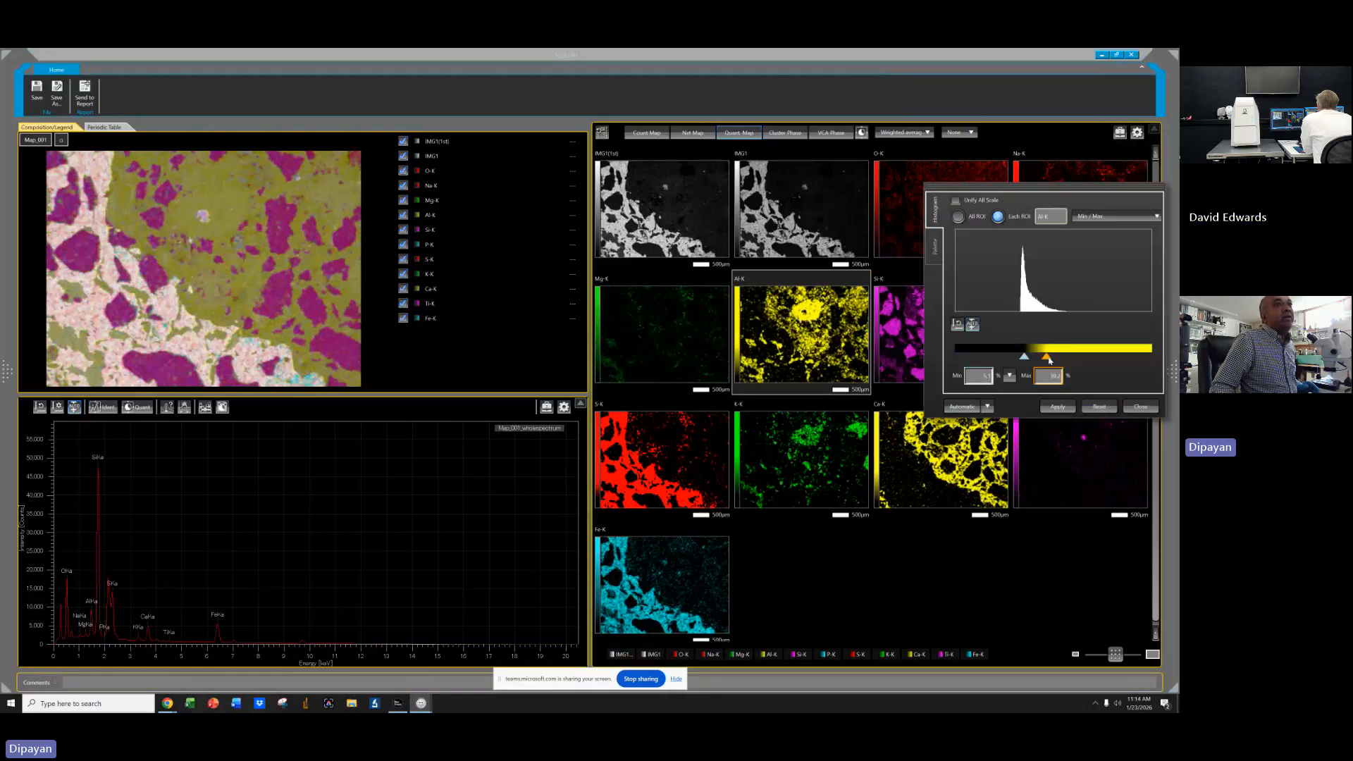
drag(1049, 359, 1067, 358)
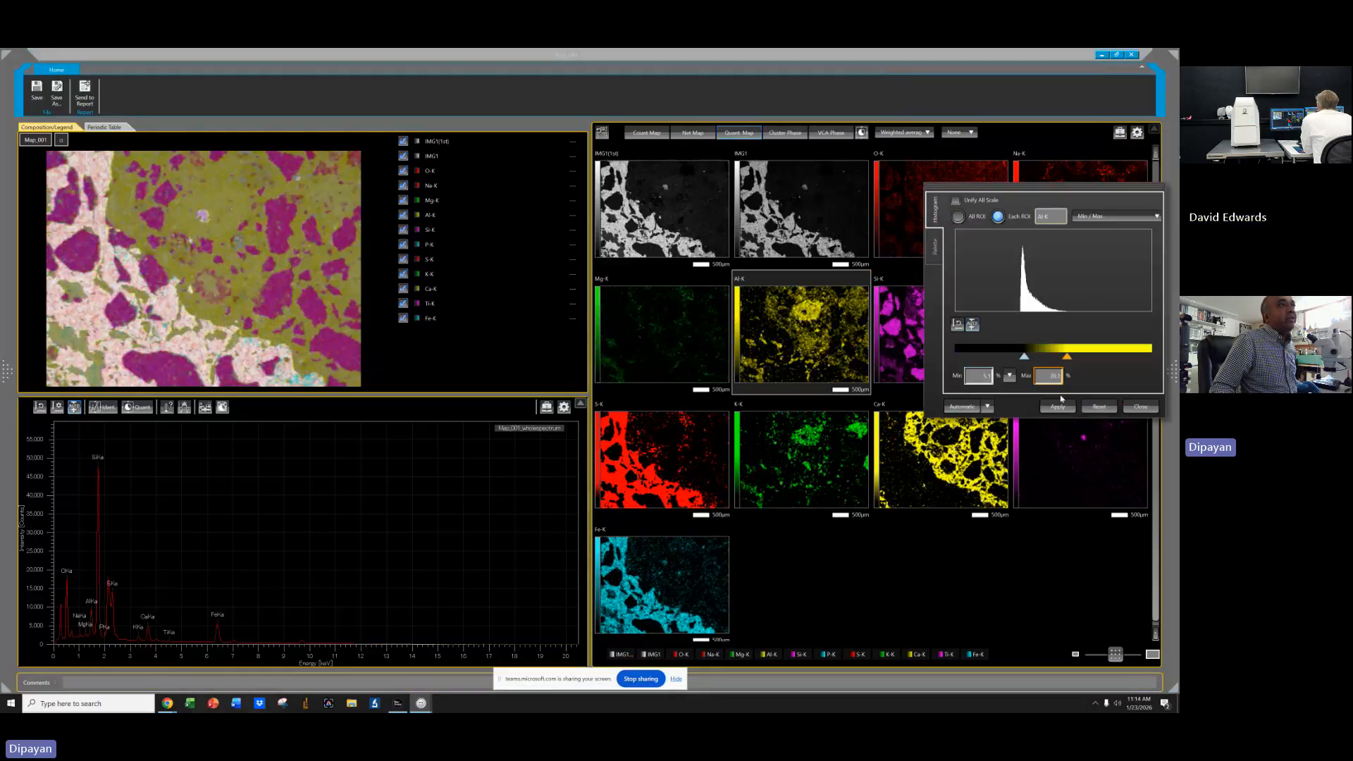
click(1139, 408)
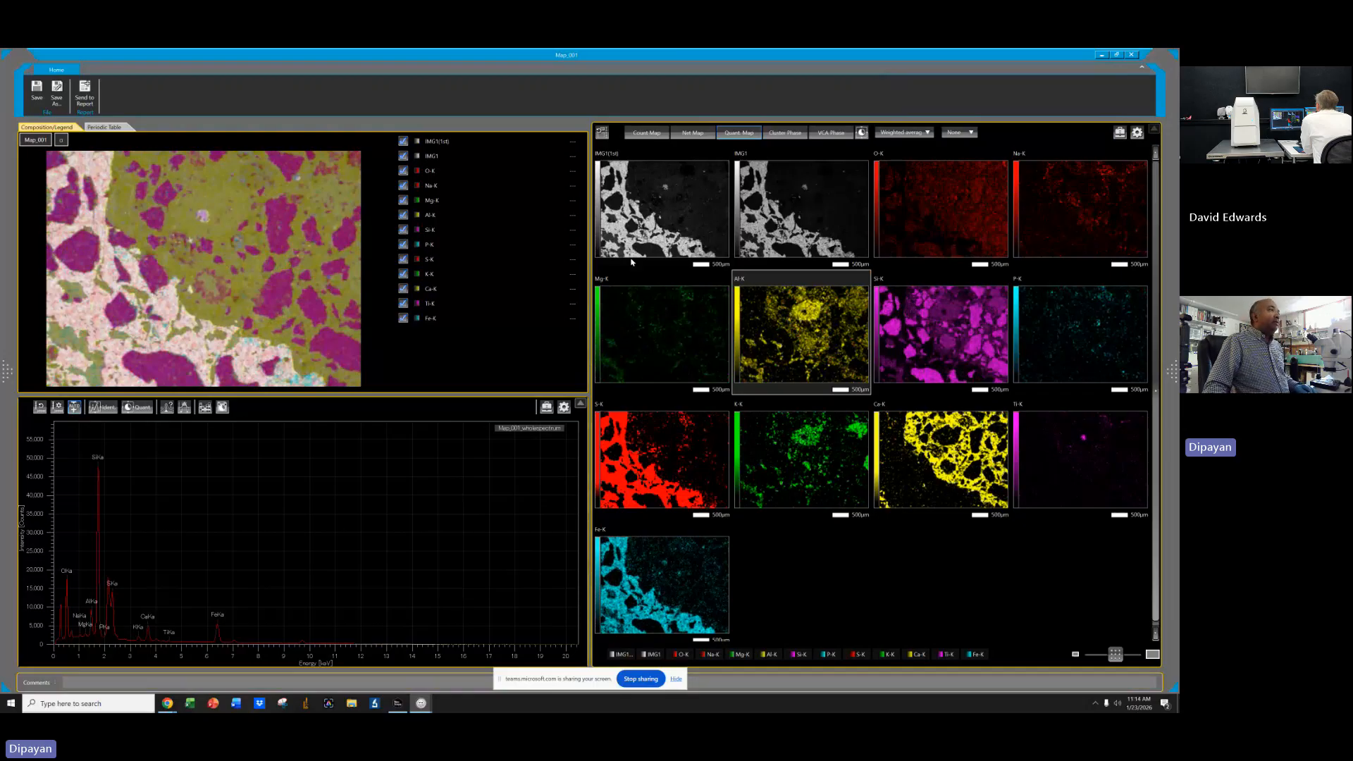
Open the Mg-K map's color histogram, lower its maximum slider, and close the dialog.
click(646, 330)
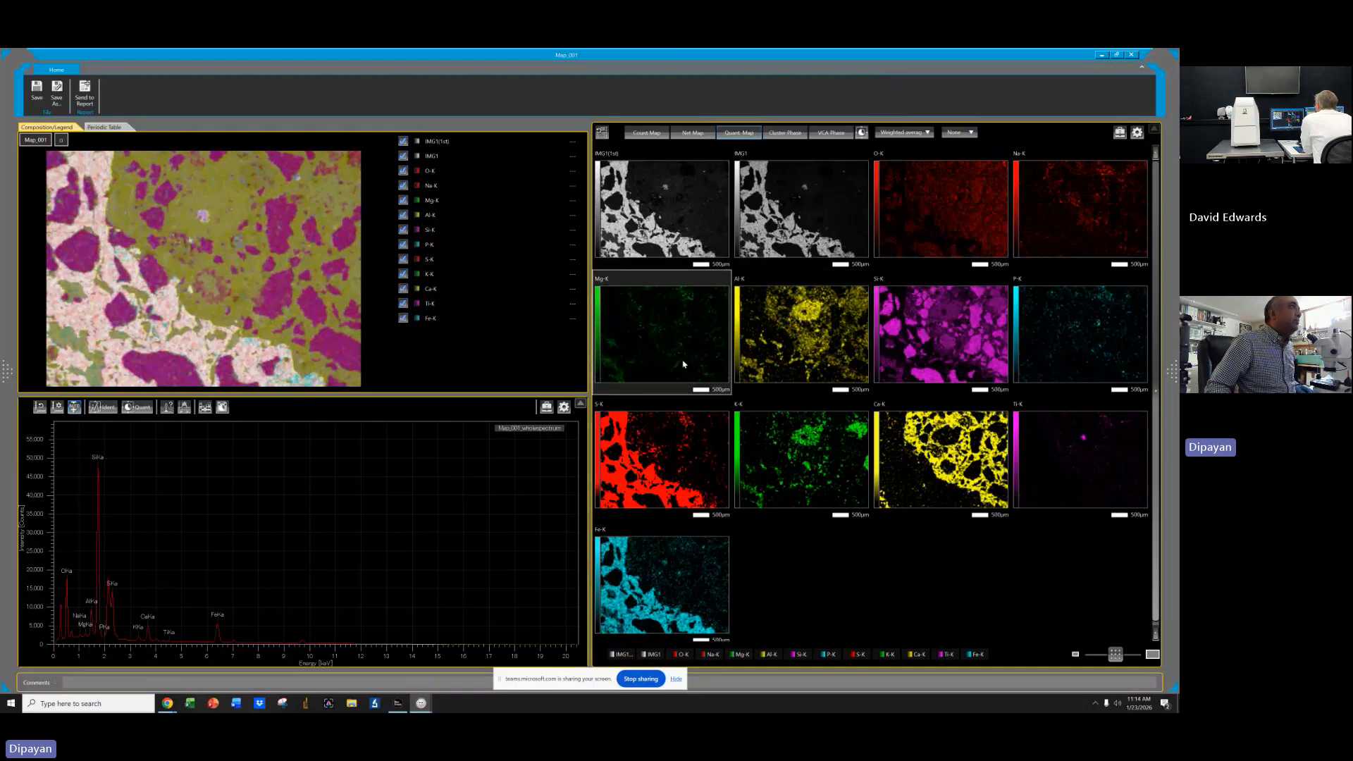
click(1121, 134)
click(1123, 168)
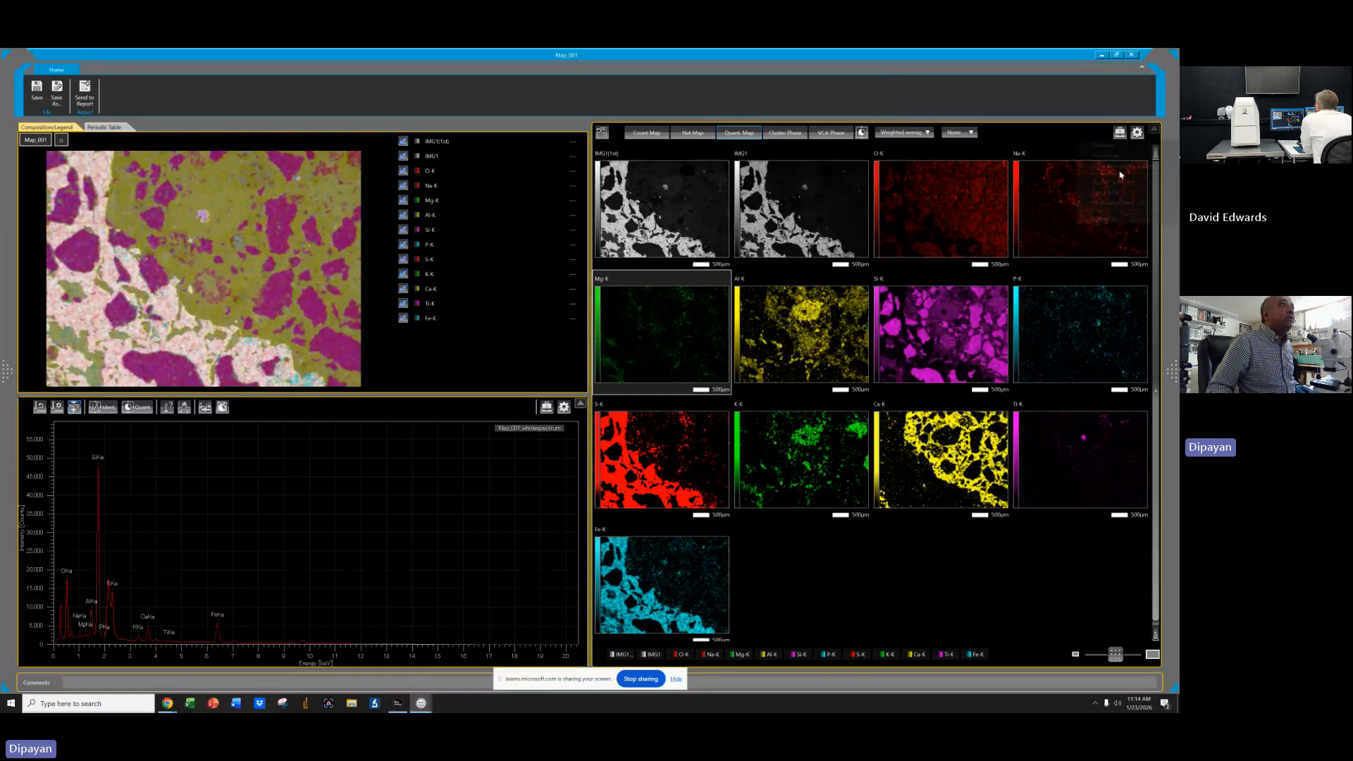
drag(1084, 354, 1056, 354)
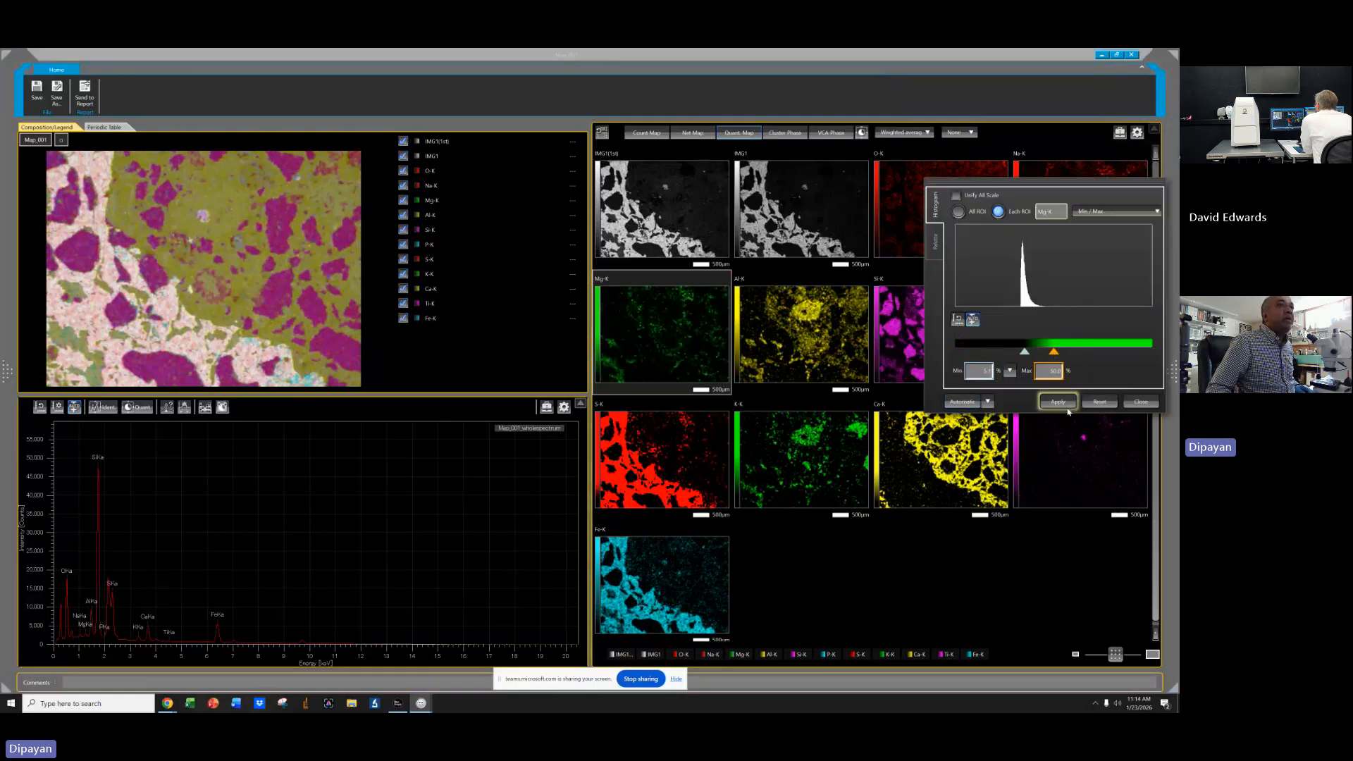
click(1141, 402)
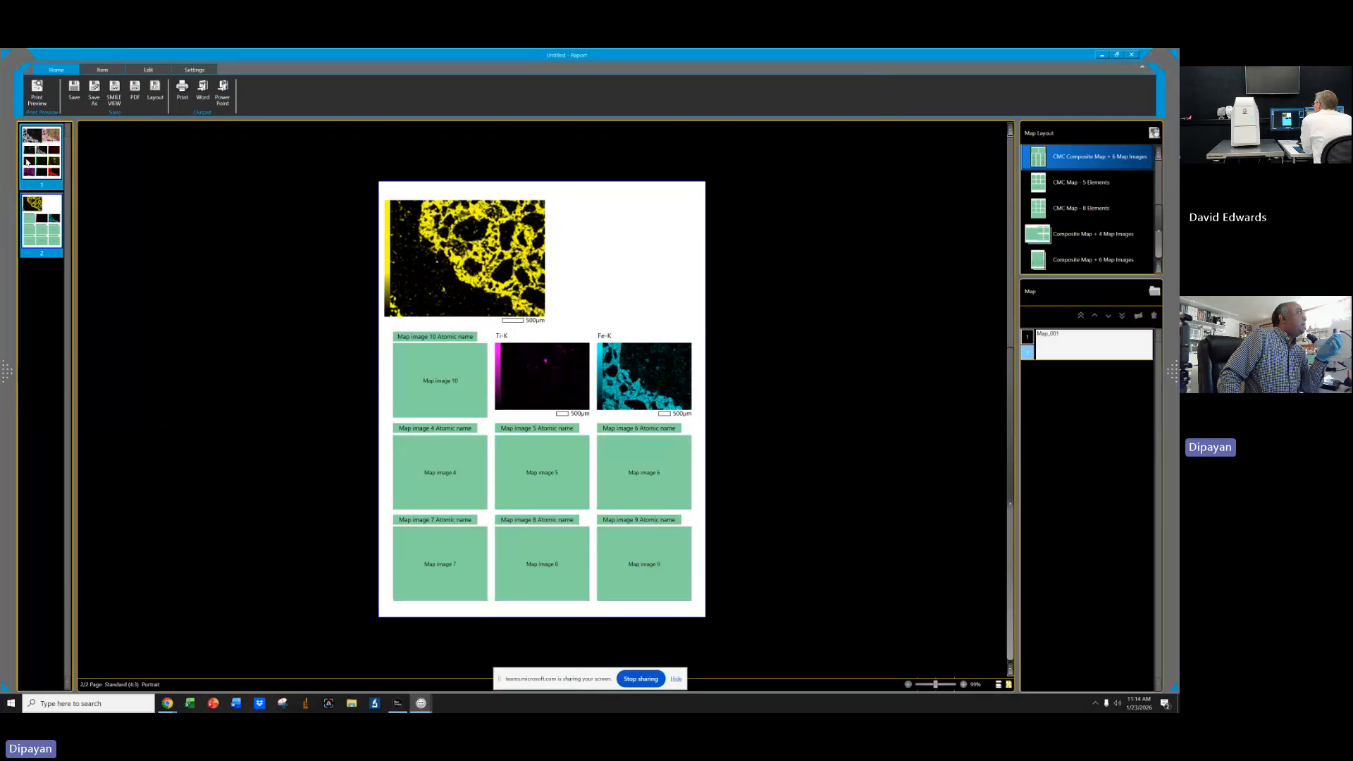
Review the first page of the existing report and close the report window.
click(26, 161)
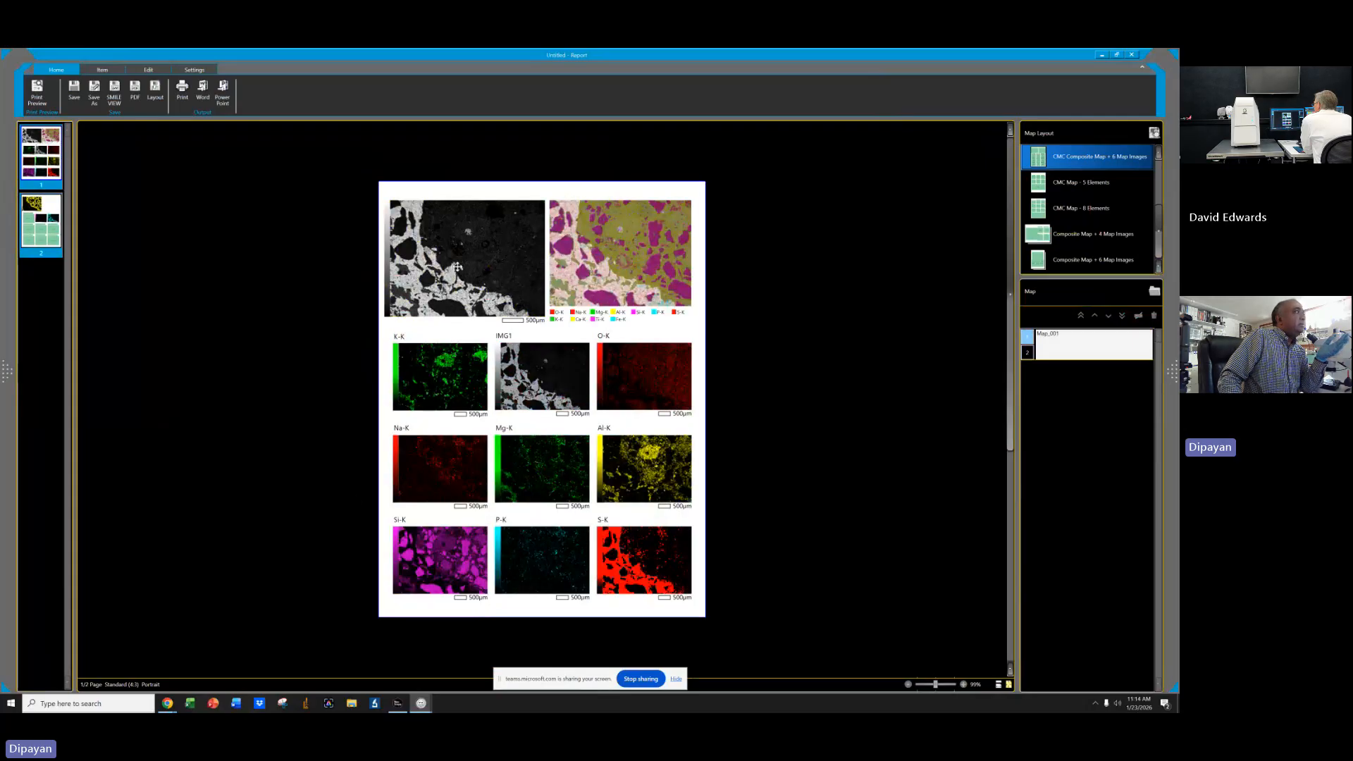
click(532, 357)
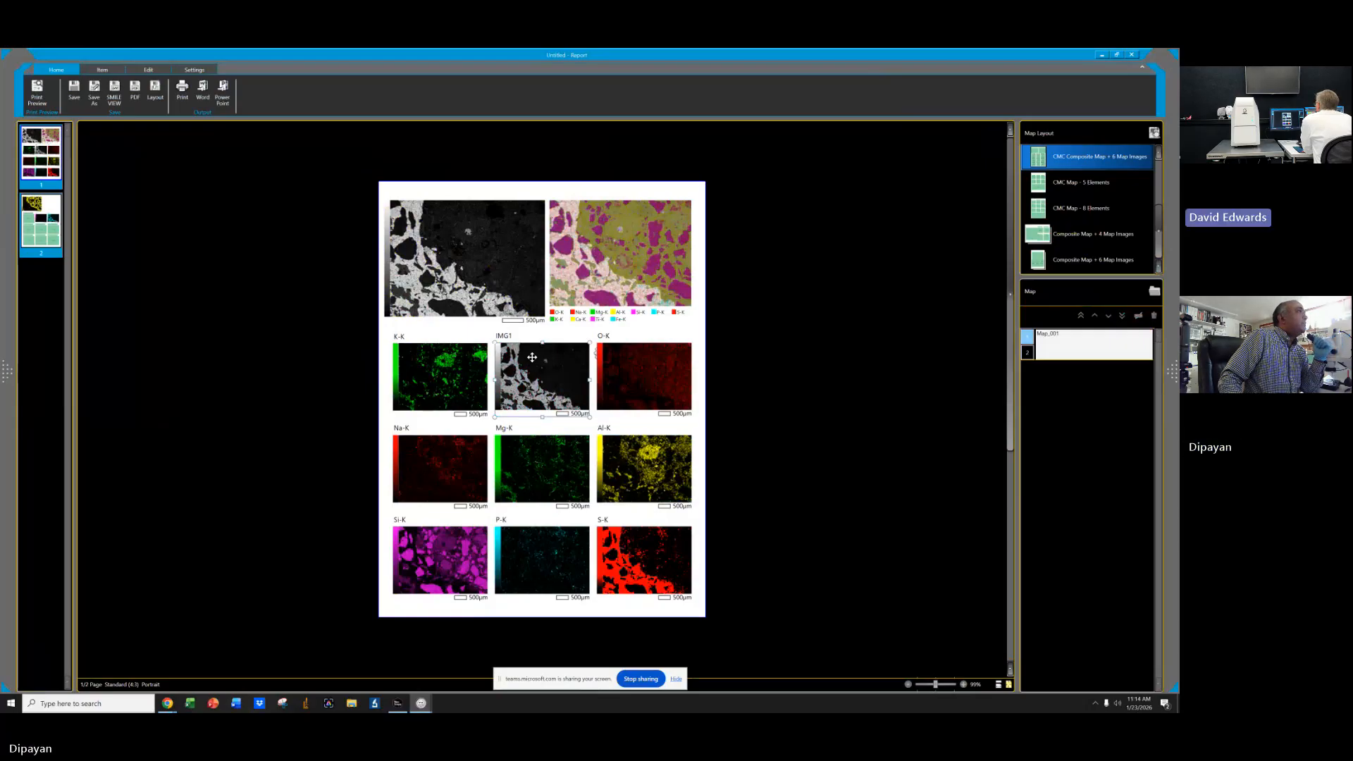
click(1132, 55)
click(624, 390)
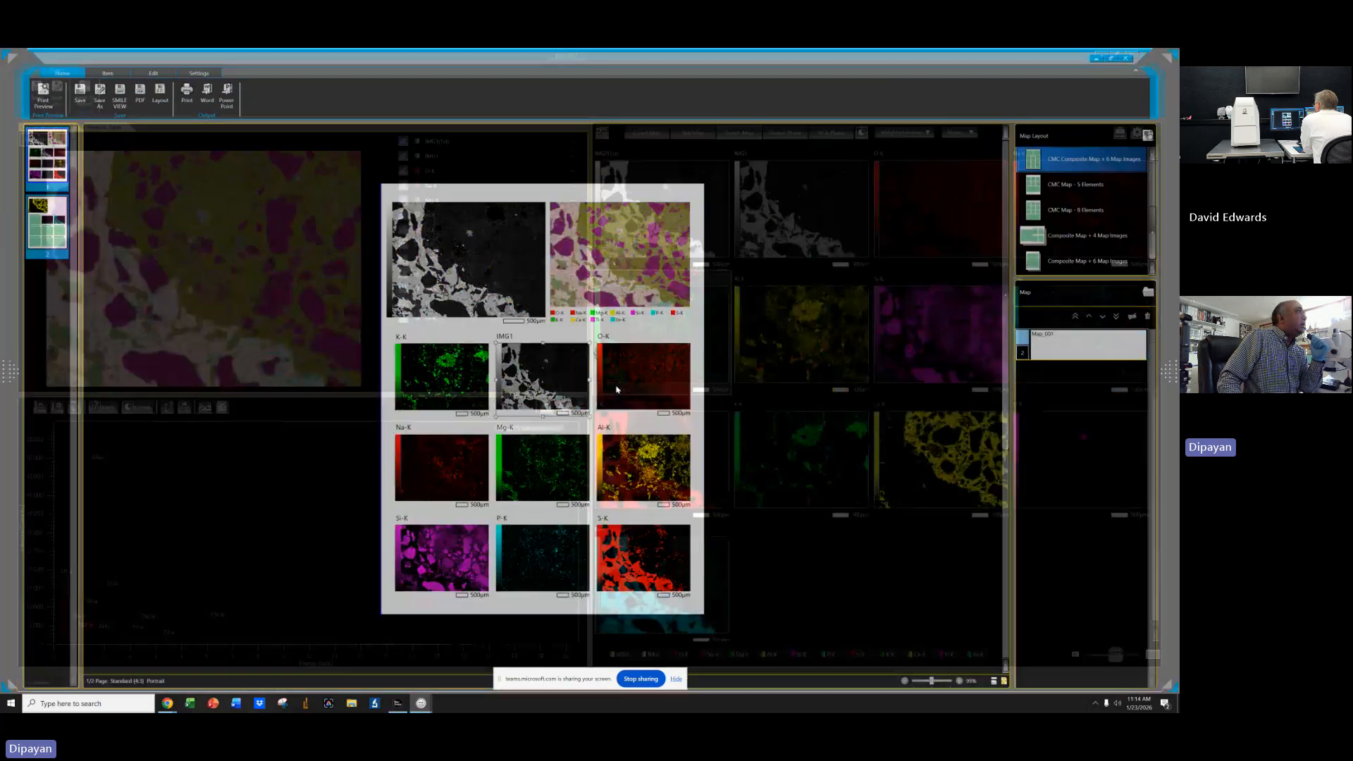
Hide the IMG1 (1st), IMG1, O-K and P-K layers from the element map set.
click(404, 158)
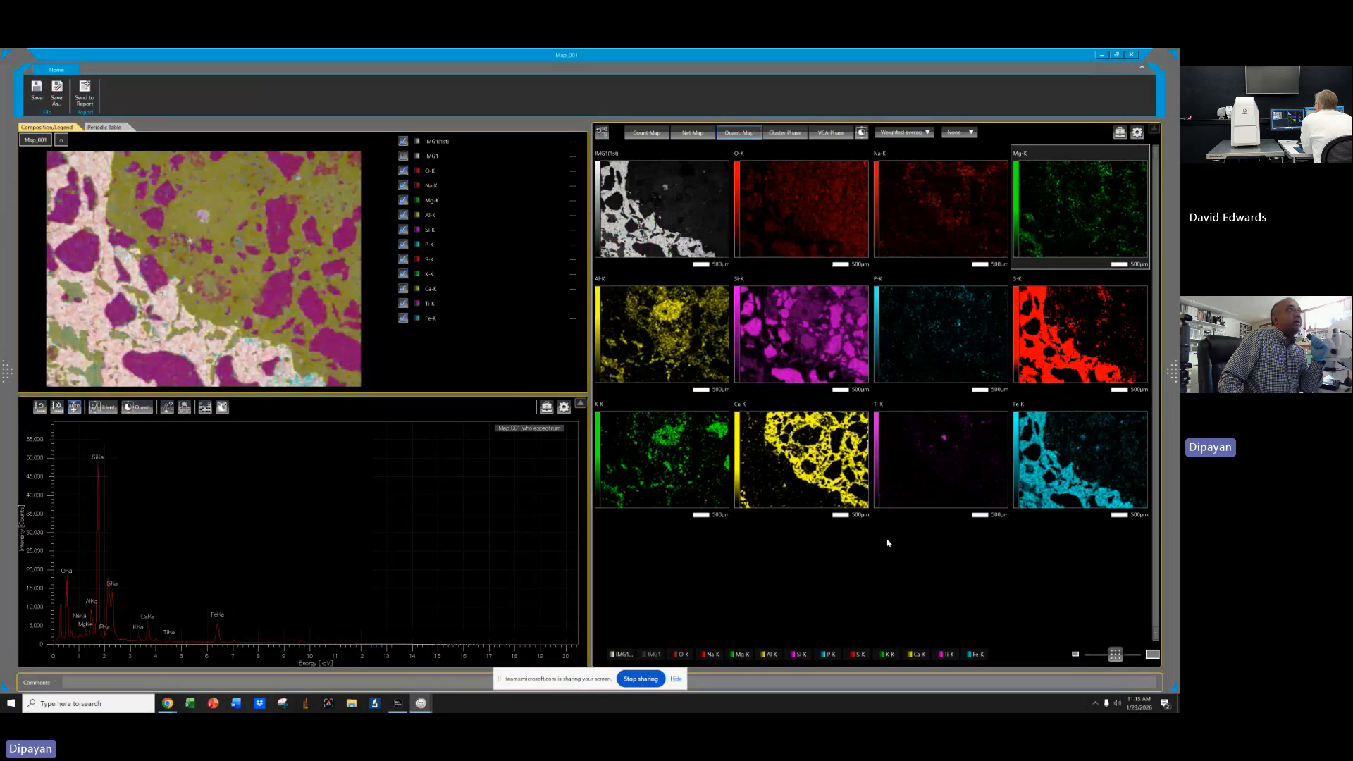
click(403, 157)
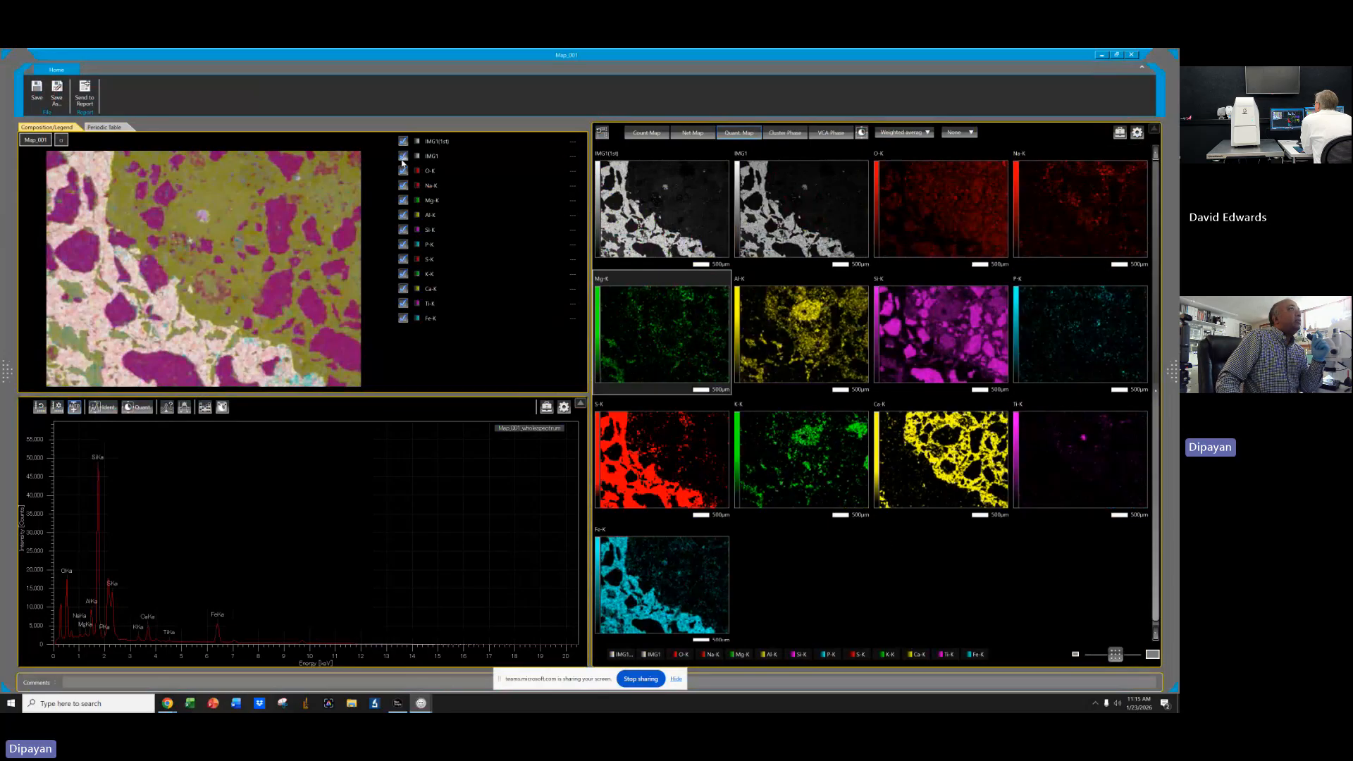
click(404, 157)
click(403, 141)
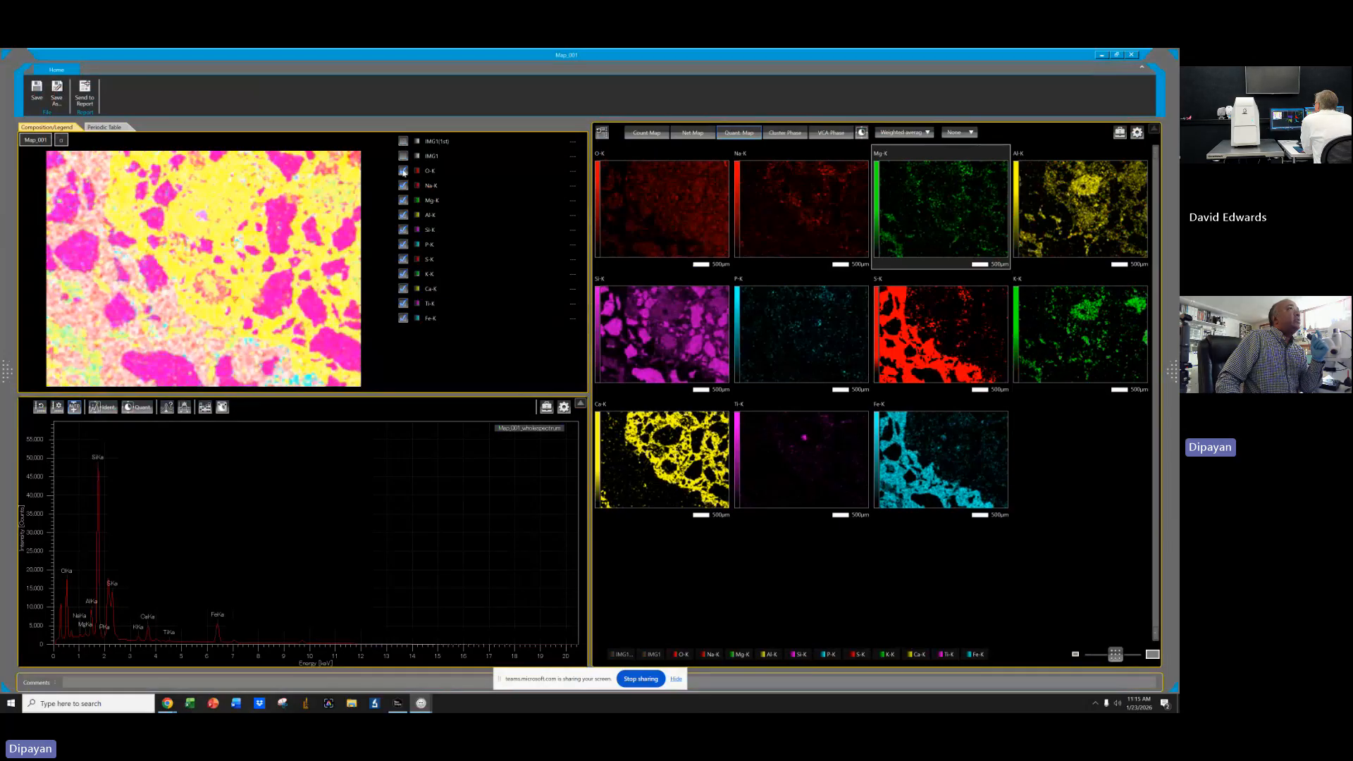
click(403, 172)
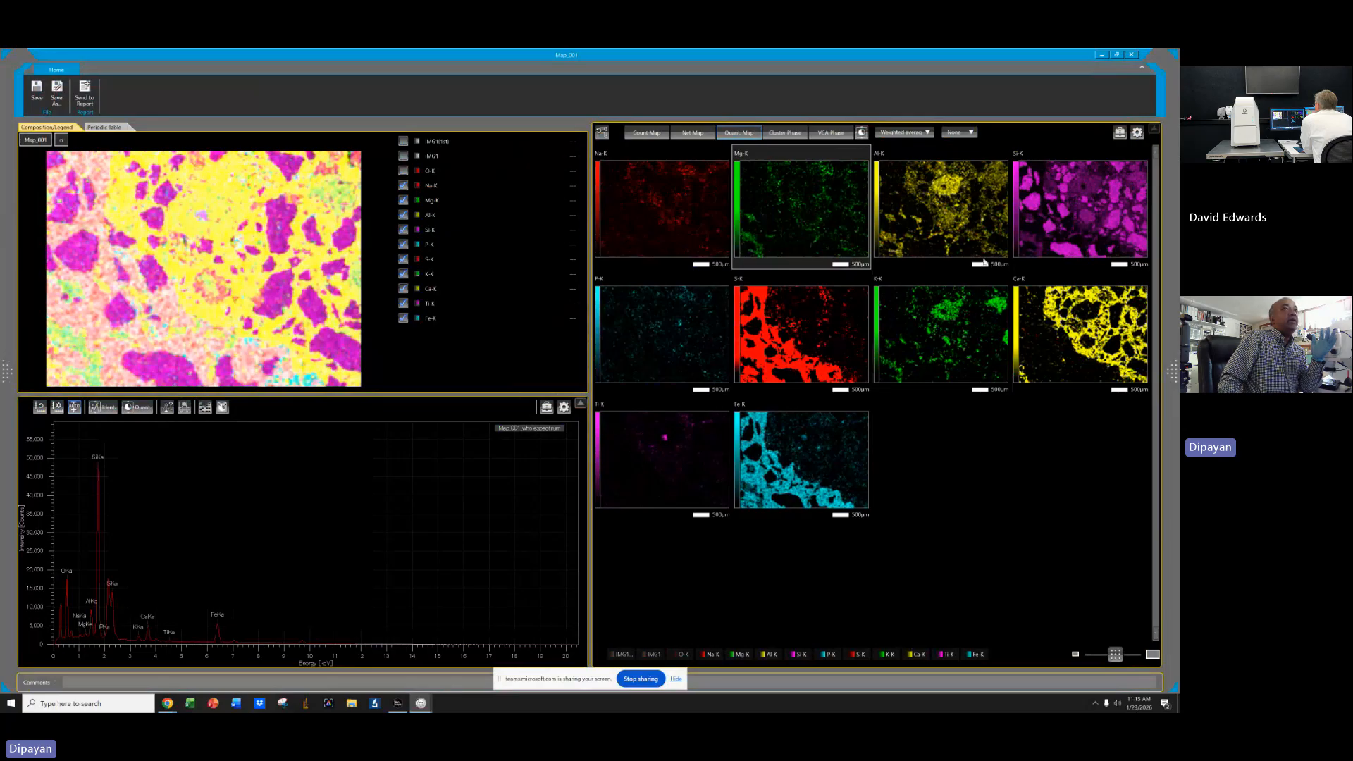
click(403, 304)
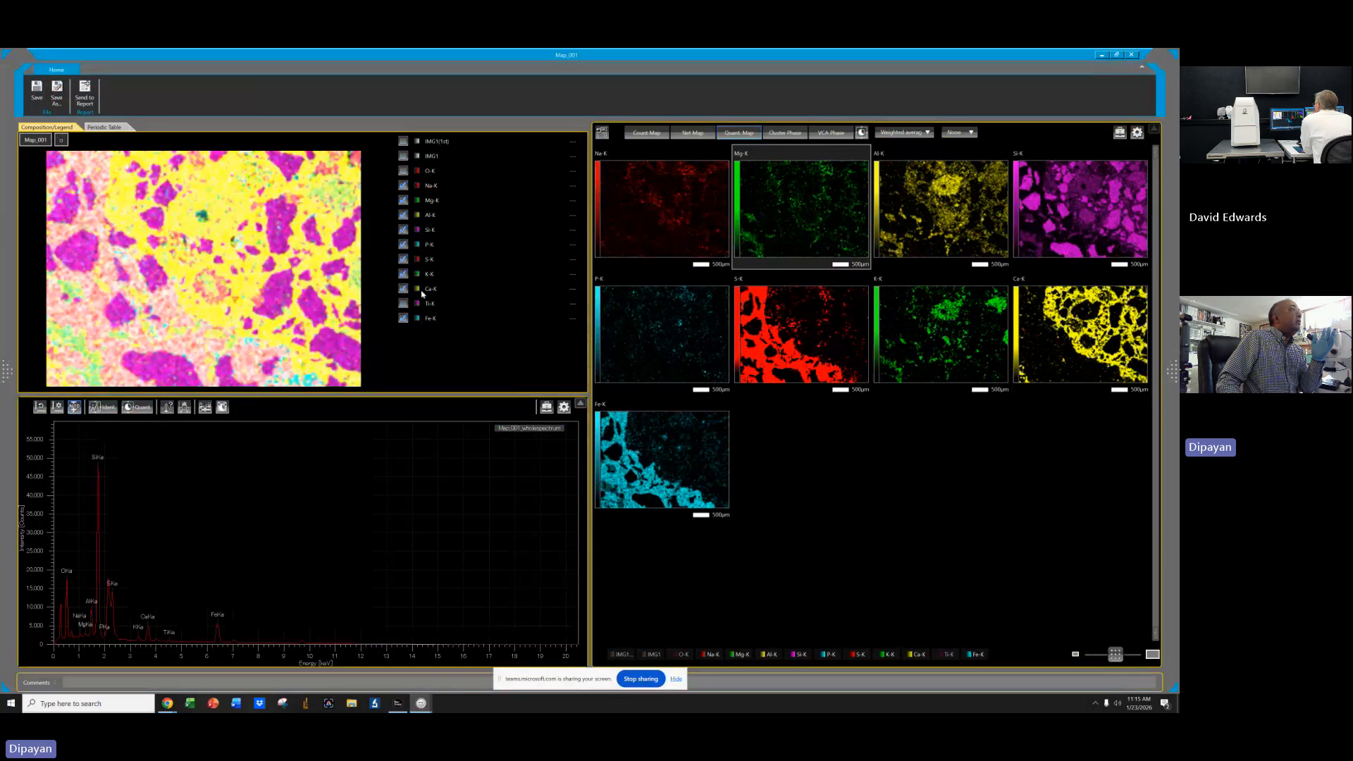
click(404, 304)
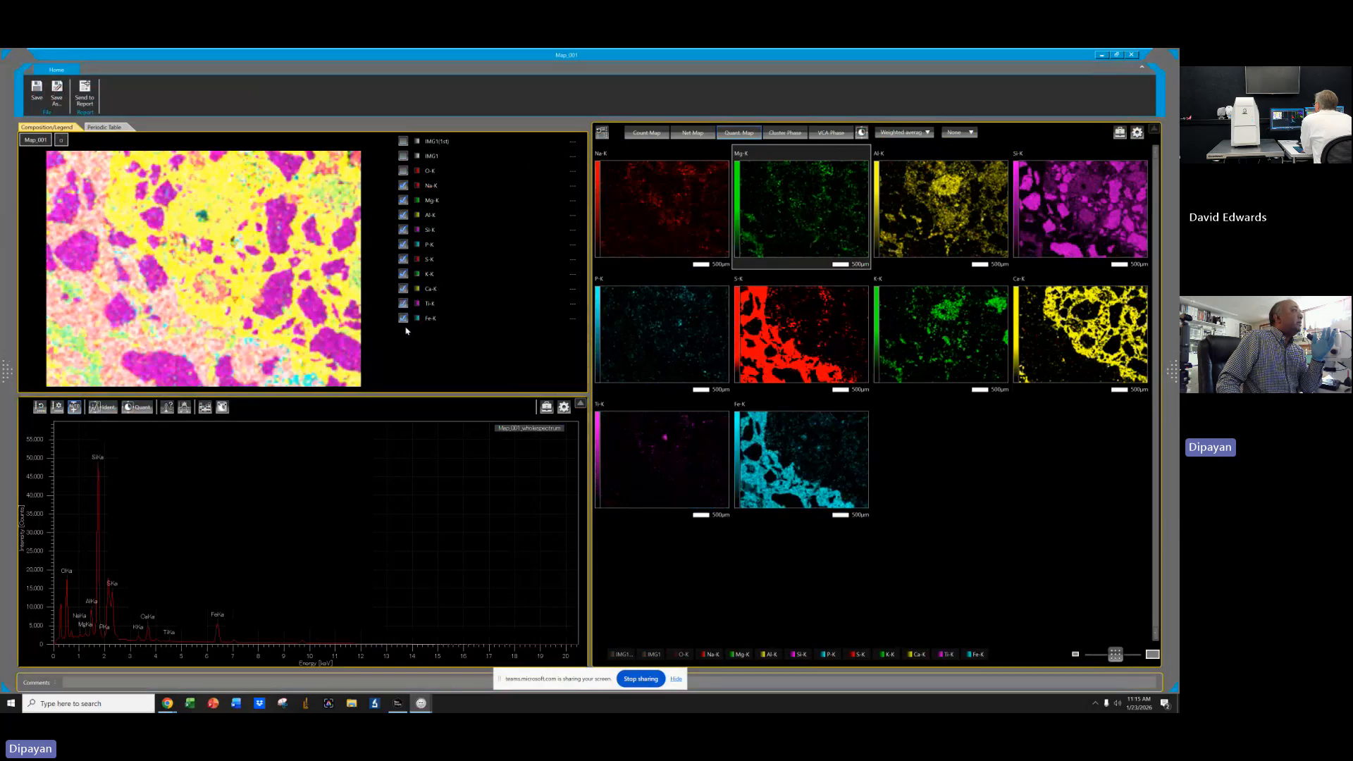
click(403, 245)
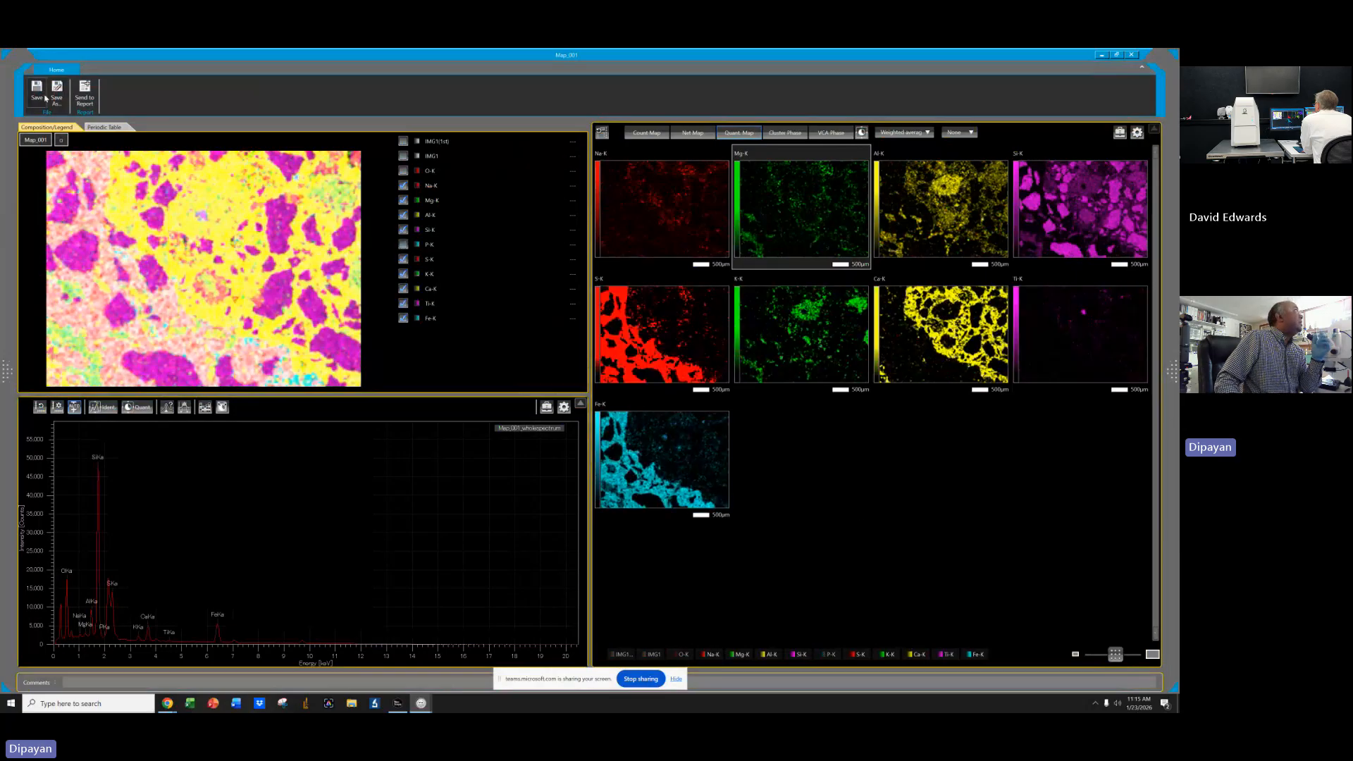
Send the maps to a report and close that report without saving.
click(84, 94)
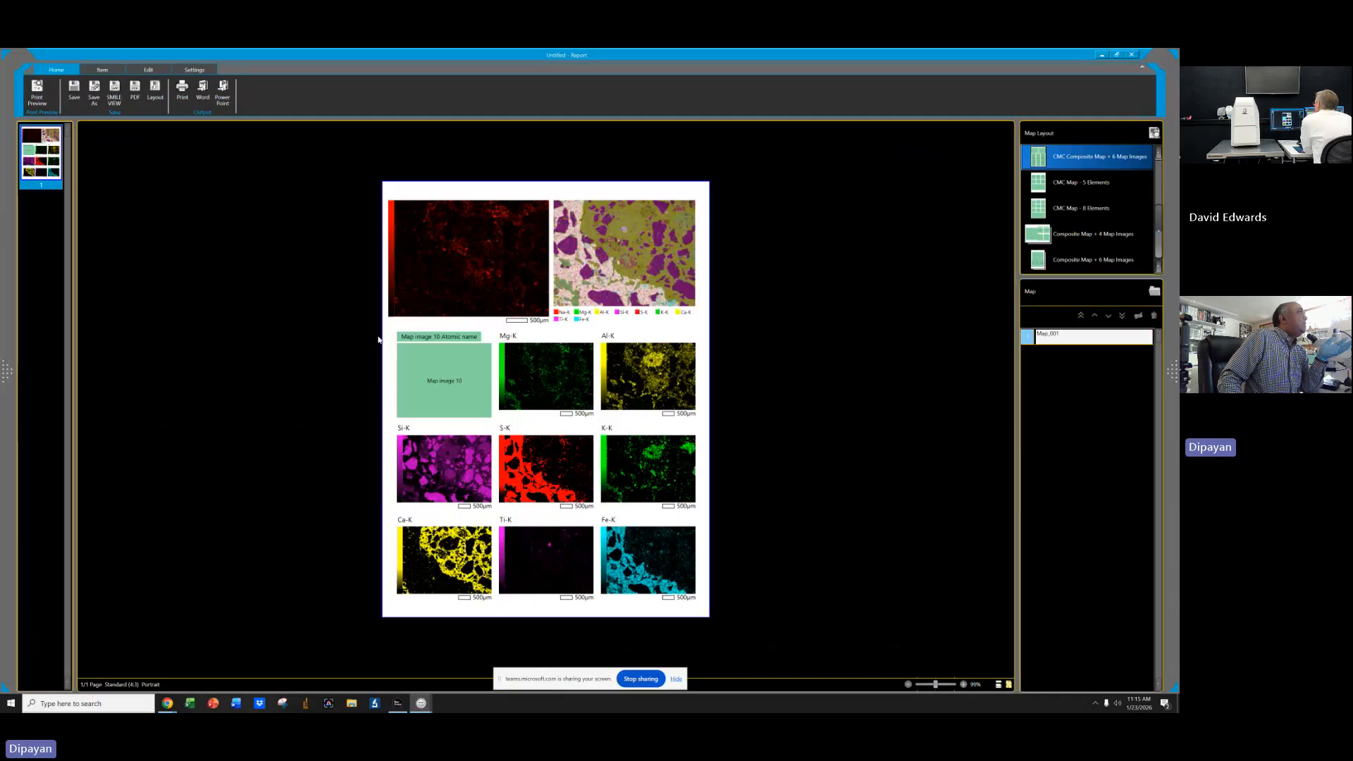
click(1128, 60)
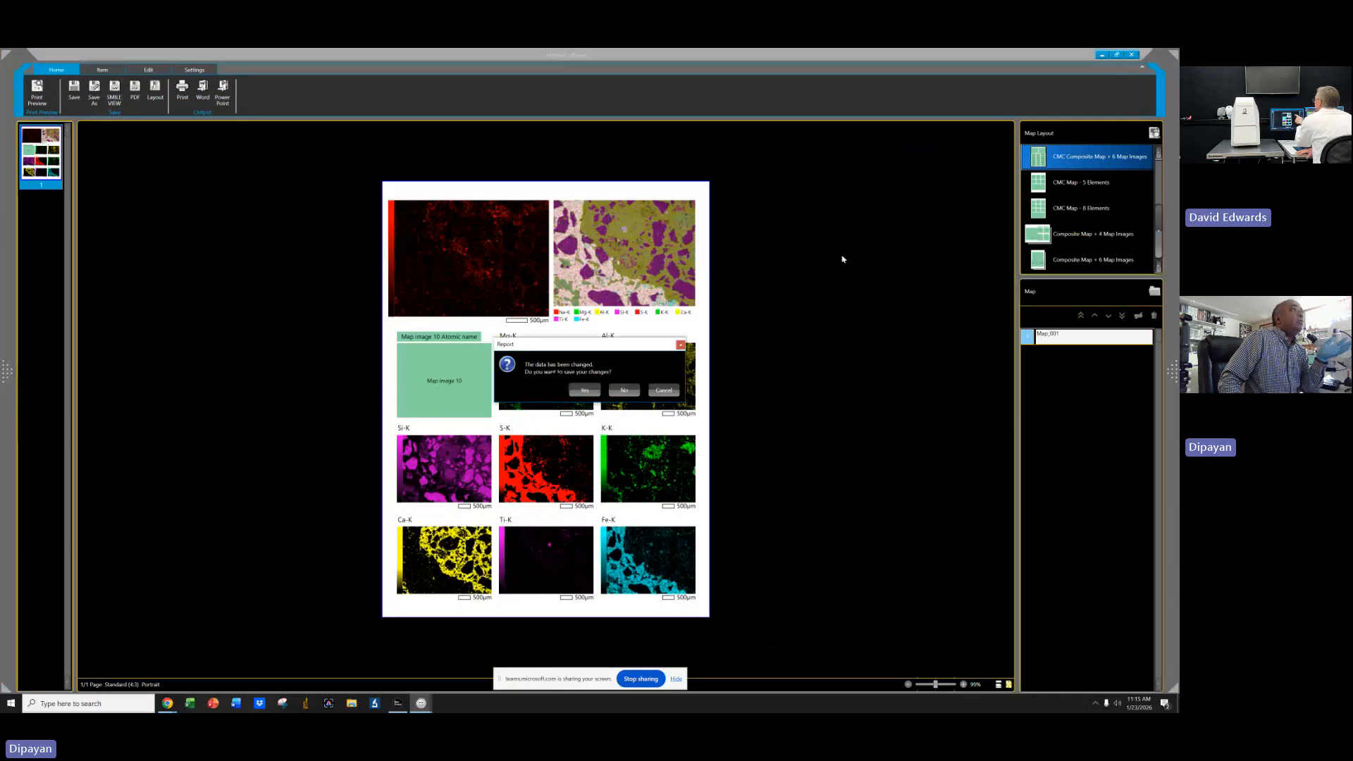
click(615, 396)
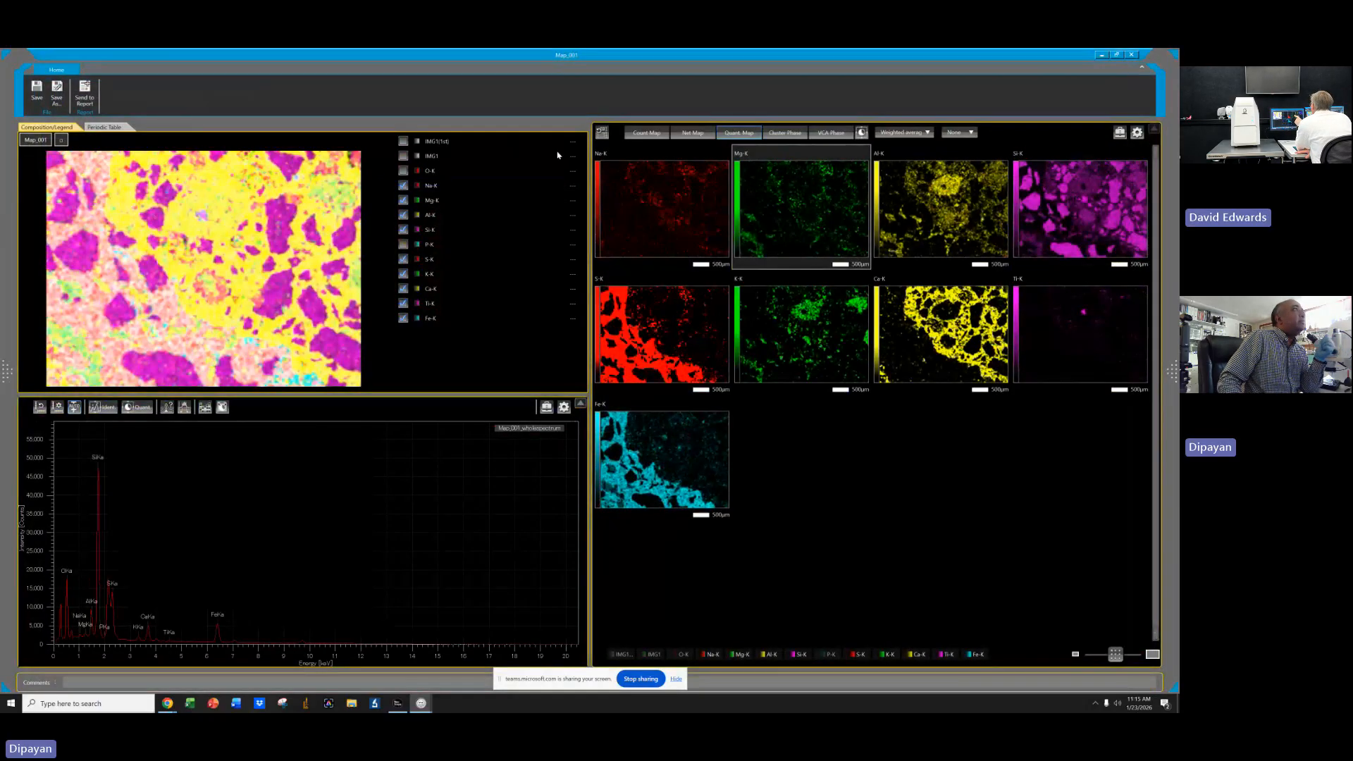
Show the IMG1 layer again and send the maps to a new report.
click(403, 156)
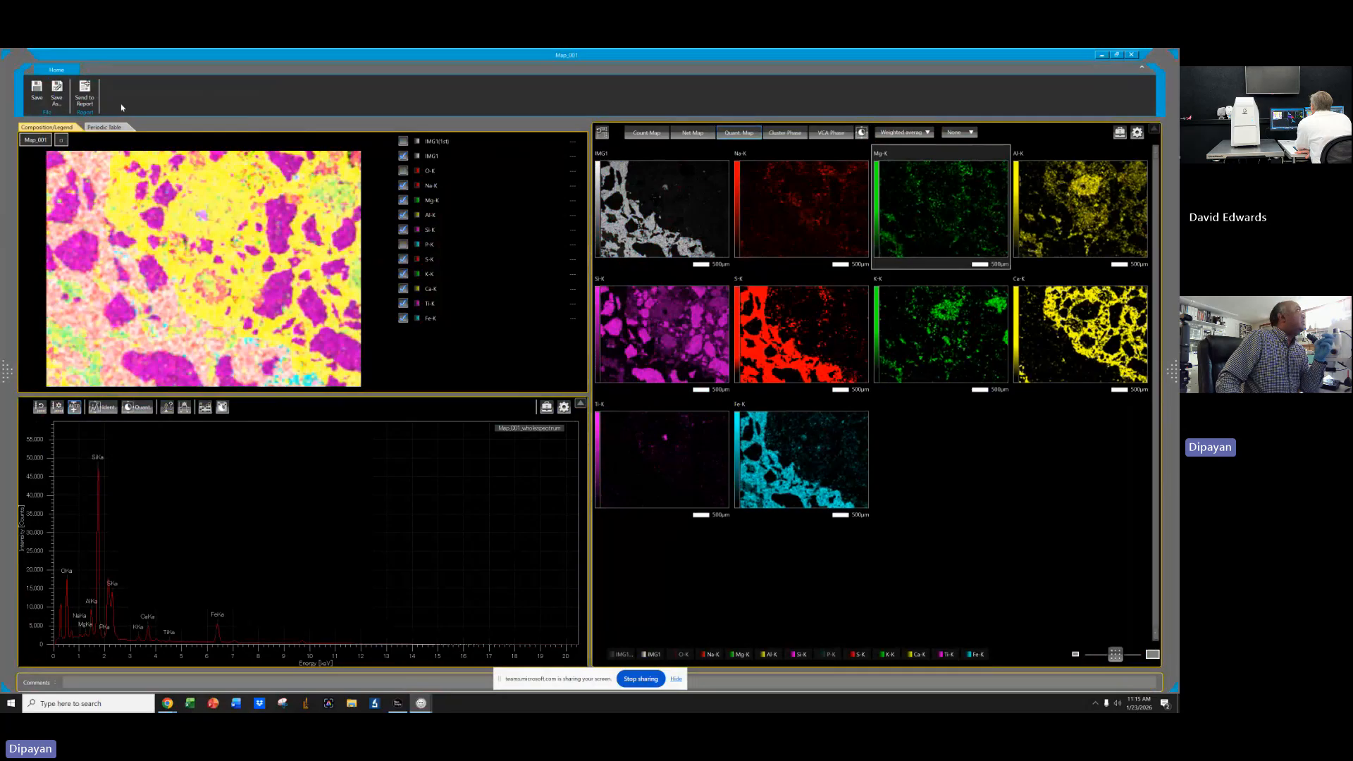
click(84, 92)
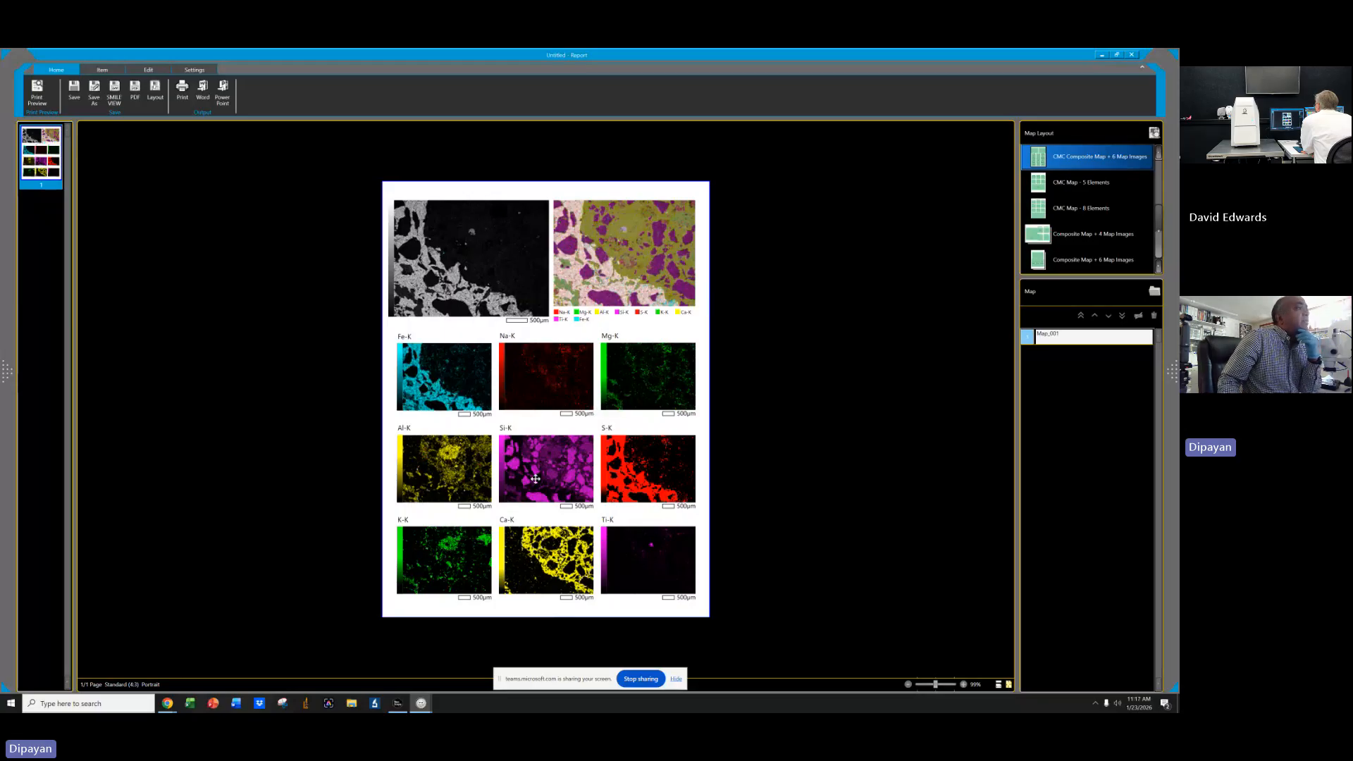
click(1102, 55)
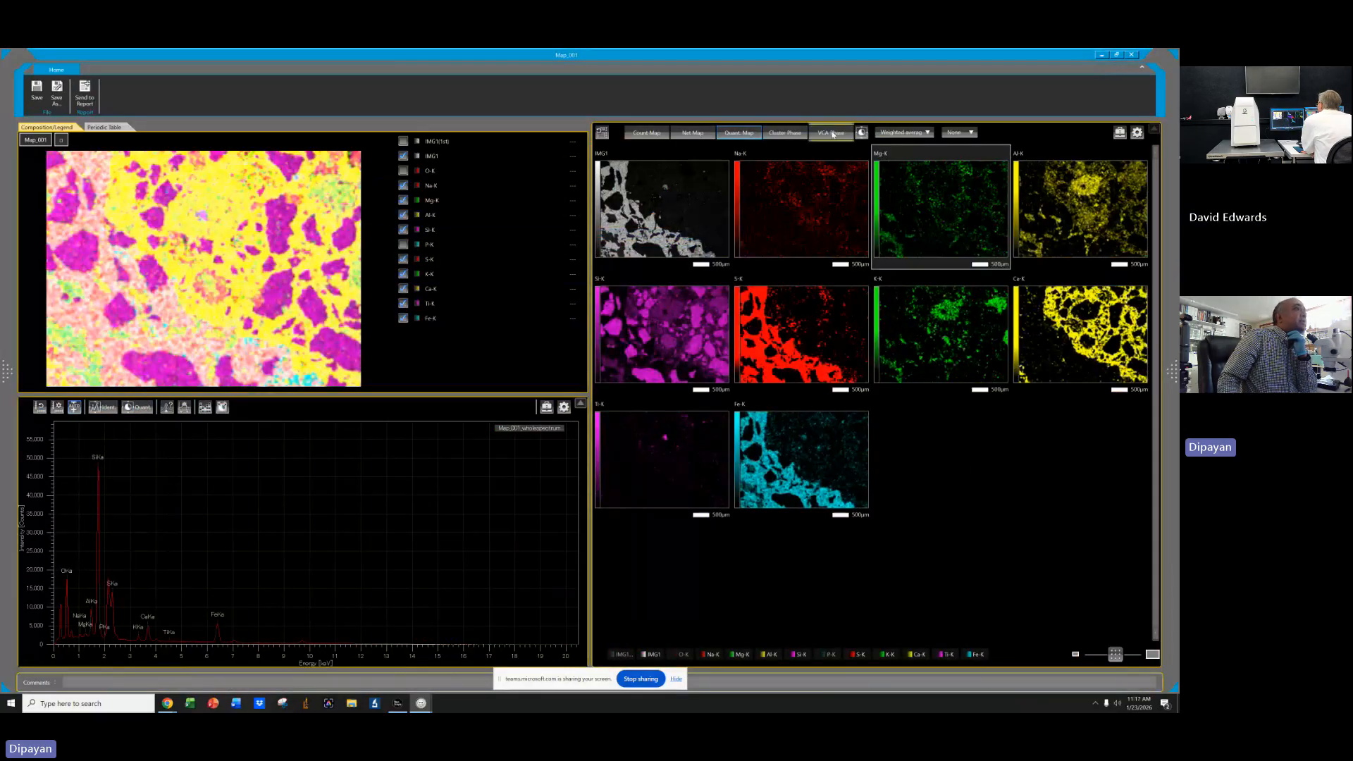
Switch to the Cluster Phase results view.
click(786, 132)
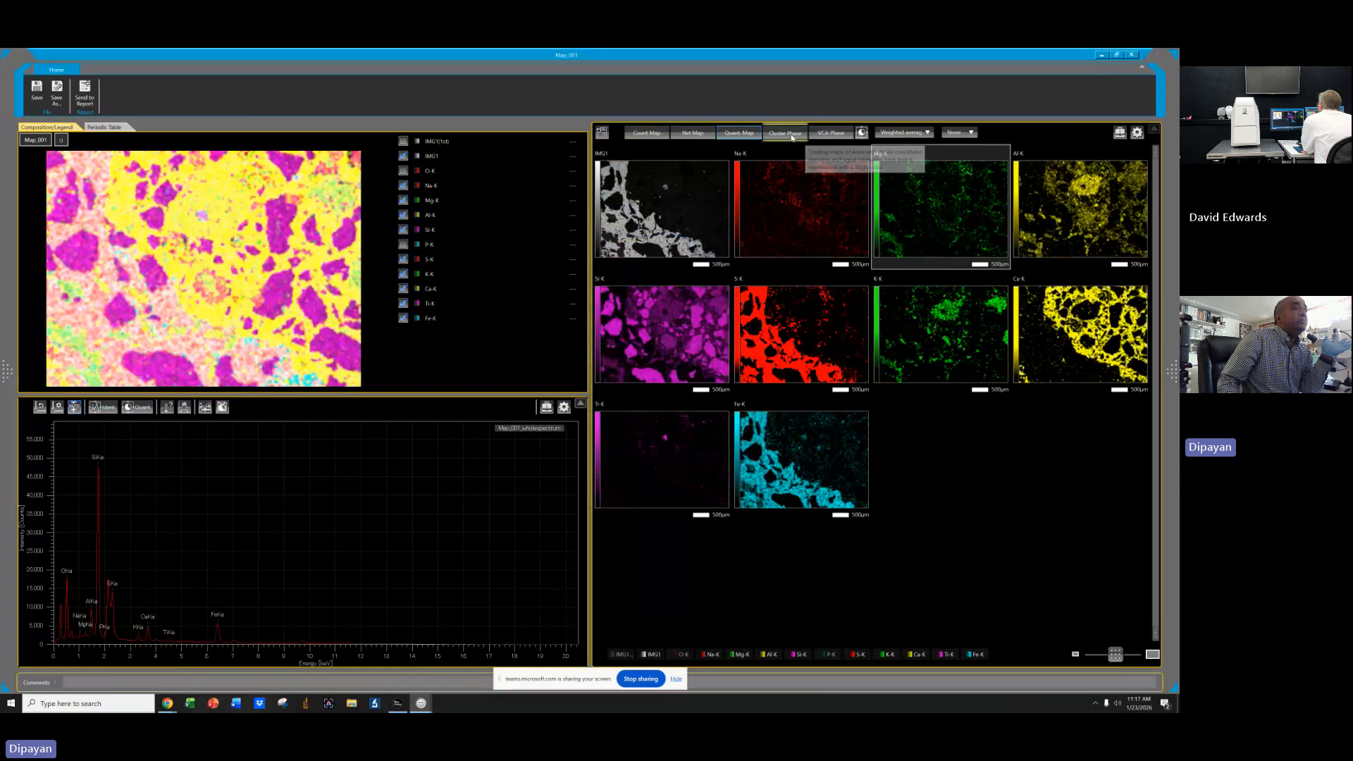
Send the cluster phase maps to a new report and select its phase map and legend items.
click(84, 95)
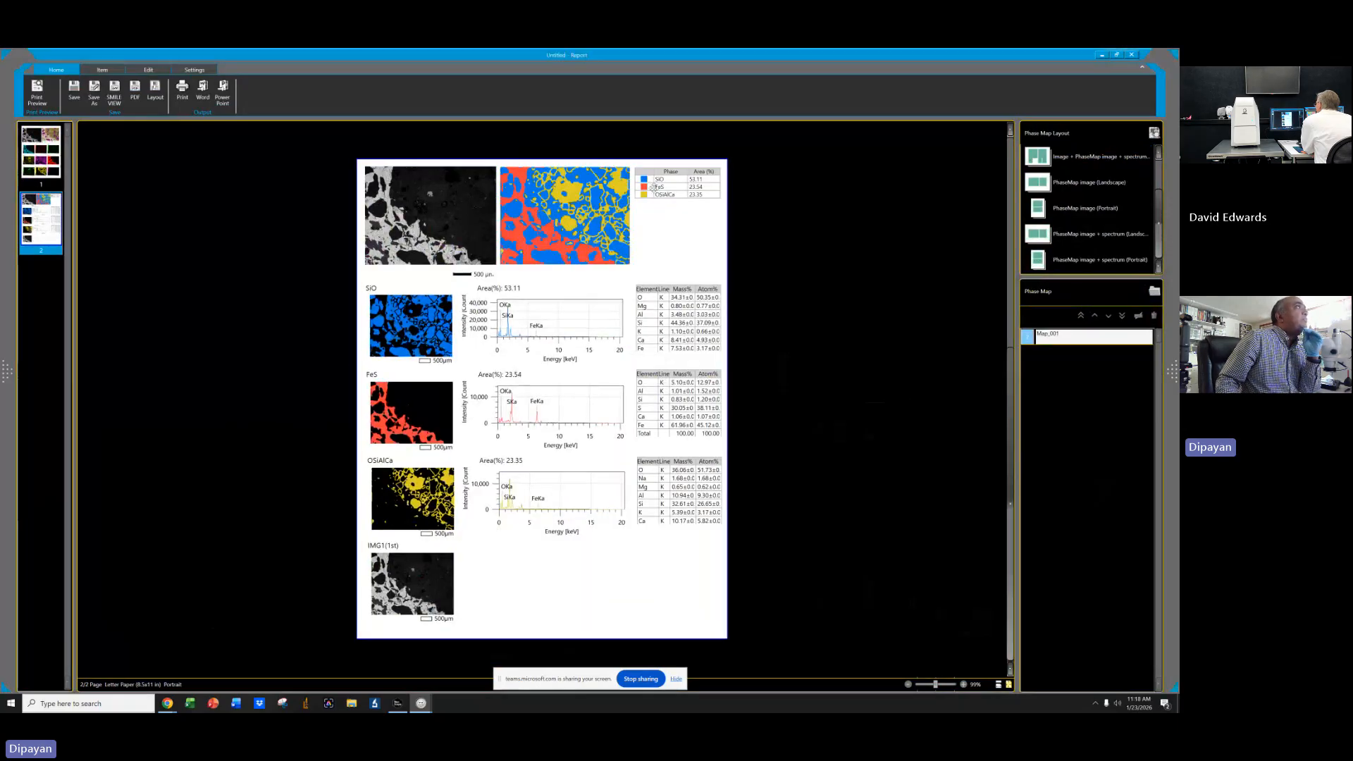
click(570, 215)
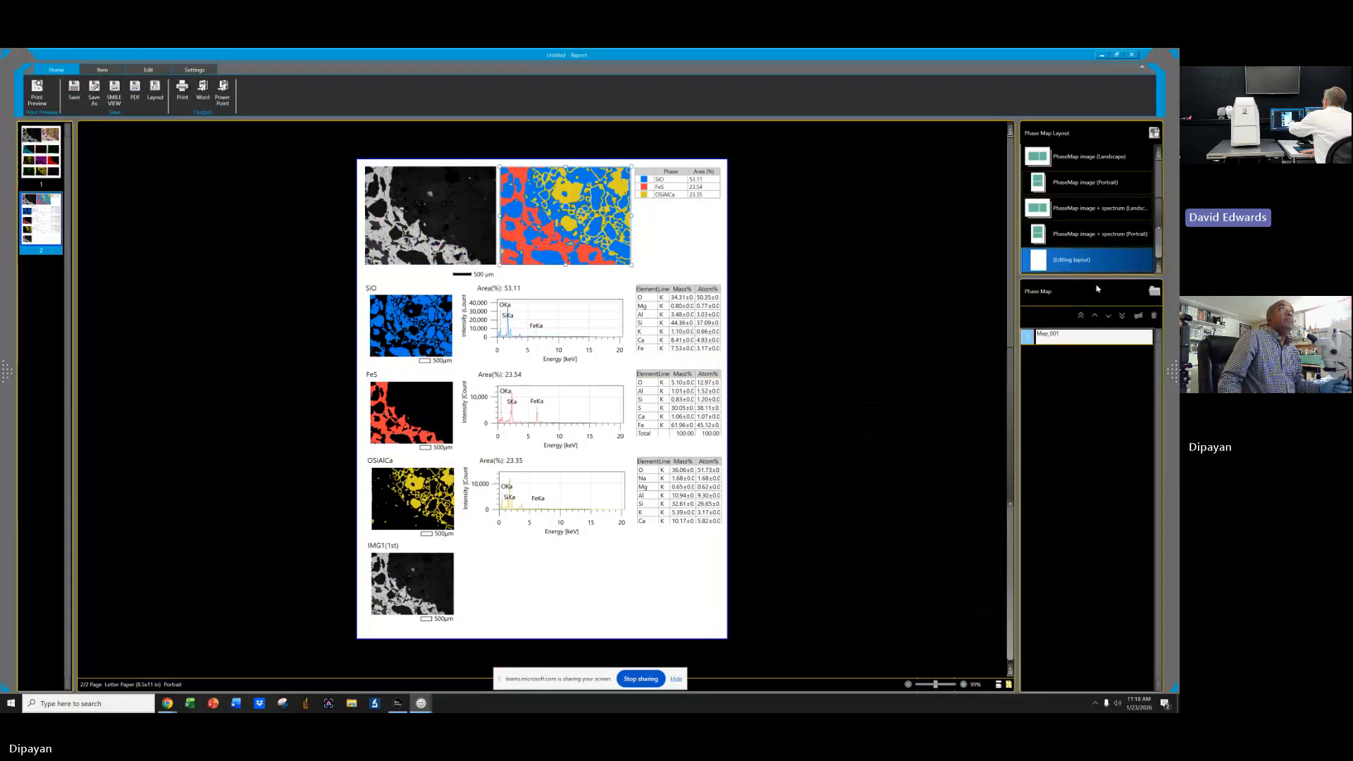
click(710, 246)
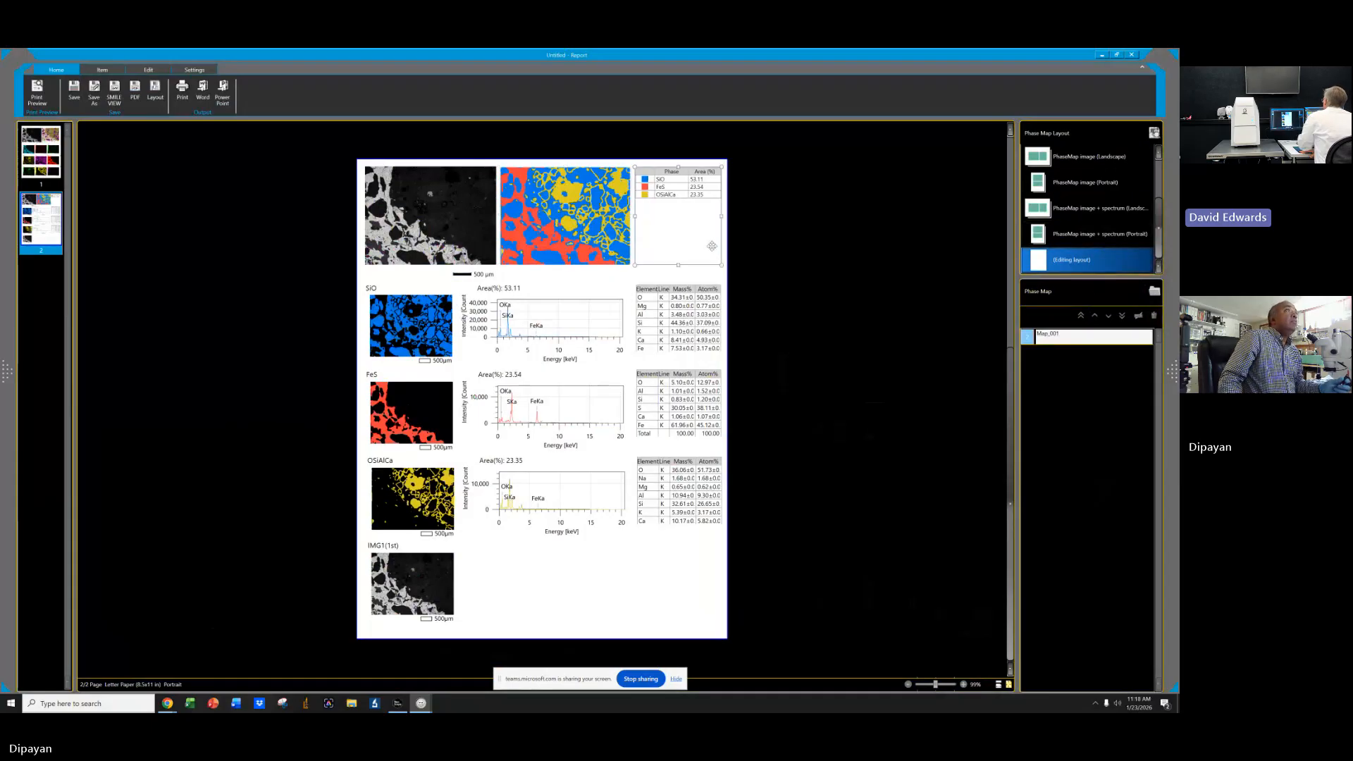
Minimize the report and map windows and open the layout library in the data control window.
click(1102, 55)
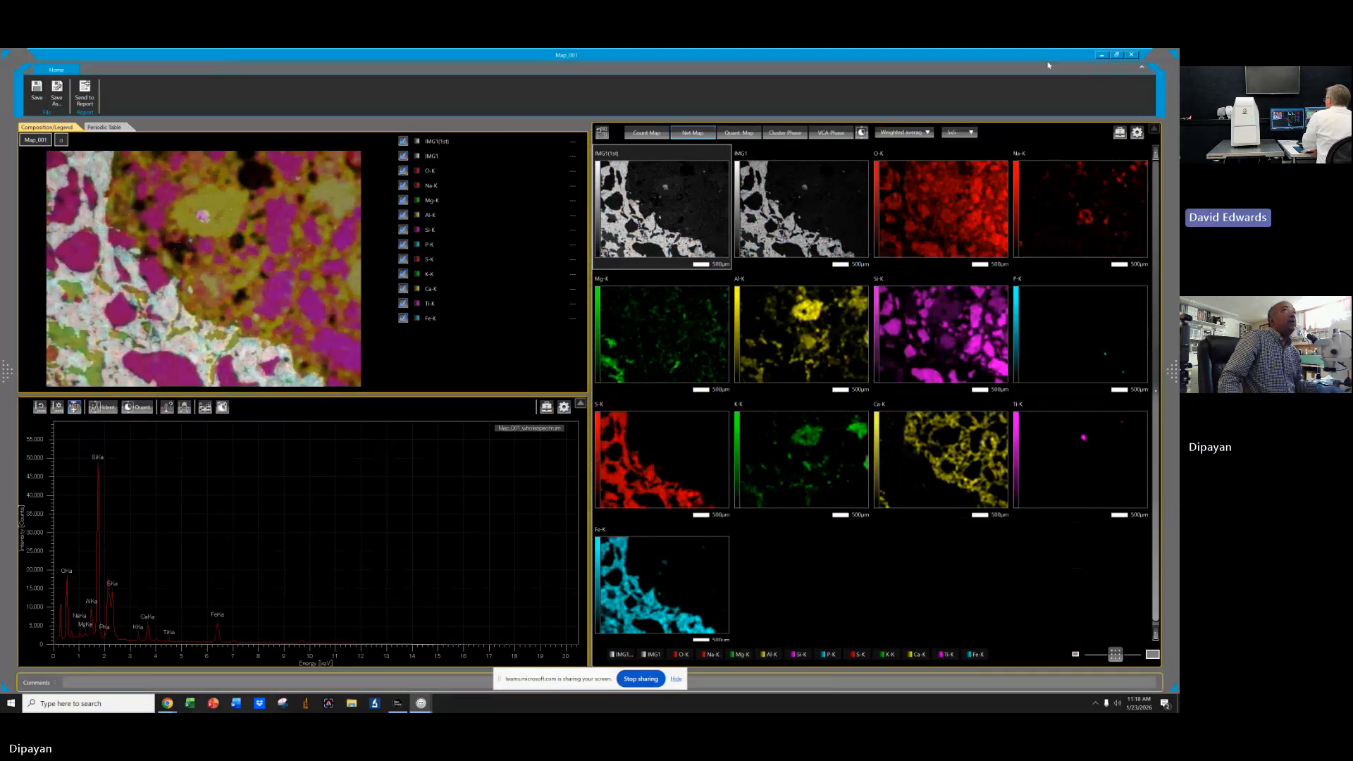
click(1102, 55)
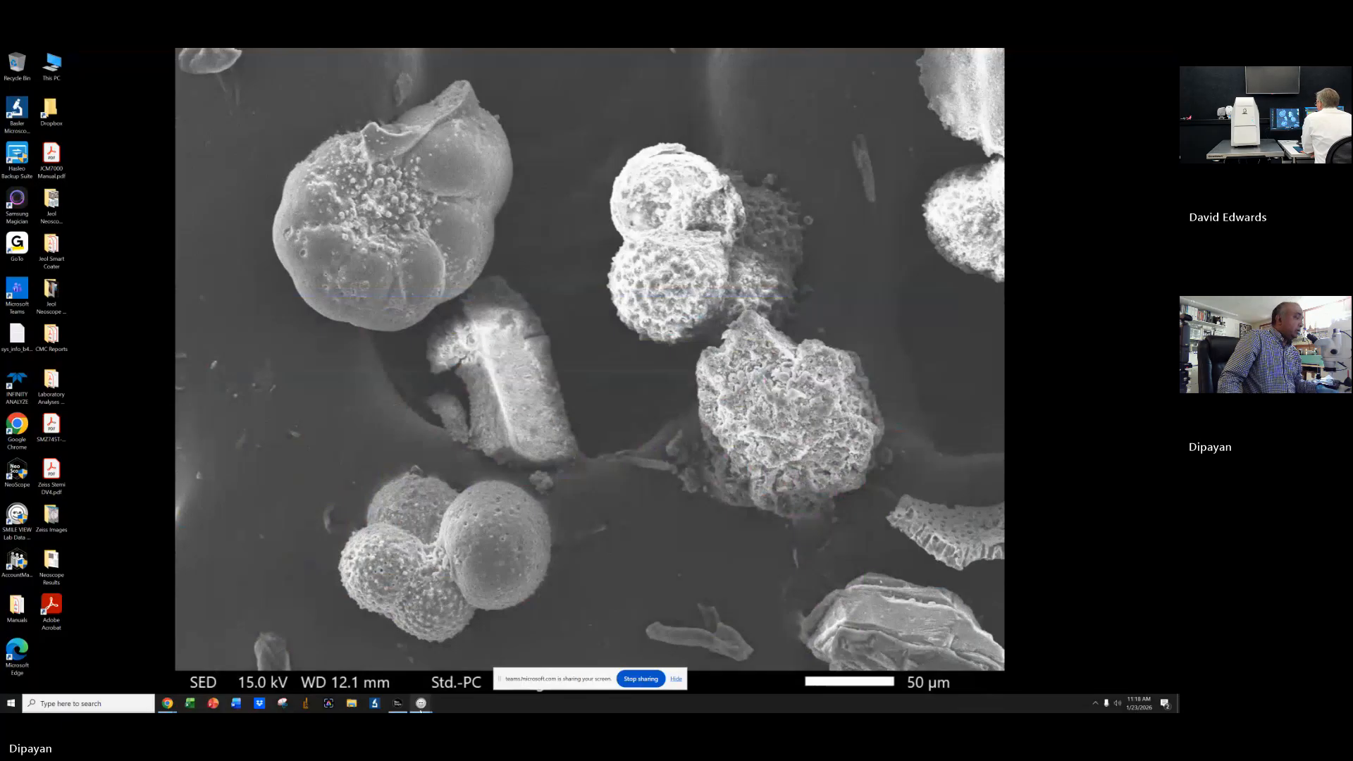
mouse_move(425, 710)
click(272, 659)
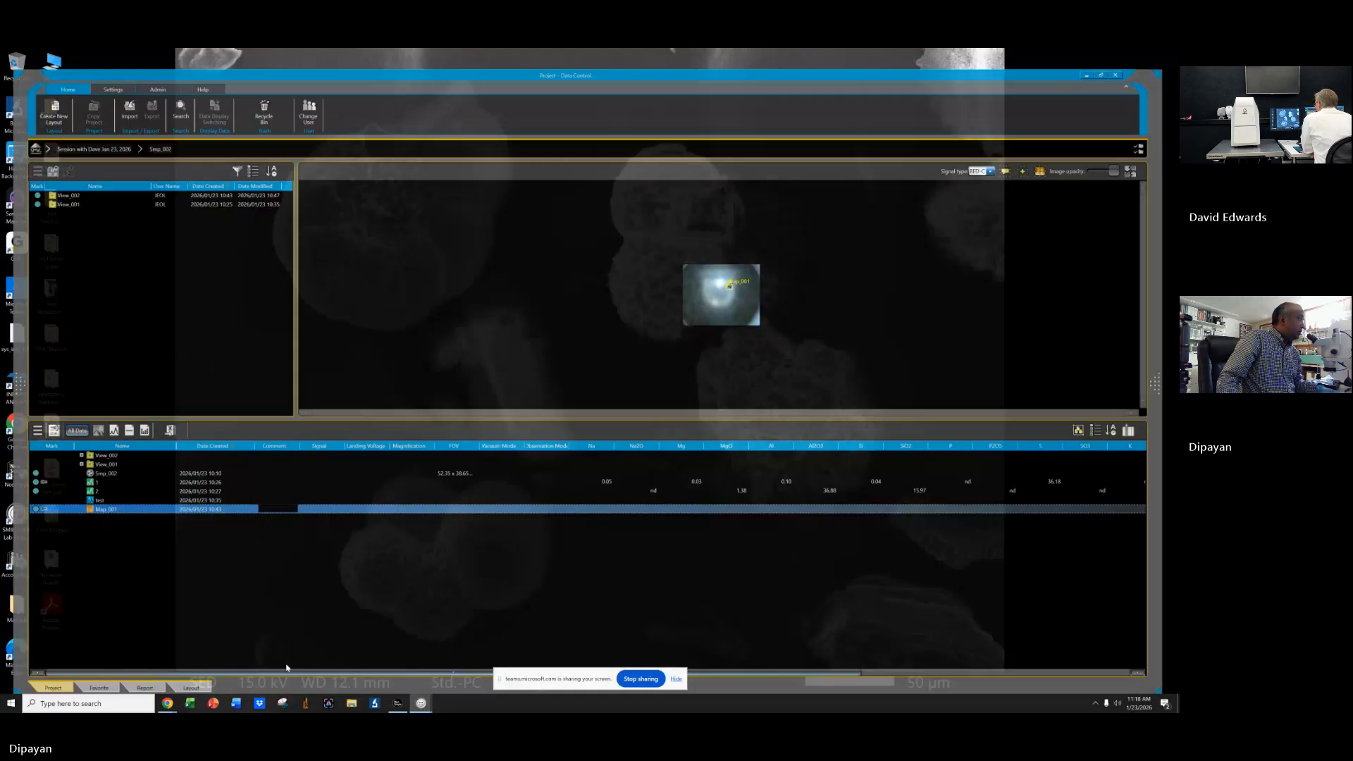
click(173, 683)
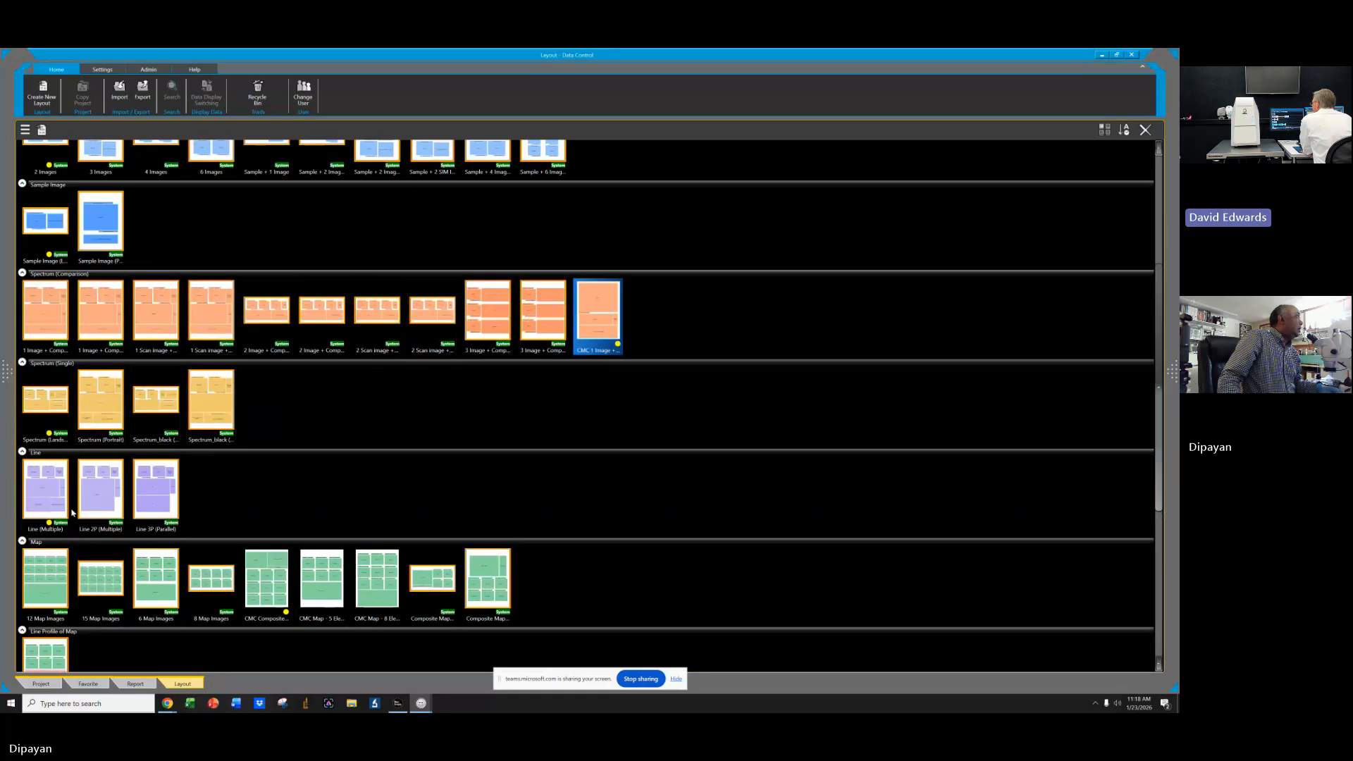
scroll(666, 495, down, 5)
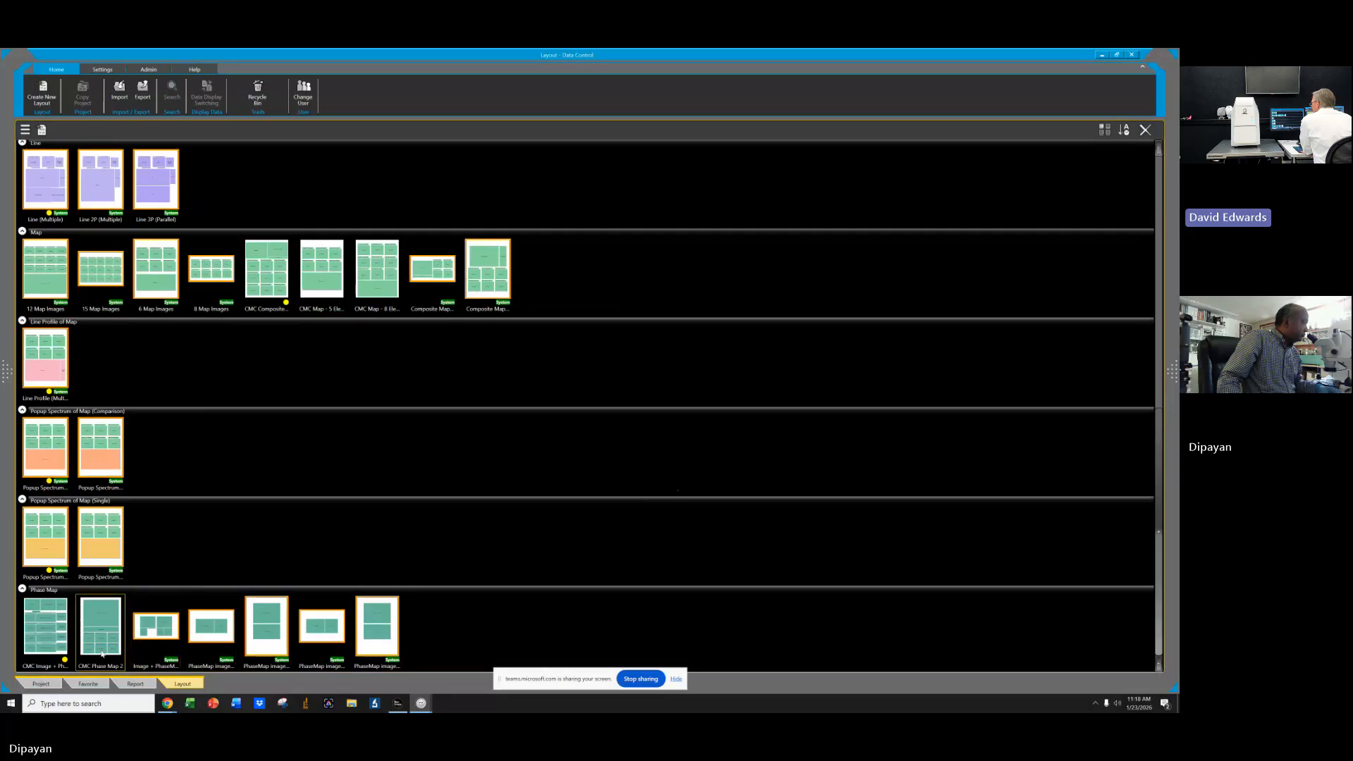
Open the CMC Image + Phase map layout template, inspect its phase map frames, and close it without saving.
double_click(60, 646)
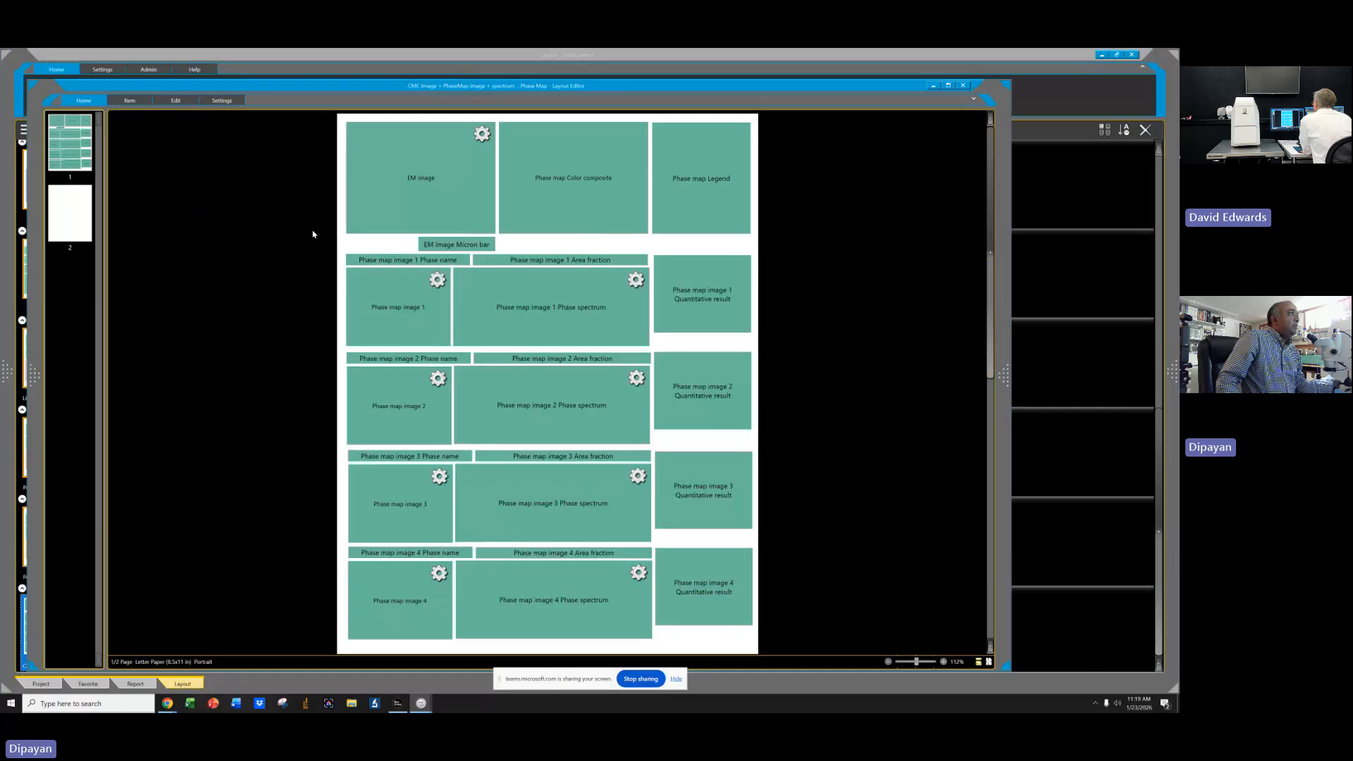
click(400, 260)
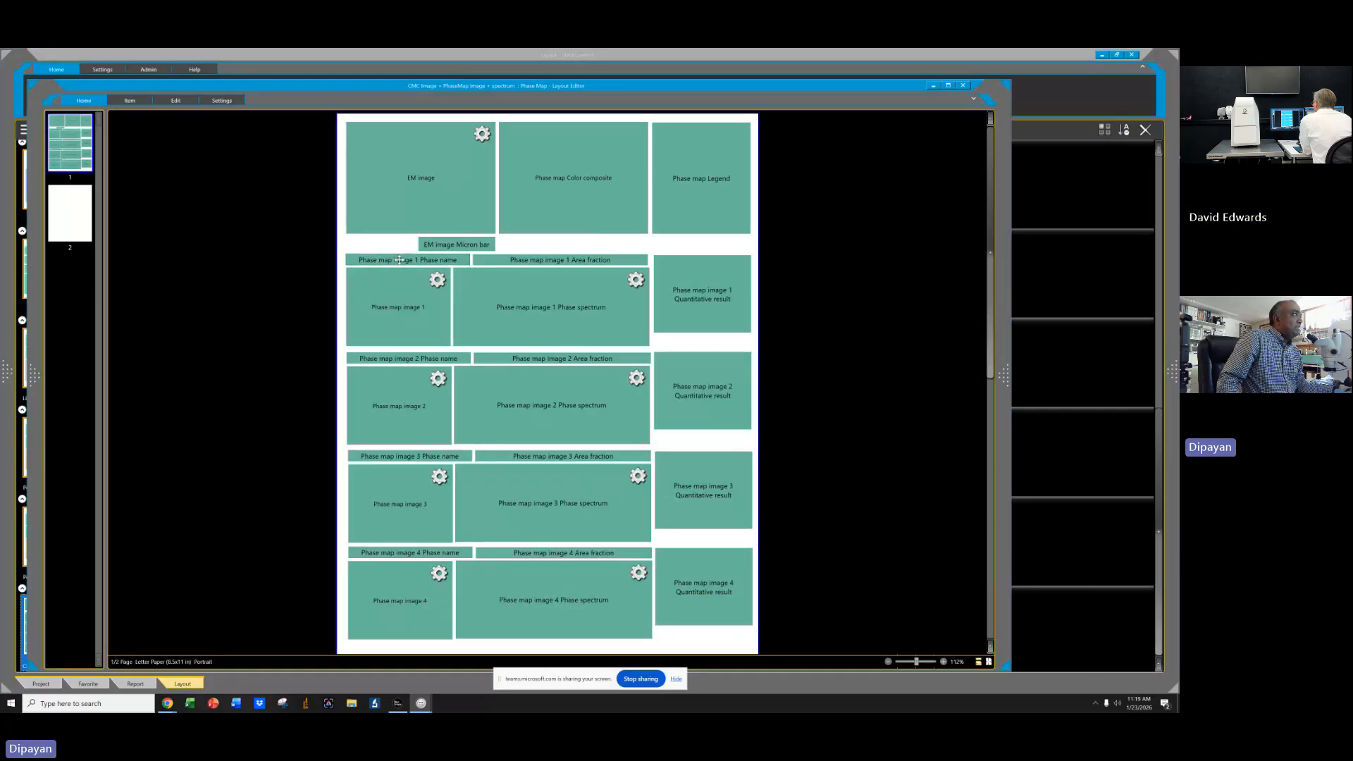
click(406, 305)
ctrl+click(437, 260)
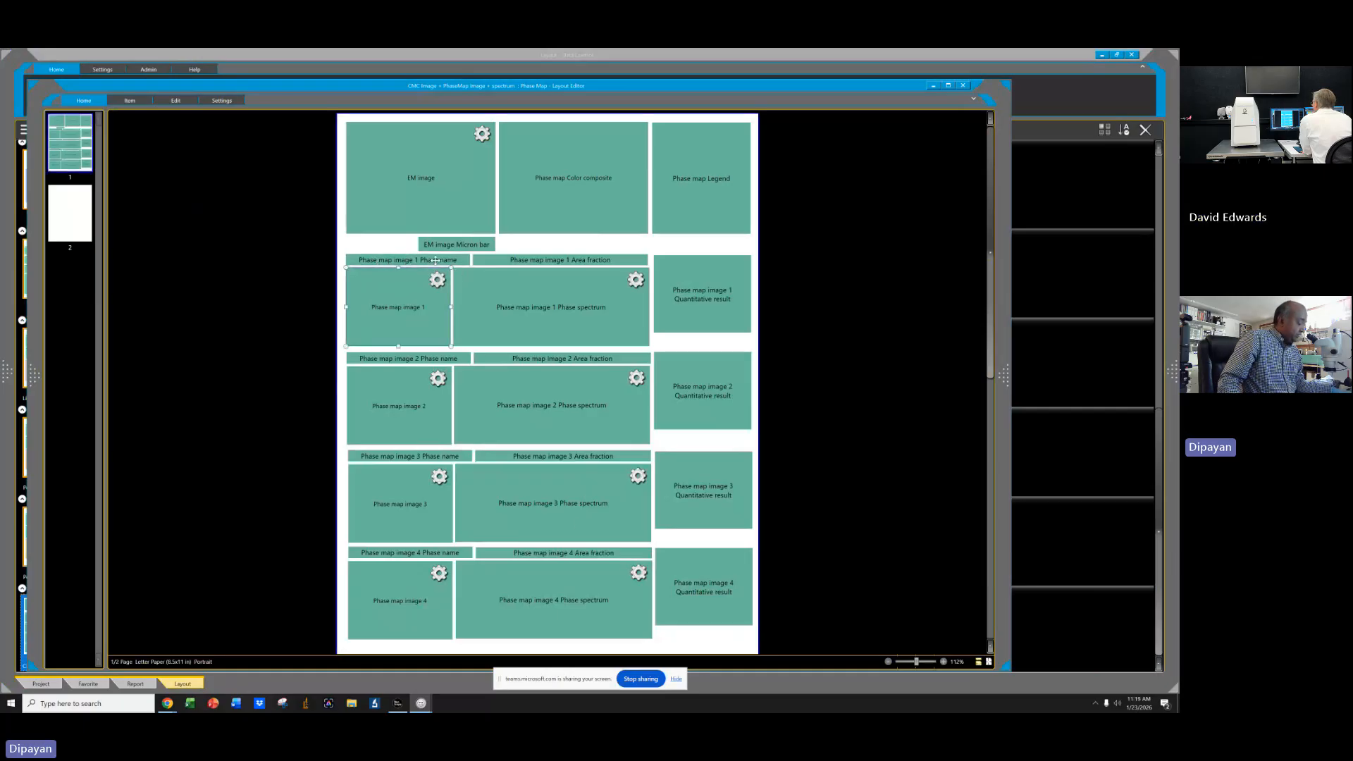
ctrl+click(536, 260)
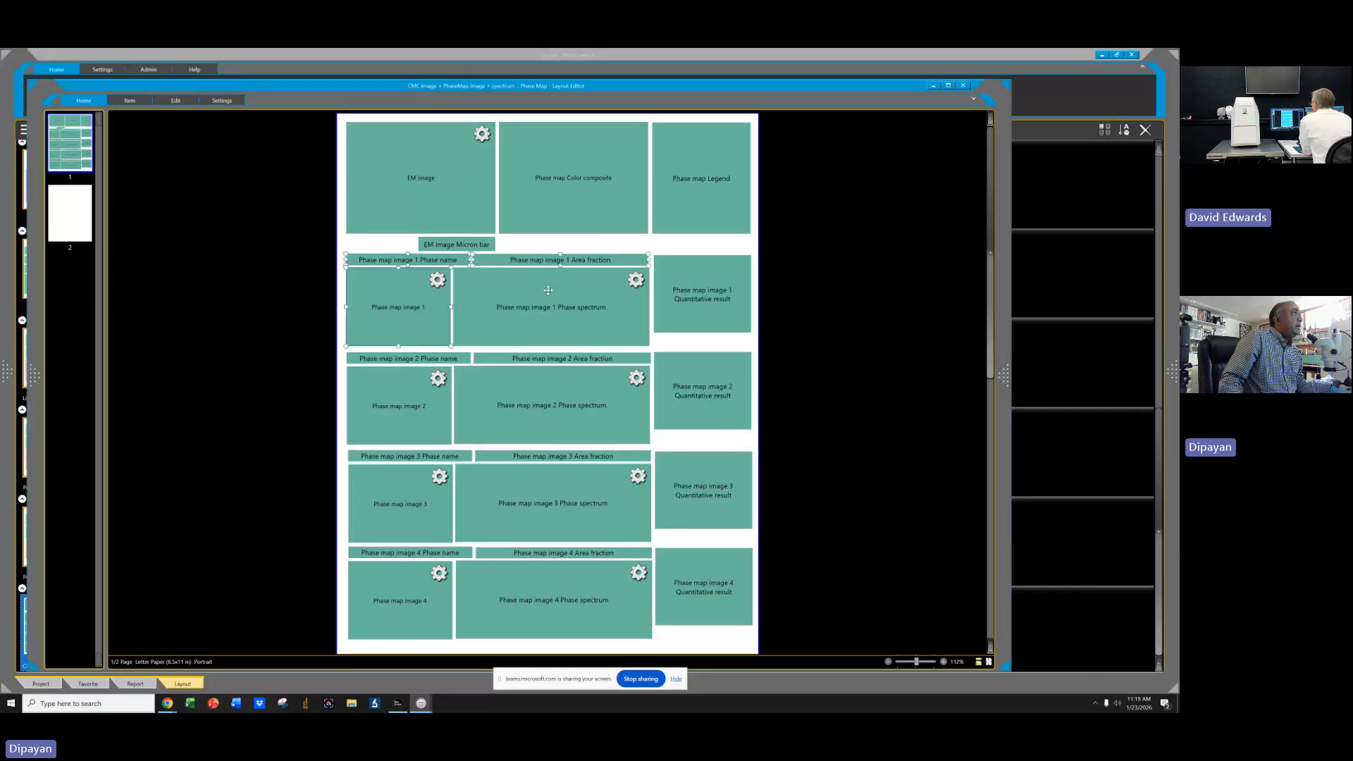
ctrl+click(557, 310)
ctrl+click(698, 310)
ctrl+click(683, 383)
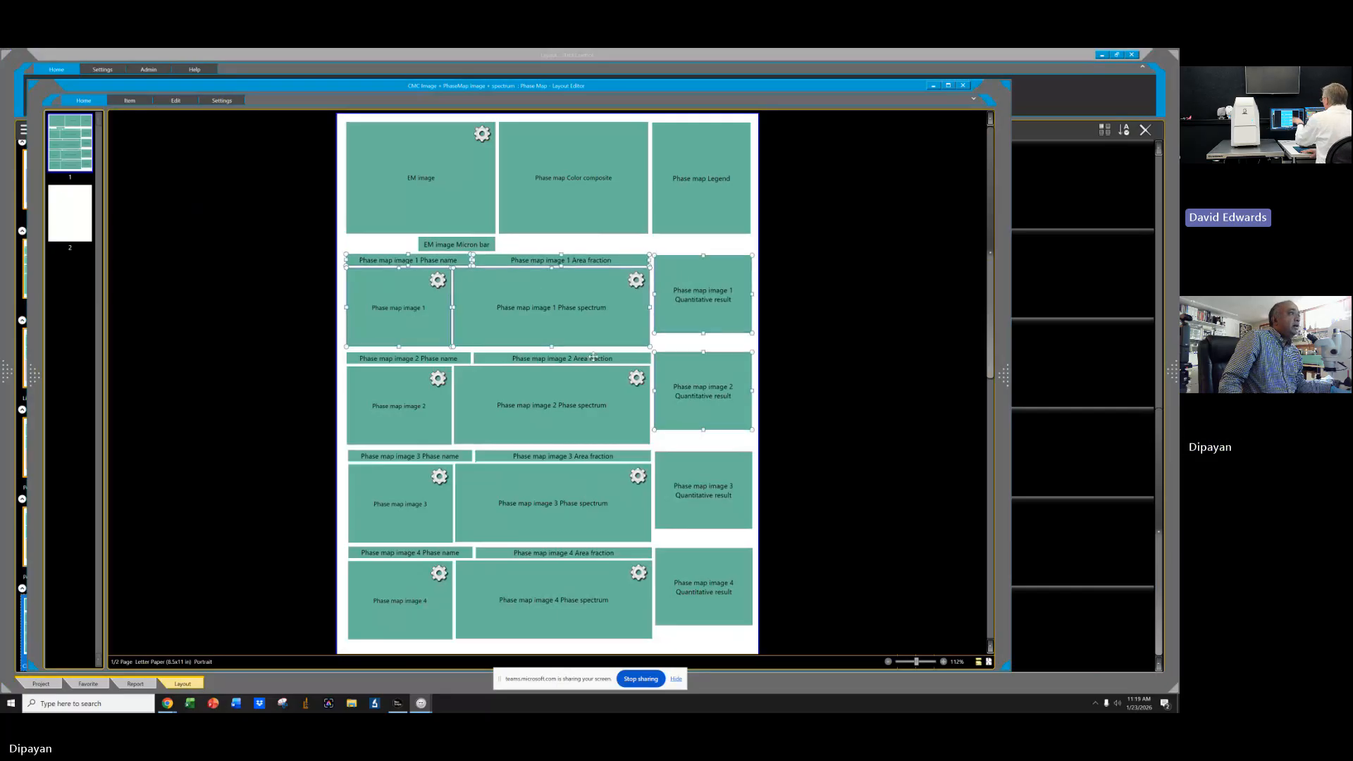
ctrl+click(584, 359)
ctrl+click(552, 395)
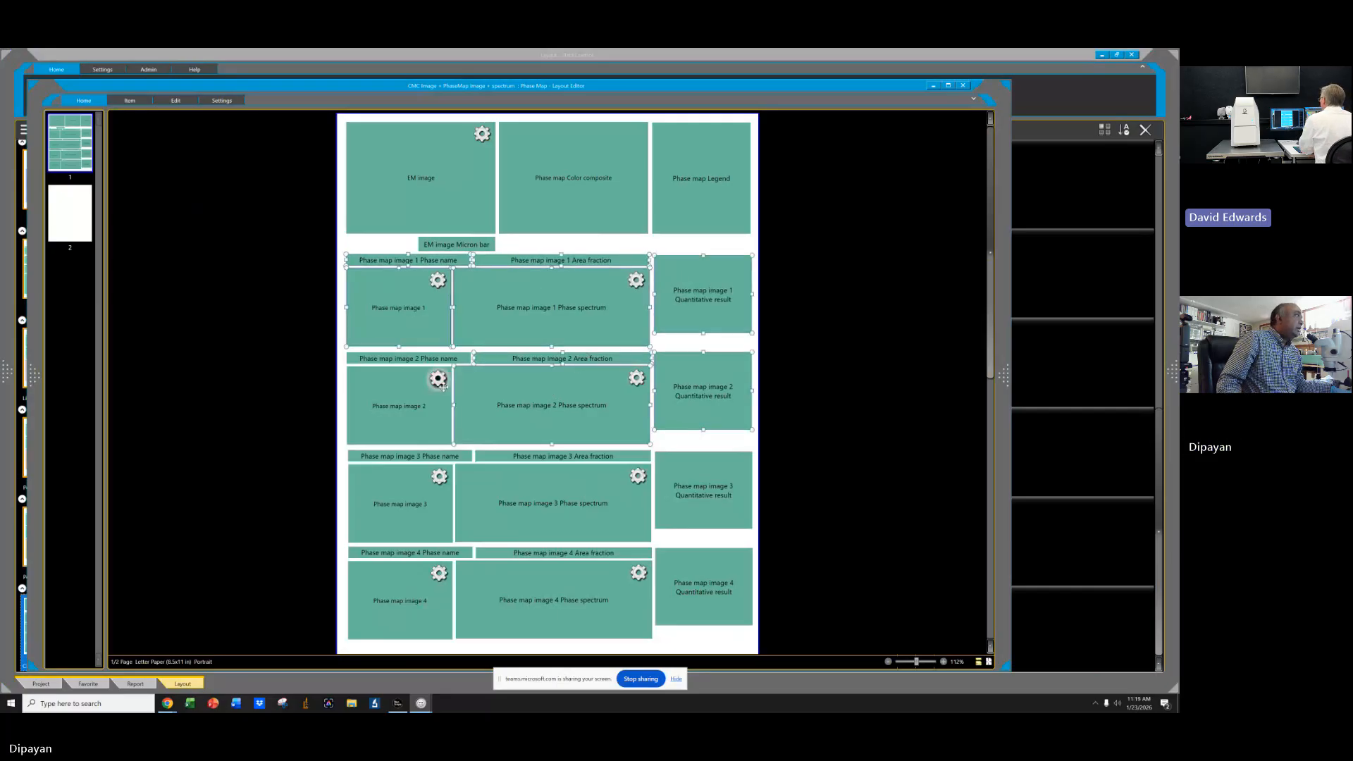
ctrl+click(399, 359)
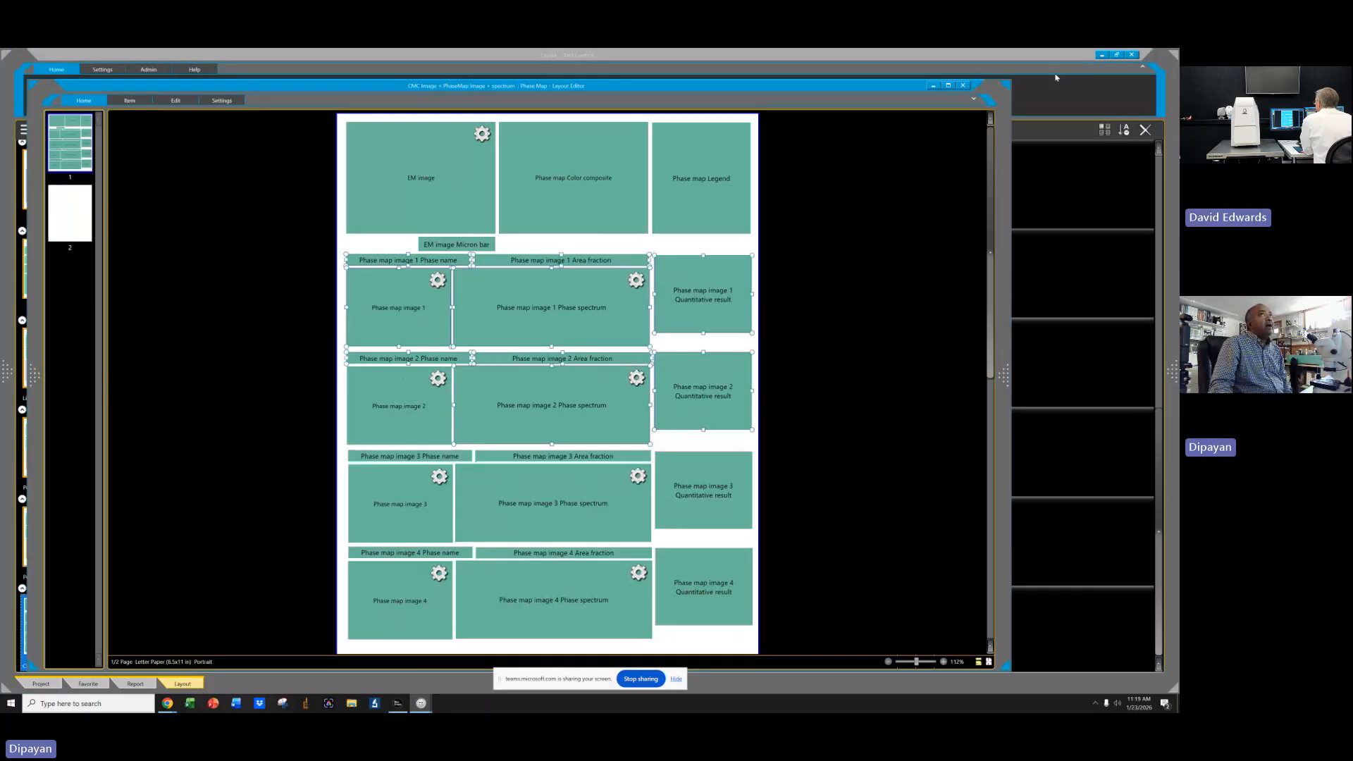
click(963, 85)
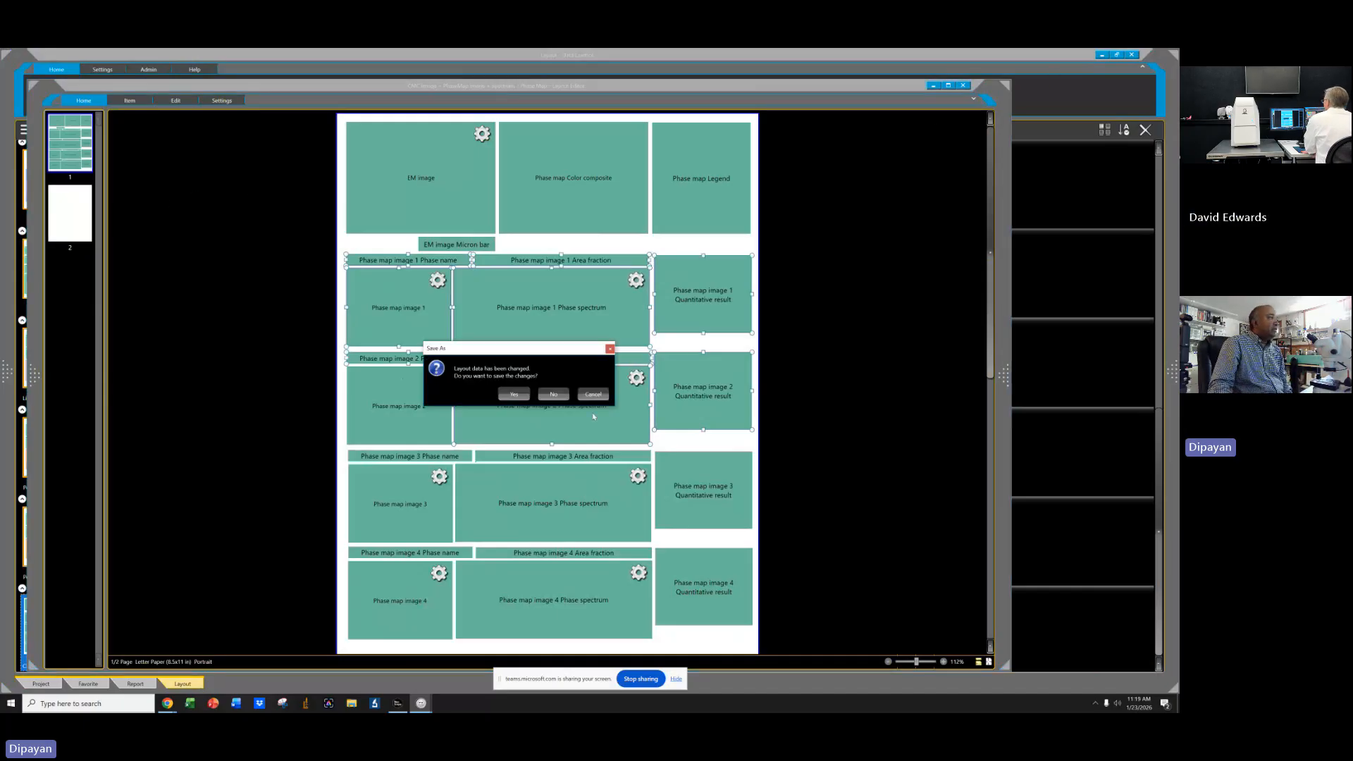
click(554, 395)
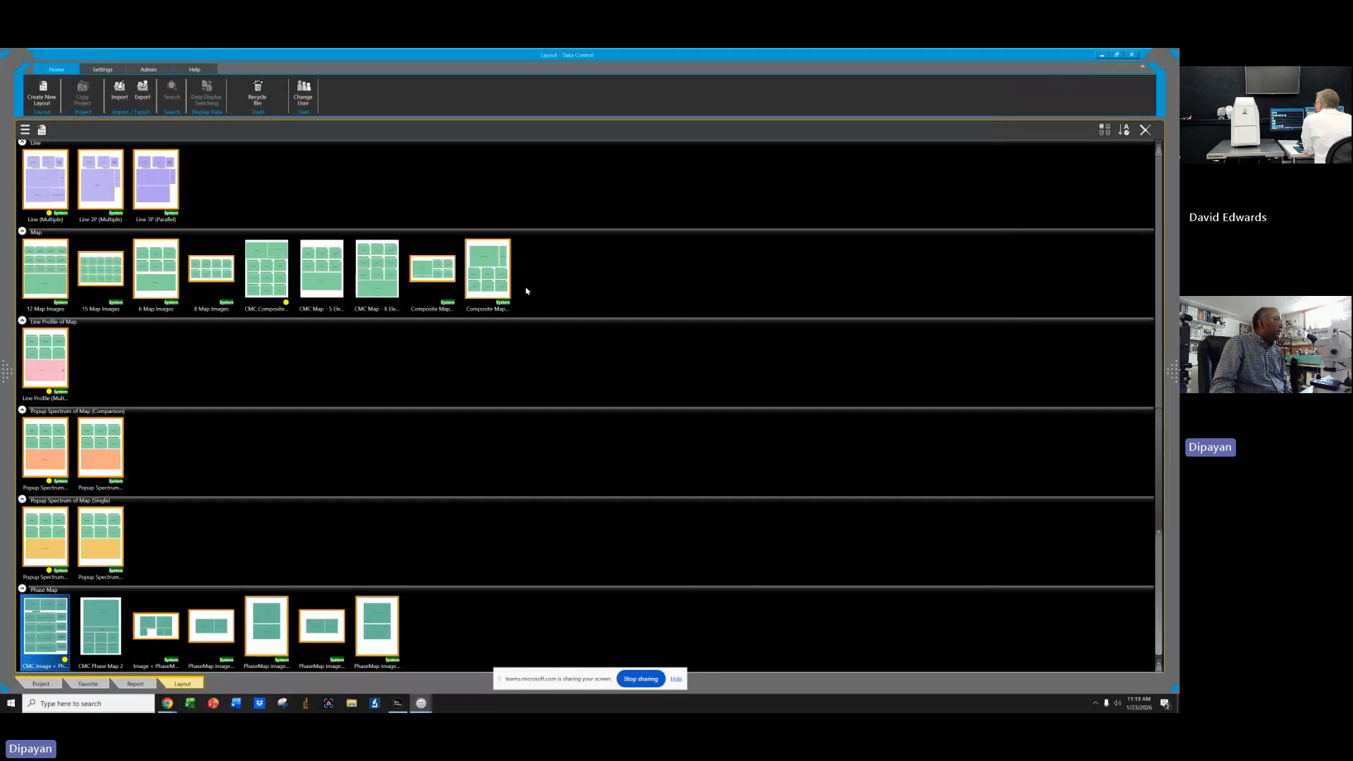
Open the CMC Composite Map layout template, browse its item, edit and settings options, and close it.
double_click(266, 269)
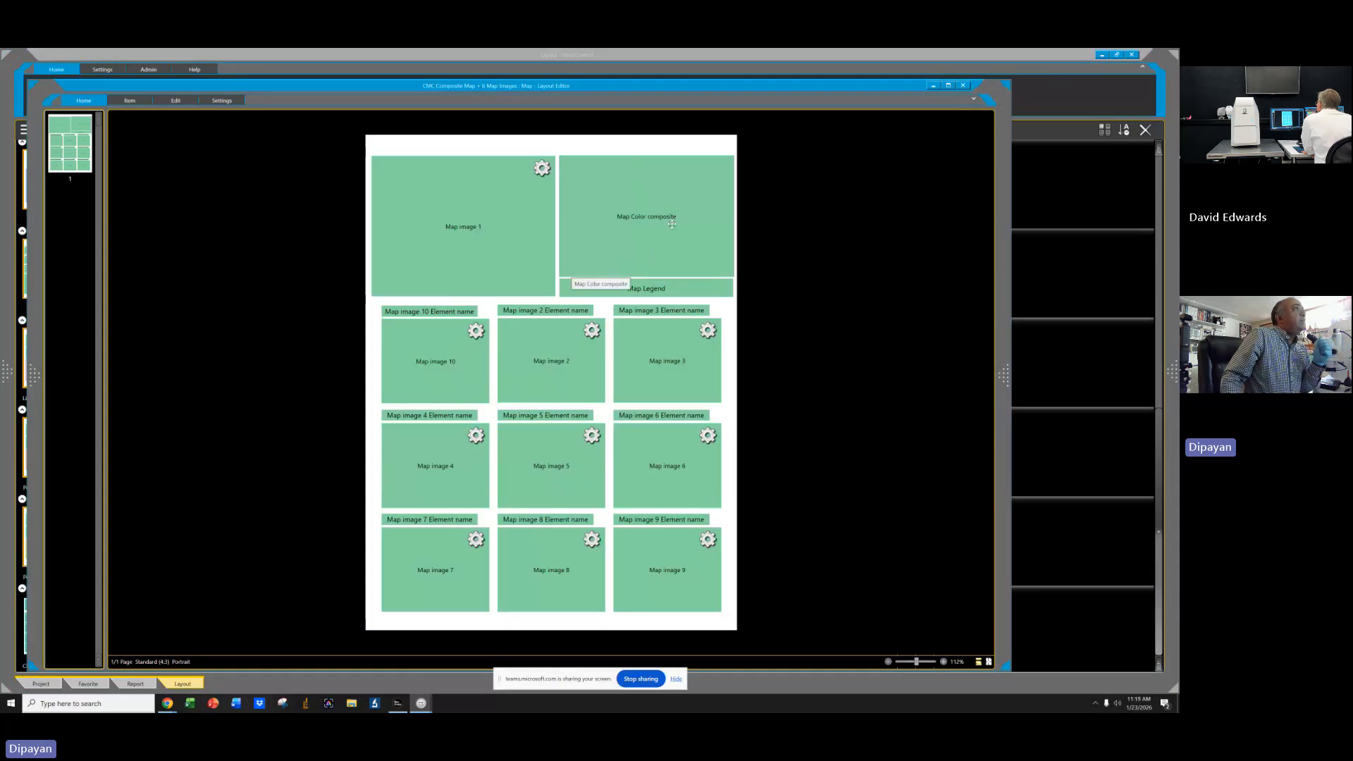
click(472, 231)
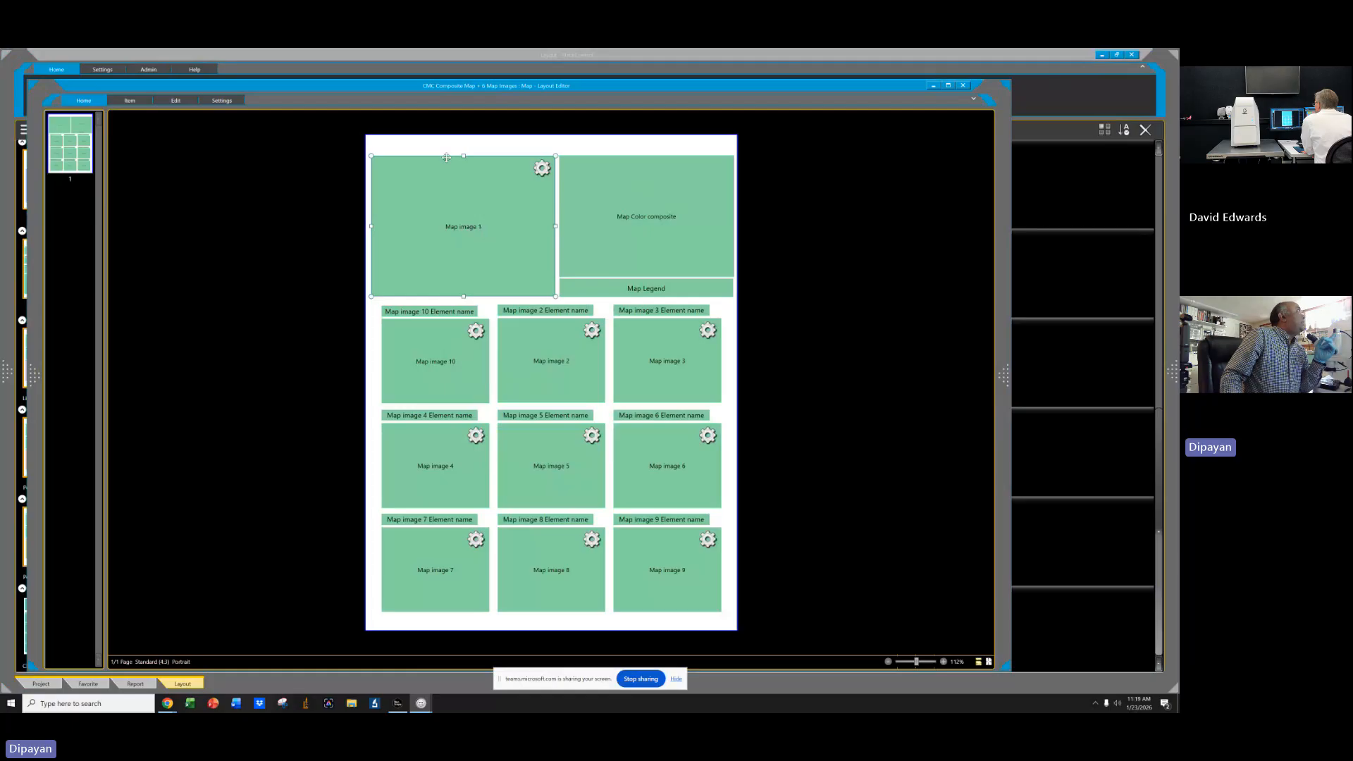
click(223, 101)
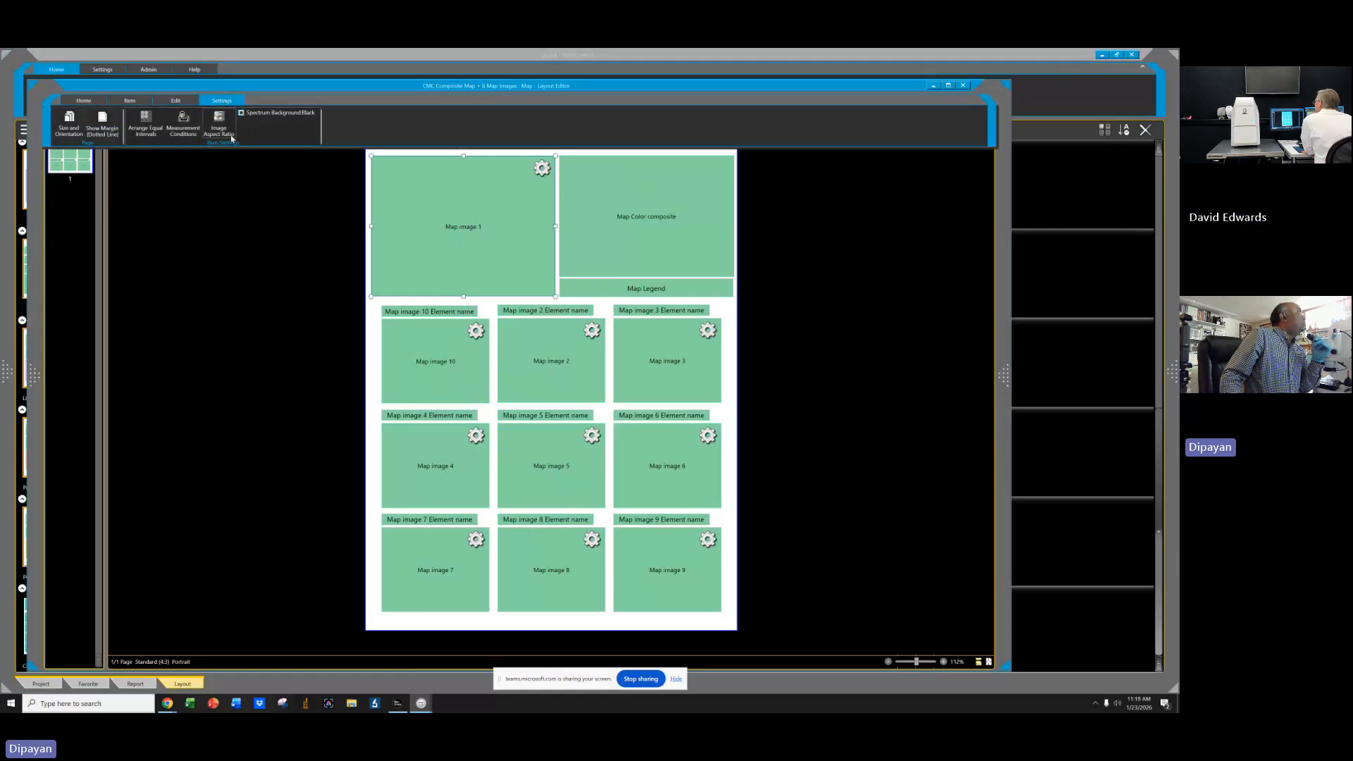
click(130, 100)
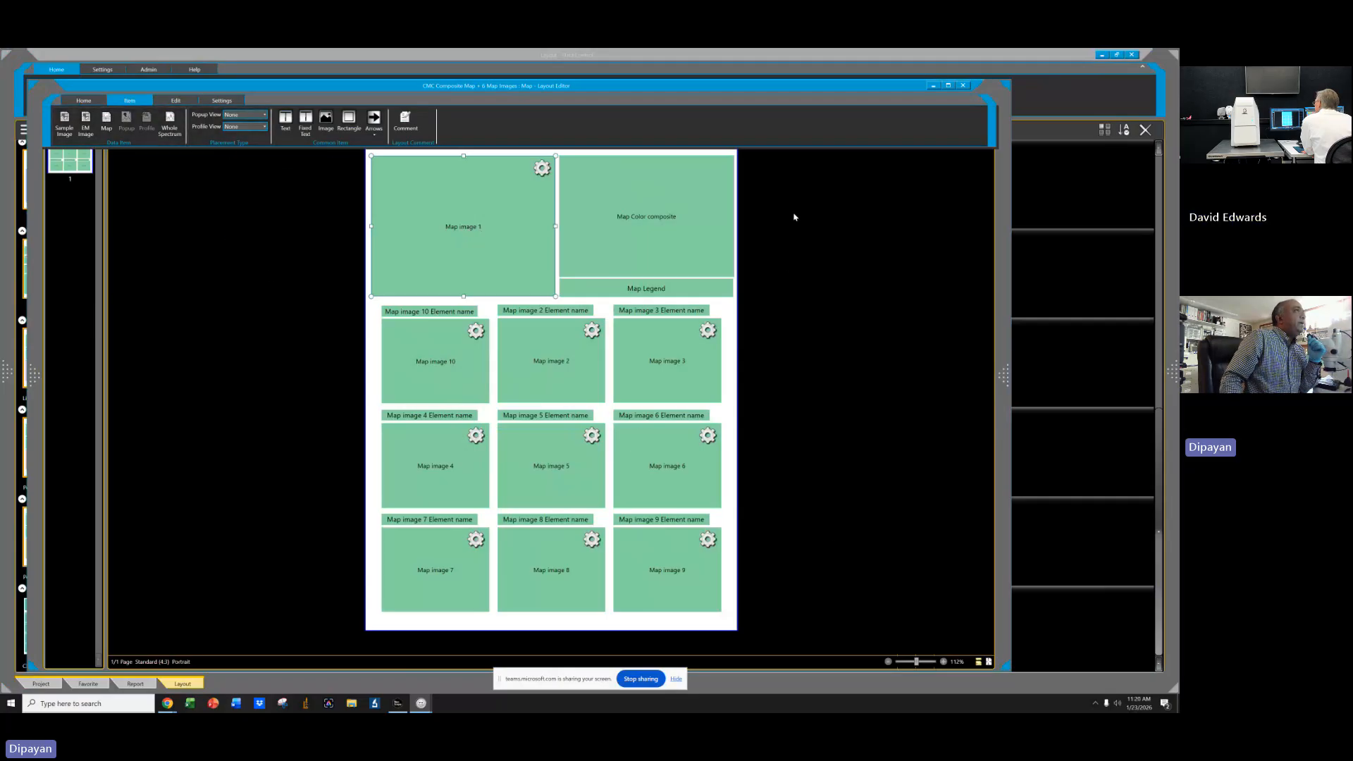
click(965, 85)
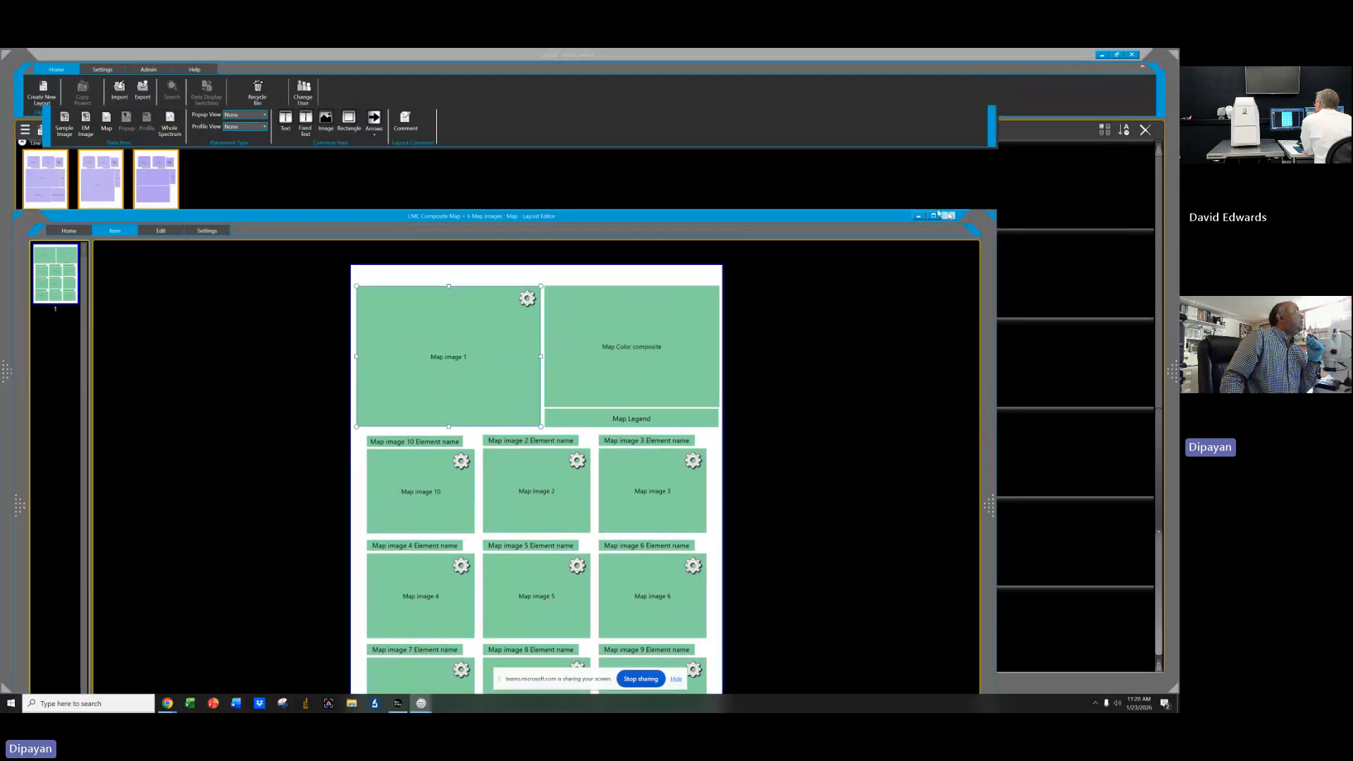
click(150, 228)
drag(223, 217, 266, 100)
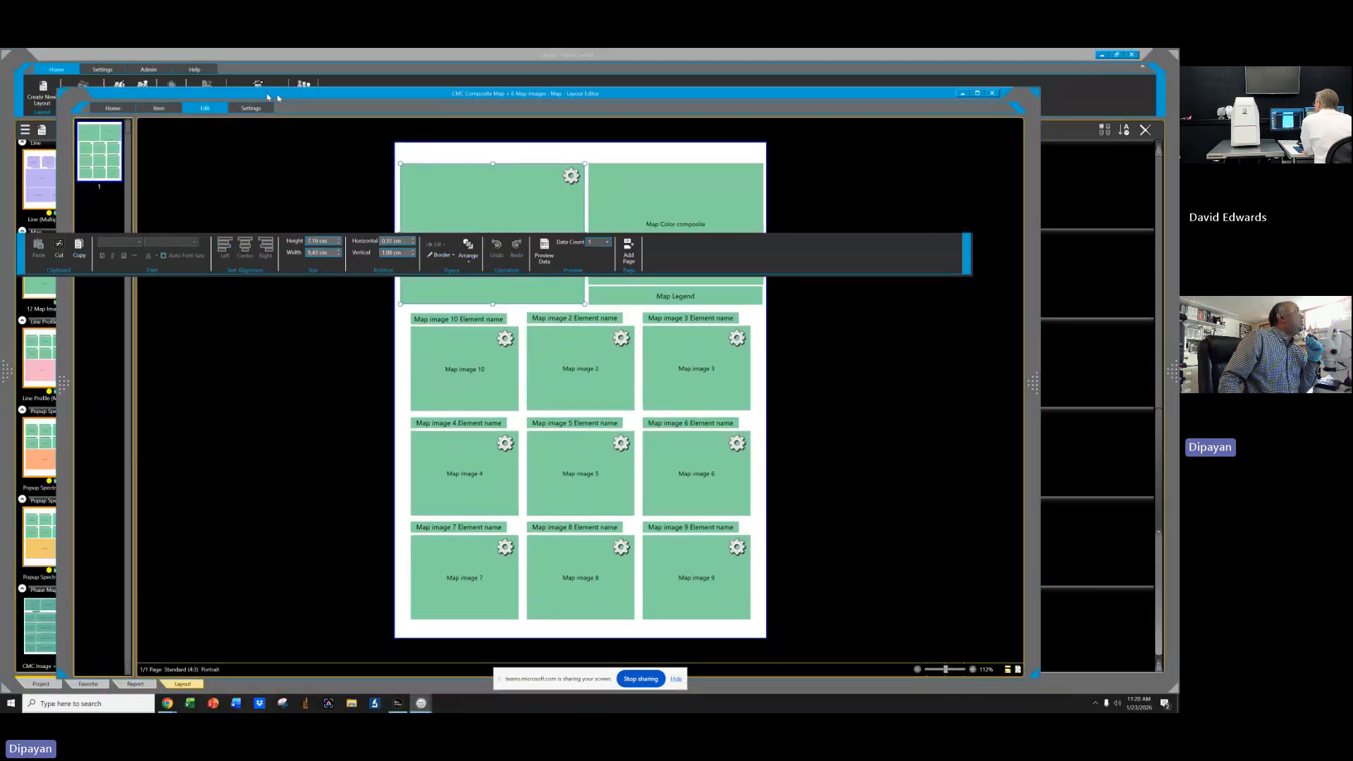
click(231, 109)
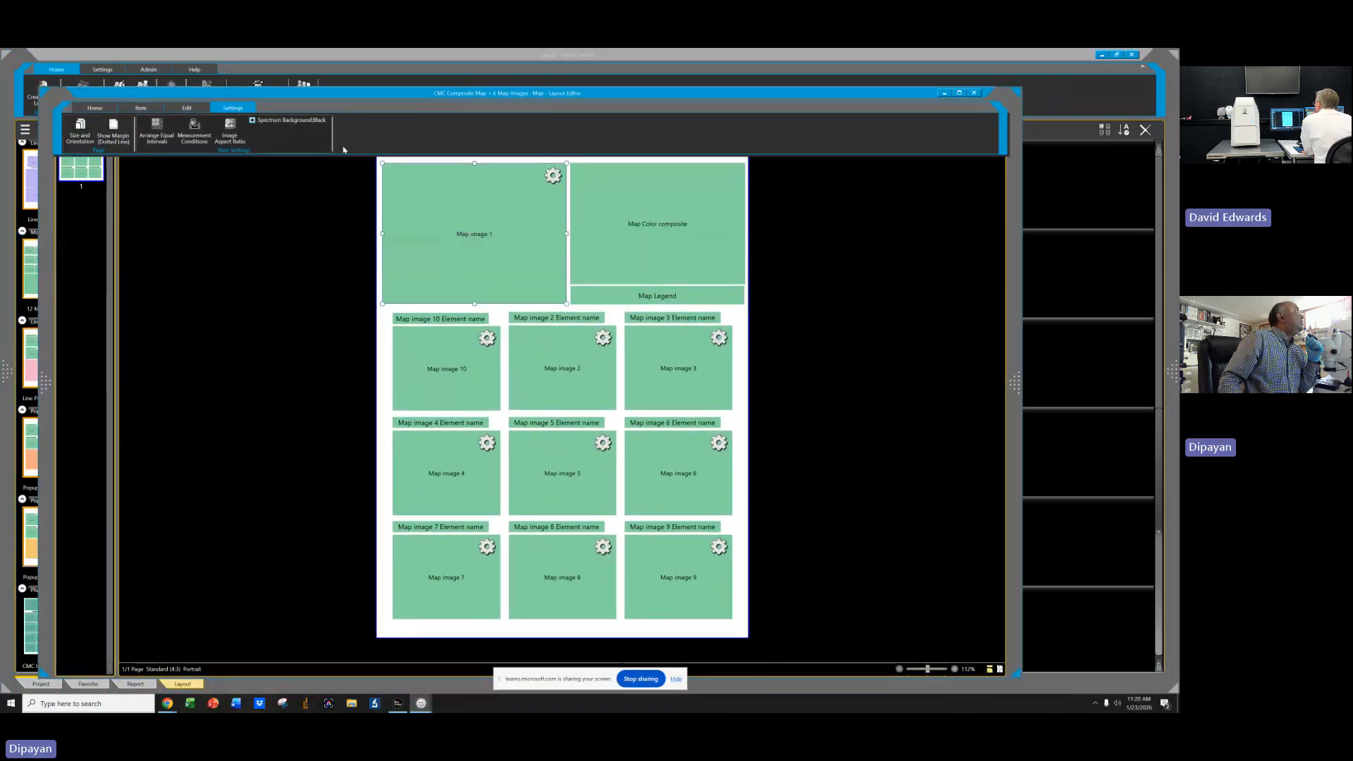
click(982, 93)
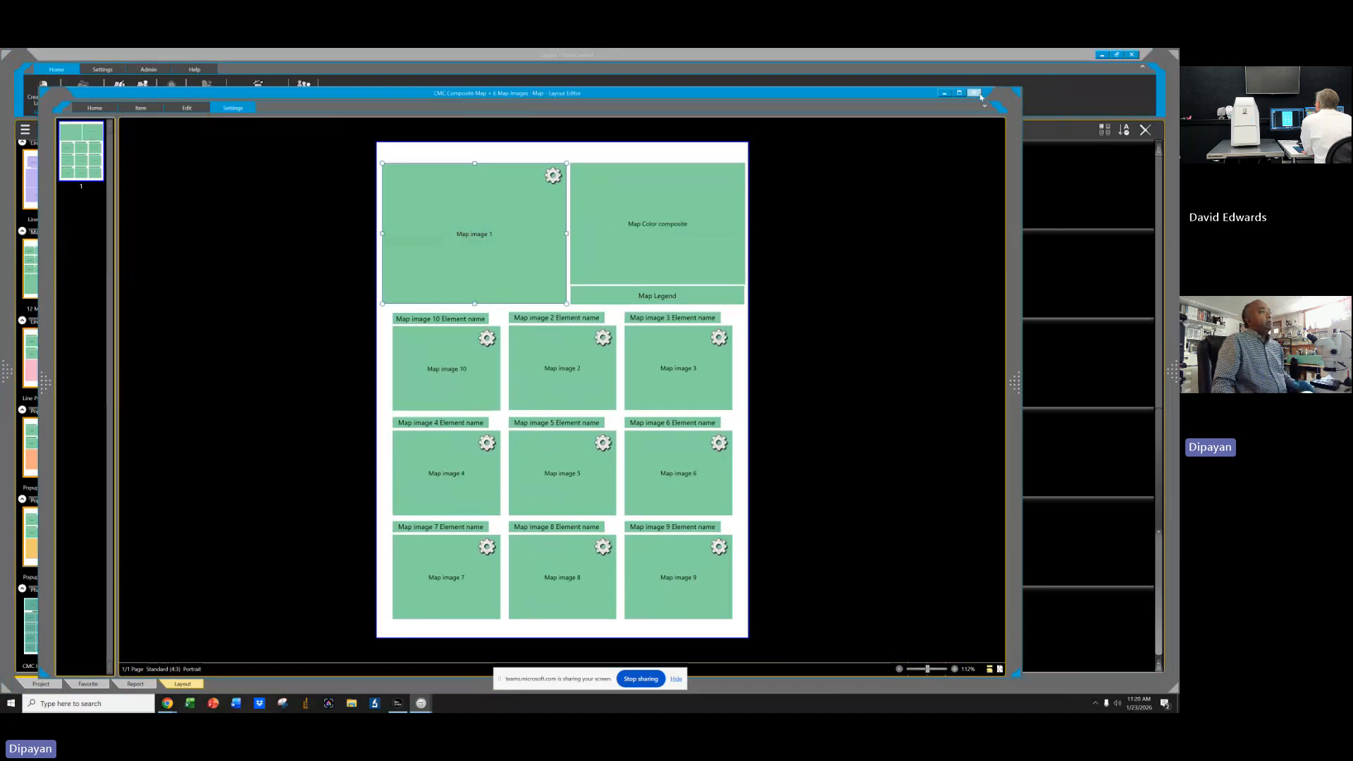
click(975, 93)
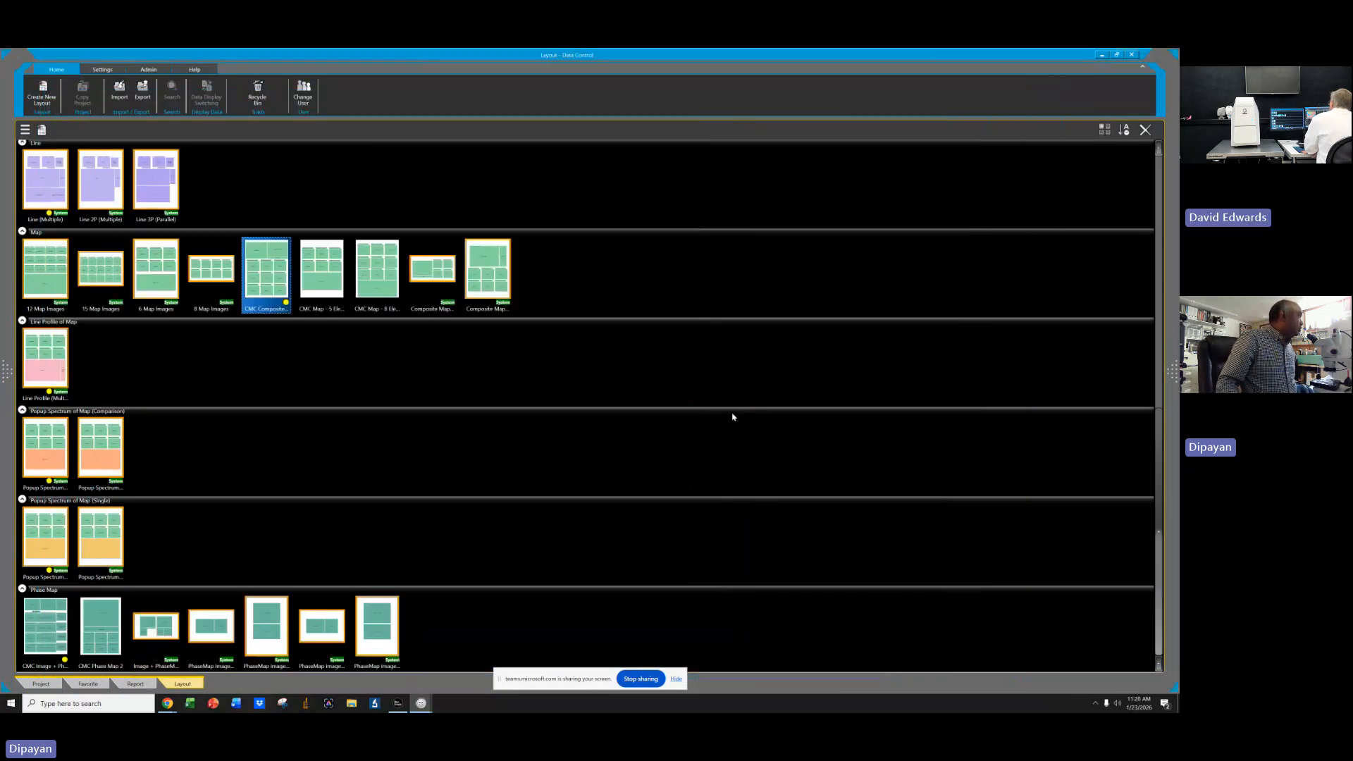
scroll(733, 416, up, 1)
scroll(734, 415, down, 1)
scroll(733, 413, up, 3)
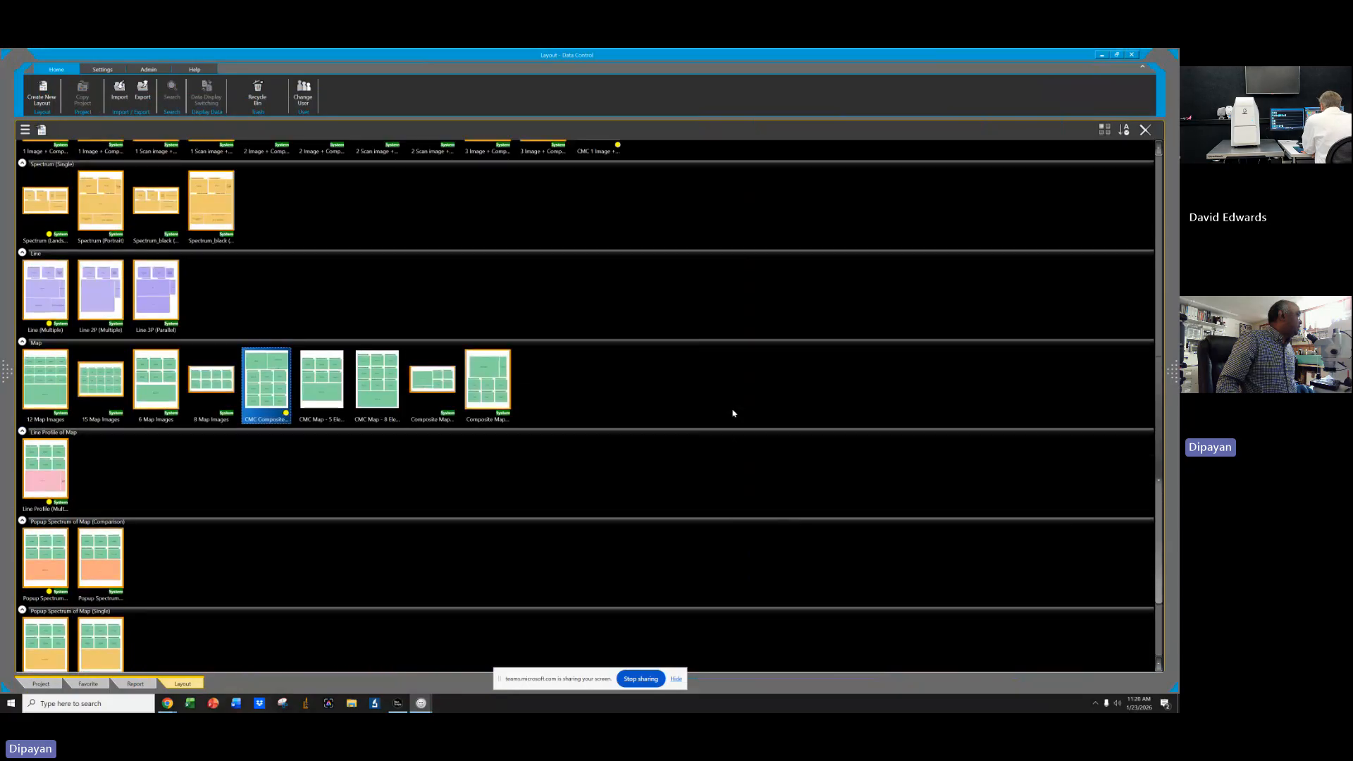
scroll(733, 409, up, 2)
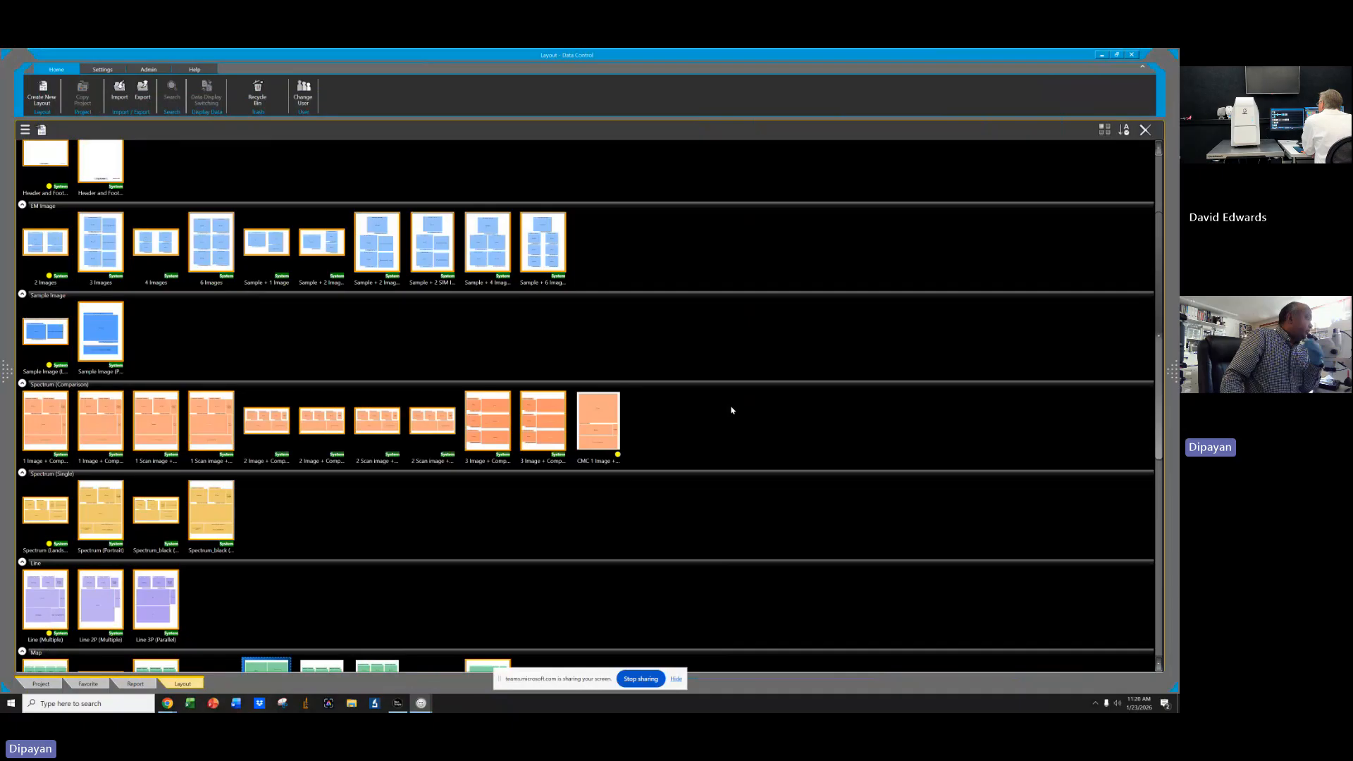
Open the MA Pyrrhotite-2002-Map-1 presentation from the MA Pyrrhotite - 2002 Home folder in Neoscope Results.
click(1101, 54)
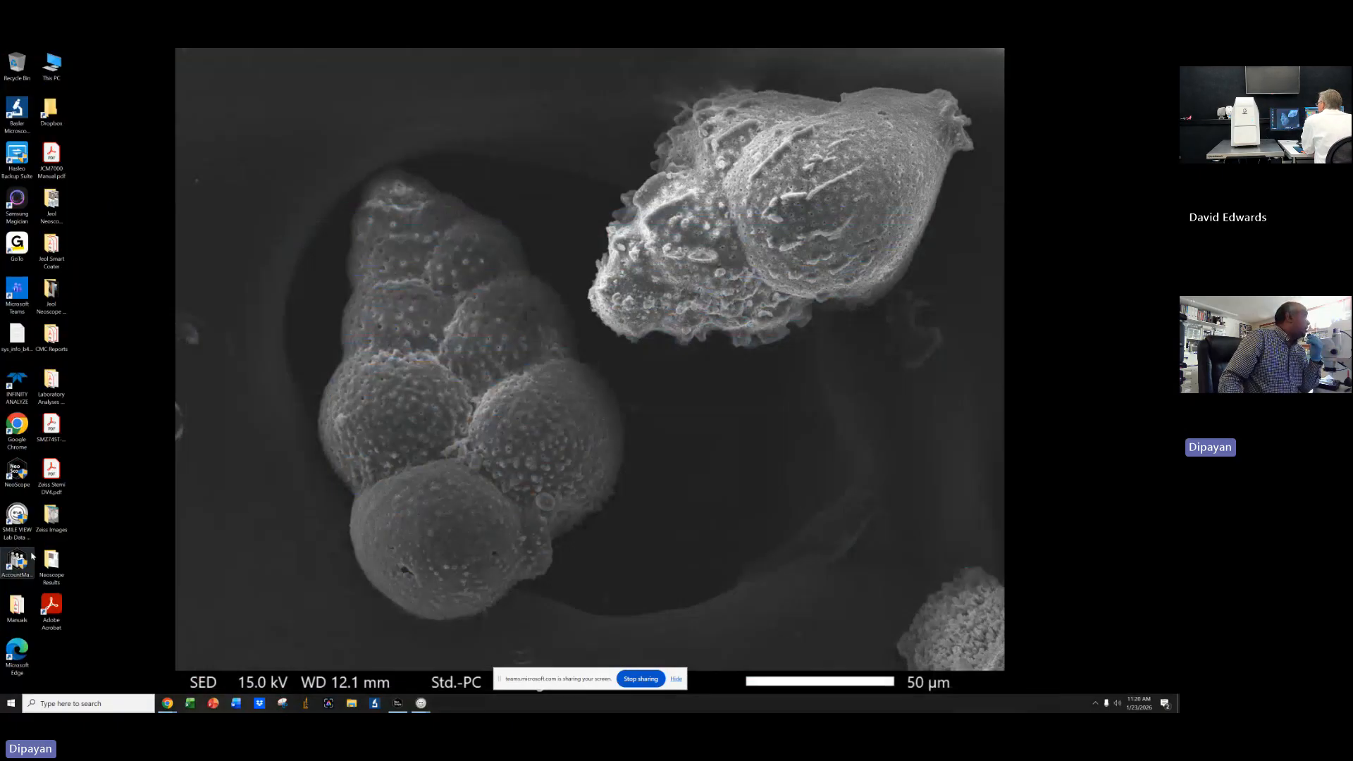
click(51, 564)
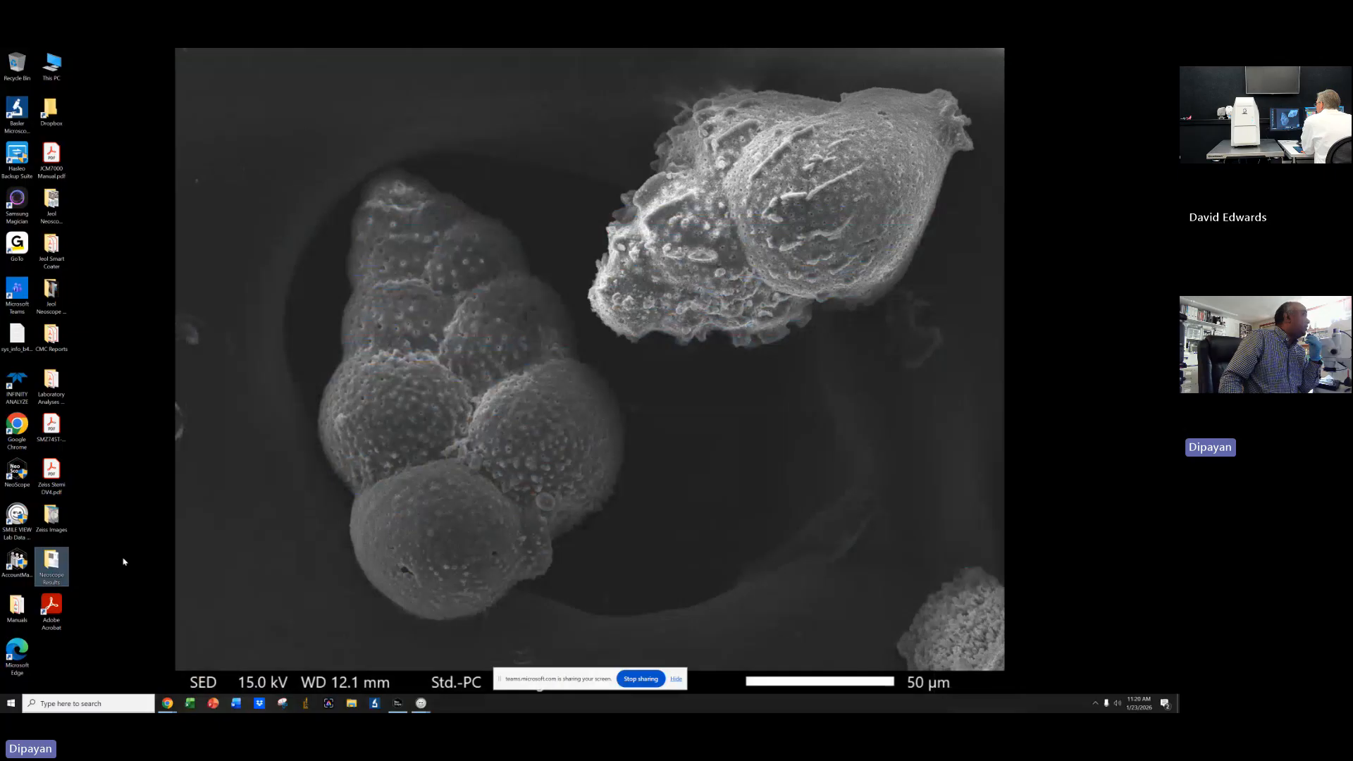
double_click(52, 562)
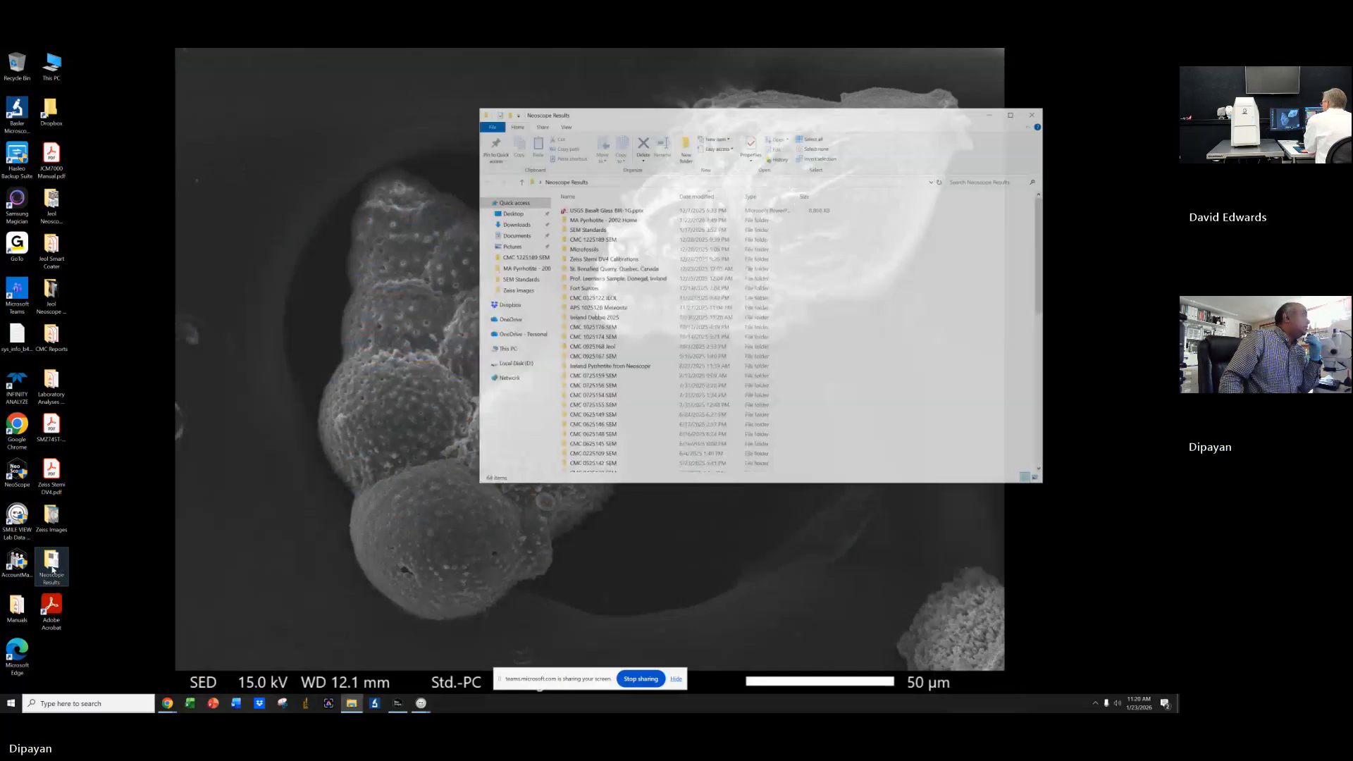
click(618, 220)
double_click(618, 220)
double_click(620, 231)
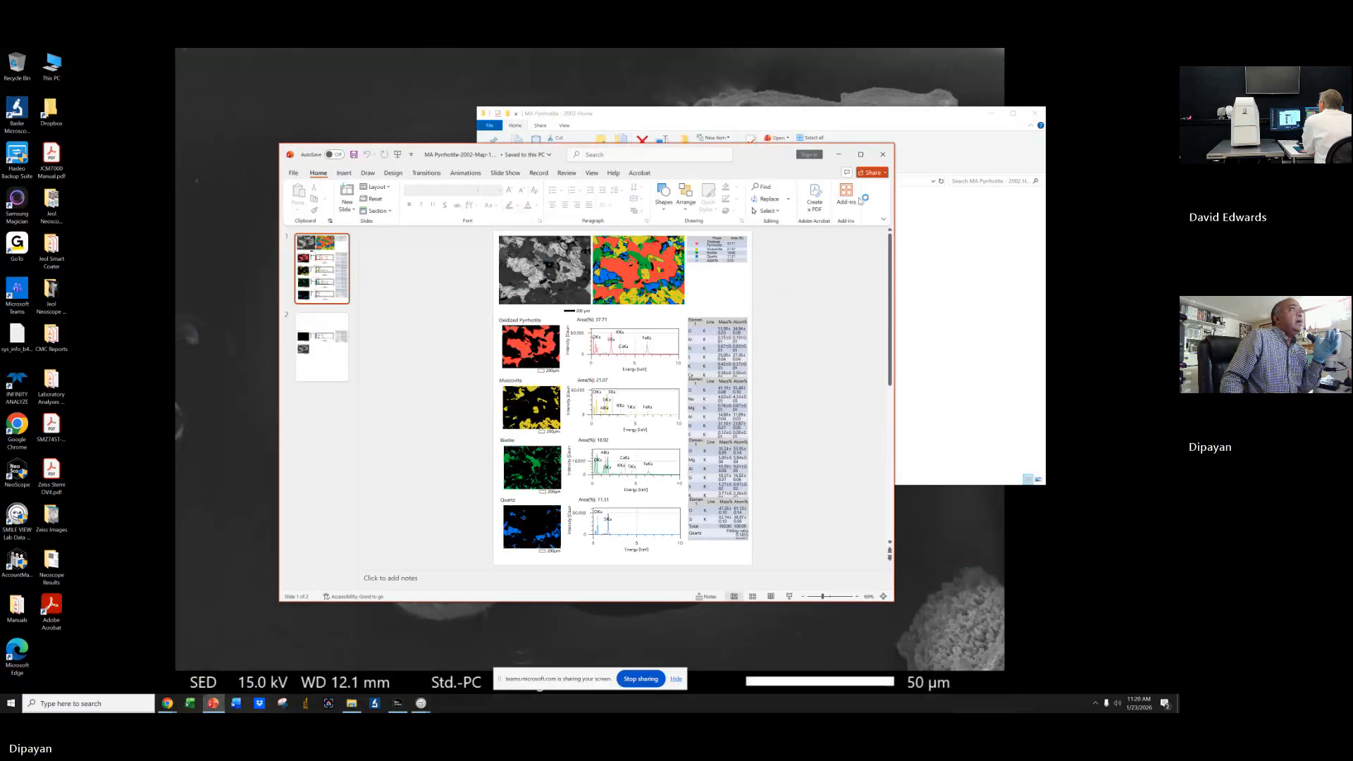
Close that presentation and open MA Pyrrhotite-2002-Map-2 in a maximized window.
click(885, 158)
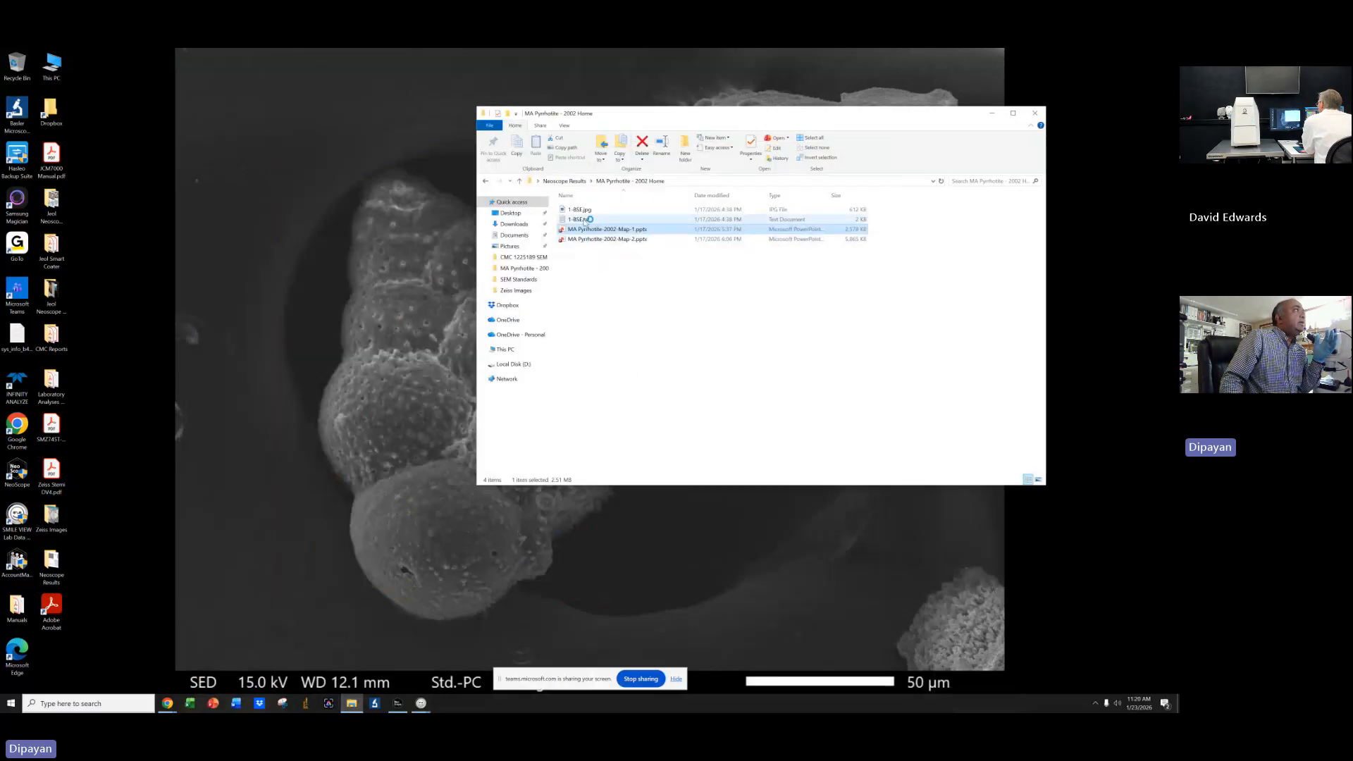
double_click(596, 239)
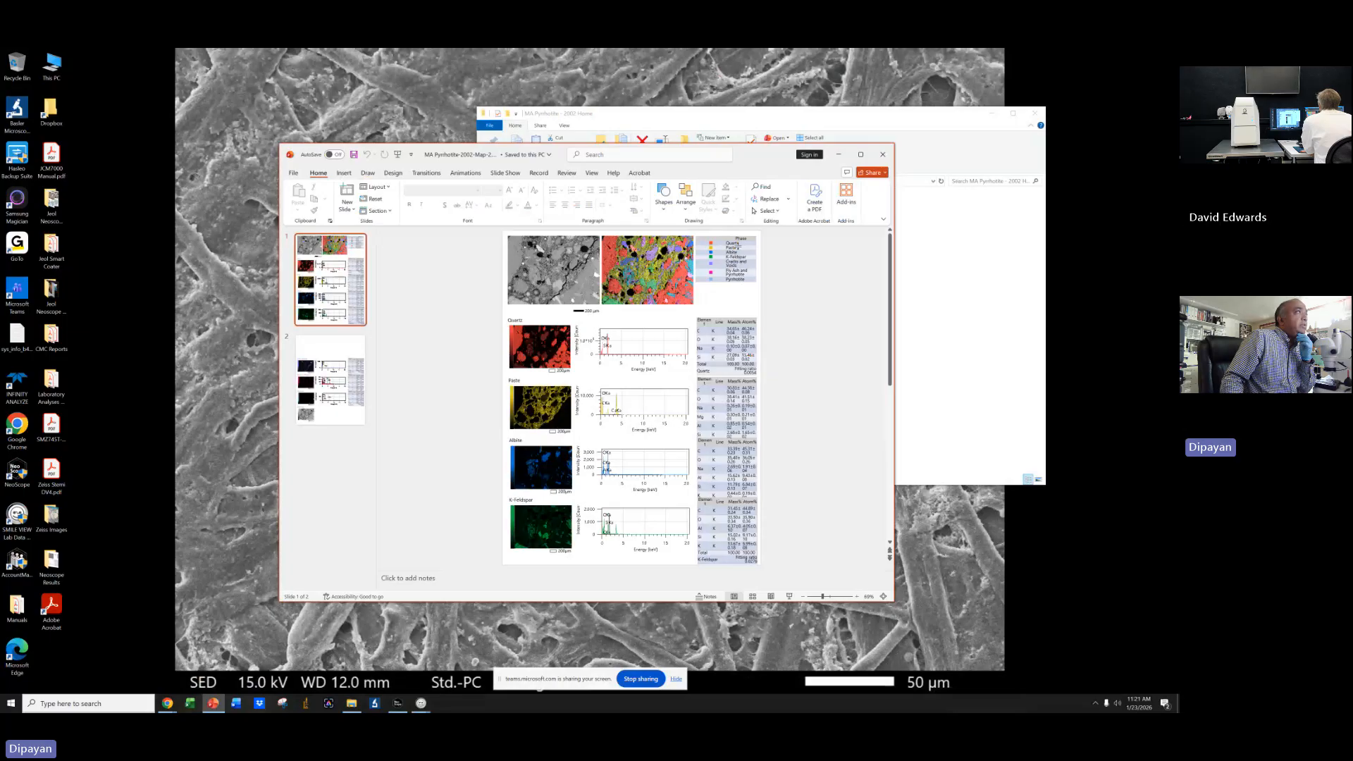
click(861, 155)
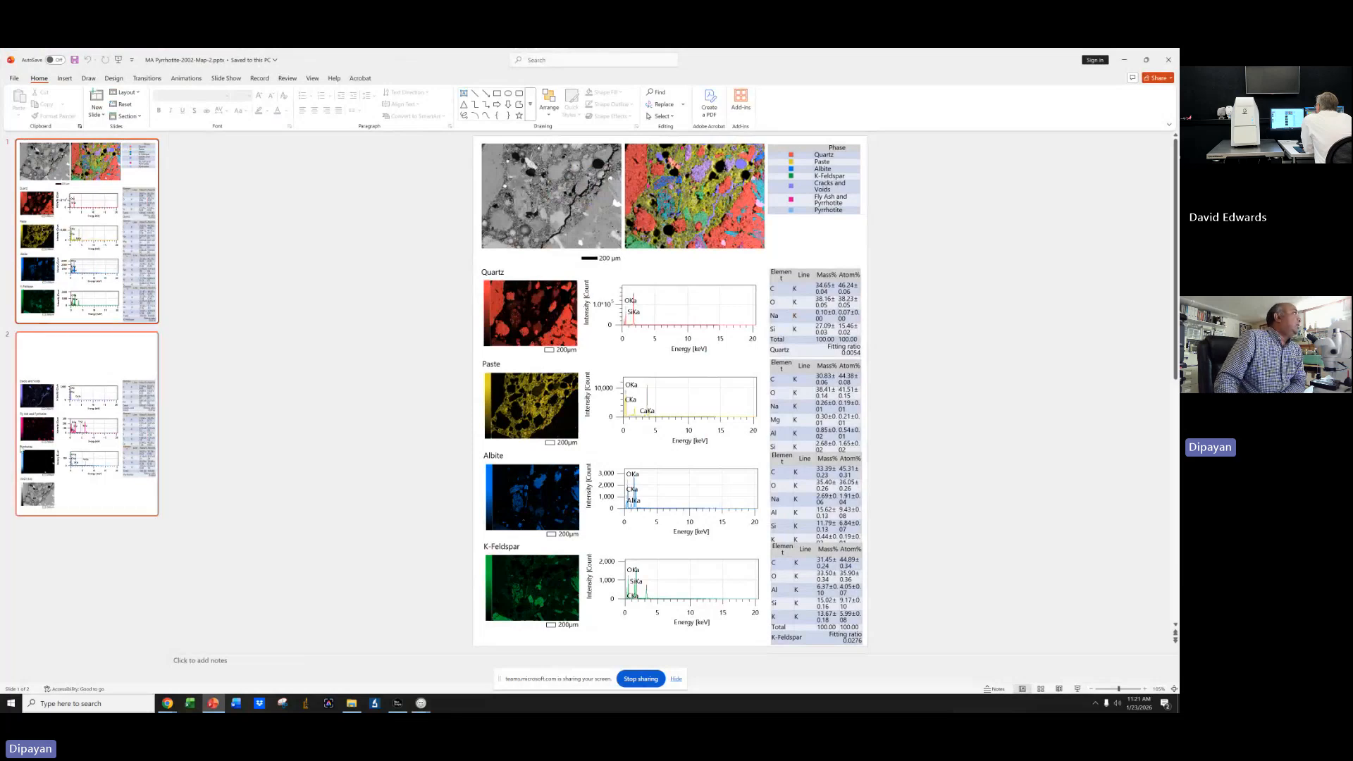
Close that presentation and open the CMC 1025176-2 presentation from the CMC 1025176 SEM folder in Neoscope Results.
click(1171, 60)
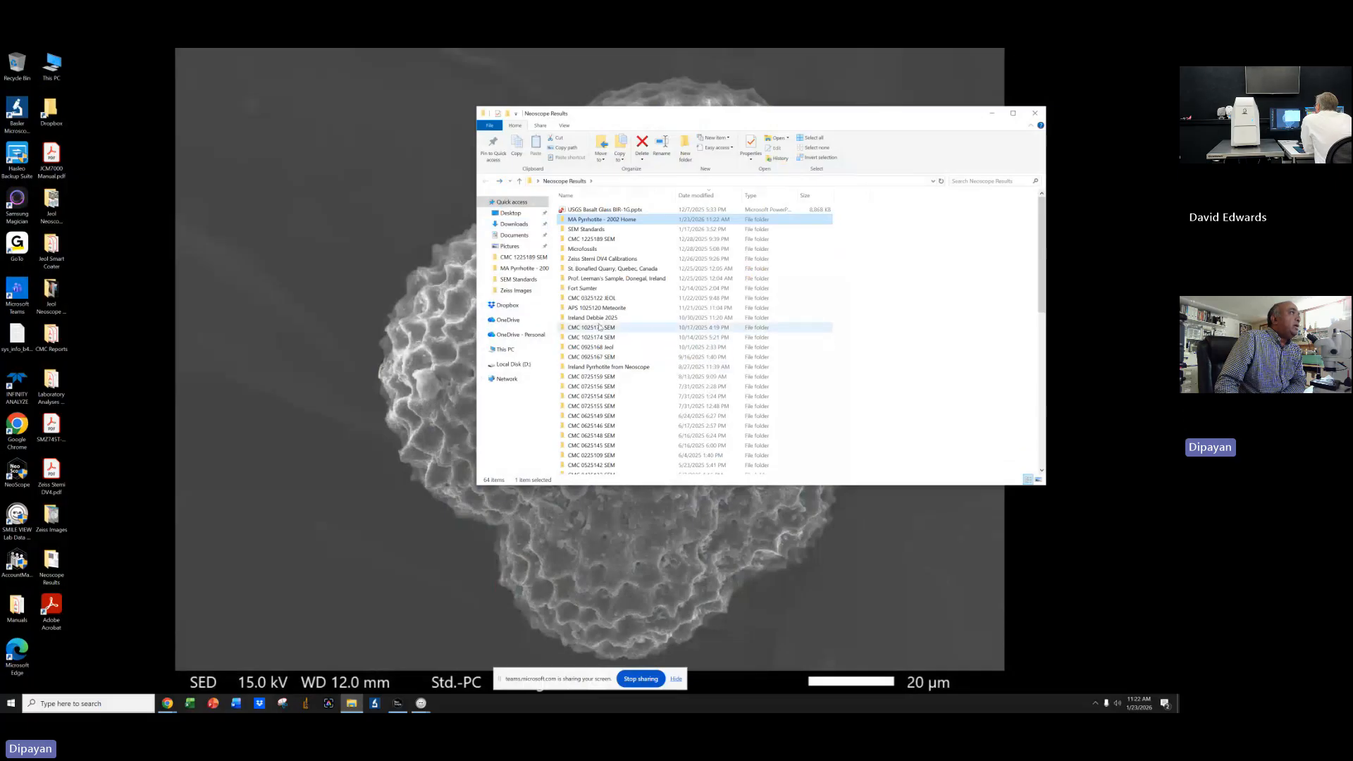
double_click(592, 328)
double_click(596, 219)
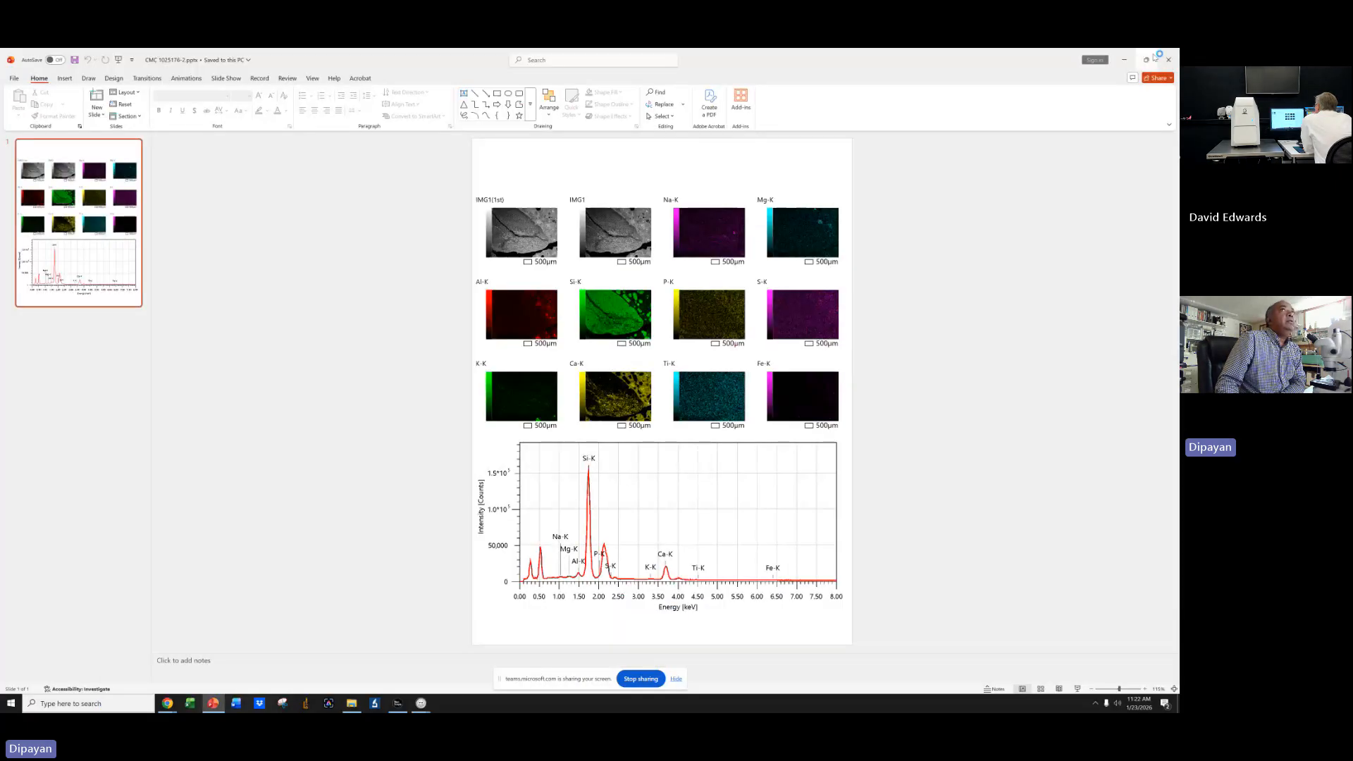
Open and close the CMC 1025176-1, -3 and -4 presentations in turn to compare their element maps.
click(1169, 60)
double_click(595, 210)
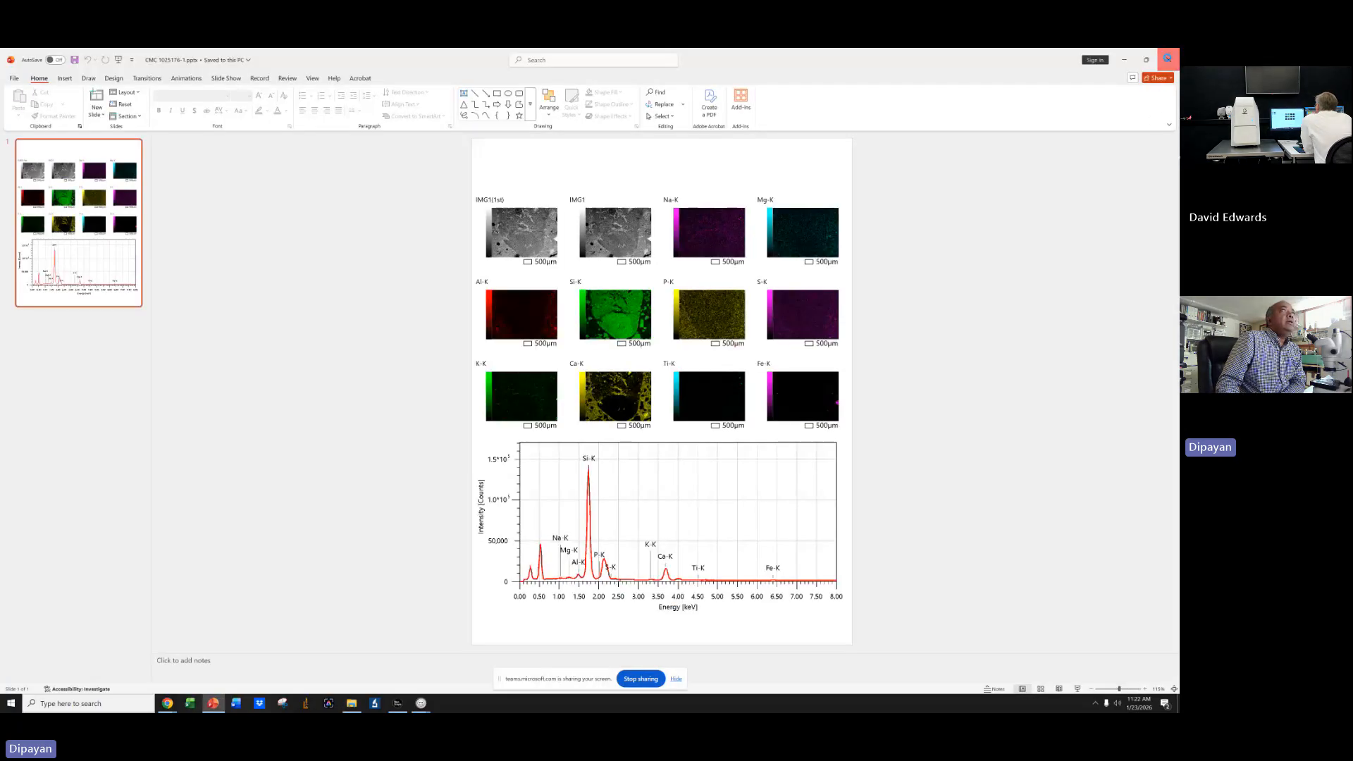
click(1169, 59)
double_click(591, 230)
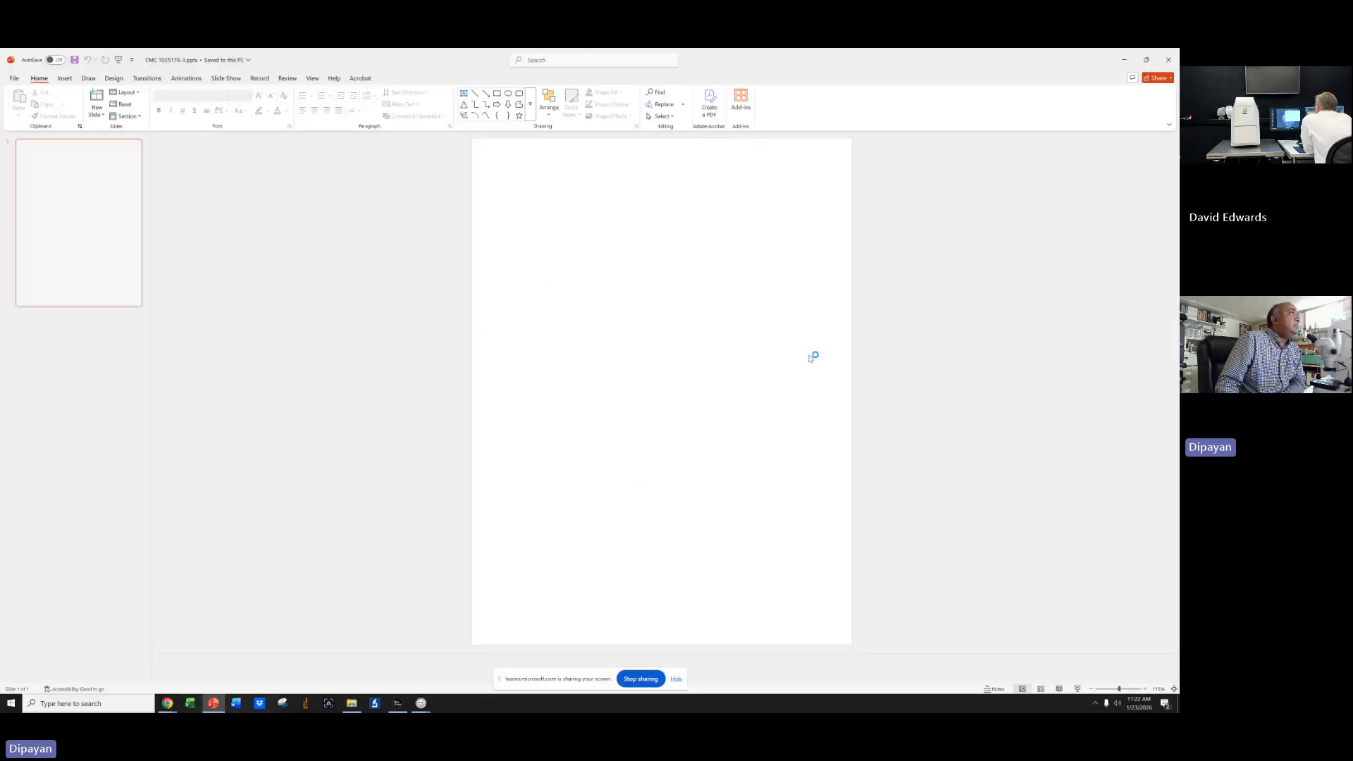
click(1166, 60)
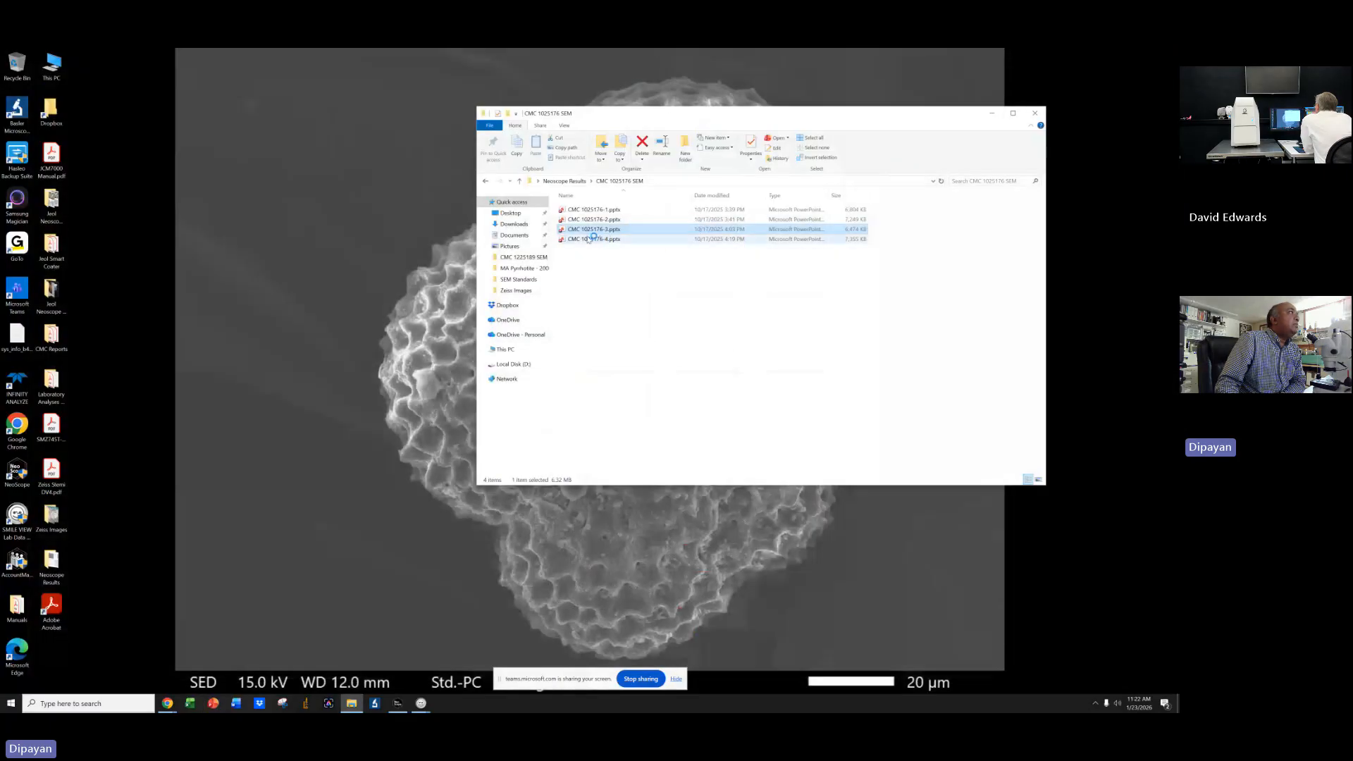
double_click(591, 240)
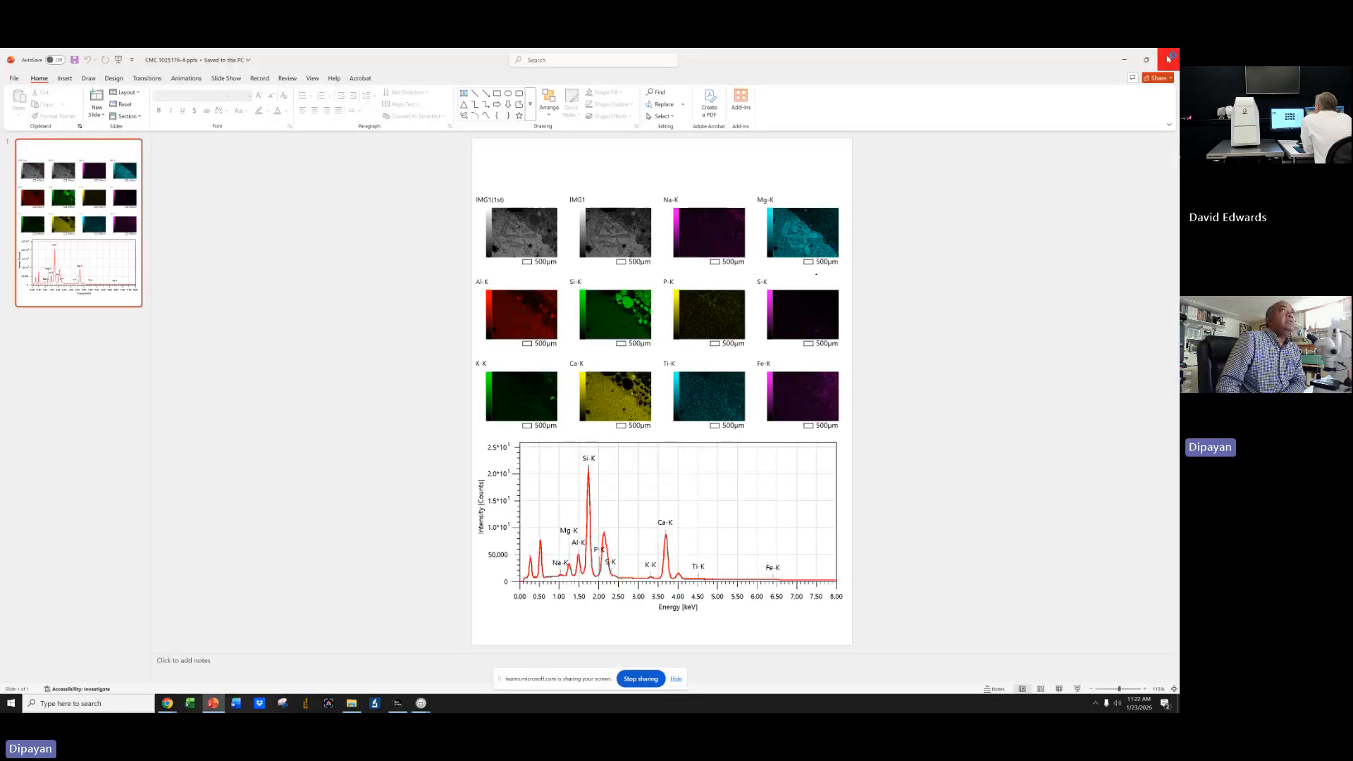
click(1169, 60)
Open the CMC 1025174 SEM folder, briefly open CMC 1025174-1, then open the CMC 1025174-2 presentation.
click(486, 181)
click(576, 338)
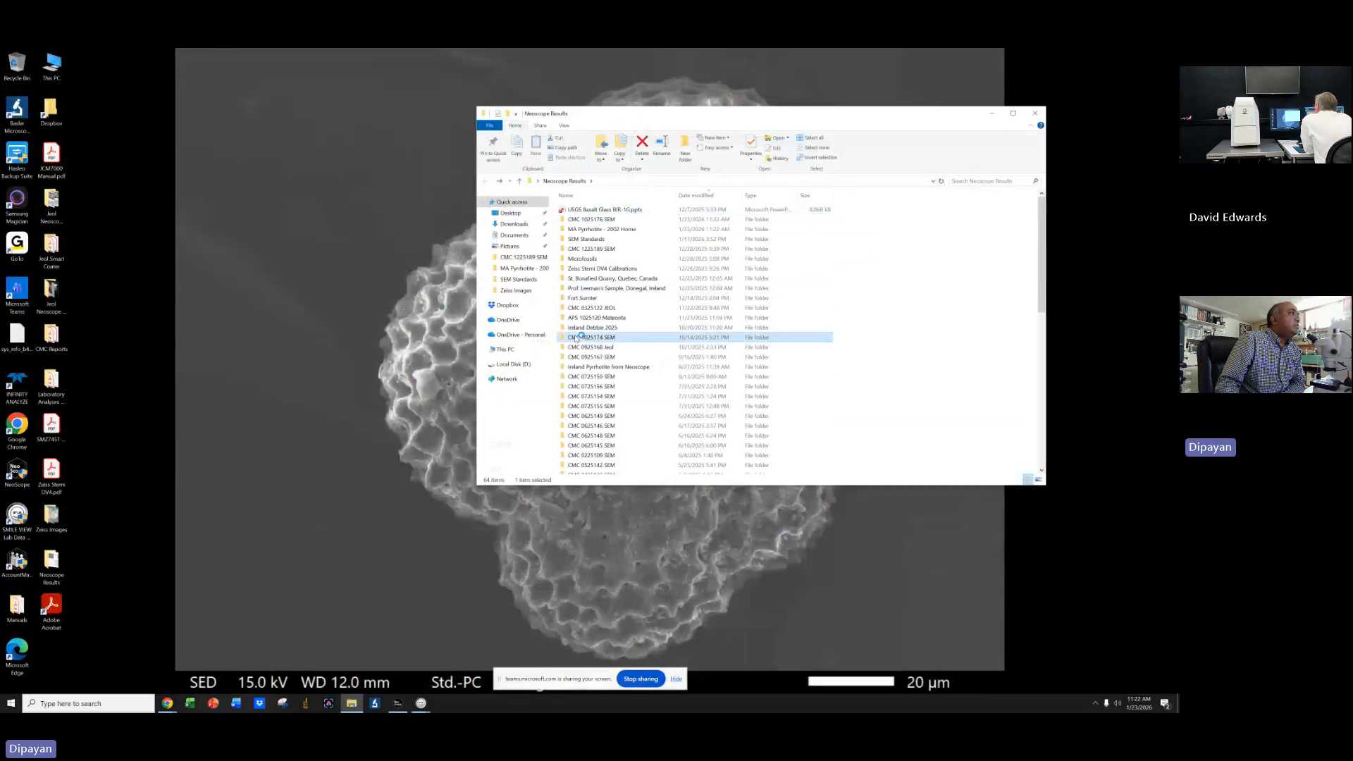
double_click(577, 338)
double_click(590, 209)
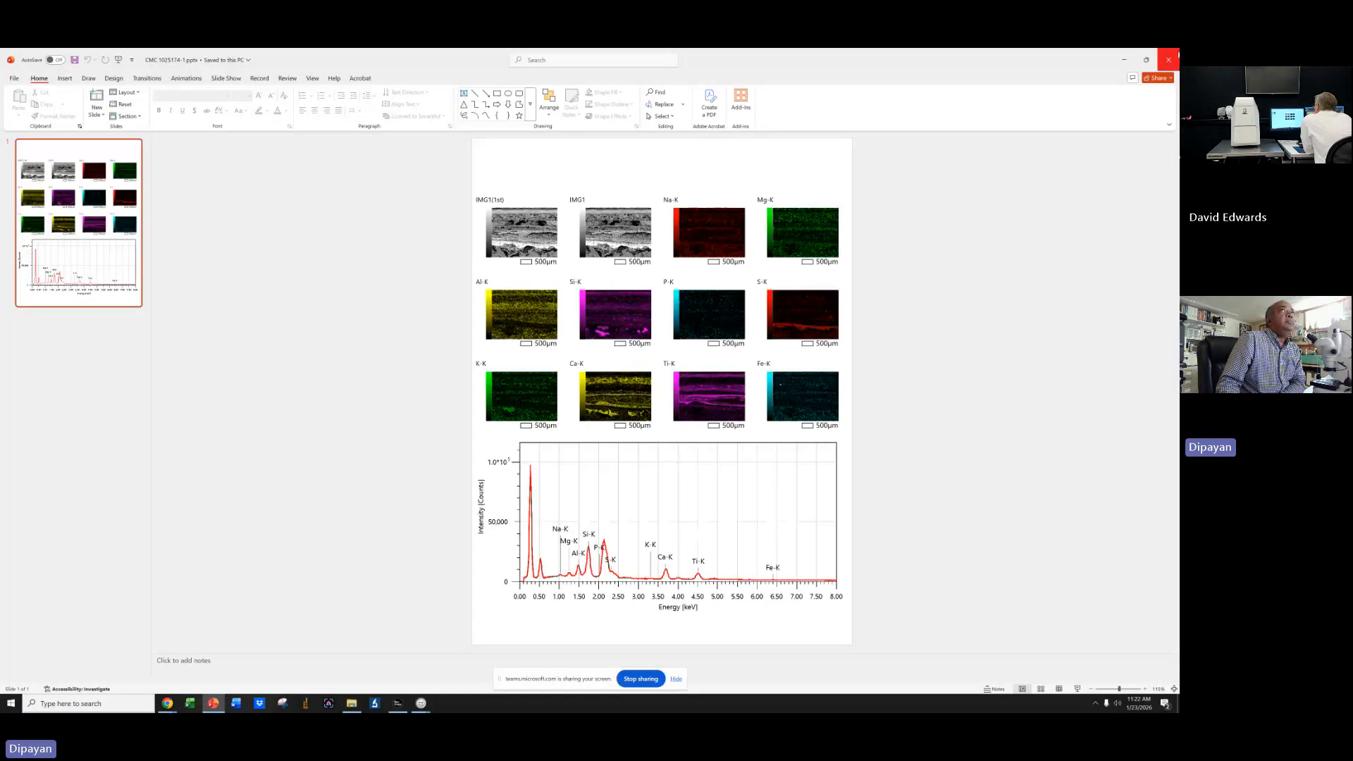
click(1176, 56)
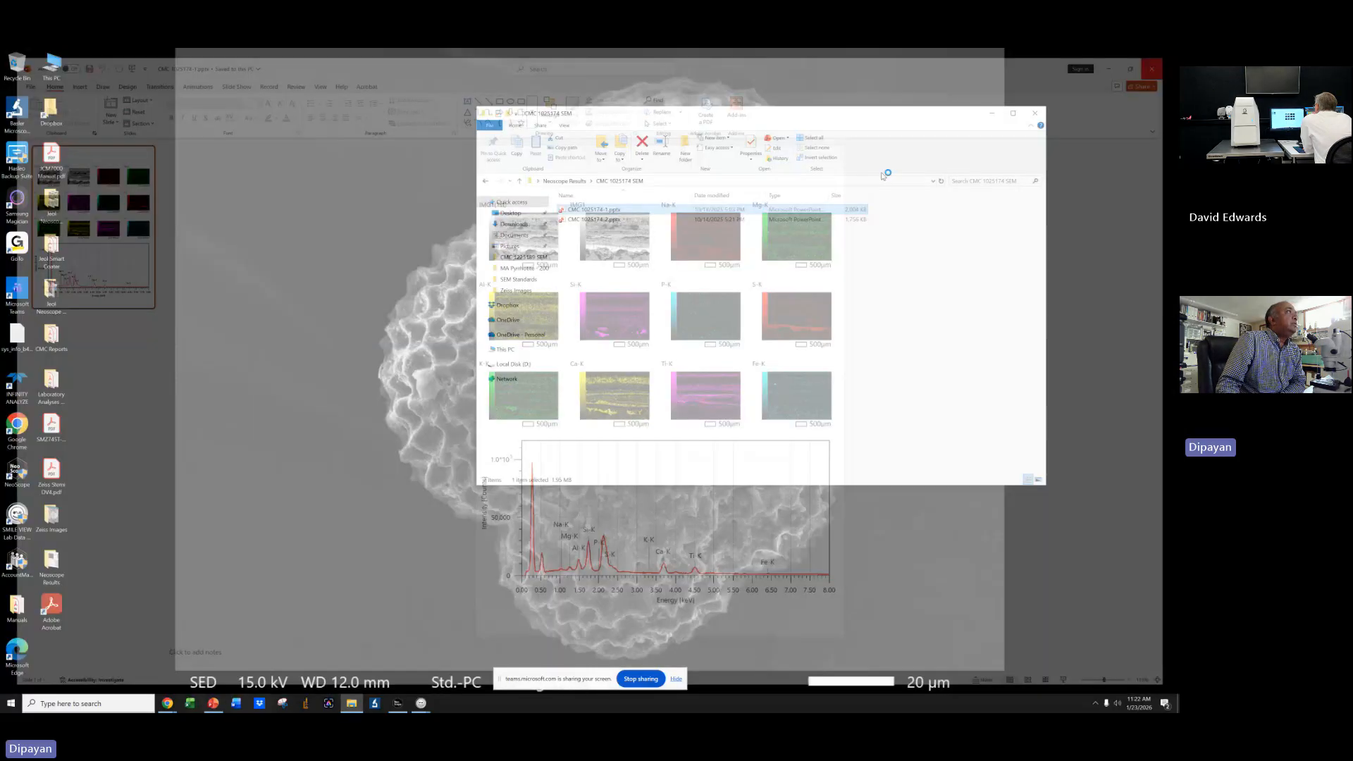
double_click(606, 221)
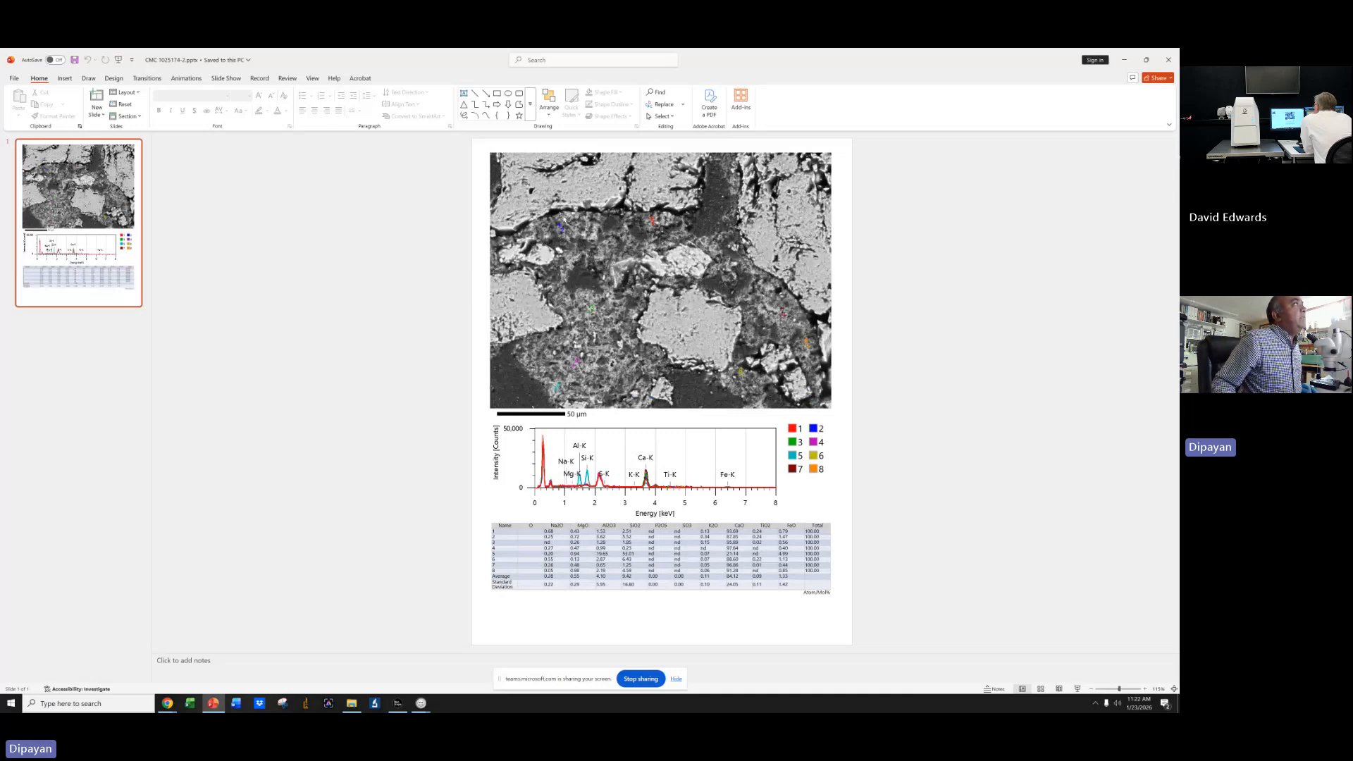
Add an oval callout labelled 2 on the micrograph, pointing to analysis point 2.
click(530, 116)
click(486, 439)
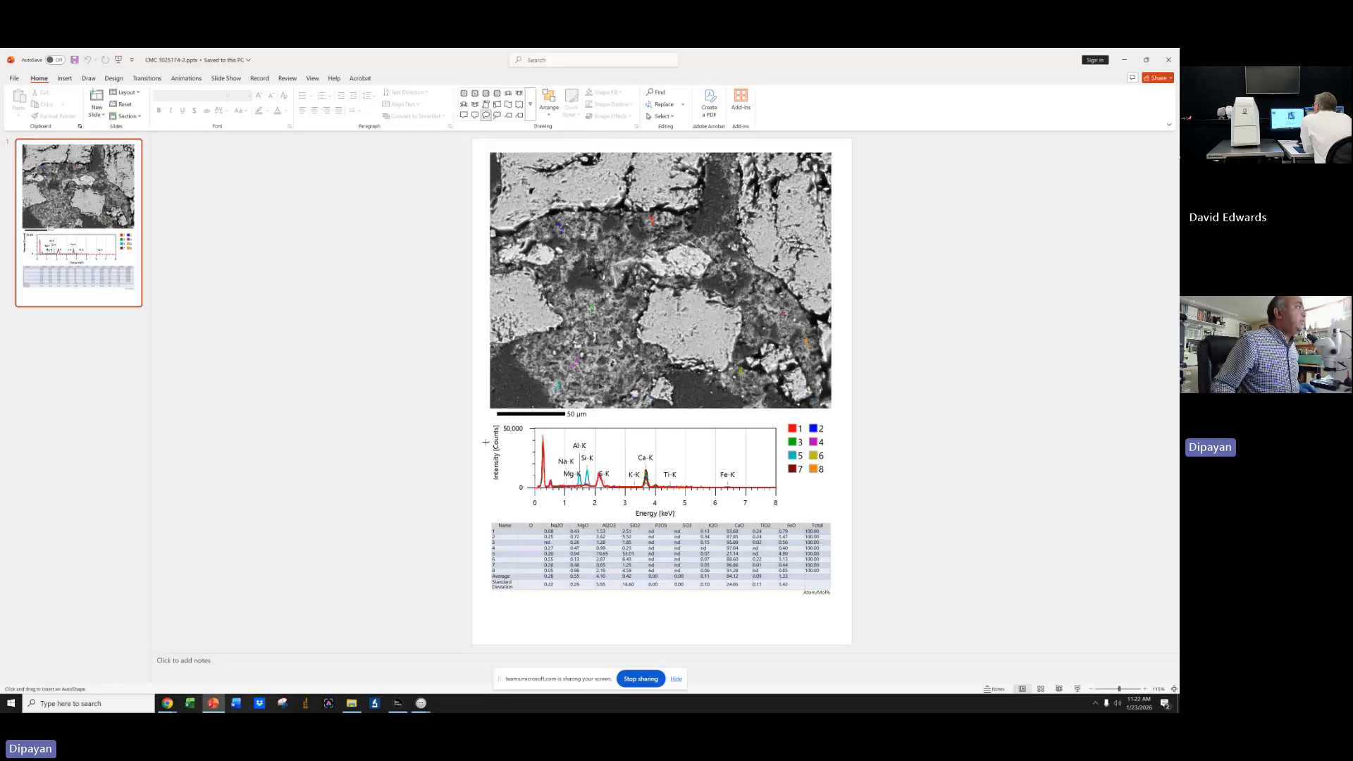
drag(531, 260, 567, 295)
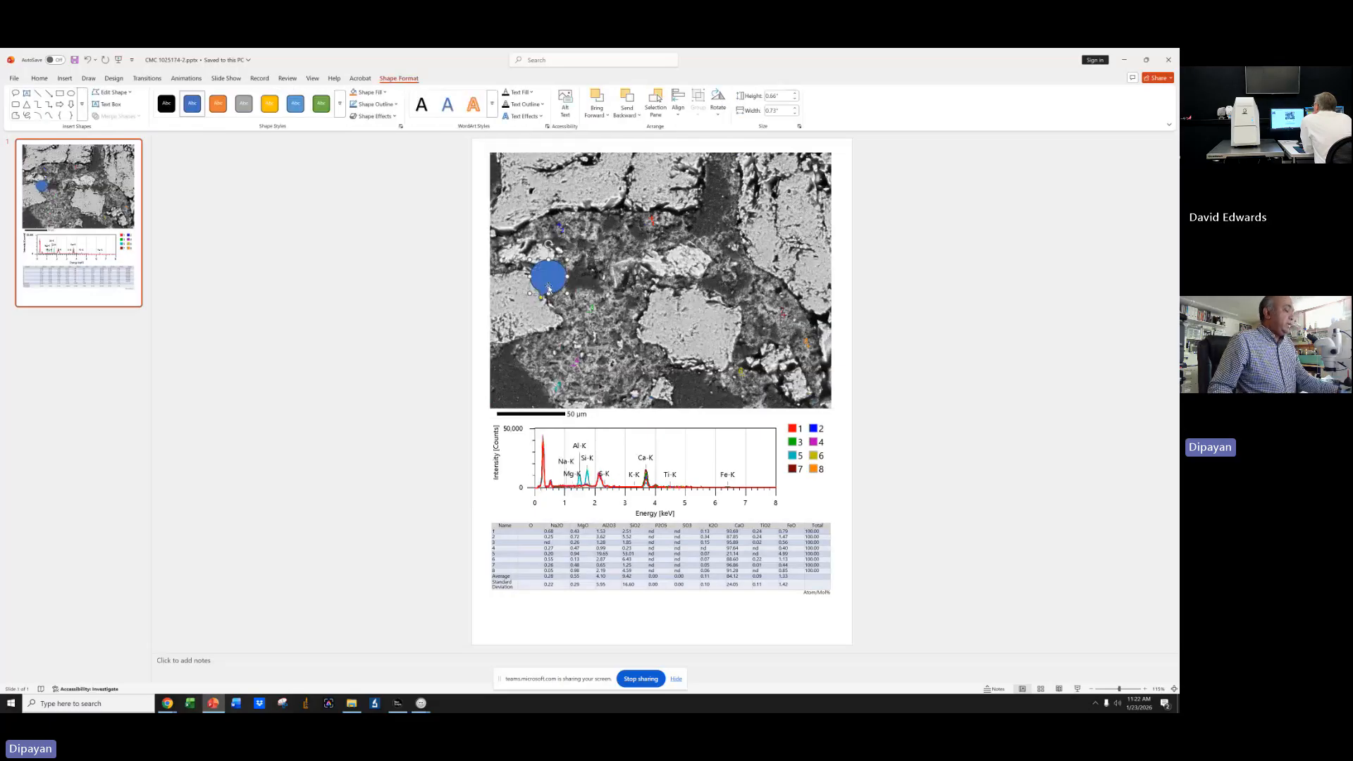
right_click(558, 279)
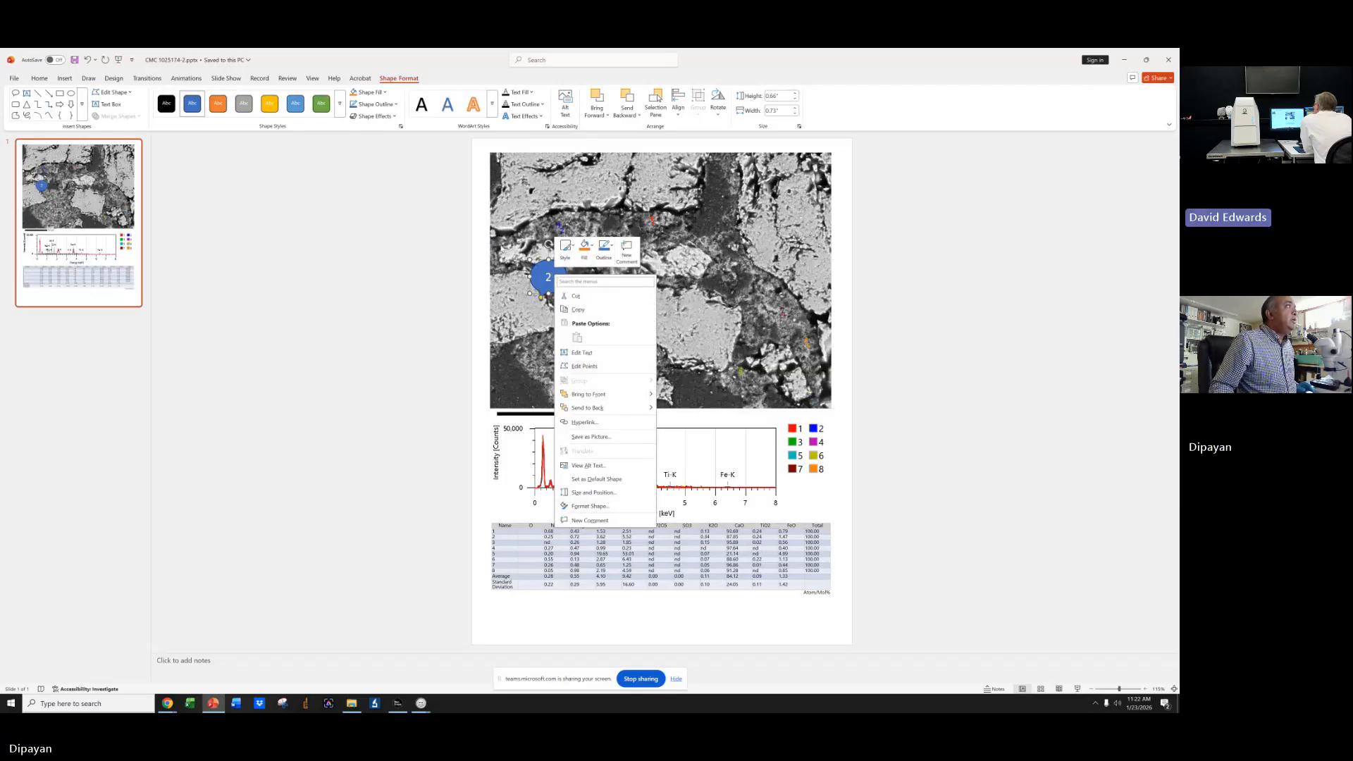
key(Escape)
drag(552, 268, 557, 228)
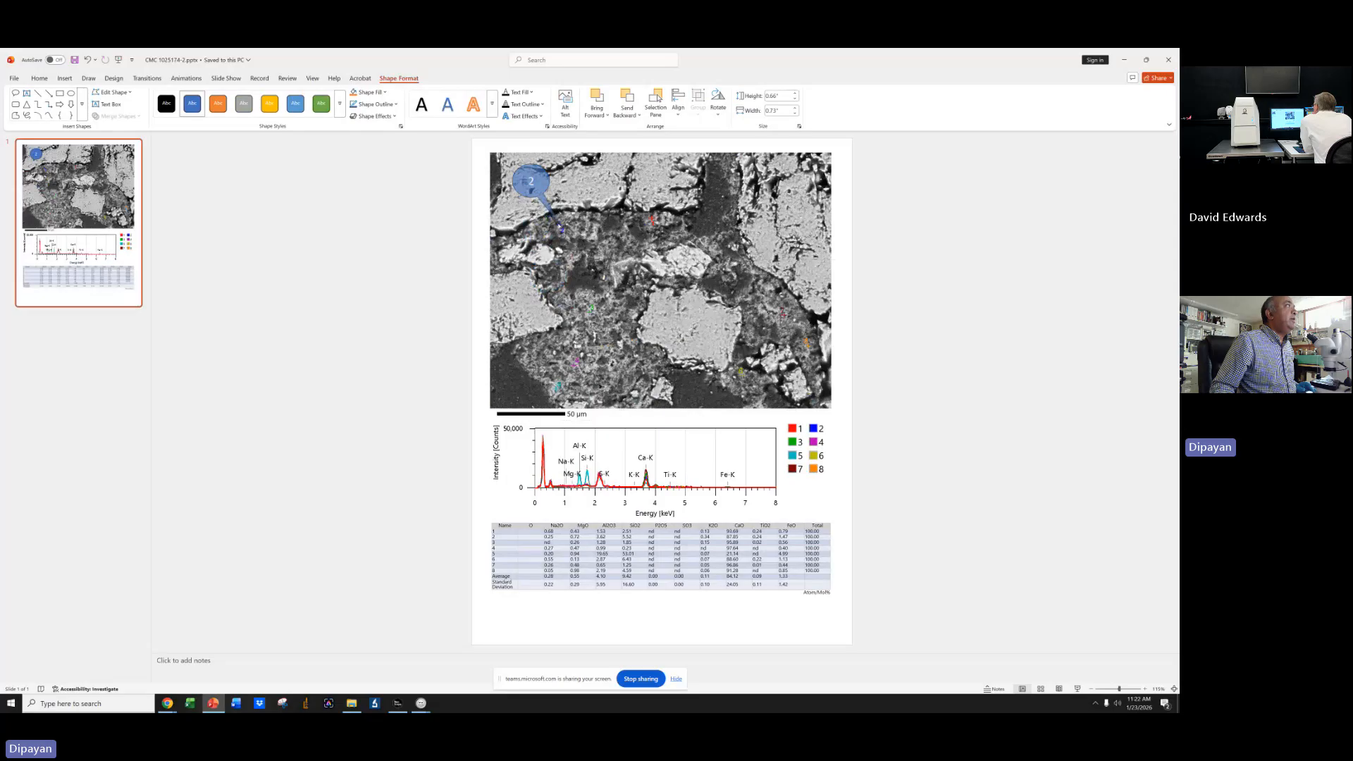
click(443, 232)
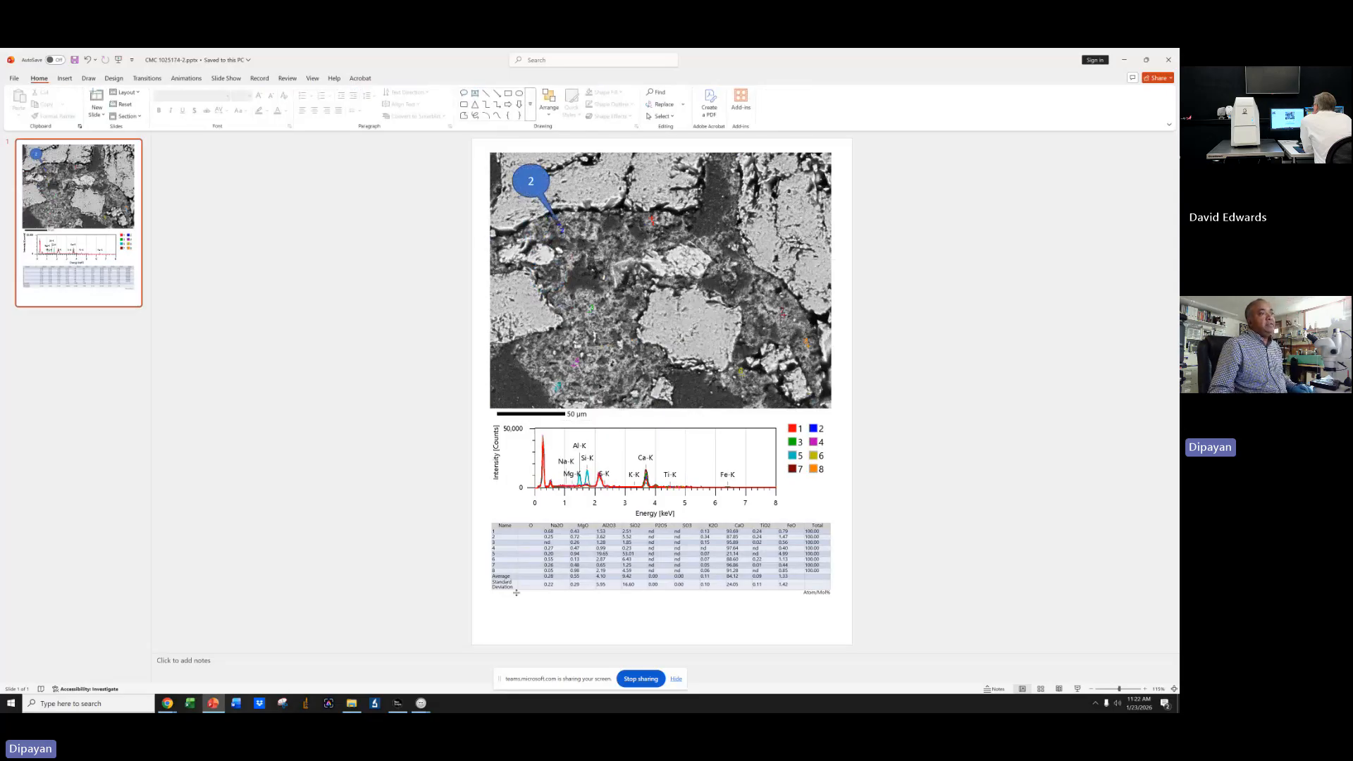
Delete the spectrum chart and move the results table up directly beneath the image.
drag(417, 410, 918, 520)
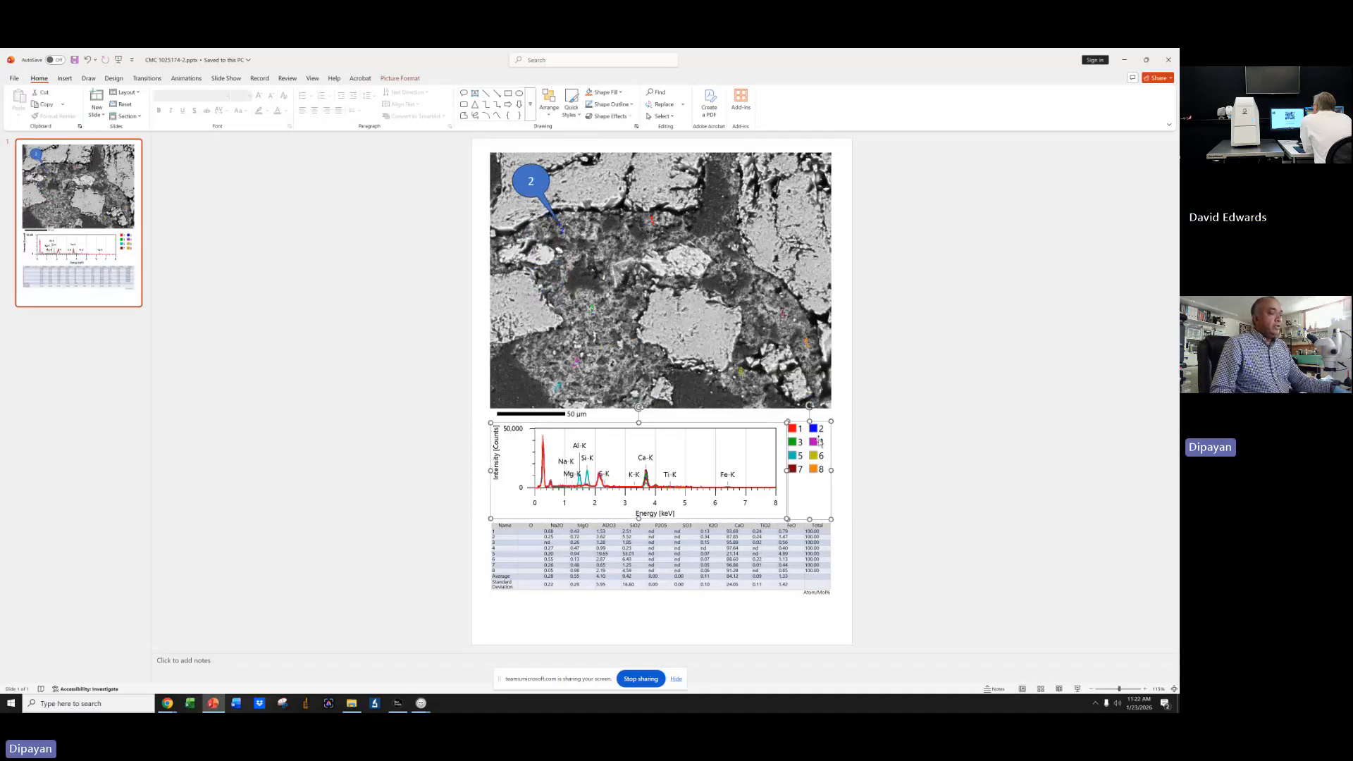
key(Delete)
click(633, 521)
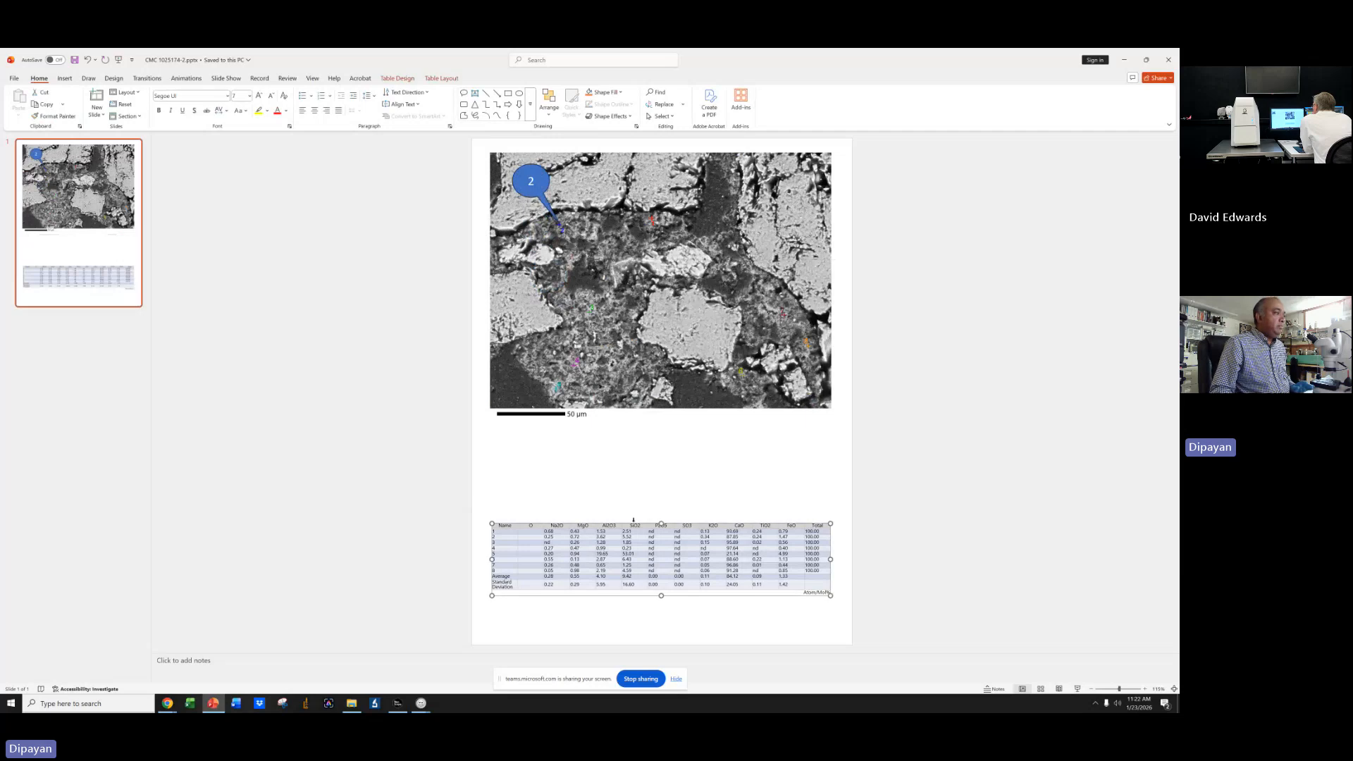
drag(643, 523, 640, 429)
click(736, 544)
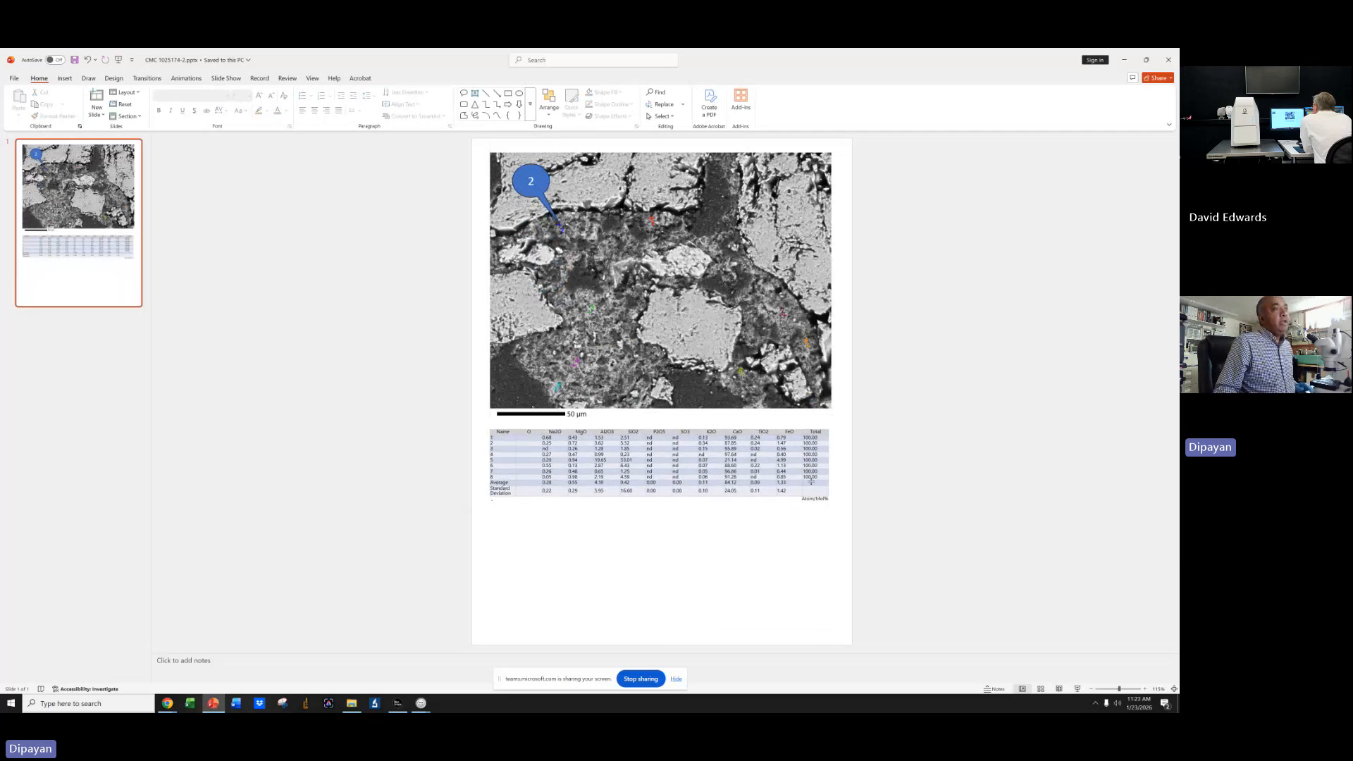
Delete the Average and Standard Deviation rows from the results table.
click(813, 432)
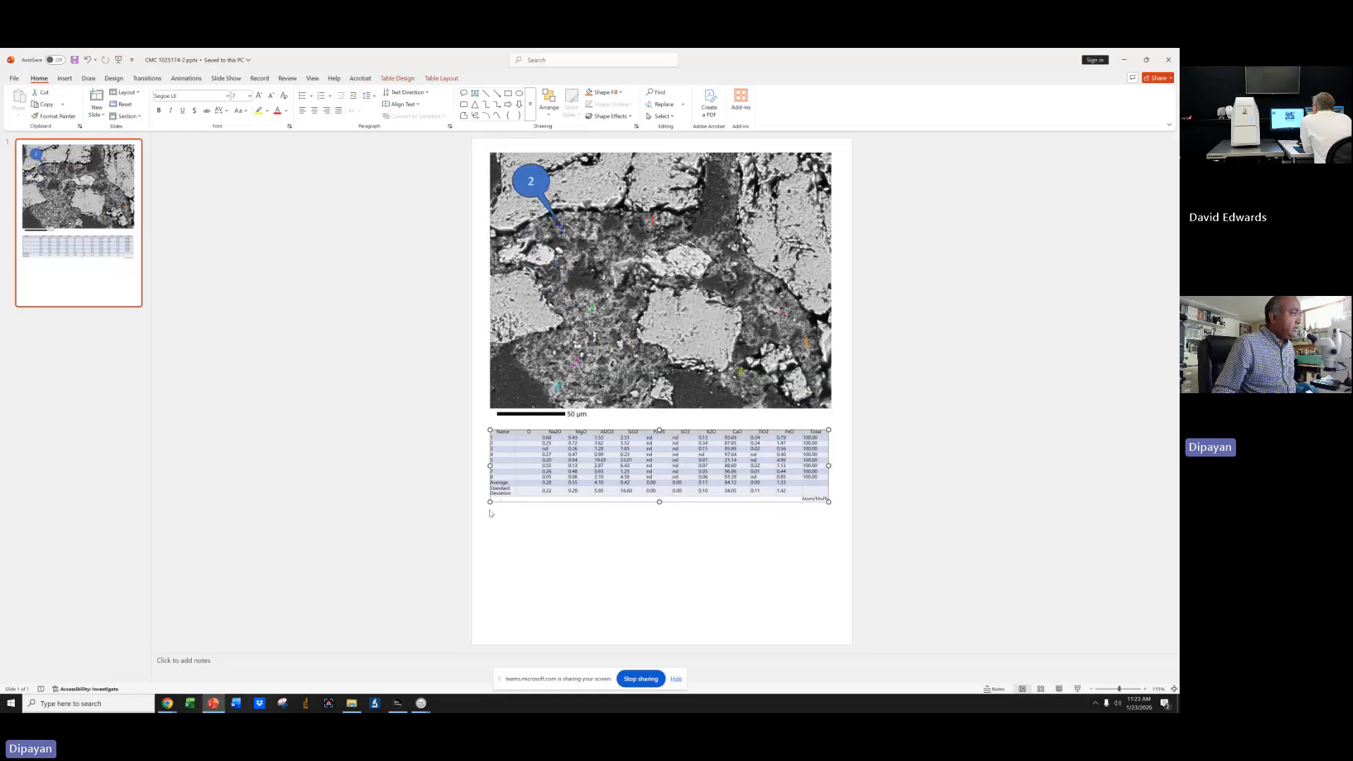
mouse_move(490, 502)
mouse_down()
mouse_move(447, 530)
mouse_move(634, 513)
mouse_move(827, 526)
mouse_up()
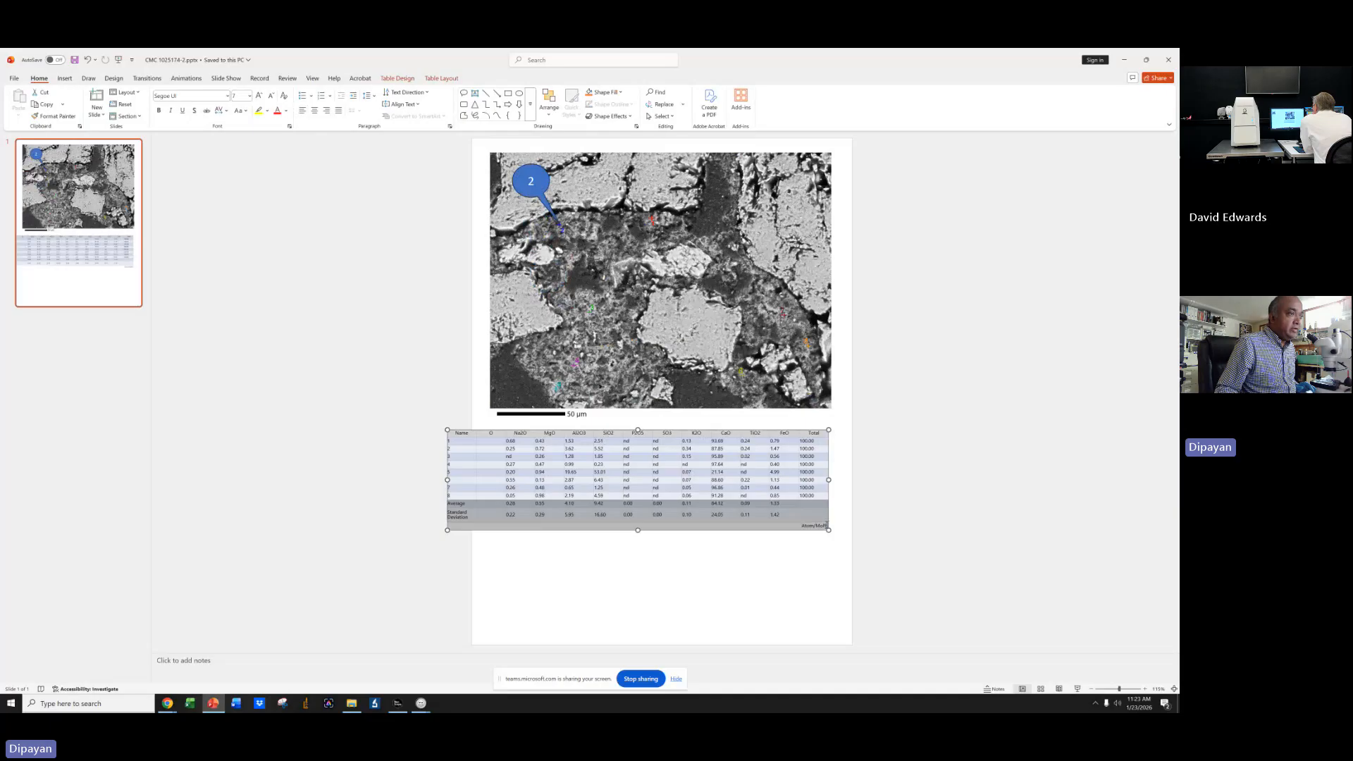
right_click(808, 506)
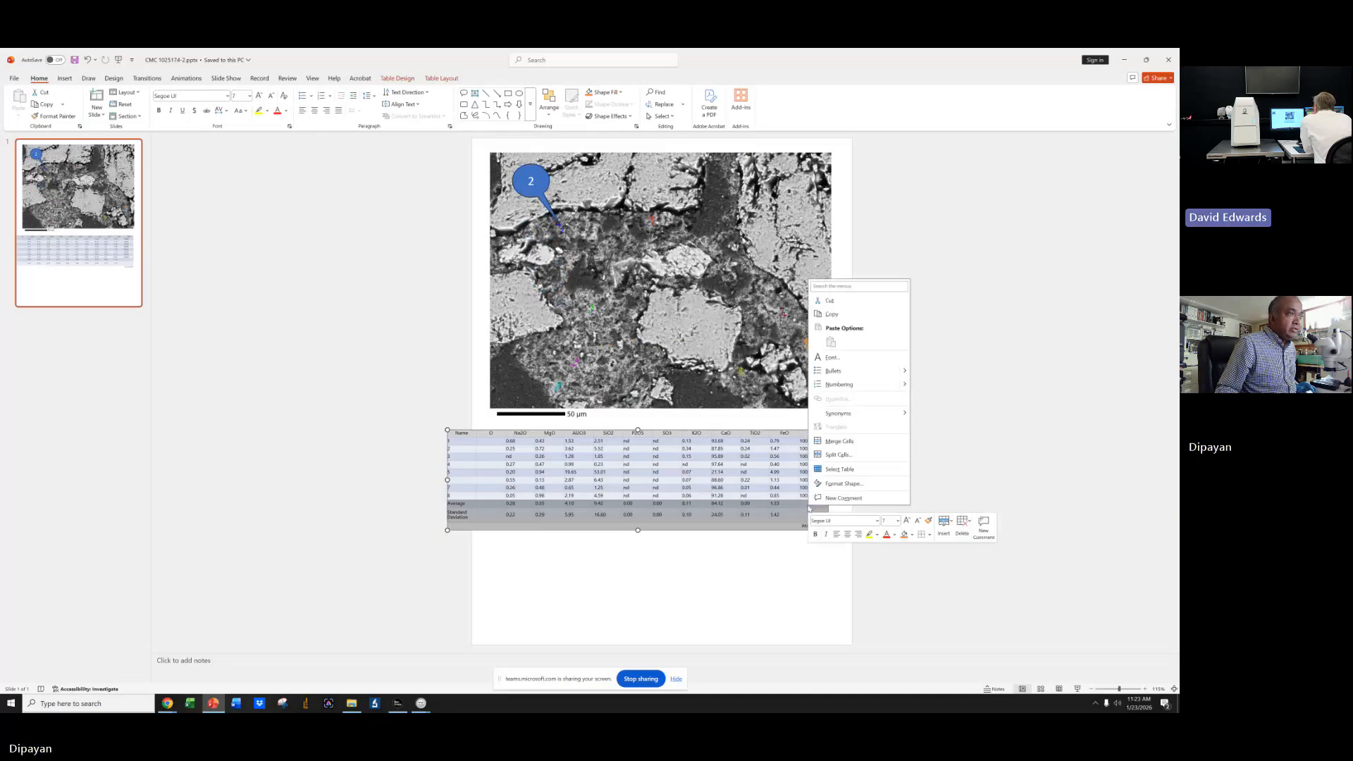
click(970, 523)
click(986, 563)
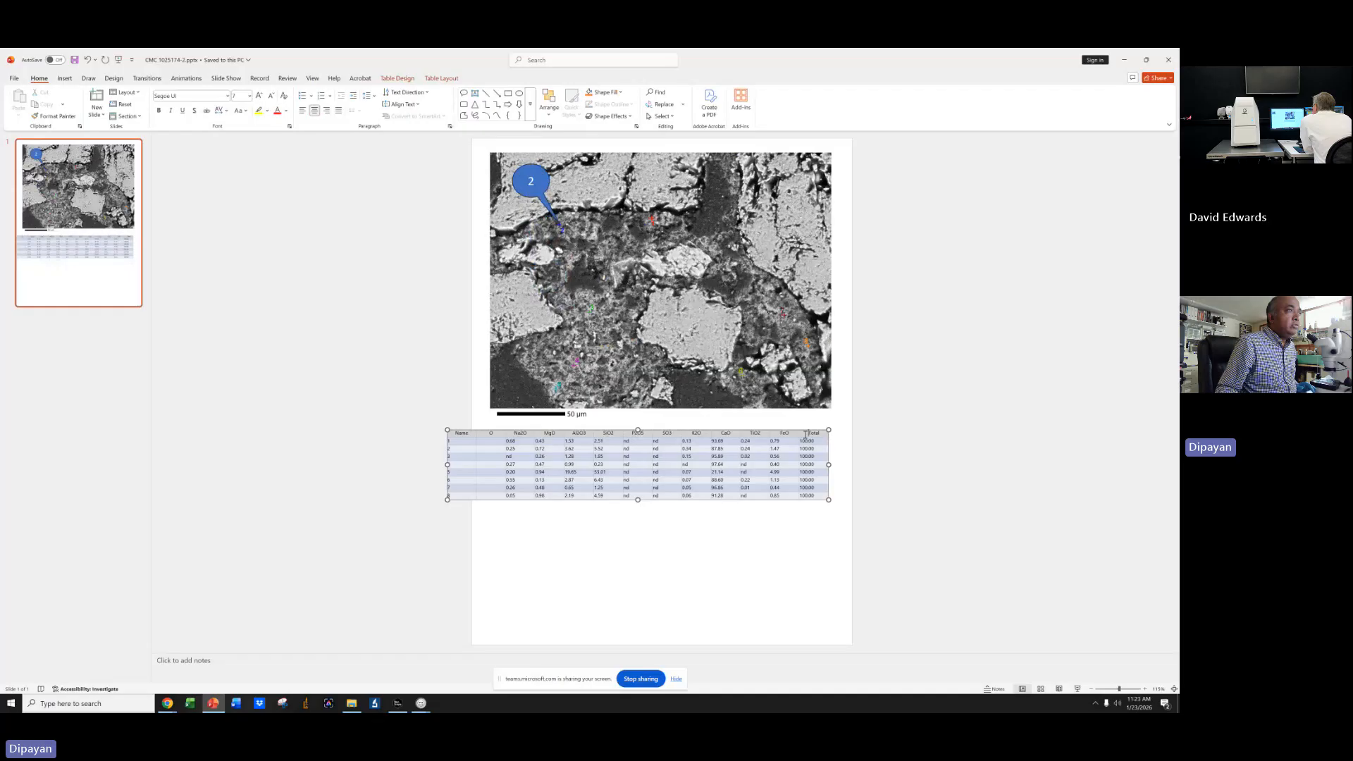
Delete the Total column from the results table.
drag(807, 435, 812, 499)
right_click(809, 463)
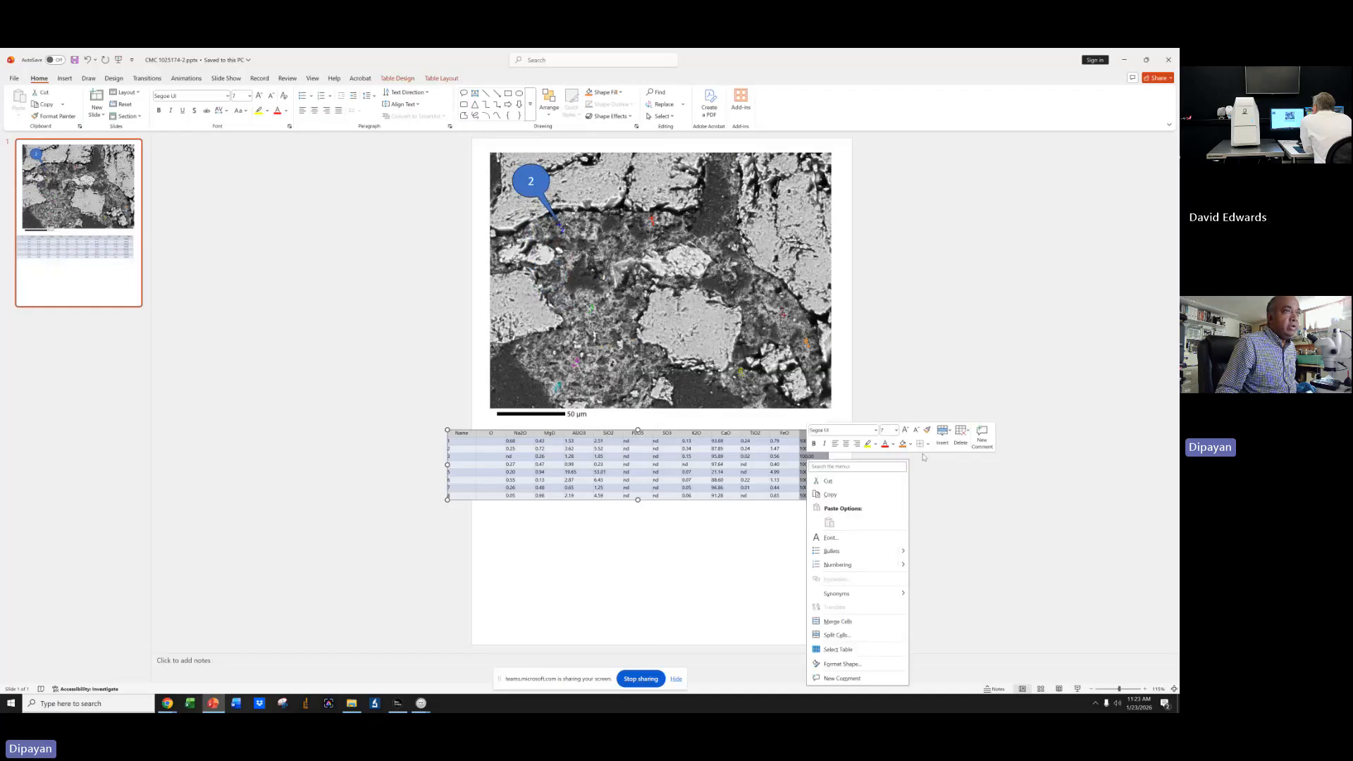
click(969, 437)
click(987, 458)
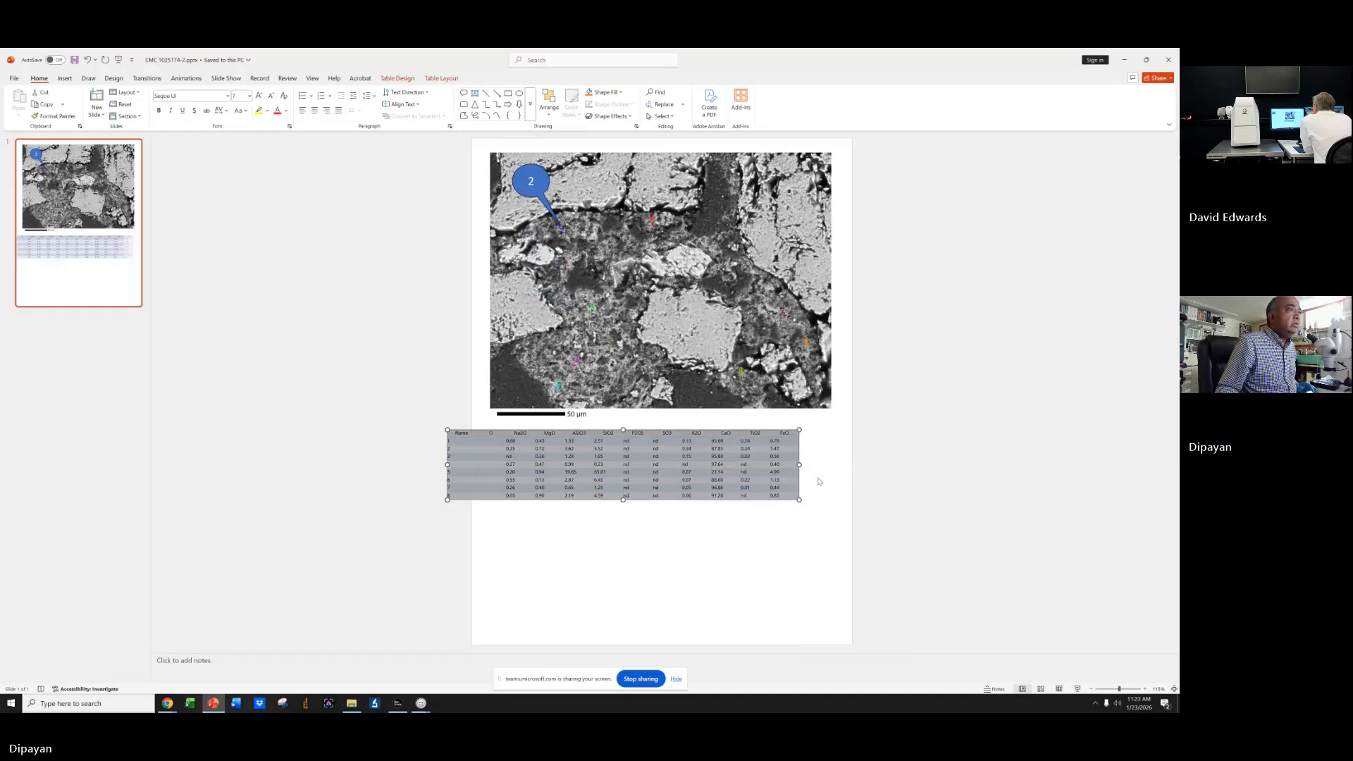
right_click(789, 435)
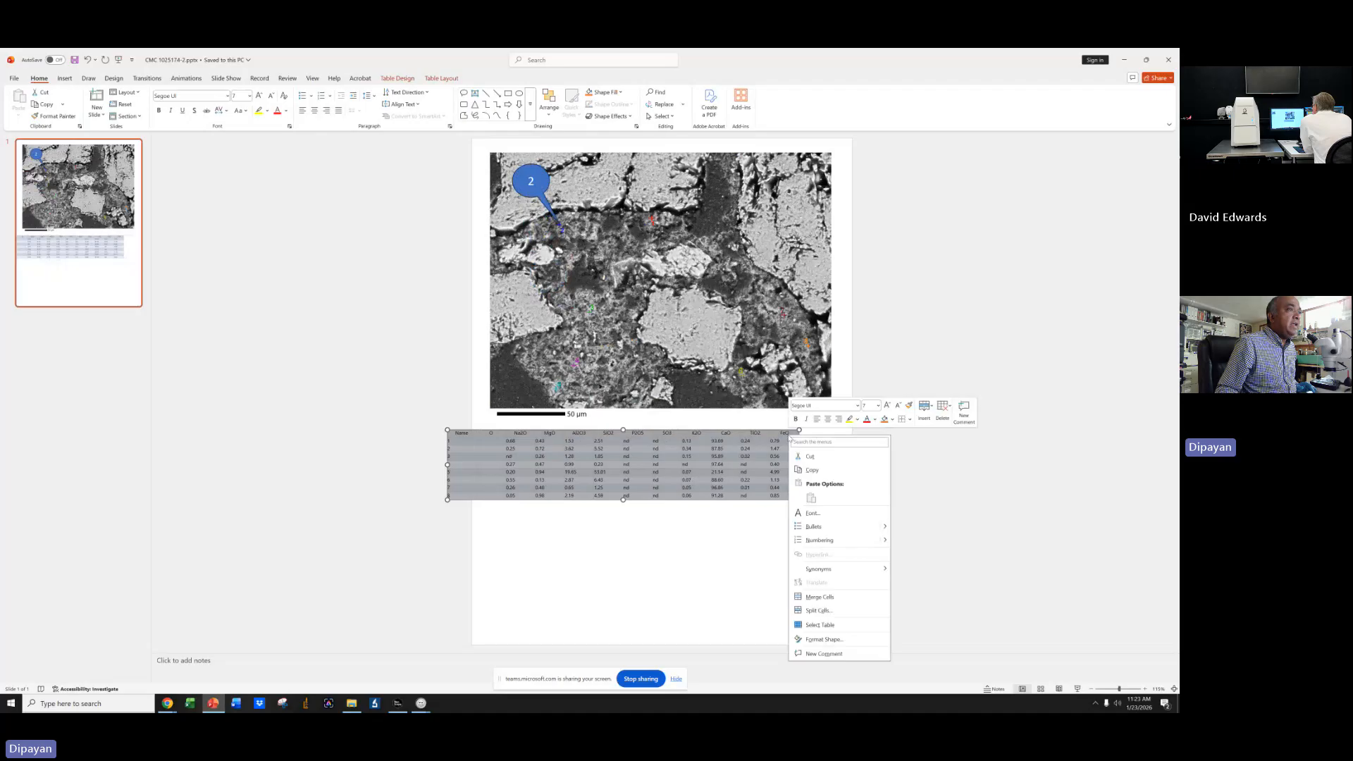
click(924, 409)
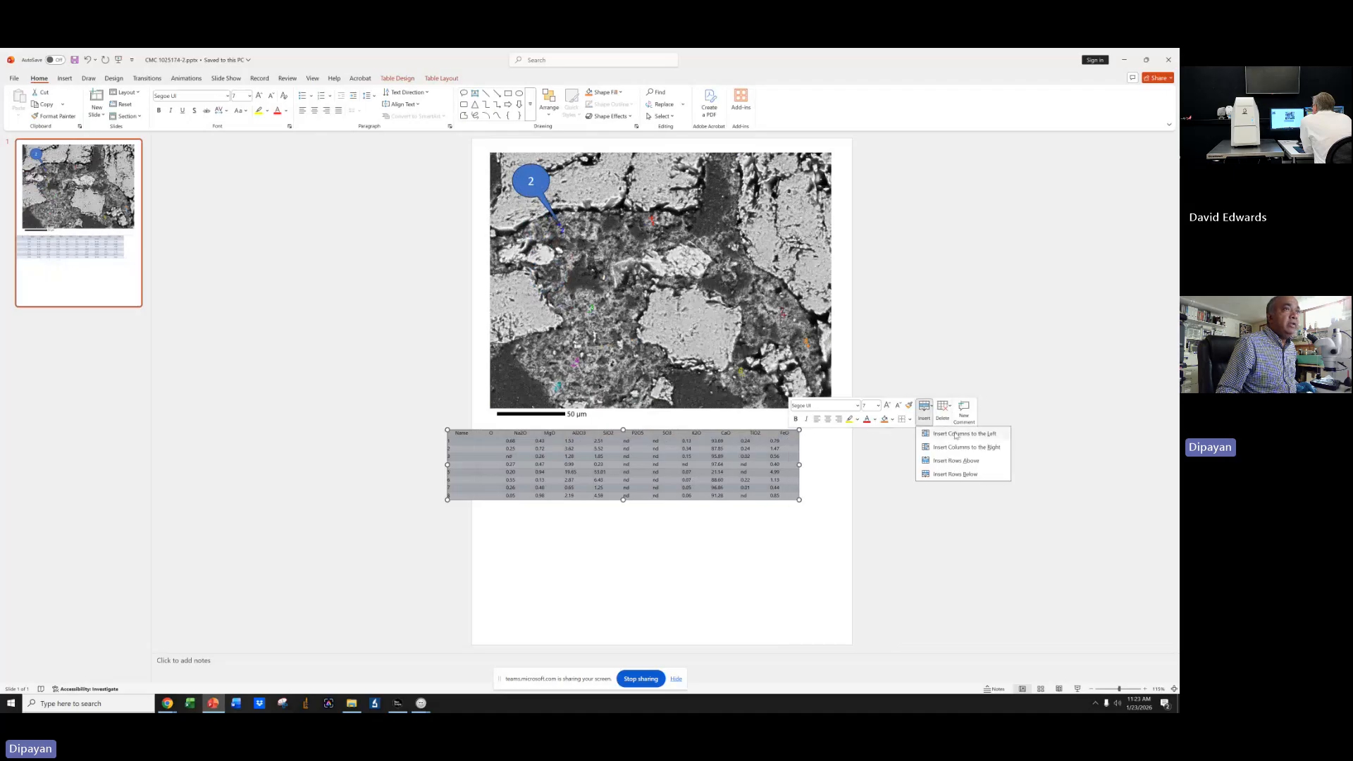
click(959, 470)
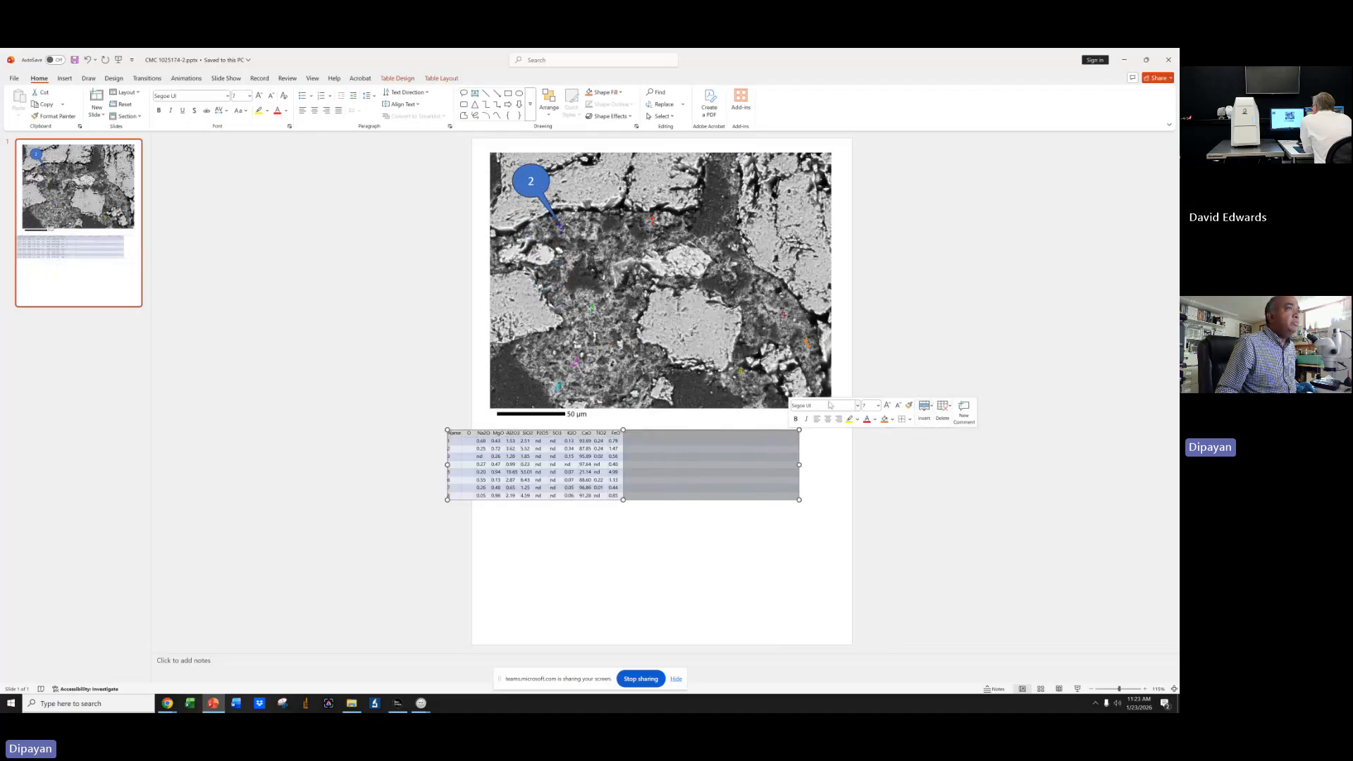
click(90, 60)
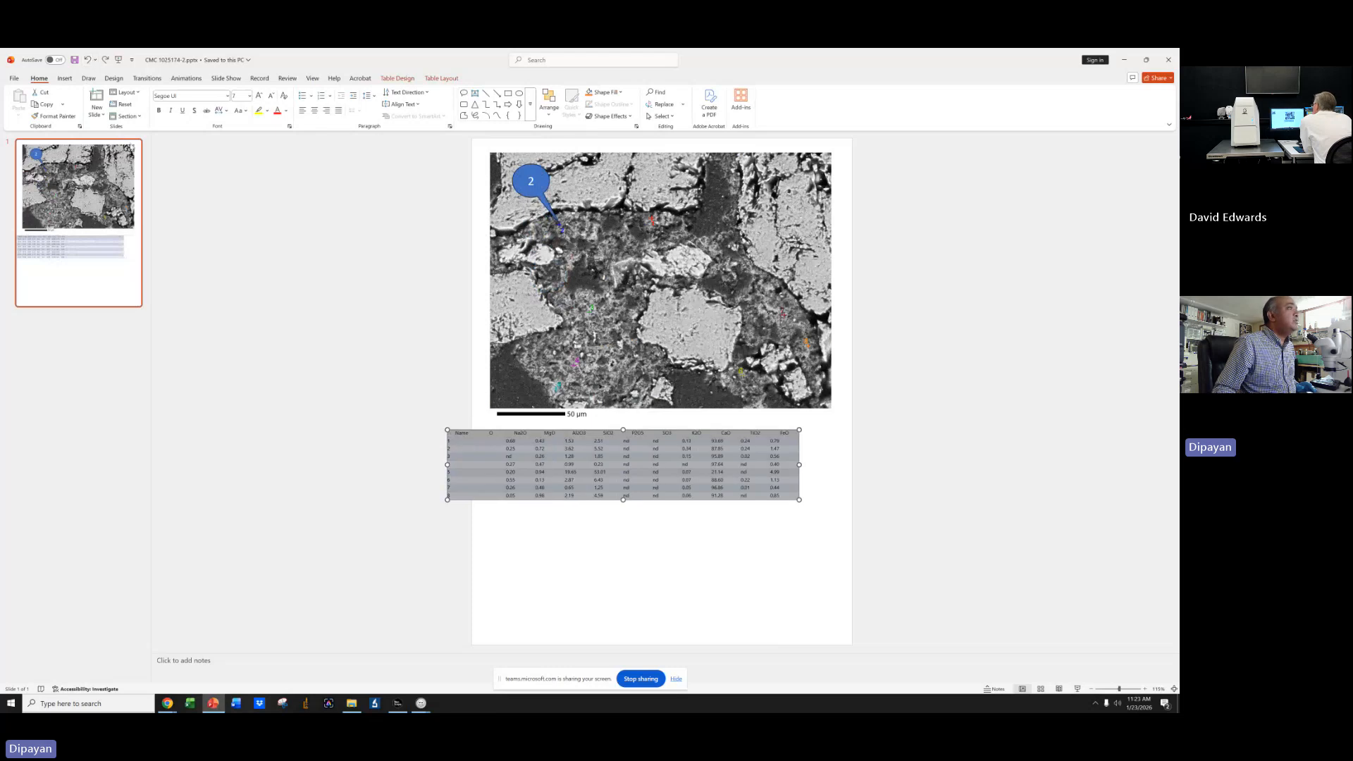
Insert a new column to the right of FeO and give it the header Phases.
click(764, 458)
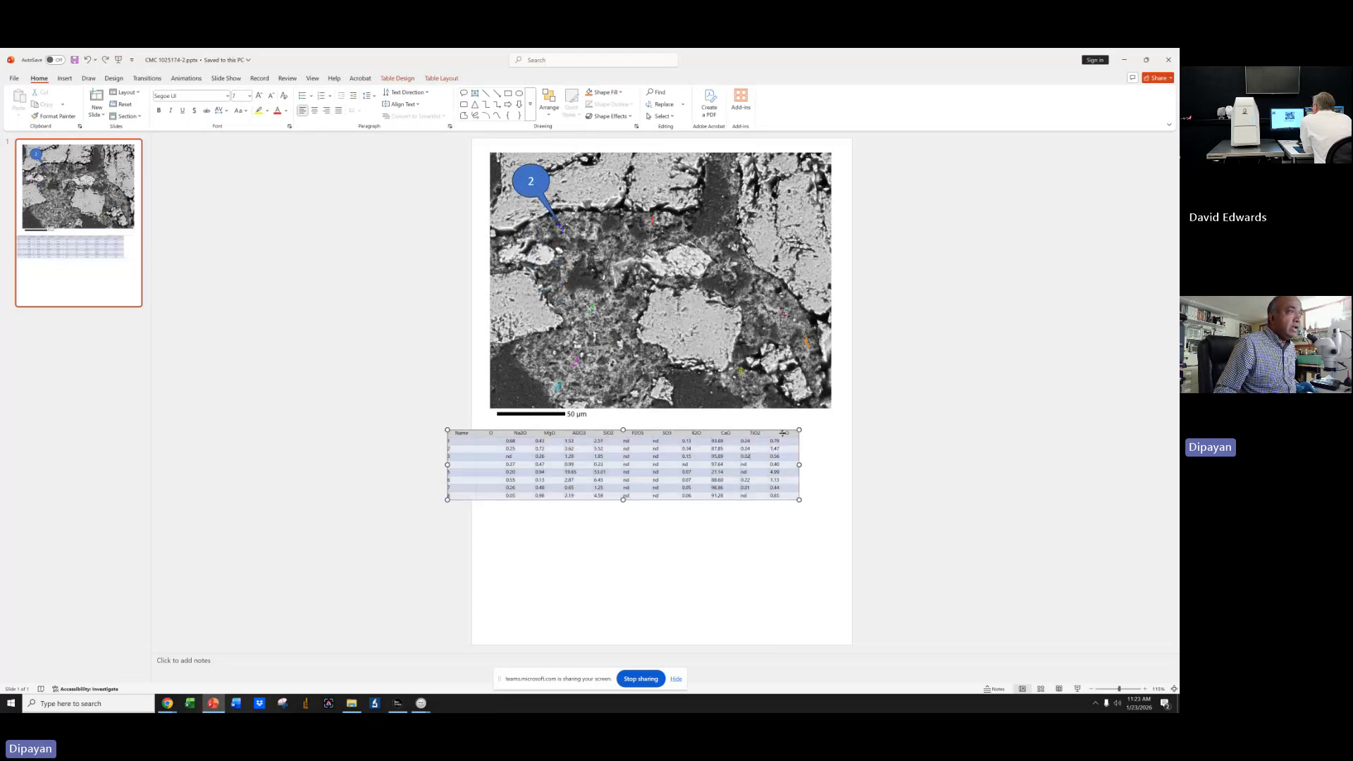
right_click(782, 432)
click(925, 408)
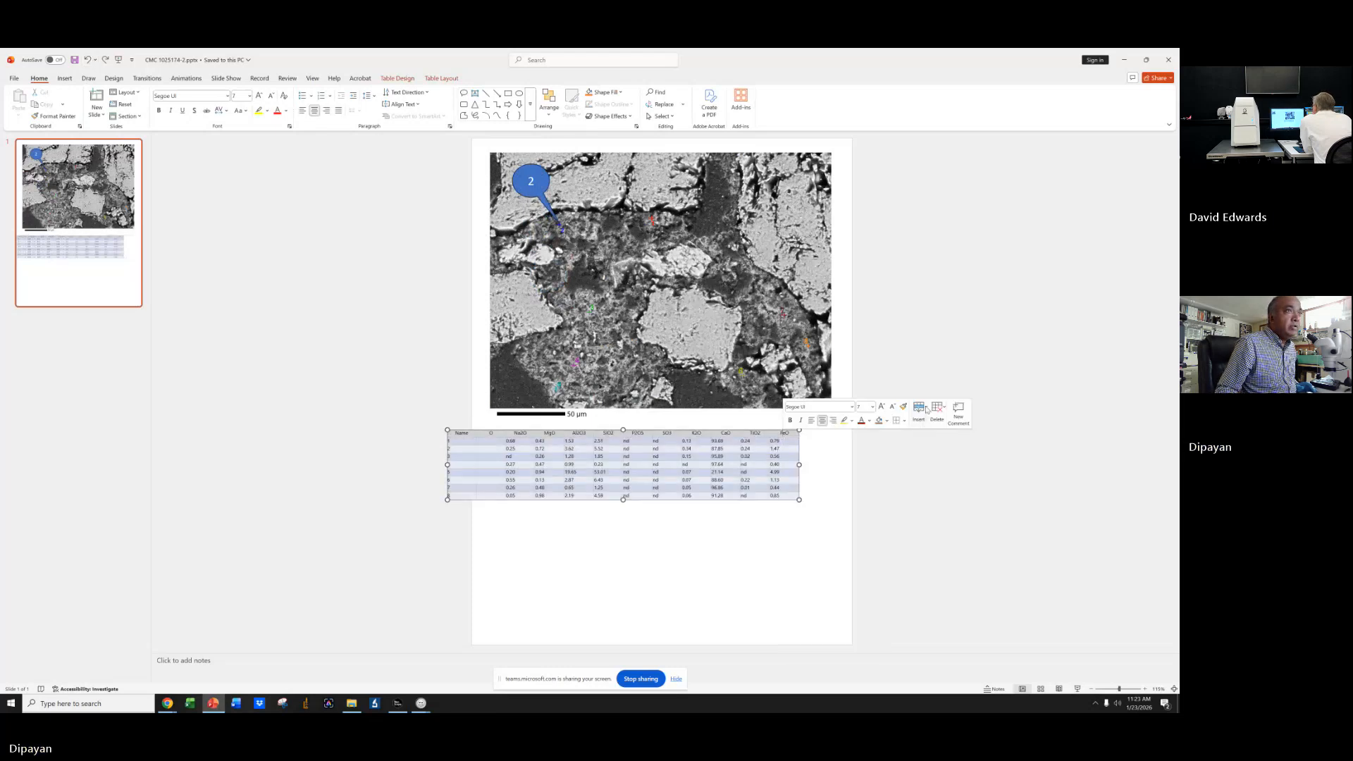
click(948, 471)
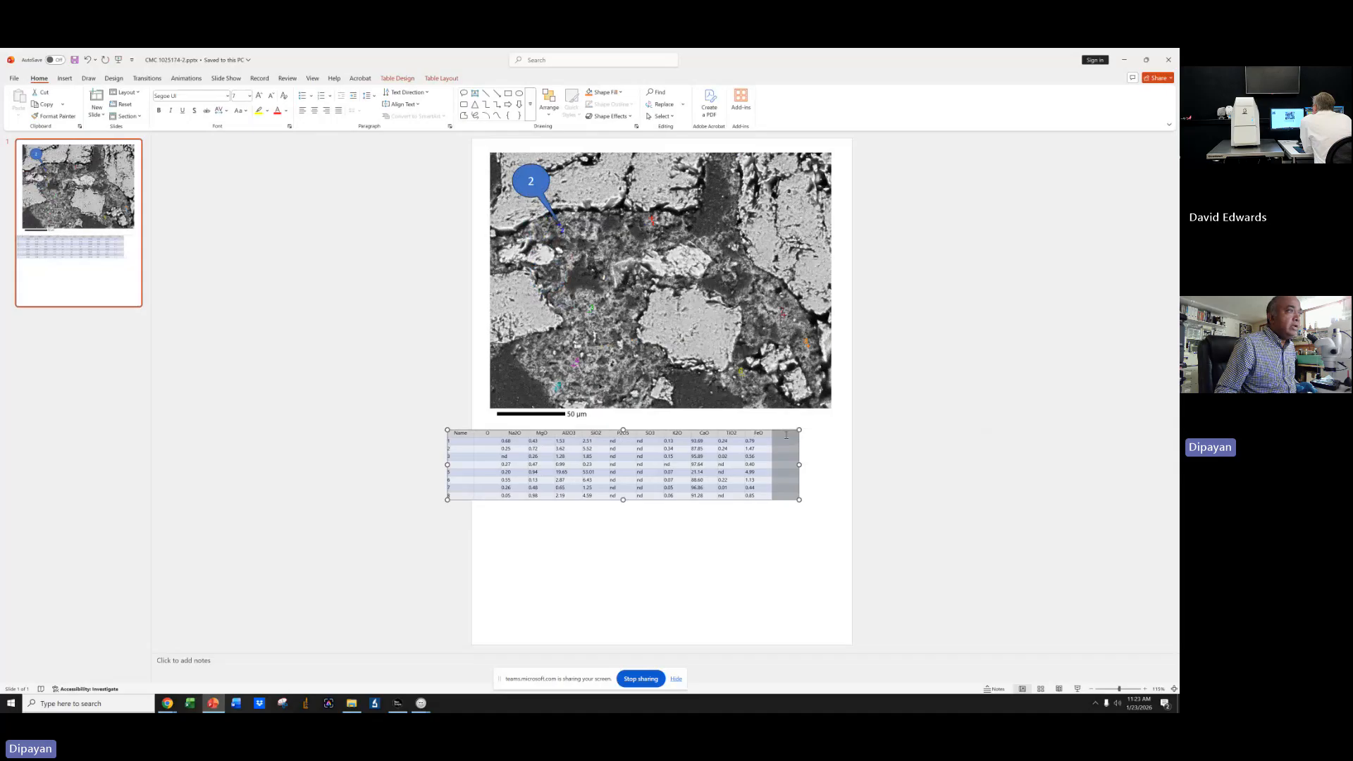
click(786, 436)
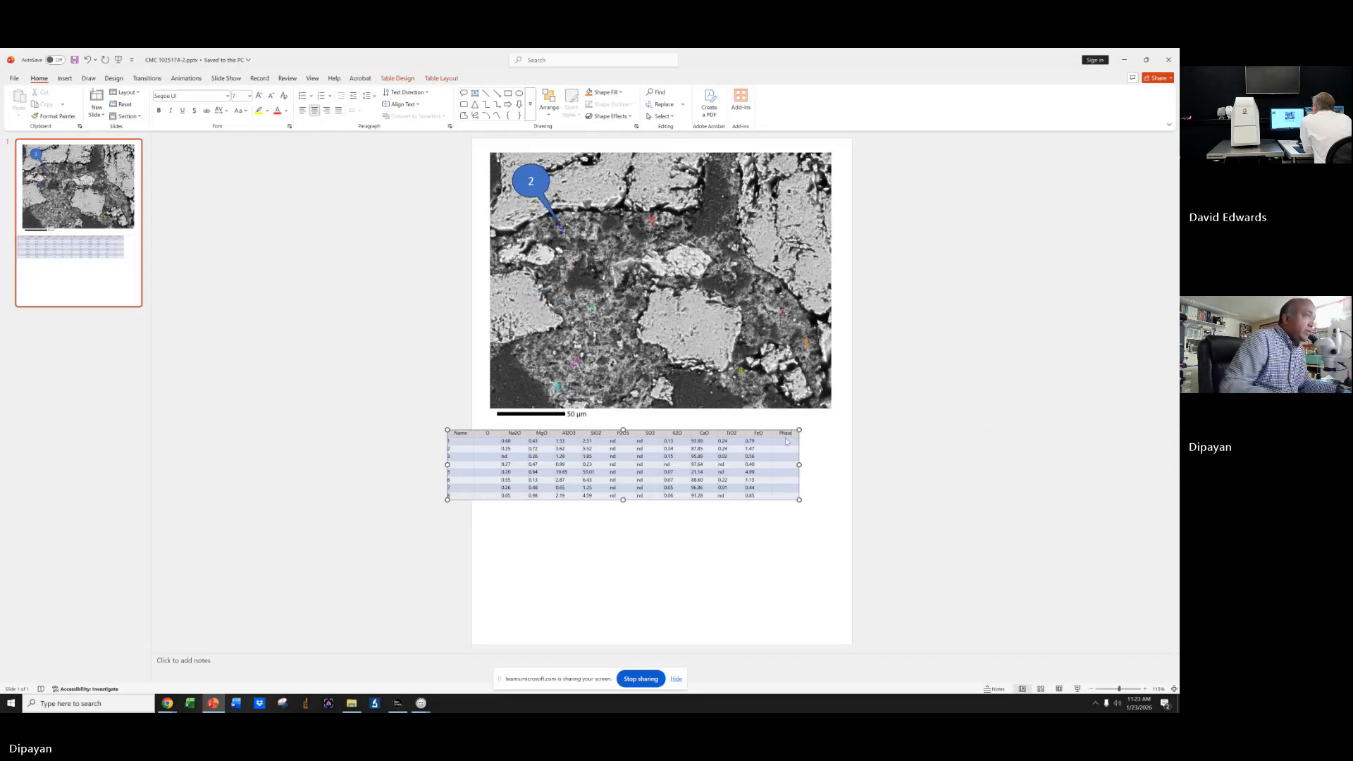
text(s)
Shift the results table so it sits aligned directly beneath the image.
drag(703, 424, 741, 426)
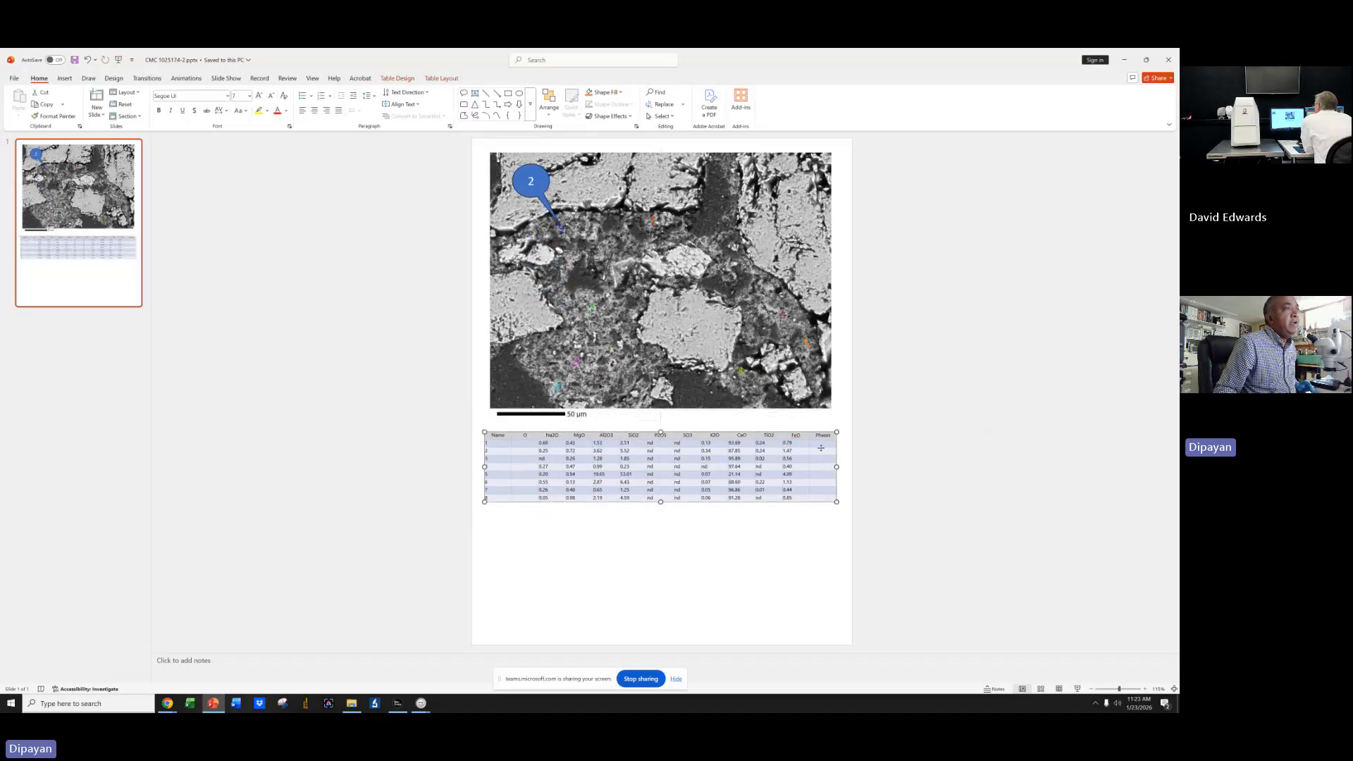
click(820, 446)
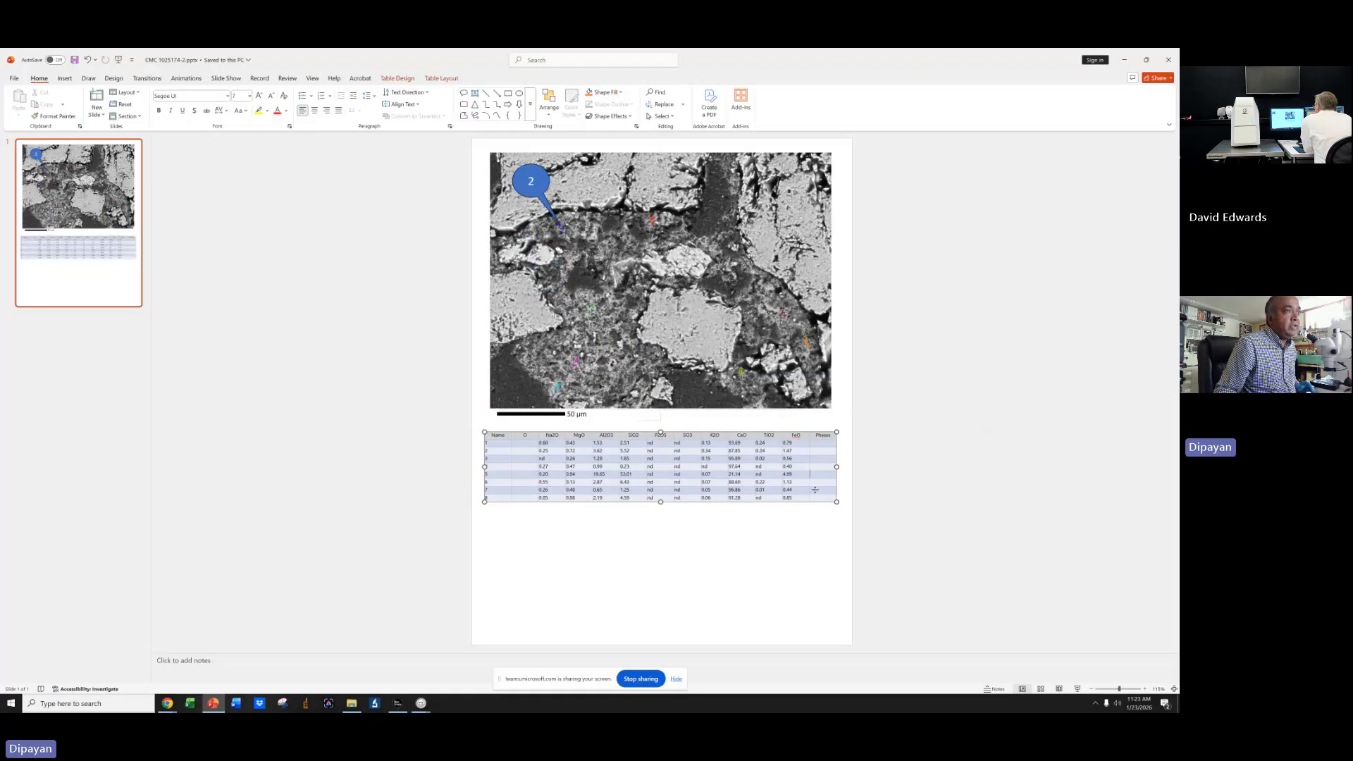
Delete the U column from the results table.
click(521, 439)
right_click(521, 439)
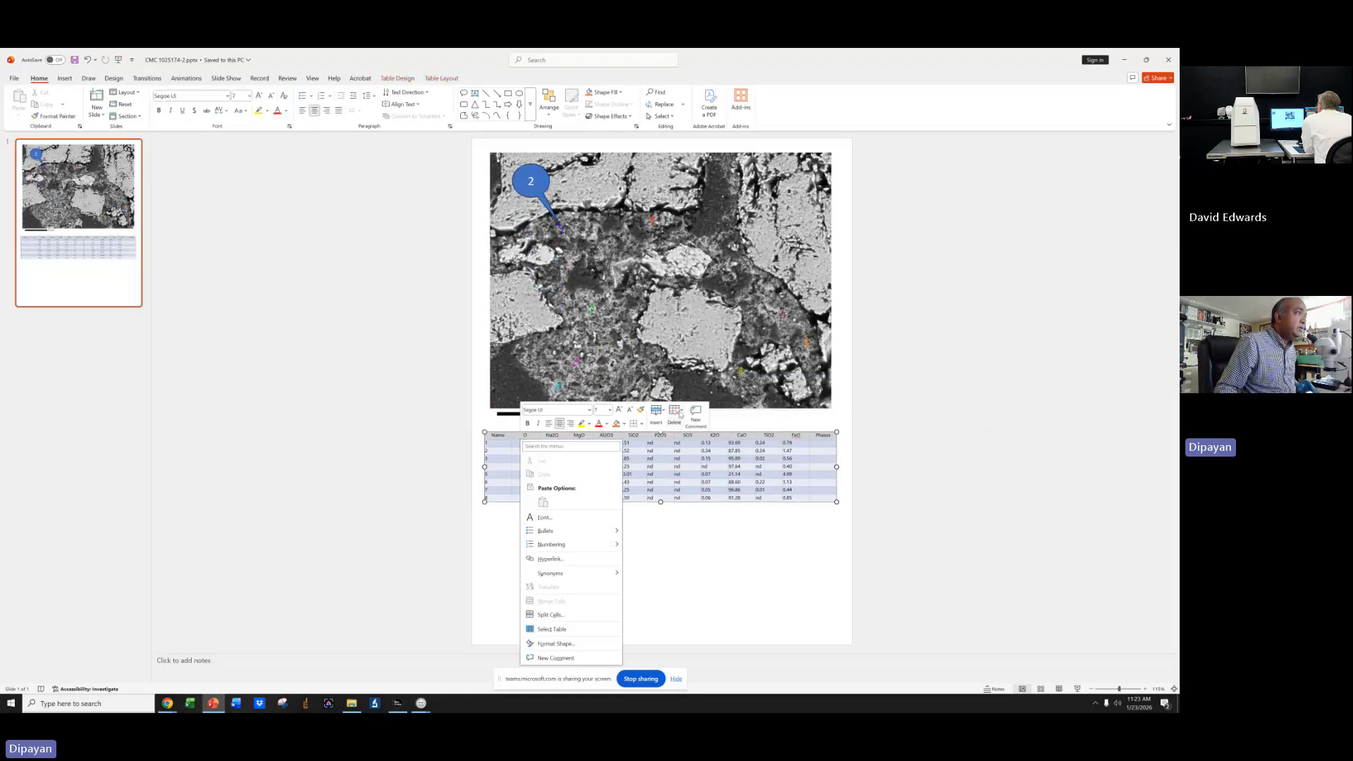
click(675, 413)
click(700, 438)
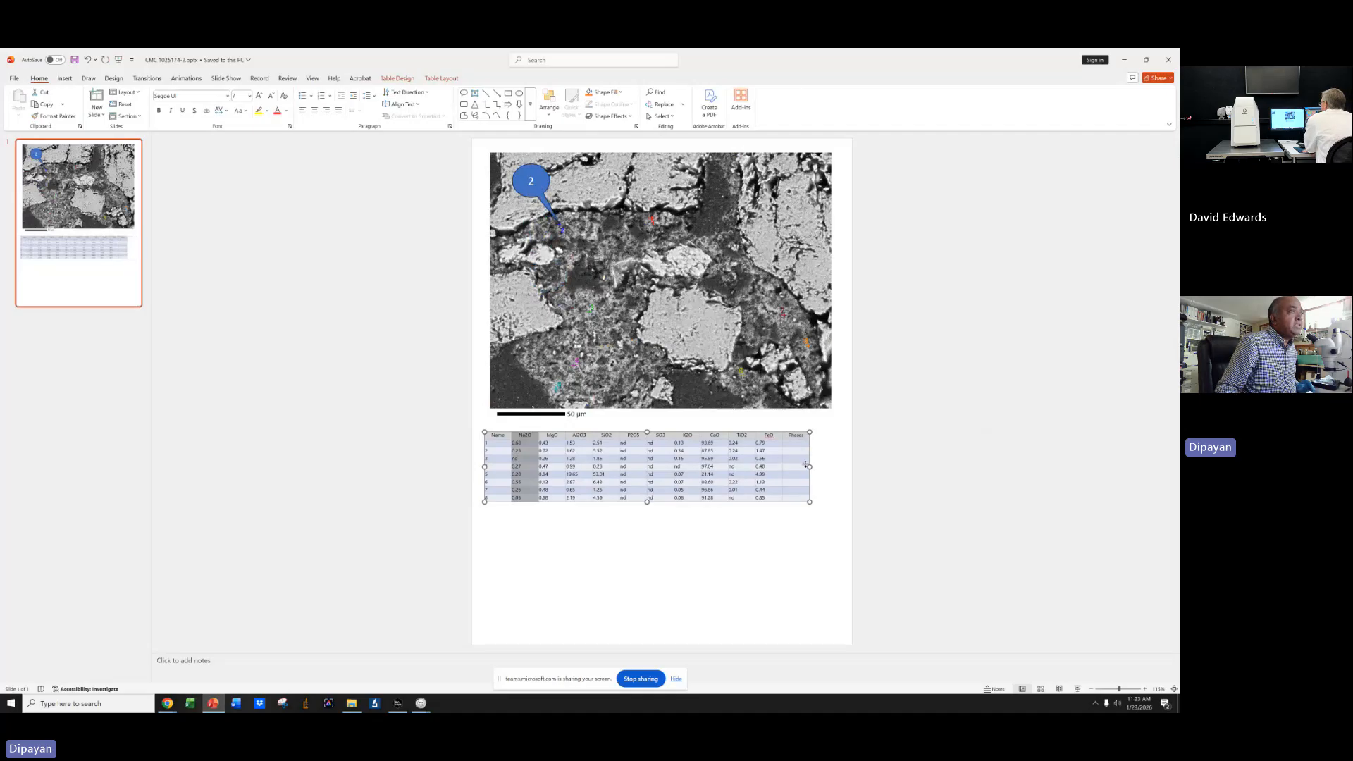
Widen the results table to match the width of the image.
drag(824, 469, 832, 467)
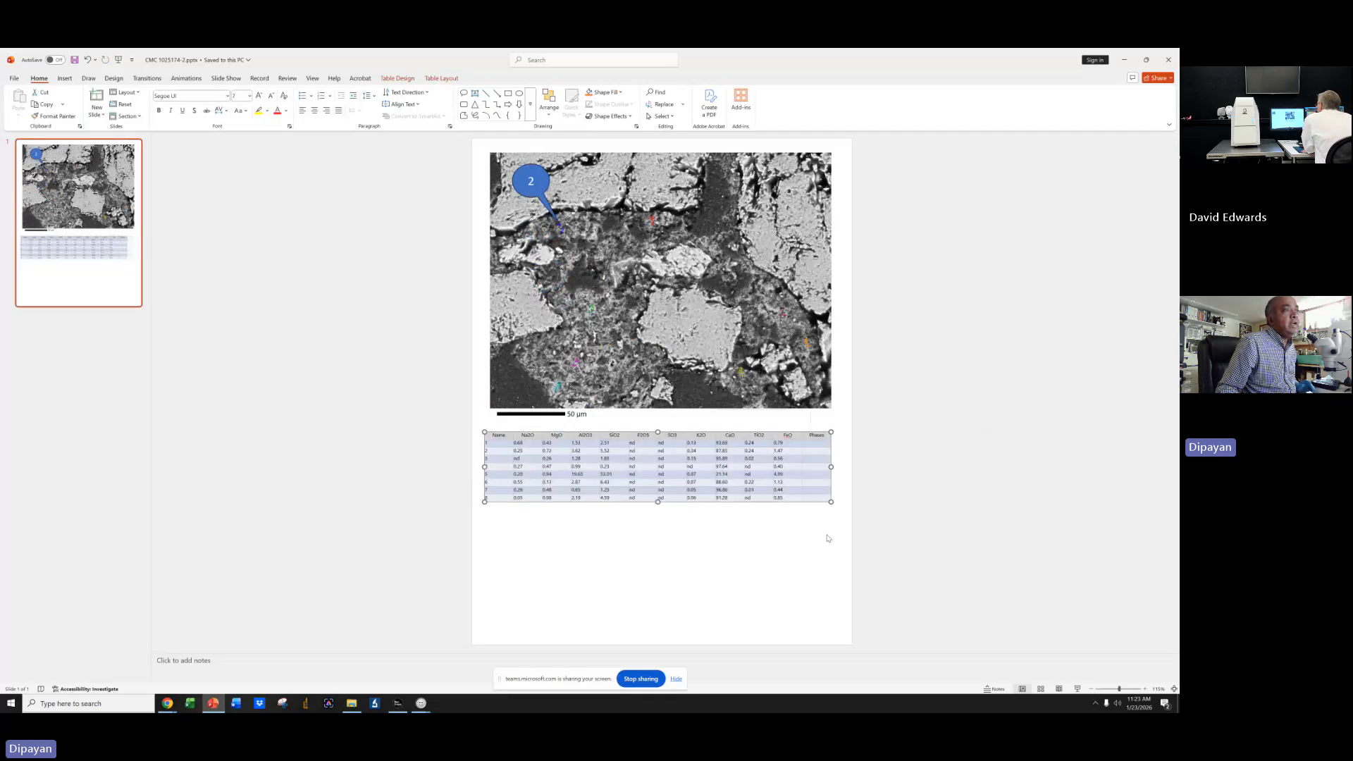
click(829, 536)
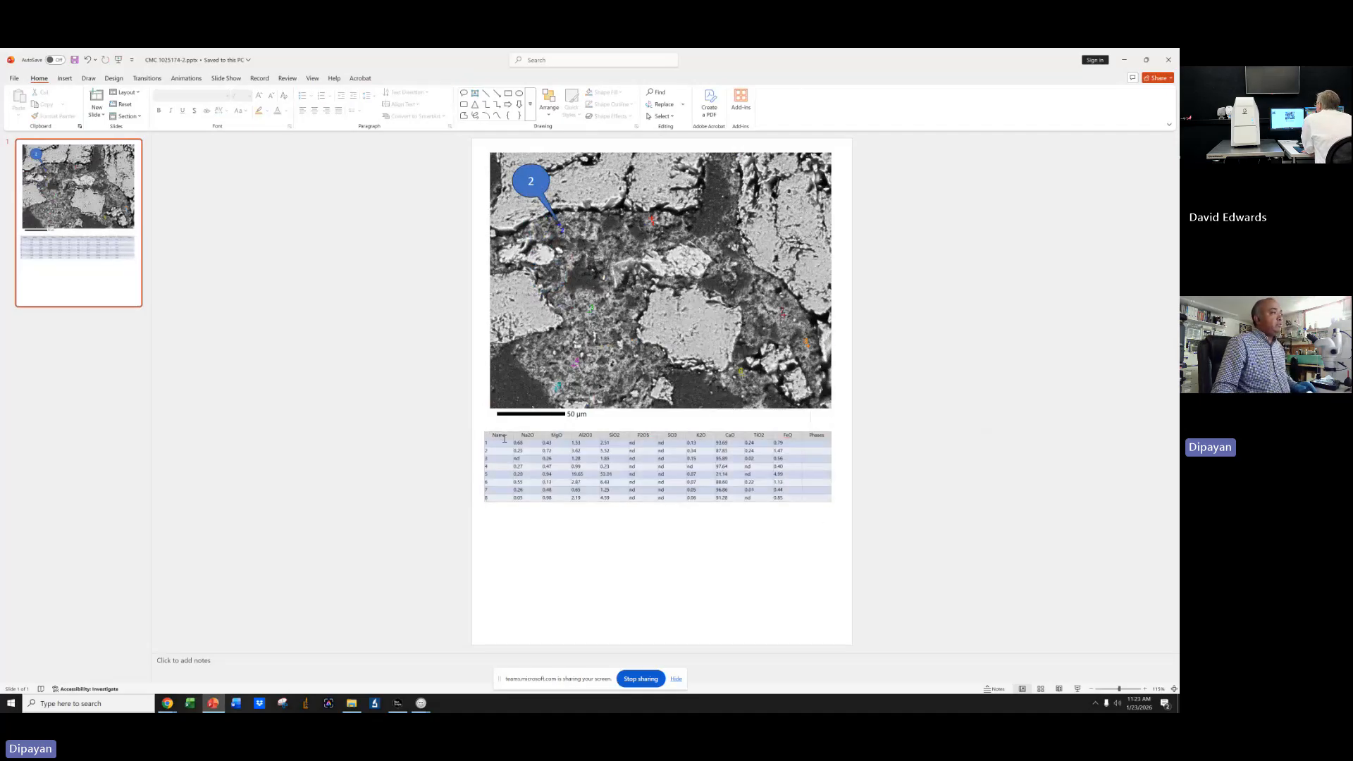
Center-align the text in all cells of the results table.
drag(505, 439, 828, 493)
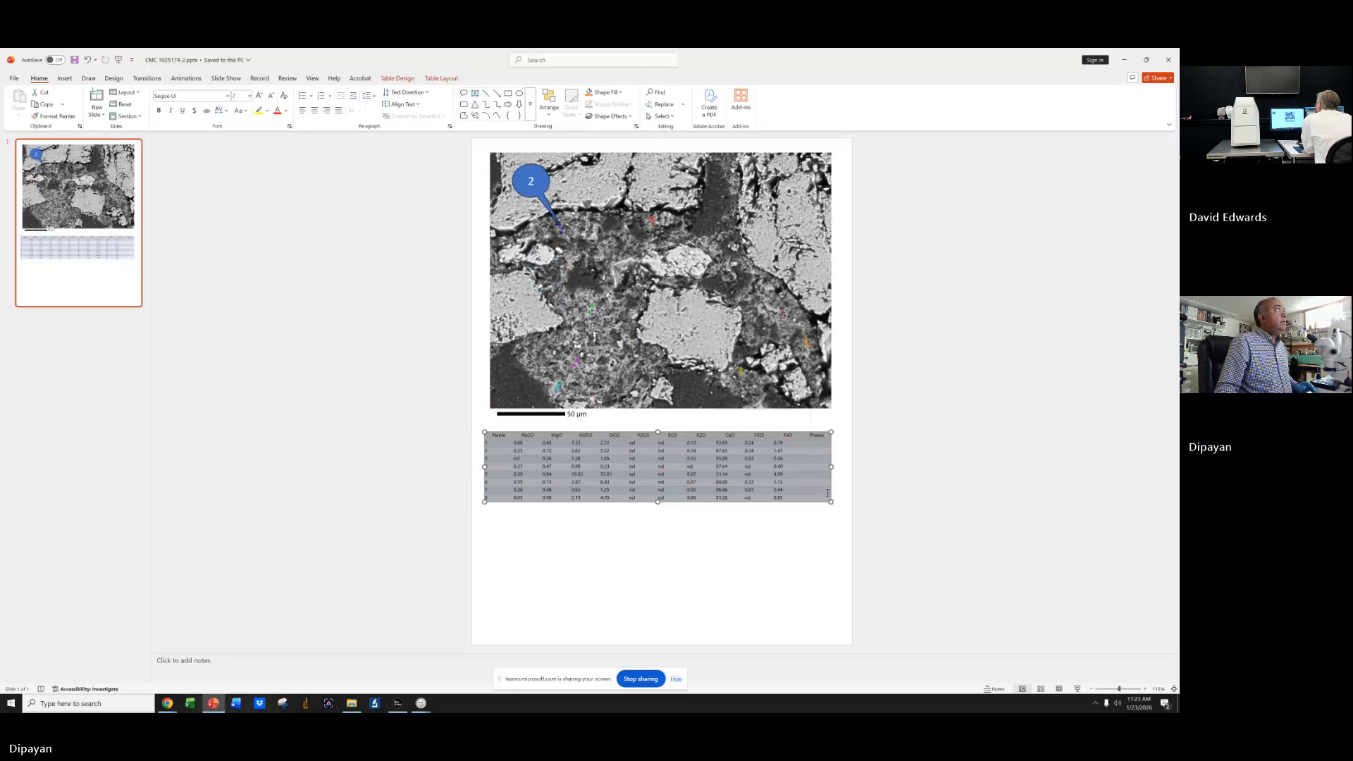
click(315, 110)
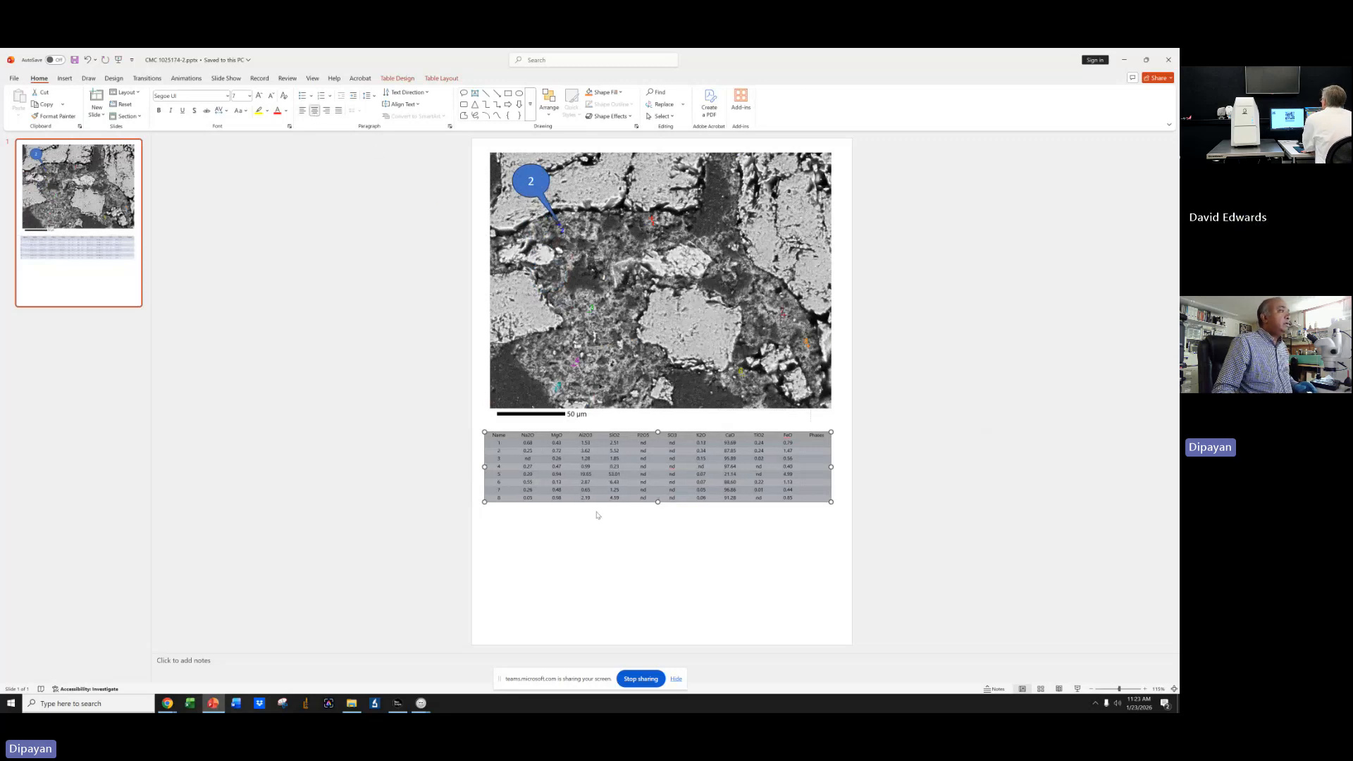
click(620, 537)
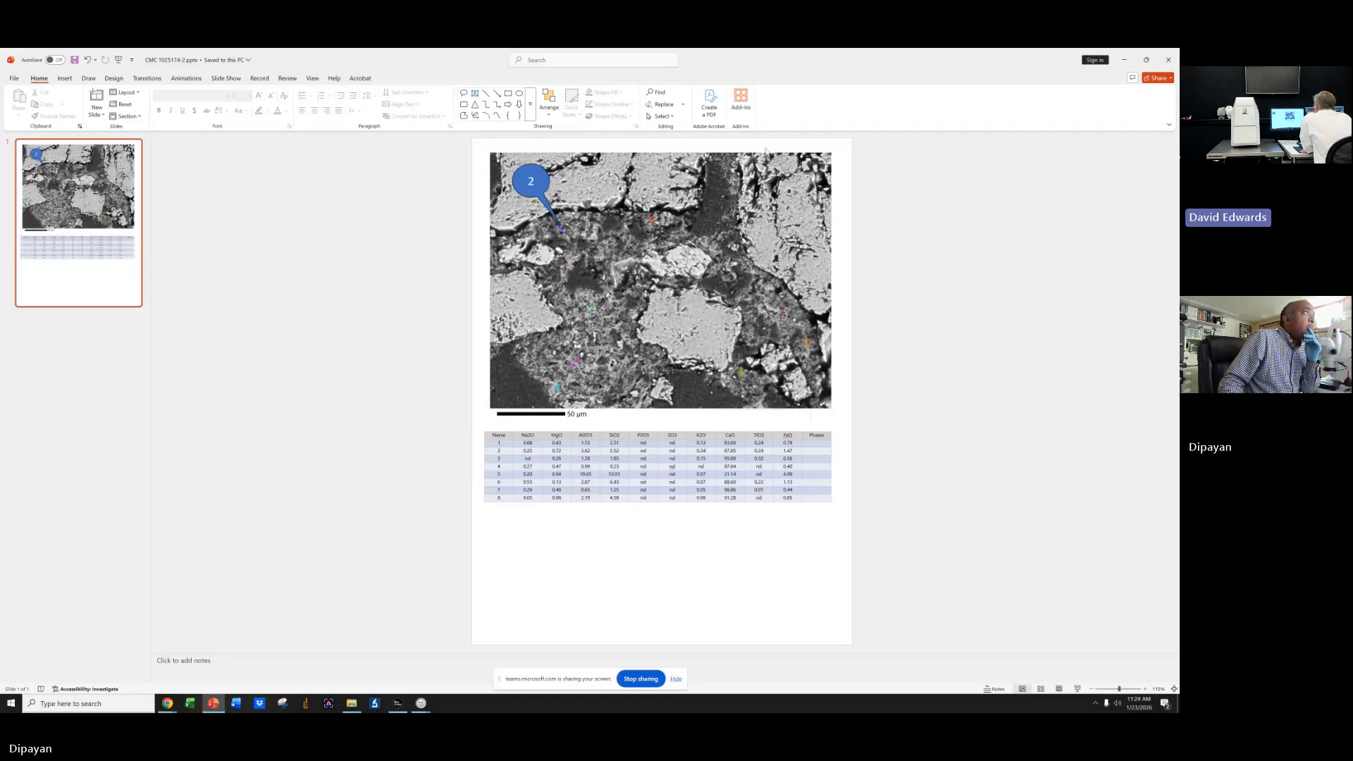
Close the edited presentation and the results folder window.
click(741, 290)
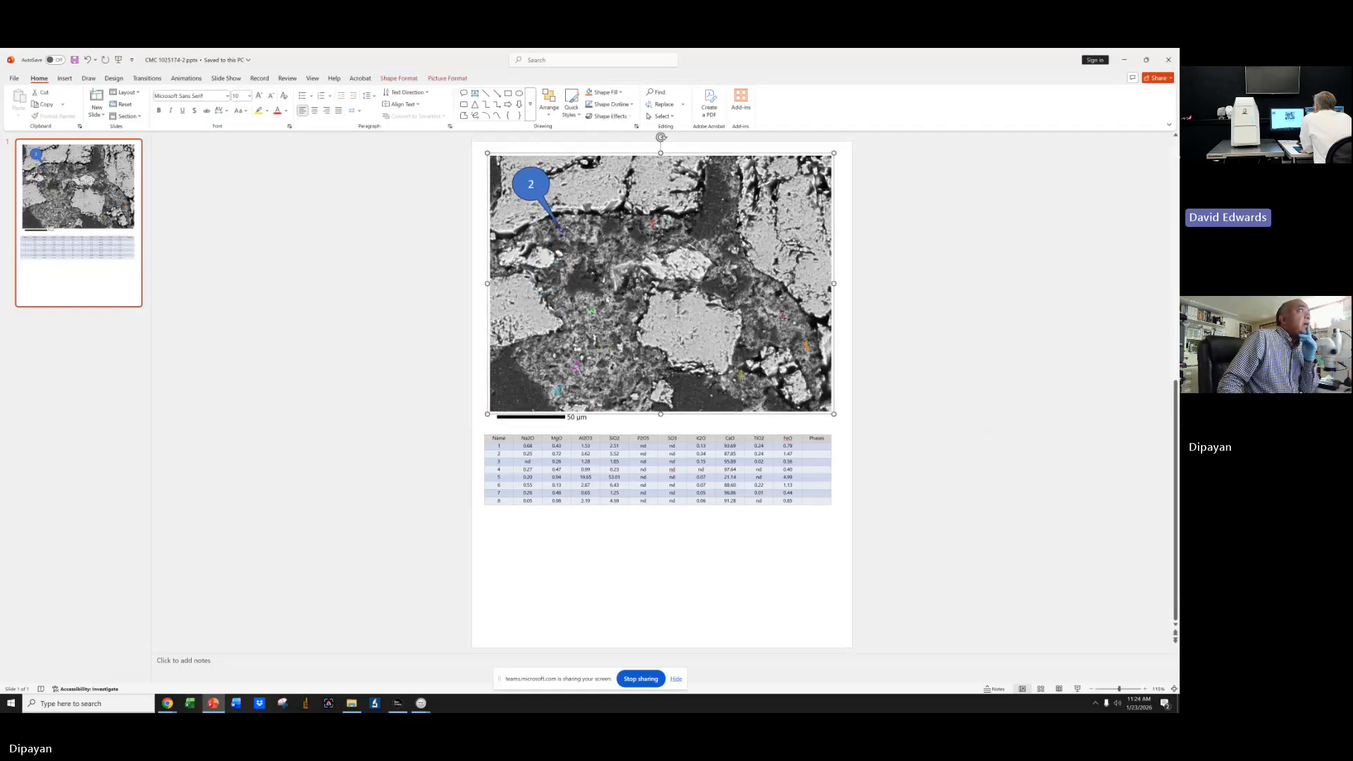
click(1169, 60)
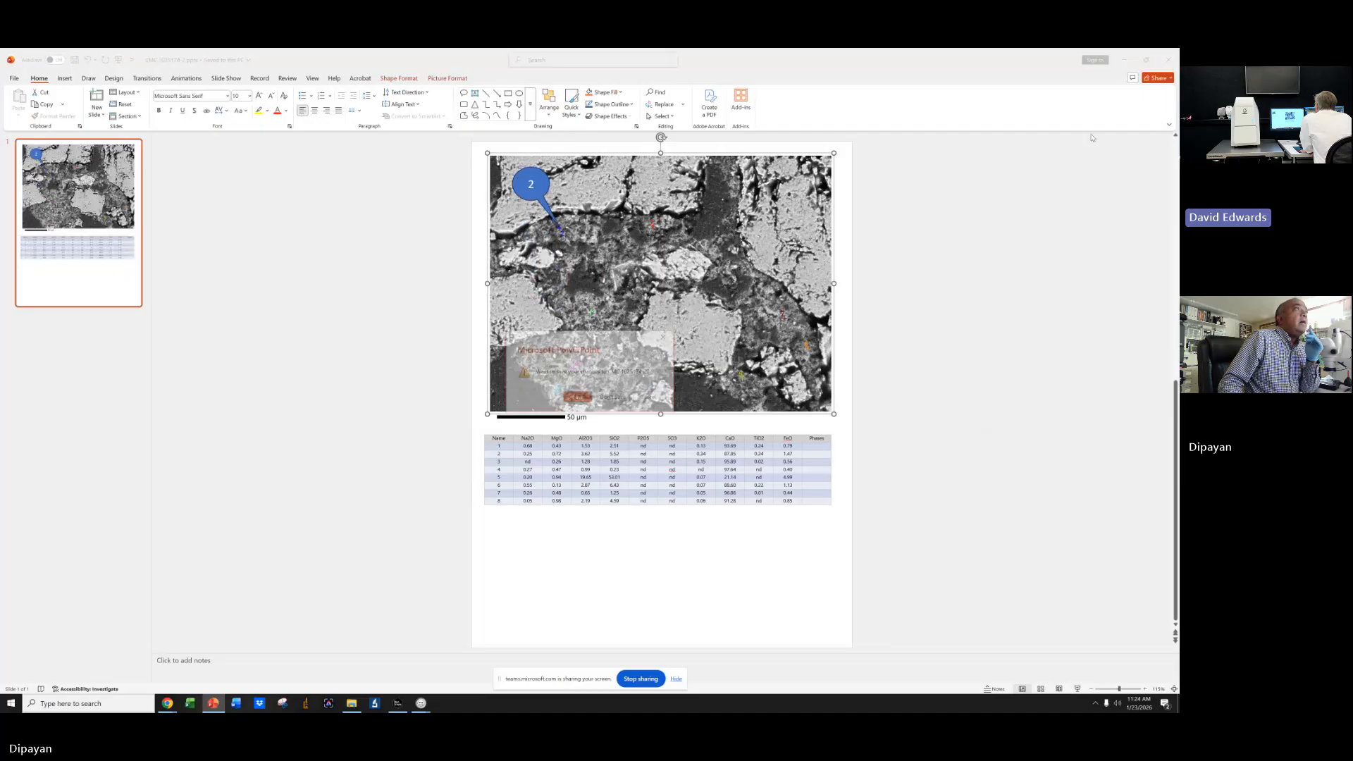
click(613, 398)
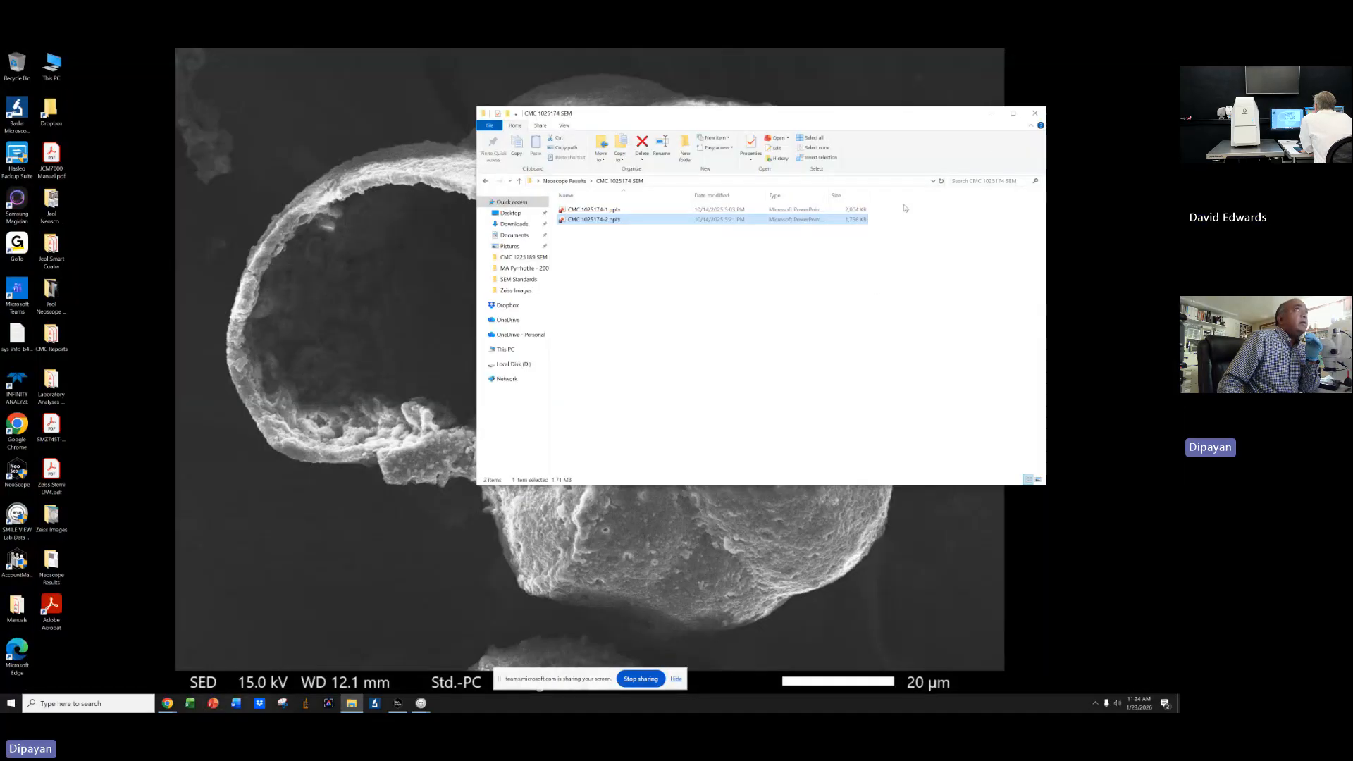
click(1035, 112)
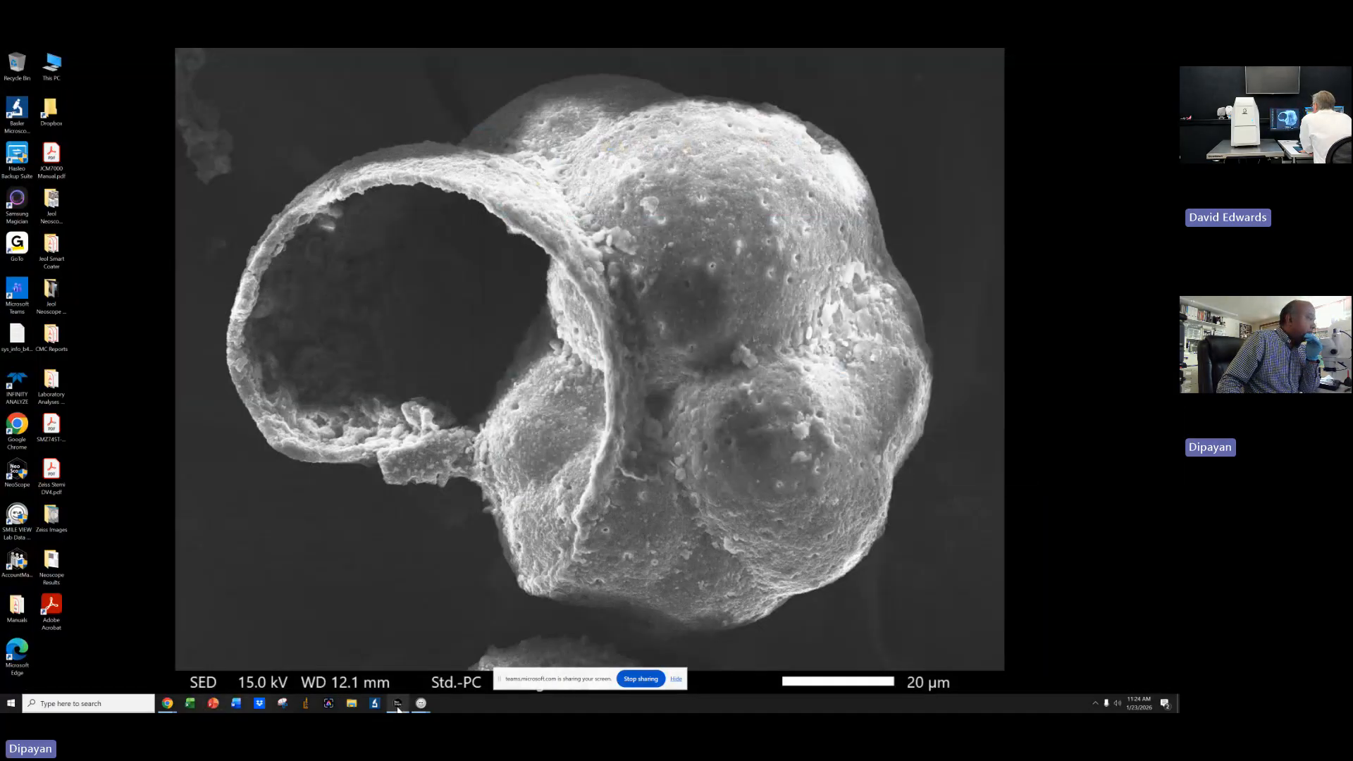
Return to the SEM observation screen and cancel Eco mode.
click(421, 703)
mouse_move(421, 702)
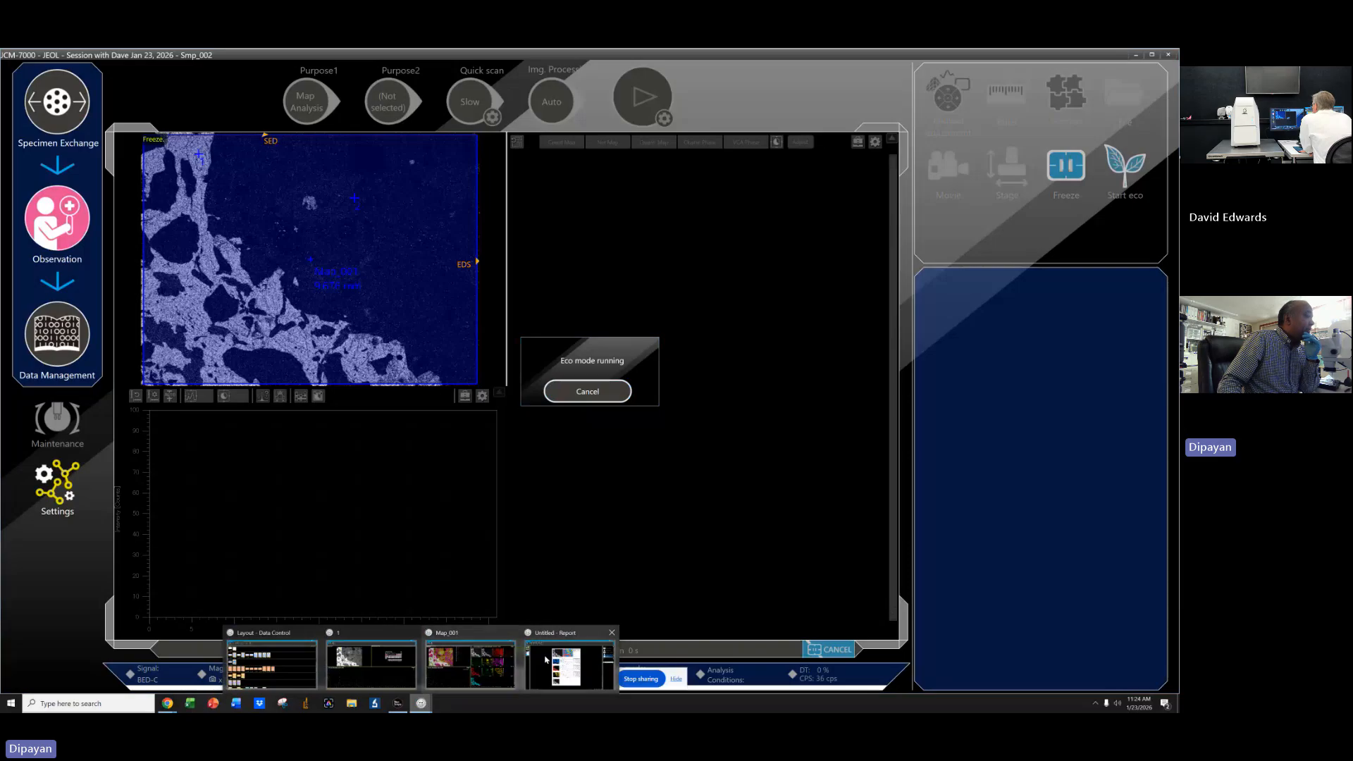
click(562, 661)
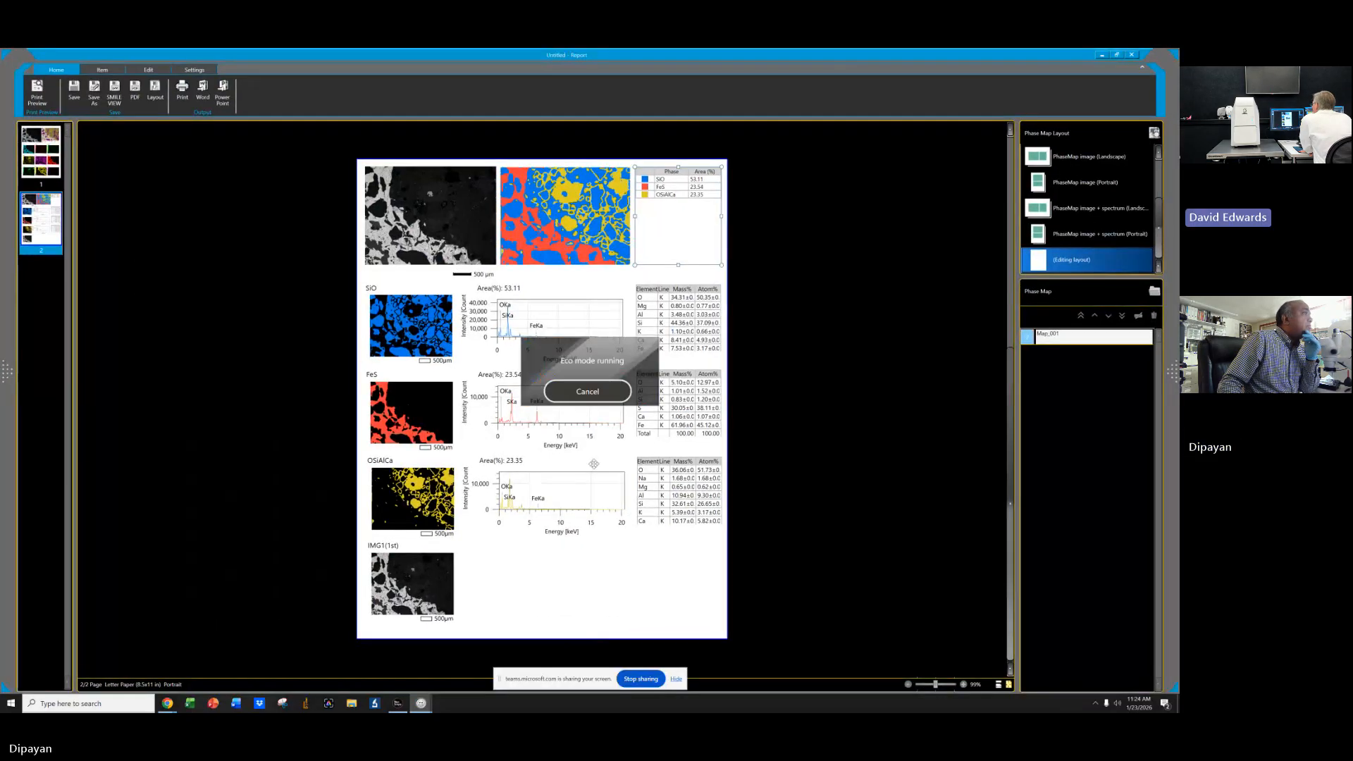
mouse_move(421, 703)
click(271, 666)
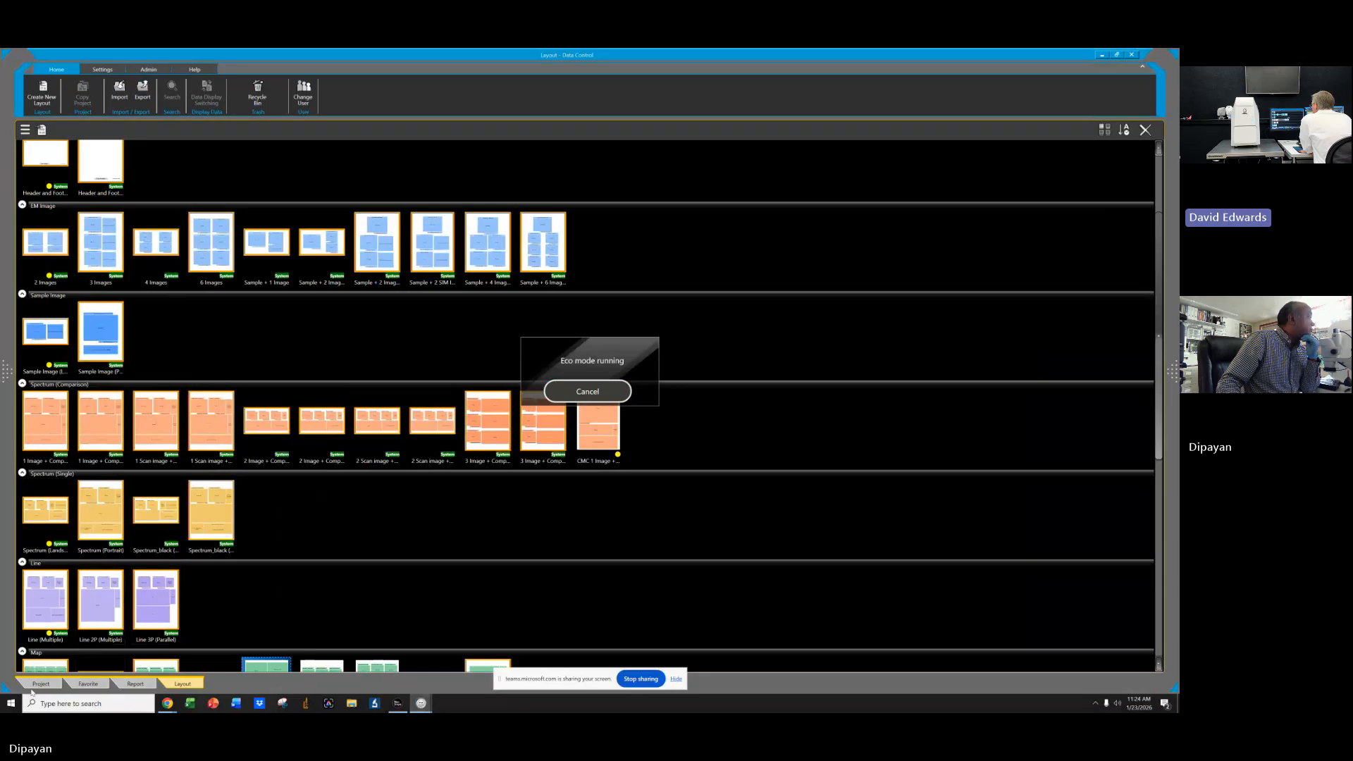
click(1104, 57)
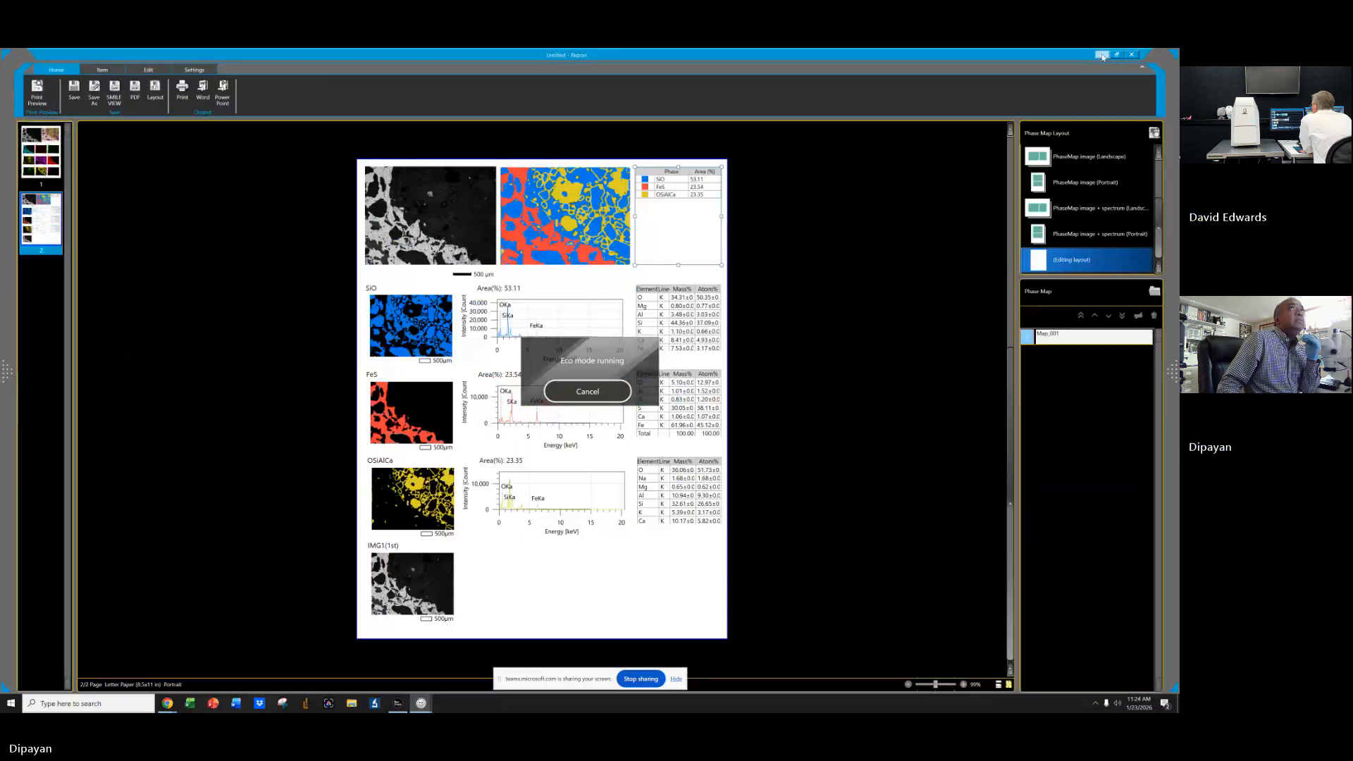
click(1103, 57)
click(589, 393)
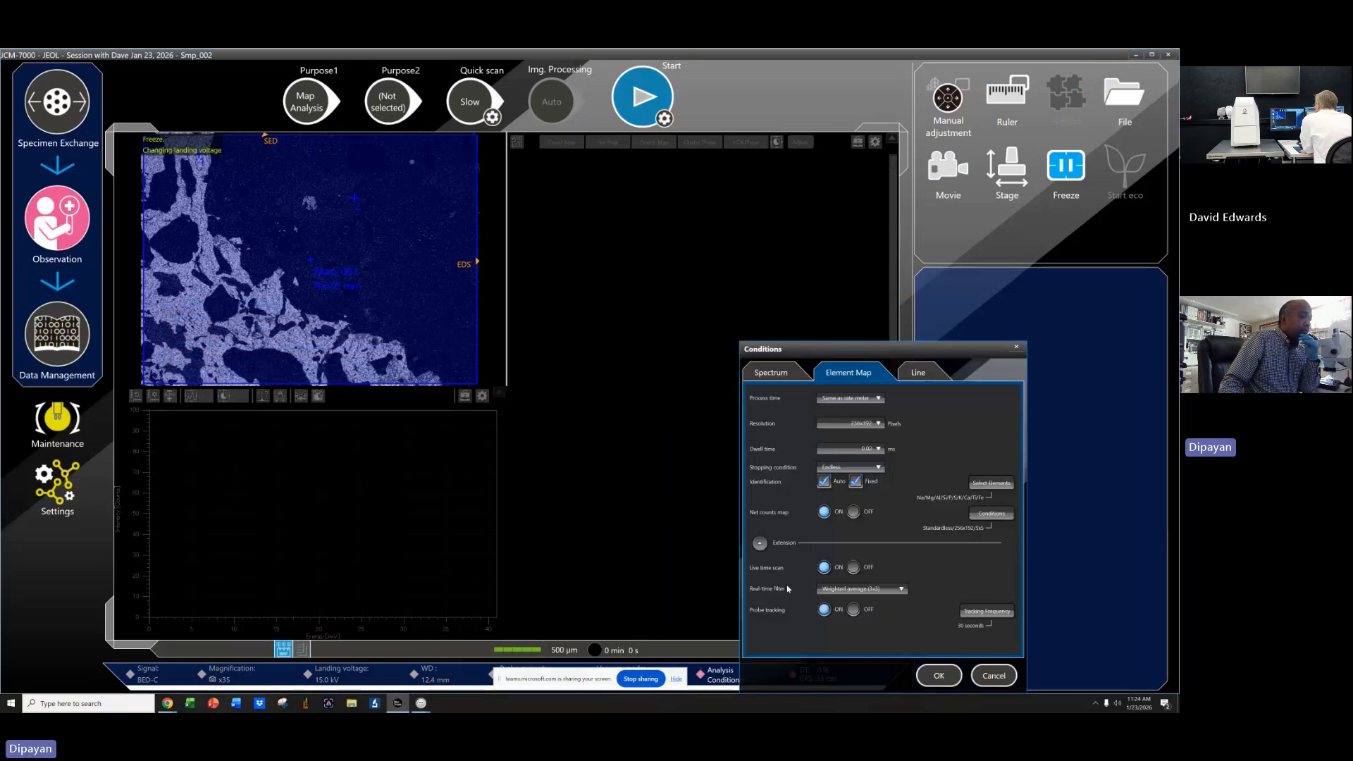
Open the spectrum analysis conditions and review the quantification settings.
click(733, 678)
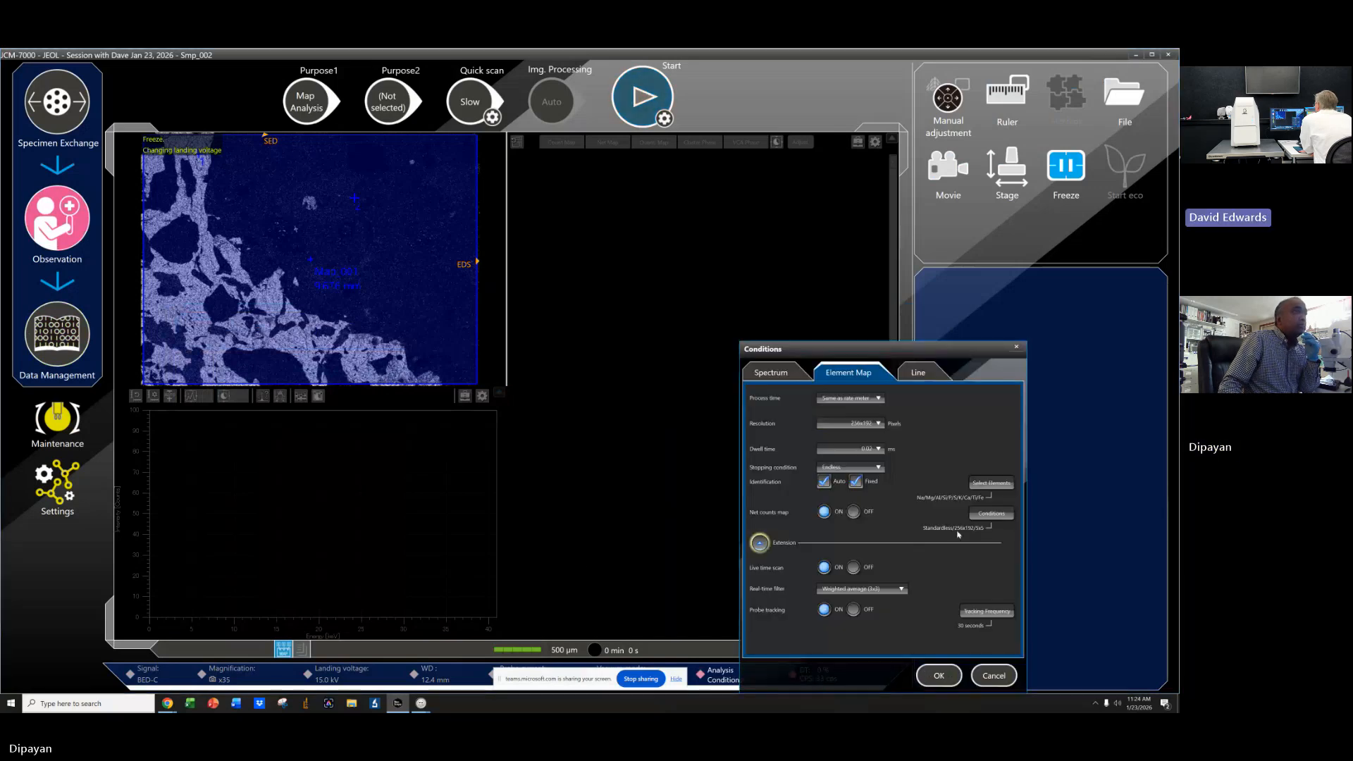
click(786, 375)
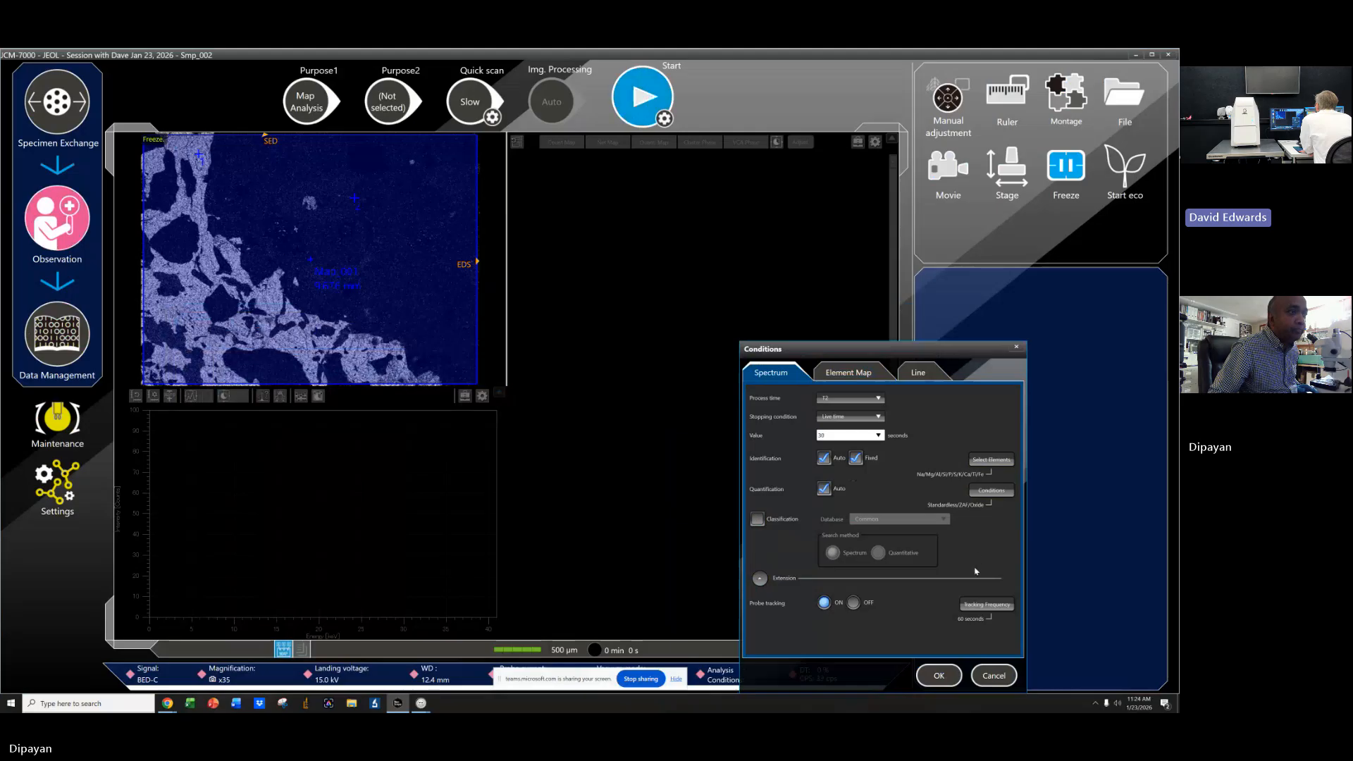
click(1002, 489)
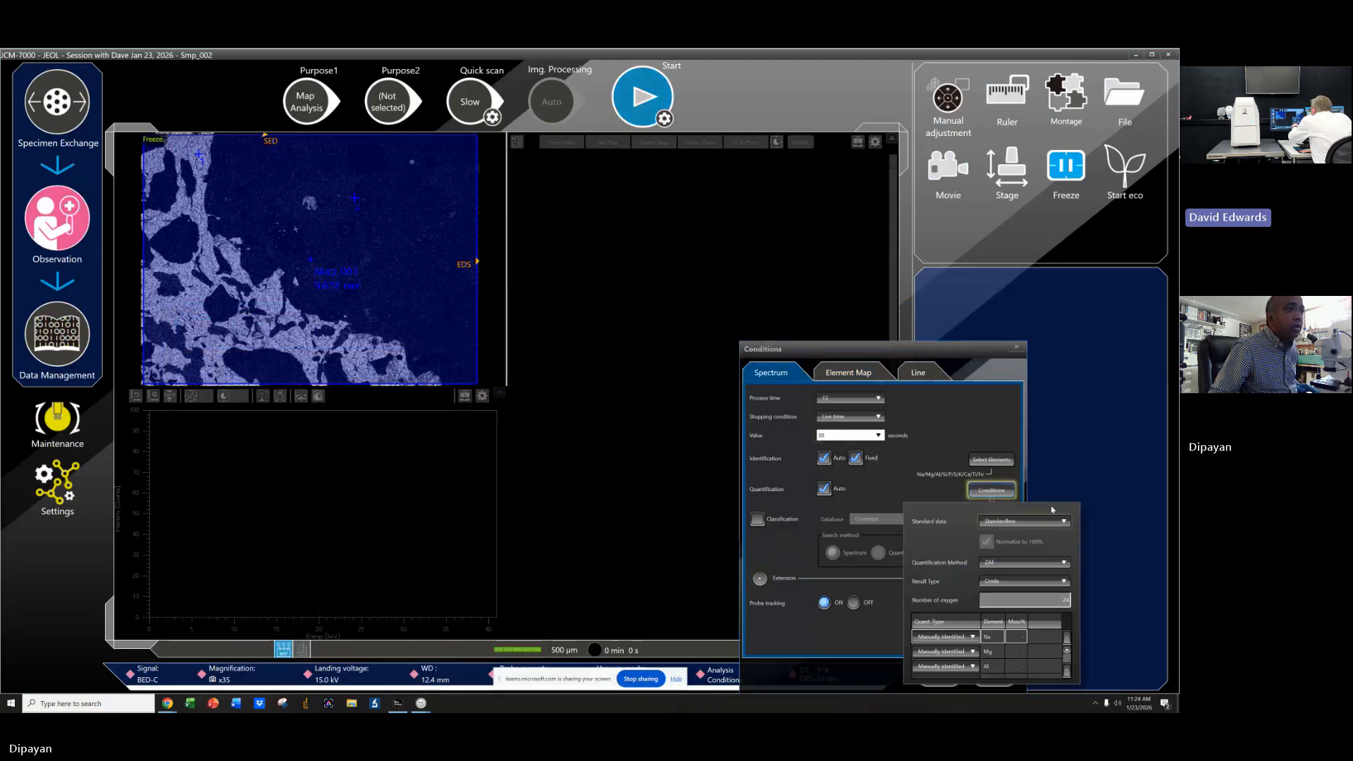
click(983, 490)
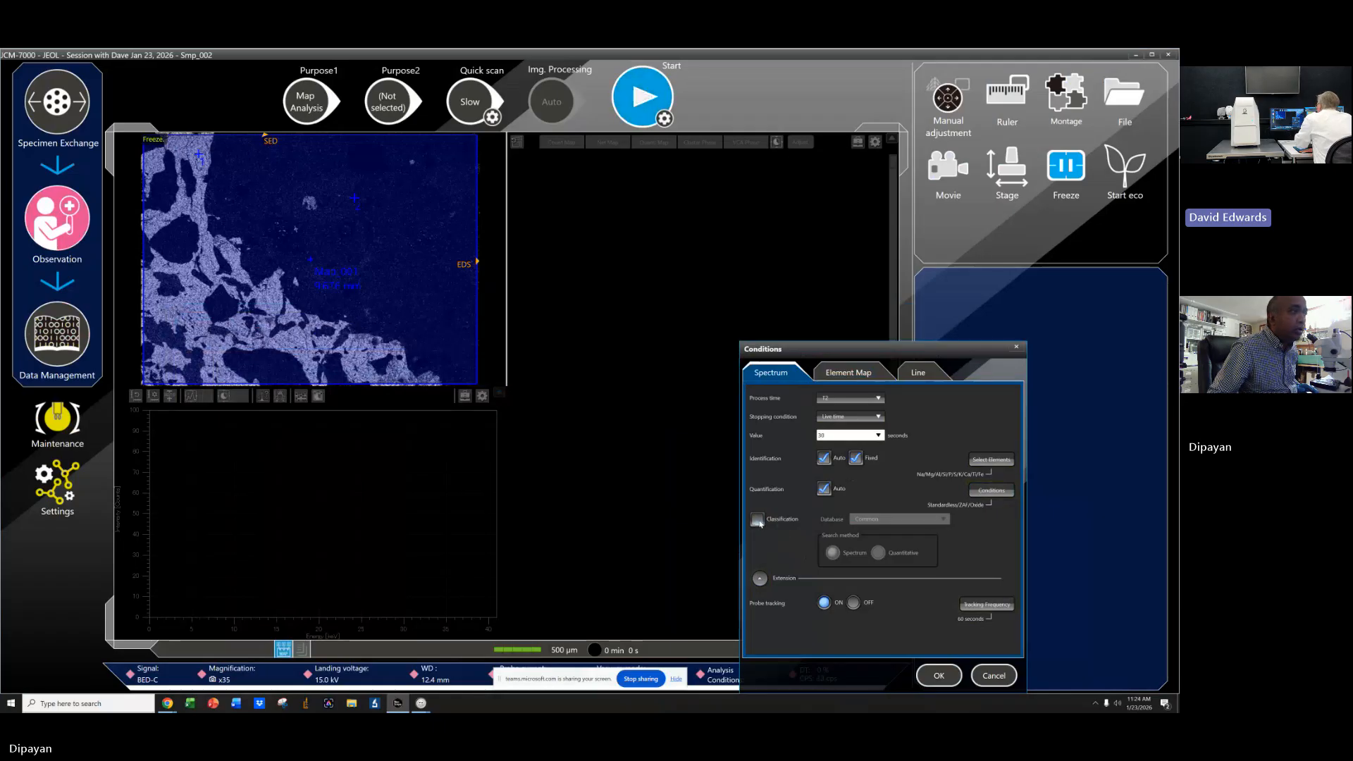
Try enabling spectrum classification with a chosen database, then switch it off and close the conditions.
click(757, 520)
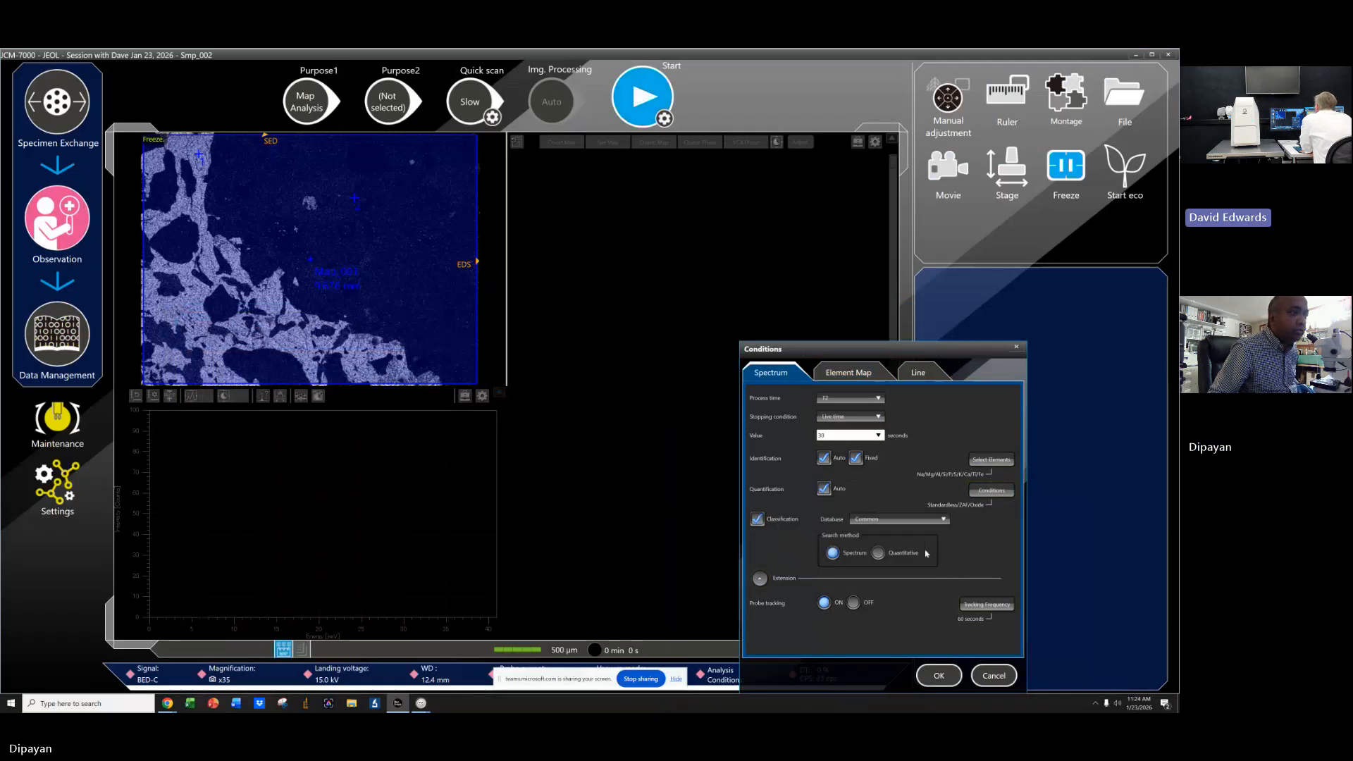
click(884, 524)
click(881, 545)
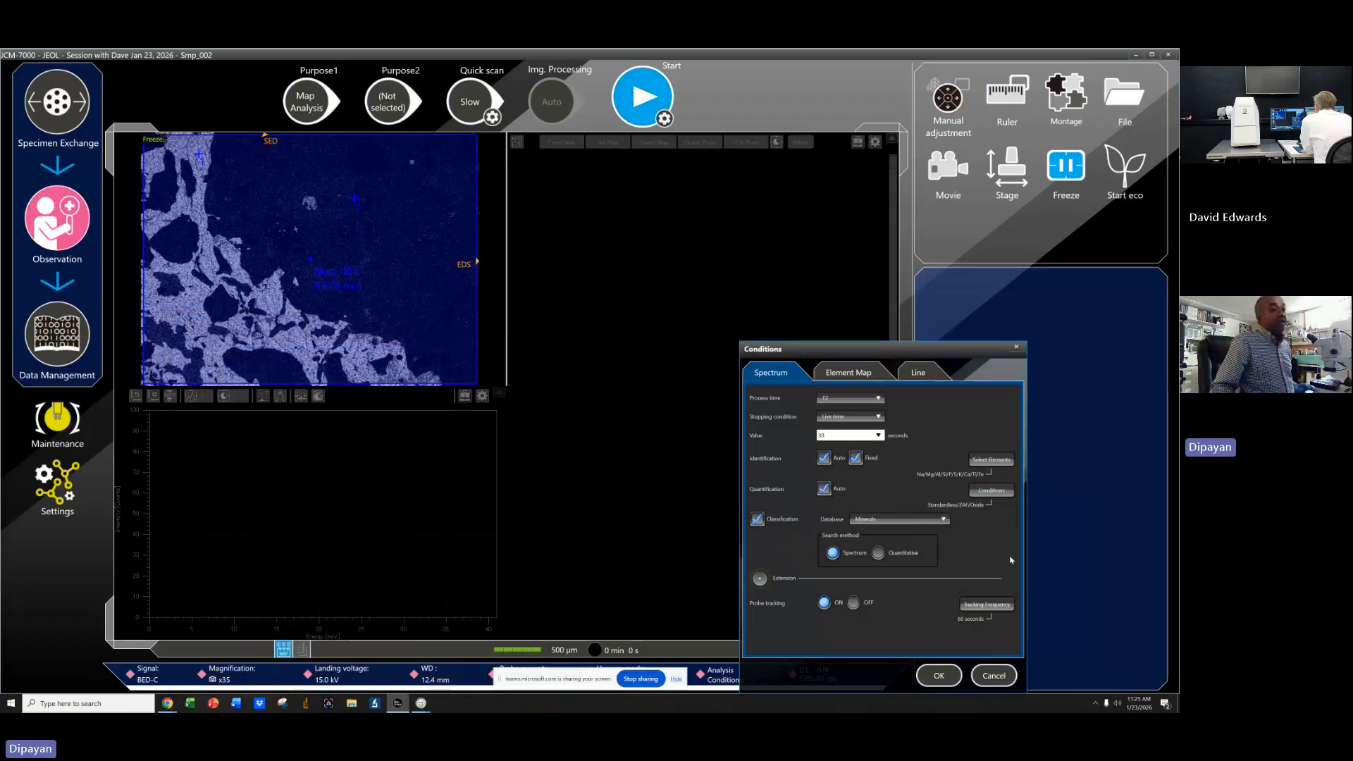
click(937, 522)
click(871, 528)
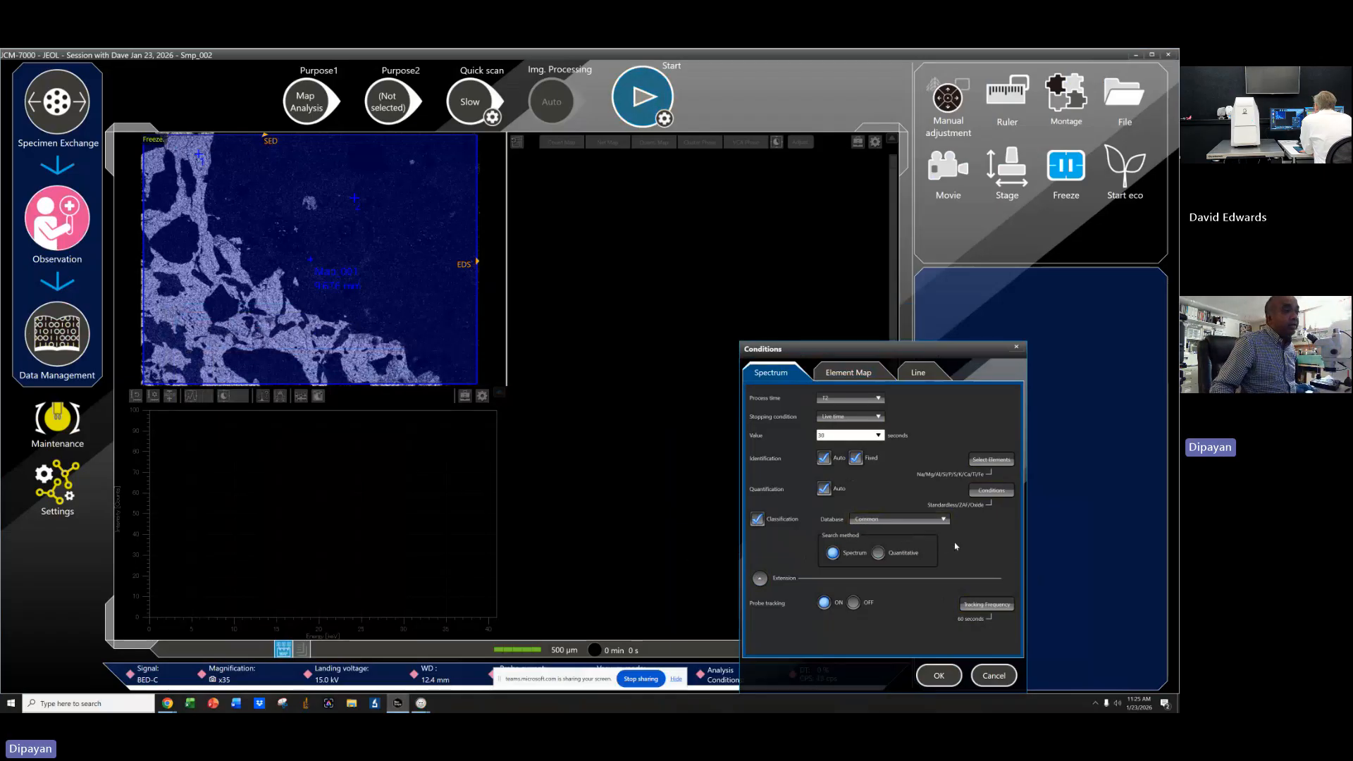
click(773, 524)
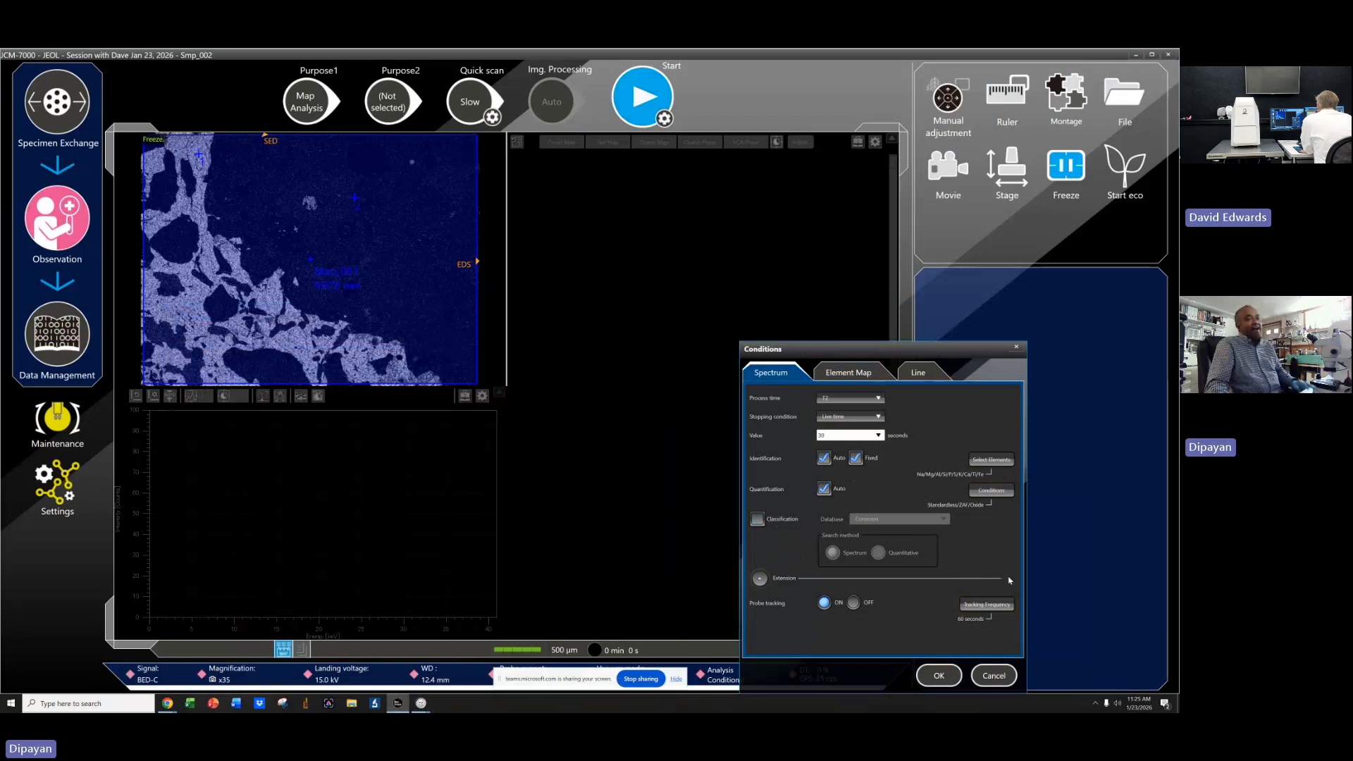
click(1017, 348)
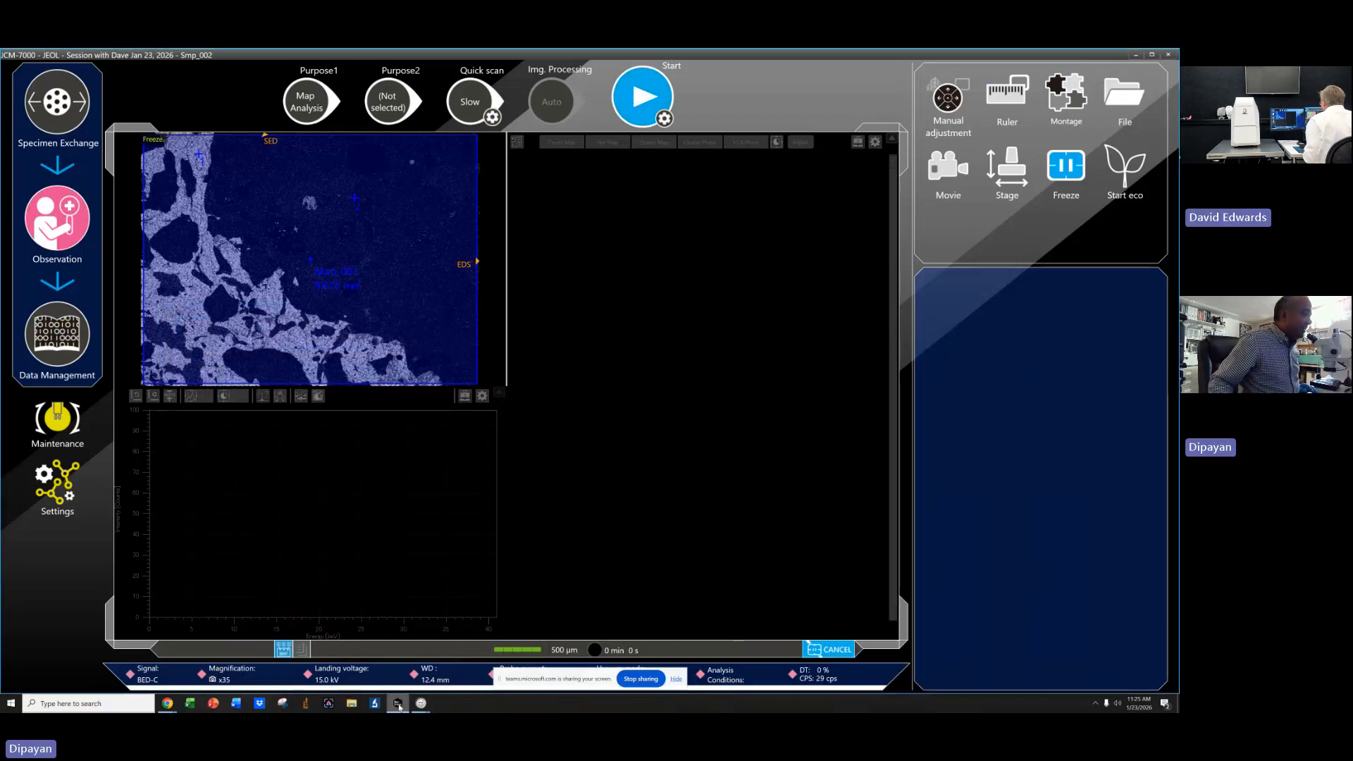
Switch to the Map_001 window and display the quantitative maps.
mouse_move(427, 710)
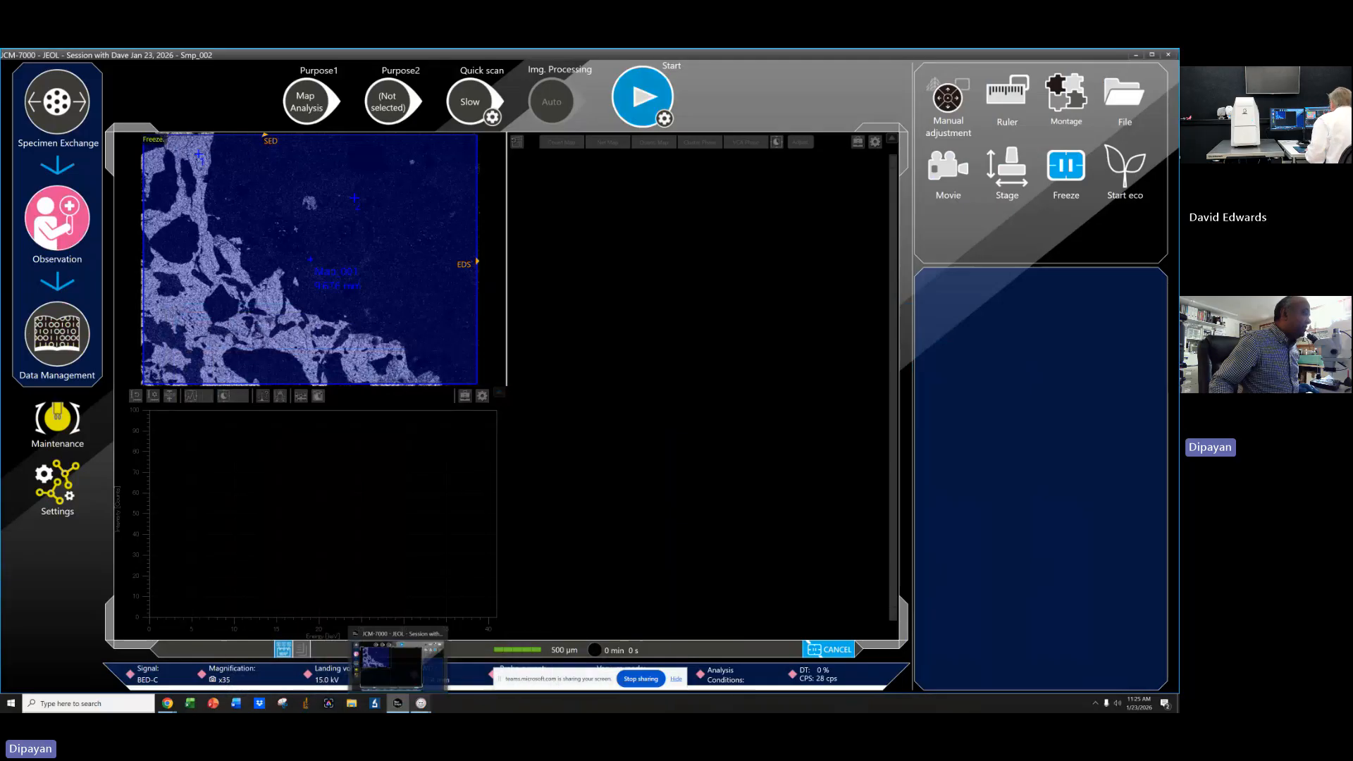
click(470, 662)
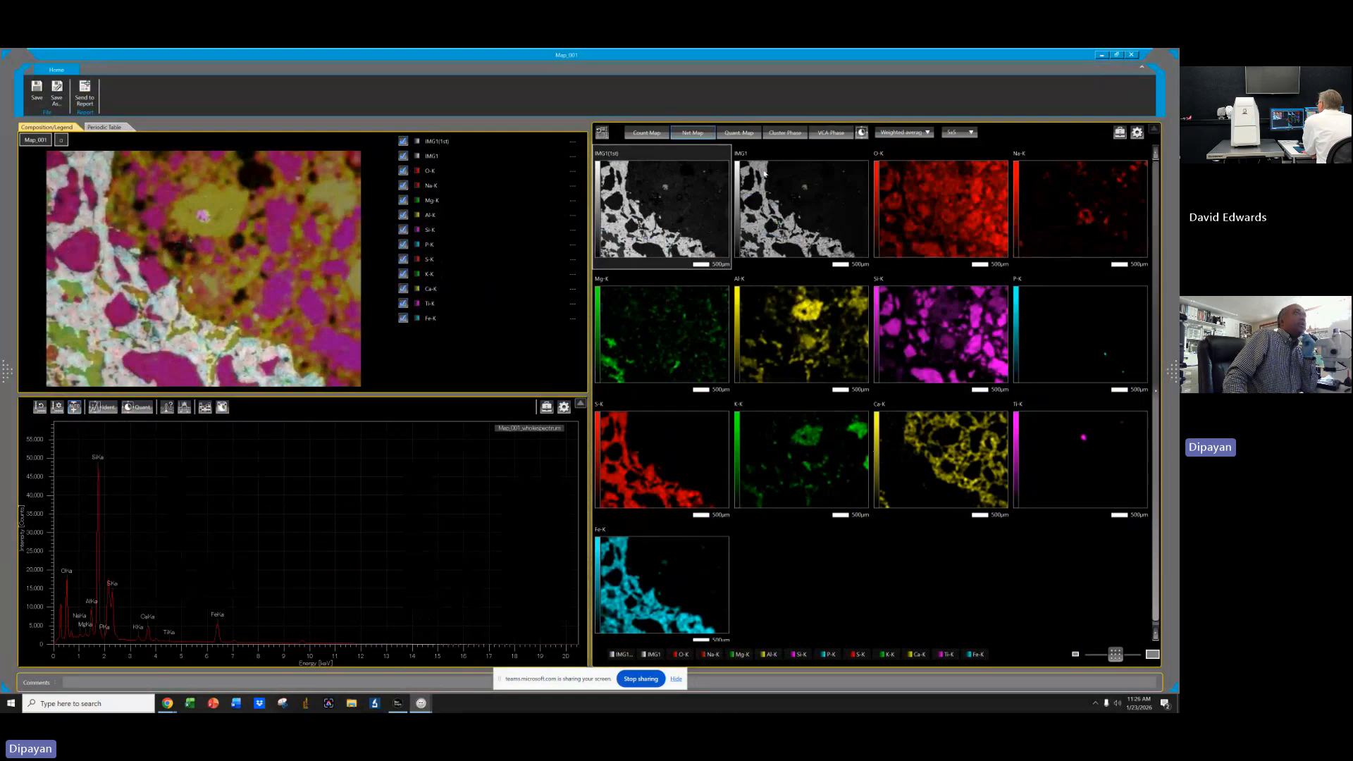
click(756, 133)
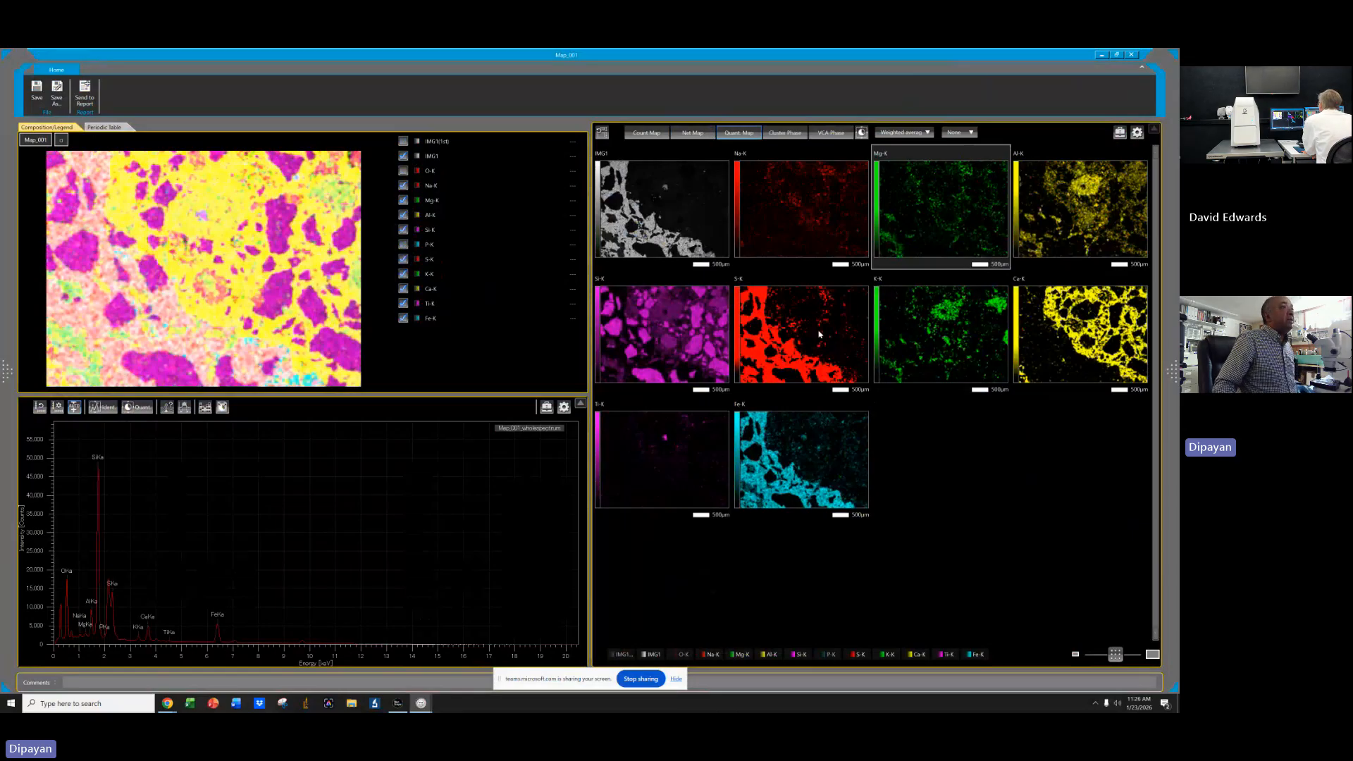
Select the Fe-K map and open its colour scale settings, then close them.
click(774, 318)
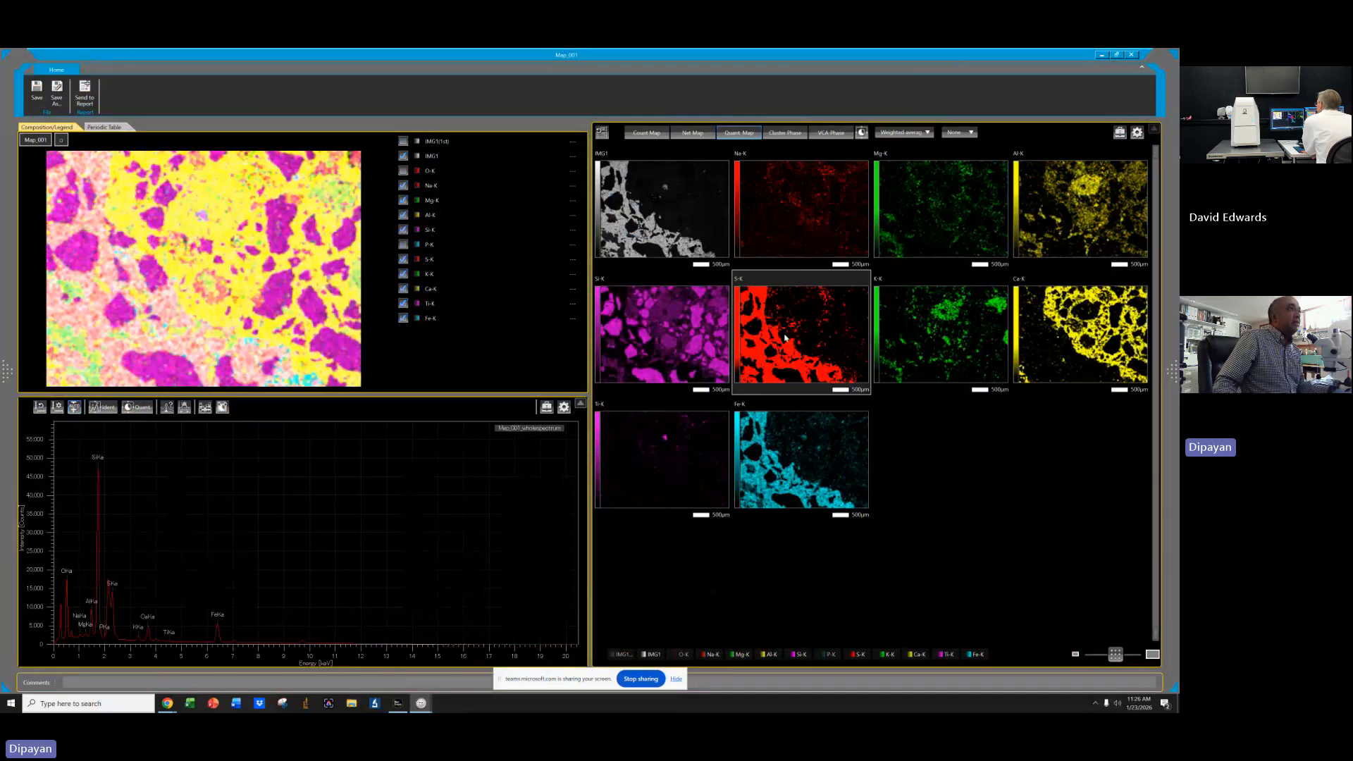
click(785, 452)
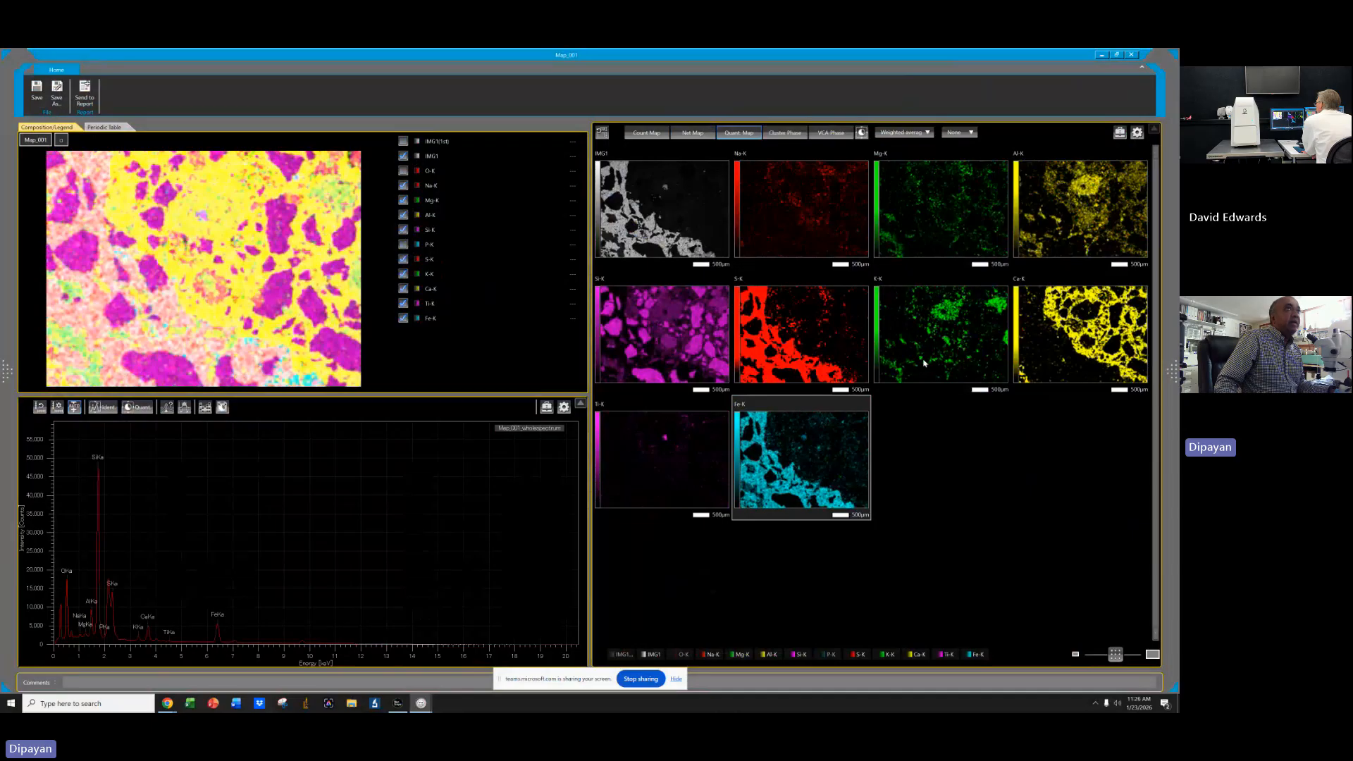
click(1120, 132)
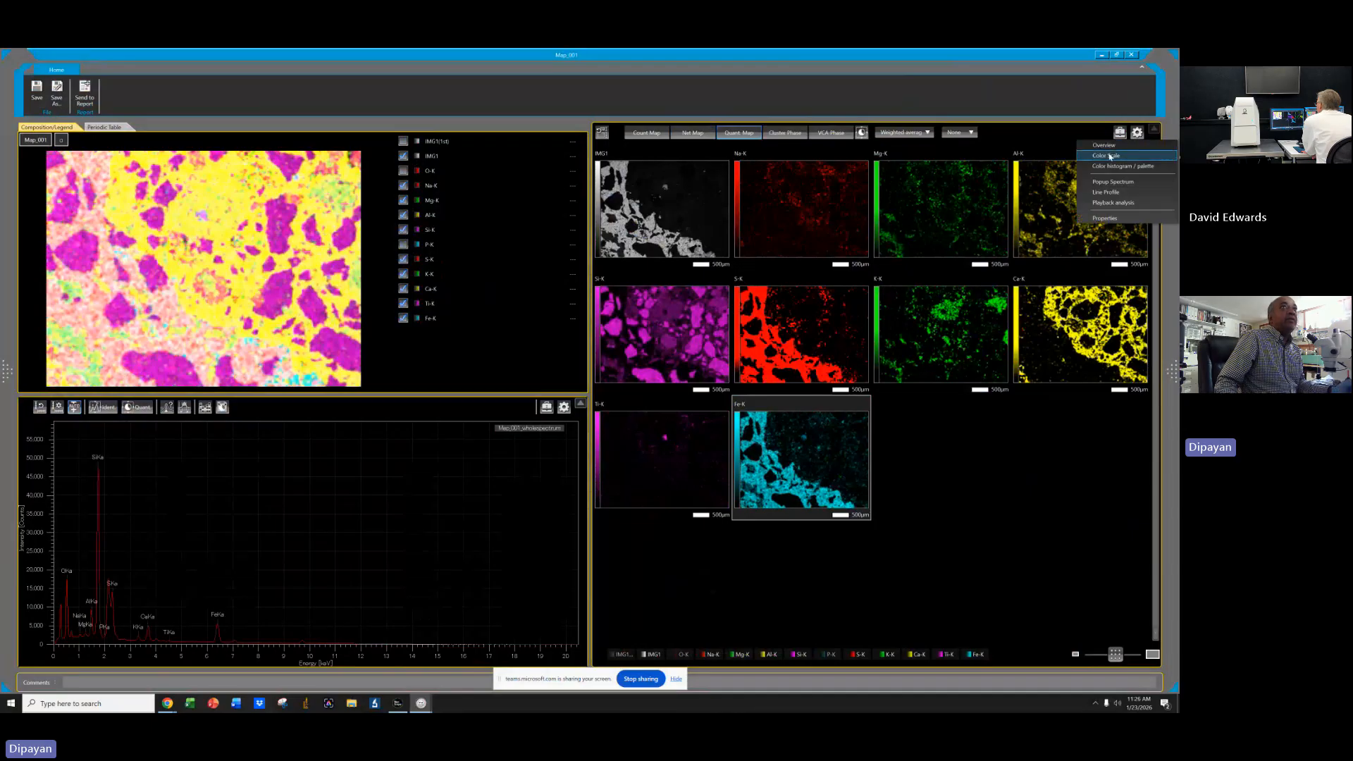
click(1112, 155)
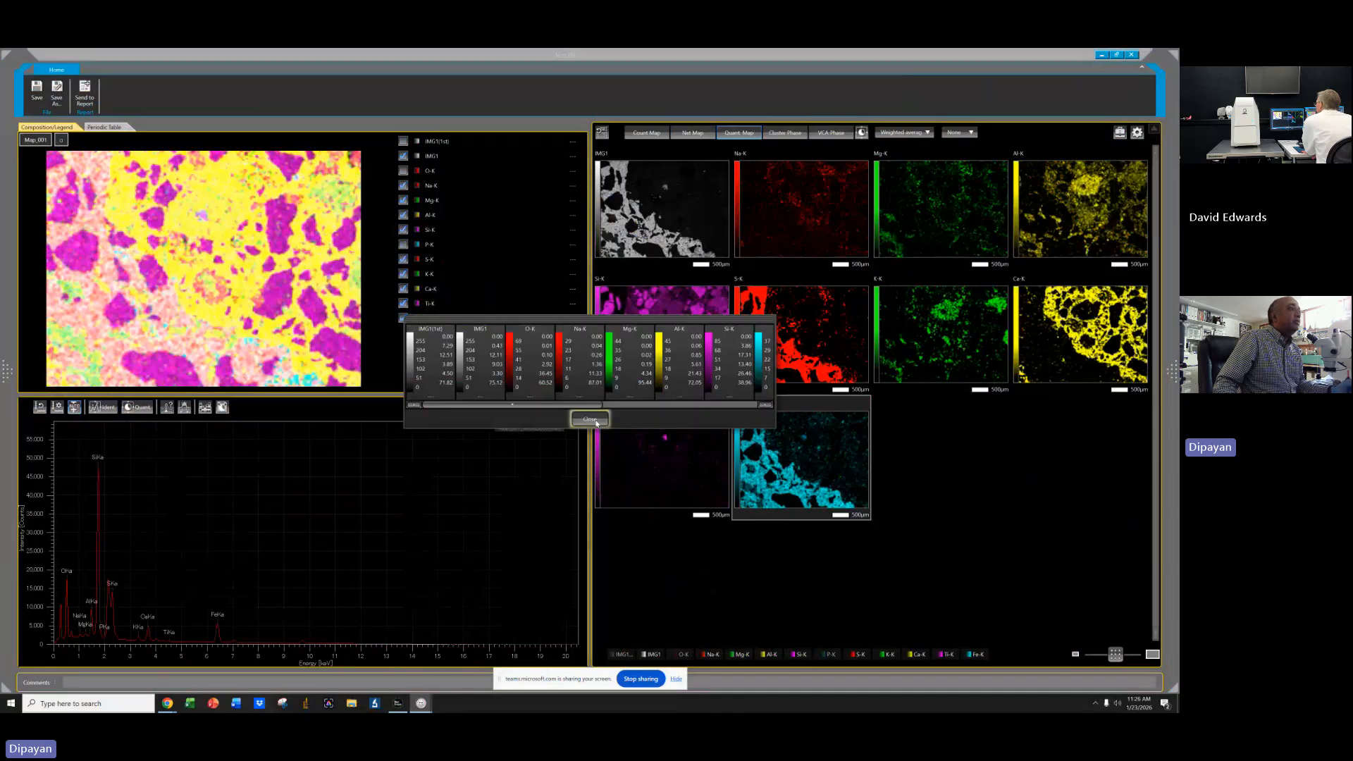
click(590, 419)
Open the Fe-K map's colour histogram/palette, apply the current minimum and maximum settings, and close it.
click(1124, 136)
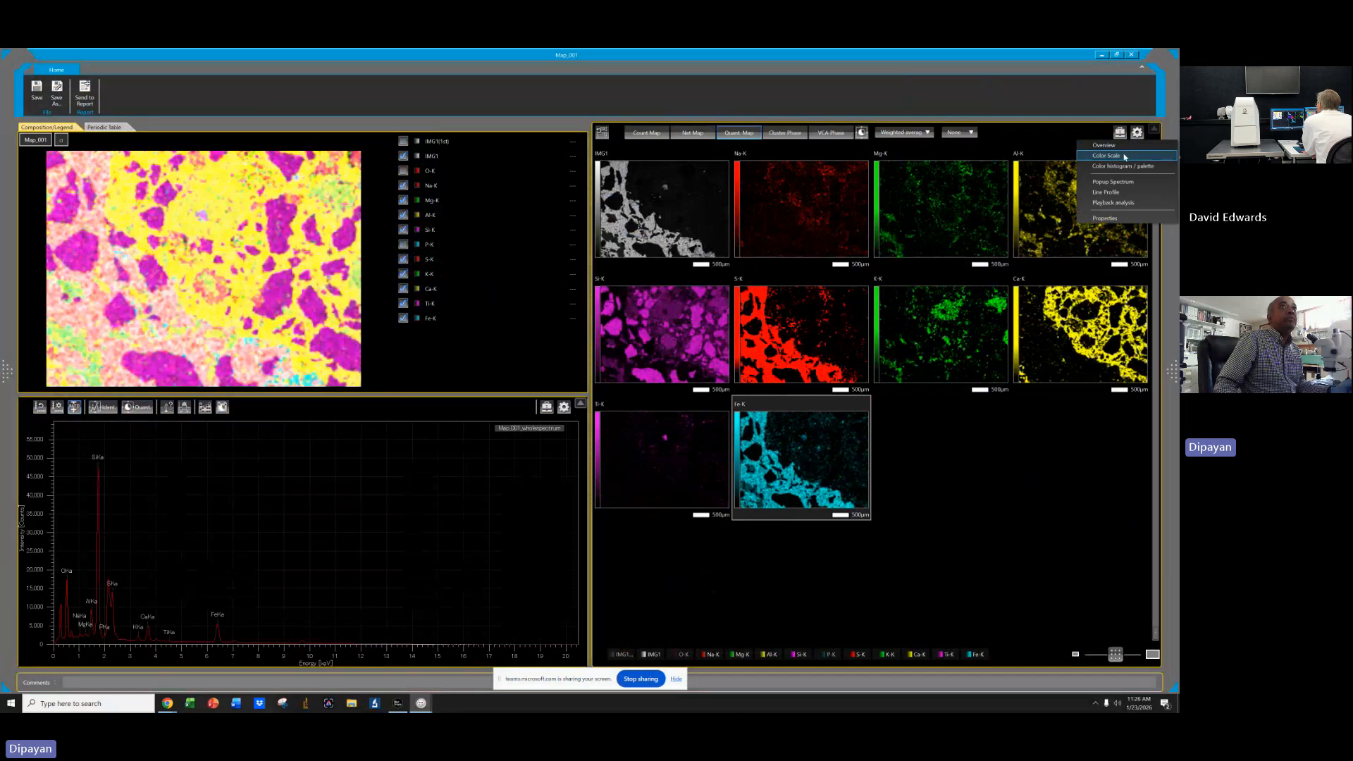
click(1122, 167)
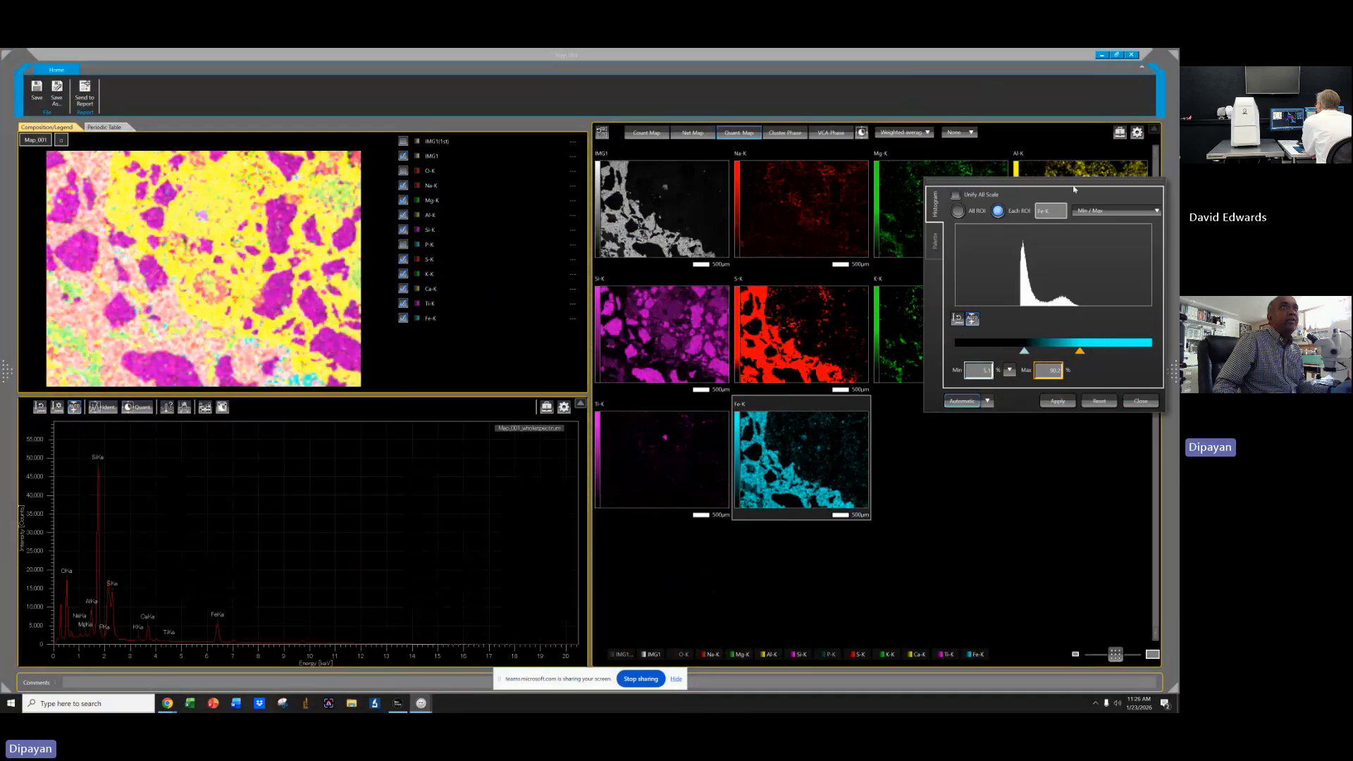
click(1085, 126)
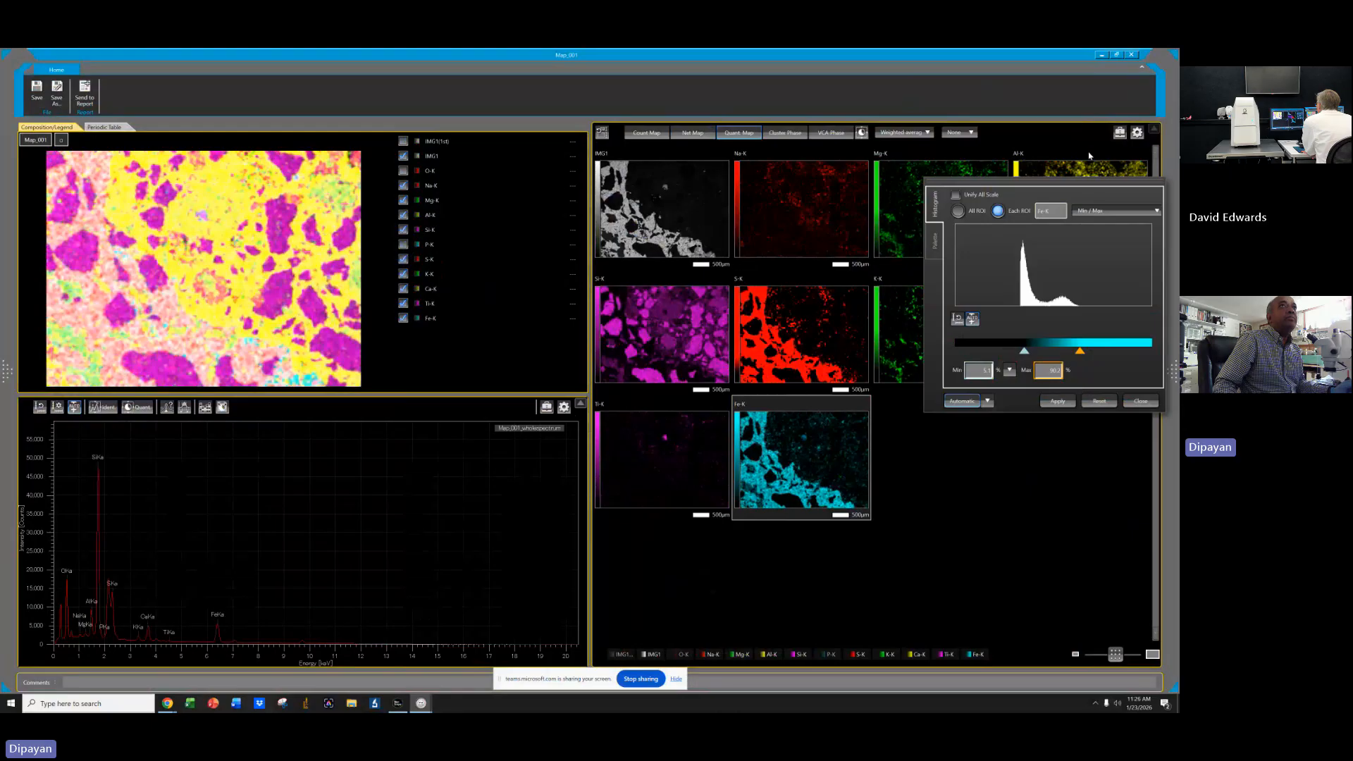
click(1058, 402)
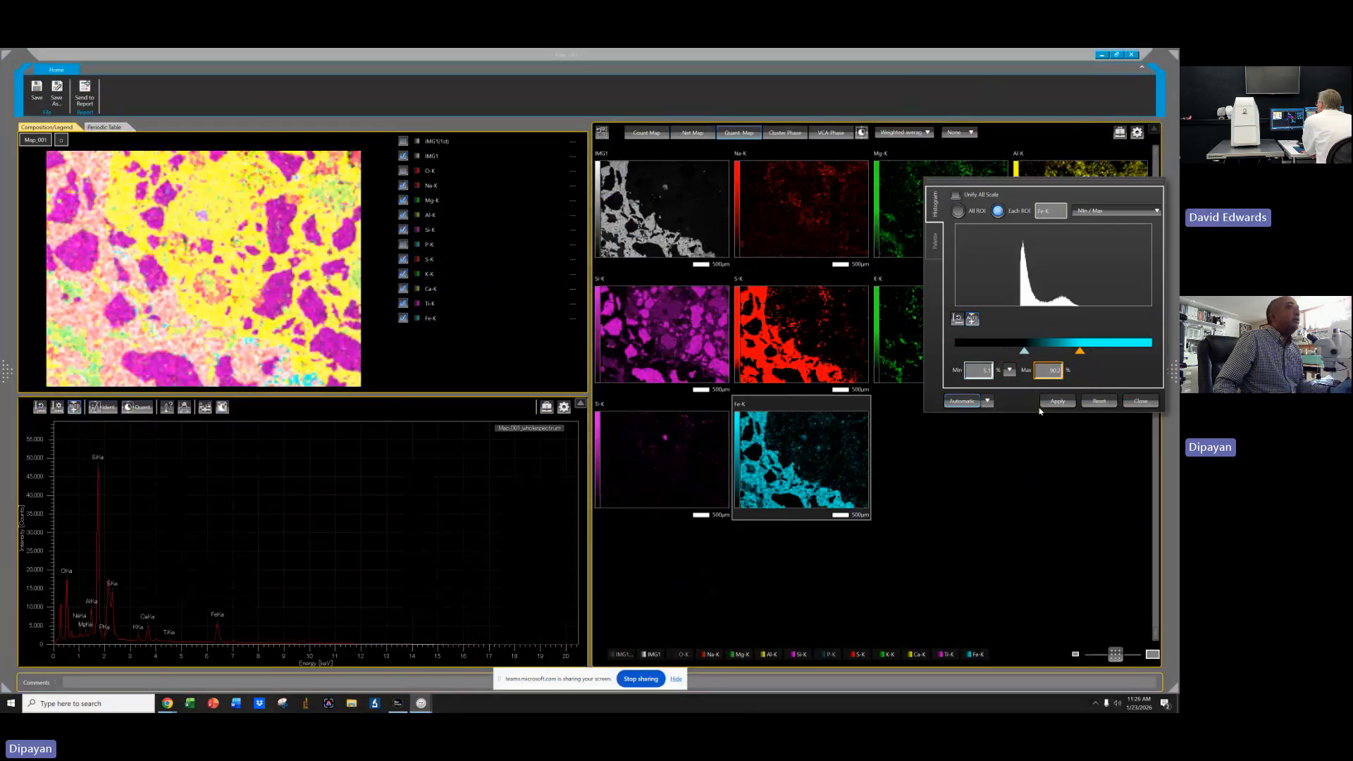
click(1141, 401)
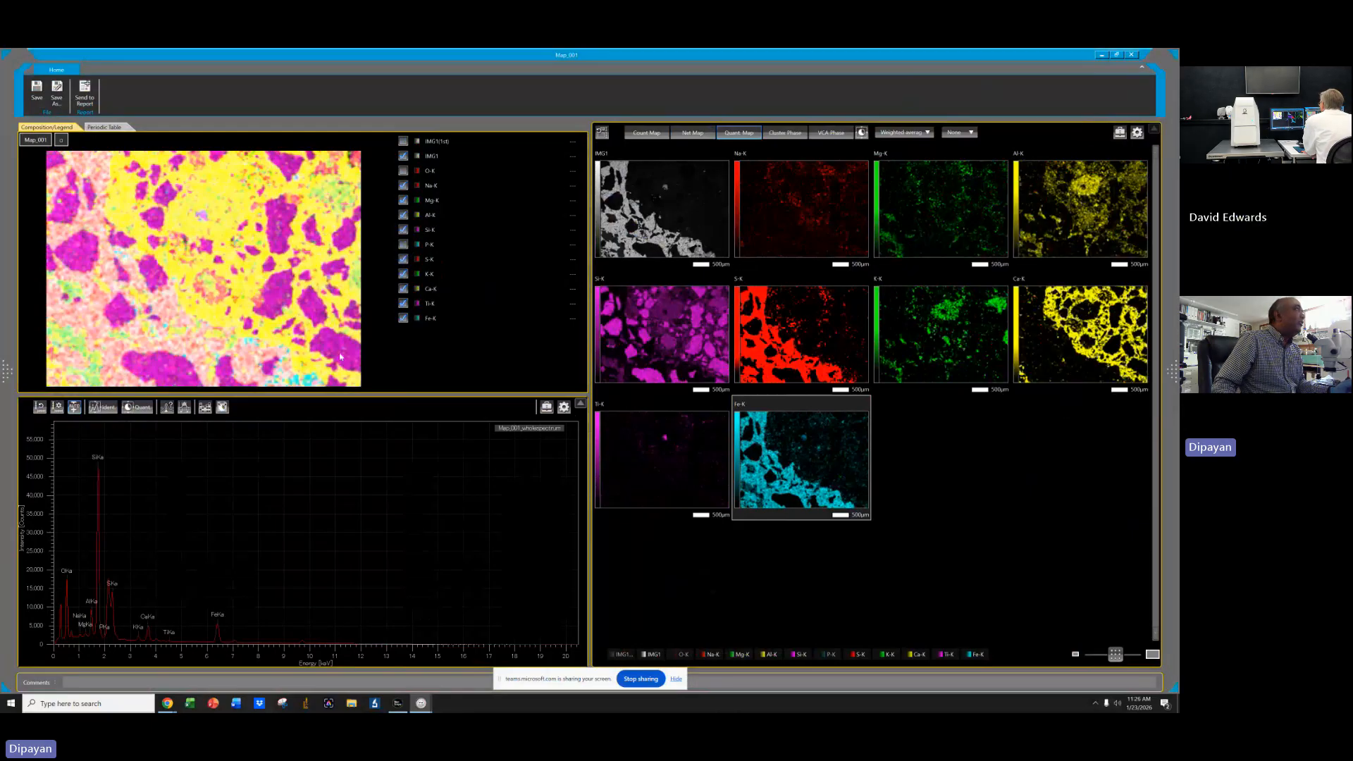
Change the Fe-K element colour to standard red.
click(418, 318)
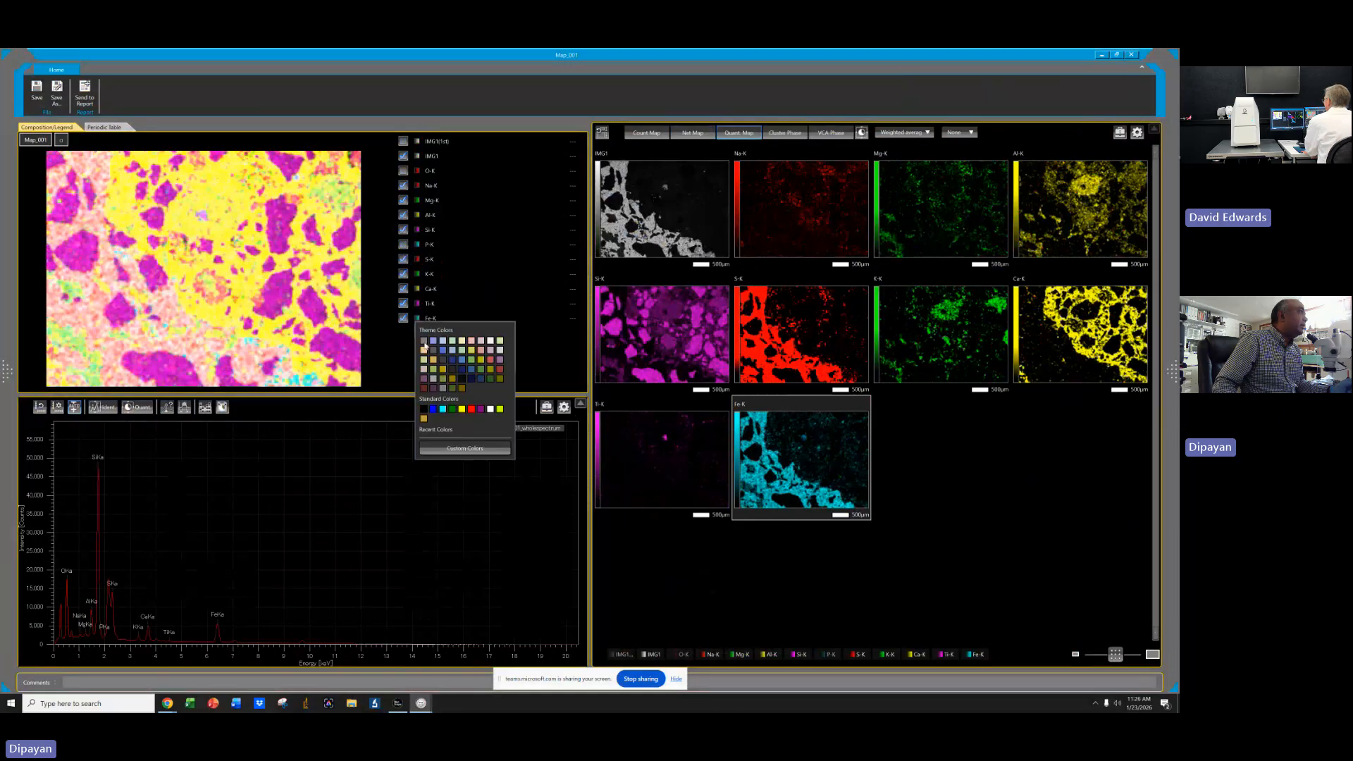
click(472, 410)
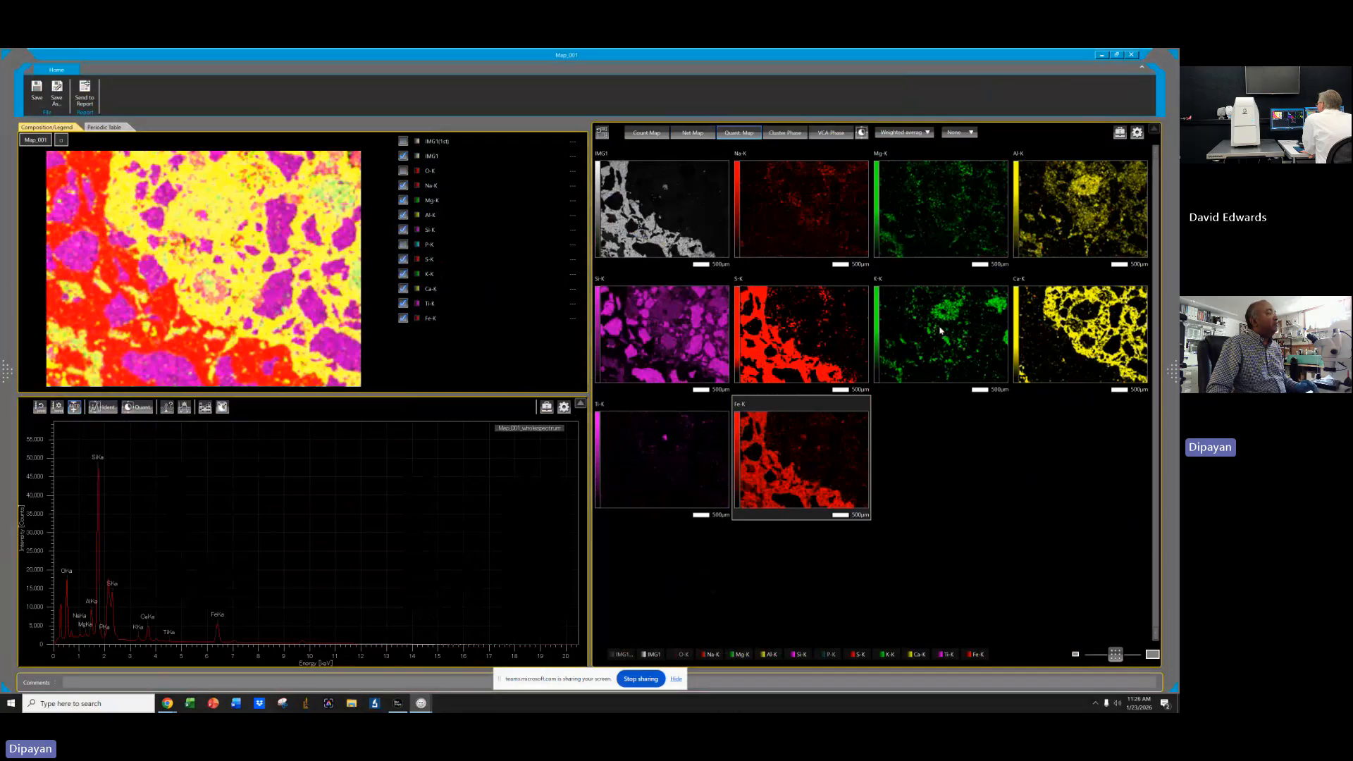
click(670, 360)
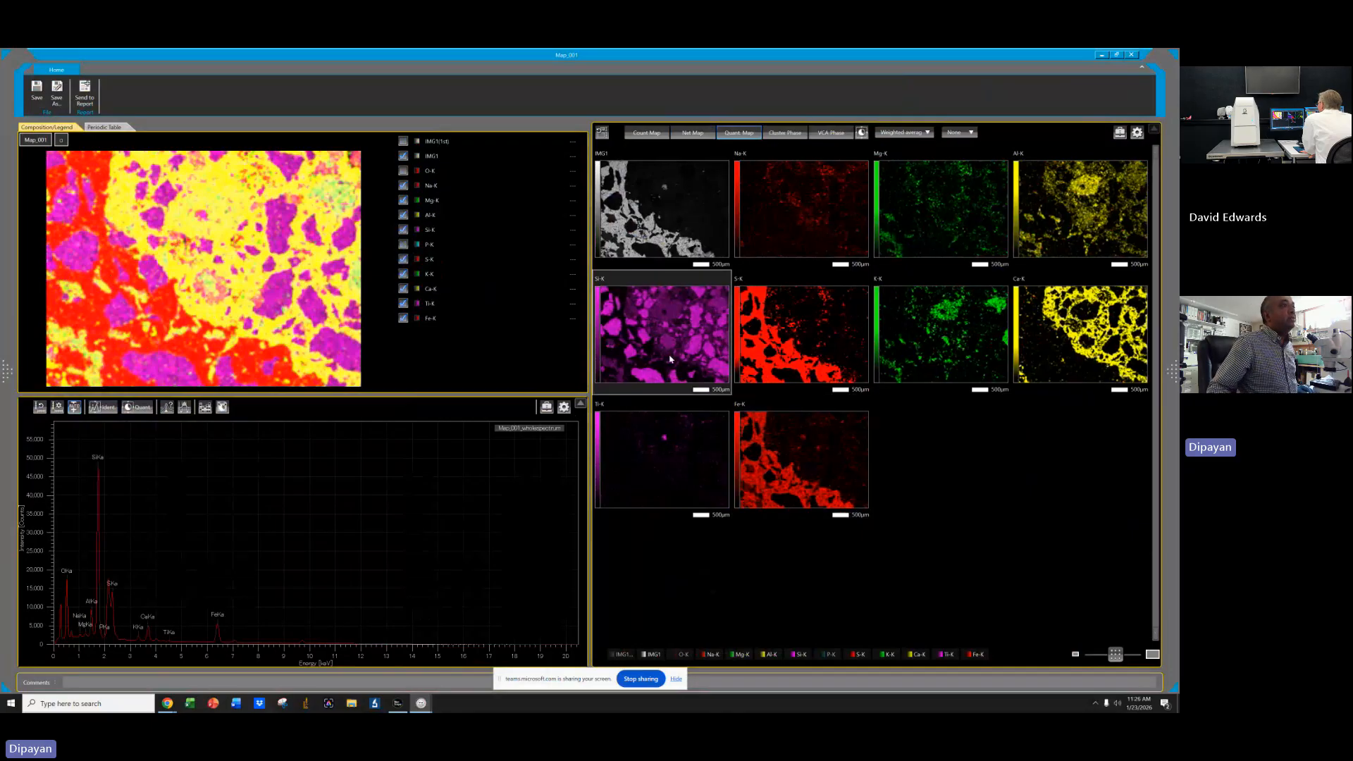
Compare the Al-K and Ca-K maps by selecting each in turn.
click(1077, 210)
click(1081, 328)
click(1079, 211)
click(1082, 329)
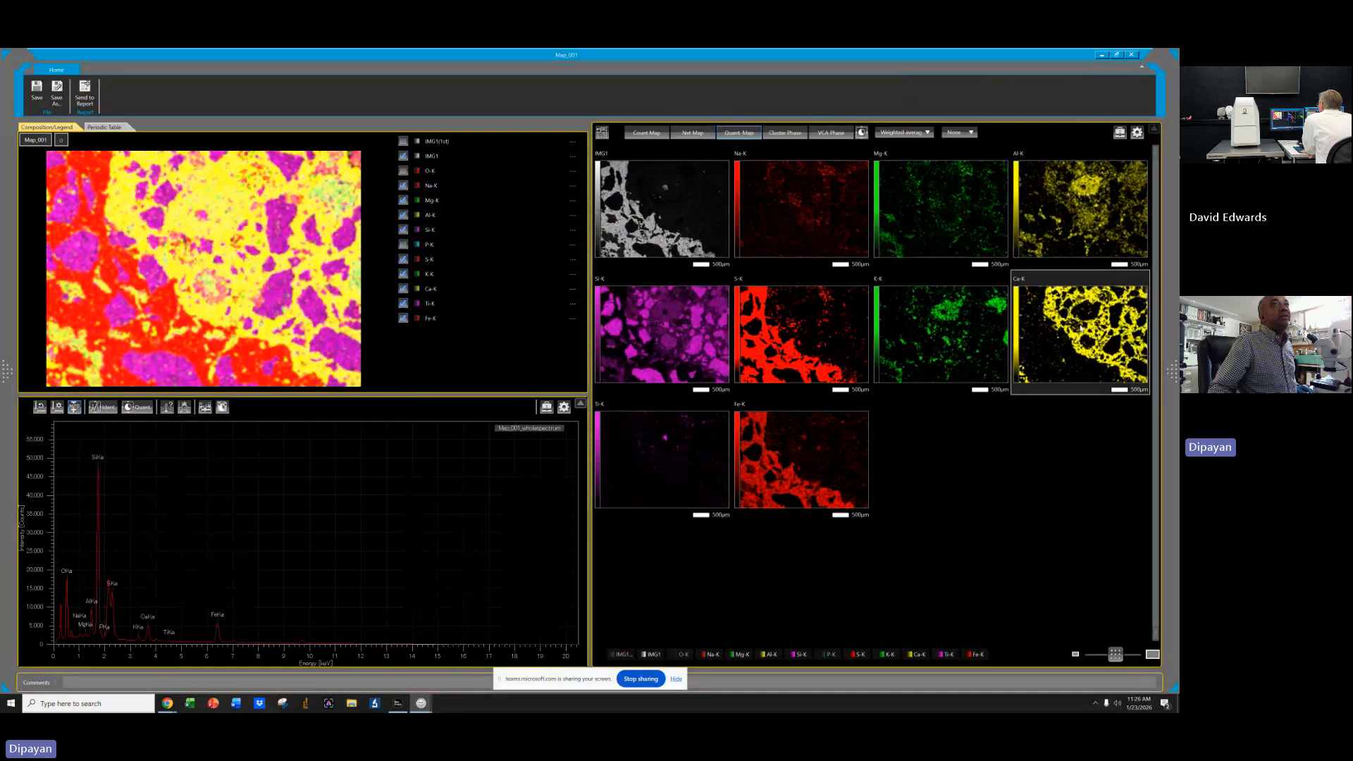
click(1066, 227)
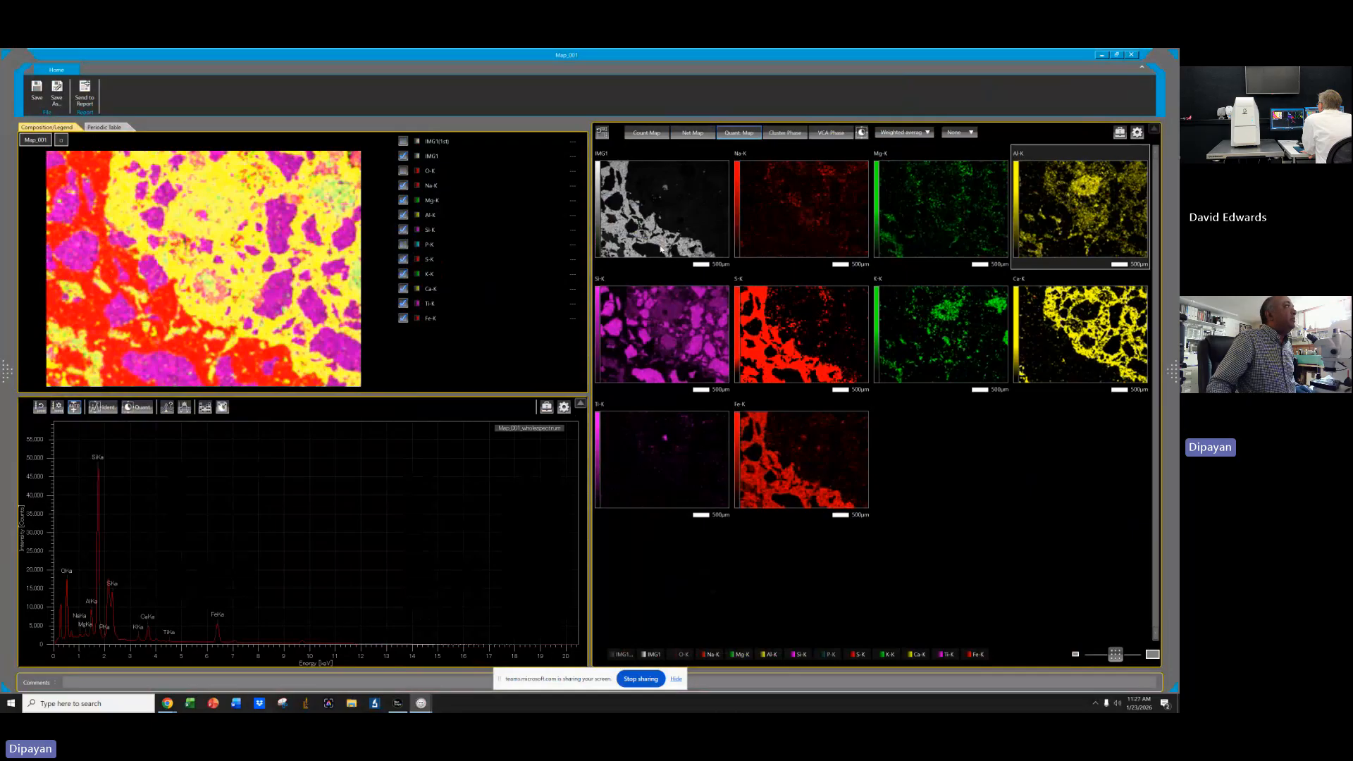
Try light pink and then red-purple theme colours for the Al-K element.
click(418, 215)
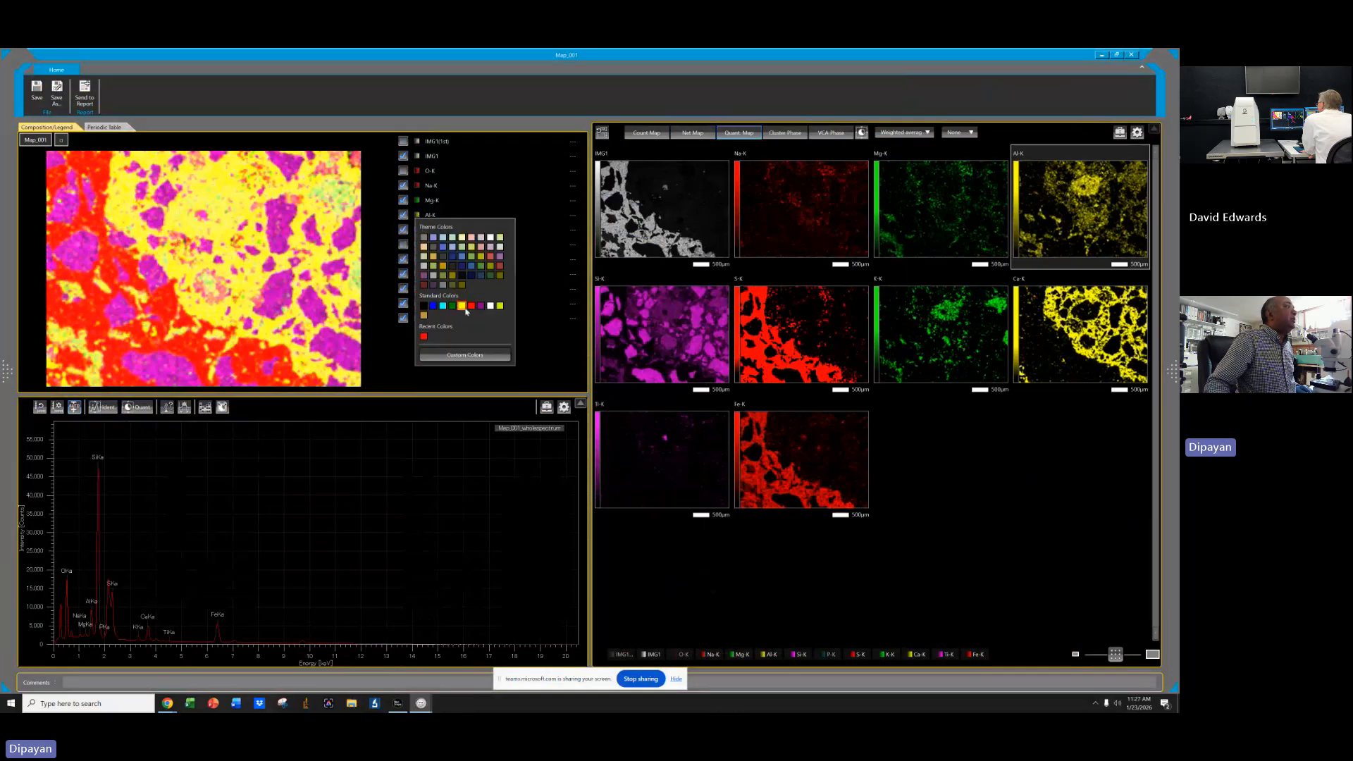
click(482, 238)
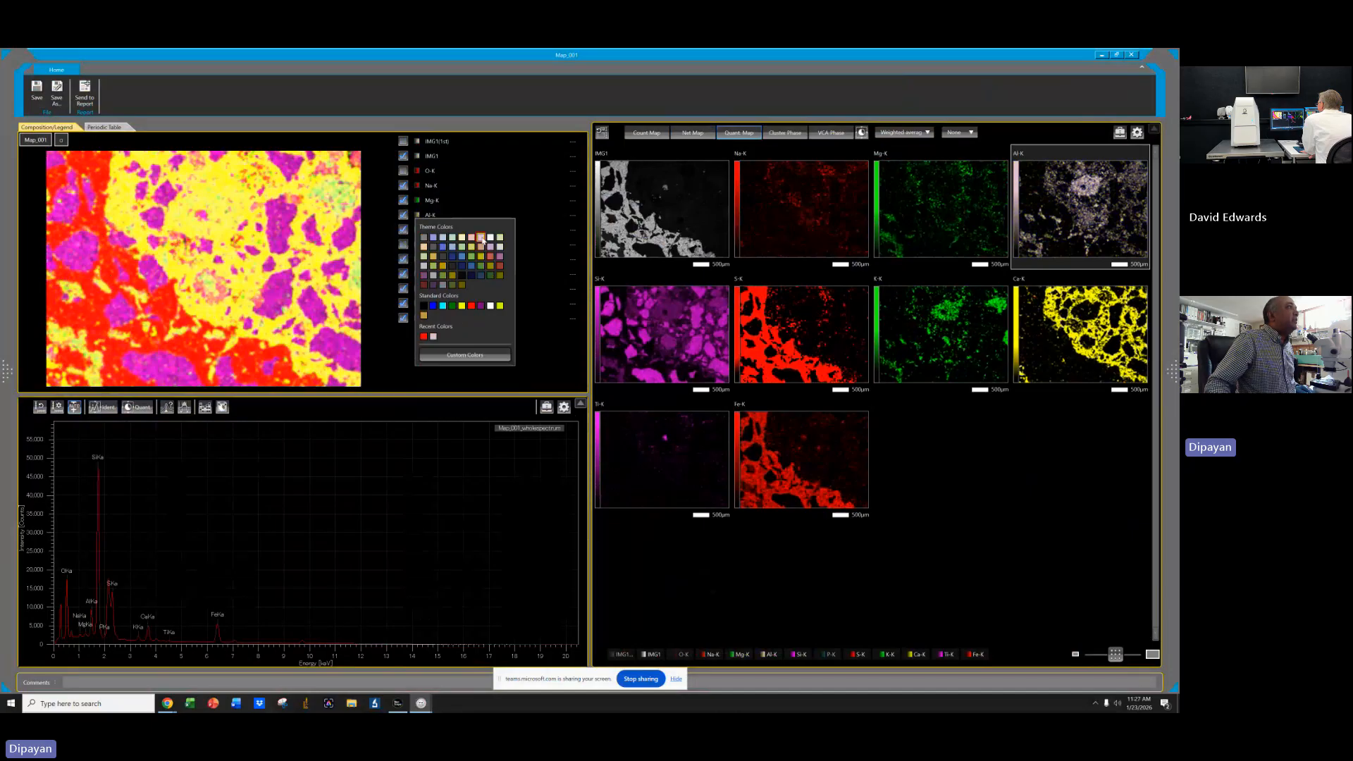
click(481, 239)
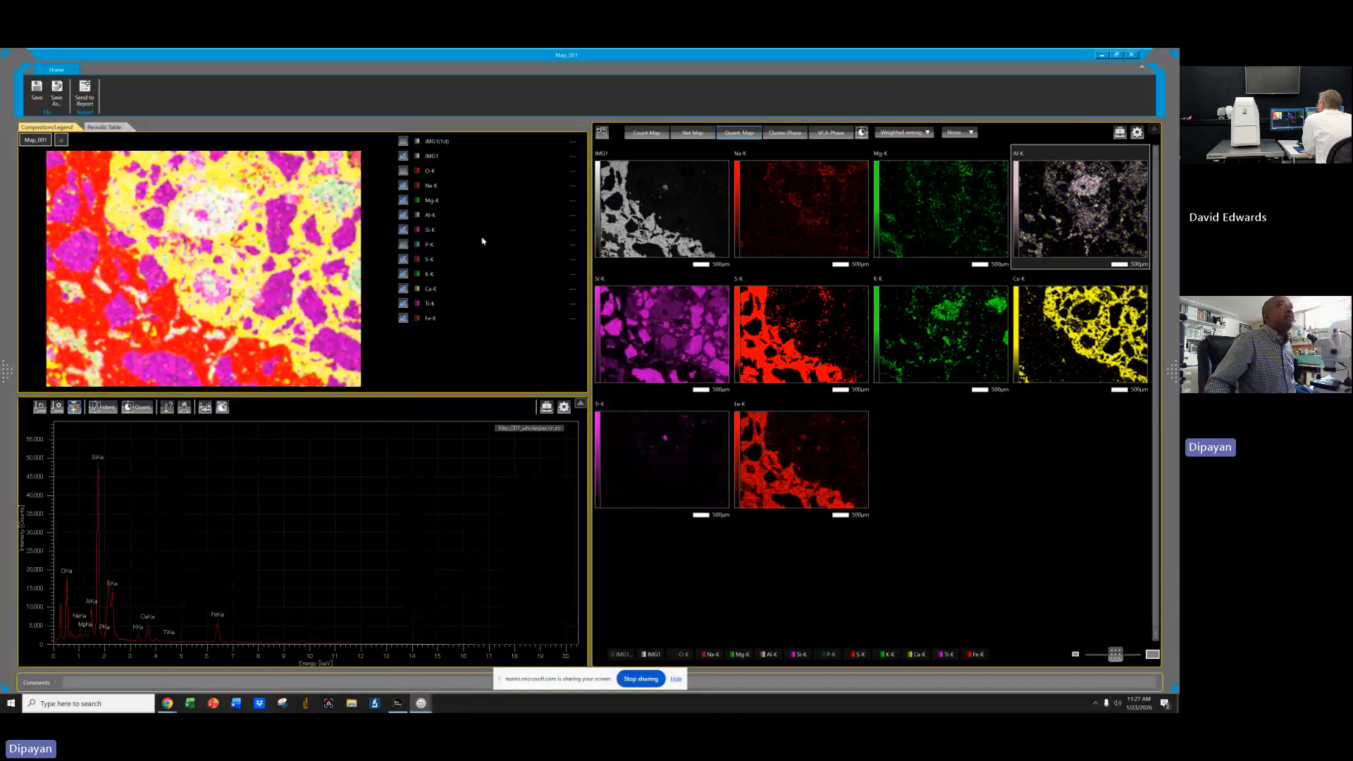
click(418, 216)
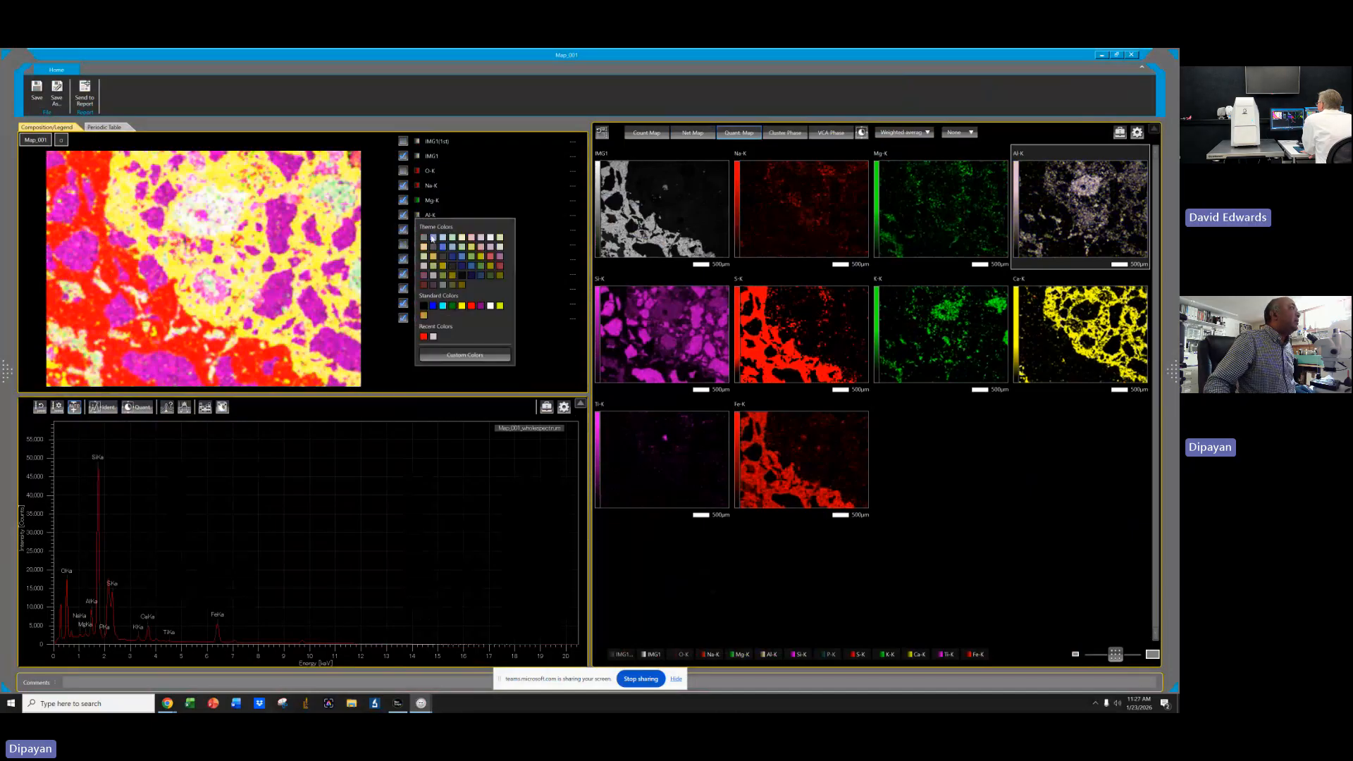
click(481, 306)
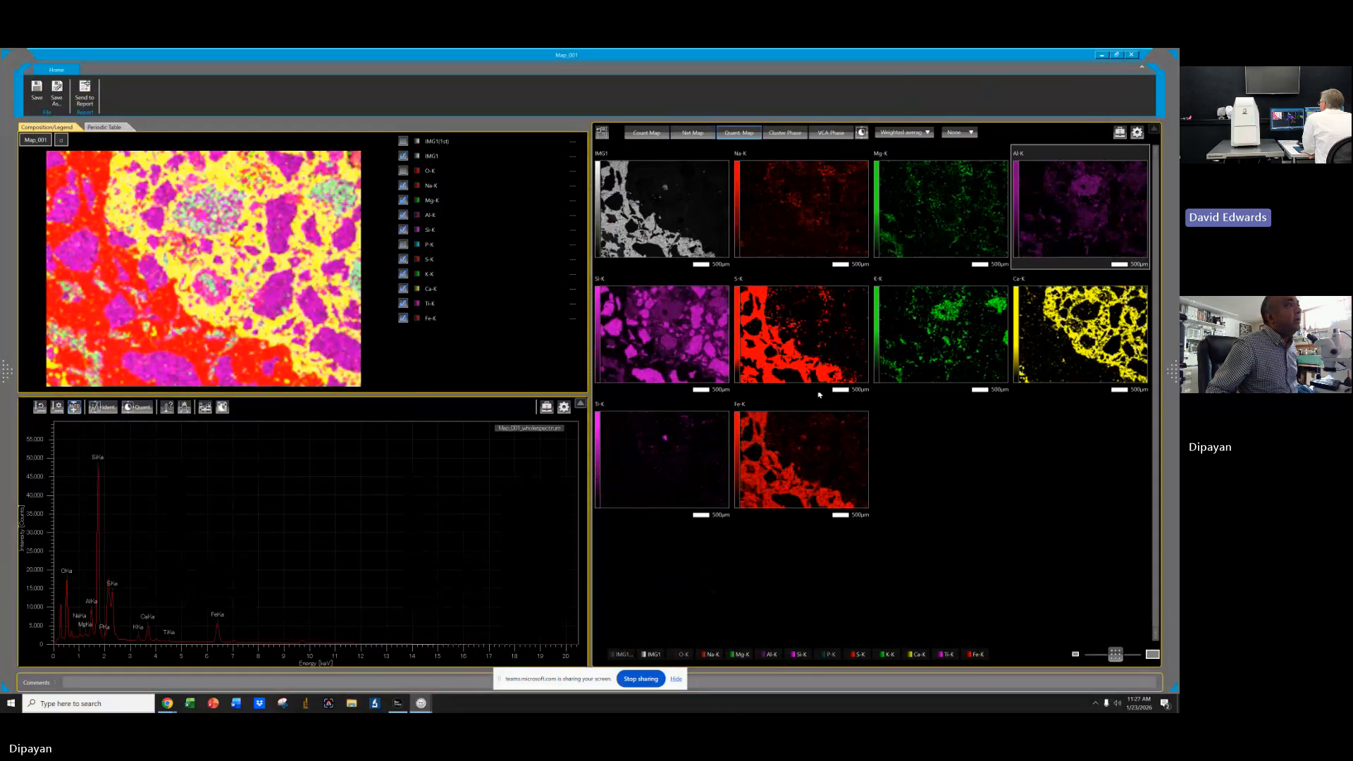
Set a custom yellow-green colour for the Al-K element using the hue bar and colour field.
click(418, 216)
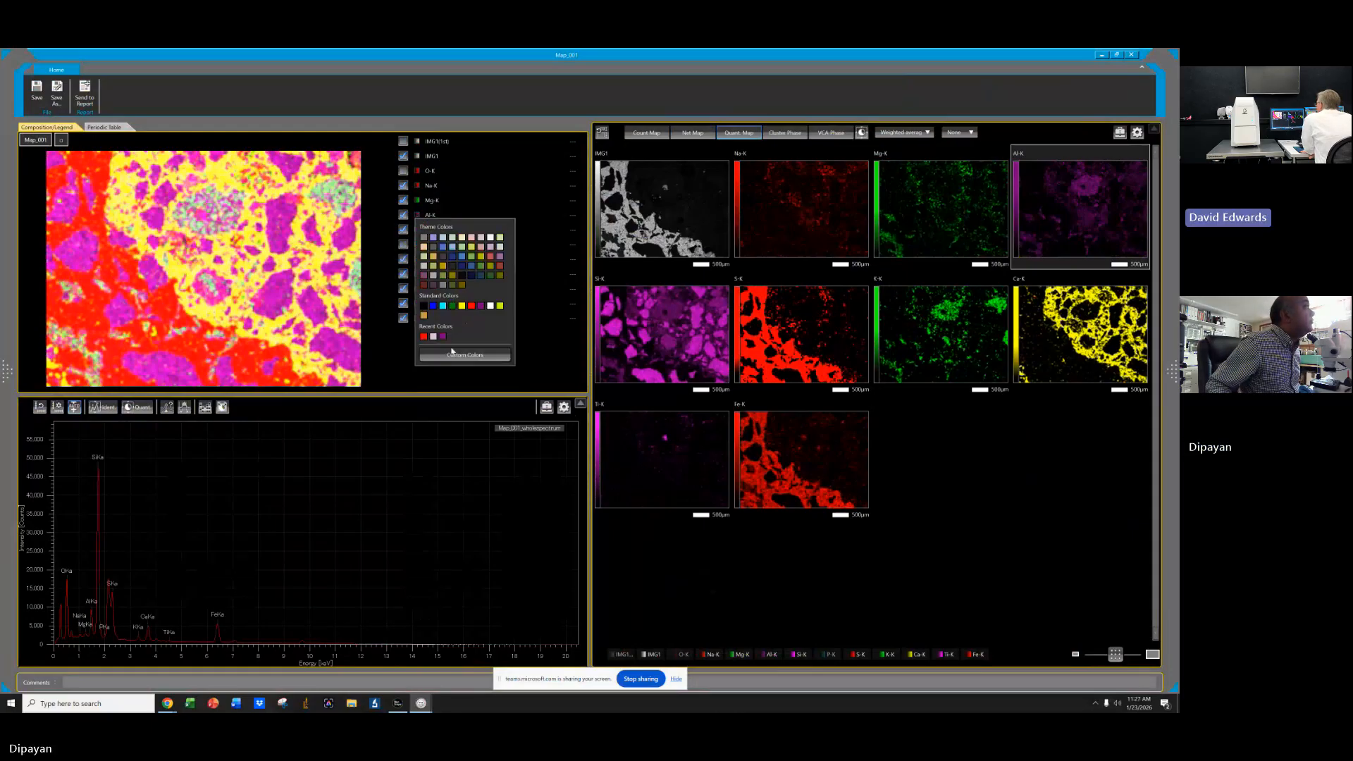
click(454, 353)
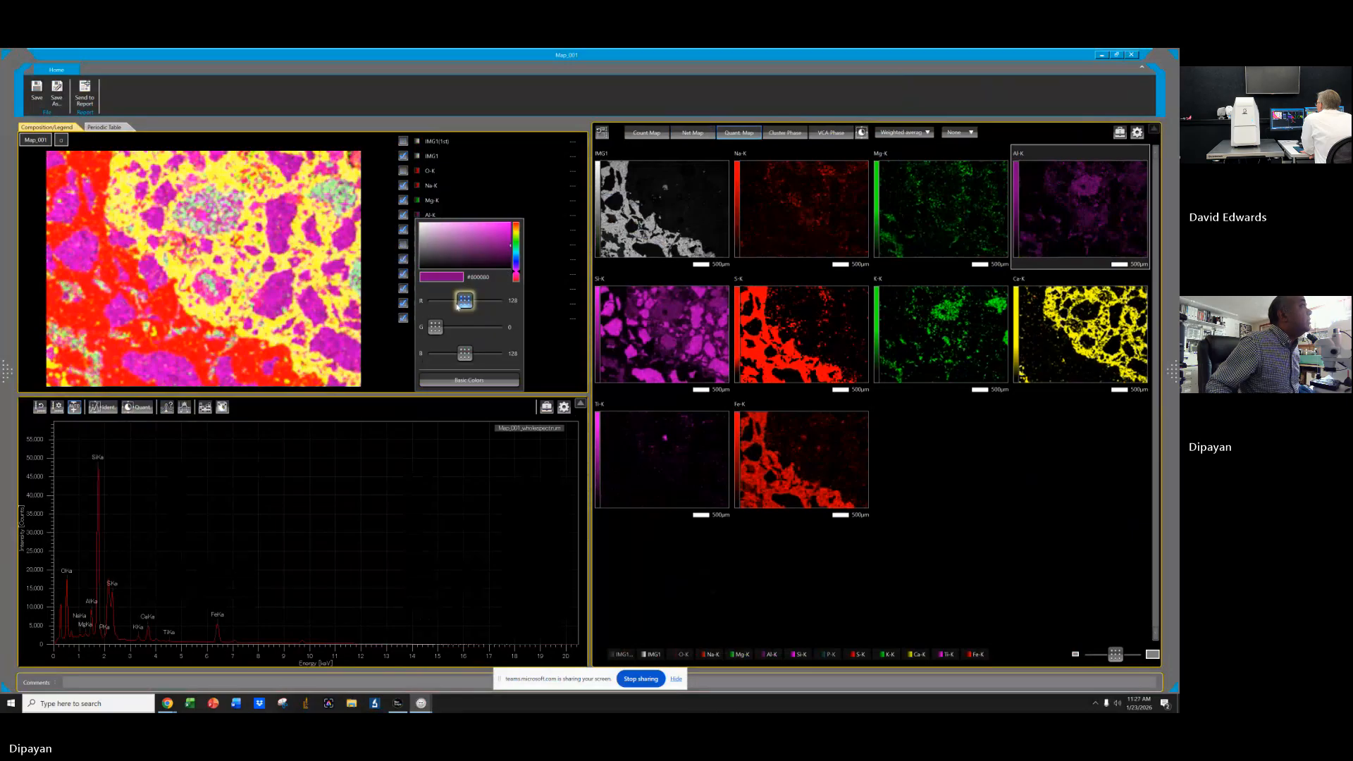
click(517, 235)
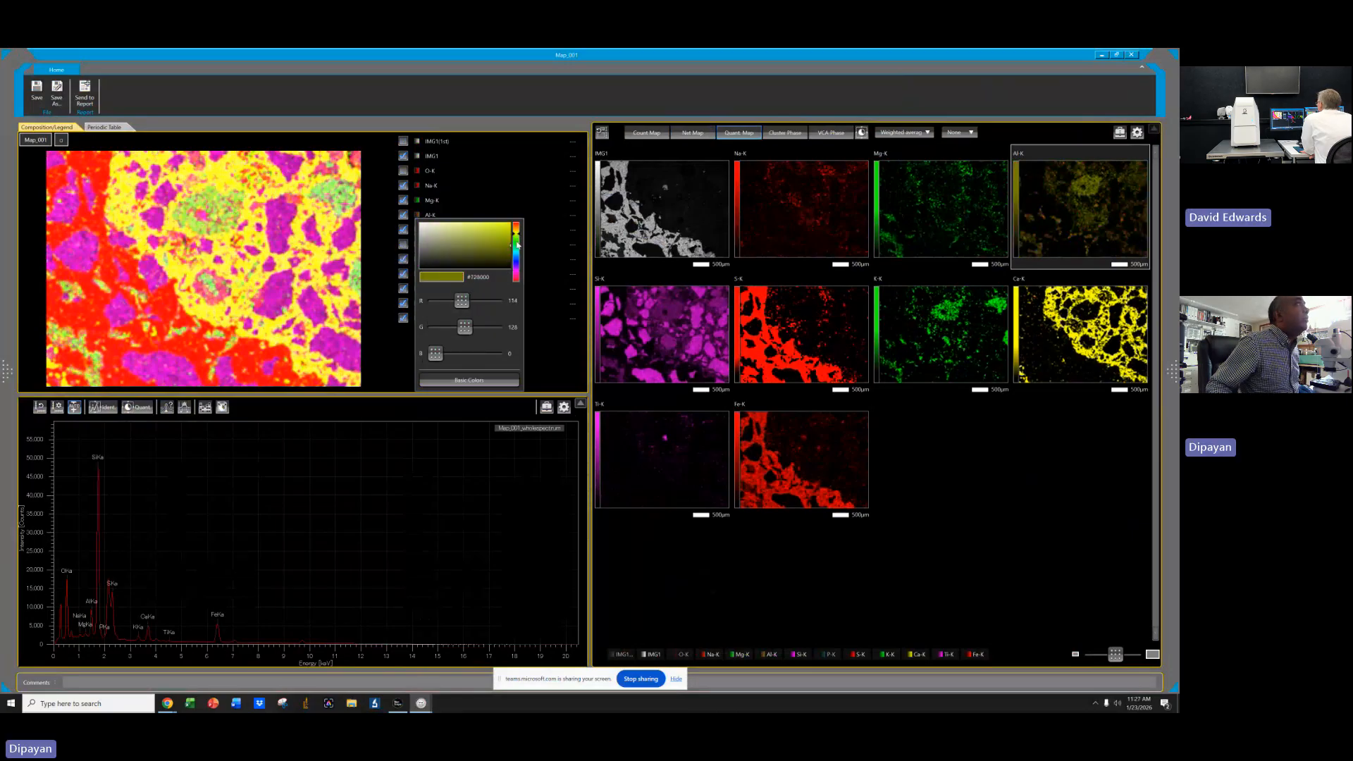
click(516, 247)
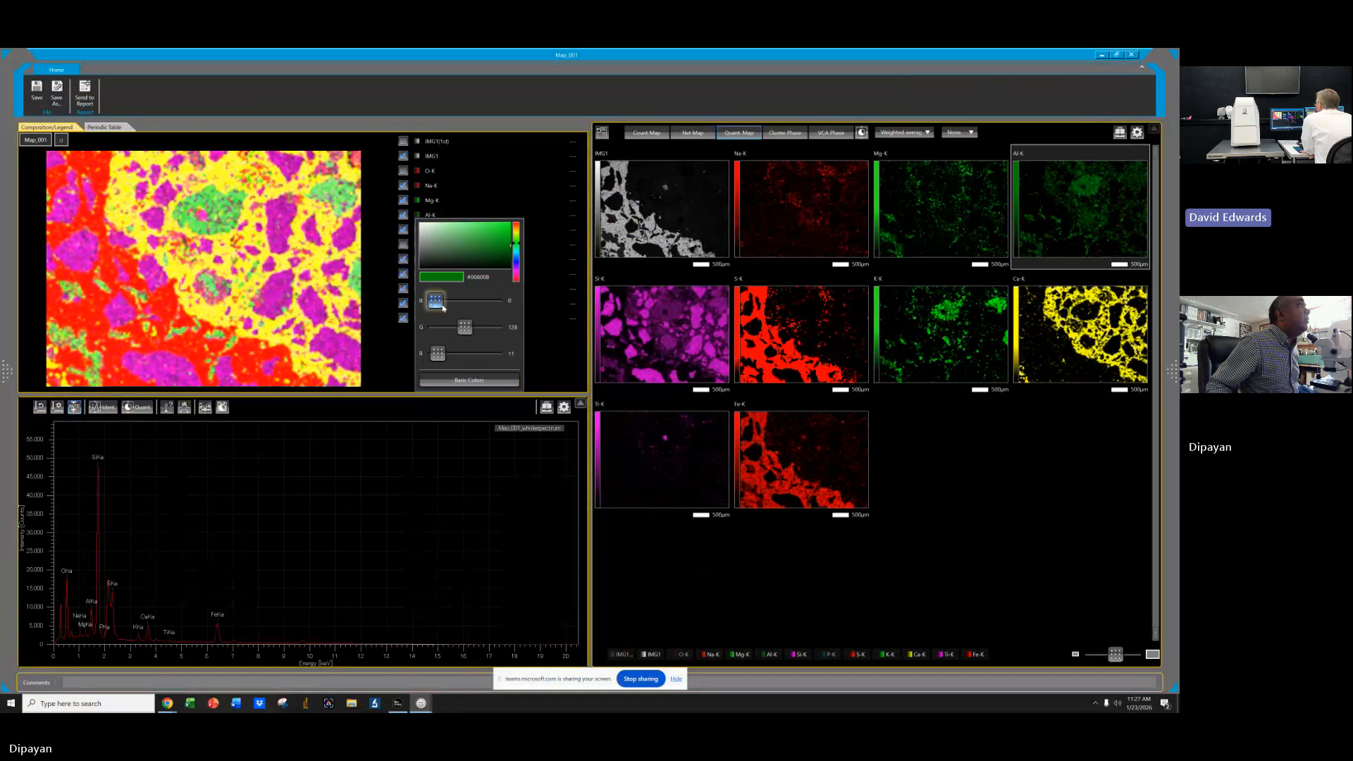
click(516, 235)
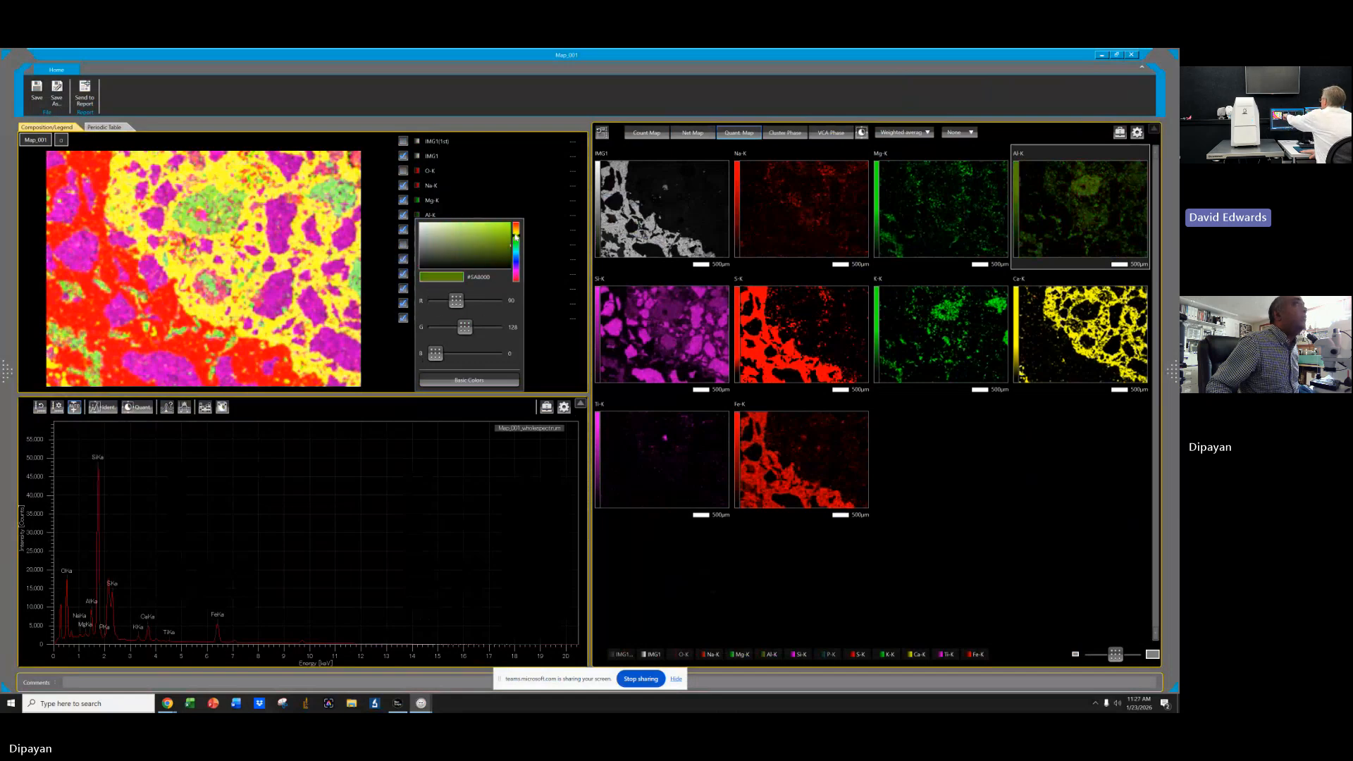
click(491, 229)
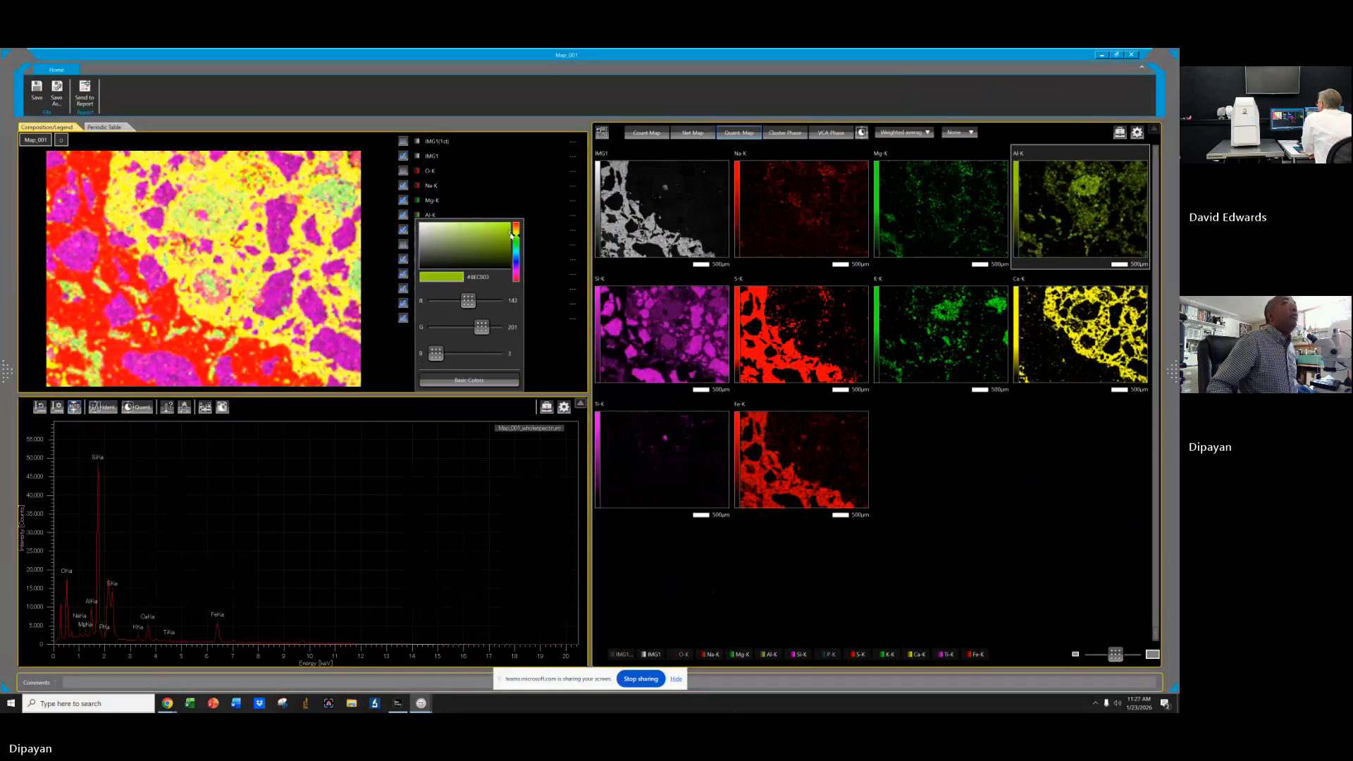
click(510, 228)
click(512, 225)
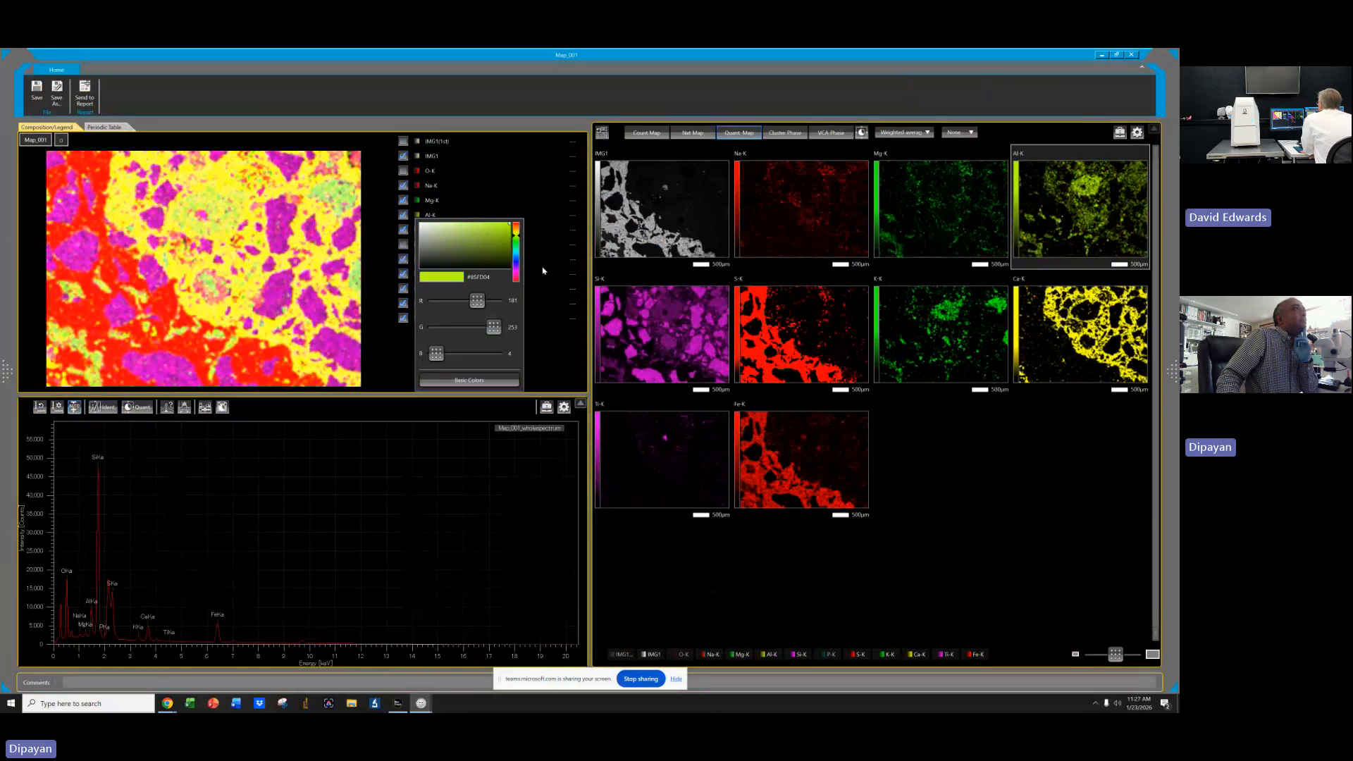
click(938, 229)
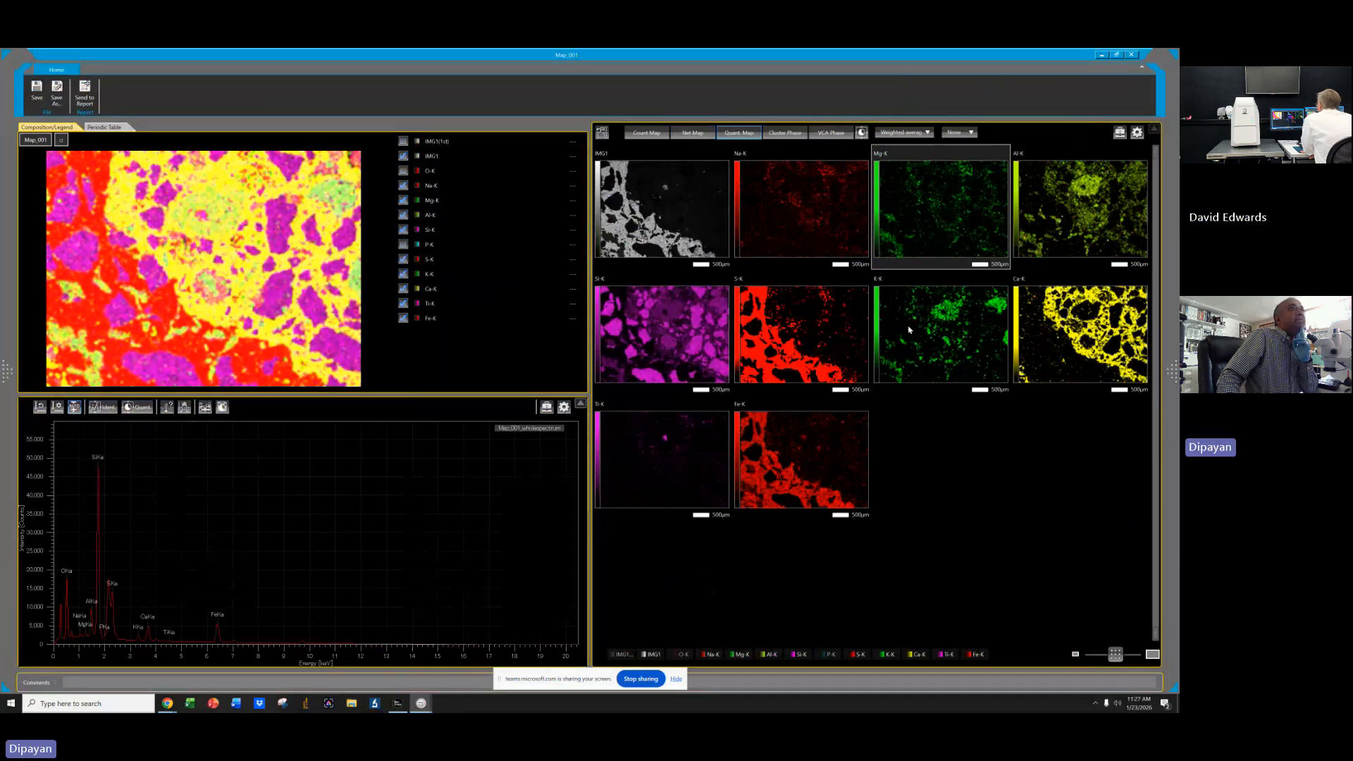
Set a custom cyan colour for the Mg-K element.
click(418, 201)
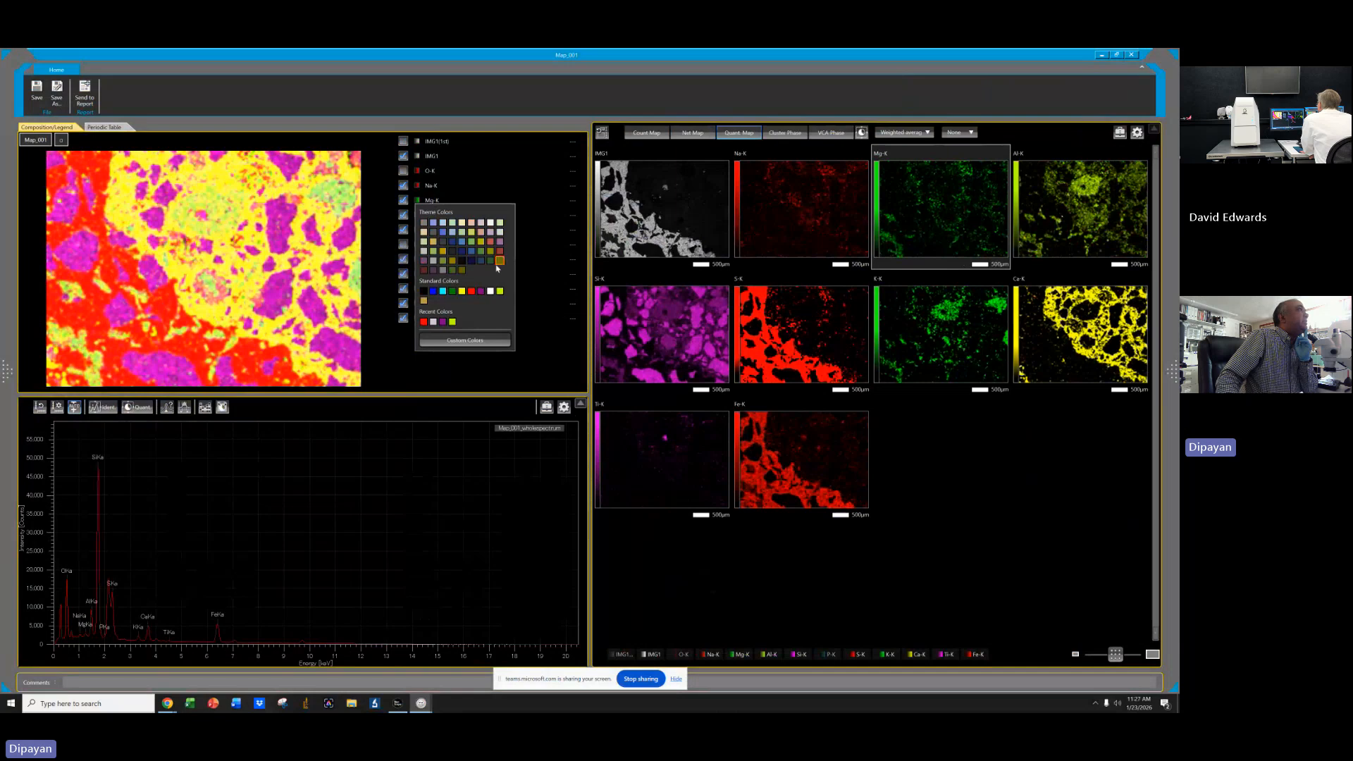
click(476, 351)
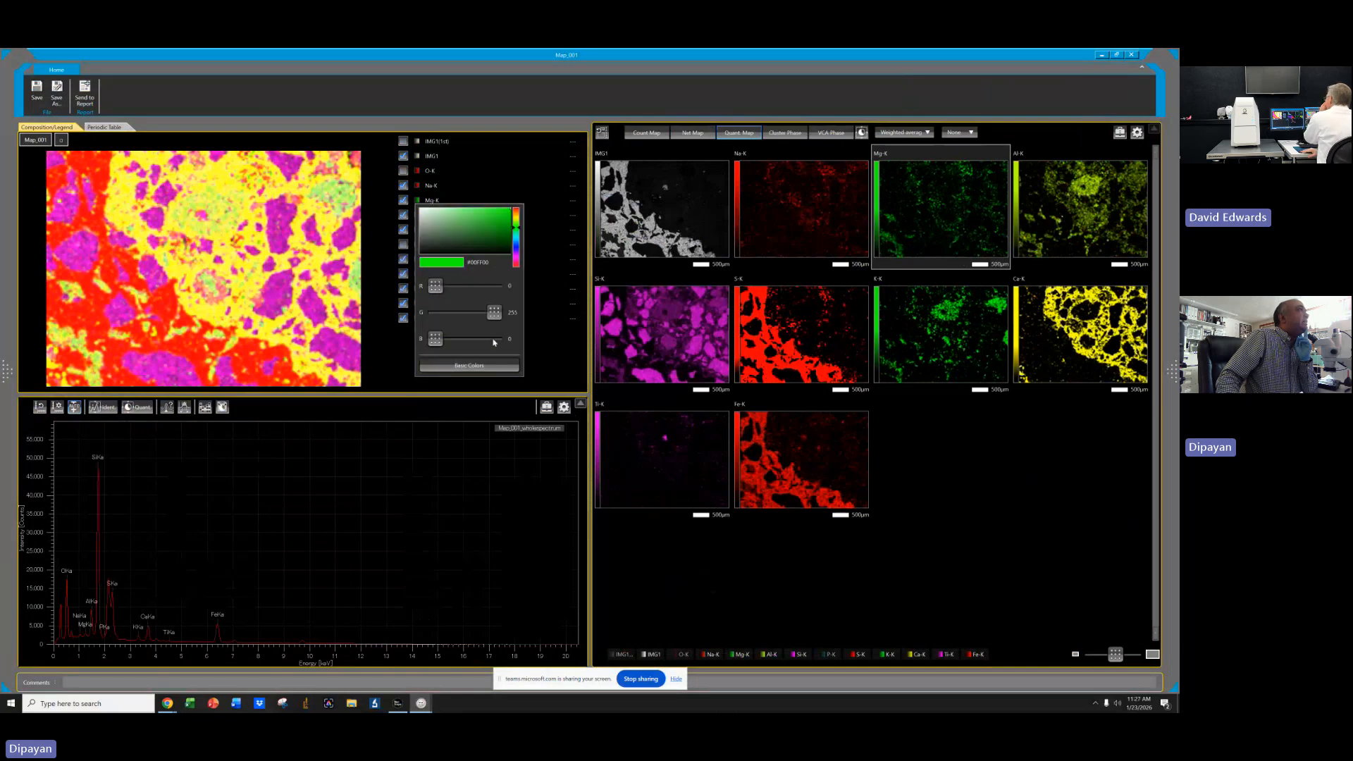
click(516, 249)
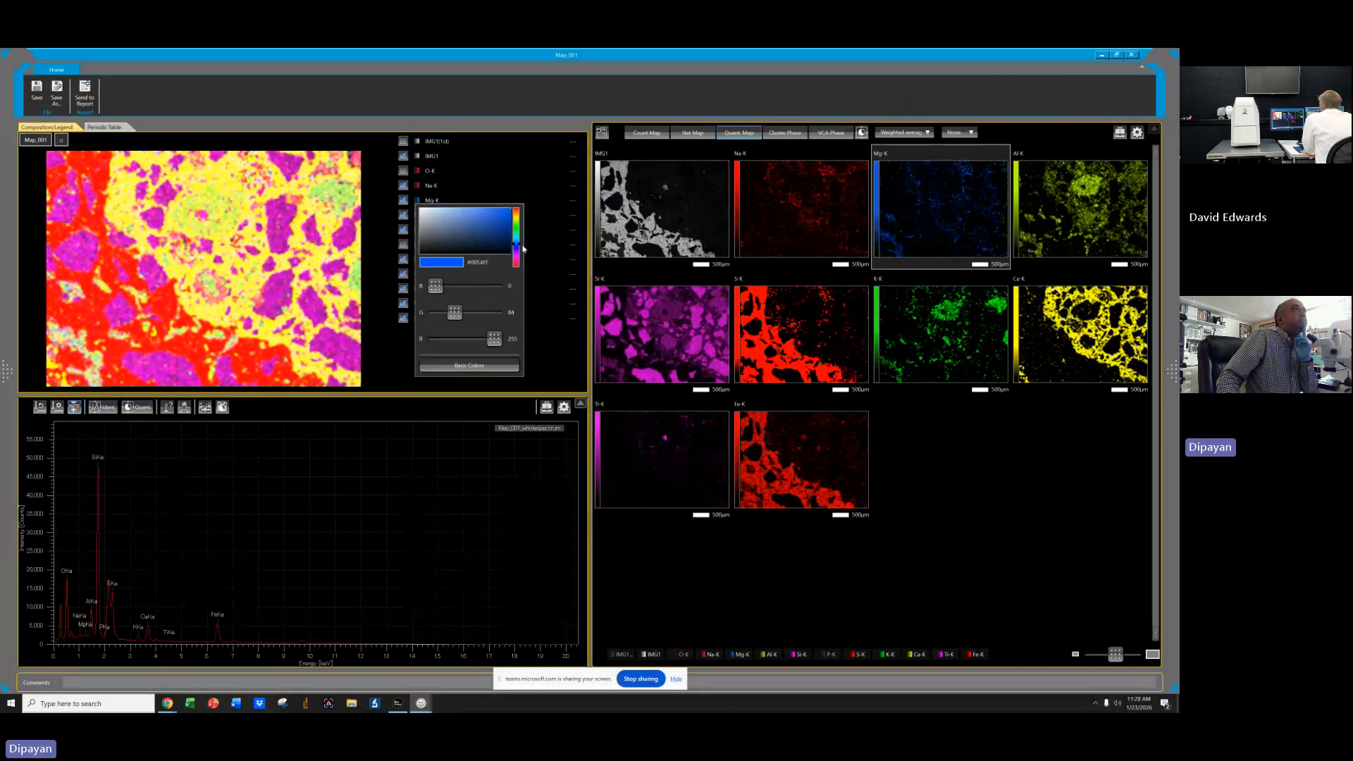
click(516, 239)
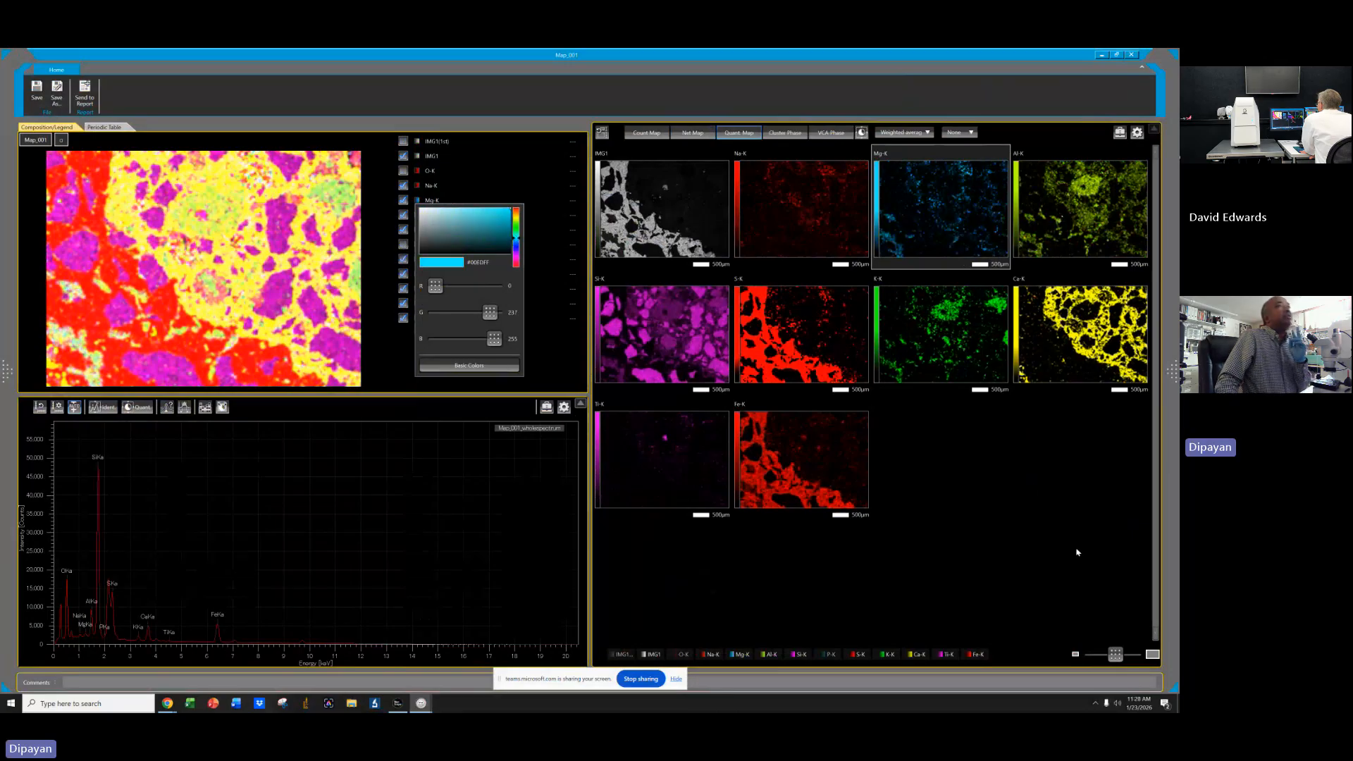
click(1045, 533)
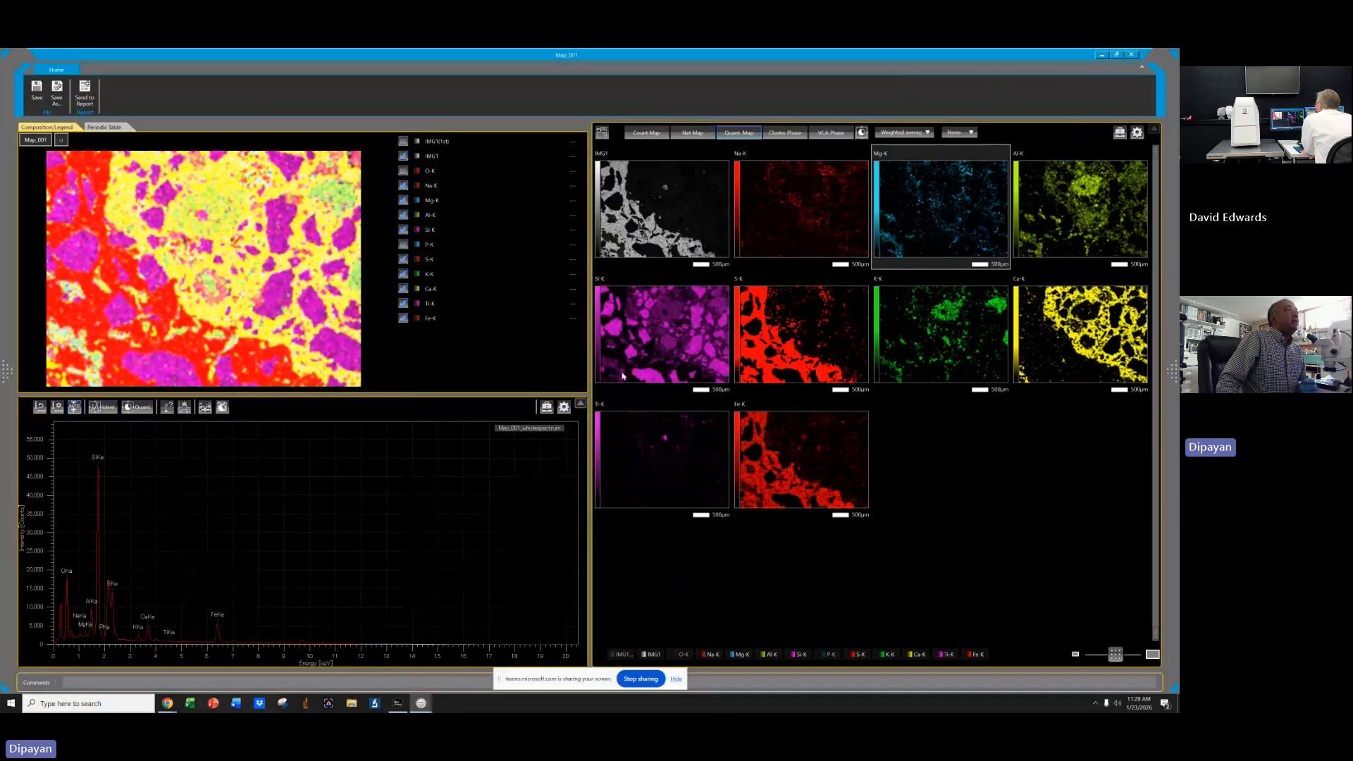
Select the Si-K map and change its element colour to a light theme colour.
click(655, 327)
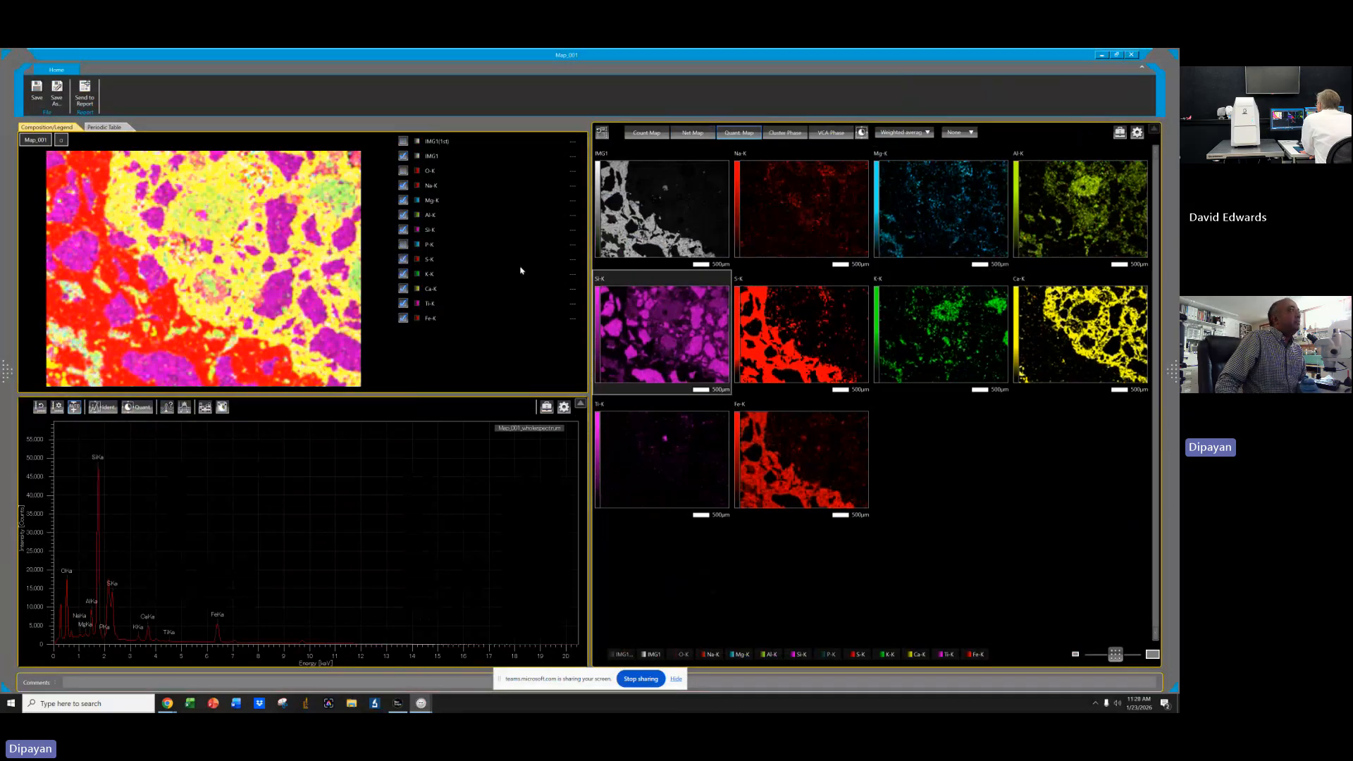
click(418, 230)
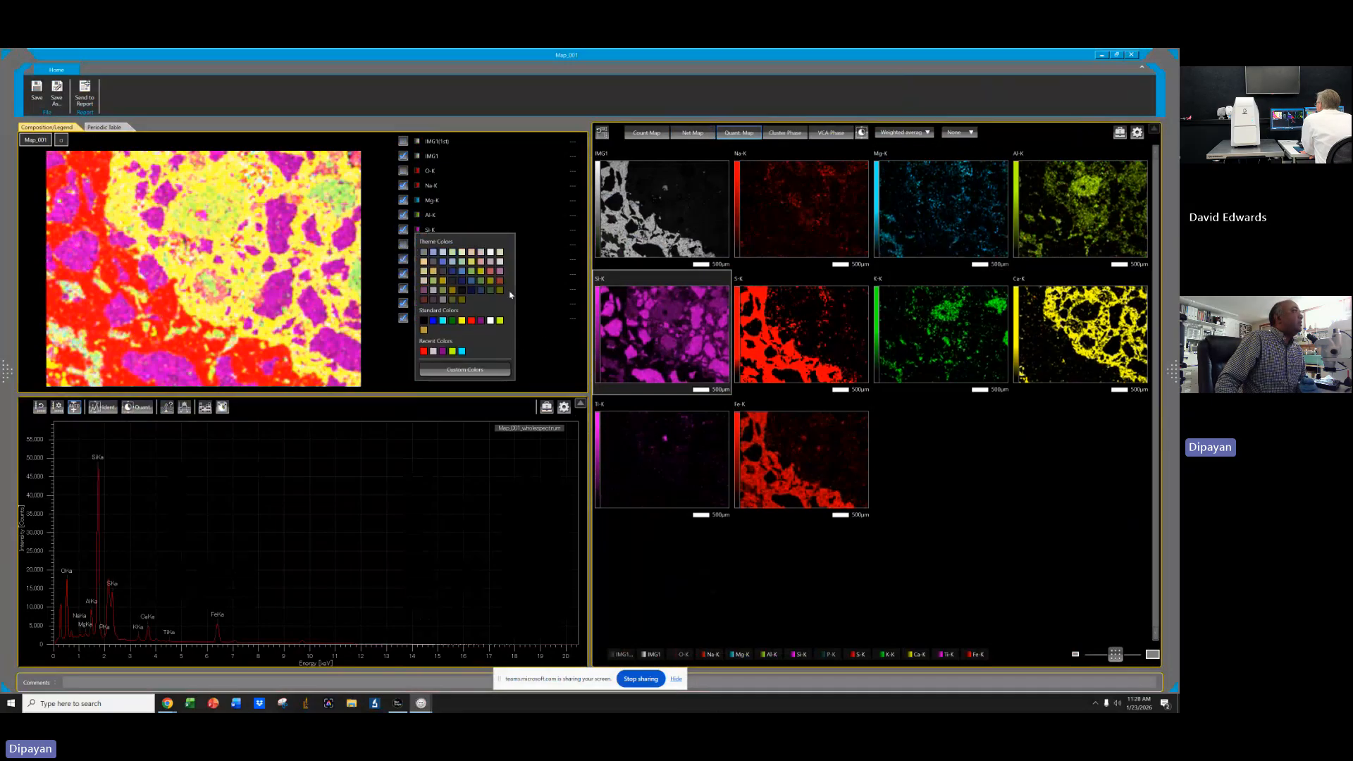
click(491, 252)
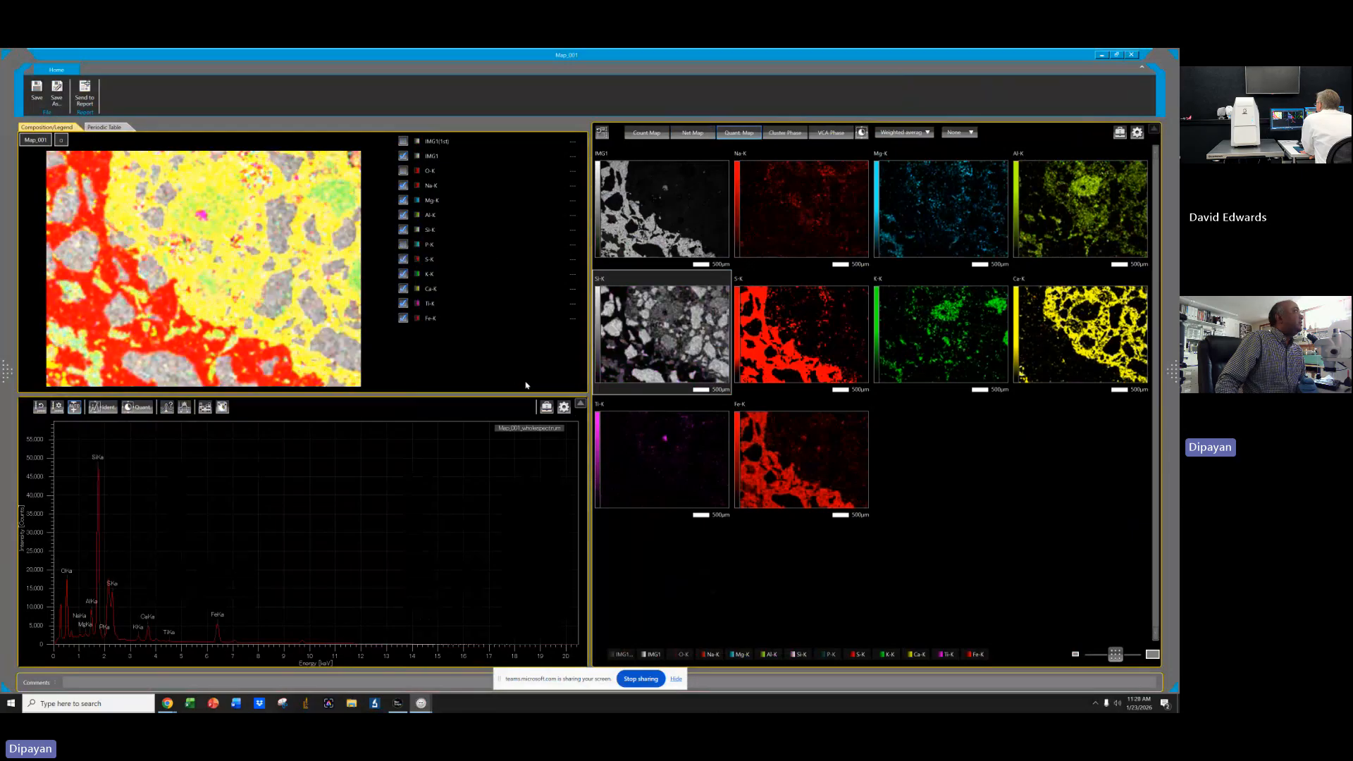
Change the Si-K element colour to purple.
click(416, 229)
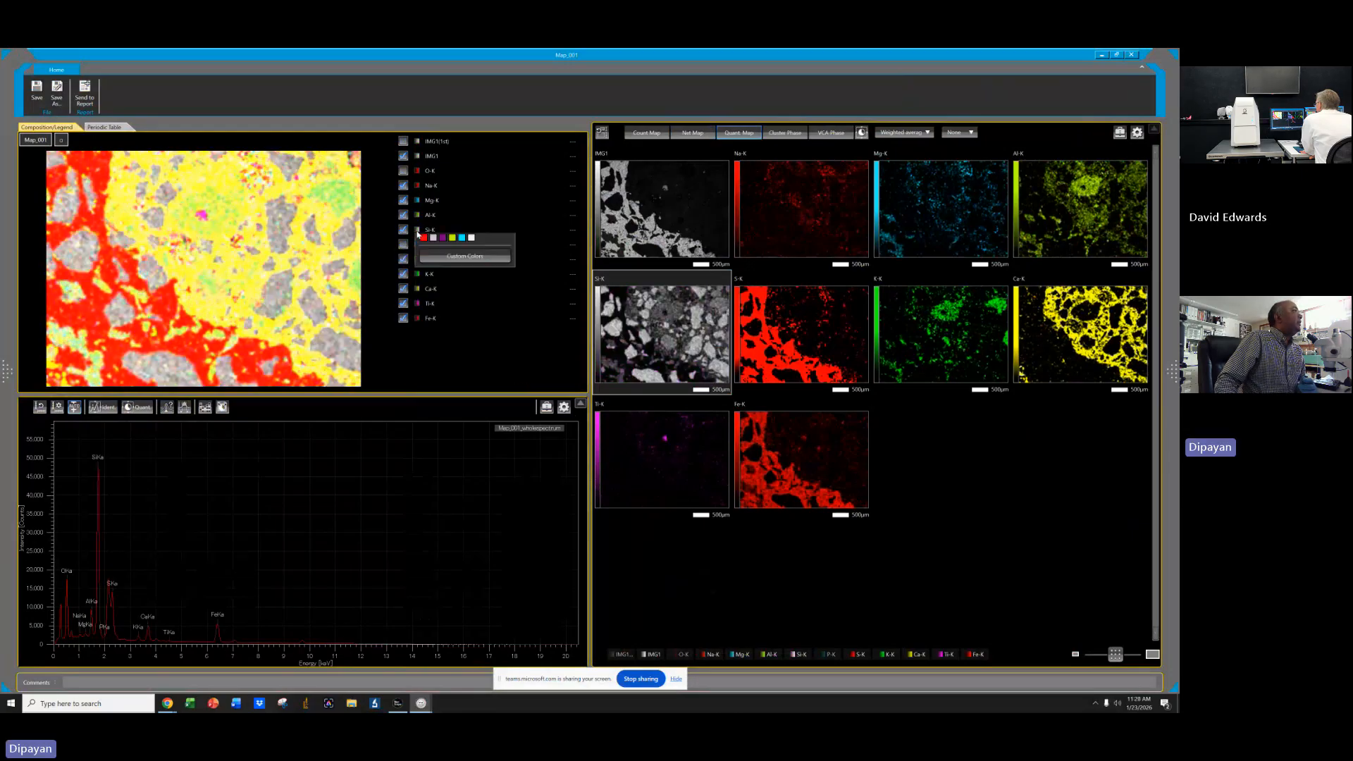
click(481, 321)
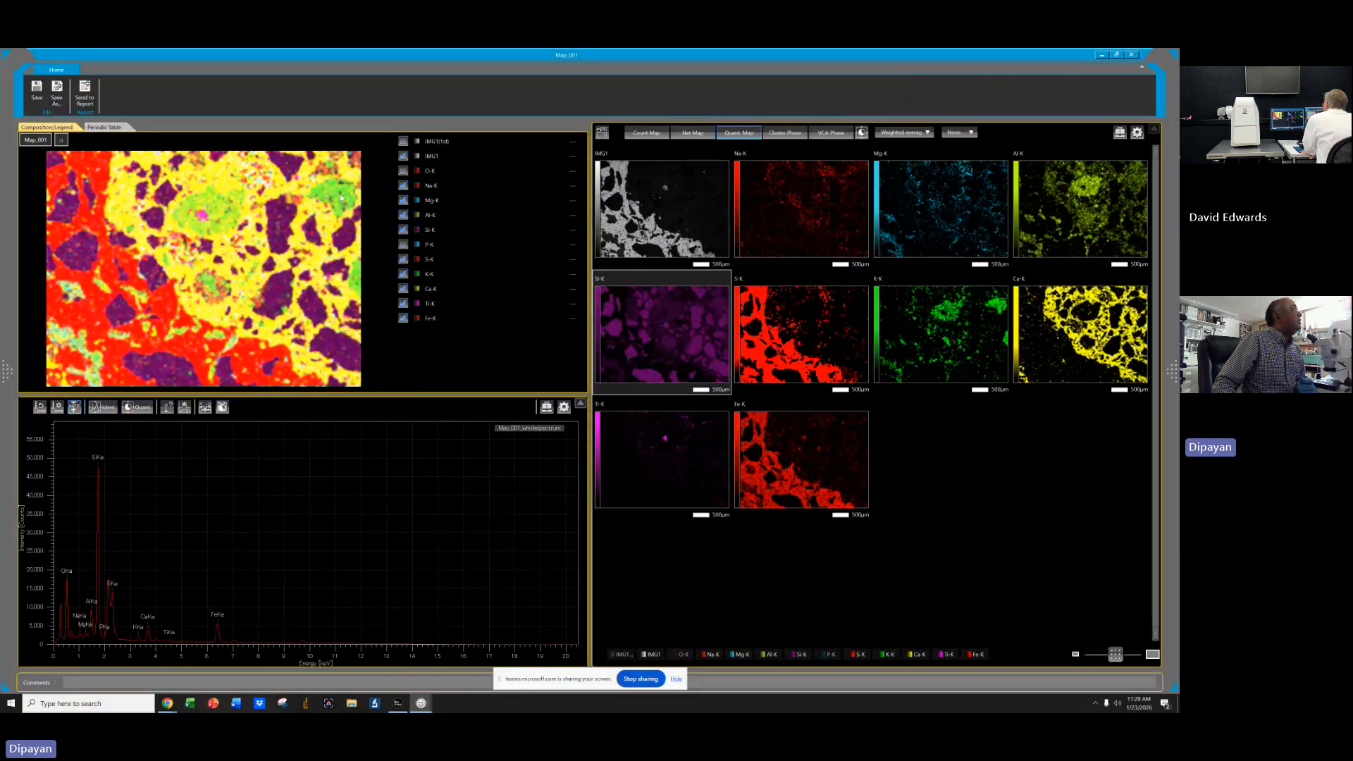
Select the K-K map and try blue, black and purple element colours, ending with blue from the recent colours.
click(946, 334)
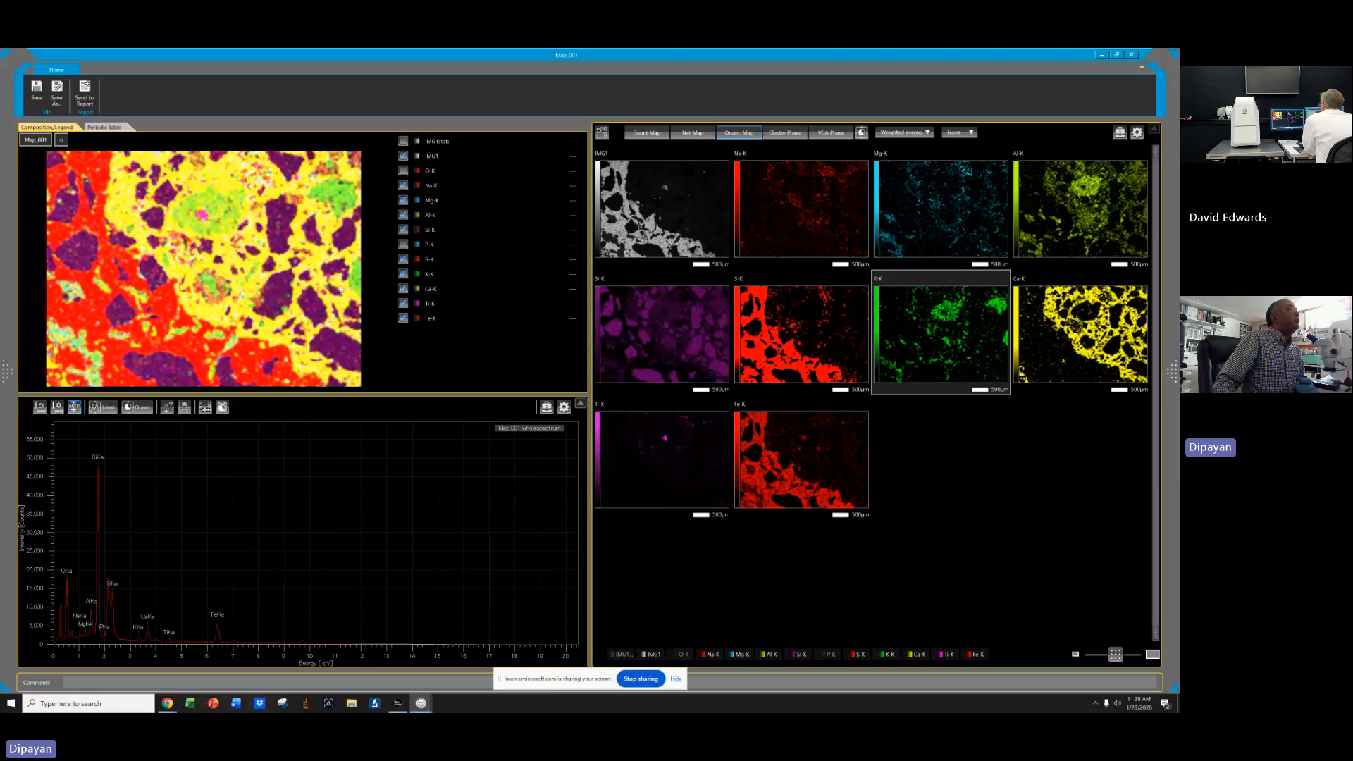
click(419, 275)
click(434, 367)
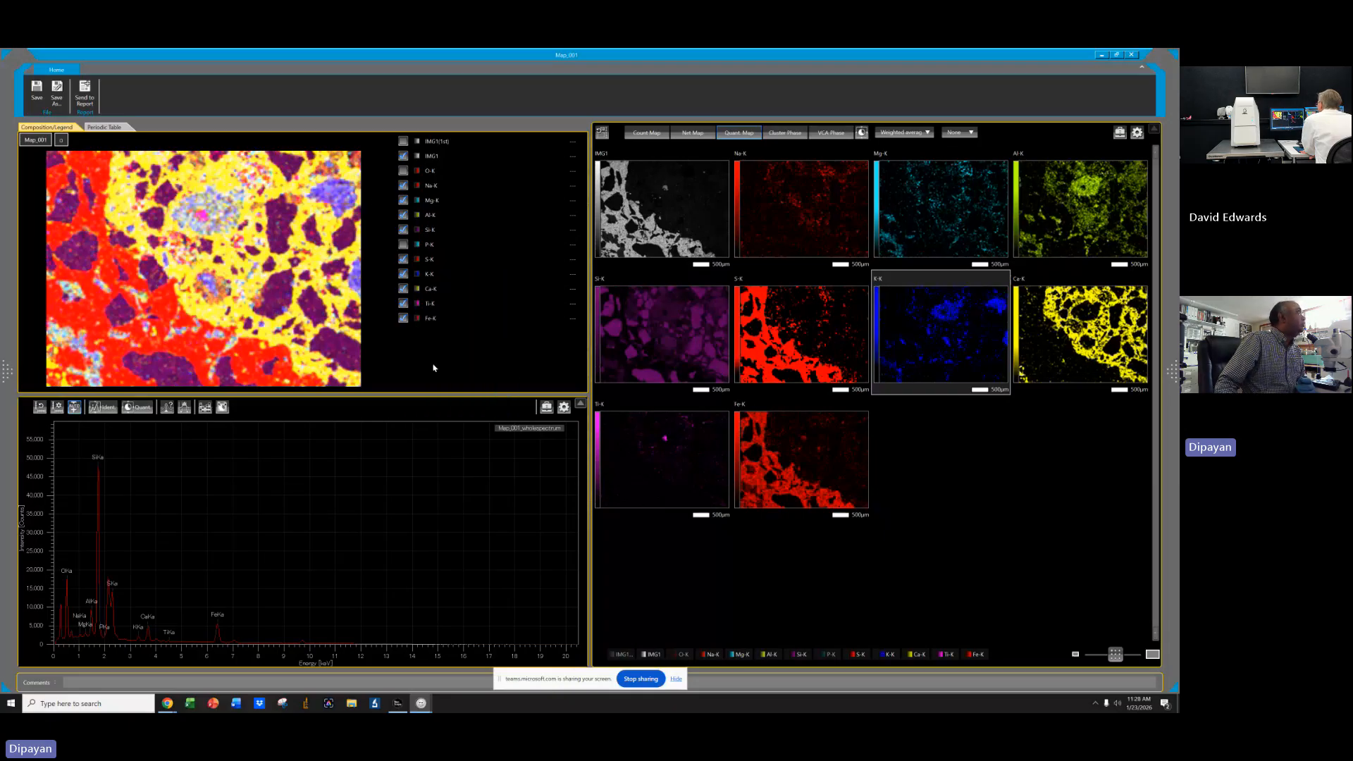
click(418, 276)
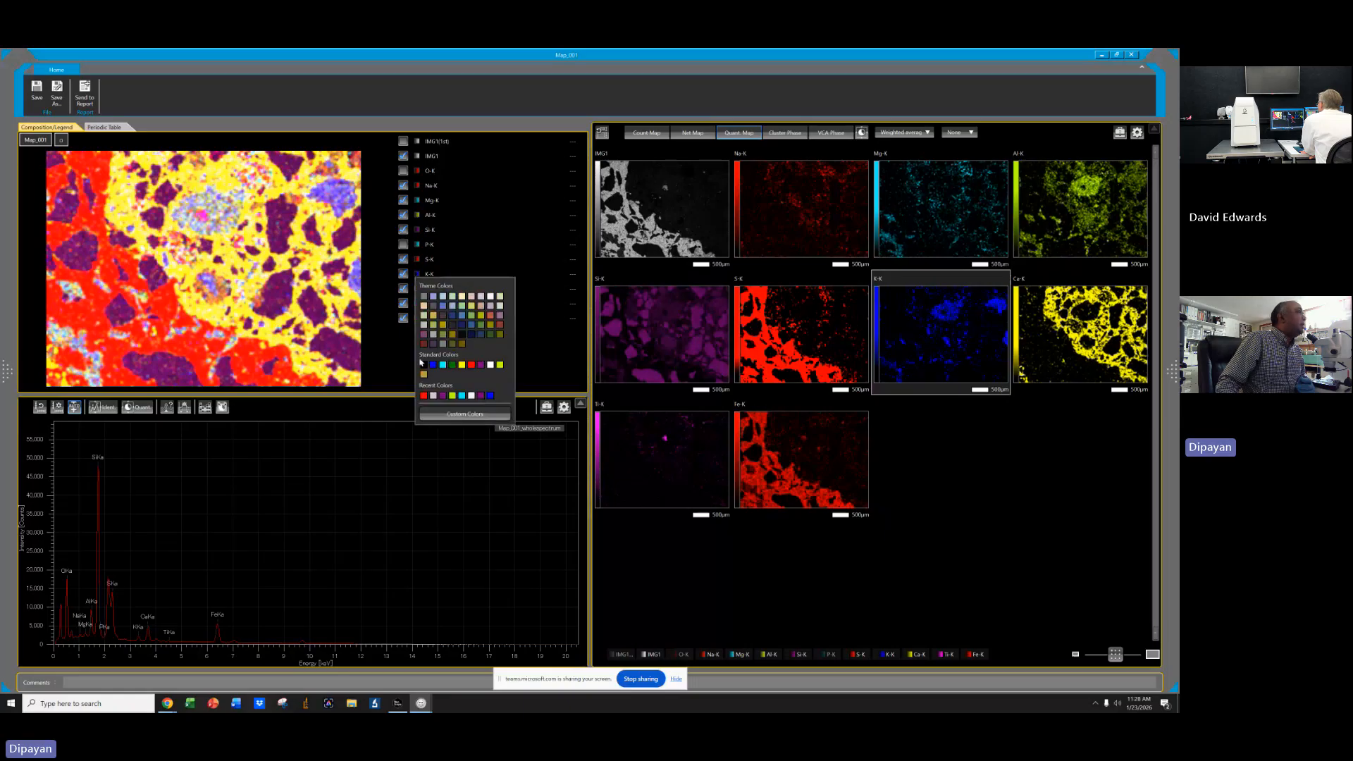
click(423, 365)
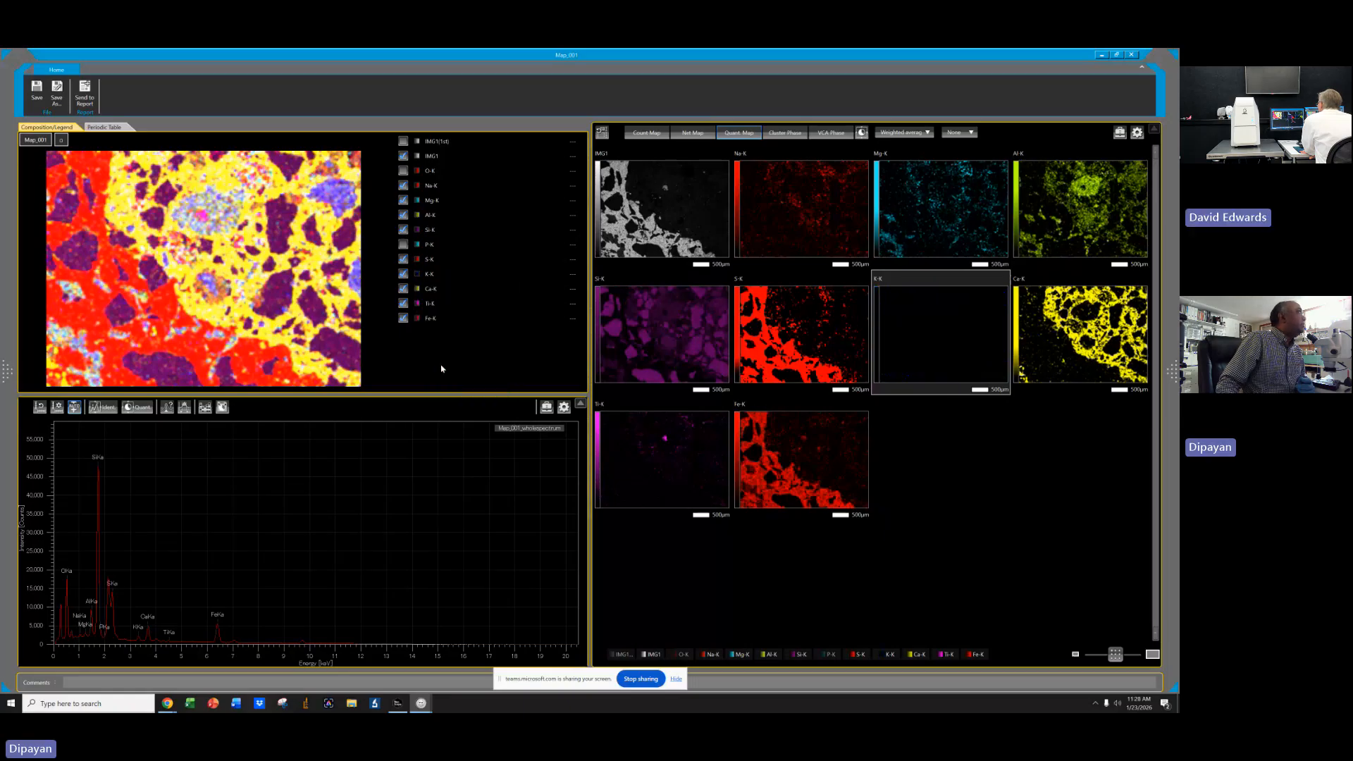
click(419, 276)
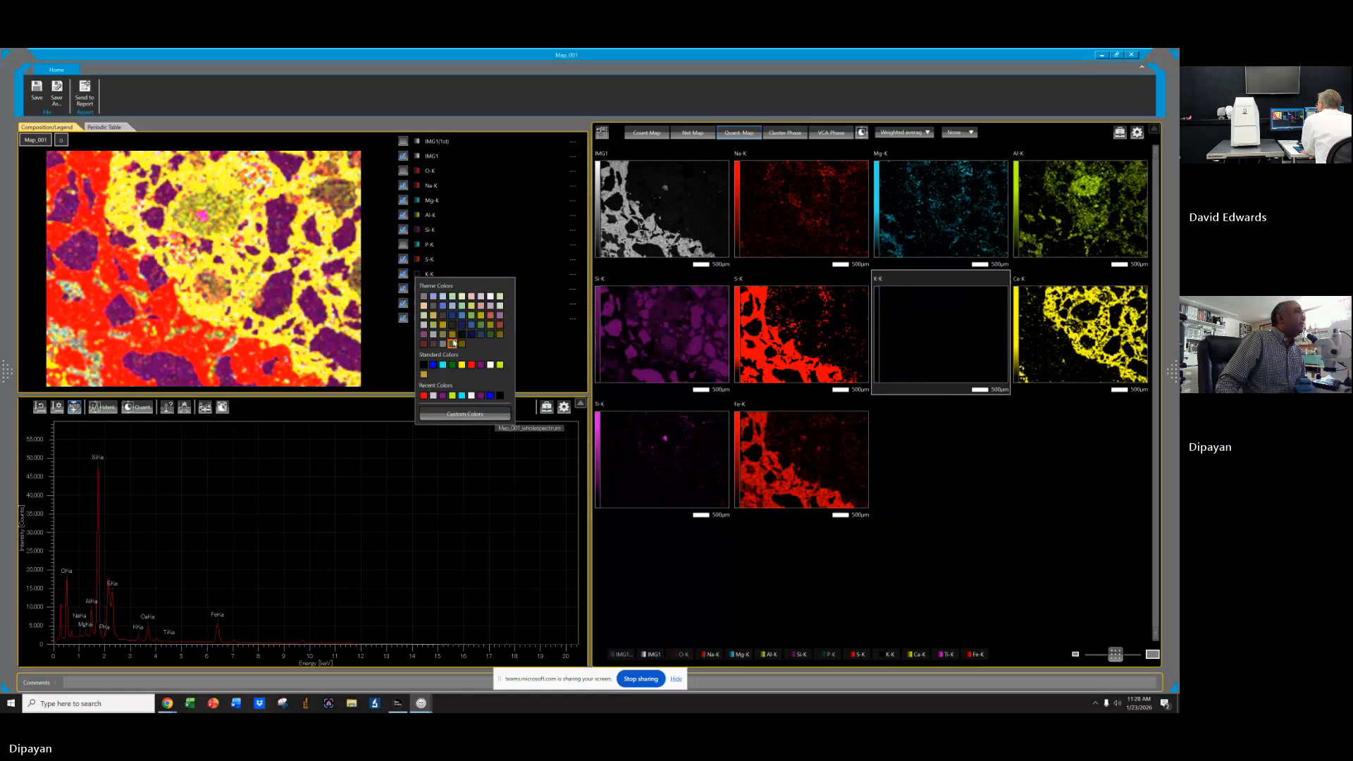
click(480, 367)
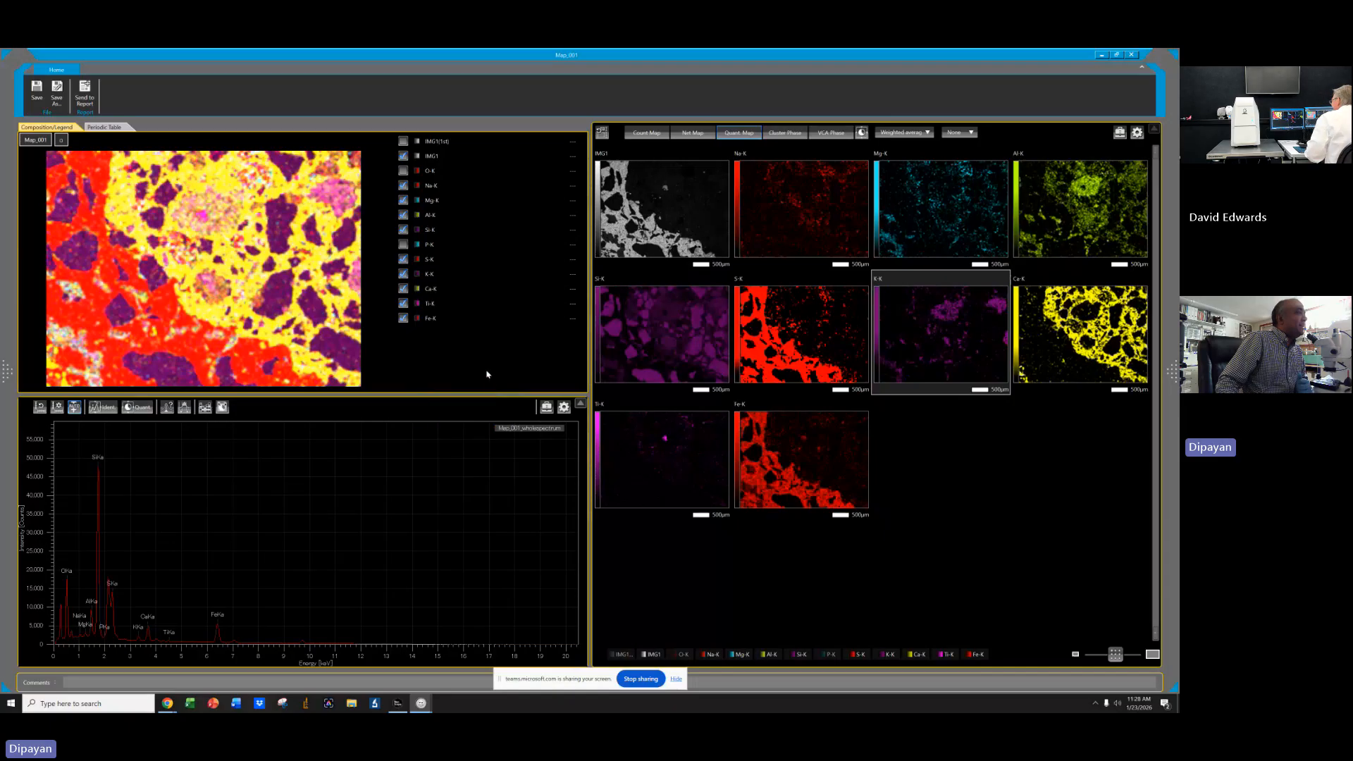
click(416, 274)
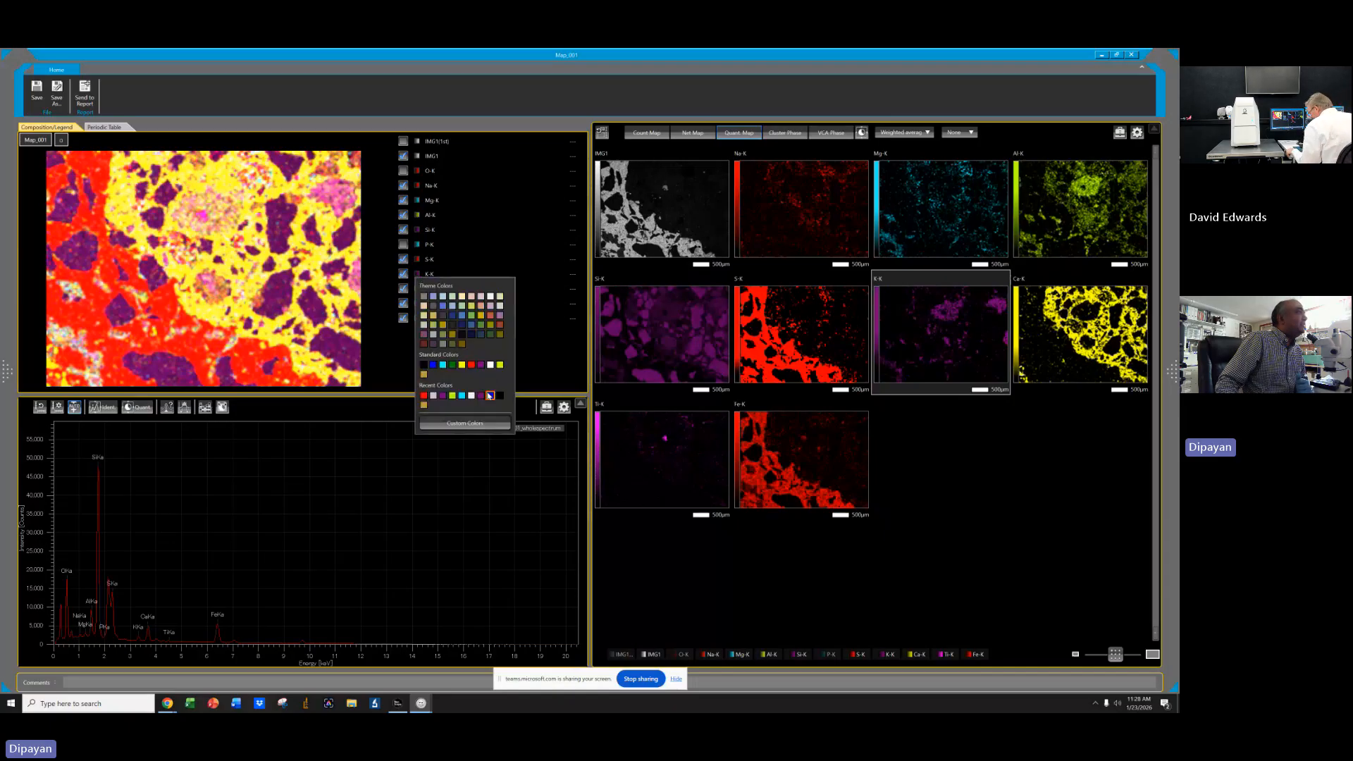
click(490, 392)
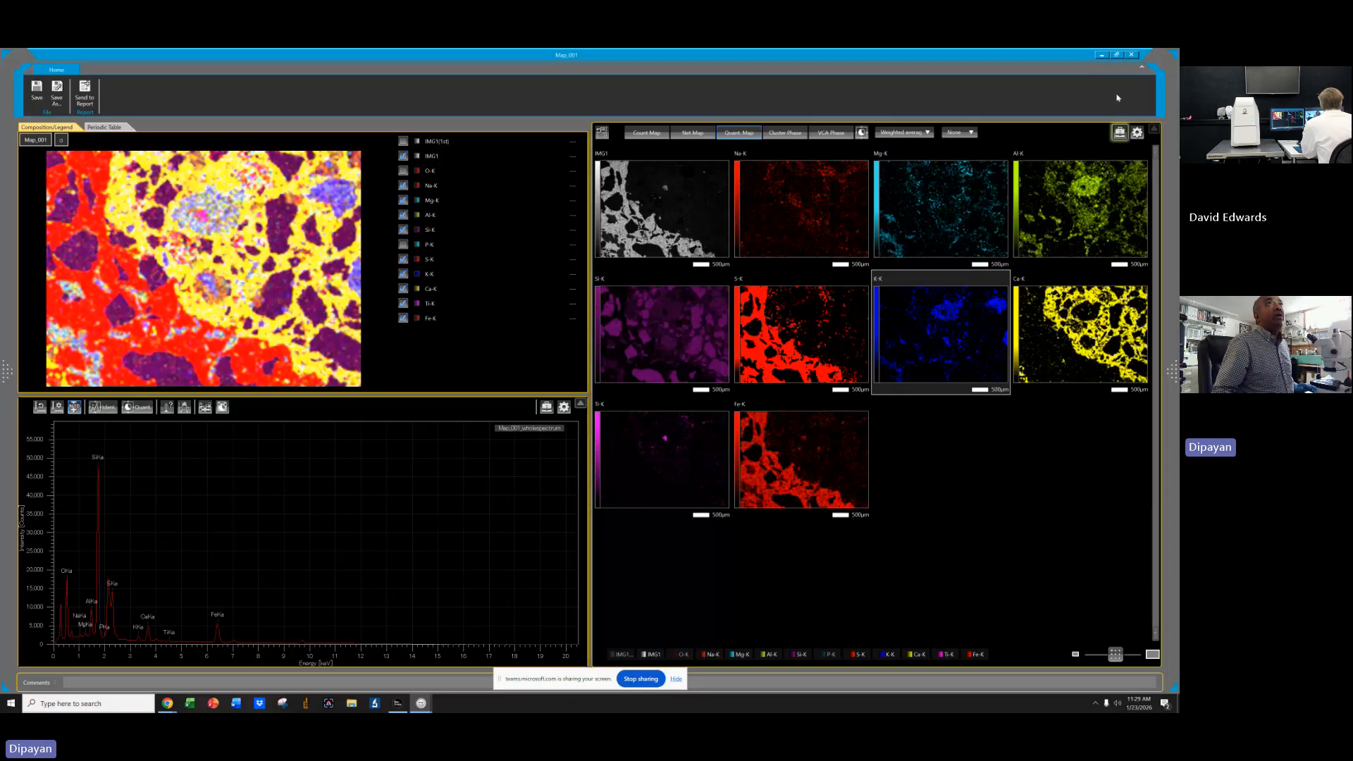
Switch to the SEM control software and set the first analysis purpose to Element Analysis.
click(1102, 54)
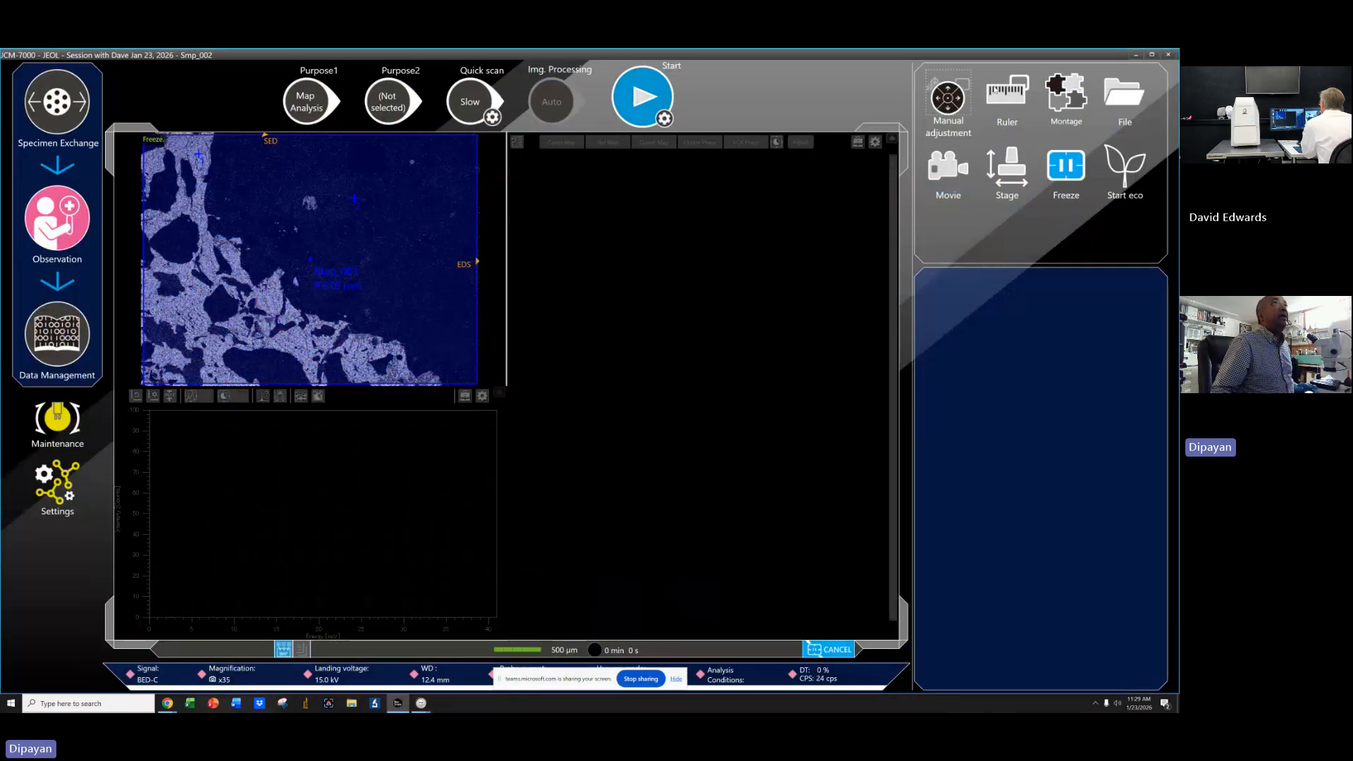
click(960, 112)
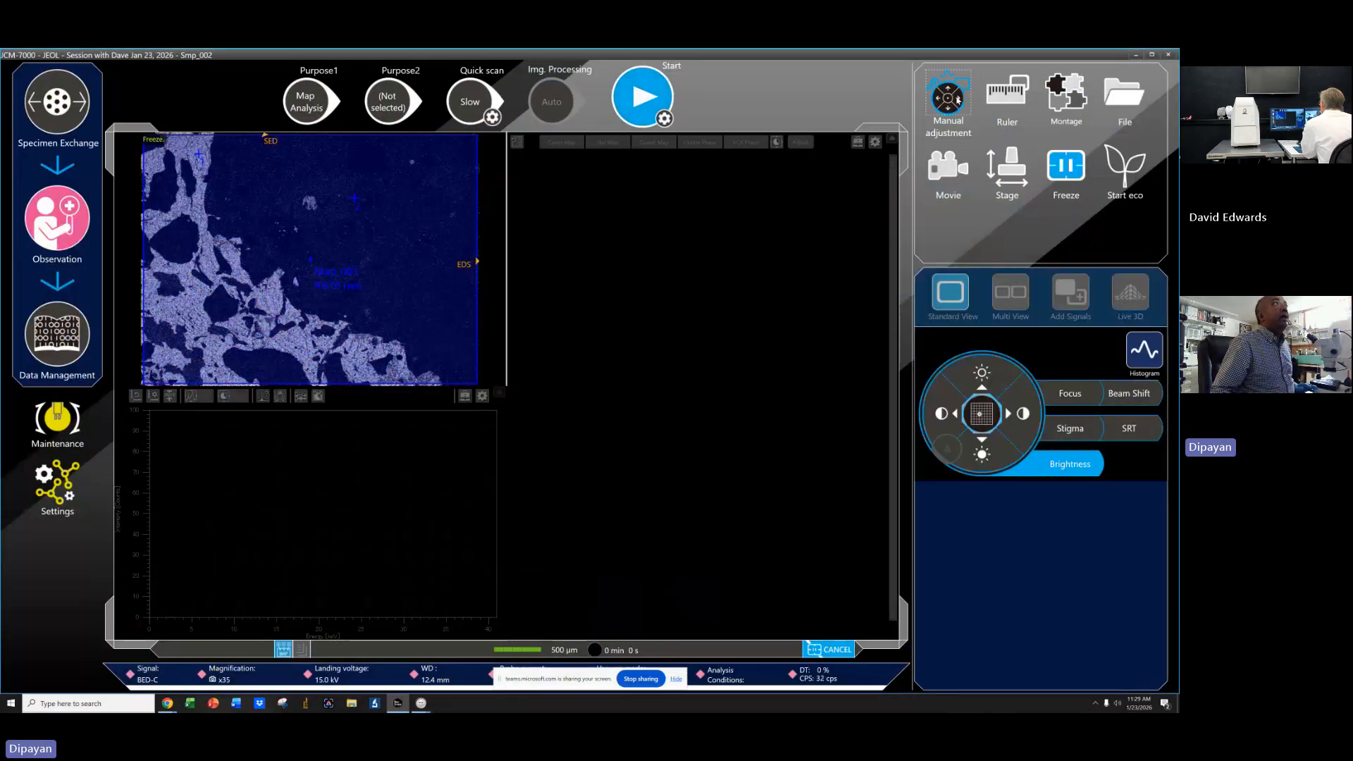
click(952, 113)
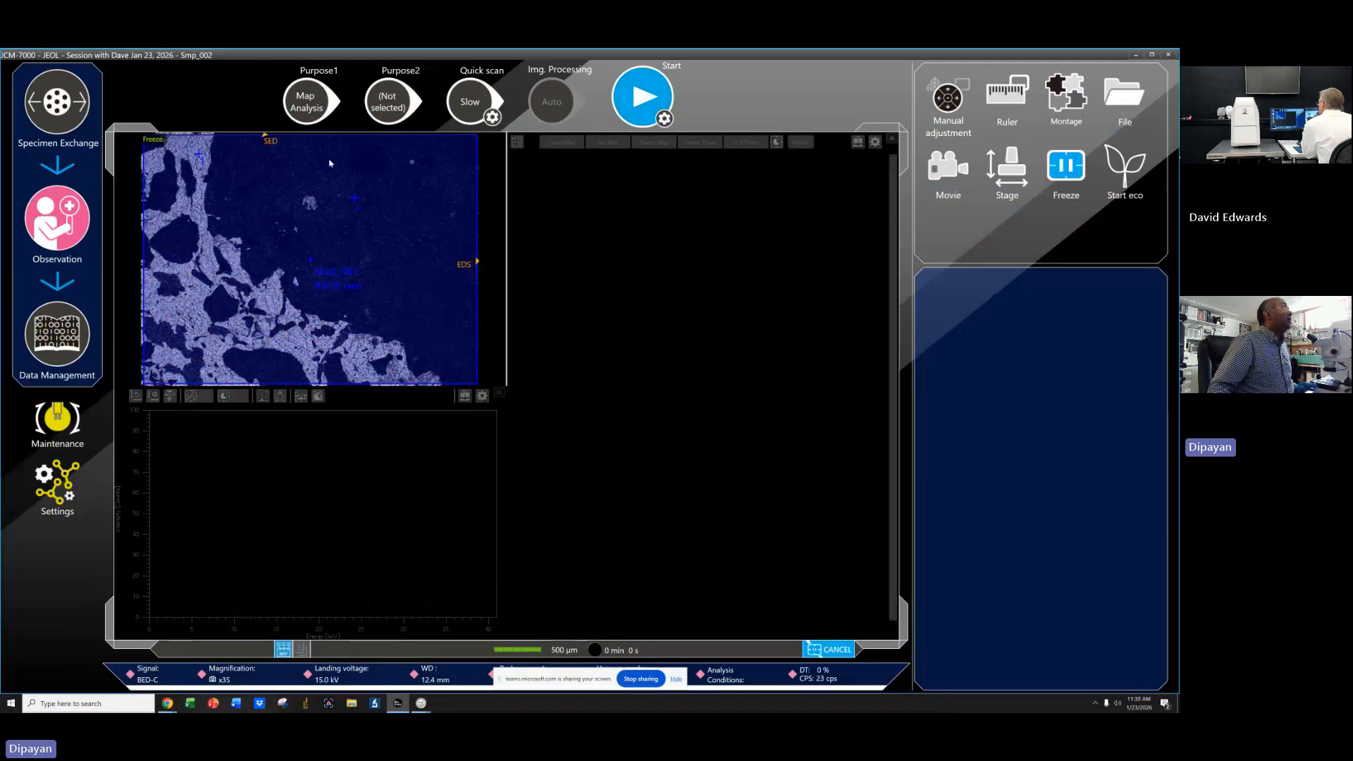
click(306, 103)
click(307, 214)
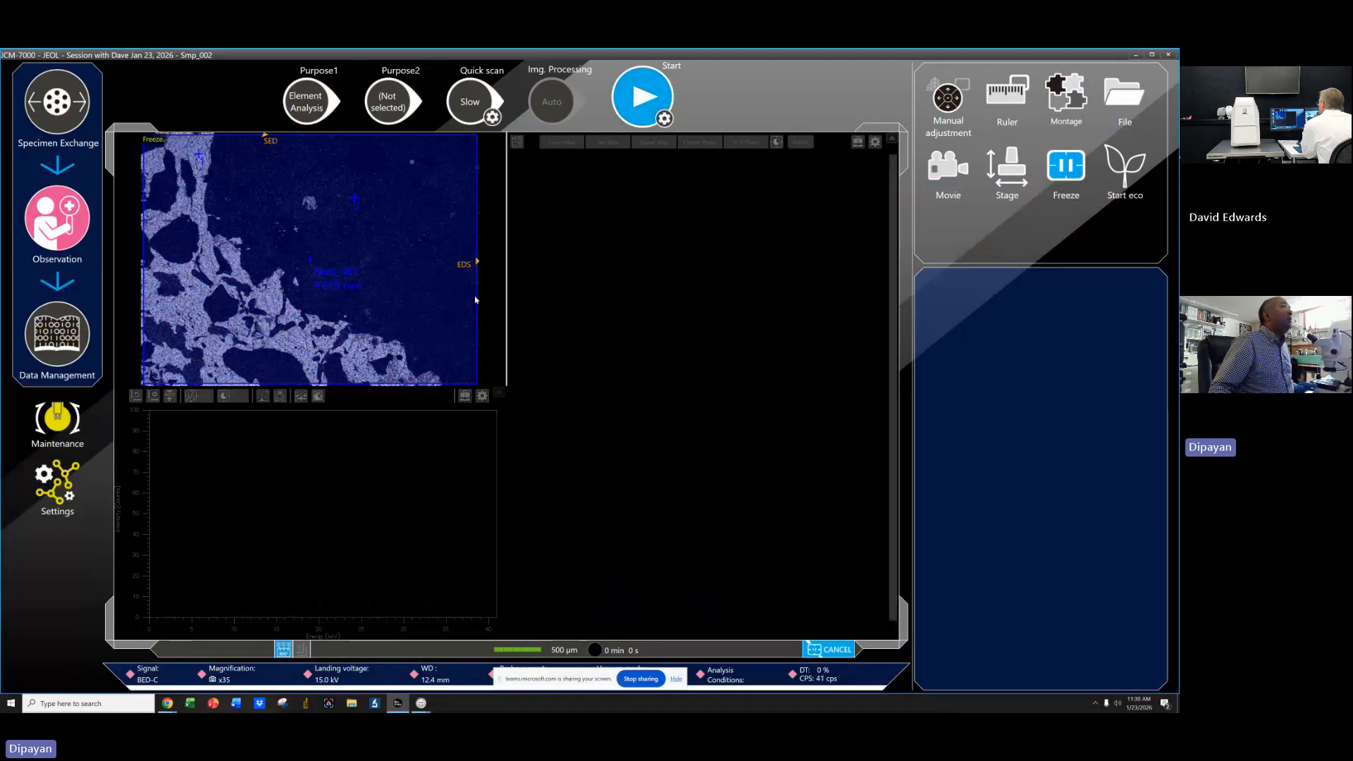
Open the analysis placement panel and toggle between placement and select modes and the list display.
click(1054, 319)
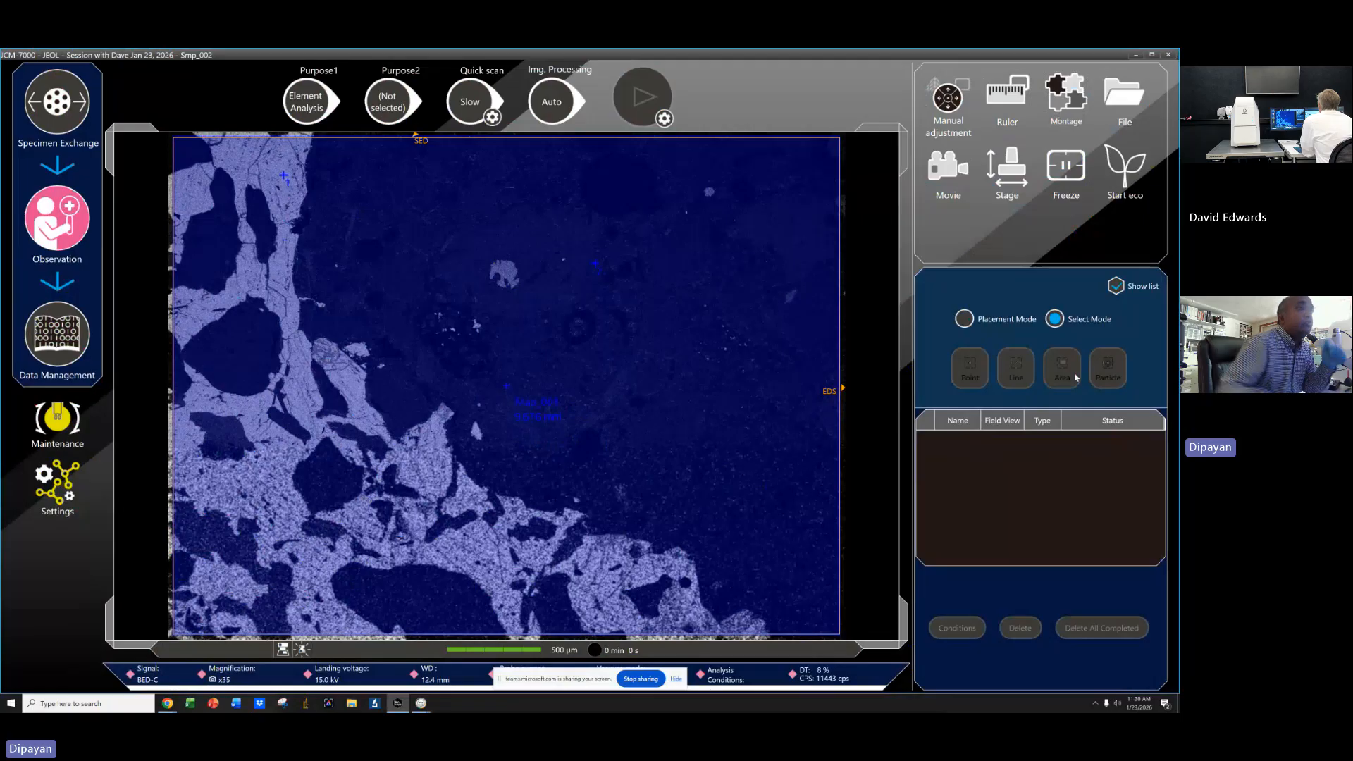
click(968, 321)
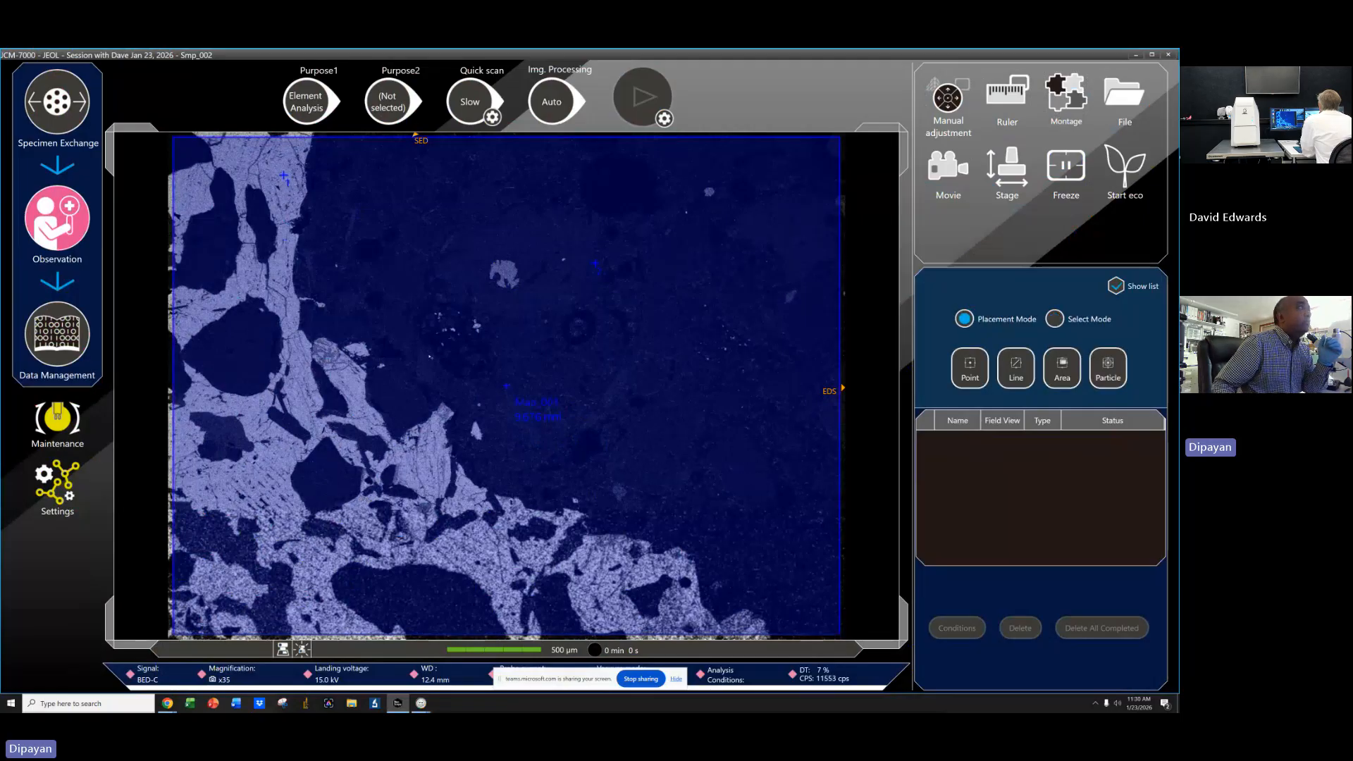
click(1090, 321)
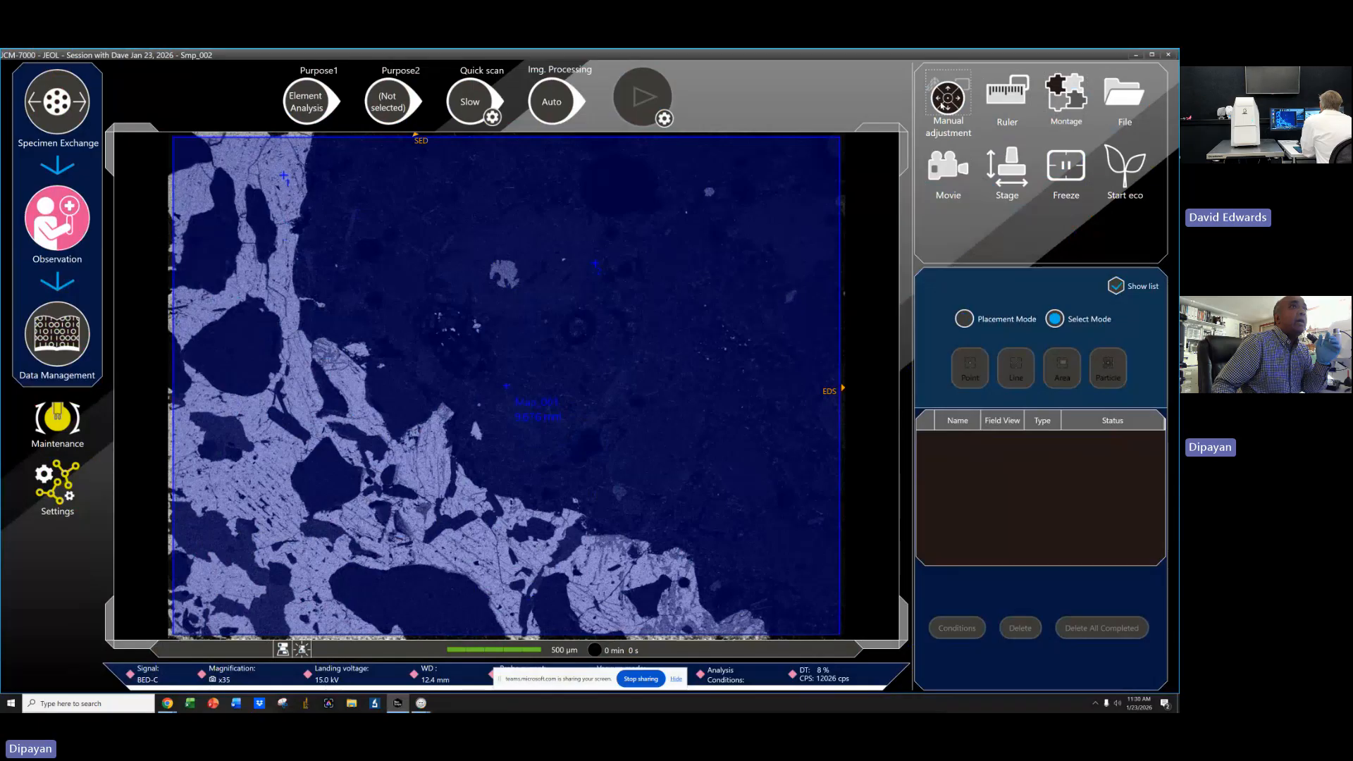
click(1119, 288)
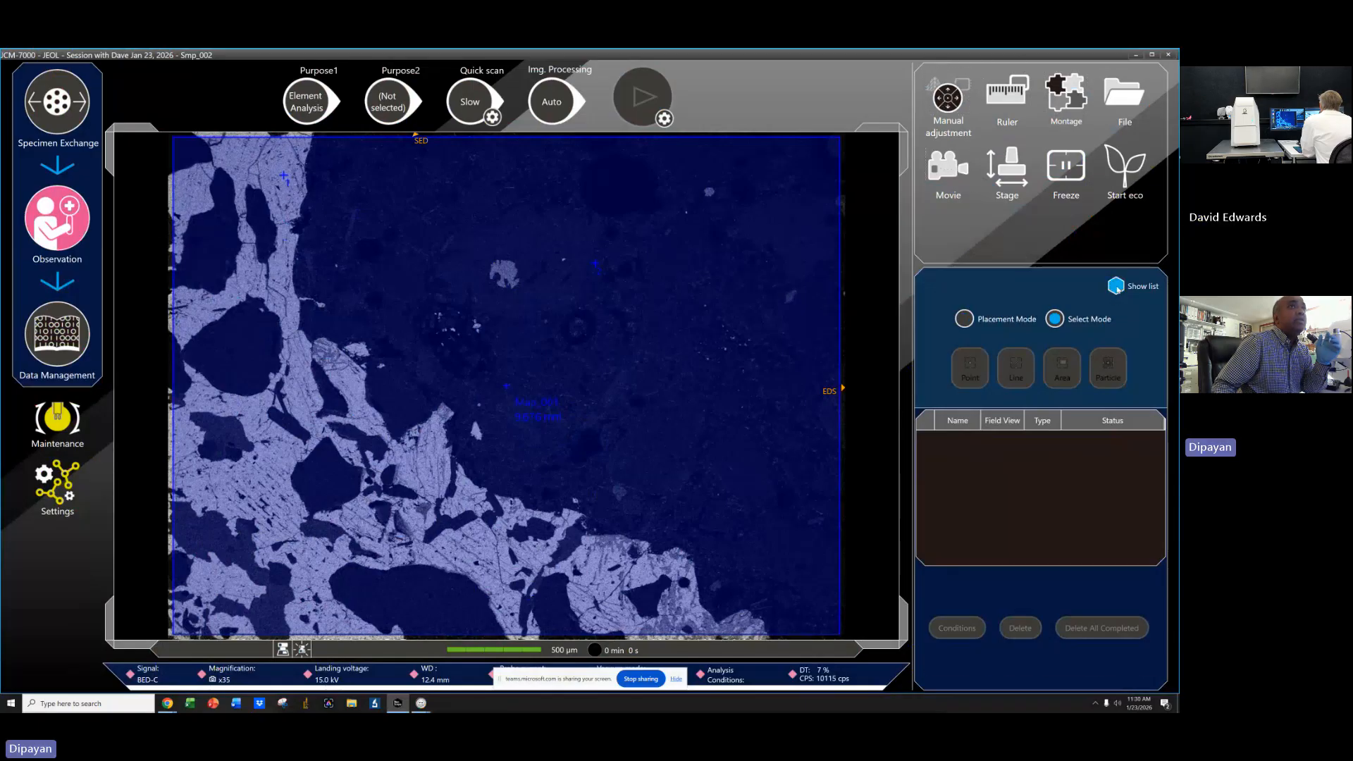
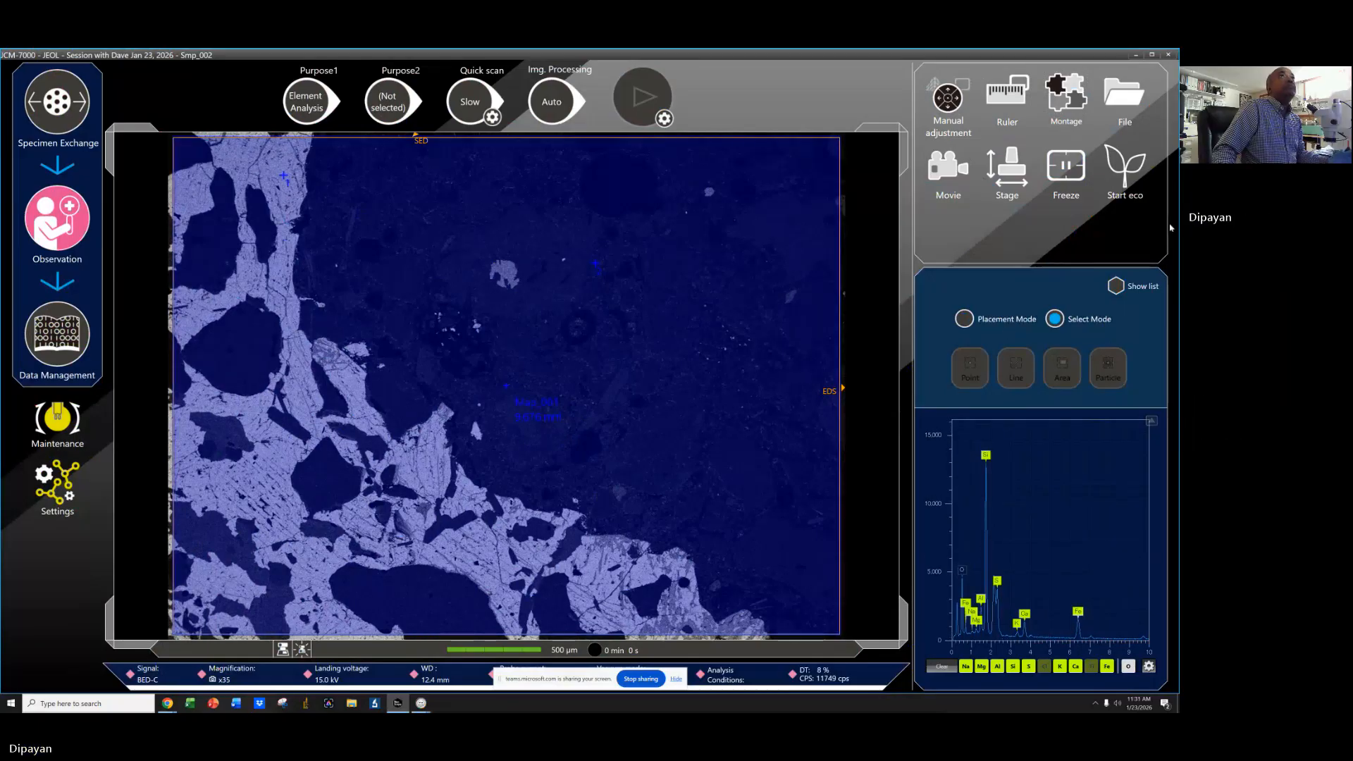
Close the phase map report window without saving its changes.
click(1136, 55)
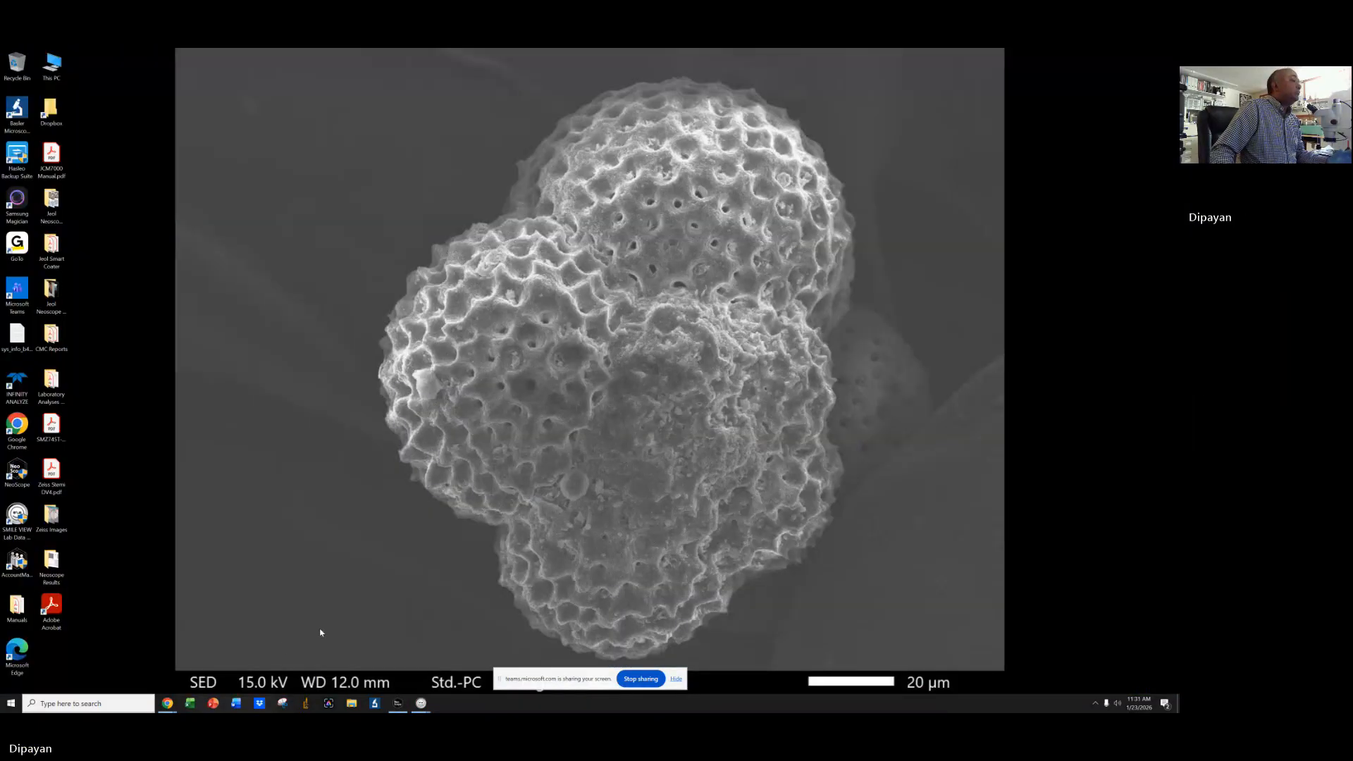
click(421, 704)
click(567, 665)
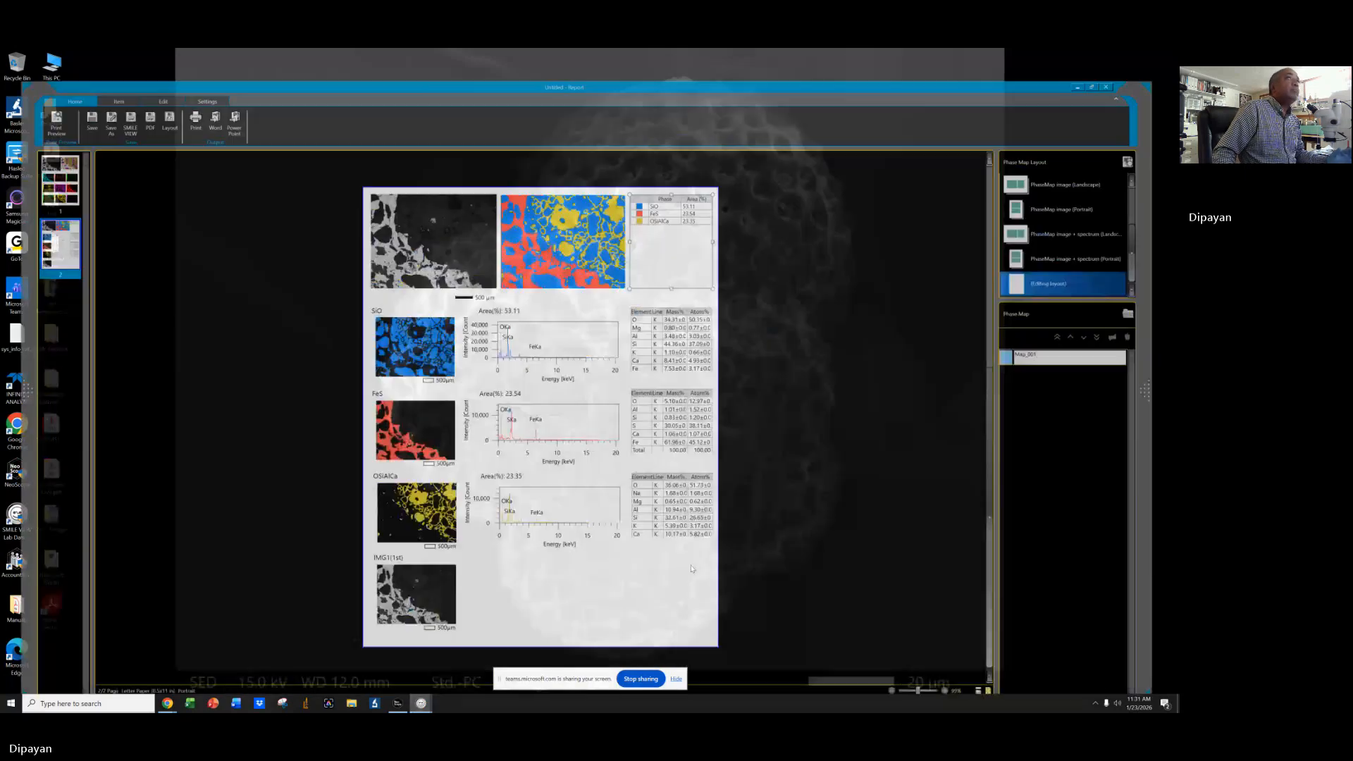
click(1132, 55)
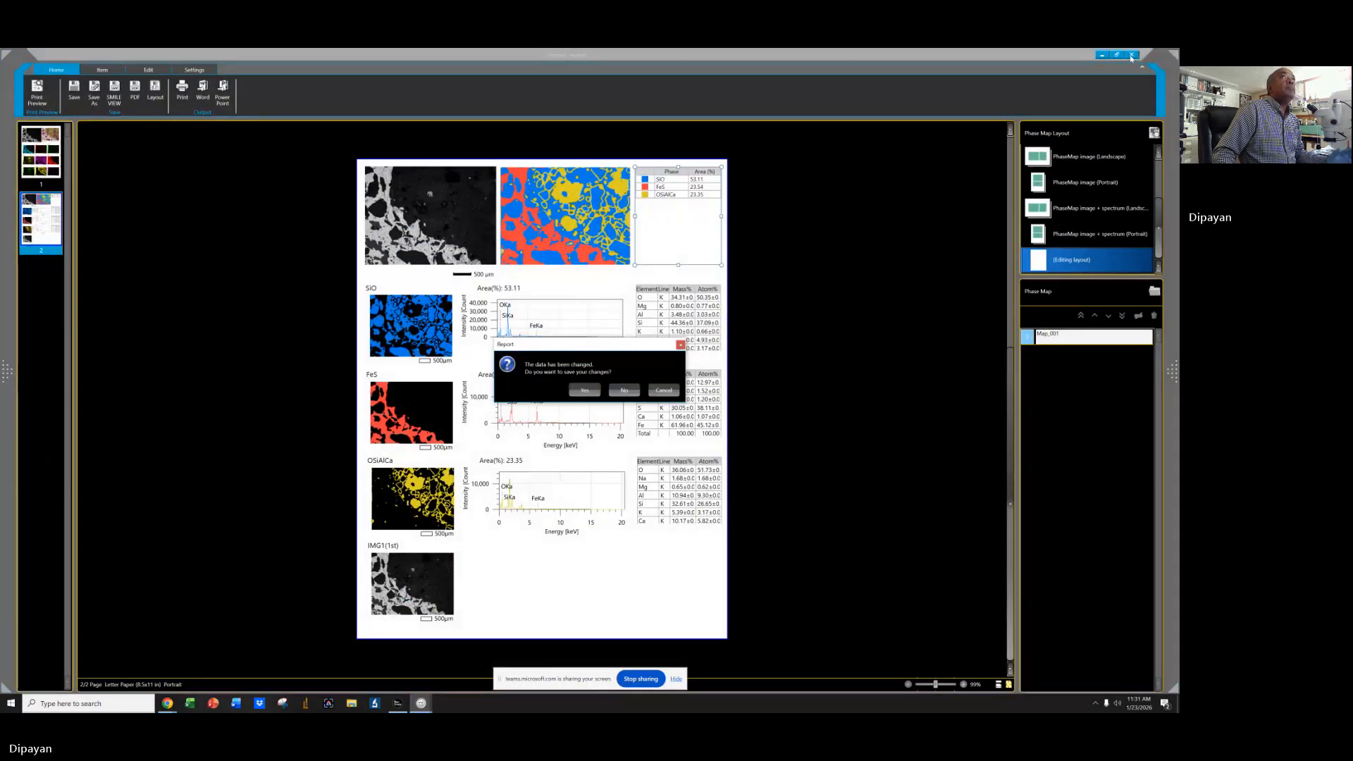
click(622, 389)
Close the Map_001 window and the spectrum analysis window, discarding unsaved changes.
click(421, 704)
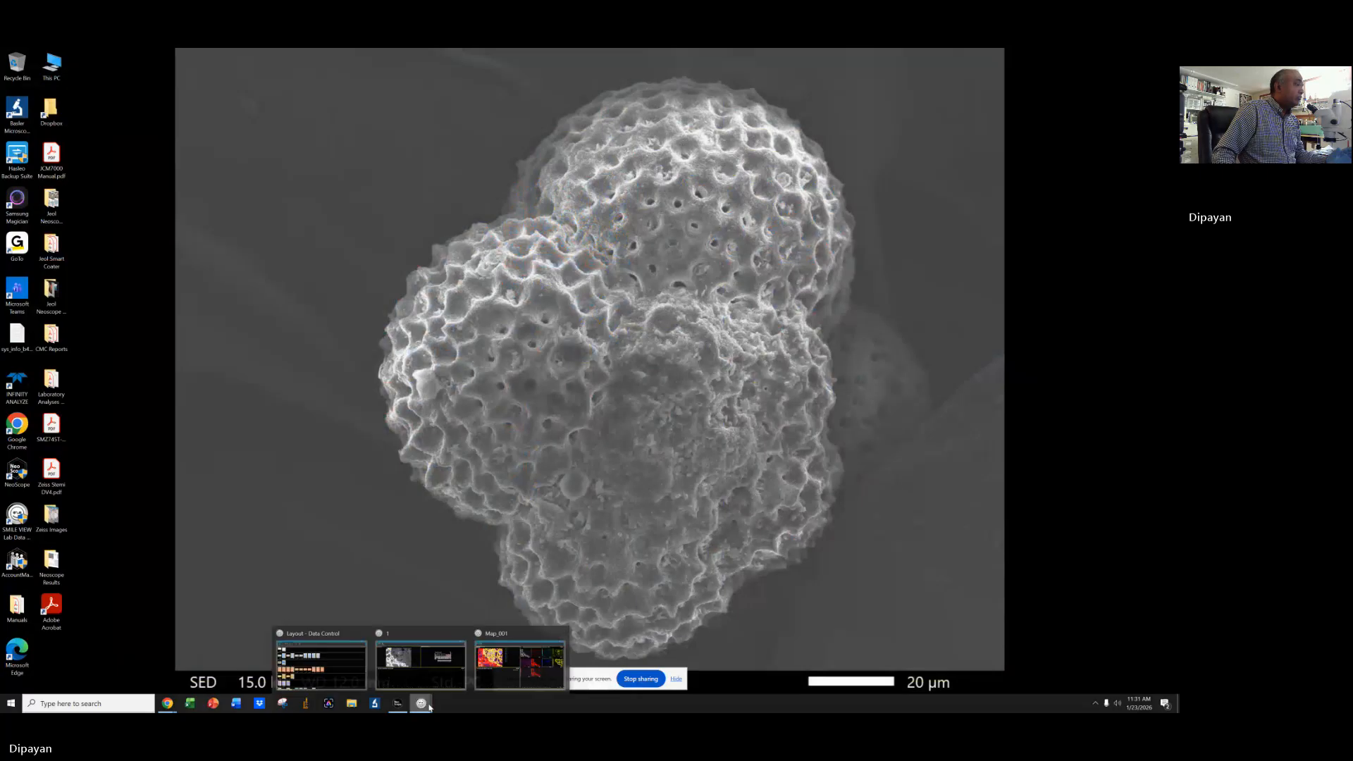
click(562, 633)
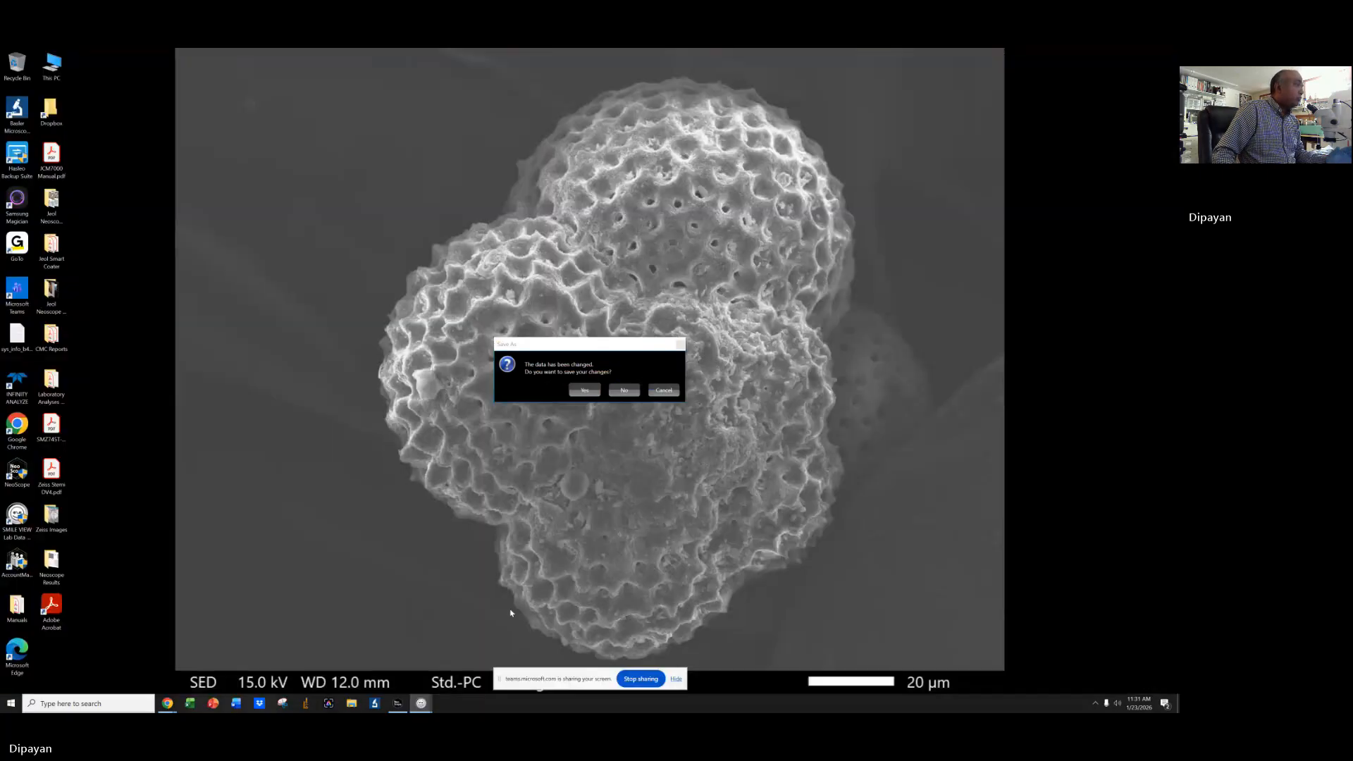
click(619, 387)
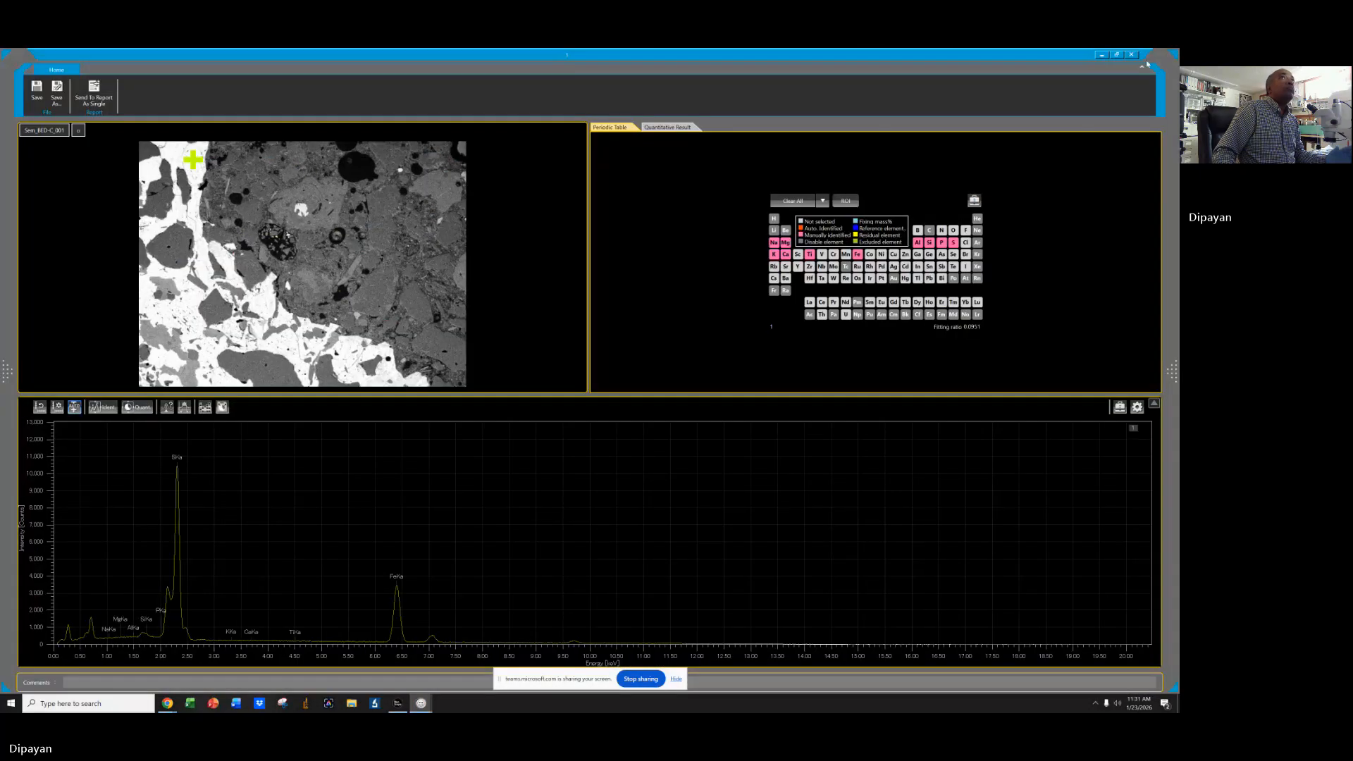
click(1132, 55)
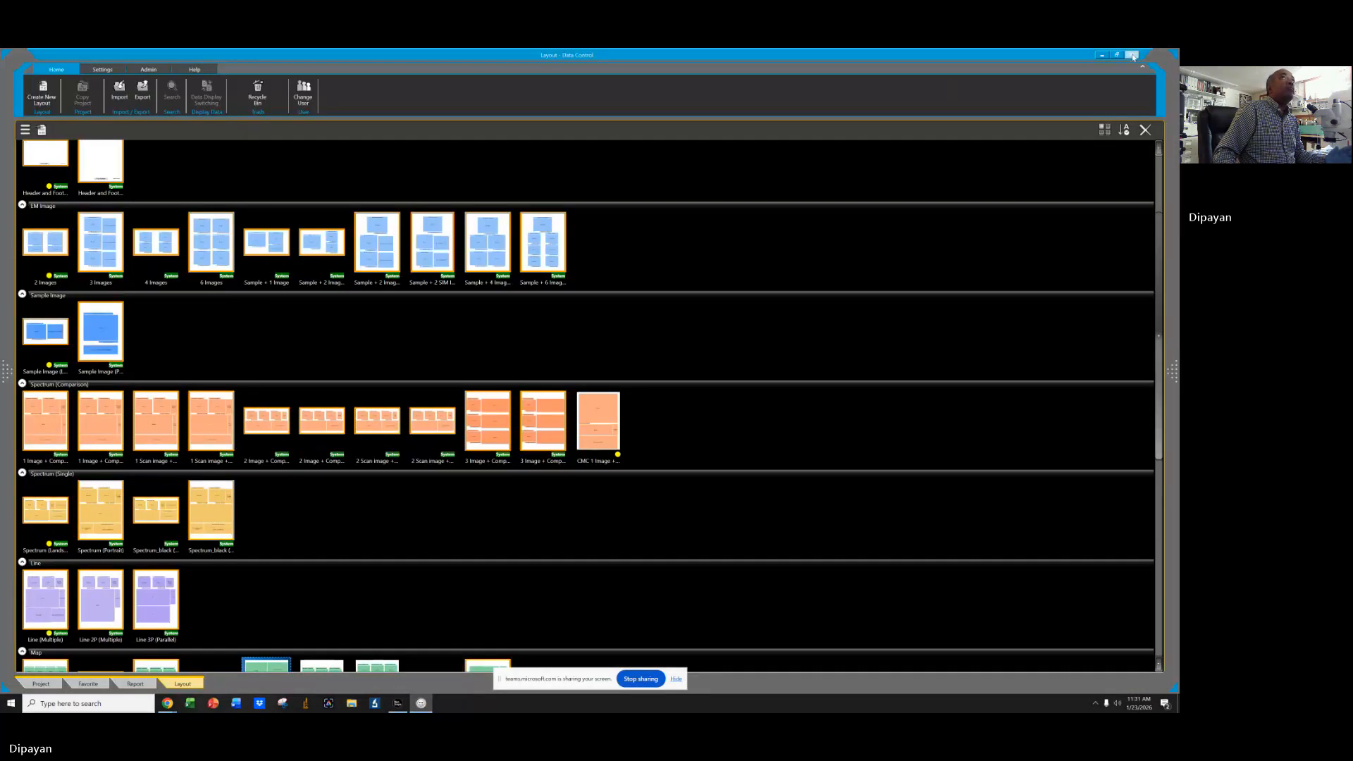
click(1132, 54)
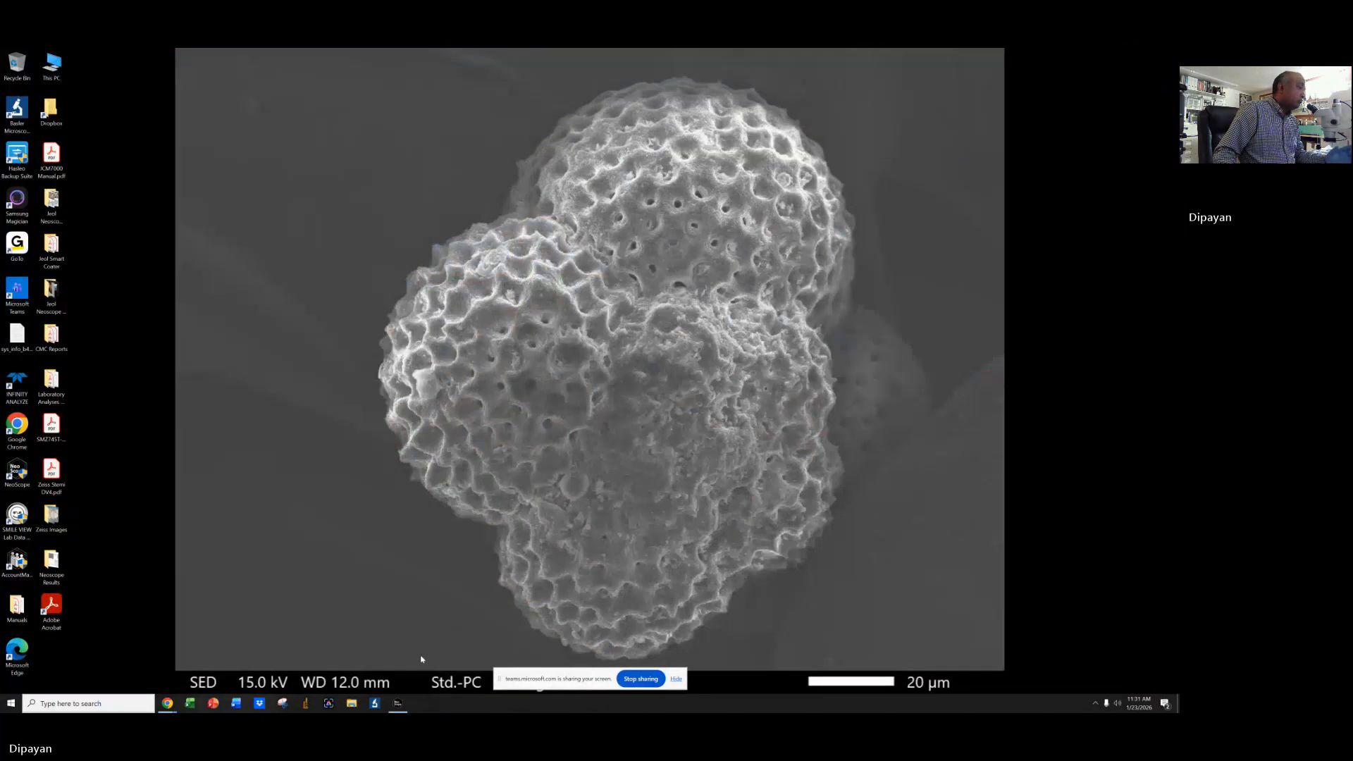
Bring up the SEM control software and exit it, confirming the shutdown.
click(399, 705)
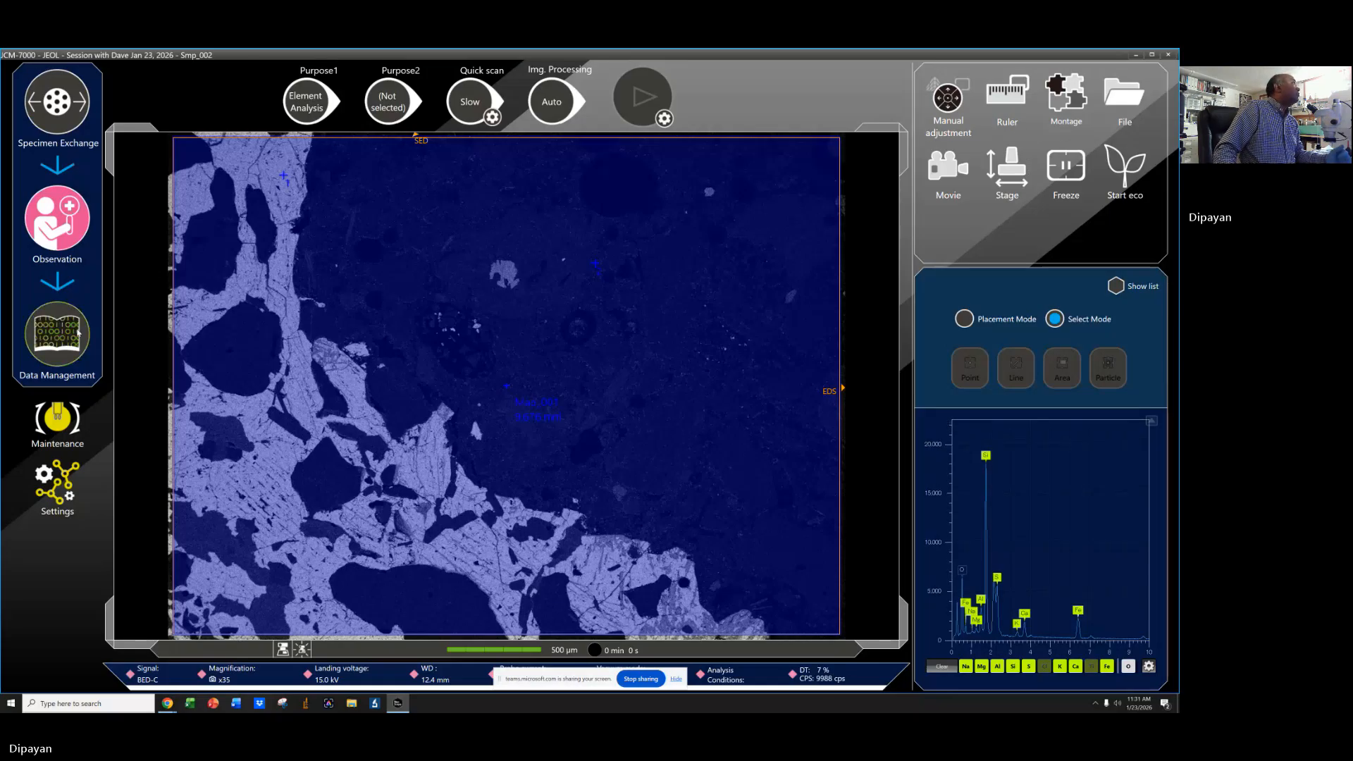
click(1168, 55)
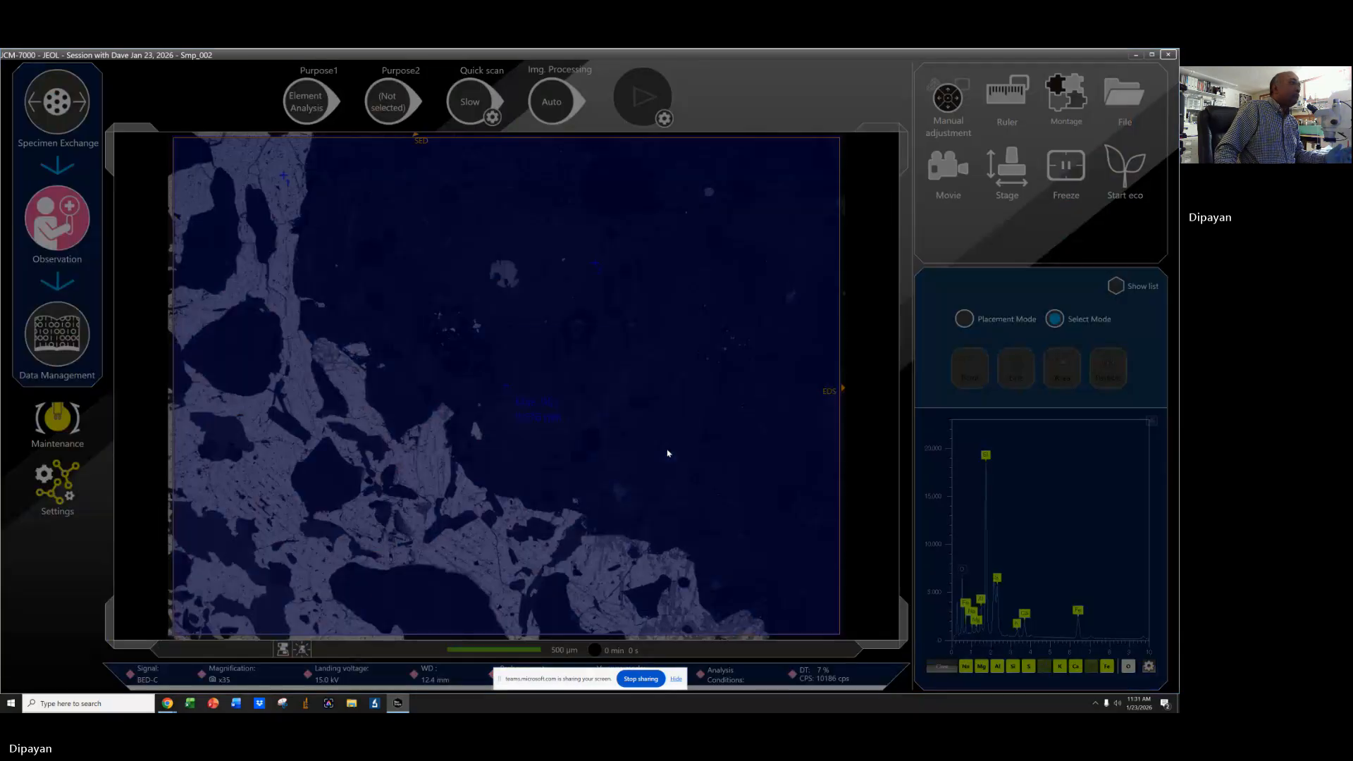
click(525, 412)
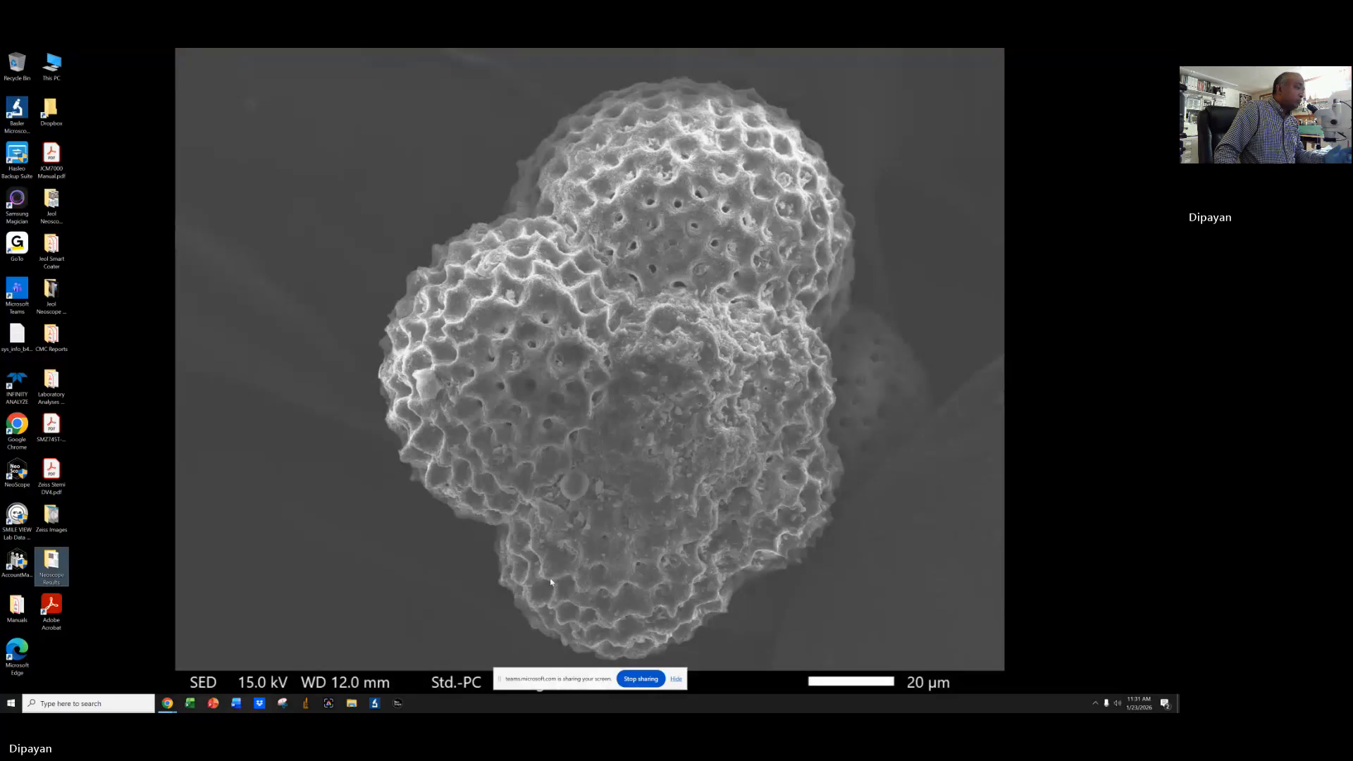
click(640, 680)
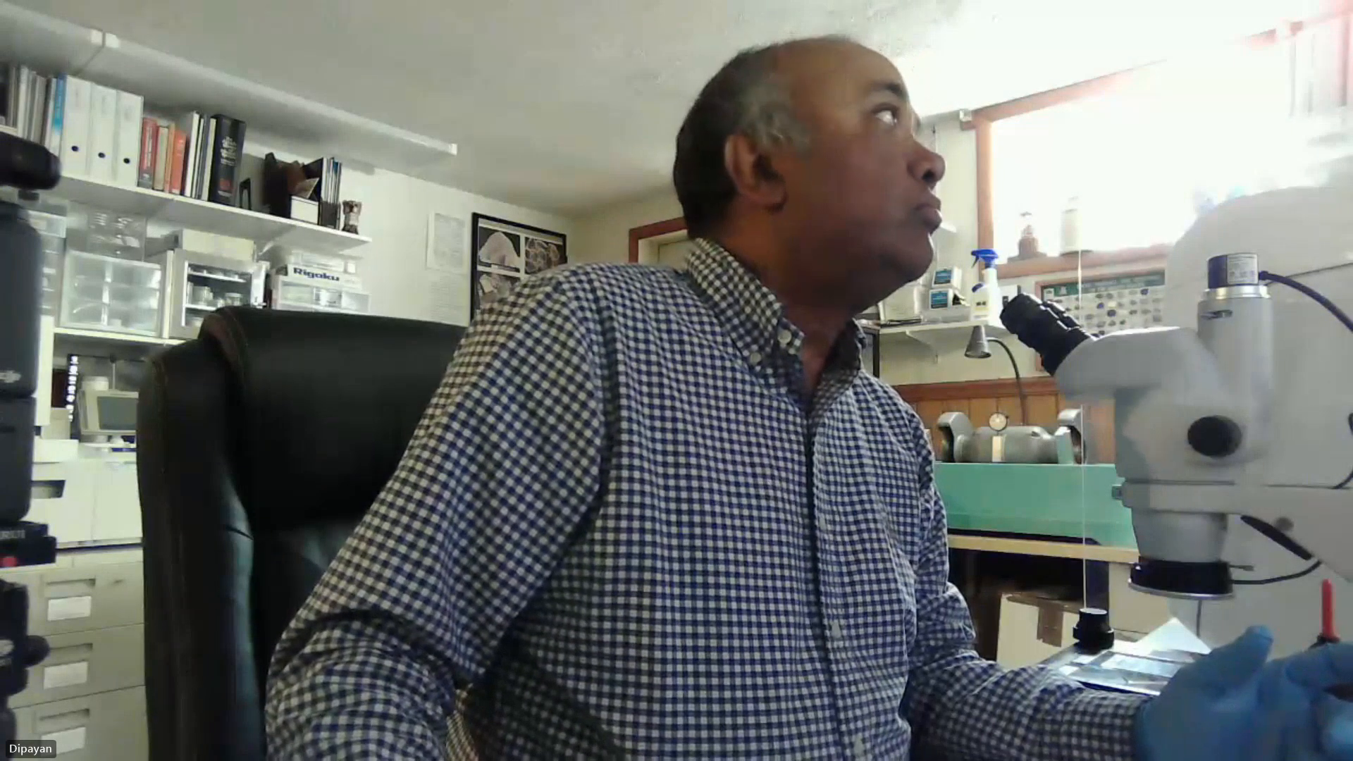